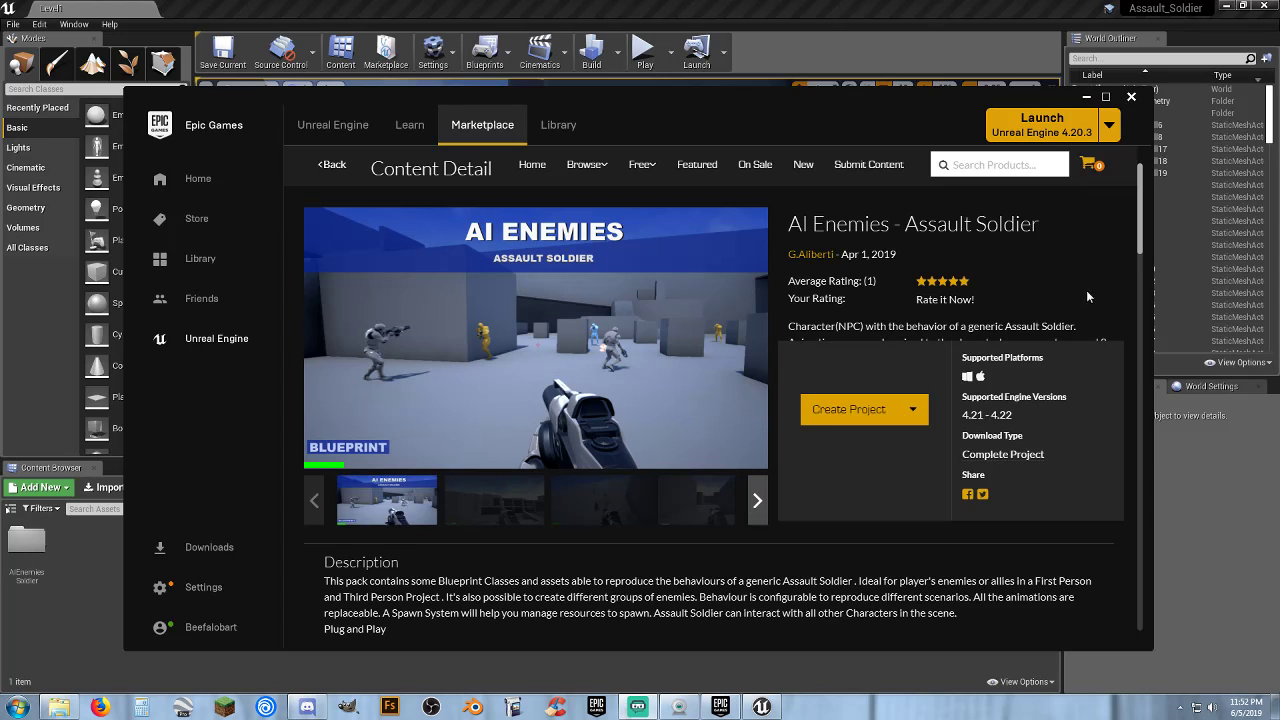
# - Read the Assault Soldier details down to the Tags section, then minimize the Epic Games Launcher
pyautogui.scroll(-2, 918, 470)
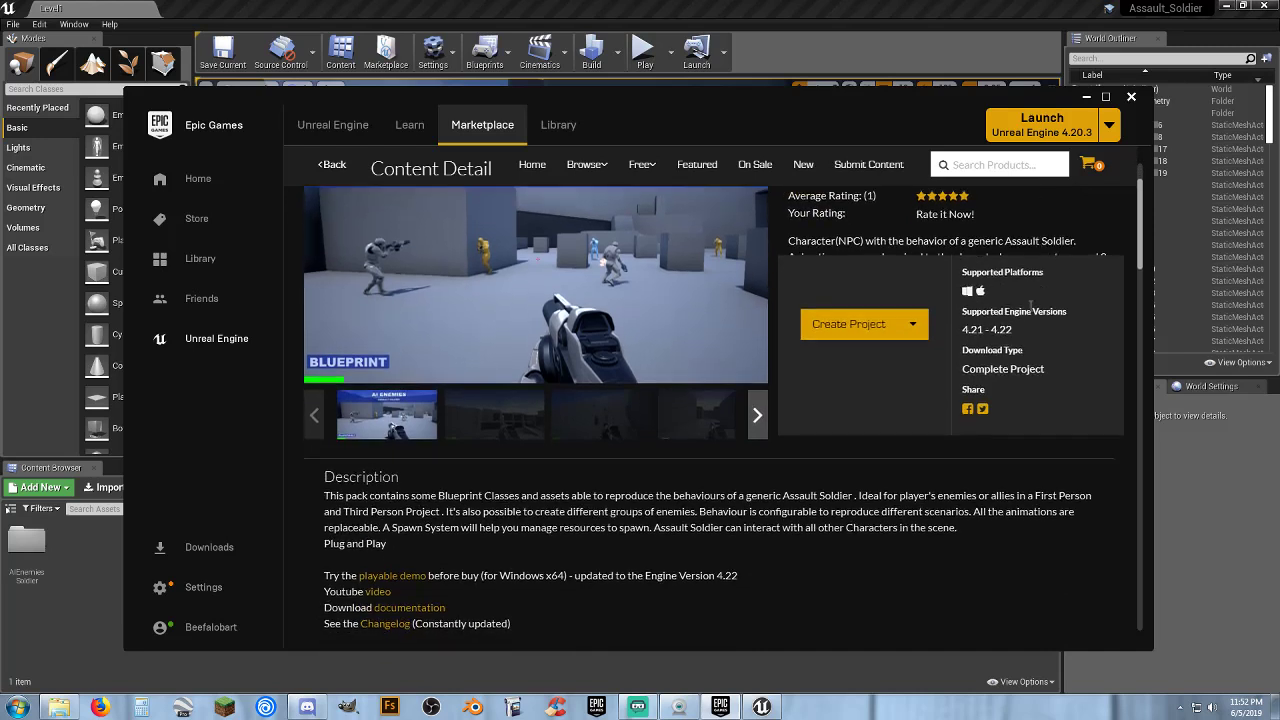
pyautogui.scroll(-1, 733, 586)
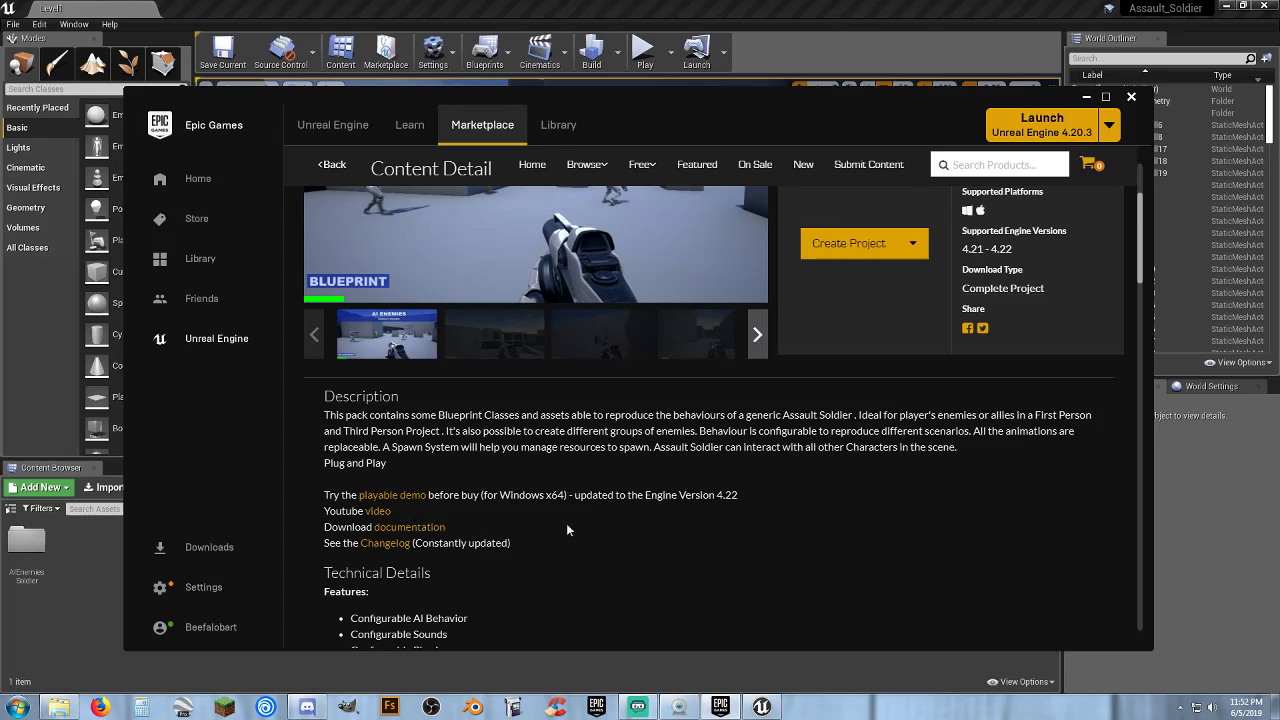
pyautogui.scroll(3, 794, 567)
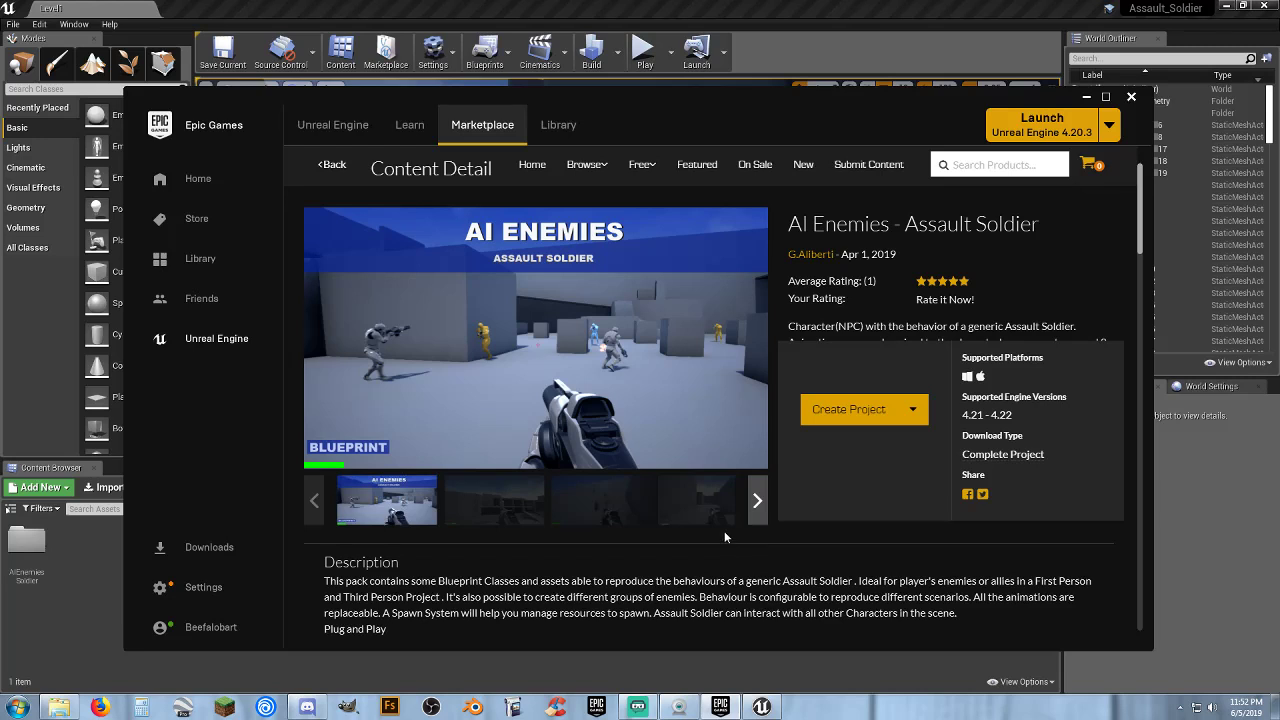
pyautogui.scroll(-2, 705, 560)
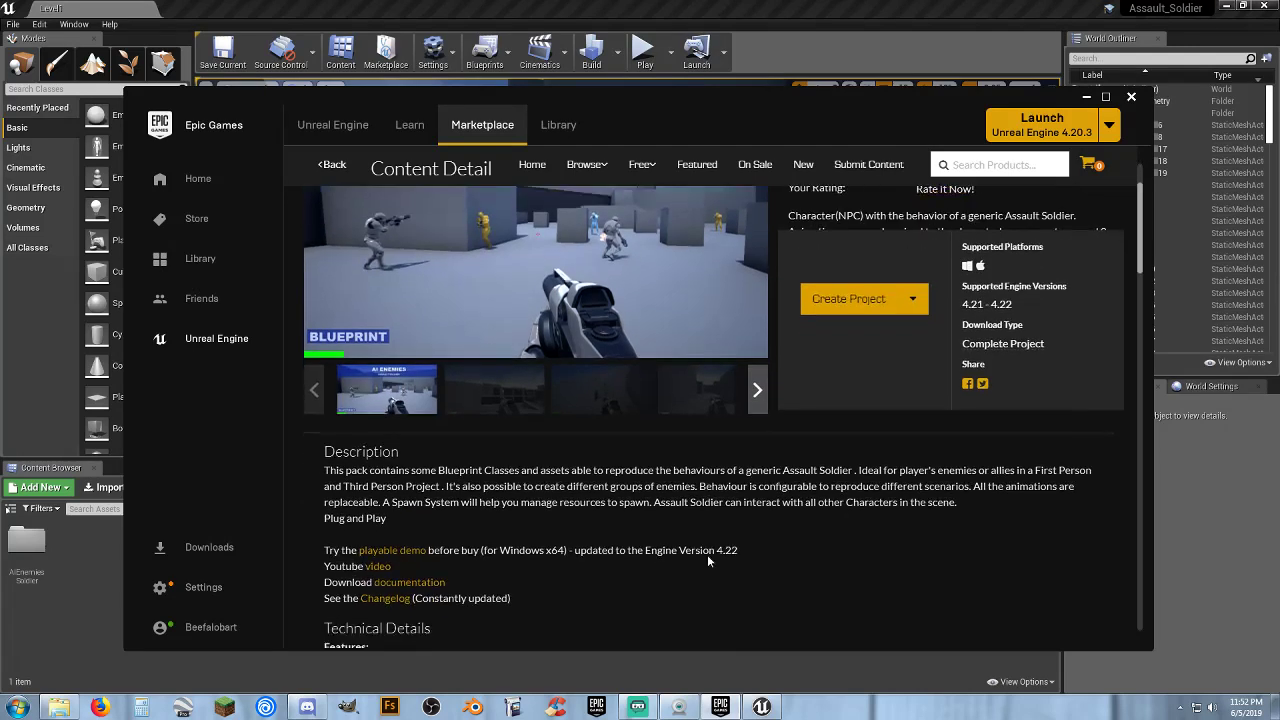
pyautogui.scroll(-1, 730, 548)
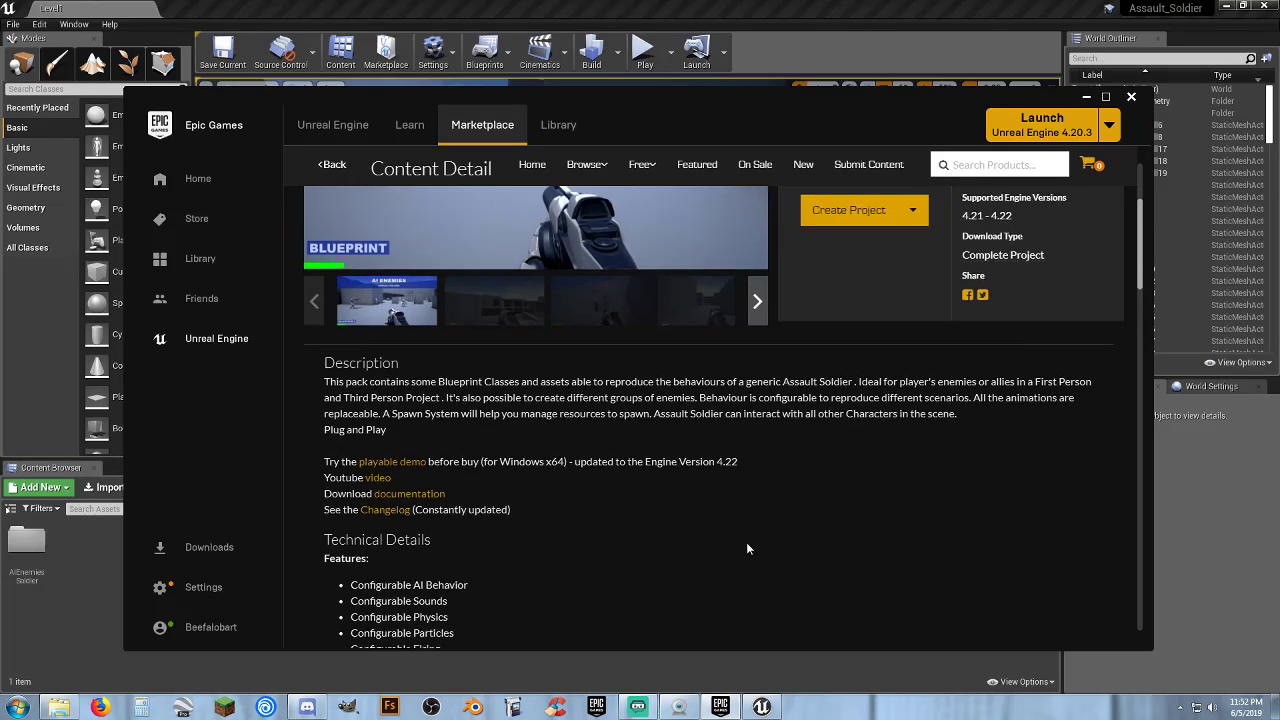
pyautogui.scroll(-1, 742, 540)
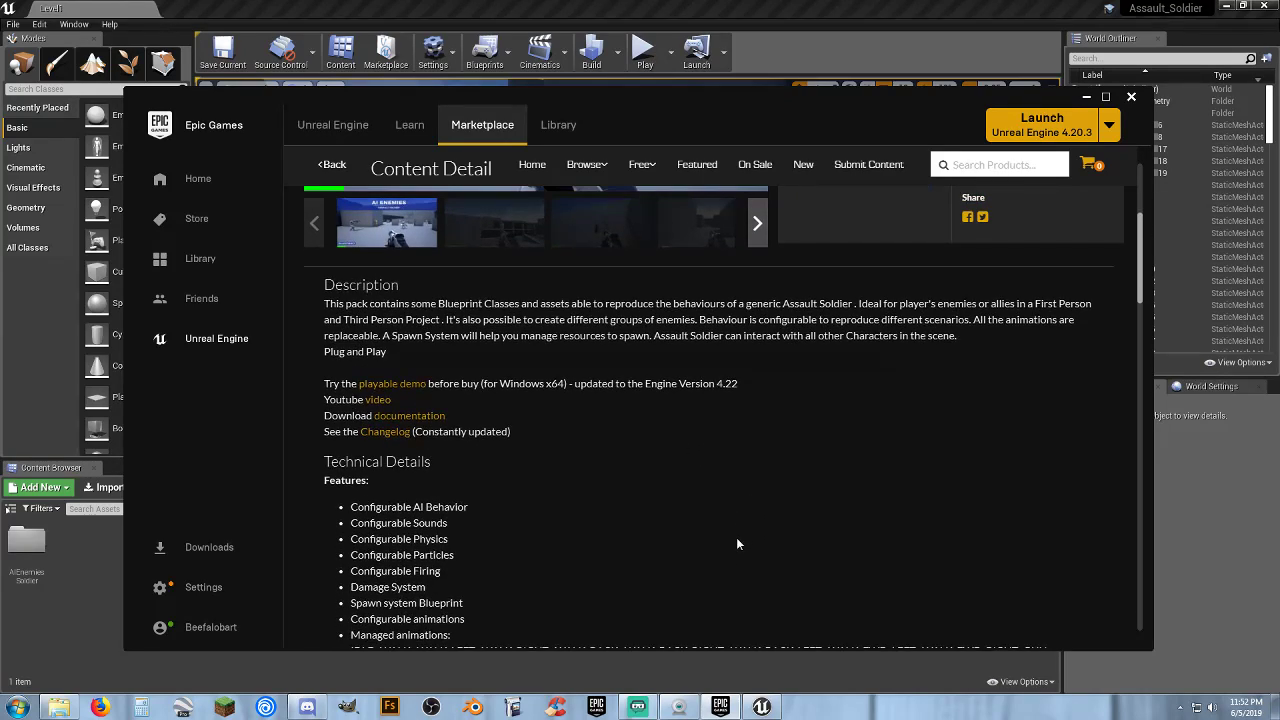
pyautogui.scroll(-1, 737, 544)
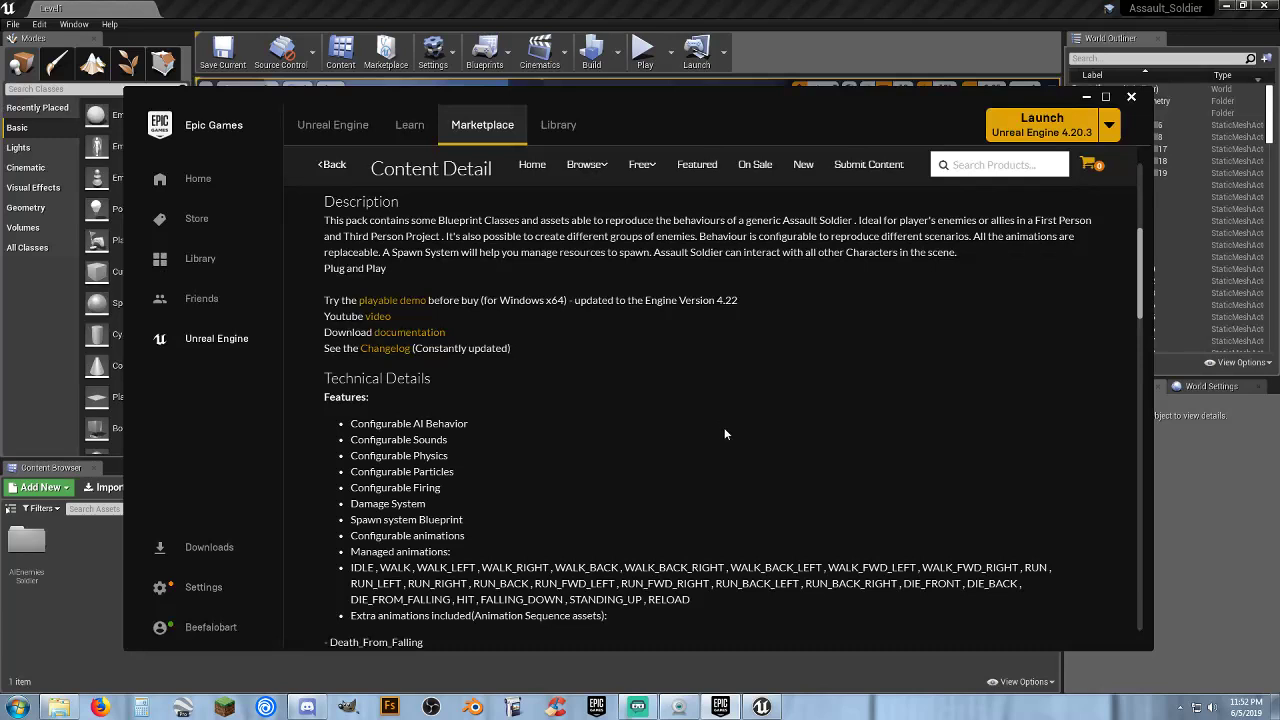
pyautogui.scroll(-1, 699, 443)
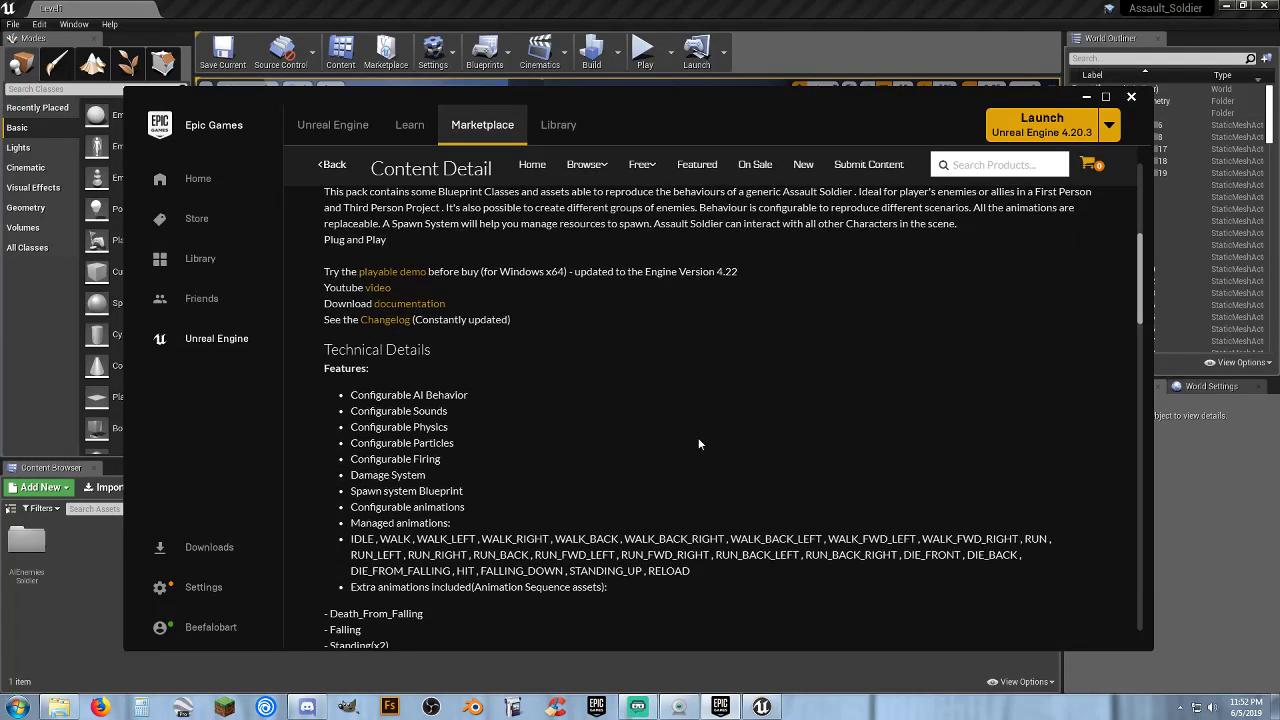
pyautogui.scroll(-1, 764, 395)
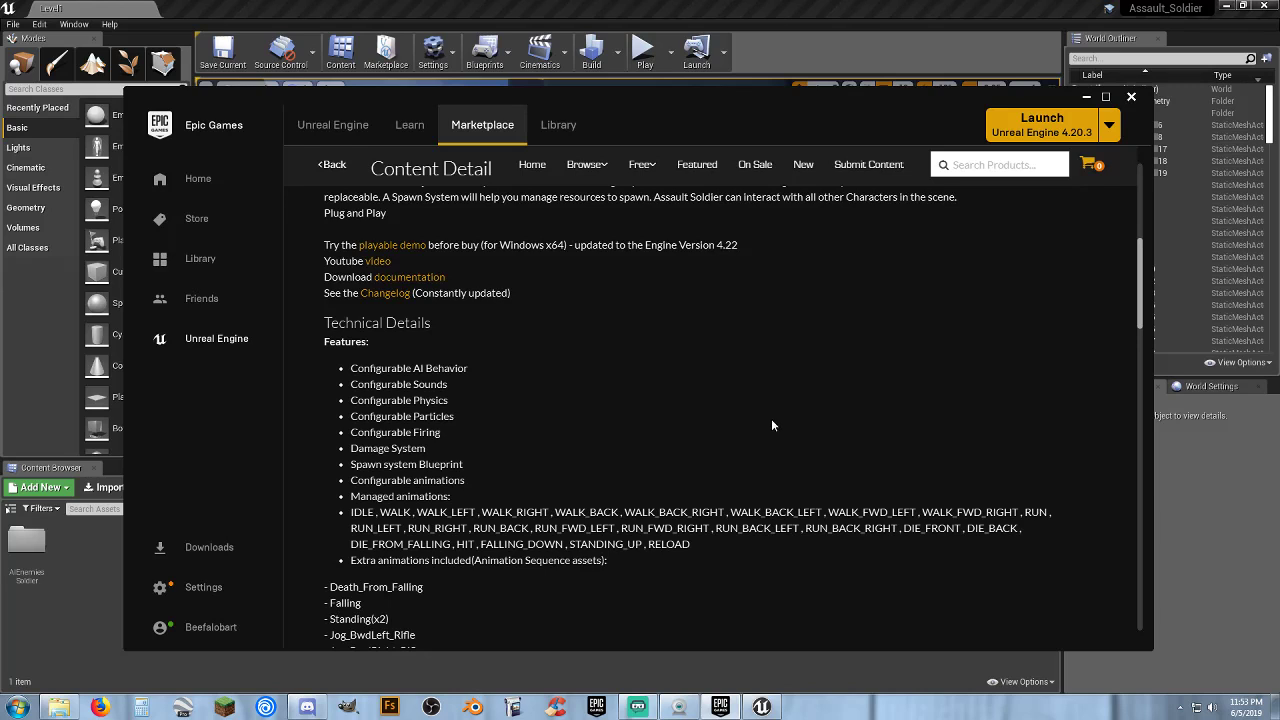
pyautogui.scroll(-2, 772, 425)
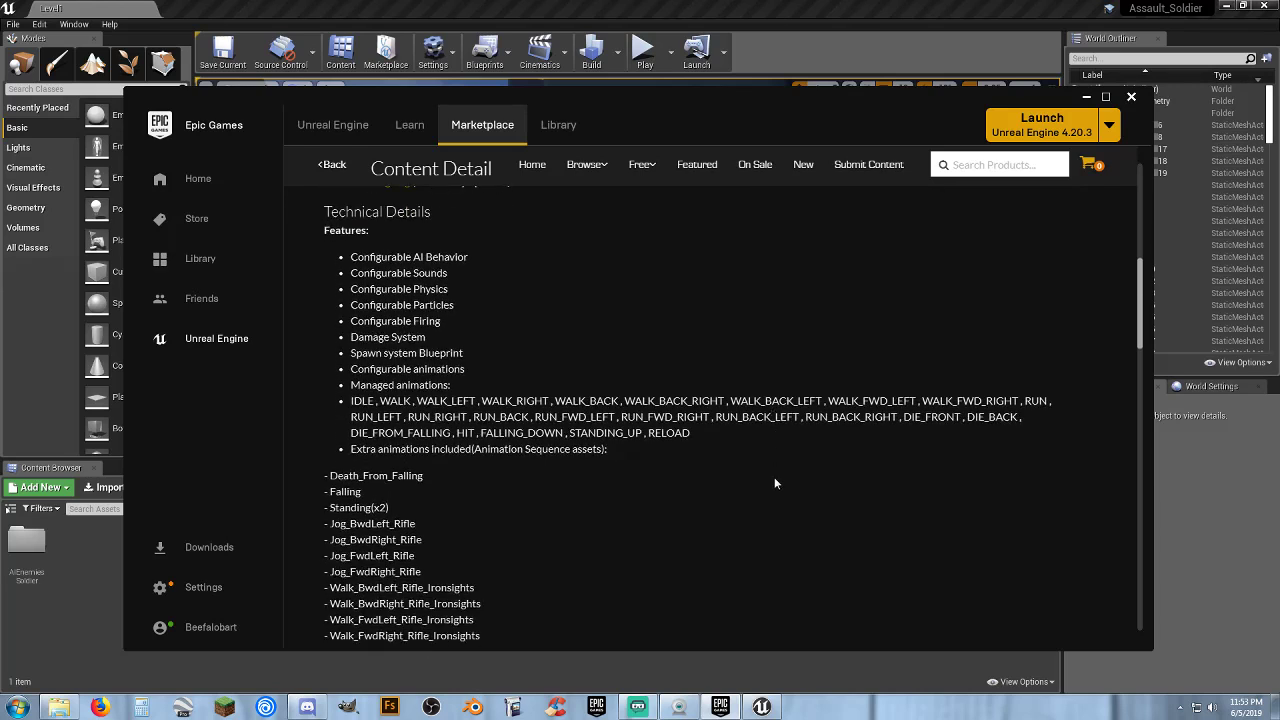
pyautogui.scroll(-3, 745, 478)
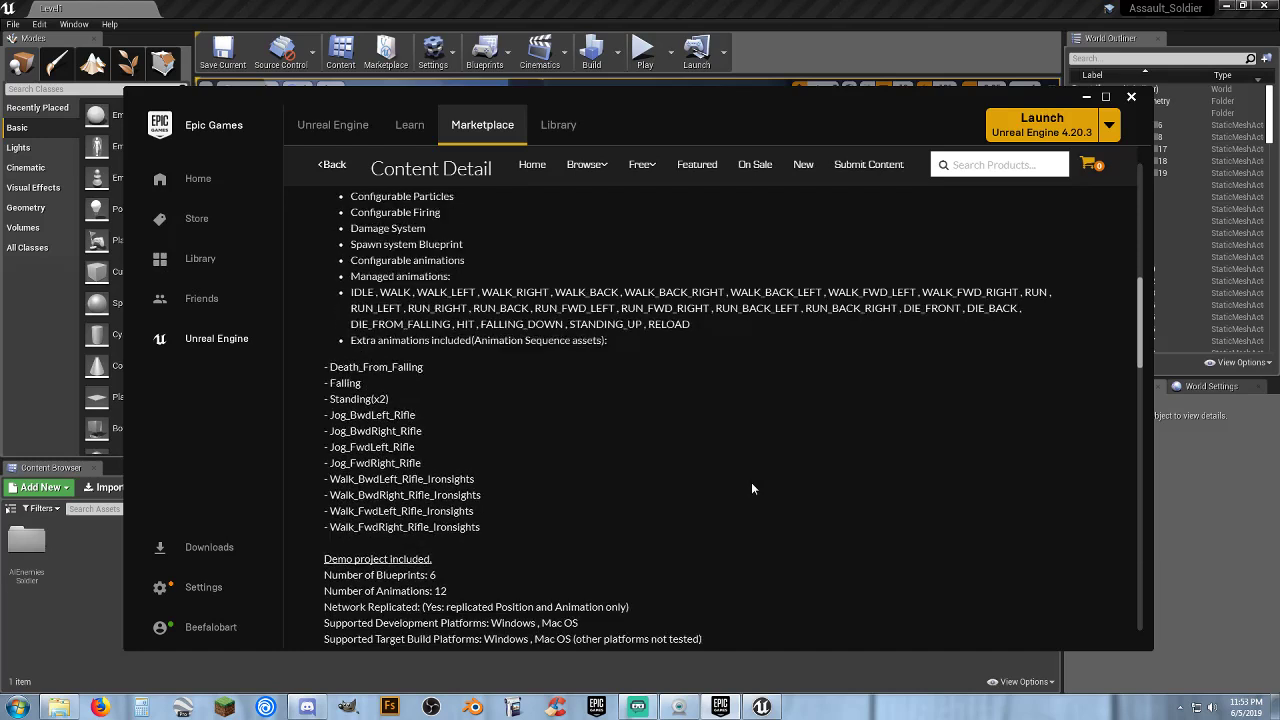
pyautogui.scroll(-1, 830, 494)
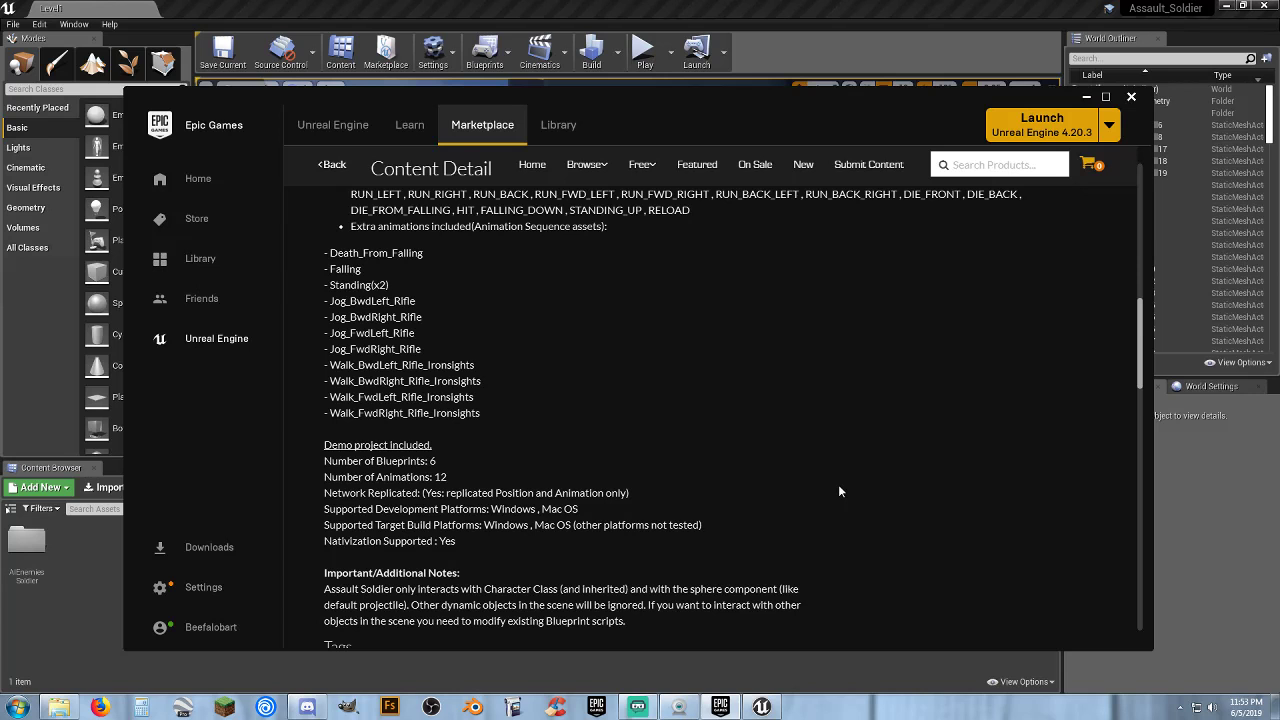
pyautogui.scroll(-2, 839, 487)
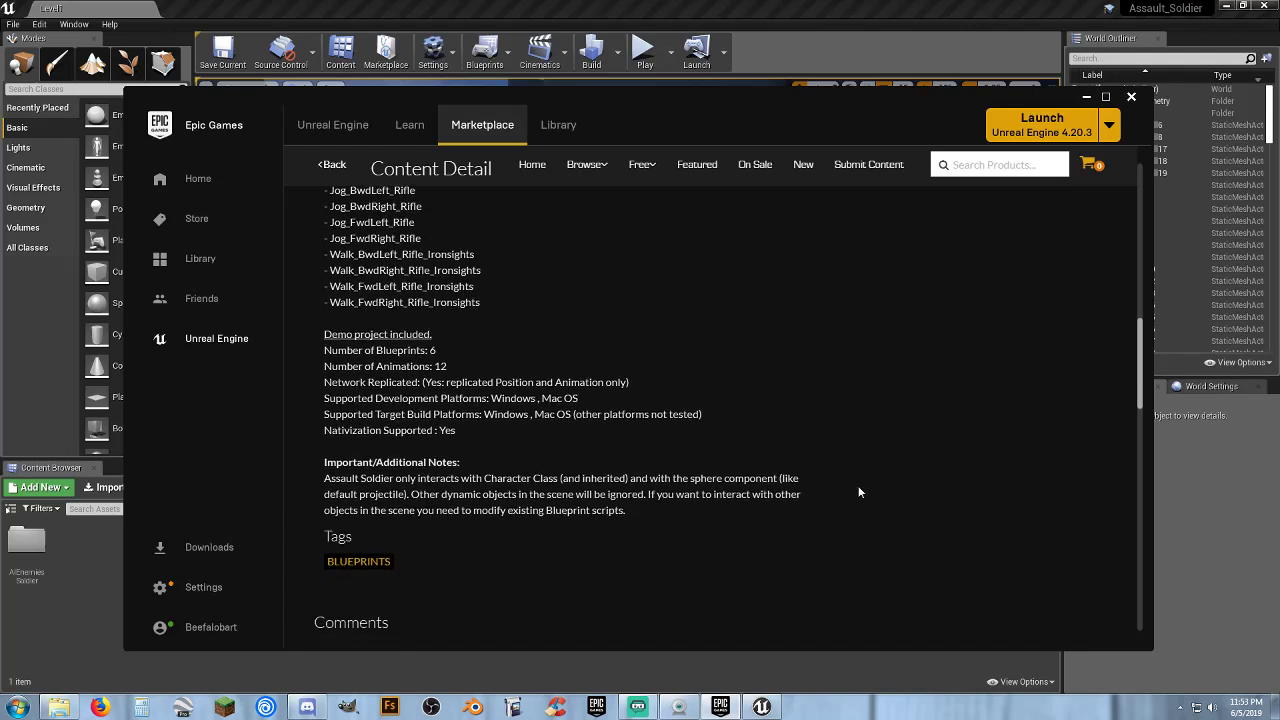
pyautogui.click(1086, 97)
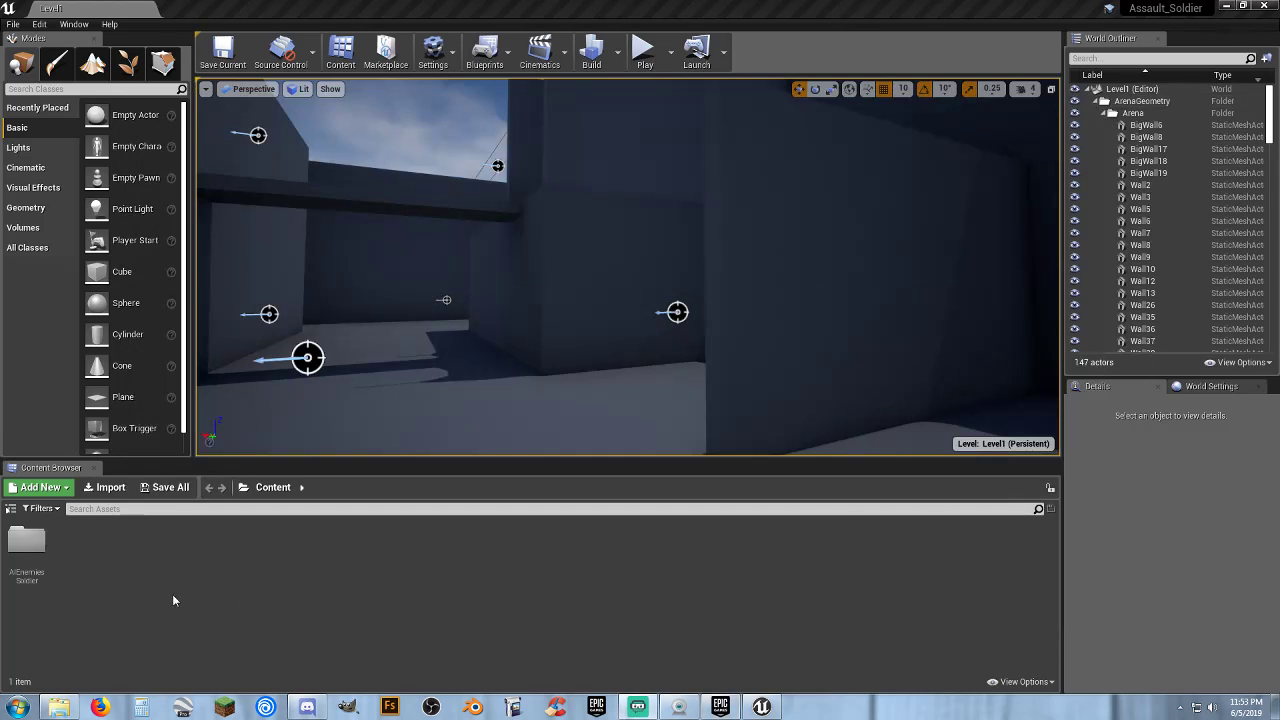
# - Show World Settings with the Selected GameMode expanded, then Play Level1 in the editor
pyautogui.click(10, 508)
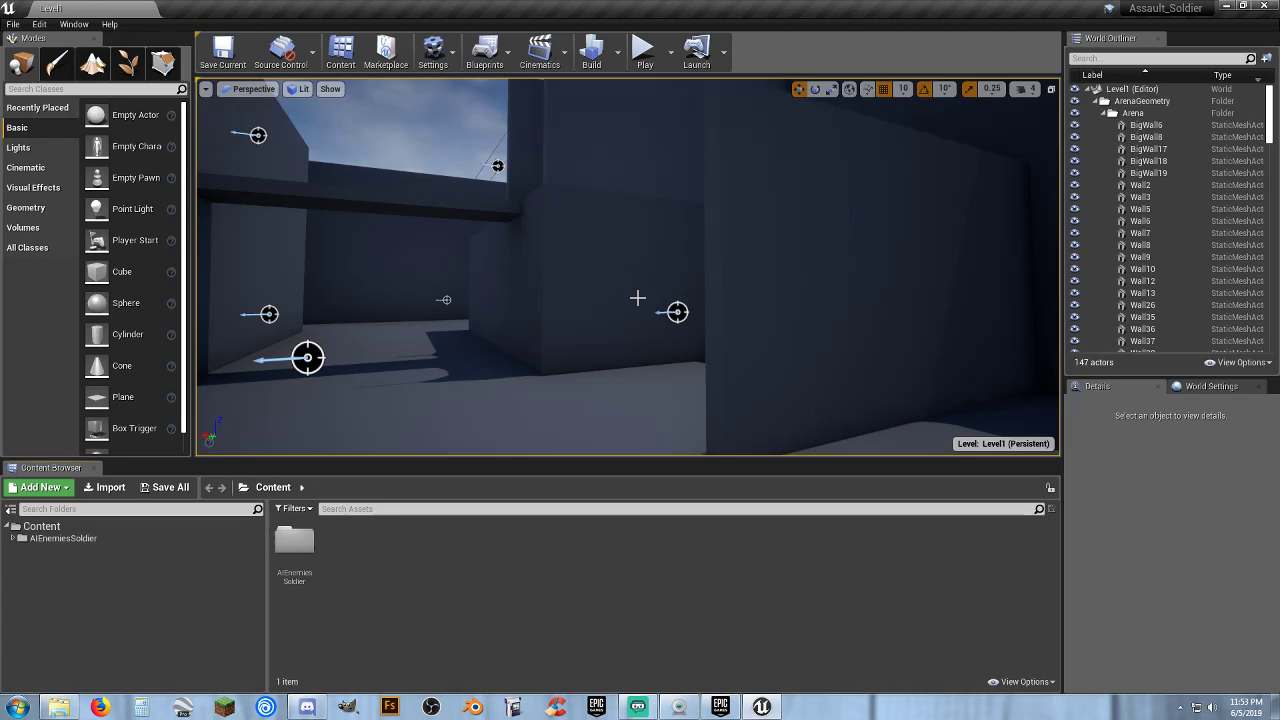
pyautogui.click(1213, 387)
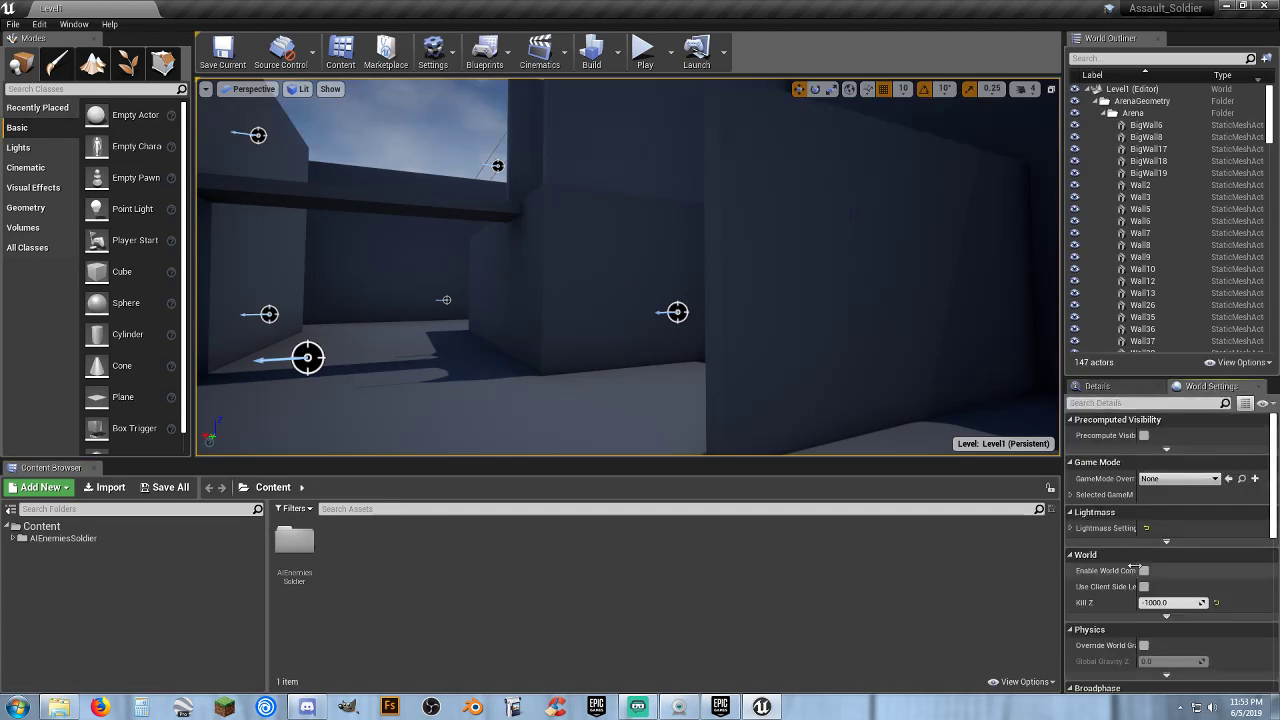
pyautogui.click(1072, 495)
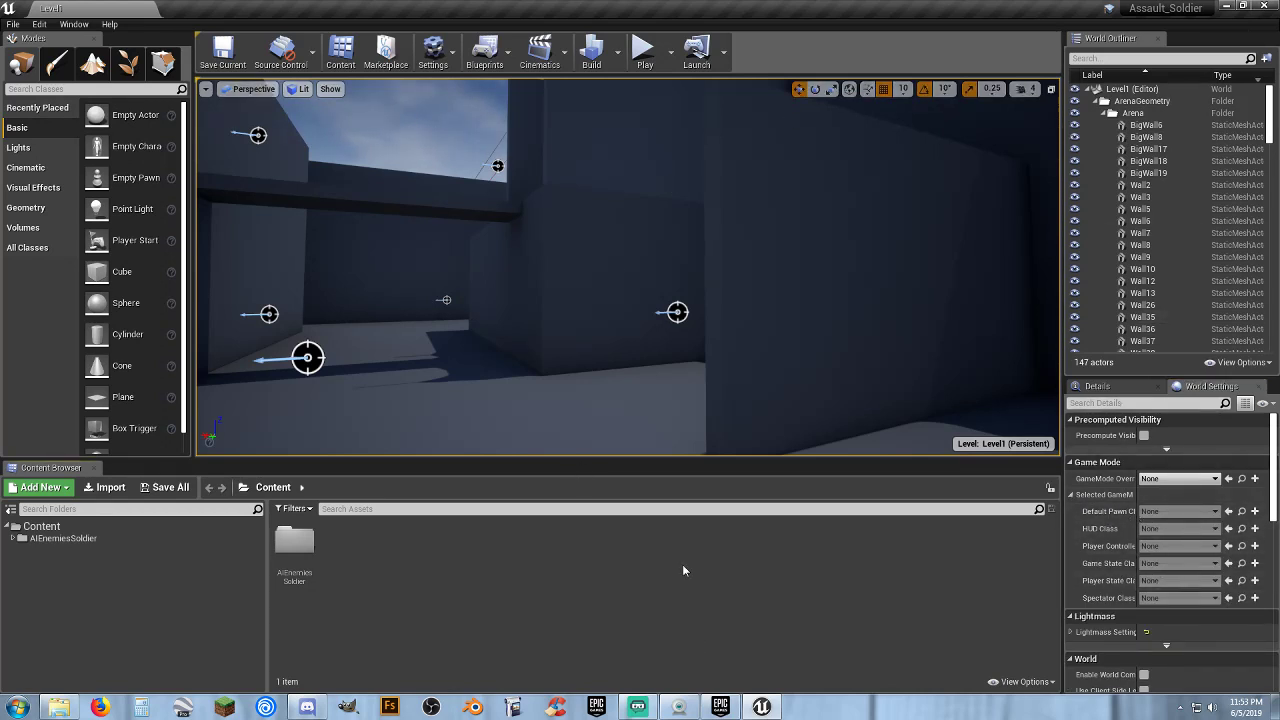
pyautogui.click(655, 66)
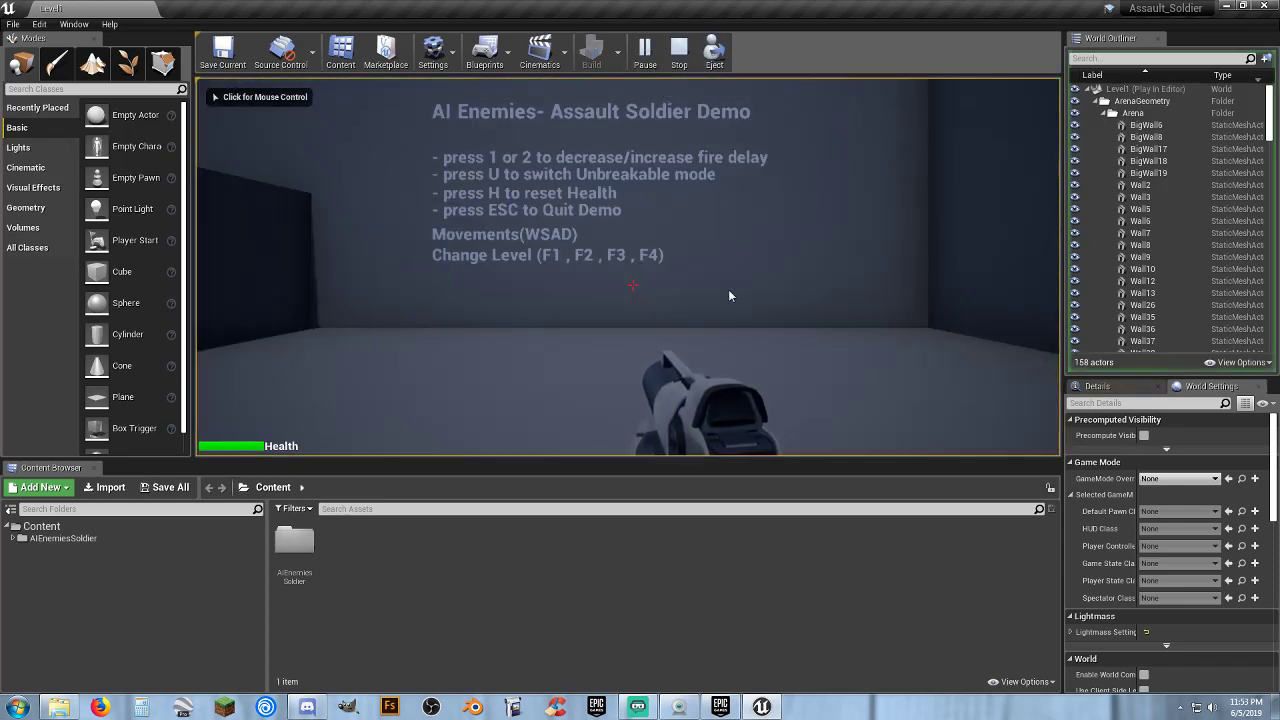
# - Capture the mouse in the running game and fire the weapon twice
pyautogui.click(760, 329)
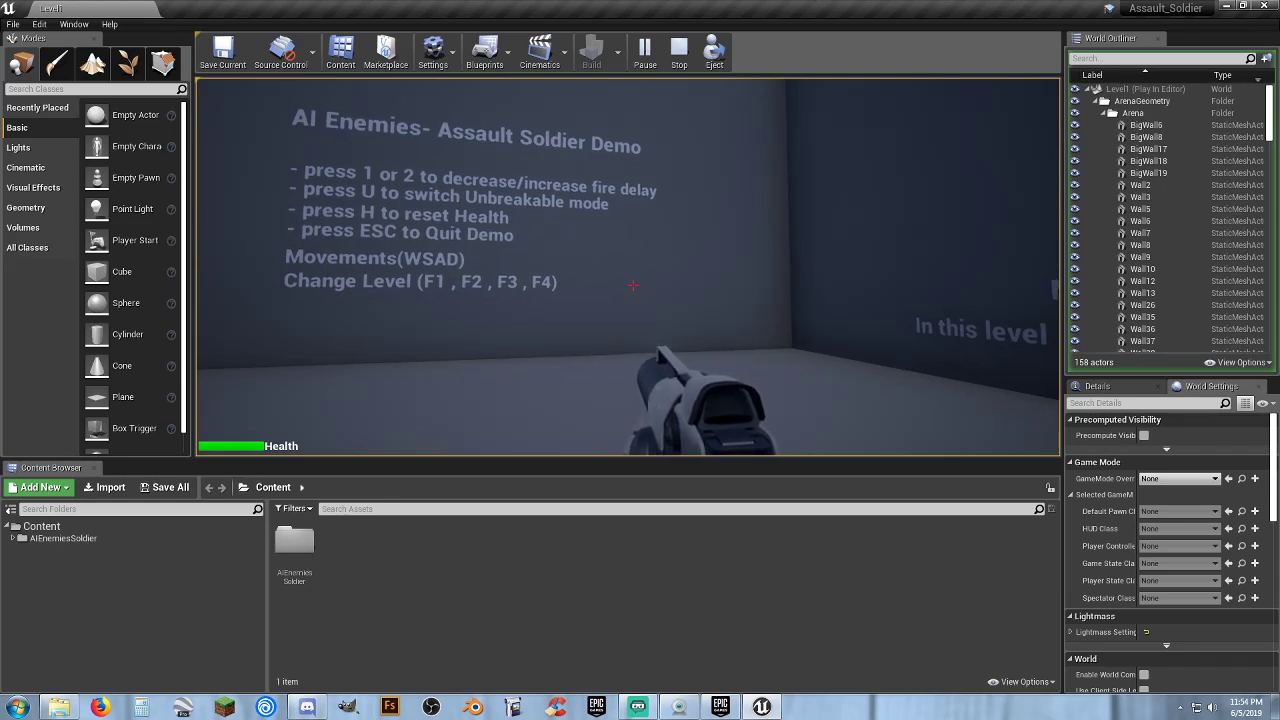
pyautogui.click(632, 285)
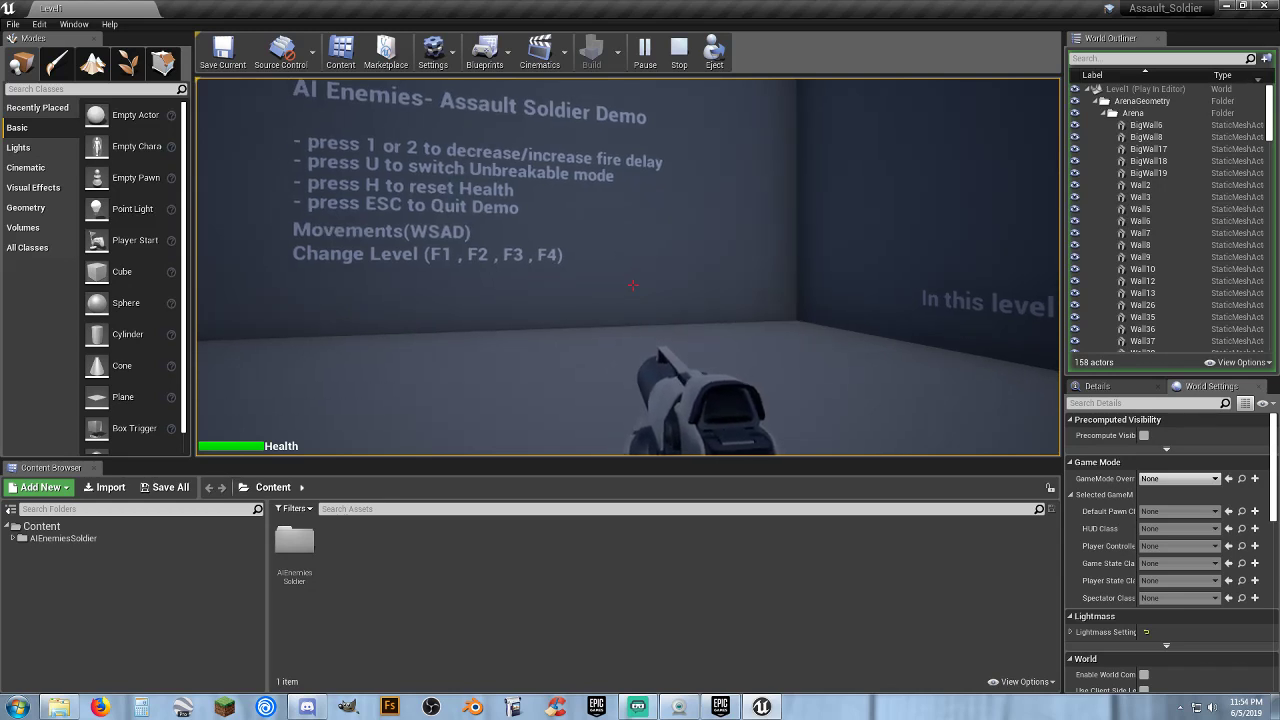
pyautogui.click(632, 285)
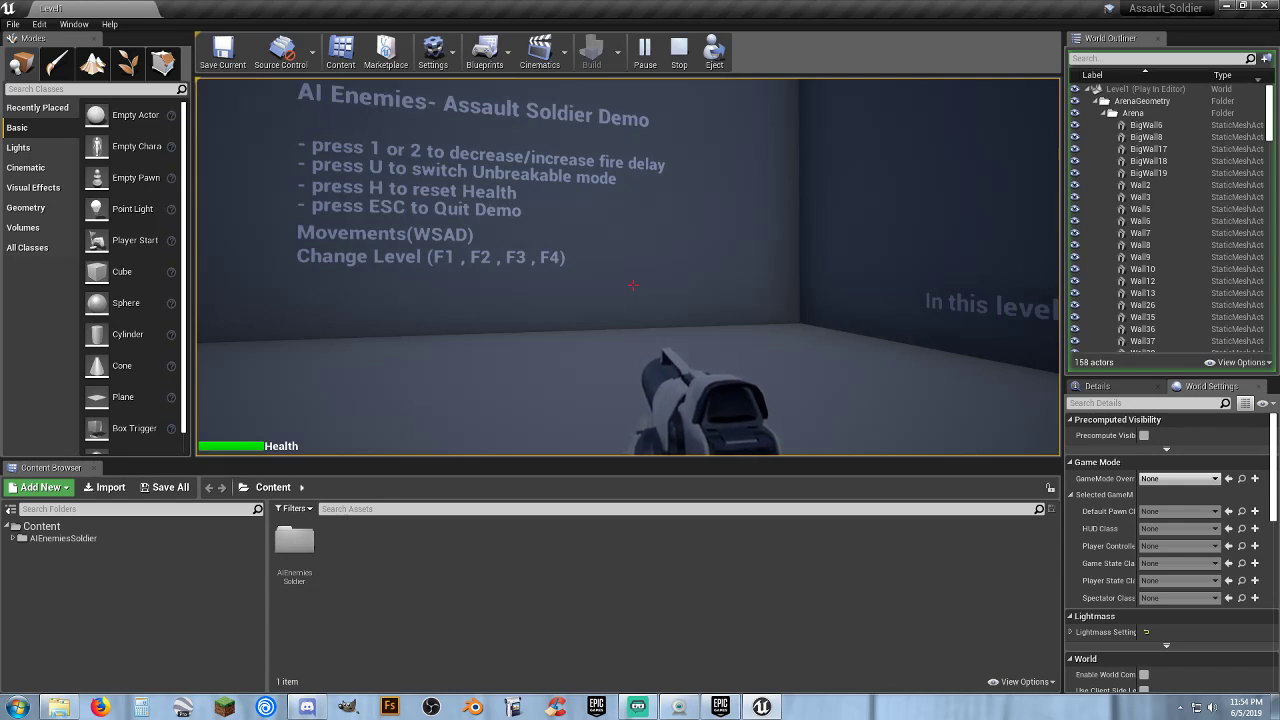
# - Walk the player around the room up to the ENTER LEVEL 1 wall
pyautogui.press('d')
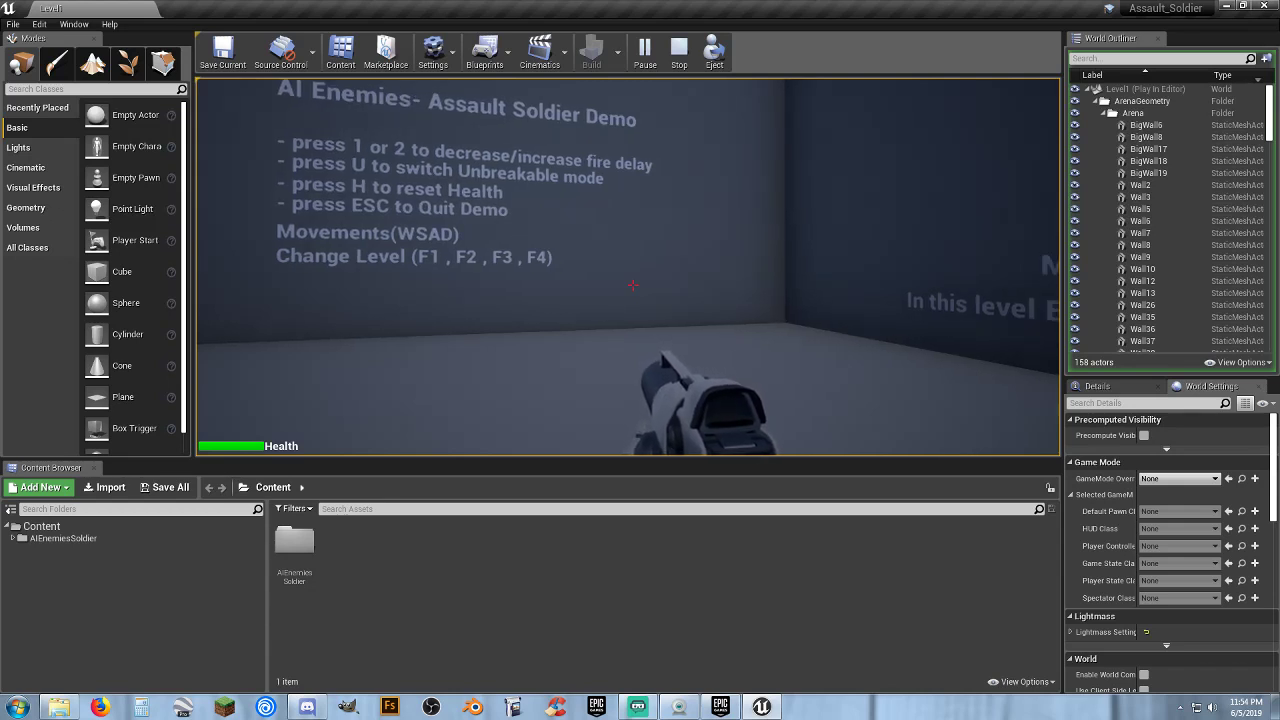
pyautogui.press('w')
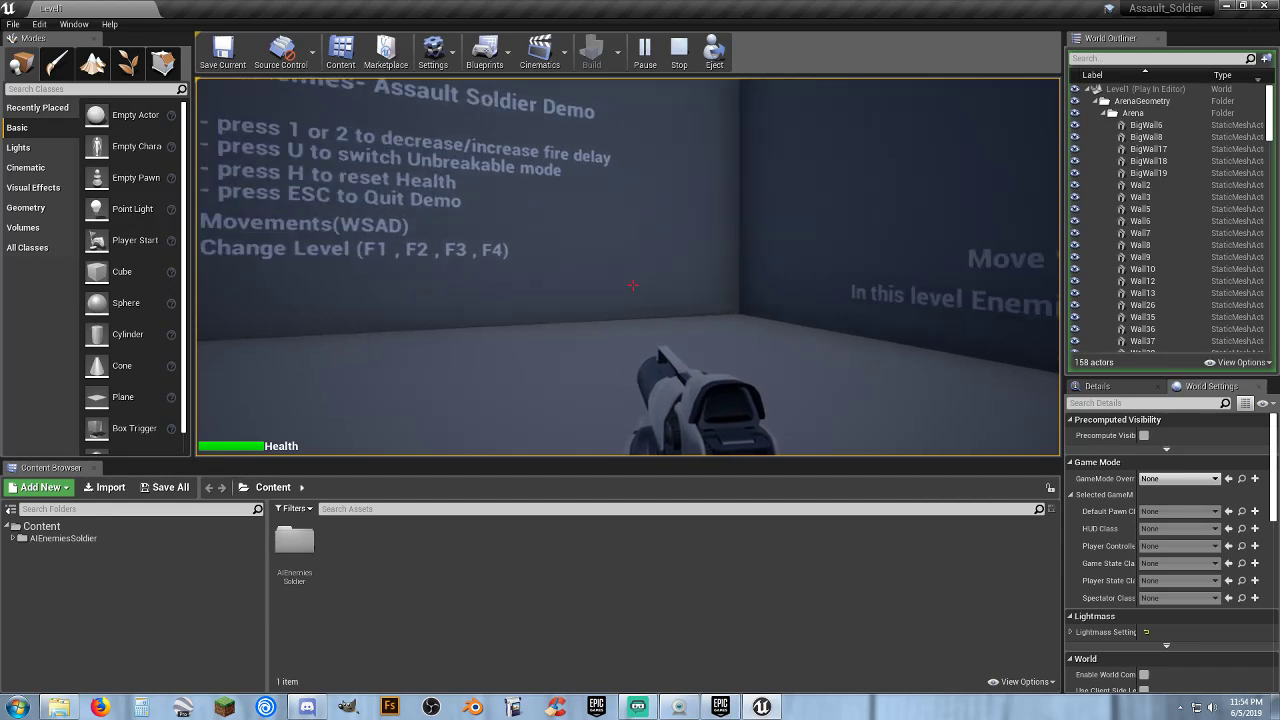
pyautogui.press('w')
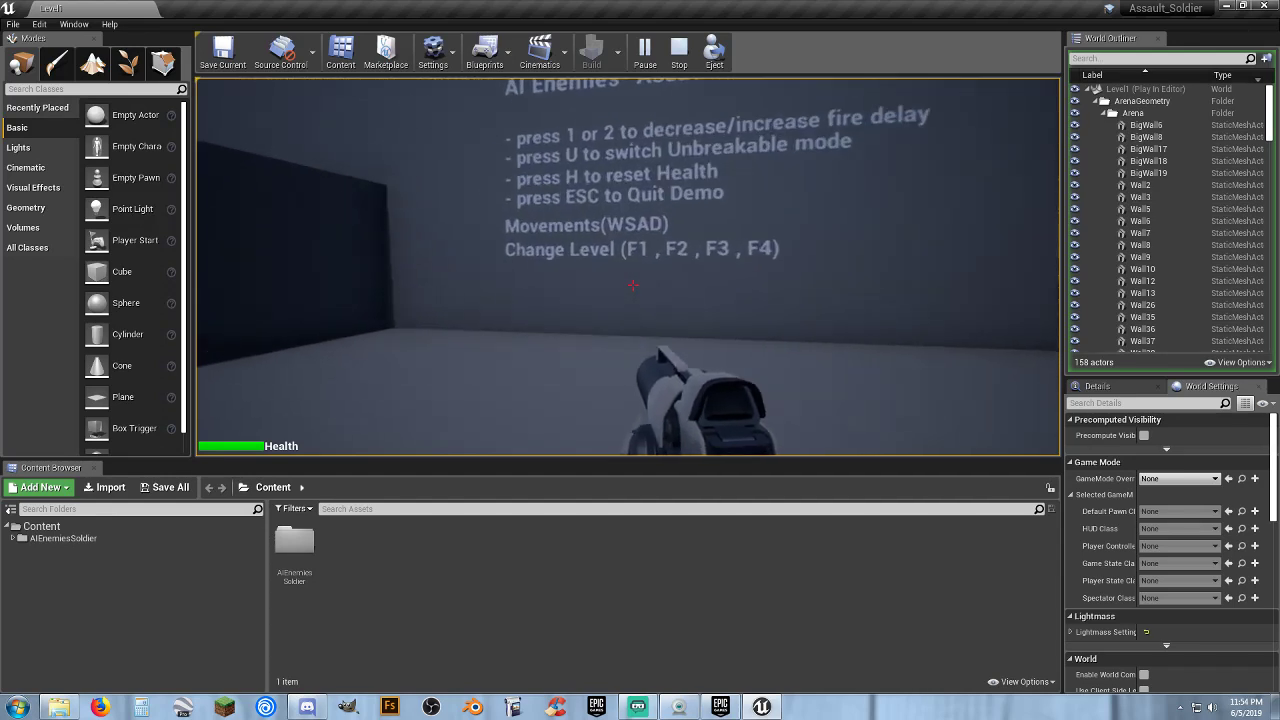
pyautogui.press('w')
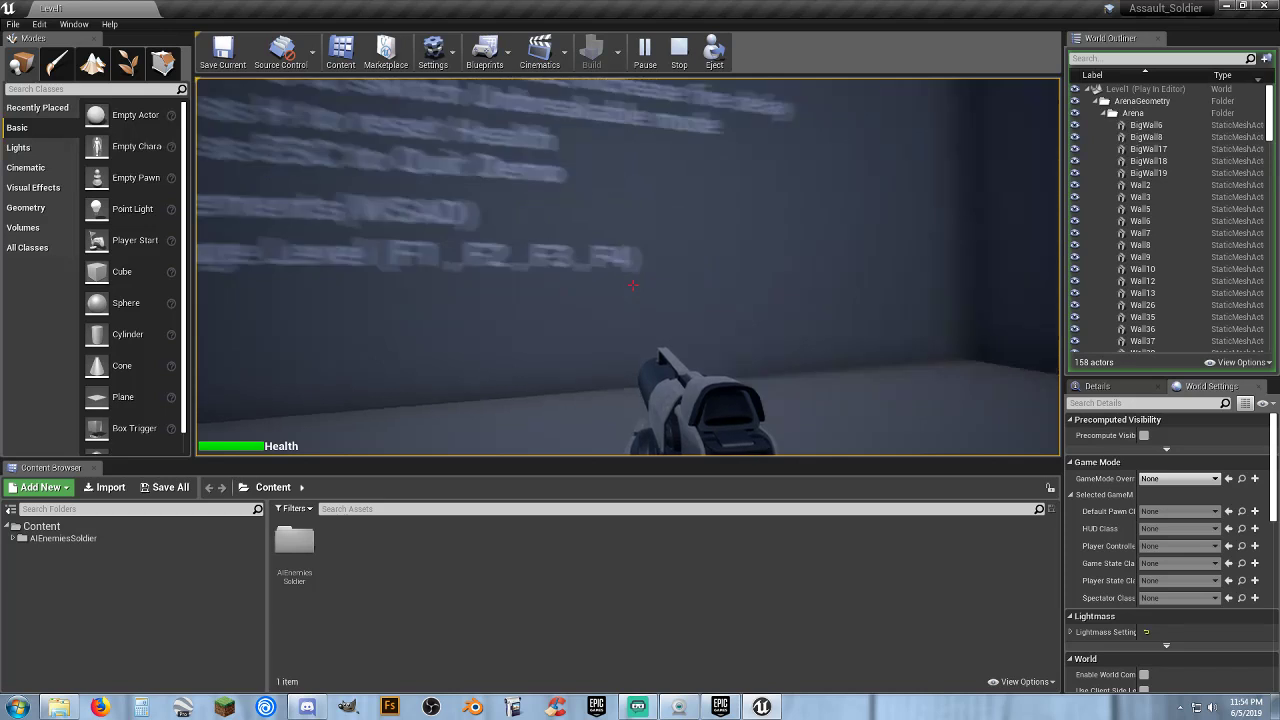
pyautogui.press('w')
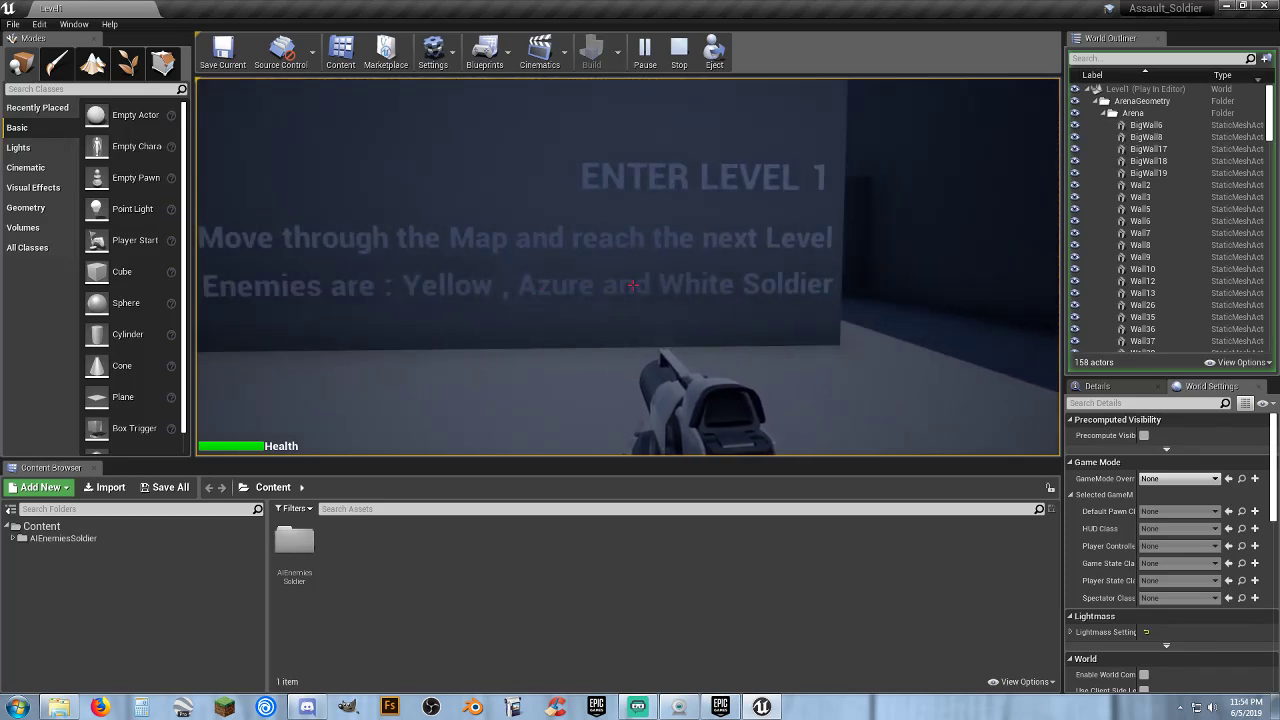
# - Walk past the ENTER LEVEL 1 wall, stepping left into the soldier arena
pyautogui.press('w')
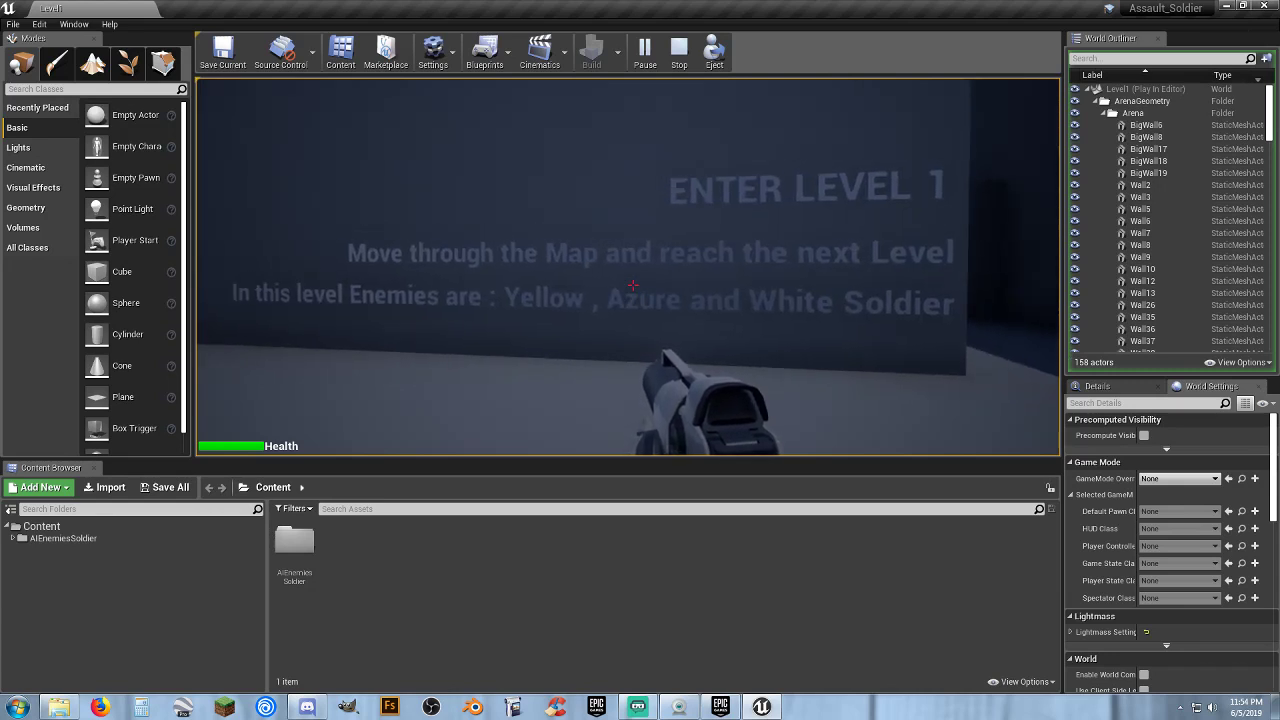
pyautogui.press('a')
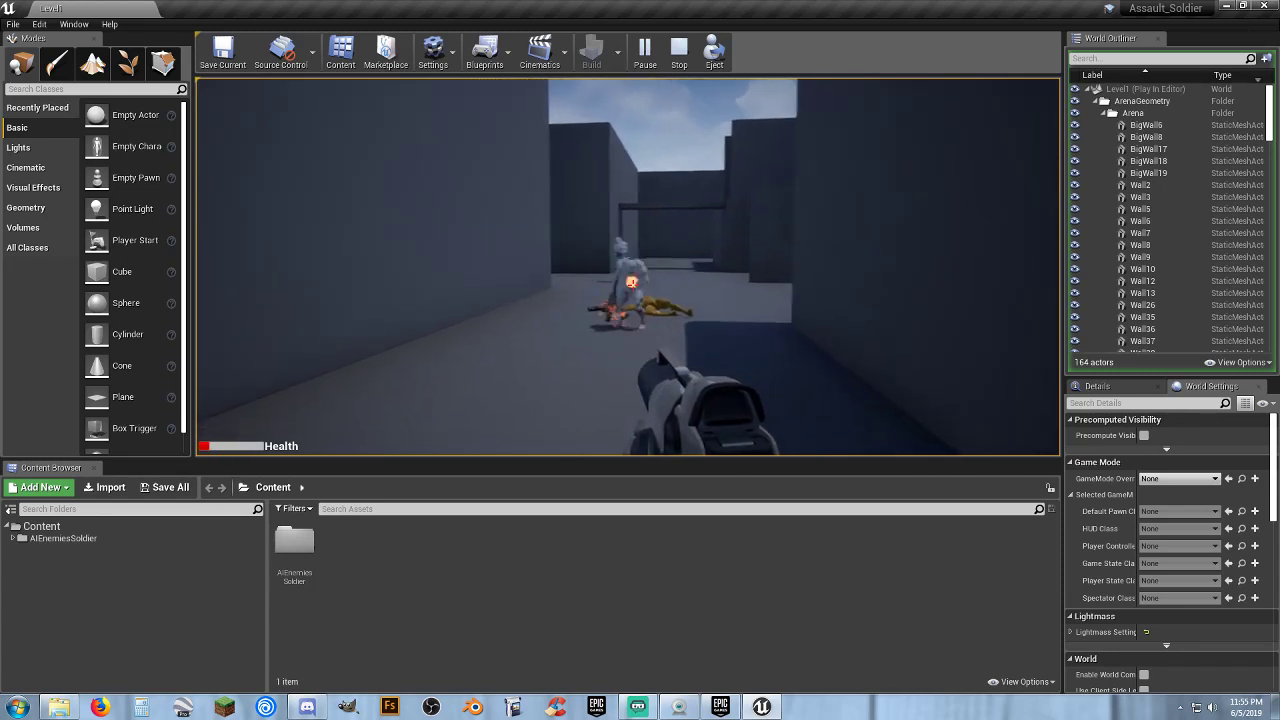
# - Advance down the corridor shooting enemies, refill health with H, and kill the ledge enemy
pyautogui.click(632, 285)
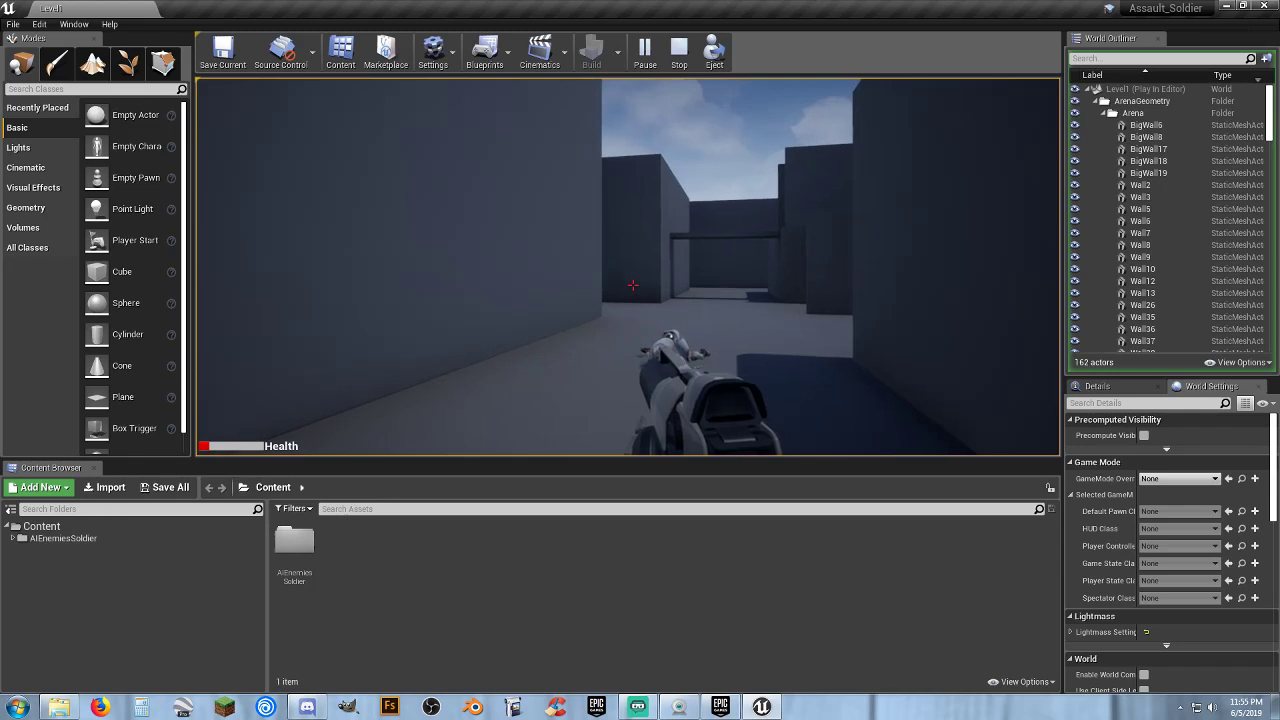
pyautogui.click(632, 285)
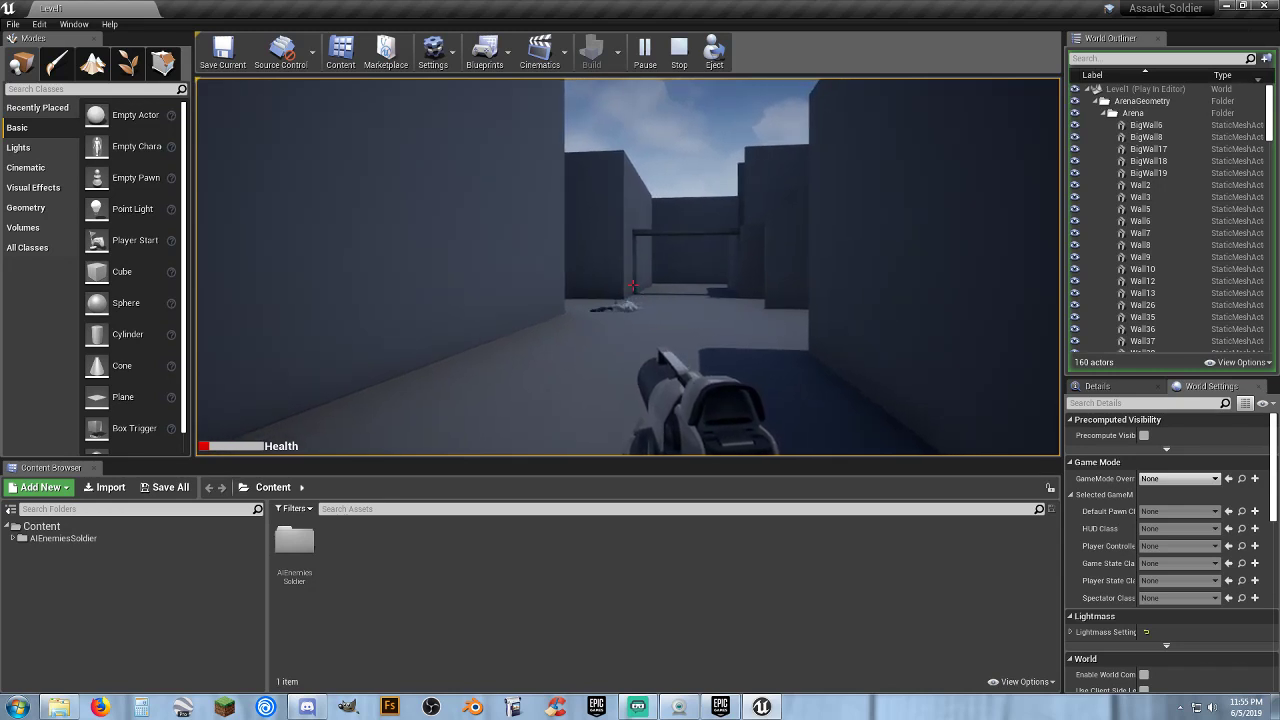
pyautogui.press('w')
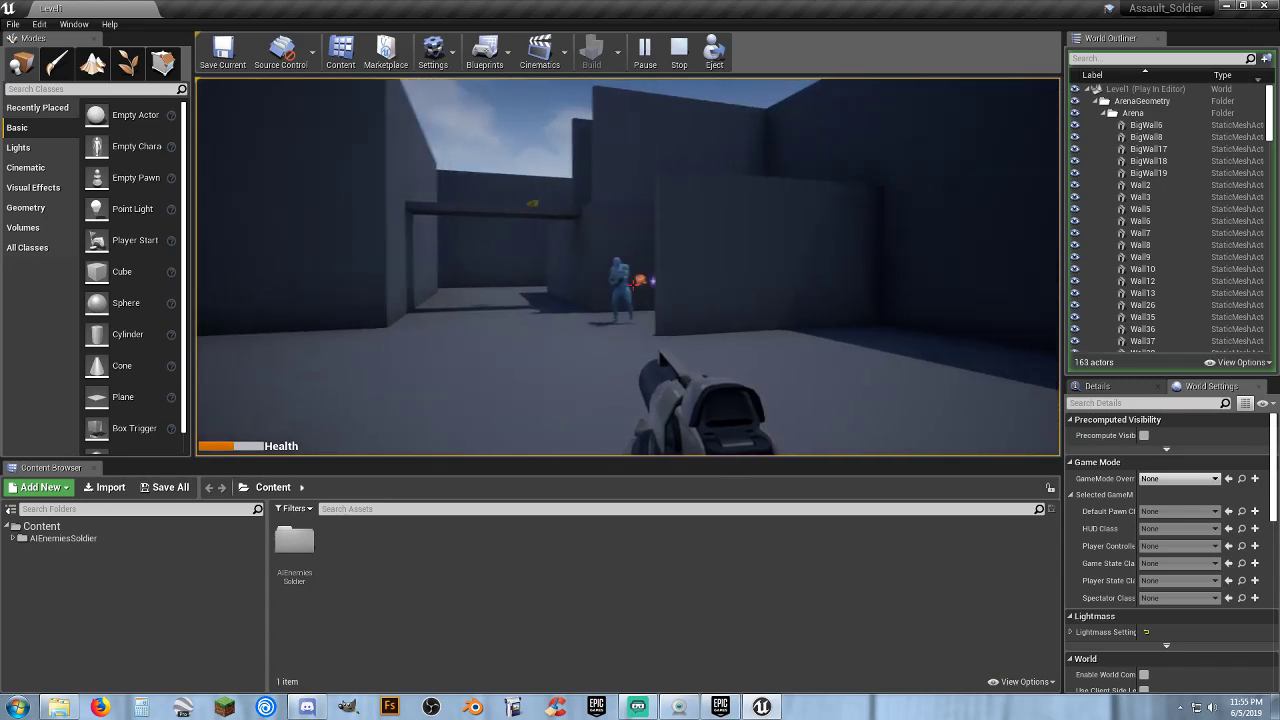
pyautogui.click(633, 285)
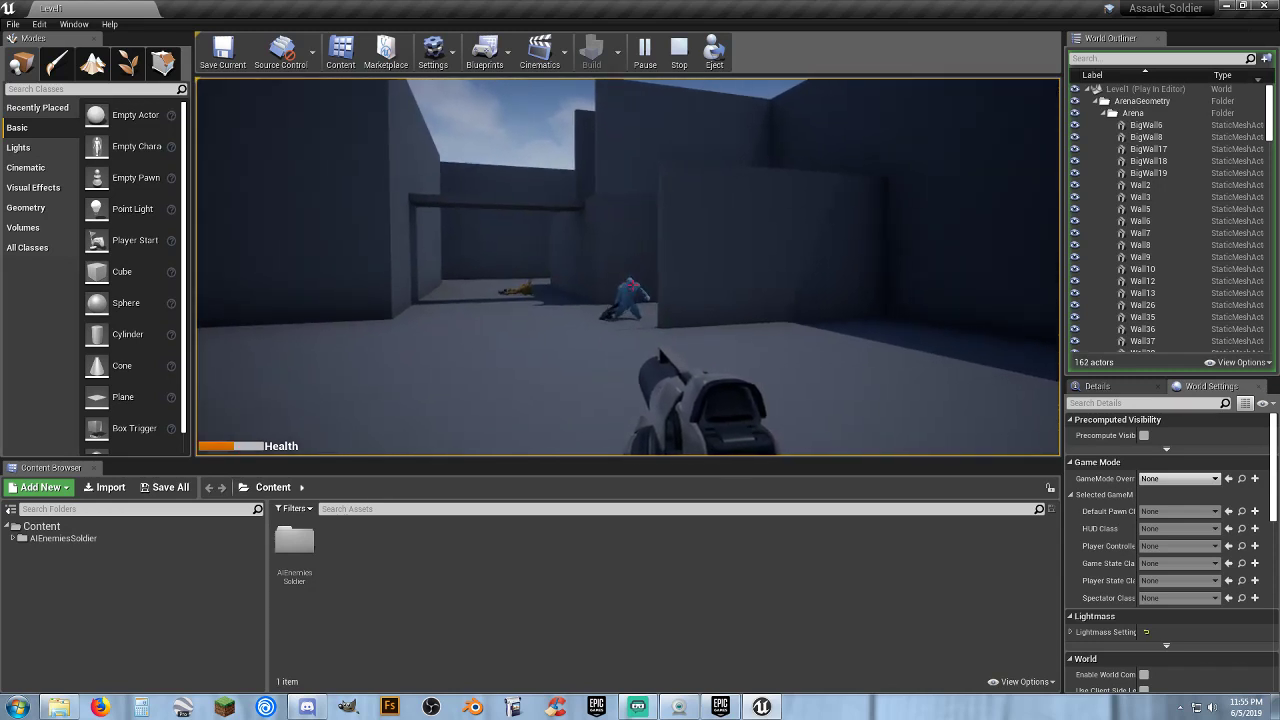
pyautogui.press('w')
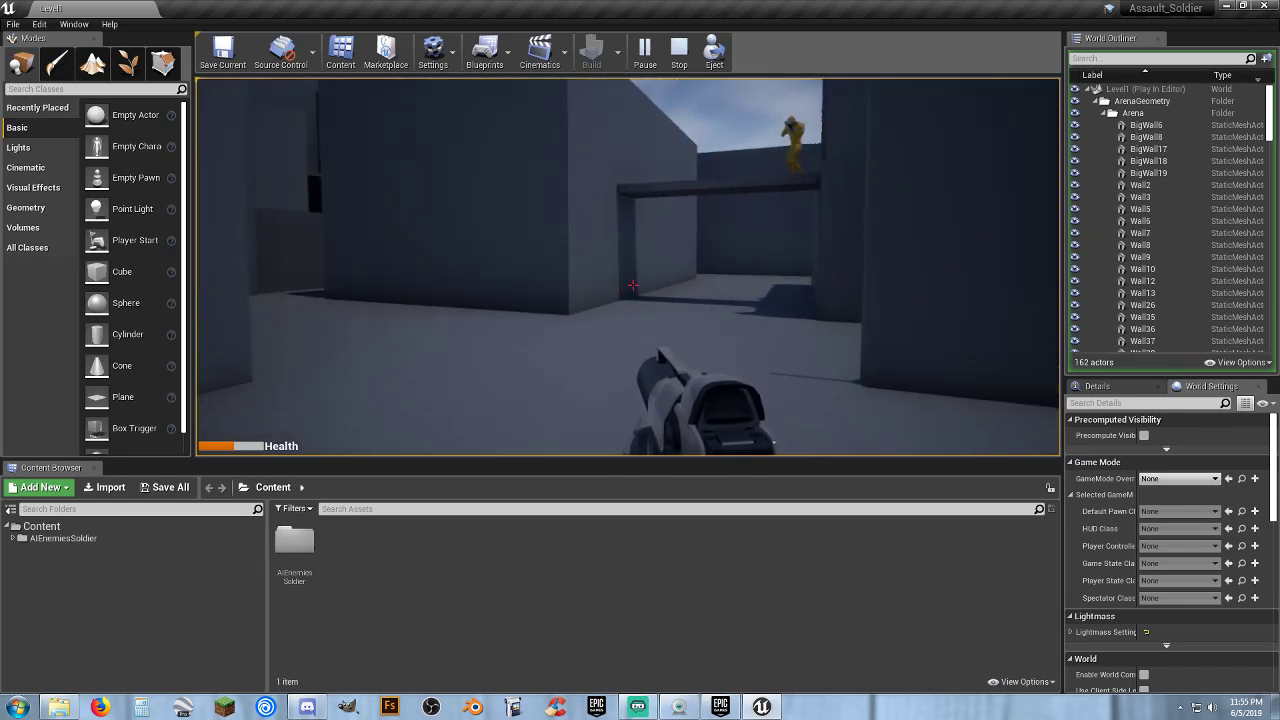
pyautogui.press('h')
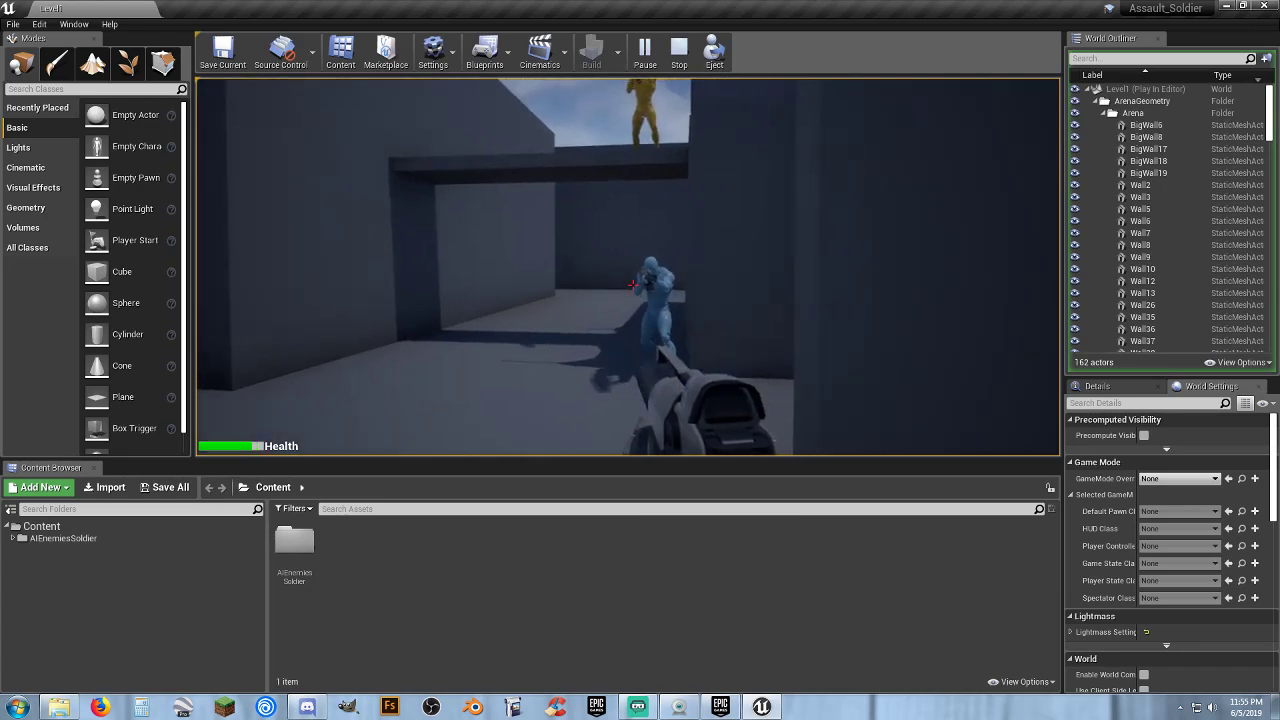
pyautogui.click(632, 285)
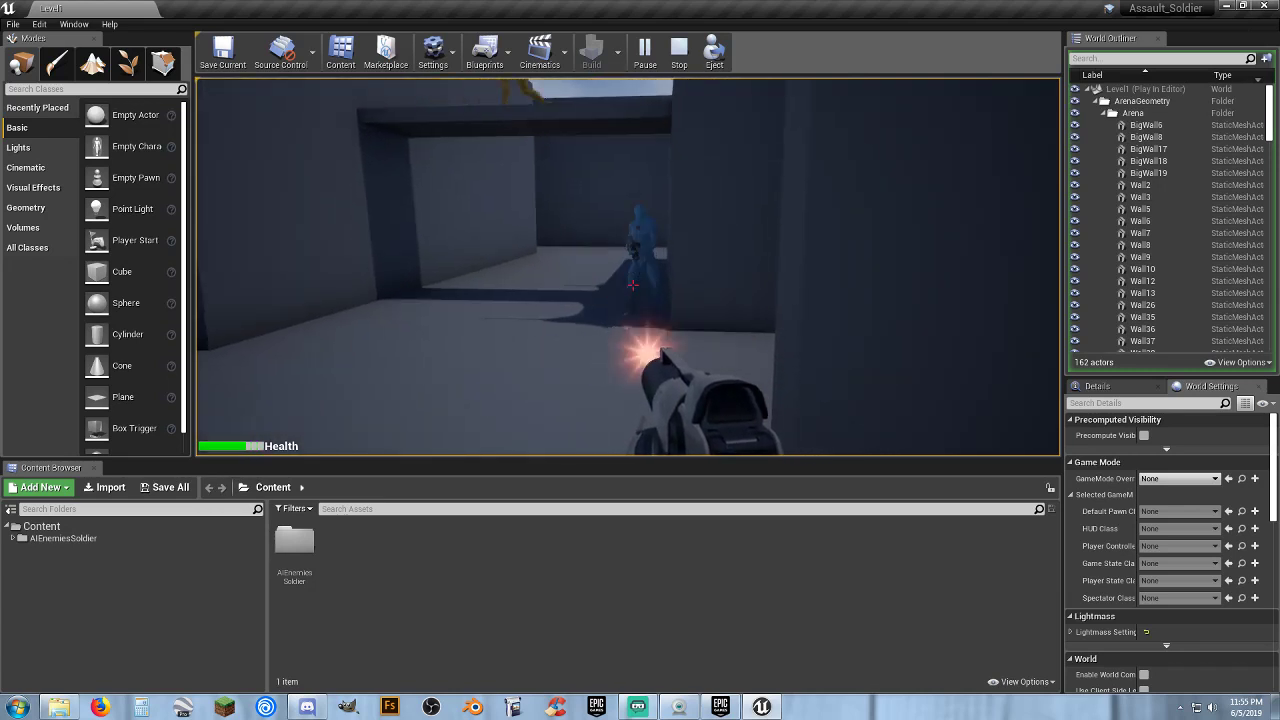
pyautogui.click(634, 283)
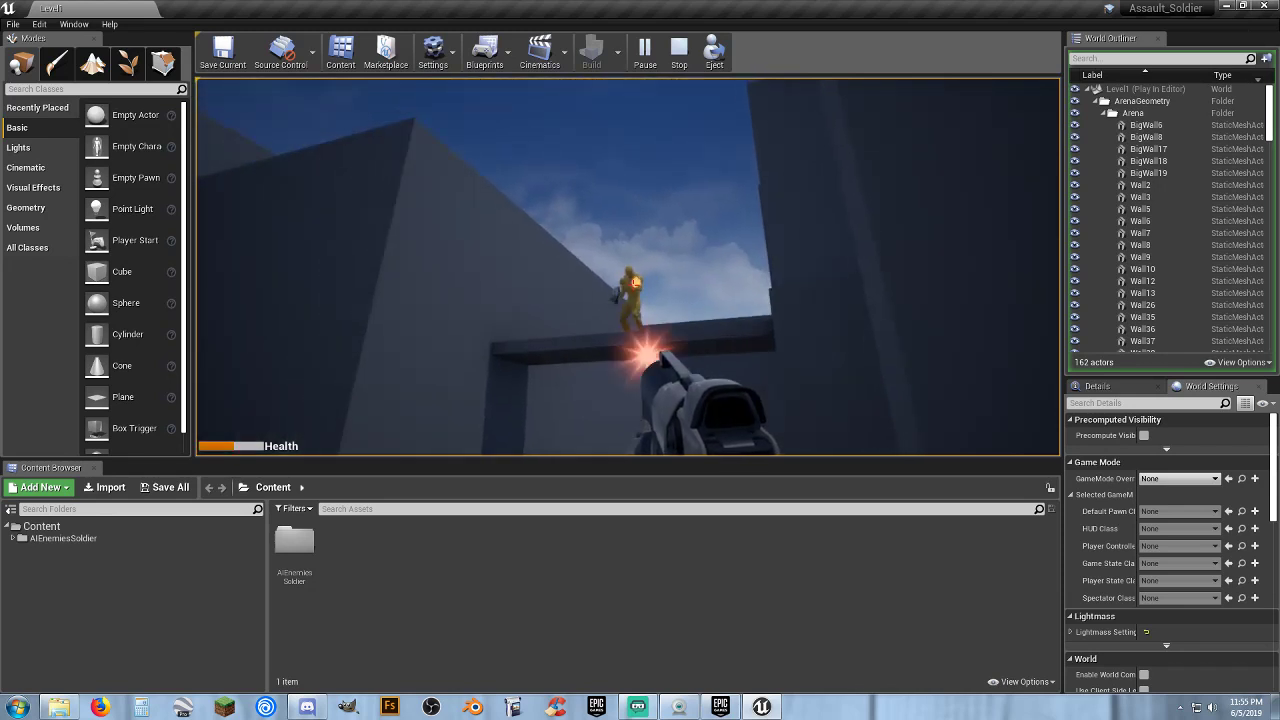
pyautogui.click(630, 285)
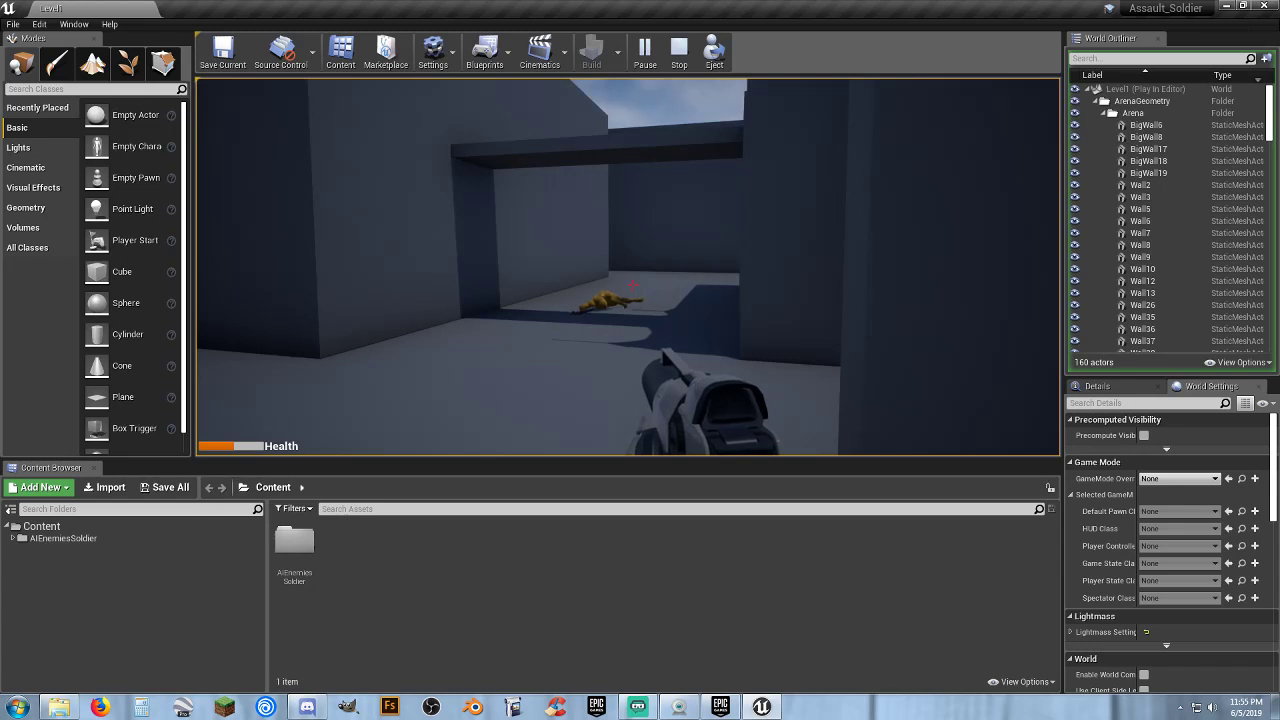
# - Move through the room toward the raised blocks, shooting upper-ledge enemies and the blue soldier
pyautogui.press('w')
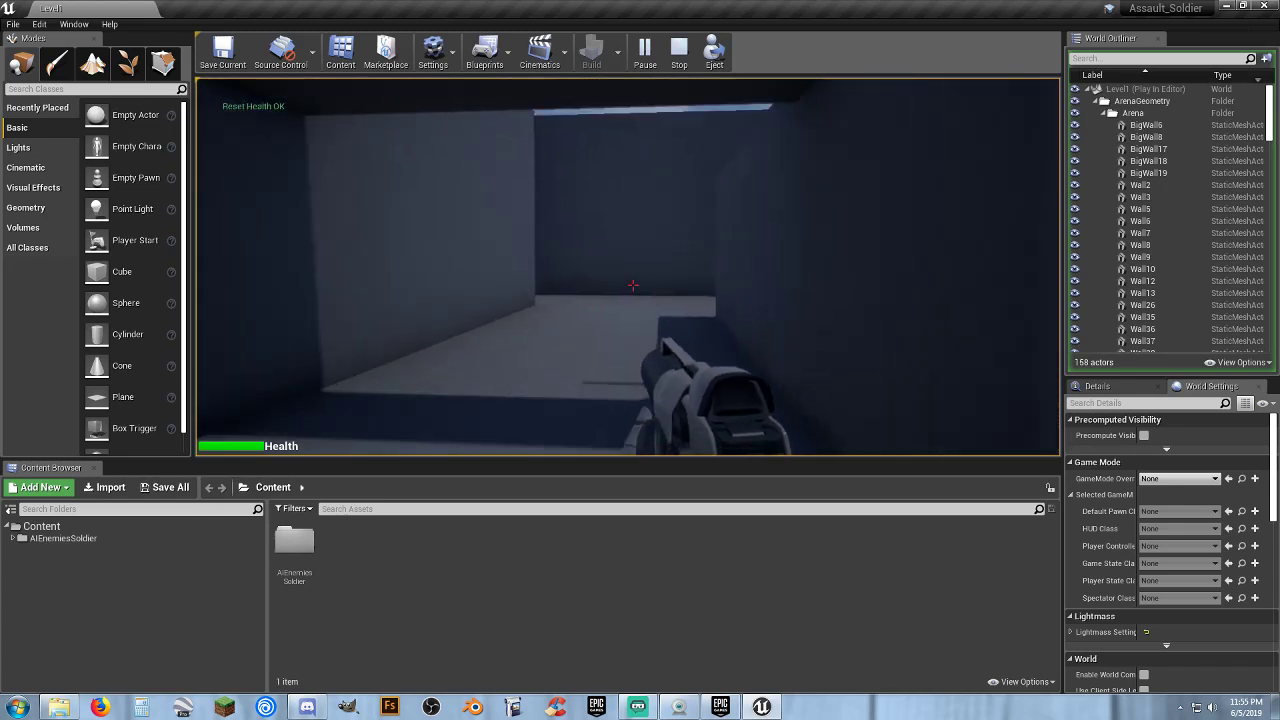
pyautogui.press('w')
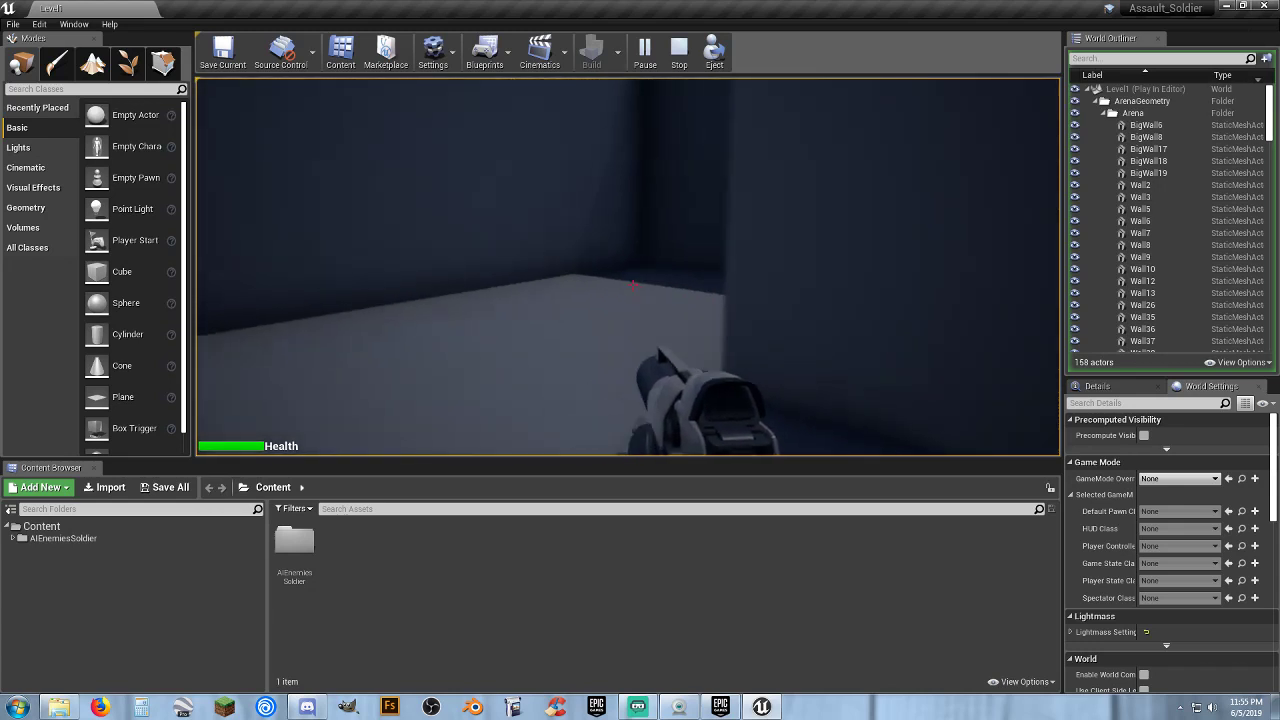
pyautogui.press('w')
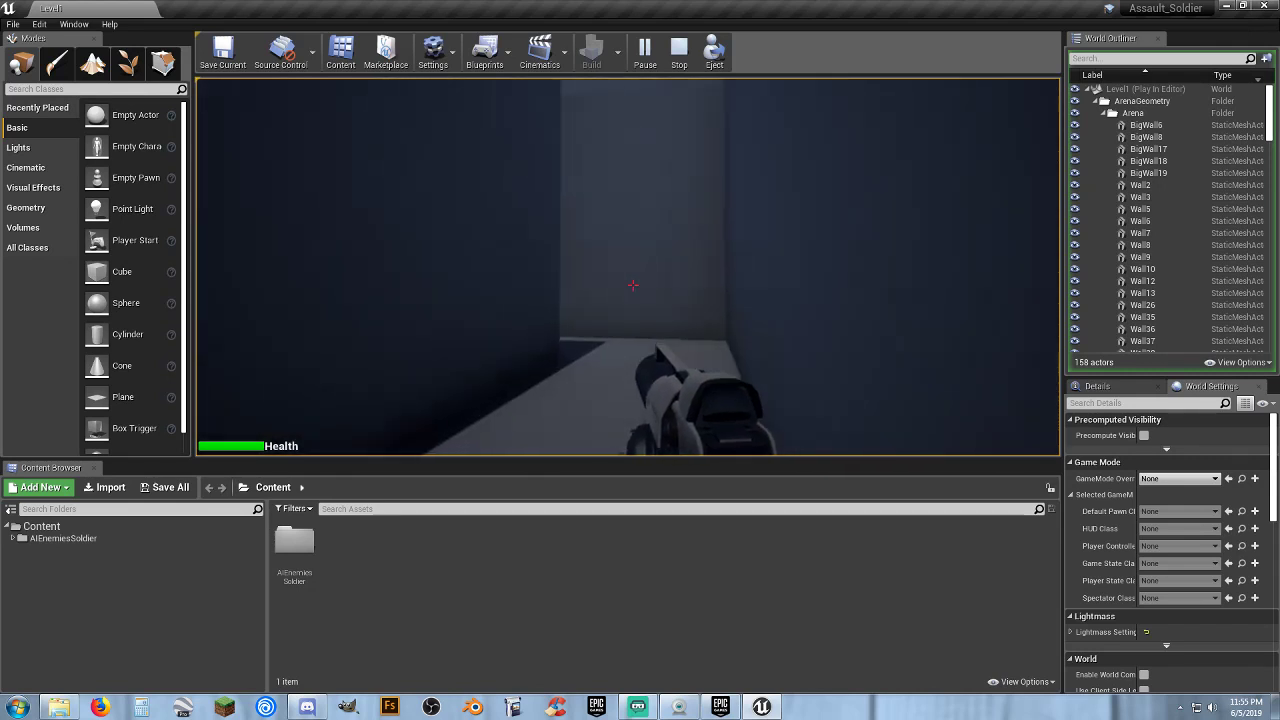
pyautogui.press('w')
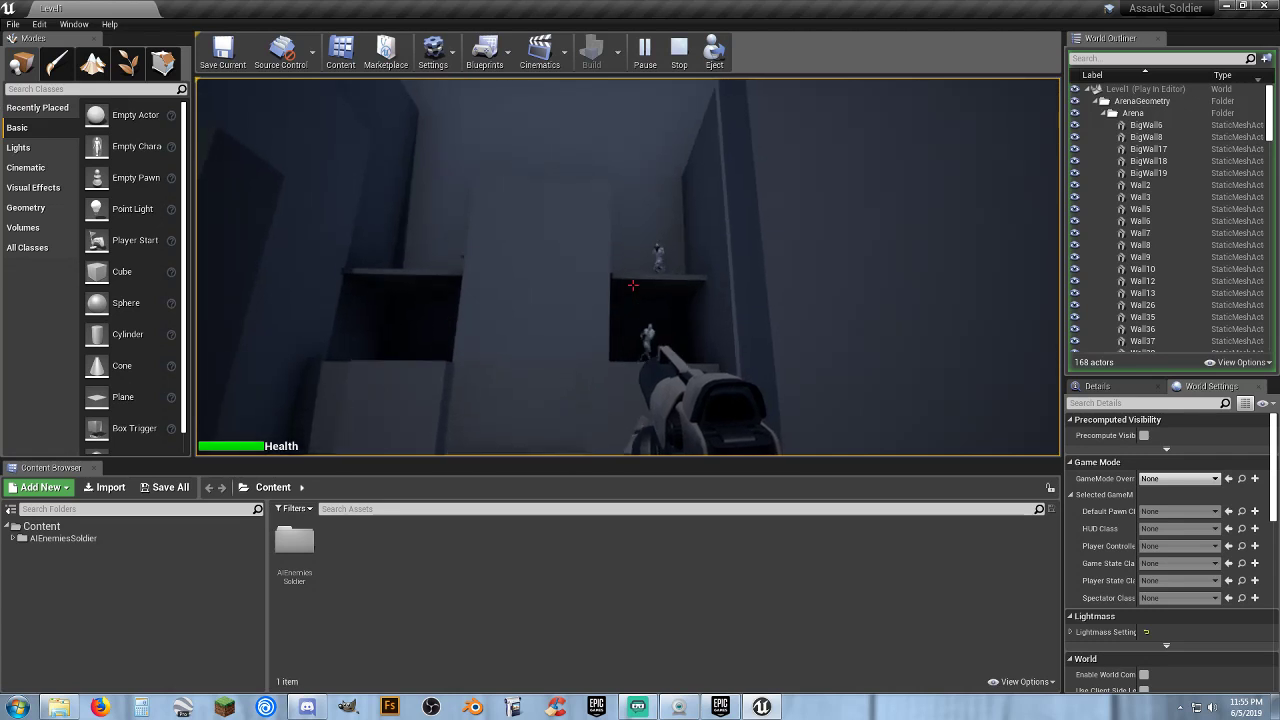
pyautogui.click(632, 285)
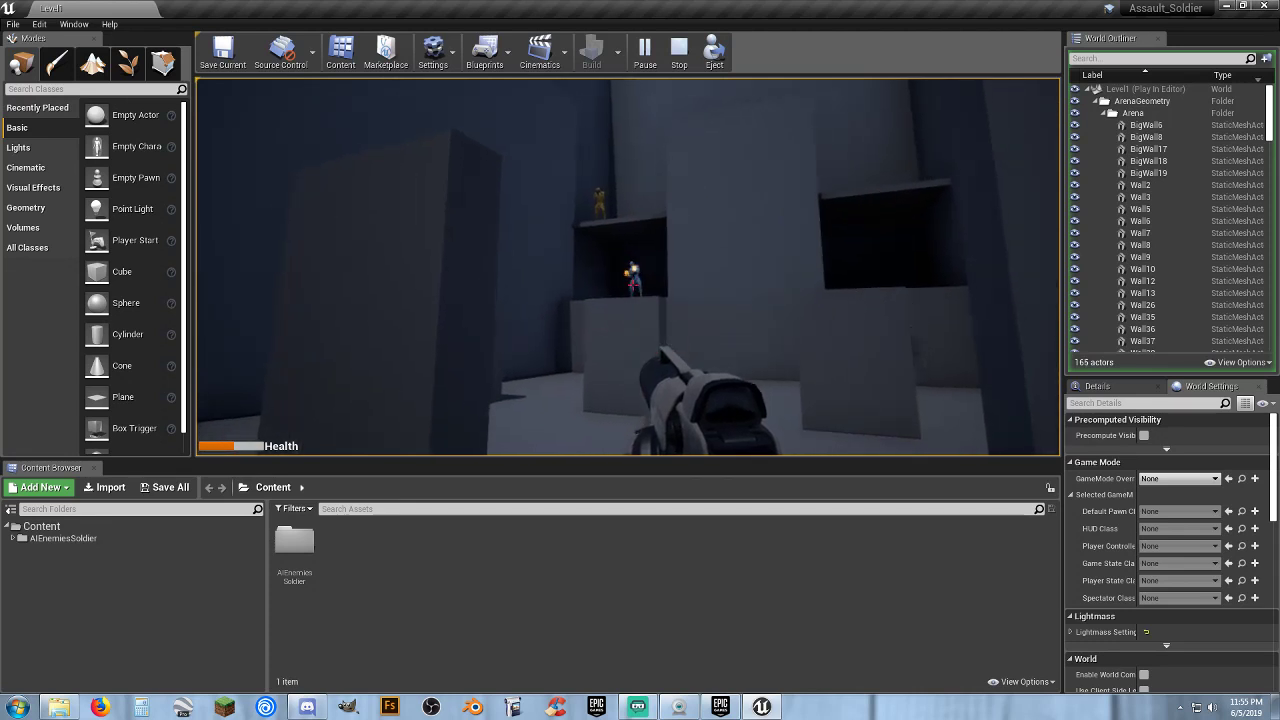
pyautogui.click(632, 285)
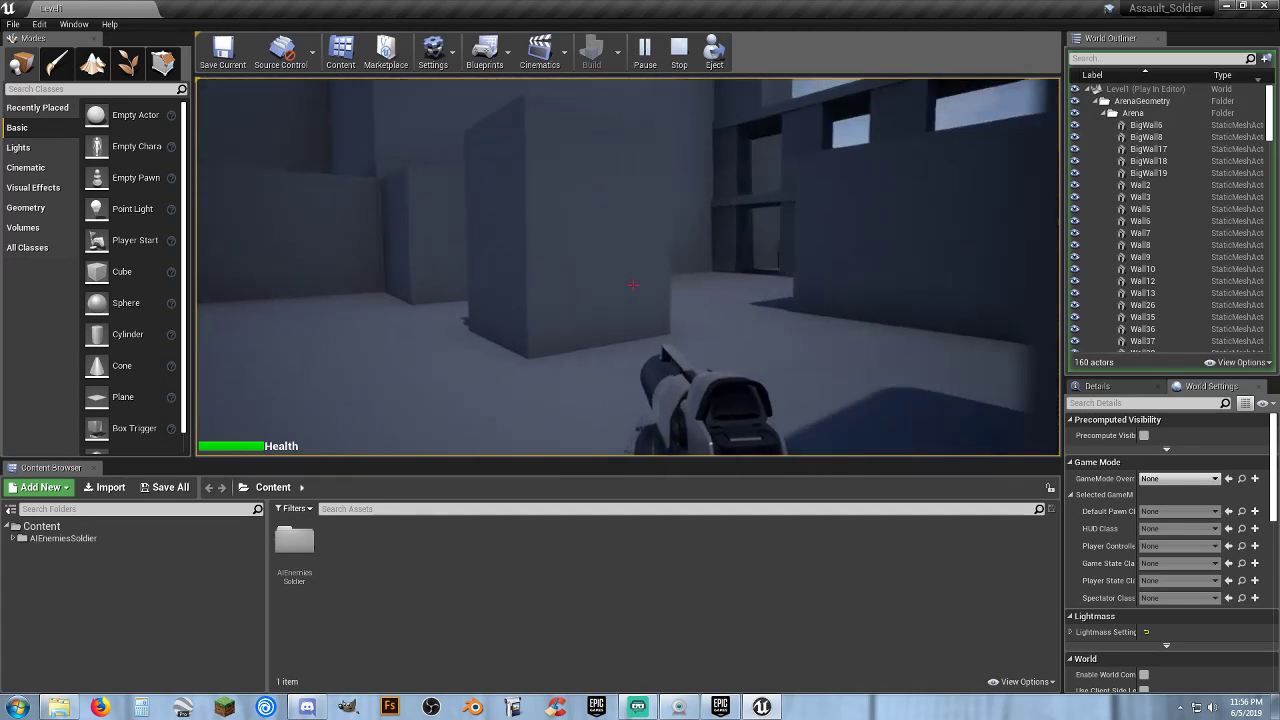
# - Kill the nearby wounded soldier and fire on the soldiers by the building's windows
pyautogui.click(632, 285)
pyautogui.click(632, 285)
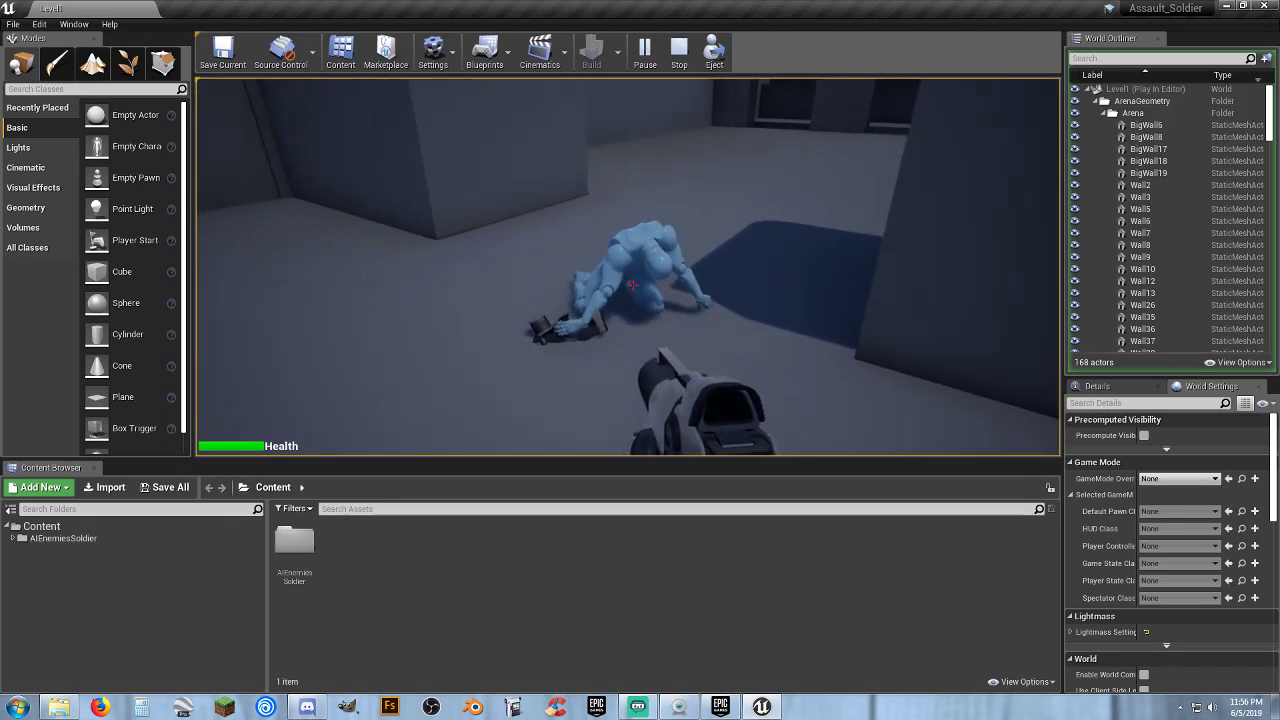
pyautogui.click(632, 285)
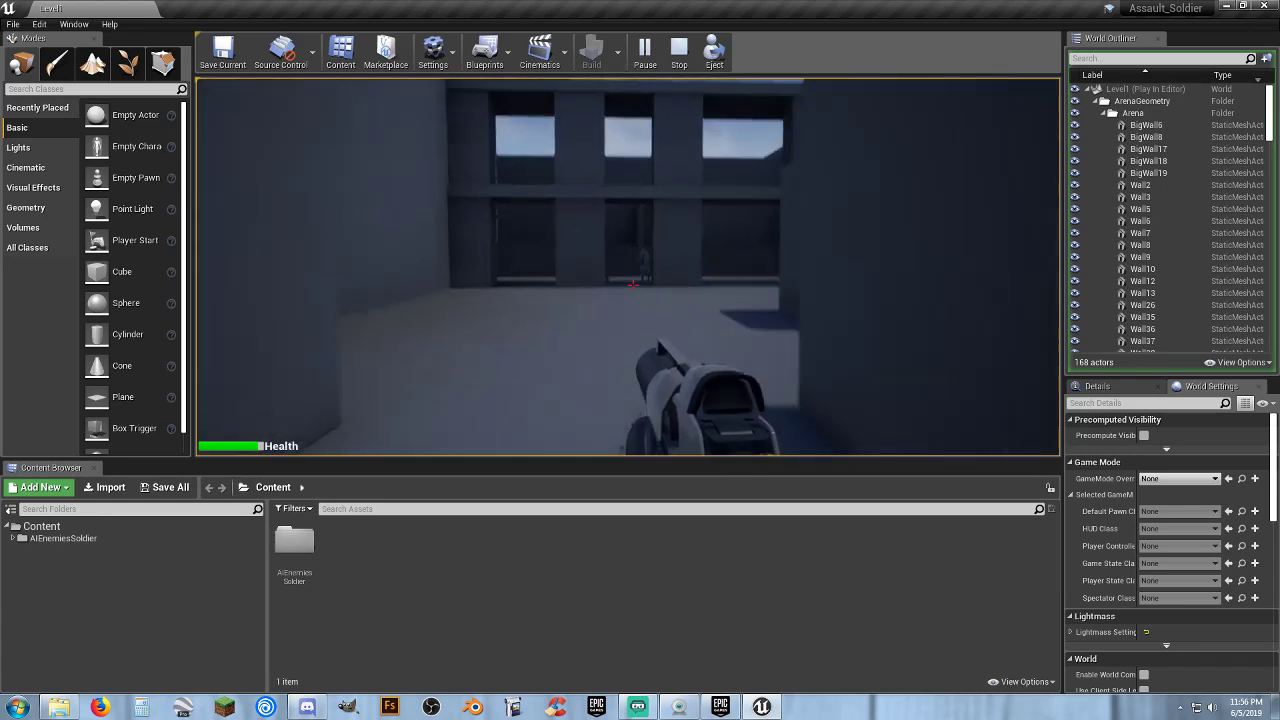
pyautogui.click(632, 285)
pyautogui.click(632, 285)
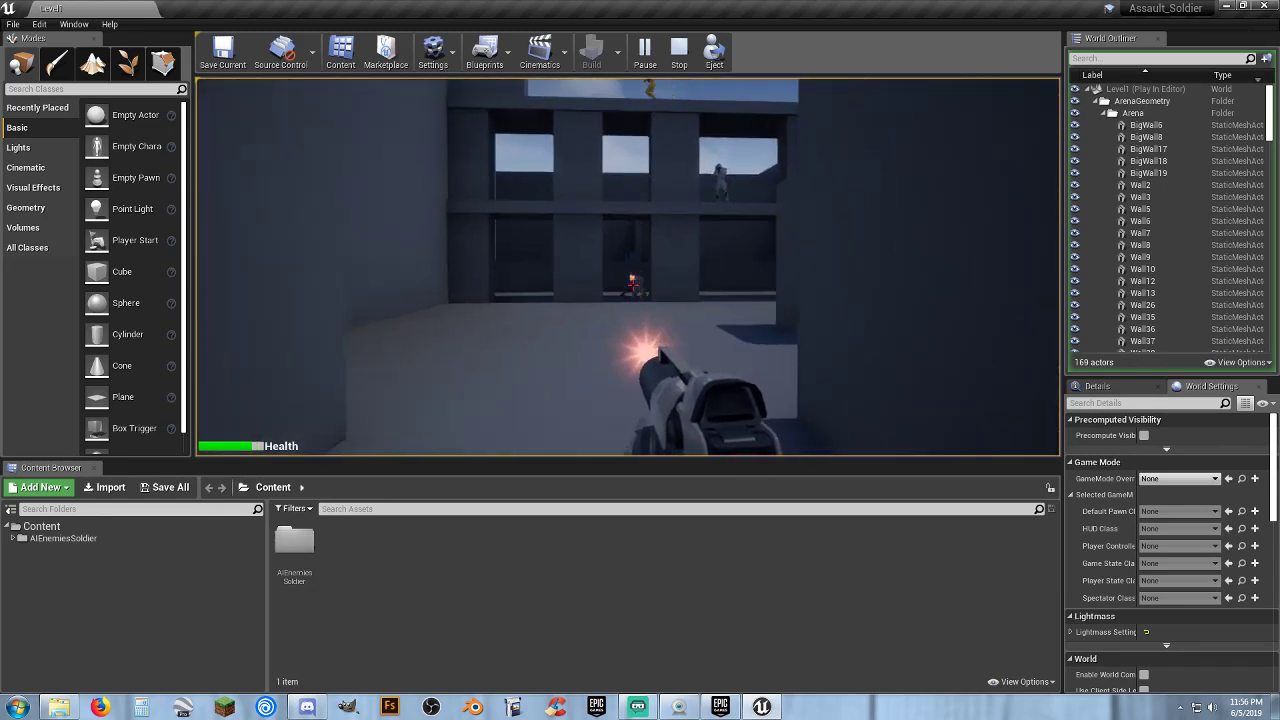
pyautogui.click(634, 283)
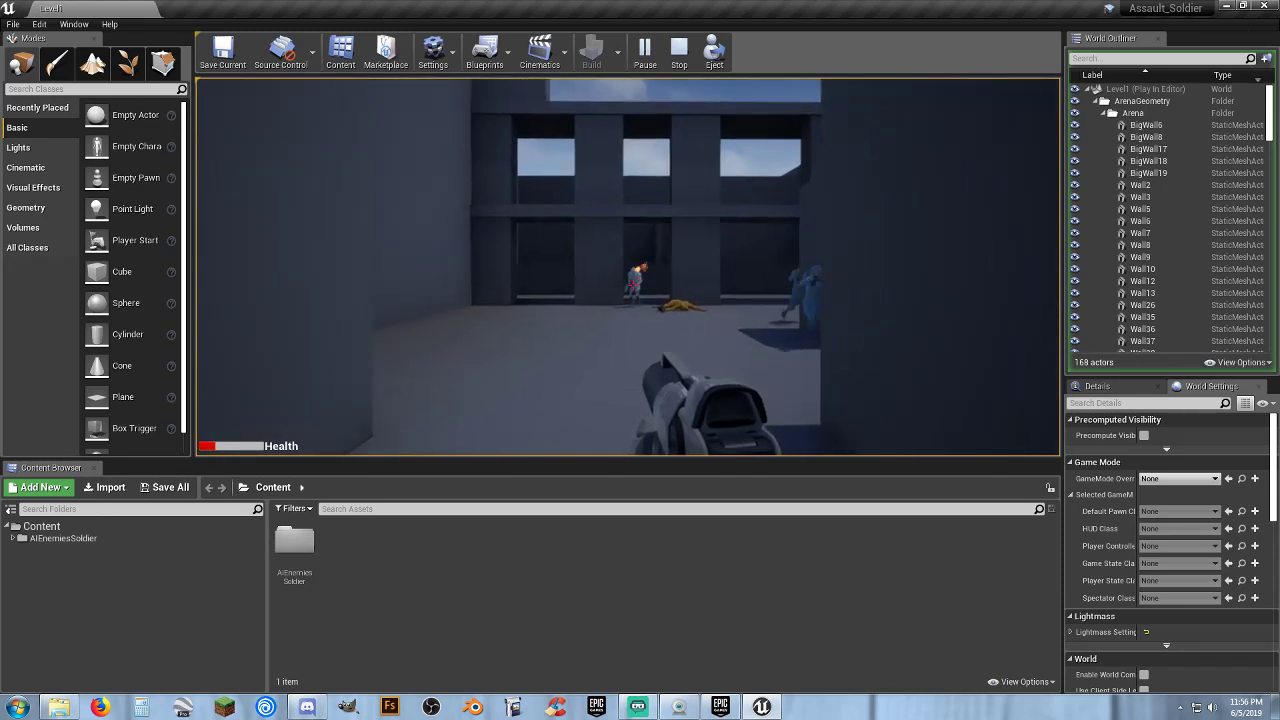
# - Refill health, then end the play session and return to the Level1 editing viewport
pyautogui.press('r')
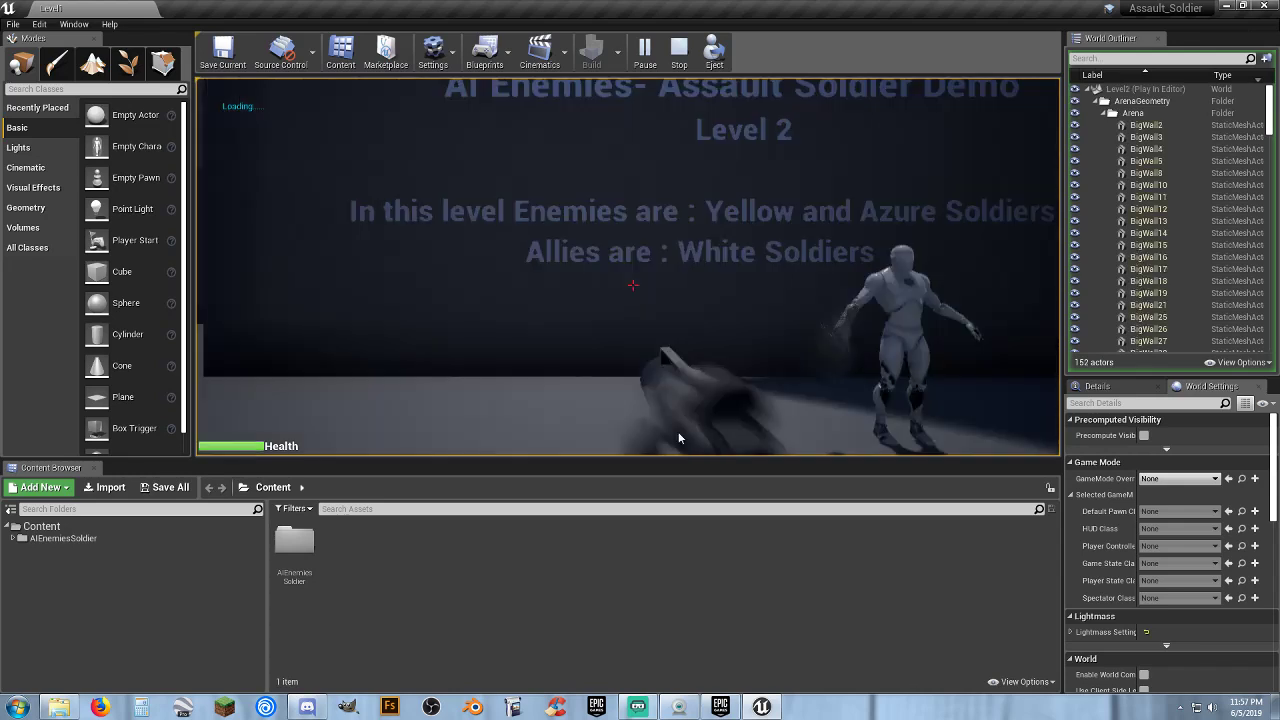
pyautogui.press('Escape')
pyautogui.moveTo(661, 390); pyautogui.dragTo(661, 390, button='right')
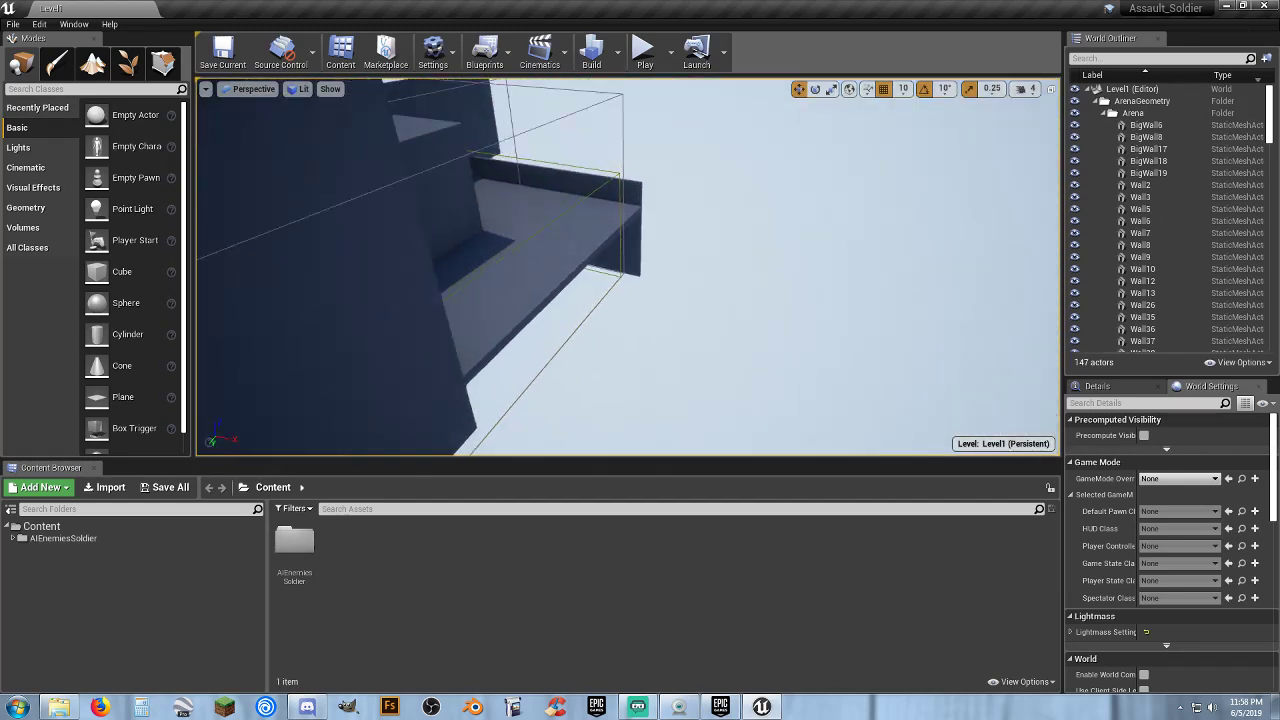
# - Fly down over the arena and select BaseAISpawner26 and target point BaseAITargetPoint96
pyautogui.moveTo(637, 258)
pyautogui.mouseDown(button='right')
pyautogui.moveTo(637, 340)
pyautogui.moveTo(600, 330)
pyautogui.moveTo(620, 320)
pyautogui.moveTo(689, 377)
pyautogui.mouseUp(button='right')
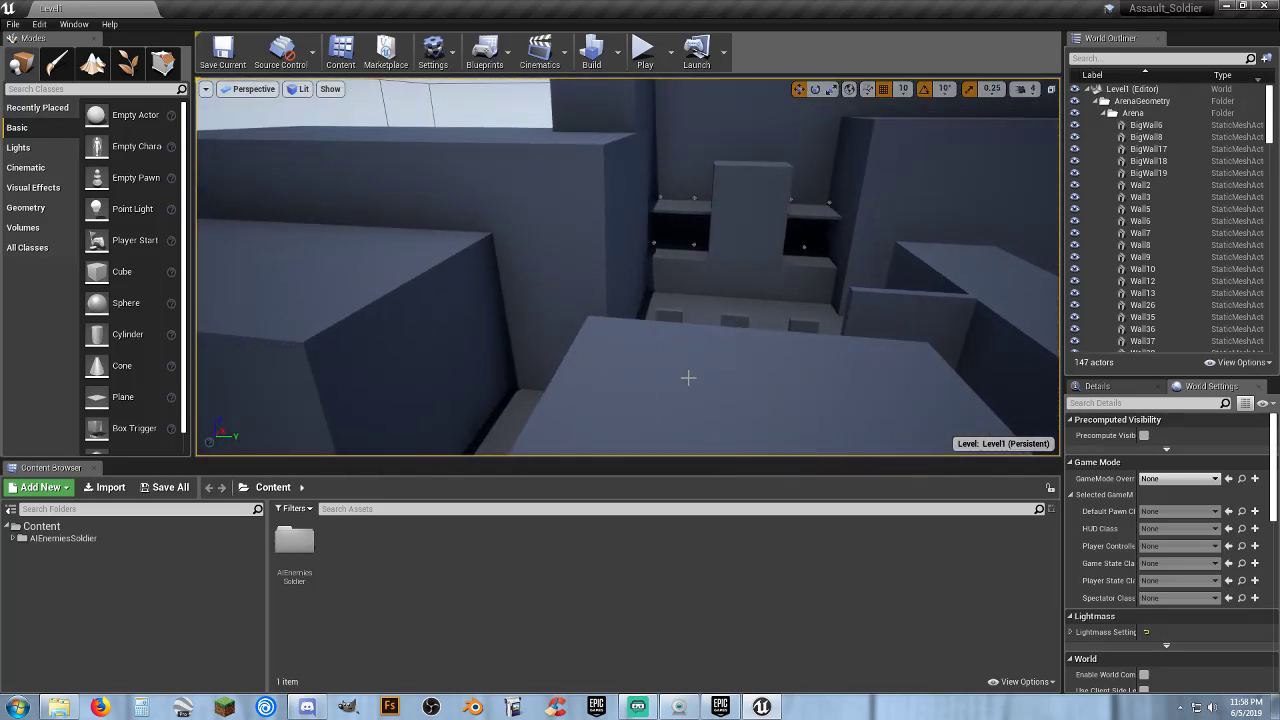
pyautogui.moveTo(685, 377); pyautogui.dragTo(690, 370, button='right')
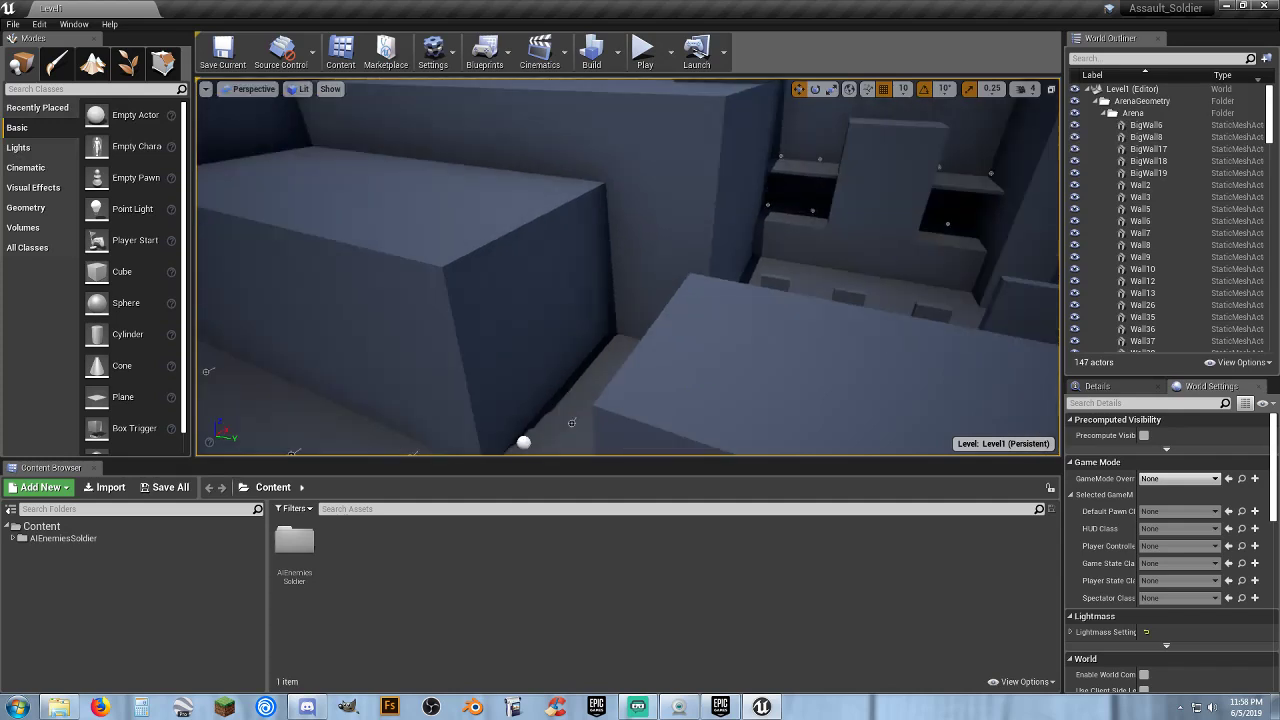
pyautogui.moveTo(748, 316); pyautogui.dragTo(795, 284, button='right')
pyautogui.click(745, 291)
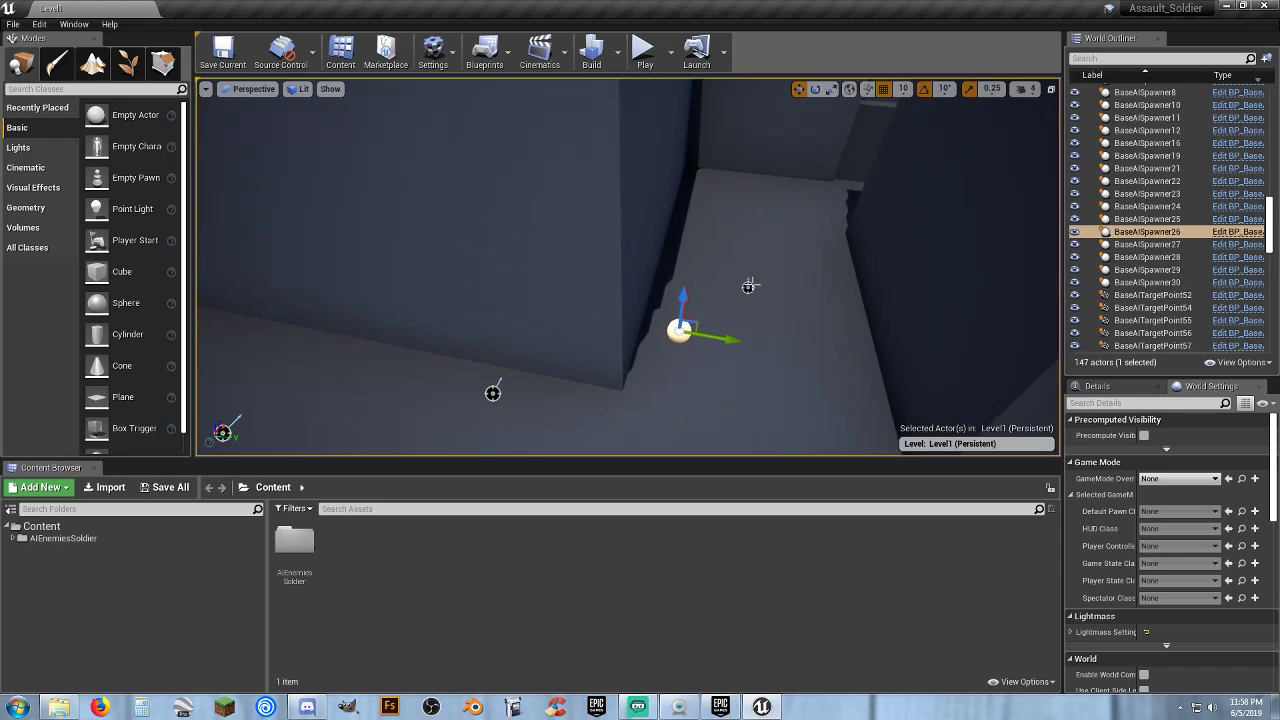
pyautogui.click(748, 287)
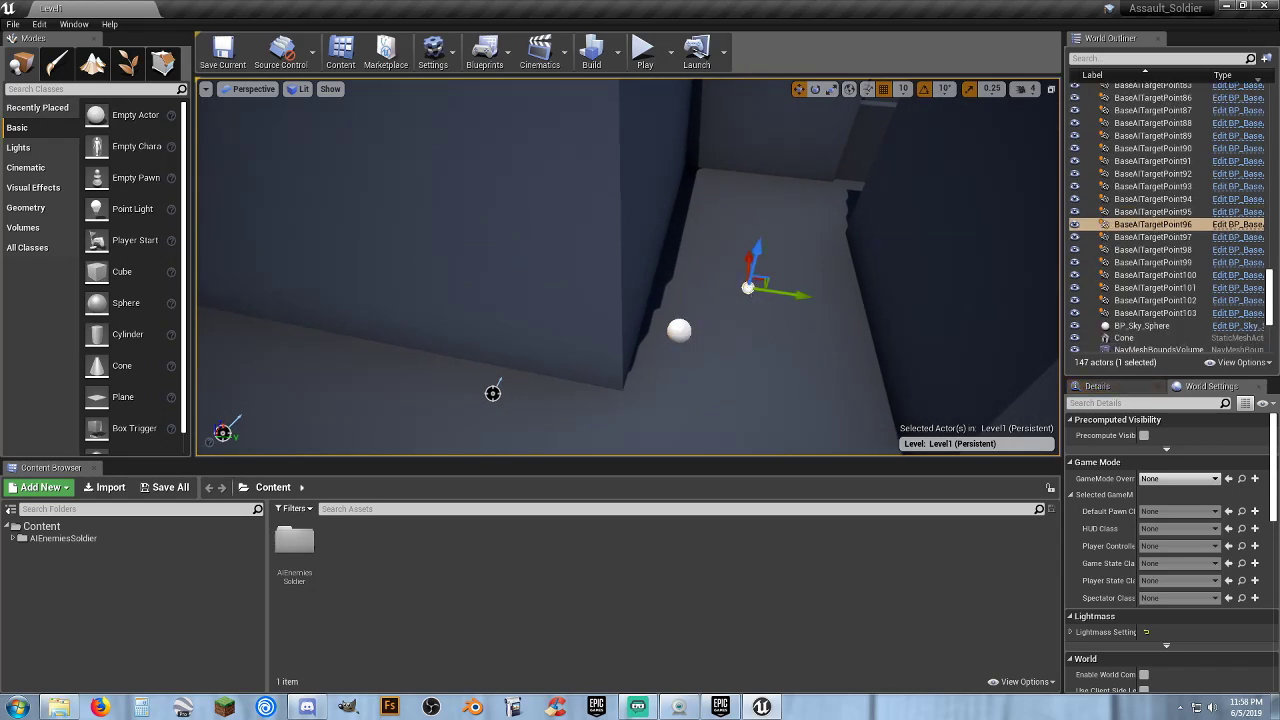
# - Select BaseAITargetPoint70 and the PlayerStart, then fly through the level's corridors
pyautogui.moveTo(803, 349); pyautogui.dragTo(800, 347, button='right')
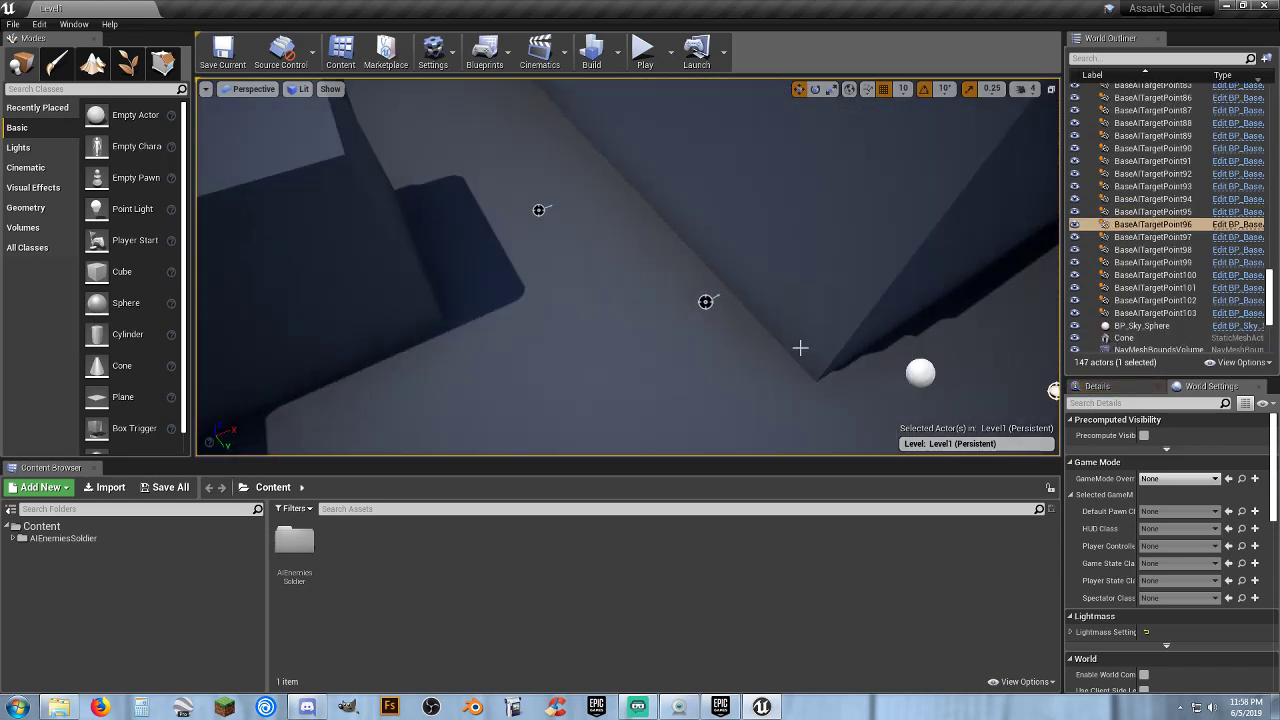
pyautogui.click(705, 301)
pyautogui.moveTo(663, 294)
pyautogui.mouseDown(button='right')
pyautogui.moveTo(800, 260)
pyautogui.moveTo(757, 363)
pyautogui.moveTo(731, 334)
pyautogui.mouseUp(button='right')
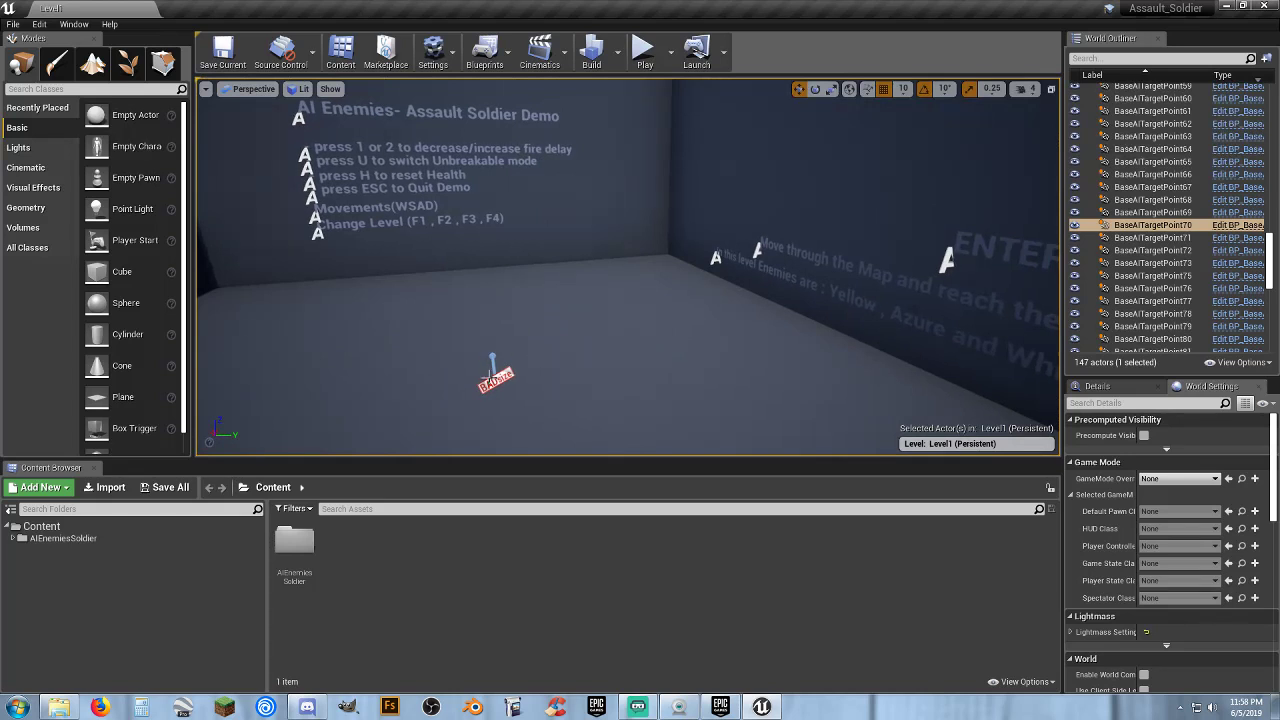
pyautogui.click(495, 374)
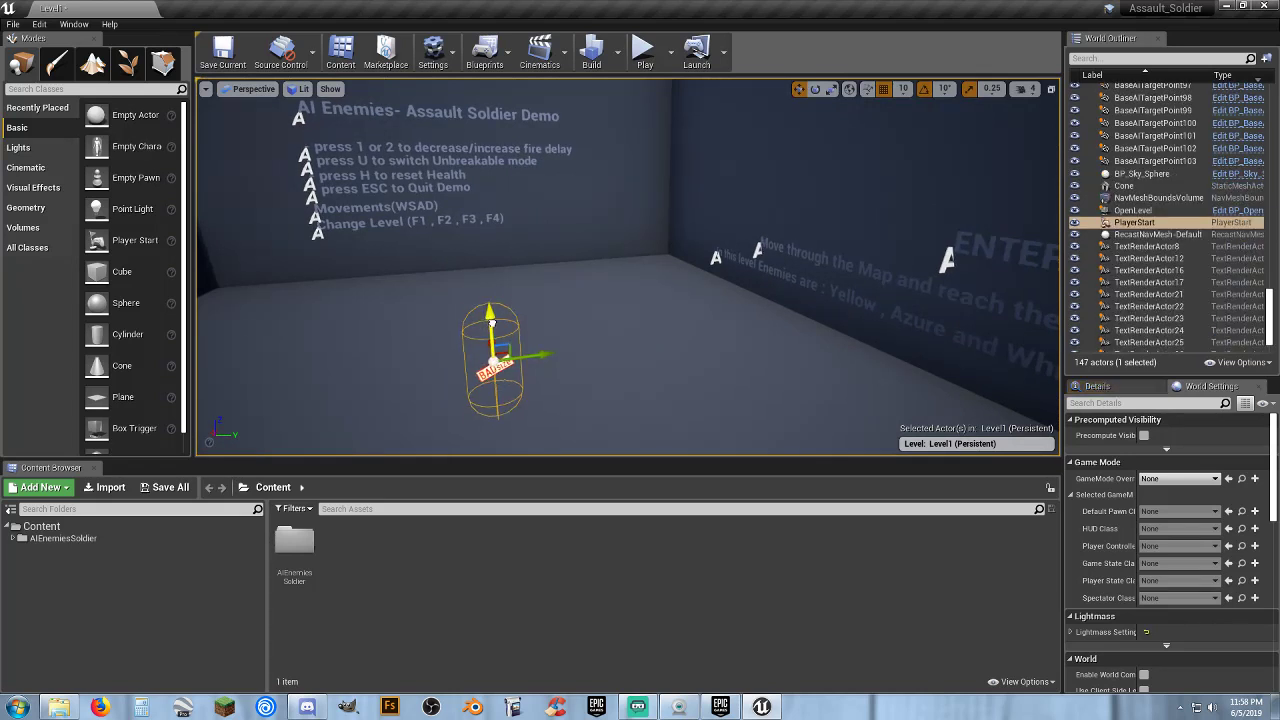
pyautogui.moveTo(495, 312); pyautogui.dragTo(495, 312, button='right')
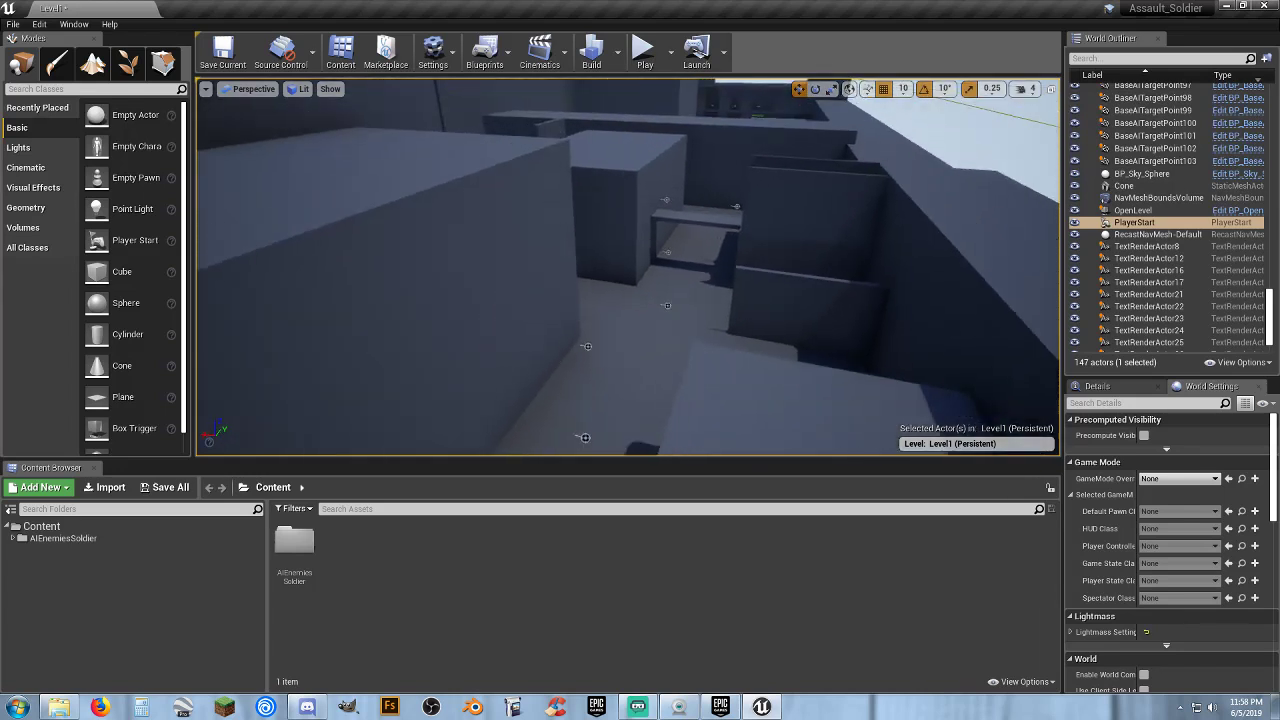
pyautogui.moveTo(495, 312); pyautogui.dragTo(495, 312, button='right')
# - Expand the AIEnemiesSoldier folder and browse its AnimationsExtra subfolder
pyautogui.click(18, 538)
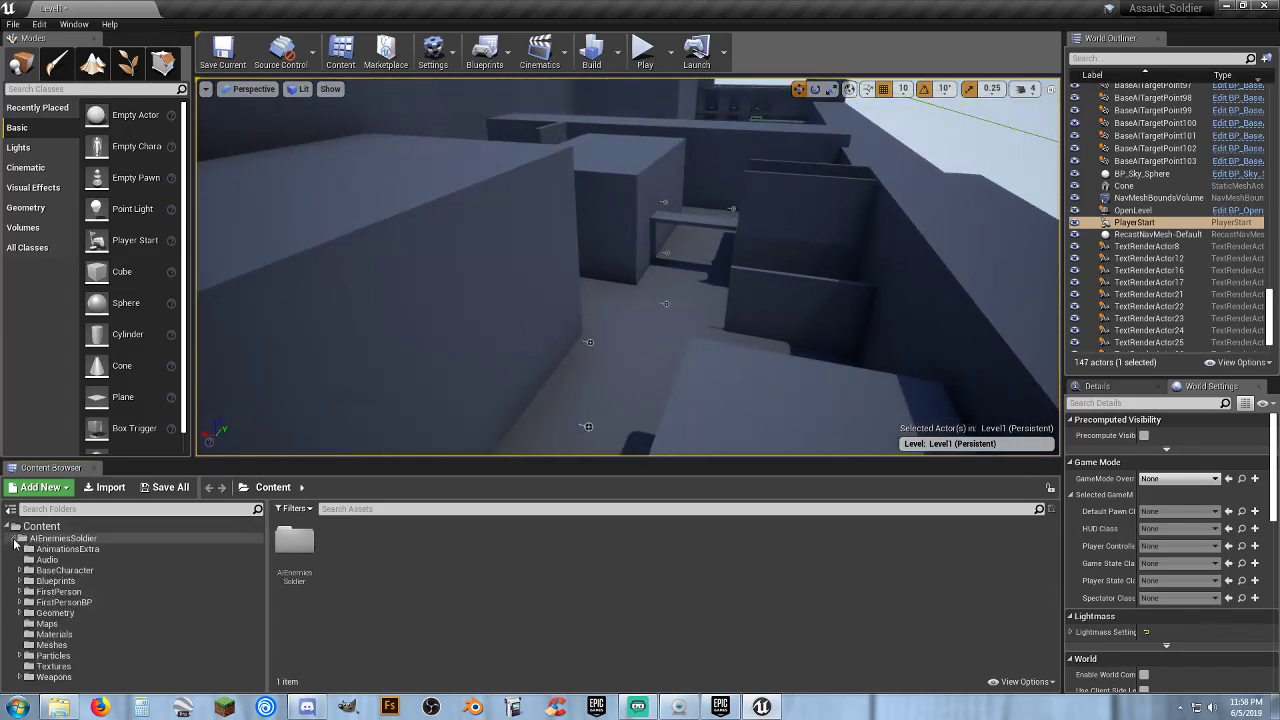
pyautogui.click(70, 540)
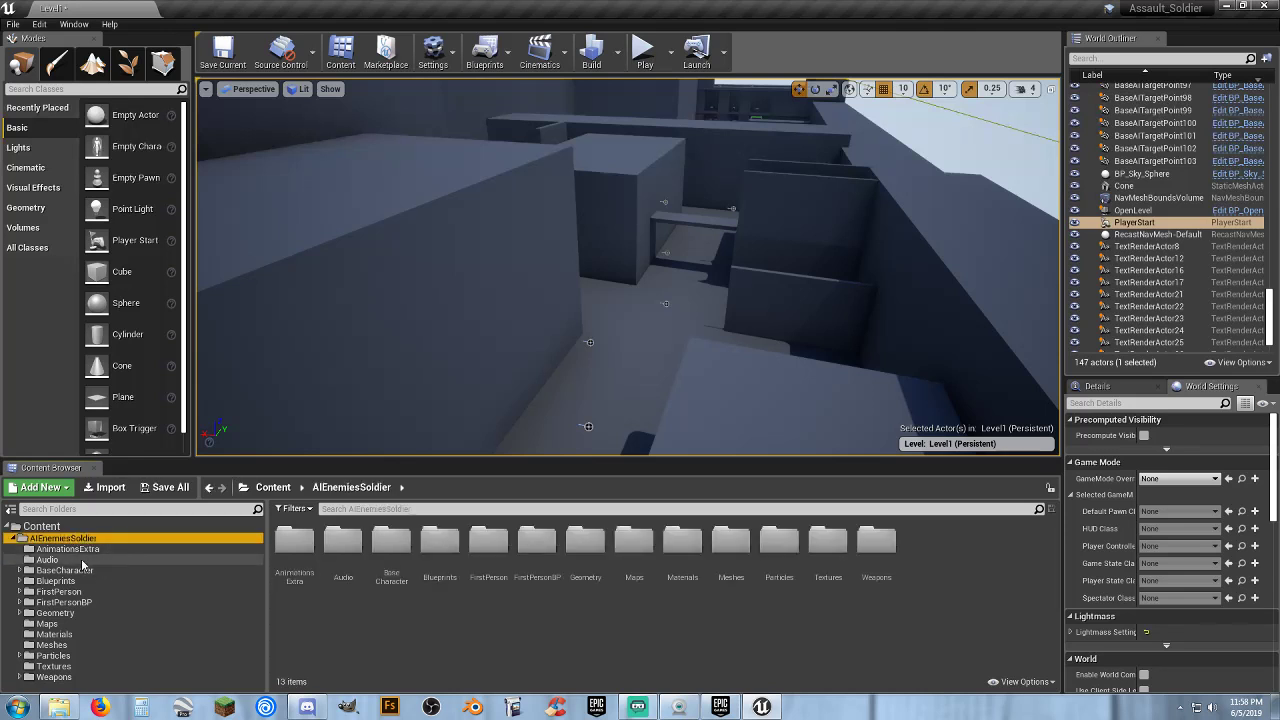
pyautogui.click(85, 553)
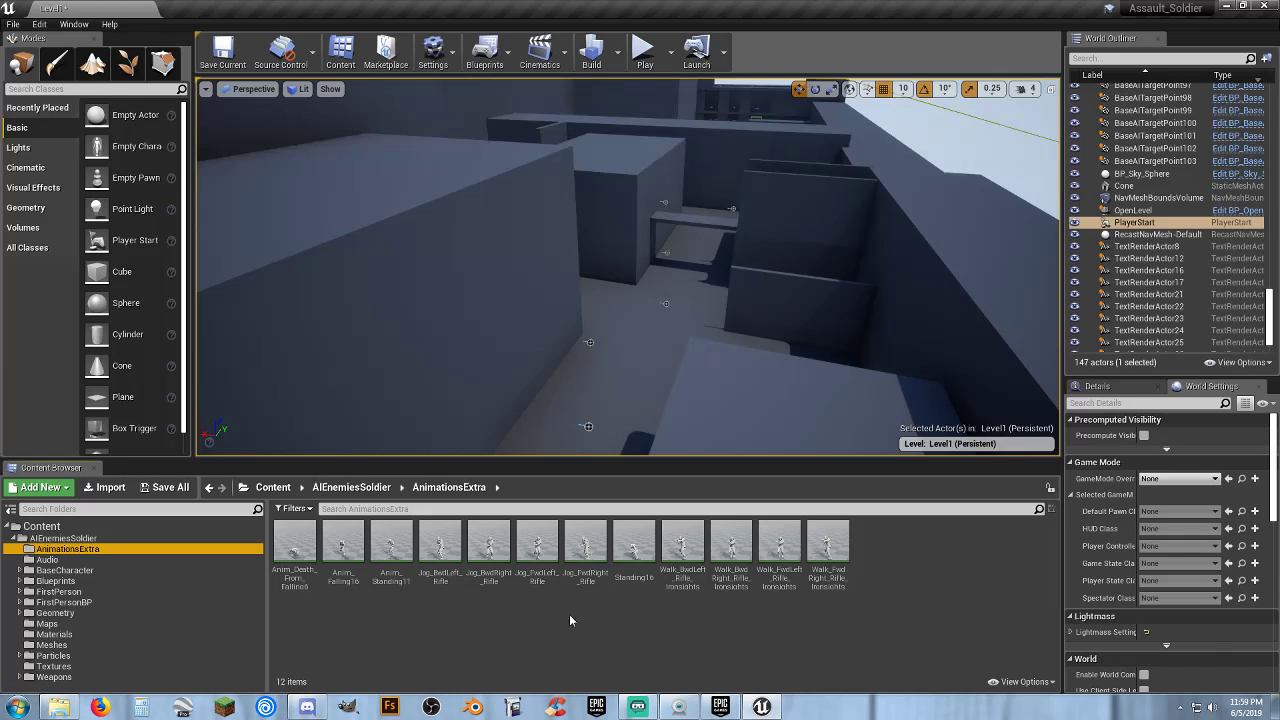
# - Open the Audio folder and preview the first weapon fire sound
pyautogui.click(47, 559)
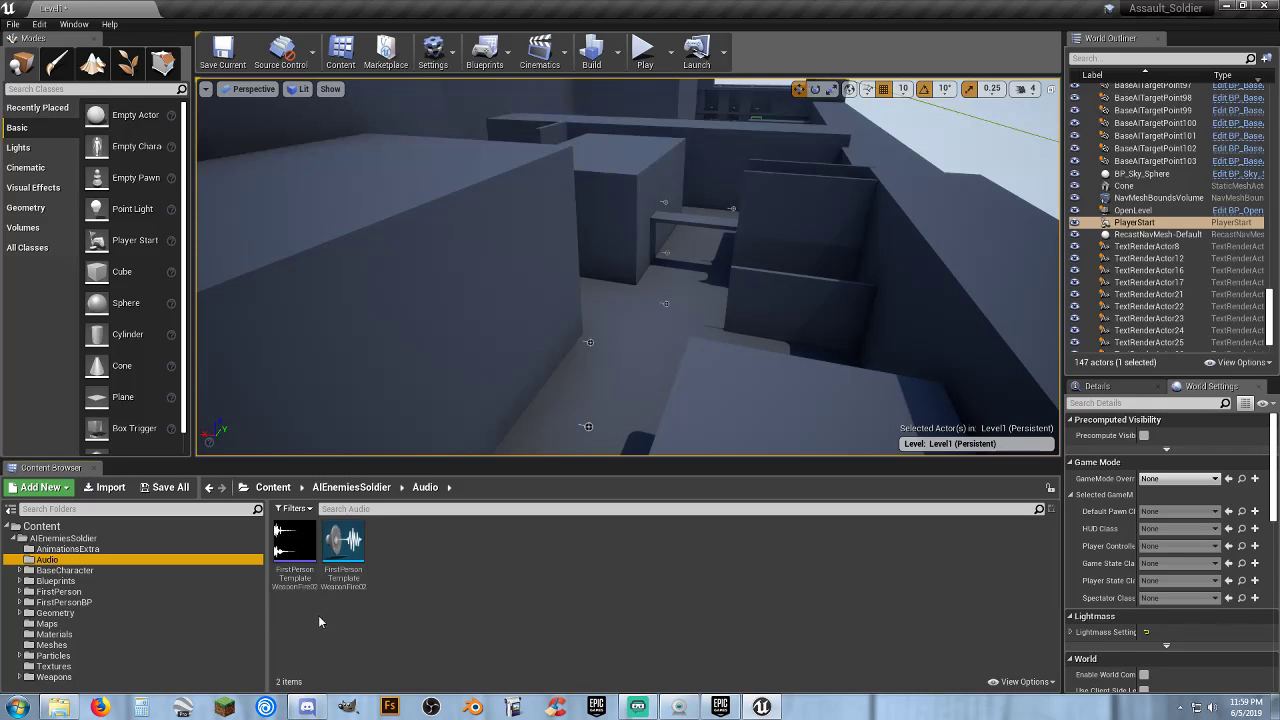
pyautogui.click(292, 543)
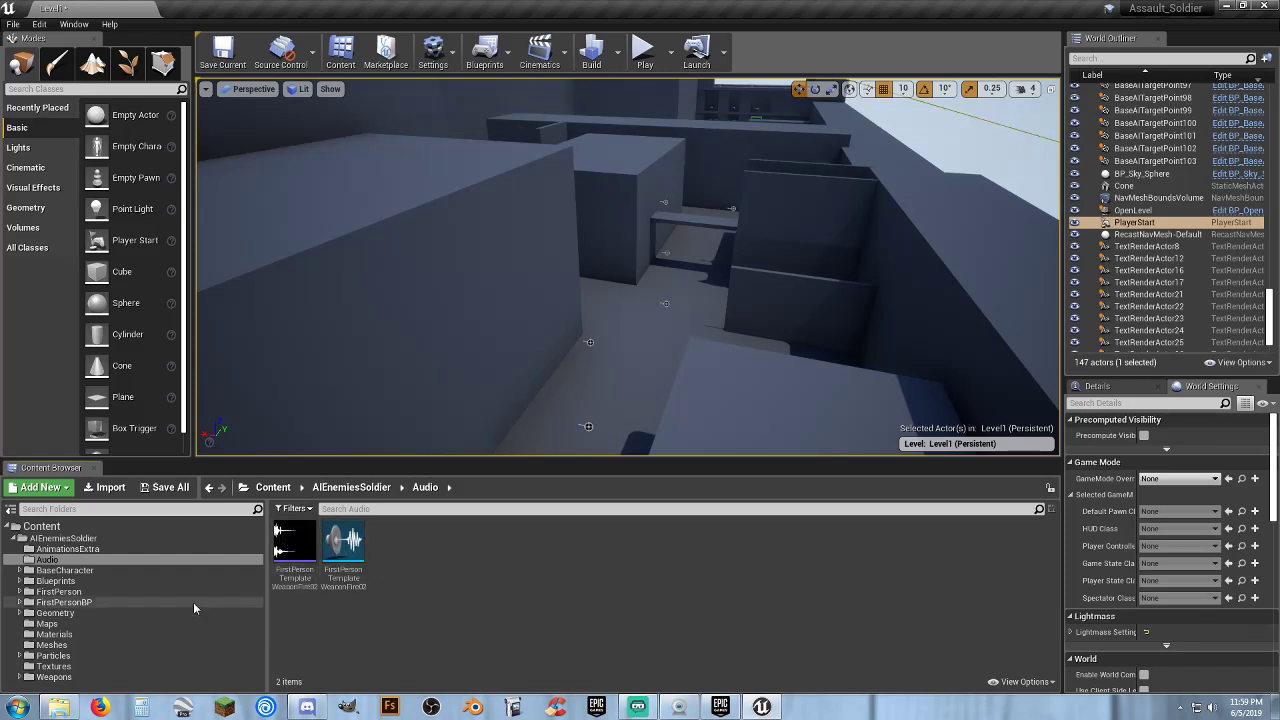
pyautogui.moveTo(362, 588)
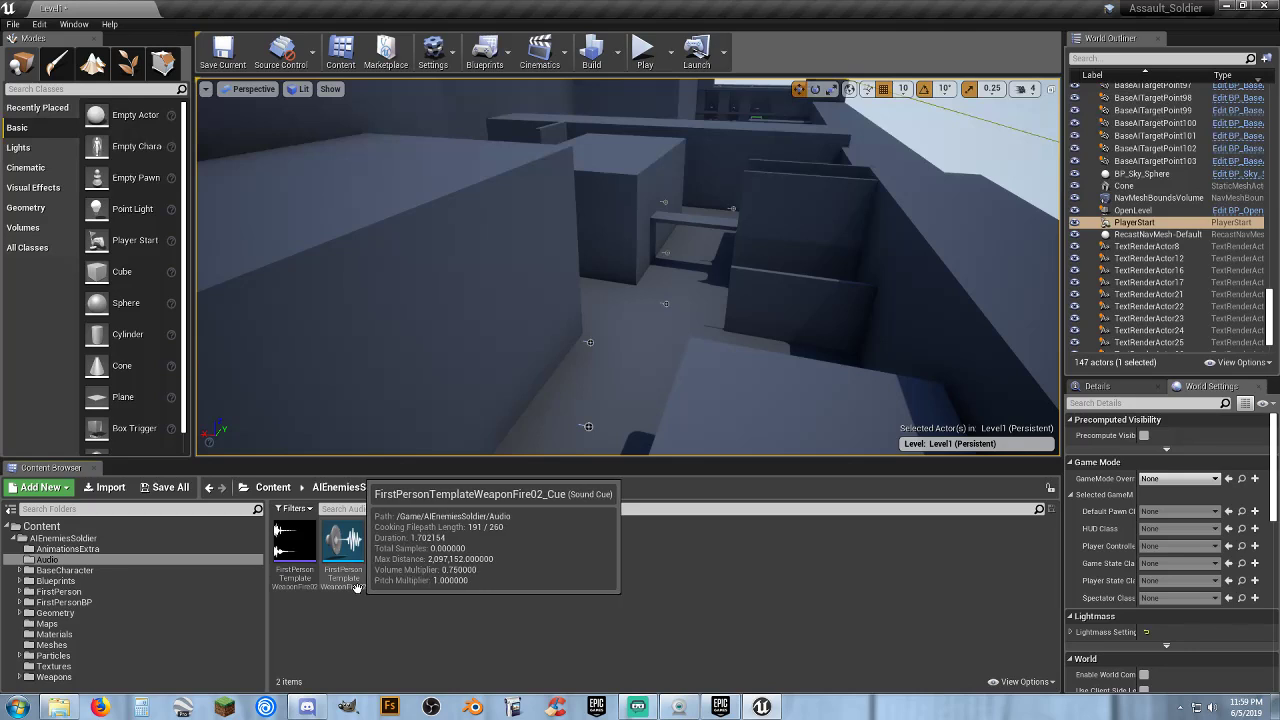
# - Open FirstPersonTemplateWeaponFire02_Cue, reposition the Wave Player node, check Output attenuation, and save
pyautogui.doubleClick(357, 587)
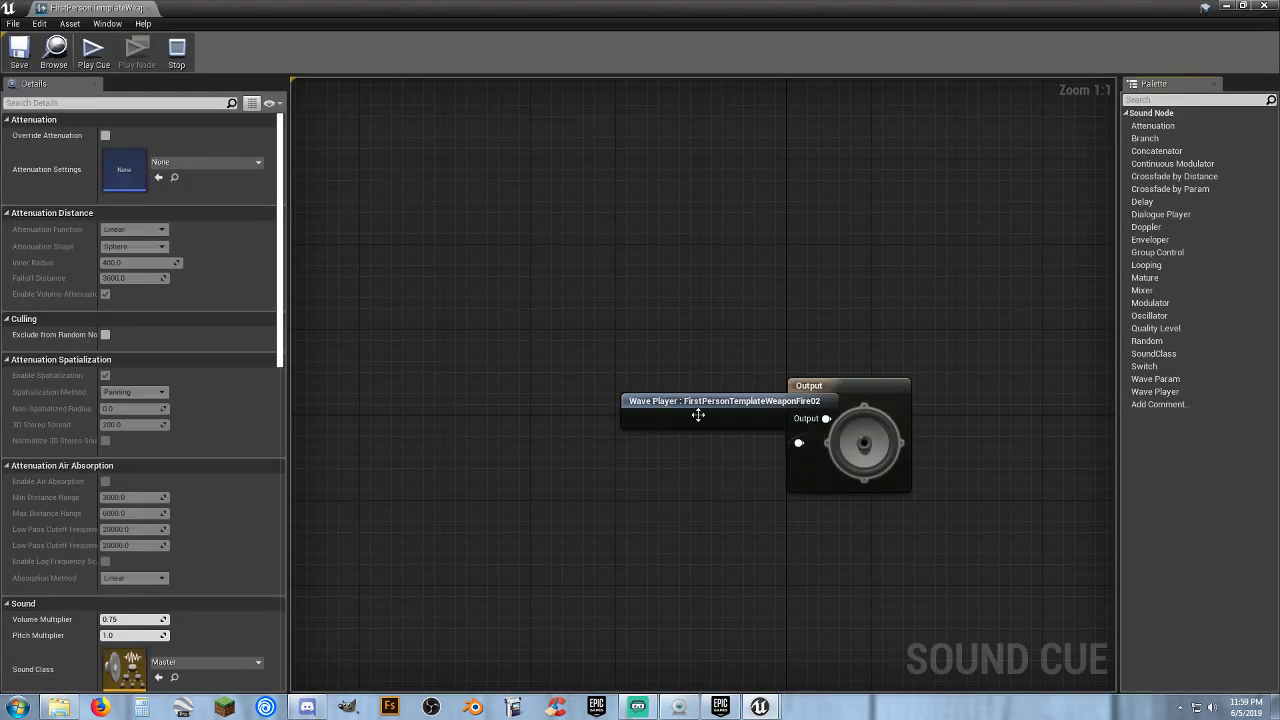
pyautogui.moveTo(698, 414); pyautogui.dragTo(524, 348)
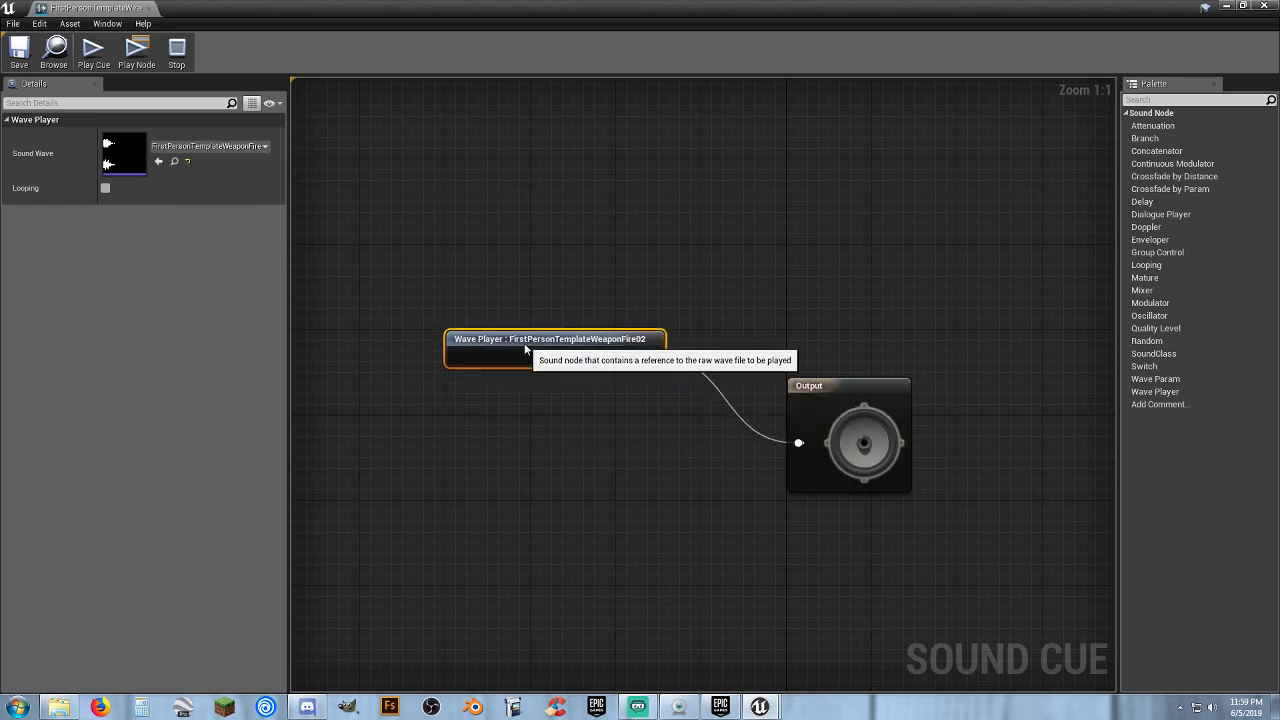
pyautogui.click(818, 400)
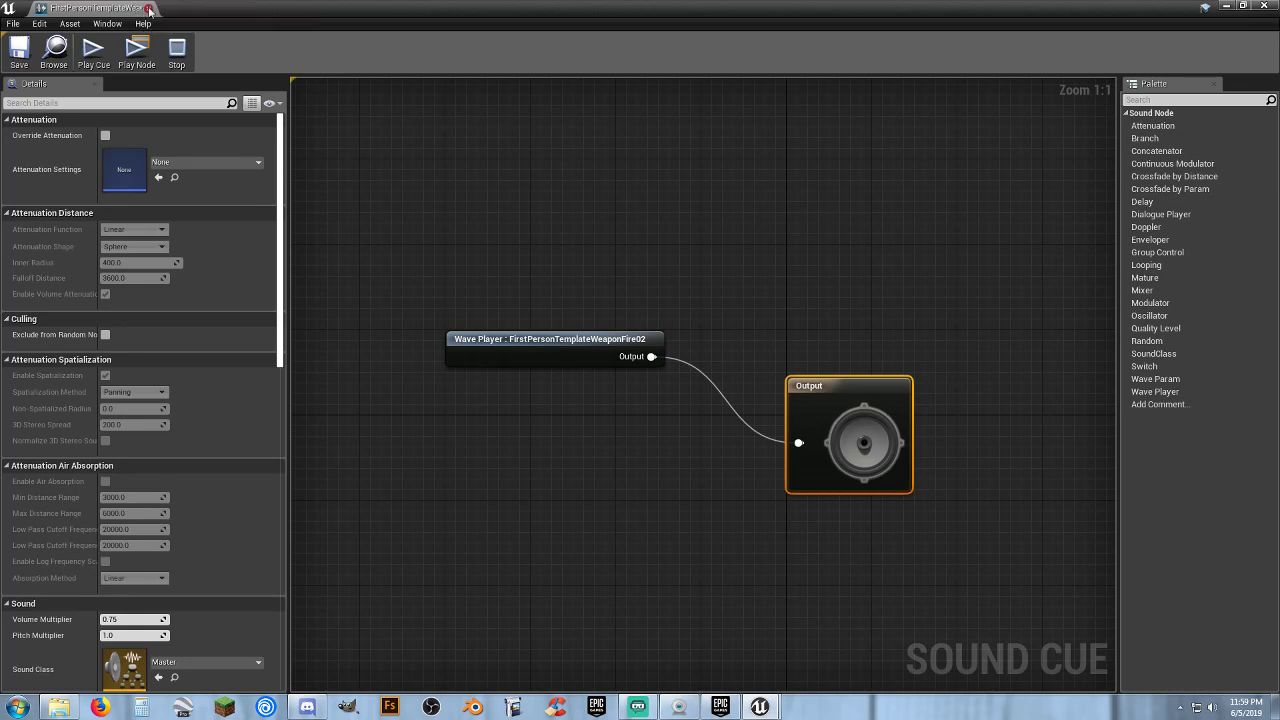
pyautogui.click(18, 55)
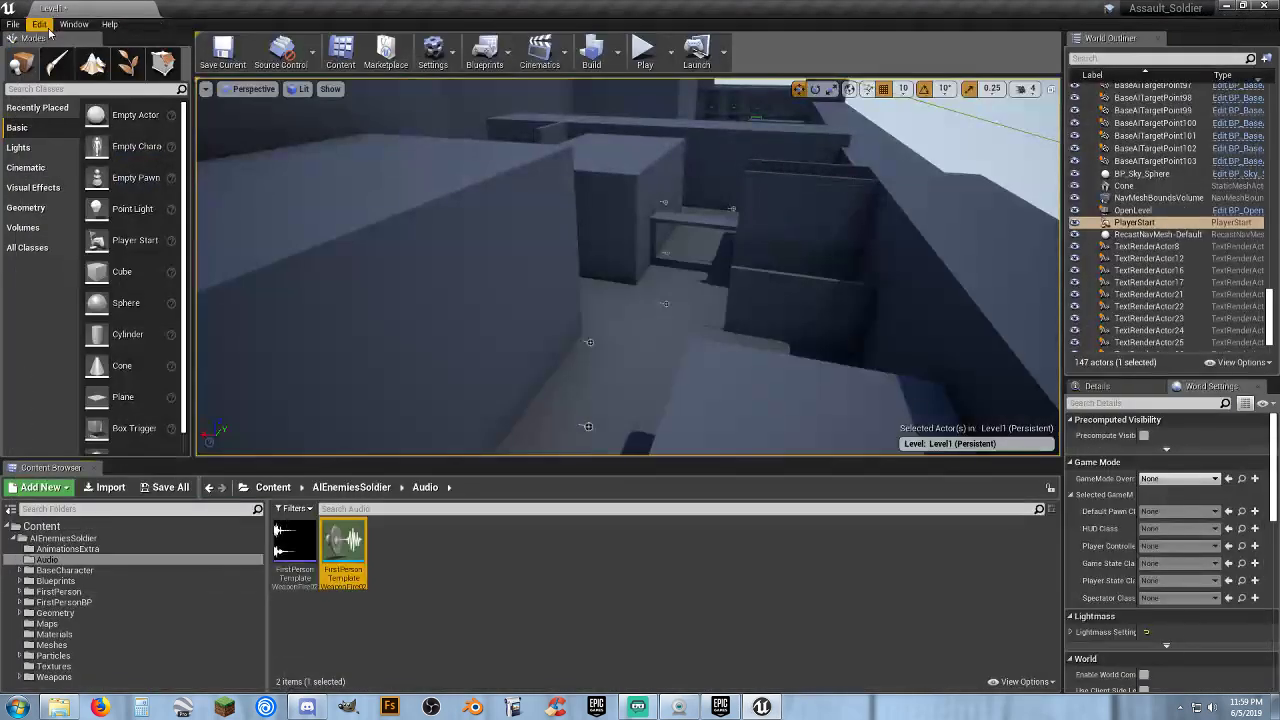
# - In Editor Preferences, set Asset Editor Open Location to Main Window and disable Enable AutoSave
pyautogui.click(45, 26)
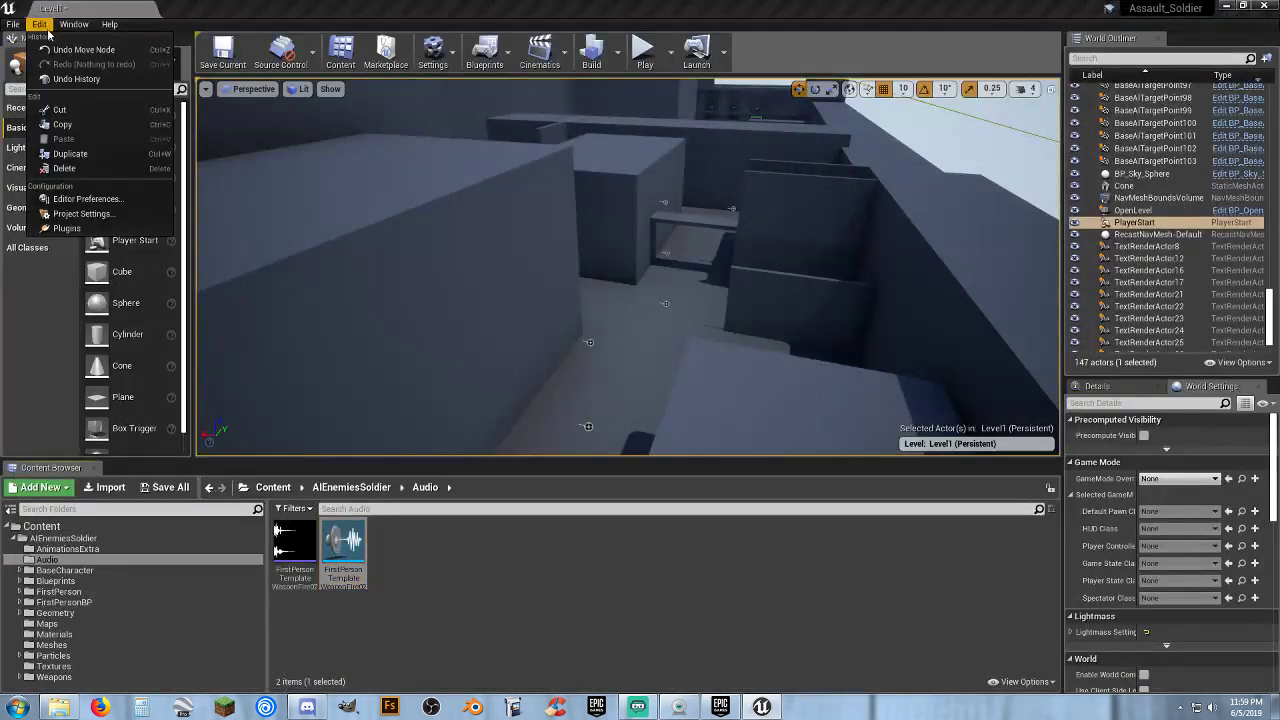
pyautogui.click(102, 214)
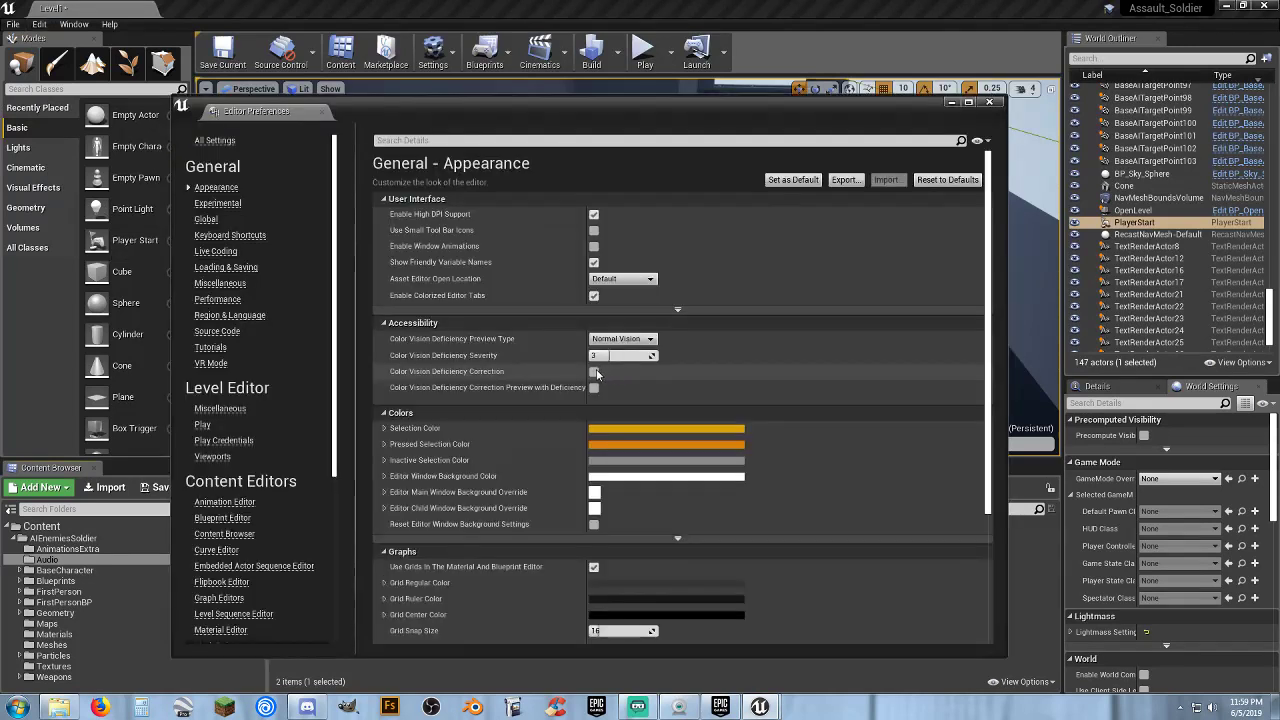
pyautogui.click(622, 281)
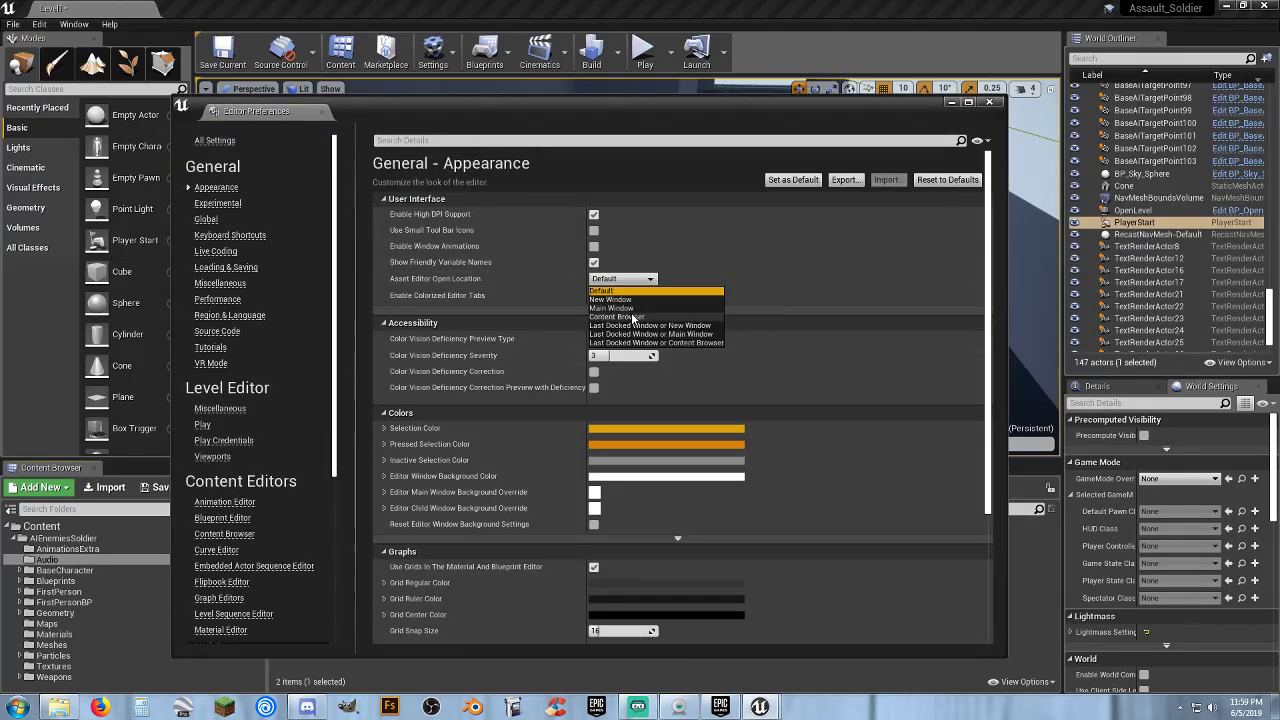
pyautogui.click(631, 311)
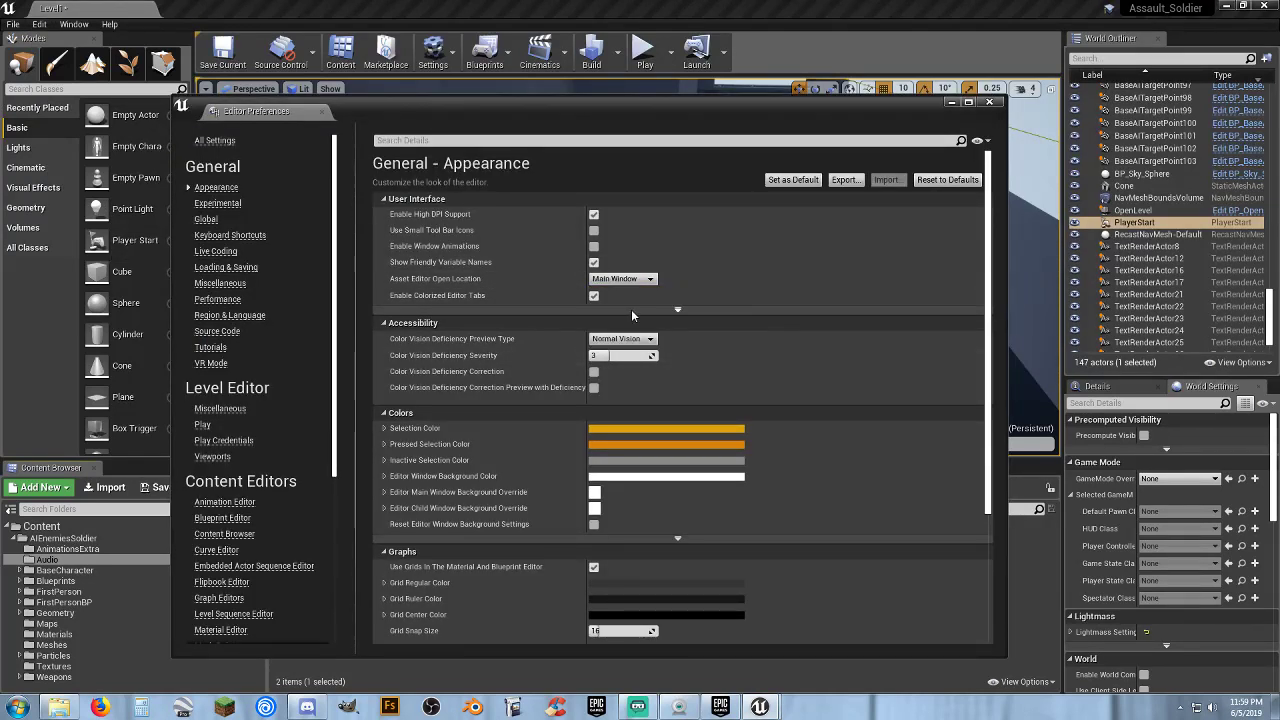
pyautogui.click(226, 267)
pyautogui.click(594, 371)
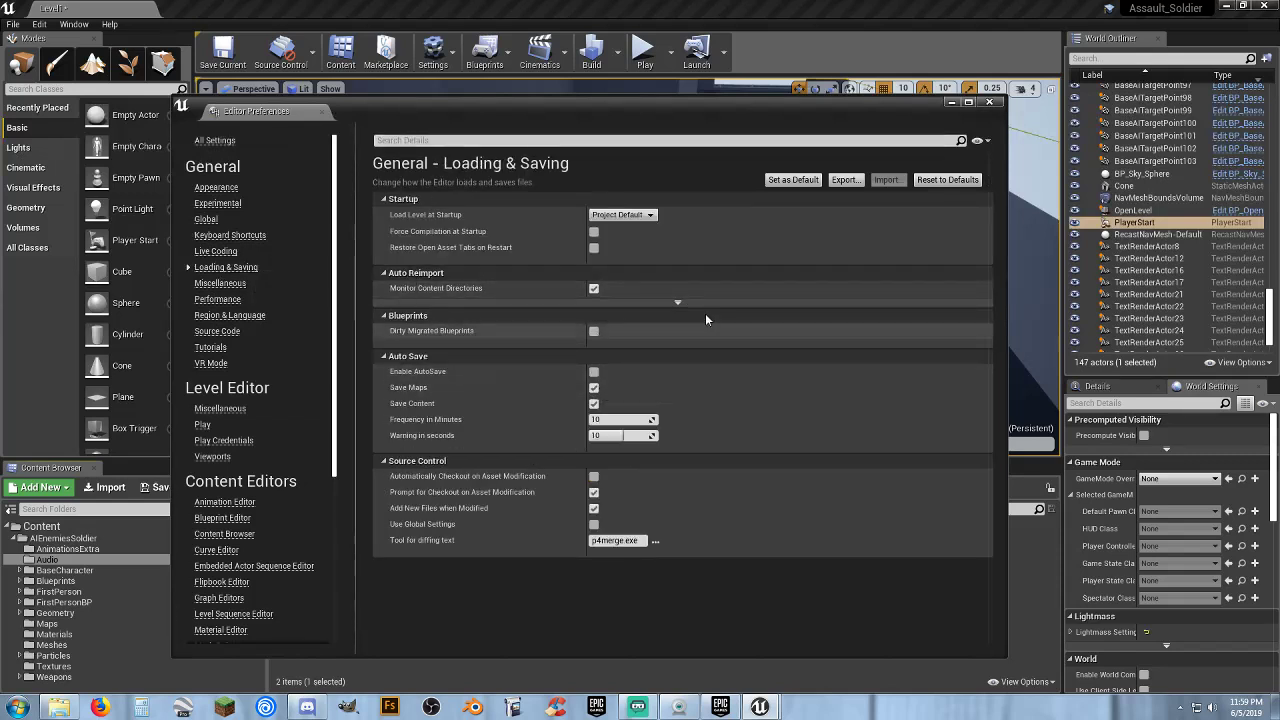
# - Close the editor preferences and browse BaseCharacter's AnimStarterPack and UE4_Mannequin folders
pyautogui.click(990, 103)
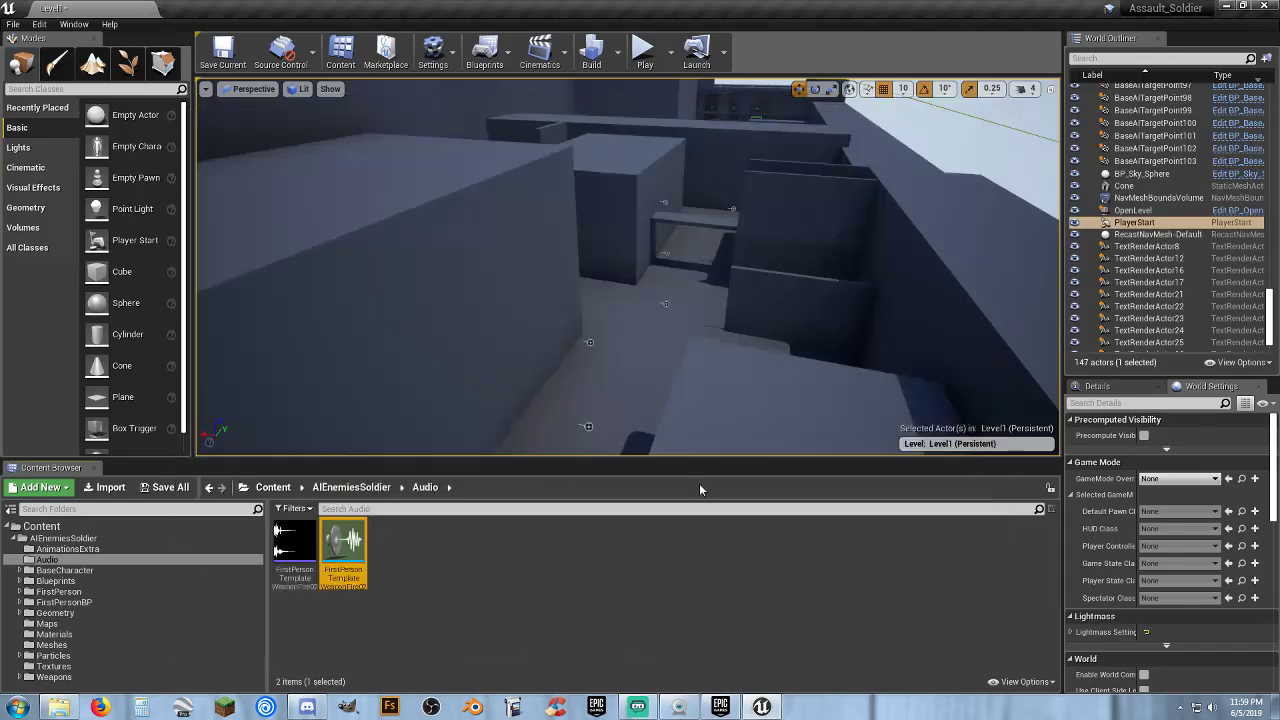
pyautogui.click(62, 570)
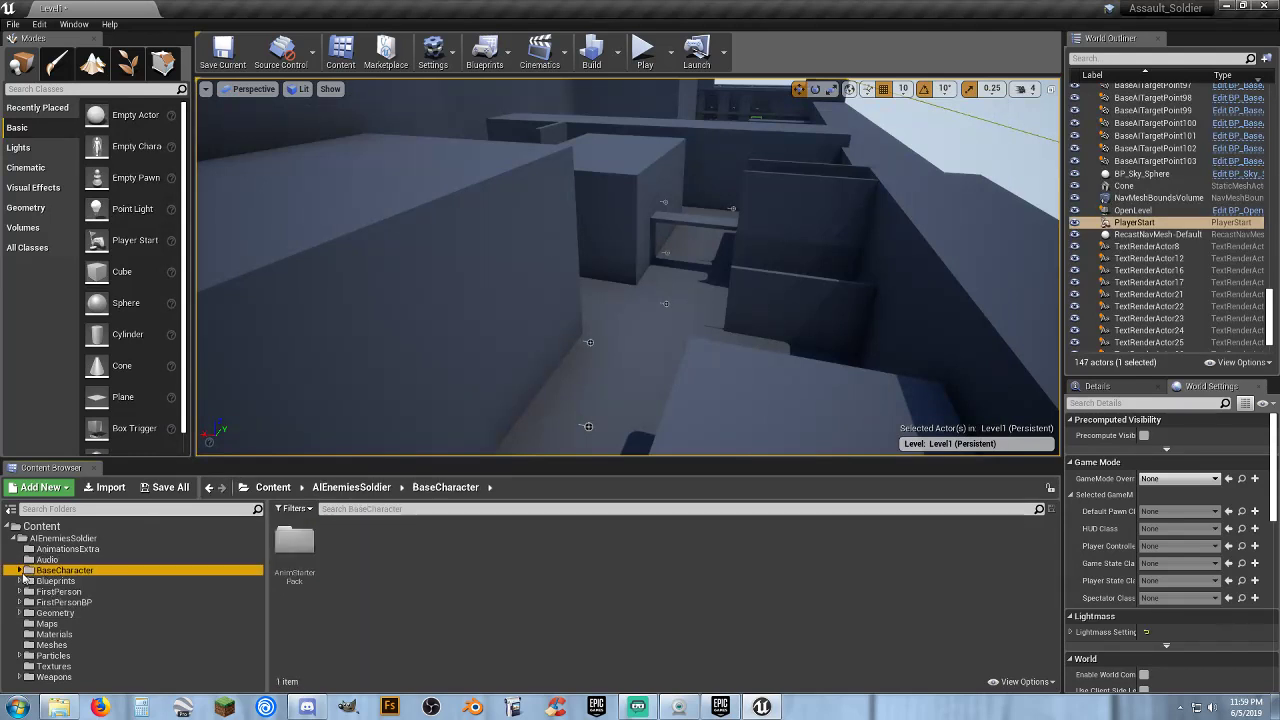
pyautogui.click(20, 570)
pyautogui.click(58, 581)
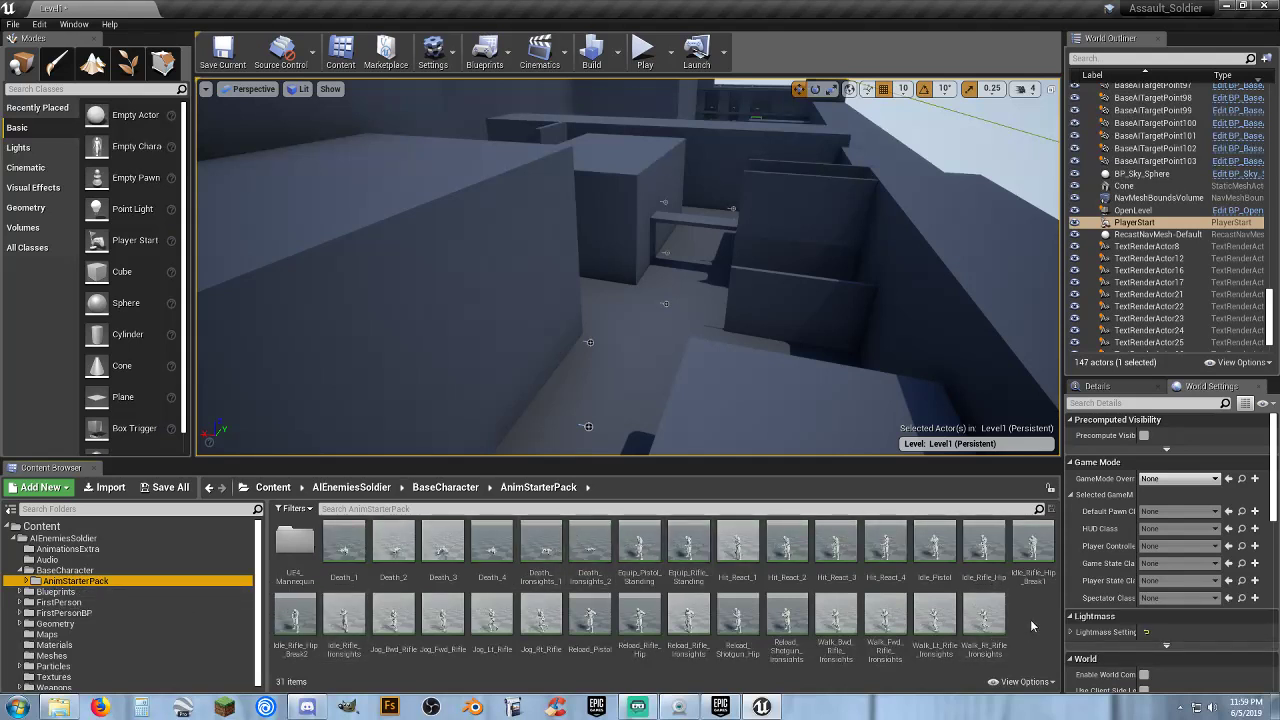
pyautogui.doubleClick(294, 545)
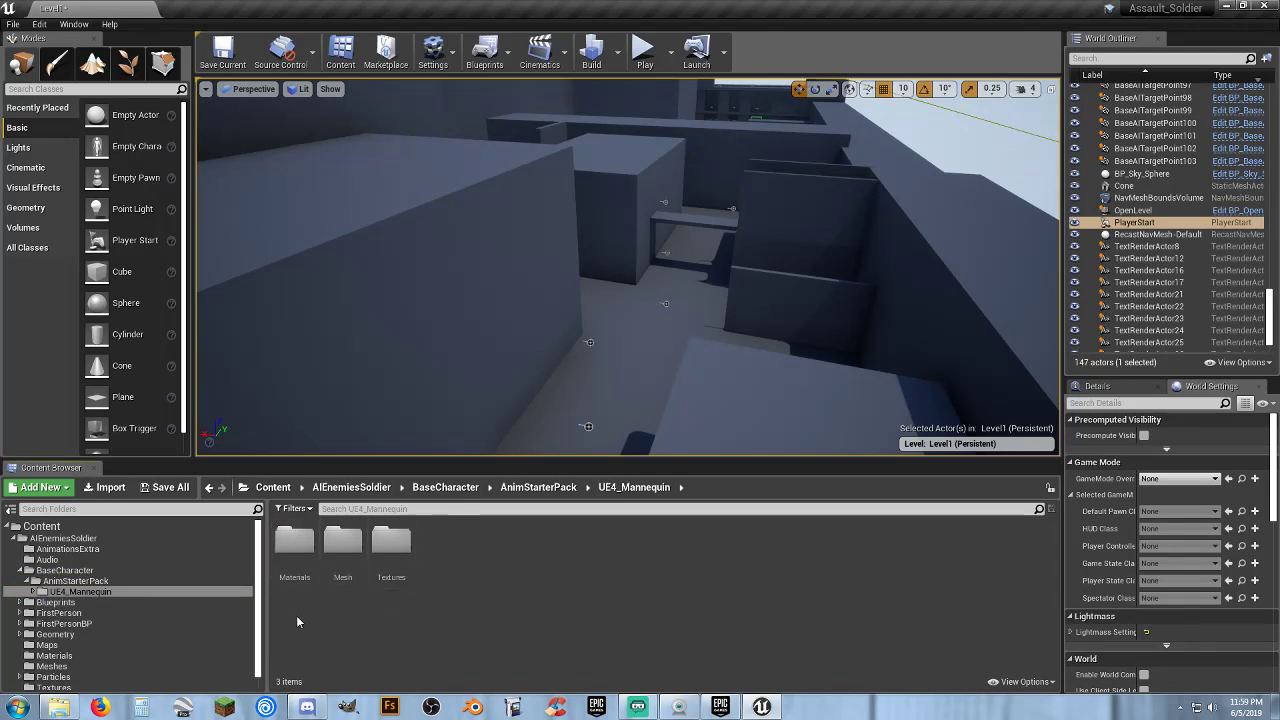
# - Check the Mannequin's Materials and Mesh folders, collapse BaseCharacter, and open Blueprints/System
pyautogui.click(277, 560)
pyautogui.doubleClick(277, 560)
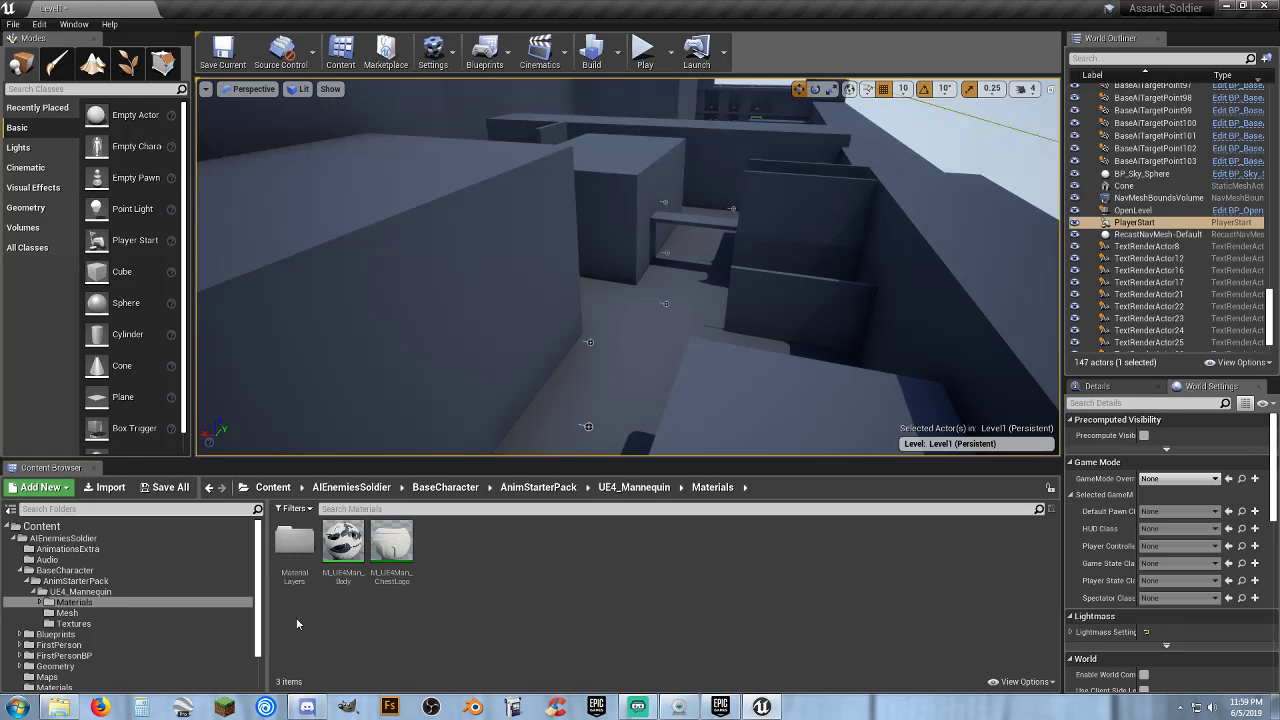
pyautogui.click(66, 613)
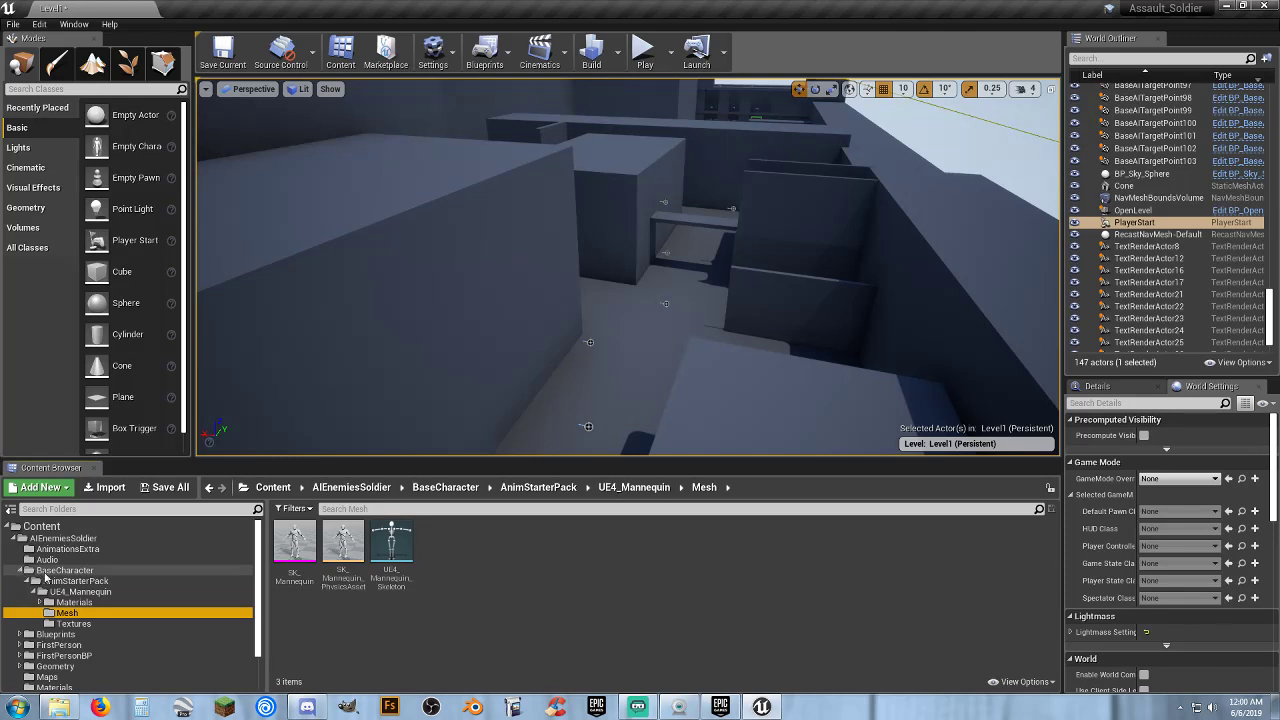
pyautogui.click(45, 572)
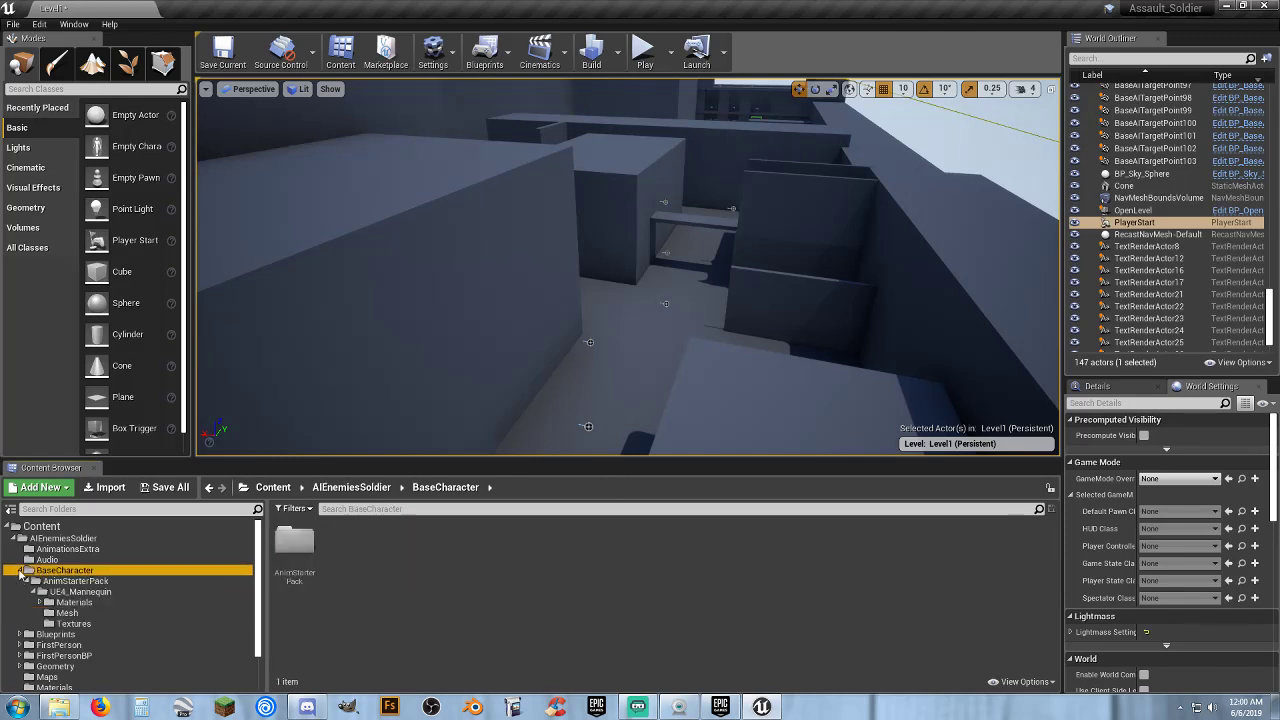
pyautogui.click(20, 571)
pyautogui.click(42, 582)
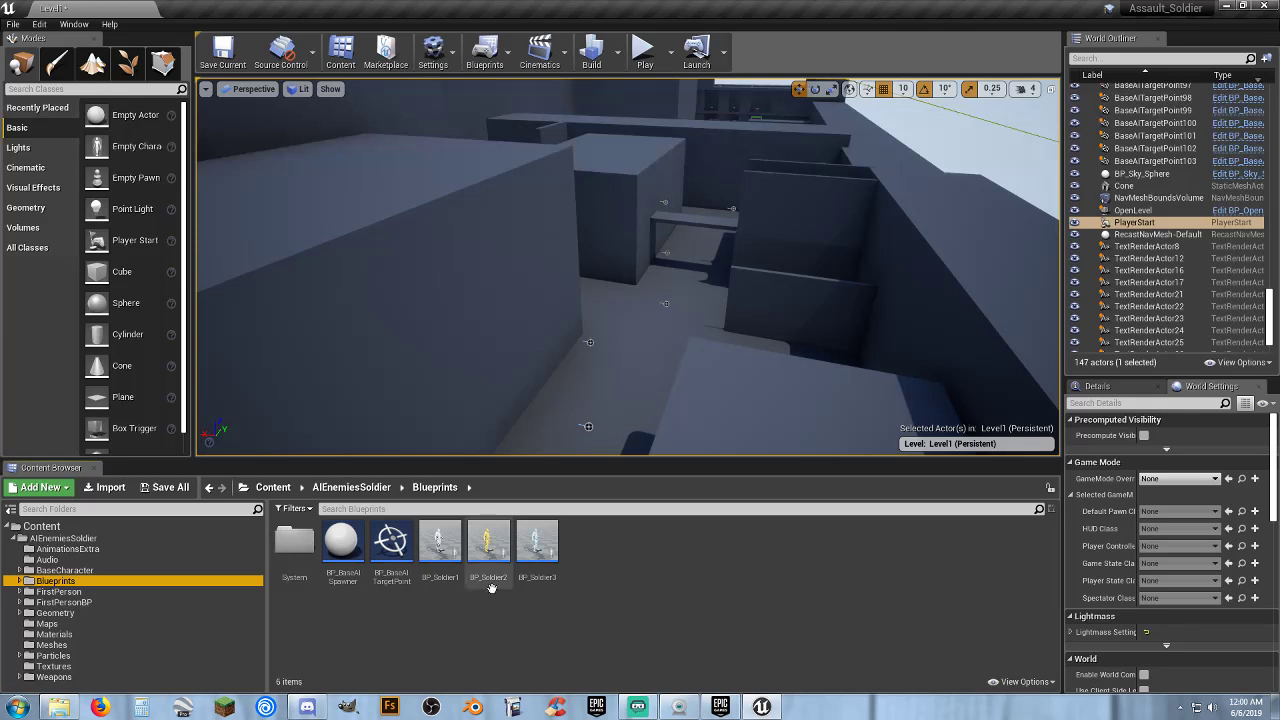
pyautogui.doubleClick(301, 577)
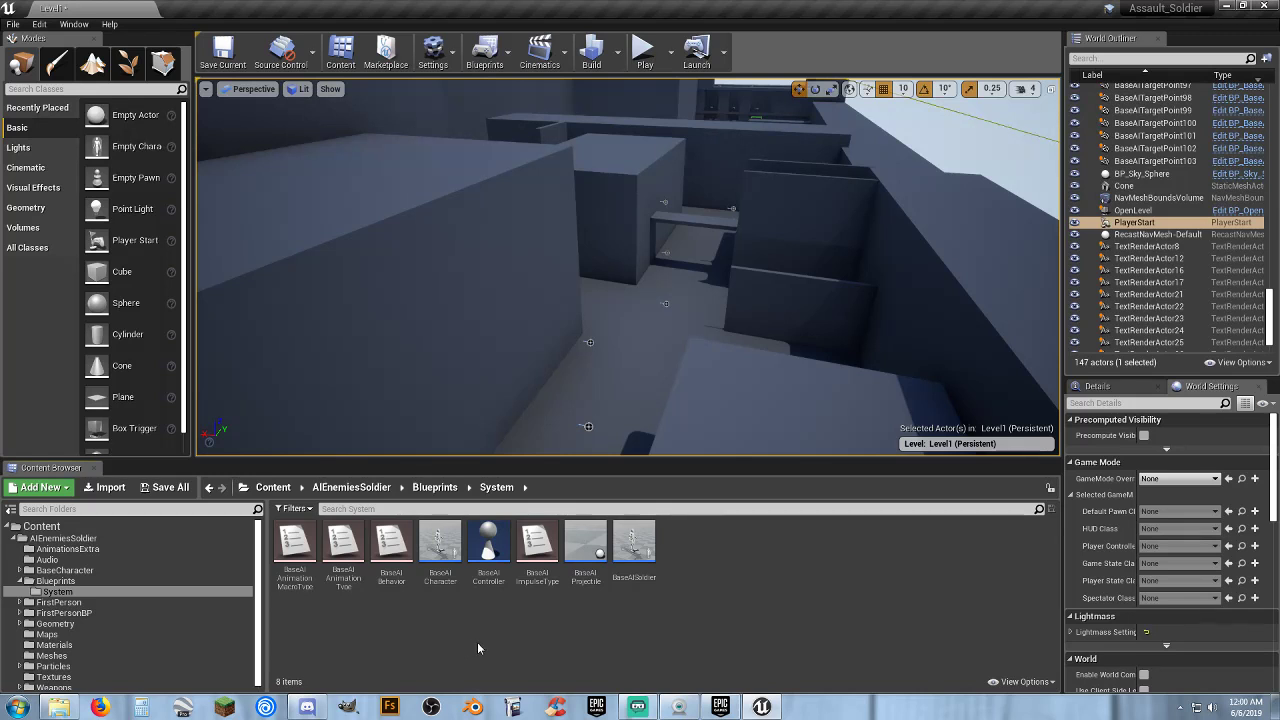
# - Open BaseAISoldier and survey its event graph's ON HIT, Server Side and Nearest Enemy nodes
pyautogui.doubleClick(630, 582)
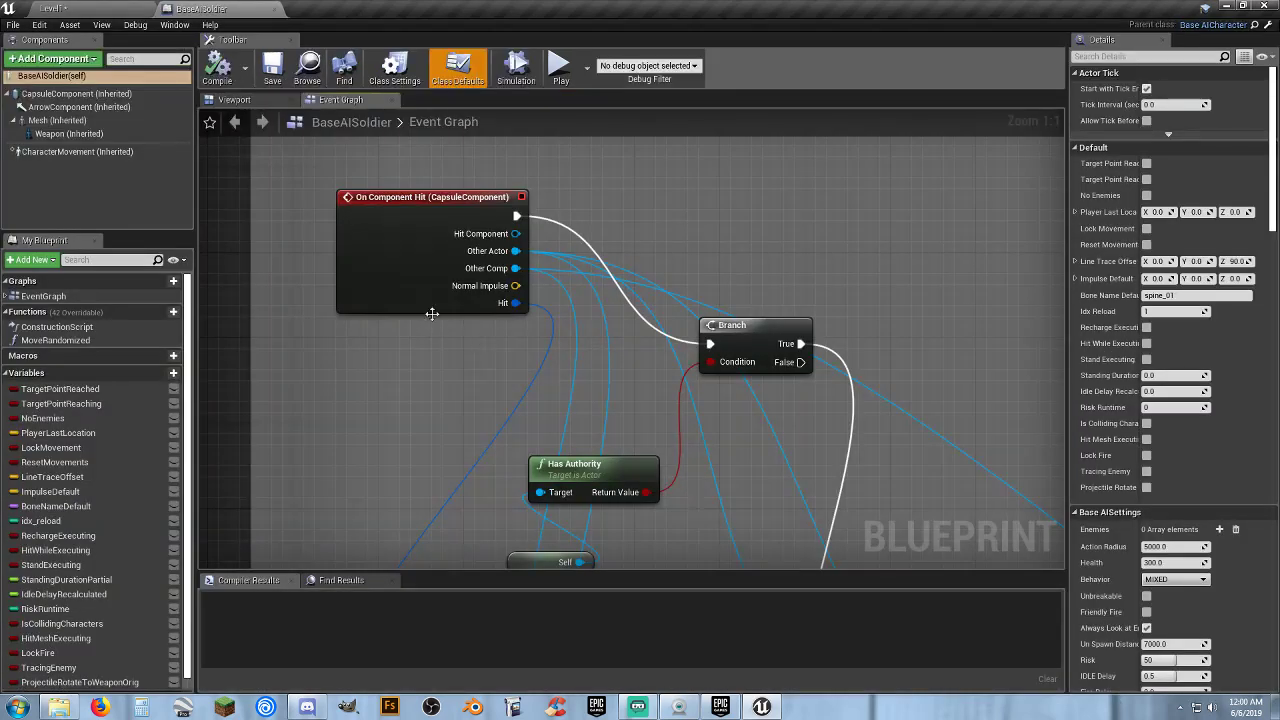
pyautogui.scroll(-5, 431, 313)
pyautogui.scroll(-3, 431, 313)
pyautogui.scroll(-2, 431, 313)
pyautogui.scroll(-2, 431, 313)
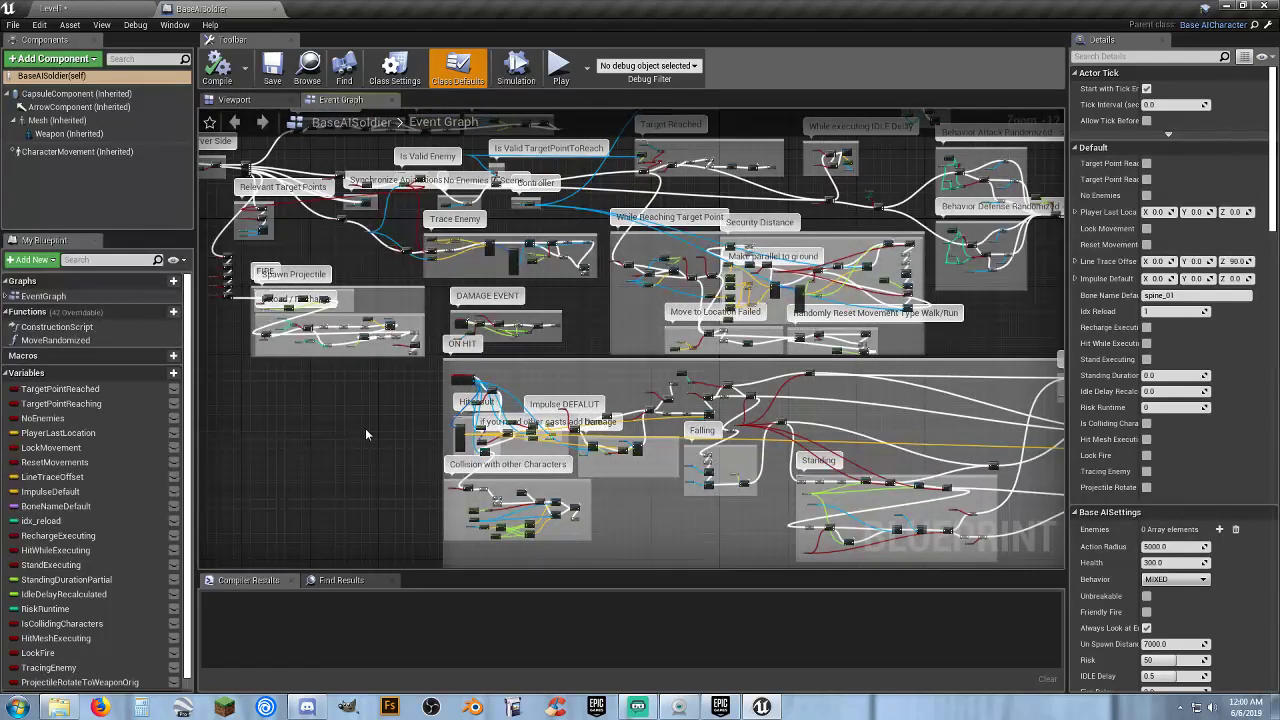
pyautogui.moveTo(365, 428); pyautogui.dragTo(335, 598, button='right')
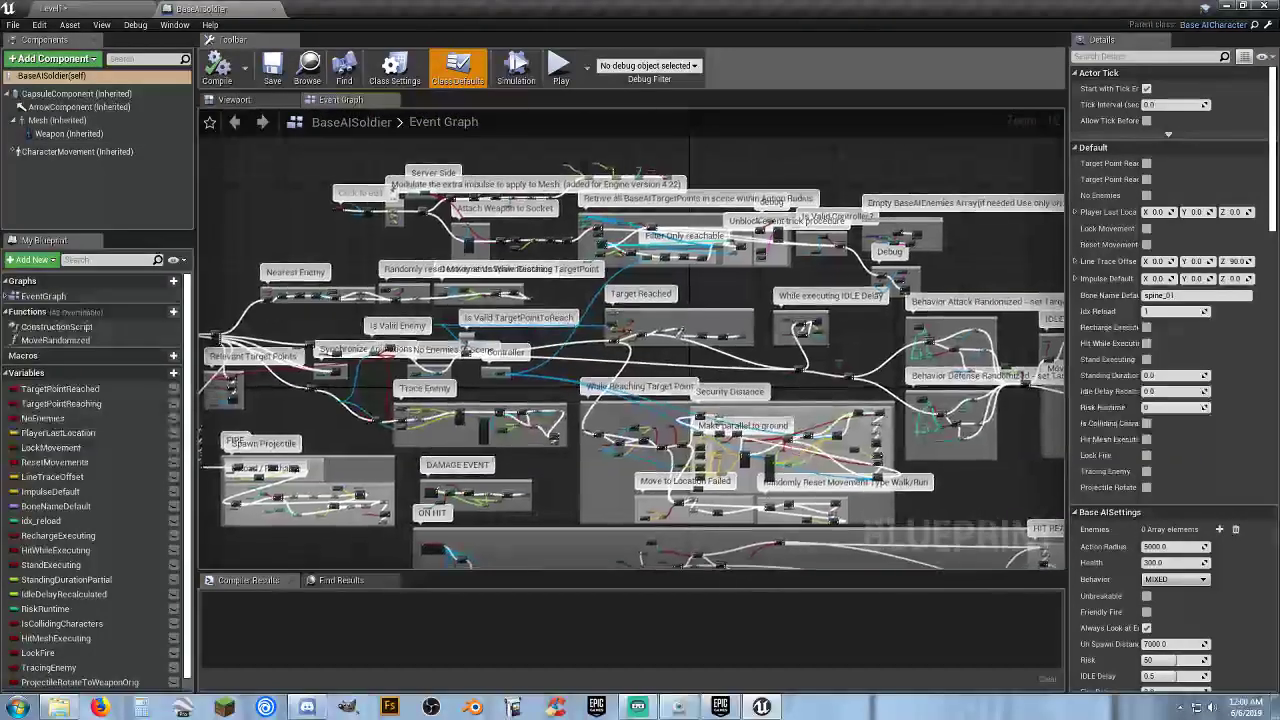
pyautogui.moveTo(600, 400); pyautogui.dragTo(612, 389, button='right')
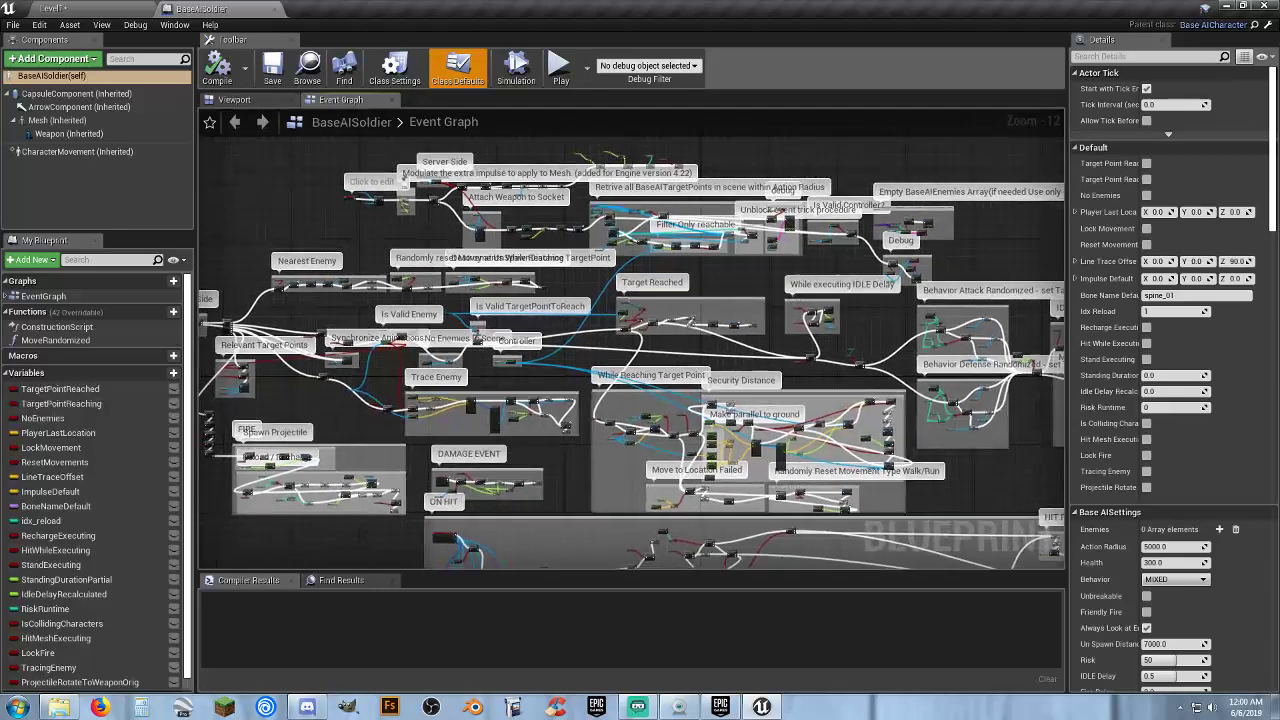
pyautogui.moveTo(500, 450); pyautogui.dragTo(347, 129, button='right')
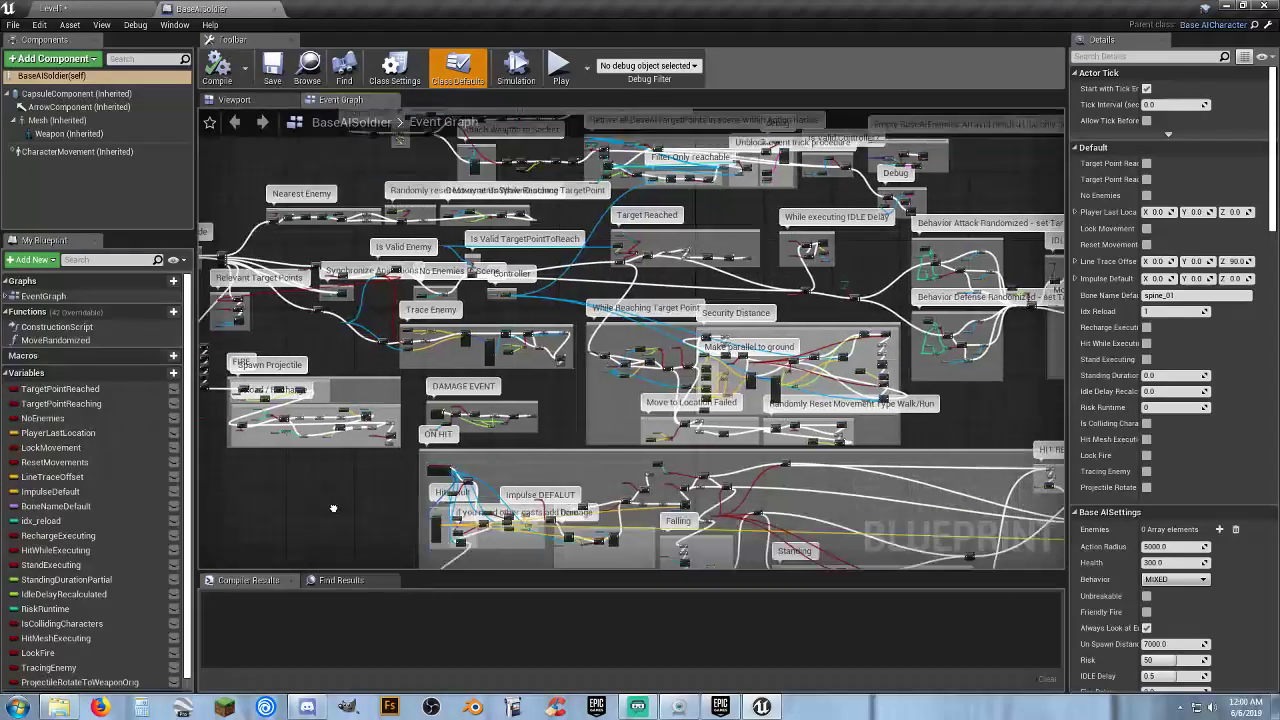
pyautogui.scroll(2, 202, 243)
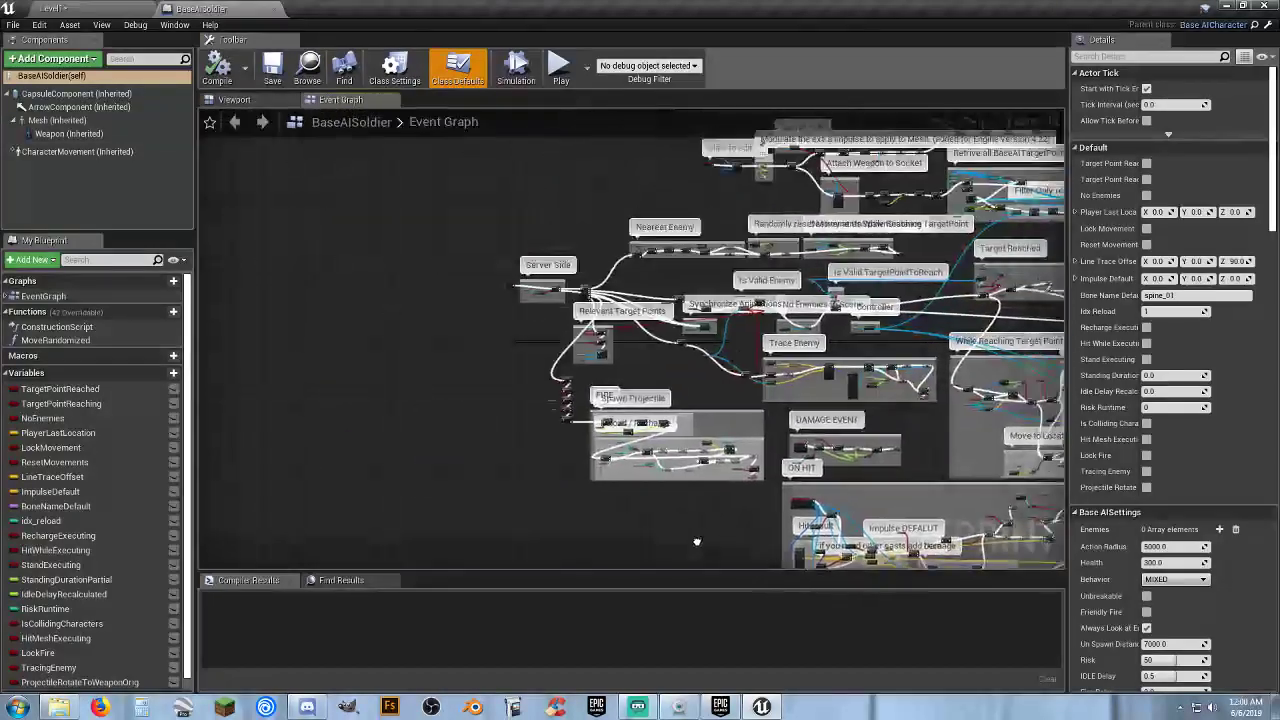
pyautogui.moveTo(202, 243)
pyautogui.mouseDown(button='right')
pyautogui.moveTo(527, 551)
pyautogui.moveTo(438, 541)
pyautogui.mouseUp(button='right')
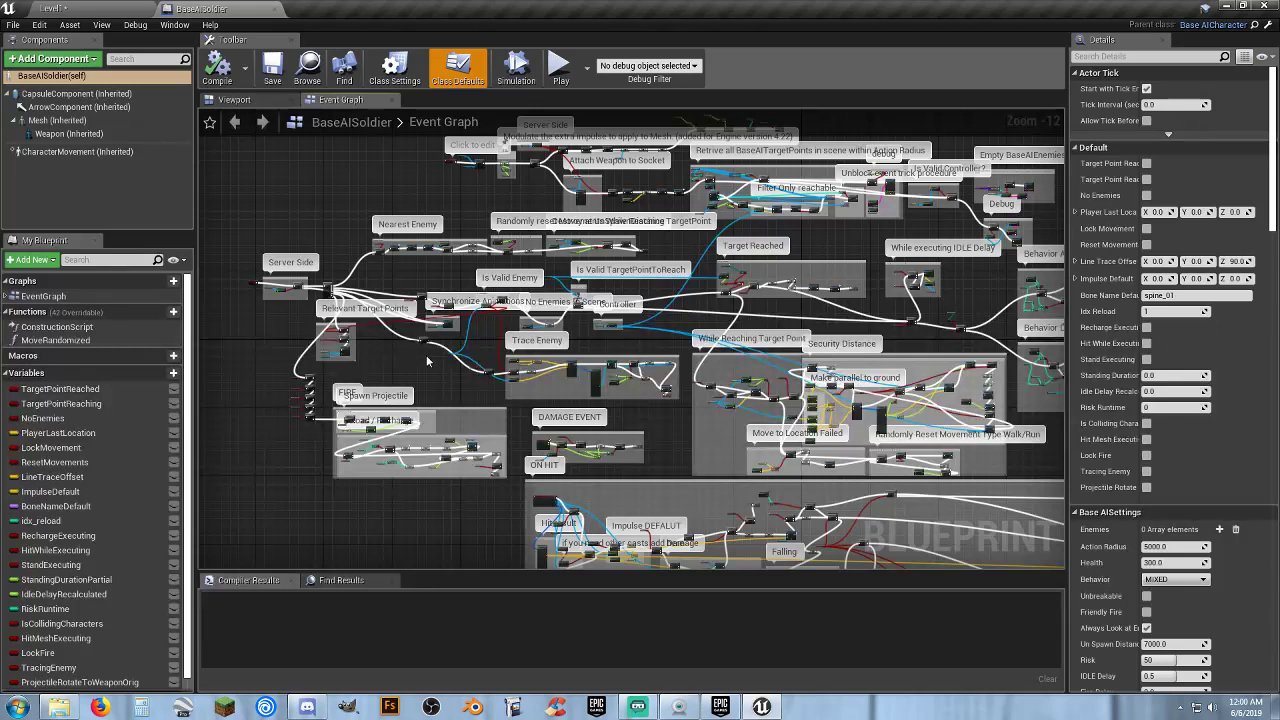
pyautogui.moveTo(417, 374); pyautogui.dragTo(472, 423, button='right')
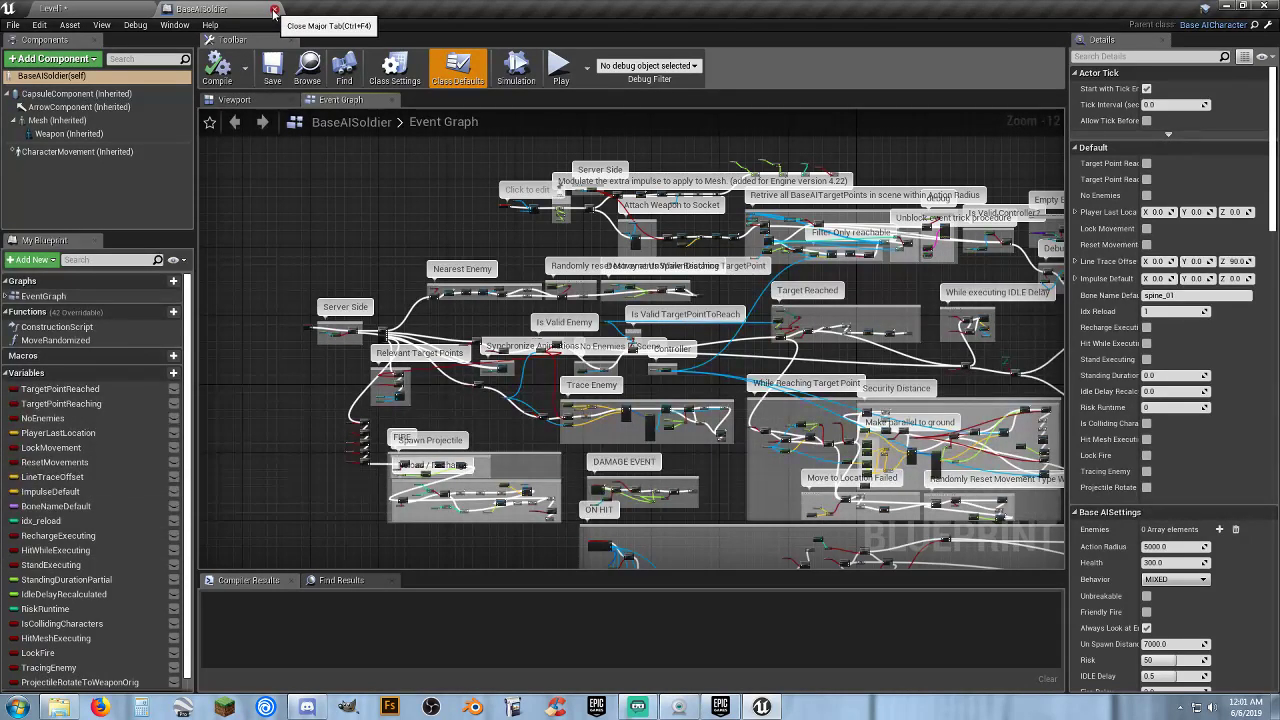
# - Inspect the soldier's Weapon component in the 3D preview, then close the blueprint
pyautogui.click(238, 100)
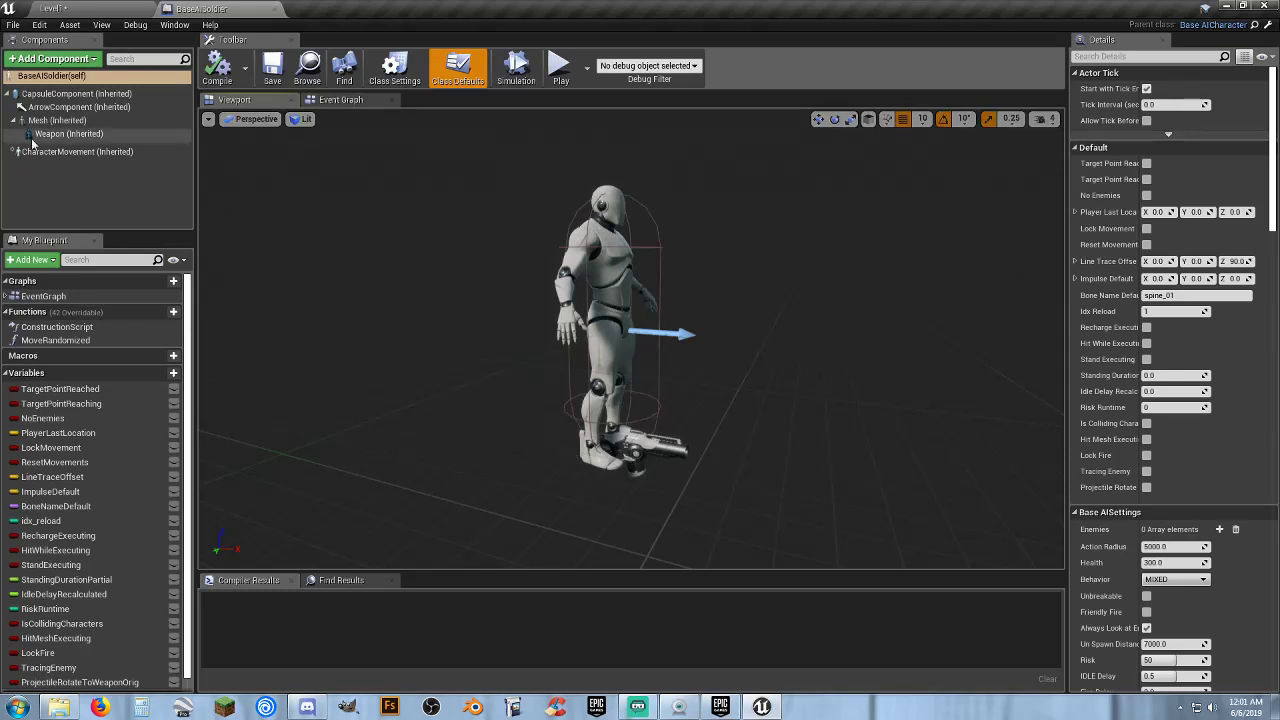
pyautogui.click(68, 133)
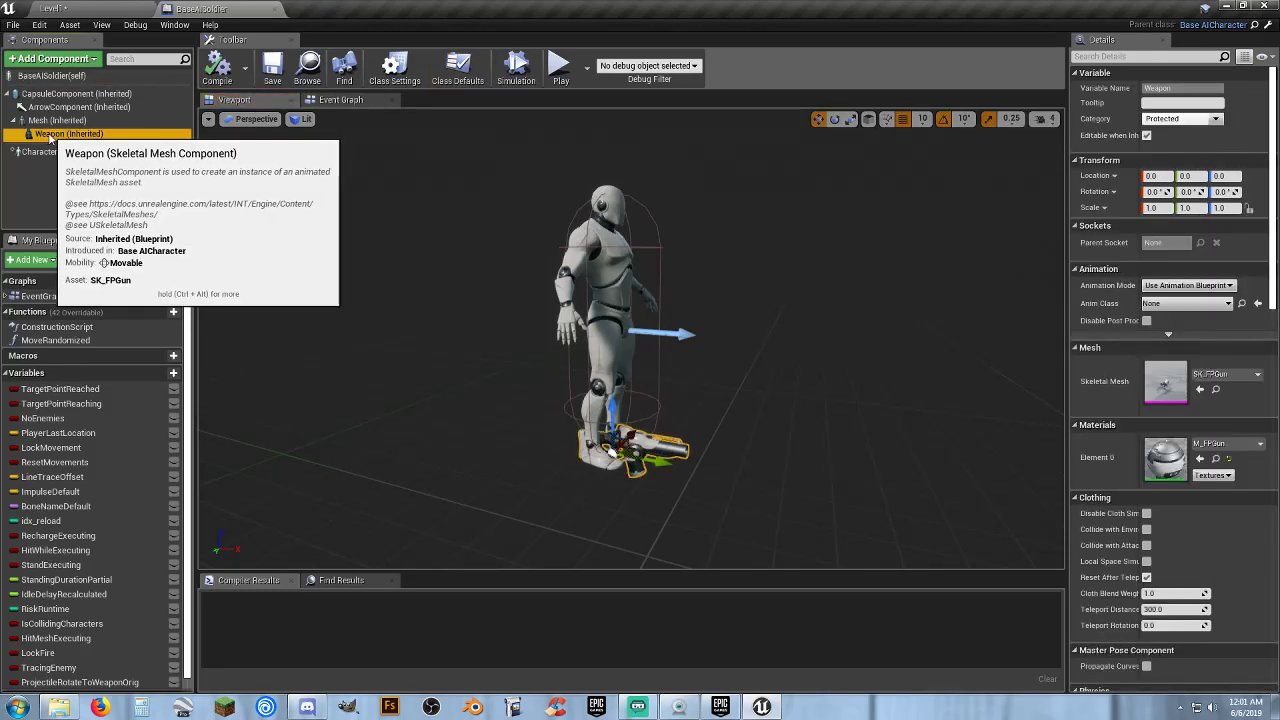
pyautogui.click(272, 9)
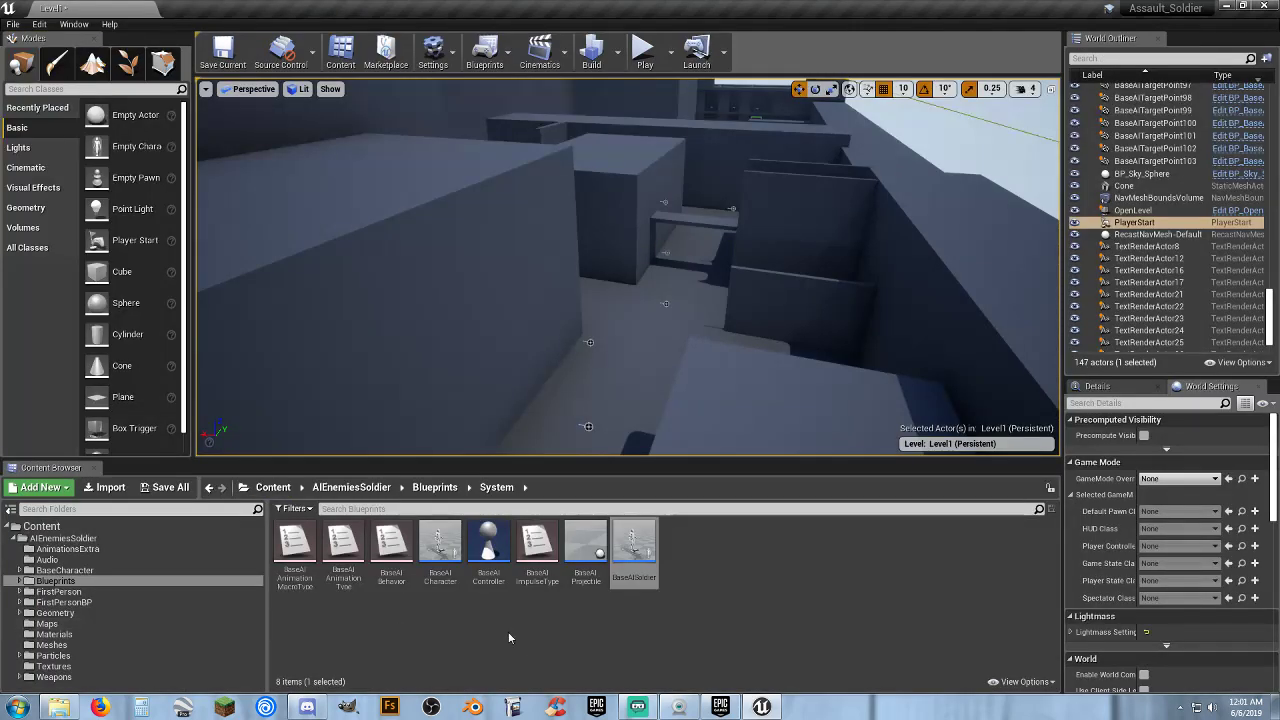
pyautogui.doubleClick(440, 545)
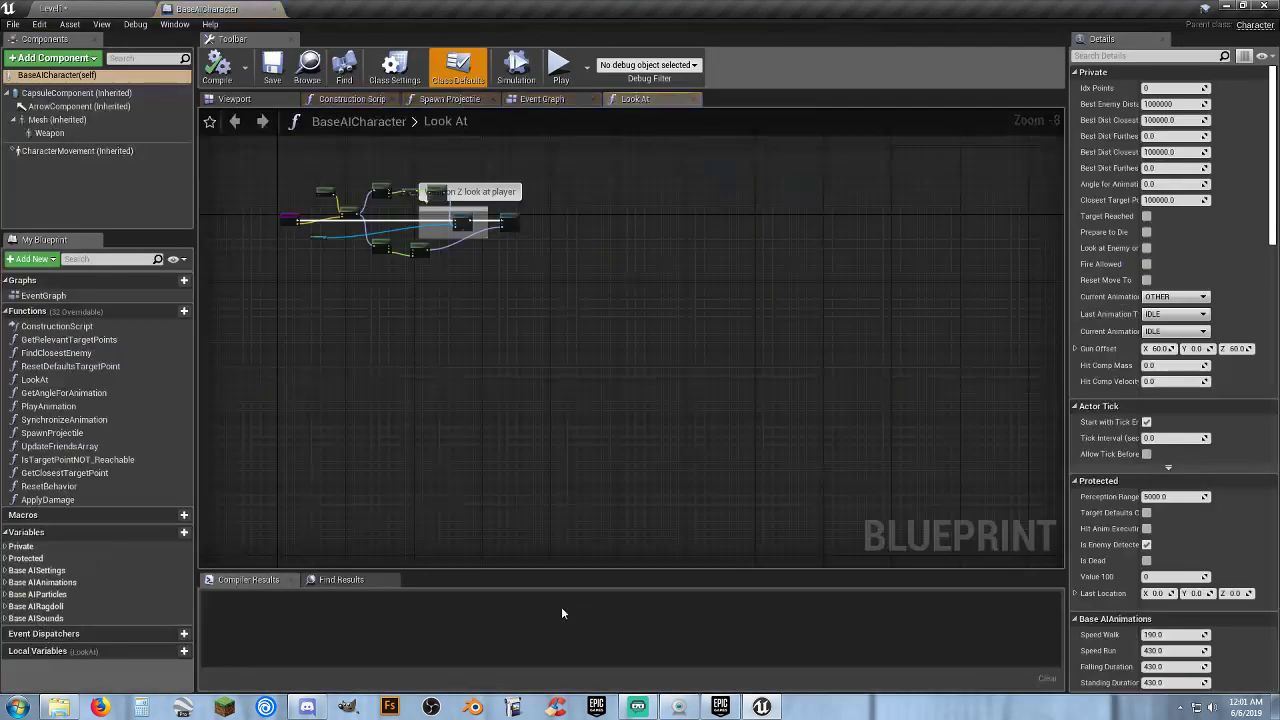
pyautogui.moveTo(406, 288); pyautogui.dragTo(547, 416, button='right')
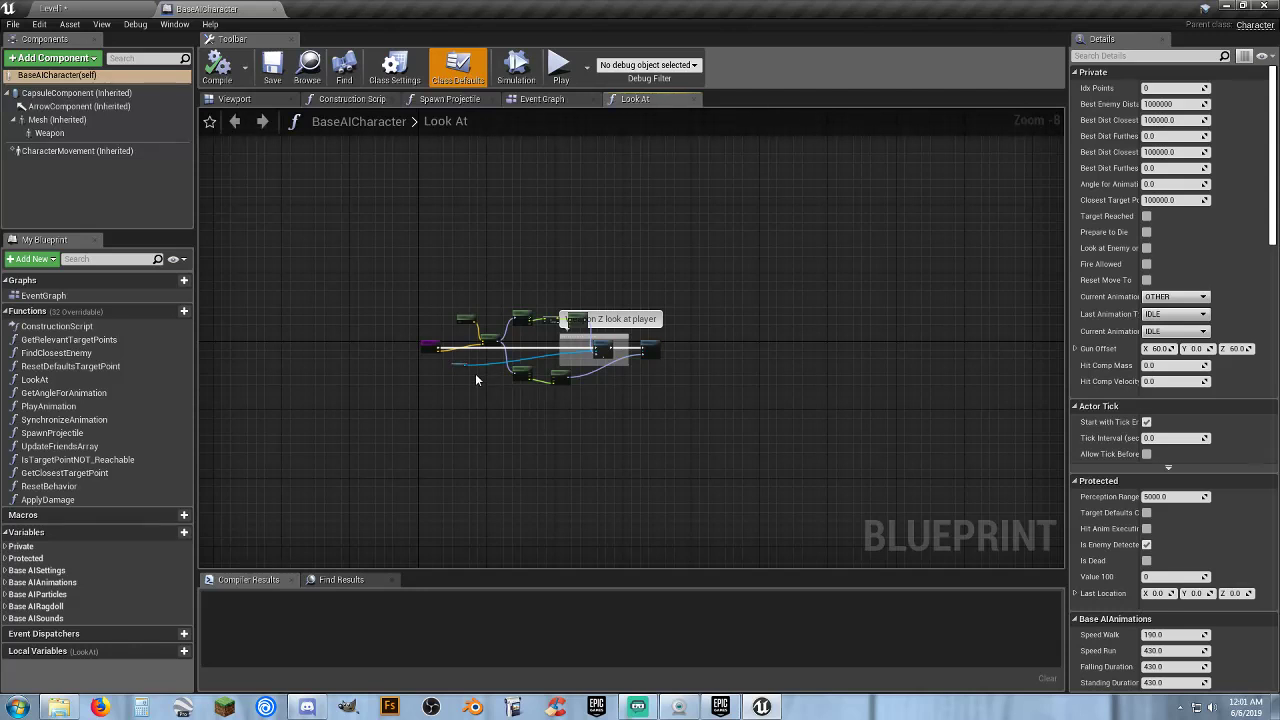
pyautogui.click(535, 101)
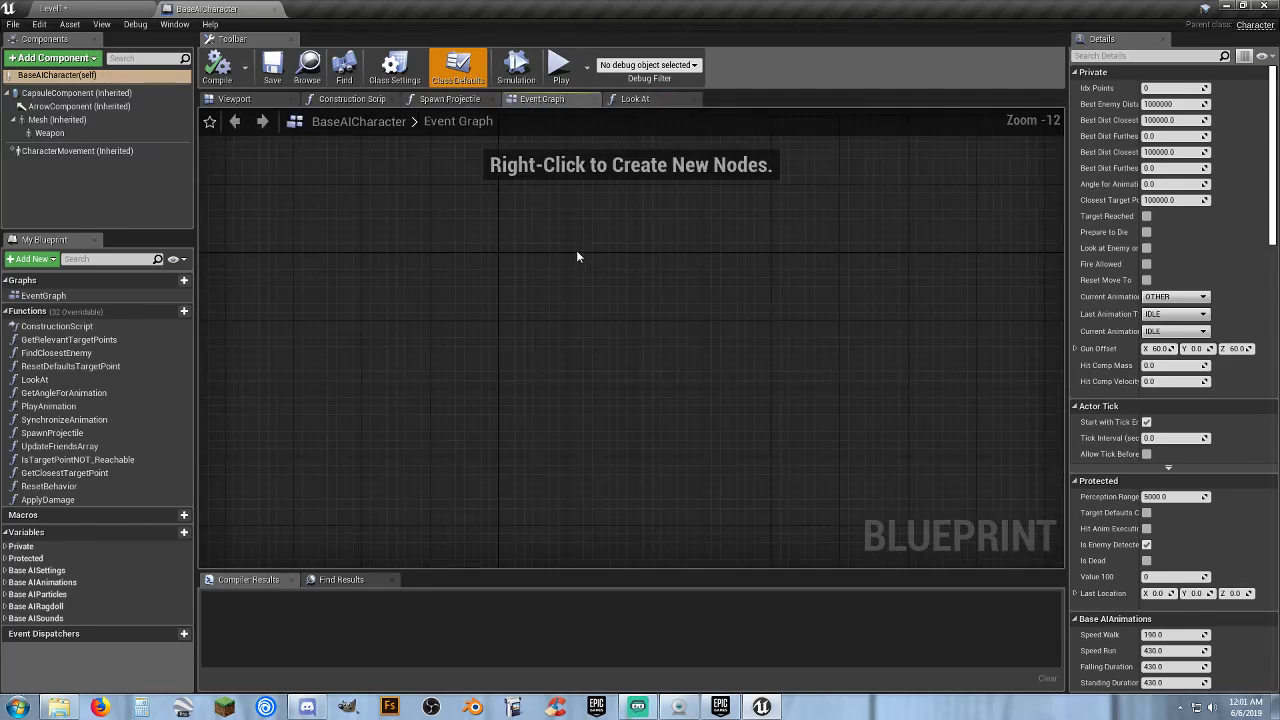
pyautogui.click(456, 99)
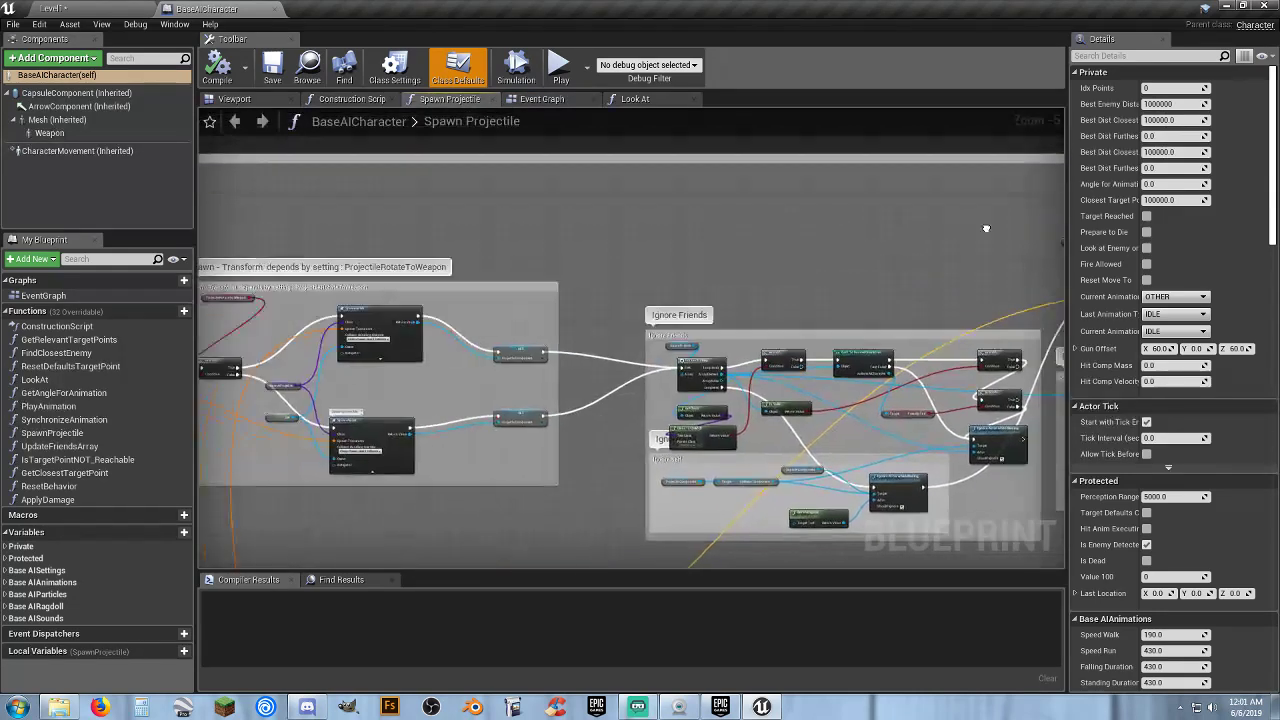
pyautogui.moveTo(501, 215); pyautogui.dragTo(575, 215, button='right')
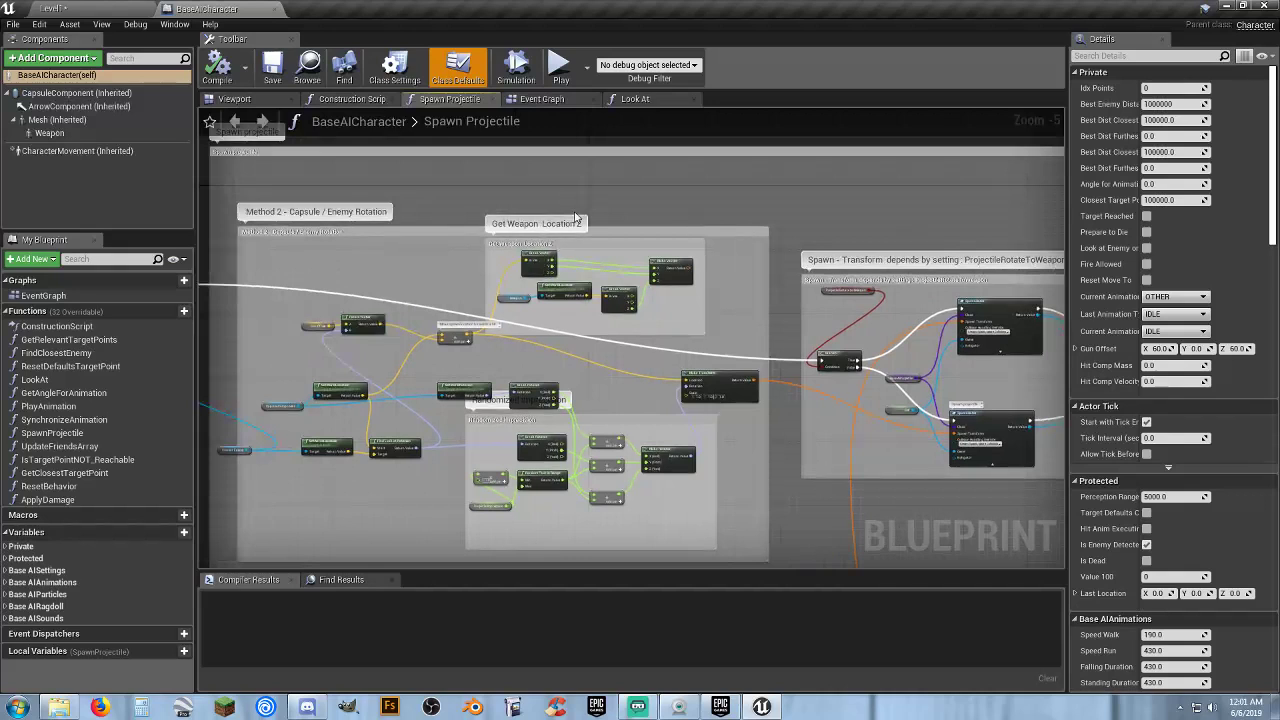
pyautogui.scroll(-2, 743, 325)
pyautogui.scroll(-3, 743, 325)
pyautogui.moveTo(743, 325); pyautogui.dragTo(596, 386, button='right')
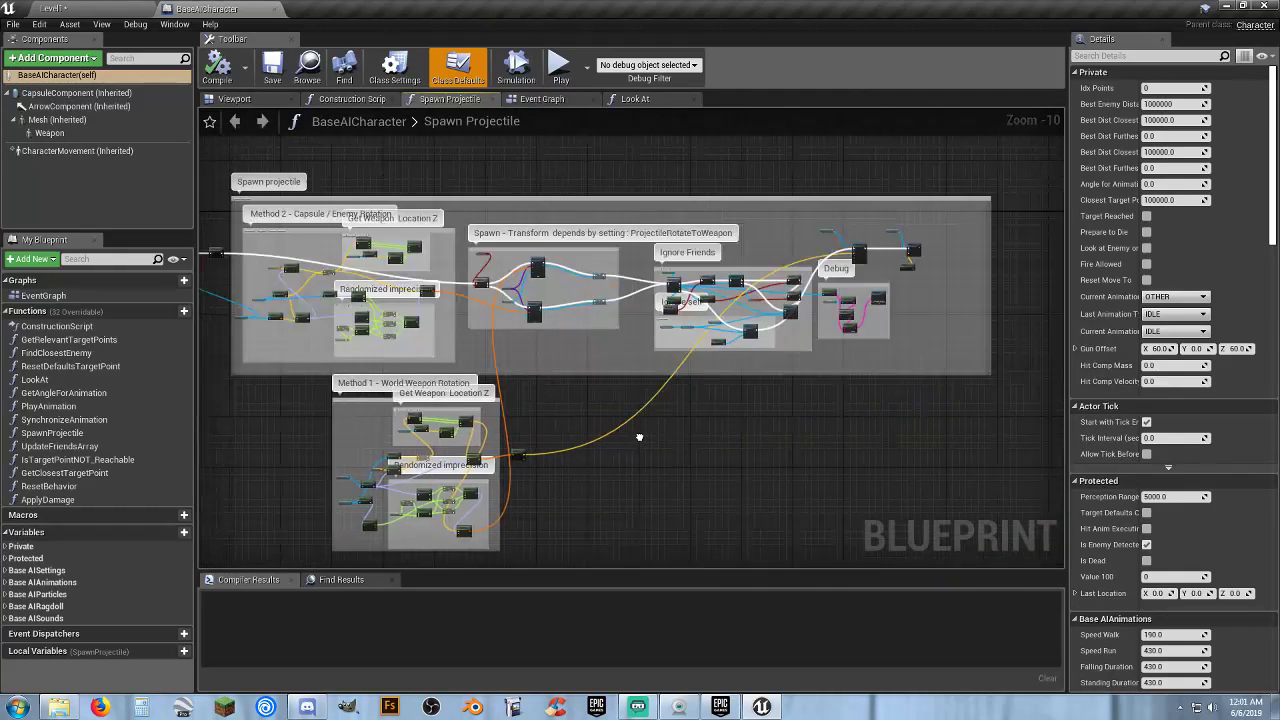
pyautogui.click(340, 100)
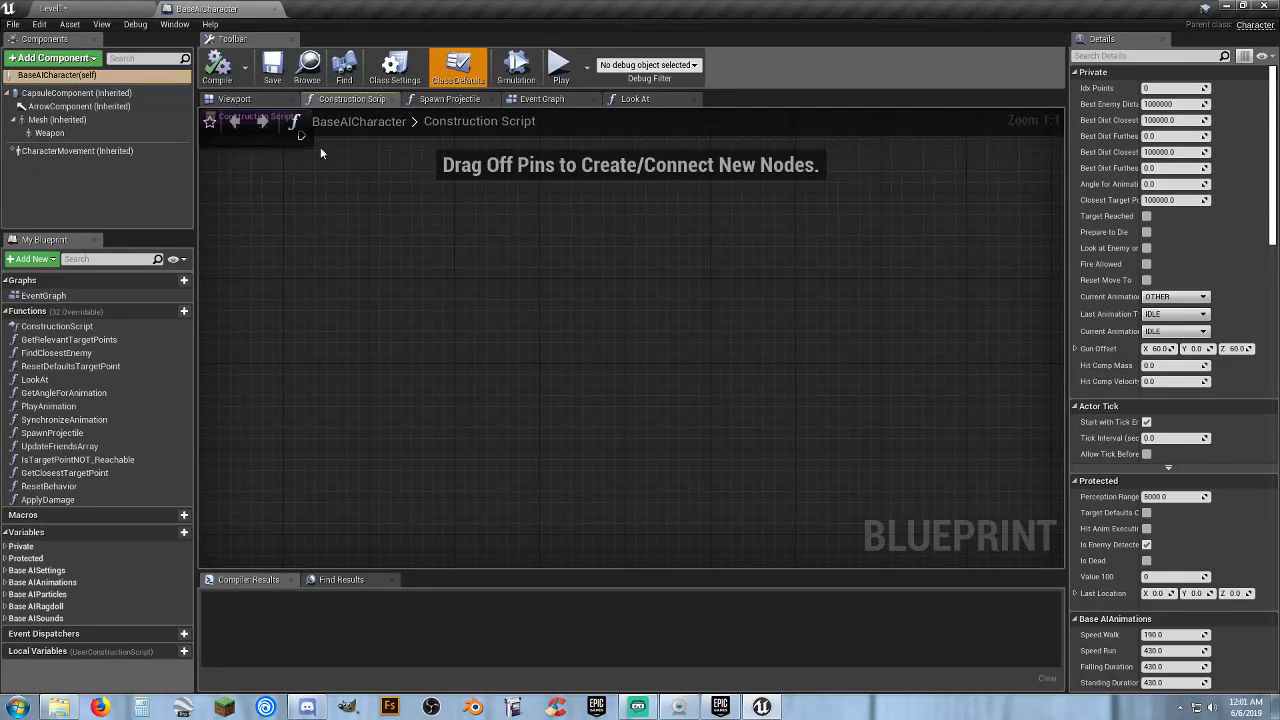
pyautogui.click(250, 99)
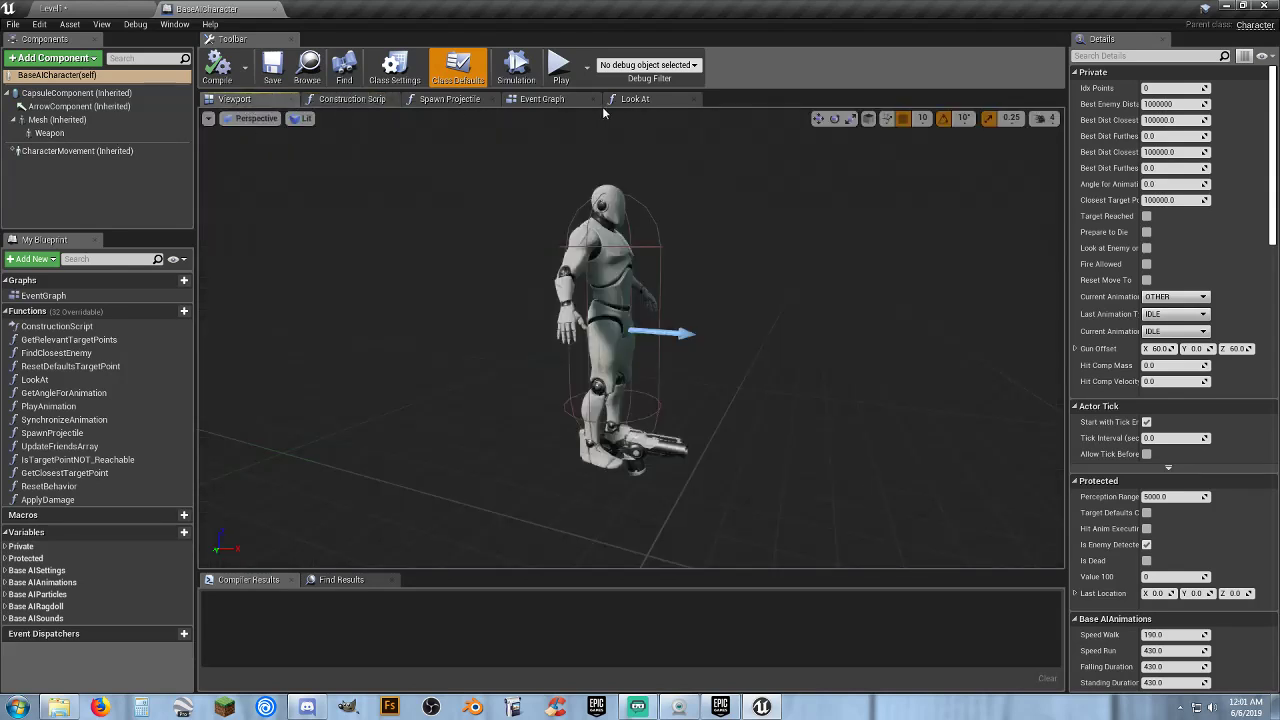
pyautogui.click(555, 99)
pyautogui.click(648, 101)
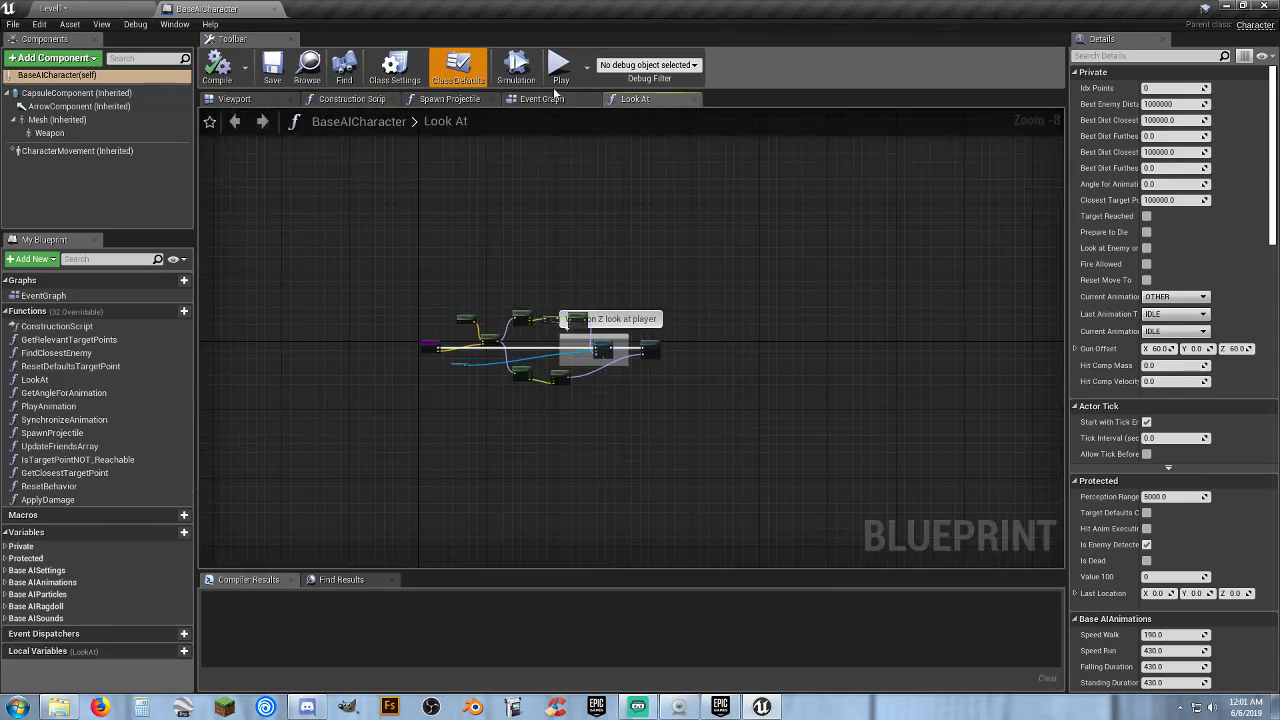
pyautogui.click(274, 10)
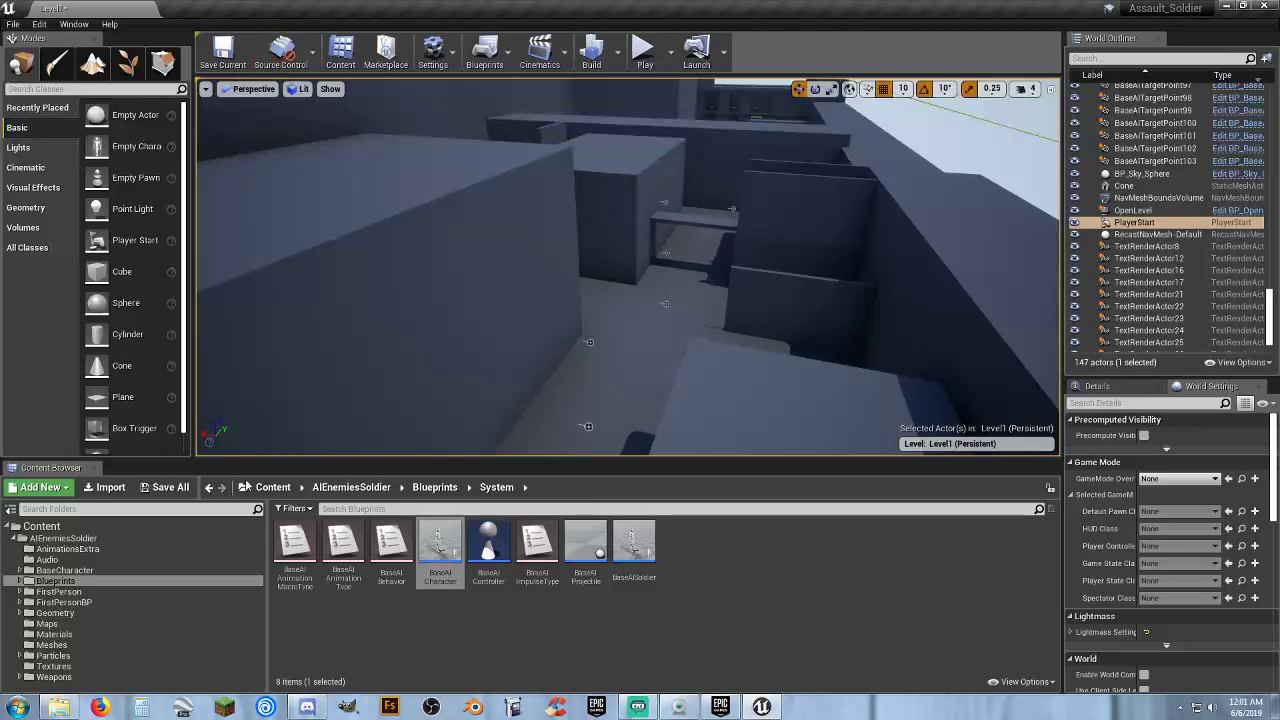
# - Deselect BaseAICharacter and browse FirstPerson, Blueprints, then the FirstPerson folder again
pyautogui.click(674, 629)
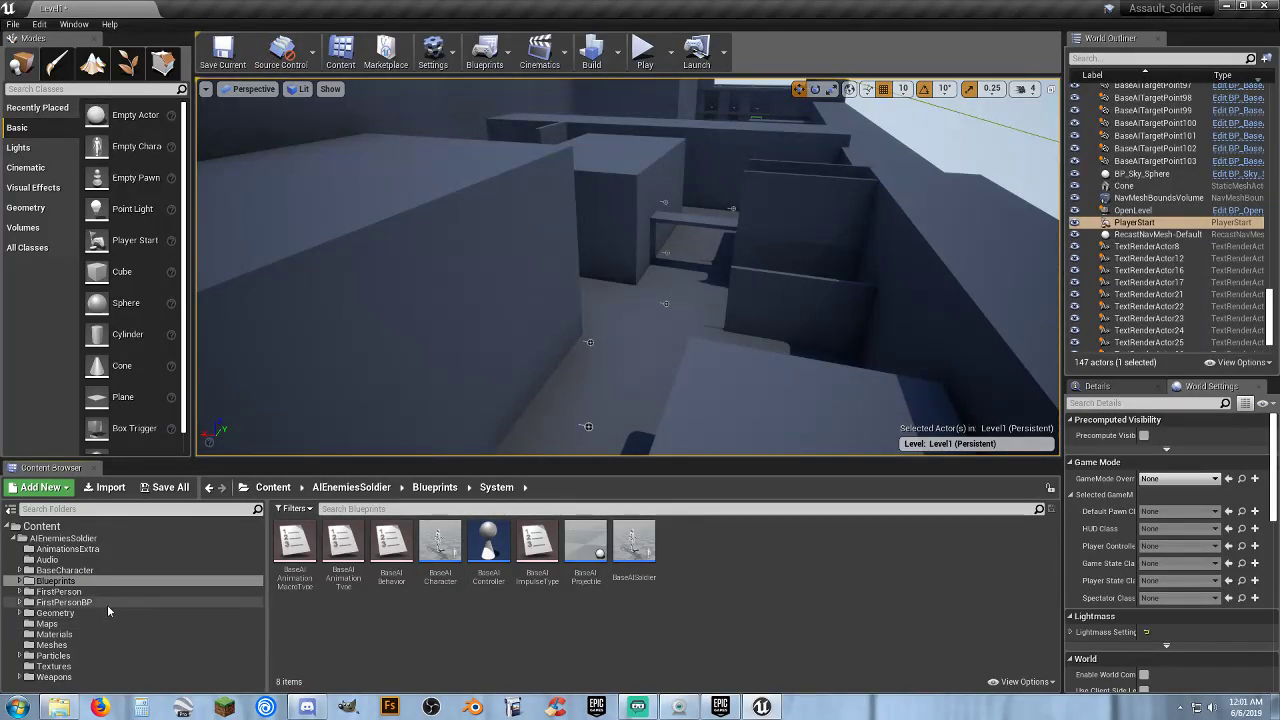
pyautogui.click(55, 591)
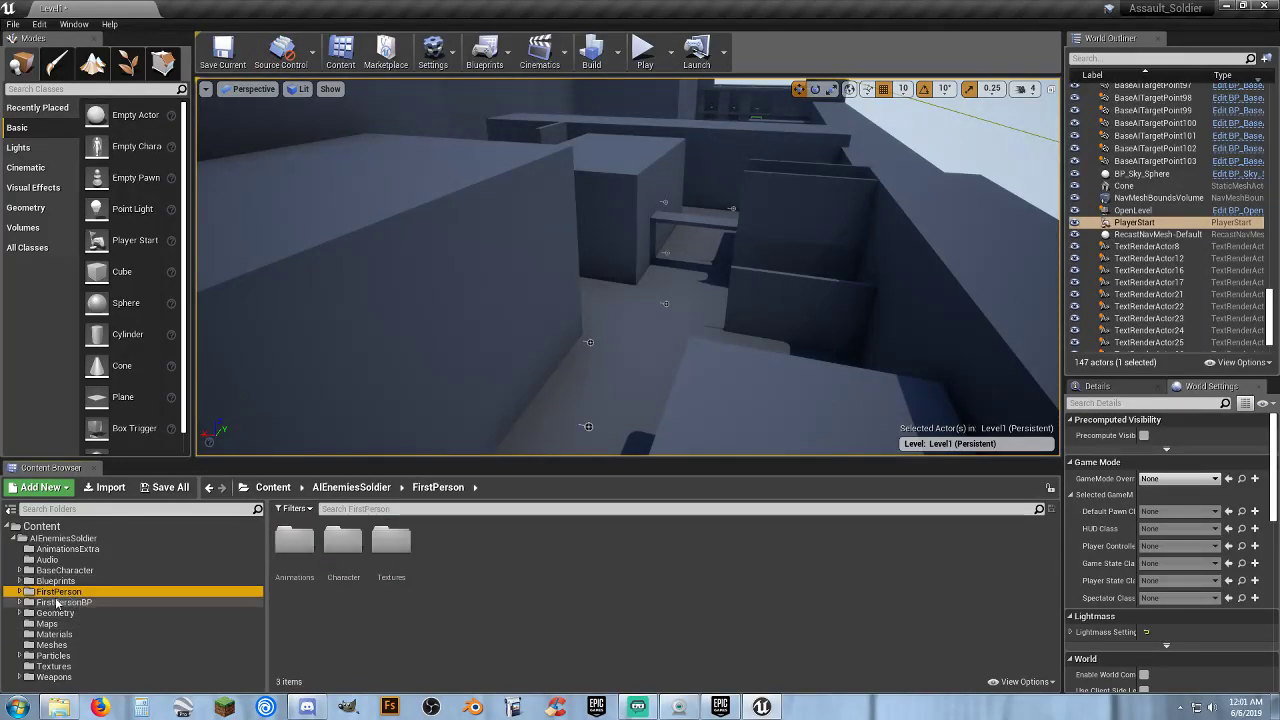
pyautogui.click(55, 581)
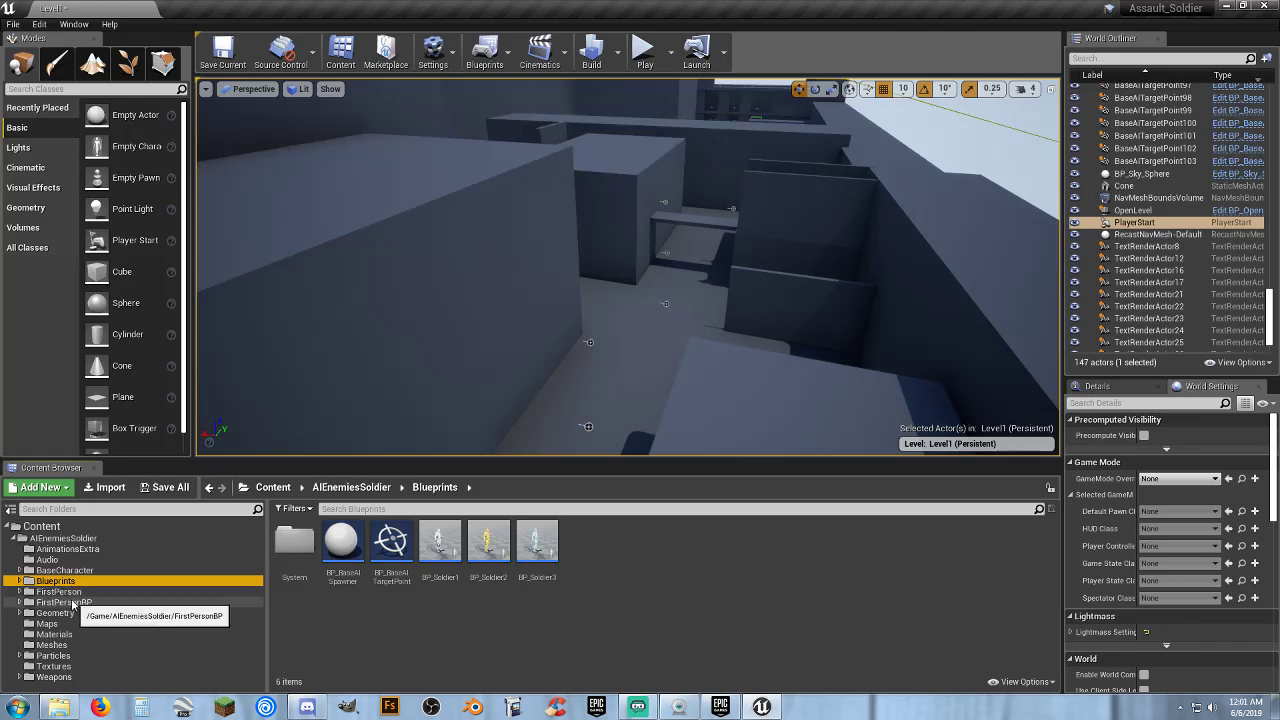
pyautogui.click(68, 592)
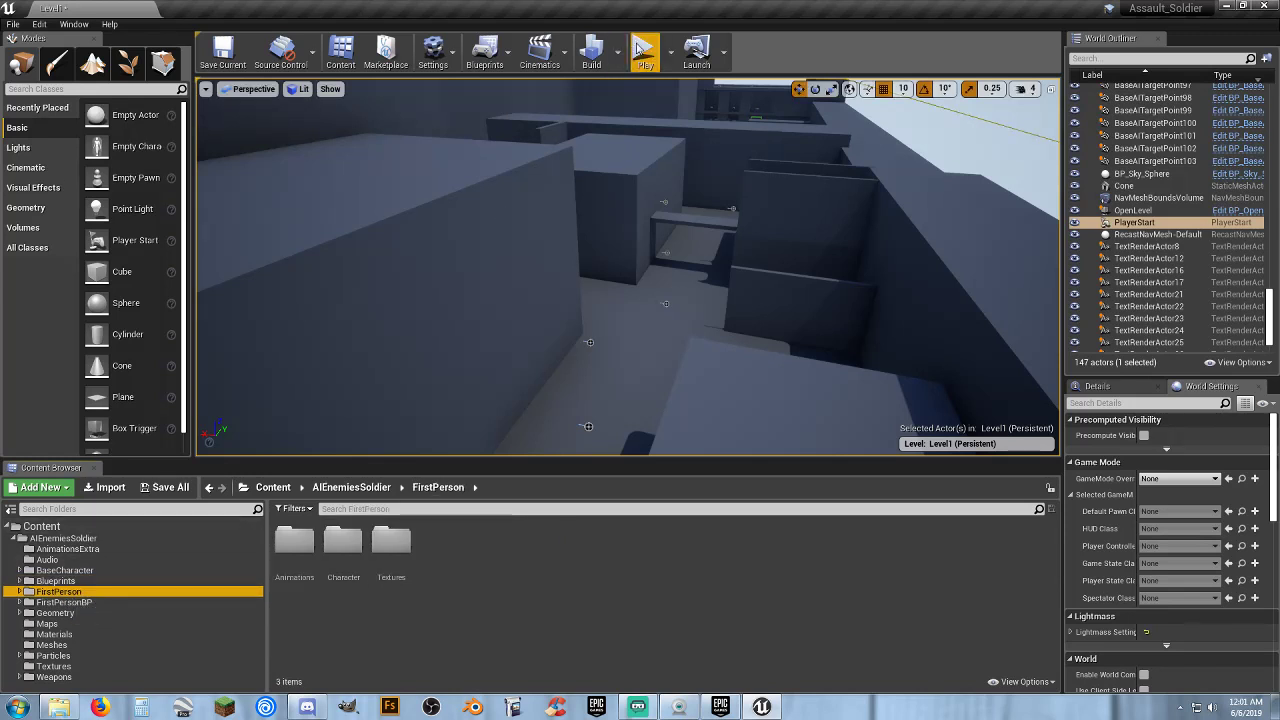
# - Run Level1 in Play in Editor, take control of the player, then stop with Esc
pyautogui.click(643, 50)
pyautogui.click(640, 179)
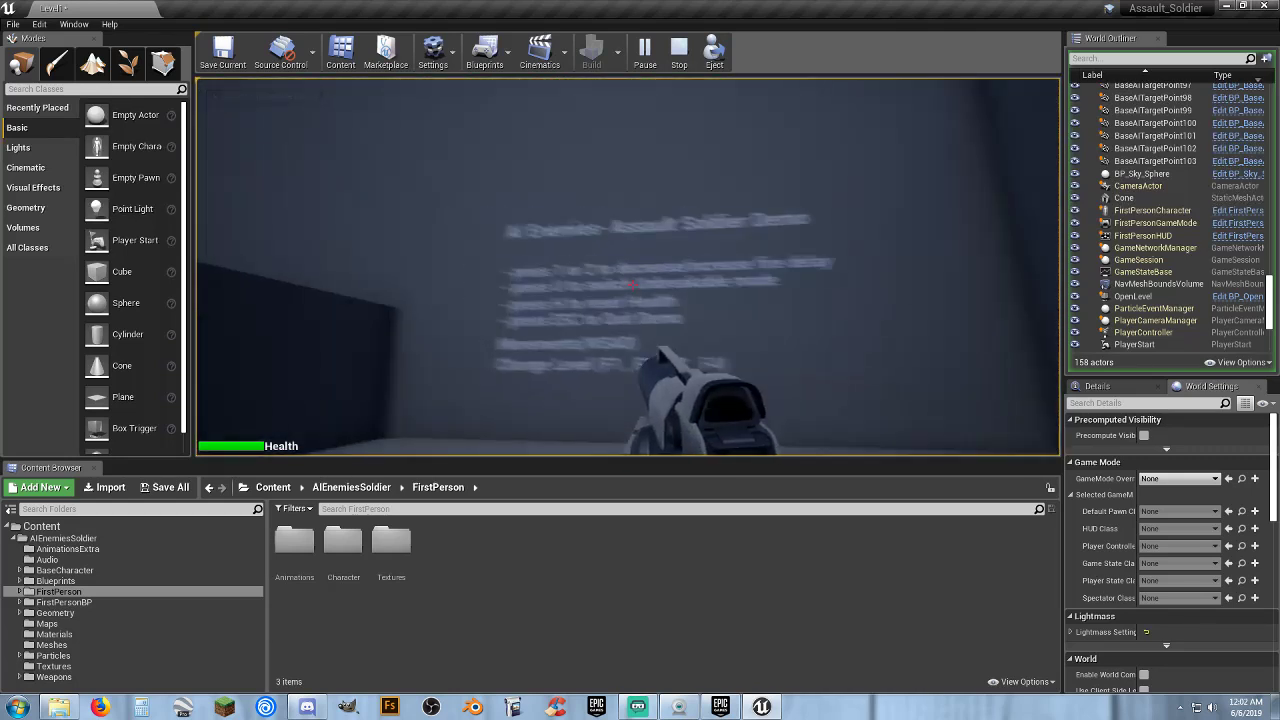
pyautogui.press('Escape')
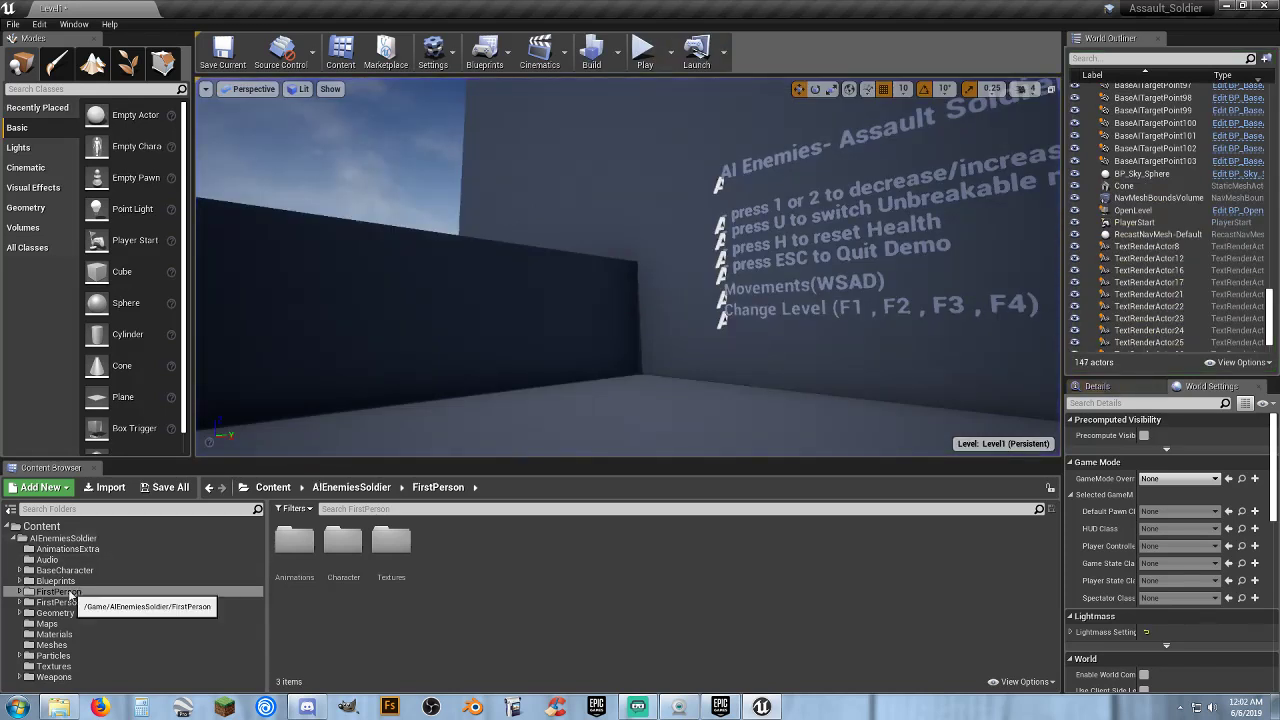
# - Go to FirstPersonBP and open its Blueprints folder
pyautogui.click(63, 602)
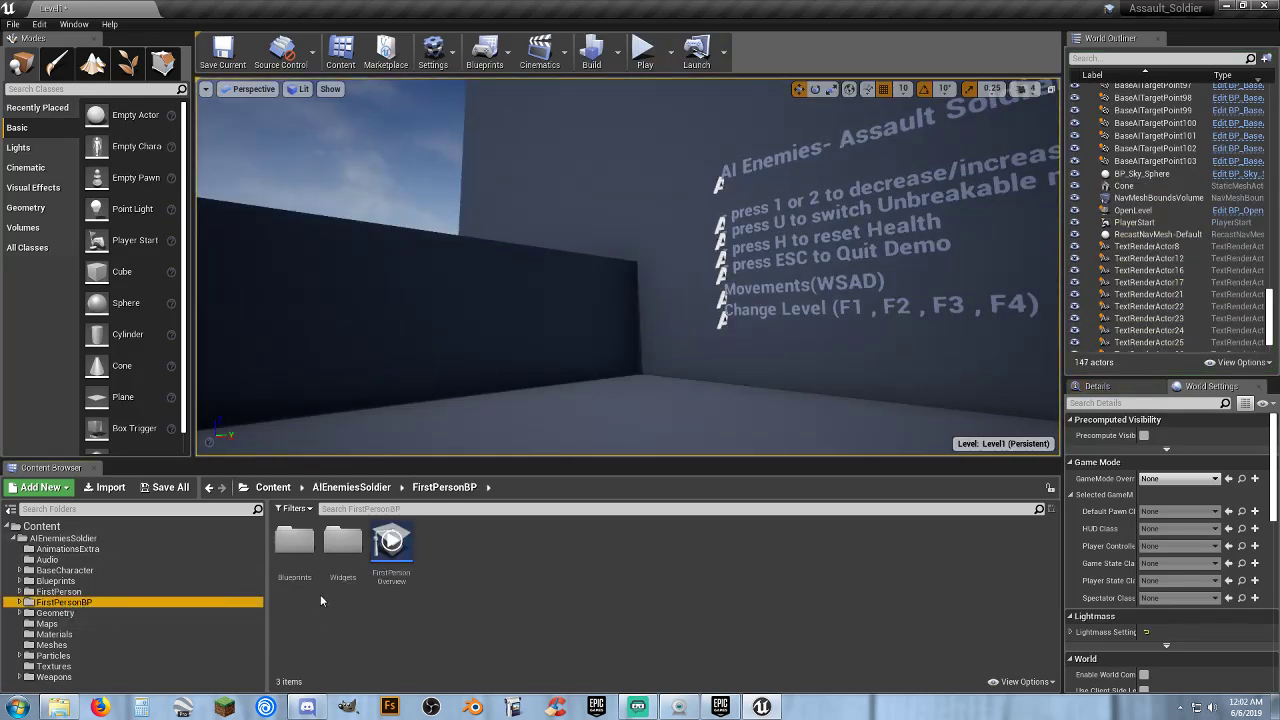
pyautogui.doubleClick(294, 541)
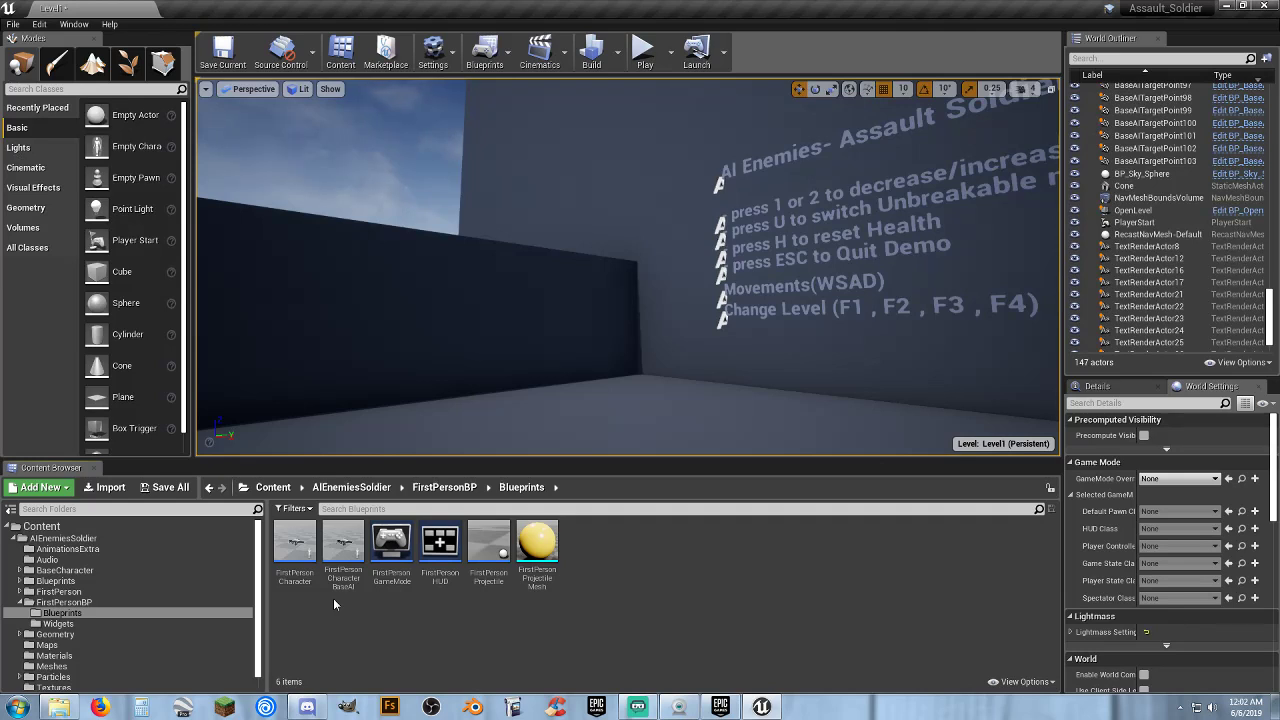
# - Open FirstPersonCharacter and navigate its Event Graph to the Unbreakable Key group
pyautogui.doubleClick(298, 584)
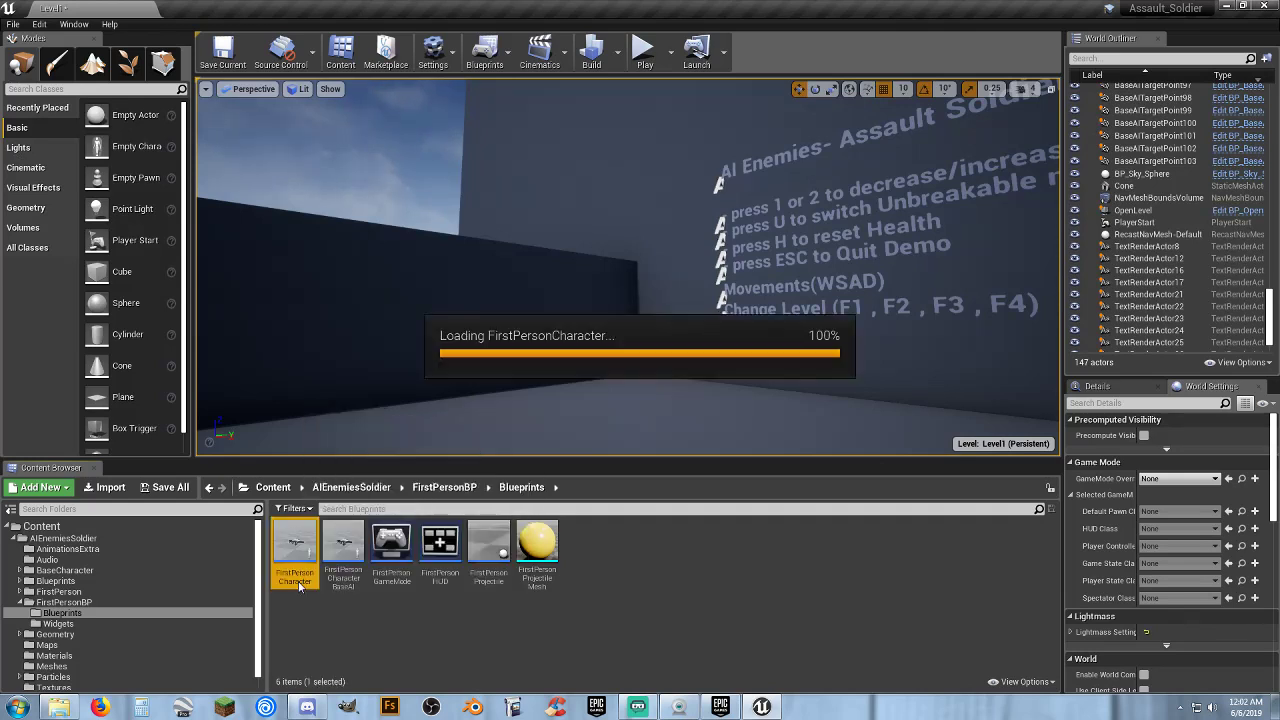
pyautogui.scroll(2, 709, 463)
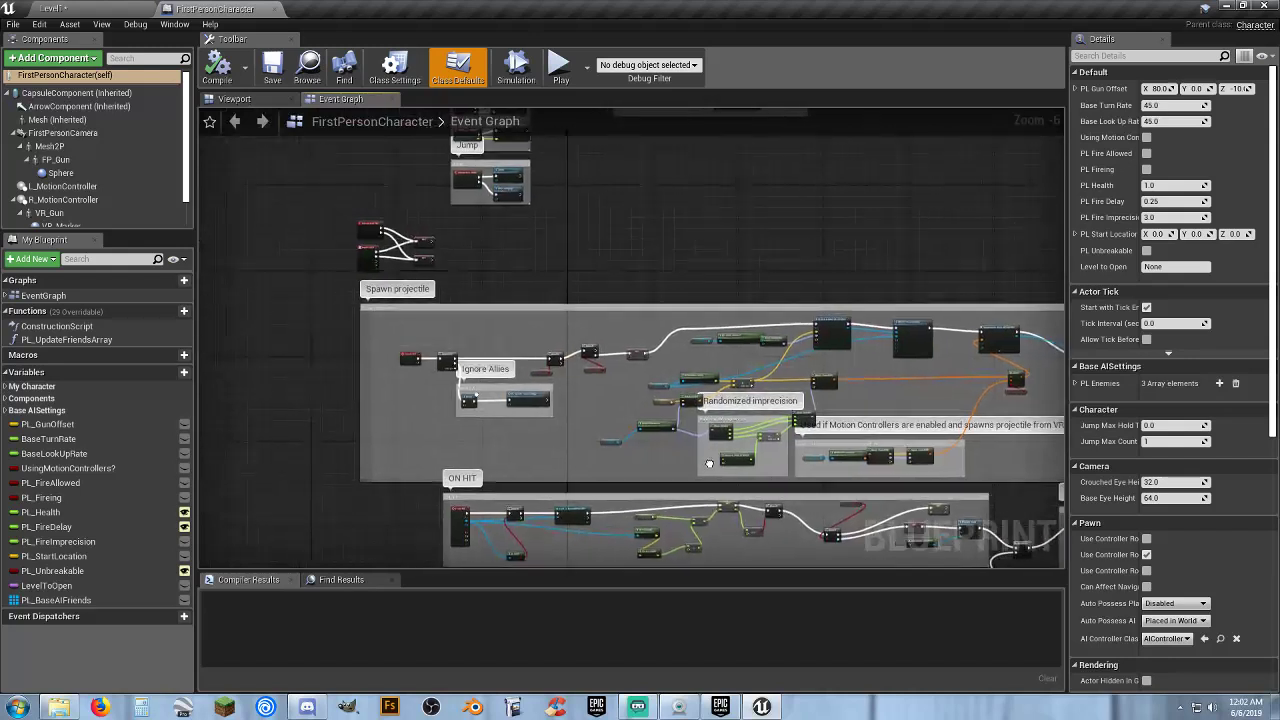
pyautogui.scroll(-5, 433, 401)
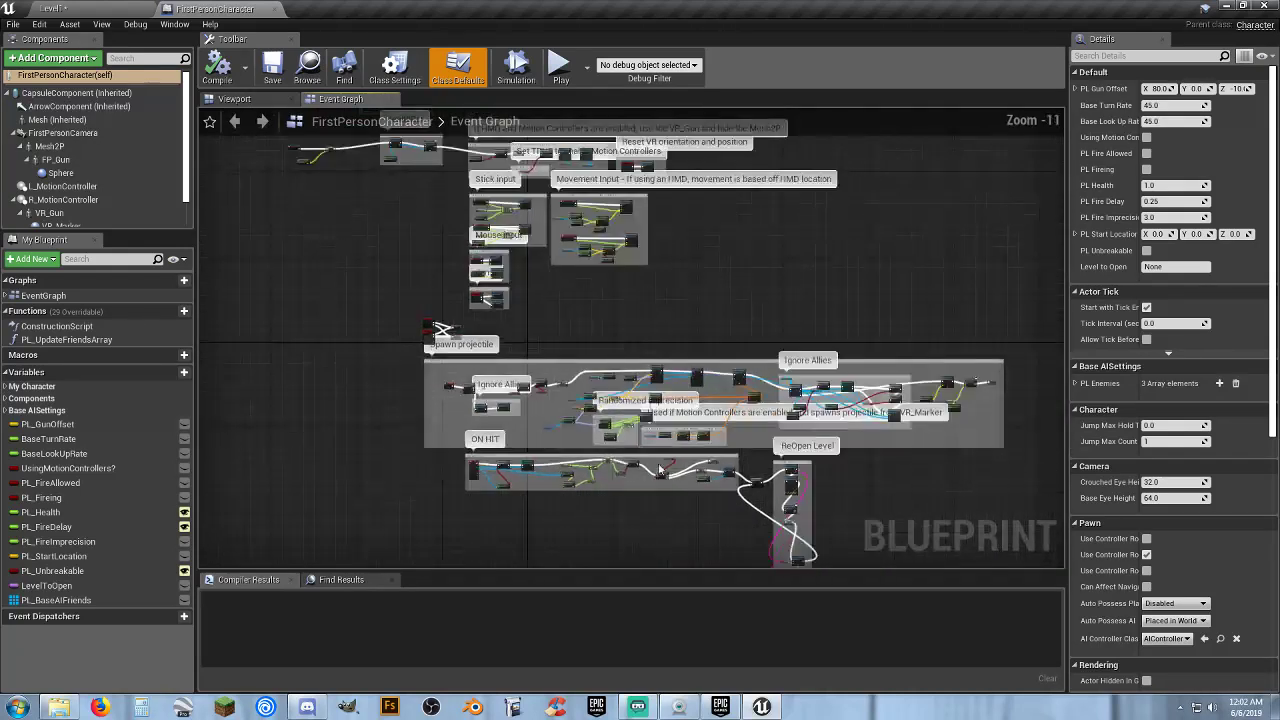
pyautogui.moveTo(641, 302)
pyautogui.mouseDown(button='right')
pyautogui.moveTo(601, 425)
pyautogui.moveTo(619, 332)
pyautogui.mouseUp(button='right')
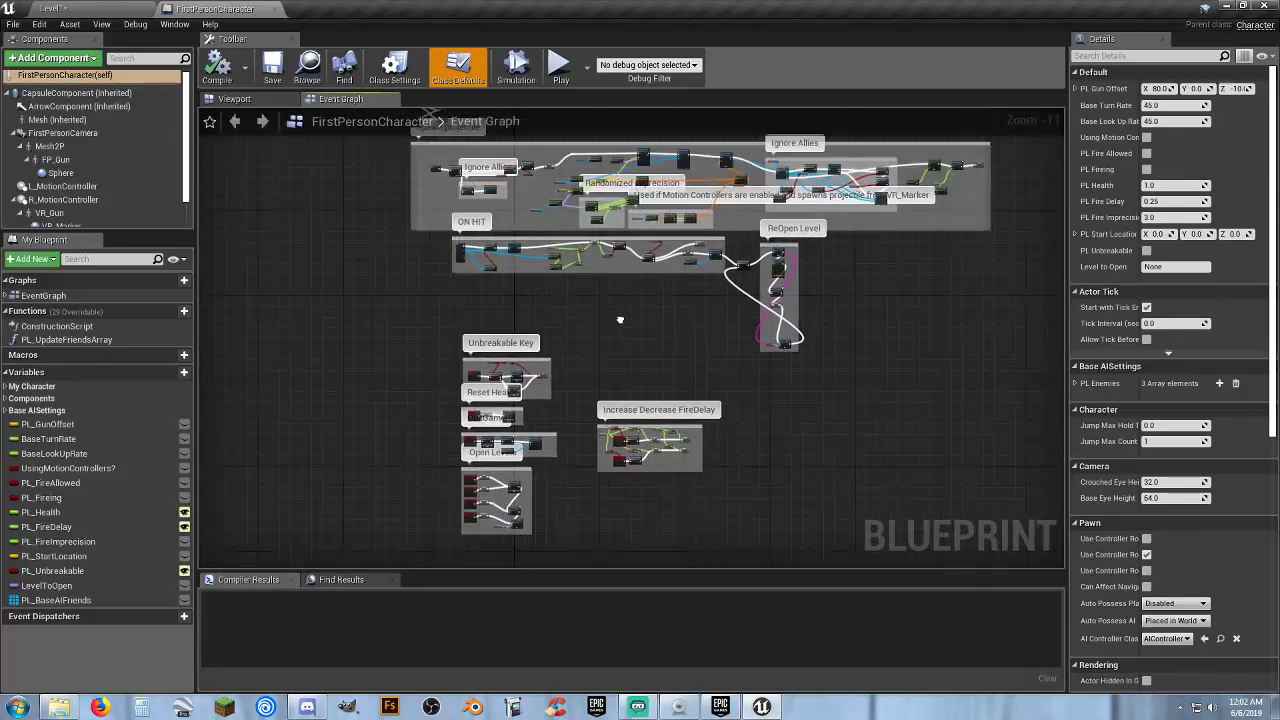
pyautogui.scroll(4, 516, 384)
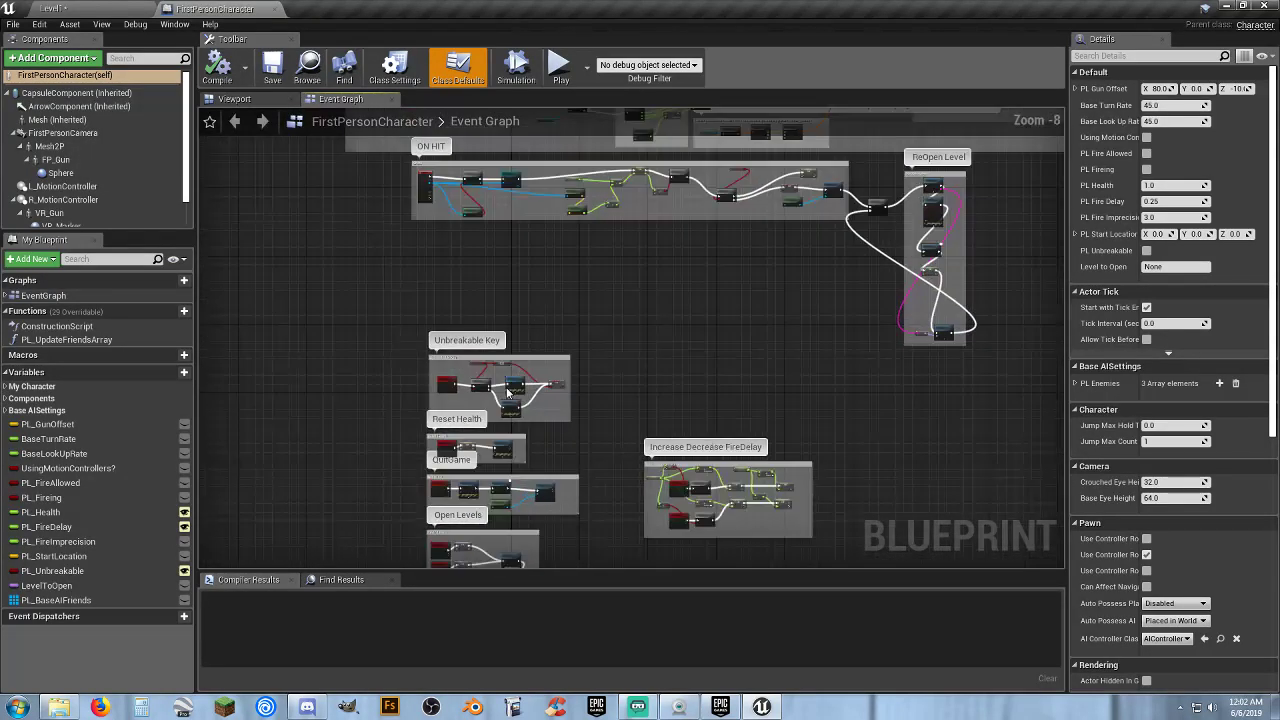
pyautogui.scroll(4, 520, 396)
pyautogui.scroll(4, 605, 425)
pyautogui.moveTo(620, 458)
pyautogui.mouseDown(button='right')
pyautogui.moveTo(892, 476)
pyautogui.moveTo(855, 298)
pyautogui.moveTo(871, 248)
pyautogui.mouseUp(button='right')
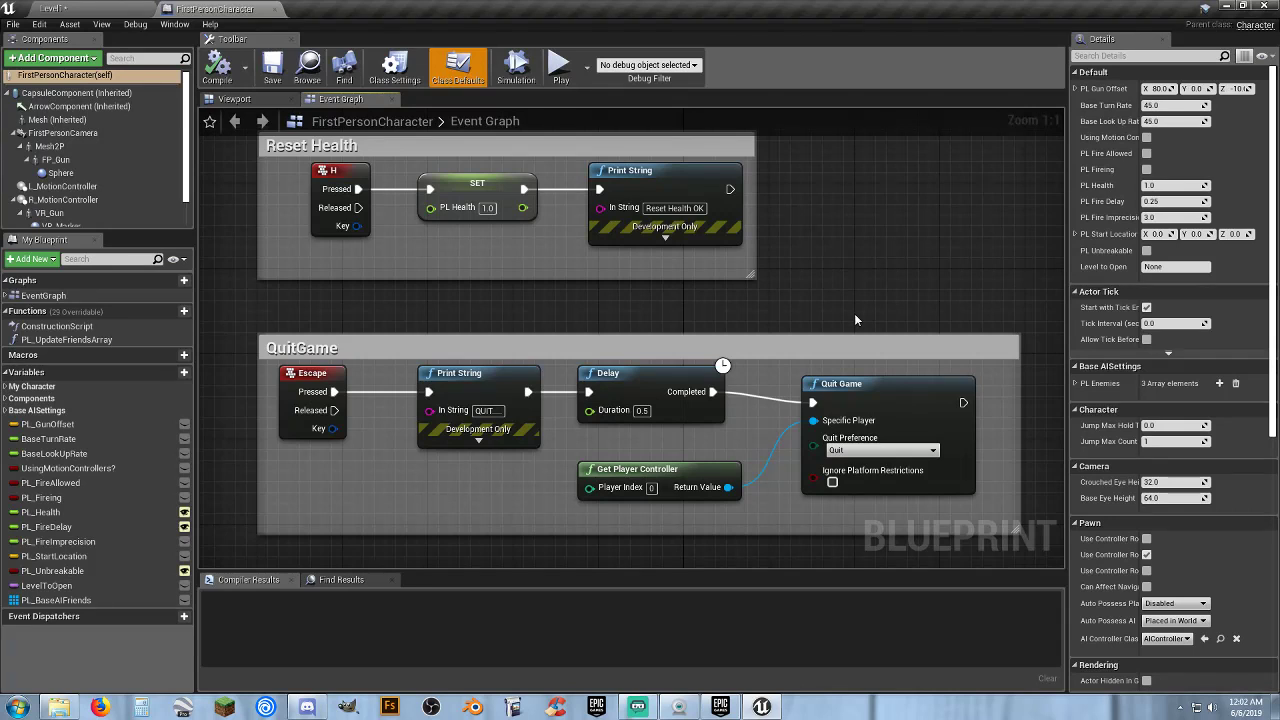
# - Frame the Increase Decrease FireDelay group fully, then close the FirstPersonCharacter blueprint
pyautogui.scroll(-4, 854, 313)
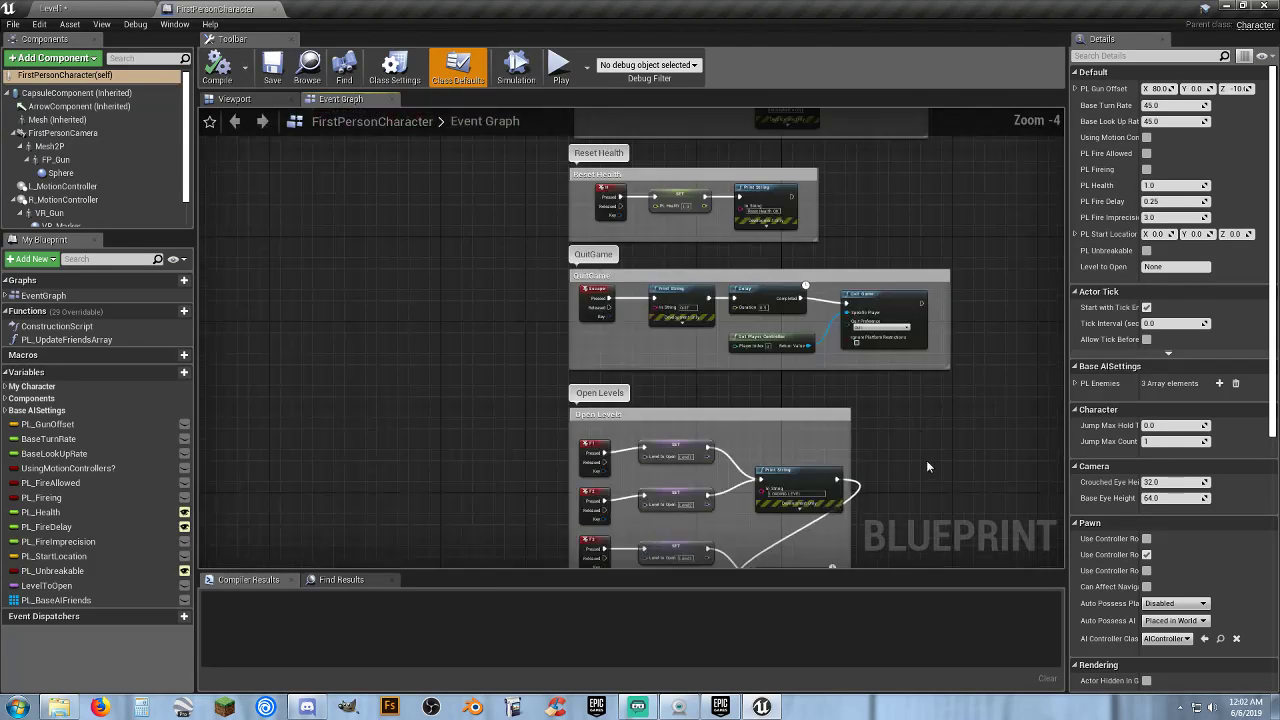
pyautogui.moveTo(927, 466); pyautogui.dragTo(831, 514, button='right')
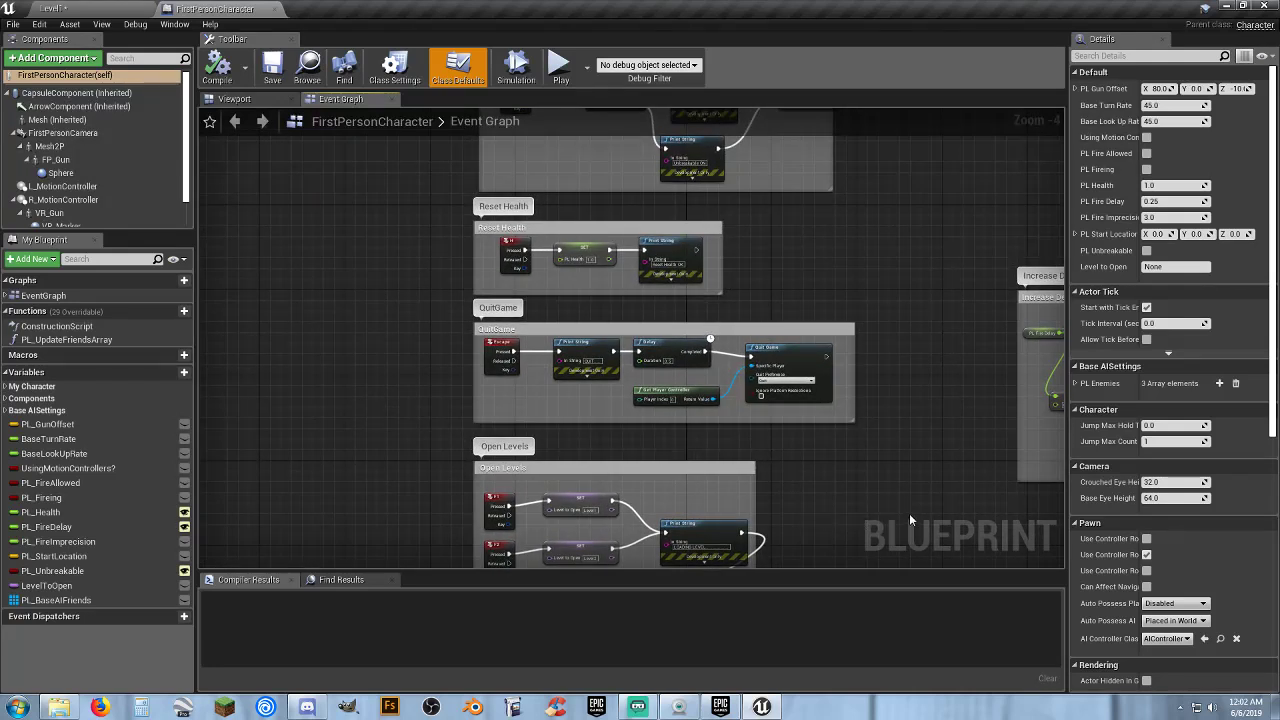
pyautogui.moveTo(911, 494)
pyautogui.mouseDown(button='right')
pyautogui.moveTo(531, 466)
pyautogui.moveTo(430, 410)
pyautogui.mouseUp(button='right')
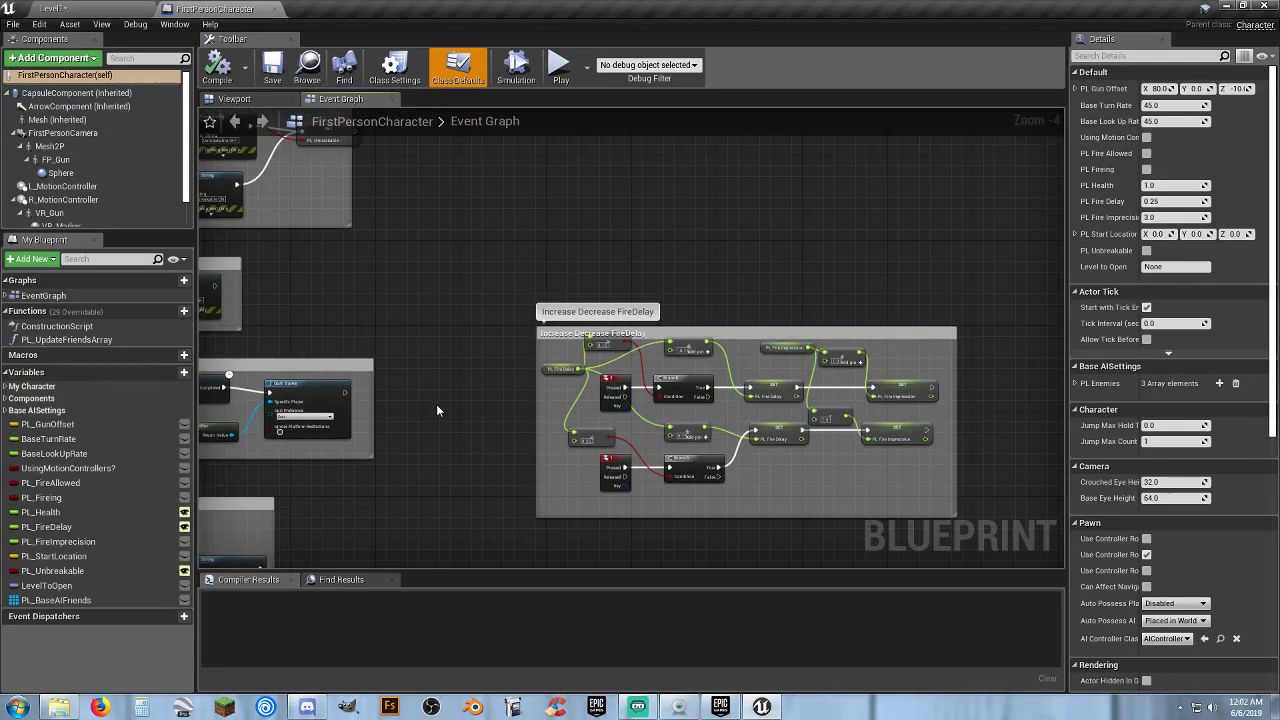
pyautogui.scroll(1, 531, 383)
pyautogui.scroll(1, 545, 400)
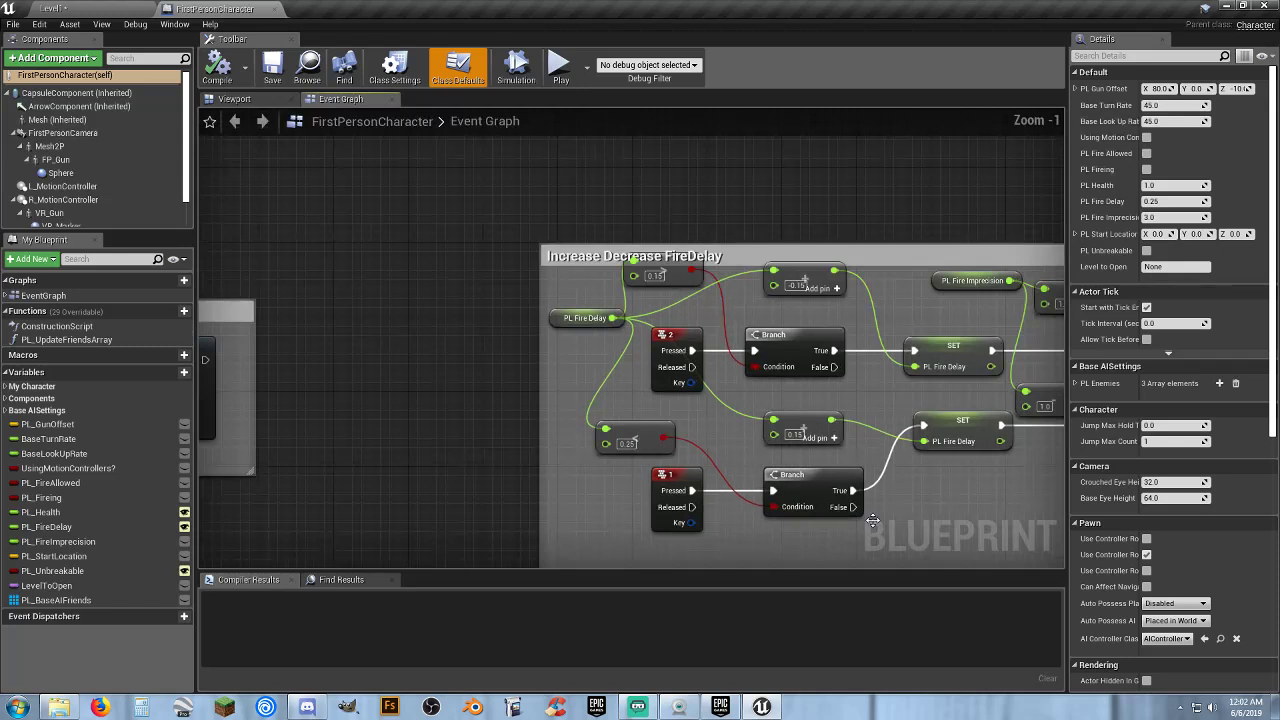
pyautogui.scroll(1, 882, 508)
pyautogui.moveTo(882, 508); pyautogui.dragTo(740, 467, button='right')
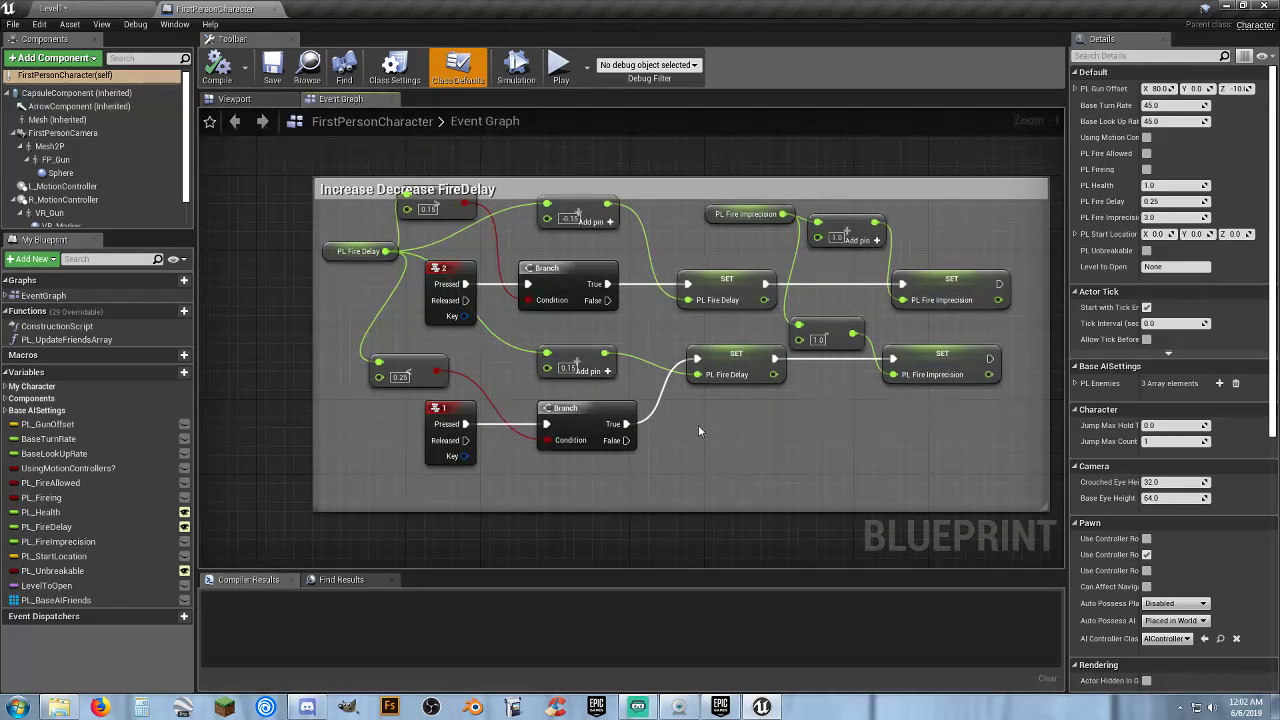
pyautogui.moveTo(713, 416); pyautogui.dragTo(742, 445, button='right')
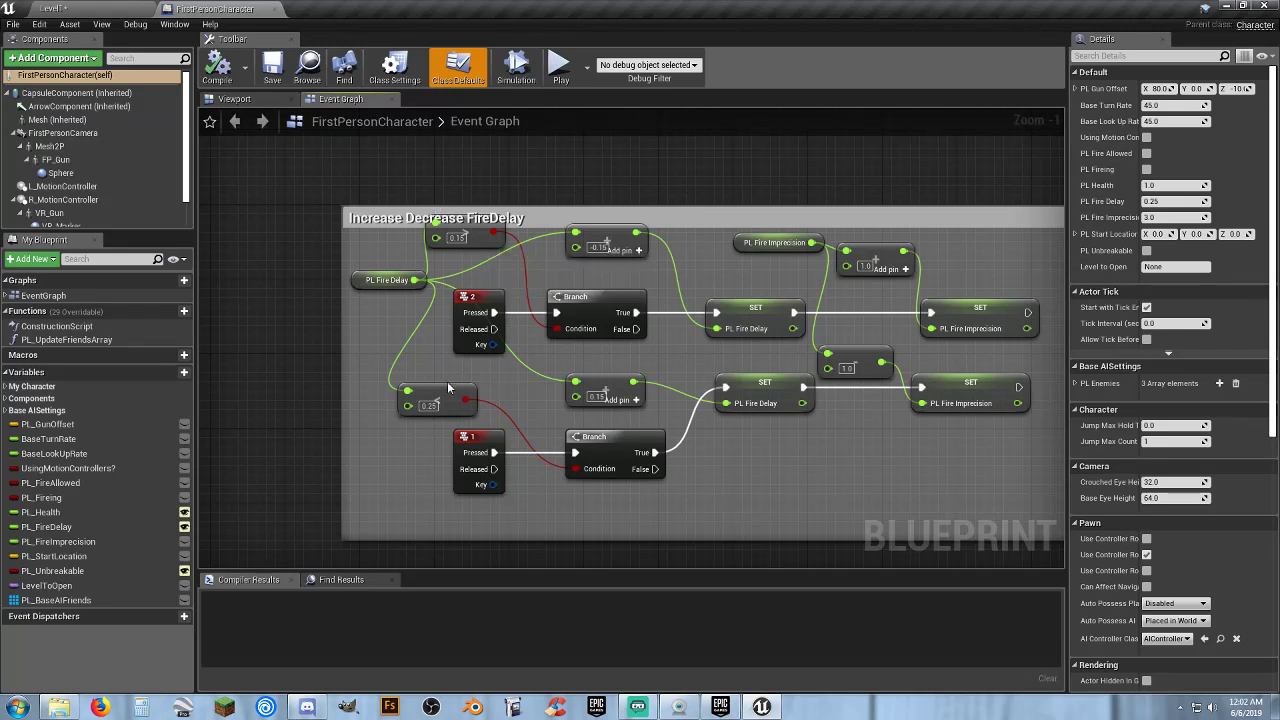
pyautogui.click(276, 9)
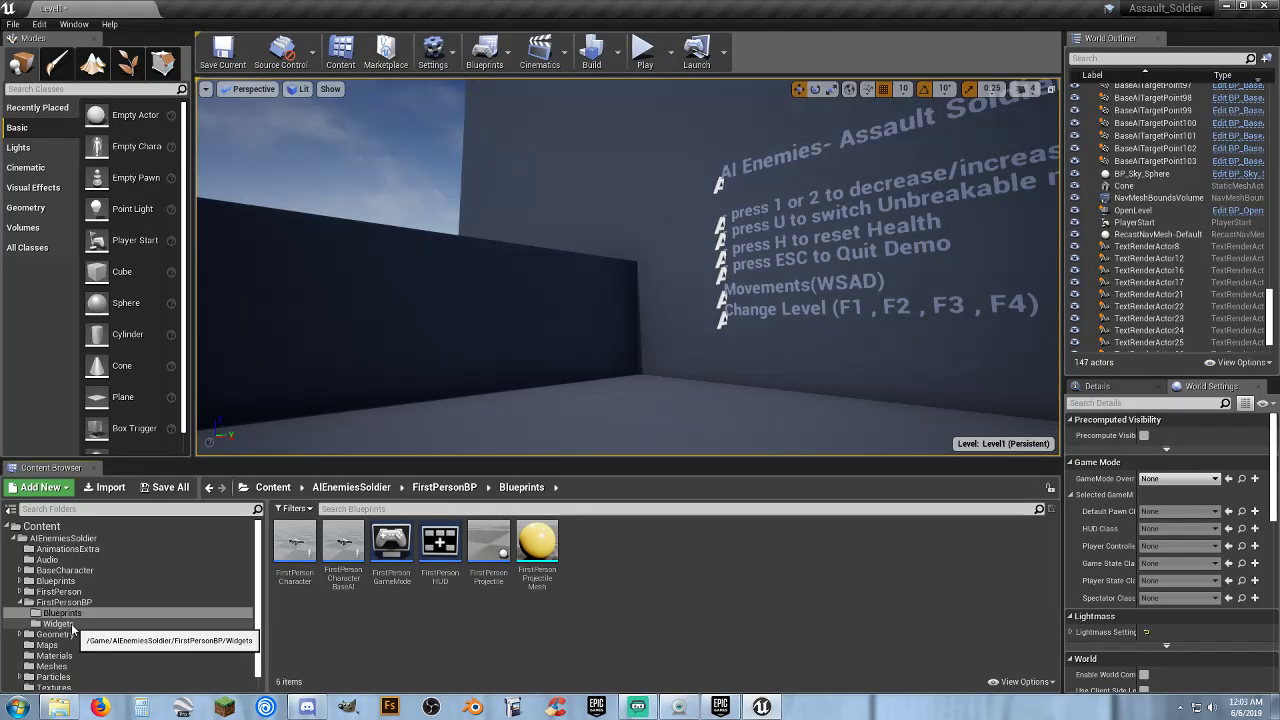
# - Browse the Widgets, Geometry and Maps folders, then Save All to save Level1
pyautogui.scroll(-1, 72, 627)
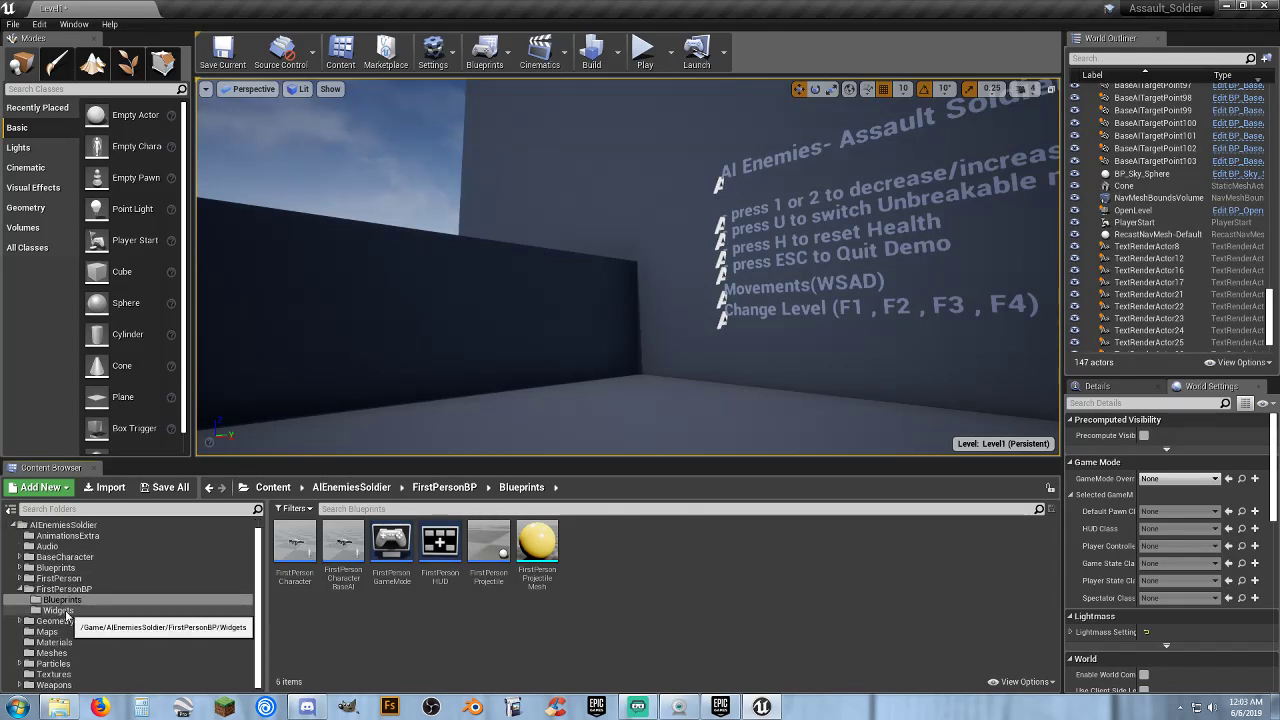
pyautogui.click(67, 612)
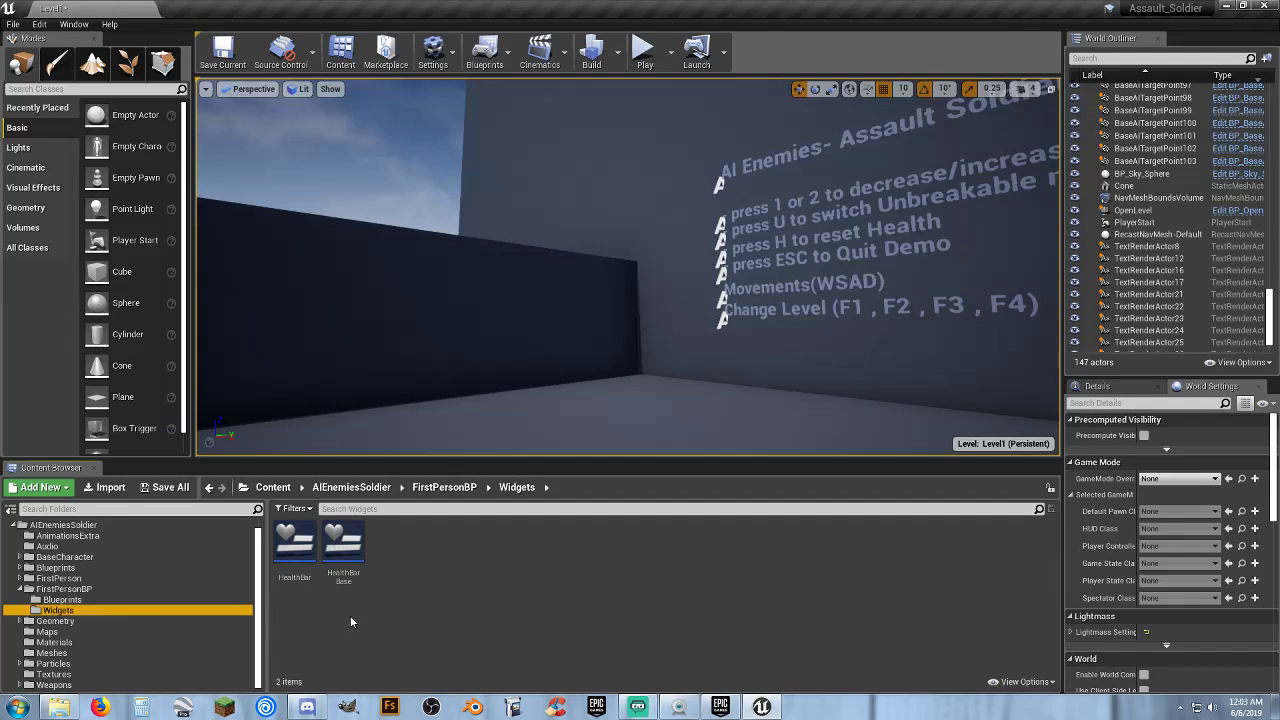
pyautogui.click(66, 622)
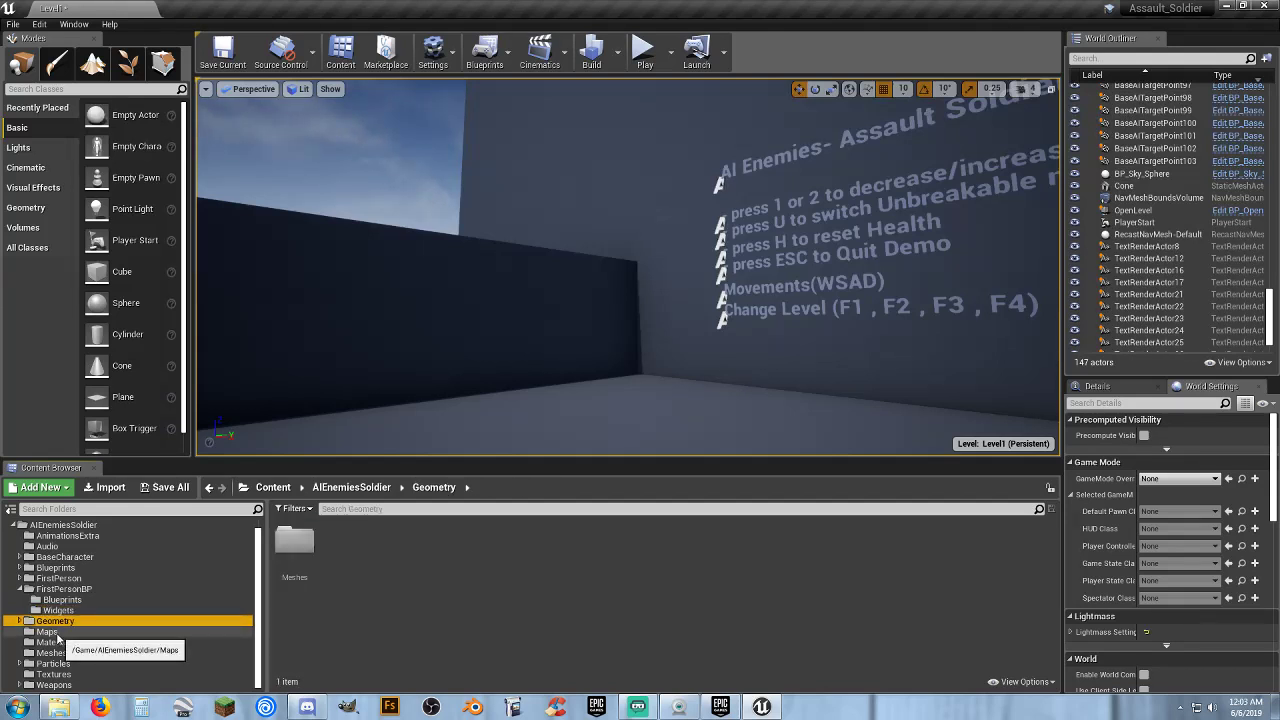
pyautogui.click(62, 632)
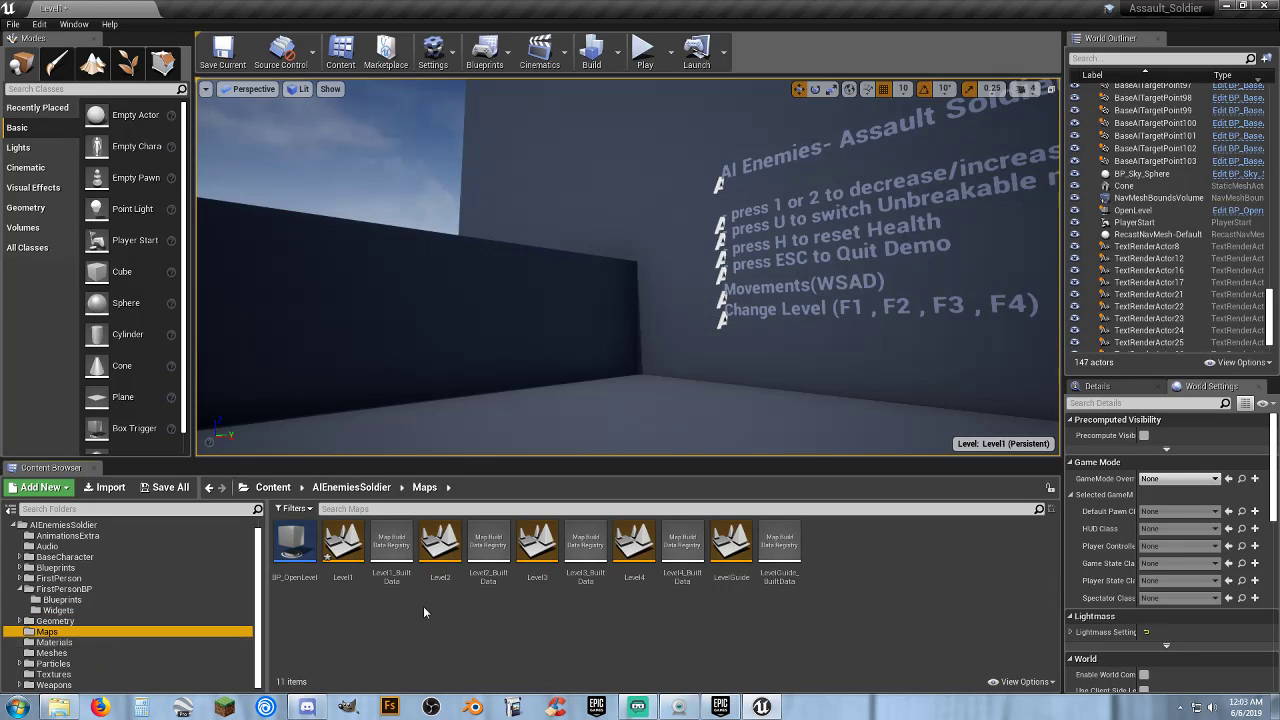
pyautogui.click(166, 487)
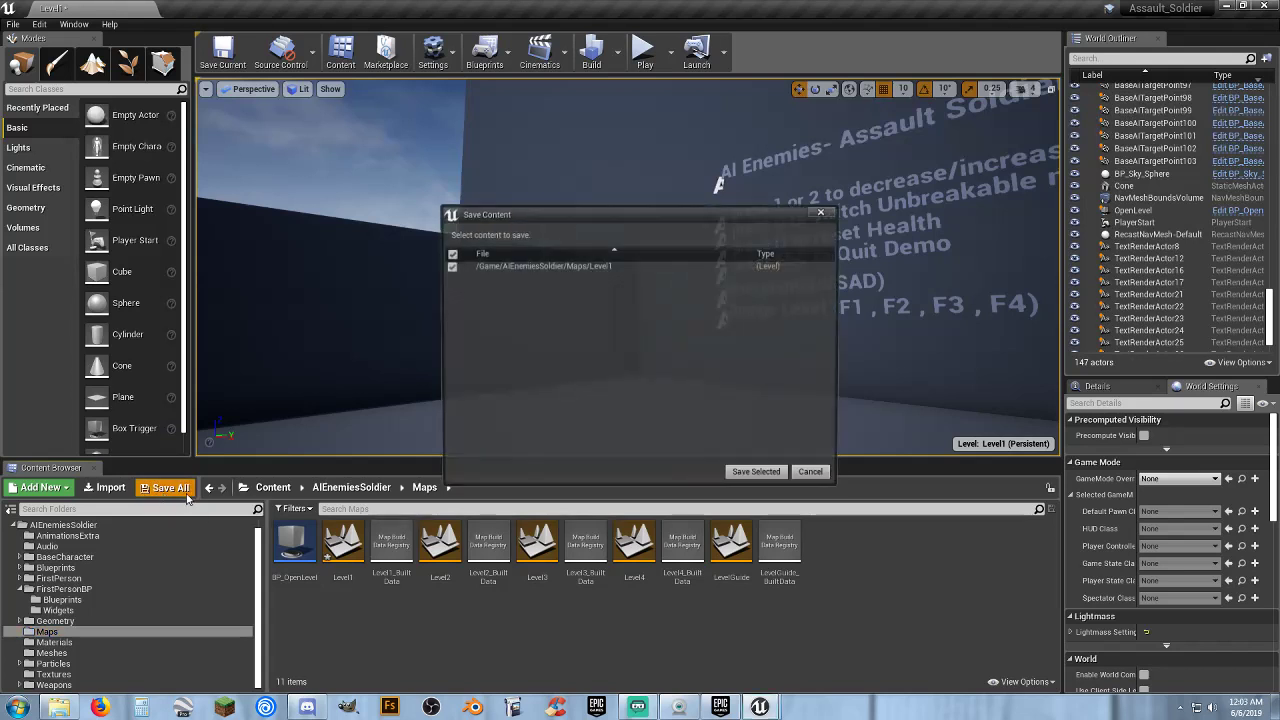
pyautogui.click(757, 476)
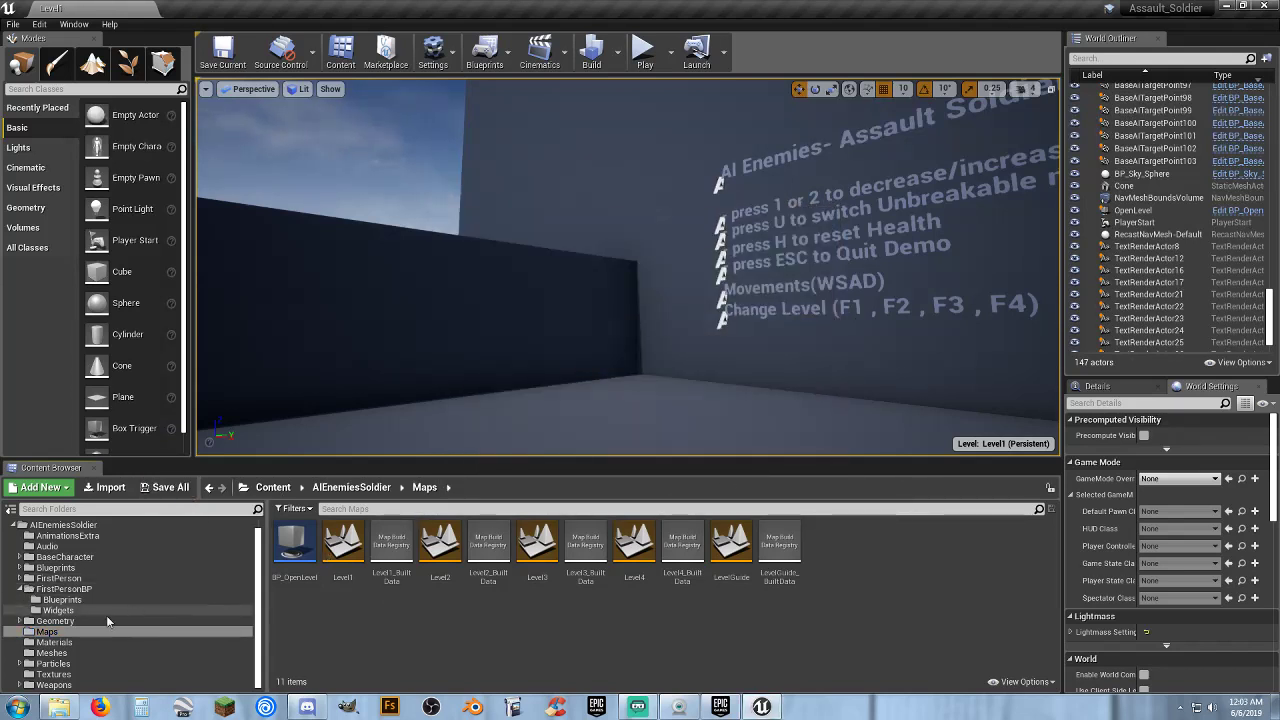
# - Browse the Materials, Meshes, Particles, Textures and Weapons folders
pyautogui.click(78, 642)
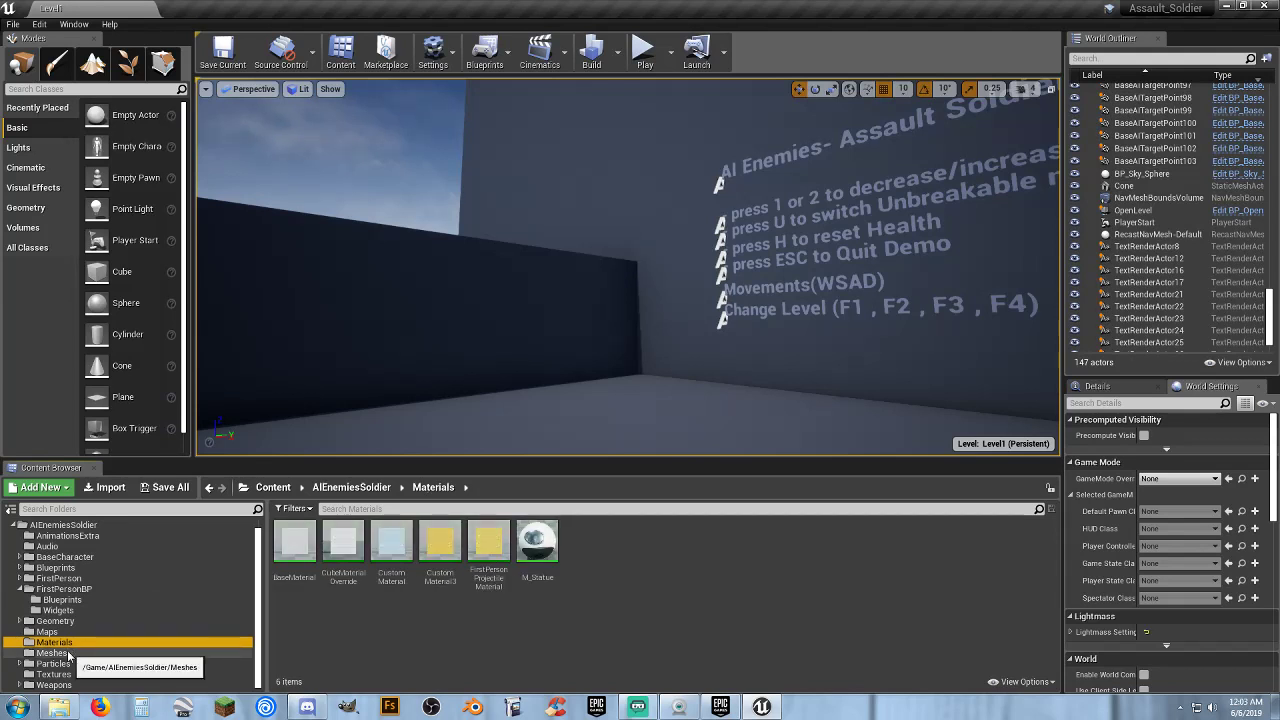
pyautogui.click(80, 653)
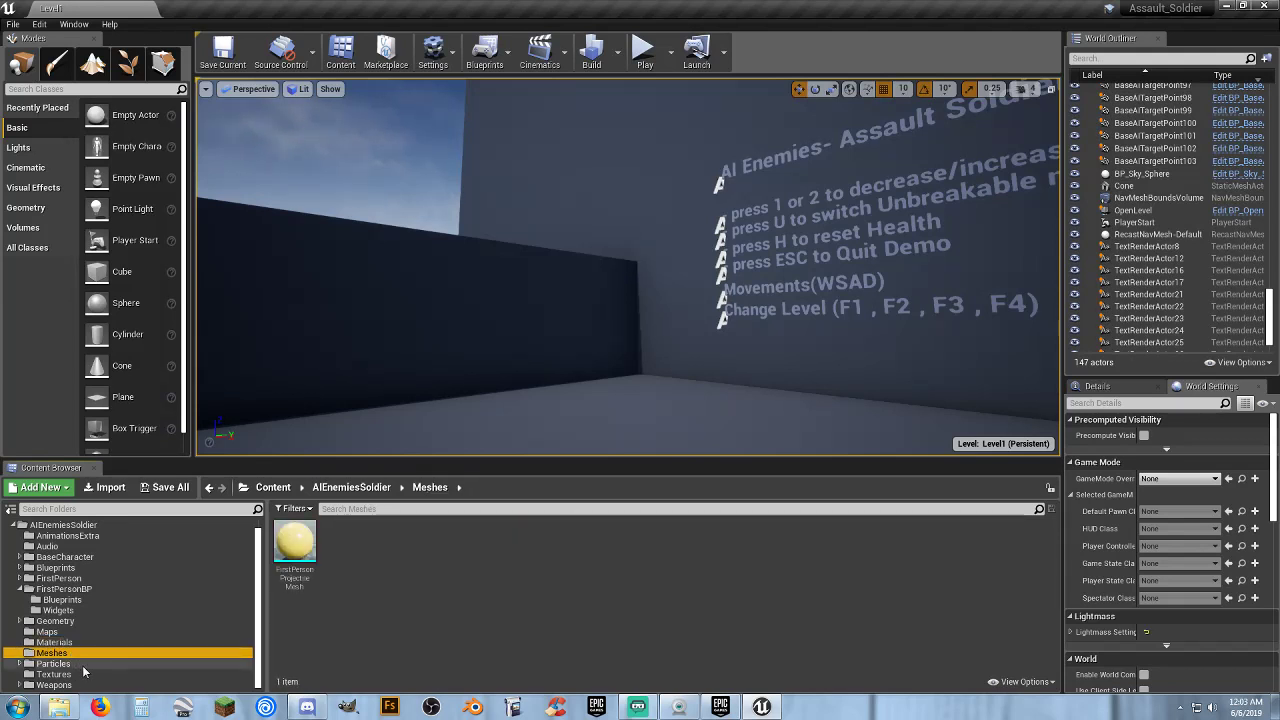
pyautogui.click(84, 665)
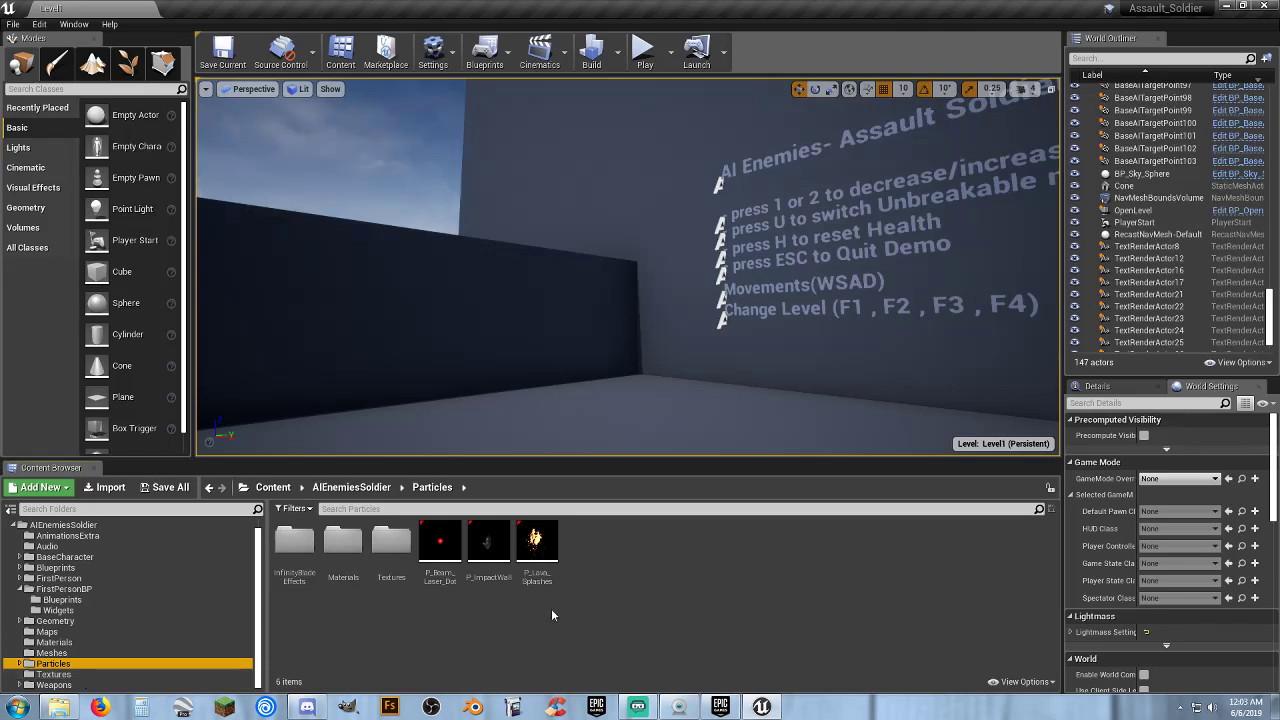
pyautogui.click(110, 675)
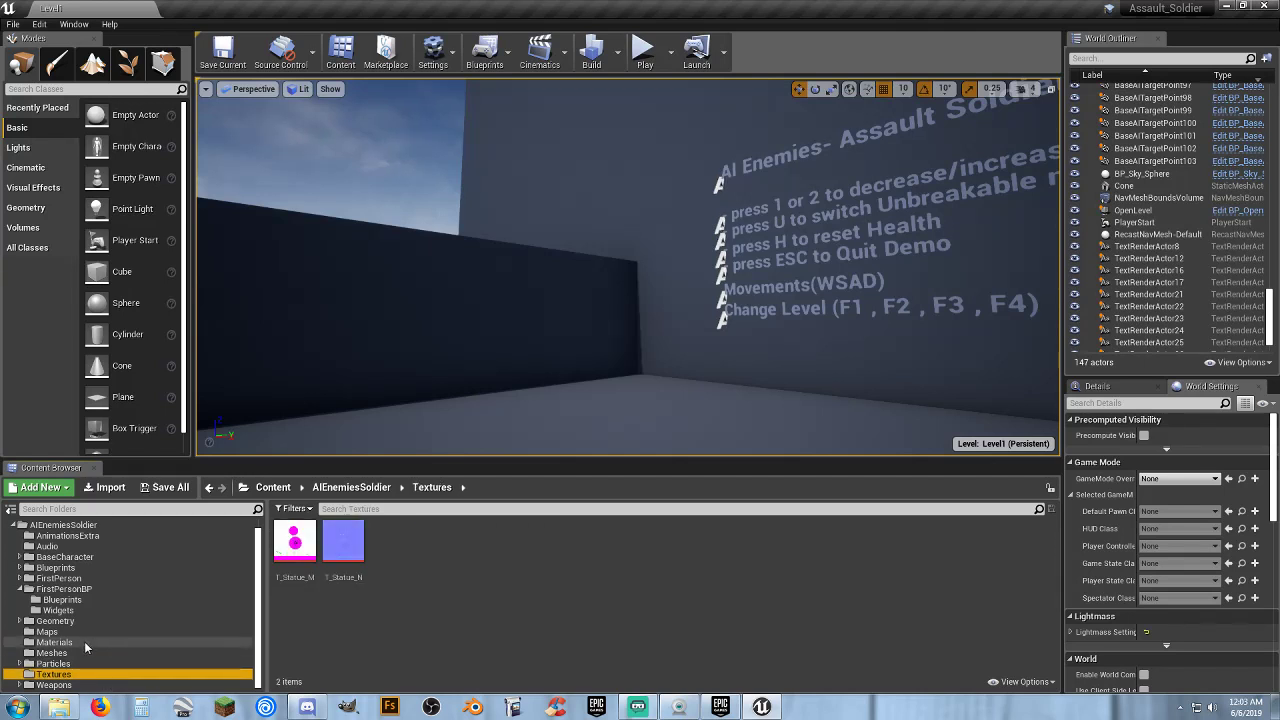
pyautogui.click(50, 685)
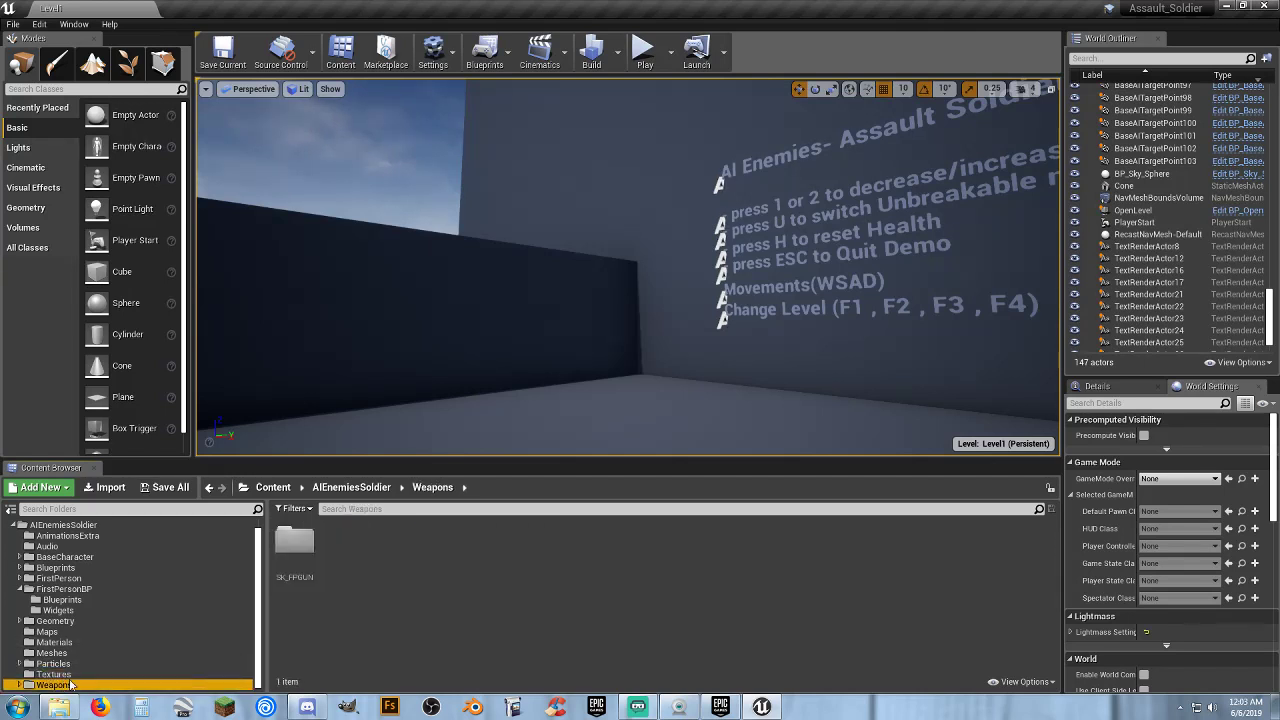
# - View SK_FPGUN's materials, mesh and textures, collapse Weapons, then browse Audio and FirstPersonBP
pyautogui.click(20, 686)
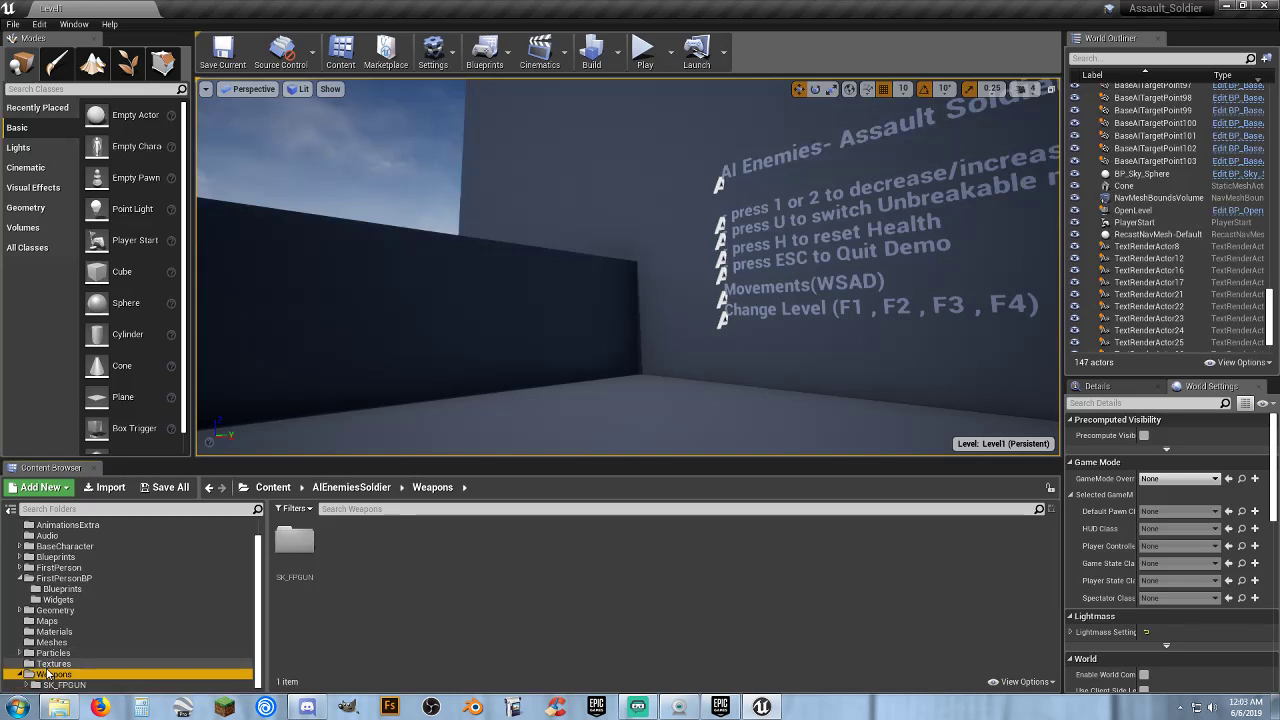
pyautogui.click(32, 686)
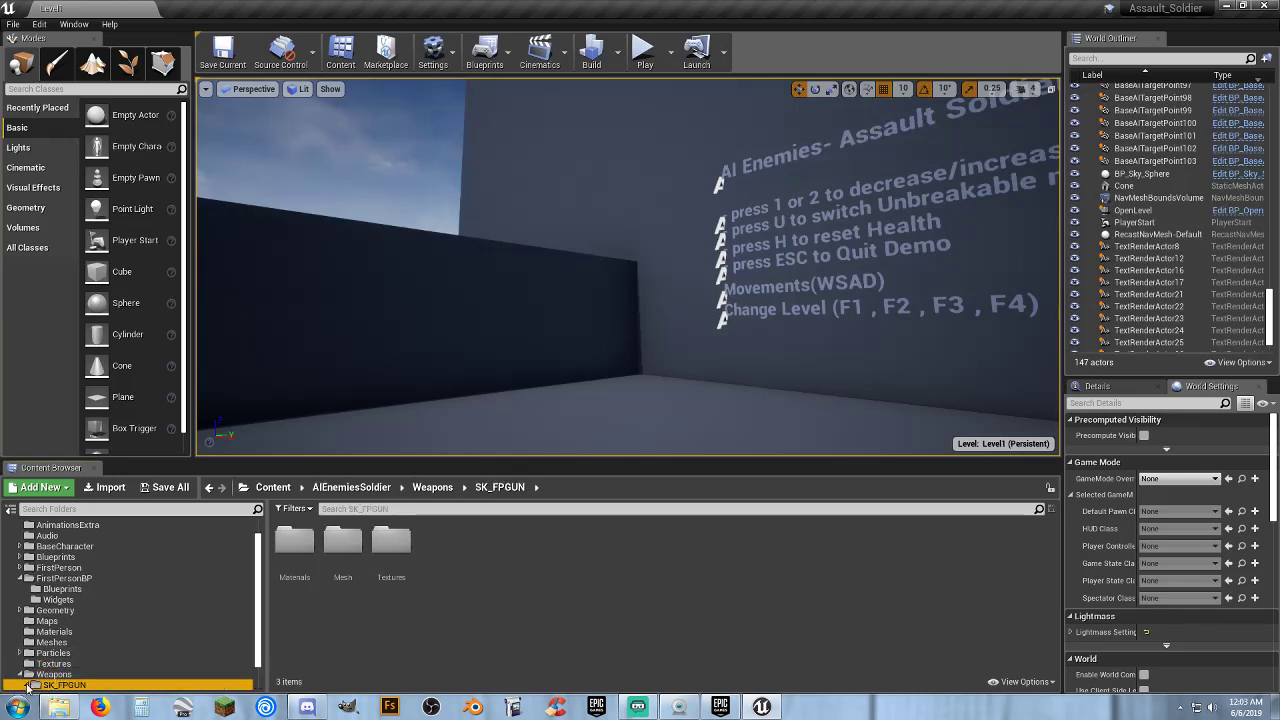
pyautogui.click(27, 686)
pyautogui.click(70, 665)
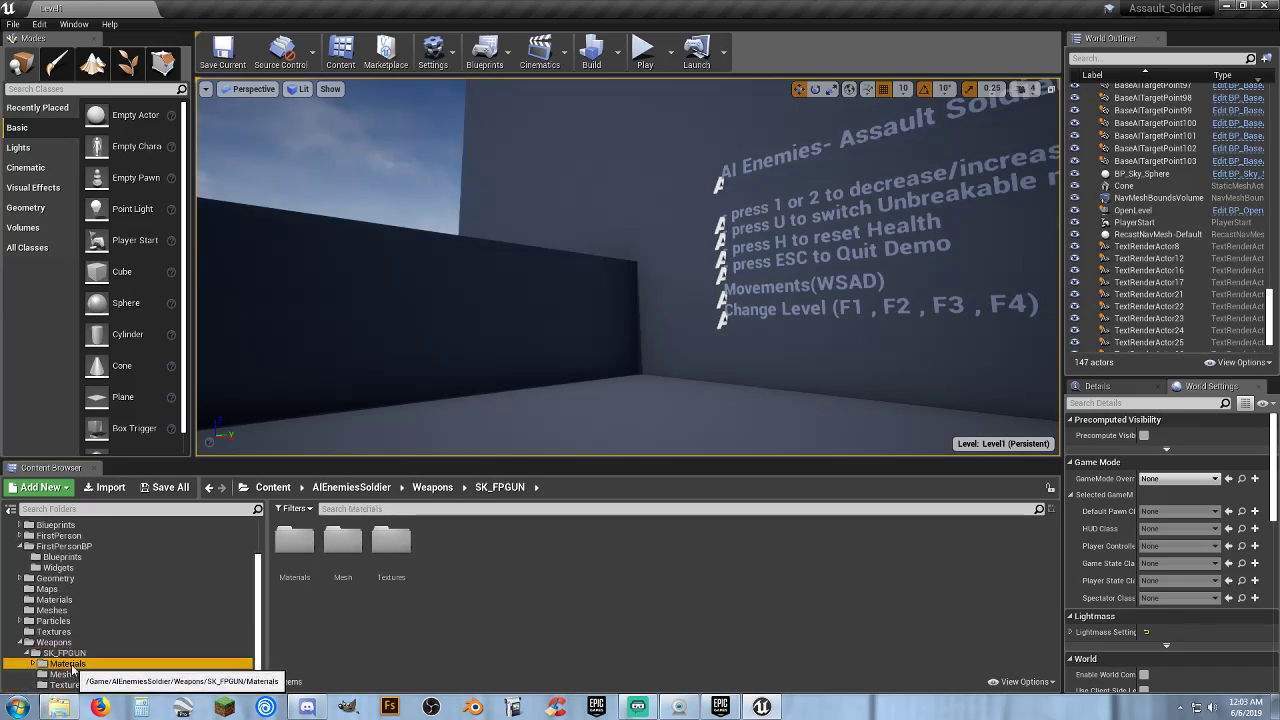
pyautogui.click(65, 675)
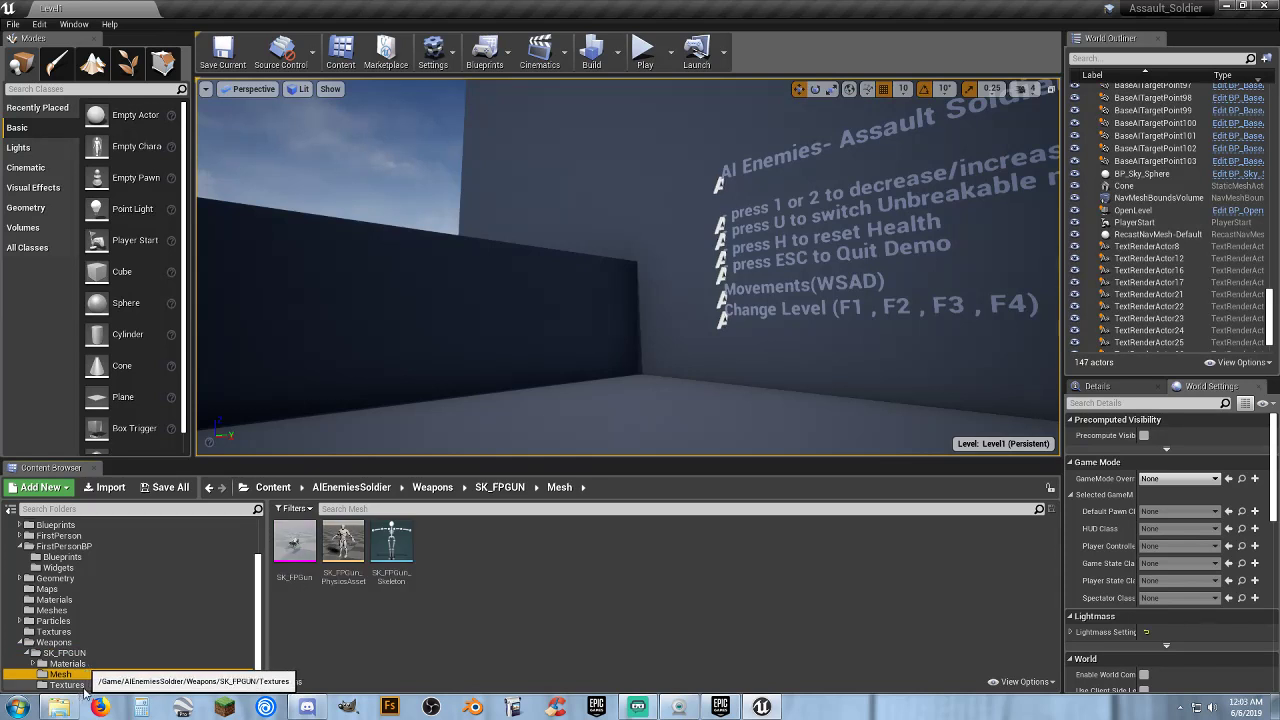
pyautogui.click(68, 685)
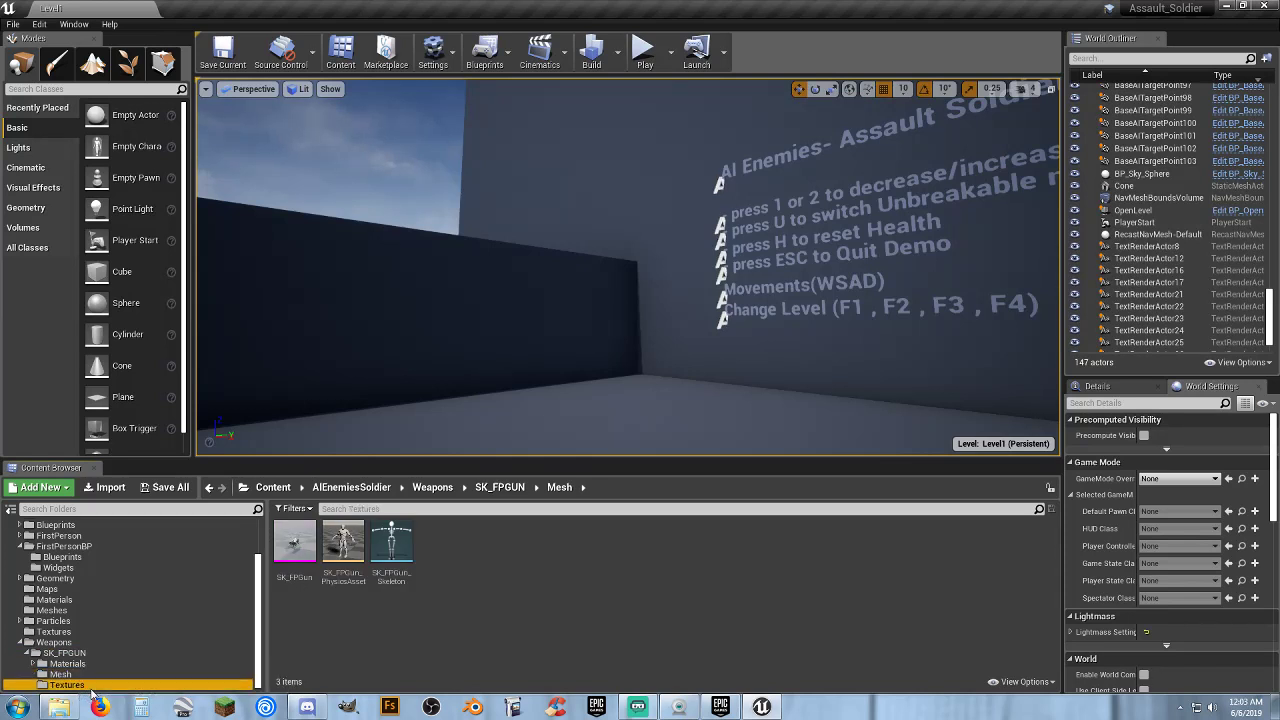
pyautogui.click(22, 648)
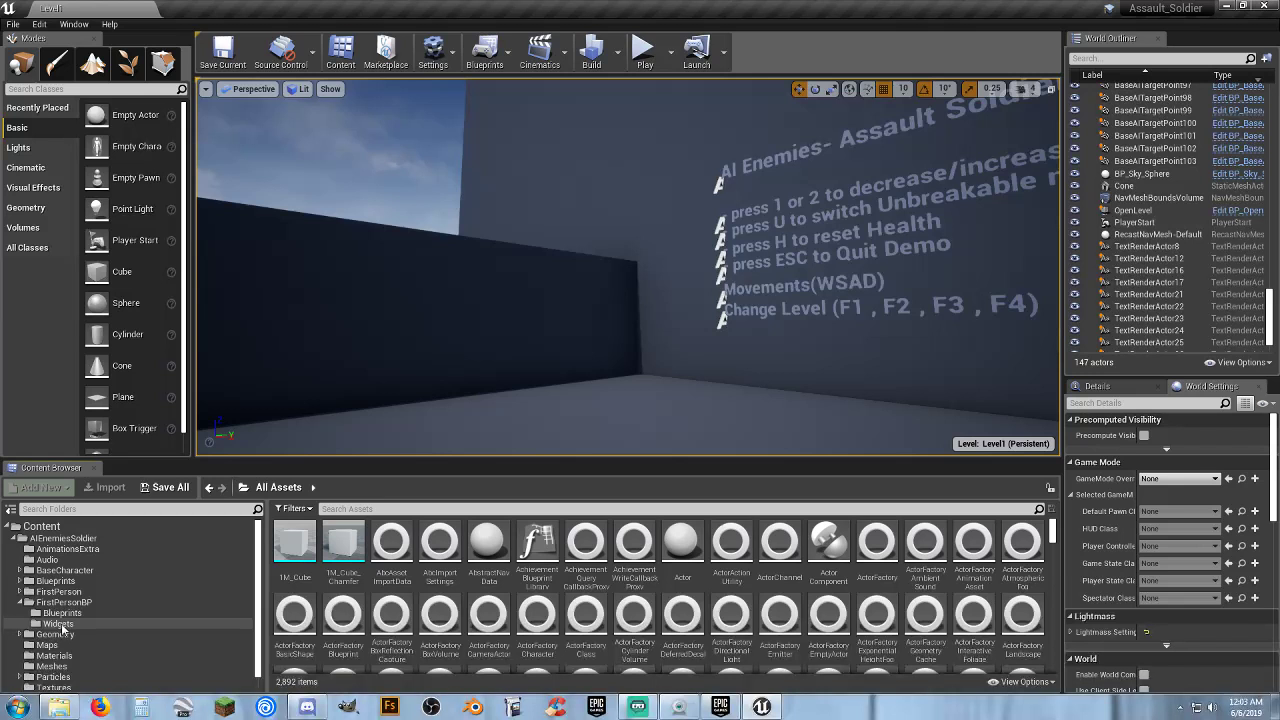
pyautogui.click(47, 559)
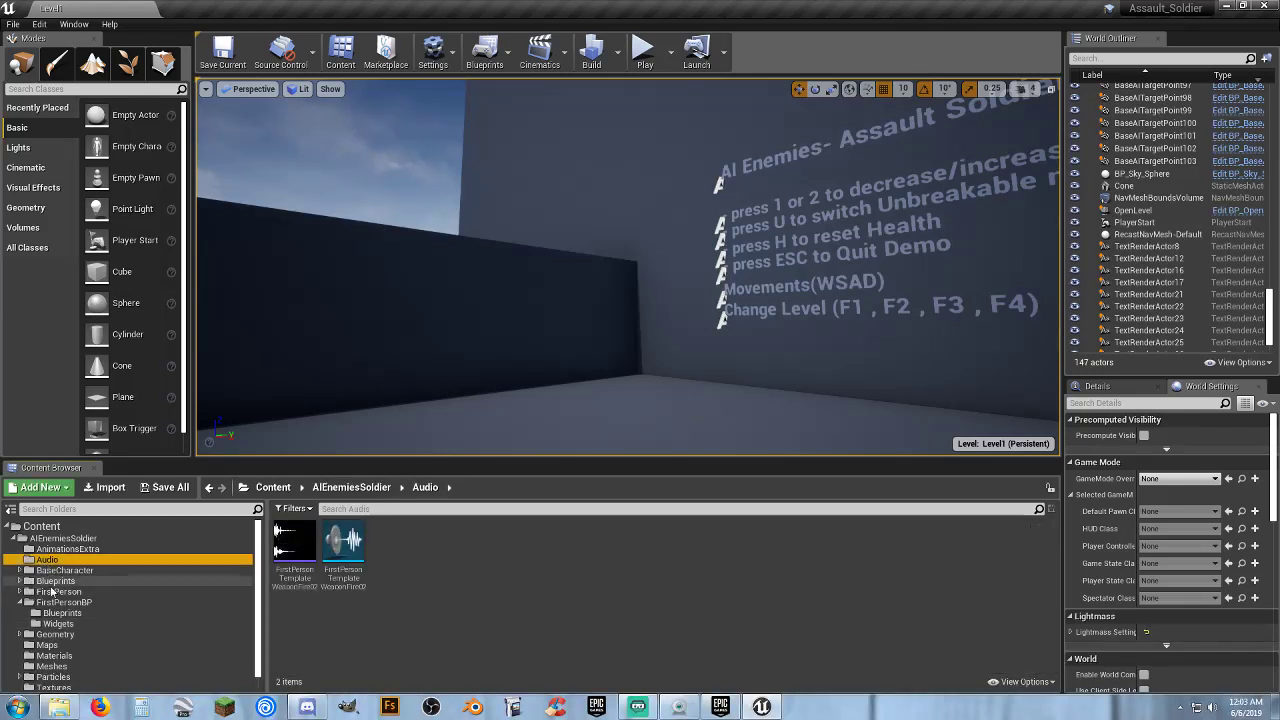
pyautogui.click(30, 603)
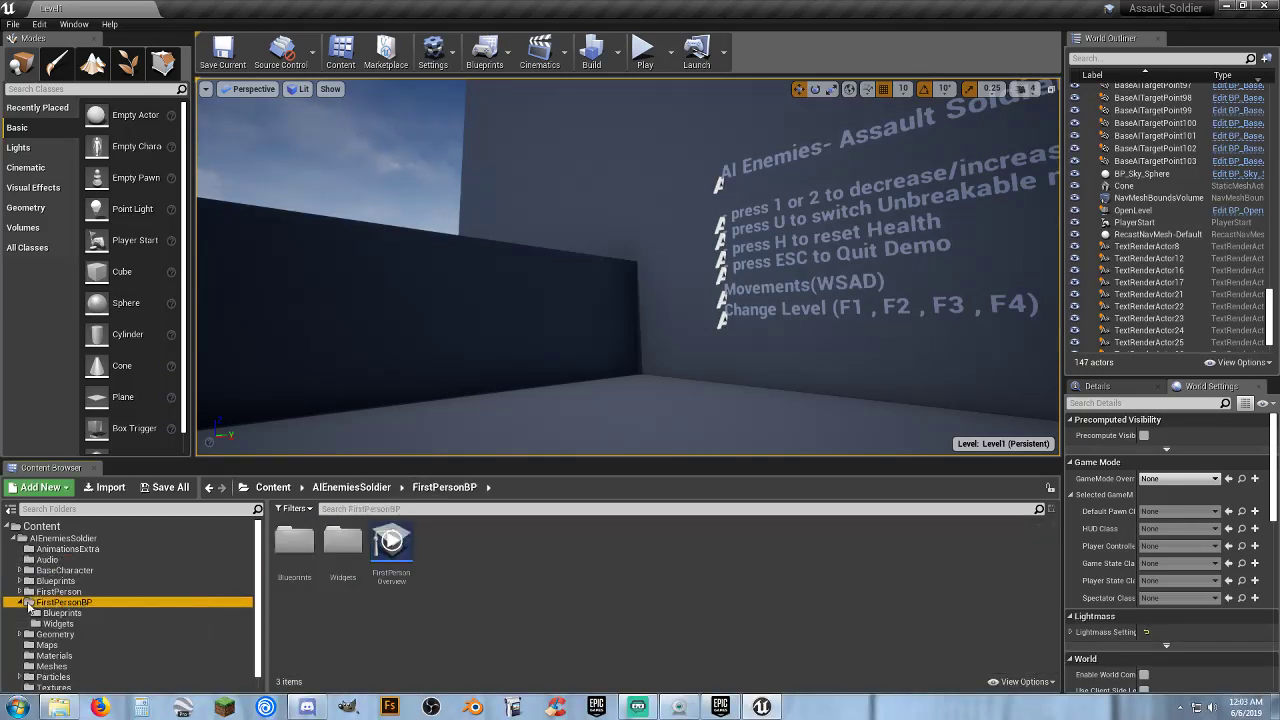
# - Select the Player Start and review its transform: location -4900, -6459.9, 302, scale 1.0
pyautogui.click(21, 603)
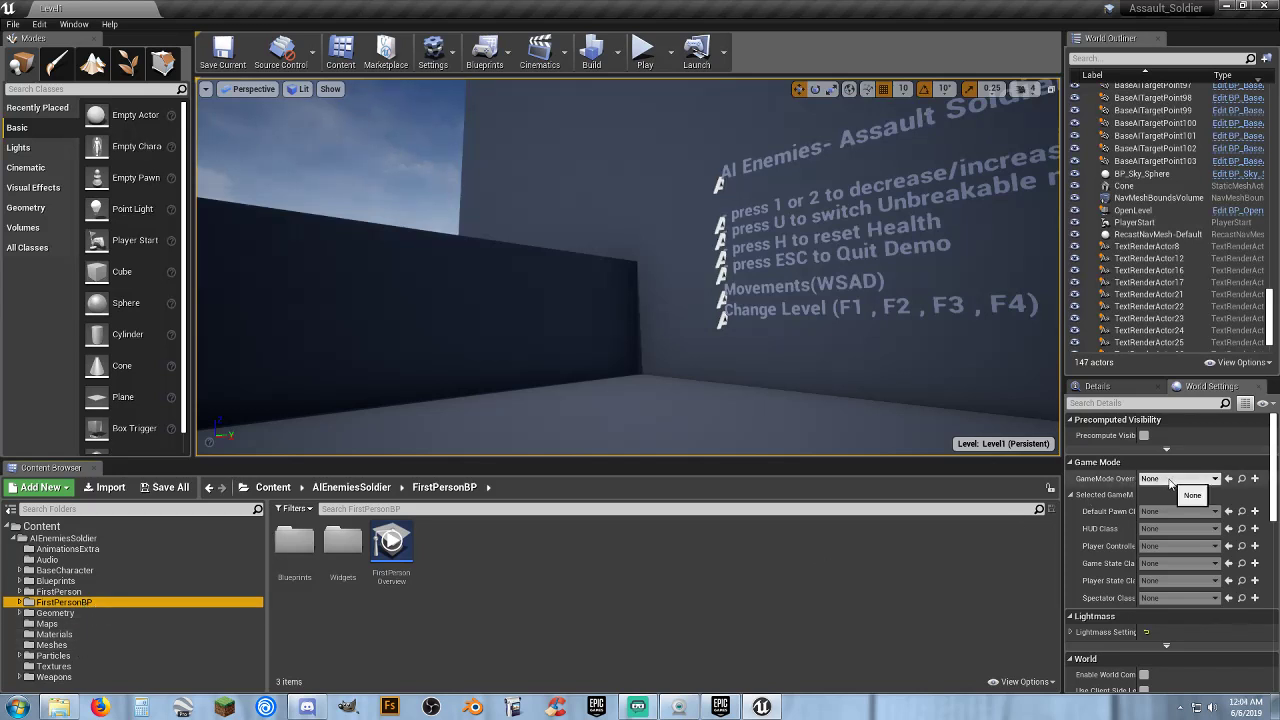
pyautogui.moveTo(739, 309); pyautogui.dragTo(739, 309, button='right')
pyautogui.moveTo(643, 277); pyautogui.dragTo(643, 277, button='right')
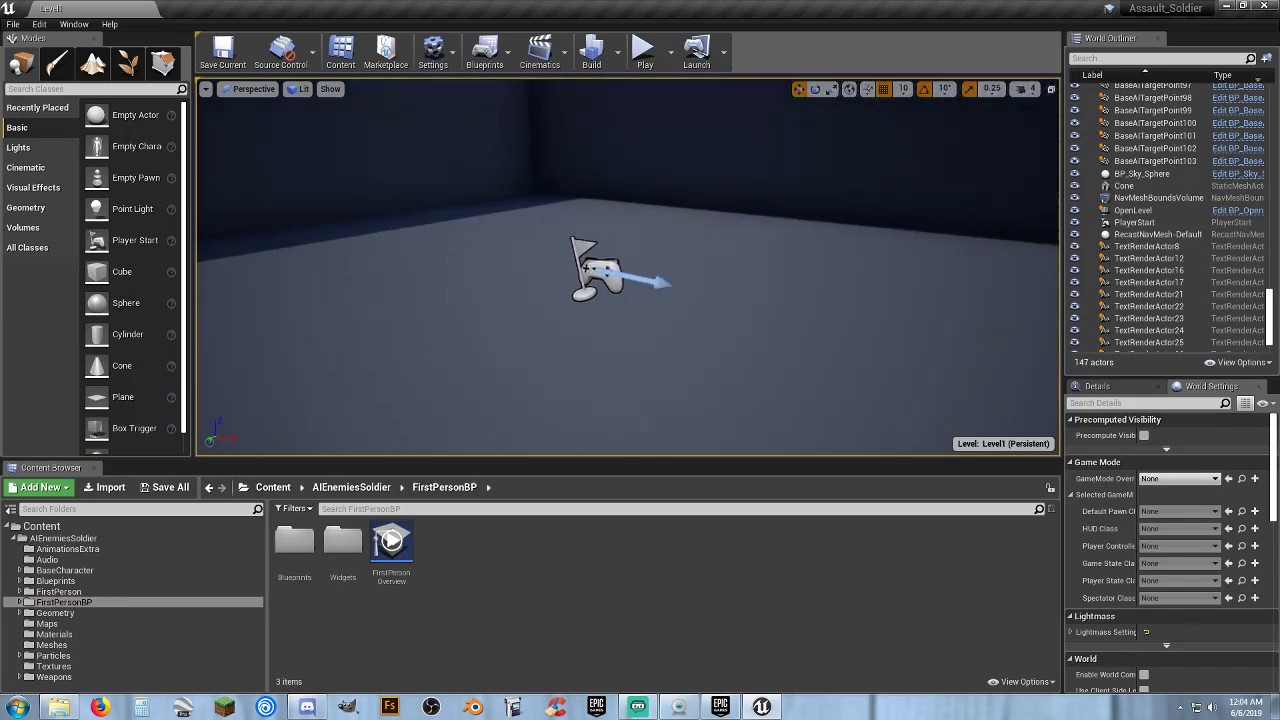
pyautogui.click(600, 270)
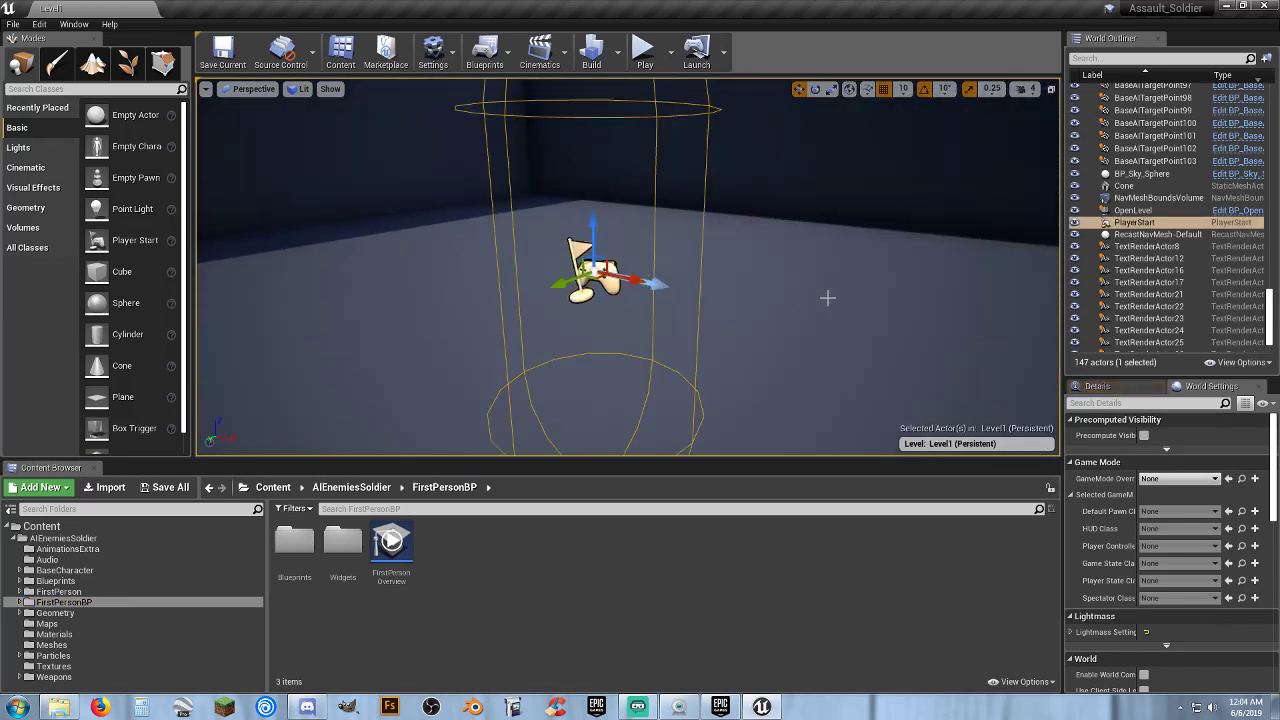
pyautogui.click(1113, 390)
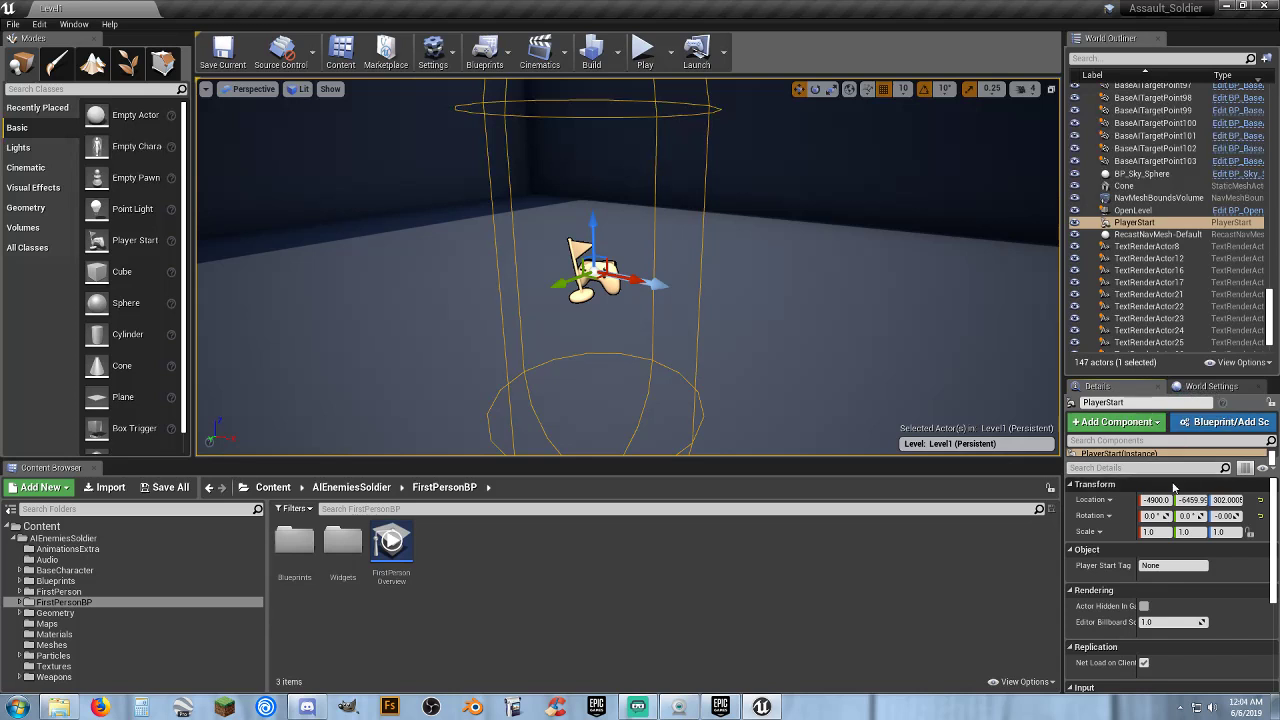
pyautogui.scroll(-3, 1107, 522)
pyautogui.scroll(2, 1107, 522)
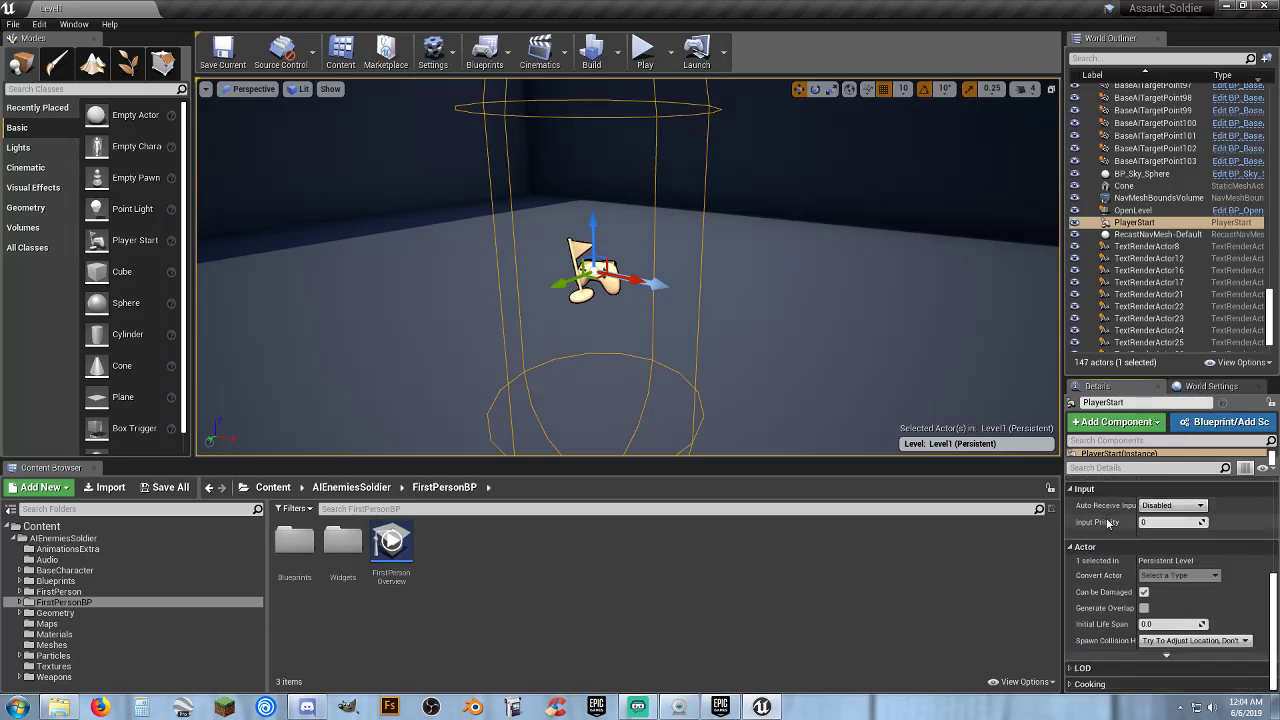
pyautogui.scroll(1, 1146, 541)
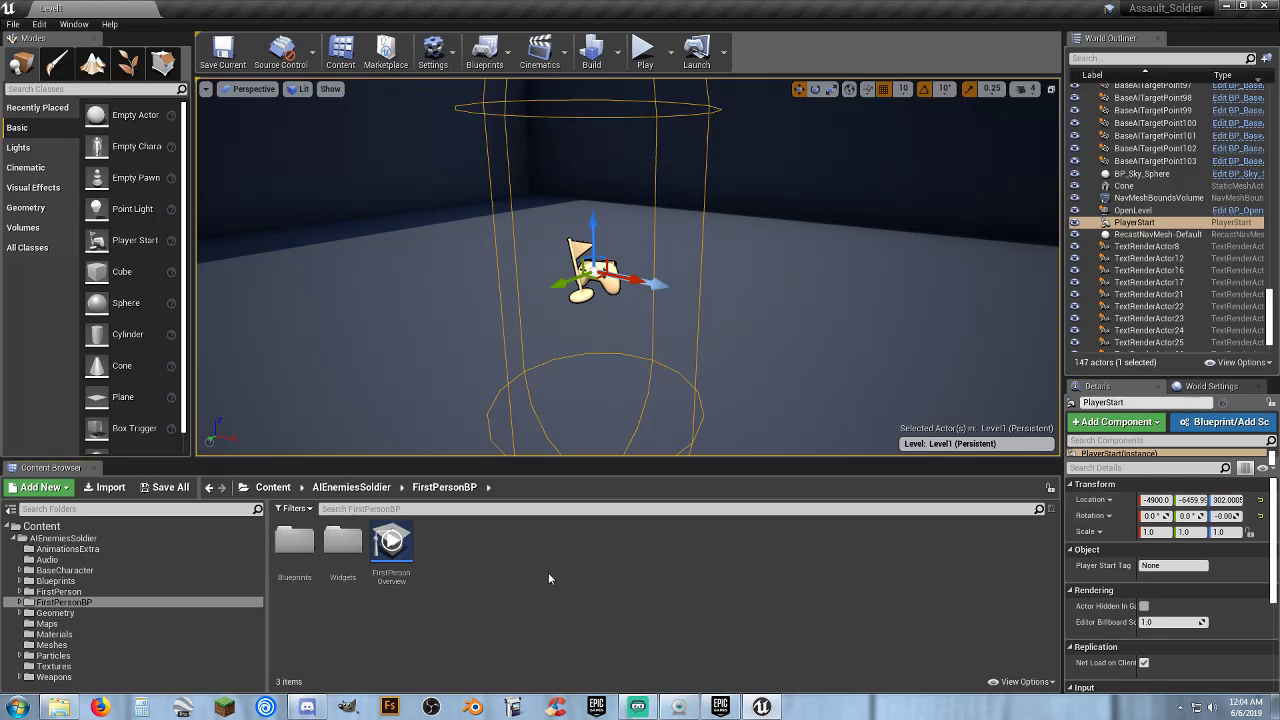
pyautogui.moveTo(764, 294)
pyautogui.mouseDown(button='right')
pyautogui.moveTo(700, 270)
pyautogui.moveTo(640, 280)
pyautogui.mouseUp(button='right')
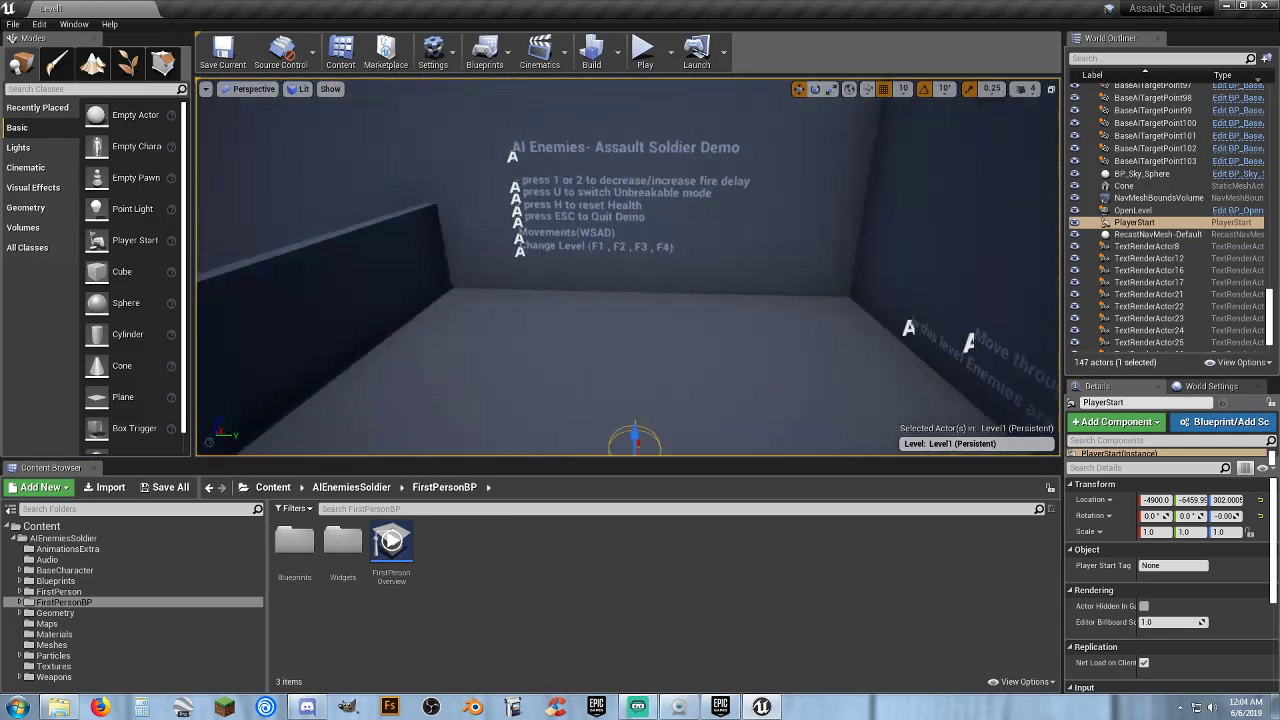
# - Create a new Maps folder under Content
pyautogui.click(49, 530)
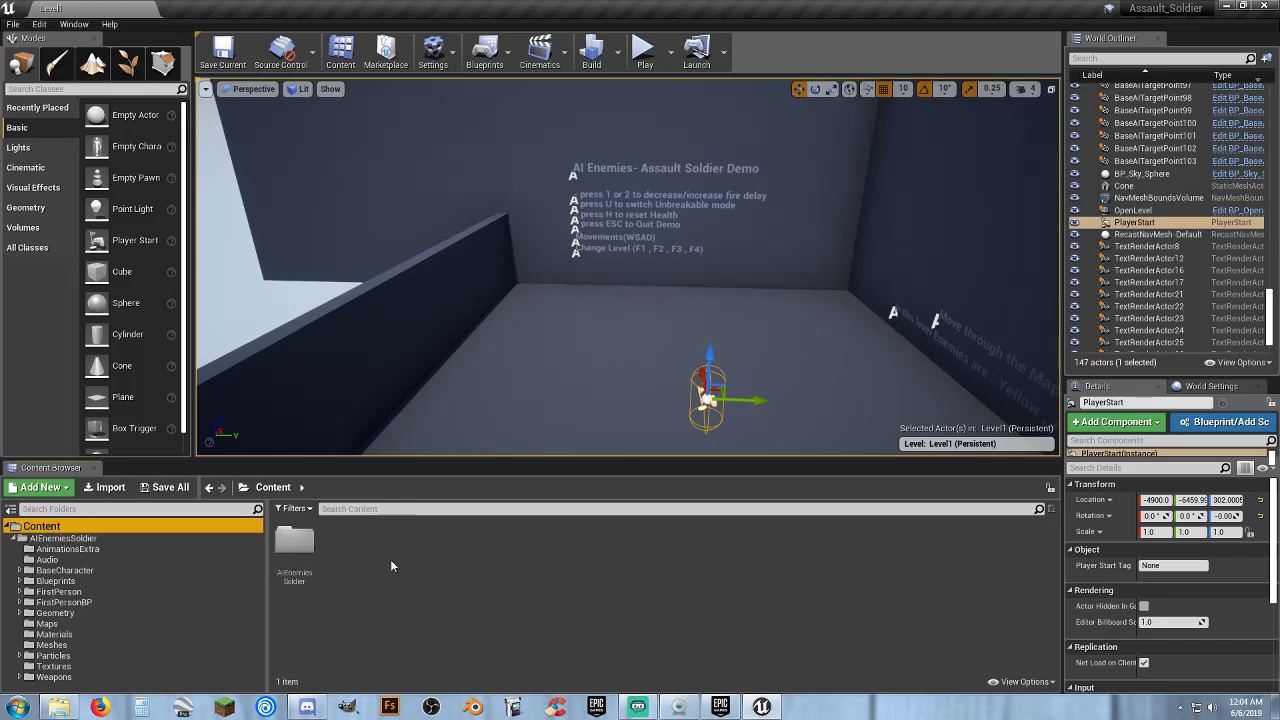
pyautogui.rightClick(414, 550)
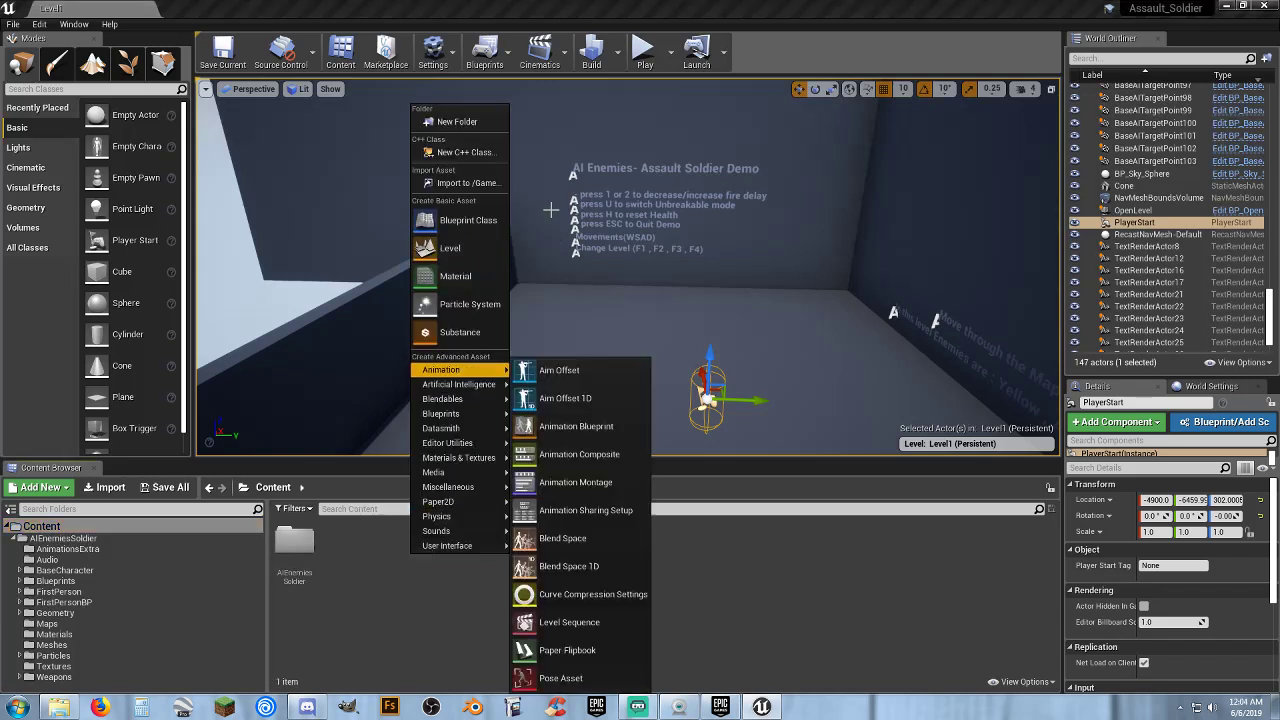
pyautogui.click(482, 123)
pyautogui.write('Maps')
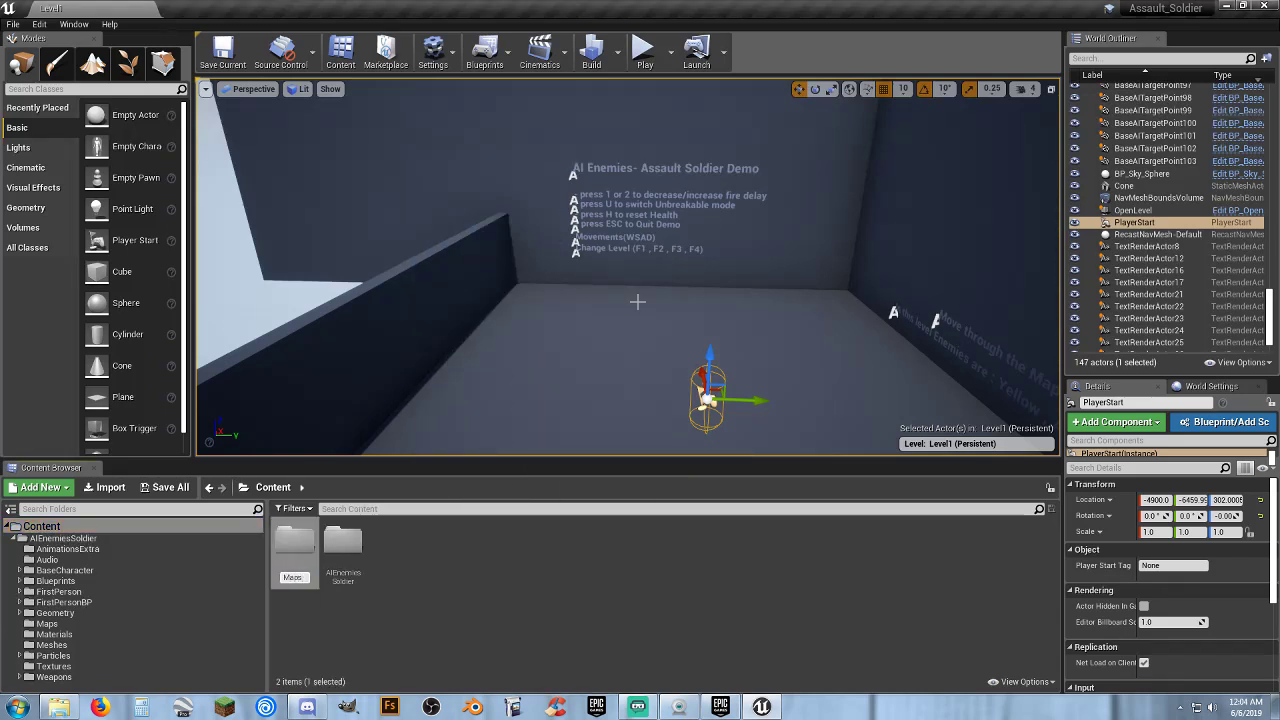
pyautogui.press('Return')
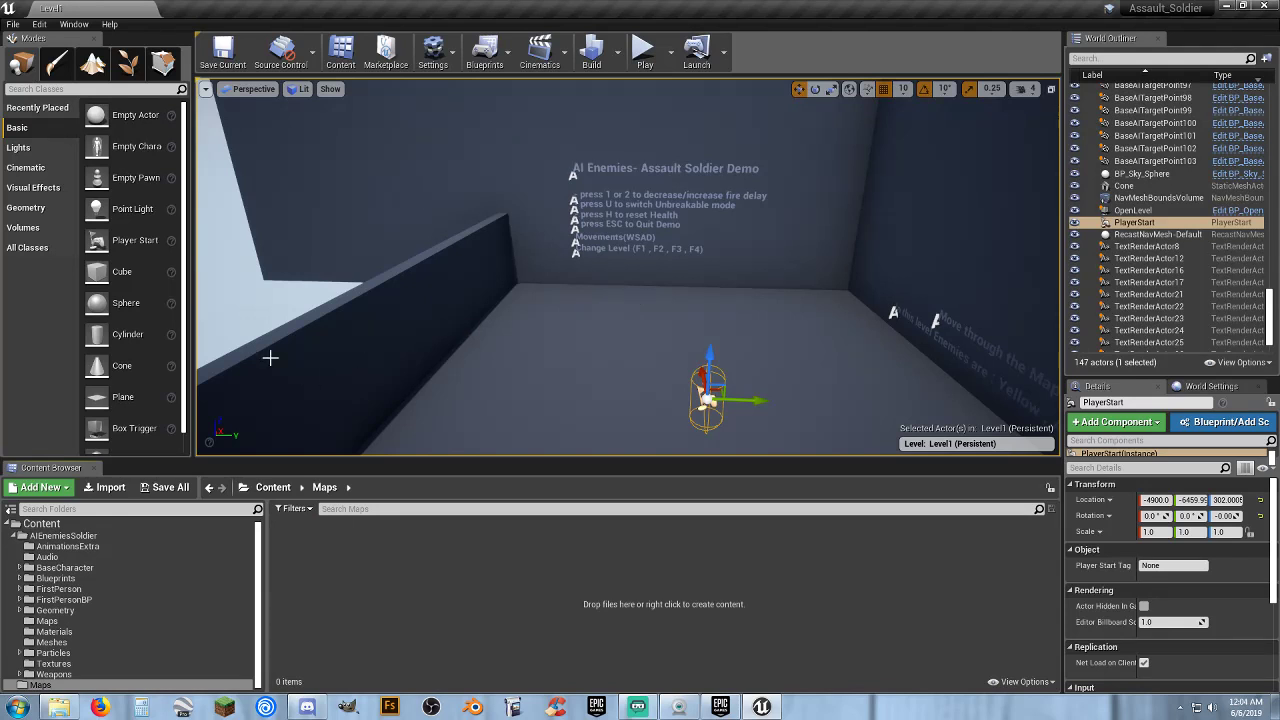
# - Create a new level from the VR-Basic template
pyautogui.click(13, 24)
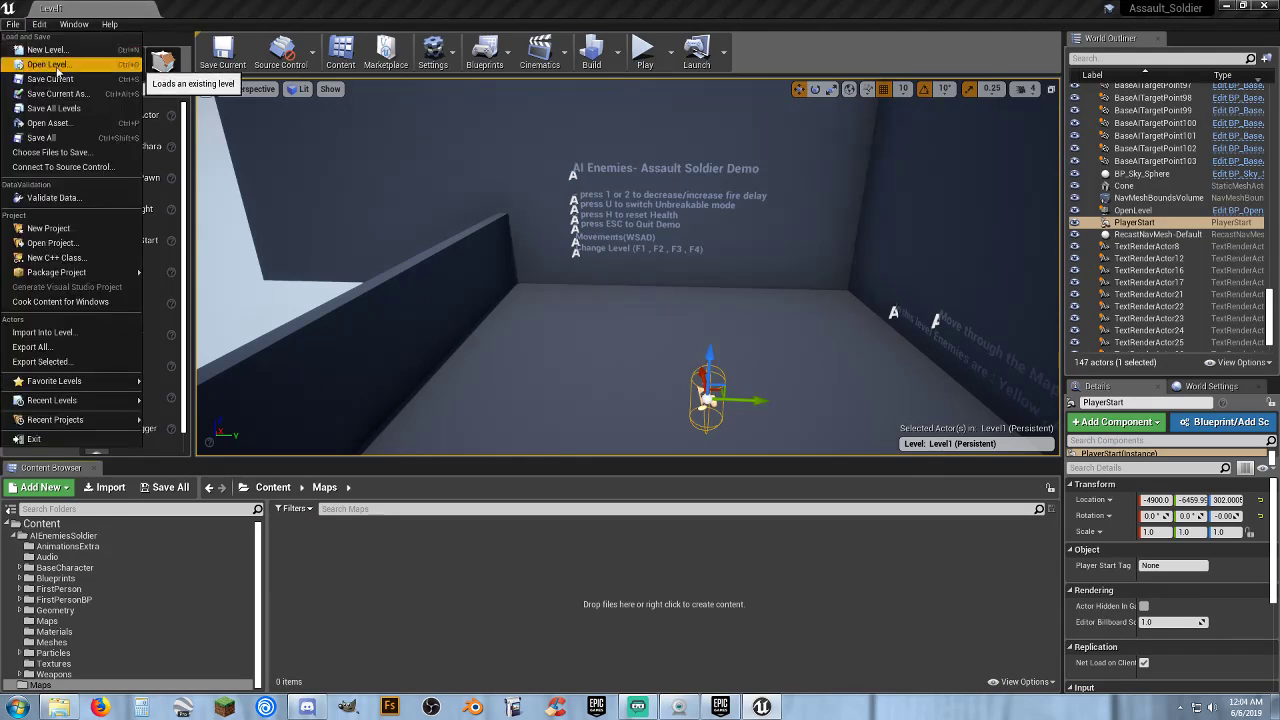
pyautogui.click(47, 49)
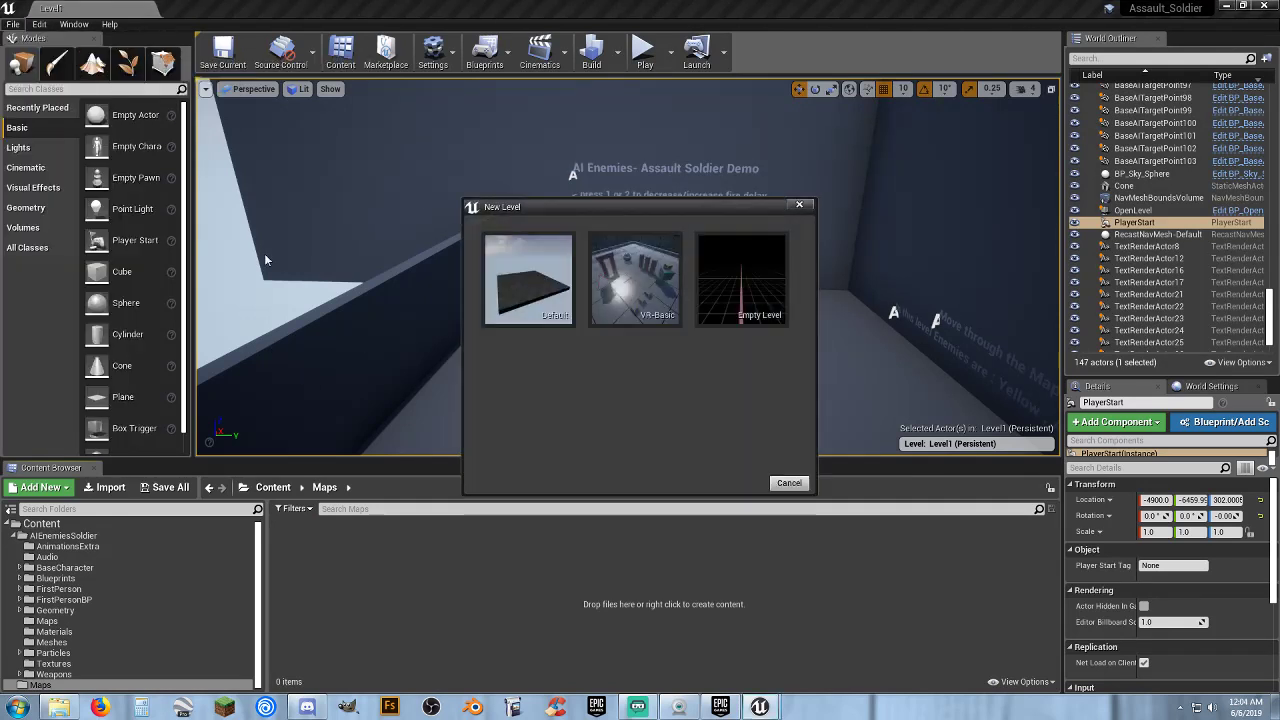
pyautogui.click(632, 322)
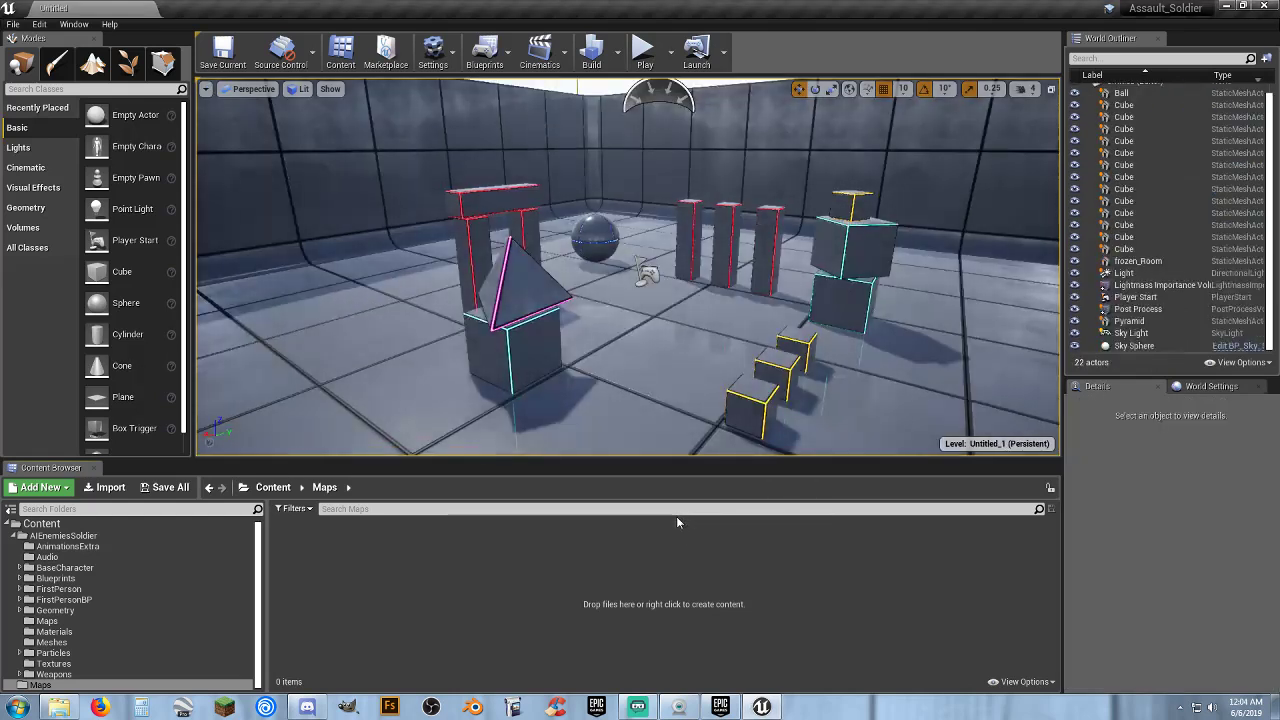
# - Delete the Ball, all Cubes and the Pyramid from the new level
pyautogui.click(1122, 93)
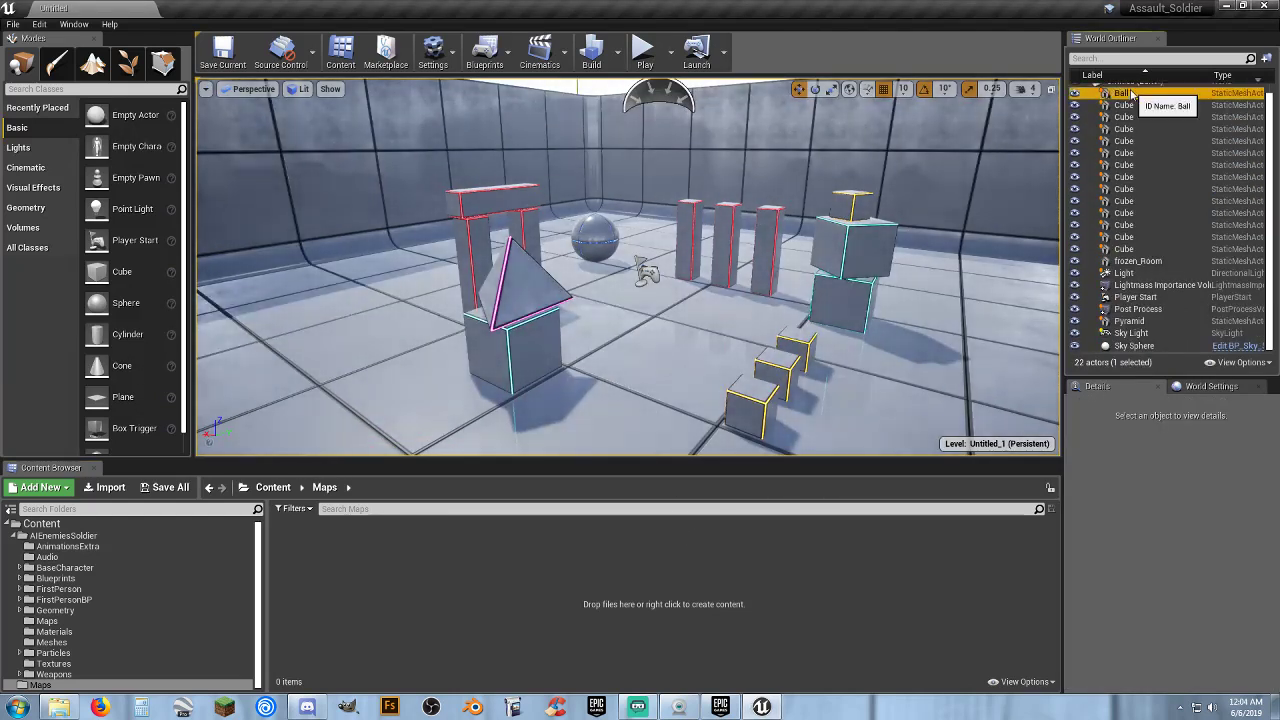
pyautogui.keyDown('shift'); pyautogui.click(1141, 249); pyautogui.keyUp('shift')
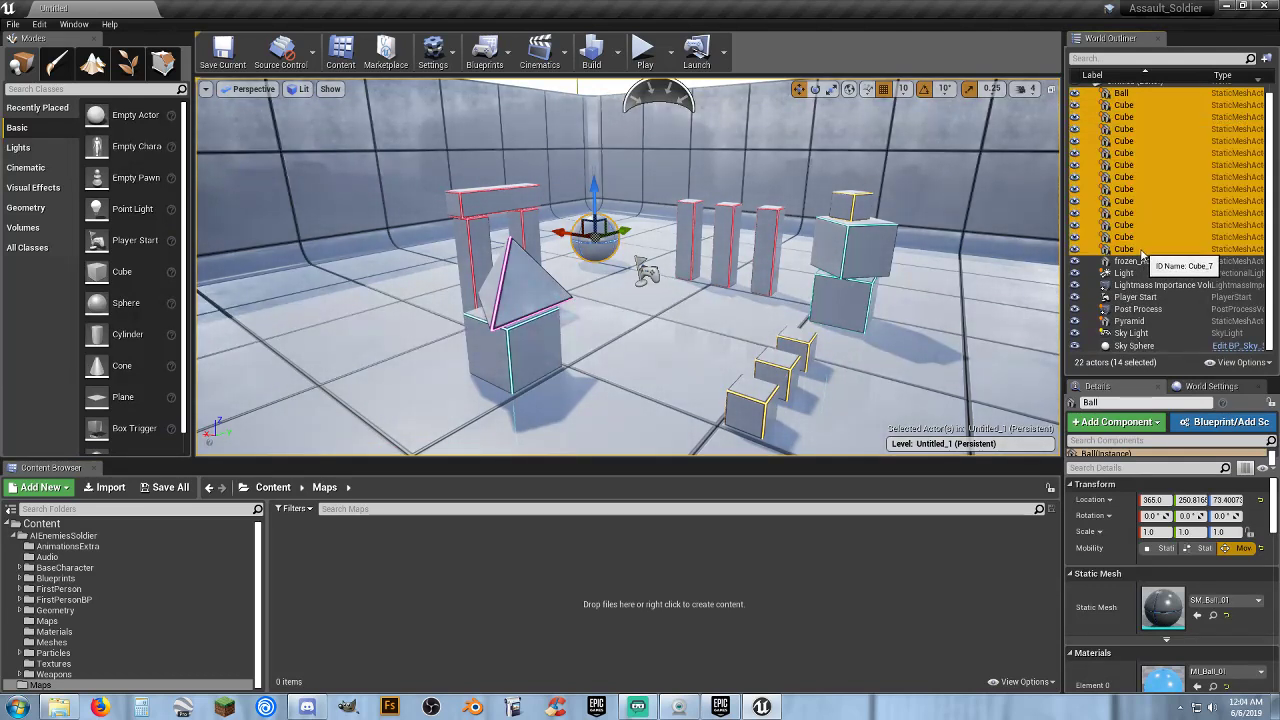
pyautogui.keyDown('ctrl'); pyautogui.click(1140, 320); pyautogui.keyUp('ctrl')
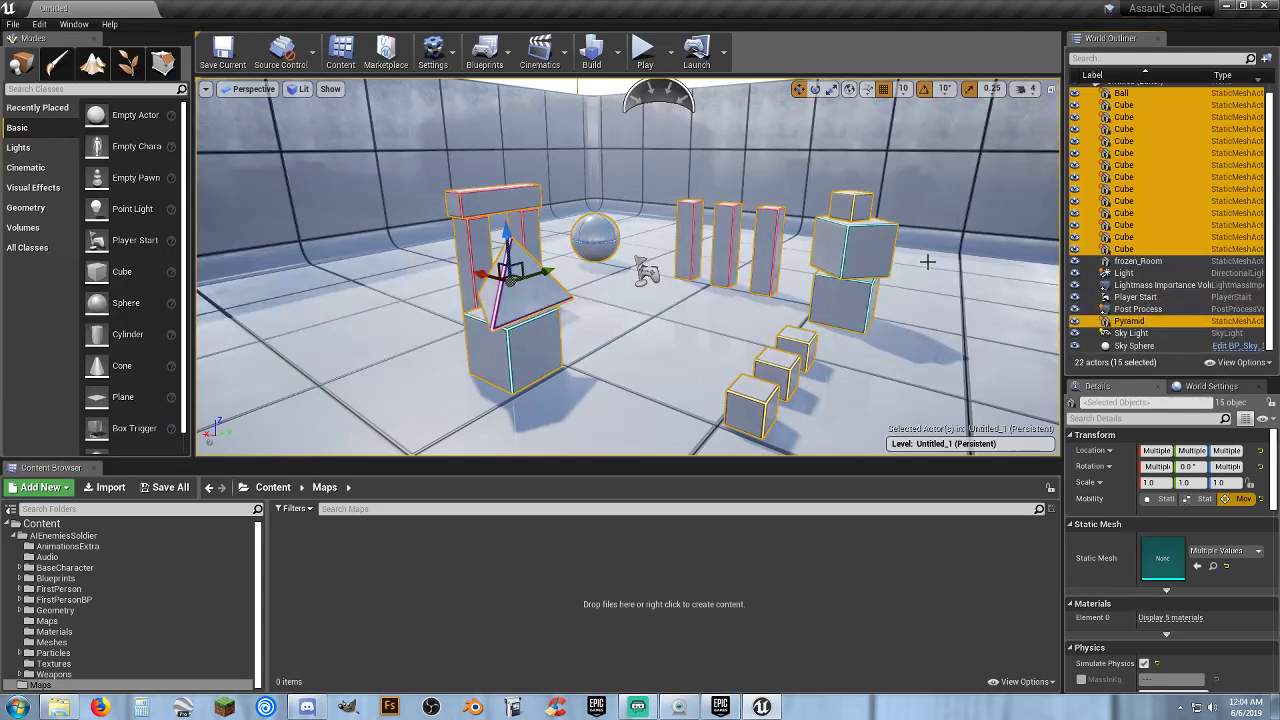
pyautogui.press('Delete')
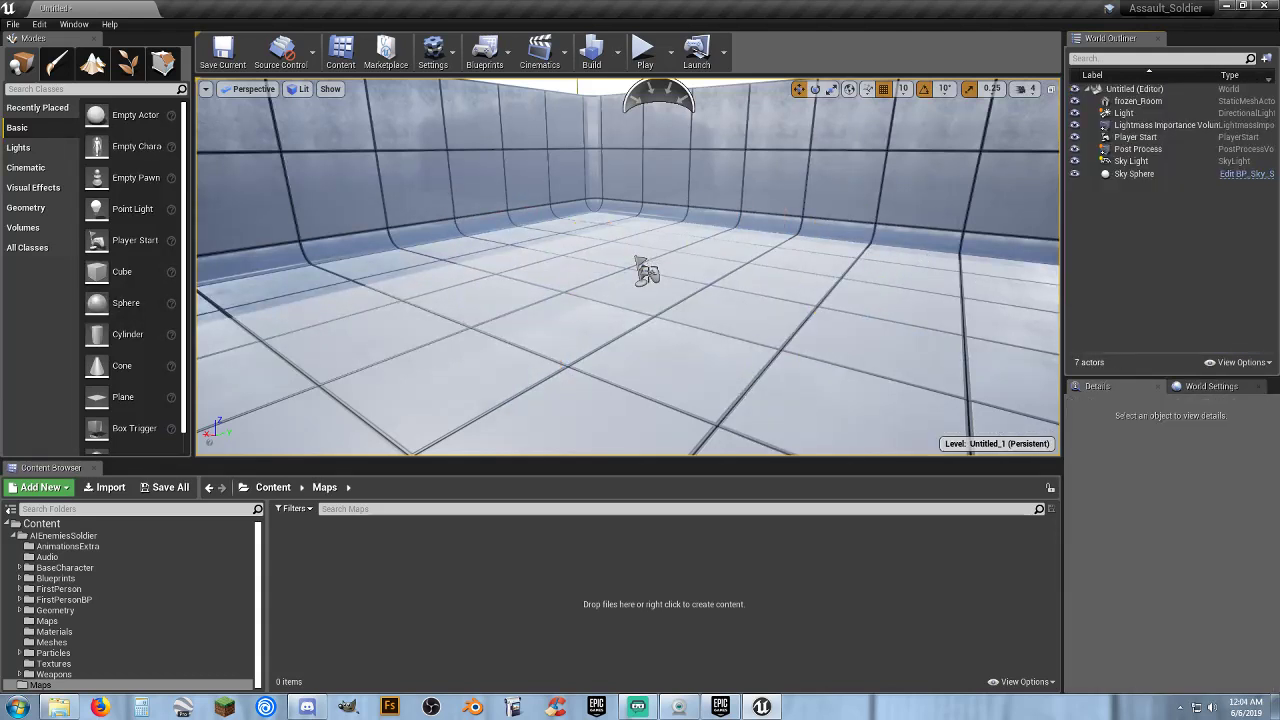
# - Move the Player Start about 900 units along Y and X toward the room corner
pyautogui.click(645, 268)
pyautogui.moveTo(700, 268); pyautogui.dragTo(700, 269, button='right')
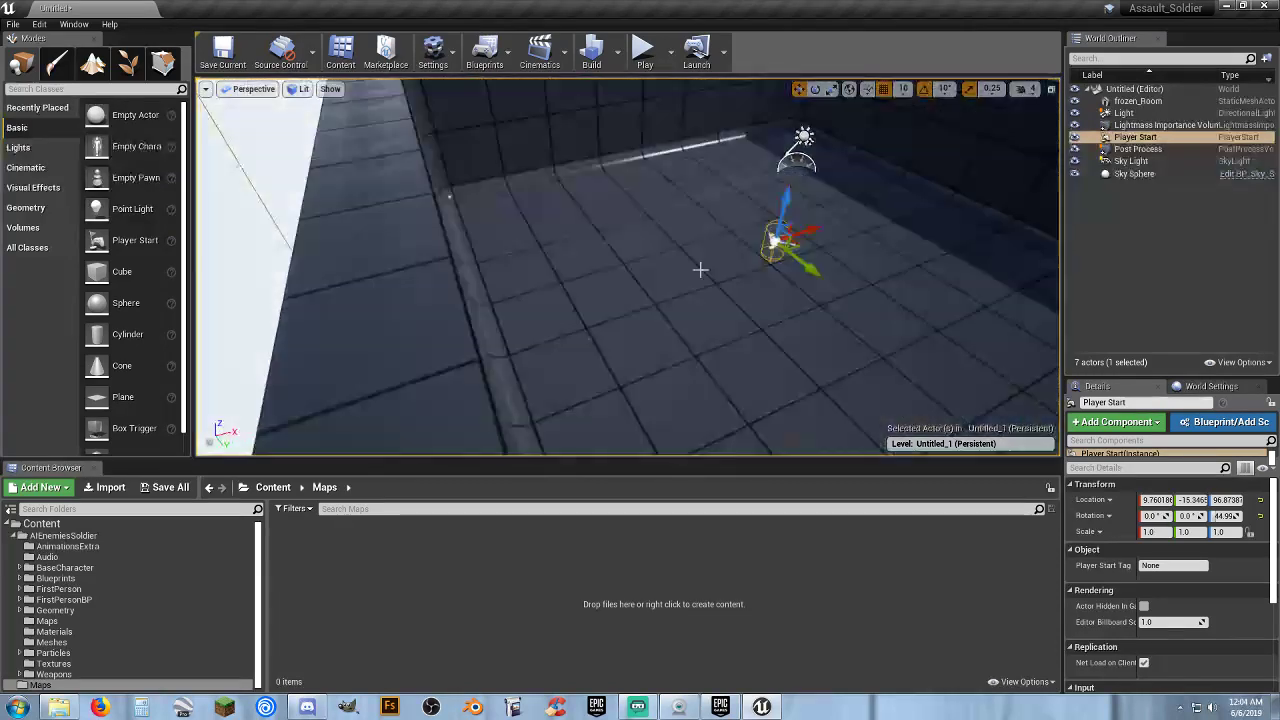
pyautogui.moveTo(771, 242); pyautogui.dragTo(664, 170)
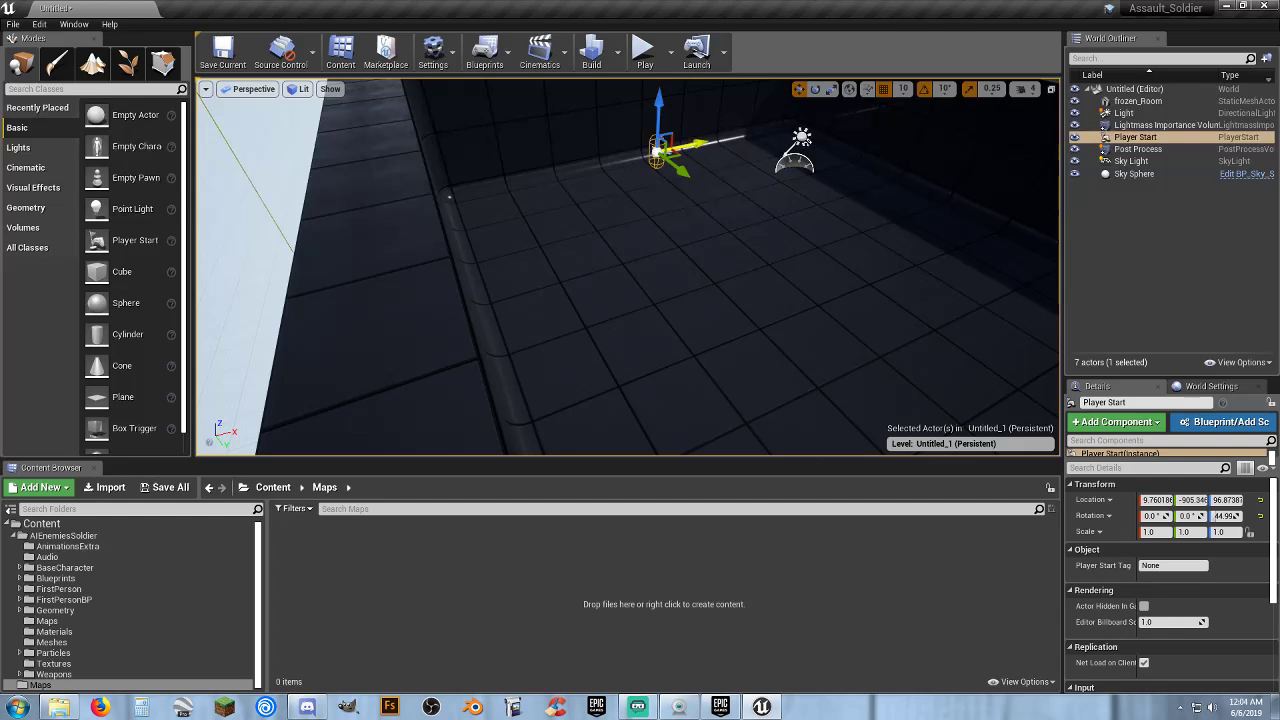
pyautogui.moveTo(704, 146); pyautogui.dragTo(525, 189)
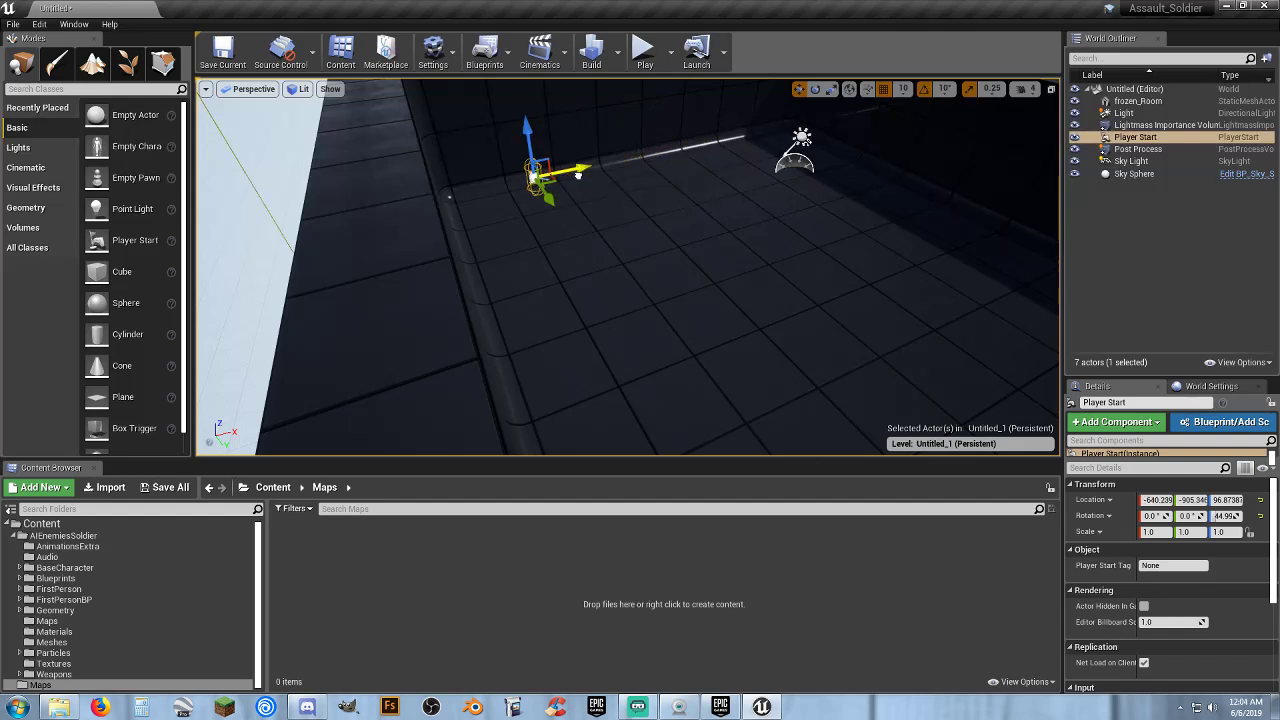
# - Play-test the level briefly, then stop with Esc
pyautogui.click(645, 52)
pyautogui.click(633, 285)
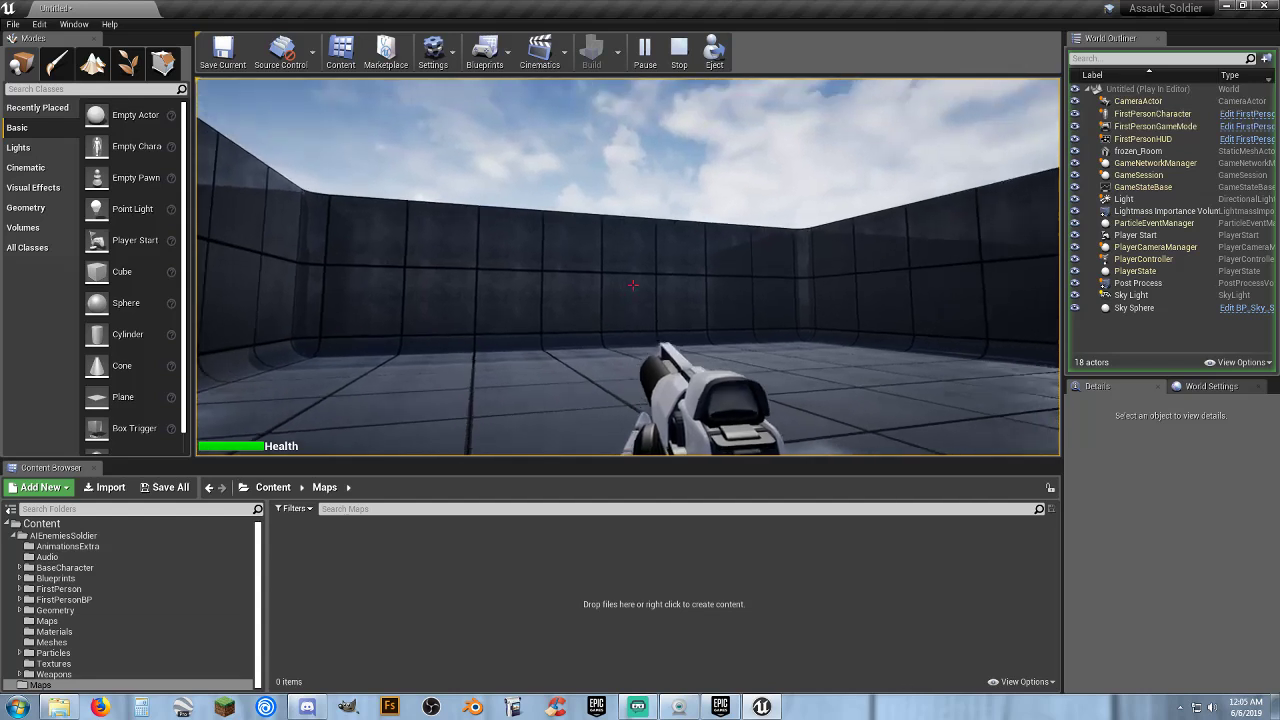
pyautogui.press('Escape')
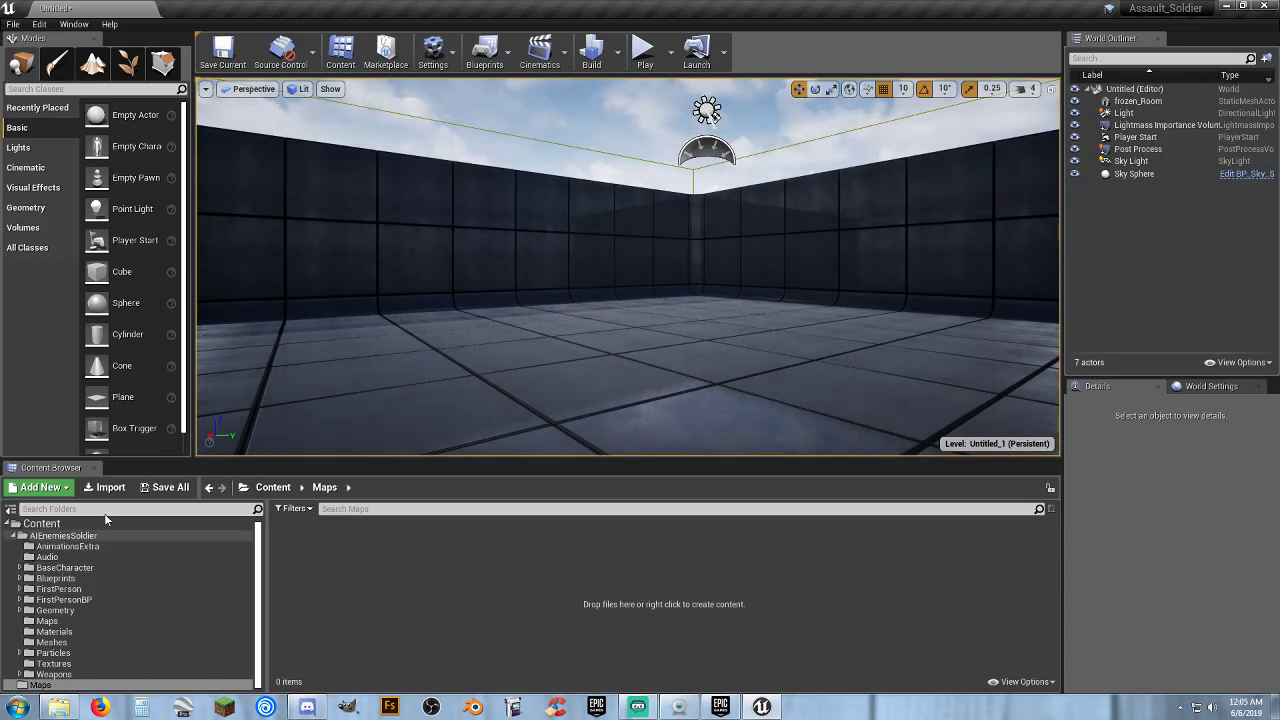
# - Place a Nav Mesh Bounds Volume in the room and set its location to 0, 0, 0
pyautogui.click(44, 227)
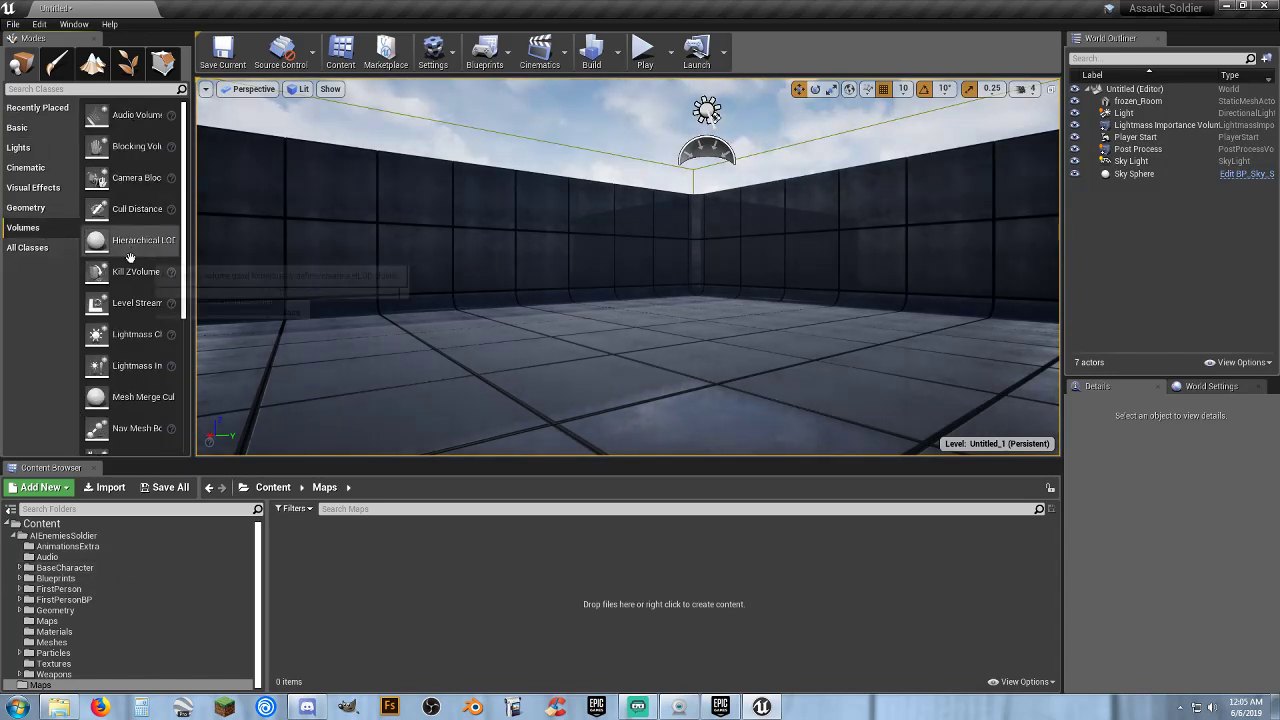
pyautogui.moveTo(140, 425); pyautogui.dragTo(640, 345)
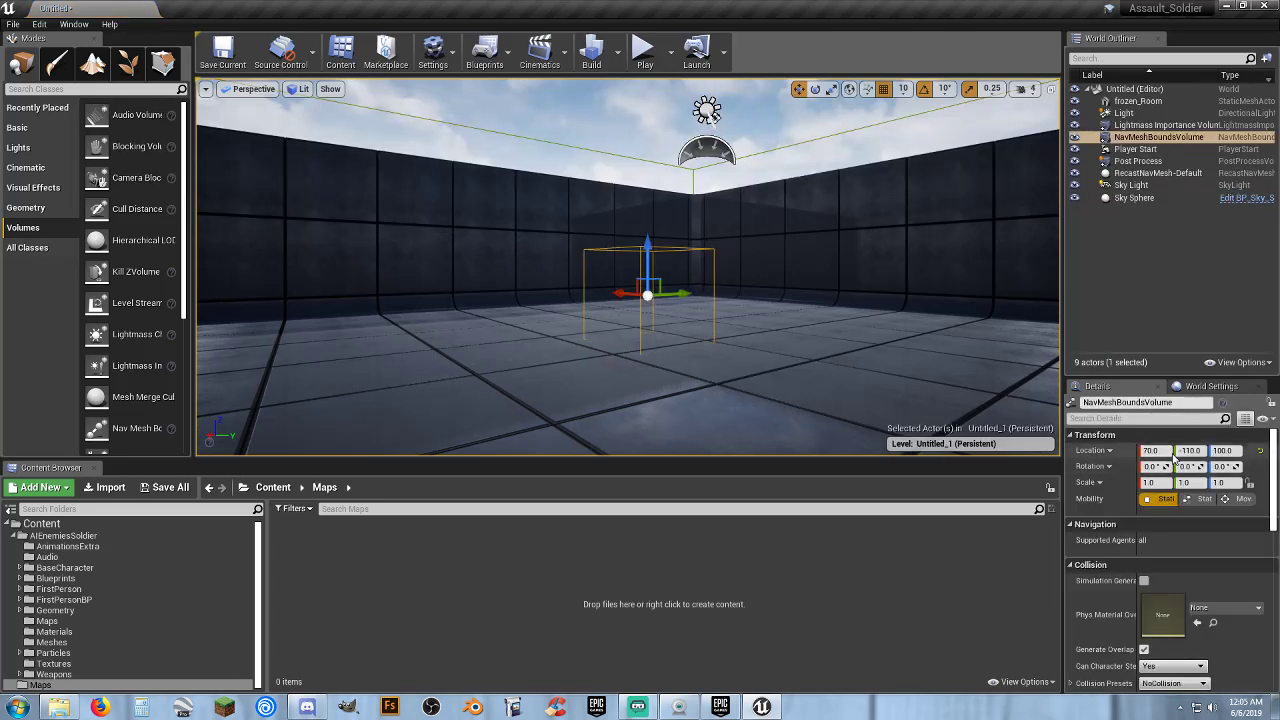
pyautogui.press('Tab')
pyautogui.write('0')
pyautogui.press('Tab')
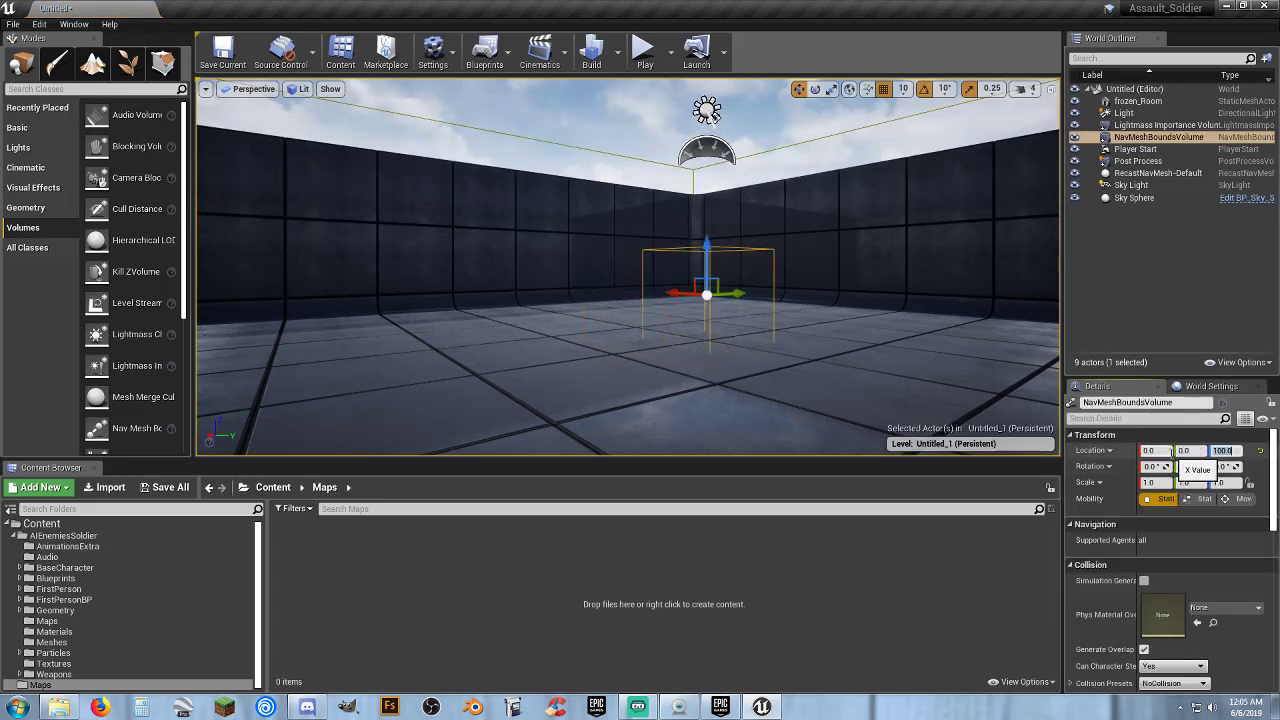
pyautogui.write('0')
pyautogui.press('Return')
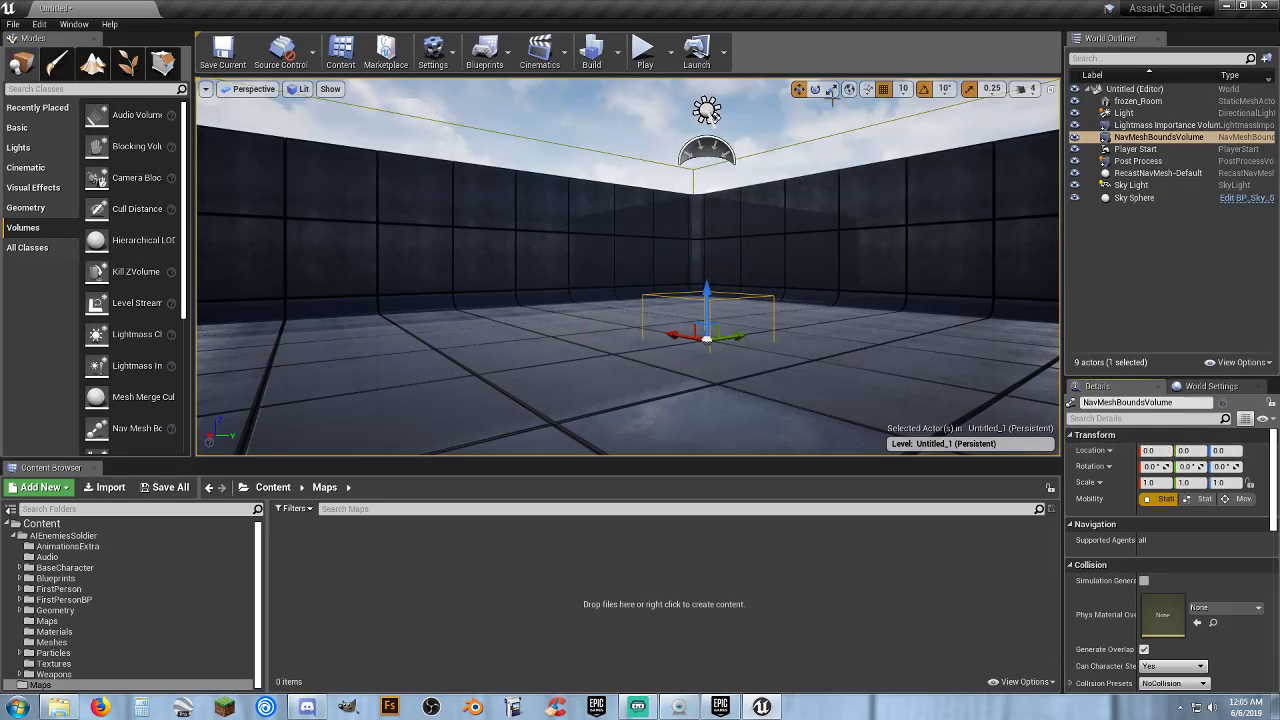
# - Stretch the volume to 10 × 10 across the floor and show the walkable area with P
pyautogui.moveTo(817, 246); pyautogui.dragTo(817, 330, button='right')
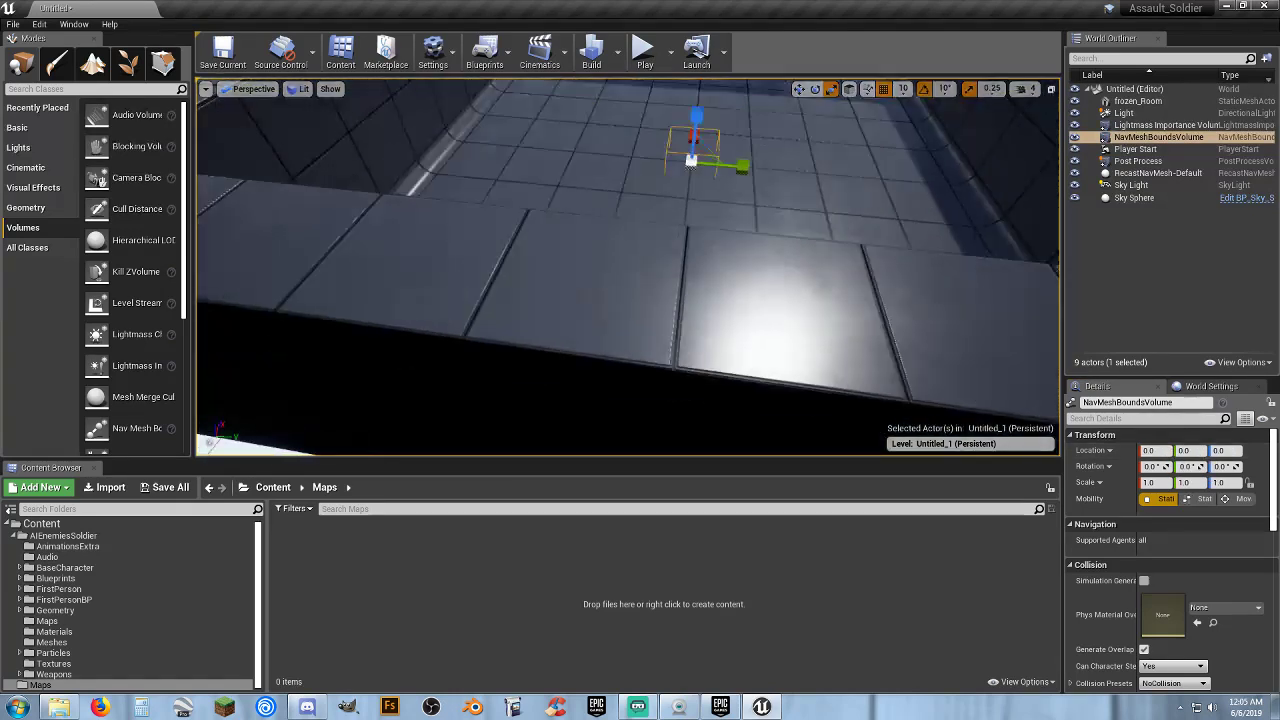
pyautogui.moveTo(817, 246); pyautogui.dragTo(814, 251, button='right')
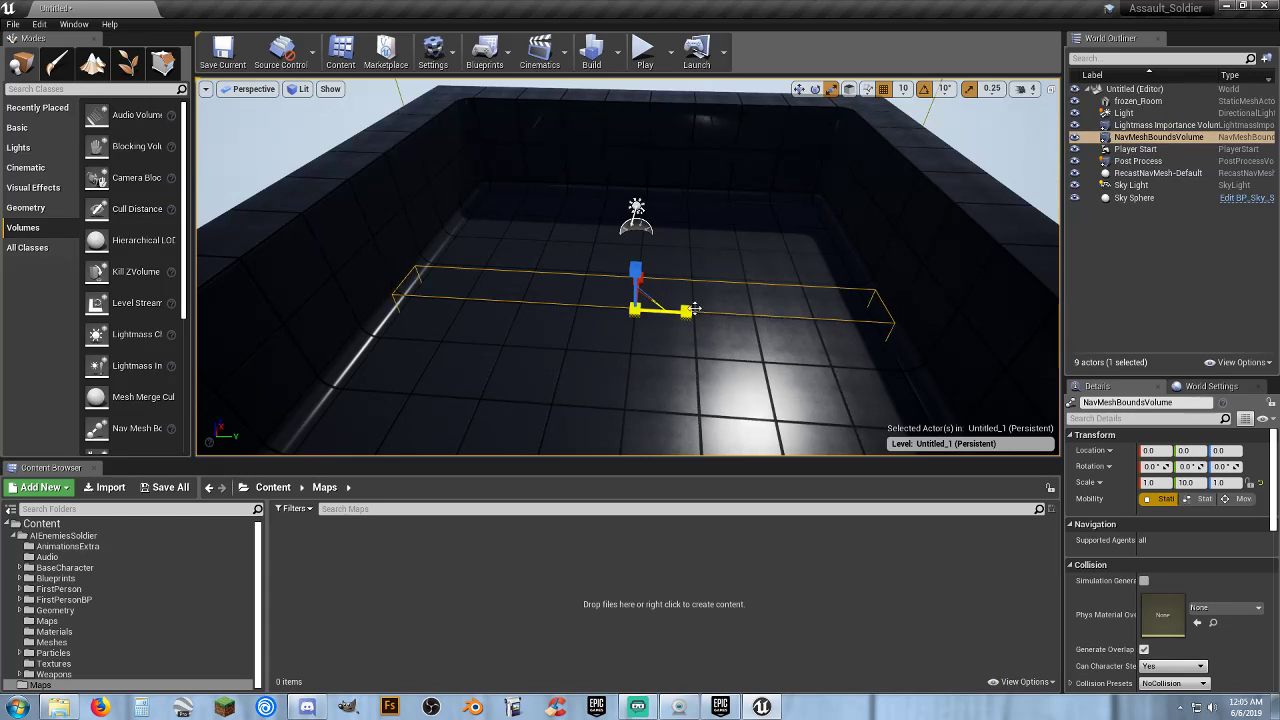
pyautogui.moveTo(717, 317); pyautogui.dragTo(600, 295, button='right')
pyautogui.moveTo(758, 293); pyautogui.dragTo(900, 220)
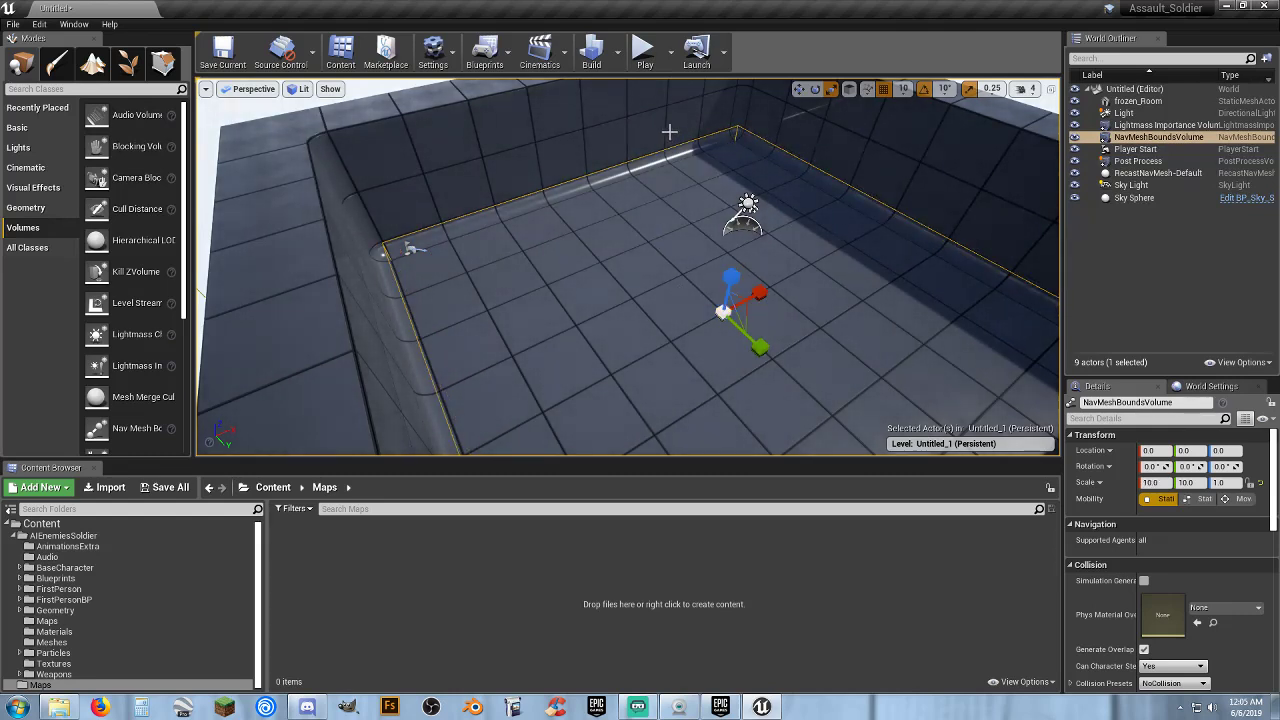
pyautogui.press('p')
pyautogui.press('p')
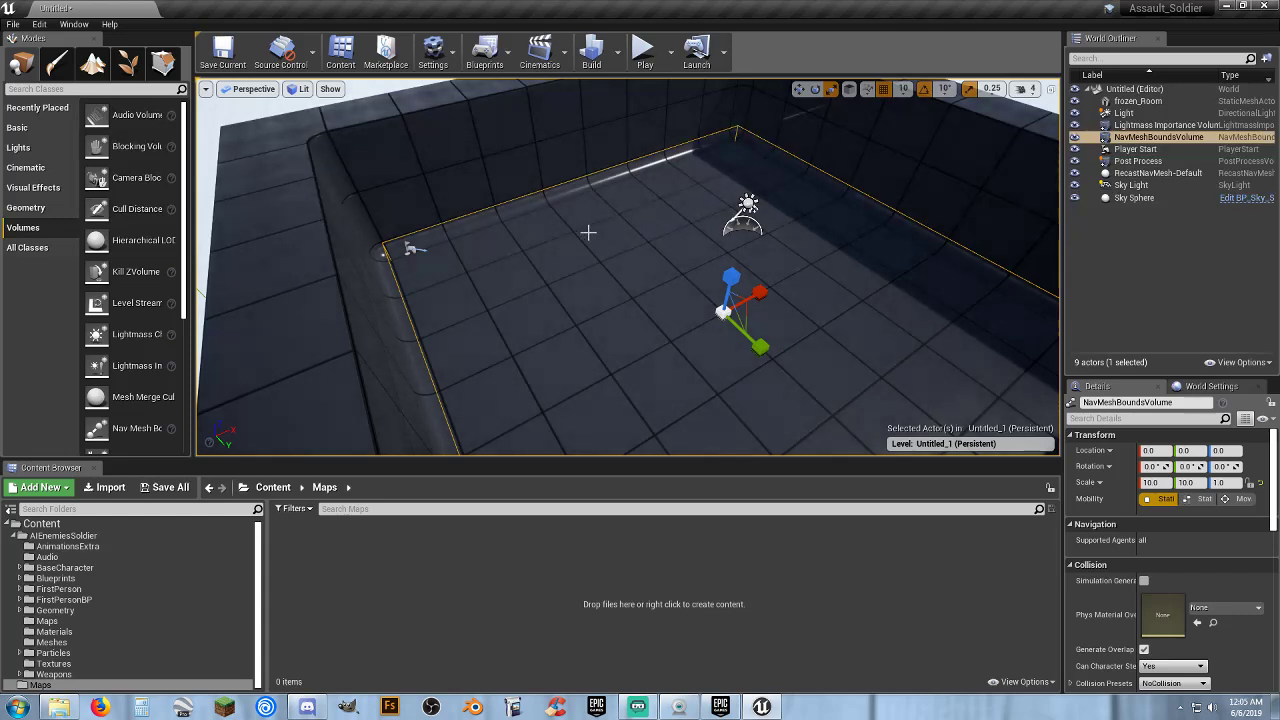
pyautogui.moveTo(588, 232); pyautogui.dragTo(600, 300, button='right')
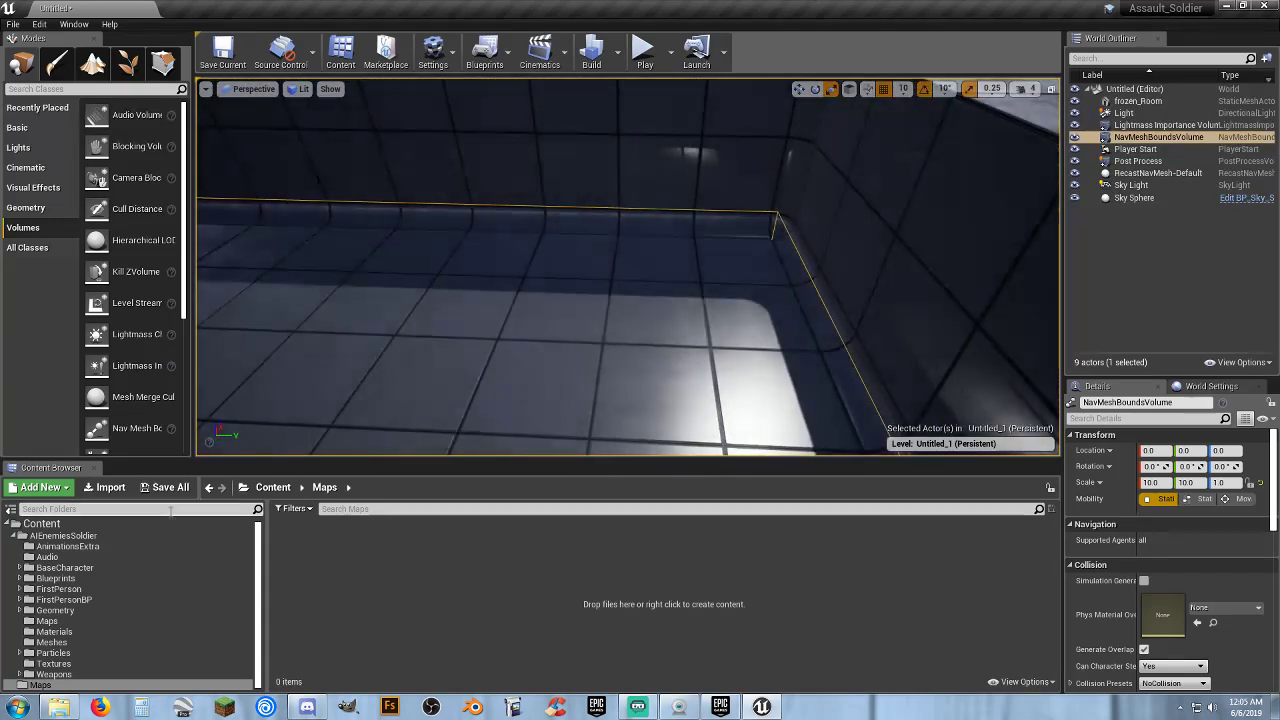
# - Put a BP_BaseAISpawner in a room corner using BP_Soldier1, and drop in a target point
pyautogui.click(55, 578)
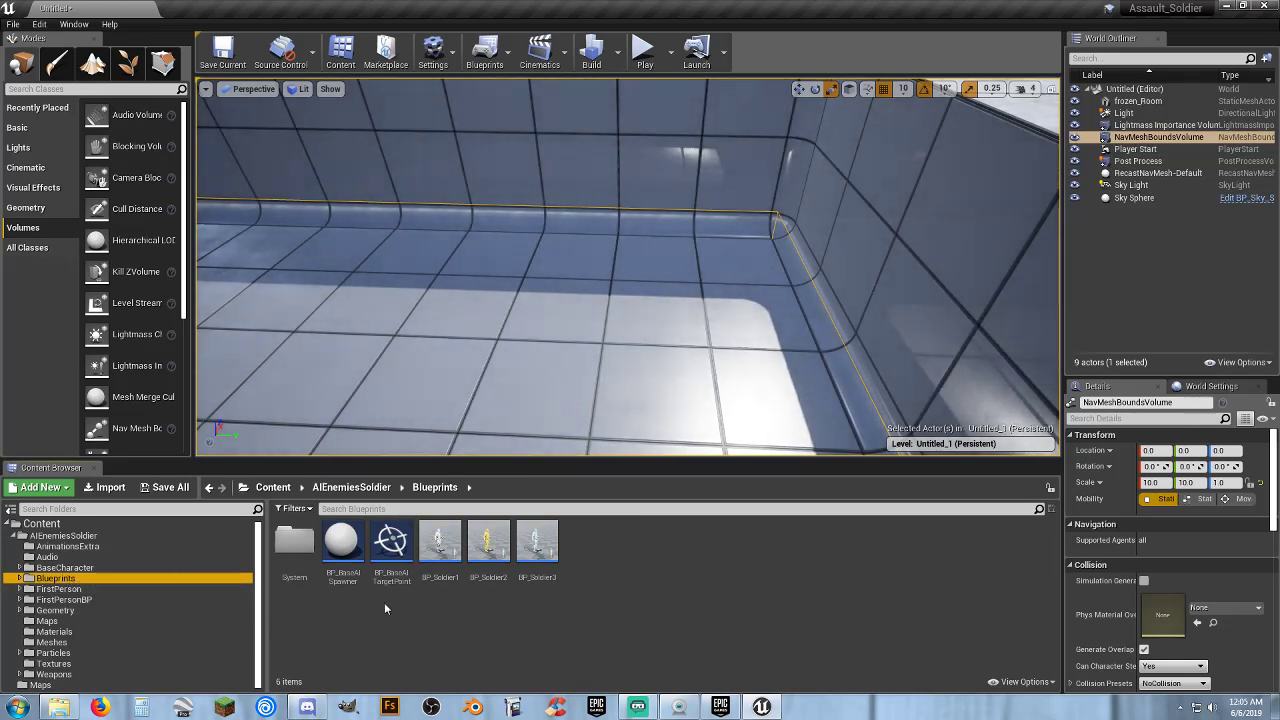
pyautogui.moveTo(342, 545); pyautogui.dragTo(737, 259)
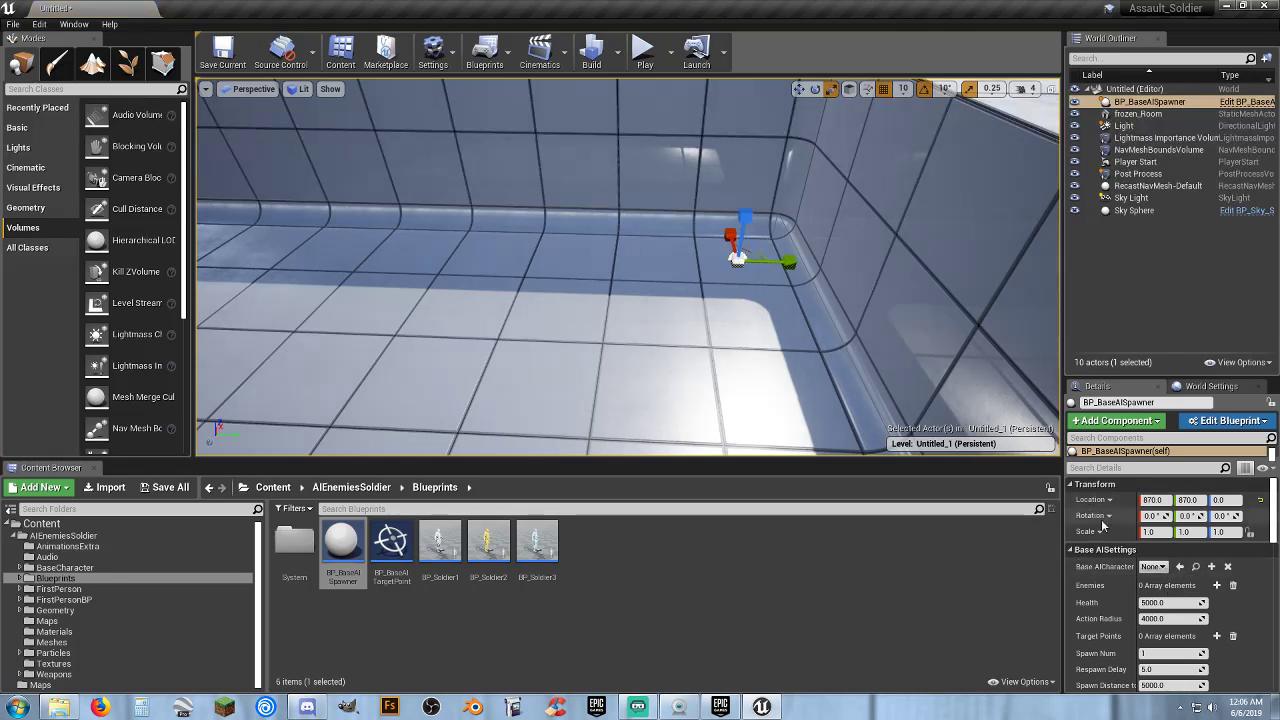
pyautogui.click(1155, 567)
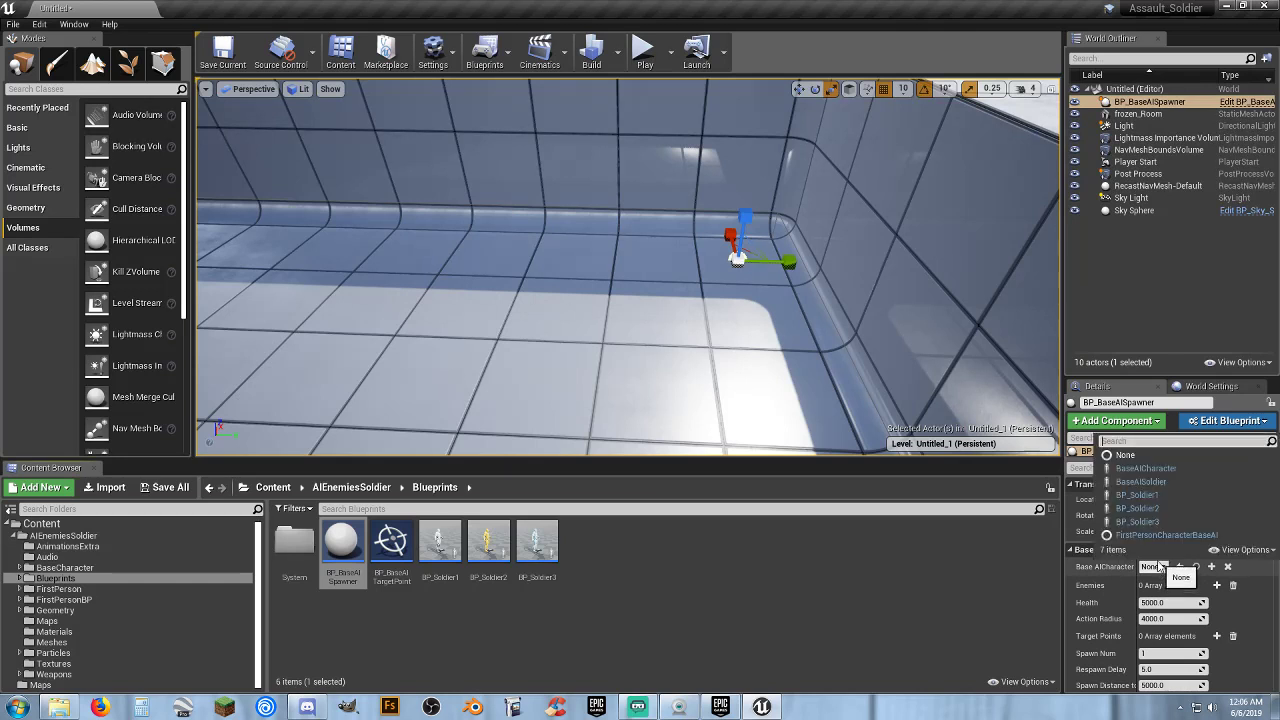
pyautogui.click(1161, 502)
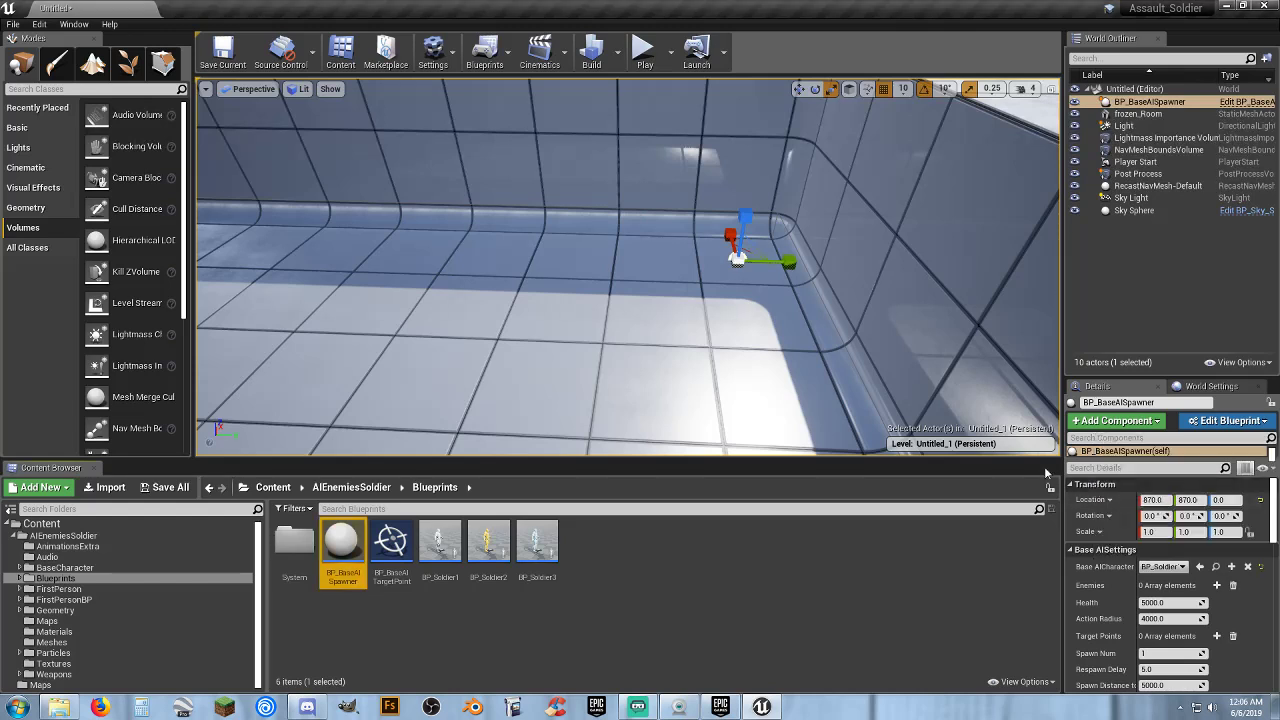
pyautogui.moveTo(432, 190); pyautogui.dragTo(432, 230)
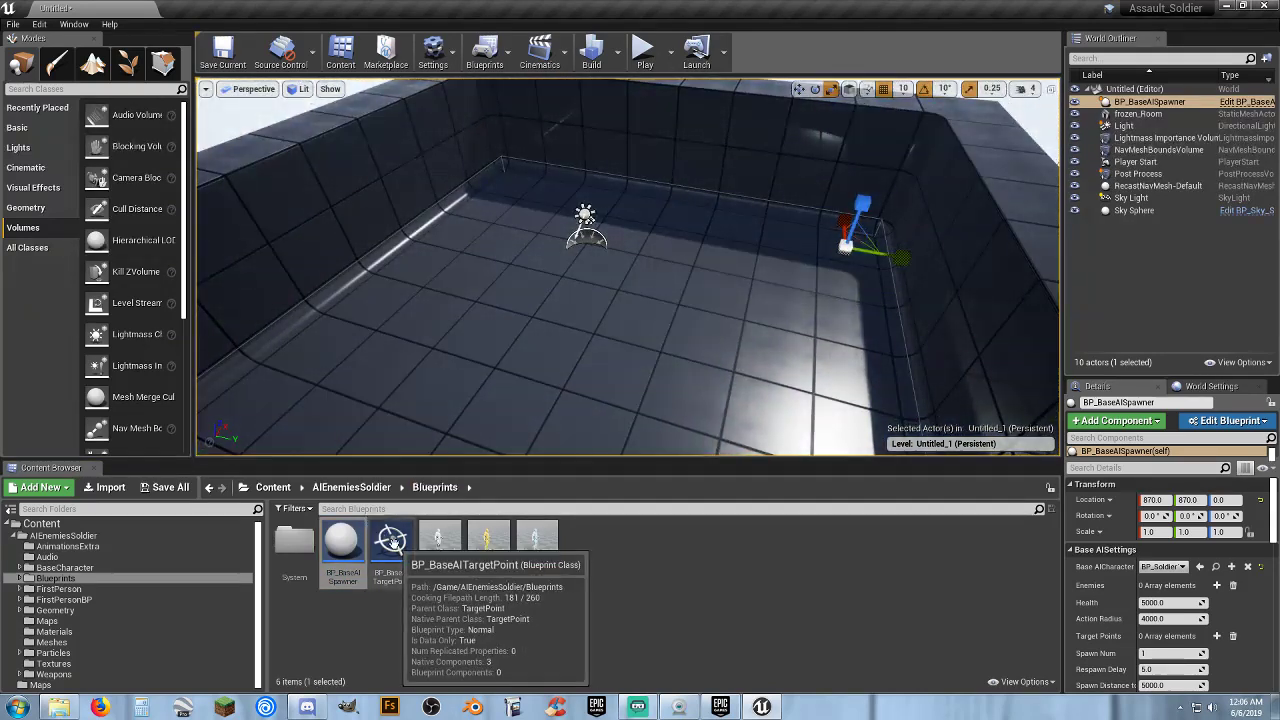
pyautogui.moveTo(391, 541); pyautogui.dragTo(485, 215)
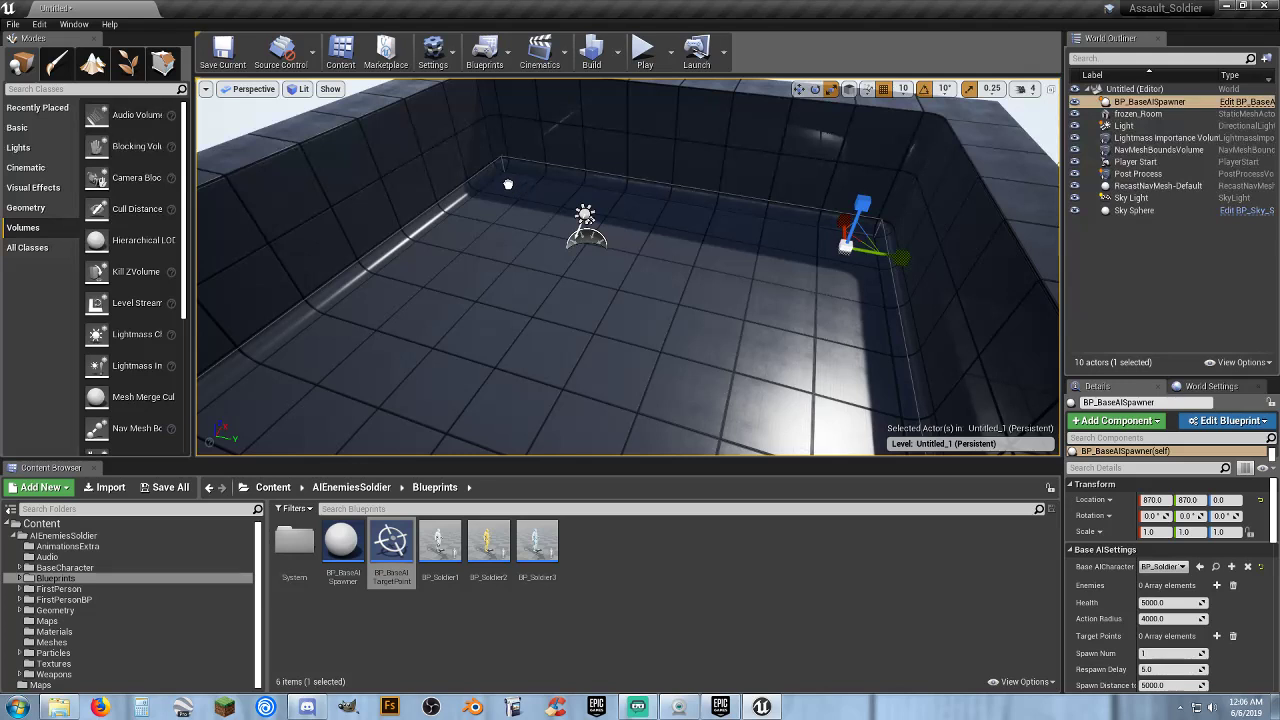
# - Place two BP_BaseAITargetPoint actors in corners at 880, -900, 0 and -880, 880, 0
pyautogui.moveTo(508, 184); pyautogui.dragTo(510, 184)
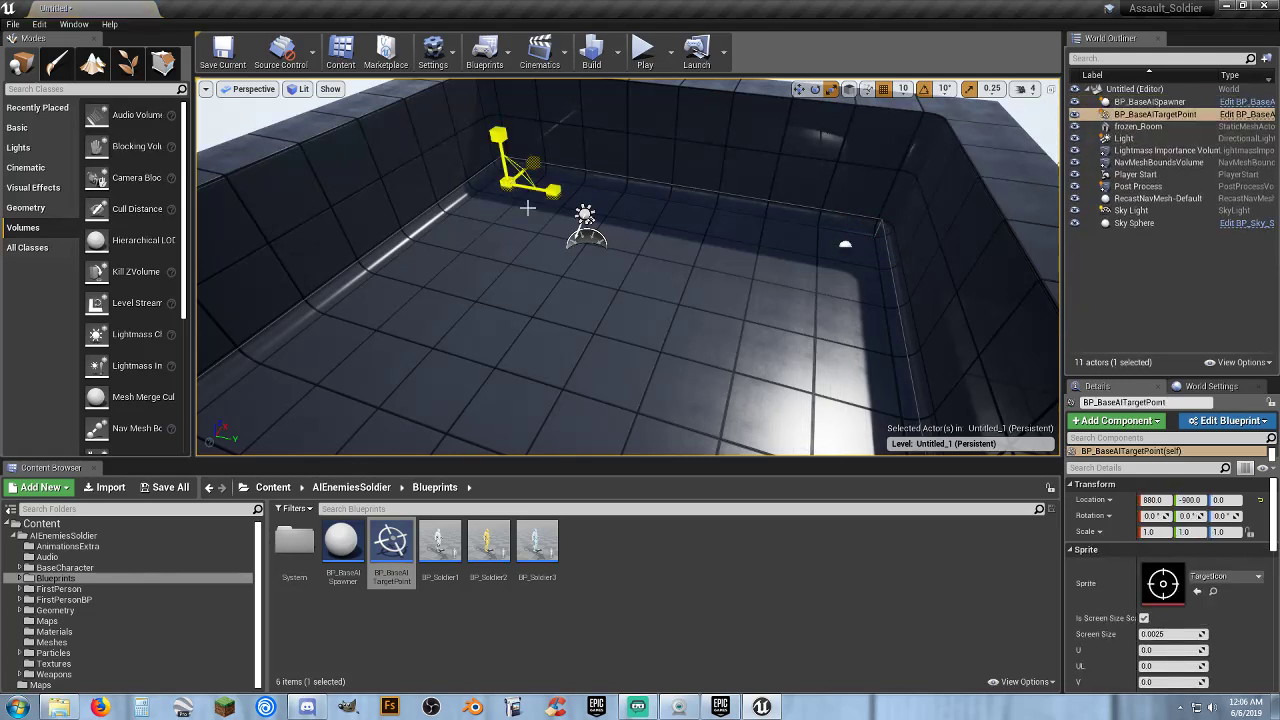
pyautogui.scroll(-1, 1106, 568)
pyautogui.scroll(-2, 1102, 574)
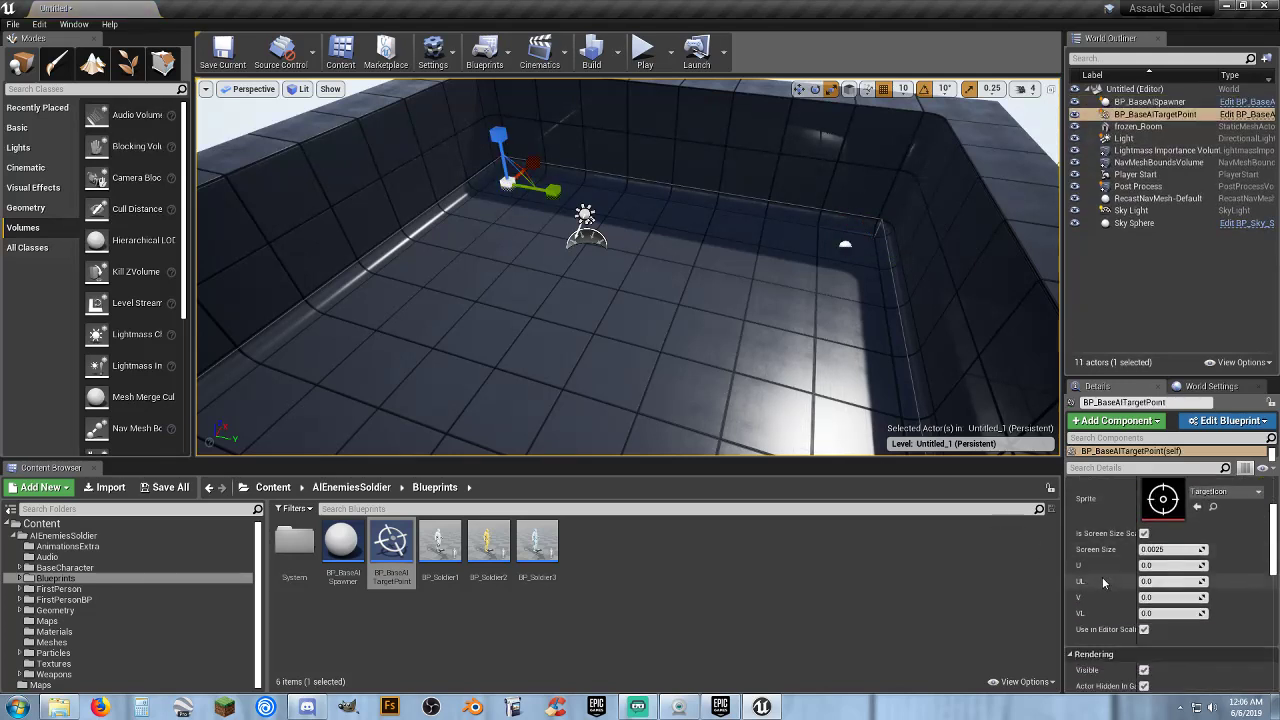
pyautogui.scroll(-2, 1102, 577)
pyautogui.scroll(-1, 1103, 583)
pyautogui.scroll(-1, 1103, 583)
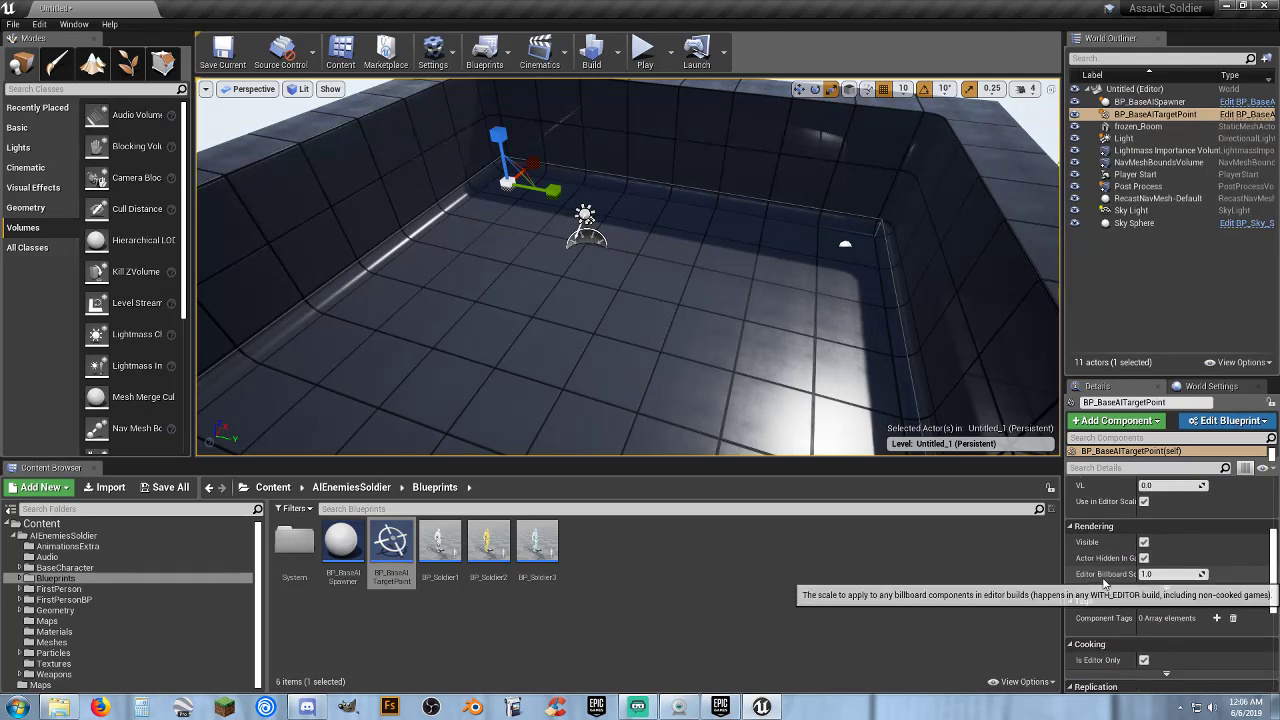
pyautogui.scroll(-1, 1103, 583)
pyautogui.scroll(-1, 1103, 582)
pyautogui.scroll(3, 1103, 582)
pyautogui.scroll(3, 1103, 582)
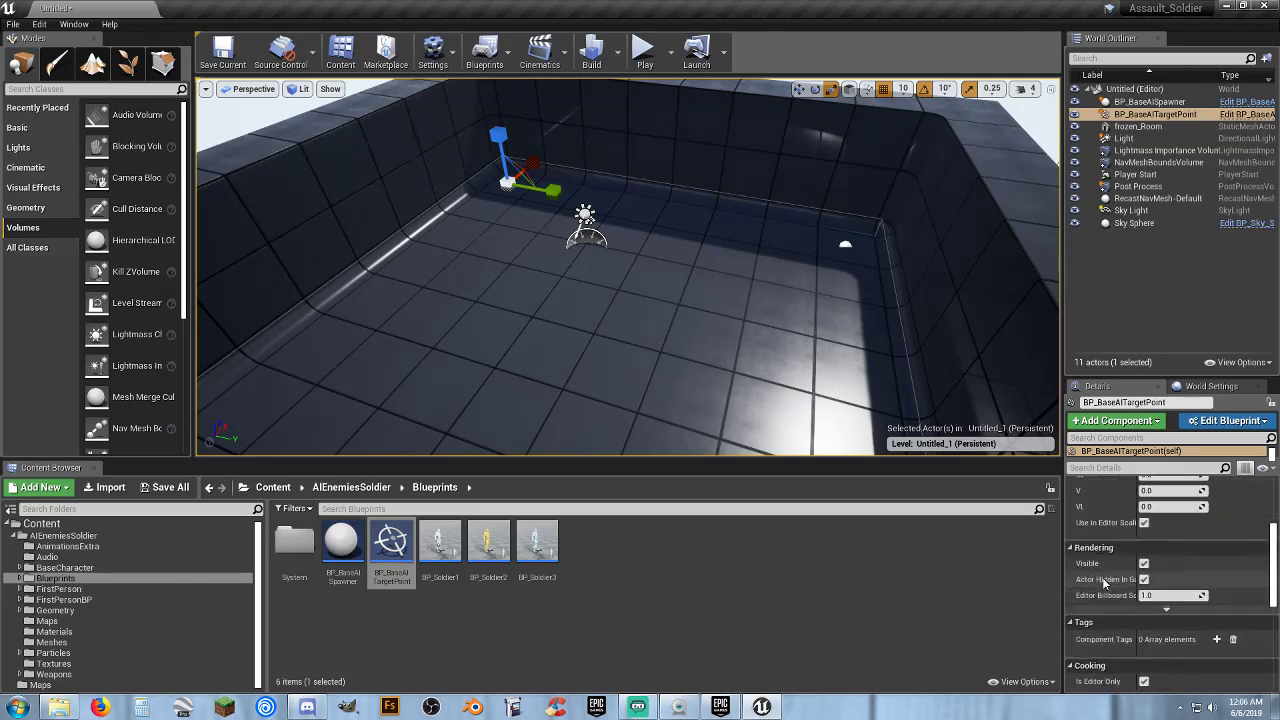
pyautogui.scroll(3, 1104, 583)
pyautogui.moveTo(606, 317); pyautogui.dragTo(601, 314, button='right')
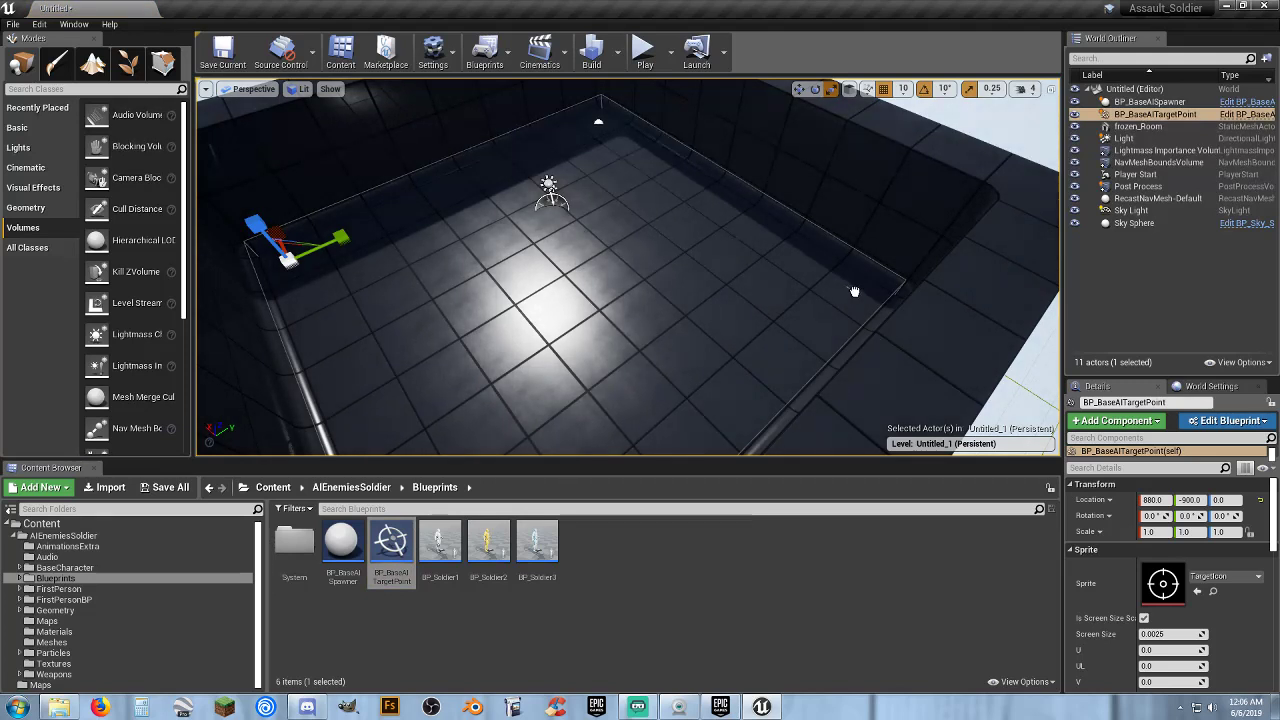
pyautogui.moveTo(854, 291); pyautogui.dragTo(854, 291)
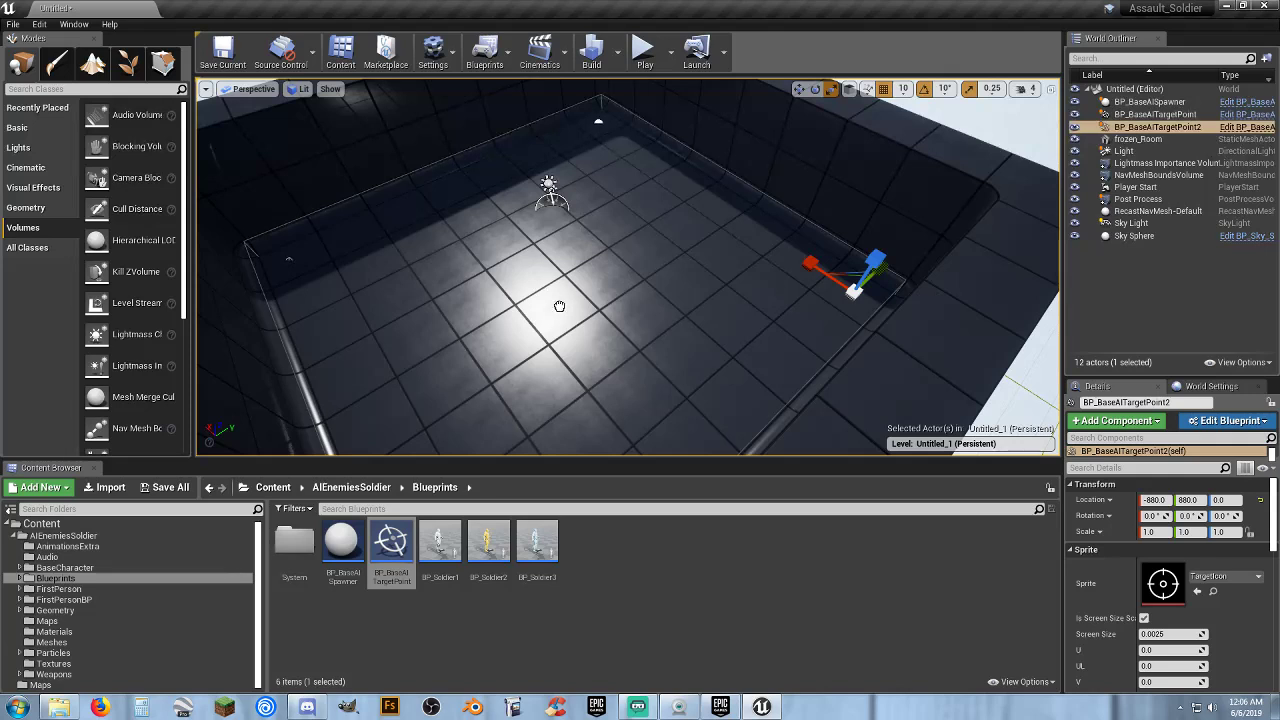
# - Play-test the level, walking toward the spawned white soldier, then stop and look around the editor view
pyautogui.click(644, 50)
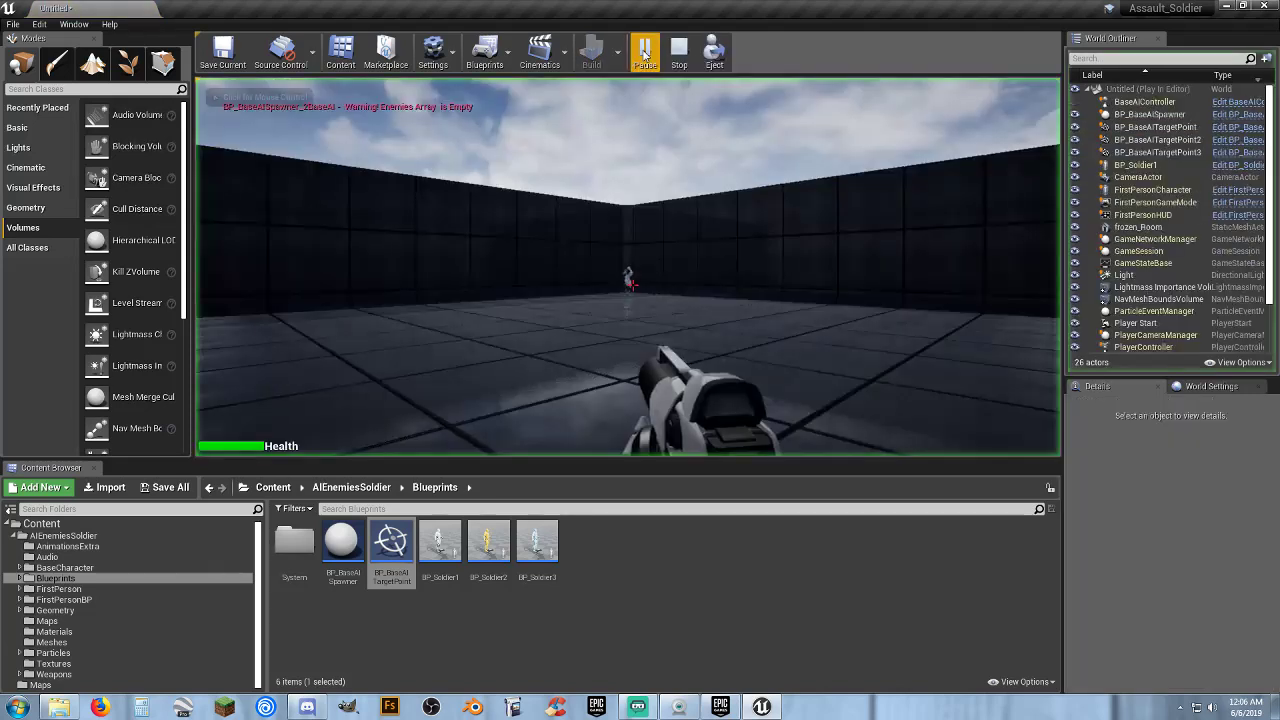
pyautogui.click(666, 229)
pyautogui.press('w')
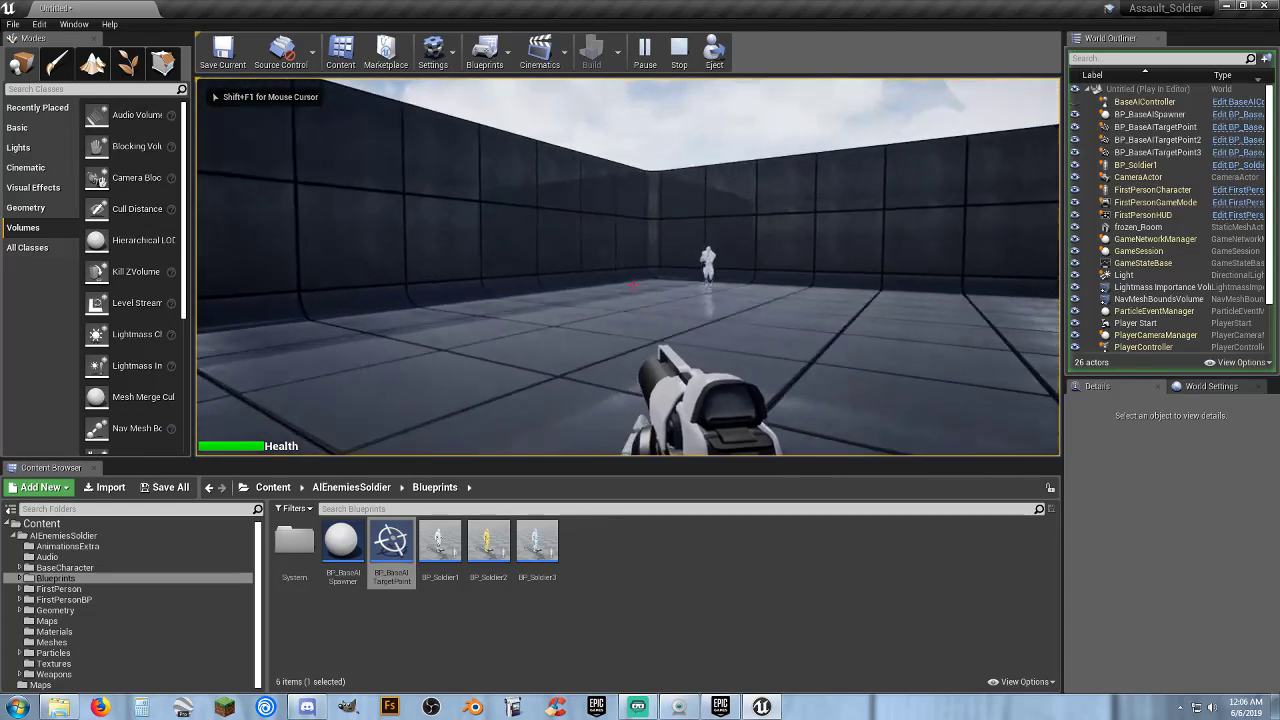
pyautogui.press('w')
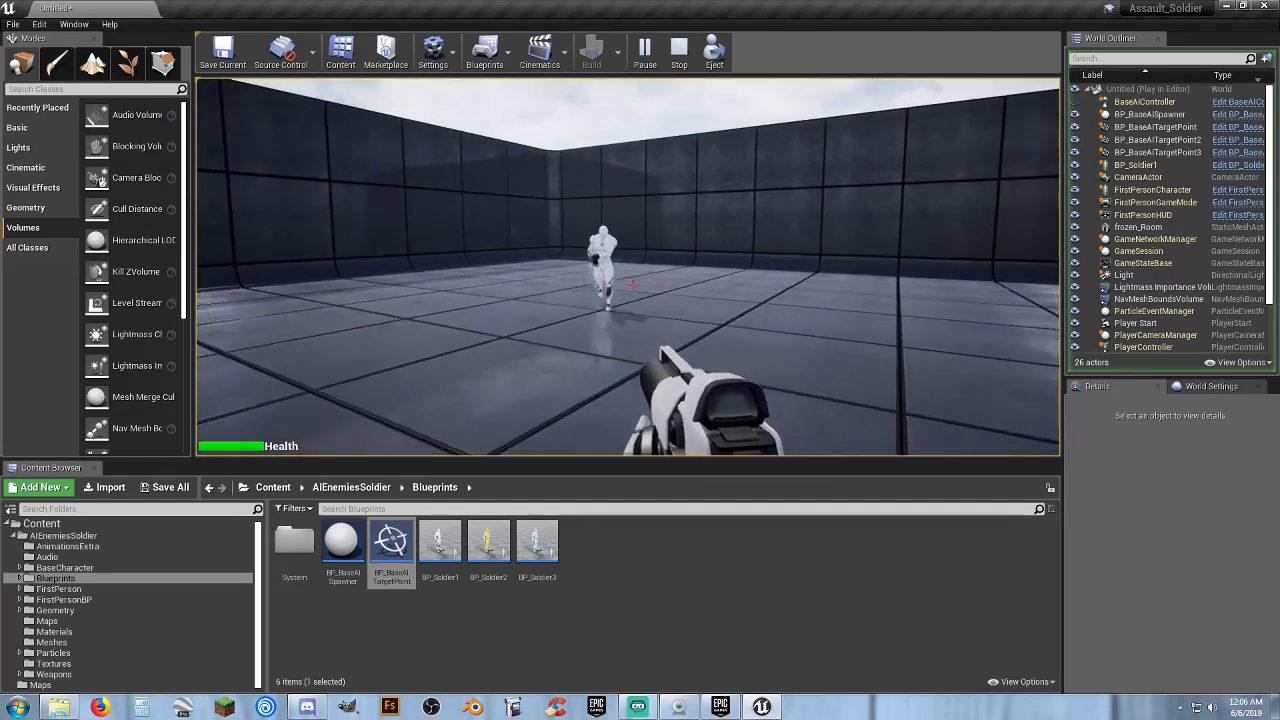
pyautogui.press('w')
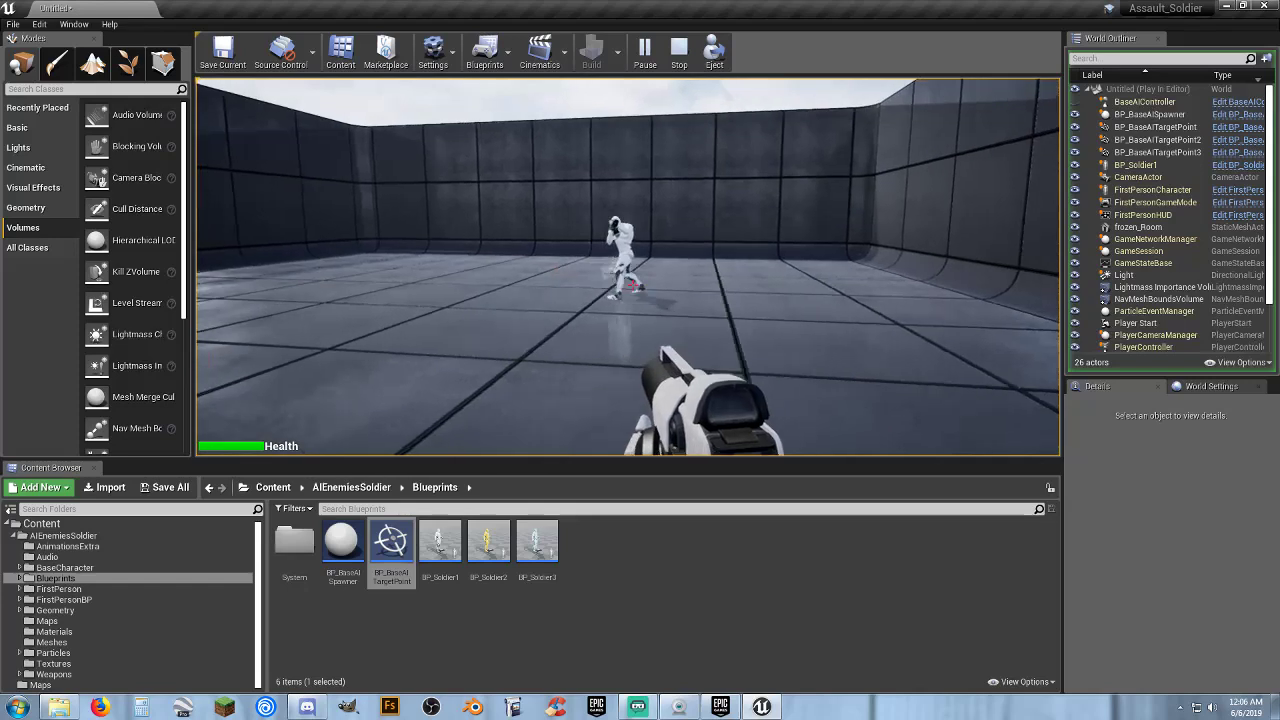
pyautogui.press('w')
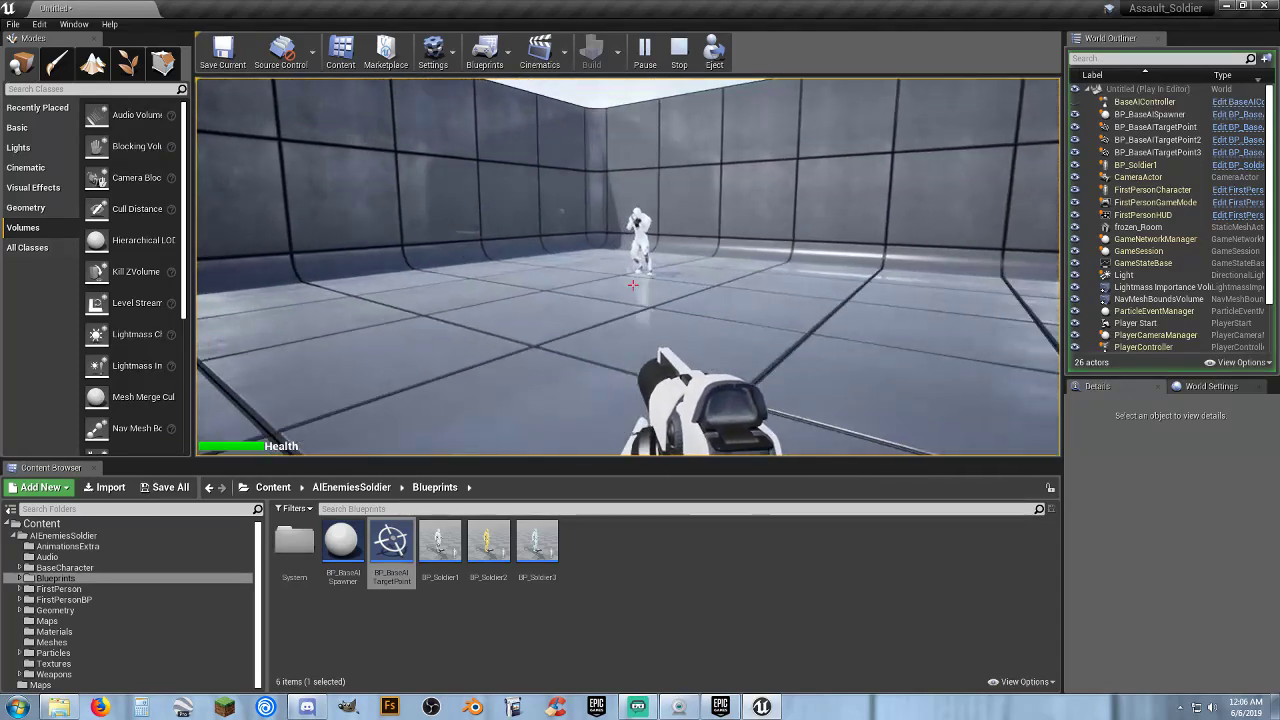
pyautogui.press('w')
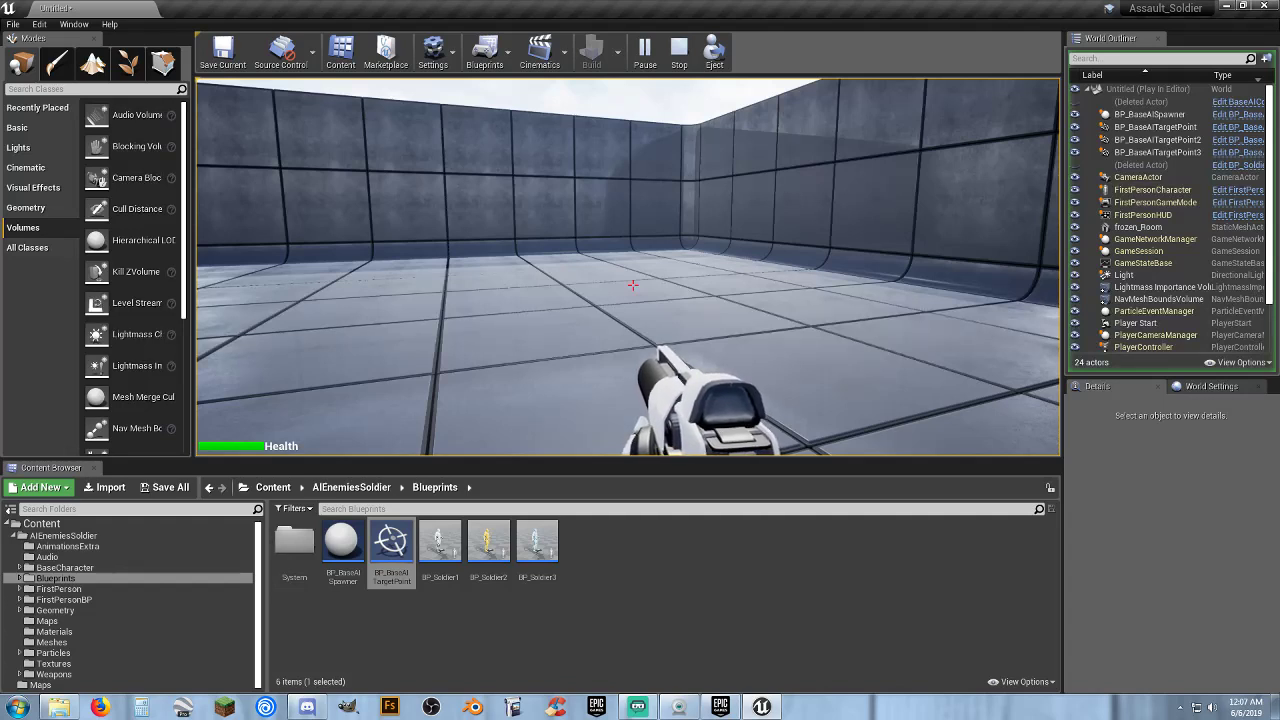
pyautogui.press('w')
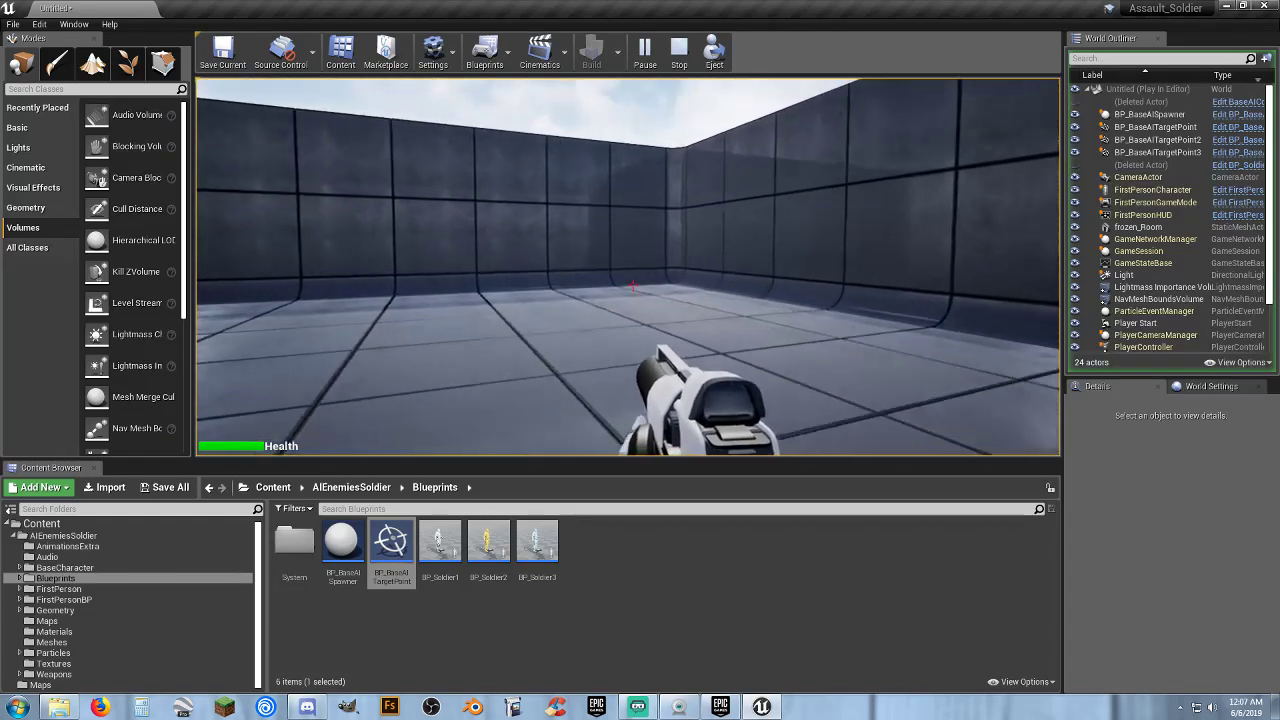
pyautogui.press('w')
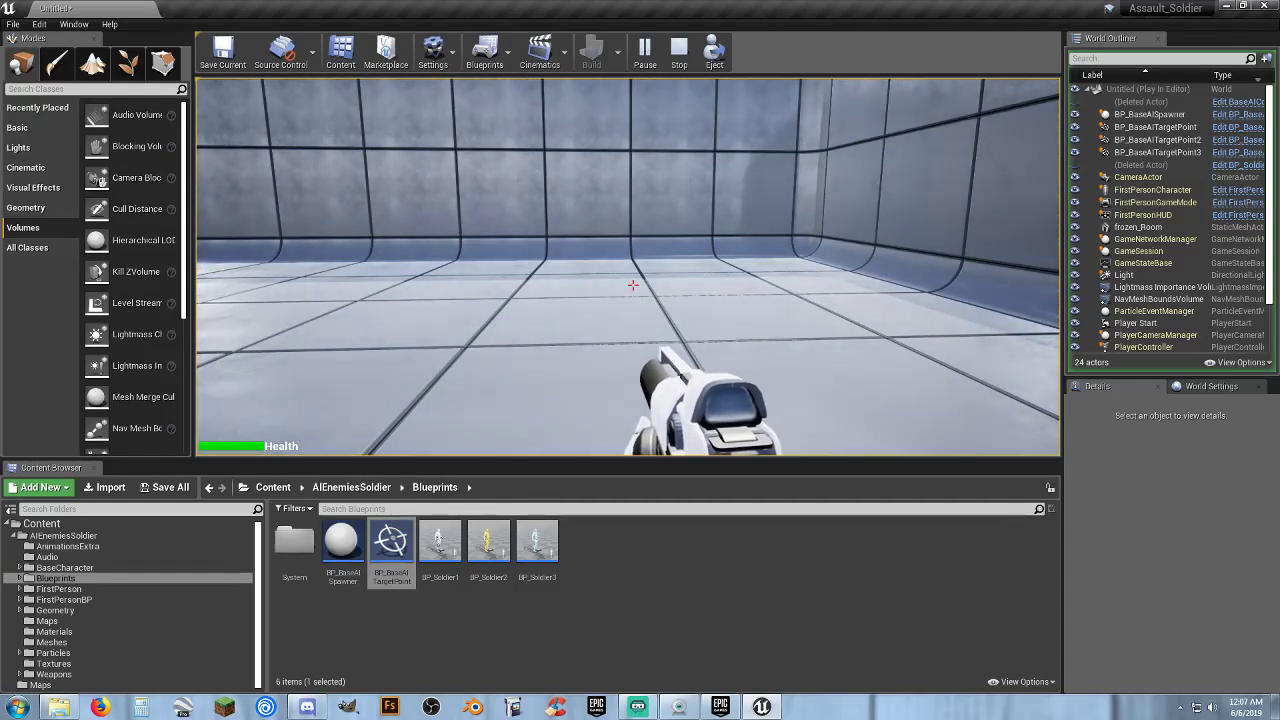
pyautogui.press('Escape')
pyautogui.moveTo(443, 331)
pyautogui.mouseDown(button='right')
pyautogui.moveTo(443, 300)
pyautogui.moveTo(743, 351)
pyautogui.mouseUp(button='right')
# - Set the AI spawner's Base AI Character to BP_Soldier2
pyautogui.click(712, 340)
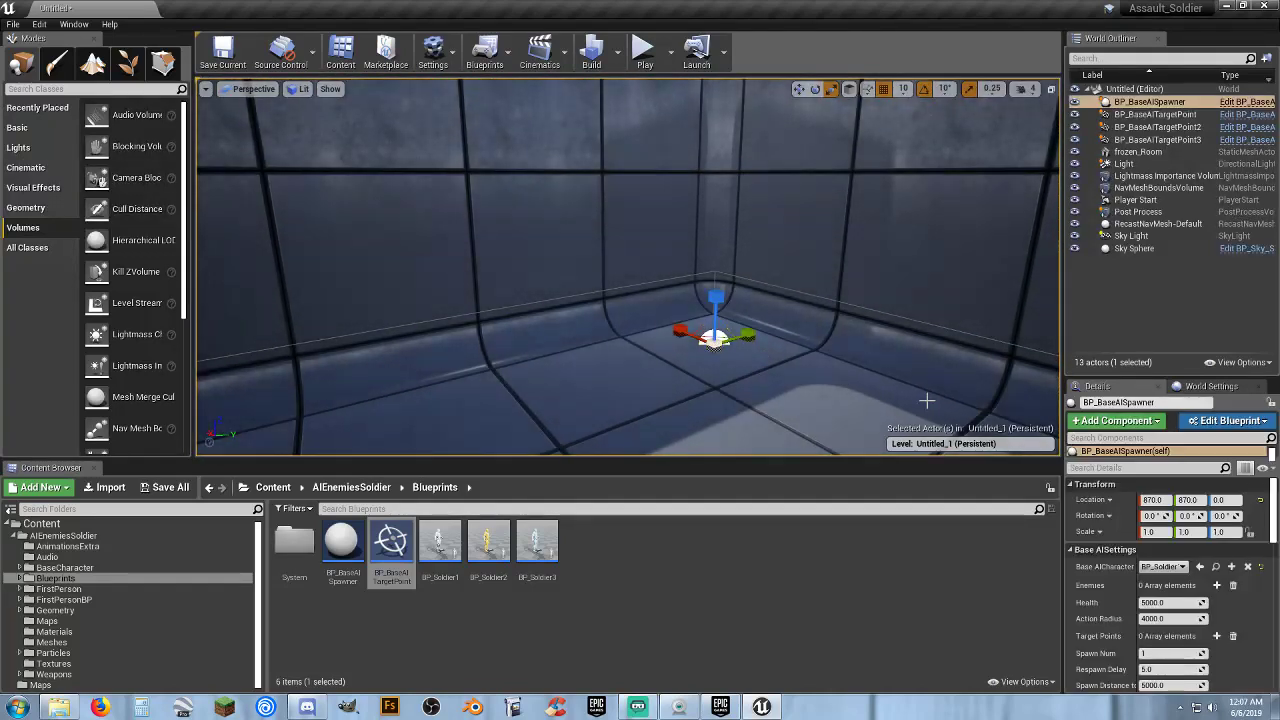
pyautogui.click(1163, 566)
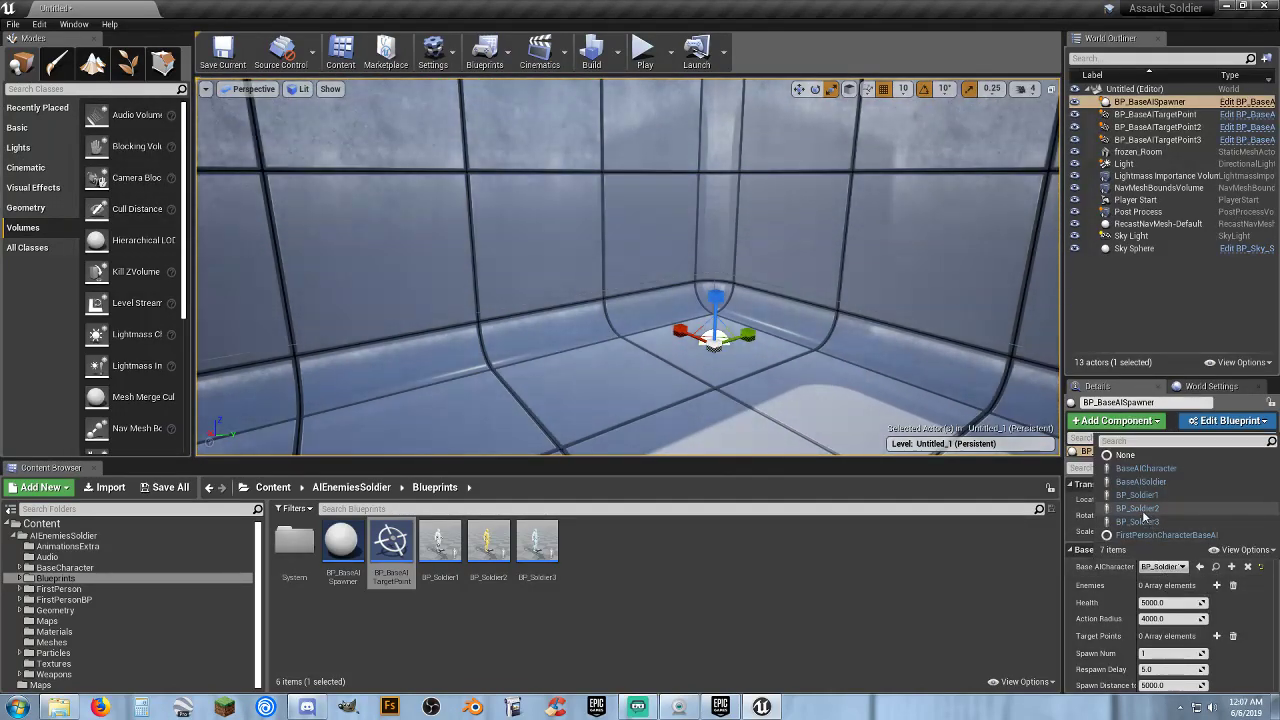
pyautogui.click(1143, 512)
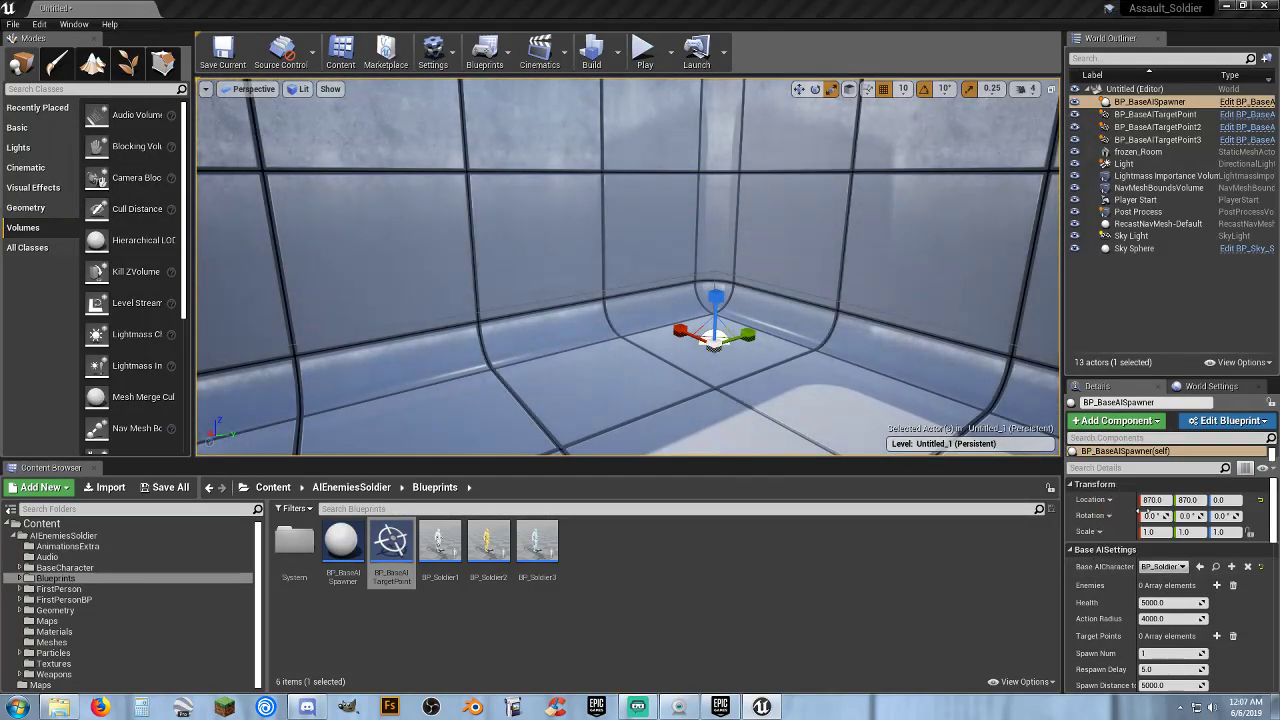
# - Play-test twice, approaching and shooting at the yellow soldier, then stop playing
pyautogui.click(638, 74)
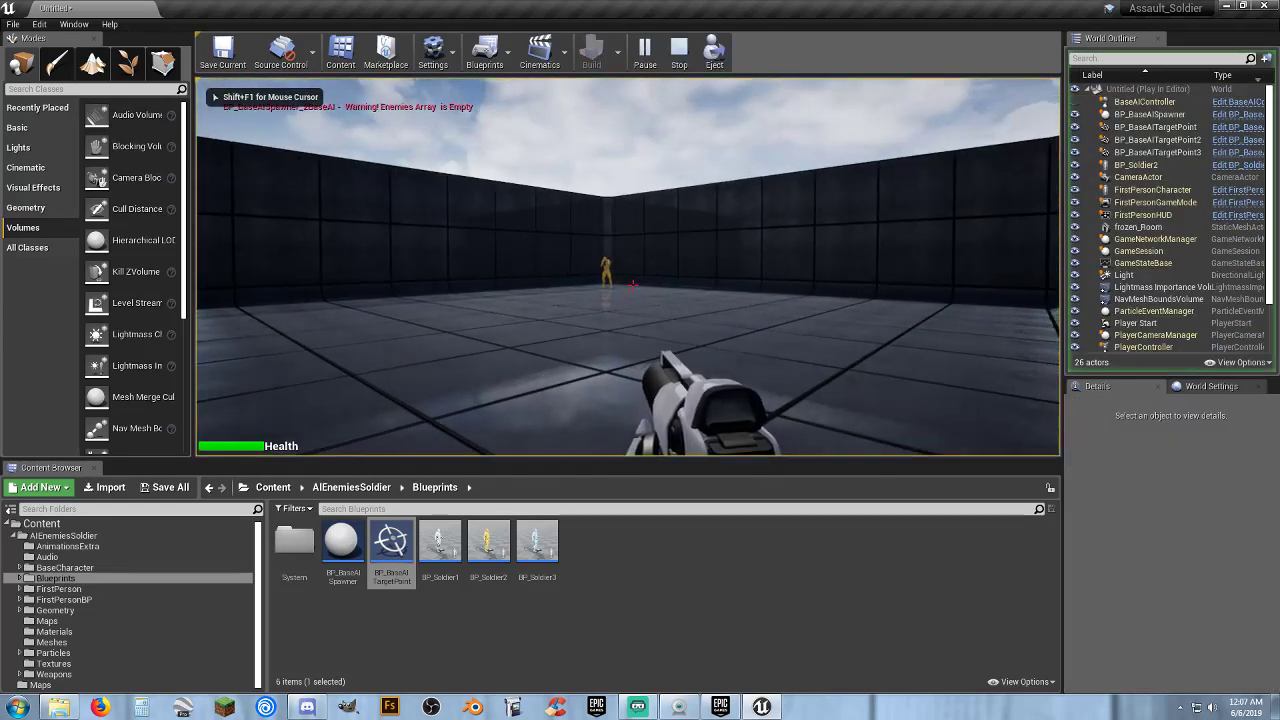
pyautogui.press('w')
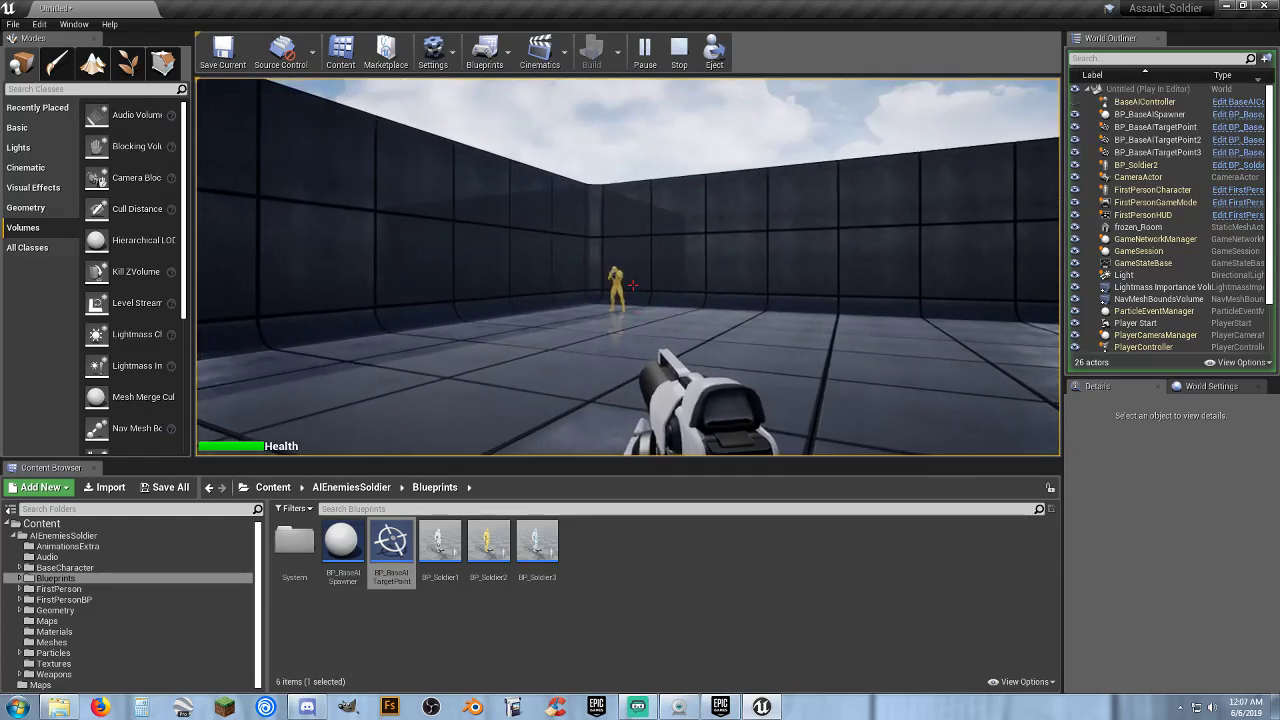
pyautogui.press('Escape')
pyautogui.click(641, 62)
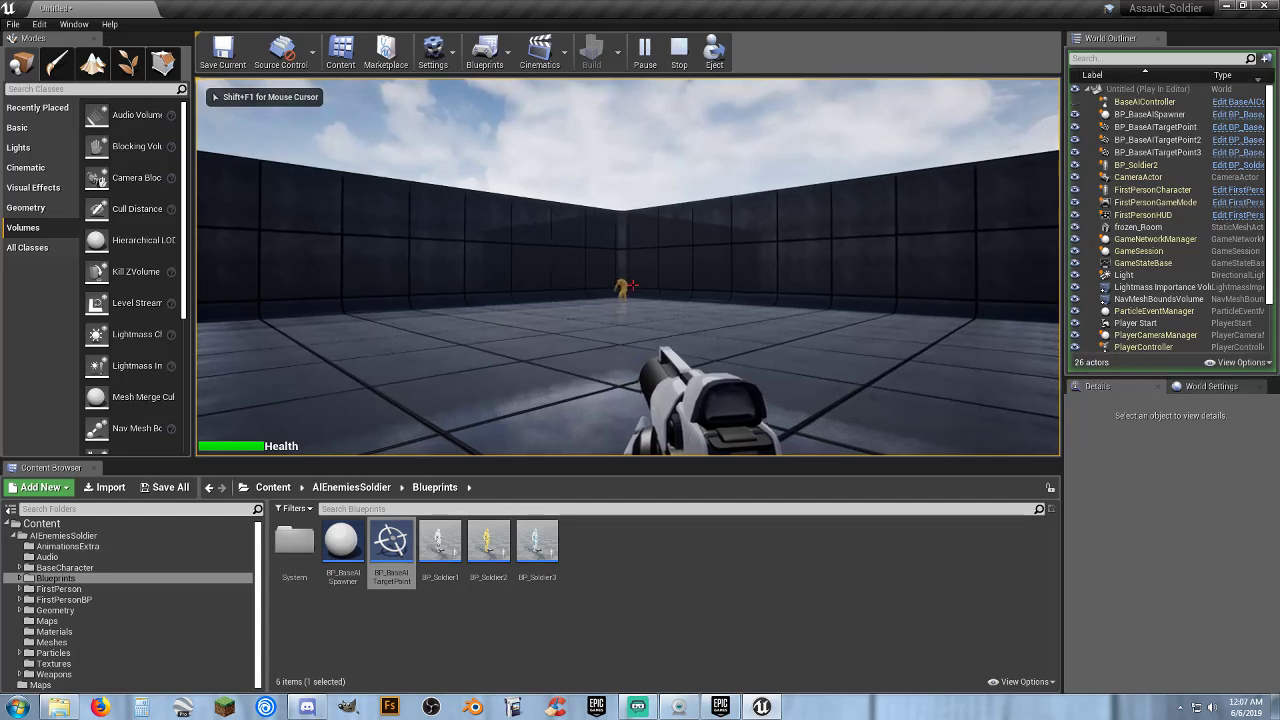
pyautogui.press('w')
pyautogui.press('w')
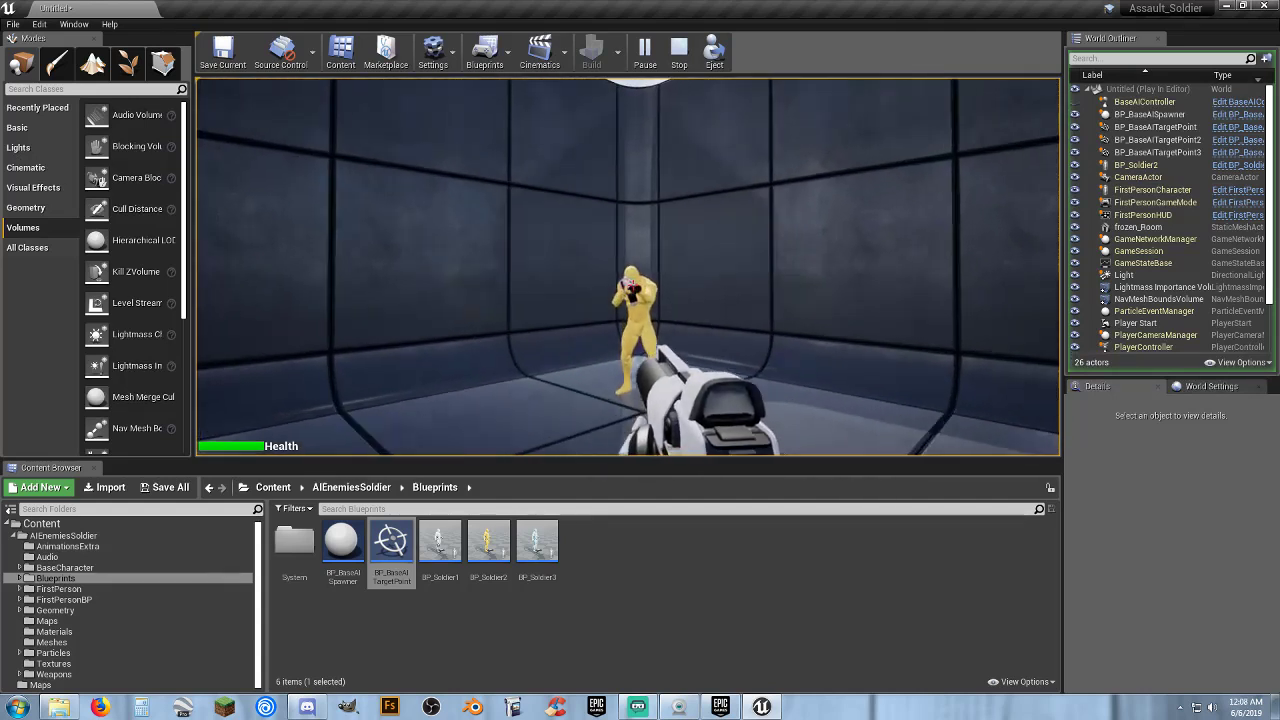
pyautogui.click(633, 286)
pyautogui.click(633, 286)
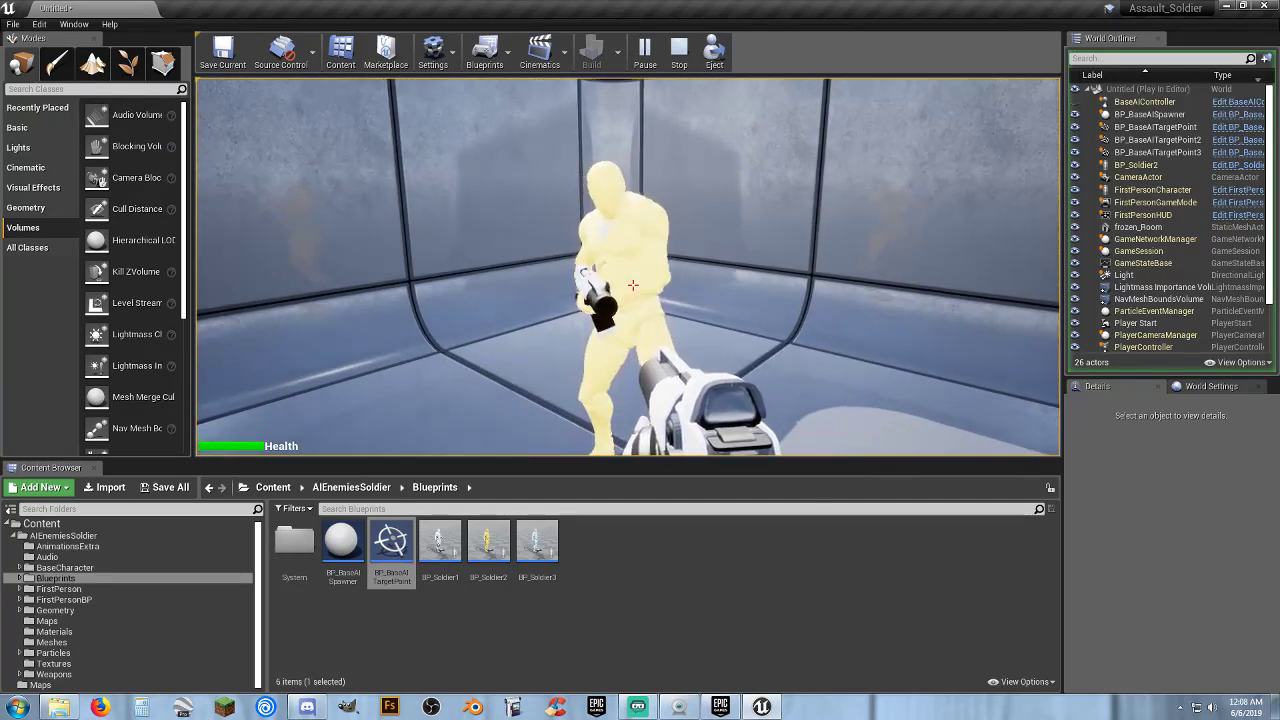
pyautogui.press('s')
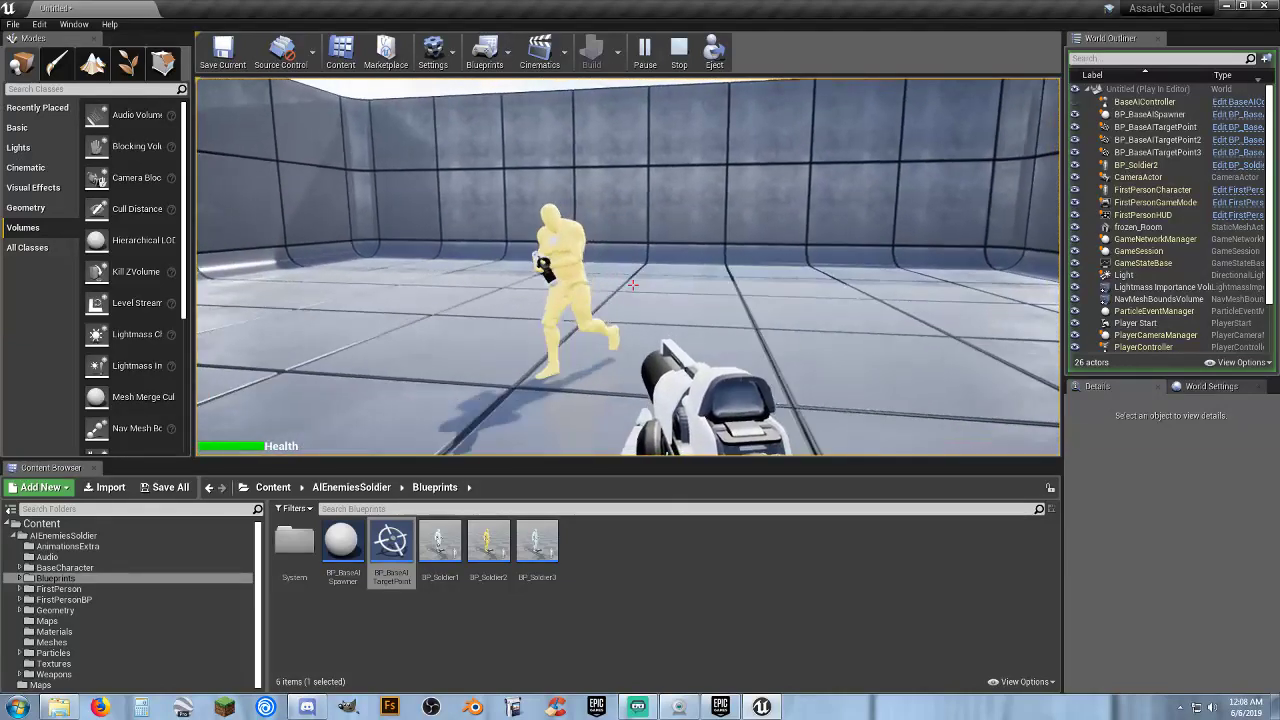
pyautogui.press('Escape')
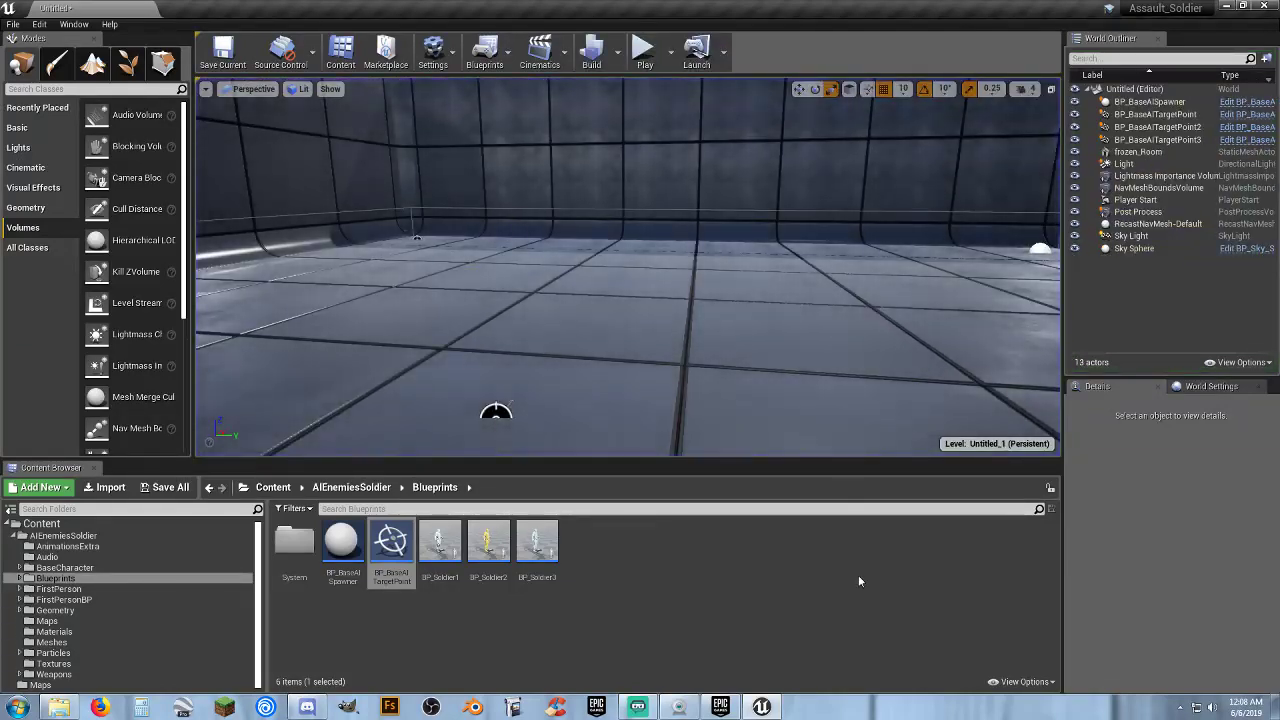
# - Add a FirstPersonCharacterBaseAI entry to the AI spawner's Enemies list
pyautogui.click(774, 615)
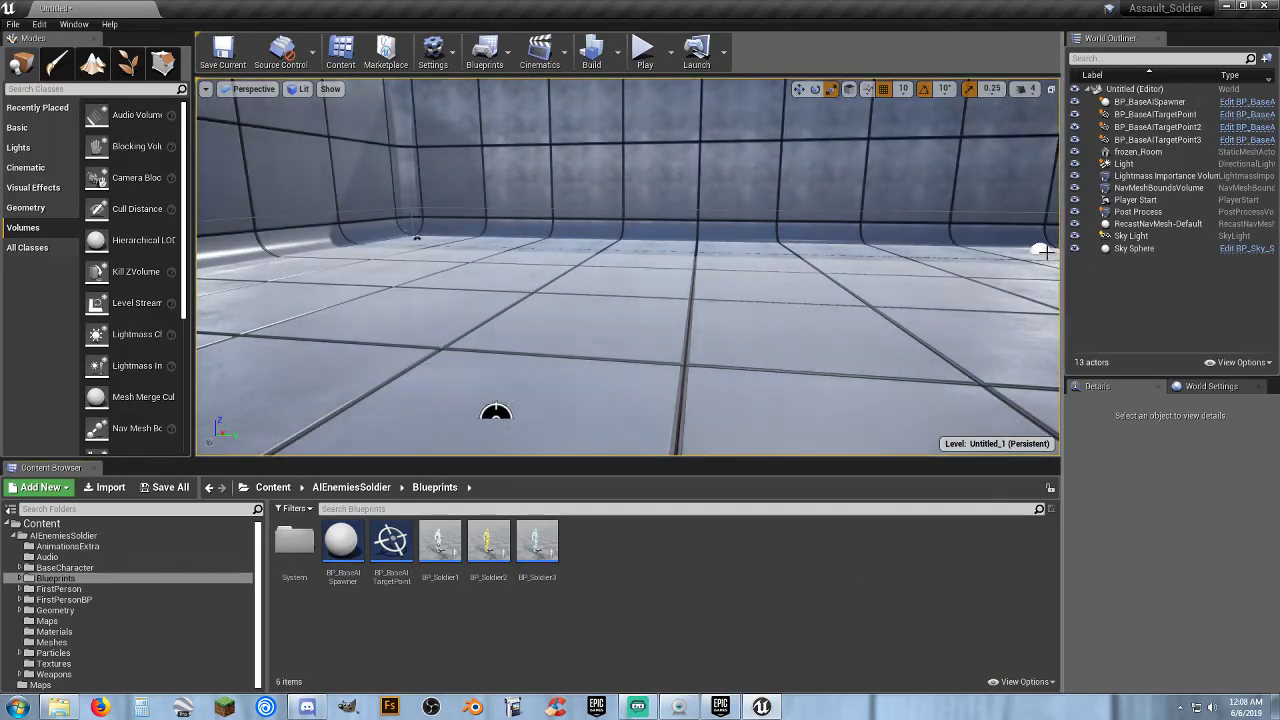
pyautogui.click(1150, 101)
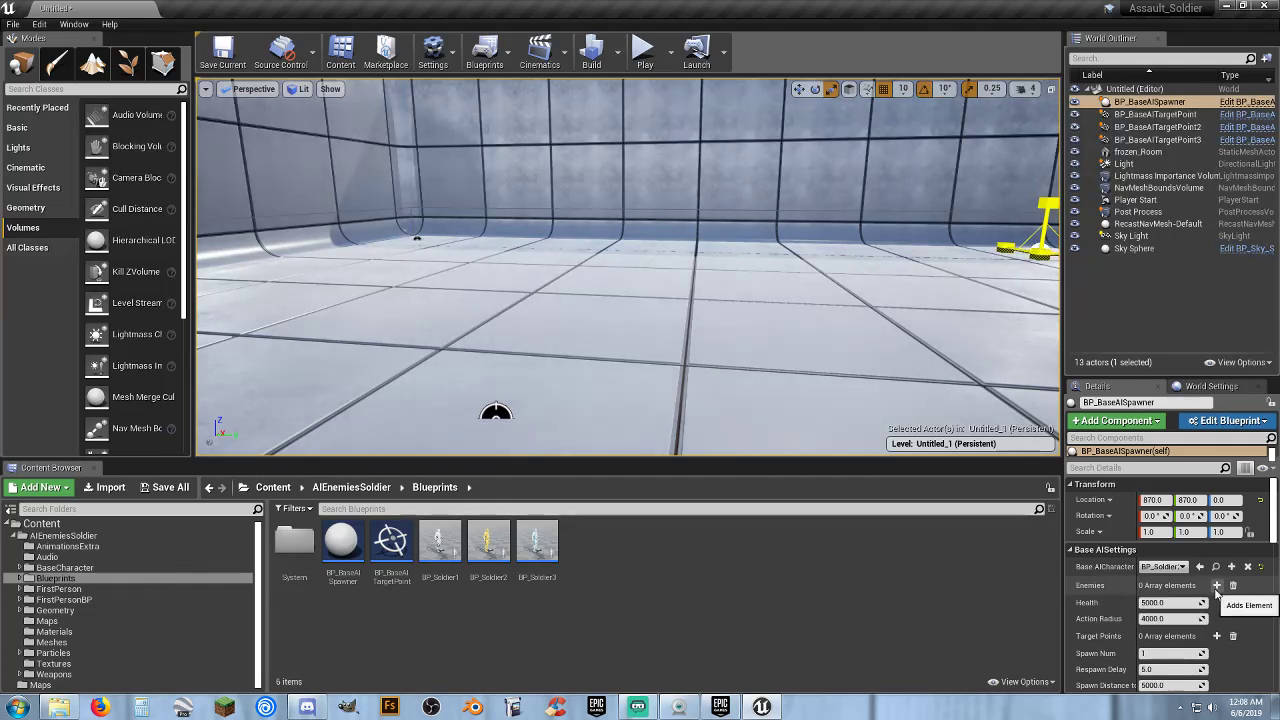
pyautogui.click(1216, 586)
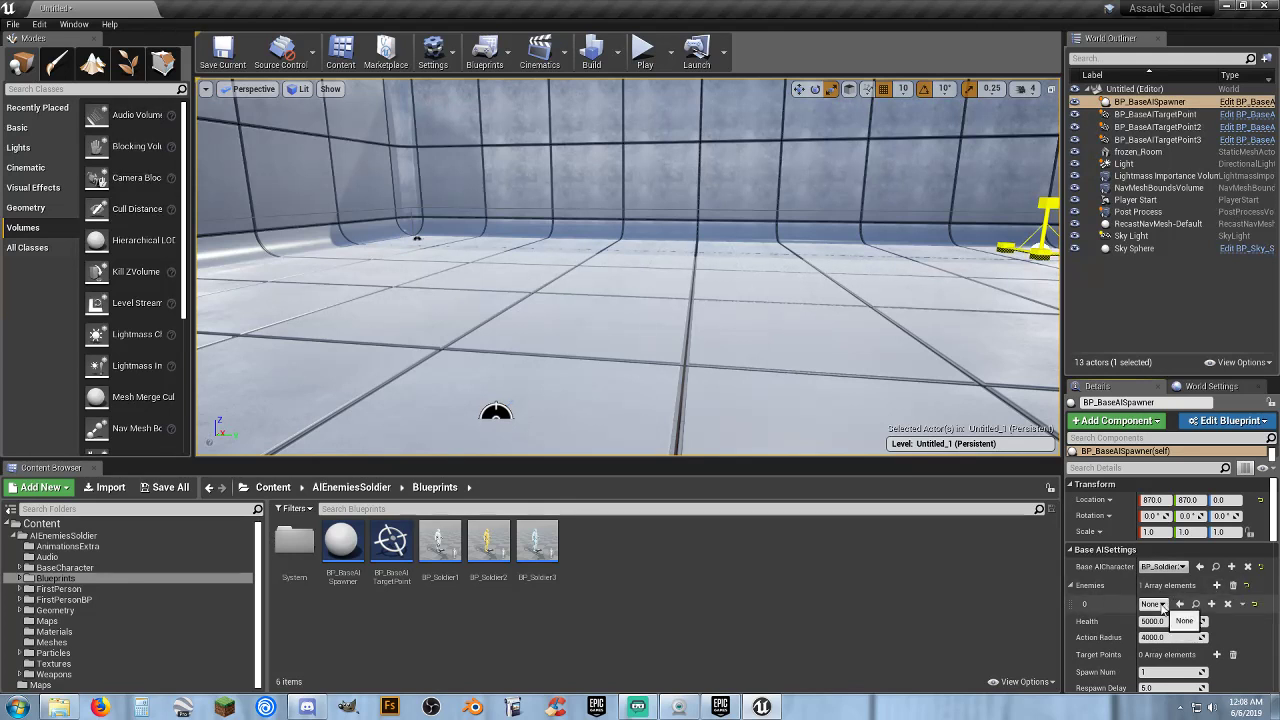
pyautogui.click(1162, 605)
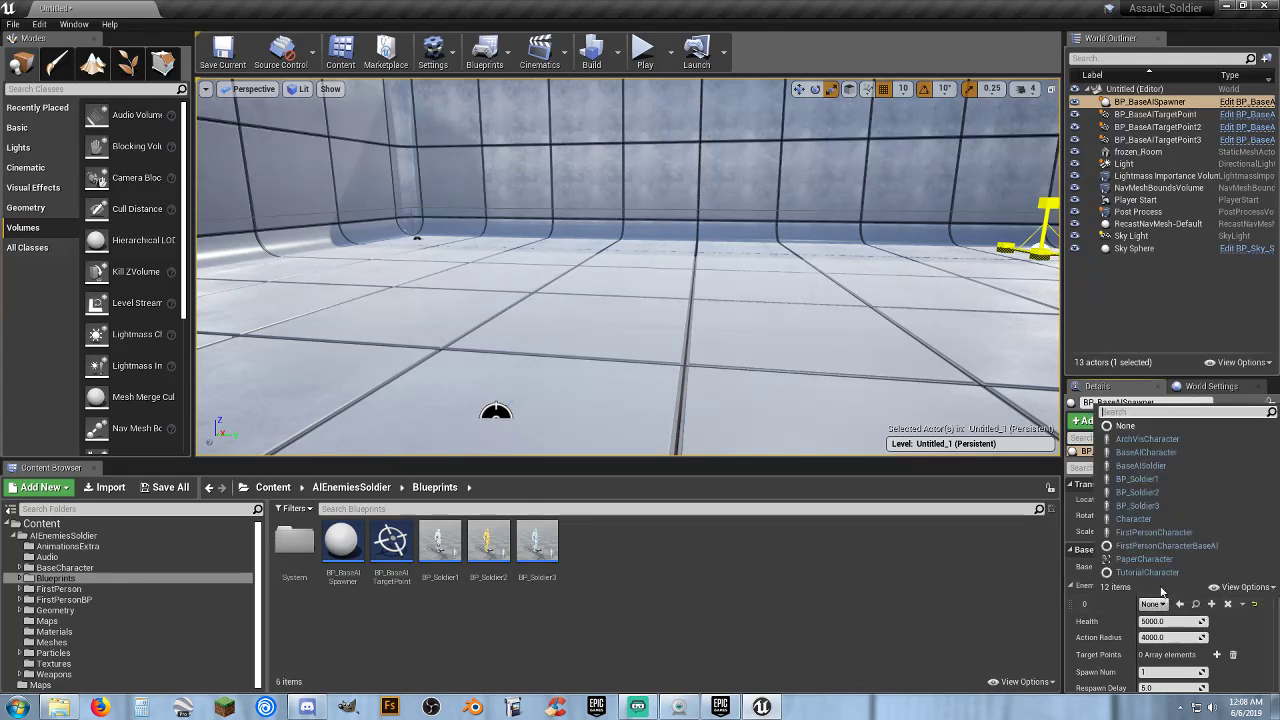
pyautogui.click(1197, 547)
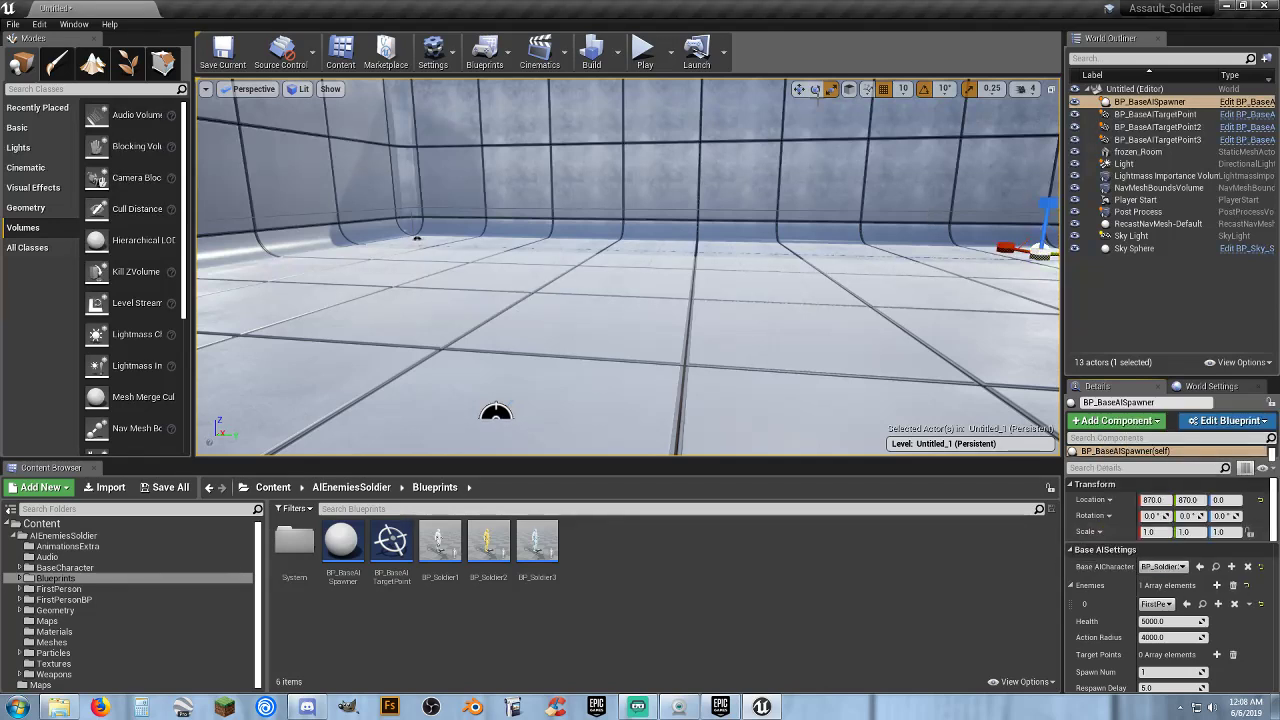
# - Play-test against the yellow soldier, backing away while it attacks, then stop
pyautogui.click(644, 50)
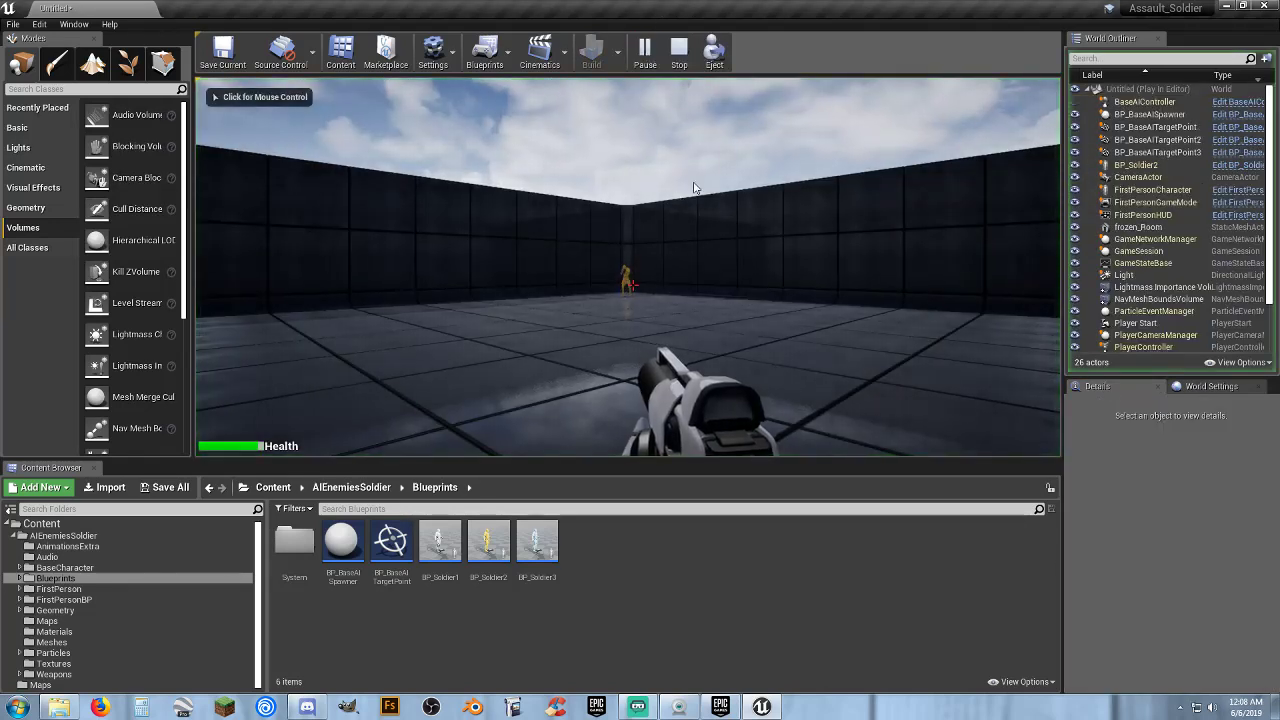
pyautogui.click(695, 187)
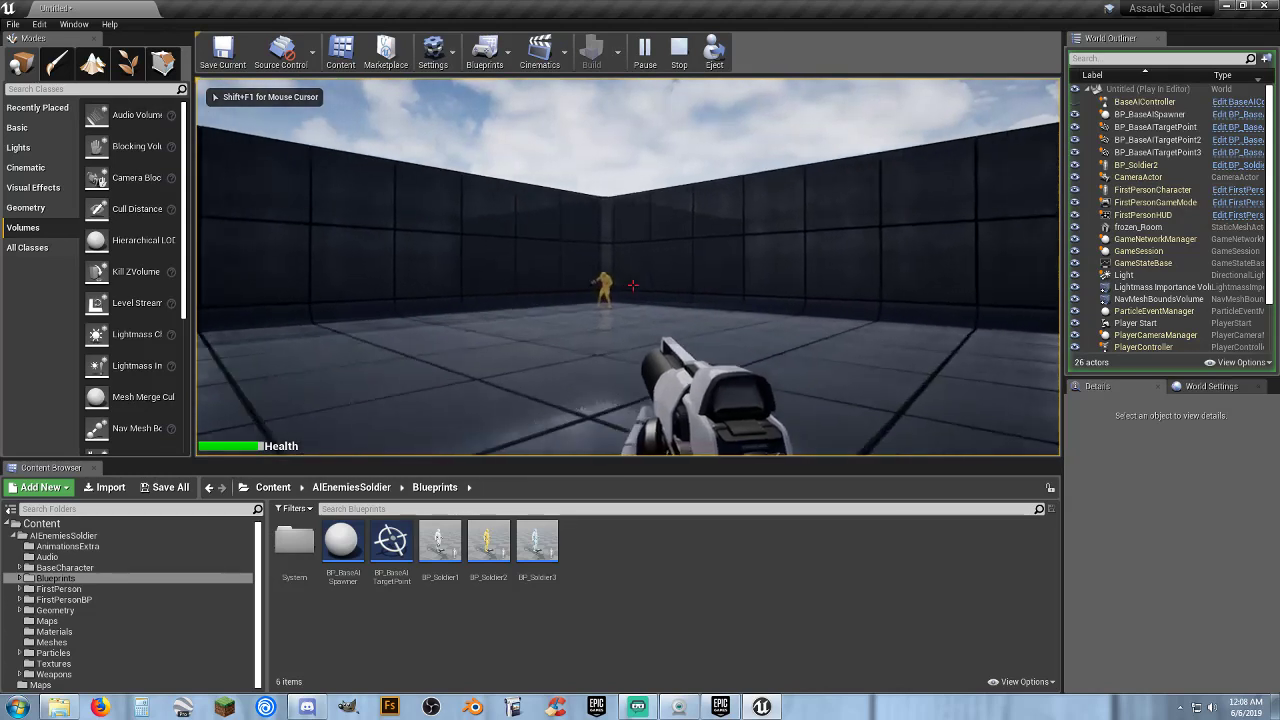
pyautogui.press('s')
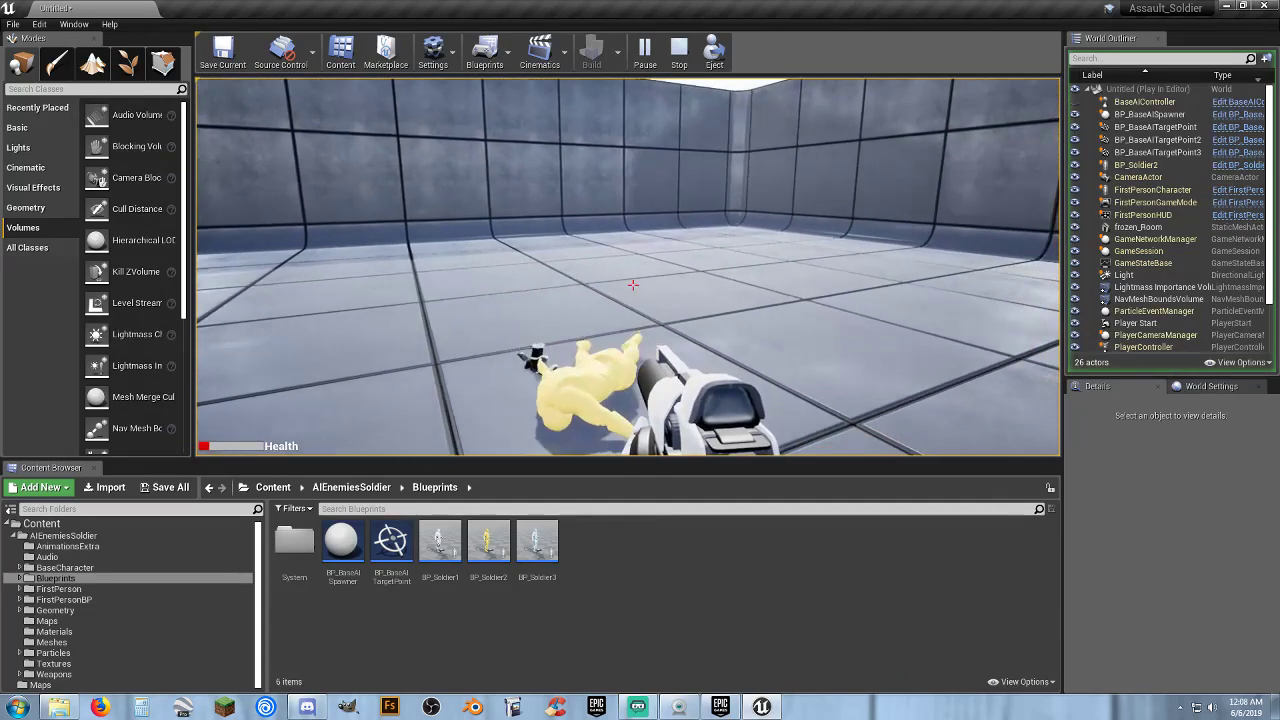
pyautogui.press('Escape')
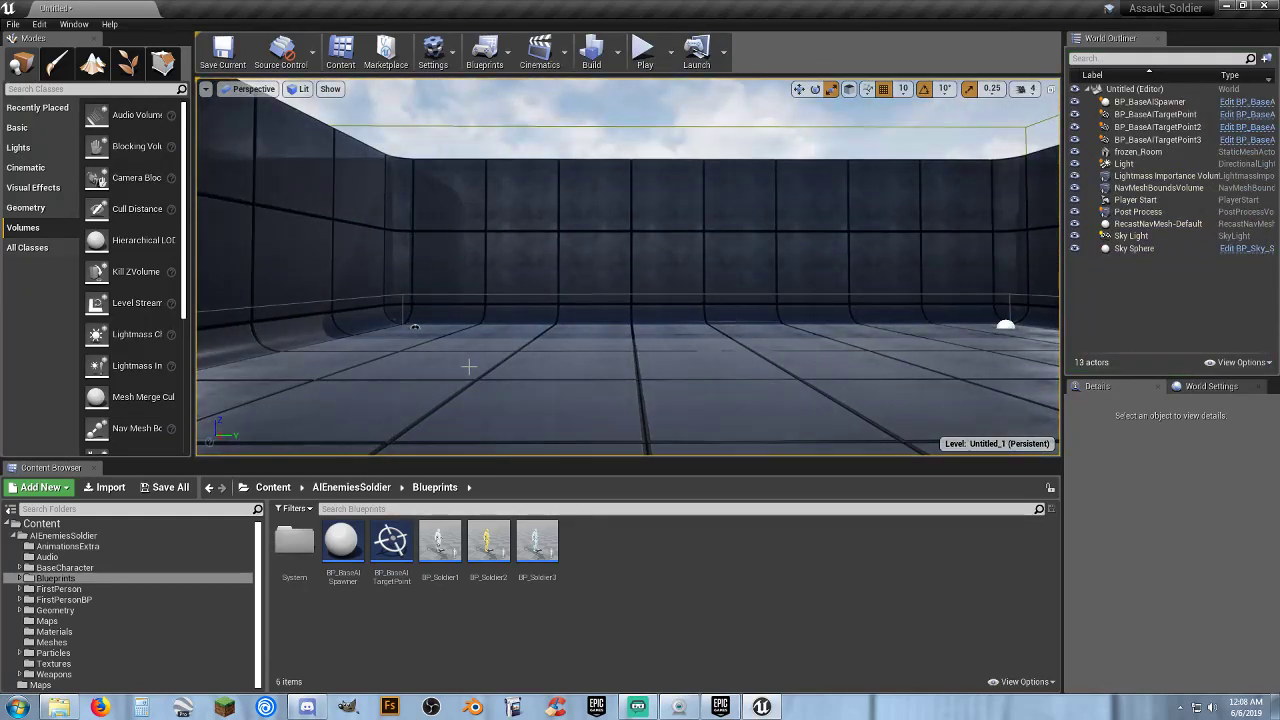
# - Place a second AI spawner that spawns a soldier class and has a soldier class enemy
pyautogui.moveTo(341, 541)
pyautogui.mouseDown()
pyautogui.moveTo(500, 342)
pyautogui.moveTo(482, 342)
pyautogui.mouseUp()
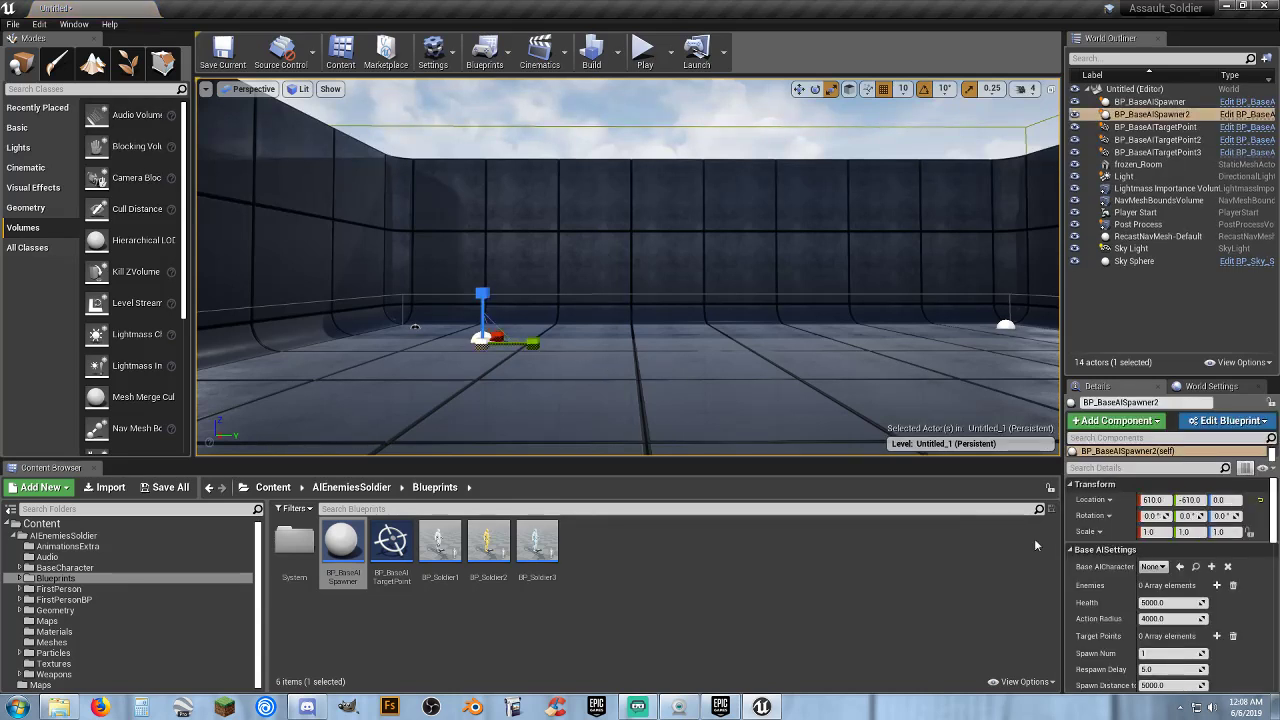
pyautogui.click(1150, 567)
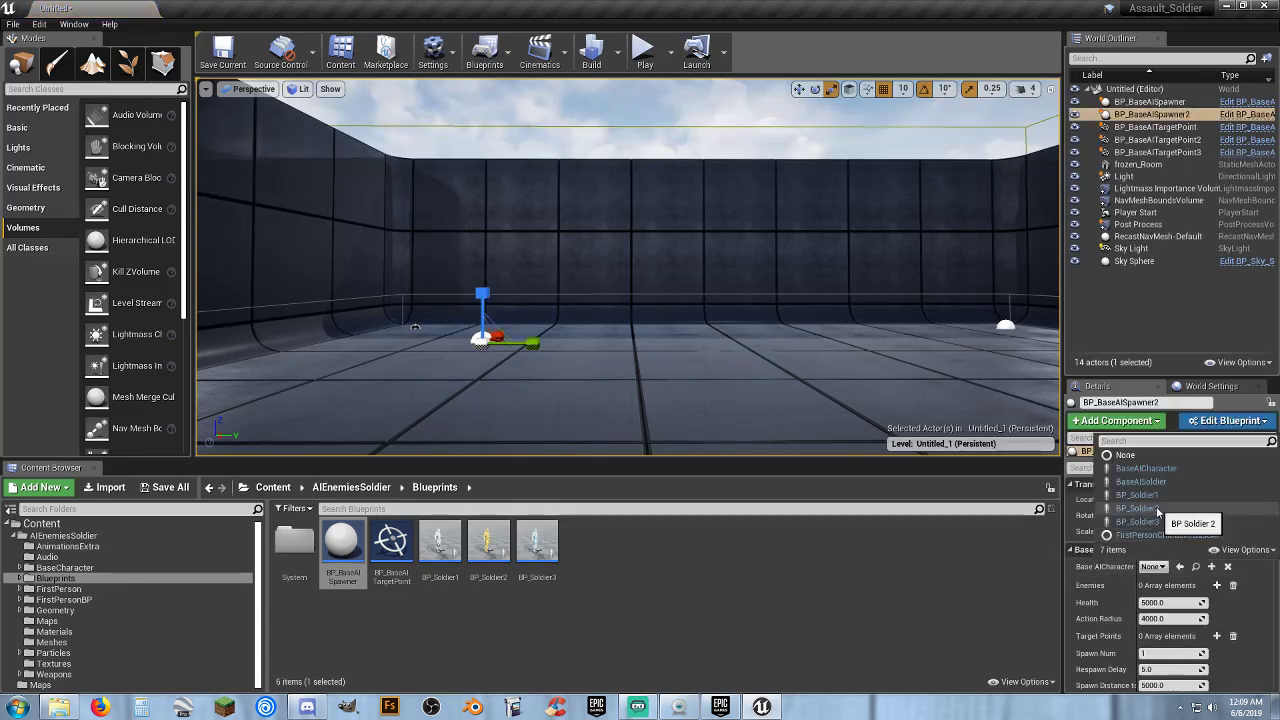
pyautogui.click(1161, 495)
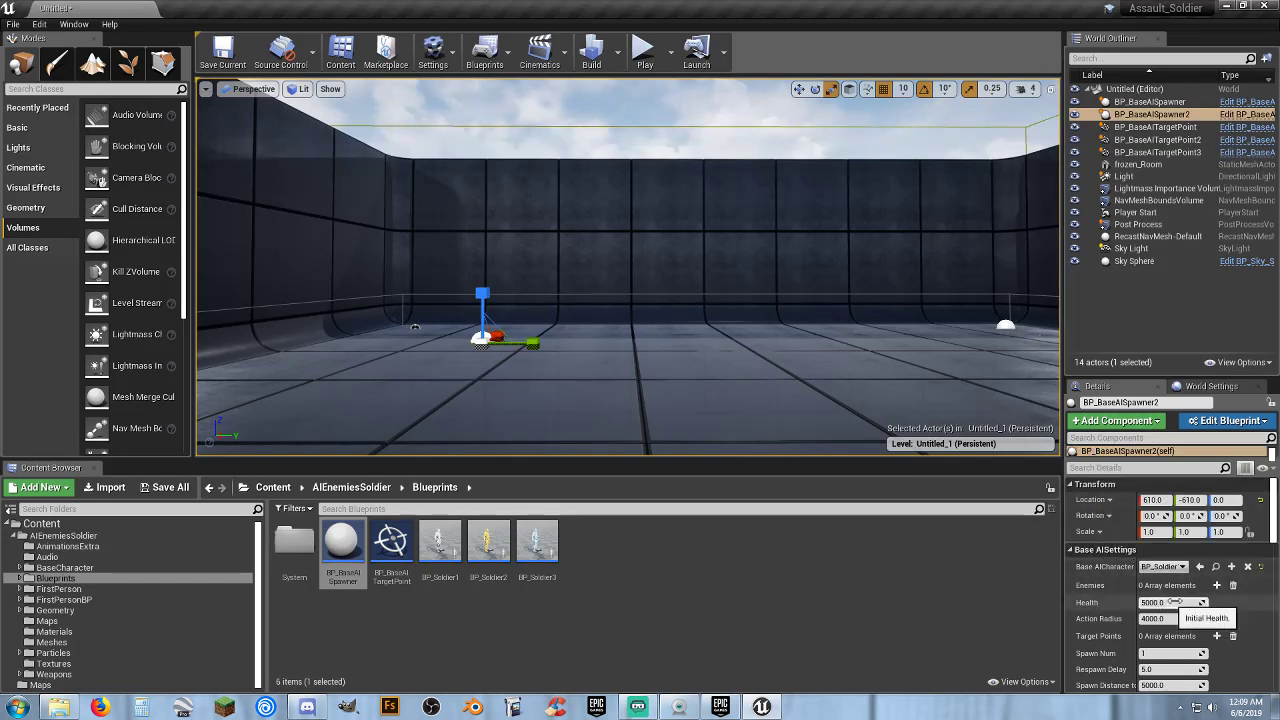
pyautogui.click(1217, 586)
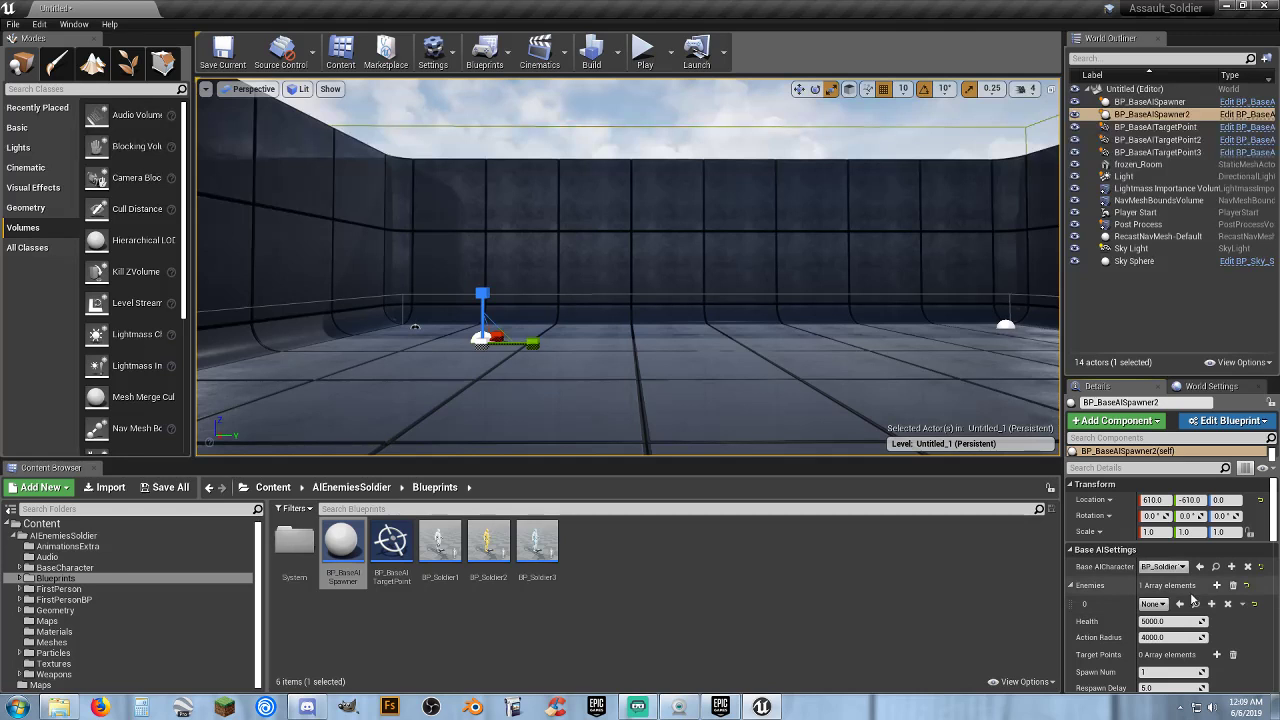
pyautogui.click(1154, 604)
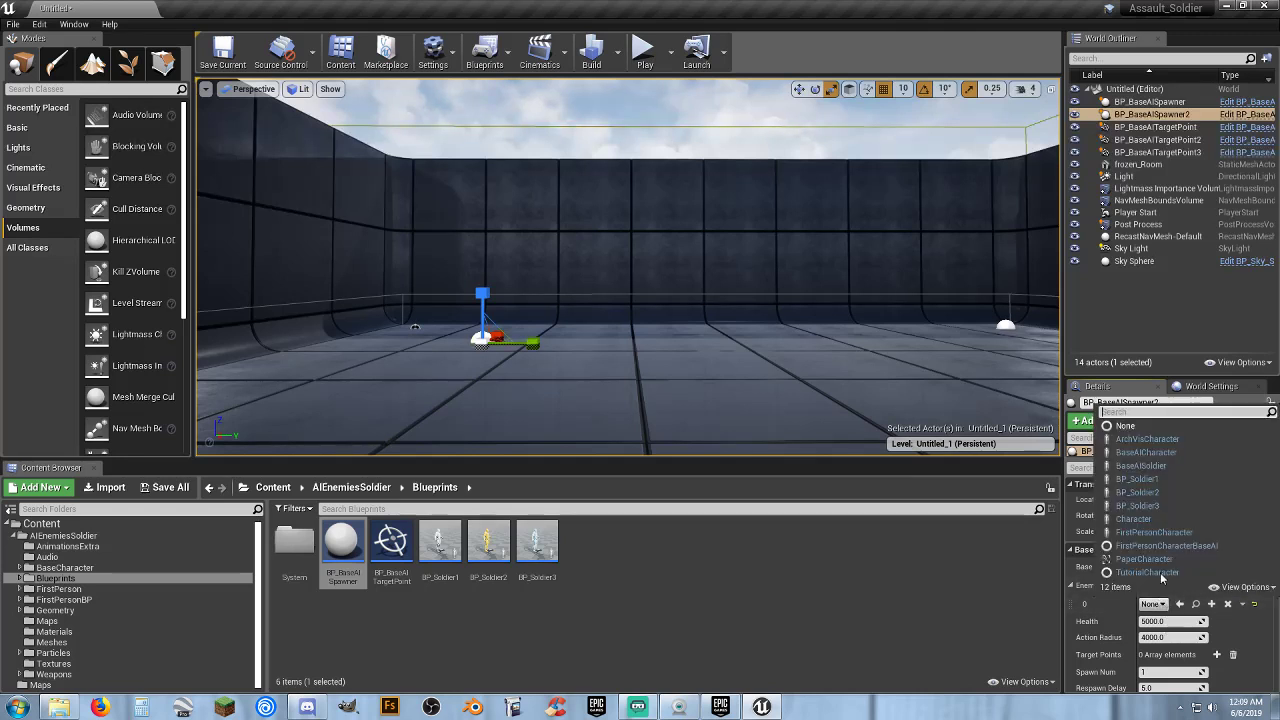
pyautogui.click(1137, 492)
# - Change the first spawner's Enemies entry to a soldier class
pyautogui.click(1005, 325)
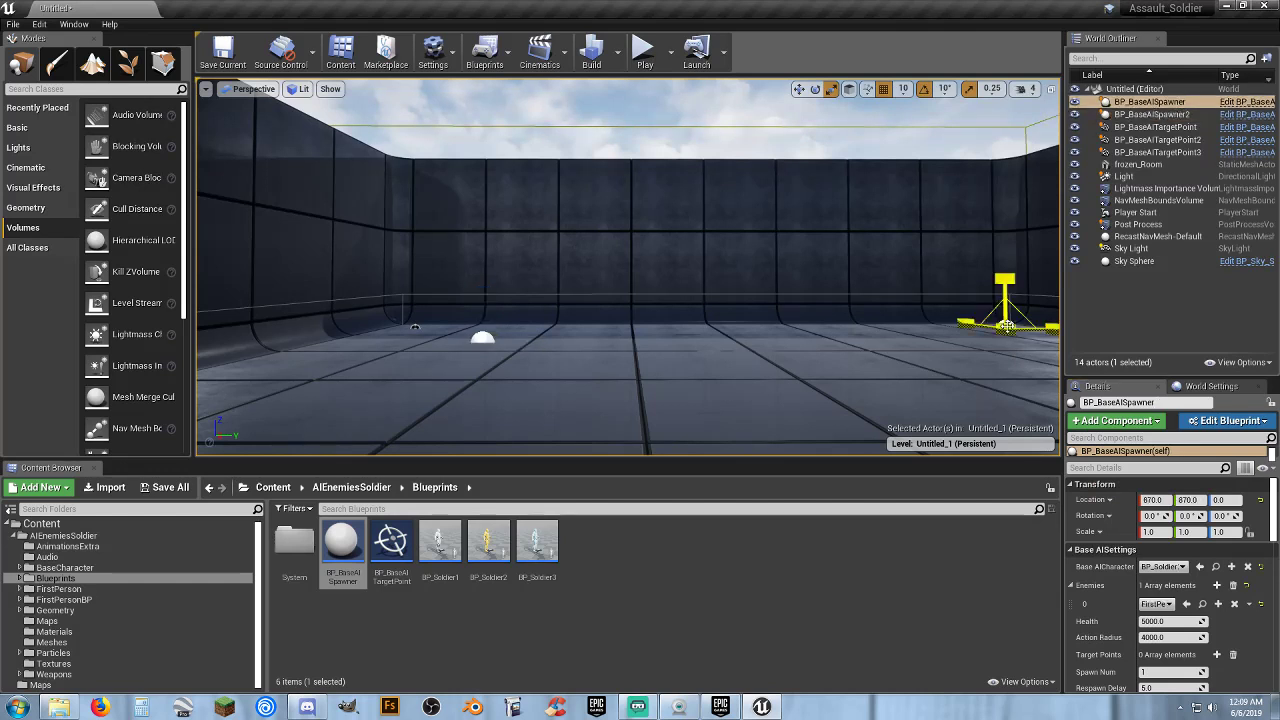
pyautogui.click(1157, 604)
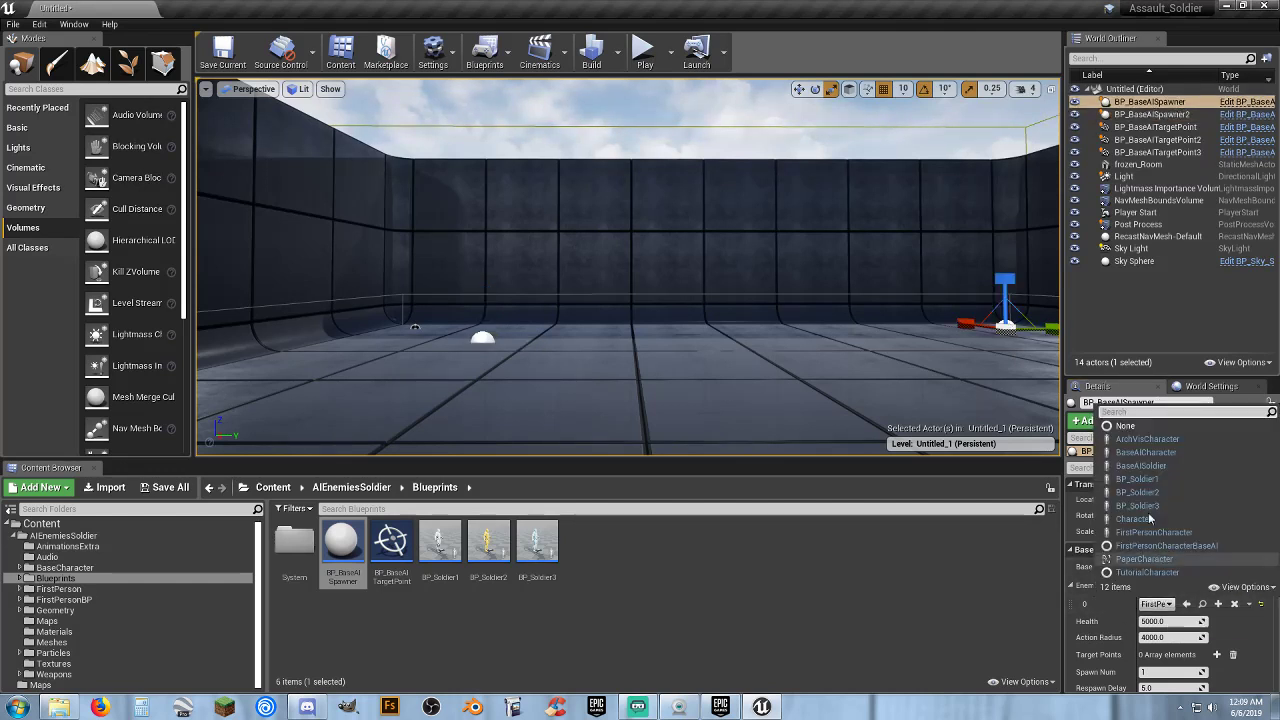
pyautogui.click(1150, 481)
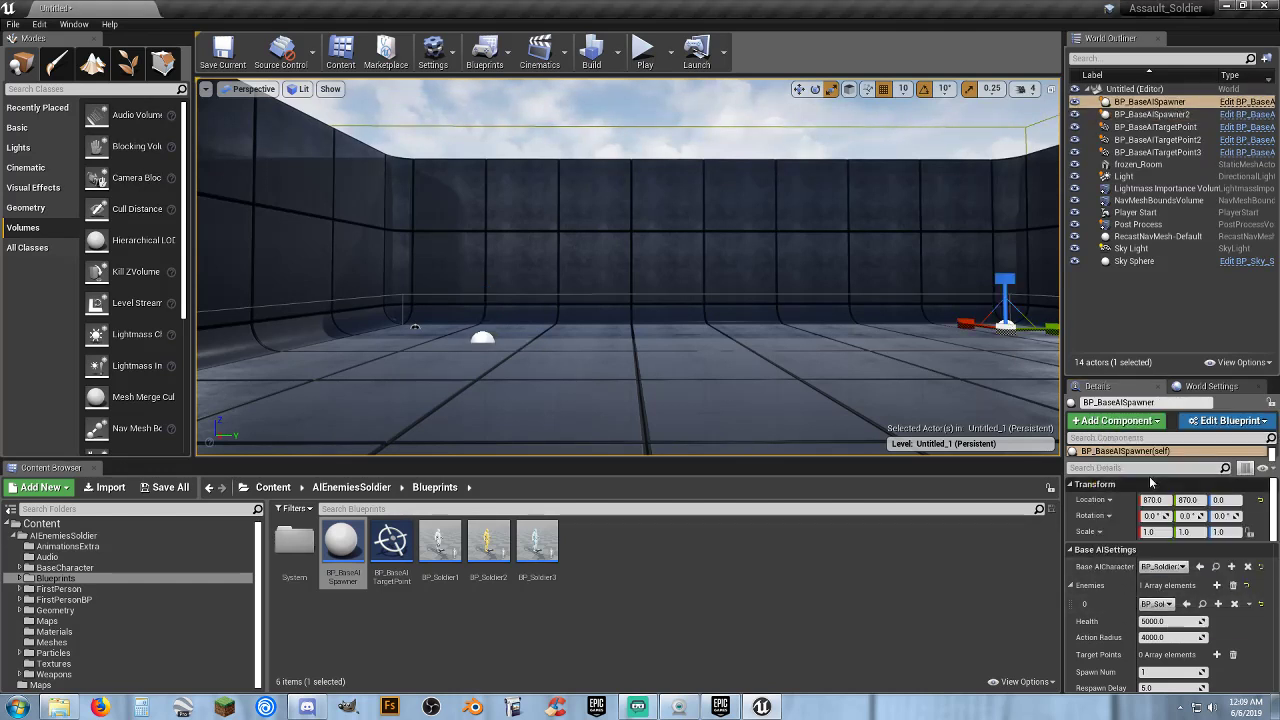
pyautogui.click(644, 50)
# - Watch the yellow and white soldiers trade fire in the play-test, then stop and look around the editor
pyautogui.click(726, 247)
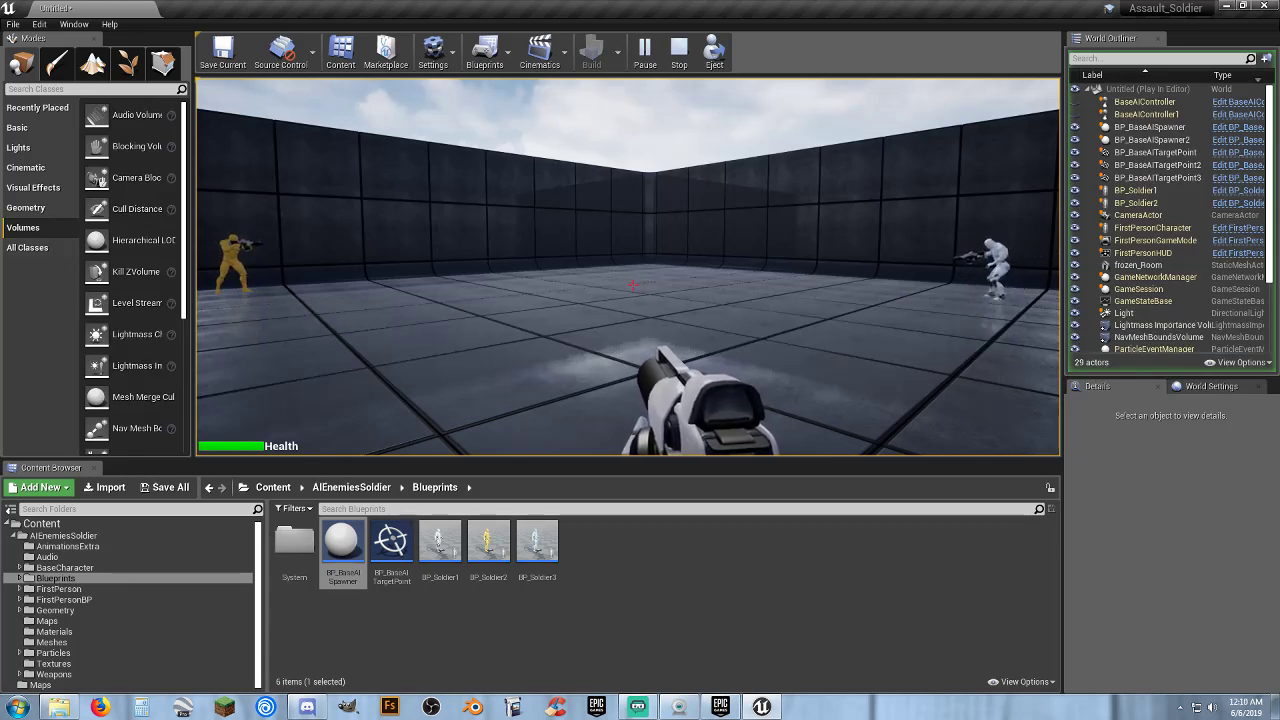
pyautogui.press('s')
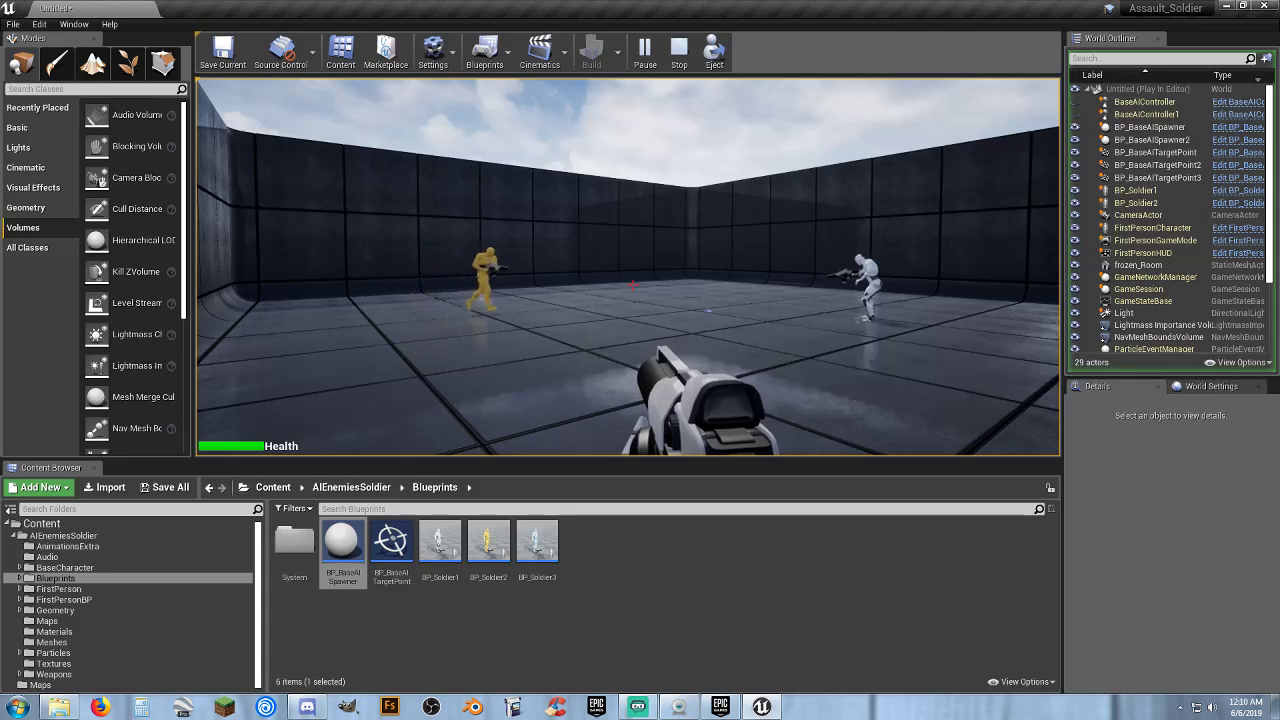
pyautogui.press('Escape')
pyautogui.moveTo(643, 271); pyautogui.dragTo(631, 351, button='right')
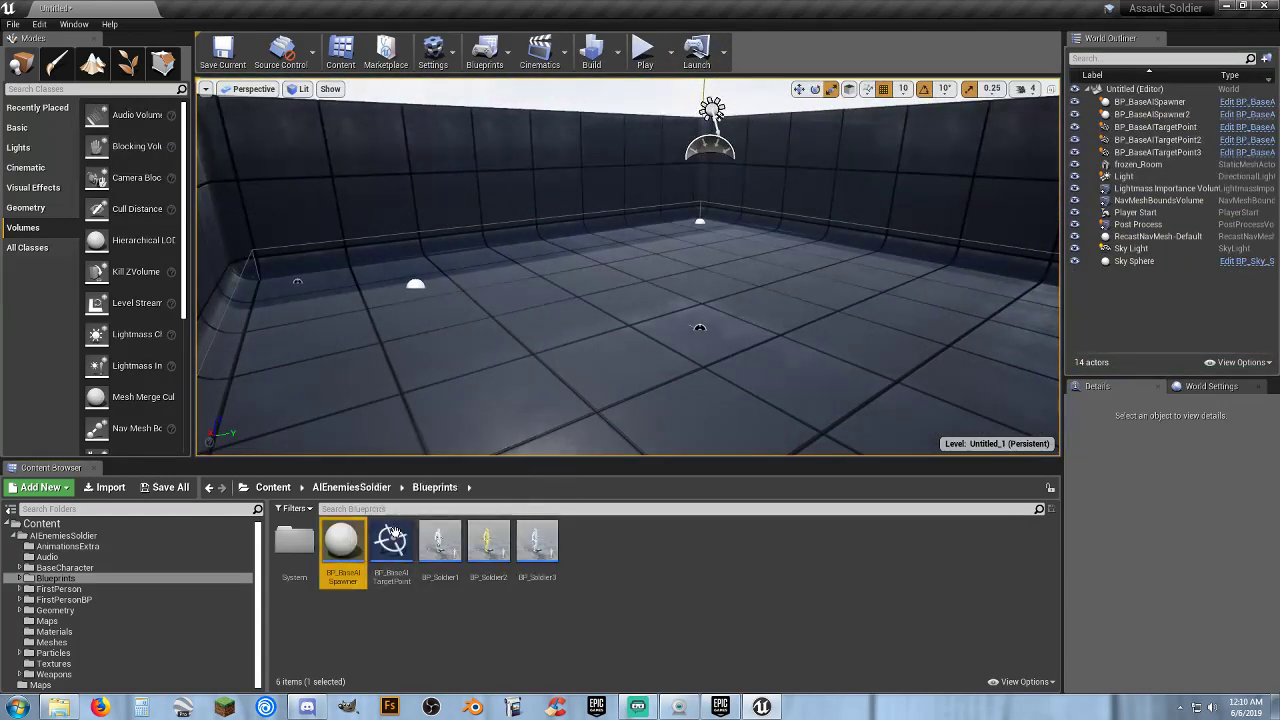
# - Place a third AI spawner on the floor spawning a soldier class
pyautogui.moveTo(342, 545); pyautogui.dragTo(870, 340)
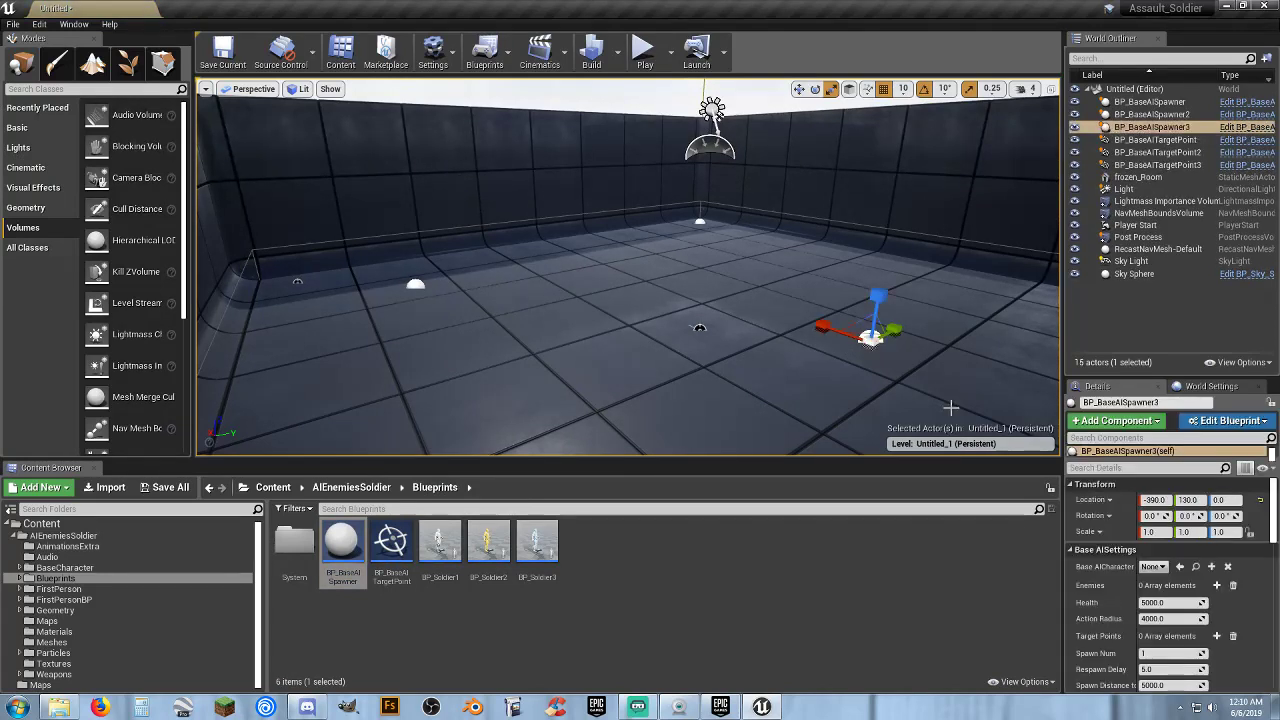
pyautogui.click(1160, 567)
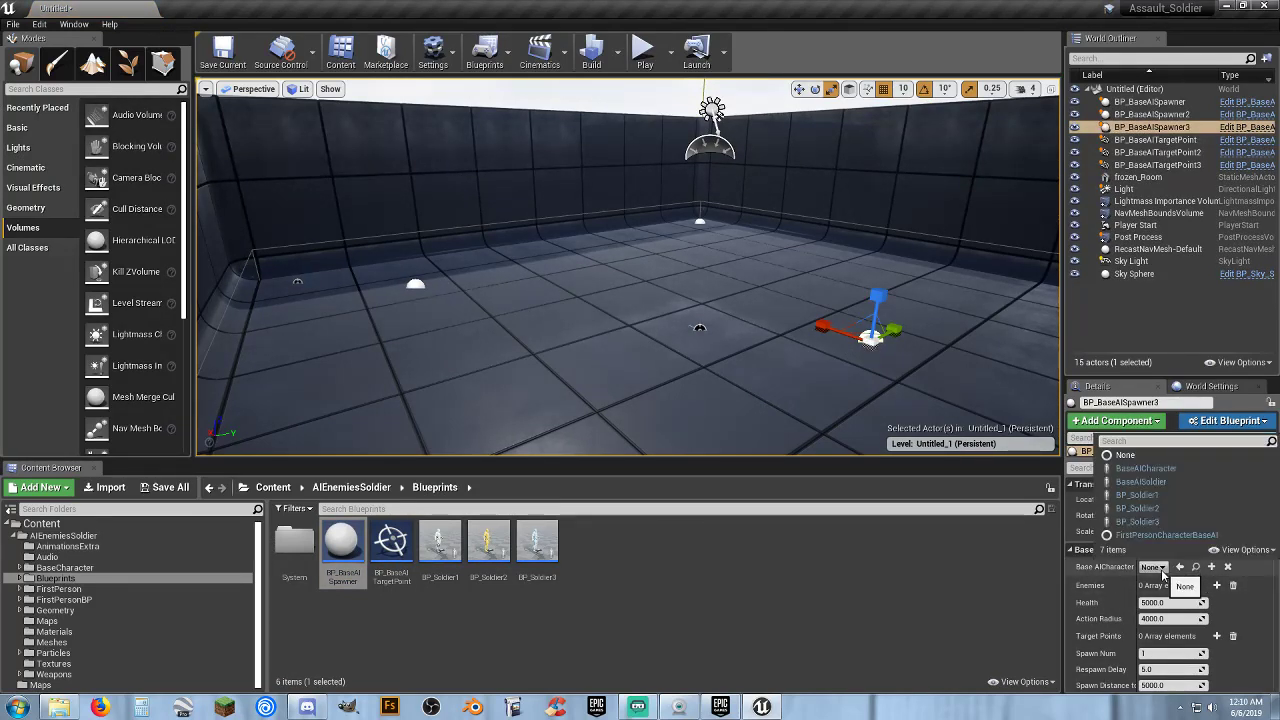
pyautogui.click(1160, 527)
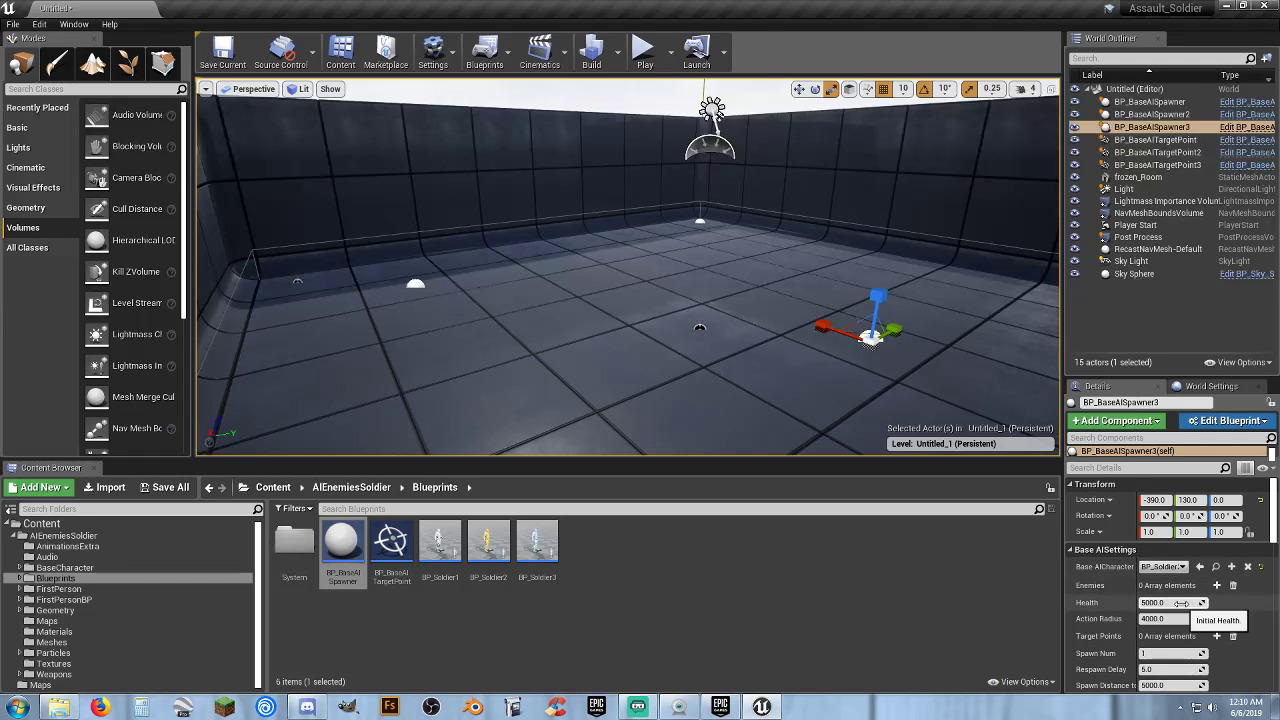
# - Give the third spawner two Enemies entries, each set to a soldier class
pyautogui.click(1216, 585)
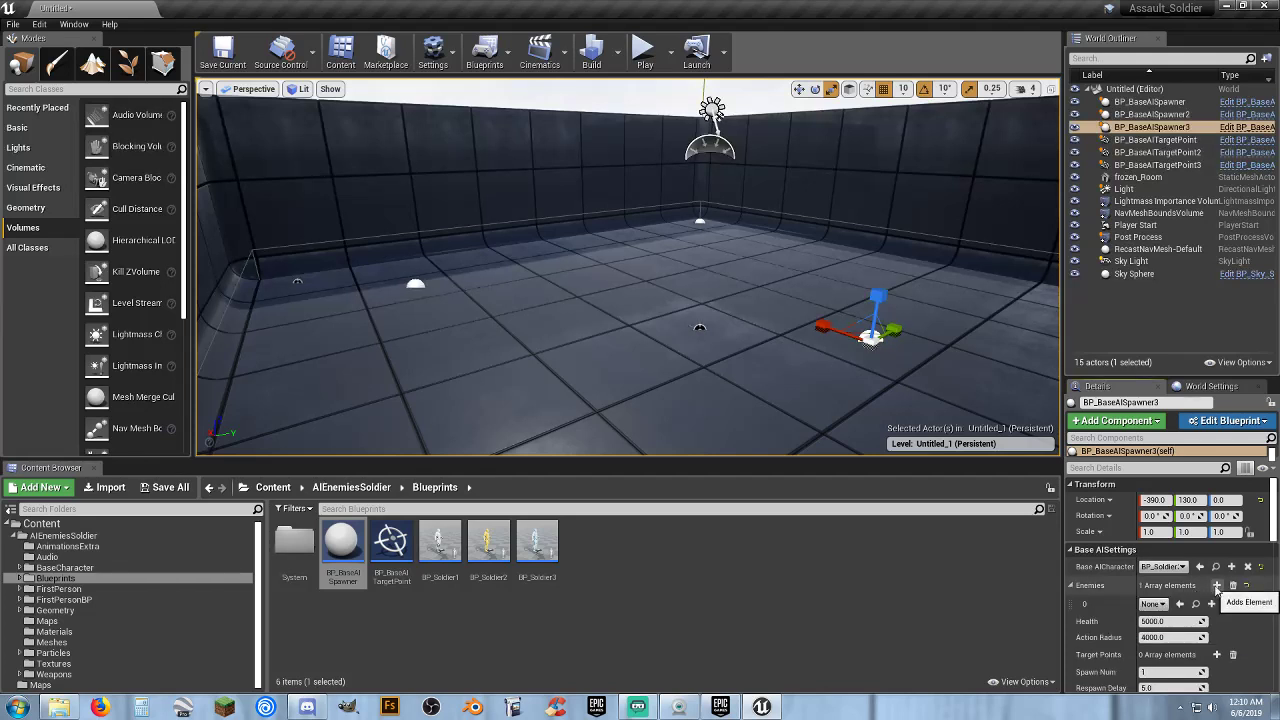
pyautogui.click(1216, 585)
pyautogui.click(1165, 607)
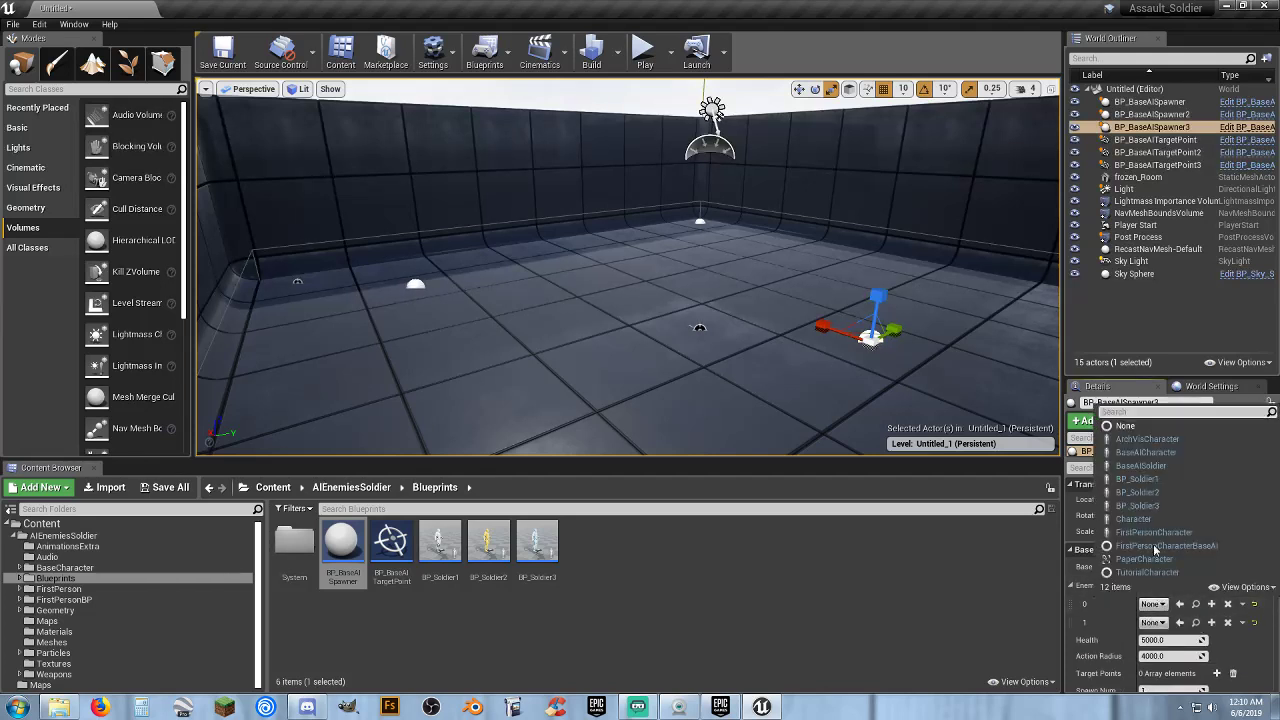
pyautogui.click(1159, 483)
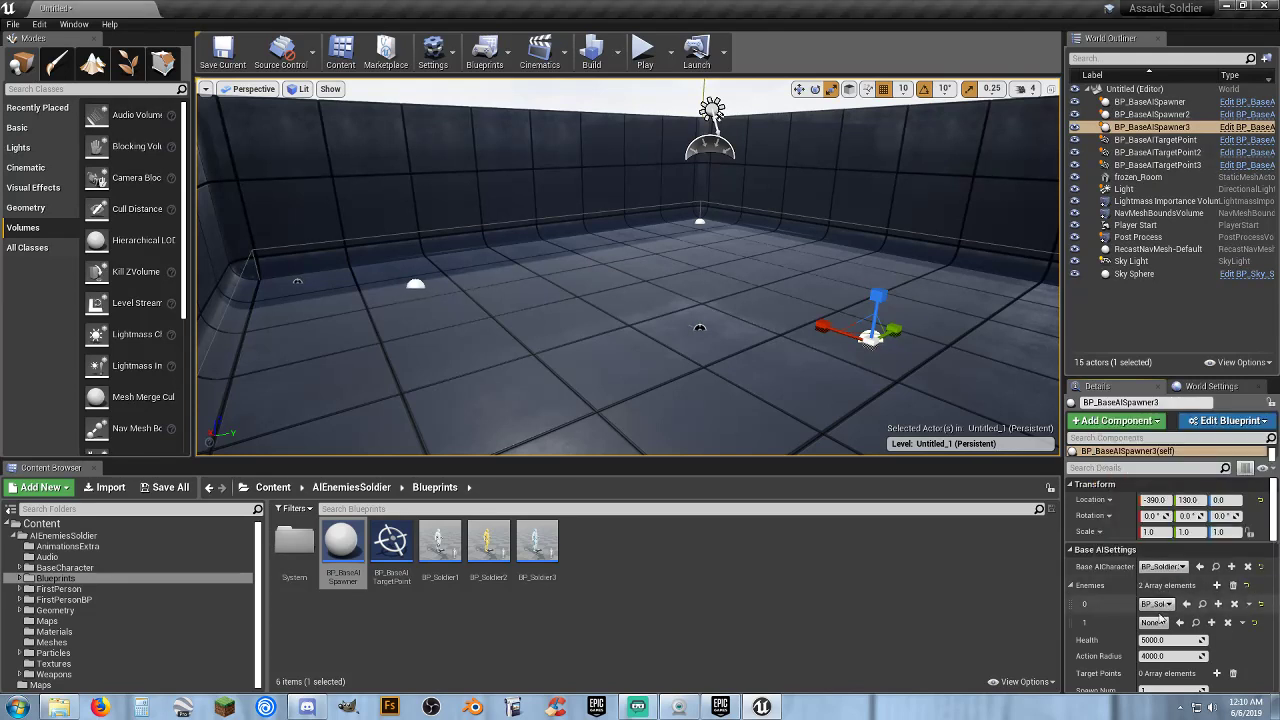
pyautogui.click(1153, 622)
pyautogui.click(1152, 515)
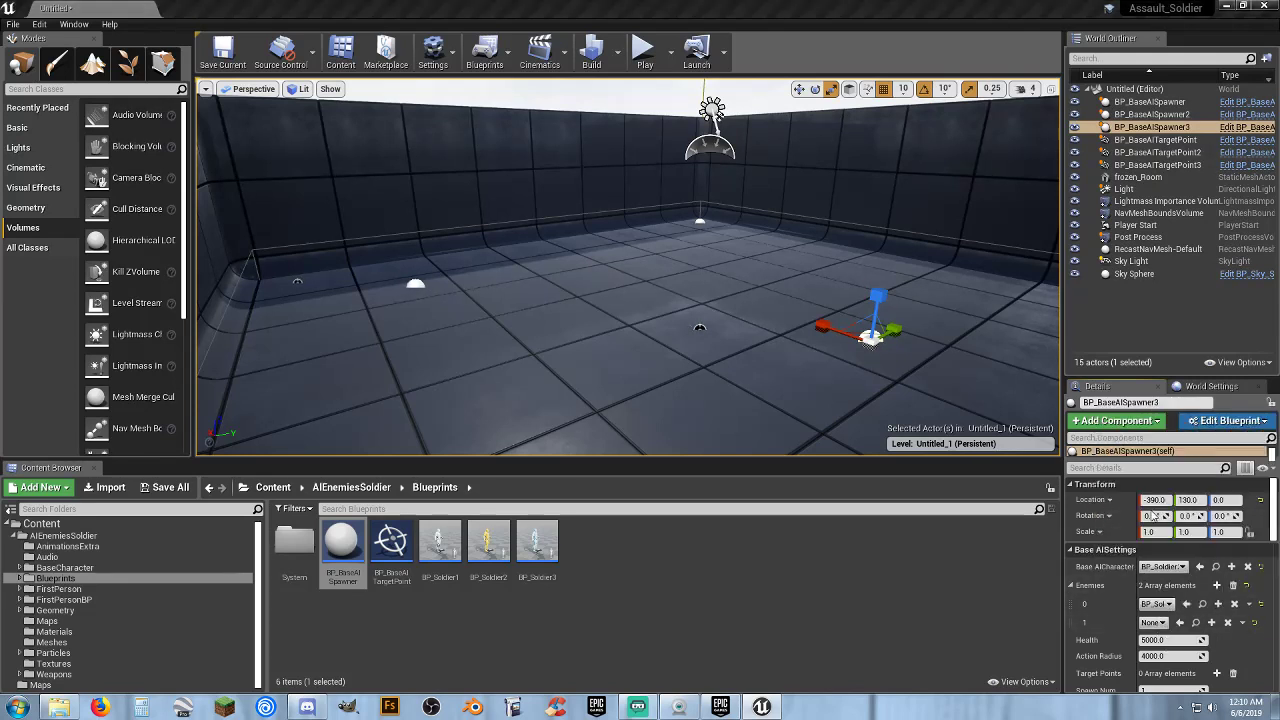
pyautogui.click(643, 55)
# - Walk toward the three fighting soldiers, shoot the azure soldier dead, then stop playing
pyautogui.click(726, 204)
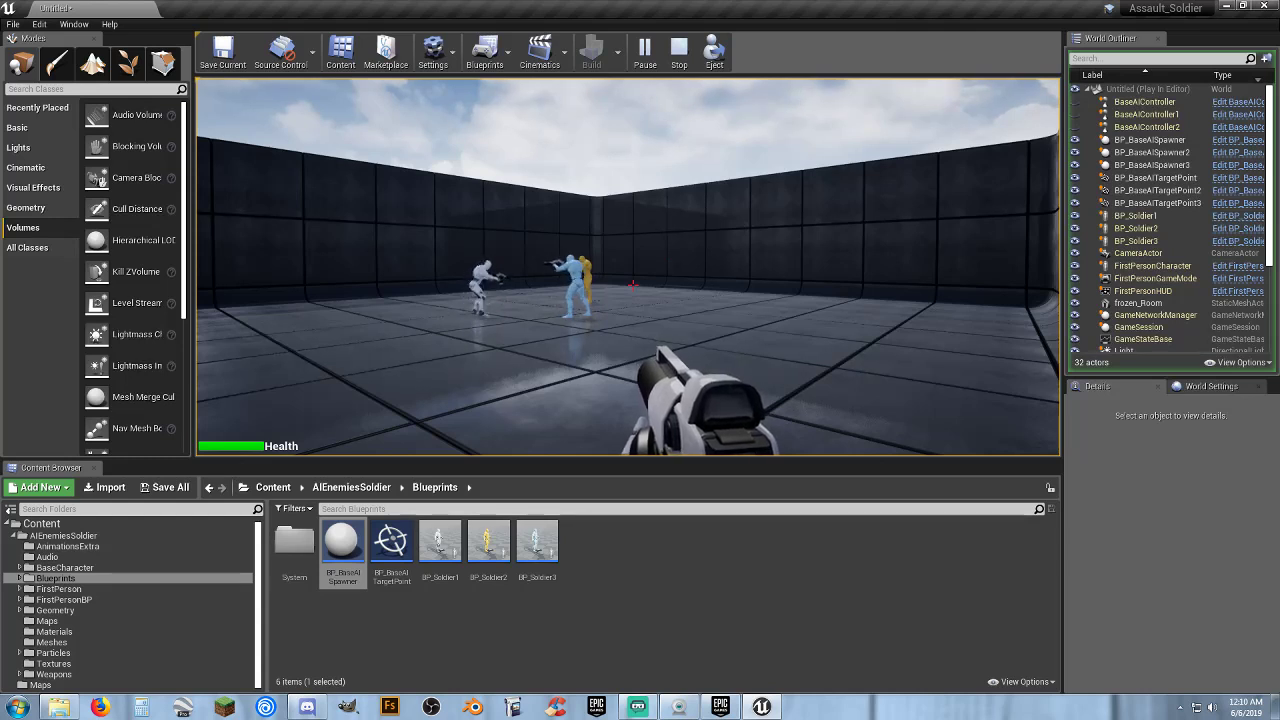
pyautogui.press('w')
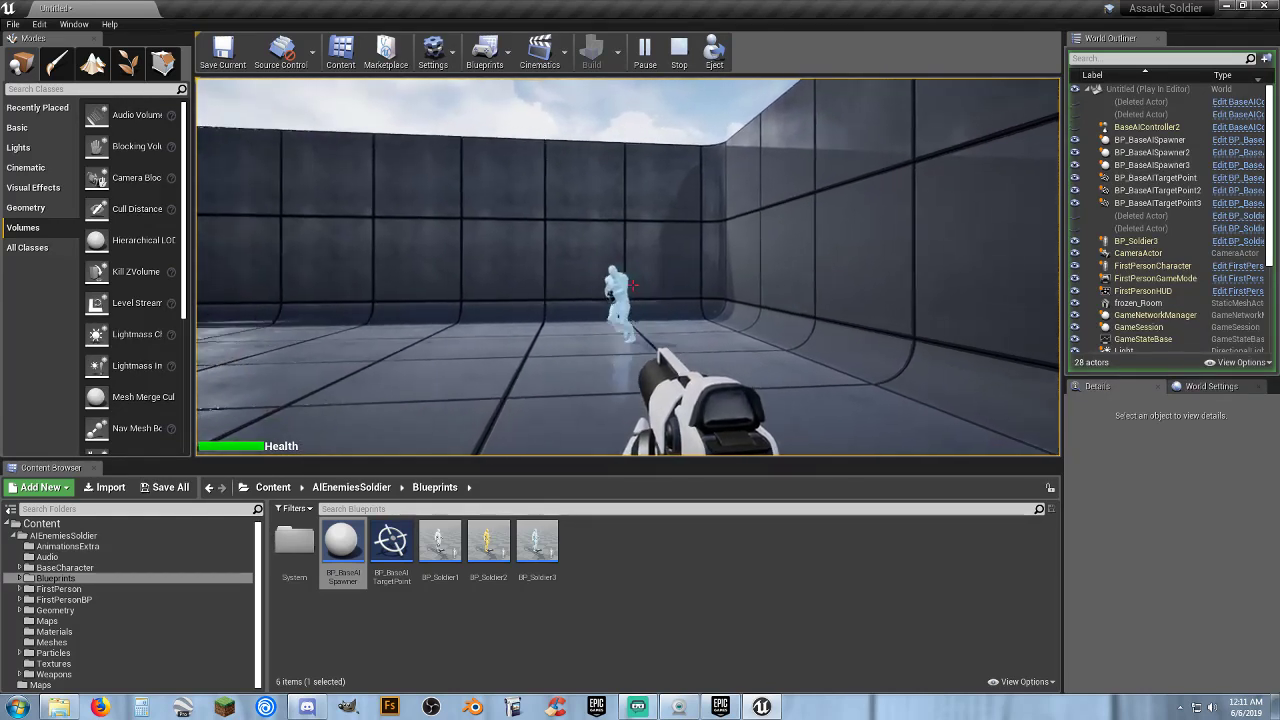
pyautogui.press('w')
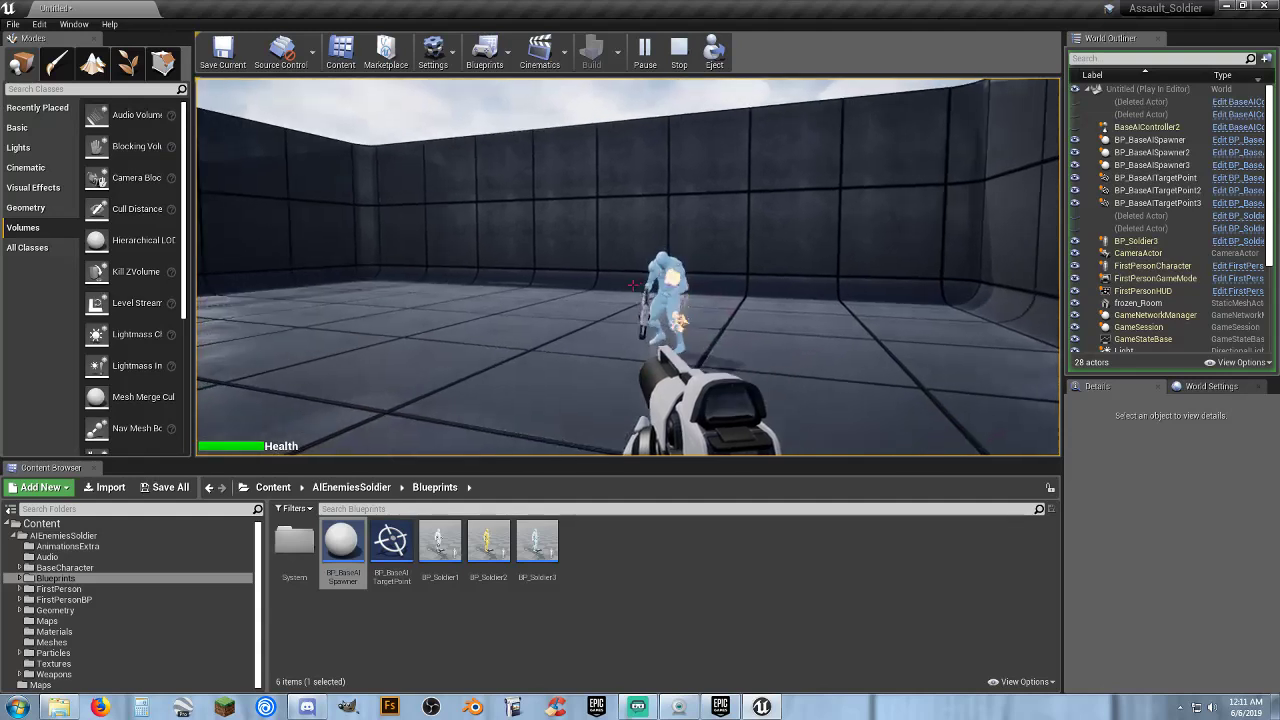
pyautogui.click(632, 285)
pyautogui.click(632, 285)
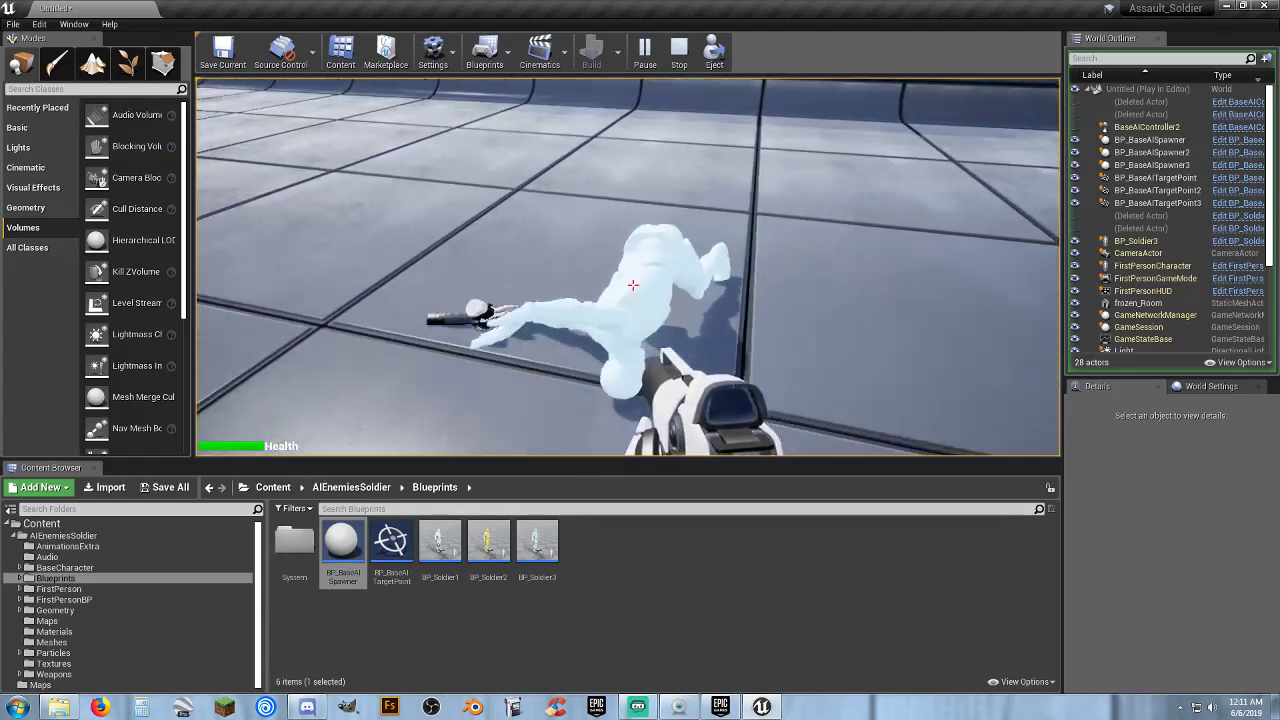
pyautogui.press('Escape')
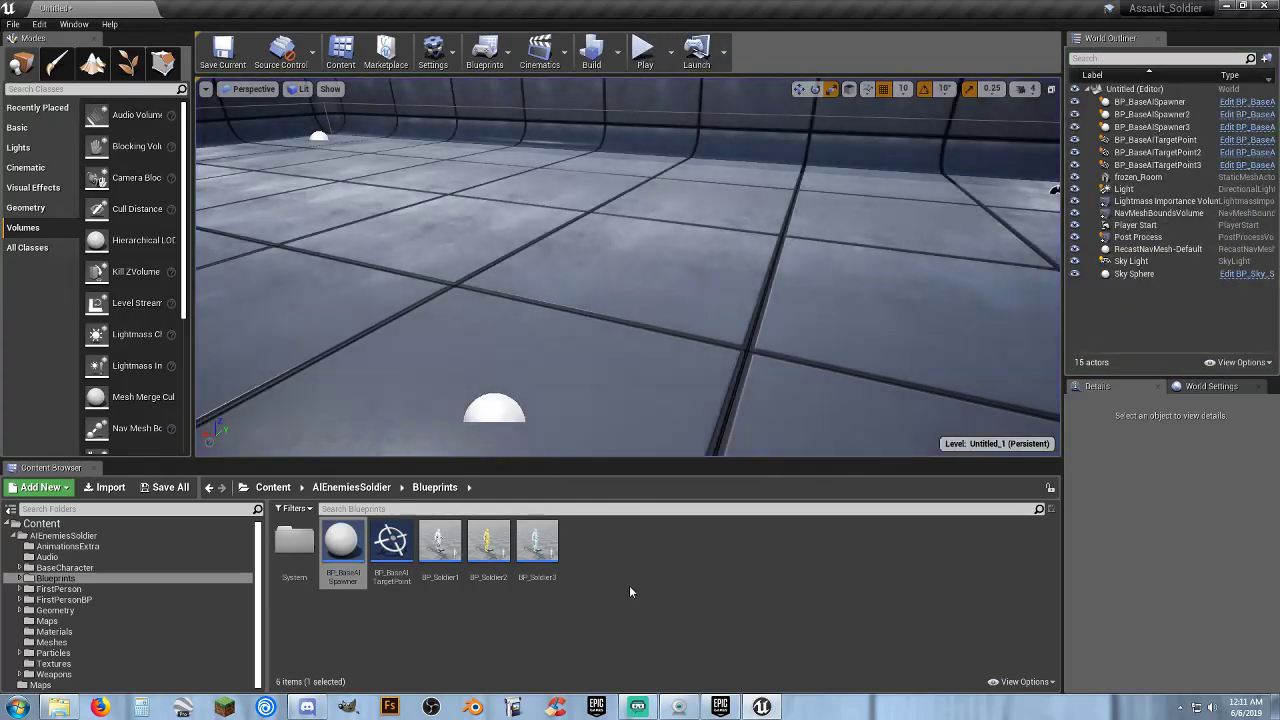
# - Browse the AIEnemiesSoldier Blueprints folders and open System to list its eight BaseAI assets
pyautogui.click(628, 595)
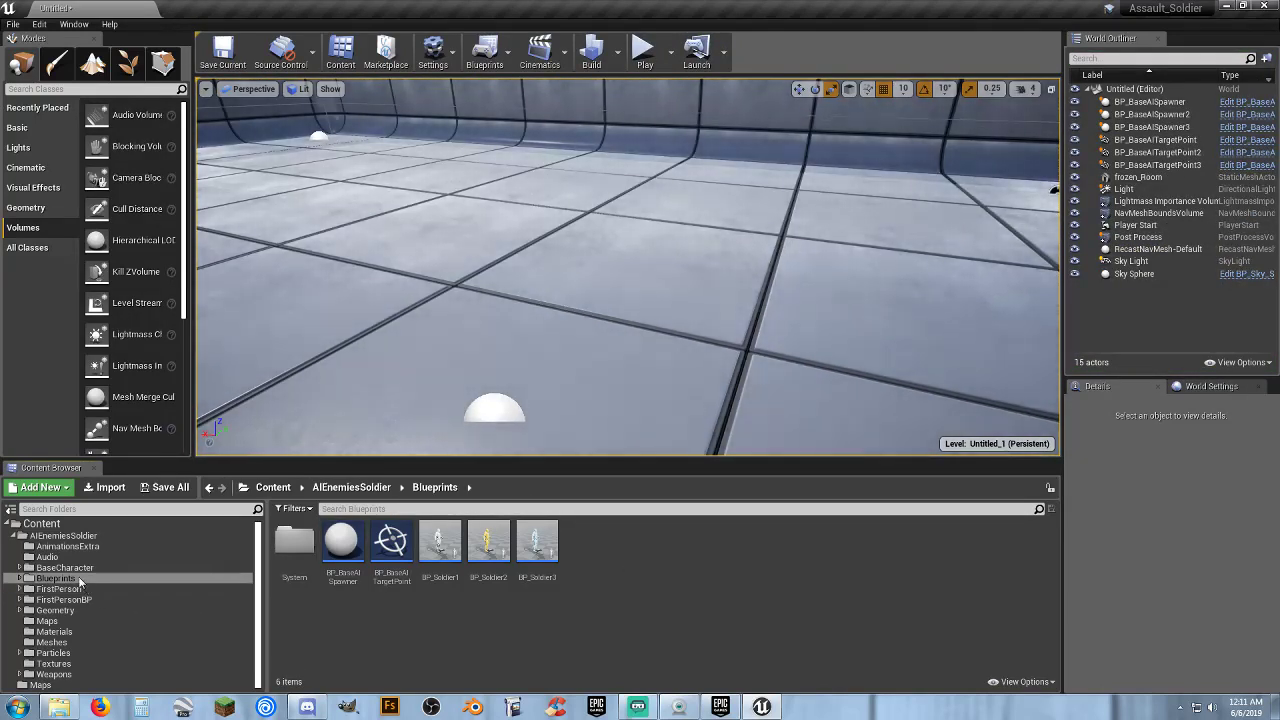
pyautogui.click(79, 568)
pyautogui.click(78, 578)
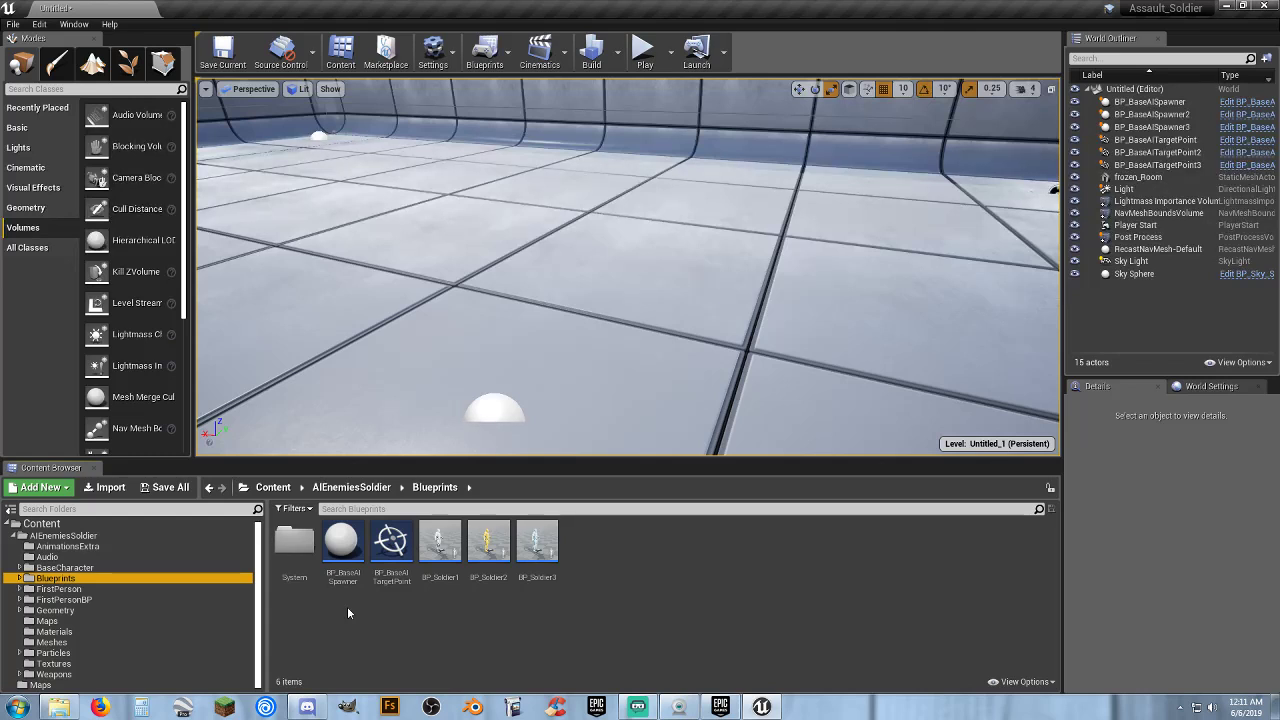
pyautogui.moveTo(643, 353); pyautogui.dragTo(663, 323, button='right')
pyautogui.moveTo(579, 293); pyautogui.dragTo(916, 244, button='right')
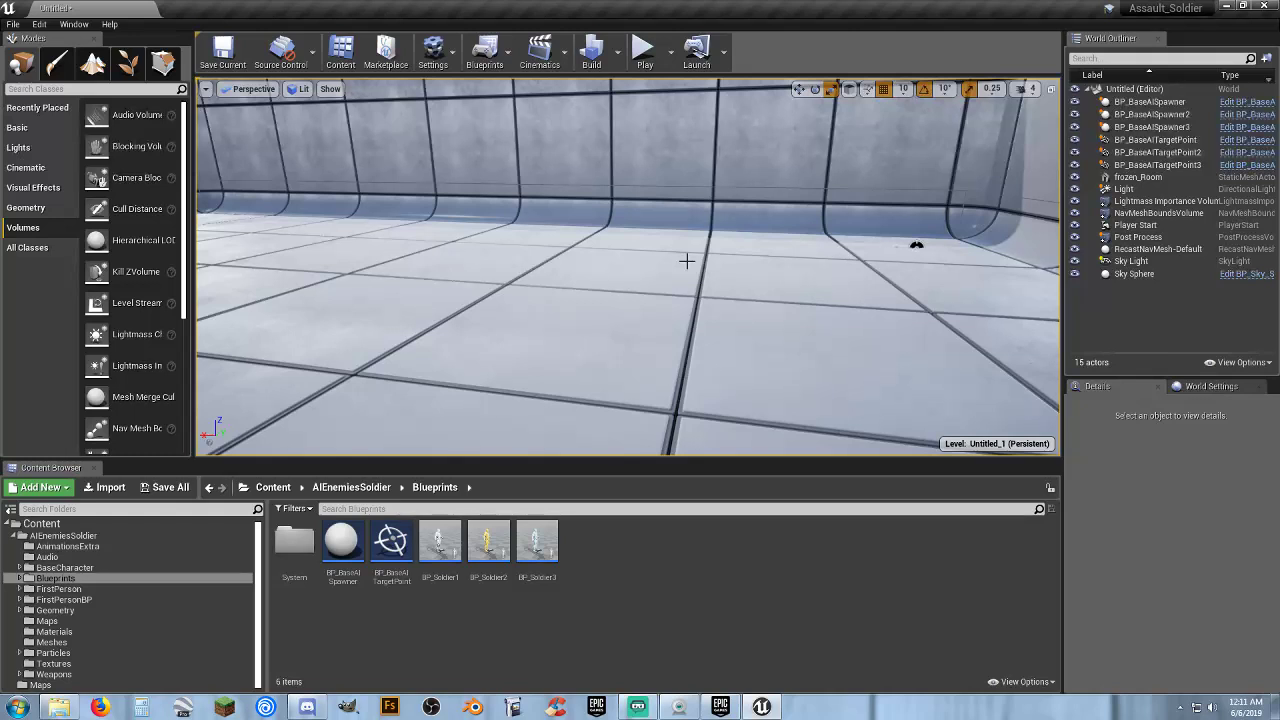
pyautogui.moveTo(705, 276); pyautogui.dragTo(713, 279, button='right')
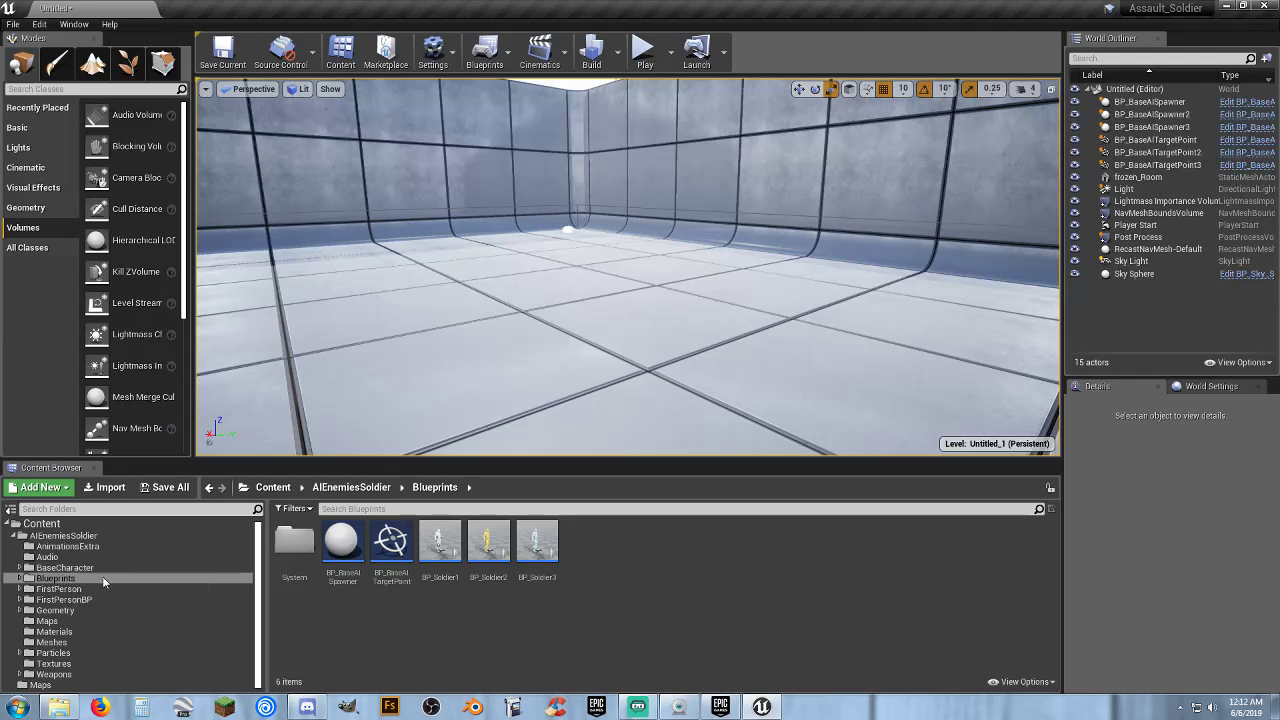
pyautogui.doubleClick(283, 542)
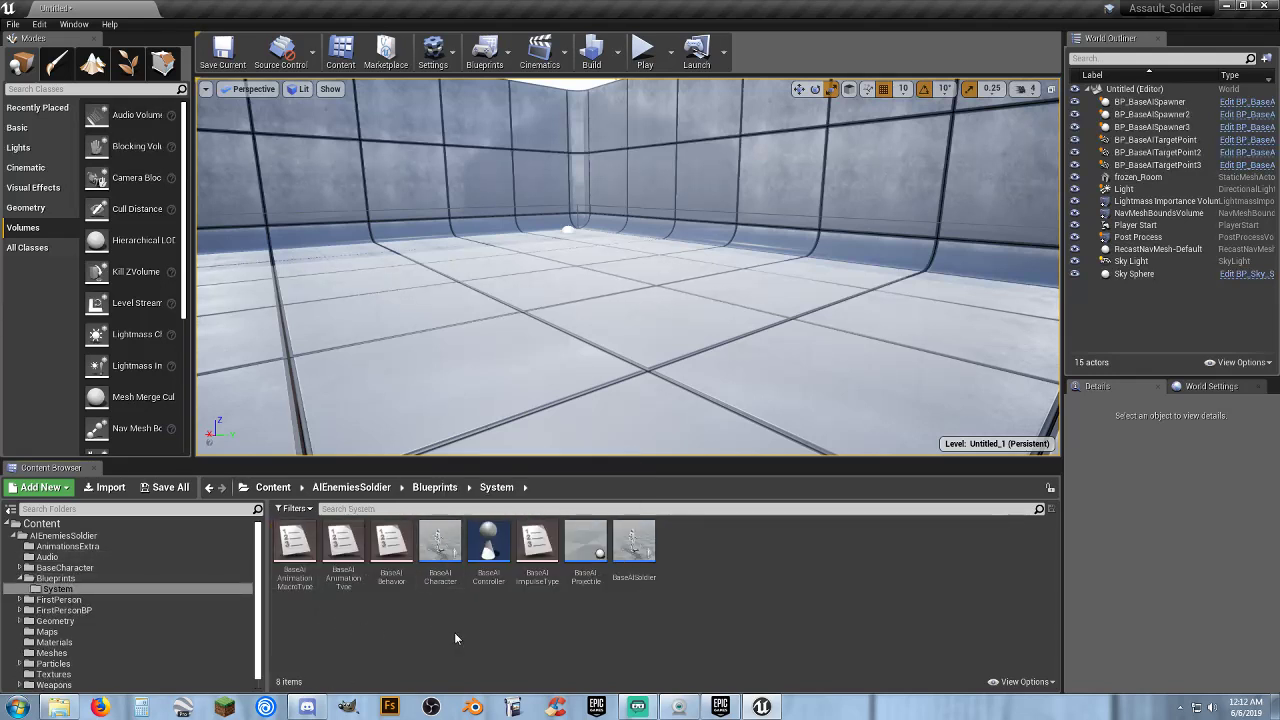
# - Open the BaseAICharacter blueprint on its Spawn Projectile function graph
pyautogui.doubleClick(439, 575)
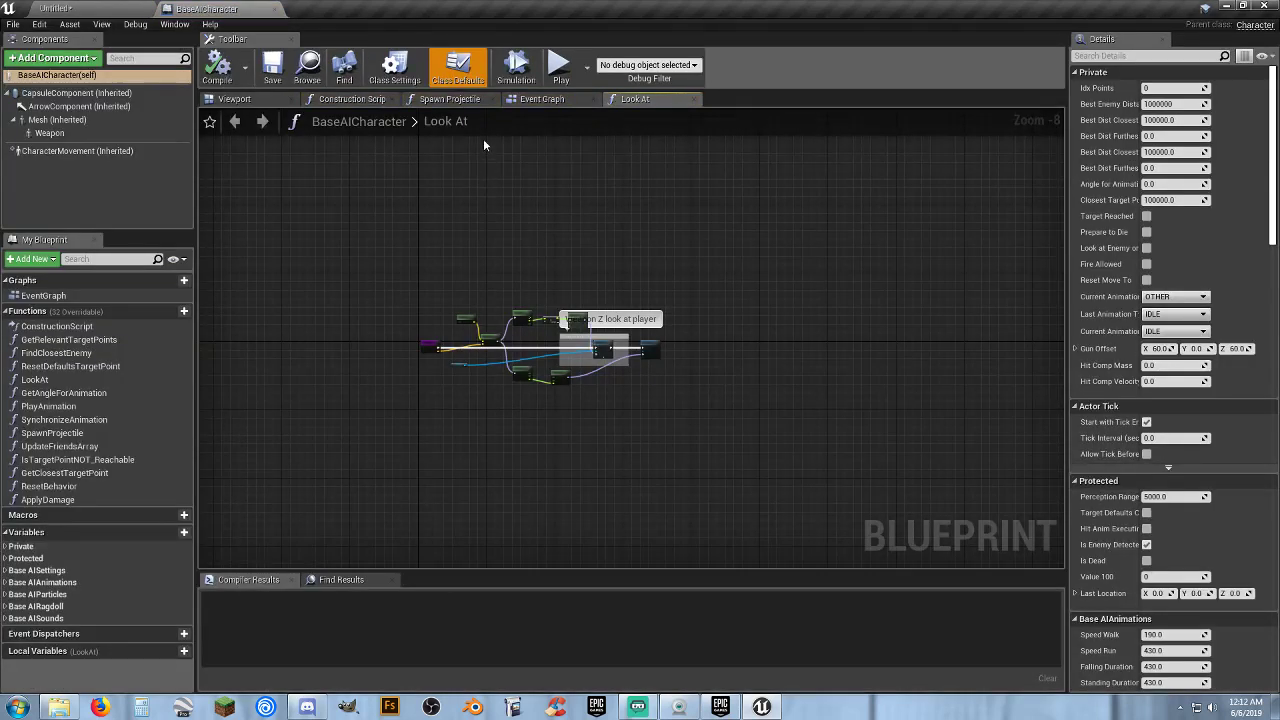
pyautogui.click(450, 100)
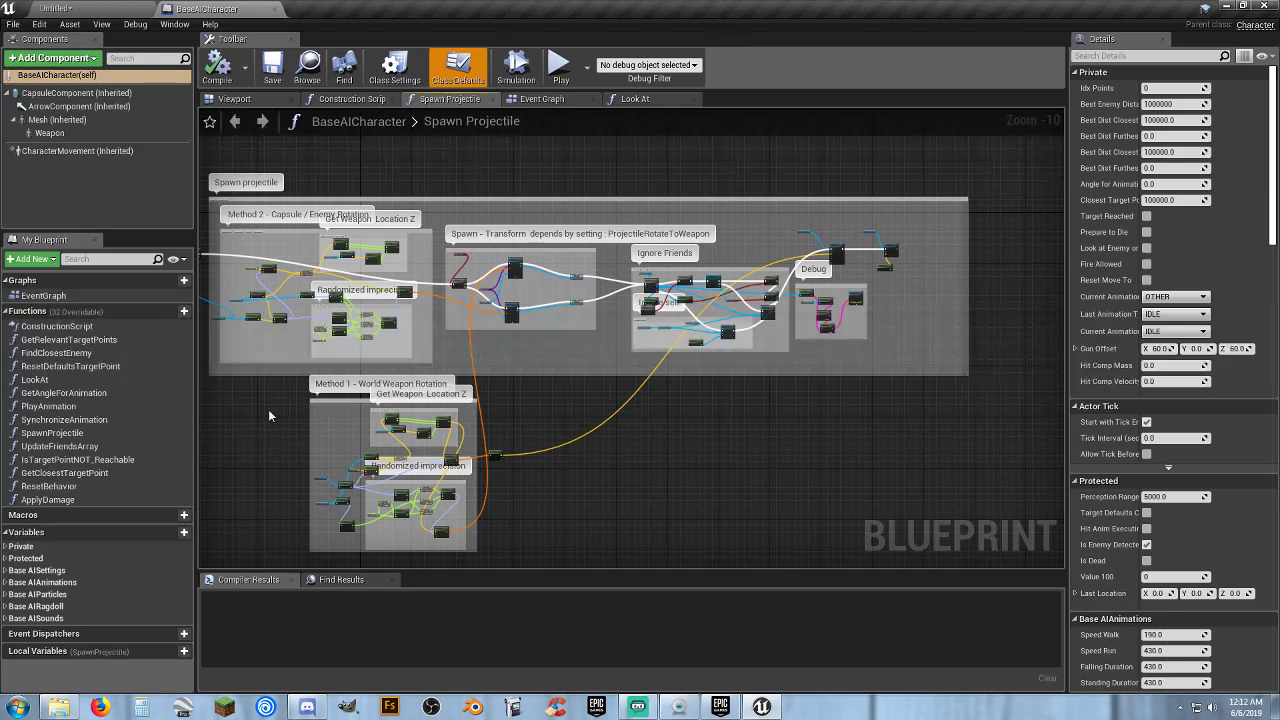
pyautogui.moveTo(268, 409); pyautogui.dragTo(446, 350, button='right')
pyautogui.scroll(4, 376, 265)
pyautogui.scroll(3, 376, 265)
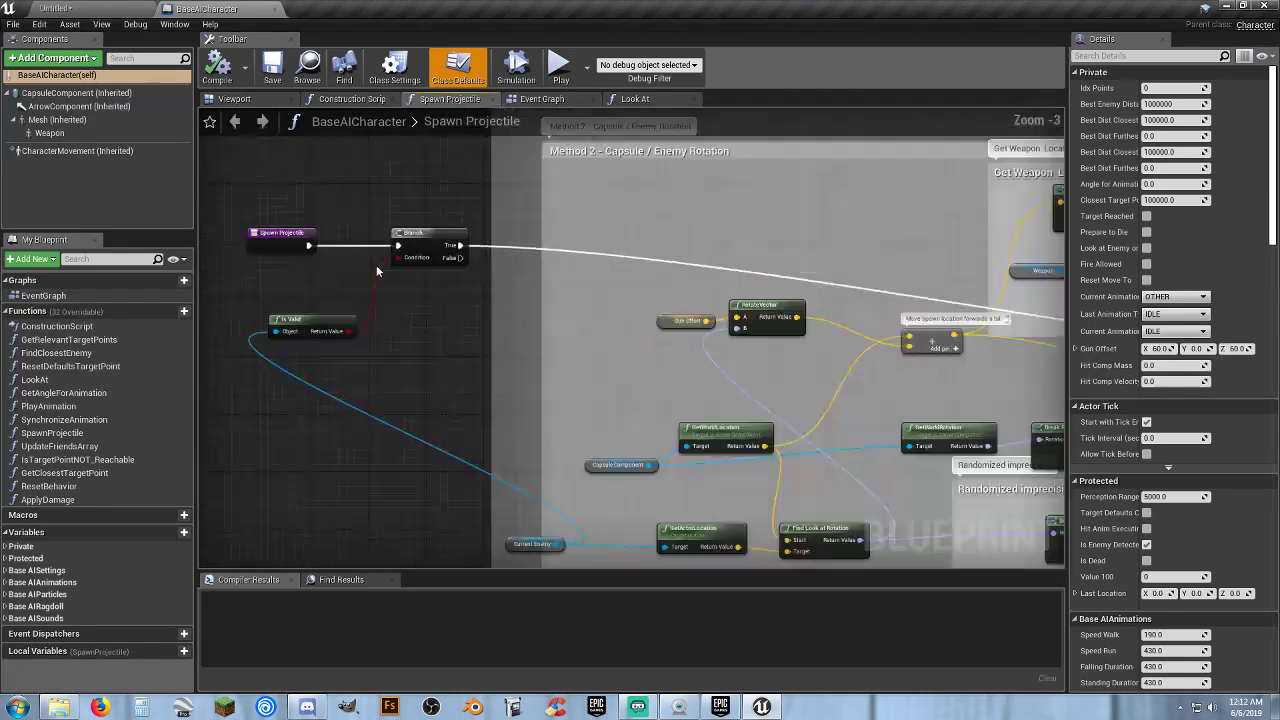
pyautogui.scroll(2, 376, 265)
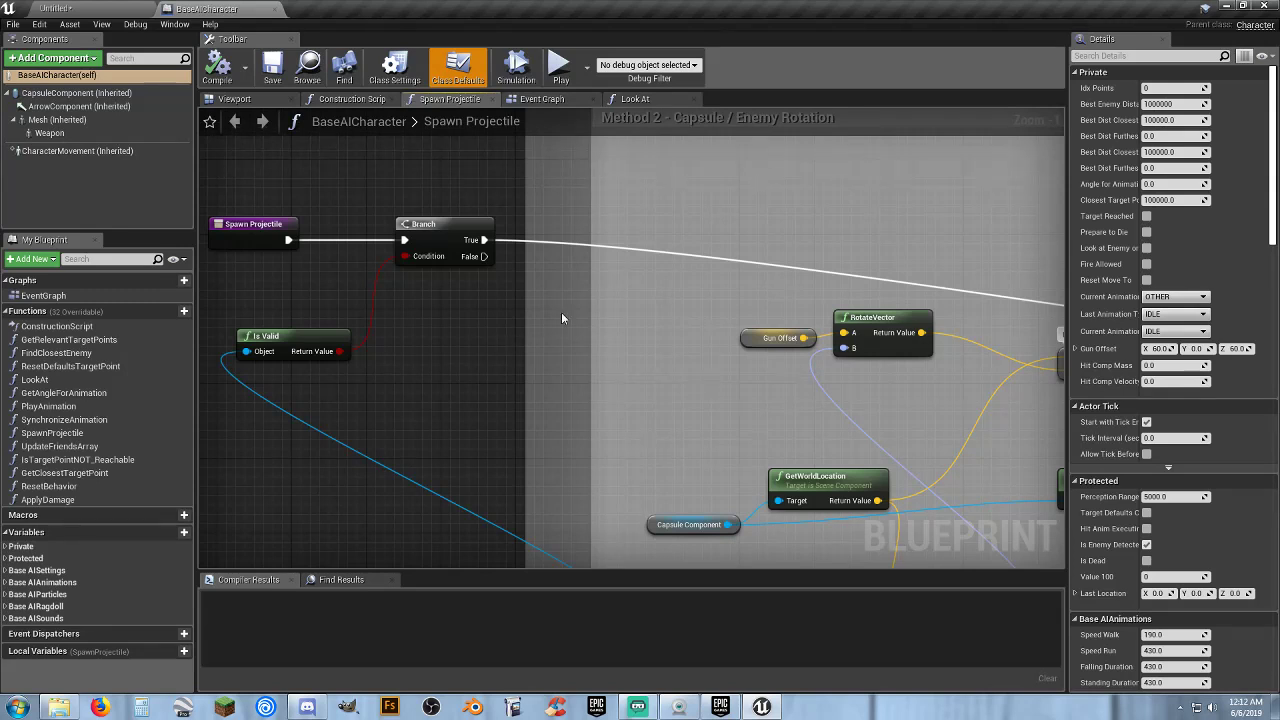
# - Pan the graph past the SpawnActor, SET Projectile Component, Ignore and fire effect nodes
pyautogui.moveTo(627, 284); pyautogui.dragTo(241, 221, button='right')
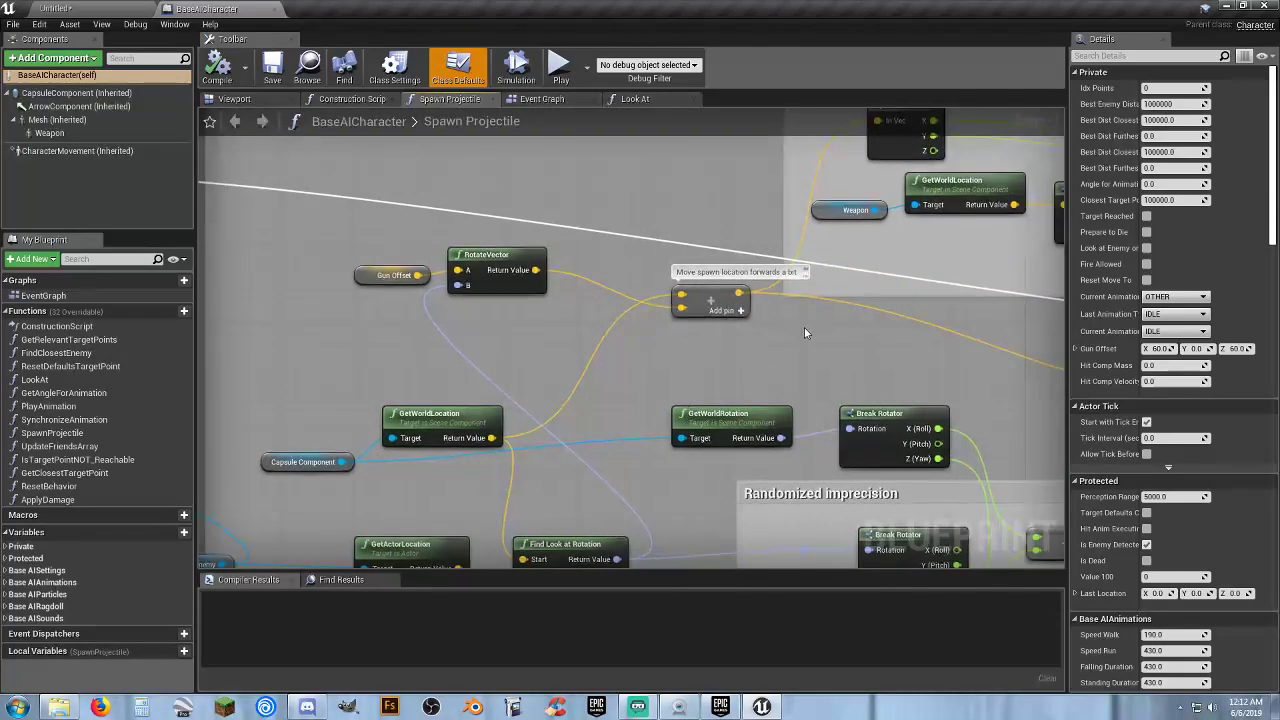
pyautogui.moveTo(702, 360)
pyautogui.mouseDown(button='right')
pyautogui.moveTo(1047, 467)
pyautogui.moveTo(42, 297)
pyautogui.mouseUp(button='right')
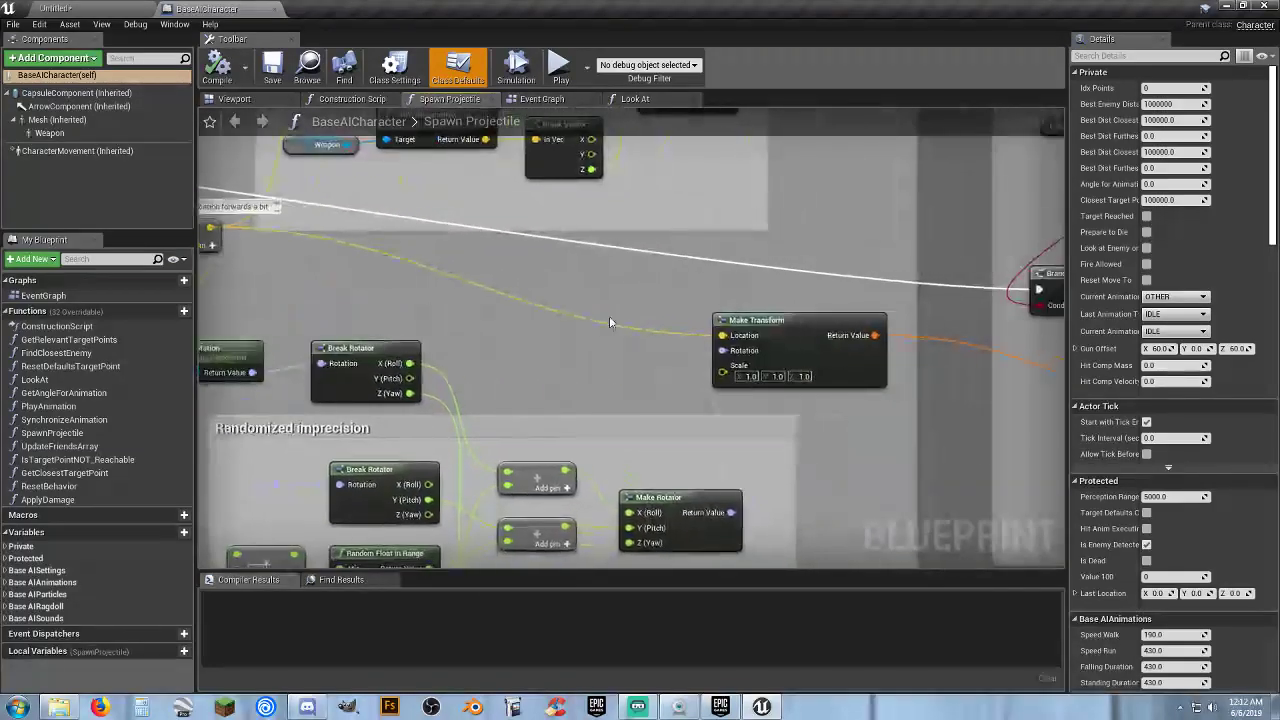
pyautogui.moveTo(961, 413)
pyautogui.mouseDown(button='right')
pyautogui.moveTo(309, 438)
pyautogui.moveTo(273, 382)
pyautogui.mouseUp(button='right')
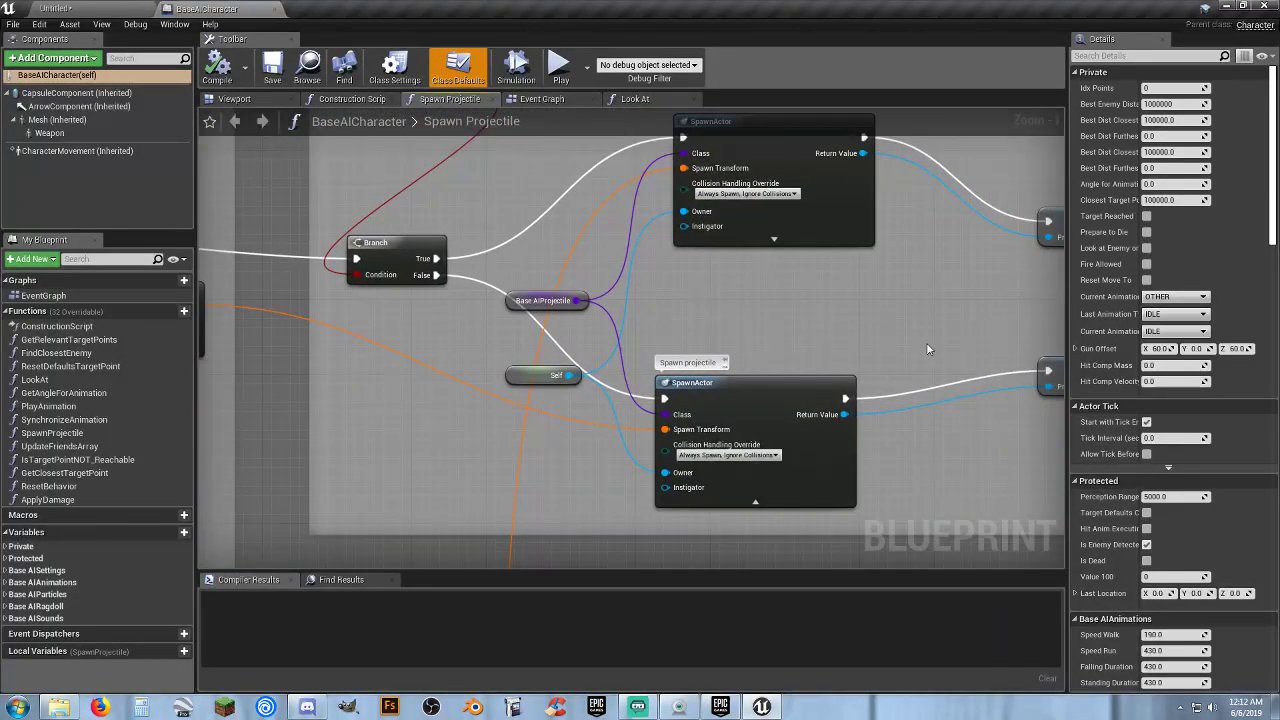
pyautogui.moveTo(968, 339); pyautogui.dragTo(815, 376, button='right')
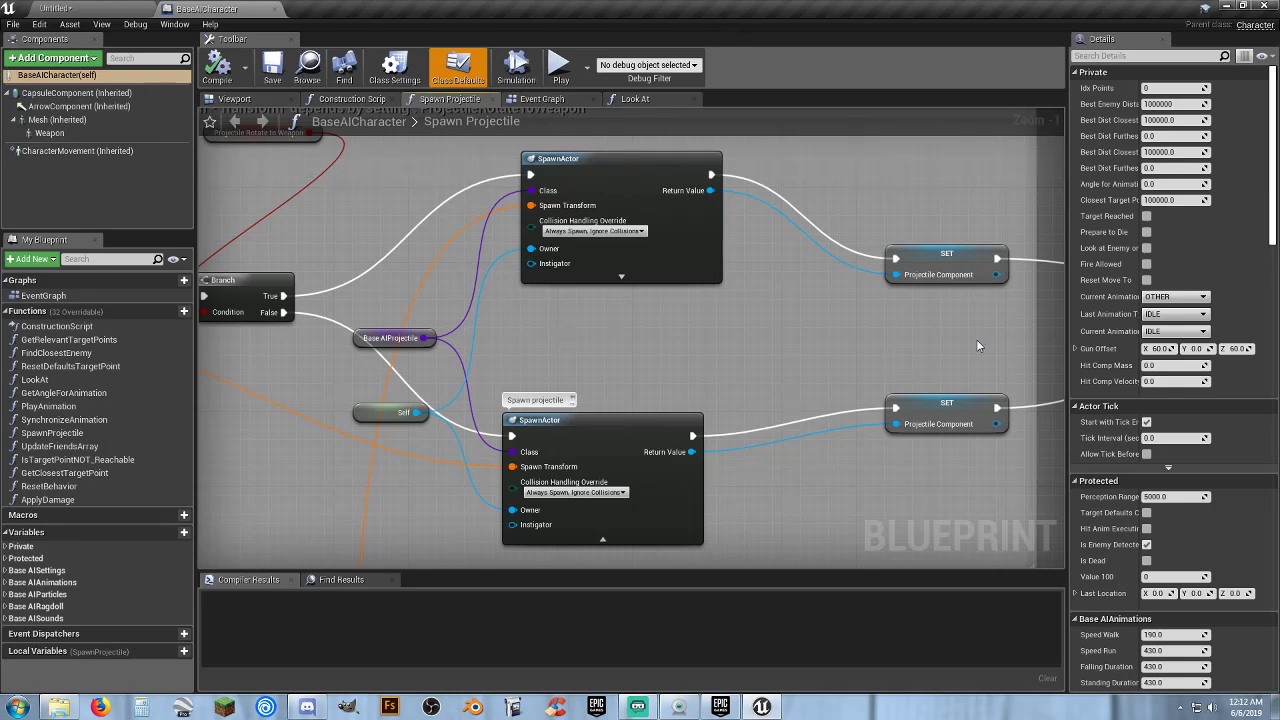
pyautogui.moveTo(978, 346)
pyautogui.mouseDown(button='right')
pyautogui.moveTo(557, 321)
pyautogui.moveTo(580, 305)
pyautogui.mouseUp(button='right')
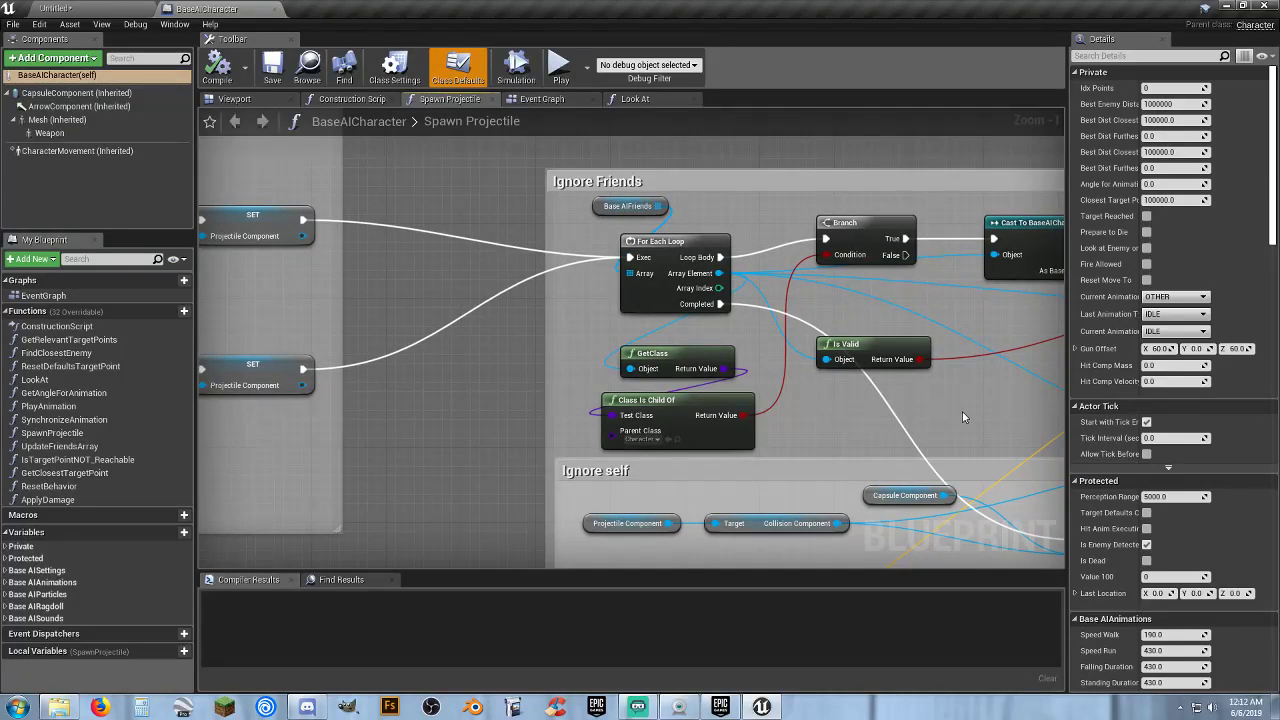
pyautogui.moveTo(993, 424)
pyautogui.mouseDown(button='right')
pyautogui.moveTo(392, 392)
pyautogui.moveTo(205, 484)
pyautogui.moveTo(230, 481)
pyautogui.moveTo(214, 665)
pyautogui.mouseUp(button='right')
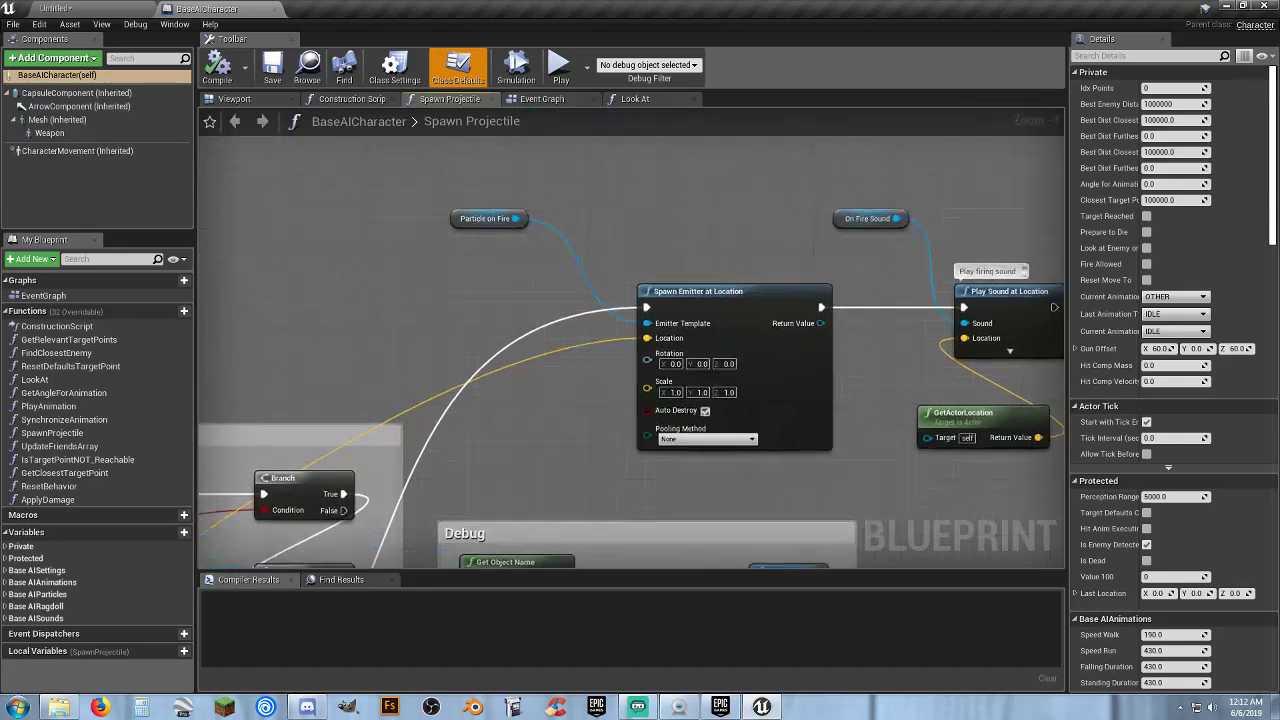
pyautogui.moveTo(777, 518); pyautogui.dragTo(780, 514, button='right')
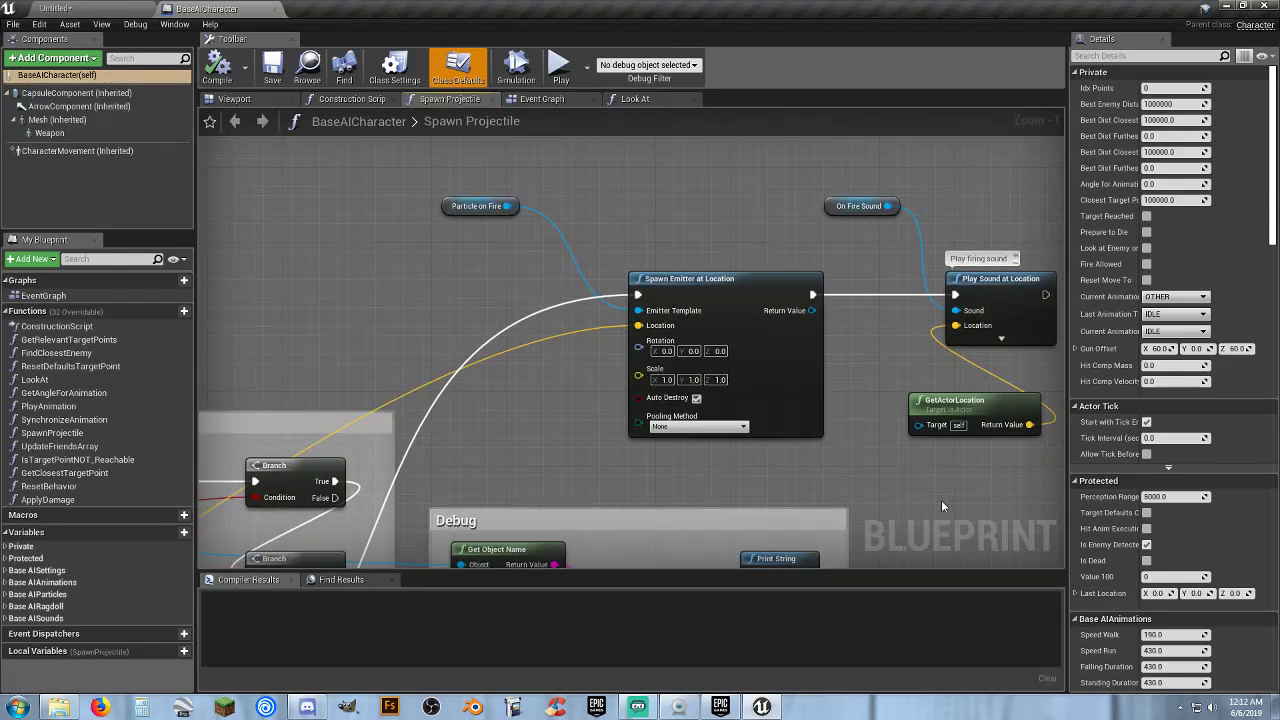
# - Pick FirstPersonTemplateWeaponFire02_Cue as the On Fire Sound default and save BaseAICharacter
pyautogui.moveTo(941, 506); pyautogui.dragTo(766, 491, button='right')
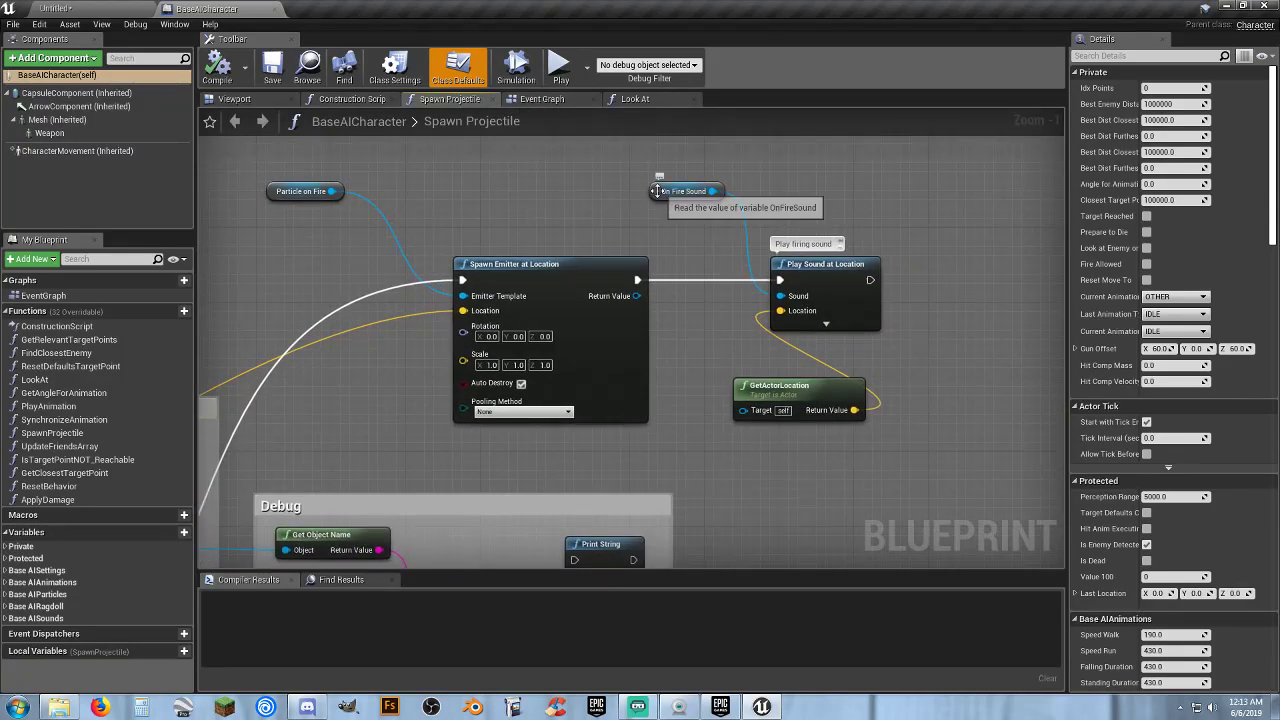
pyautogui.click(656, 191)
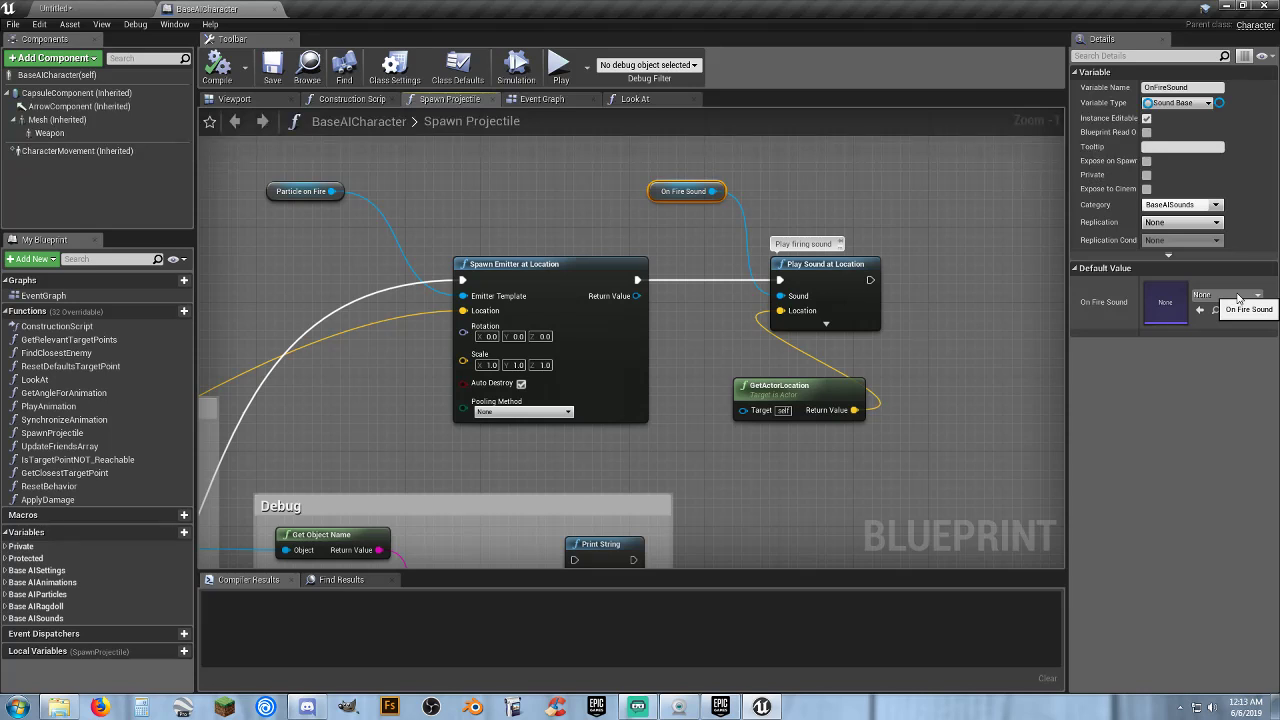
pyautogui.click(1238, 297)
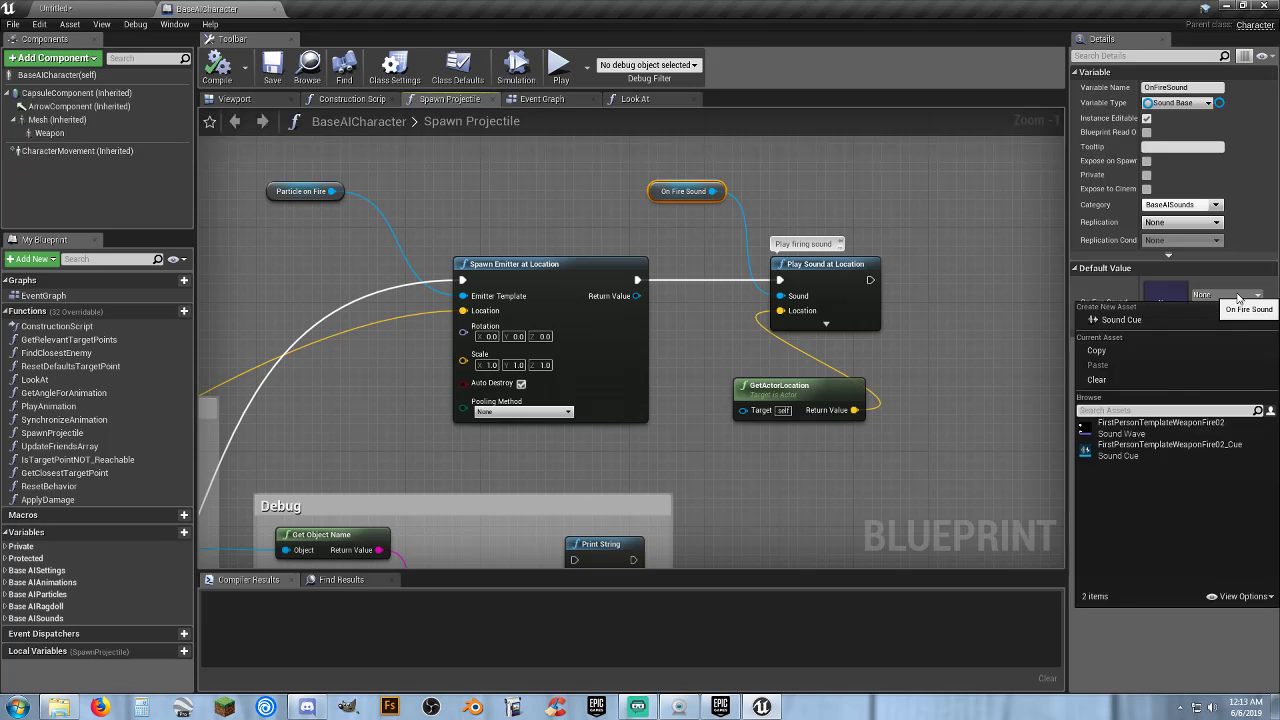
pyautogui.click(1172, 456)
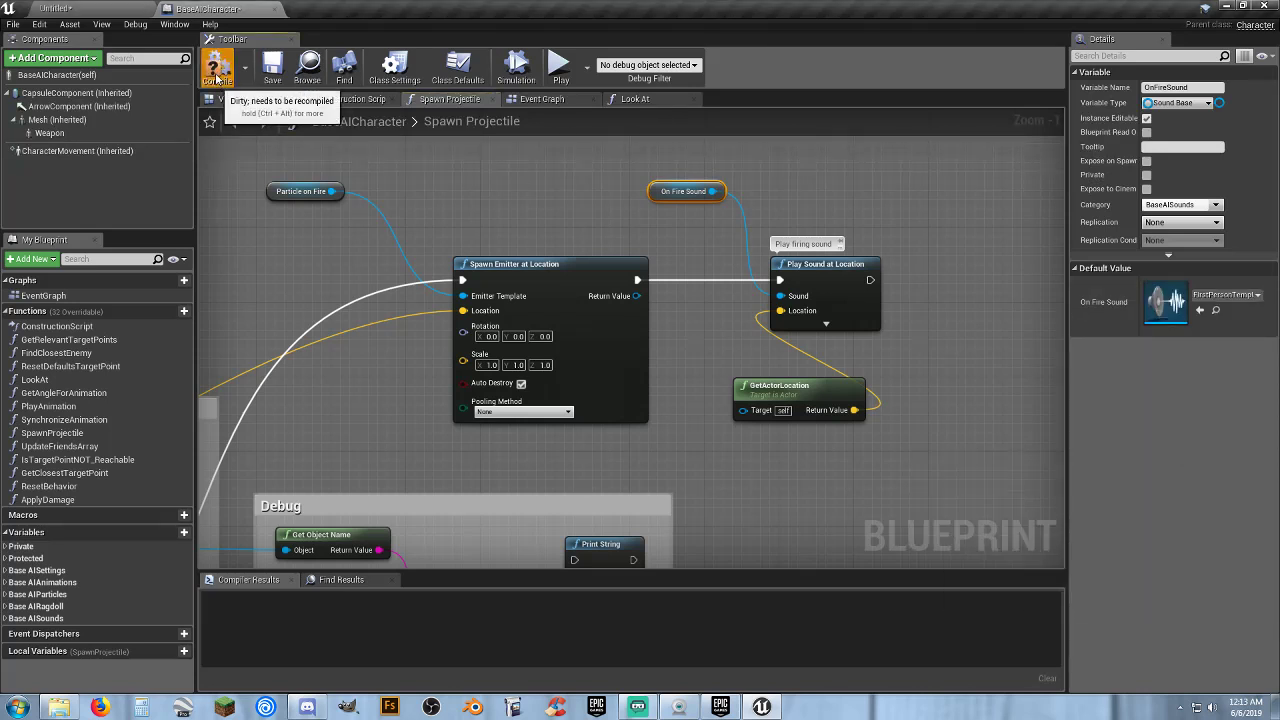
pyautogui.click(276, 70)
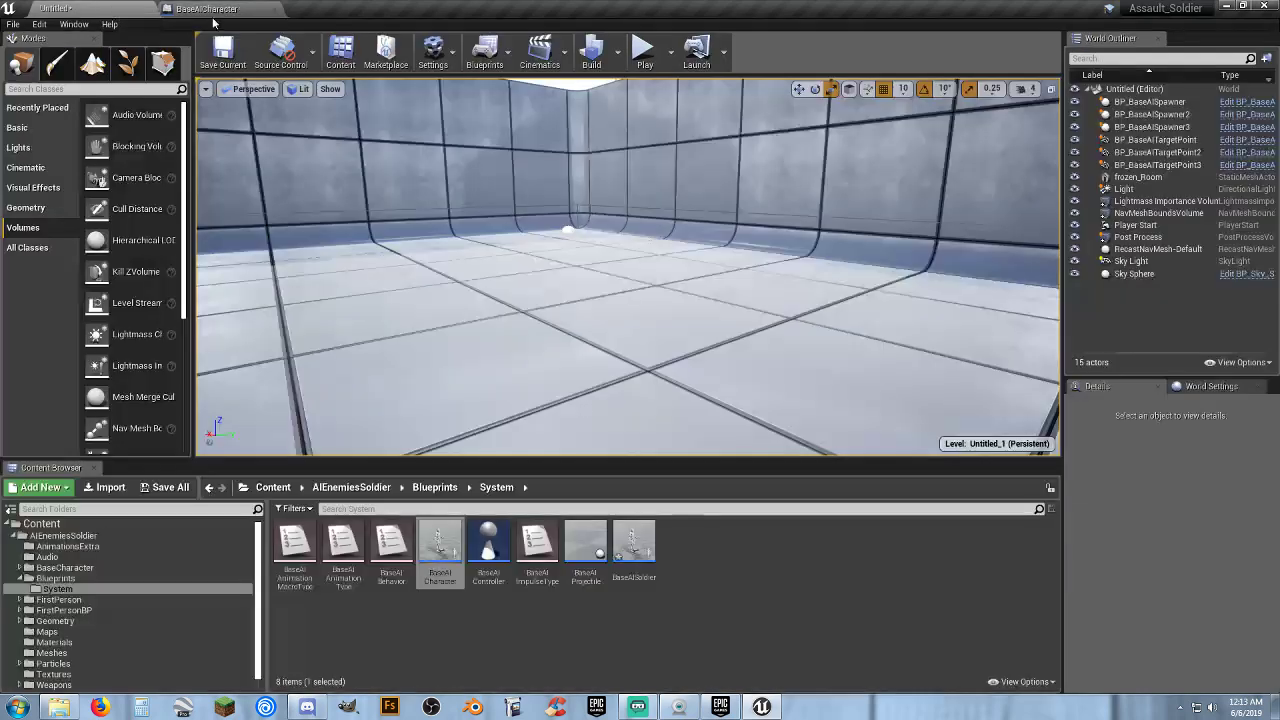
pyautogui.click(644, 50)
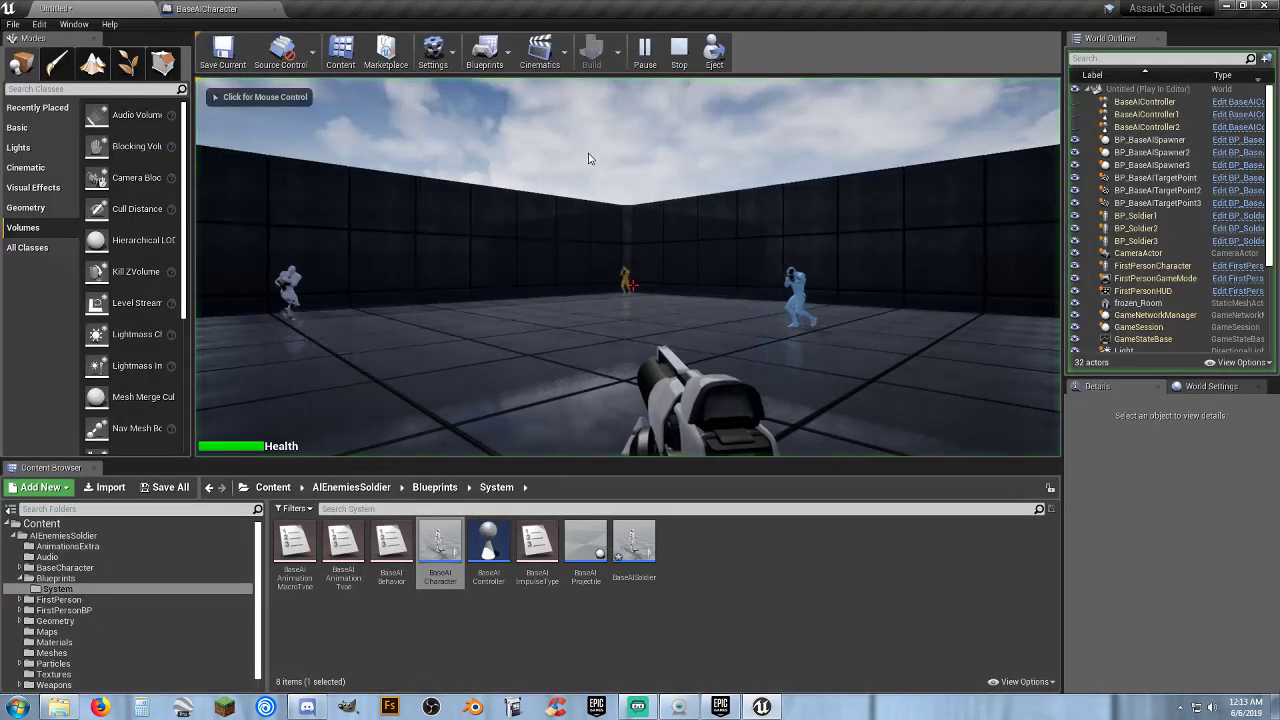
pyautogui.click(650, 227)
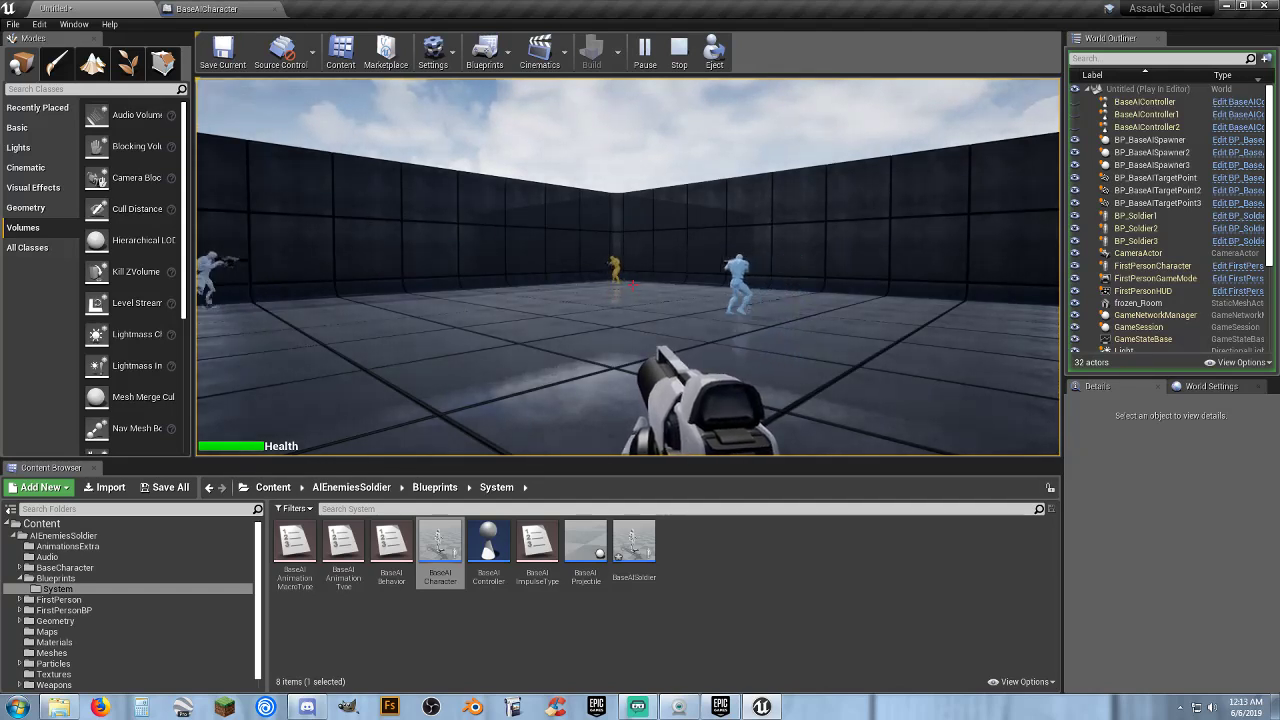
pyautogui.press('w')
pyautogui.press('w')
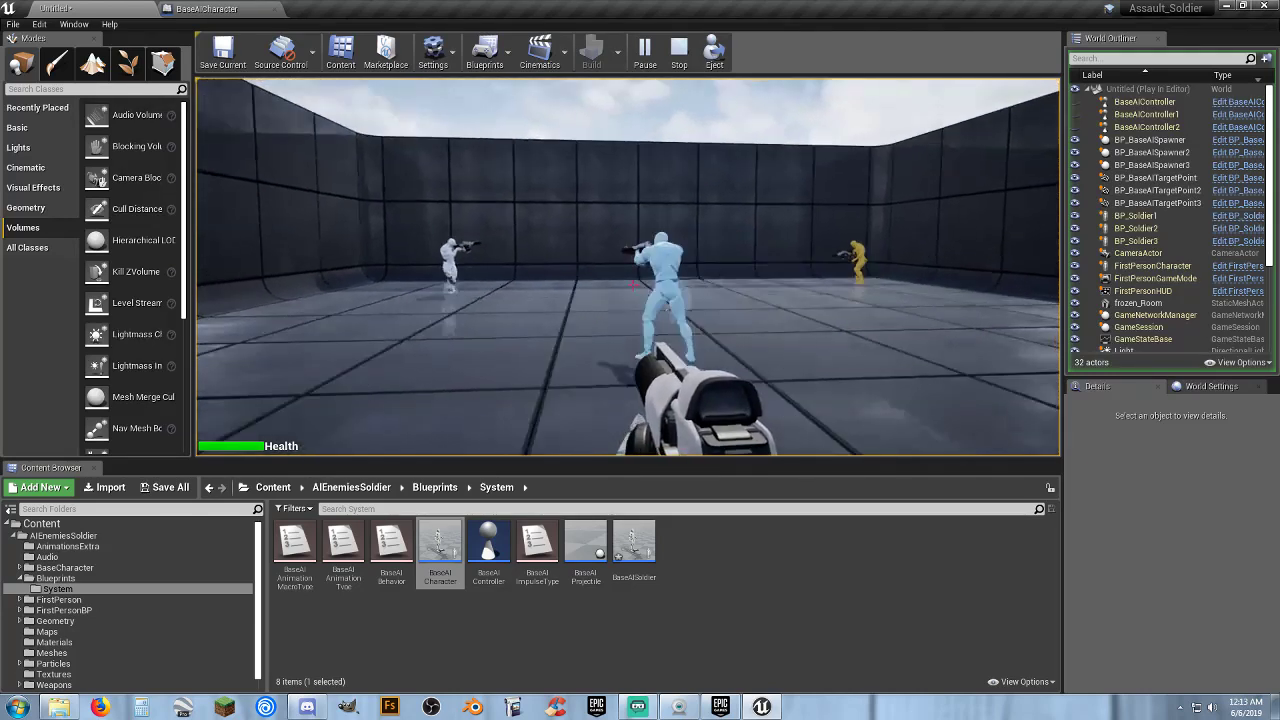
pyautogui.press('w')
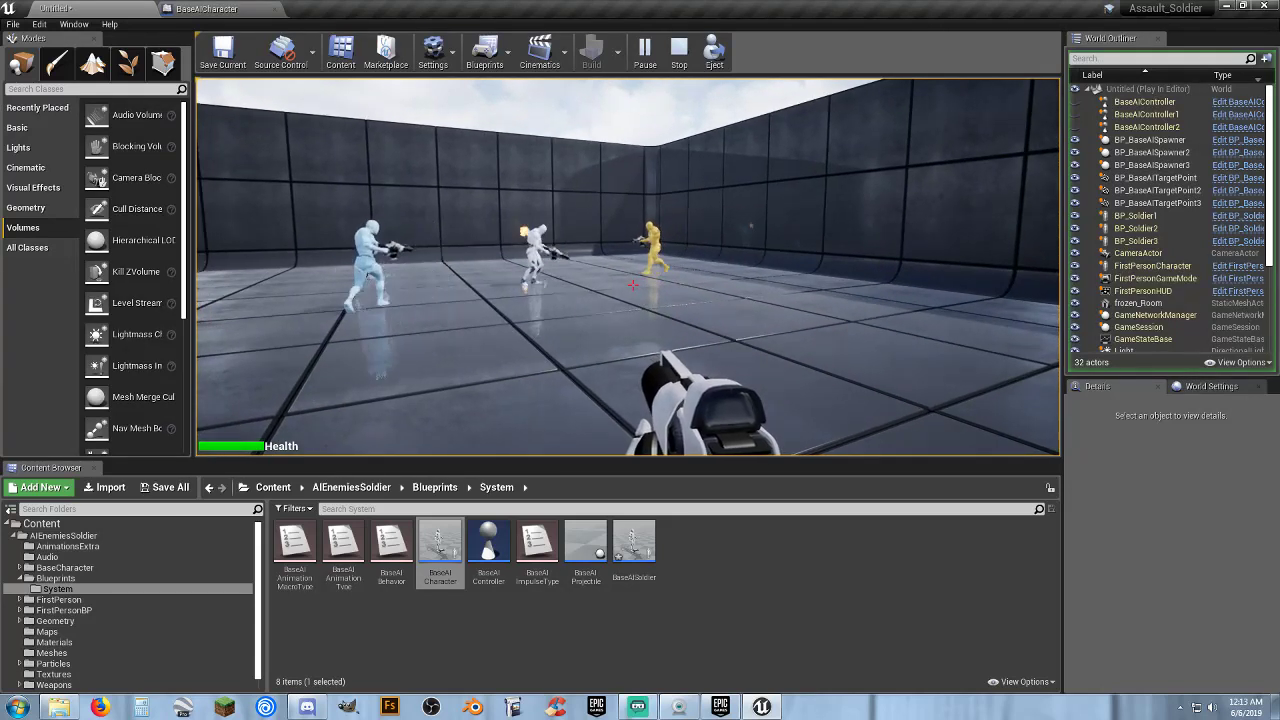
pyautogui.press('Escape')
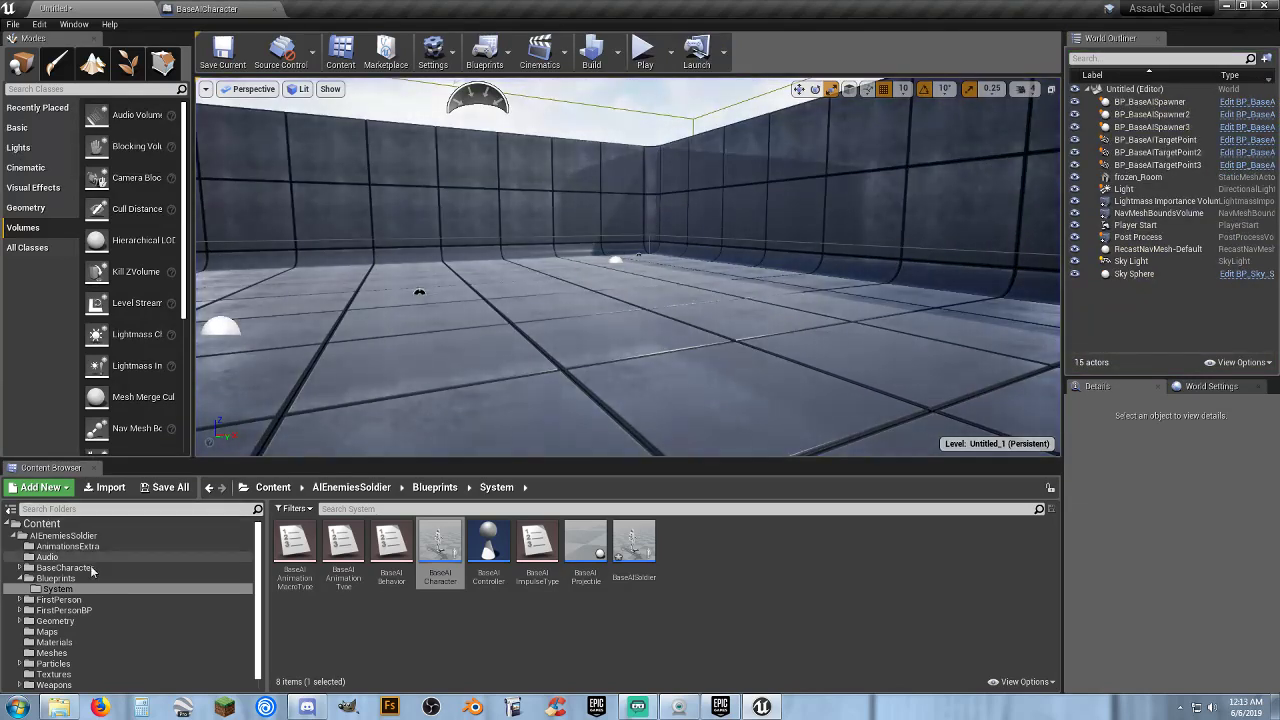
# - Enable Override Attenuation on the FirstPersonTemplateWeaponFire02_Cue sound cue, save it, and return to the level
pyautogui.click(47, 557)
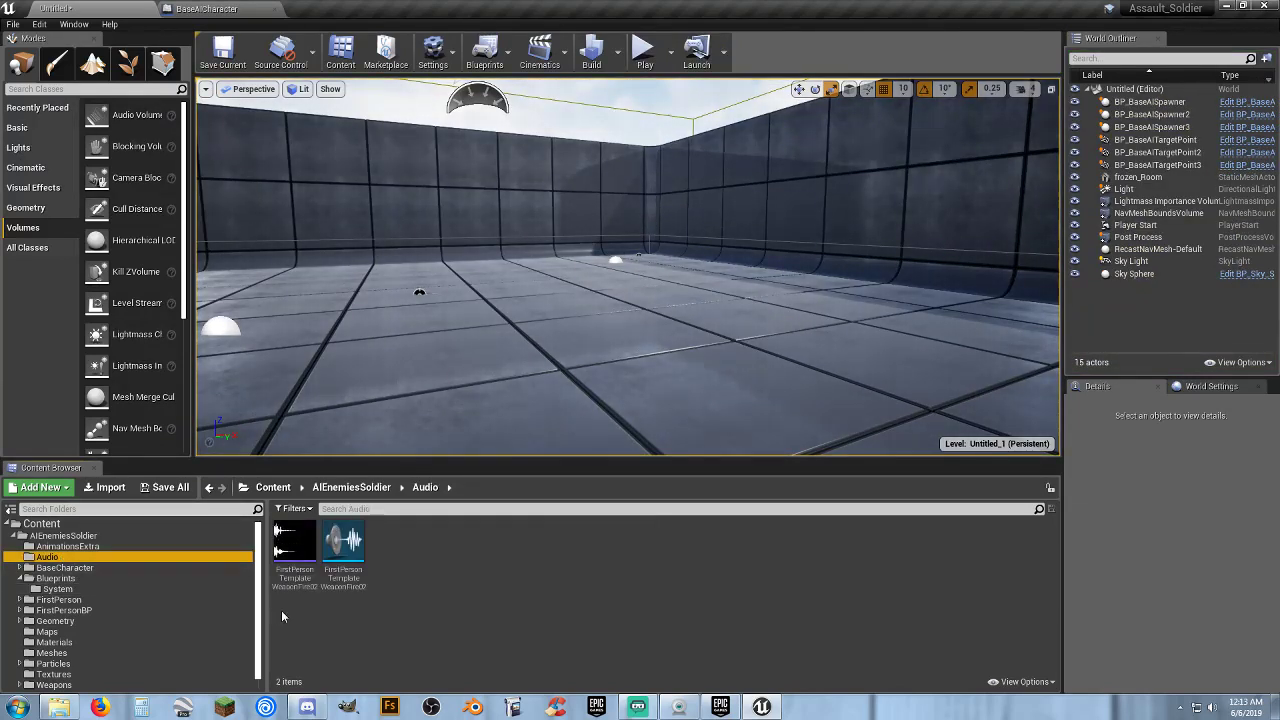
pyautogui.click(445, 563)
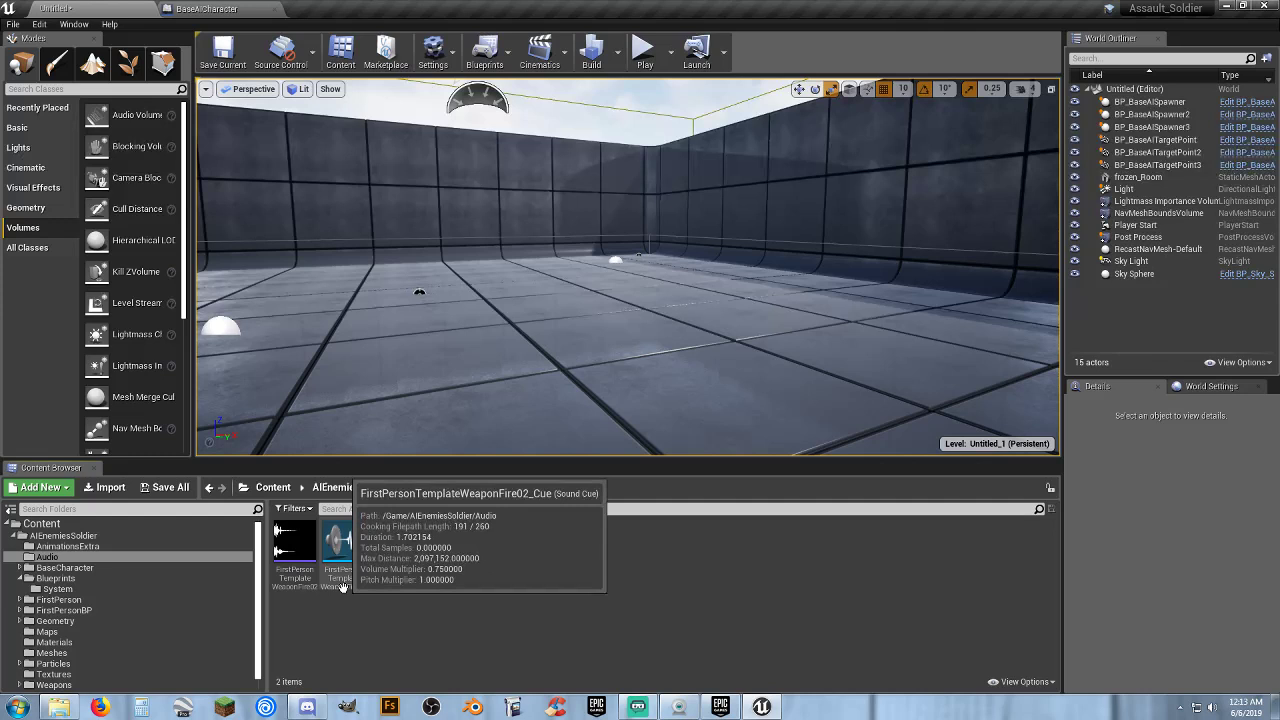
pyautogui.doubleClick(350, 588)
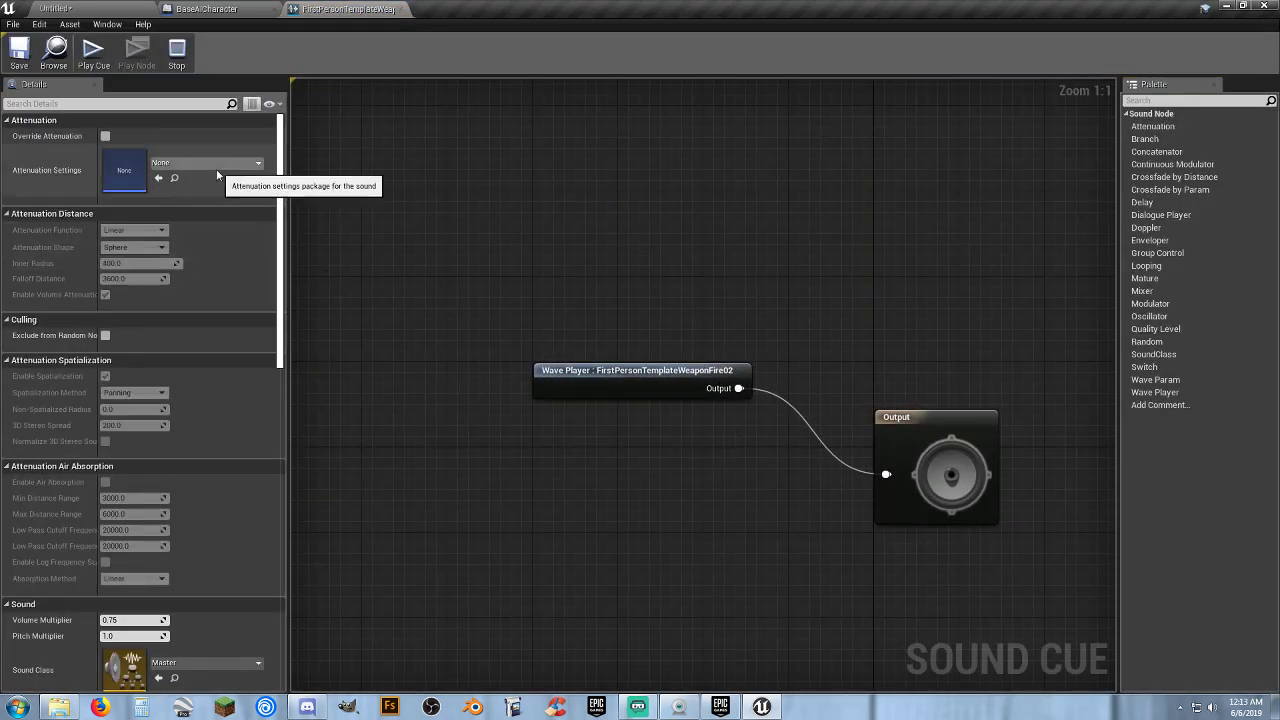
pyautogui.click(105, 135)
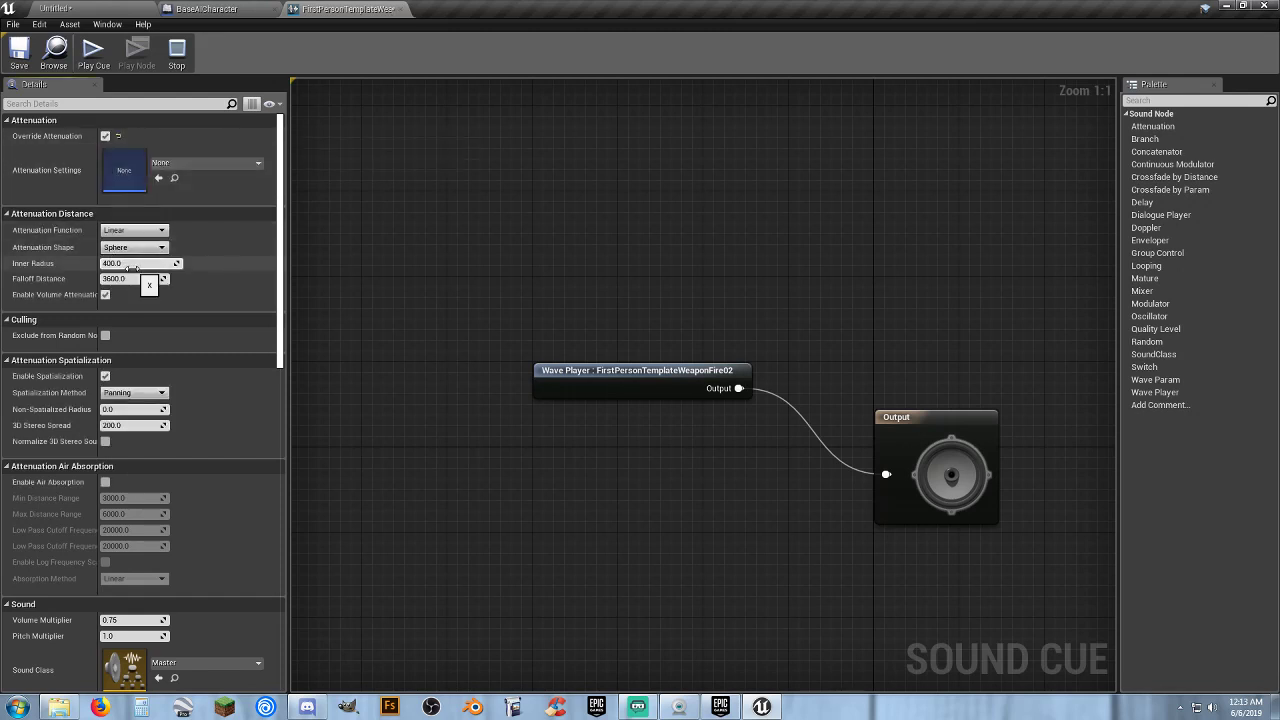
pyautogui.click(20, 70)
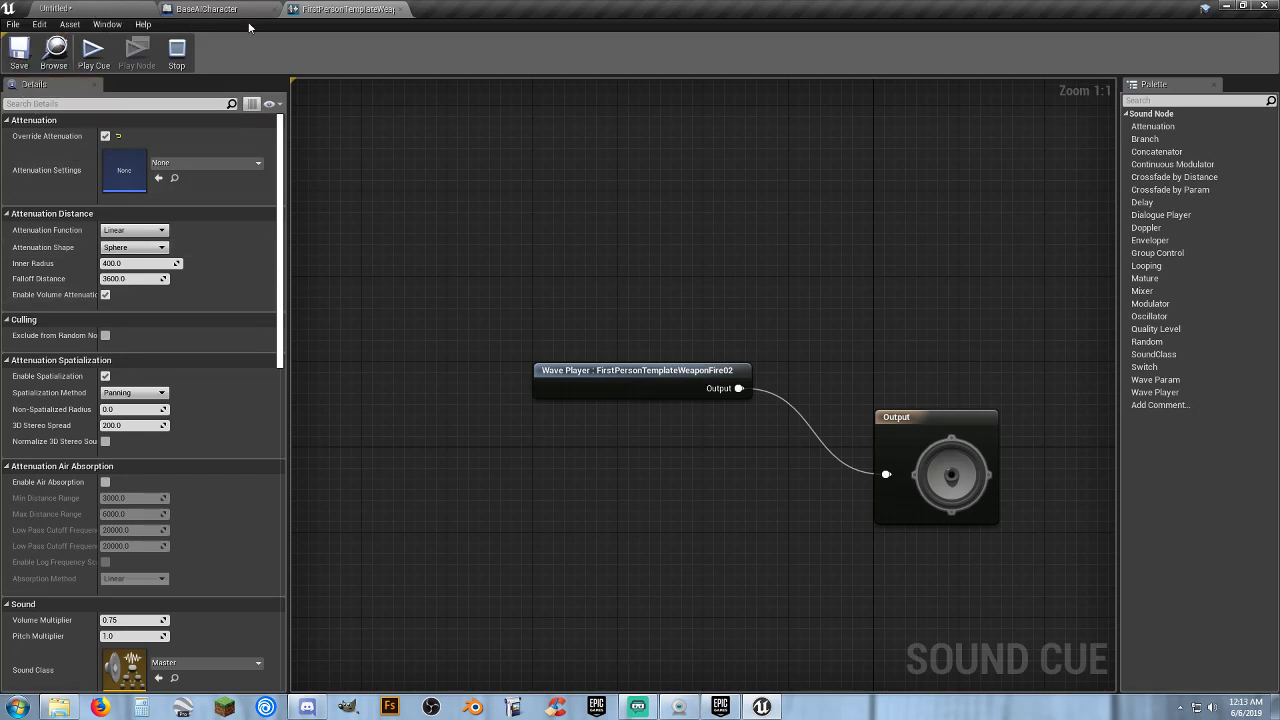
pyautogui.click(103, 12)
# - Start Play-in-Editor and walk back and forth among the fighting soldiers with W and S
pyautogui.click(643, 48)
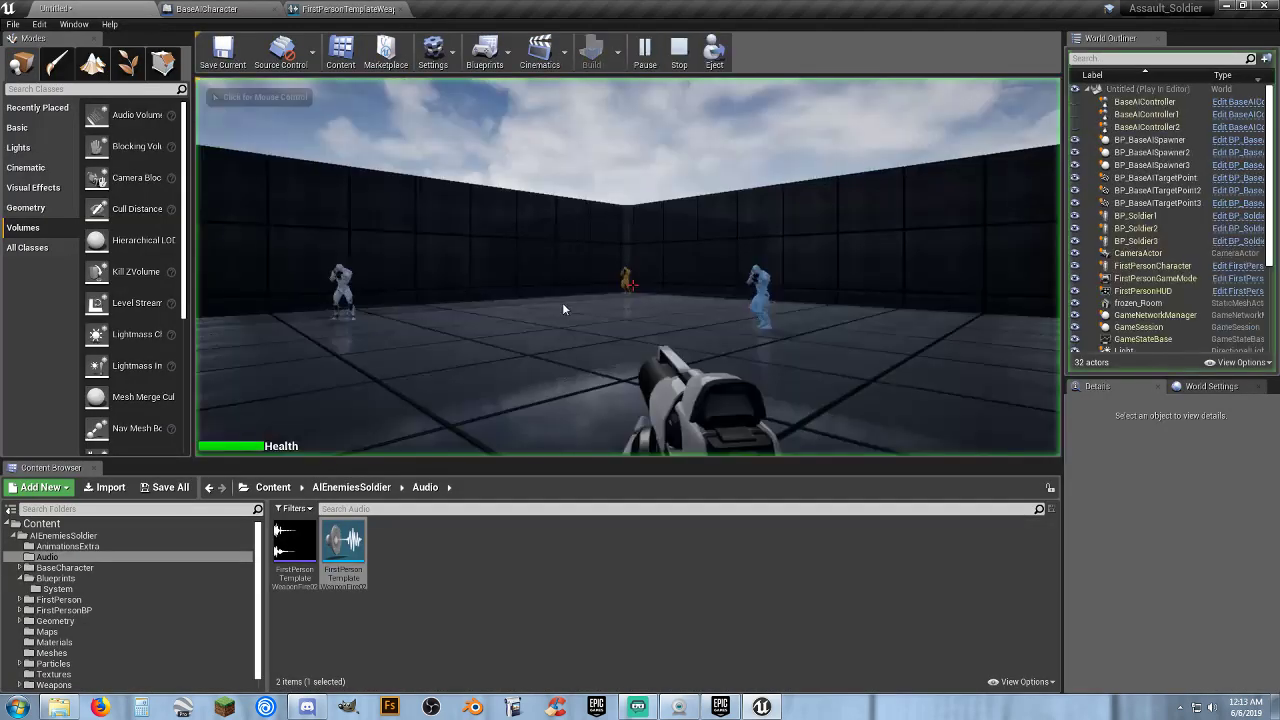
pyautogui.click(760, 253)
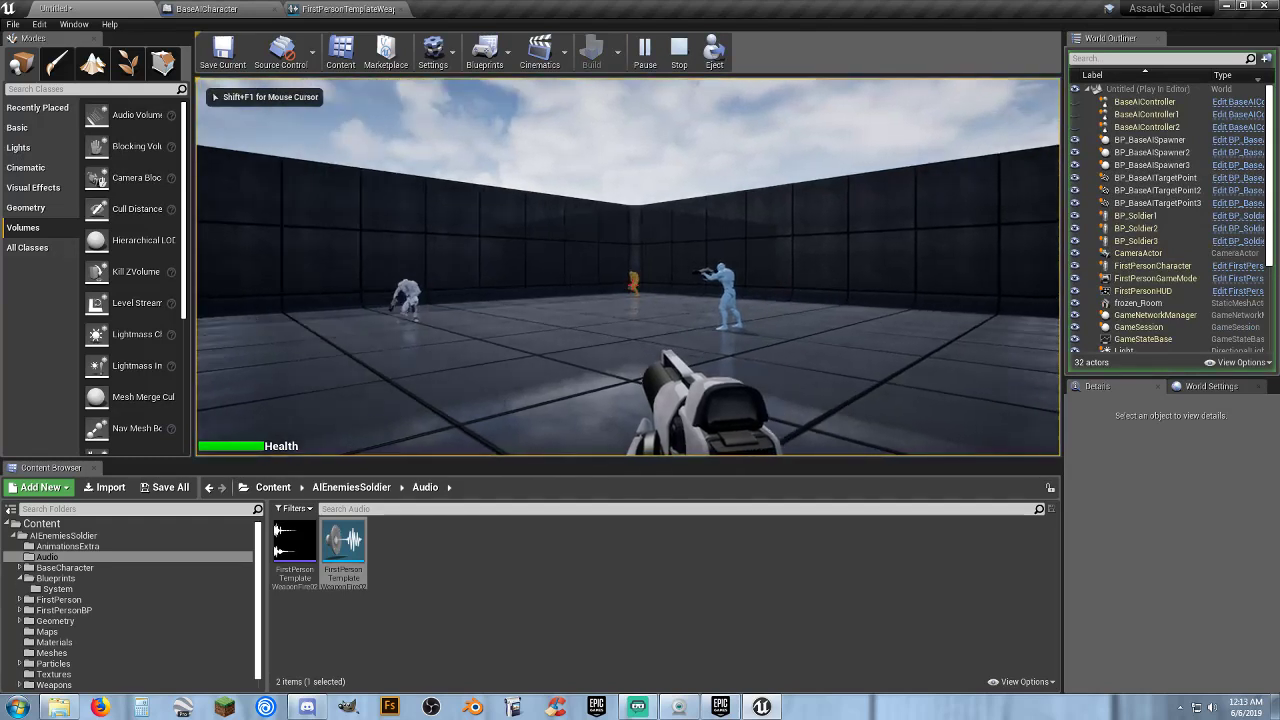
pyautogui.press('s')
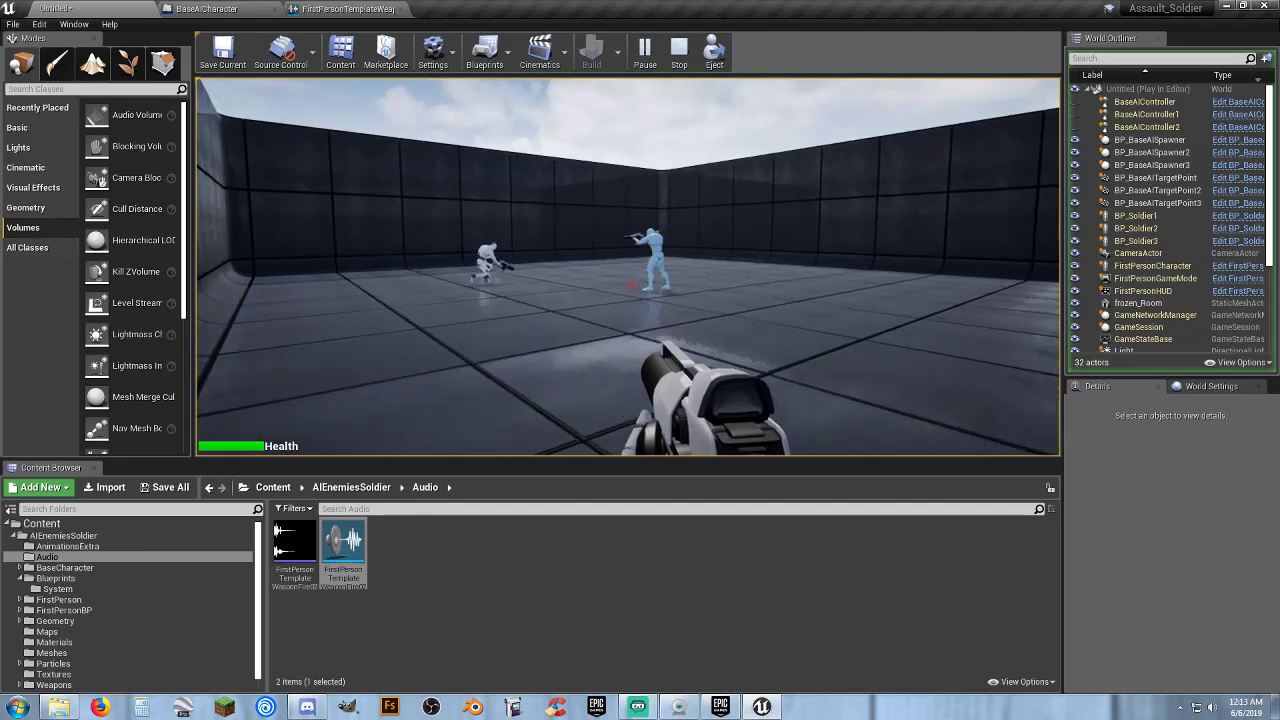
pyautogui.press('w')
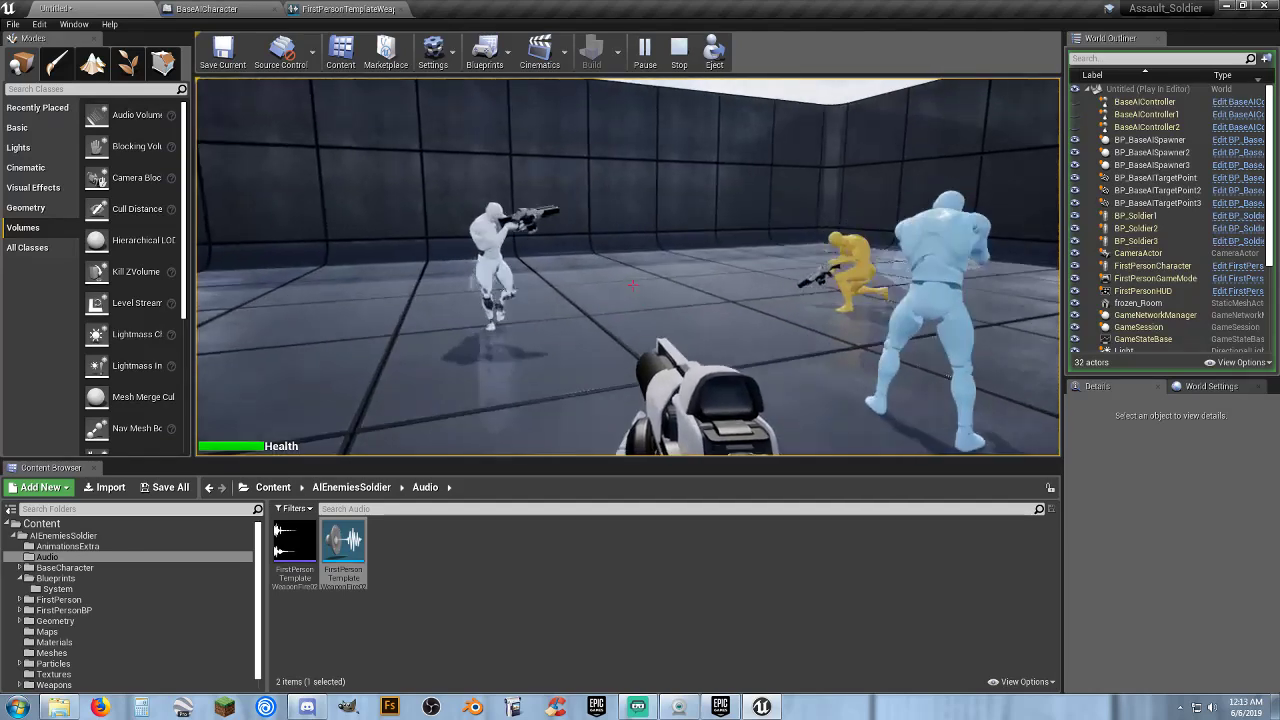
pyautogui.press('w')
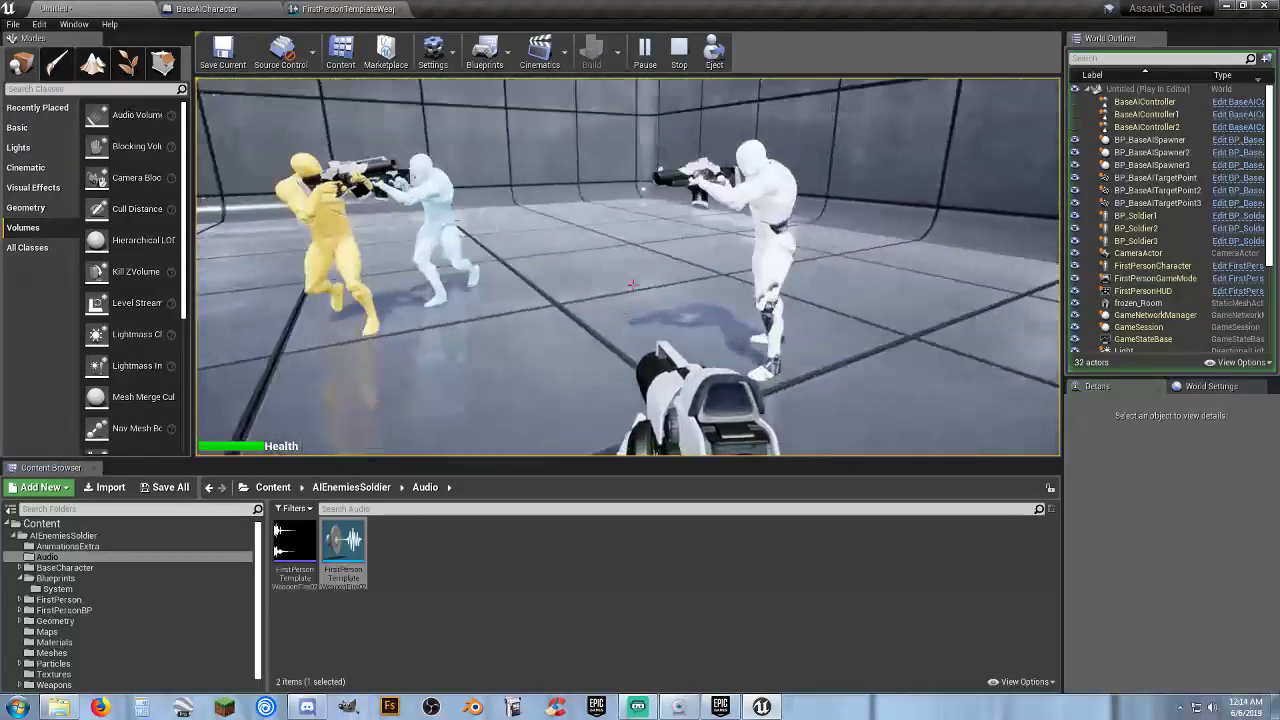
pyautogui.press('s')
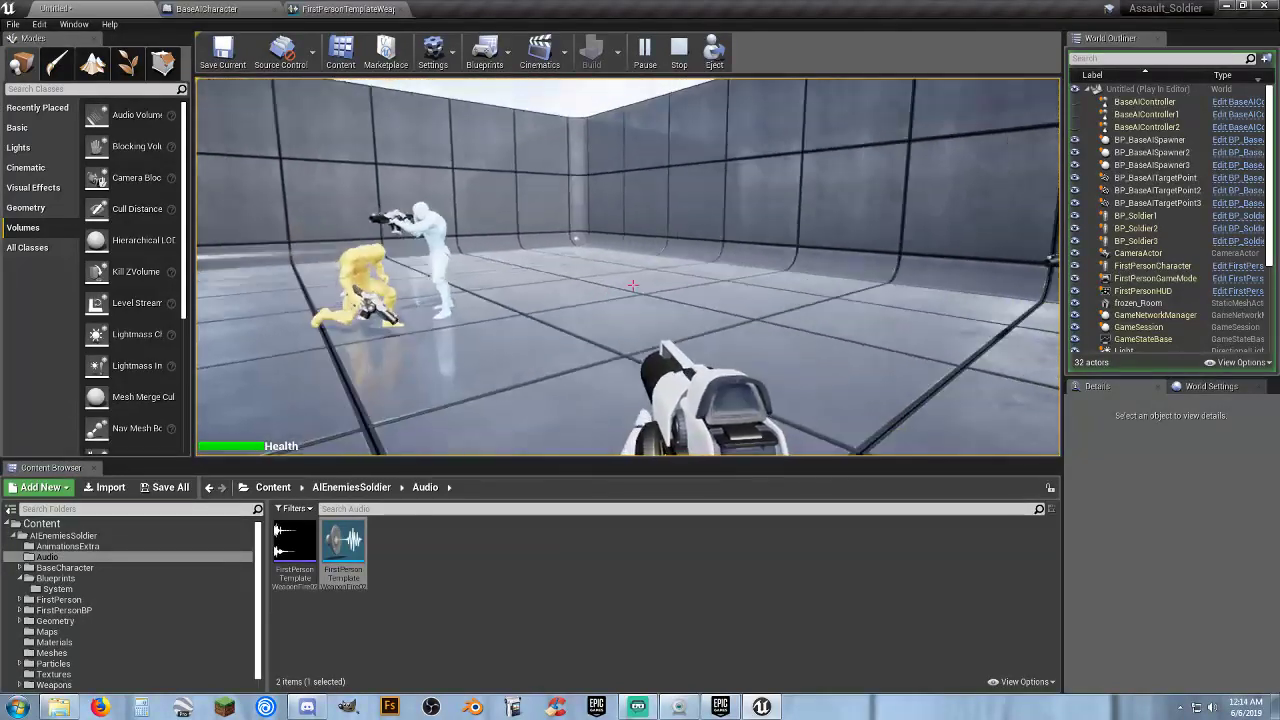
pyautogui.press('s')
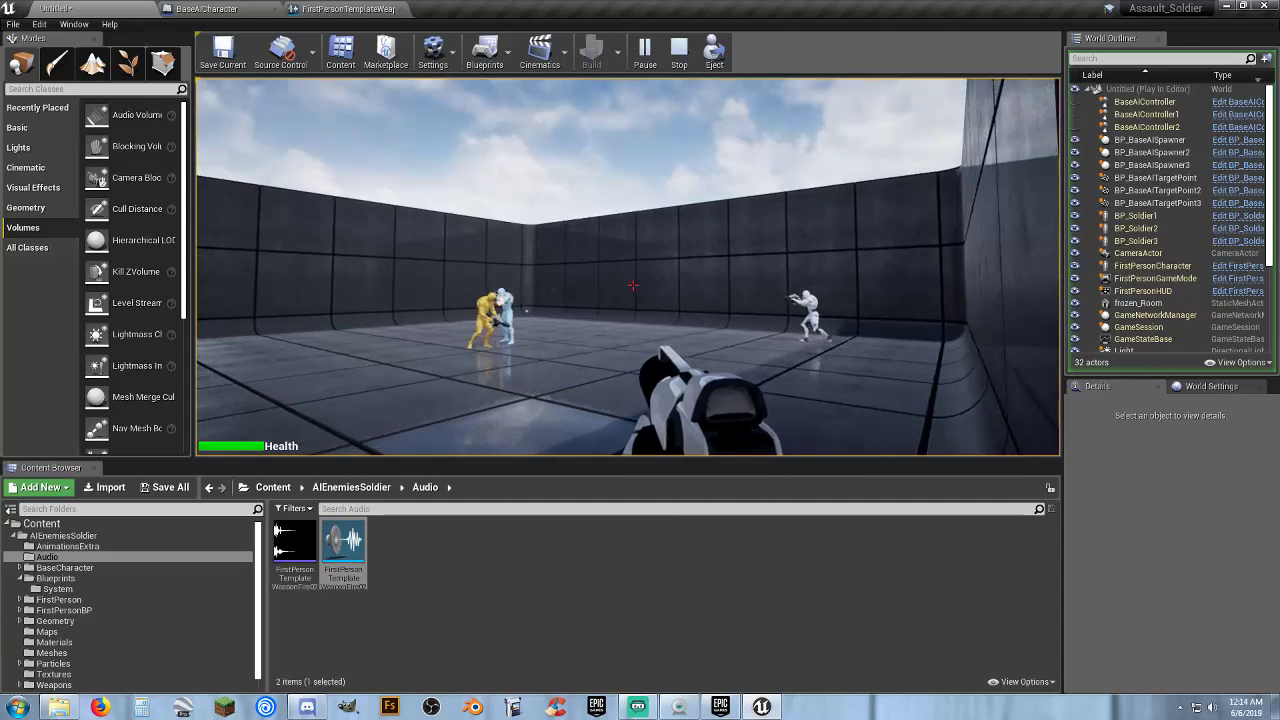
pyautogui.press('w')
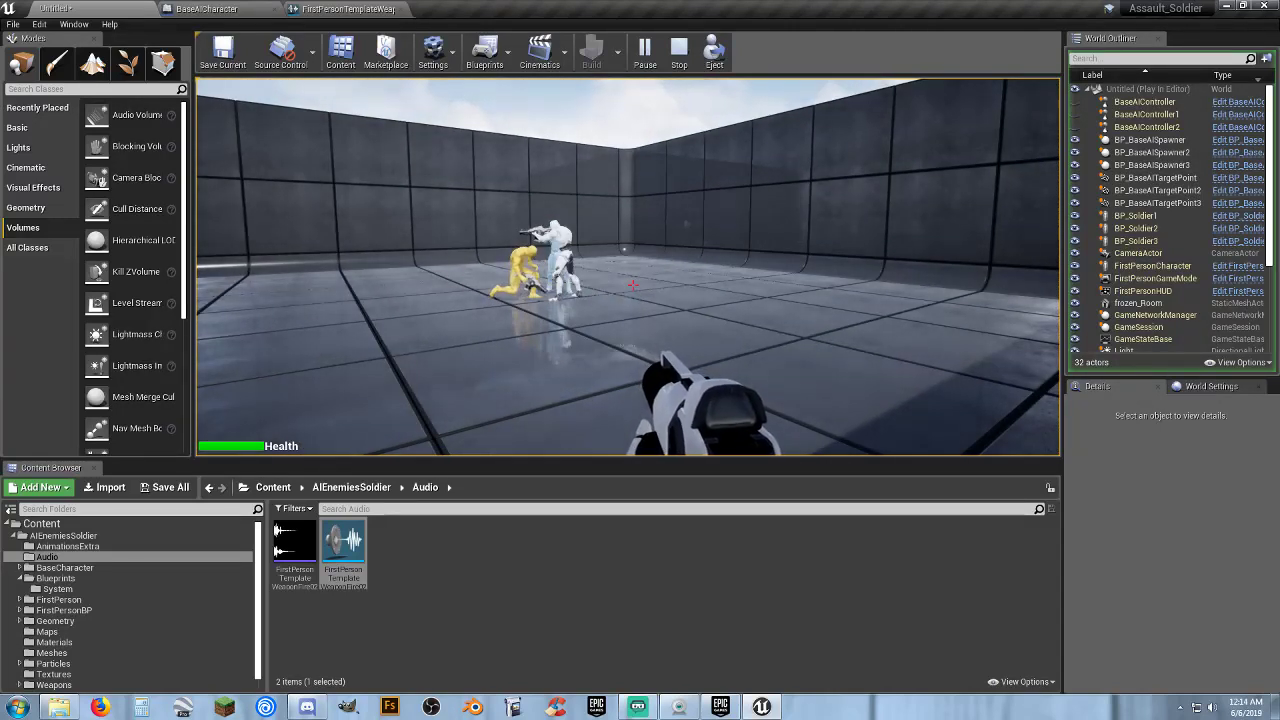
# - Fire twice at the soldiers, then press Esc to end the play session
pyautogui.moveTo(632, 285)
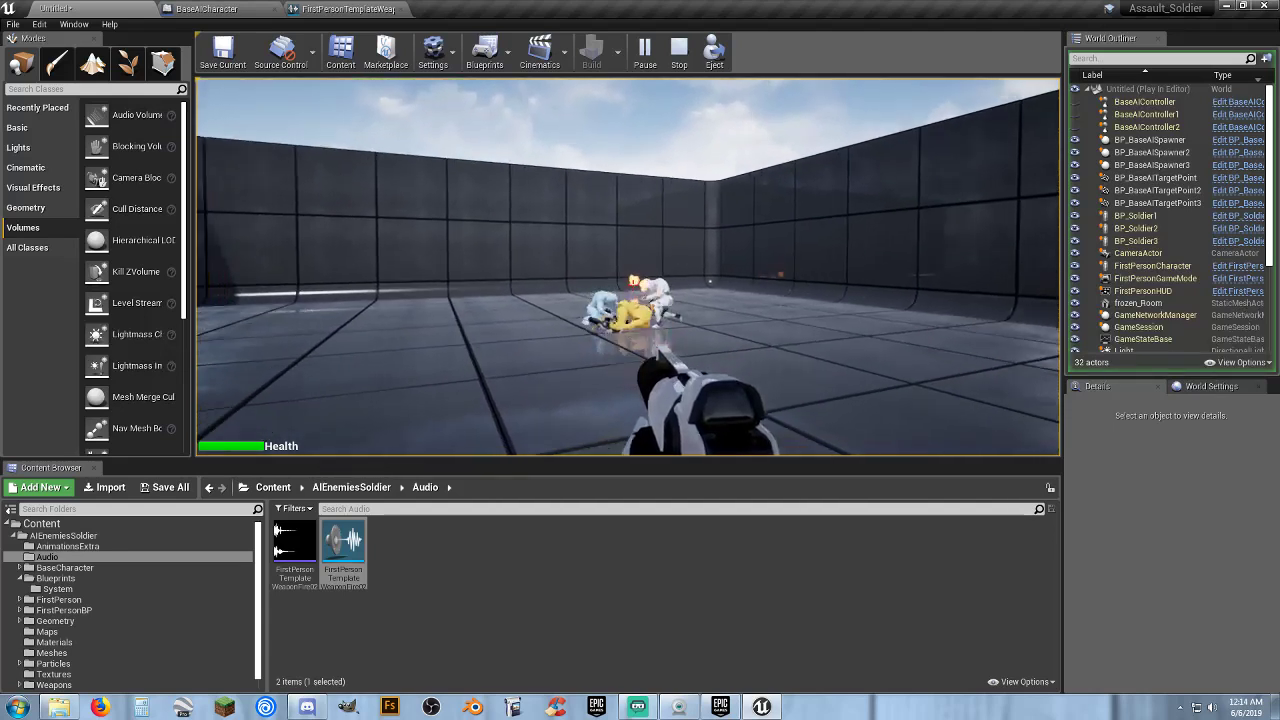
pyautogui.click(632, 285)
pyautogui.click(632, 285)
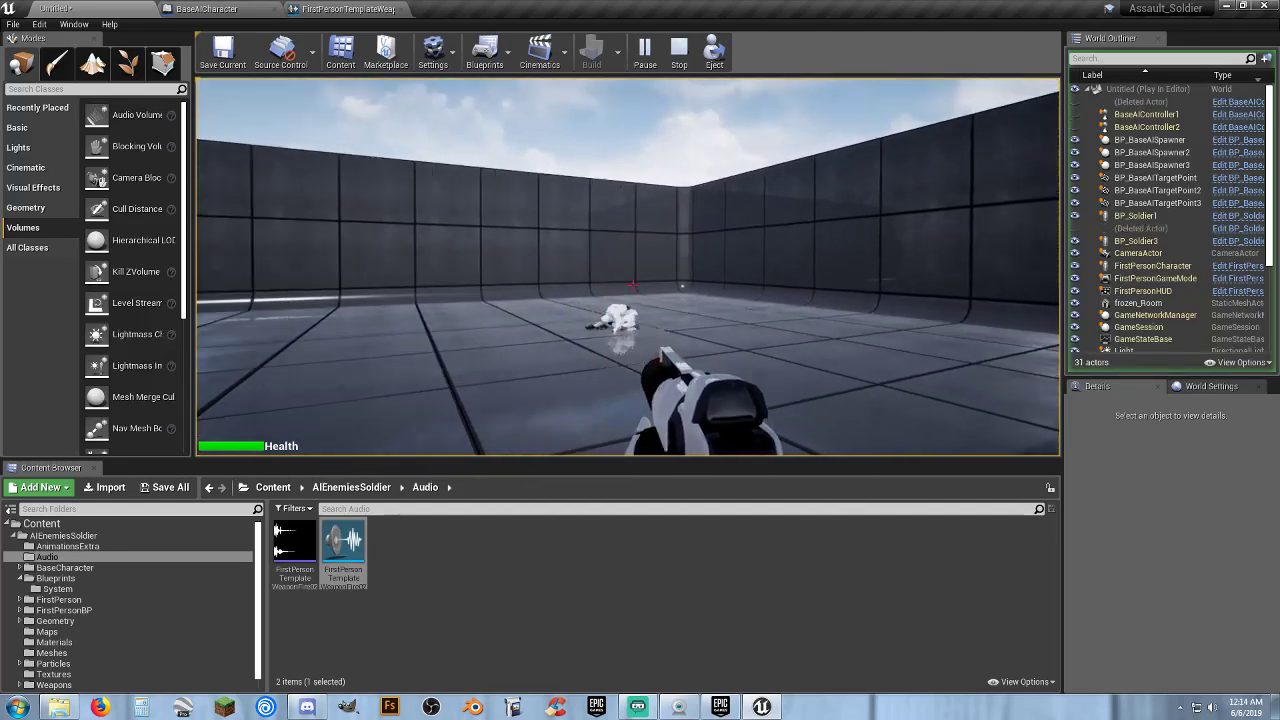
pyautogui.moveTo(632, 285)
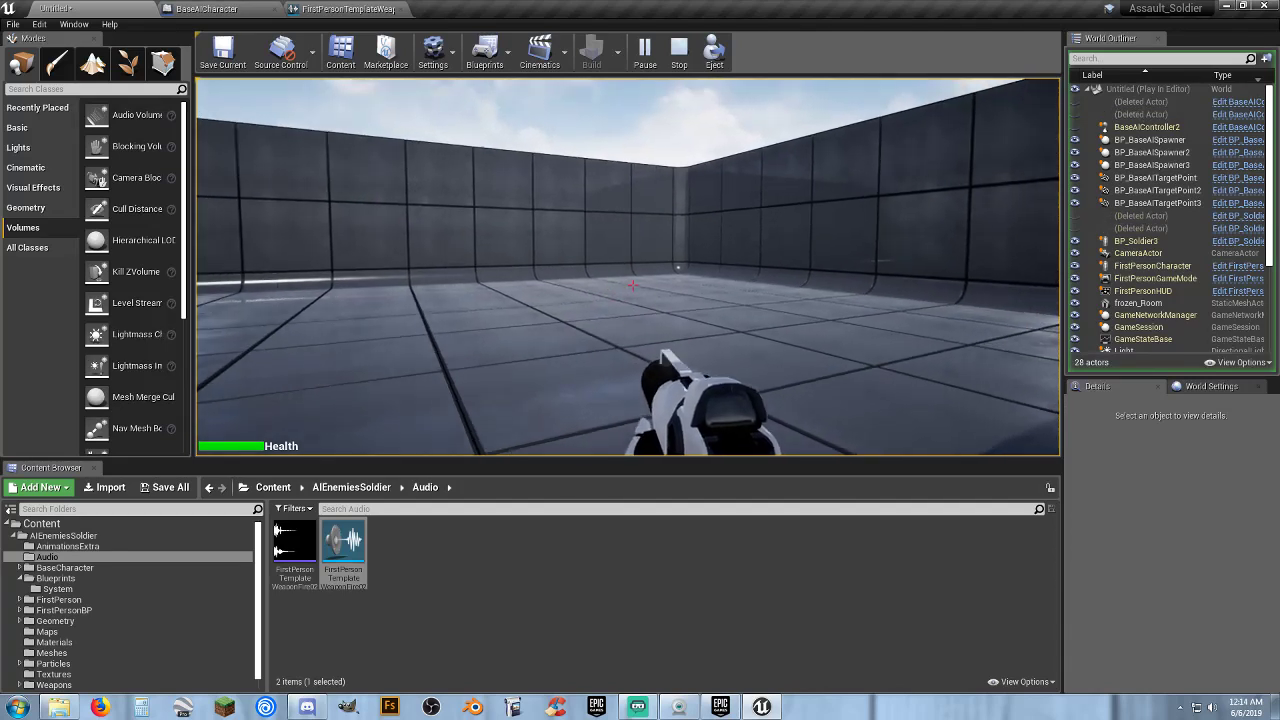
pyautogui.press('Escape')
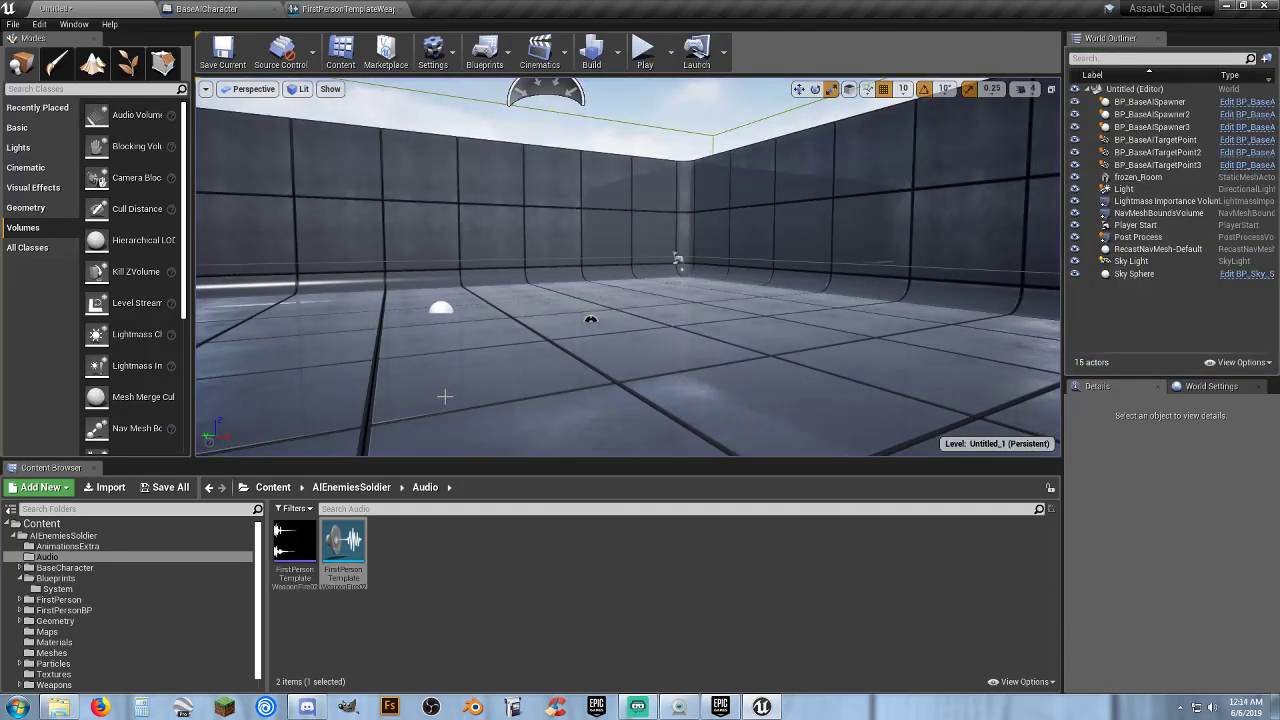
# - Deselect the audio asset and close the first-person weapon and BaseAICharacter blueprint editors
pyautogui.click(564, 574)
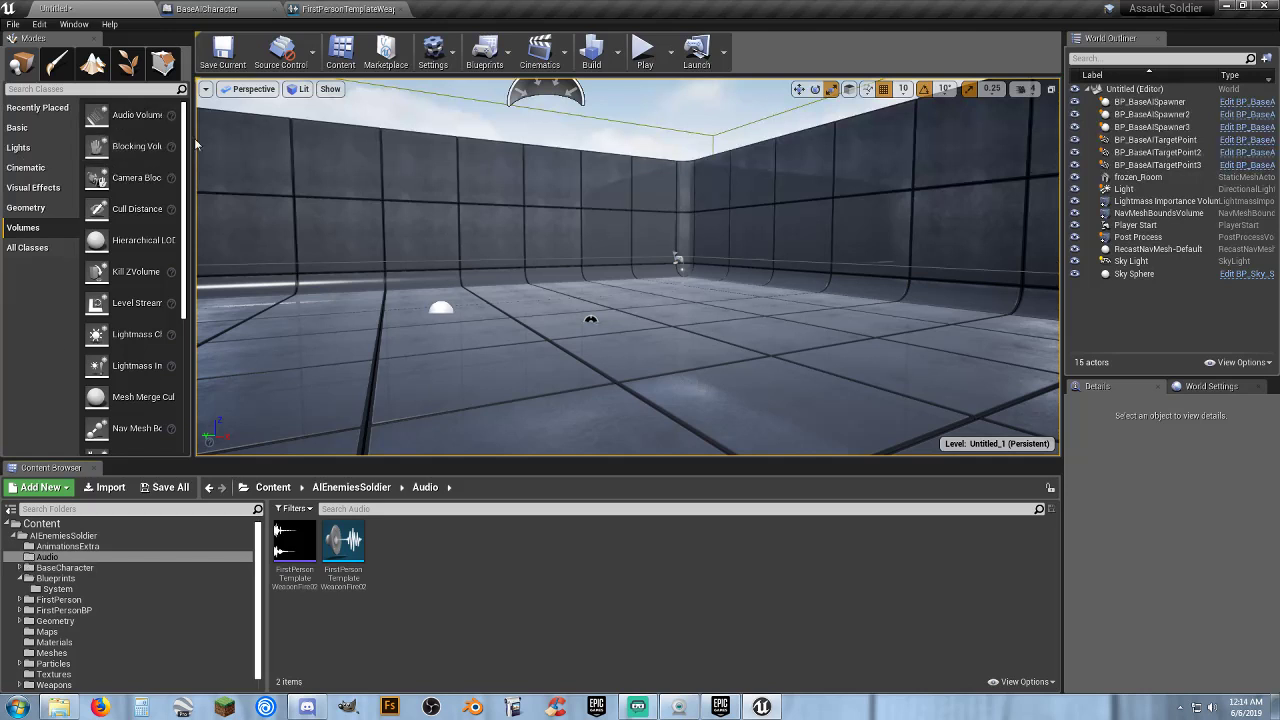
pyautogui.click(404, 9)
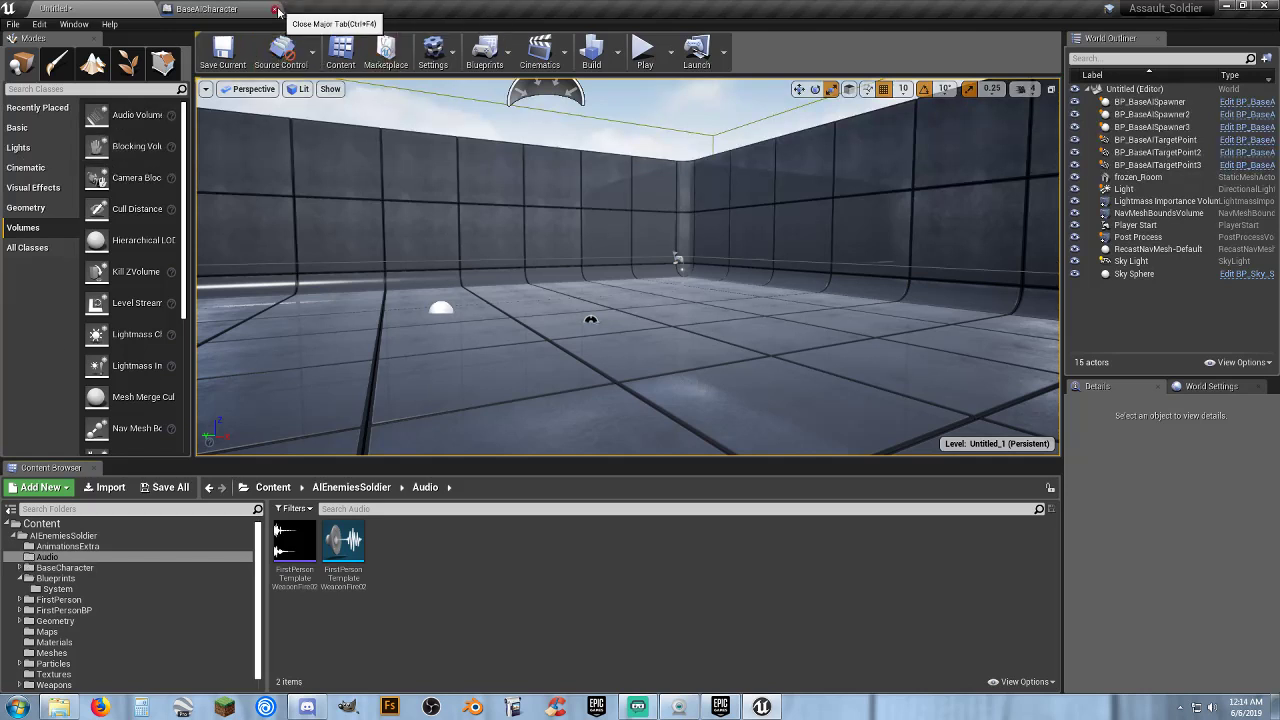
pyautogui.click(278, 10)
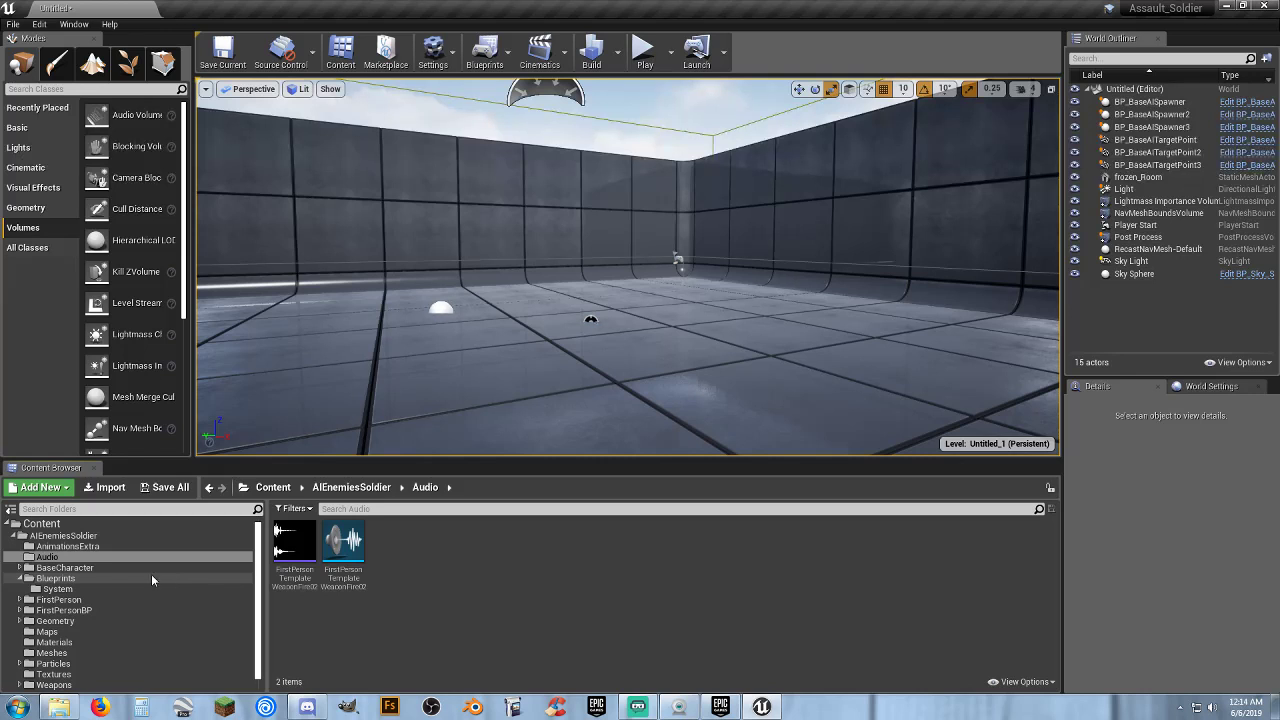
# - Browse the Meshes, FirstPerson and Geometry folders, ending on the FirstPersonBP folder
pyautogui.scroll(-1, 138, 610)
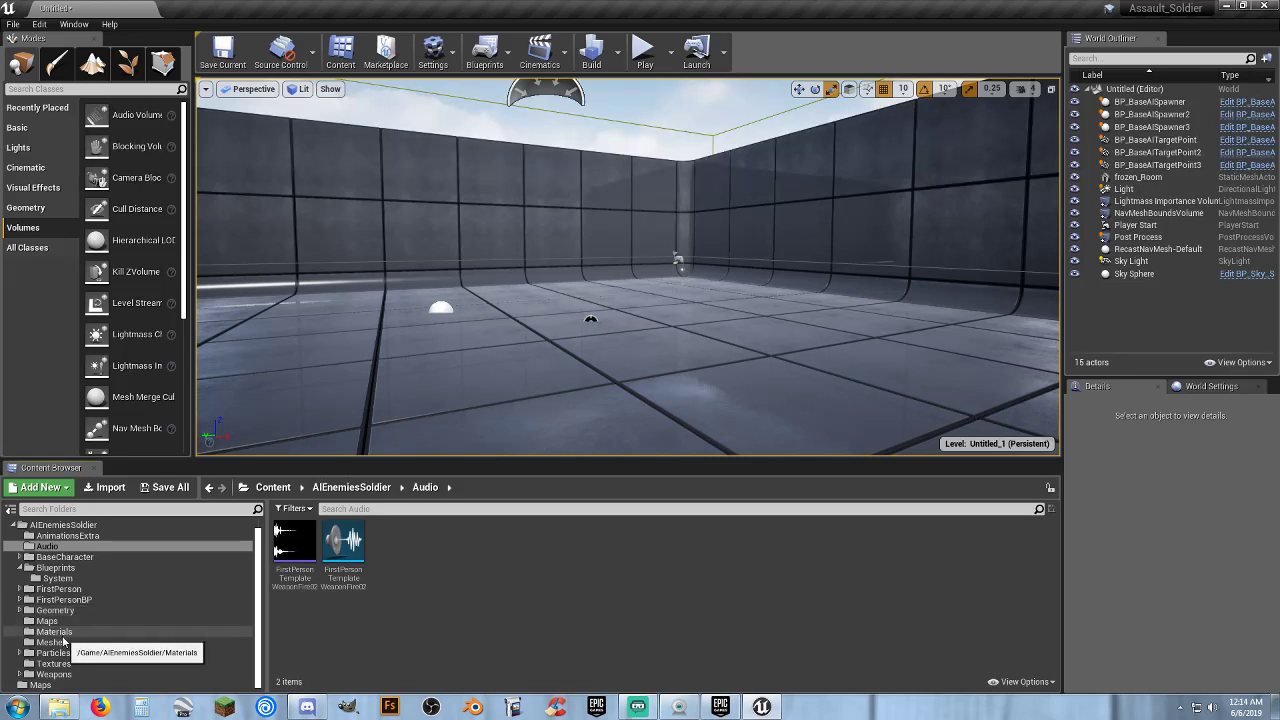
pyautogui.click(60, 643)
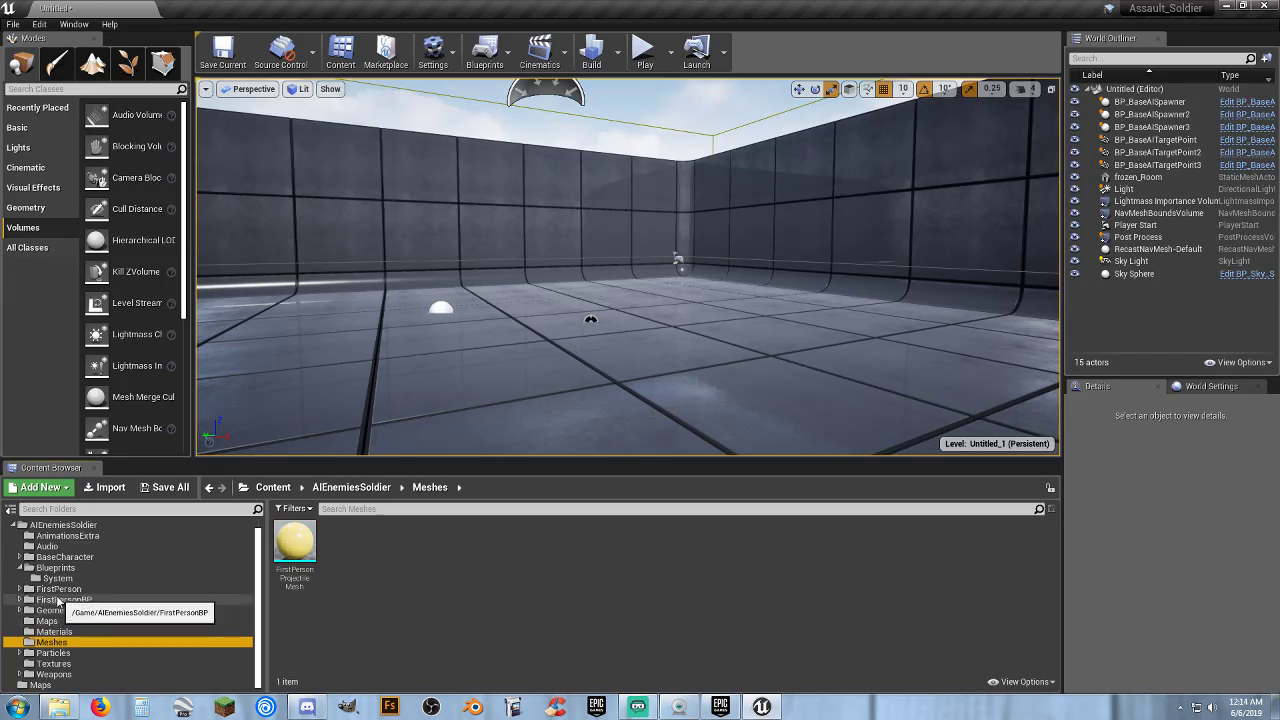
pyautogui.click(55, 589)
pyautogui.click(66, 610)
pyautogui.click(62, 599)
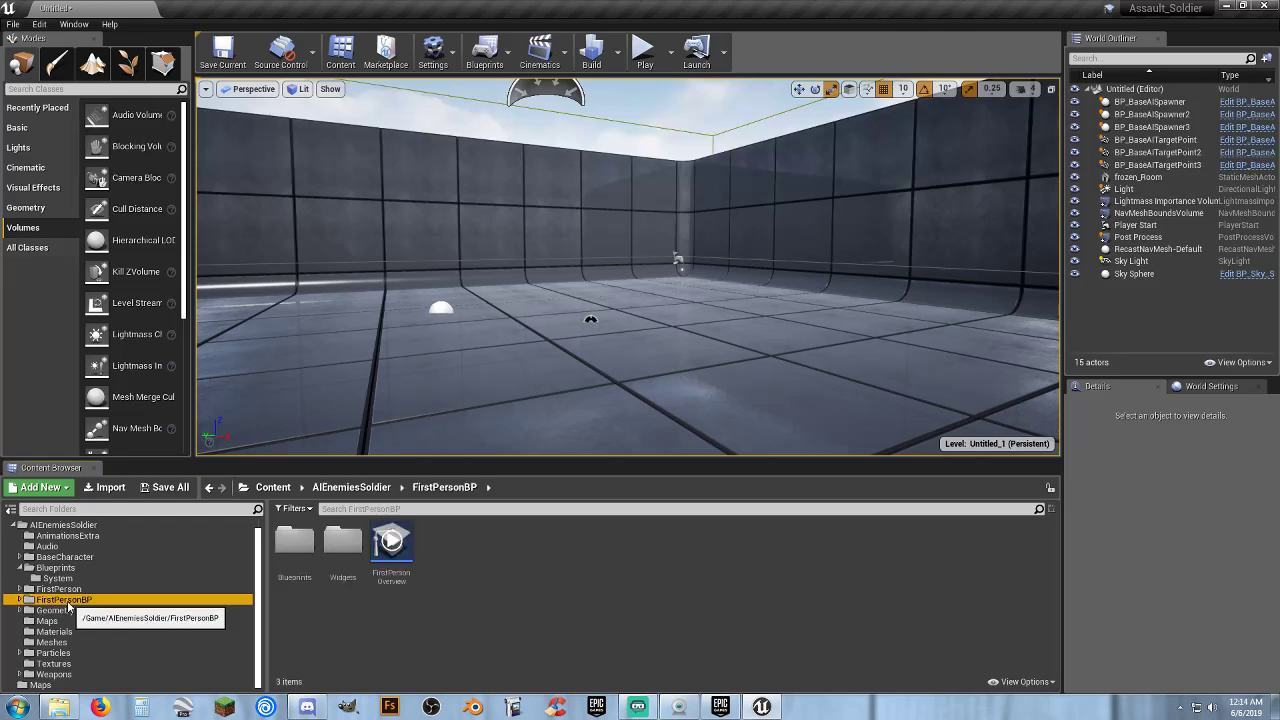
# - Play-test the level, fire one shot at the soldiers, stop, and bring up the Epic Games Launcher
pyautogui.click(645, 50)
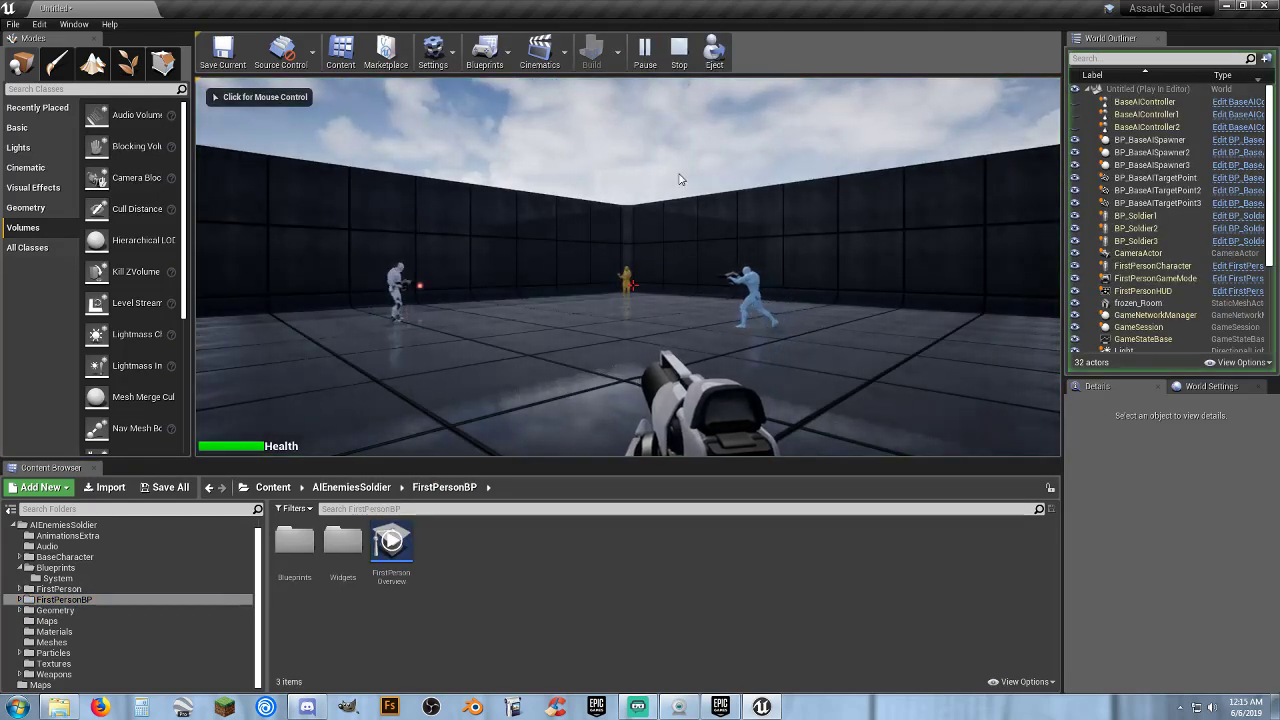
pyautogui.click(680, 177)
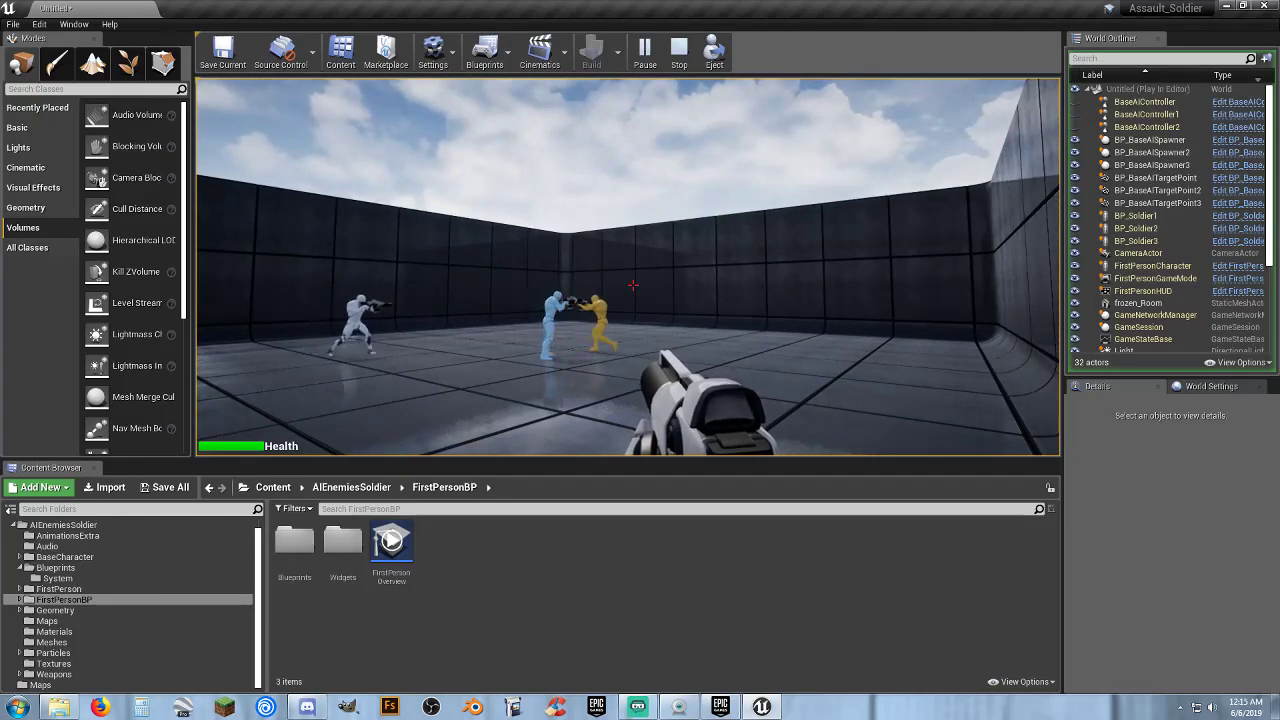
pyautogui.click(633, 285)
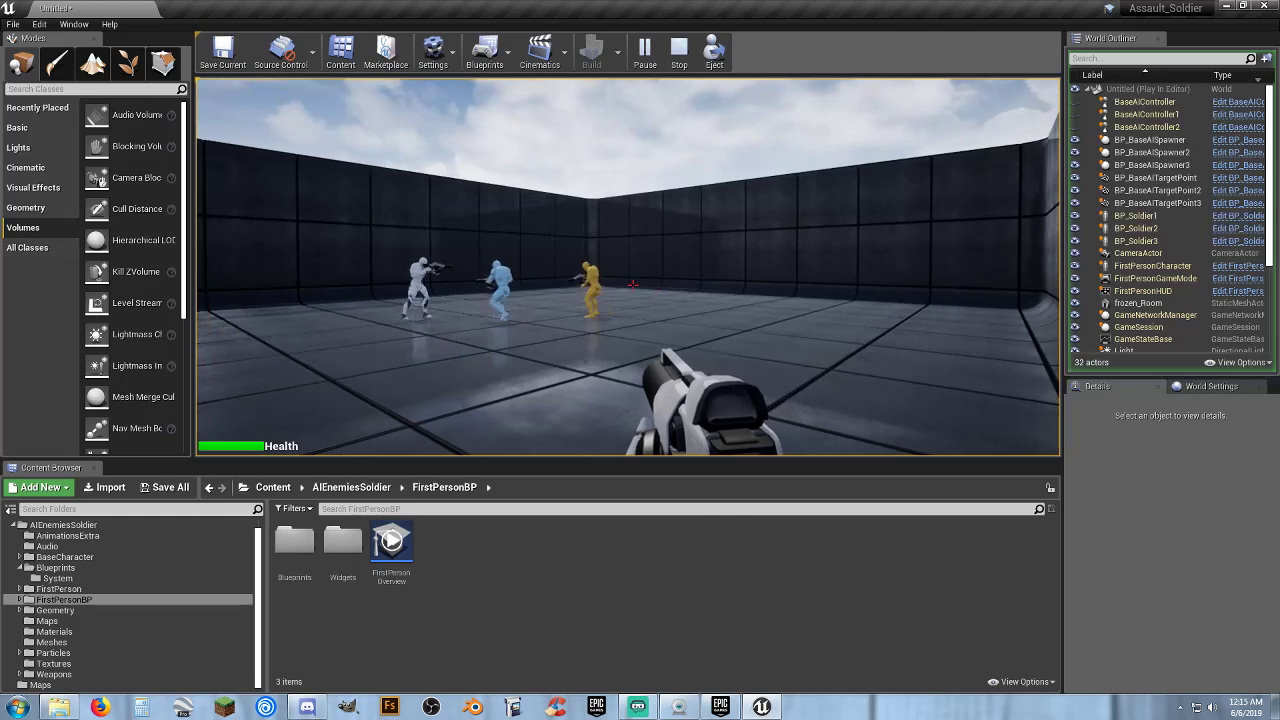
pyautogui.press('Escape')
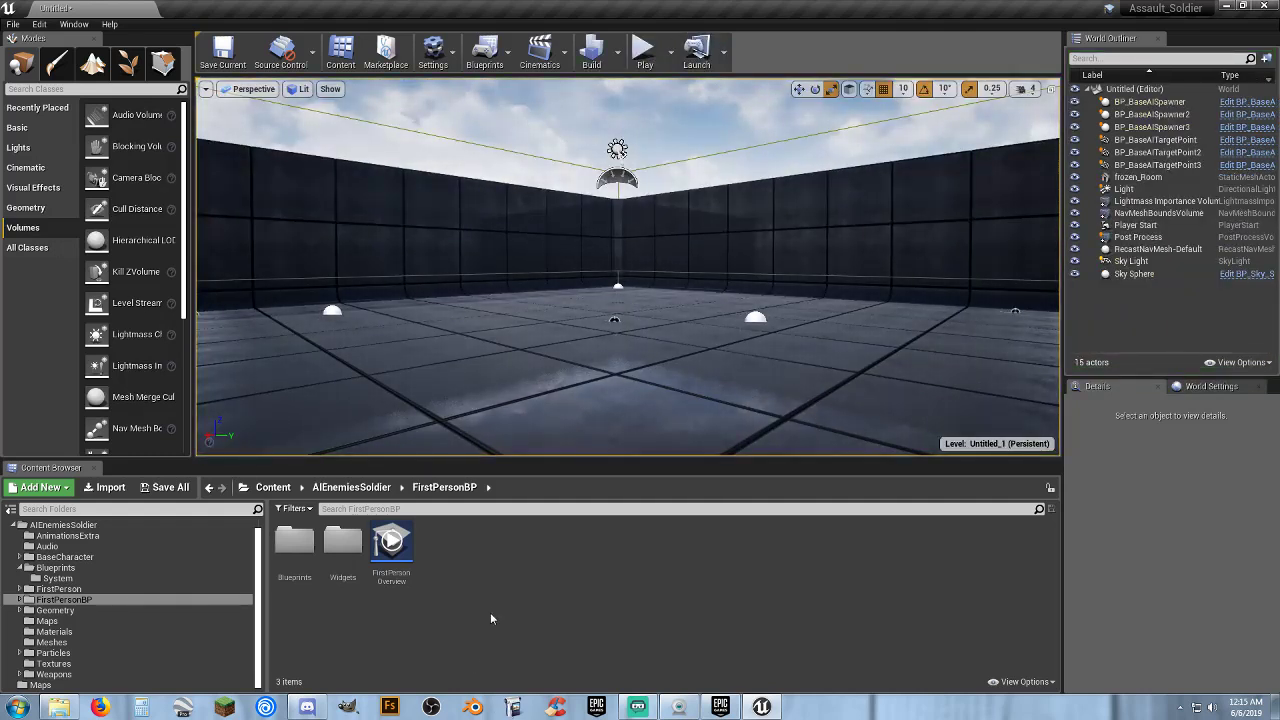
pyautogui.click(720, 706)
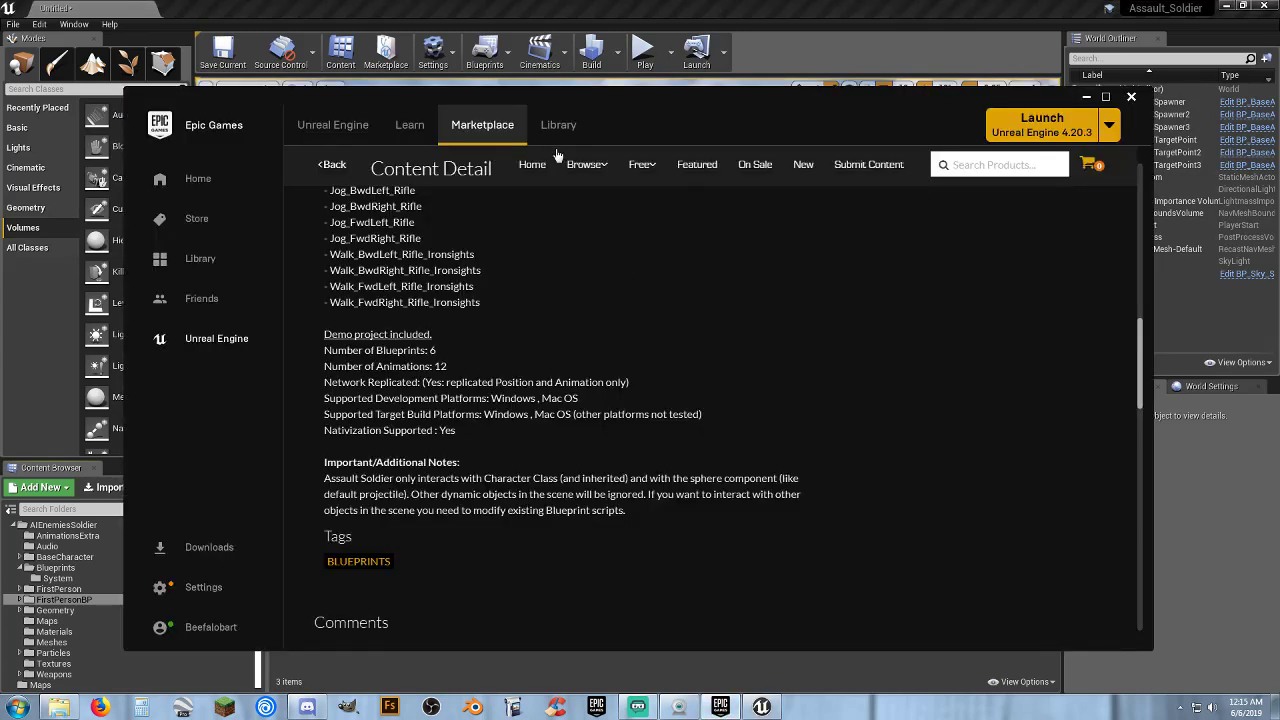
pyautogui.click(558, 127)
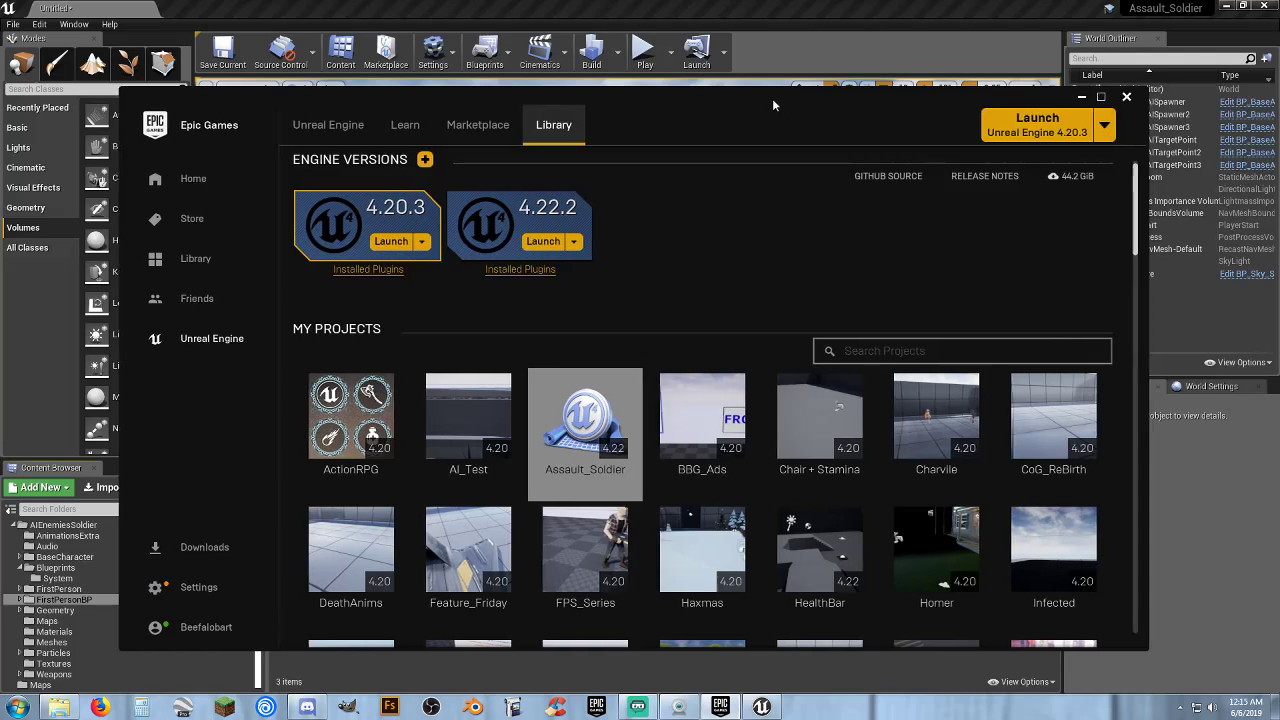
pyautogui.click(1086, 97)
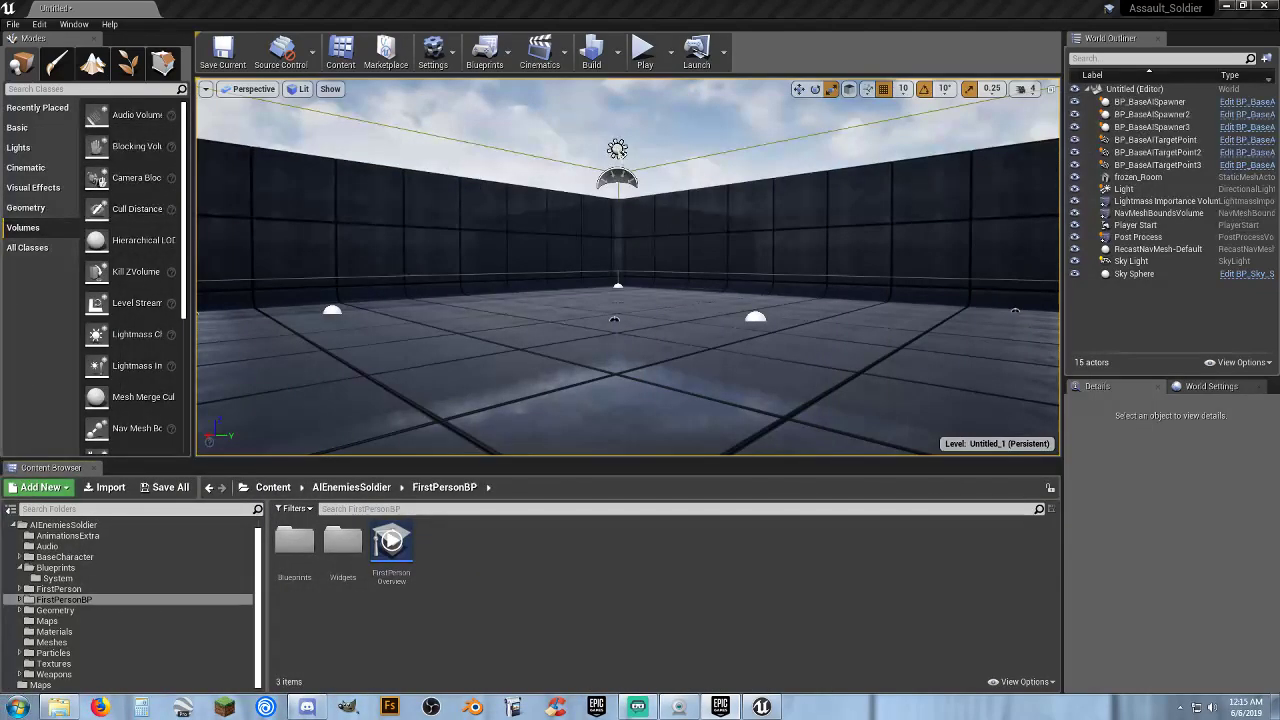
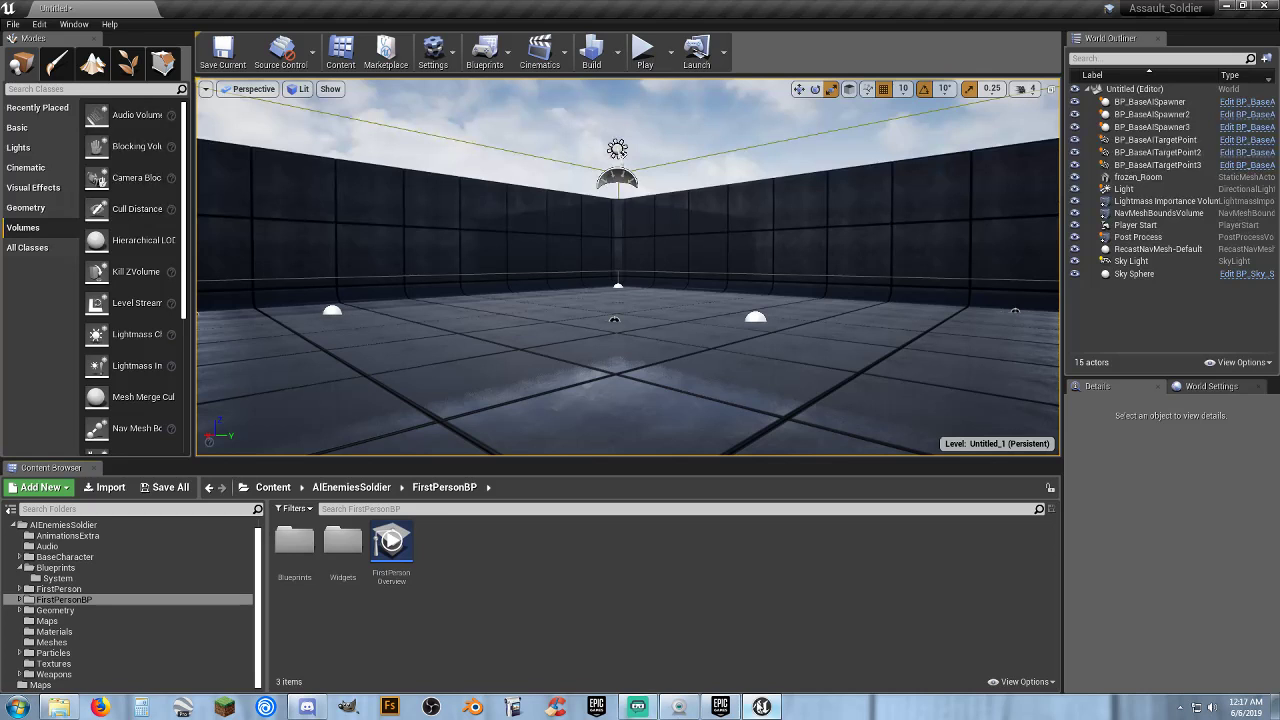
# - Expand PolygonHeist in the folder tree to reveal its Meshes subfolders: Characters, Items and Weapons
pyautogui.click(731, 709)
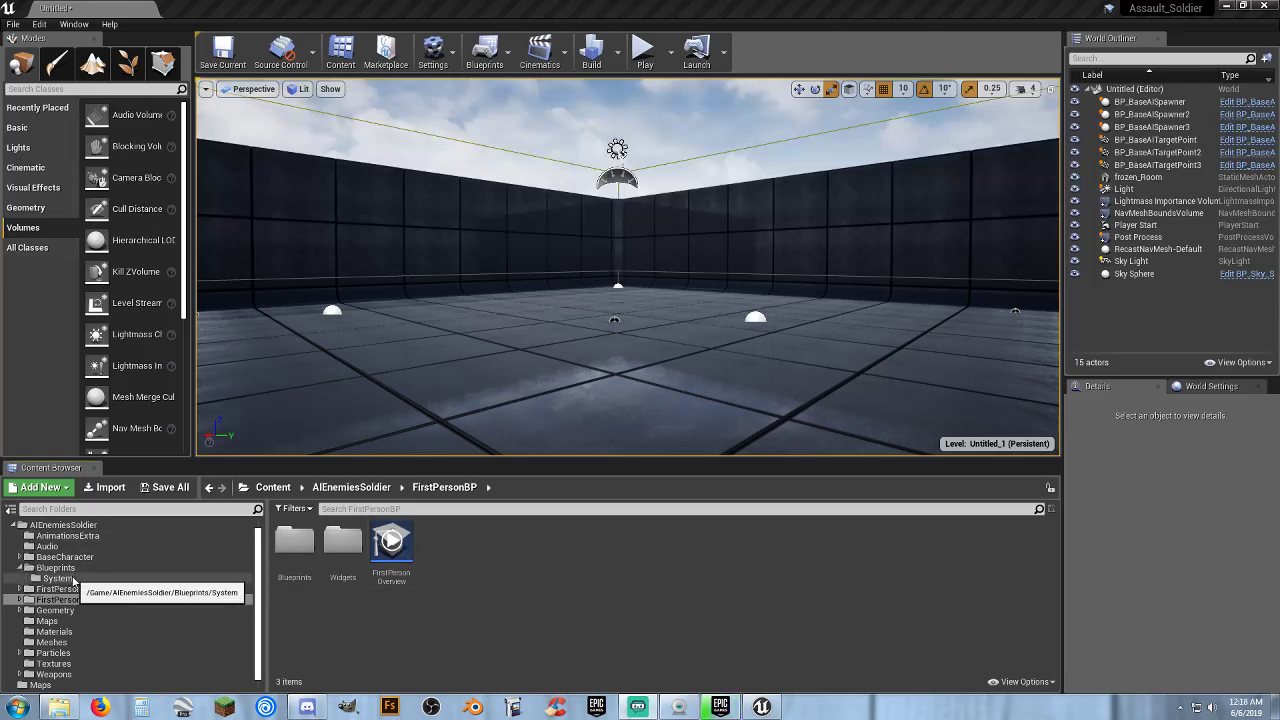
pyautogui.moveTo(261, 572); pyautogui.dragTo(256, 545)
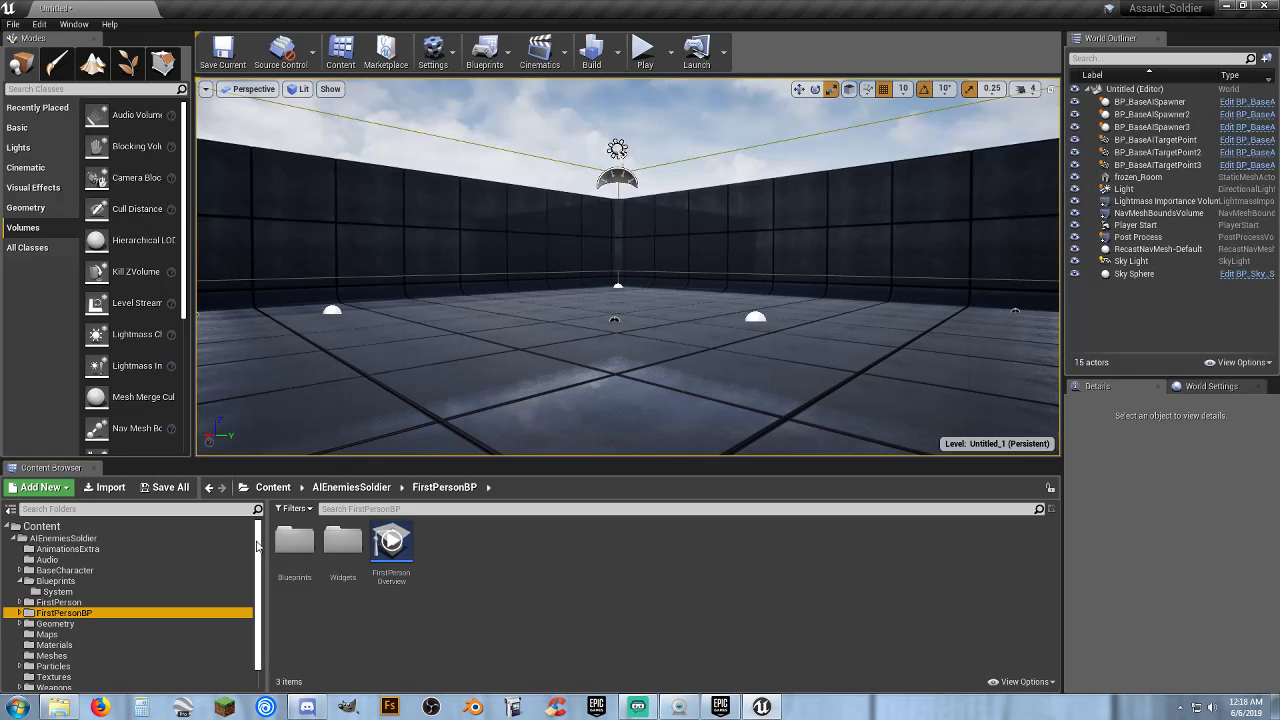
pyautogui.moveTo(257, 545); pyautogui.dragTo(258, 580)
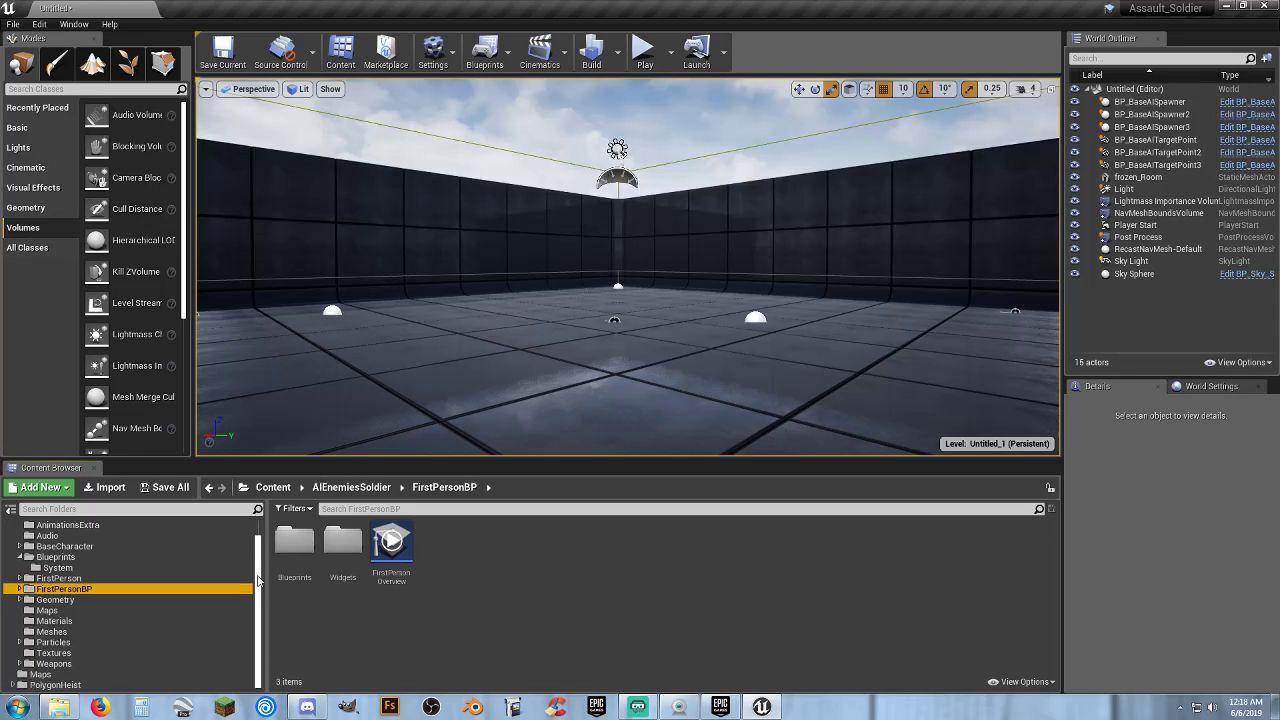
pyautogui.click(16, 686)
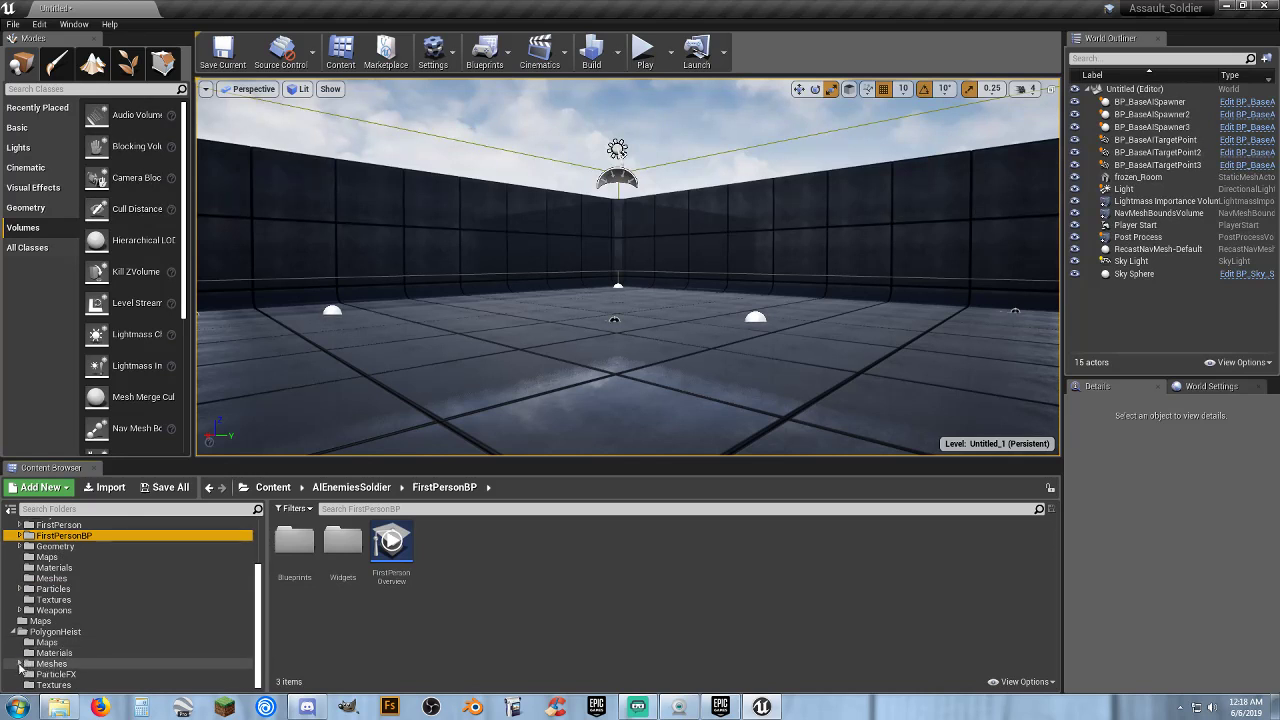
pyautogui.scroll(-2, 30, 660)
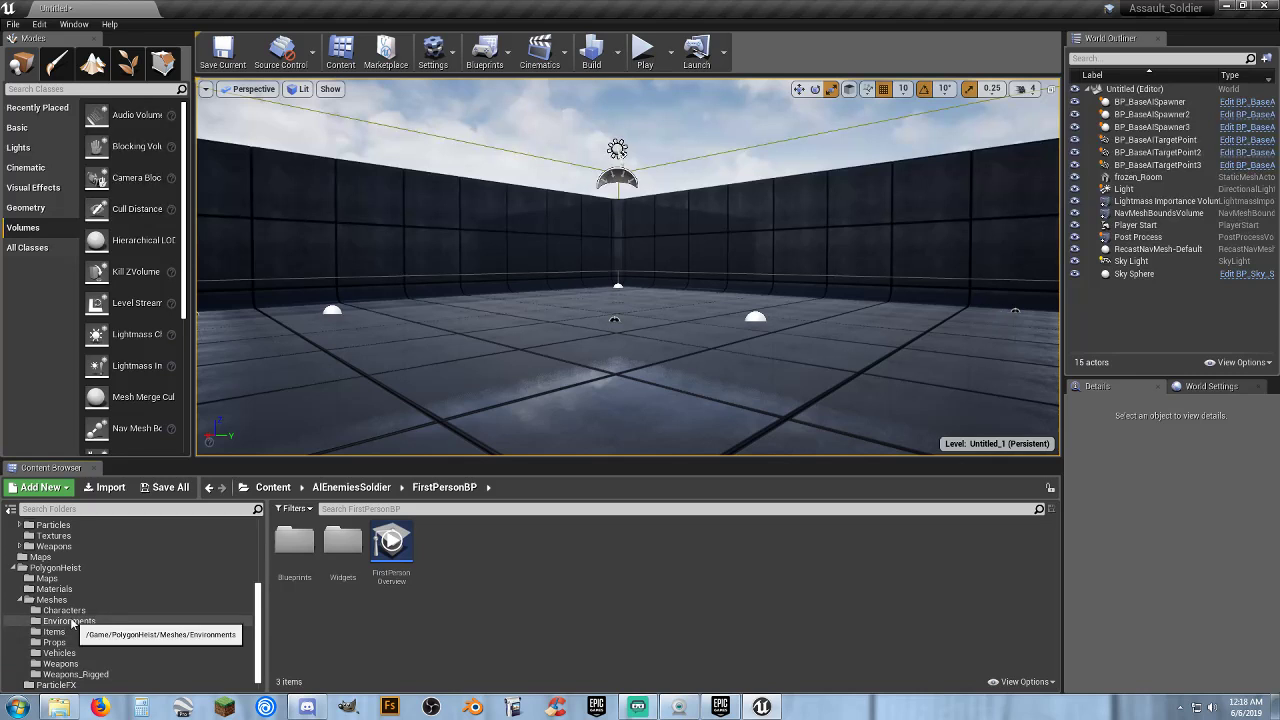
# - Open SK_Character_Heist_Skeleton from Meshes > Characters, check its Retarget Manager, then return to the level
pyautogui.click(64, 611)
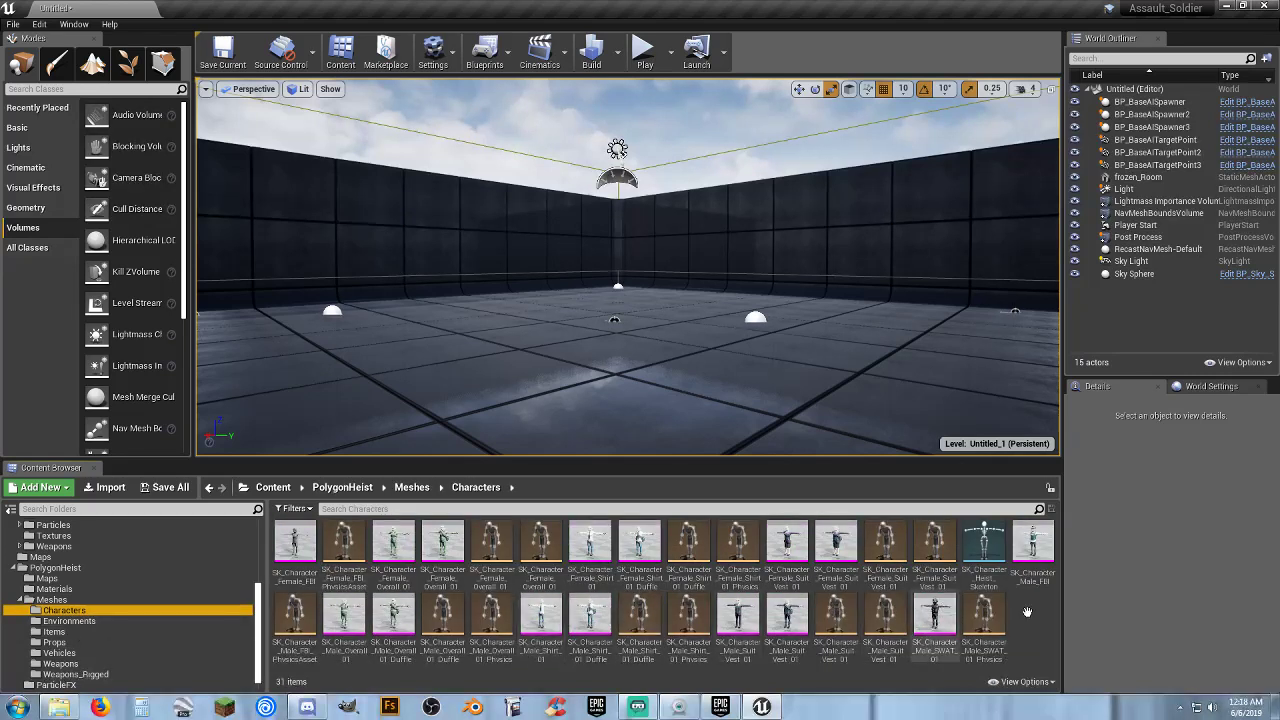
pyautogui.doubleClick(987, 583)
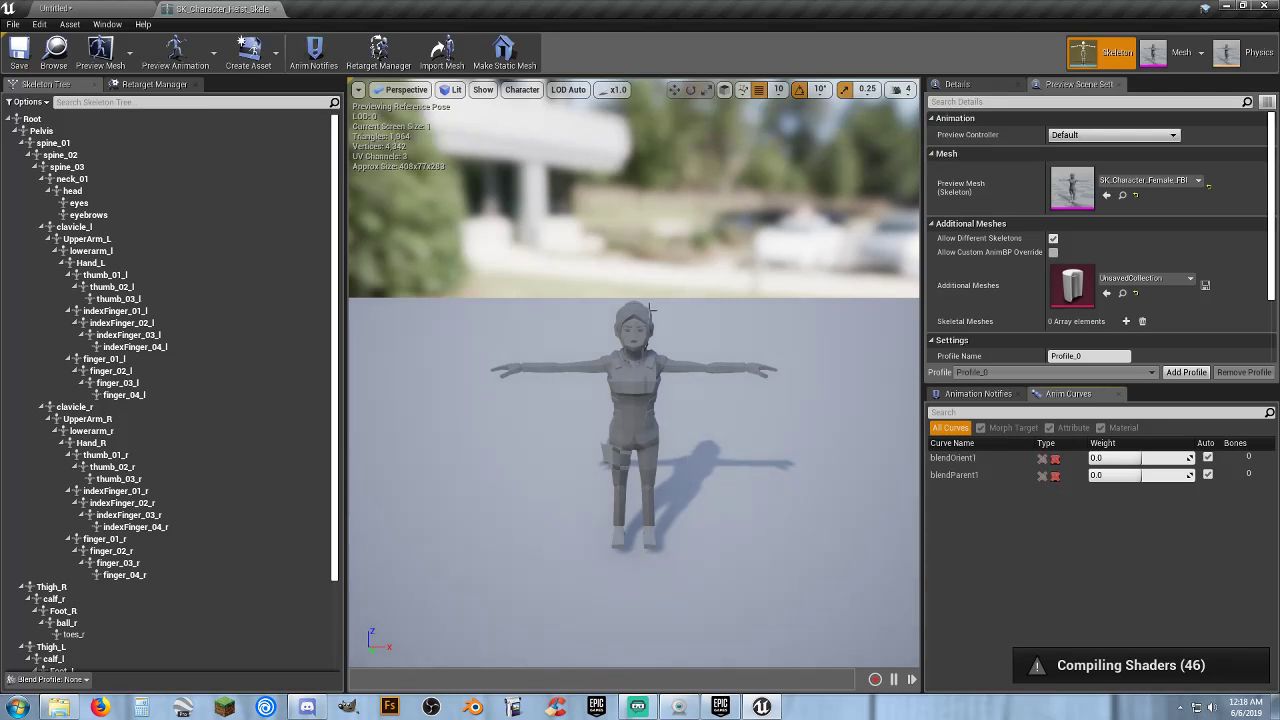
pyautogui.click(145, 86)
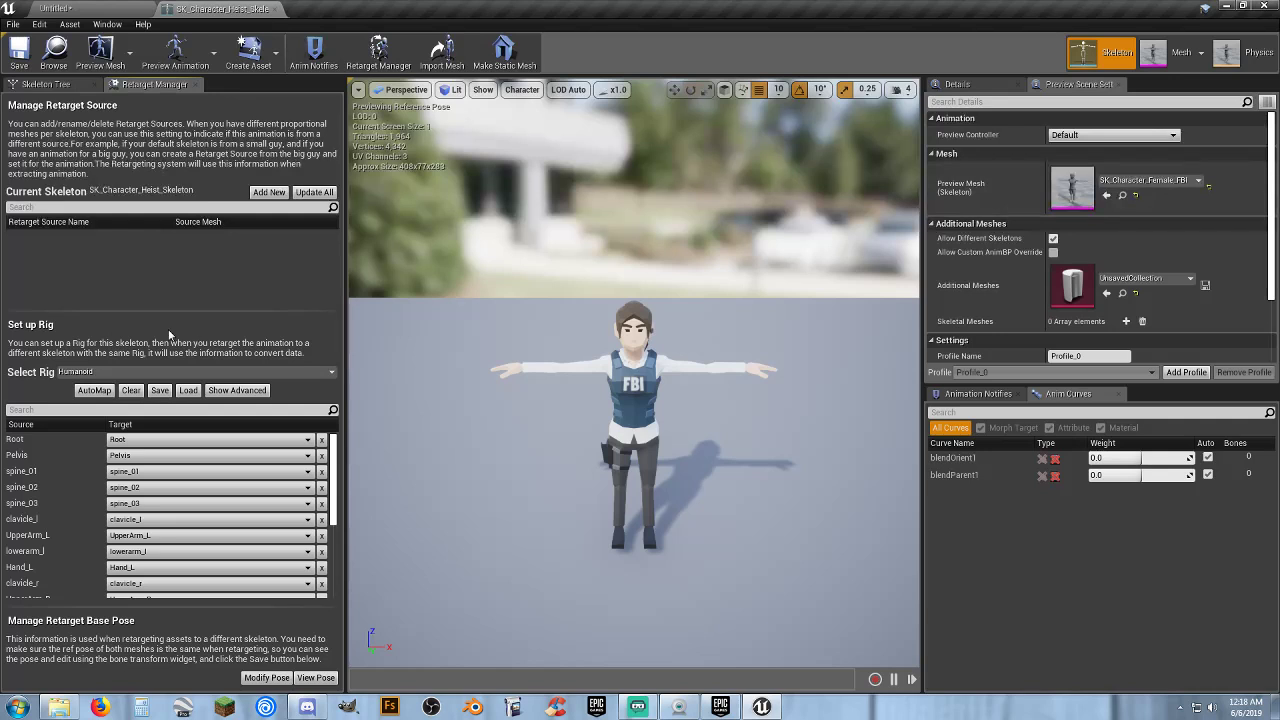
pyautogui.click(103, 13)
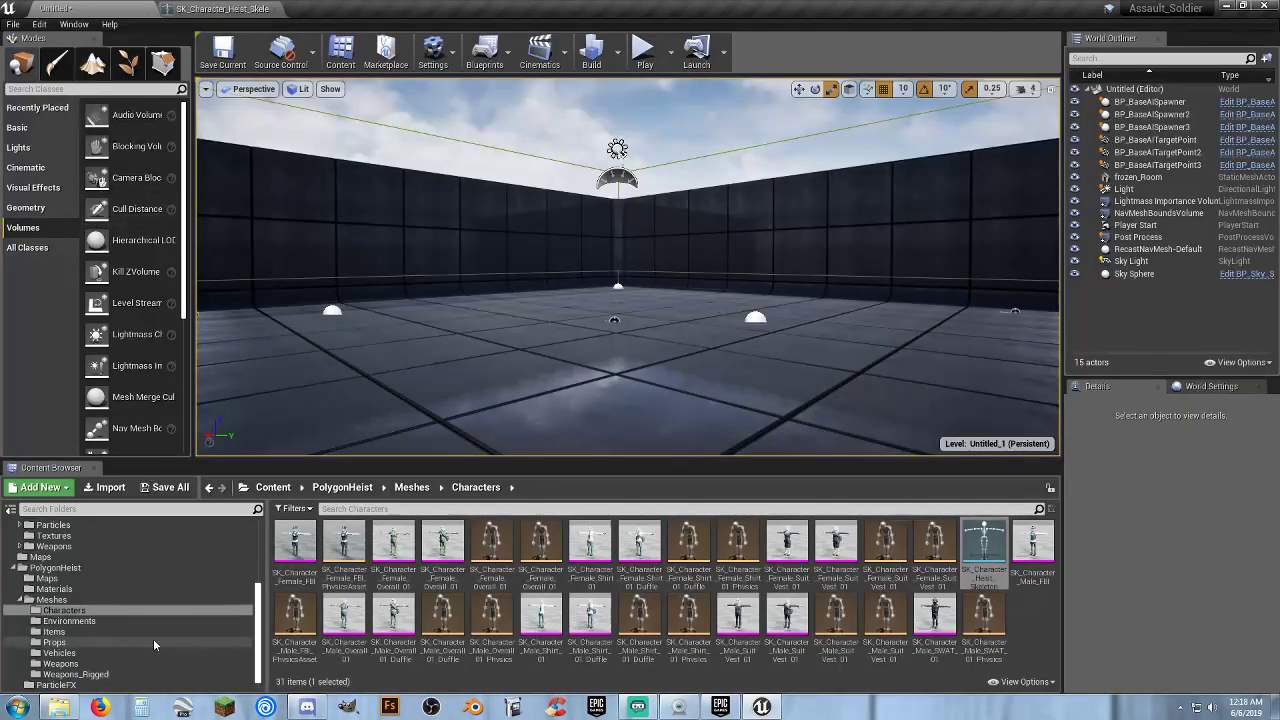
# - Create a new folder named Character under Content and open it
pyautogui.scroll(2, 55, 645)
pyautogui.scroll(3, 52, 620)
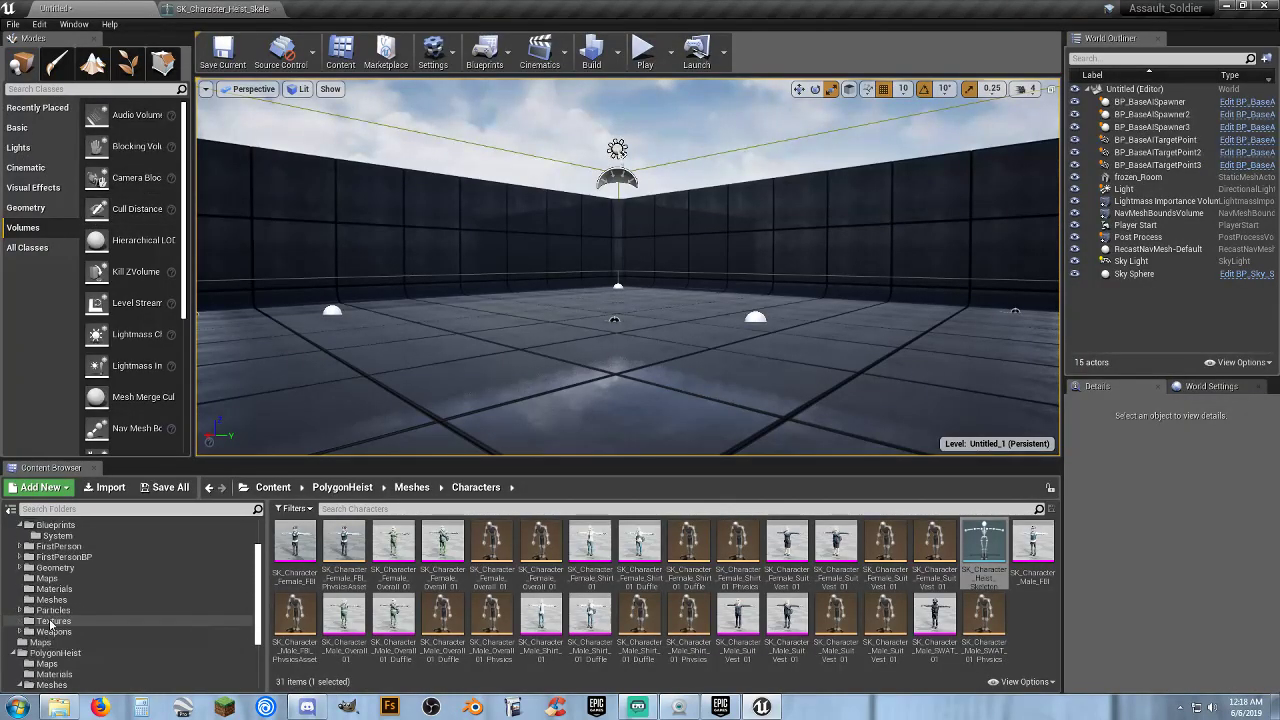
pyautogui.scroll(3, 48, 600)
pyautogui.scroll(2, 44, 570)
pyautogui.click(42, 526)
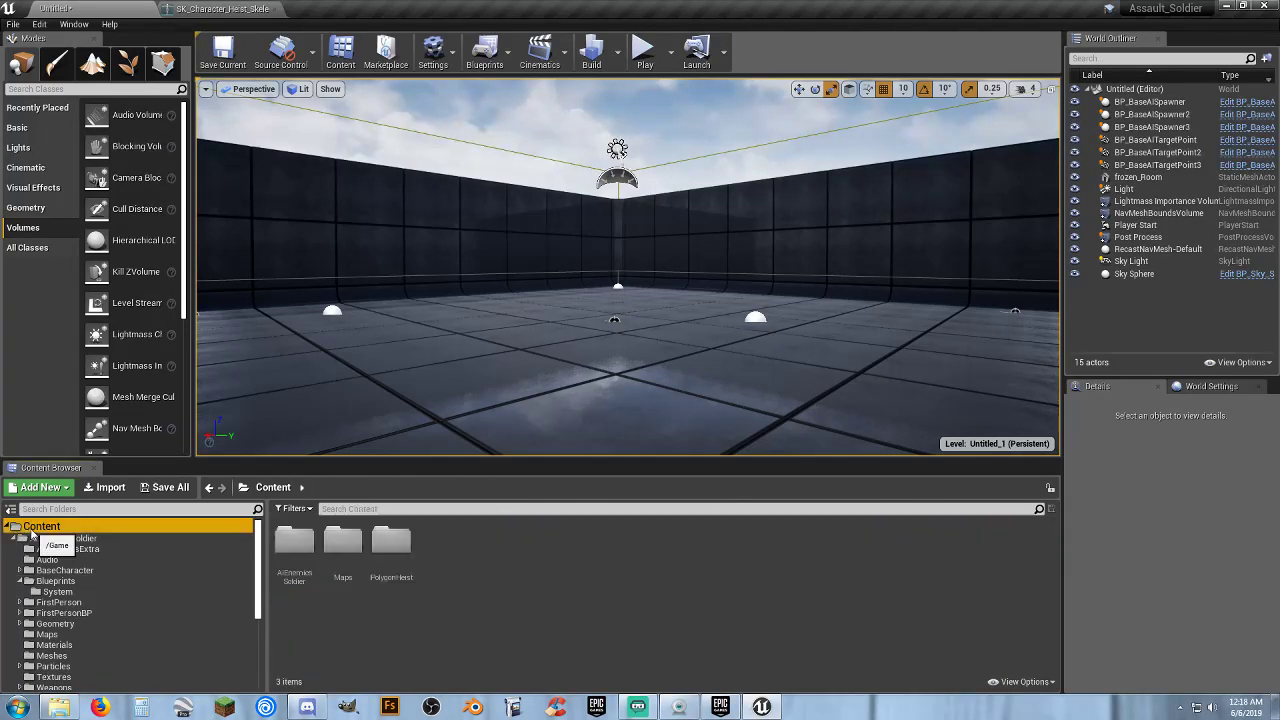
pyautogui.rightClick(471, 552)
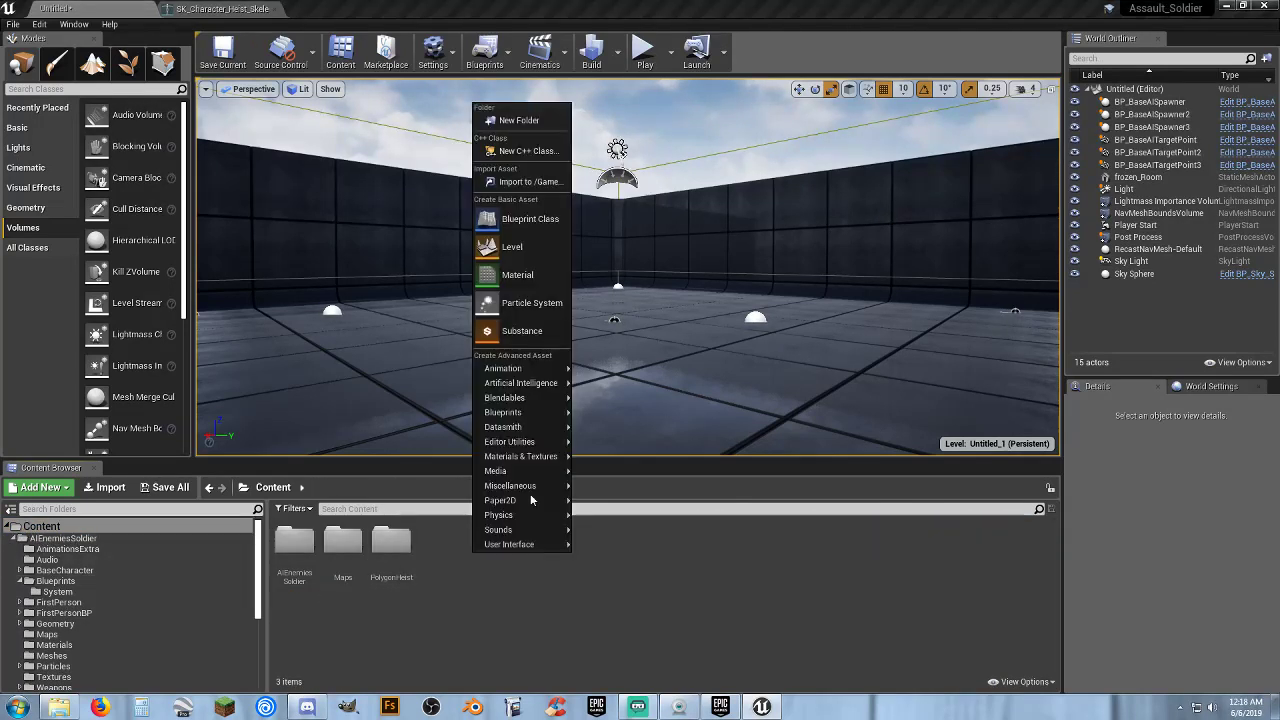
pyautogui.click(543, 124)
pyautogui.write('Character')
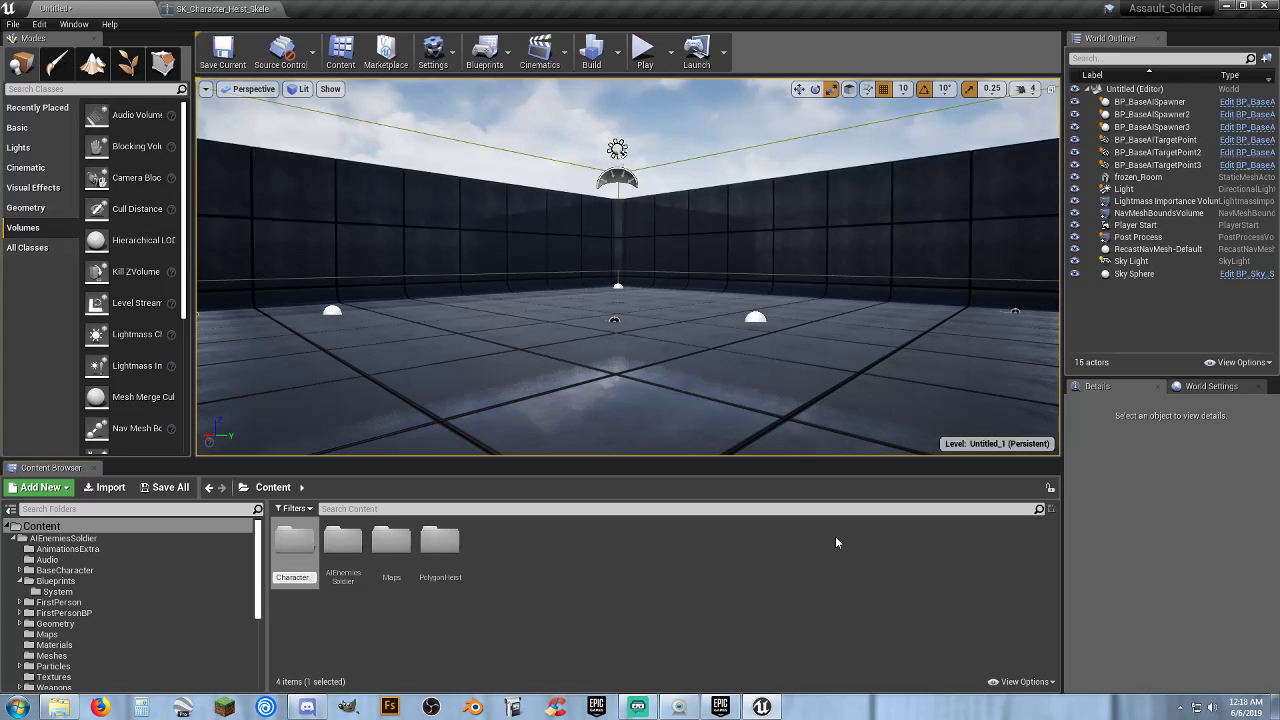
pyautogui.press('Return')
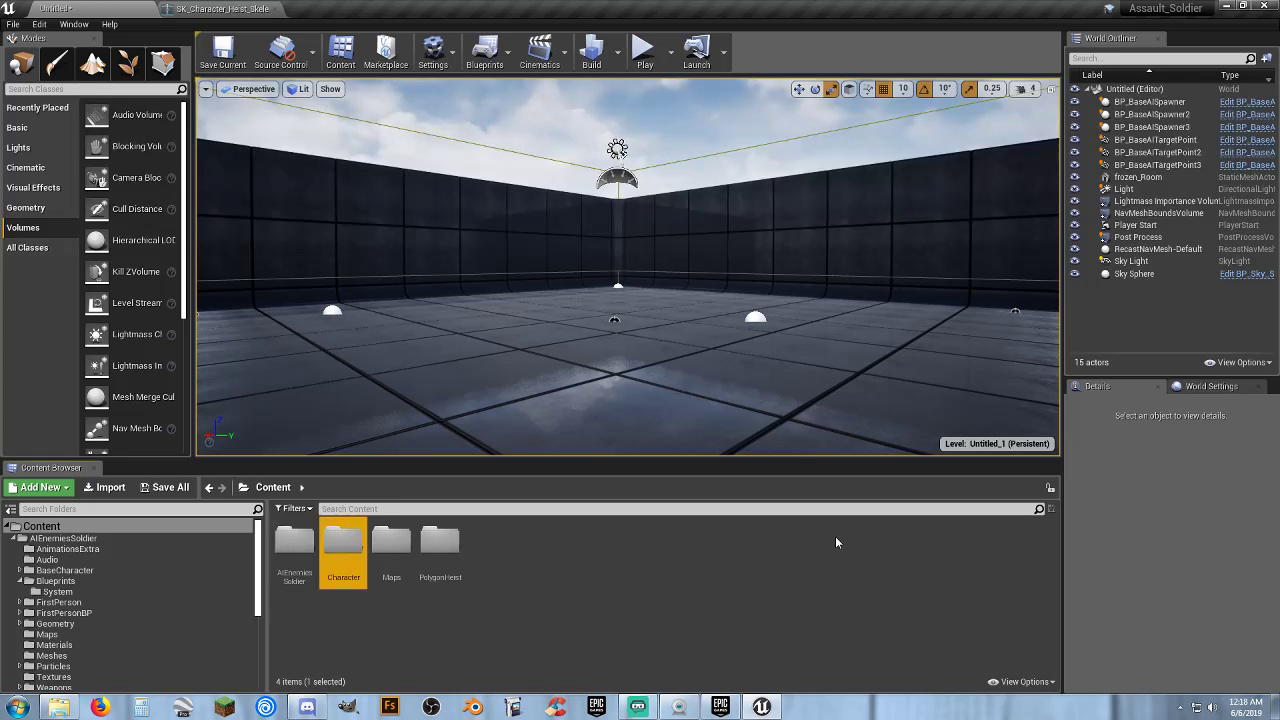
pyautogui.press('Return')
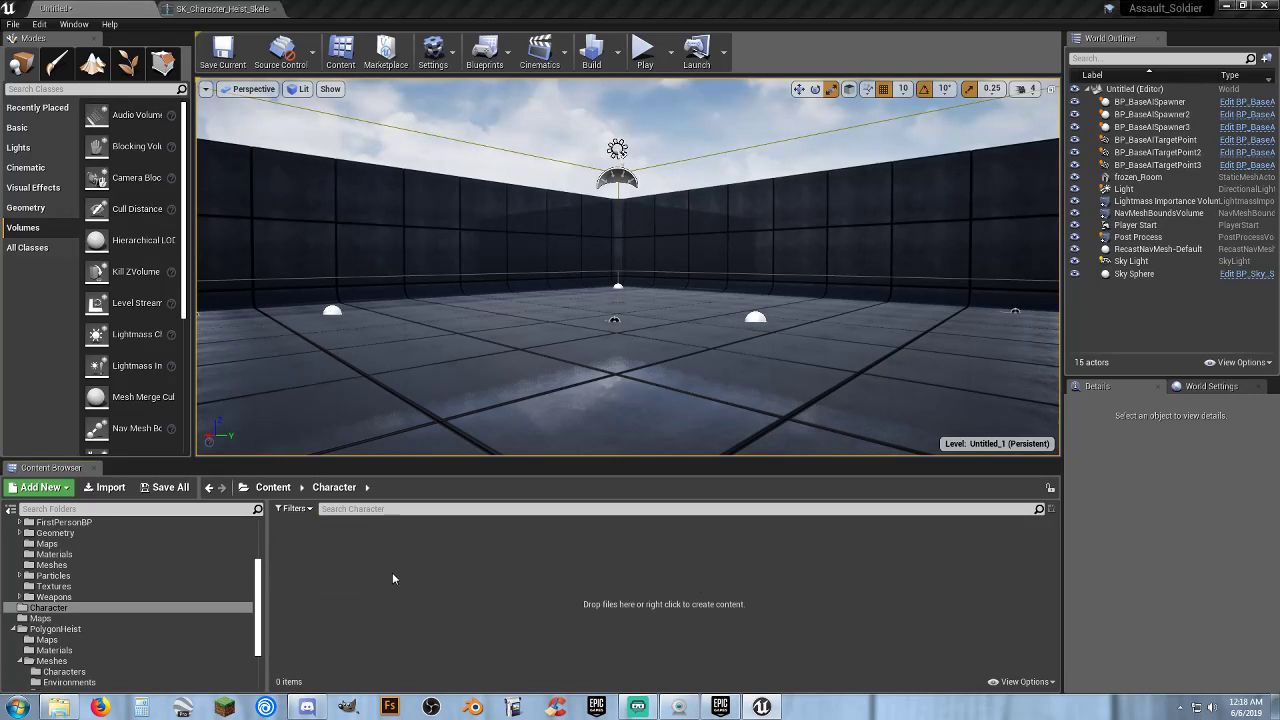
# - Inside Character, create an Animations folder containing a Rifle folder, and open the empty Rifle folder
pyautogui.rightClick(392, 574)
pyautogui.click(468, 143)
pyautogui.write('Animations')
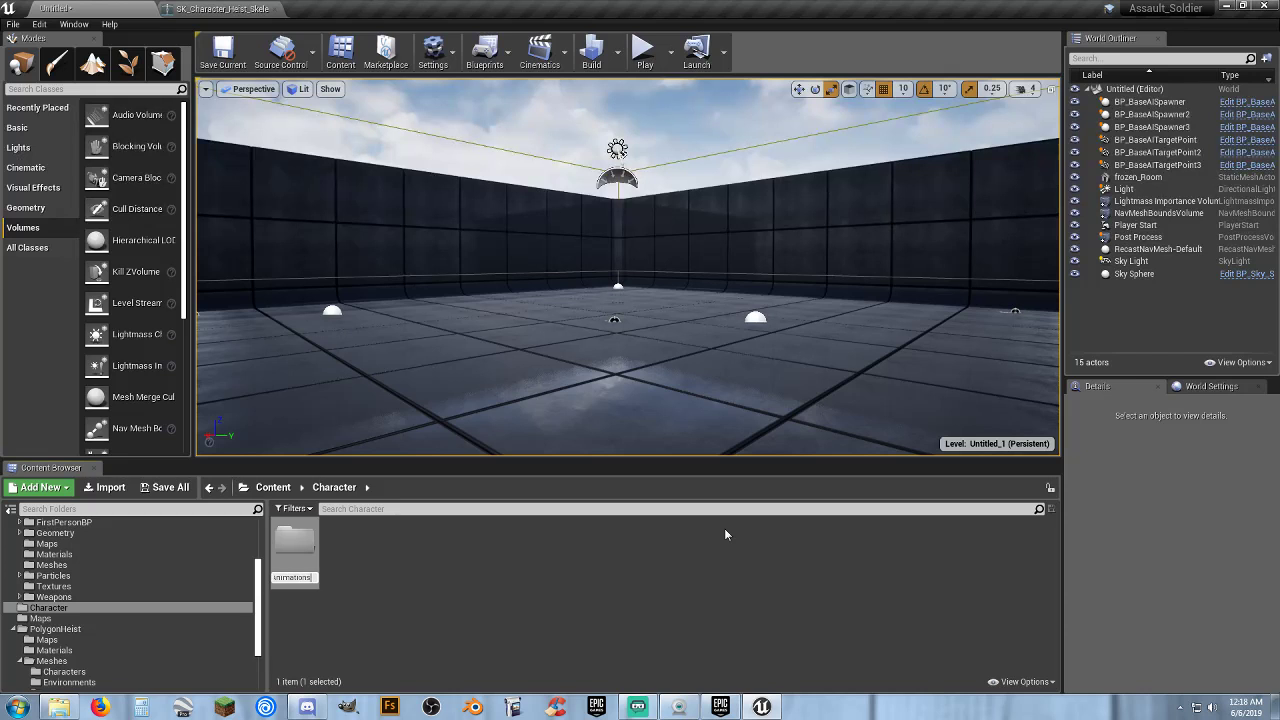
pyautogui.press('Return')
pyautogui.press('Return')
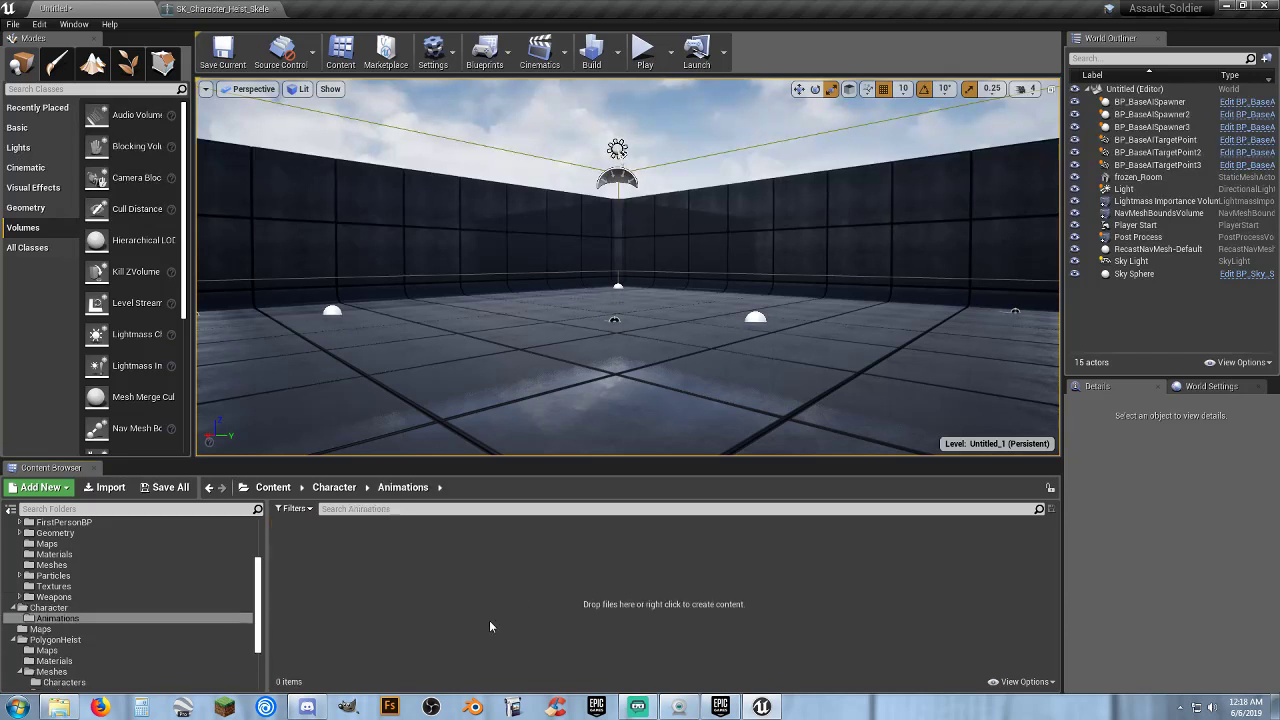
pyautogui.rightClick(357, 548)
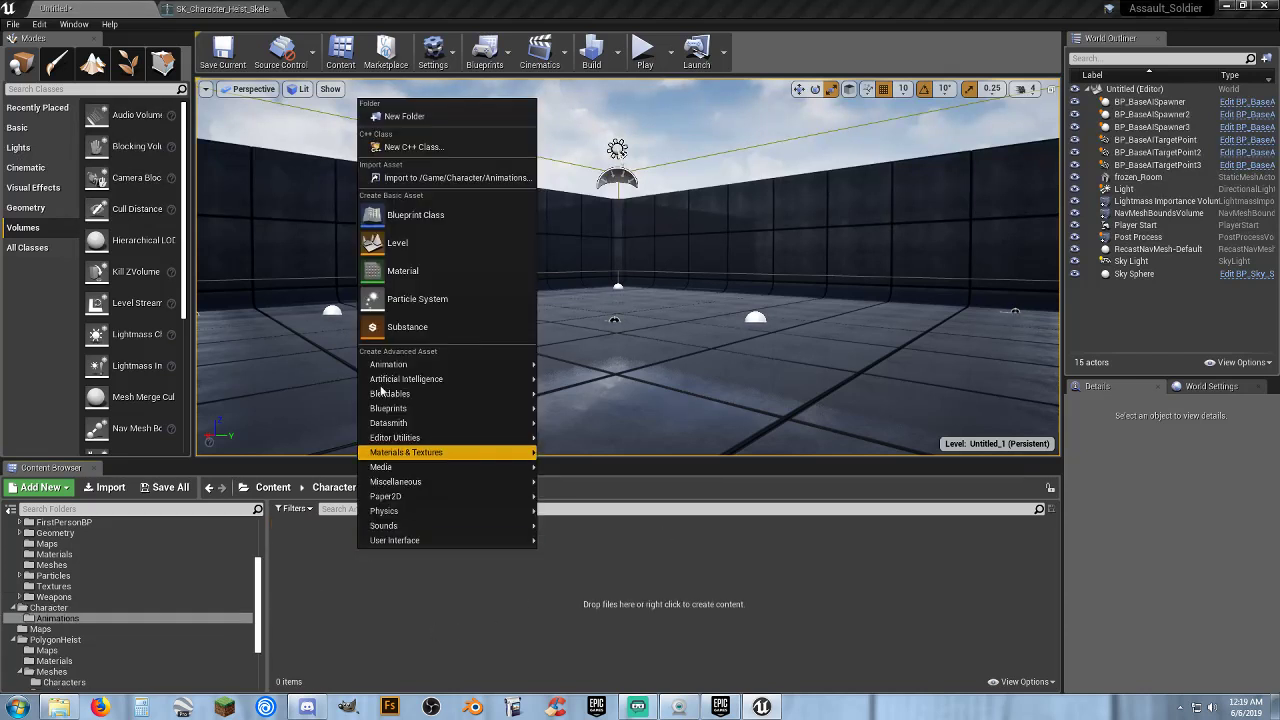
pyautogui.click(419, 118)
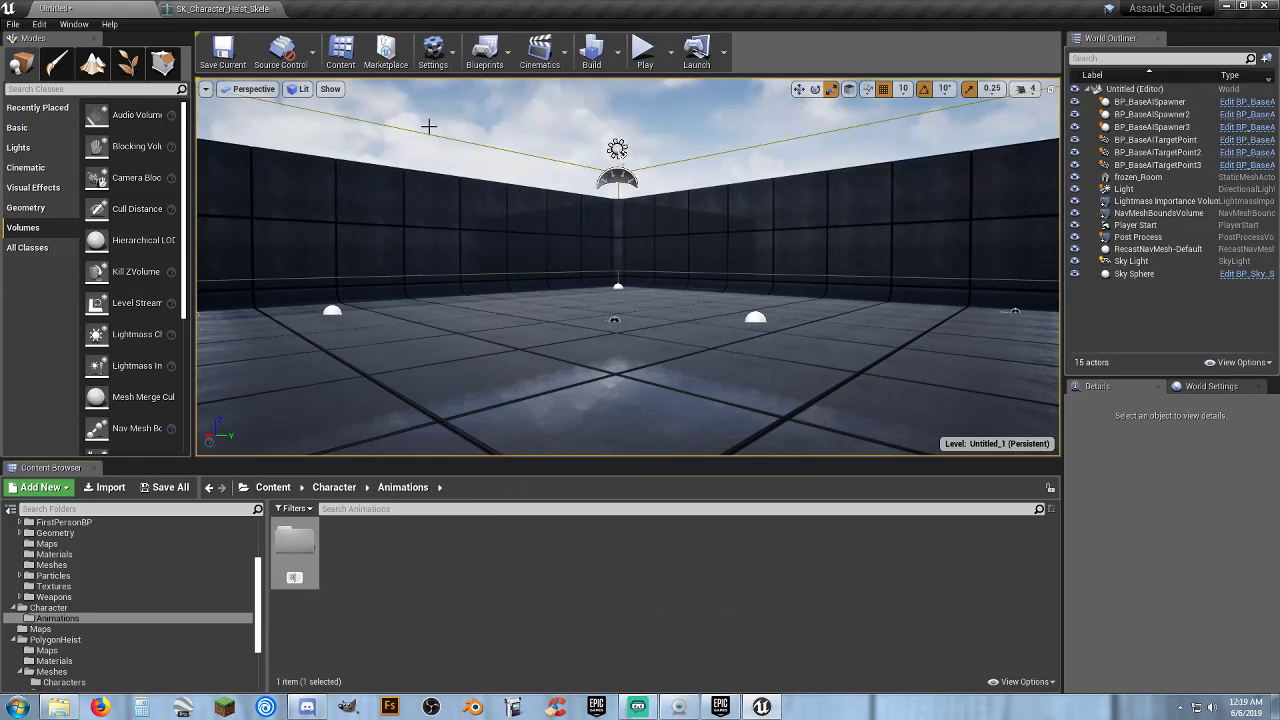
pyautogui.write('Rifle')
pyautogui.press('Return')
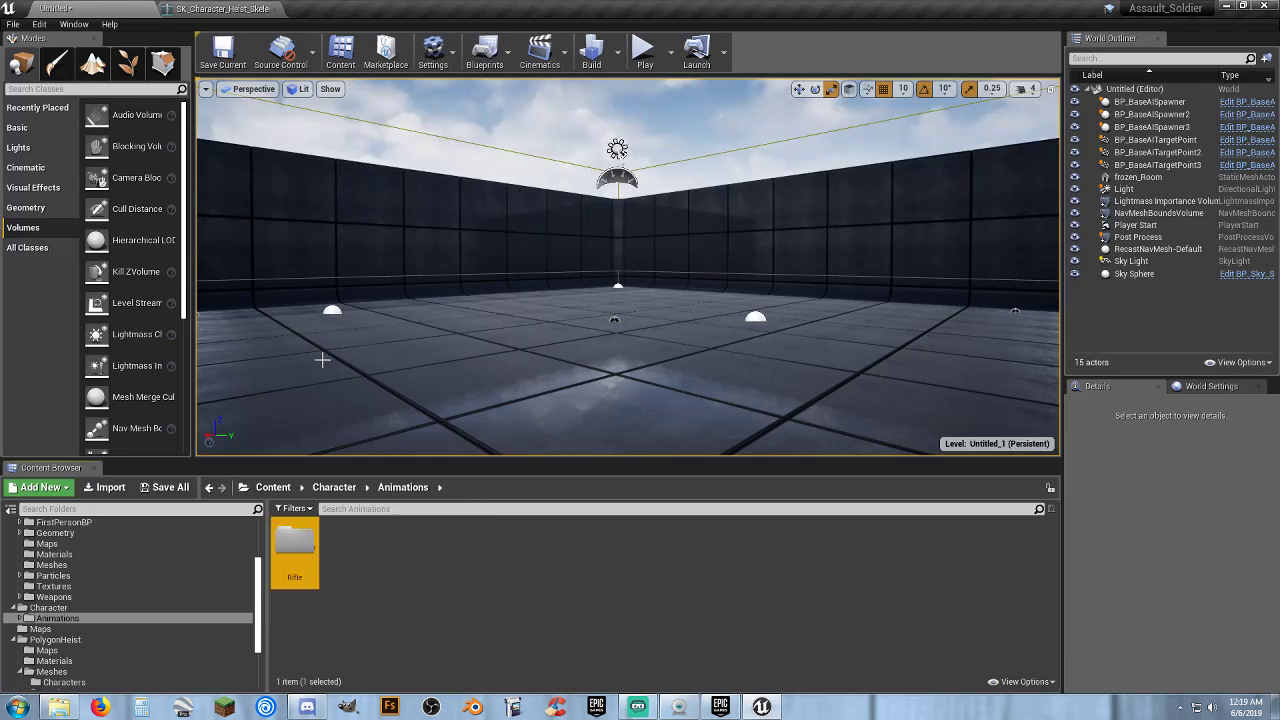
pyautogui.doubleClick(295, 550)
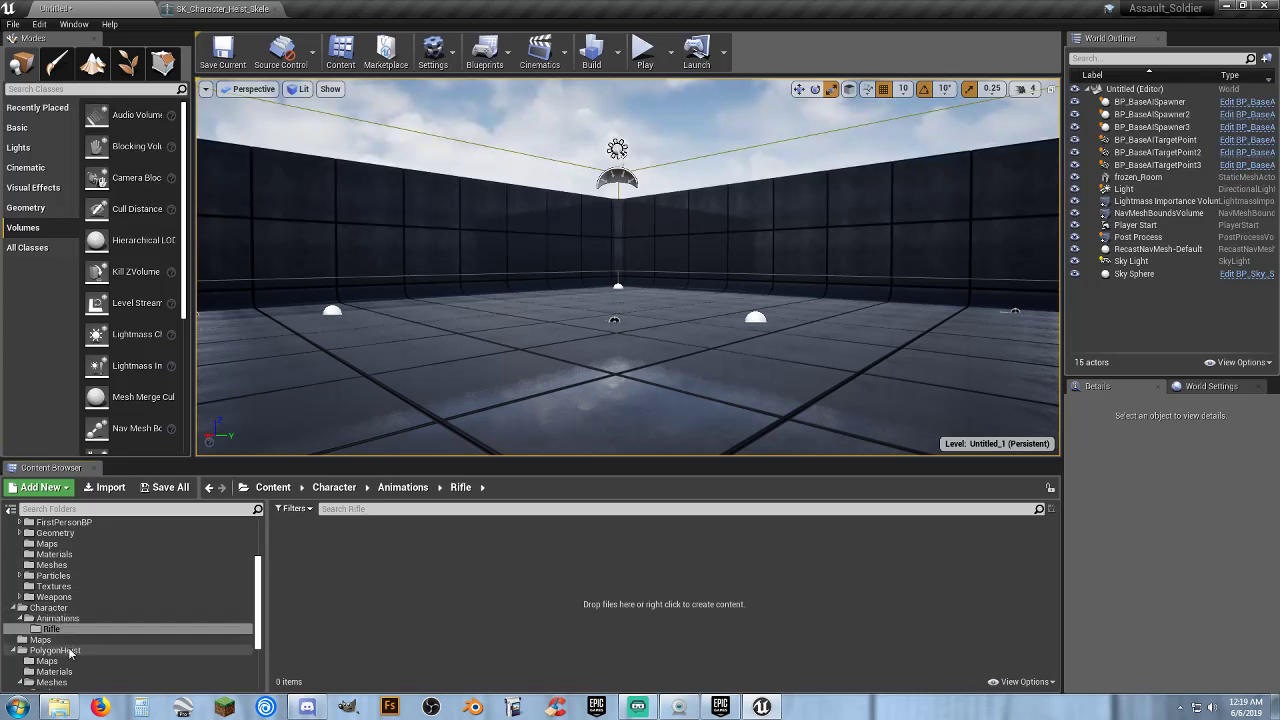
# - Show the 12 soldier animations in AIEnemiesSoldier > AnimationsExtra, including the rifle jog and walk clips
pyautogui.scroll(-1, 67, 643)
pyautogui.doubleClick(67, 666)
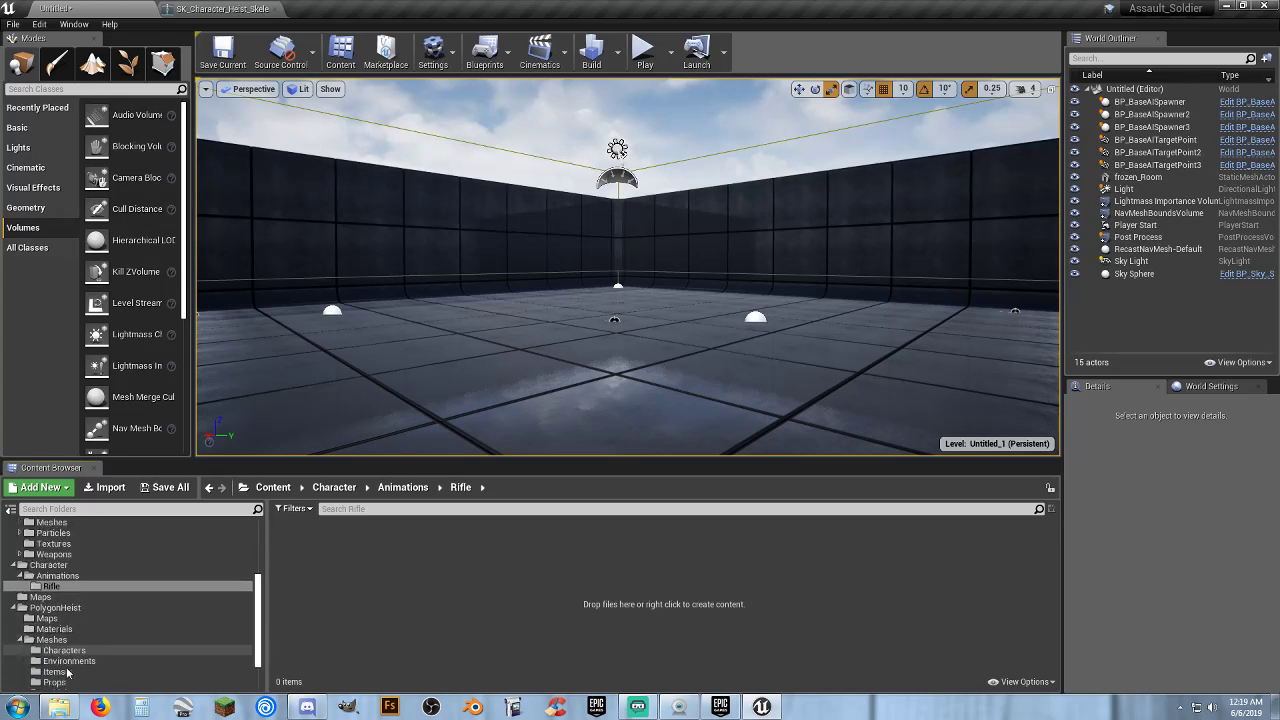
pyautogui.scroll(-2, 67, 674)
pyautogui.scroll(2, 60, 660)
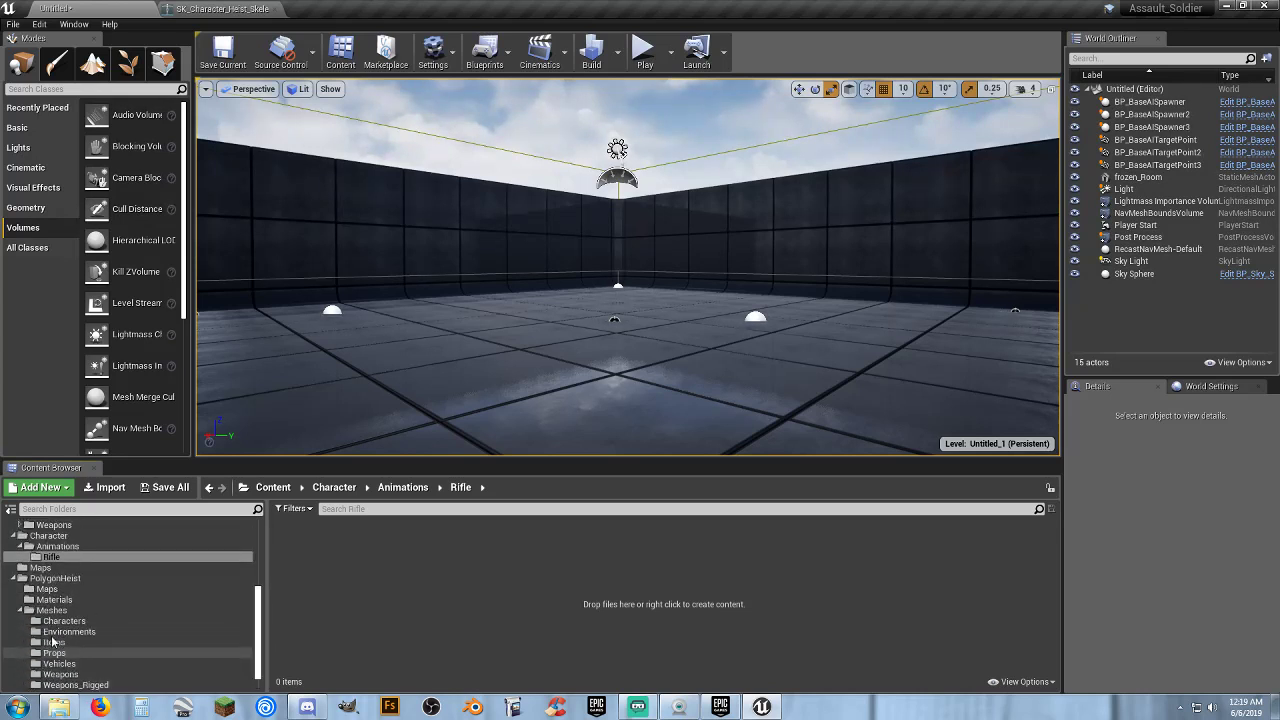
pyautogui.scroll(2, 45, 630)
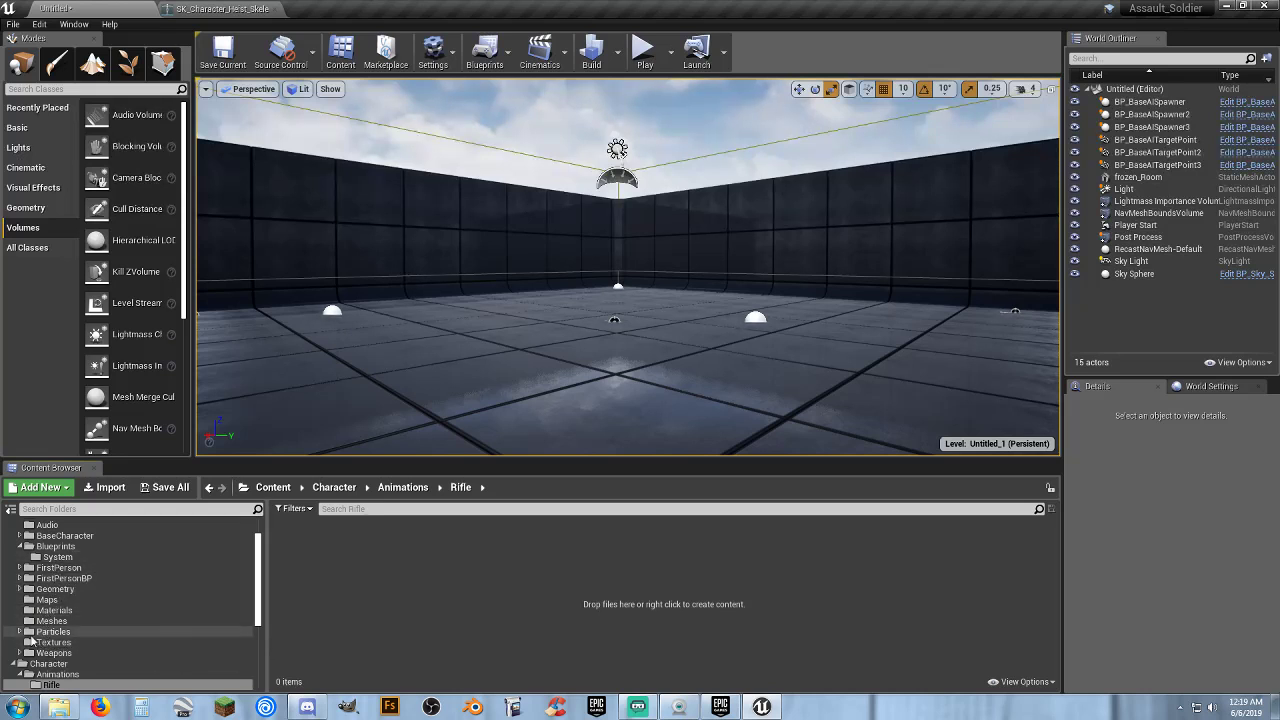
pyautogui.scroll(1, 33, 590)
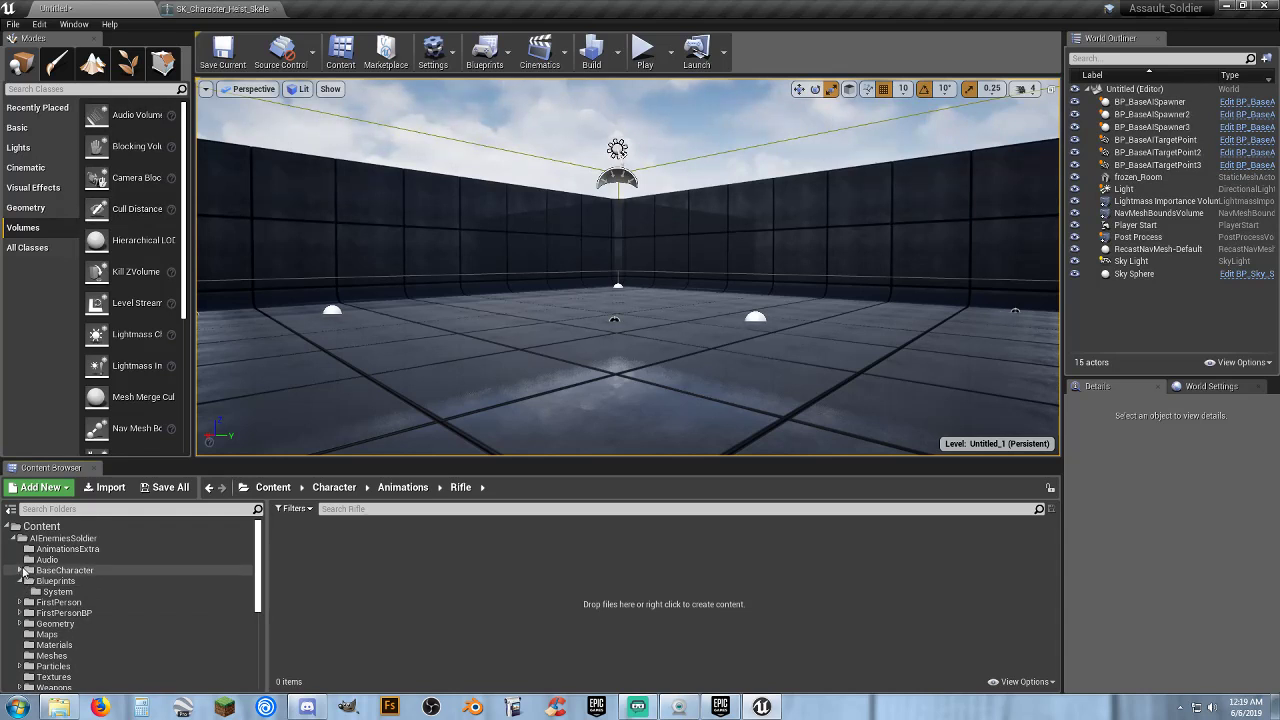
pyautogui.click(45, 559)
pyautogui.click(60, 549)
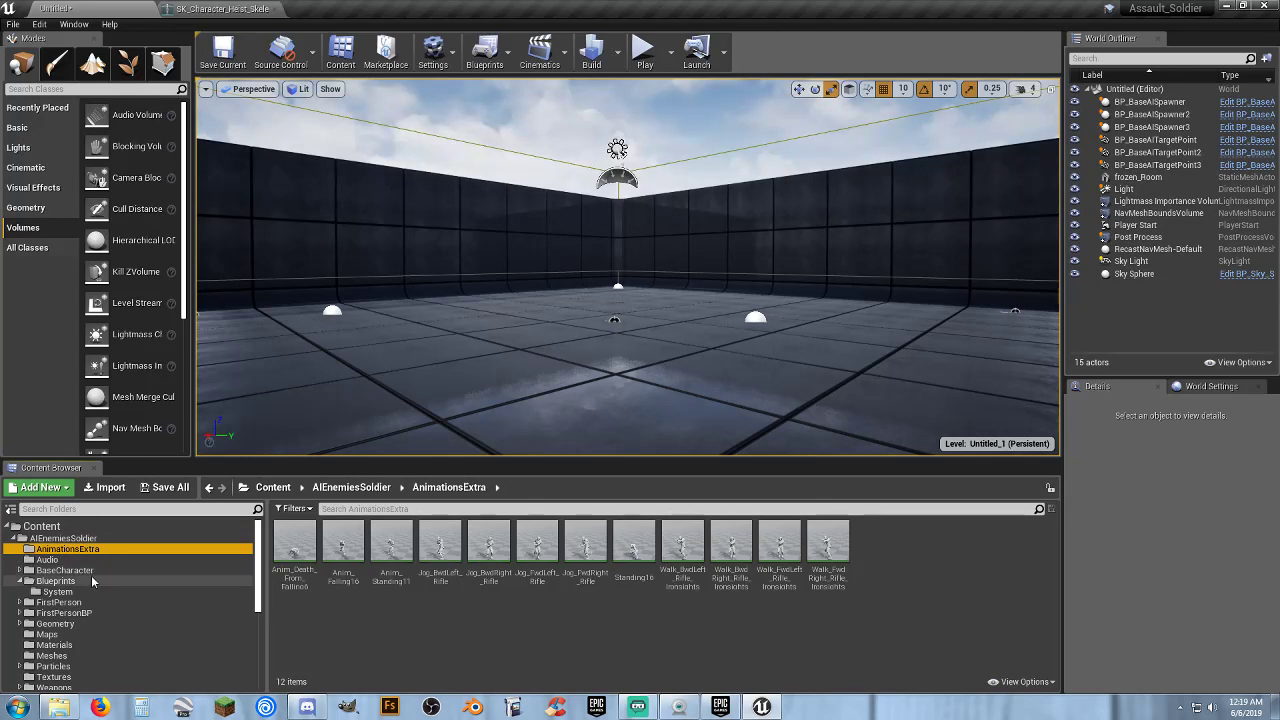
# - Open the AIEnemiesSoldier BaseCharacter folder, which holds the AnimStarterPack folder
pyautogui.scroll(-2, 92, 581)
pyautogui.scroll(-1, 89, 580)
pyautogui.scroll(-2, 89, 580)
pyautogui.scroll(-1, 88, 581)
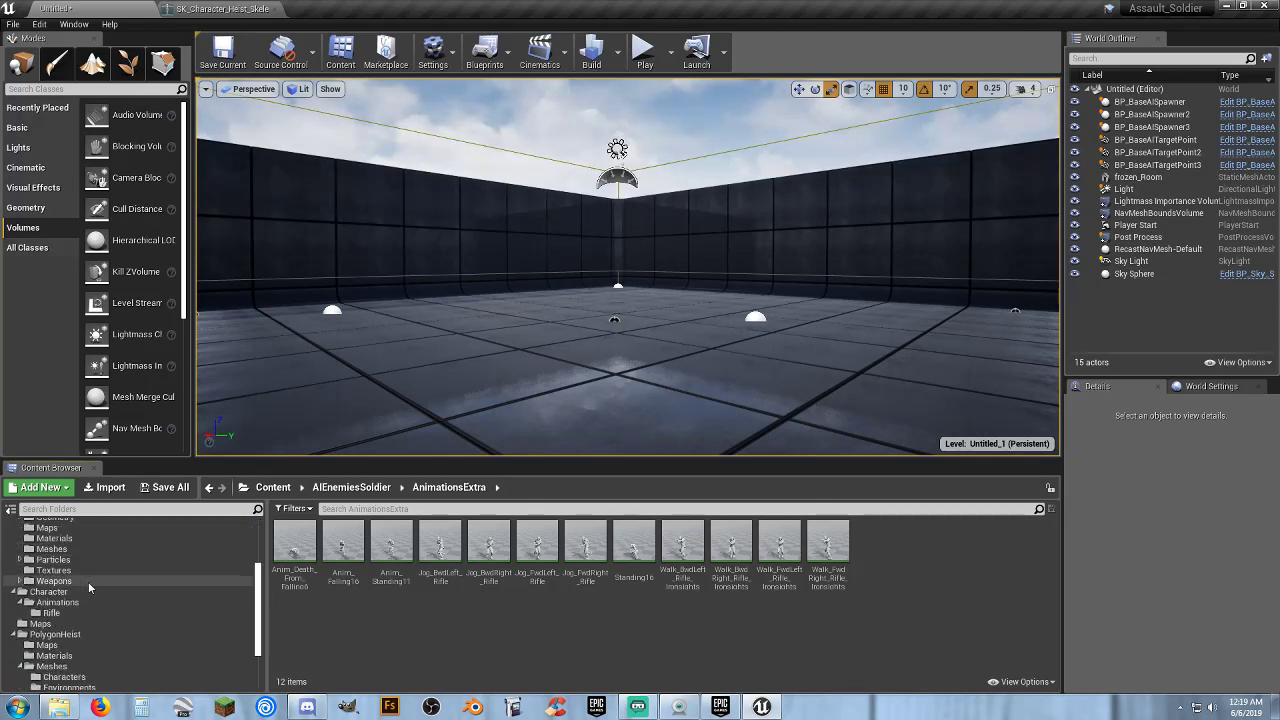
pyautogui.scroll(-1, 88, 581)
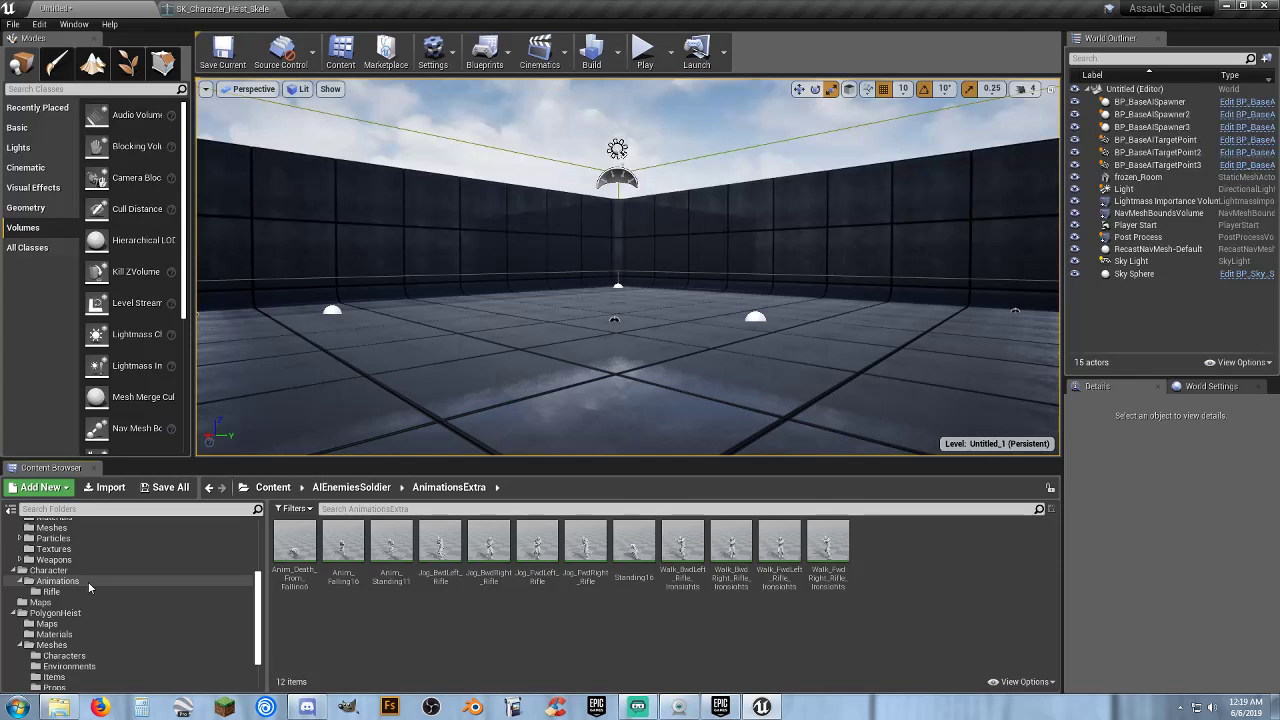
pyautogui.scroll(2, 88, 586)
pyautogui.scroll(1, 88, 586)
pyautogui.scroll(2, 88, 588)
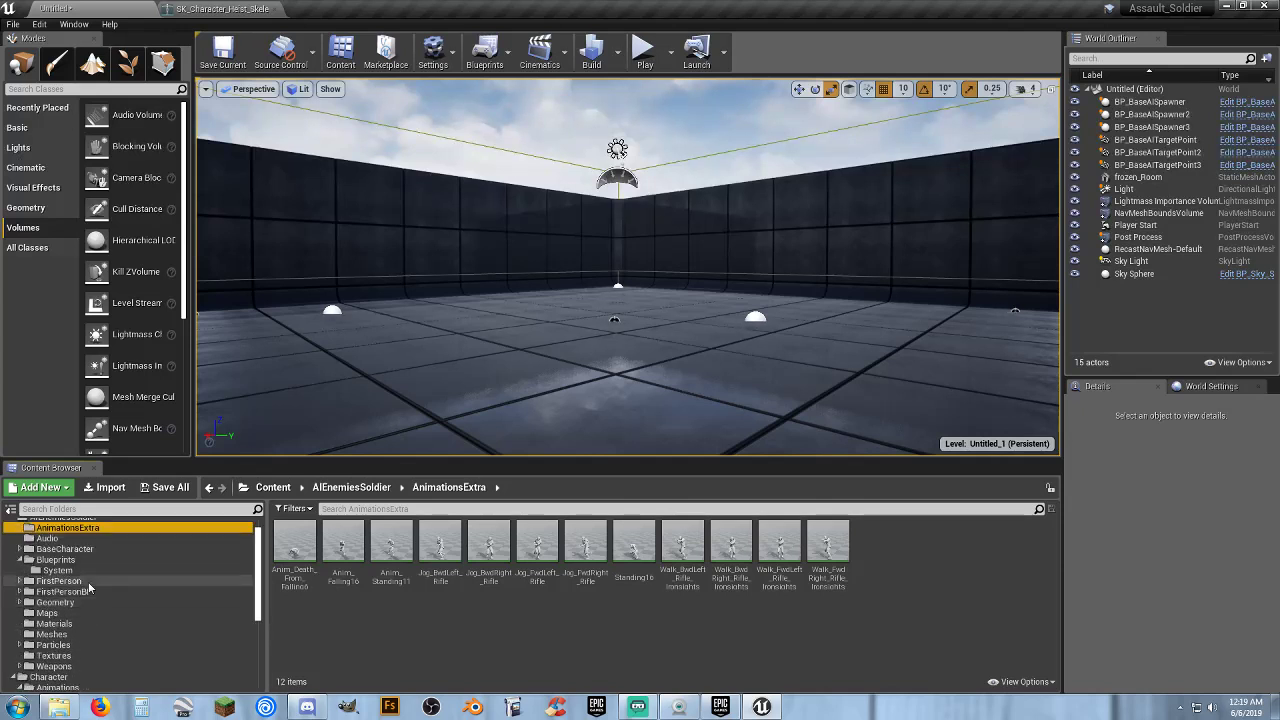
pyautogui.click(45, 553)
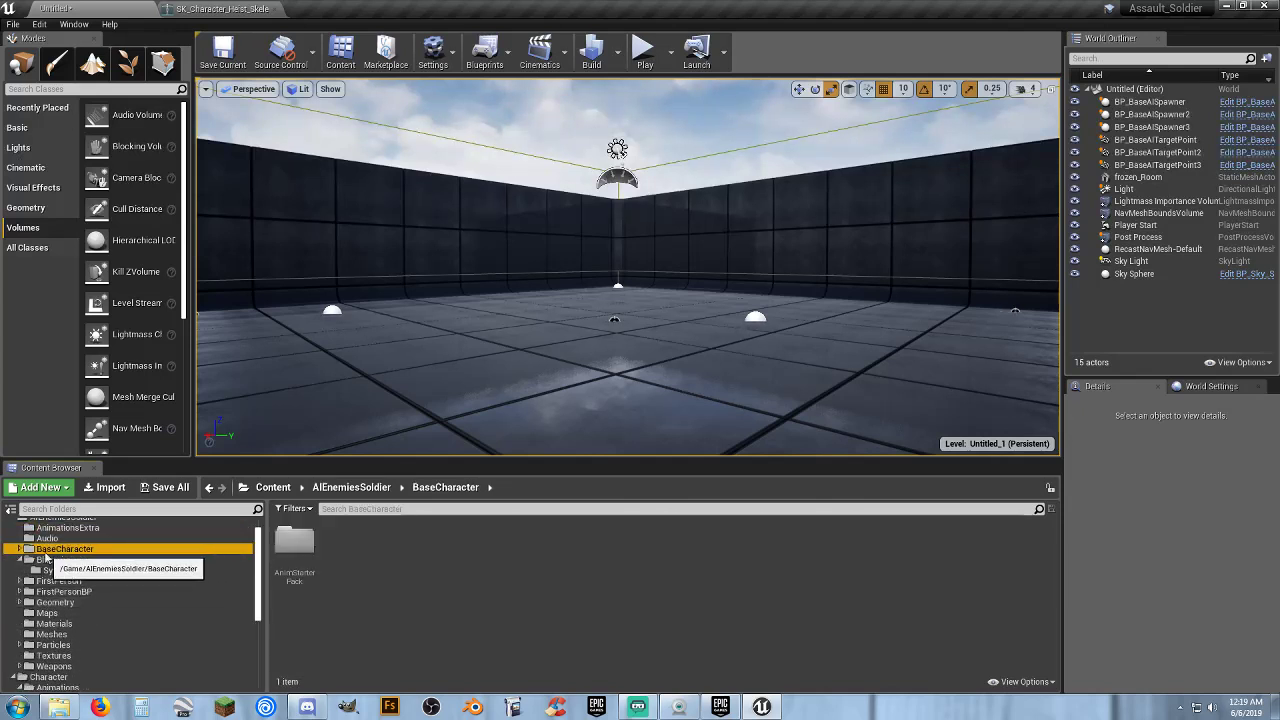
# - Expand BaseCharacter > AnimStarterPack > UE4_Mannequin and look through those folders
pyautogui.click(20, 549)
pyautogui.click(50, 560)
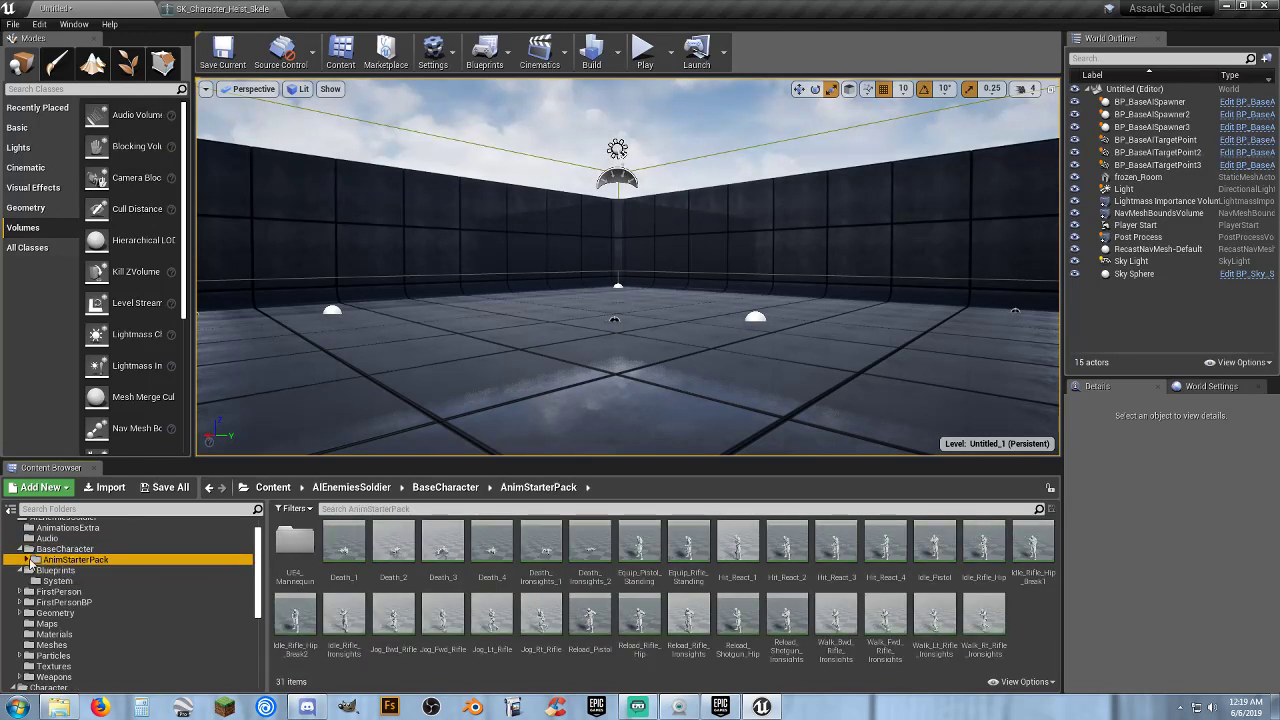
pyautogui.click(26, 560)
pyautogui.scroll(-1, 60, 563)
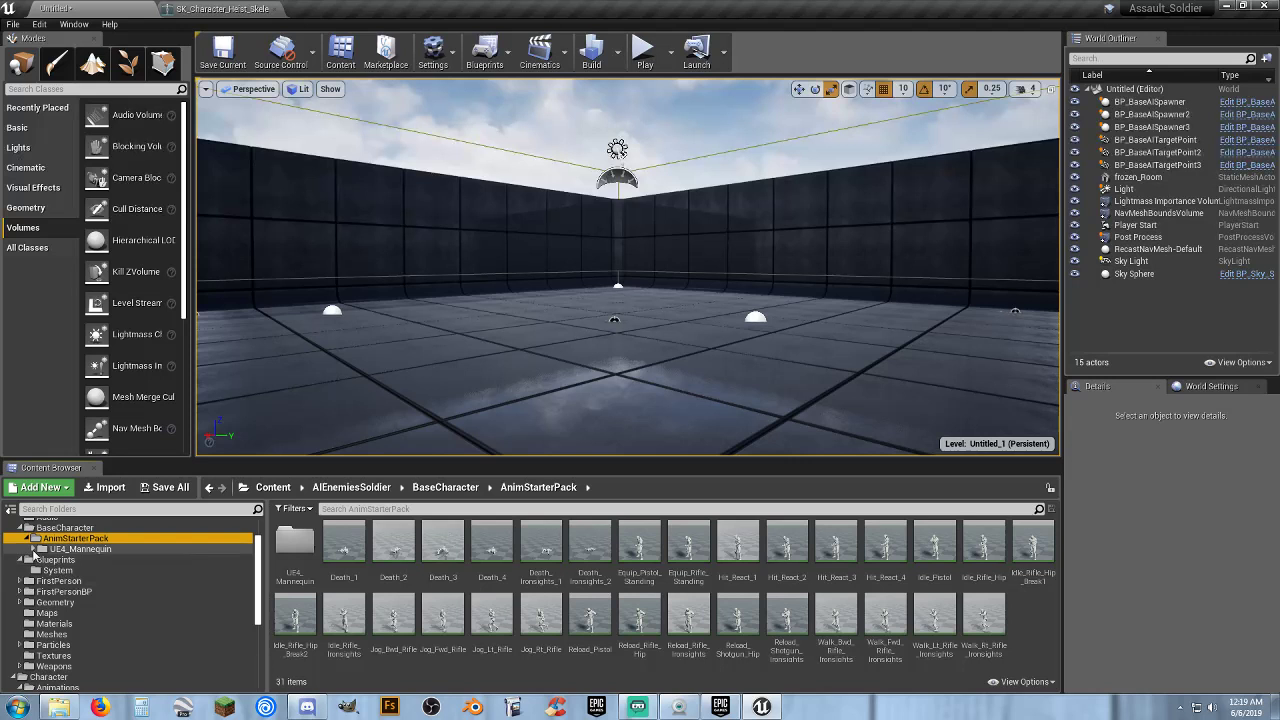
pyautogui.click(34, 550)
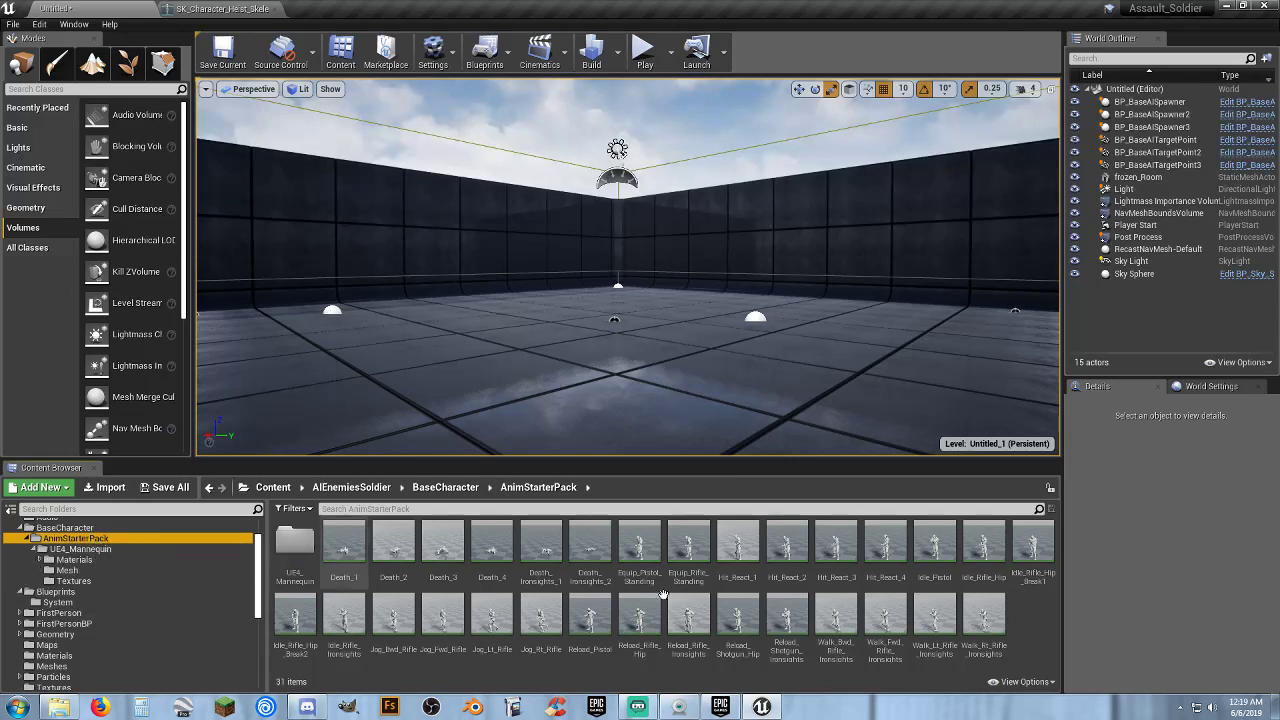
pyautogui.click(107, 551)
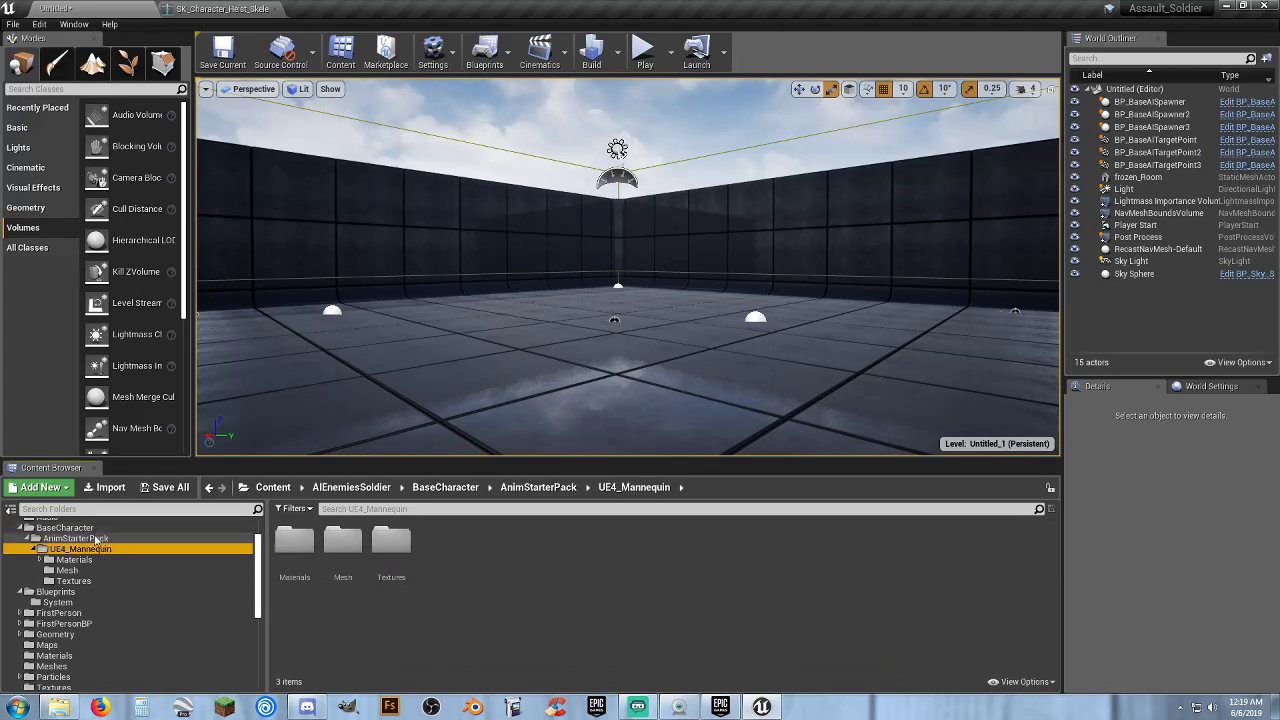
pyautogui.click(91, 536)
pyautogui.click(90, 529)
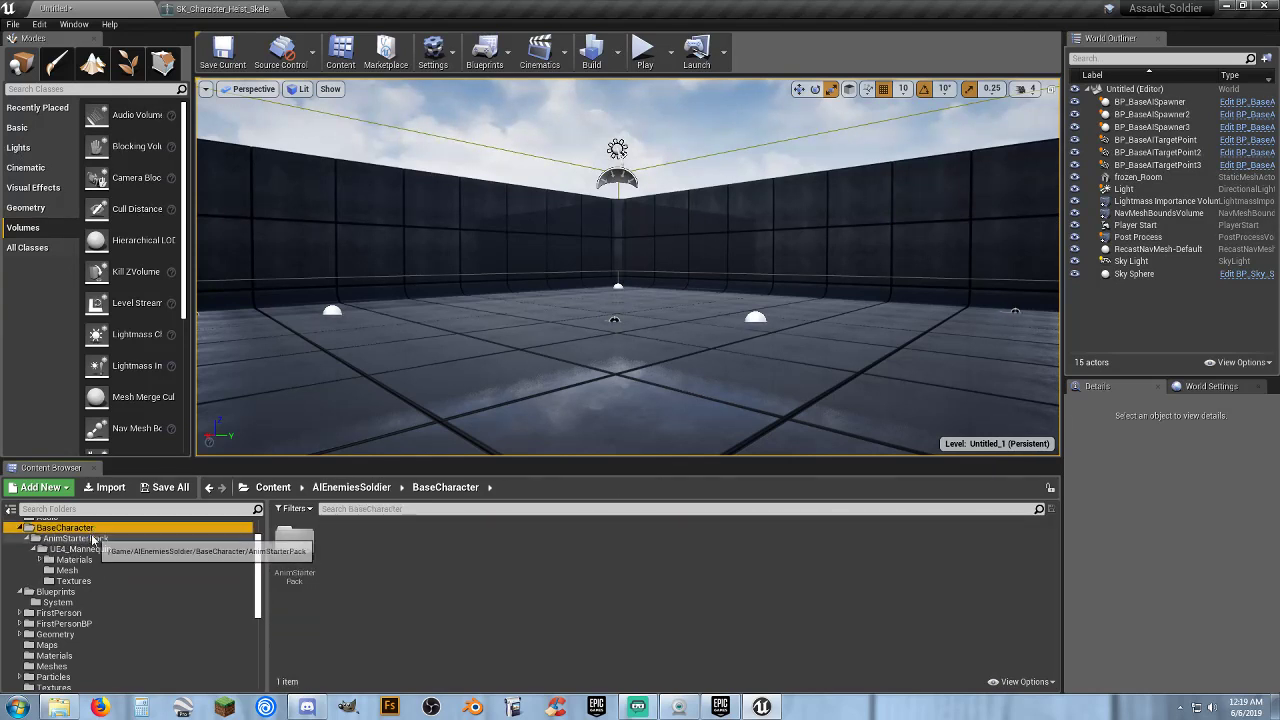
# - Browse the AIEnemiesSoldier, AnimationsExtra, AnimStarterPack and Blueprints > System folders
pyautogui.scroll(2, 96, 553)
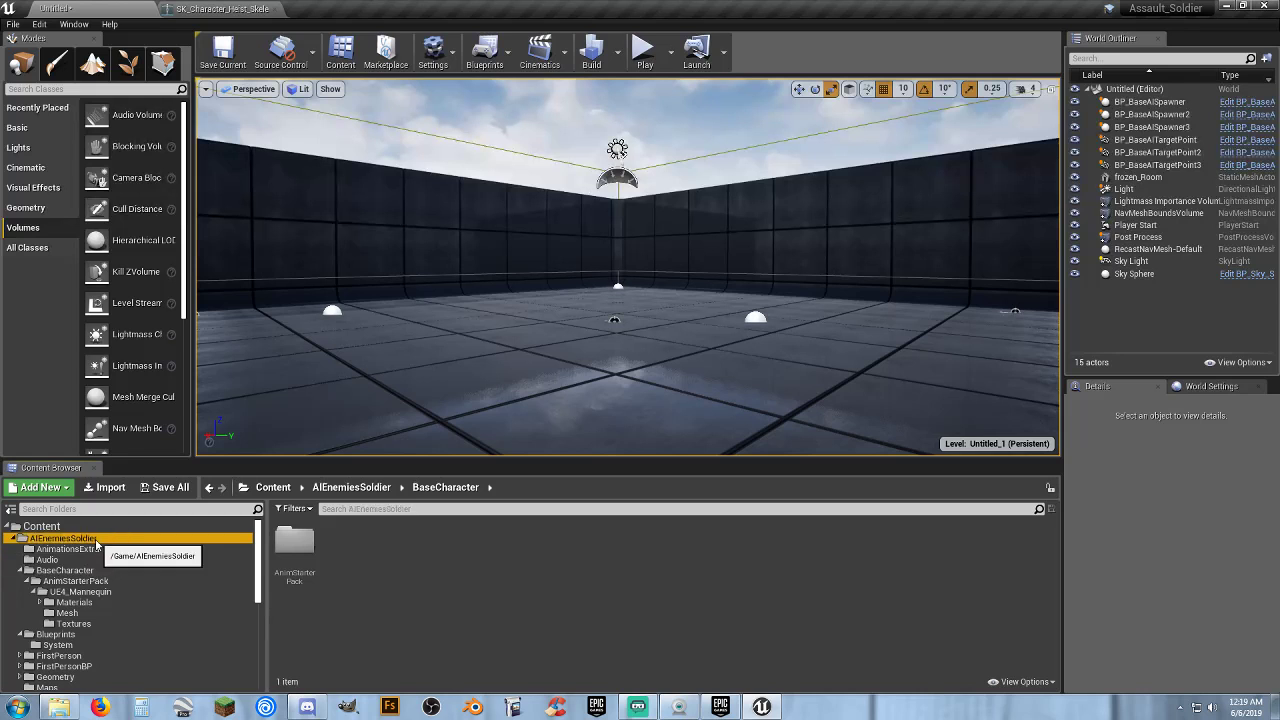
pyautogui.click(92, 551)
pyautogui.click(92, 551)
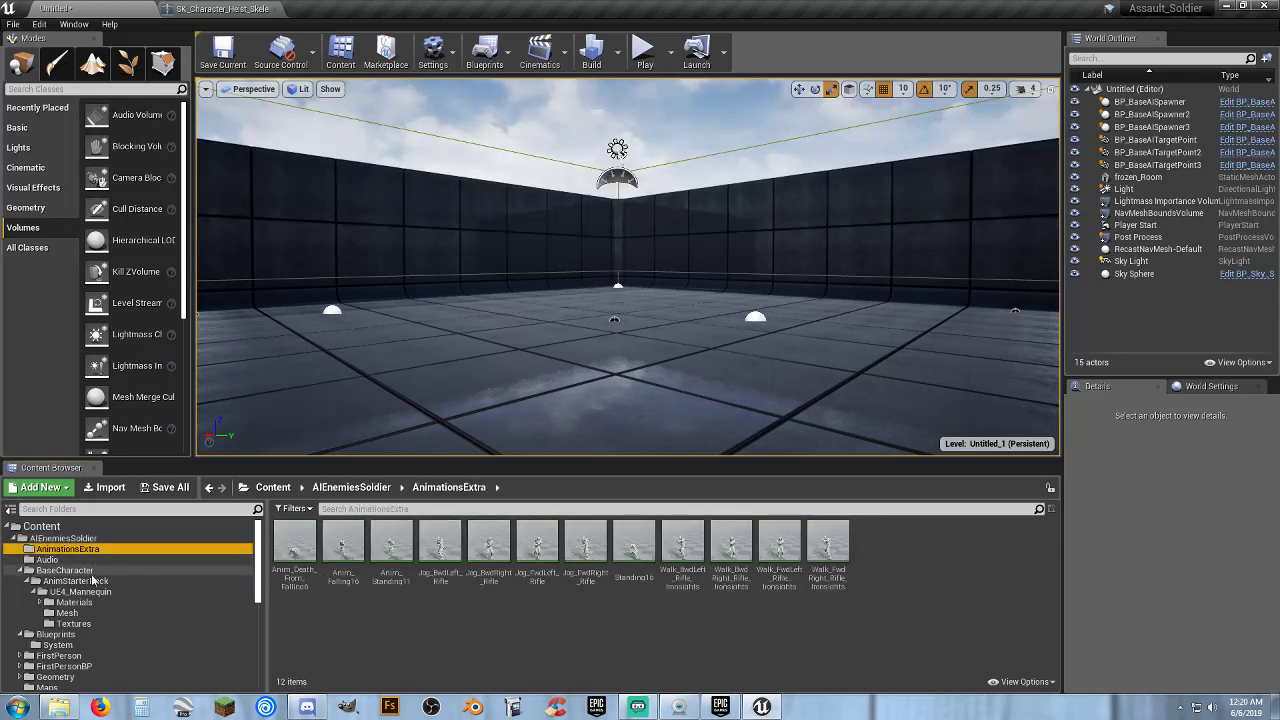
pyautogui.click(93, 582)
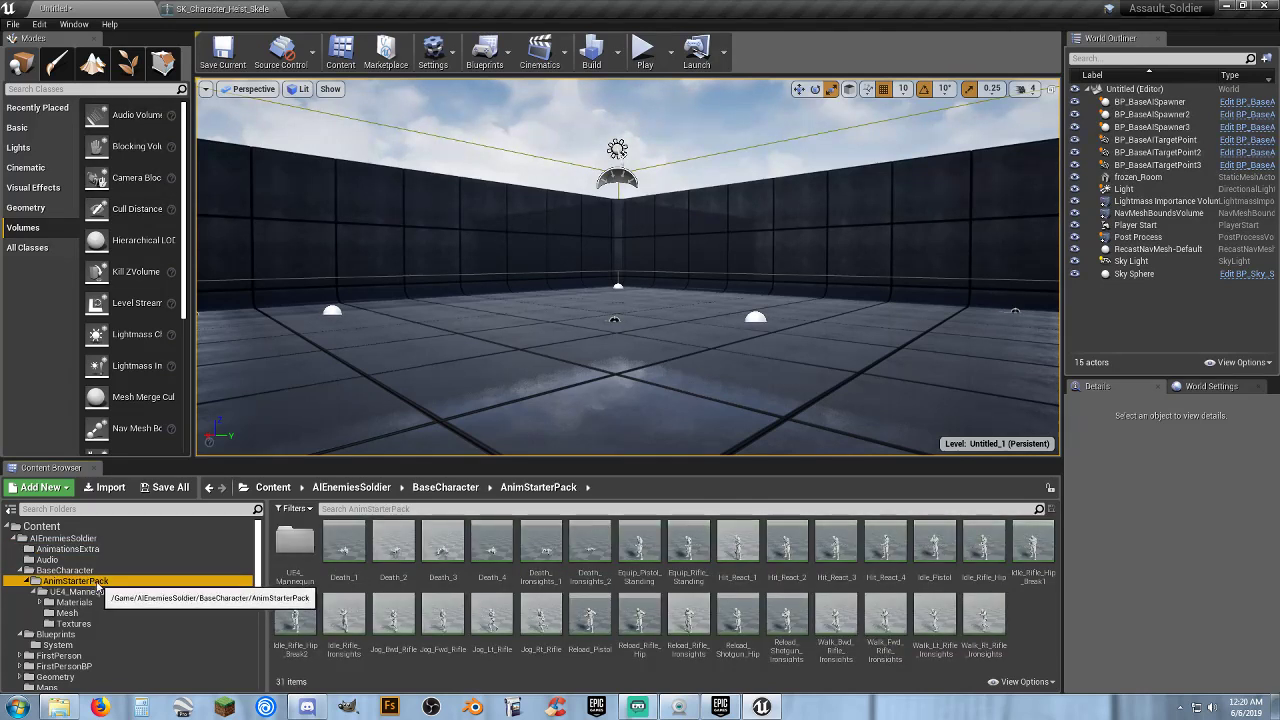
pyautogui.scroll(-1, 104, 590)
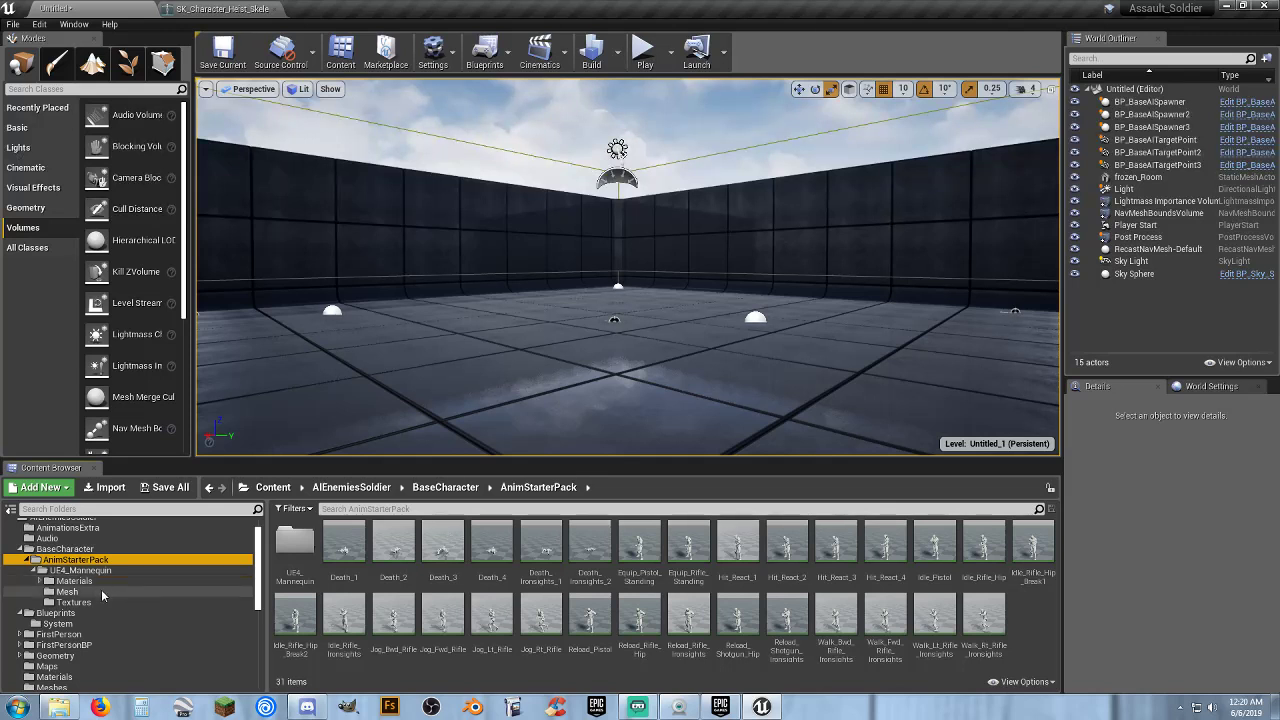
pyautogui.click(86, 612)
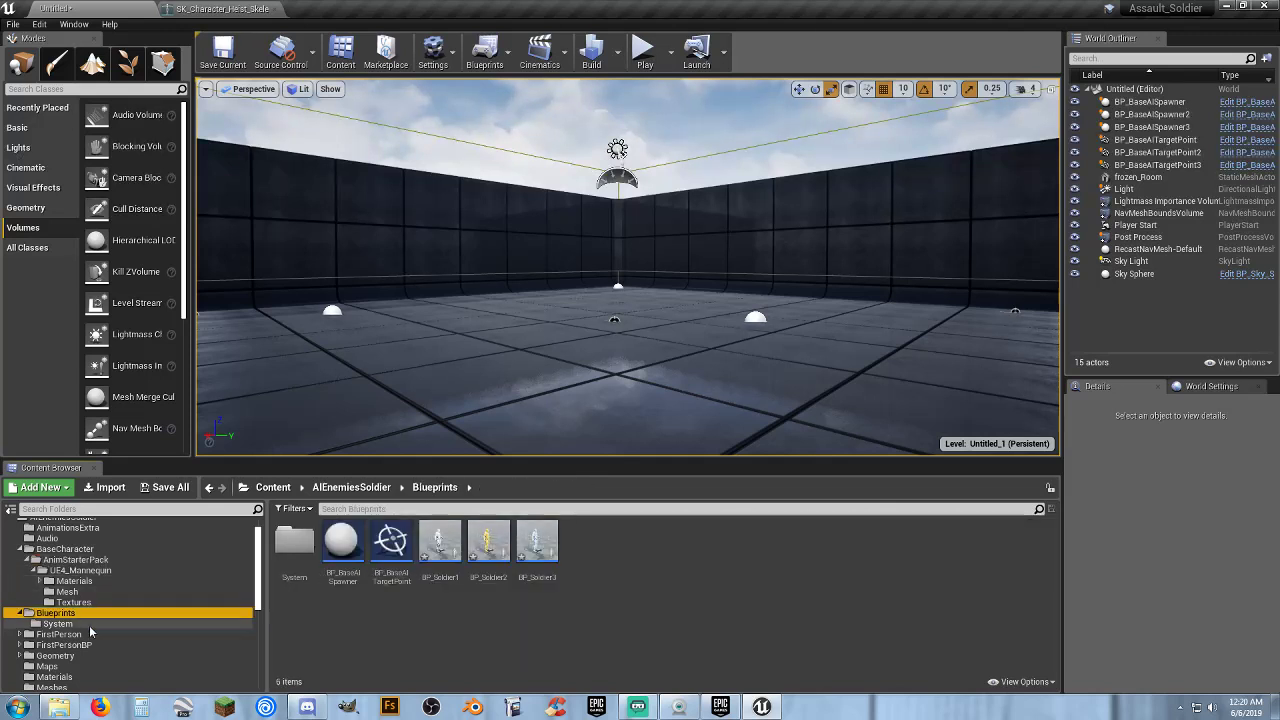
pyautogui.click(90, 626)
# - Return through BaseCharacter and AnimationsExtra, then open the UE4_Mannequin Mesh folder
pyautogui.scroll(-2, 89, 630)
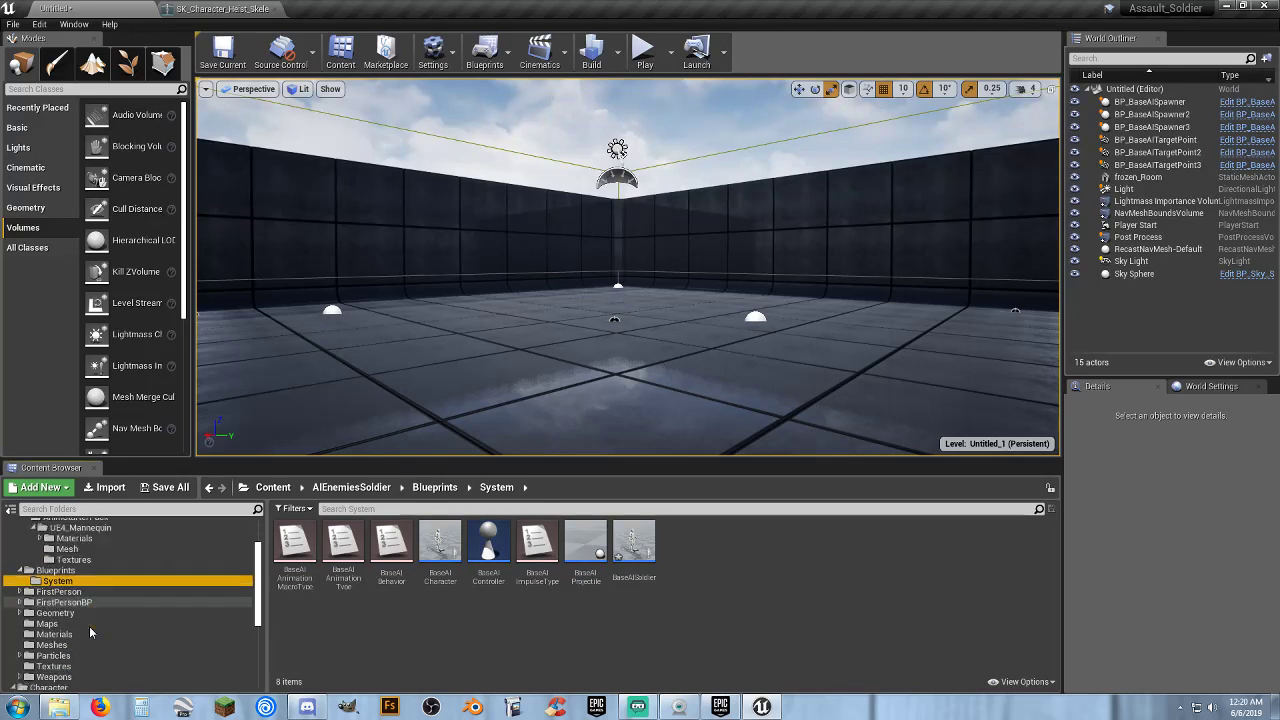
pyautogui.scroll(-2, 89, 626)
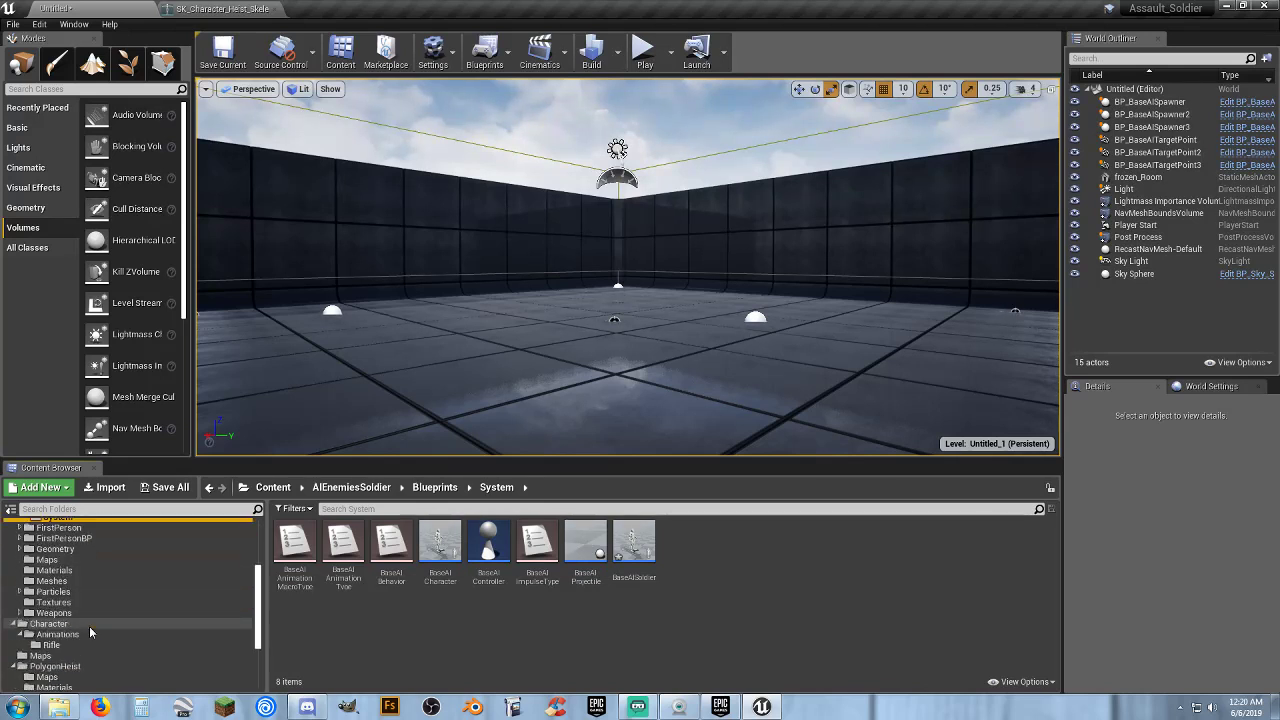
pyautogui.scroll(2, 89, 626)
pyautogui.scroll(3, 89, 626)
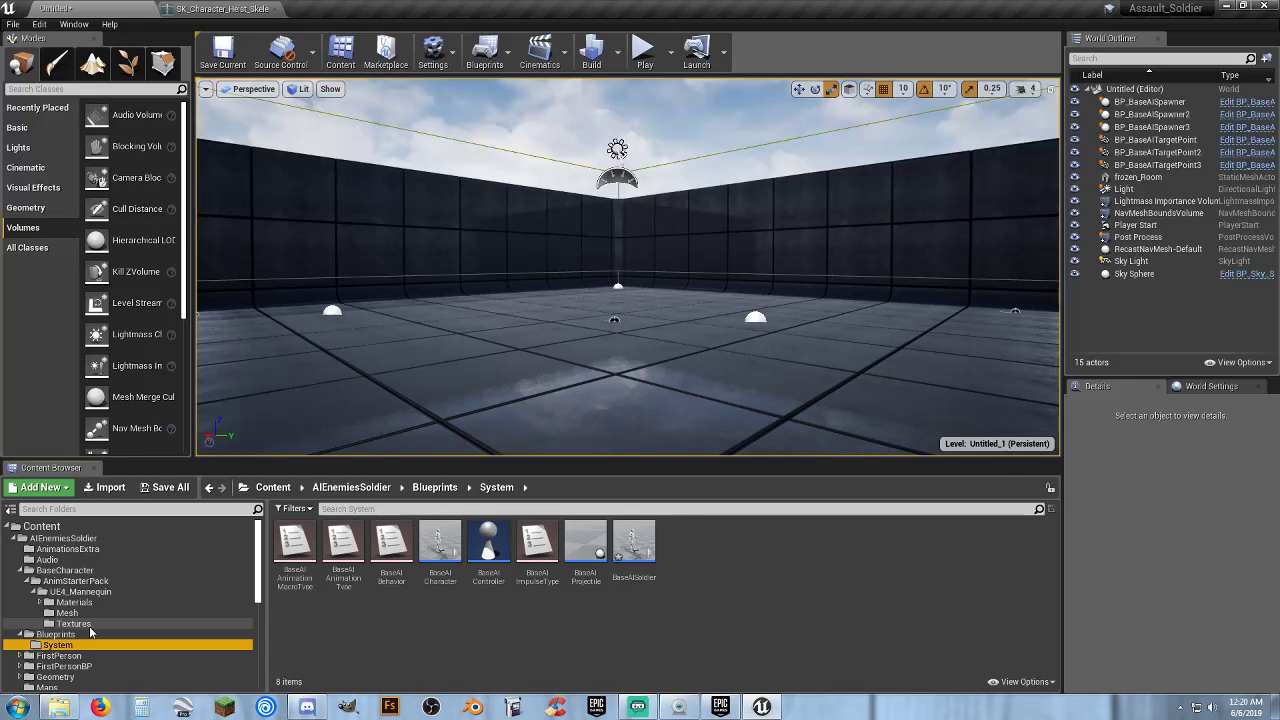
pyautogui.click(88, 570)
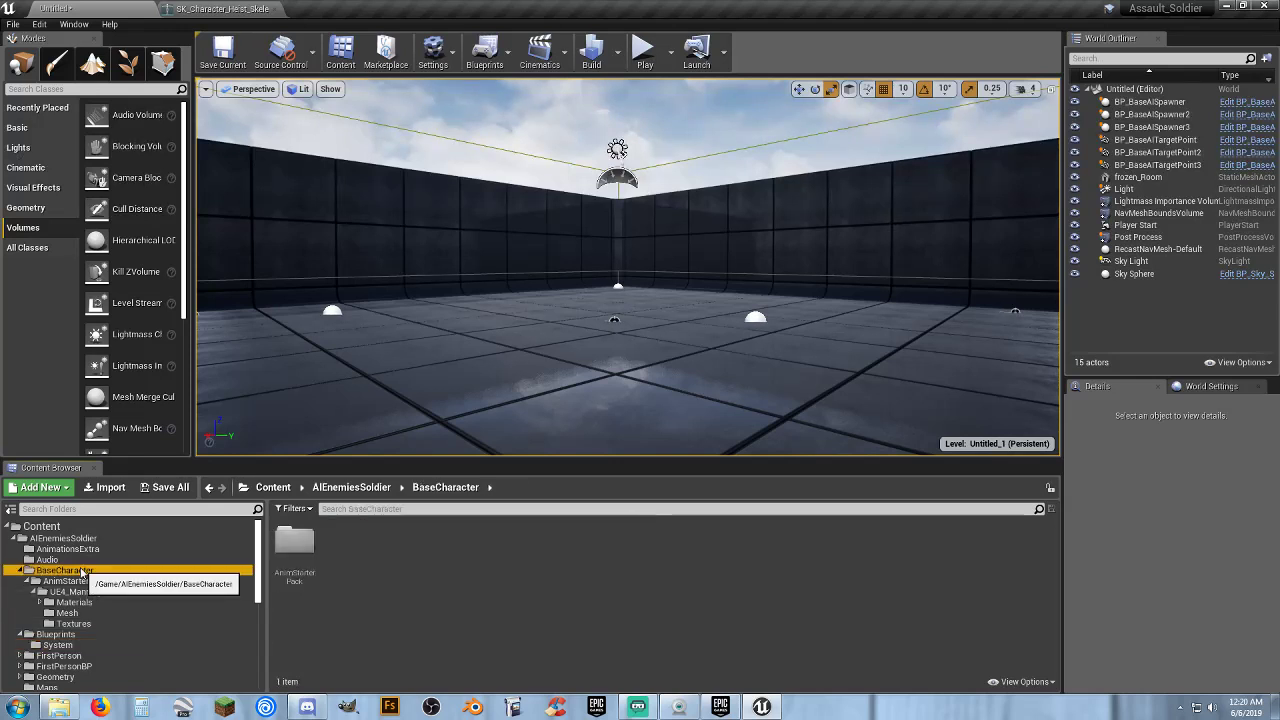
pyautogui.click(88, 539)
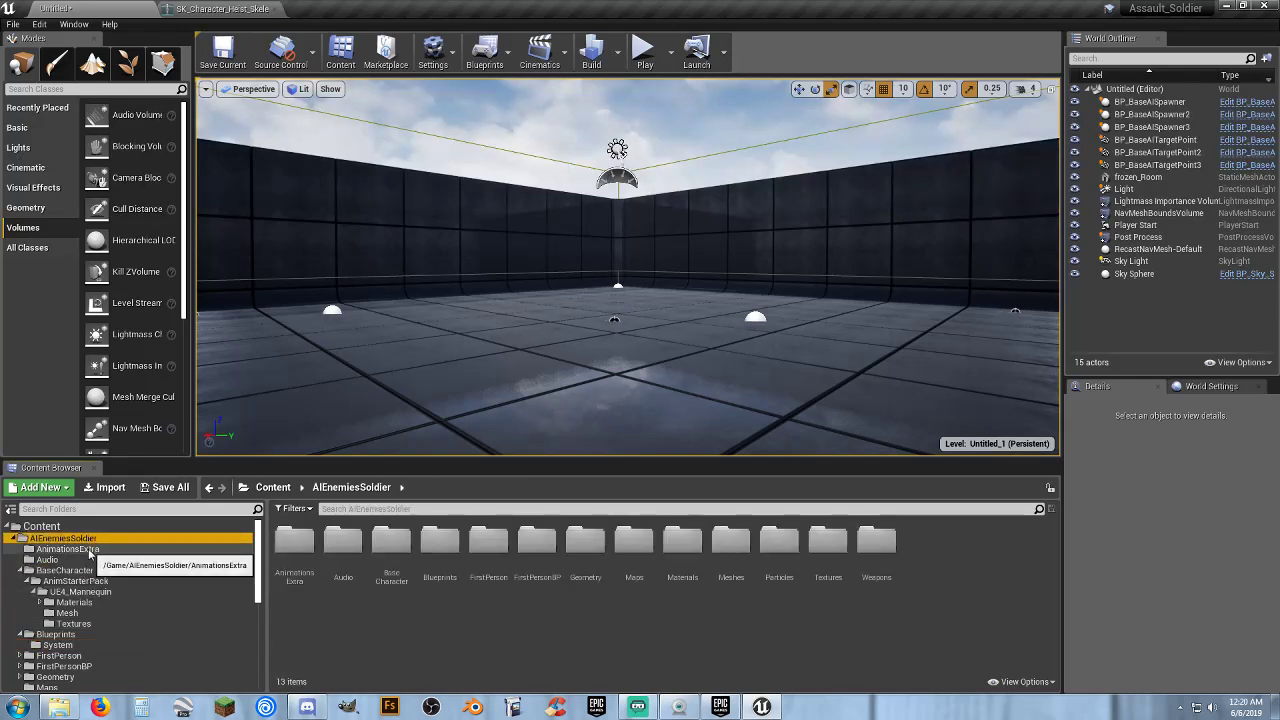
pyautogui.click(88, 551)
pyautogui.click(90, 539)
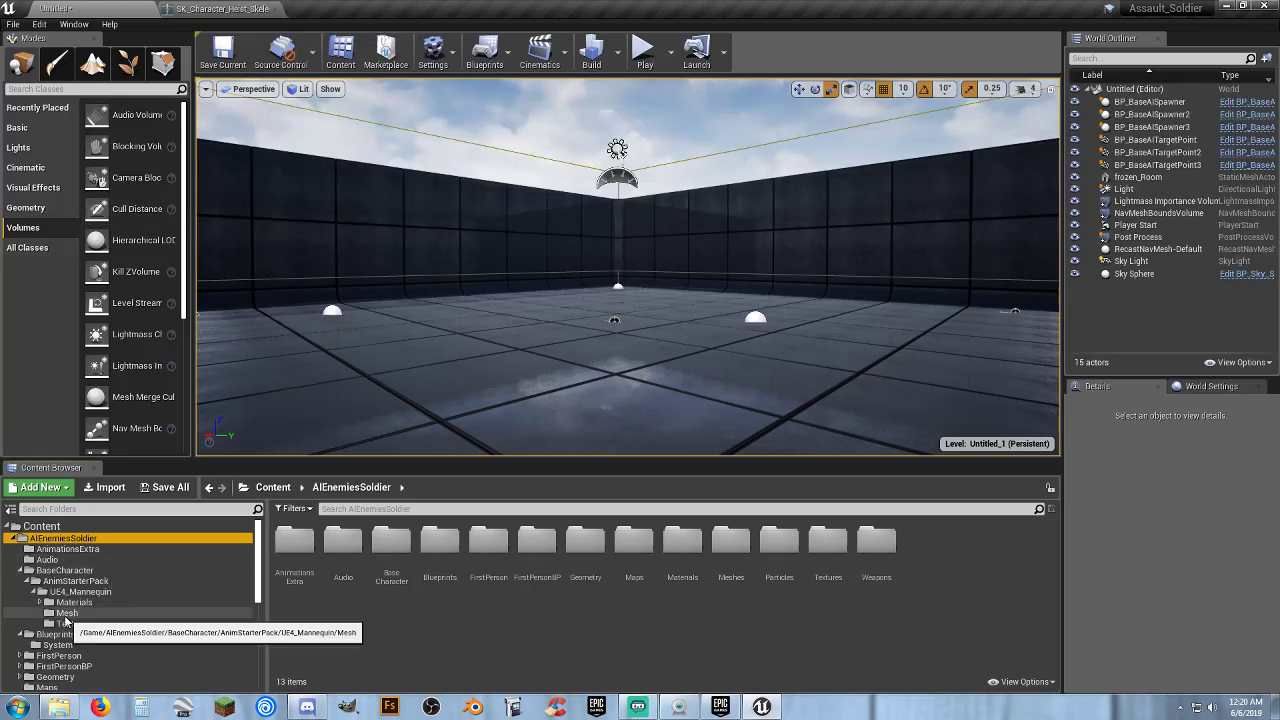
pyautogui.click(204, 613)
# - Open UE4_Mannequin_Skeleton and copy its WeaponSocket
pyautogui.doubleClick(391, 545)
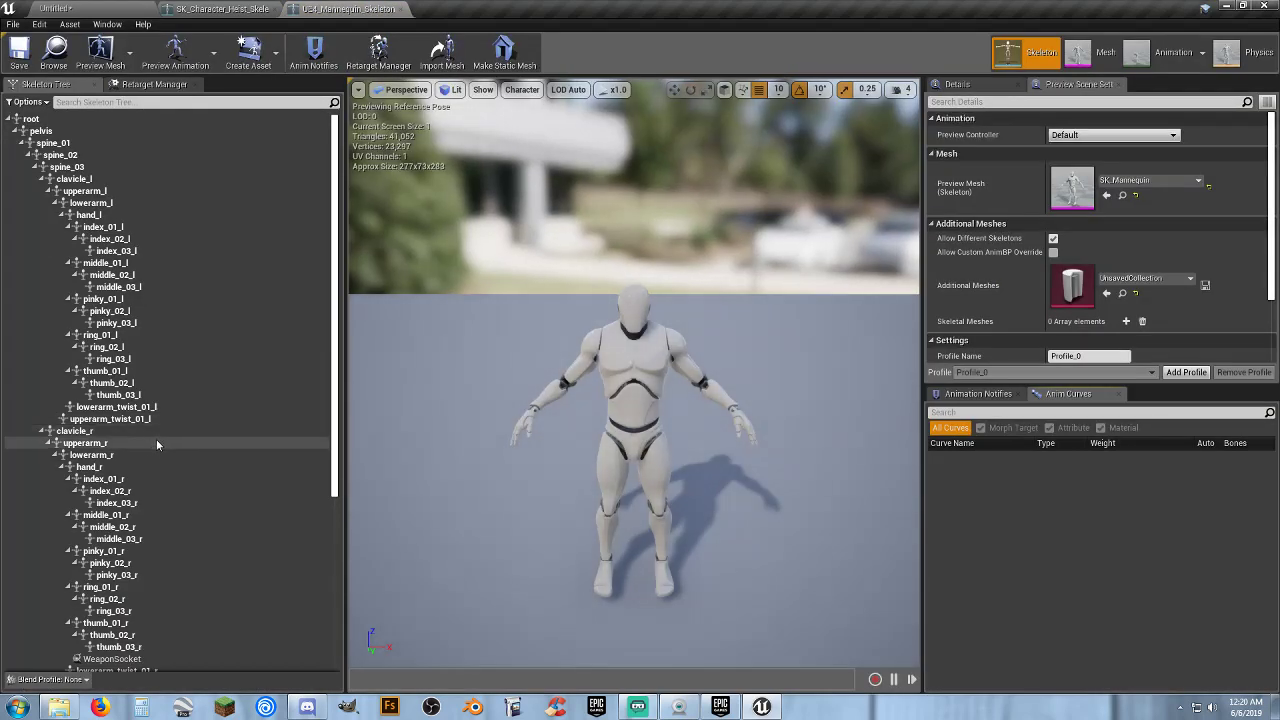
pyautogui.scroll(-3, 157, 440)
pyautogui.scroll(-1, 158, 437)
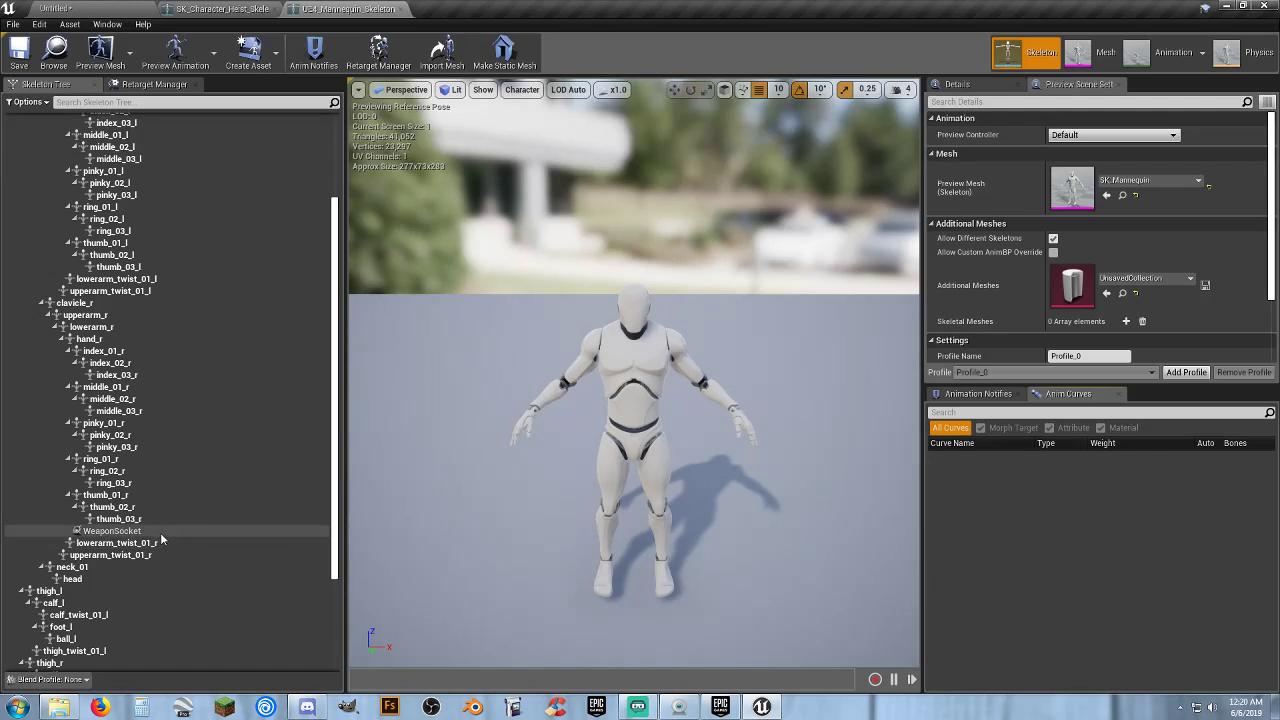
pyautogui.click(160, 532)
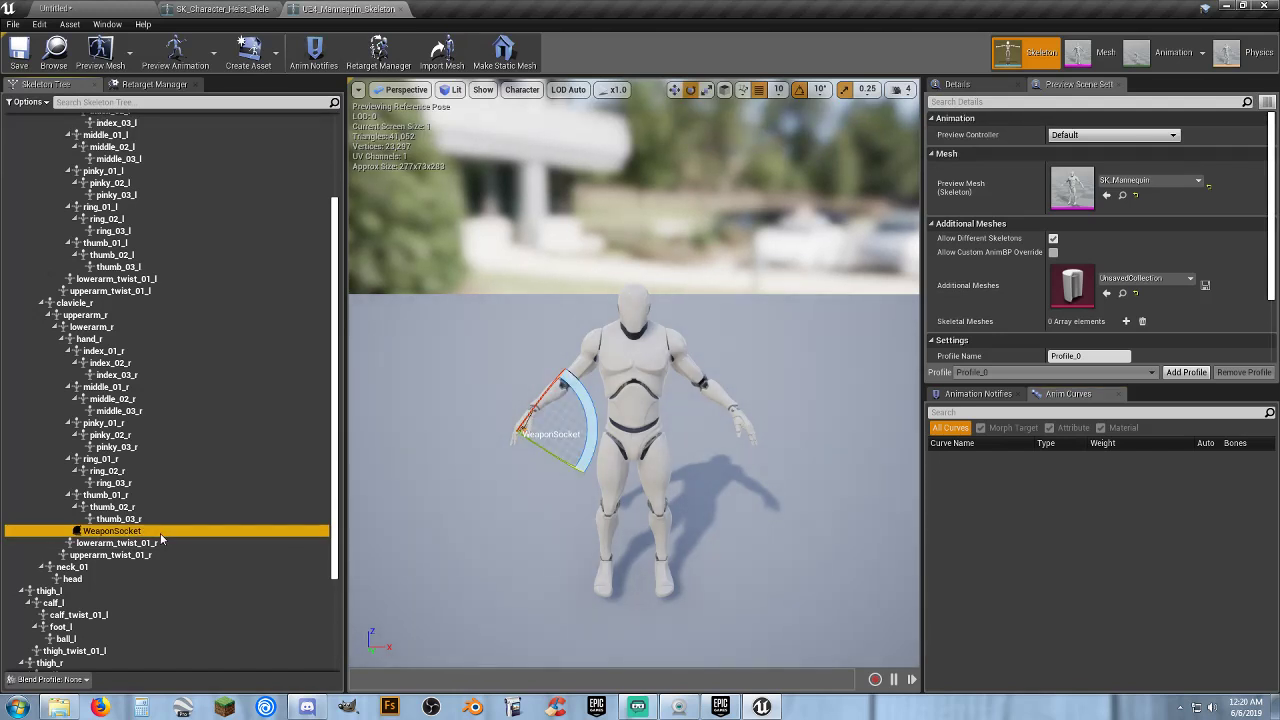
pyautogui.rightClick(160, 533)
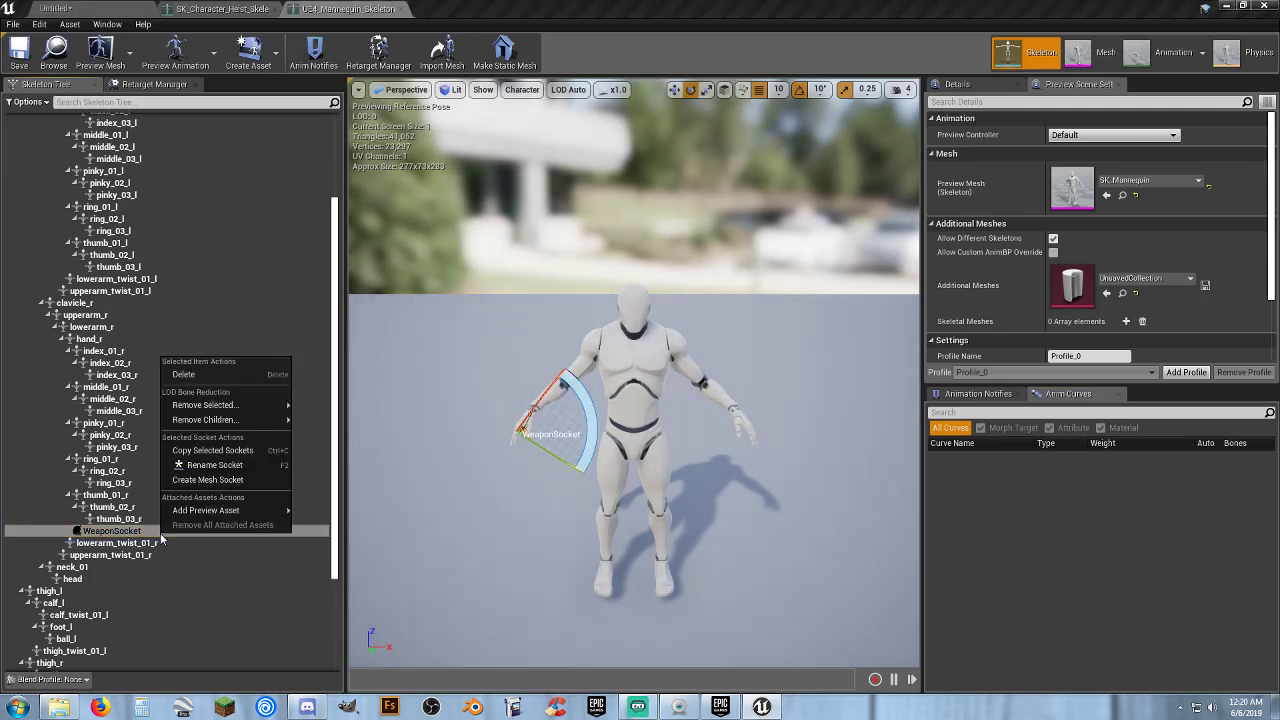
pyautogui.click(212, 451)
# - Paste the copied WeaponSocket onto the Root bone of SK_Character_Heist_Skeleton
pyautogui.click(198, 10)
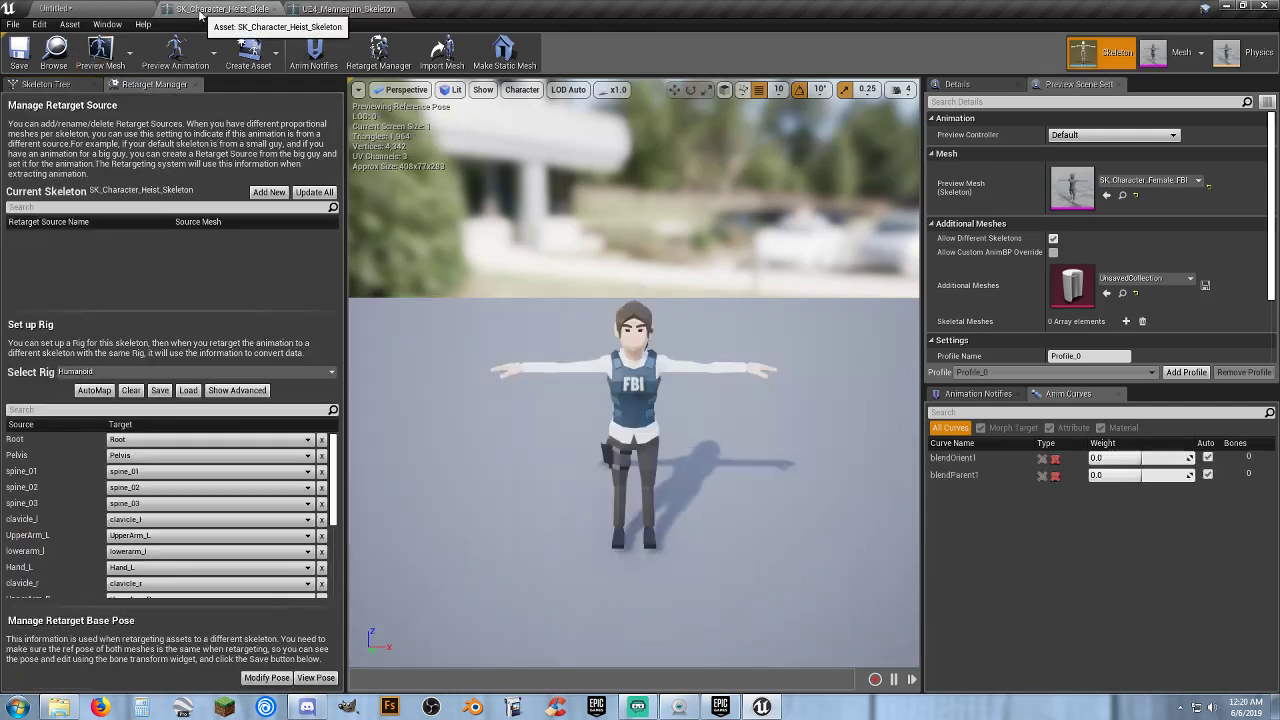
pyautogui.click(70, 86)
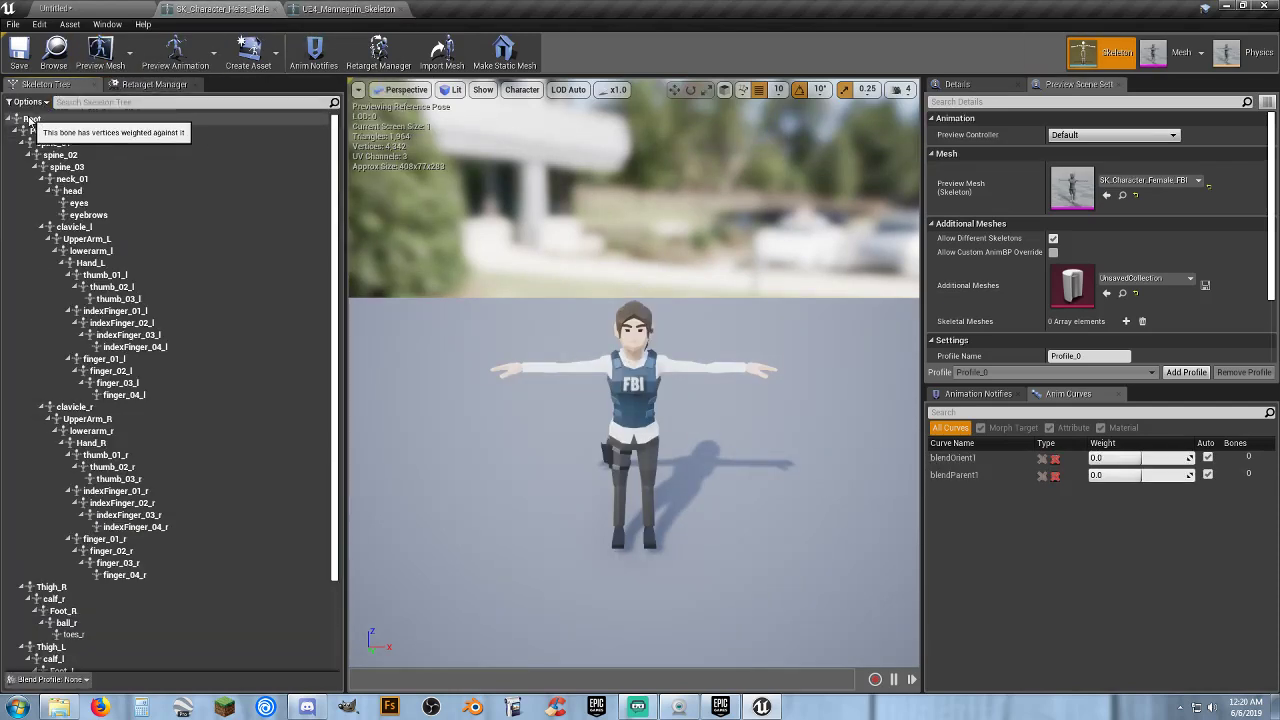
pyautogui.click(44, 123)
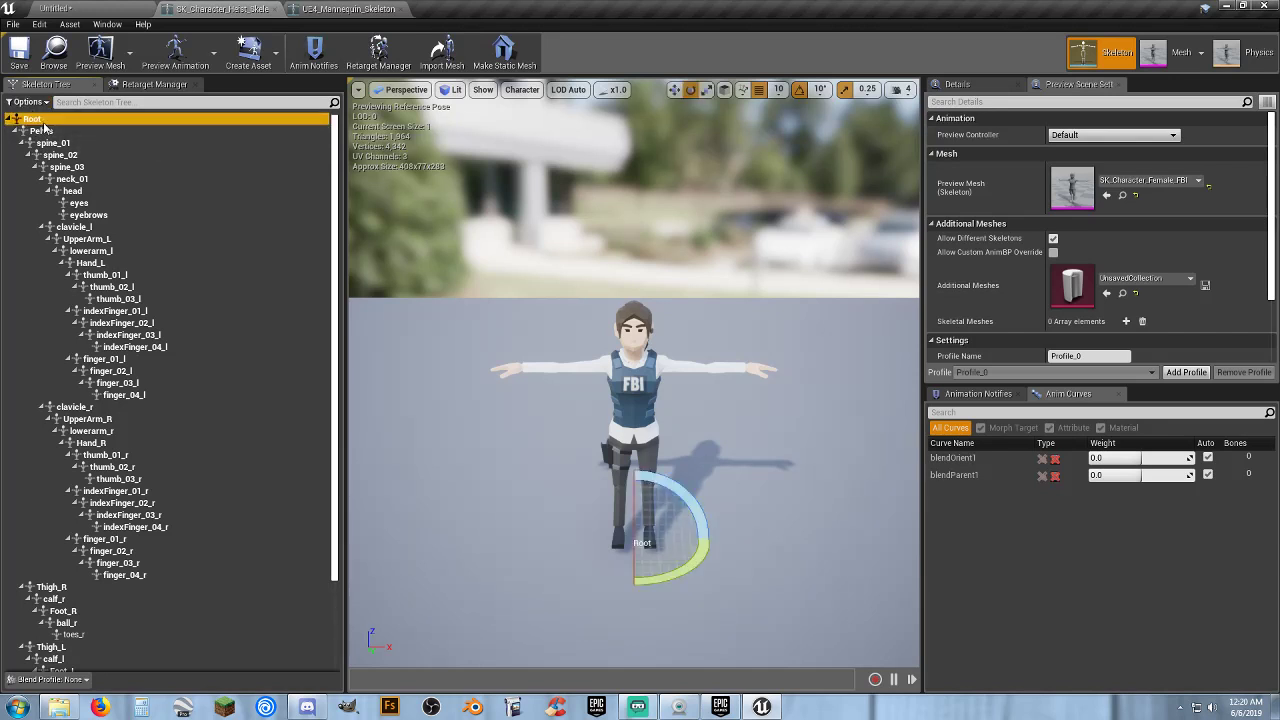
pyautogui.rightClick(44, 127)
pyautogui.click(125, 180)
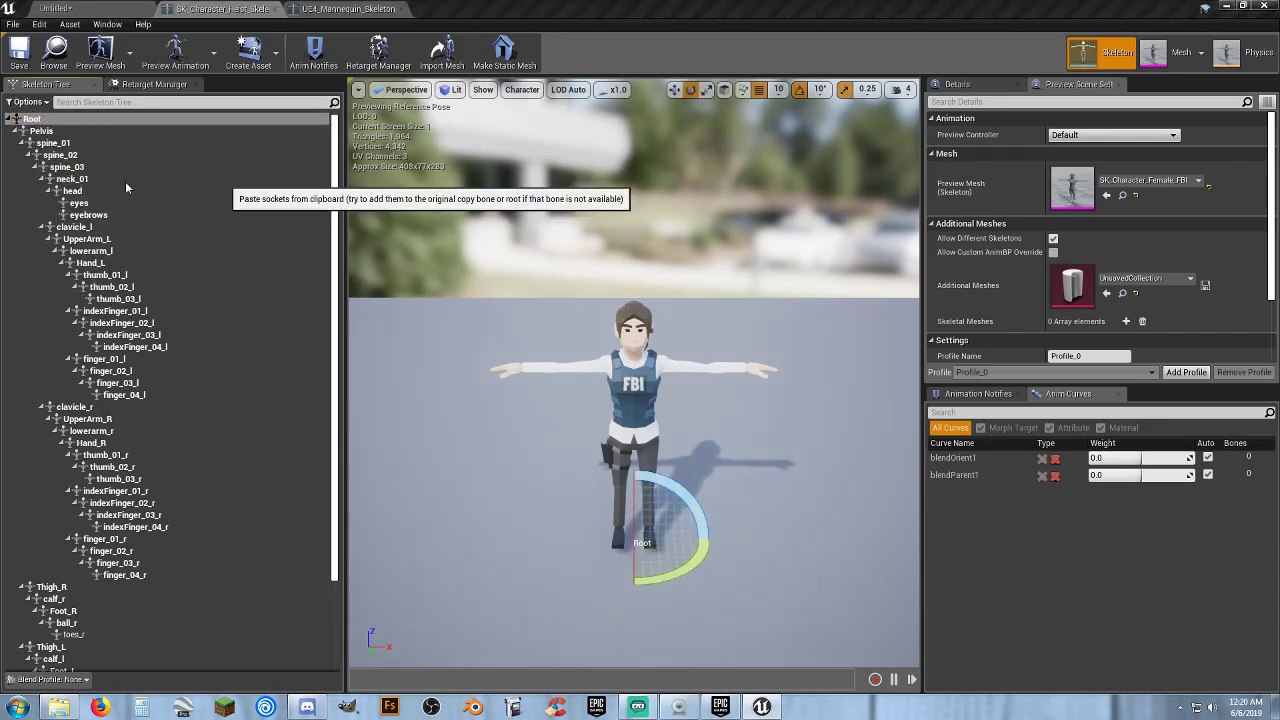
# - Inspect the pasted WeaponSocket on the Heist skeleton, then return to the mannequin skeleton
pyautogui.click(135, 590)
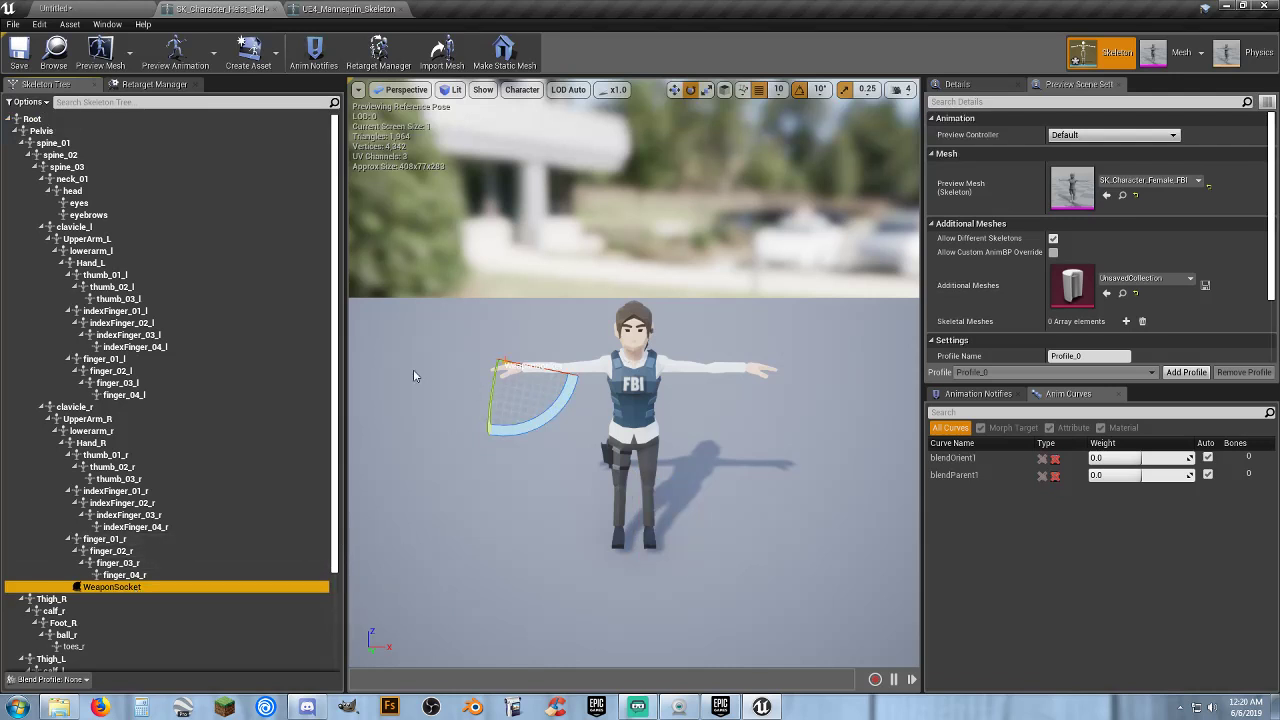
pyautogui.rightClick(189, 587)
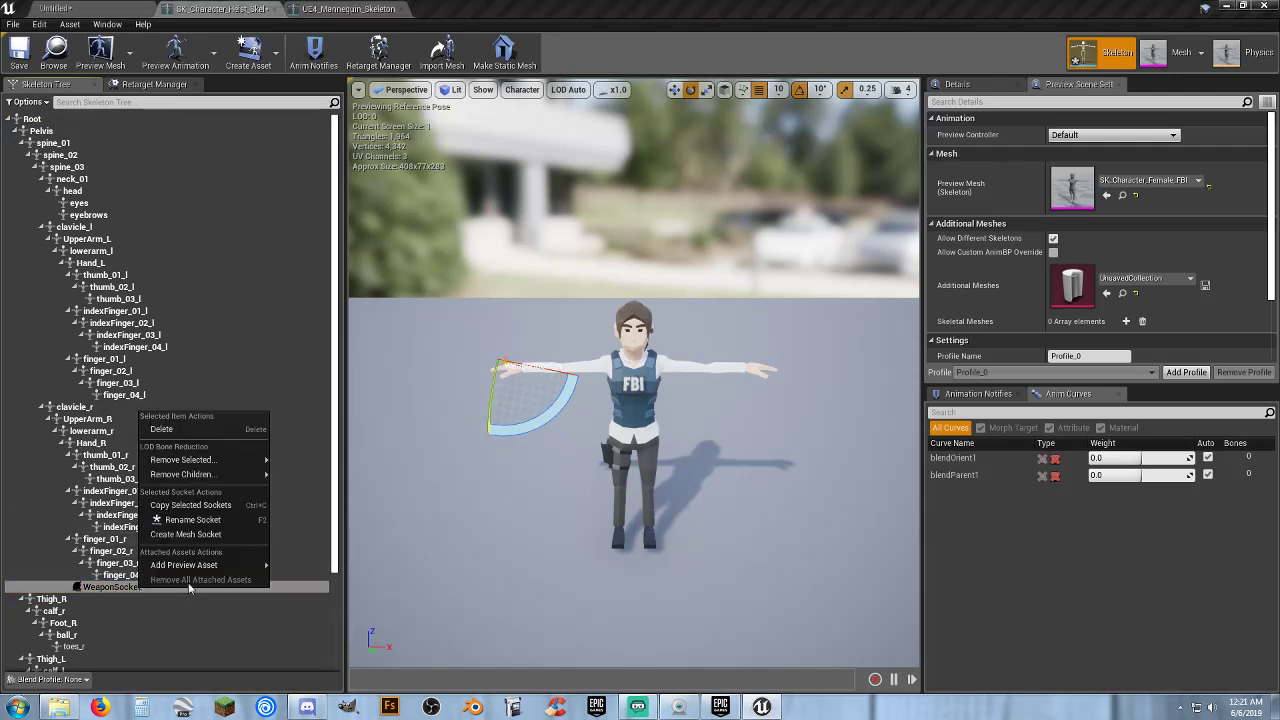
pyautogui.moveTo(230, 566)
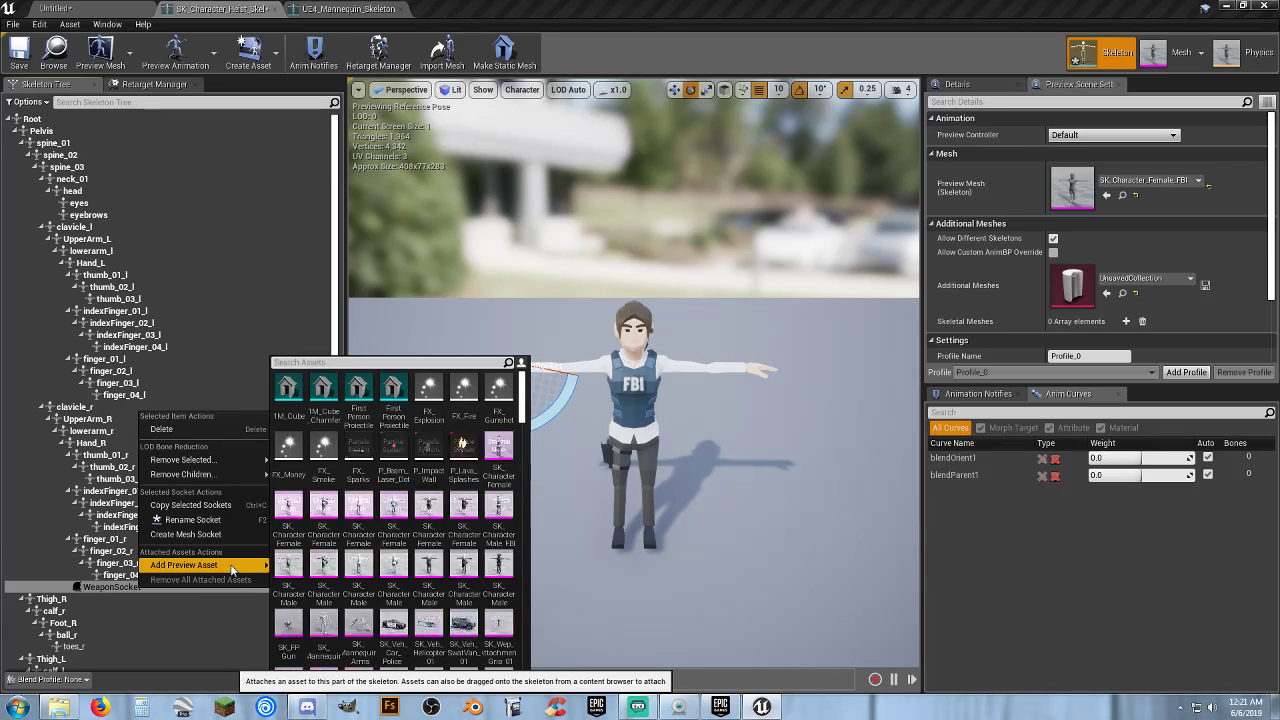
pyautogui.click(589, 57)
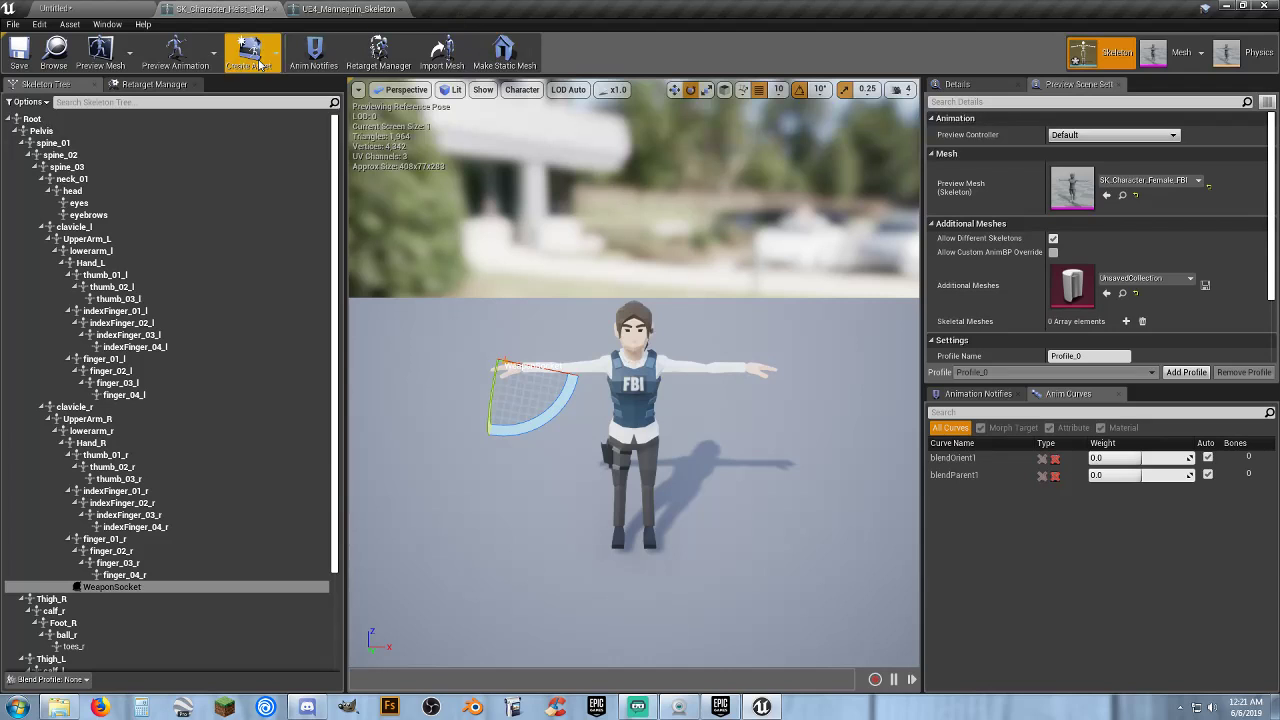
pyautogui.click(375, 12)
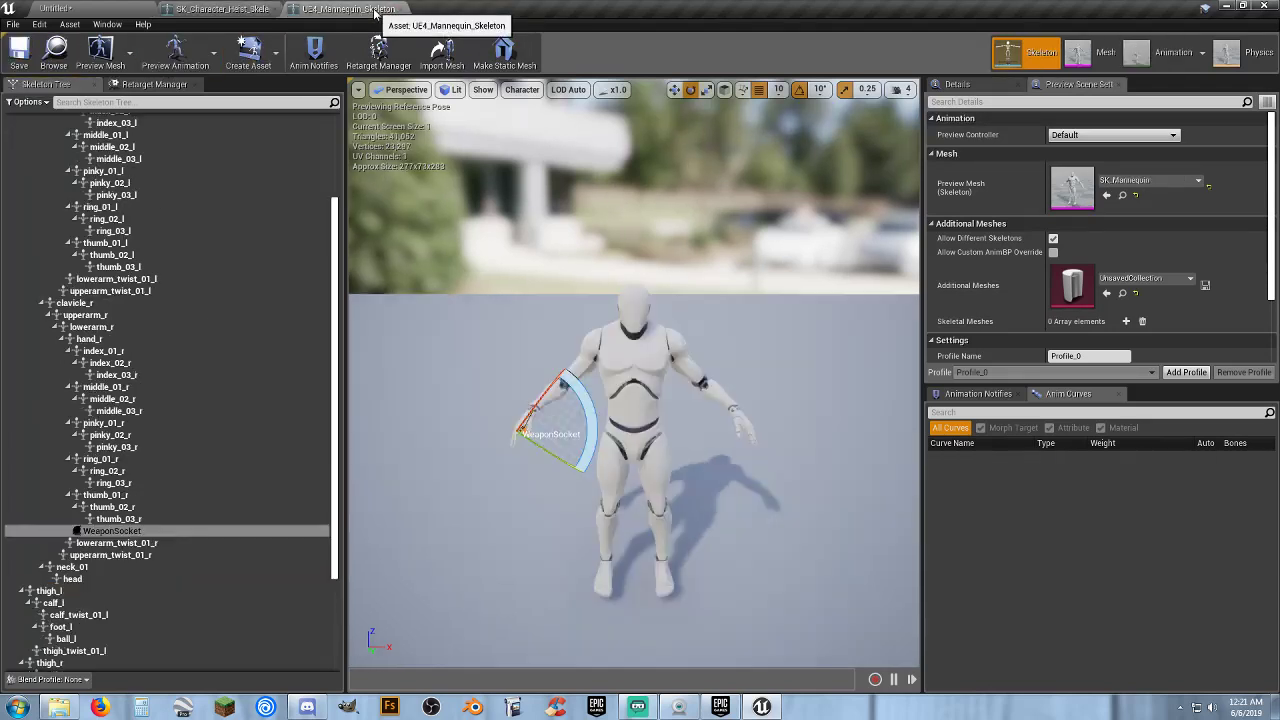
# - Assign the Humanoid rig to UE4_Mannequin_Skeleton in the Retarget Manager
pyautogui.click(152, 84)
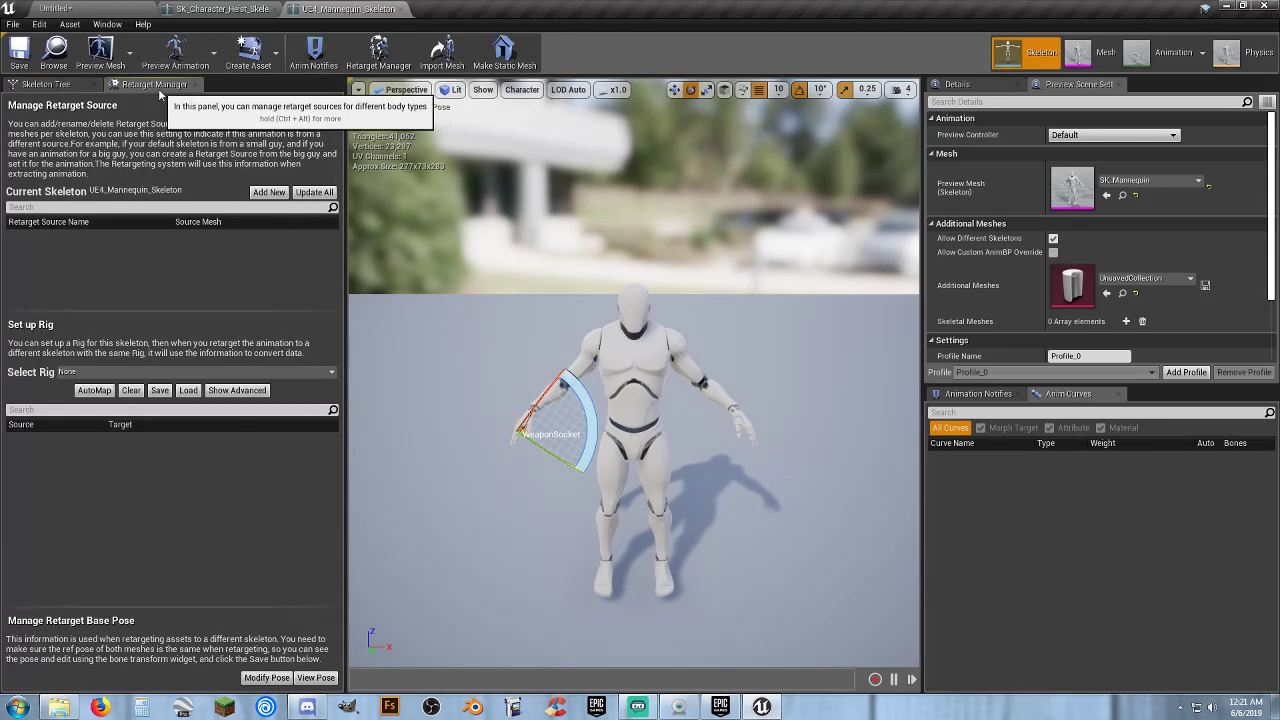
pyautogui.click(318, 374)
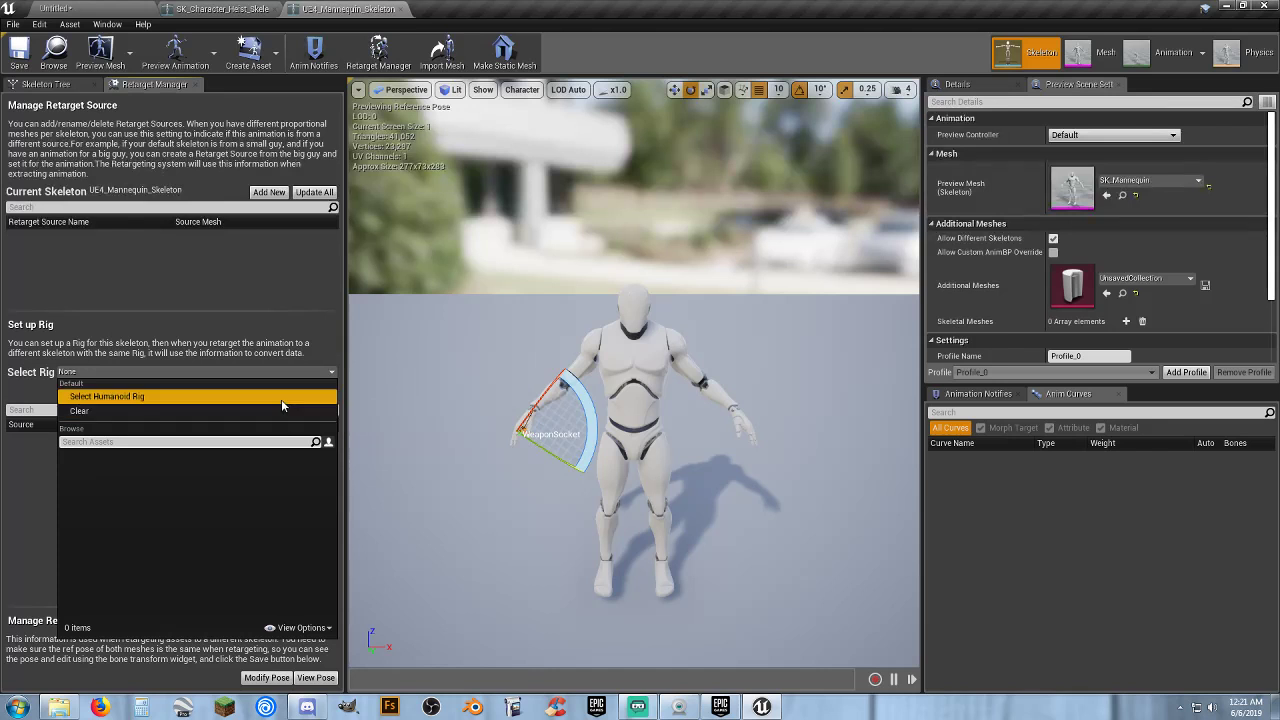
pyautogui.click(281, 404)
pyautogui.click(578, 365)
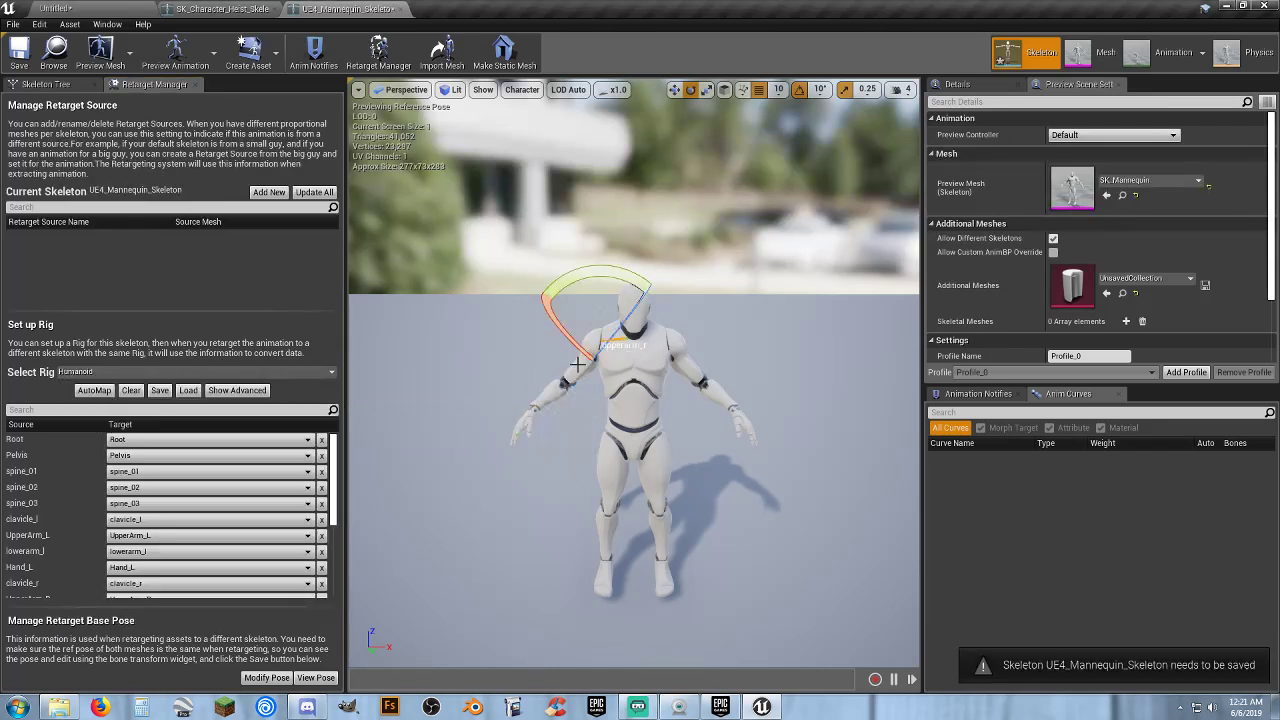
# - Rotate the right upper arm, forearm and hand out horizontally into a T-pose
pyautogui.moveTo(588, 268)
pyautogui.mouseDown()
pyautogui.moveTo(677, 343)
pyautogui.moveTo(533, 313)
pyautogui.moveTo(617, 343)
pyautogui.mouseUp()
pyautogui.click(520, 335)
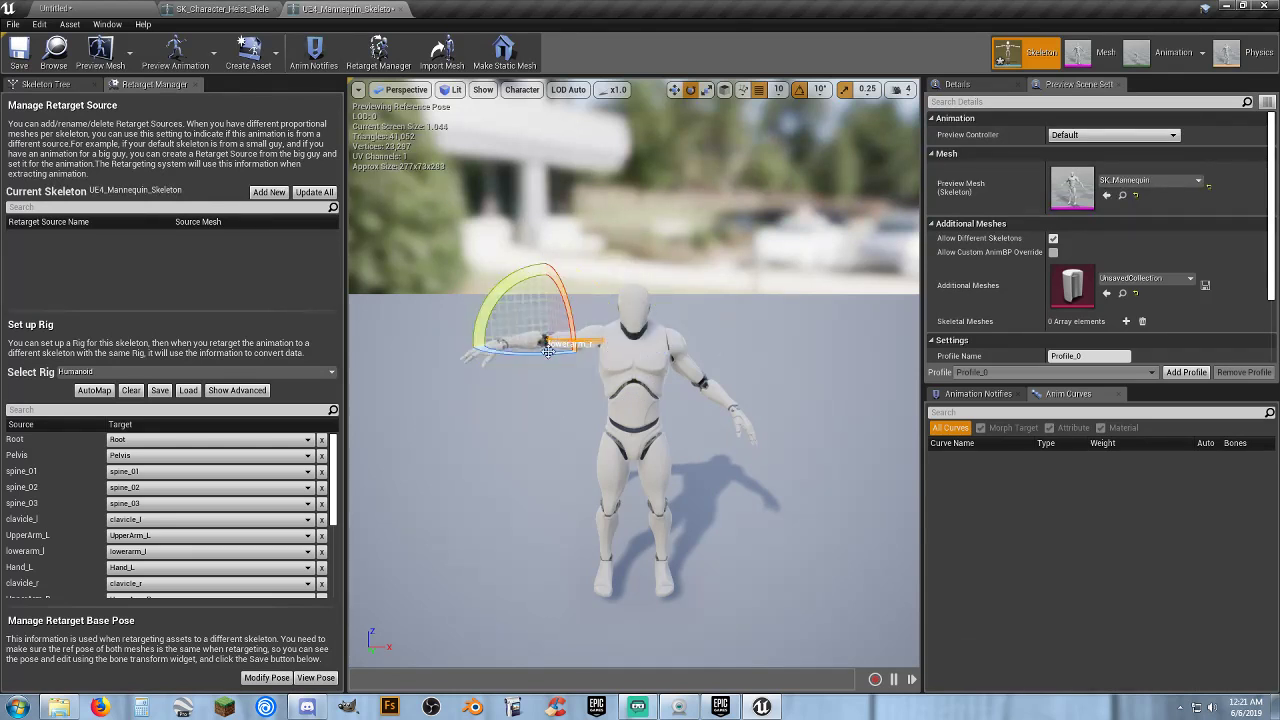
pyautogui.moveTo(545, 276); pyautogui.dragTo(623, 338)
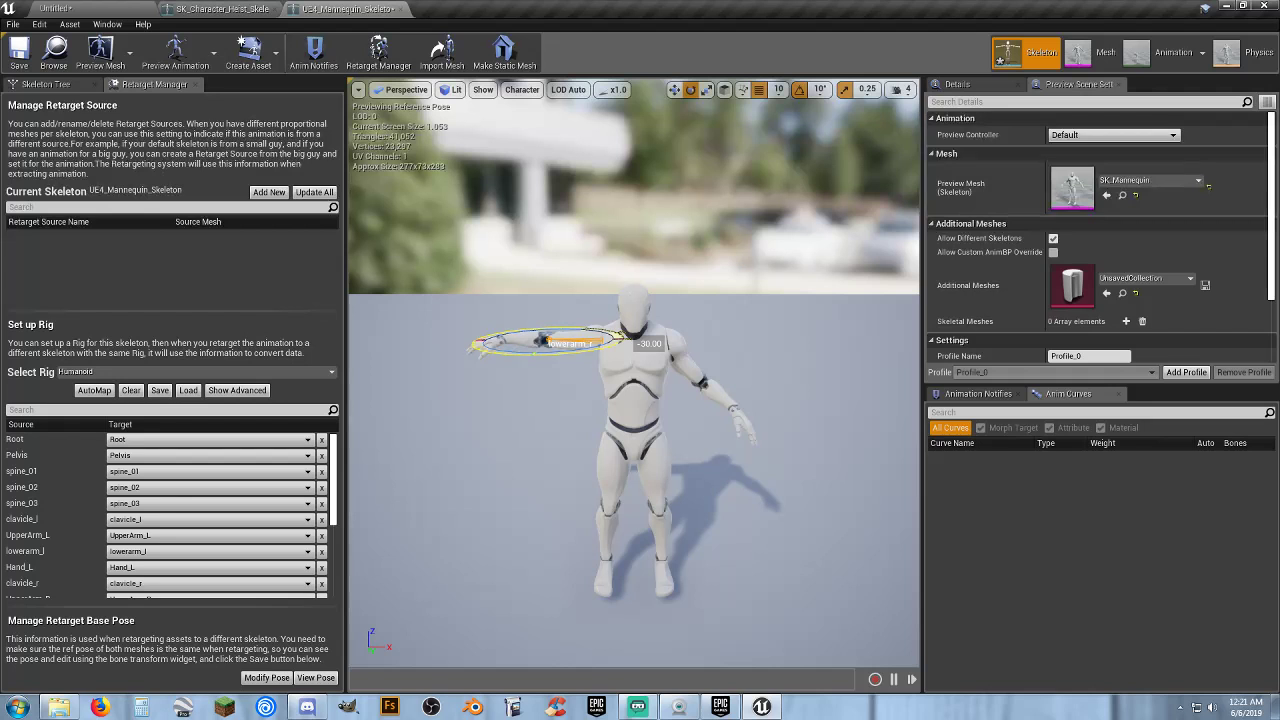
pyautogui.moveTo(515, 353); pyautogui.dragTo(515, 355)
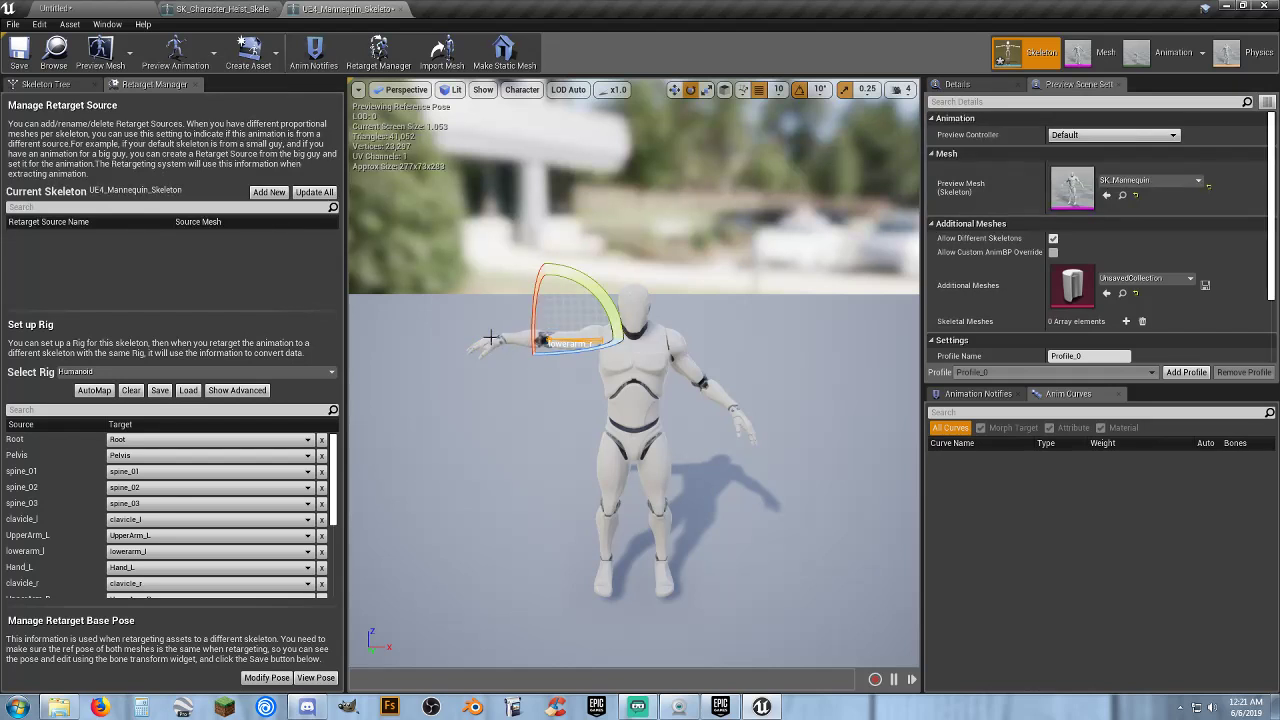
pyautogui.click(505, 343)
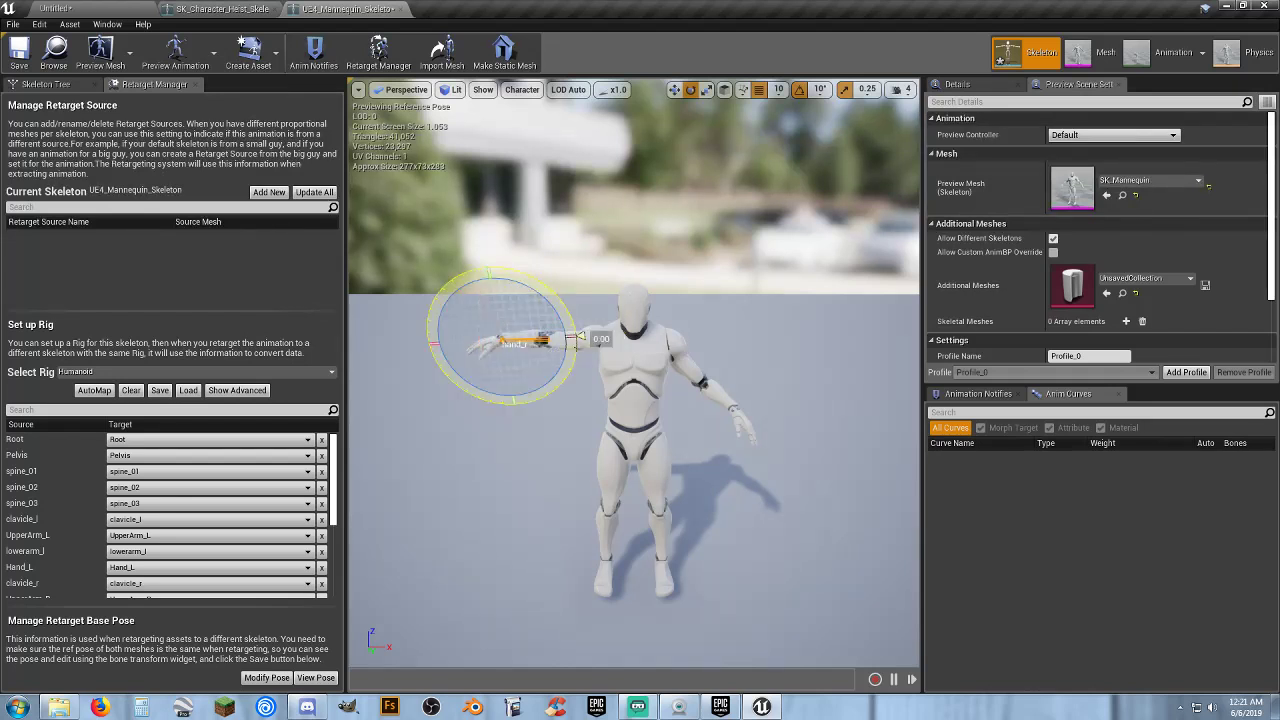
pyautogui.moveTo(578, 338); pyautogui.dragTo(578, 339)
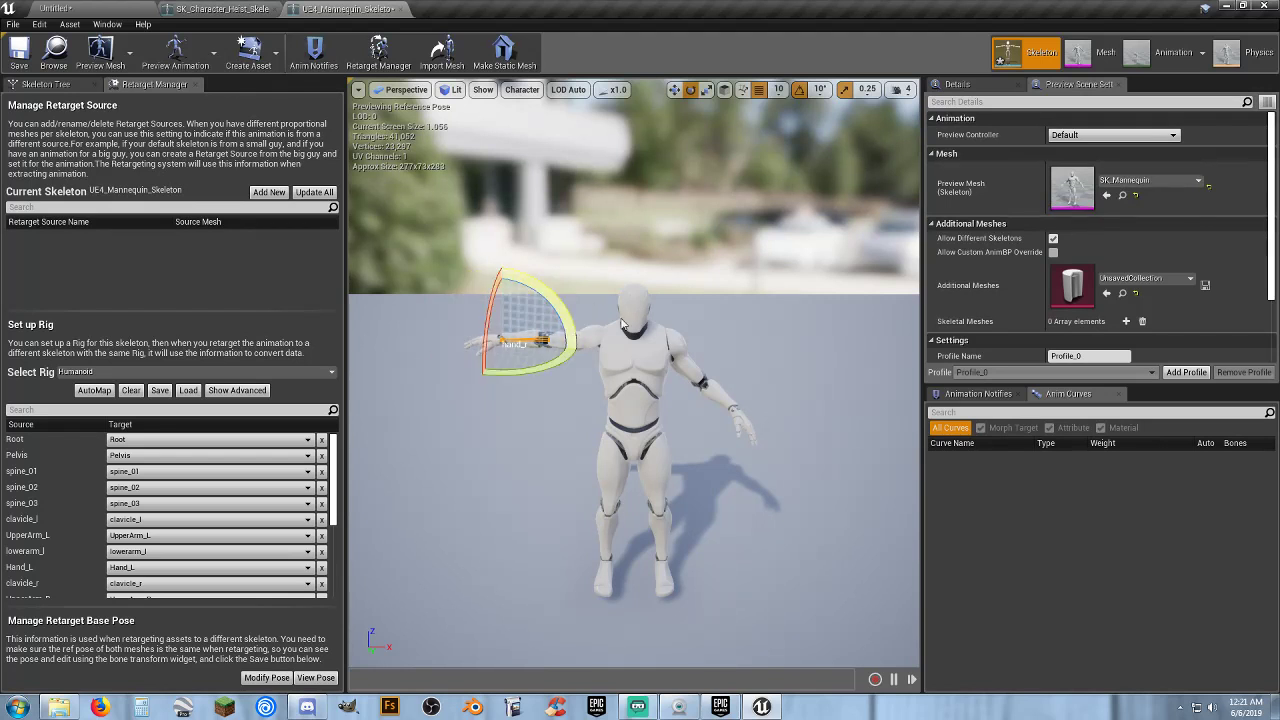
# - Raise the left arm into a T-pose and use the current pose as the retarget base pose
pyautogui.click(687, 363)
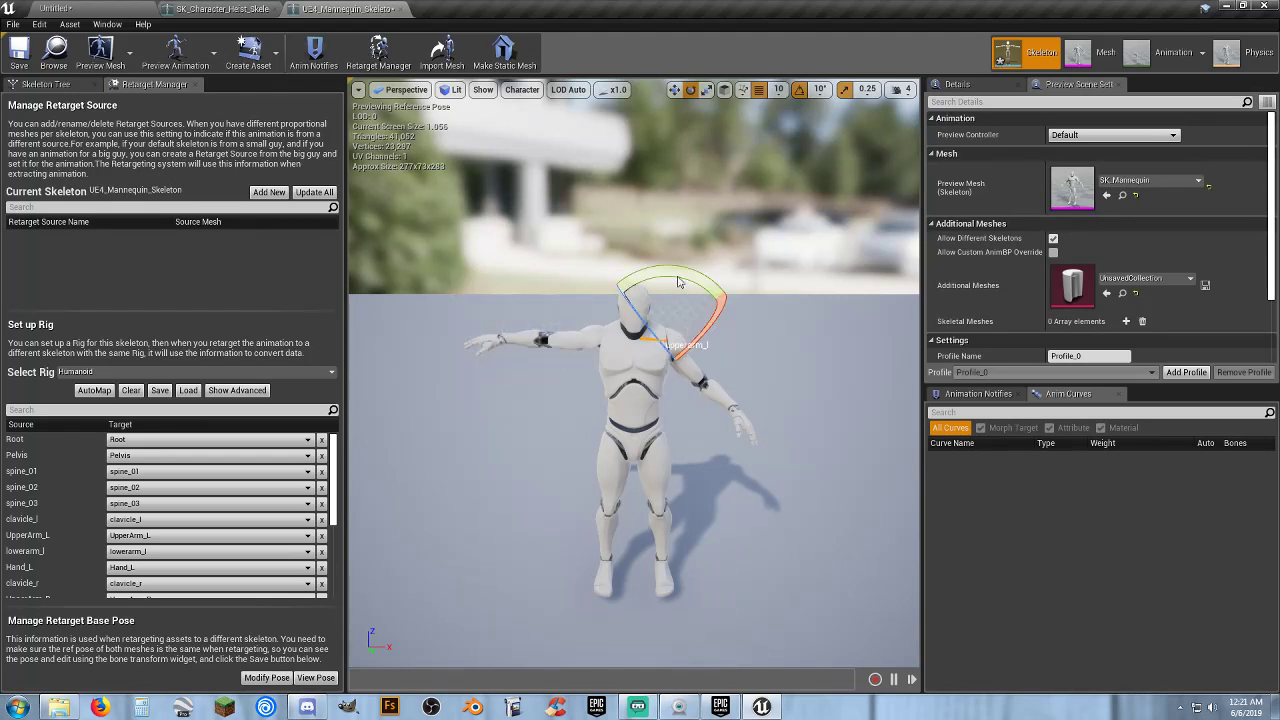
pyautogui.moveTo(678, 283); pyautogui.dragTo(755, 313)
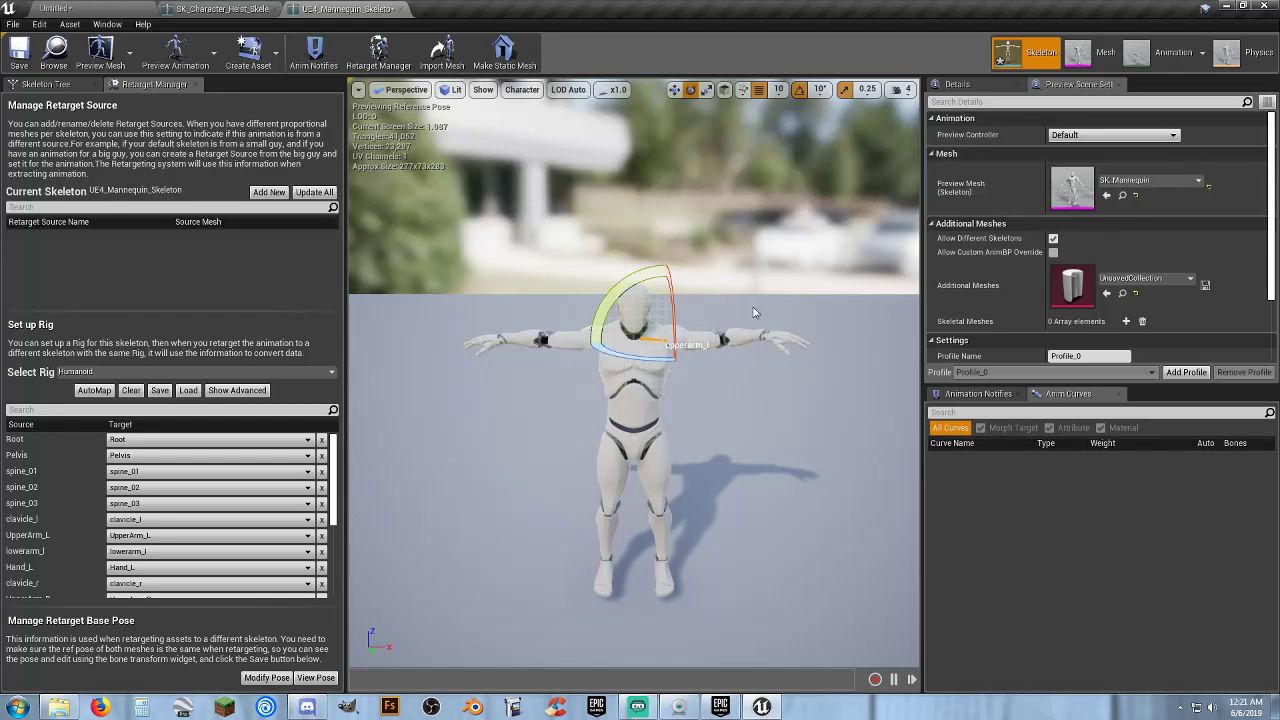
pyautogui.click(743, 334)
pyautogui.moveTo(744, 283); pyautogui.dragTo(760, 282)
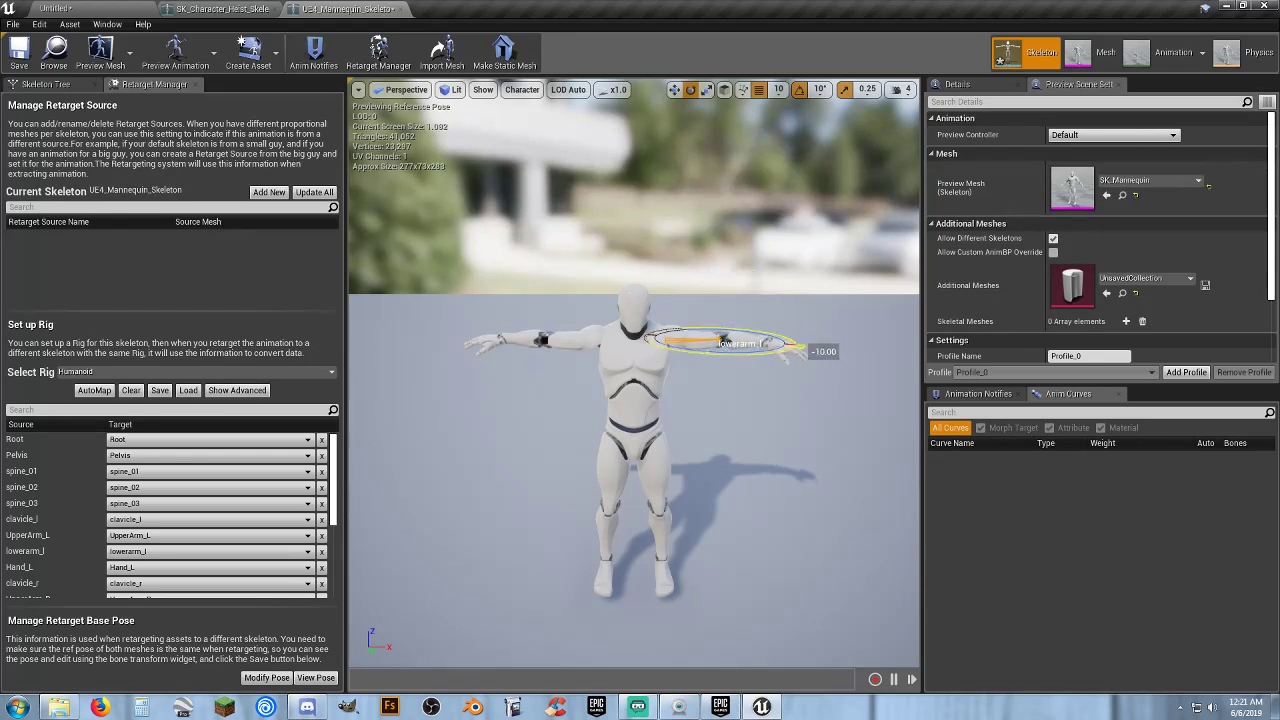
pyautogui.moveTo(790, 349); pyautogui.dragTo(785, 352)
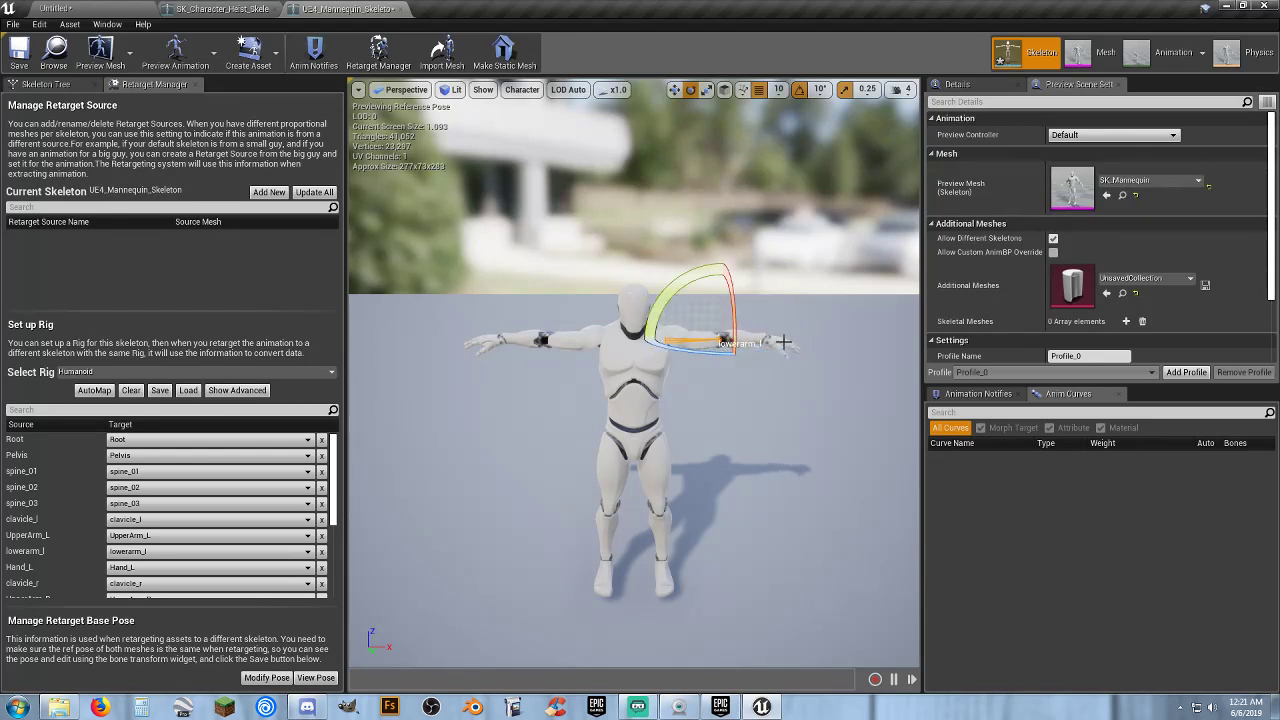
pyautogui.click(783, 342)
pyautogui.moveTo(778, 290); pyautogui.dragTo(838, 346)
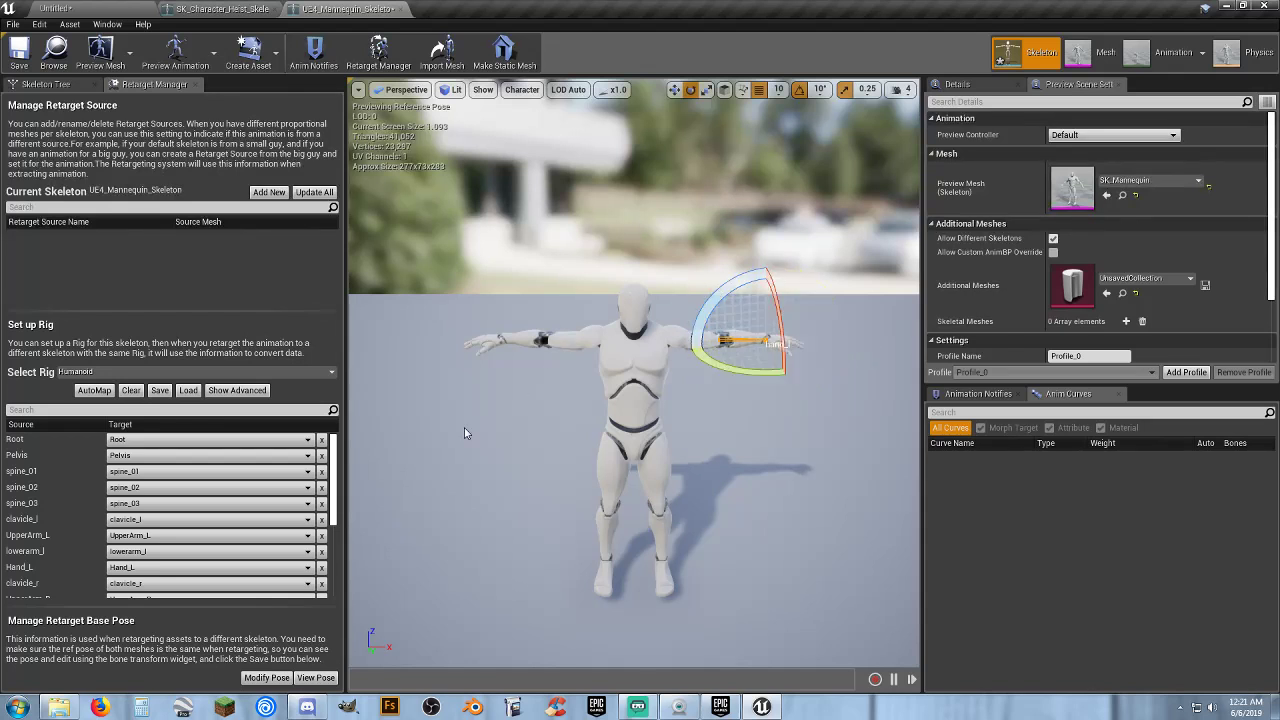
pyautogui.click(268, 677)
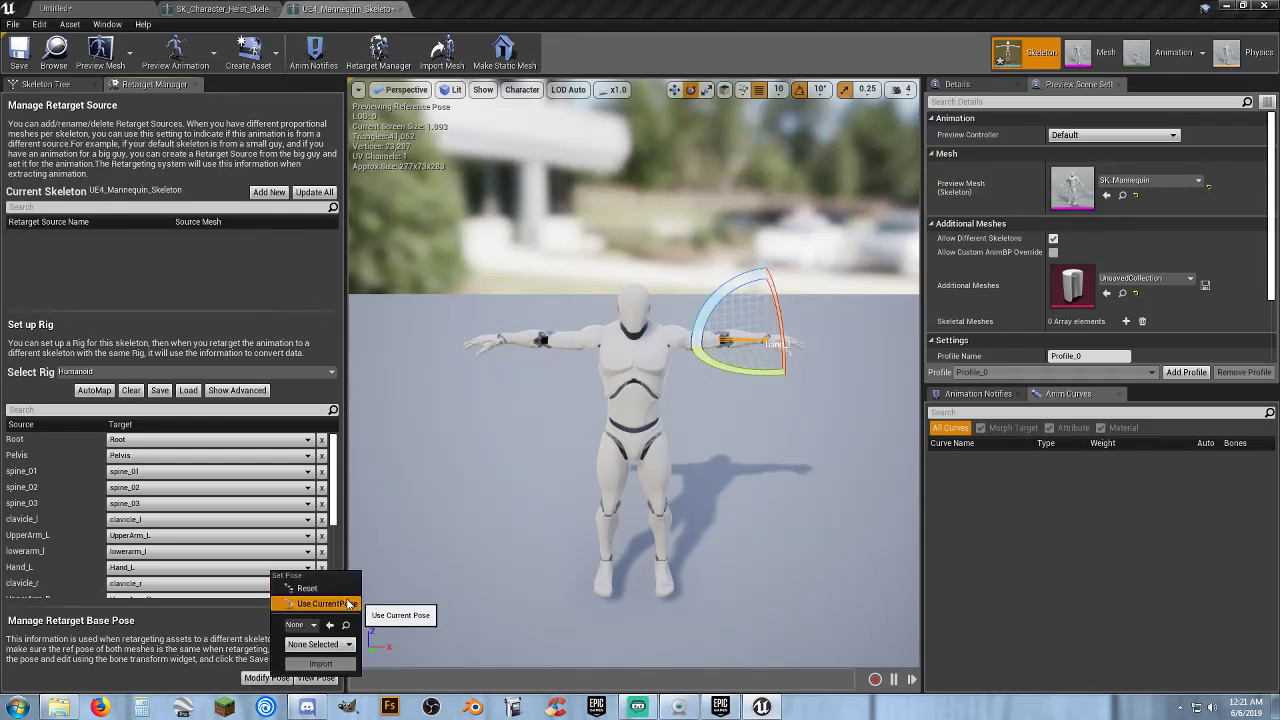
pyautogui.click(351, 601)
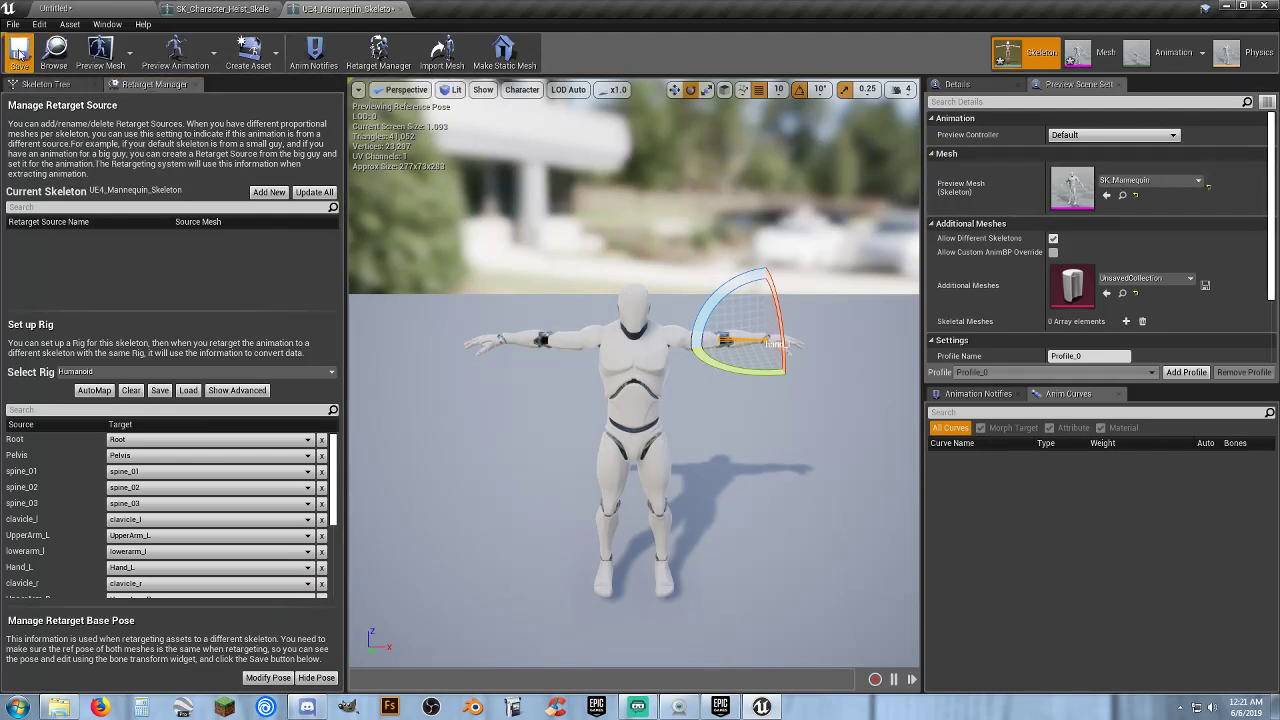
# - Close both skeleton editors and save all modified assets
pyautogui.click(398, 12)
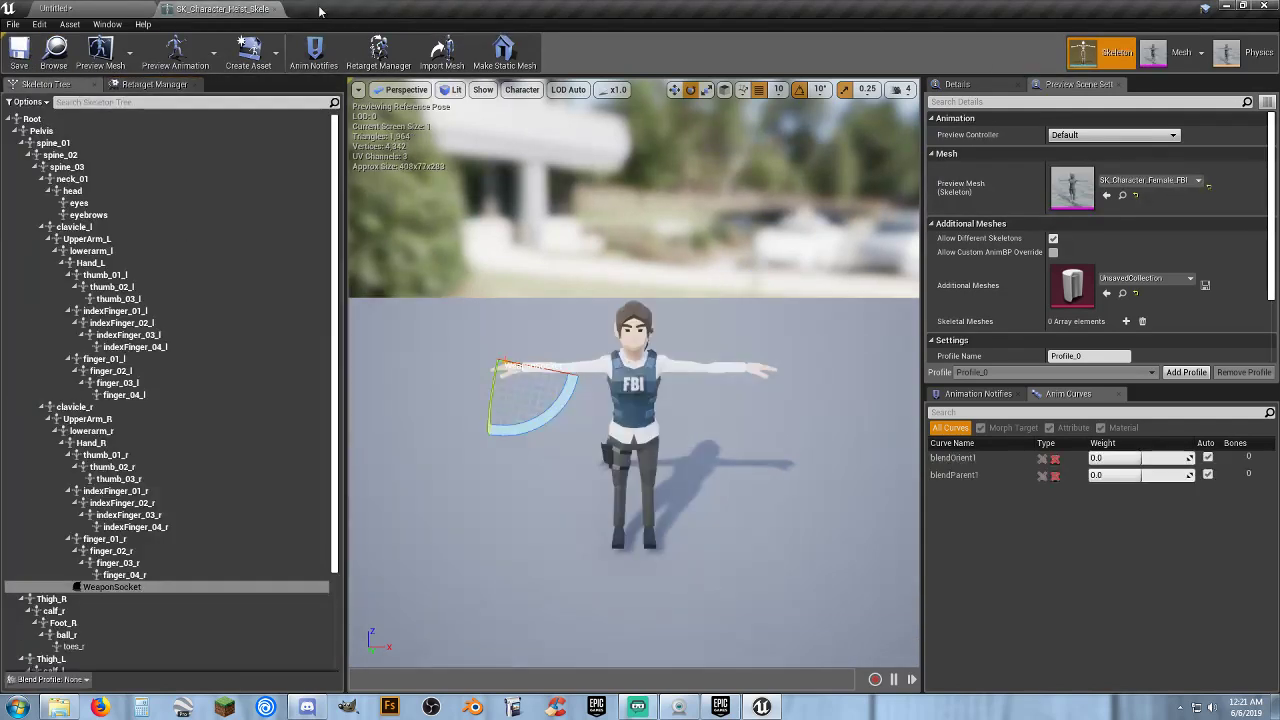
pyautogui.click(275, 9)
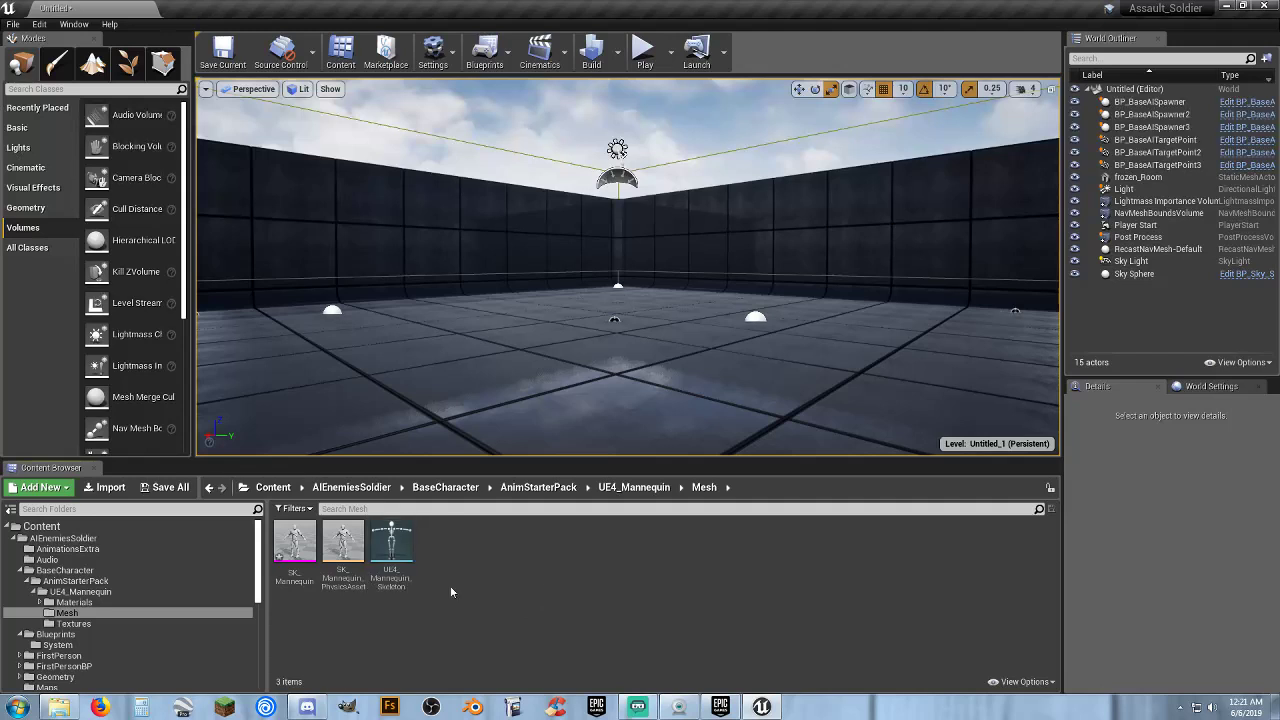
pyautogui.click(165, 487)
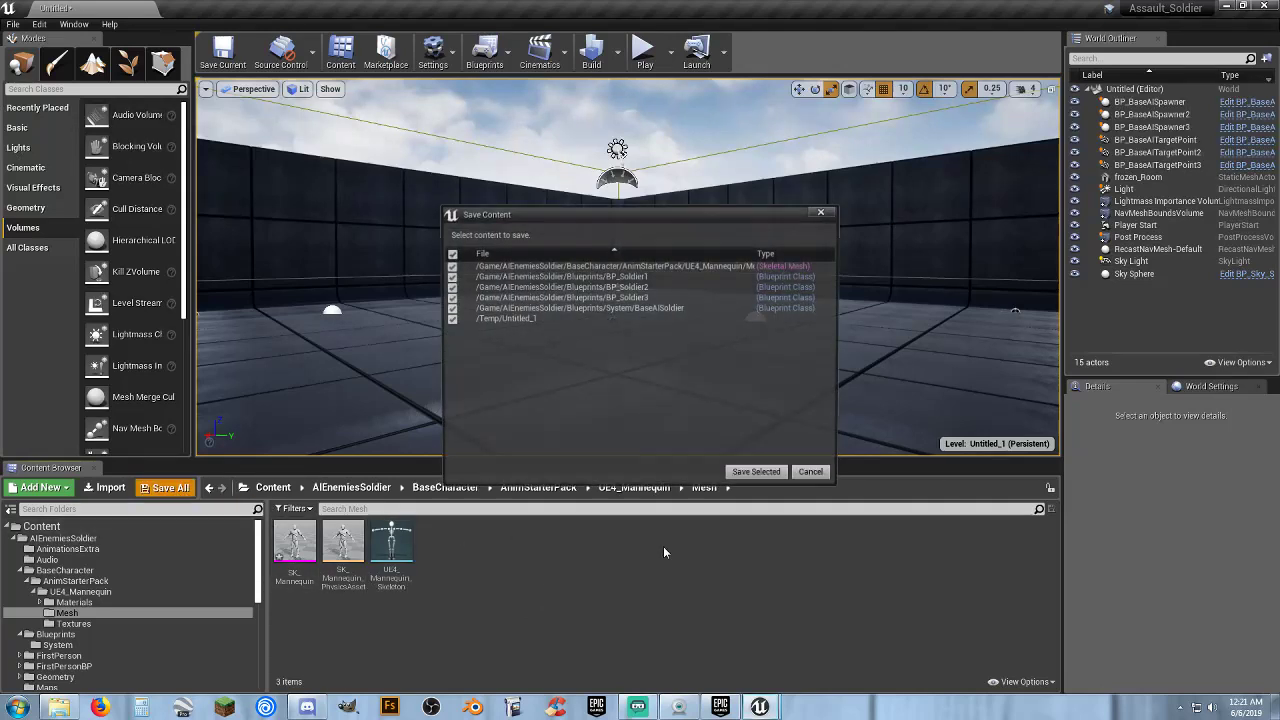
pyautogui.click(754, 472)
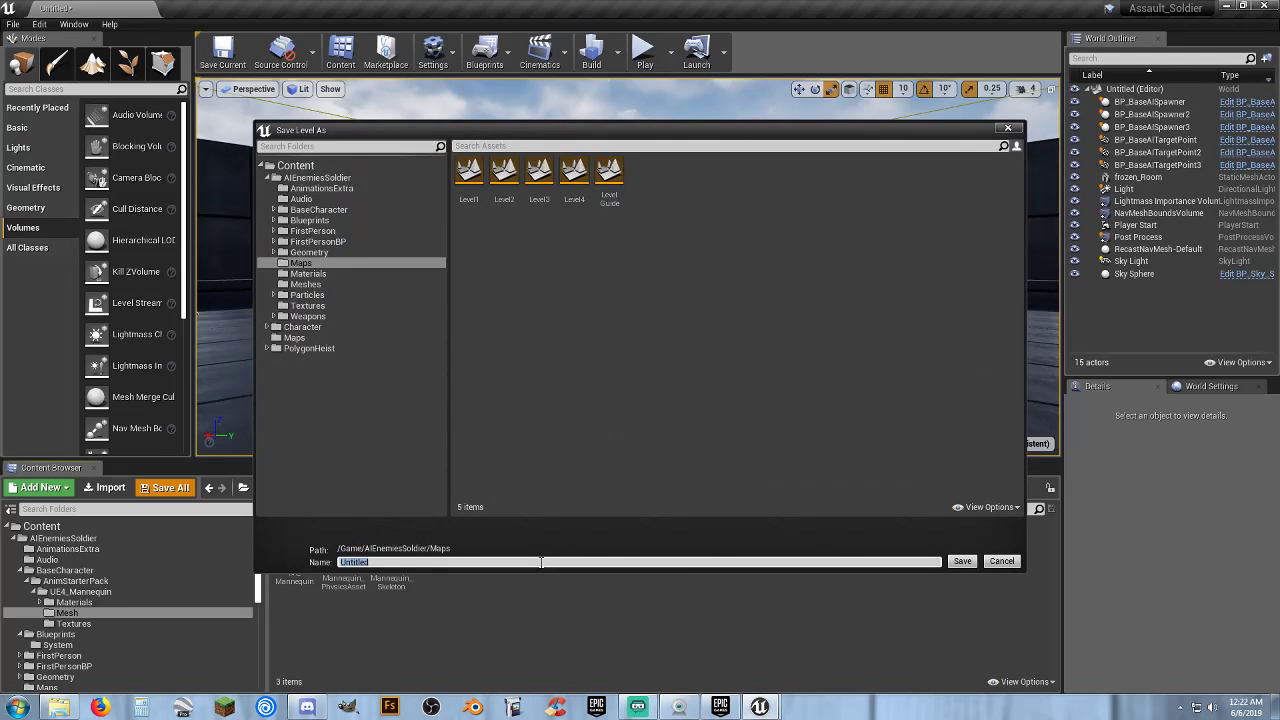
# - Save the level as TestMap in the Content/Maps folder
pyautogui.write('TestMap')
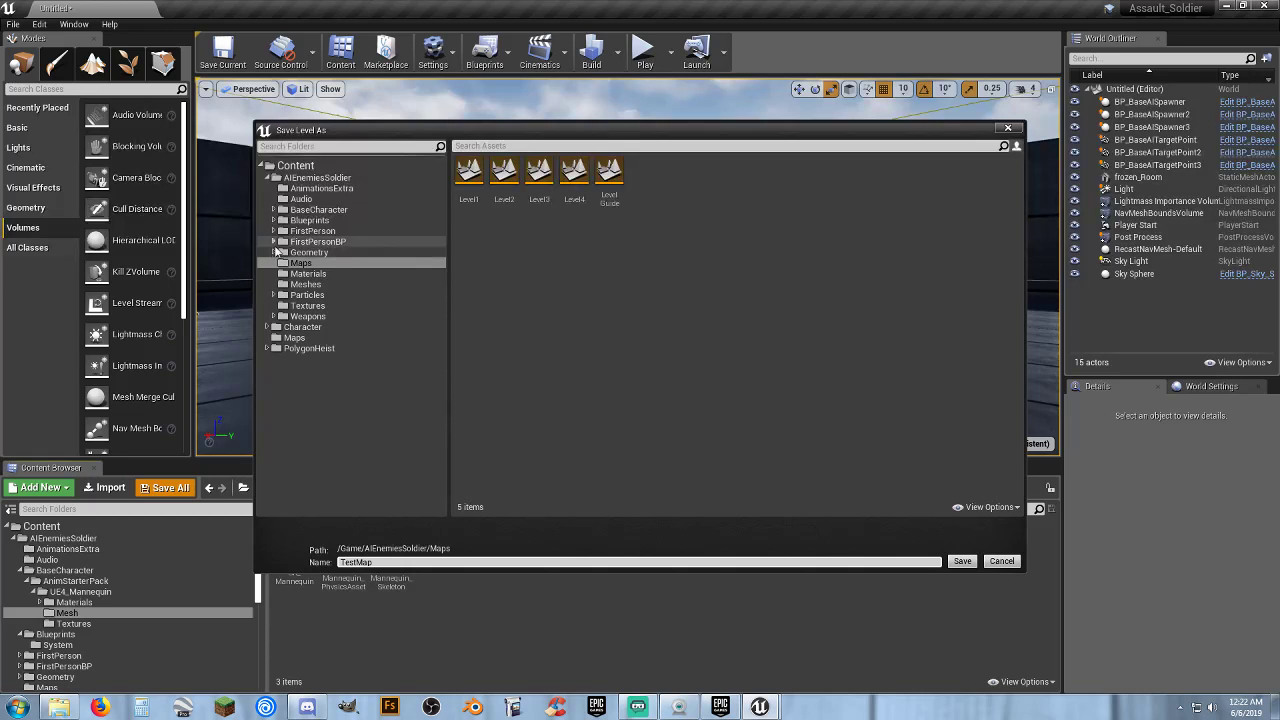
pyautogui.click(305, 337)
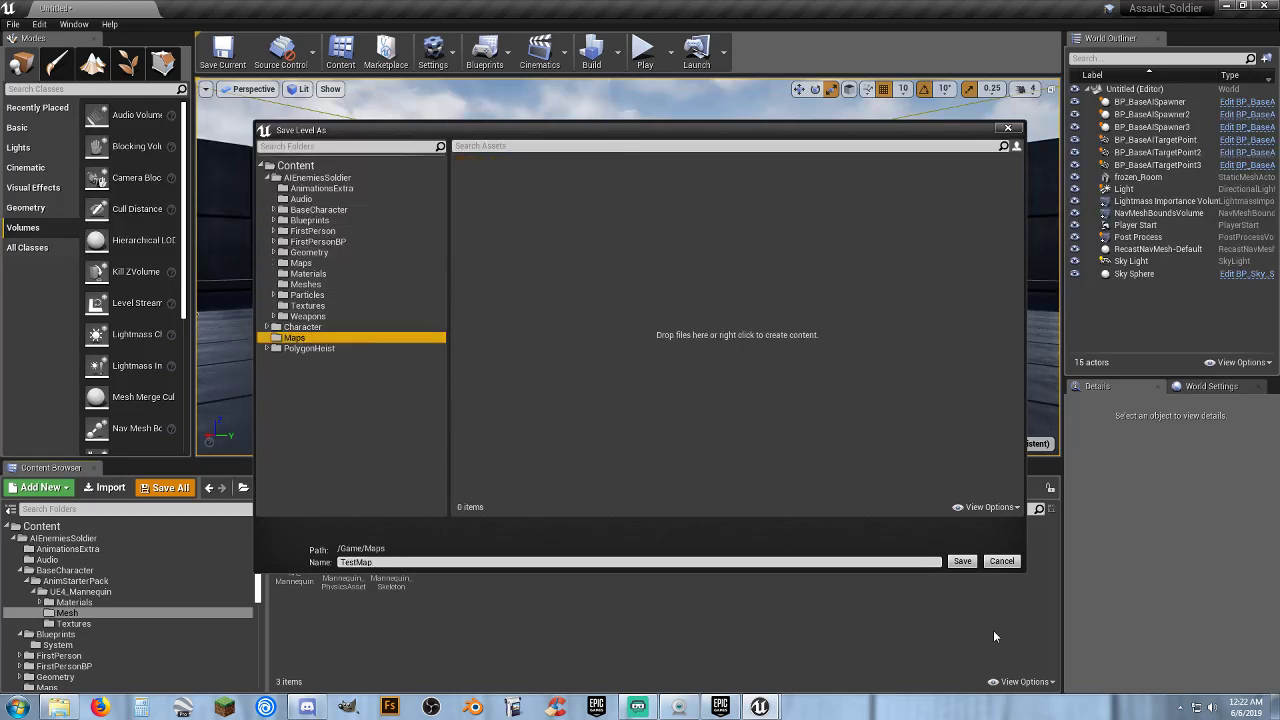
pyautogui.click(960, 562)
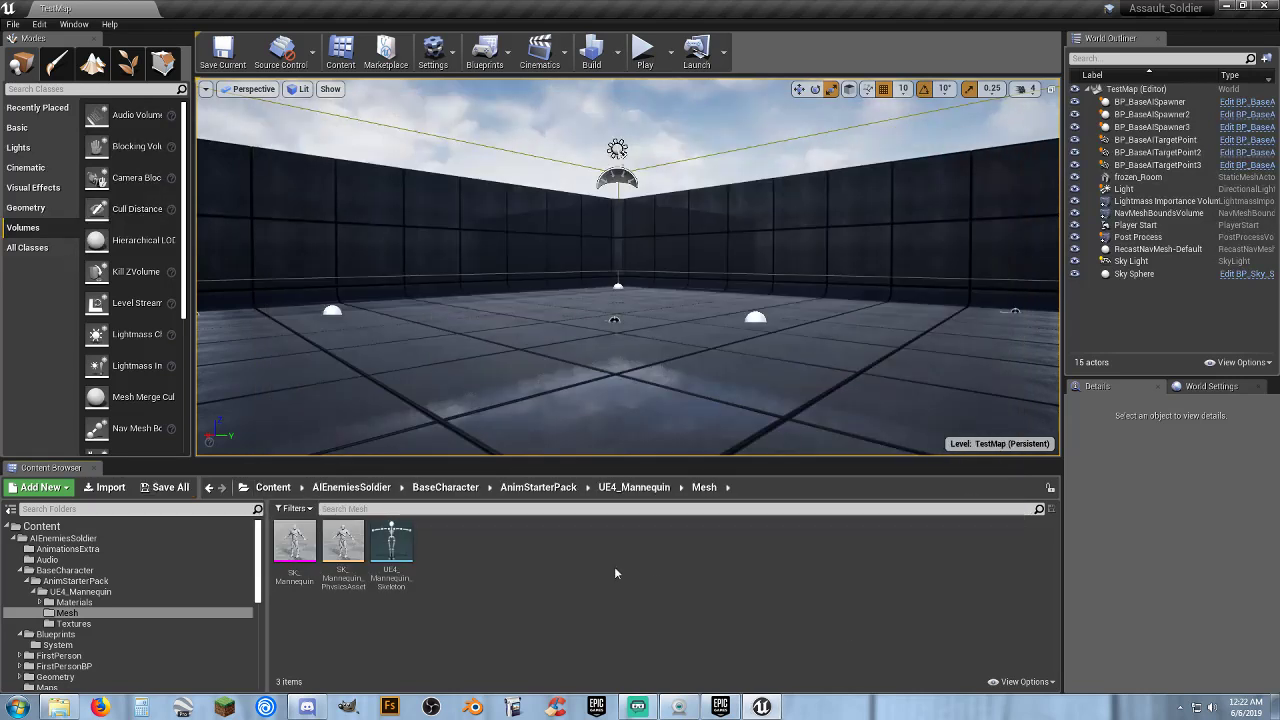
# - Browse Blueprints, then the UE4_Mannequin Materials, Mesh and Textures folders under BaseCharacter > AnimStarterPack
pyautogui.click(72, 634)
pyautogui.click(77, 646)
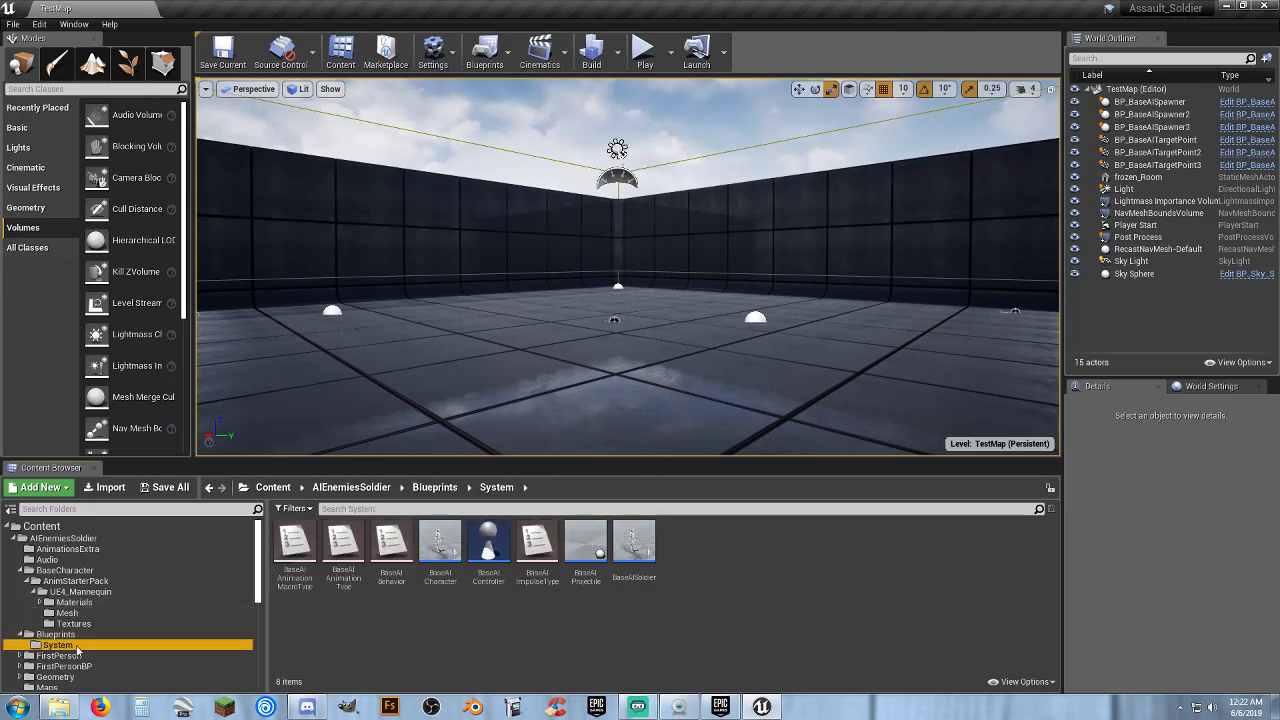
pyautogui.click(80, 635)
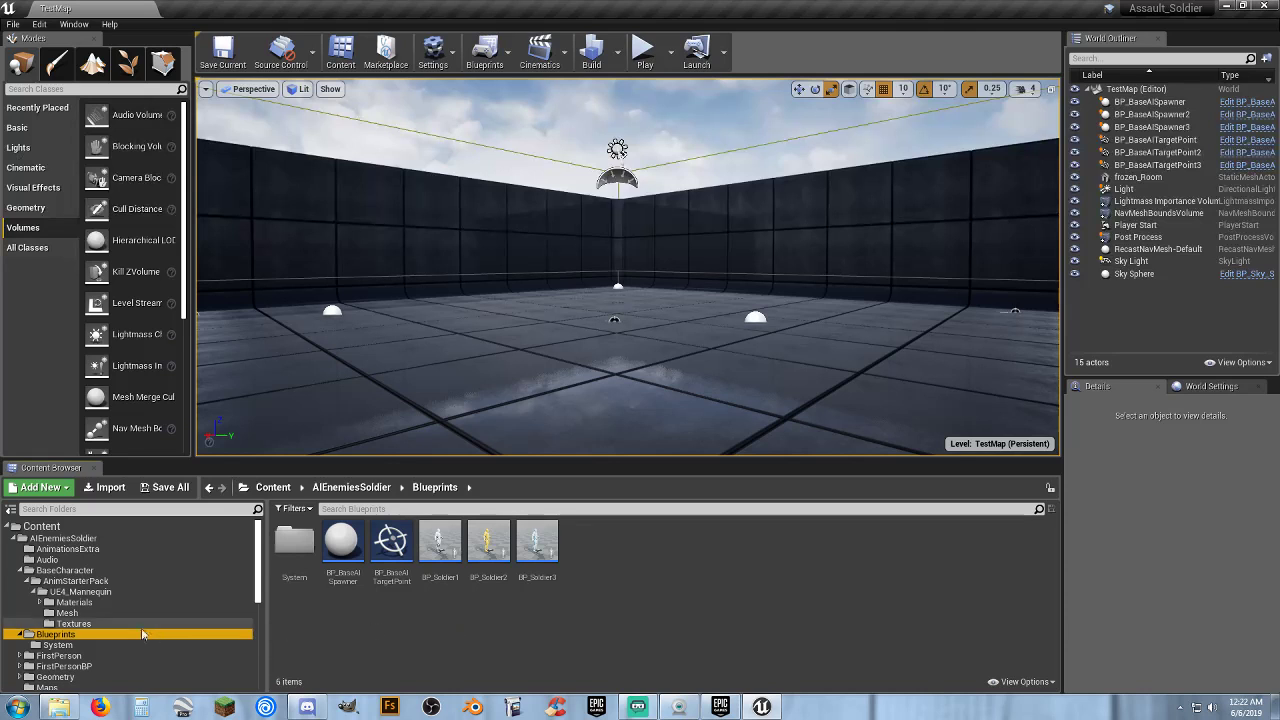
pyautogui.click(70, 570)
pyautogui.click(73, 581)
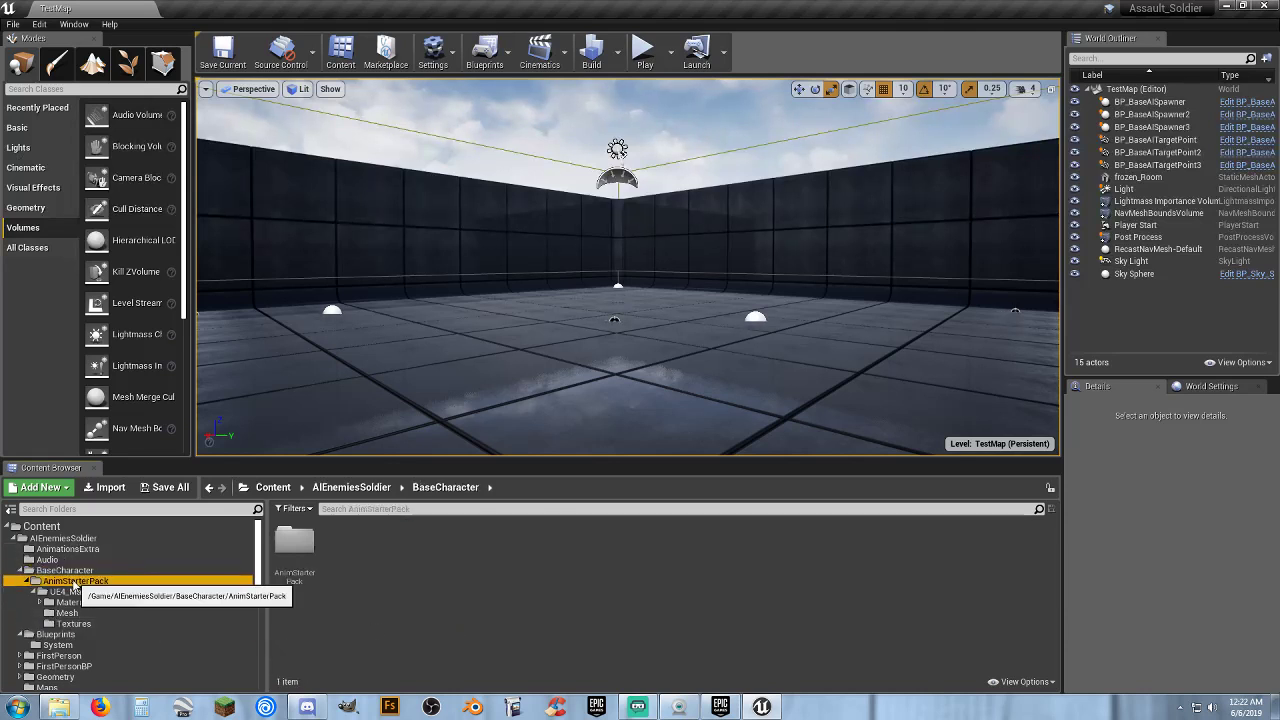
pyautogui.click(80, 592)
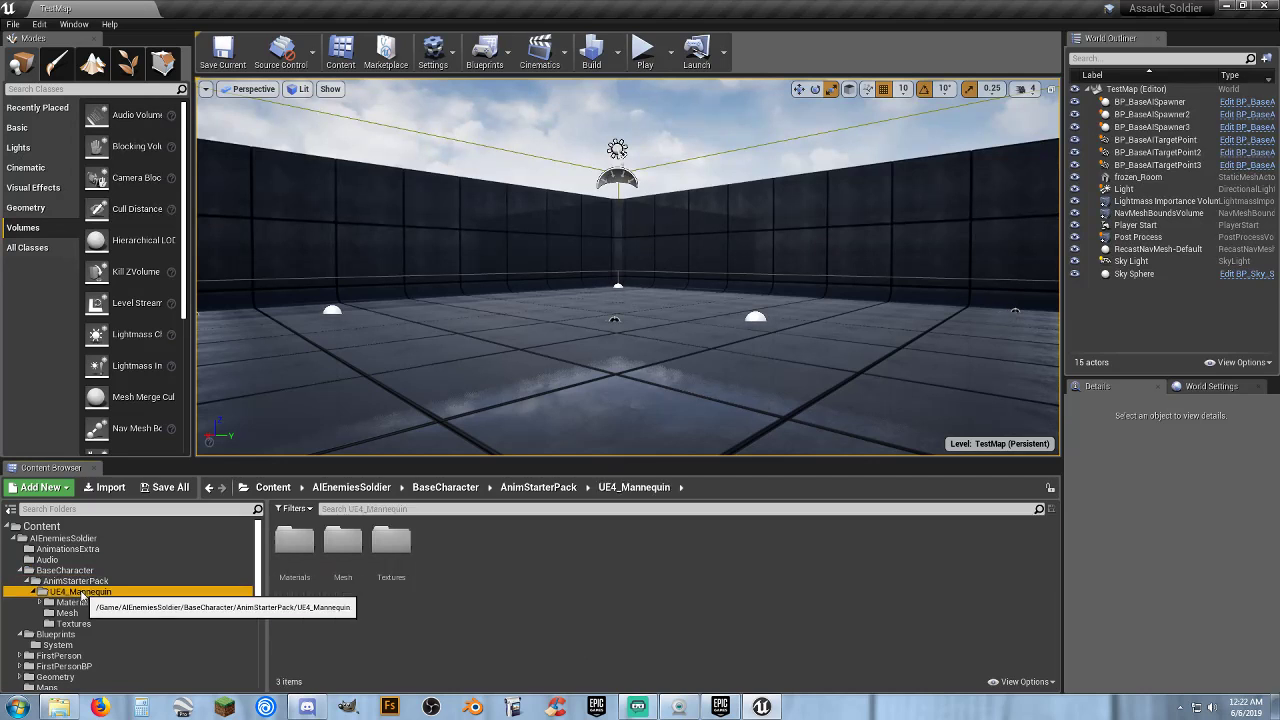
pyautogui.click(70, 602)
pyautogui.click(68, 612)
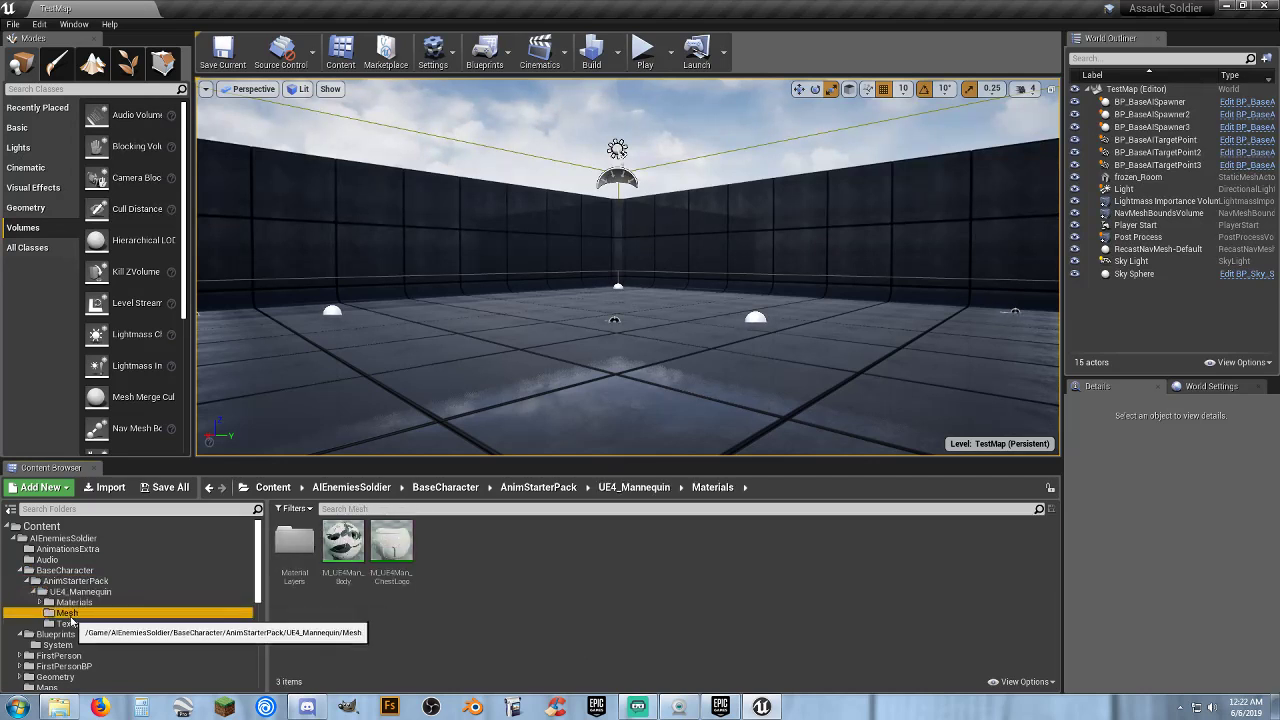
pyautogui.click(72, 623)
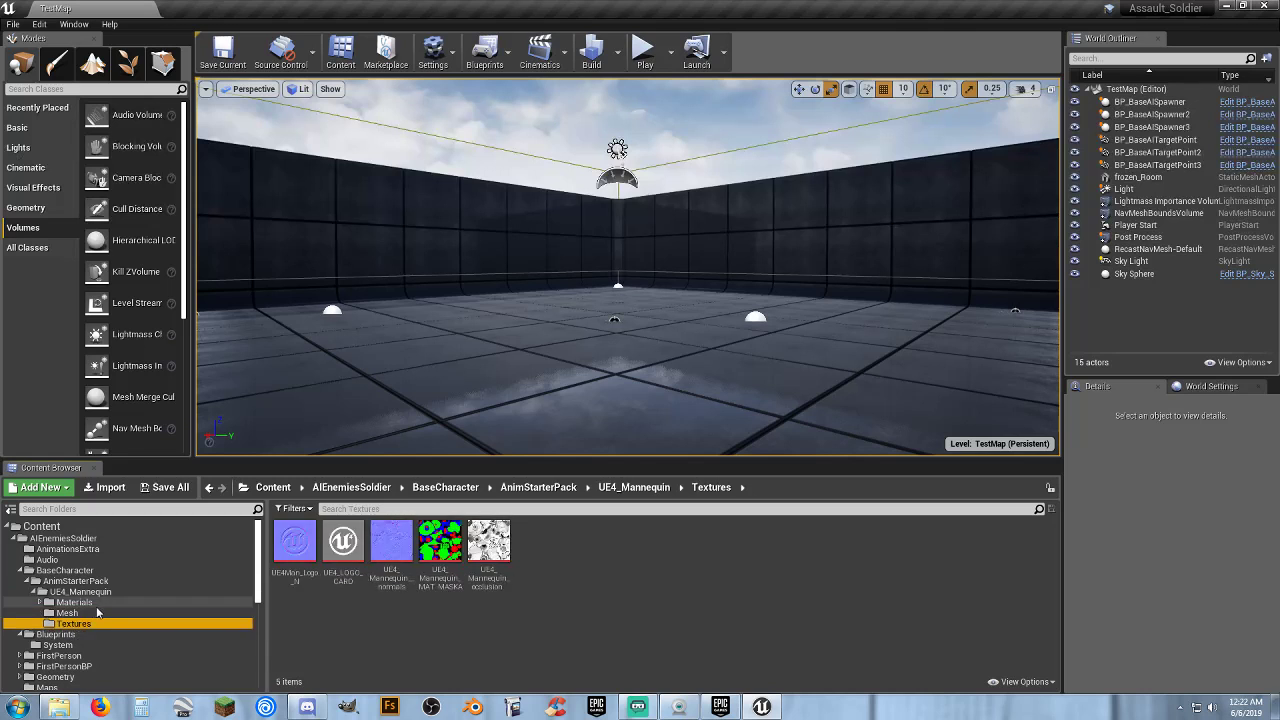
pyautogui.scroll(-2, 94, 606)
# - Open the BaseAICharacter blueprint from the Blueprints > System folder
pyautogui.click(86, 592)
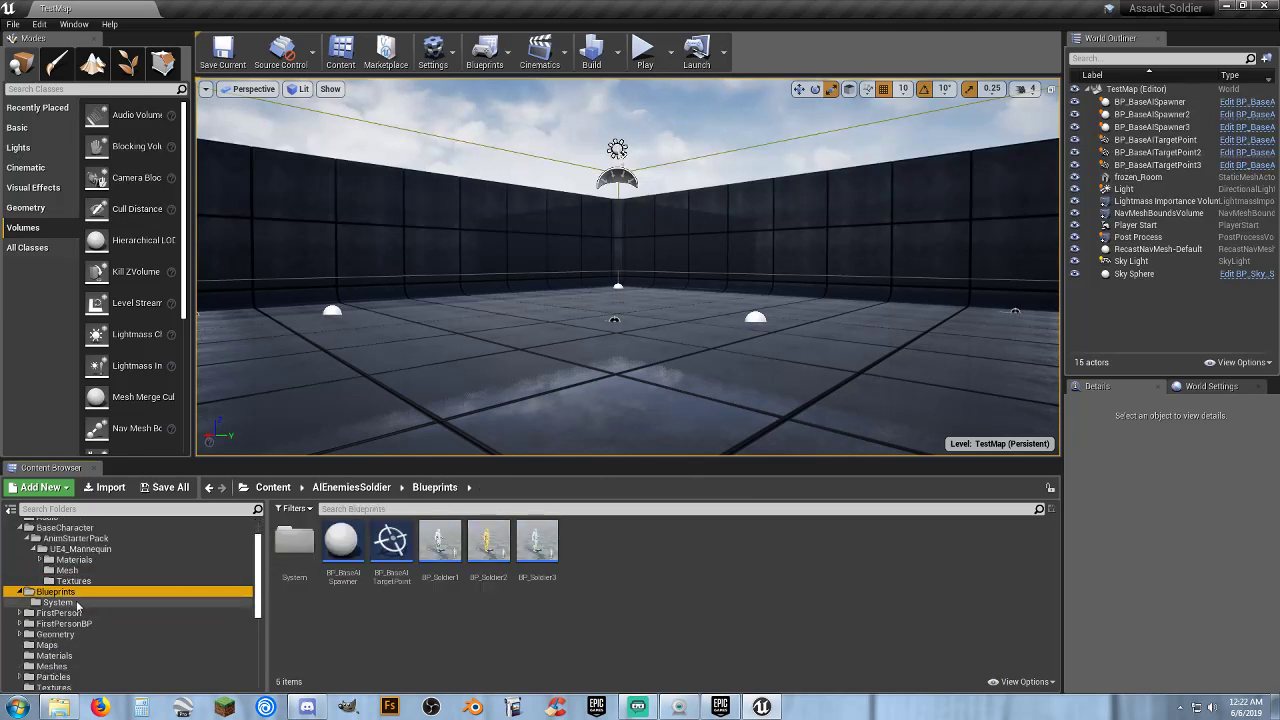
pyautogui.click(77, 603)
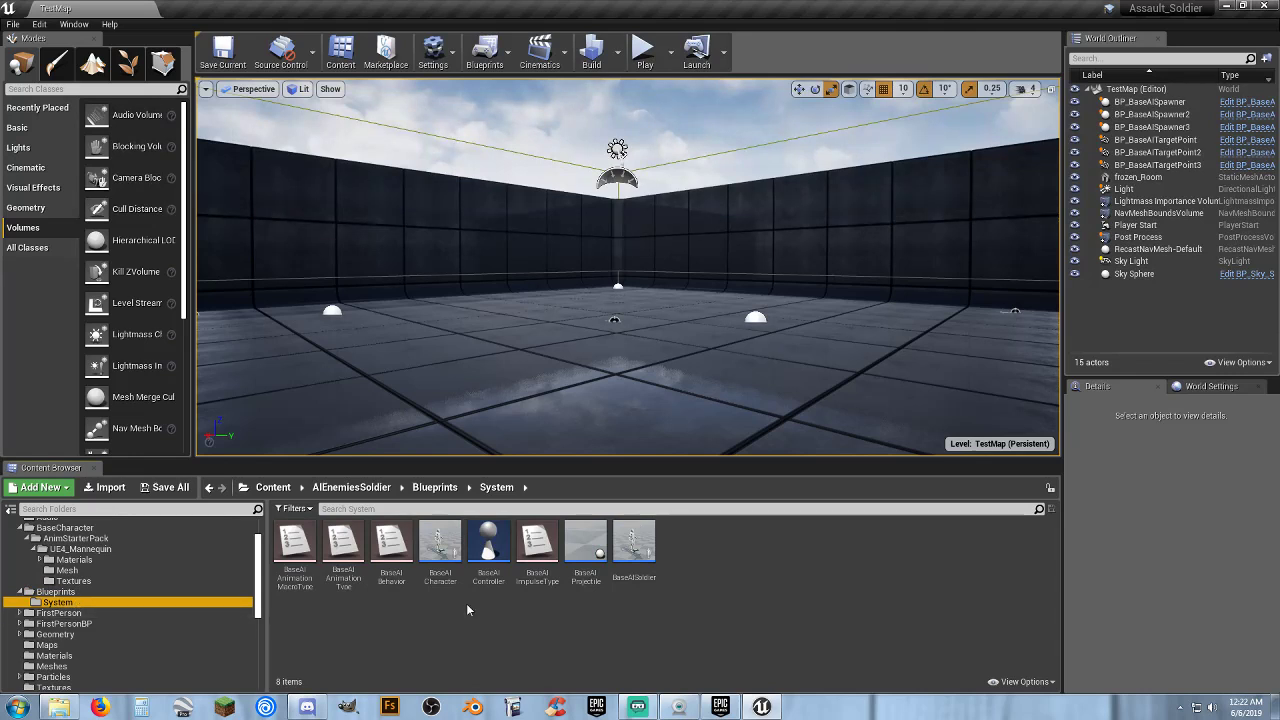
pyautogui.click(440, 578)
pyautogui.doubleClick(440, 578)
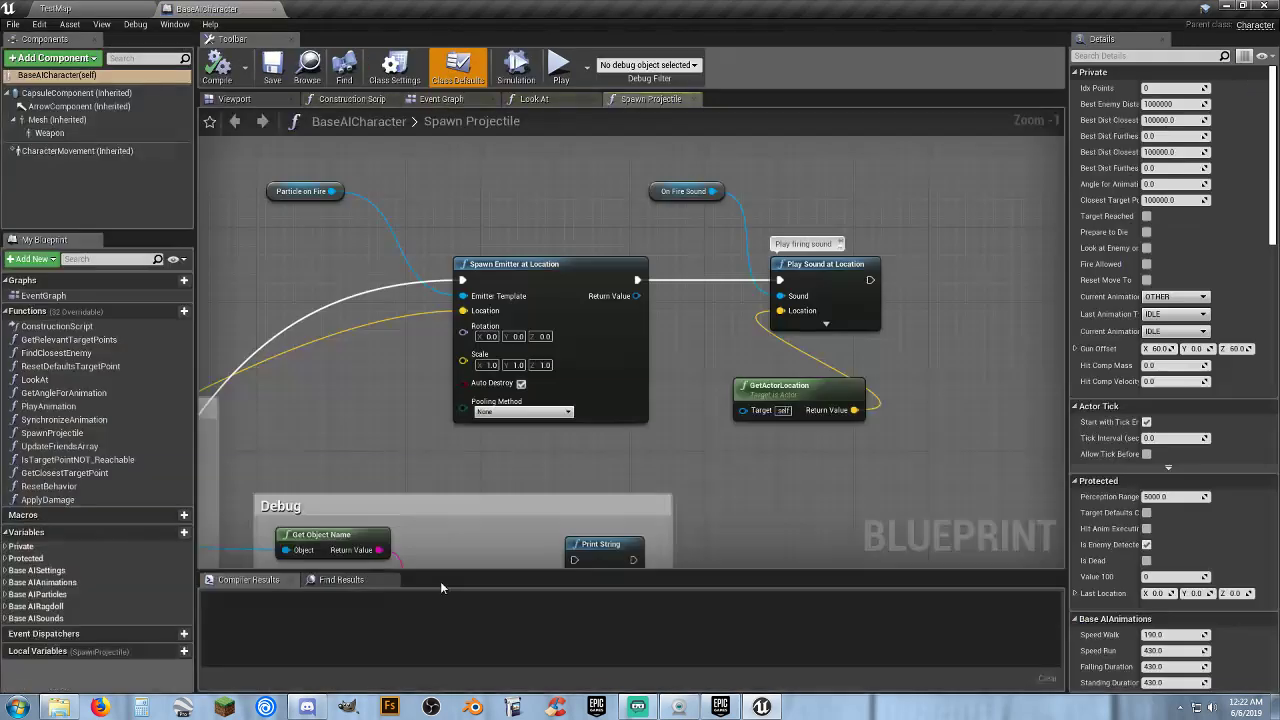
# - Inspect the inherited Mesh components of BaseAICharacter and BP_Soldier1, closing each blueprint afterwards
pyautogui.click(100, 121)
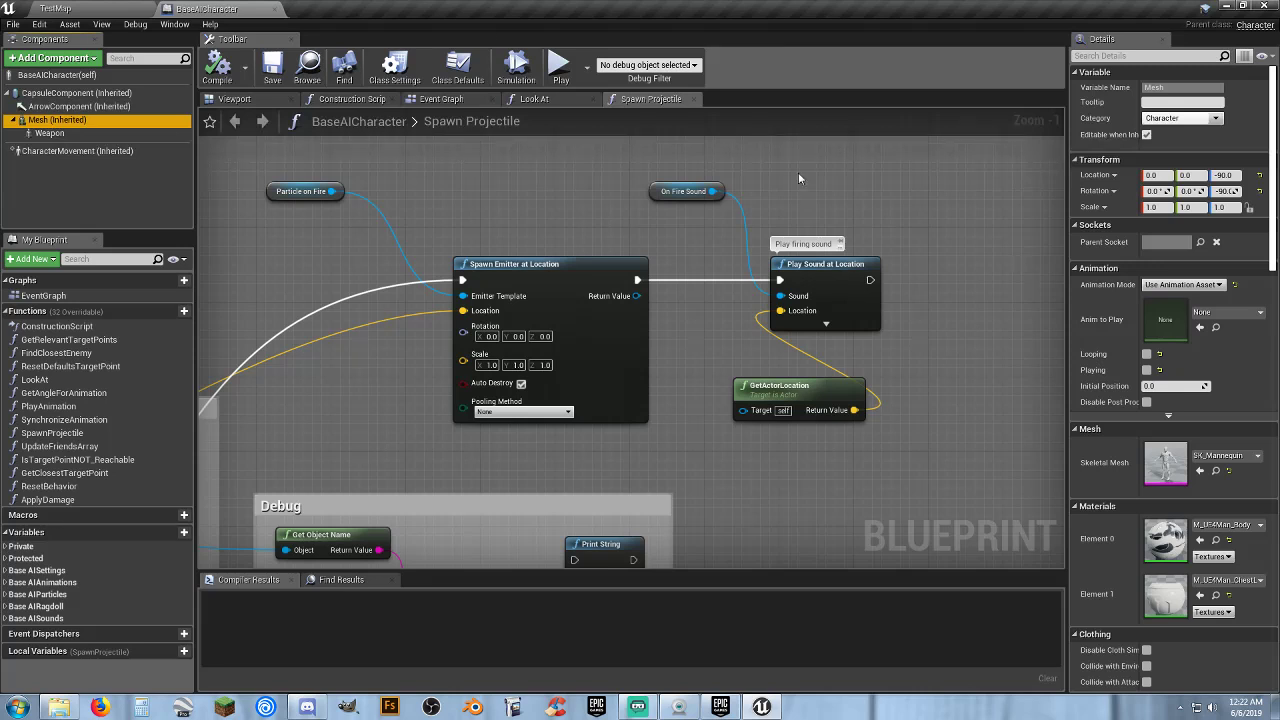
pyautogui.click(273, 9)
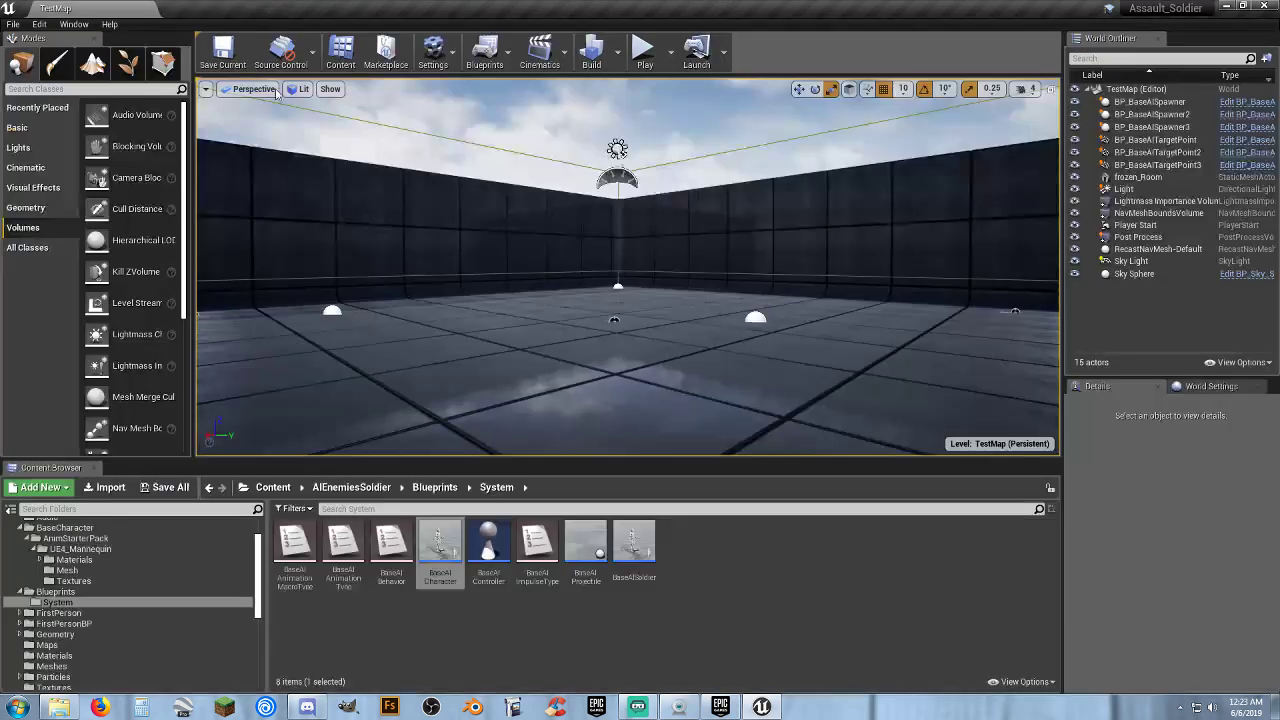
pyautogui.click(81, 592)
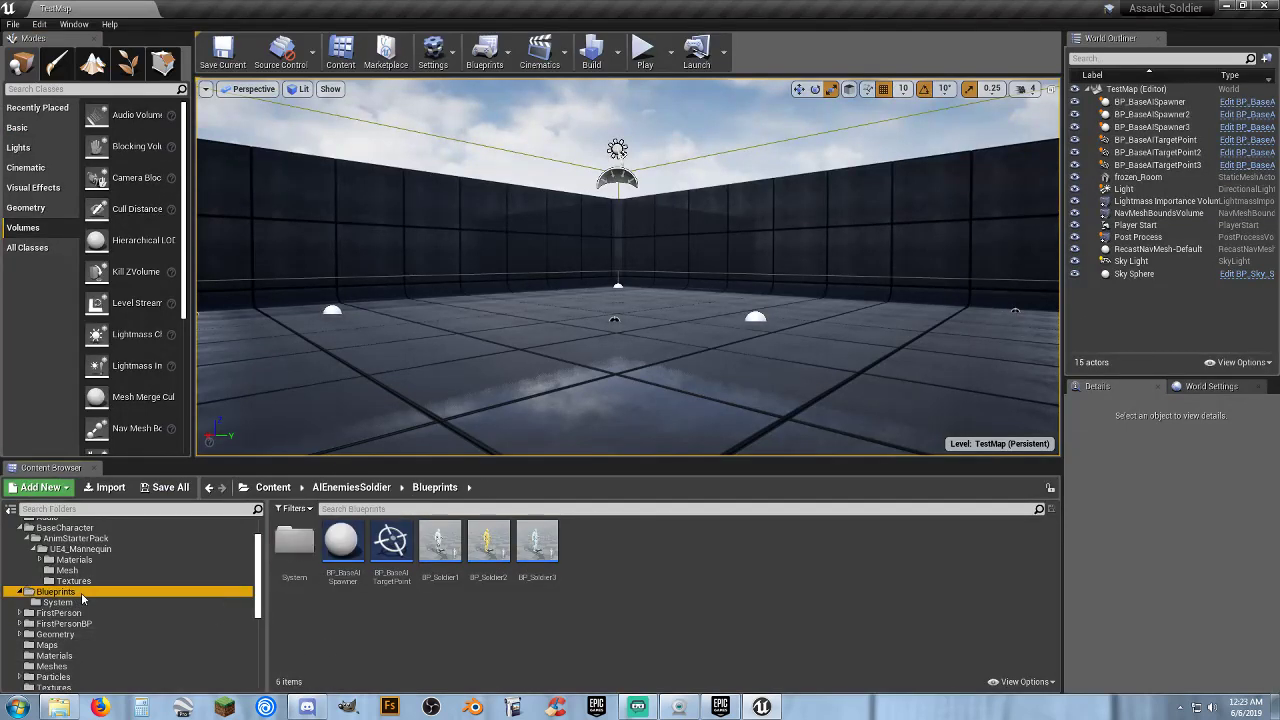
pyautogui.doubleClick(440, 545)
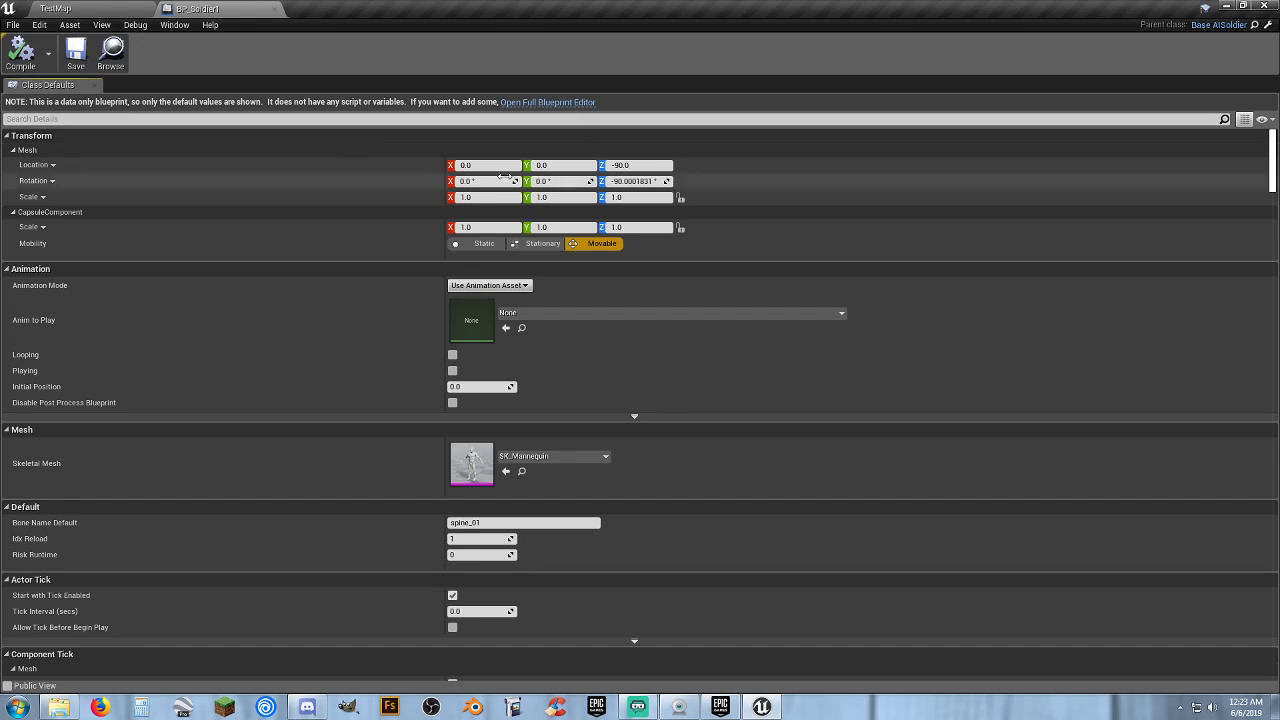
pyautogui.click(541, 103)
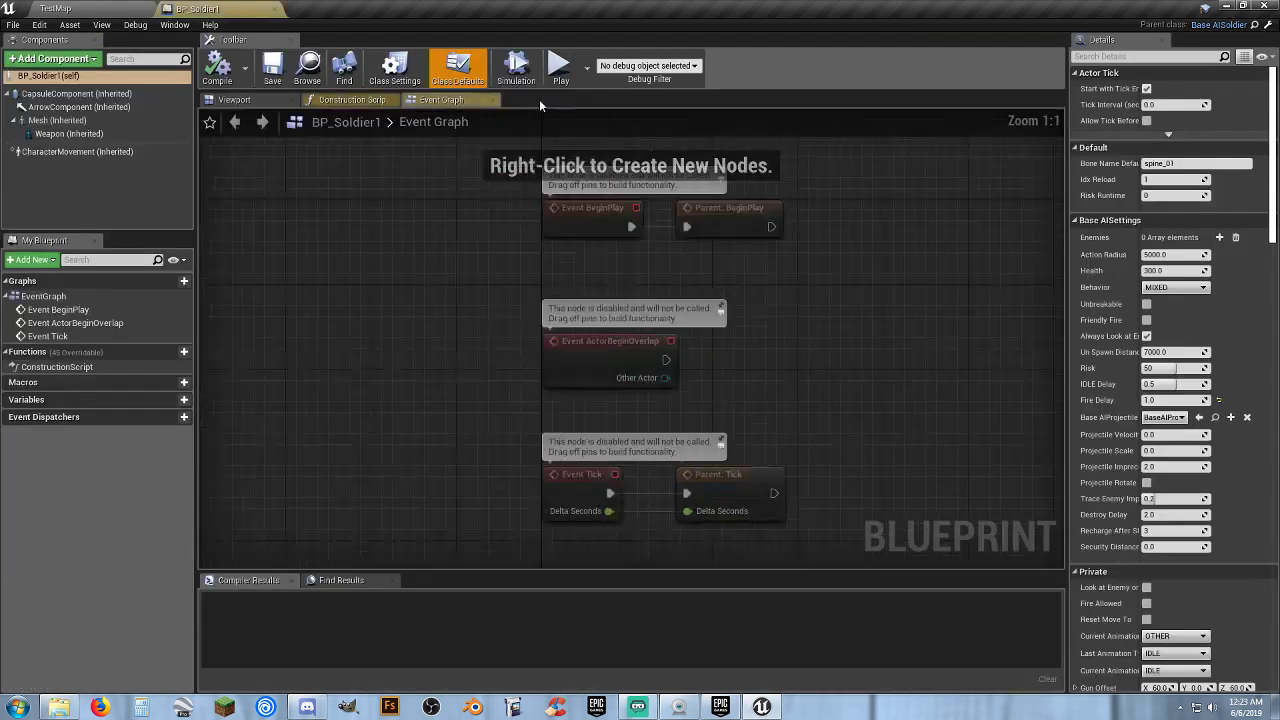
pyautogui.click(60, 120)
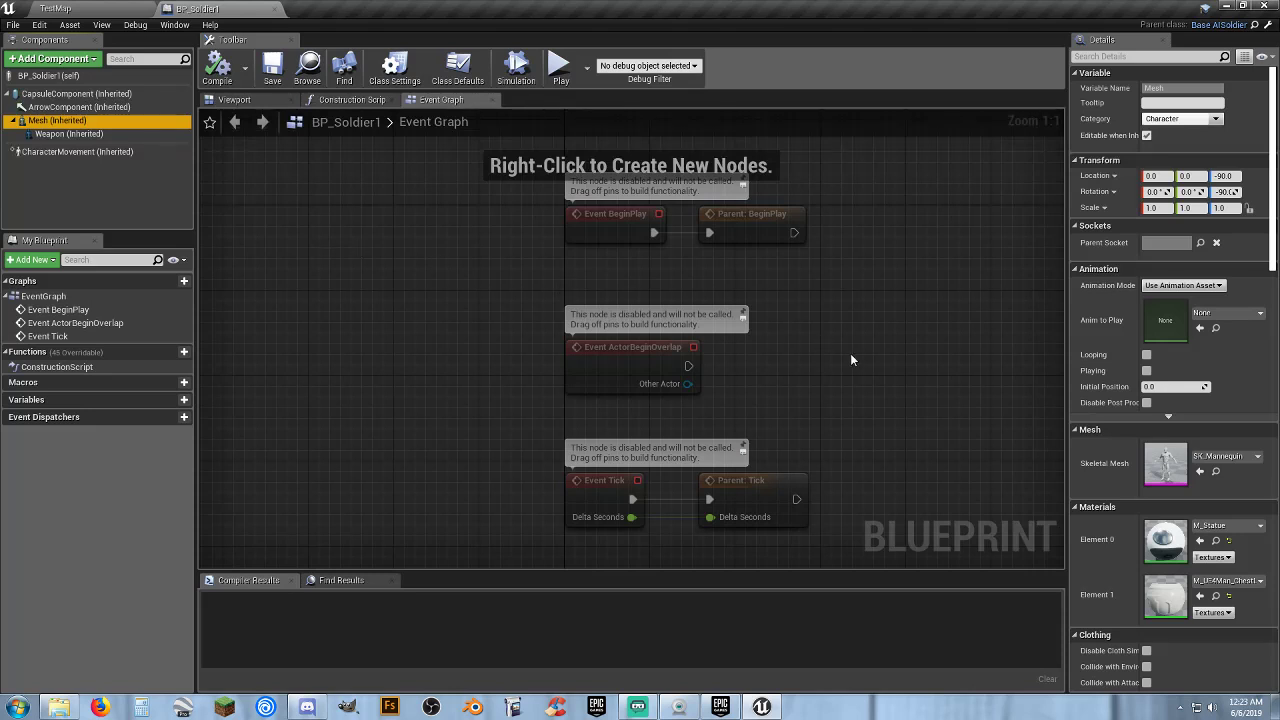
pyautogui.click(274, 9)
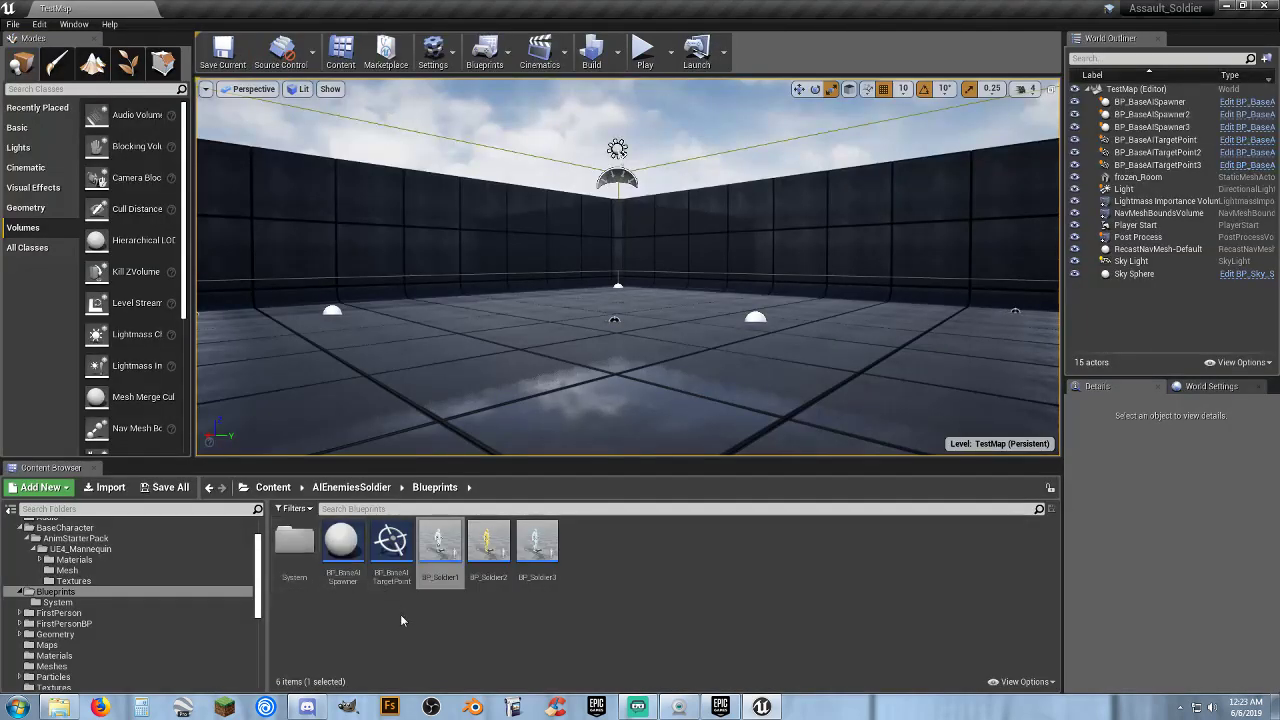
# - Open the BaseAI Character blueprint from the System folder and look over its Spawn Projectile node network
pyautogui.click(84, 603)
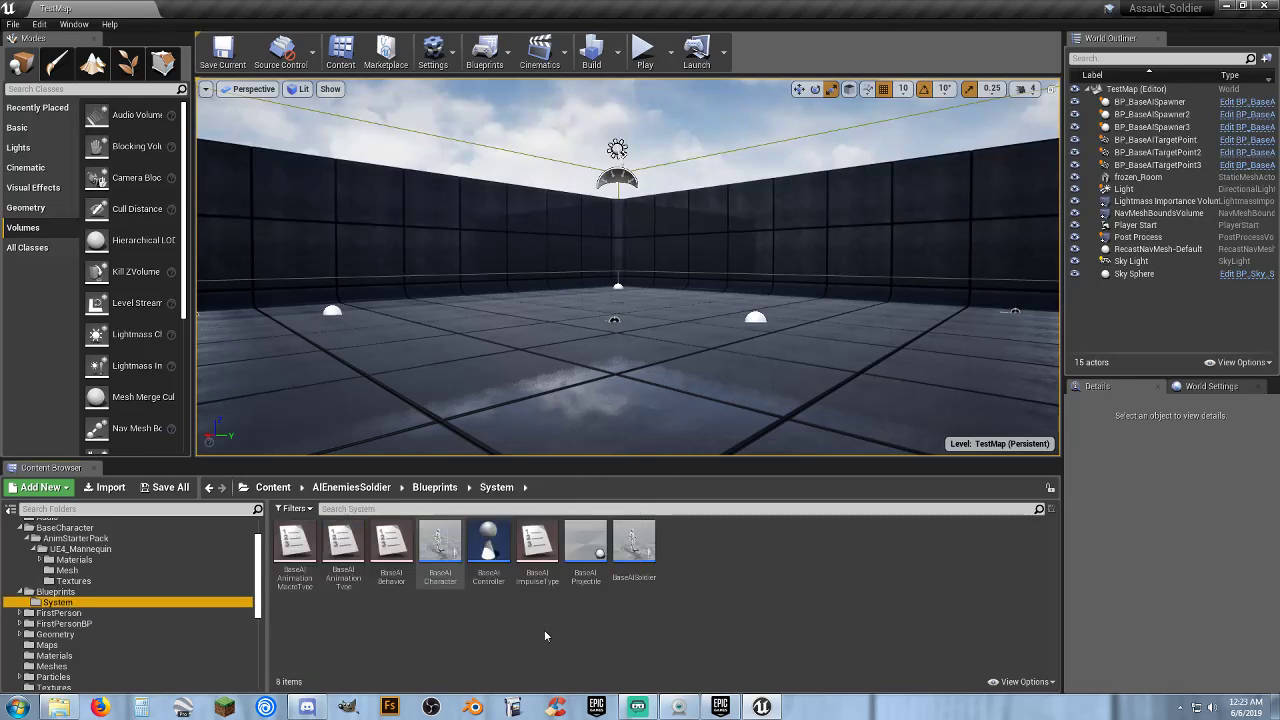
pyautogui.doubleClick(428, 568)
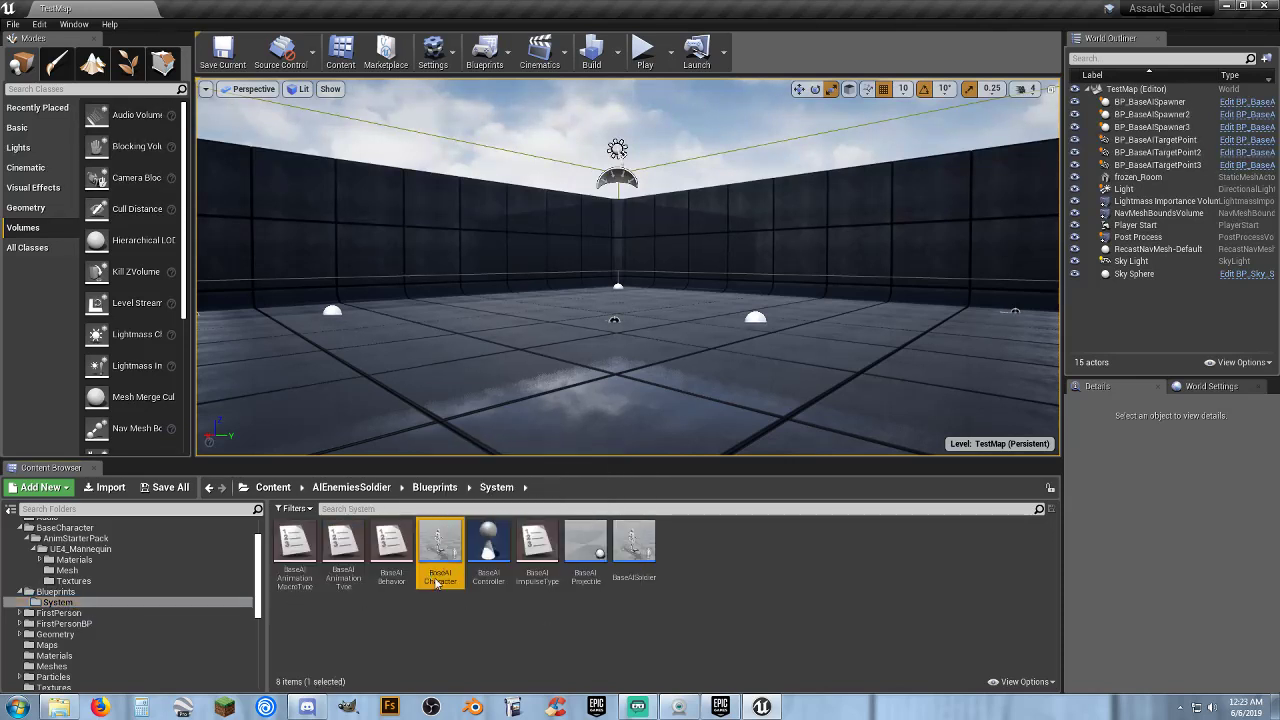
pyautogui.scroll(-4, 414, 407)
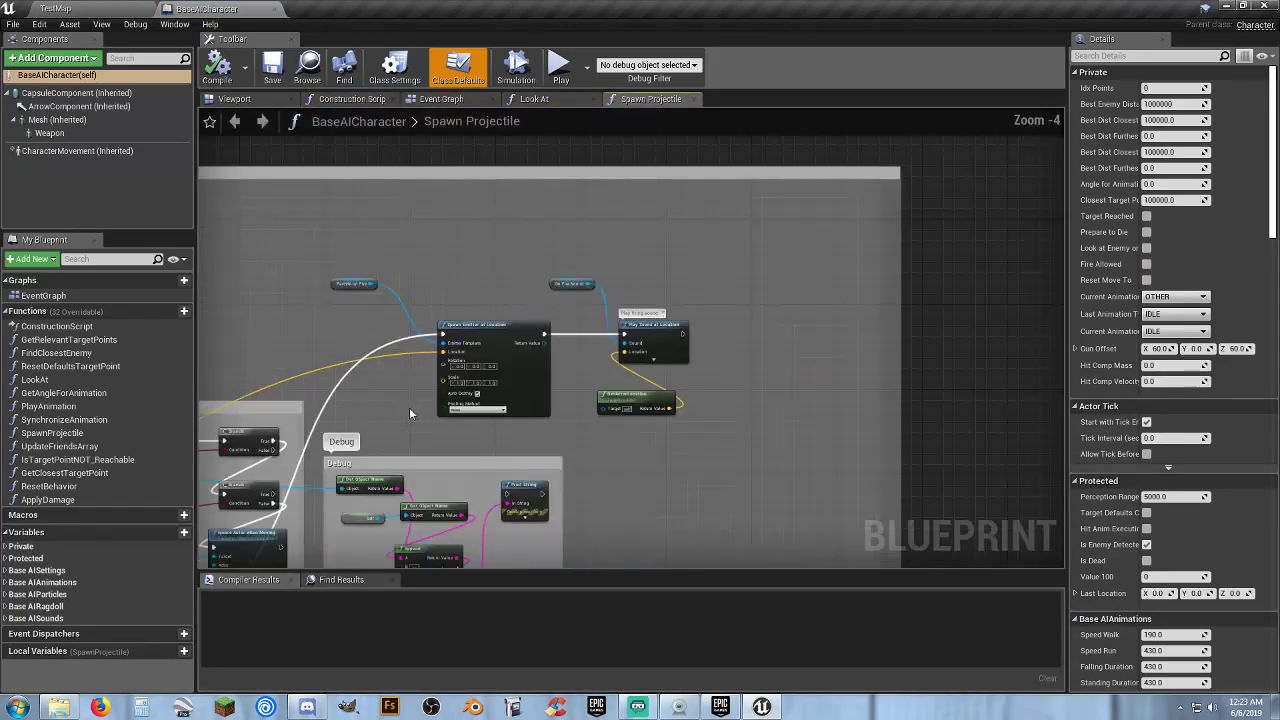
pyautogui.scroll(-5, 394, 408)
pyautogui.scroll(2, 634, 386)
pyautogui.moveTo(365, 530); pyautogui.dragTo(585, 444, button='right')
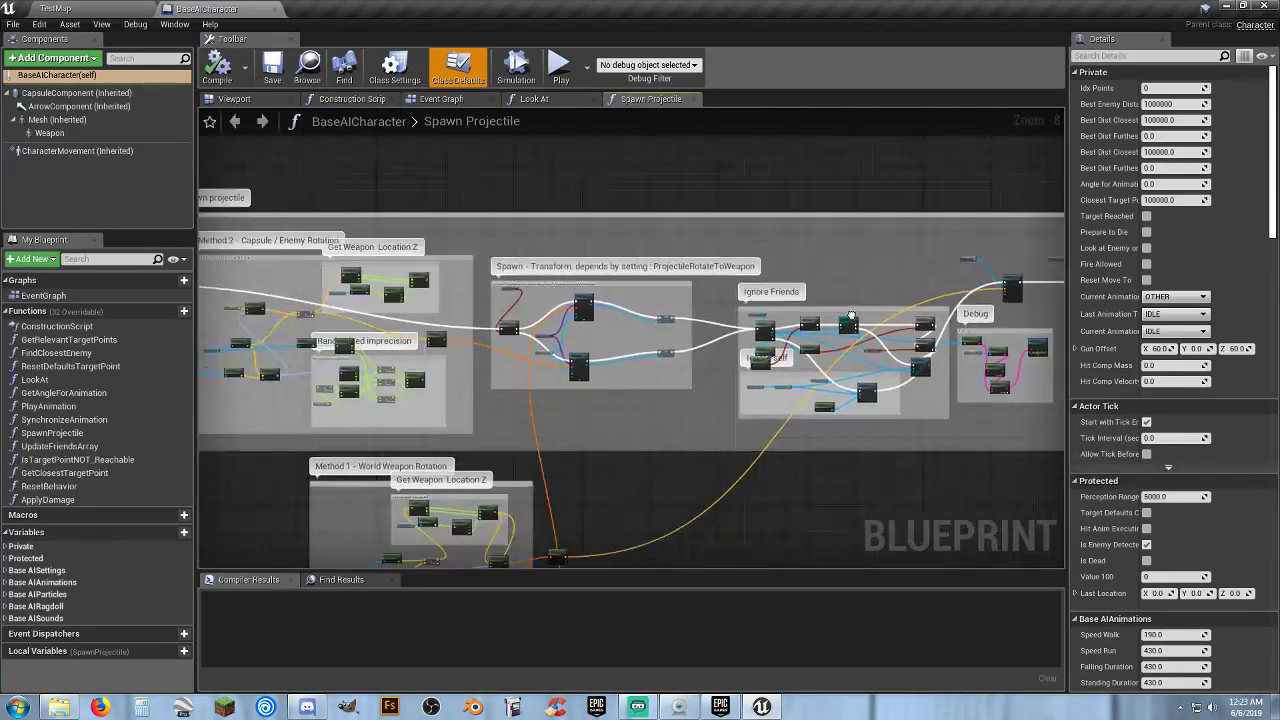
pyautogui.moveTo(250, 449); pyautogui.dragTo(441, 393, button='right')
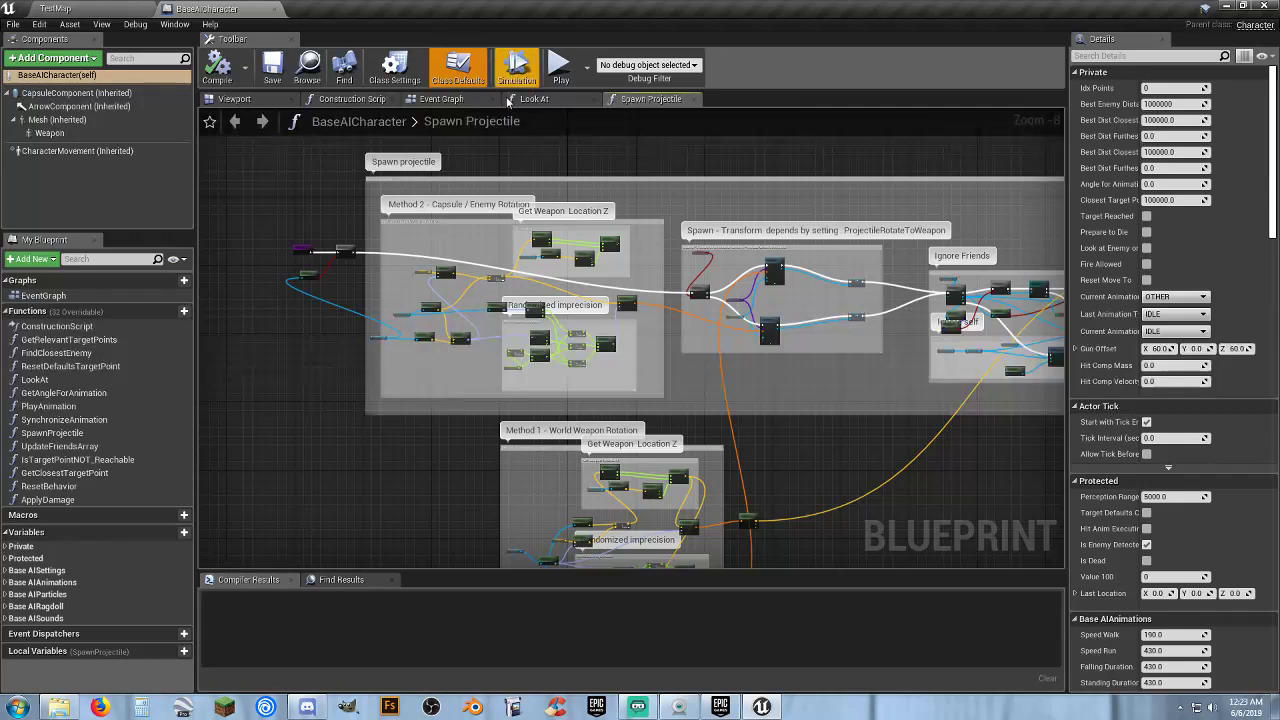
# - Browse the Event Graph, Look At, Construction Script and Spawn Projectile graphs in turn
pyautogui.click(441, 98)
pyautogui.moveTo(454, 333); pyautogui.dragTo(491, 403, button='right')
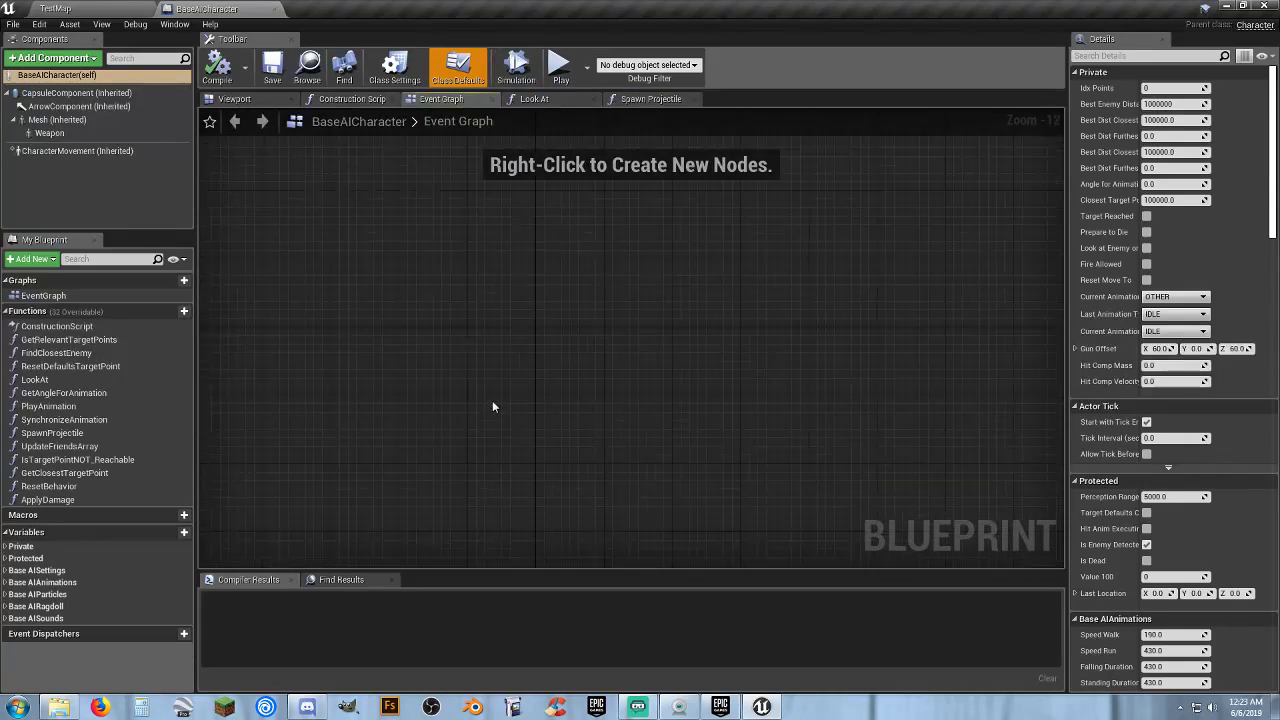
pyautogui.click(539, 103)
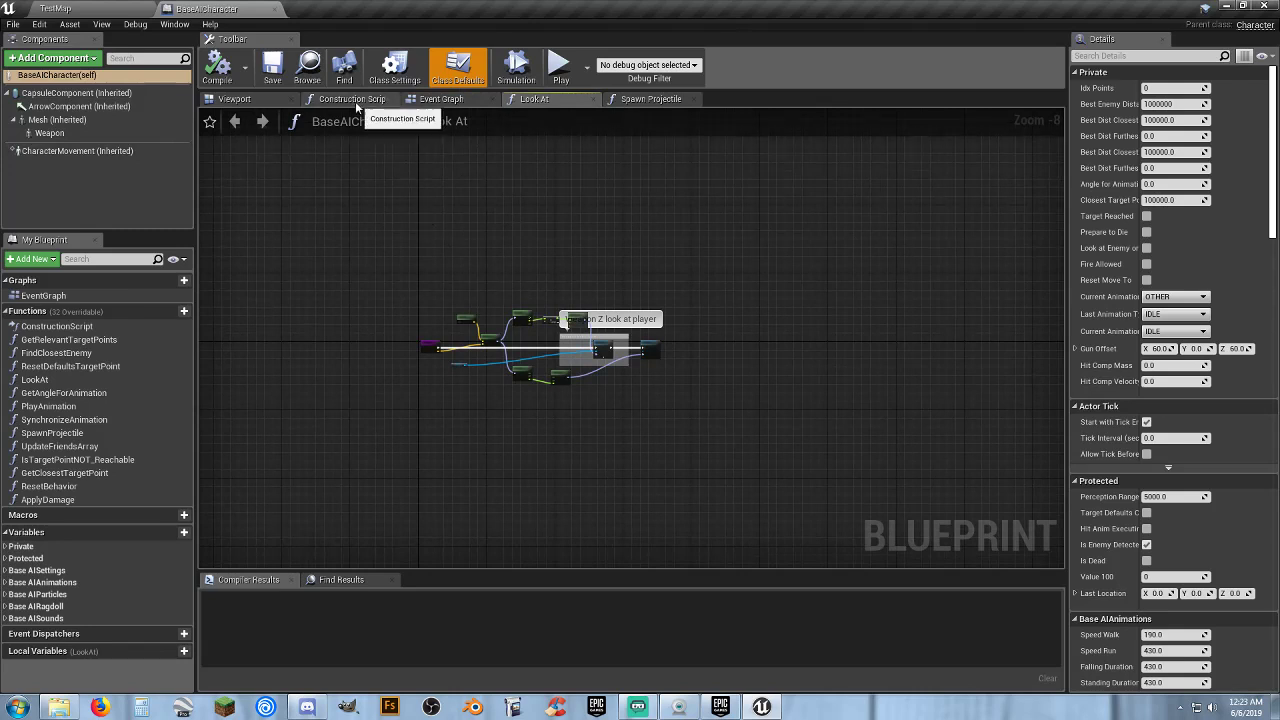
pyautogui.click(352, 100)
pyautogui.click(527, 101)
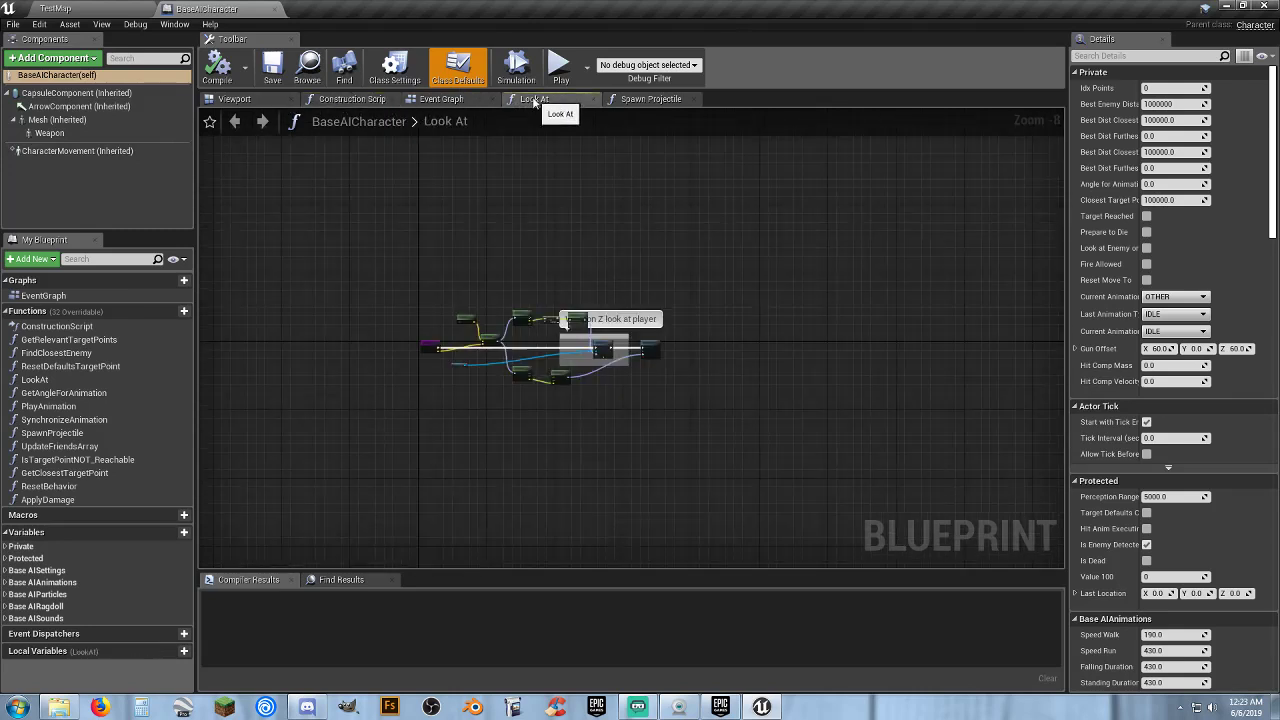
pyautogui.click(640, 100)
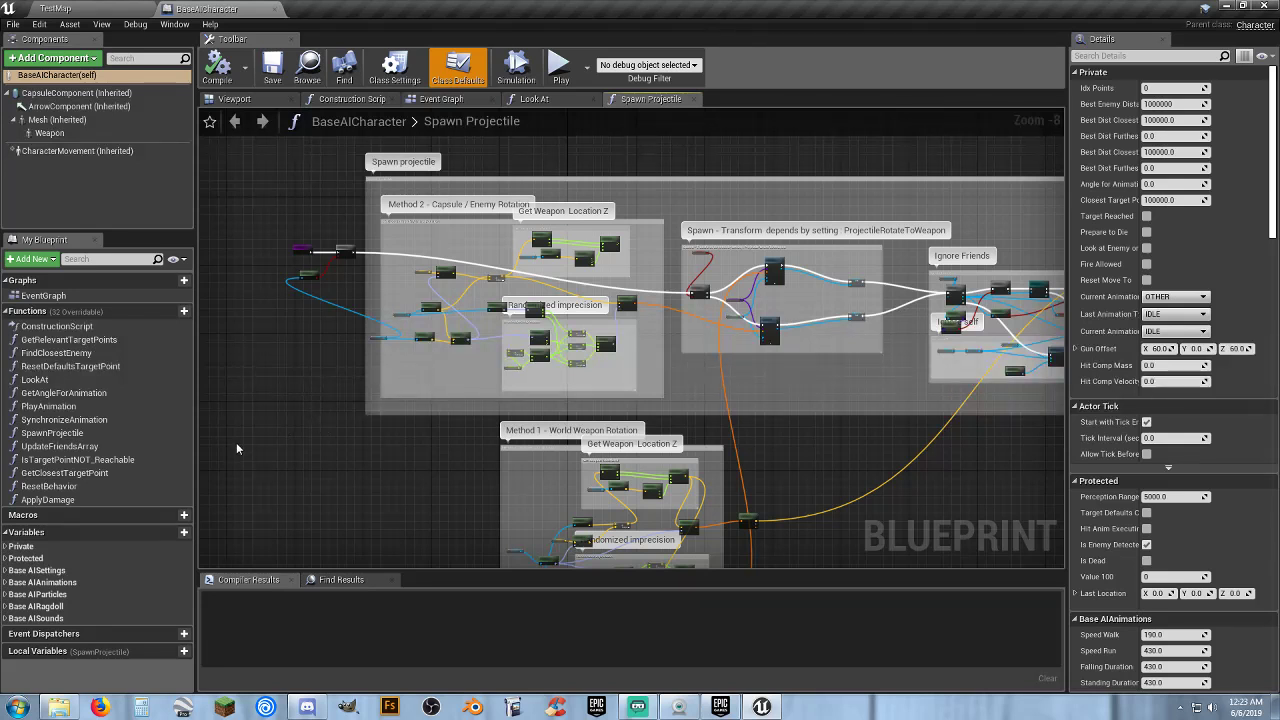
# - Inspect the GetRelevantTargetPoints and PlayAnimation functions, including AnimationType's default, then close the blueprint
pyautogui.click(72, 328)
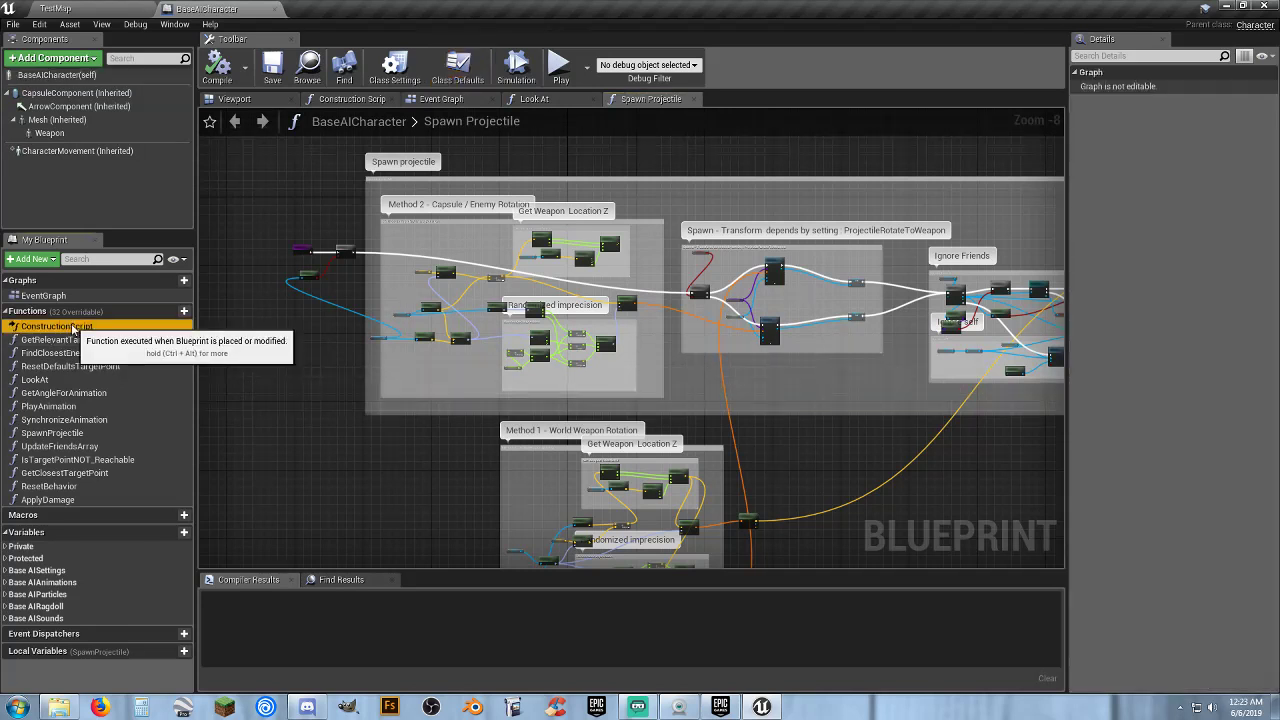
pyautogui.click(80, 340)
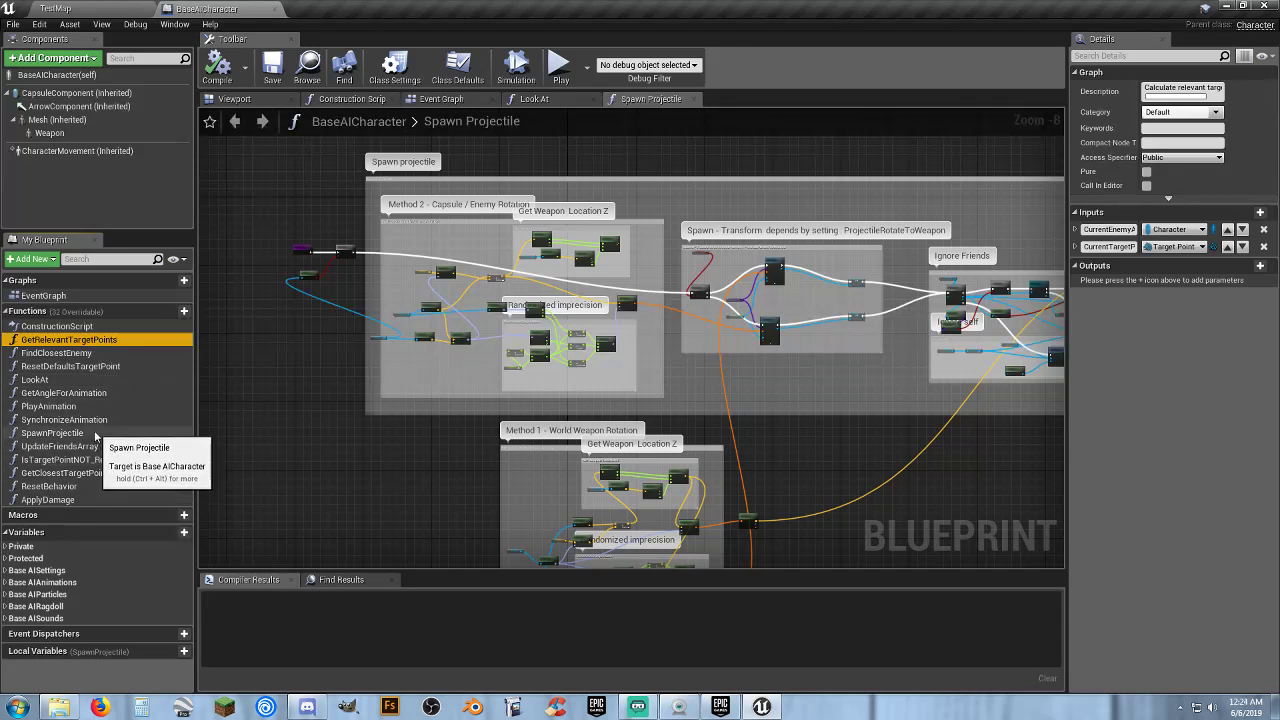
pyautogui.click(62, 407)
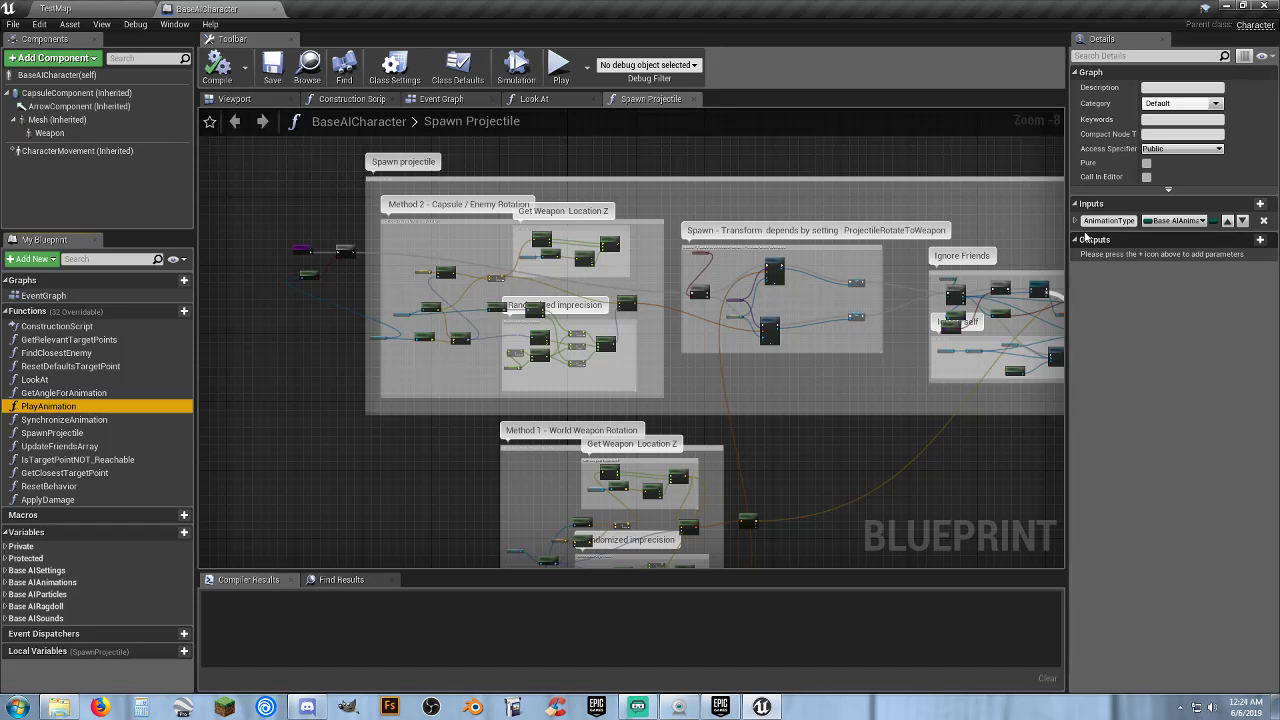
pyautogui.click(1076, 220)
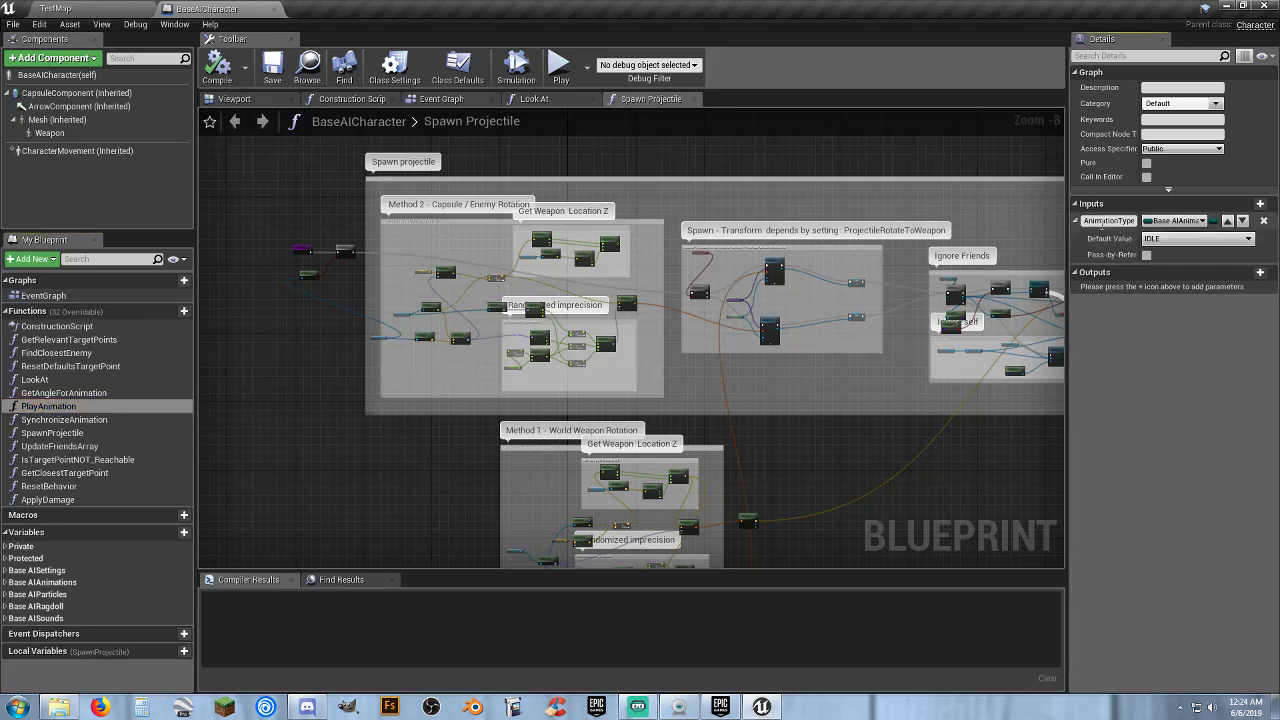
pyautogui.click(250, 8)
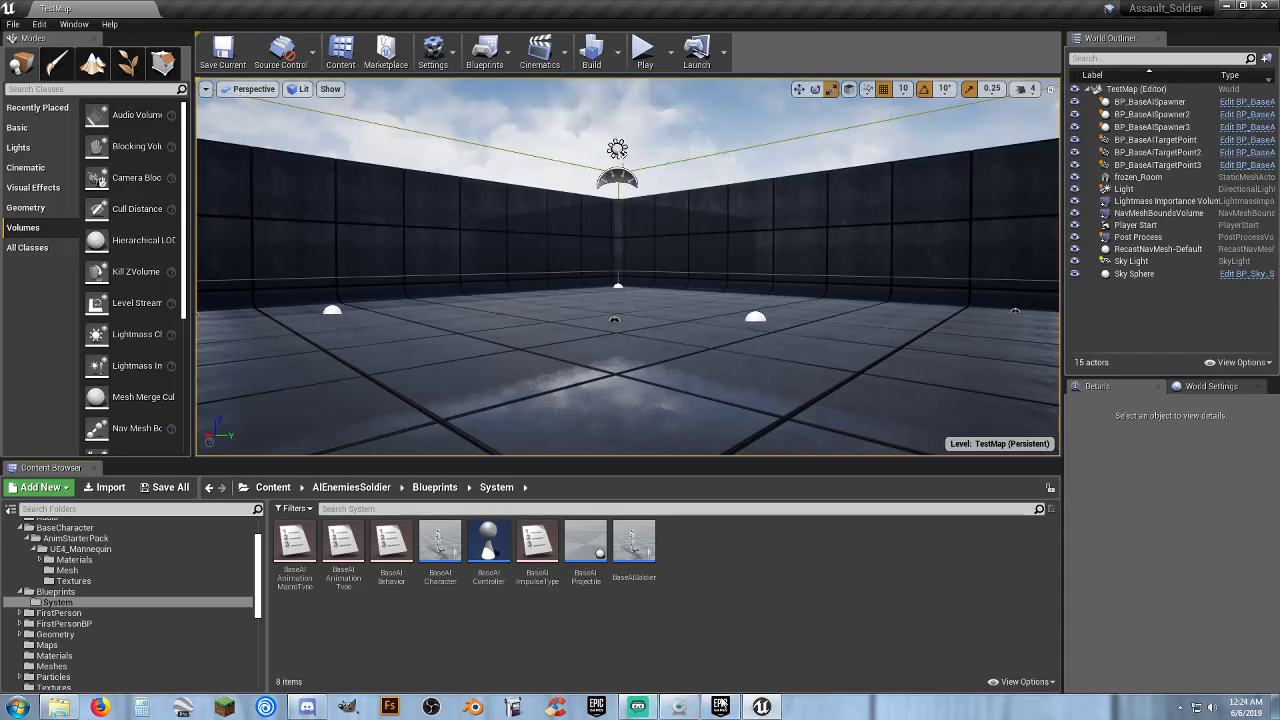
pyautogui.click(722, 707)
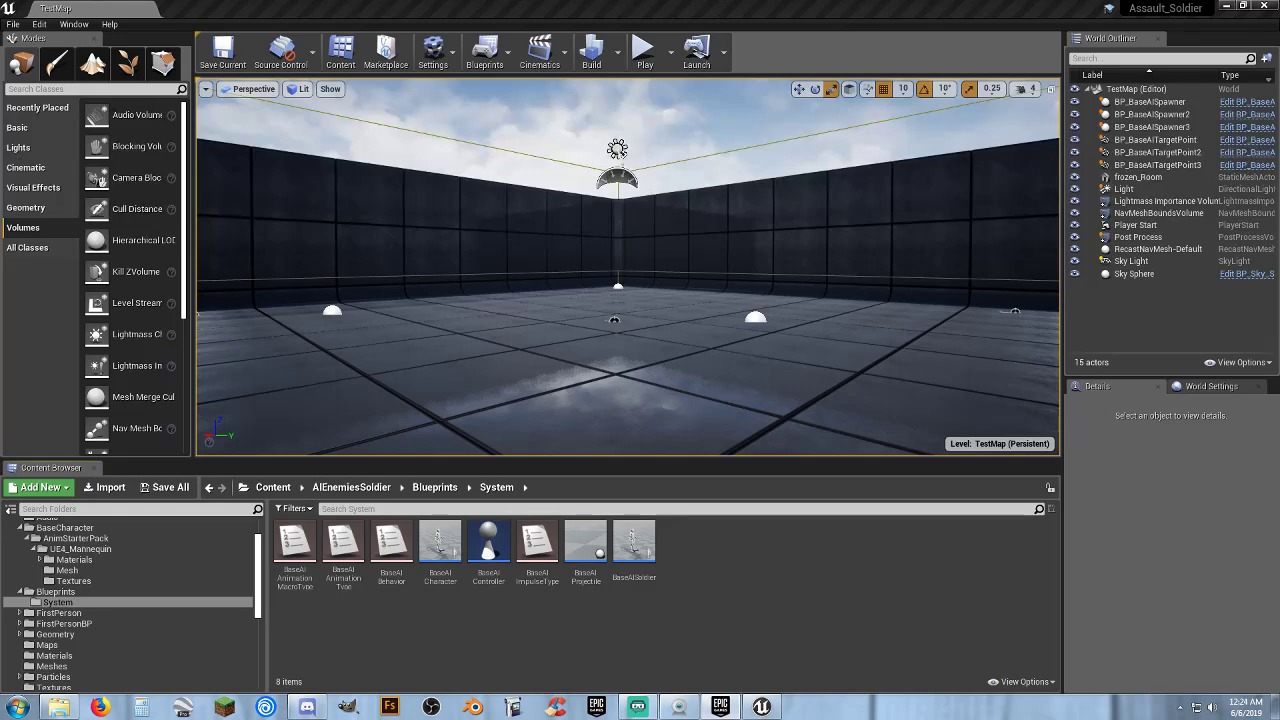
pyautogui.hotkey('alt', 'Tab')
# - Scroll the AI Enemies - Assault Soldier Marketplace page down toward its Technical Details
pyautogui.moveTo(521, 187); pyautogui.dragTo(736, 114)
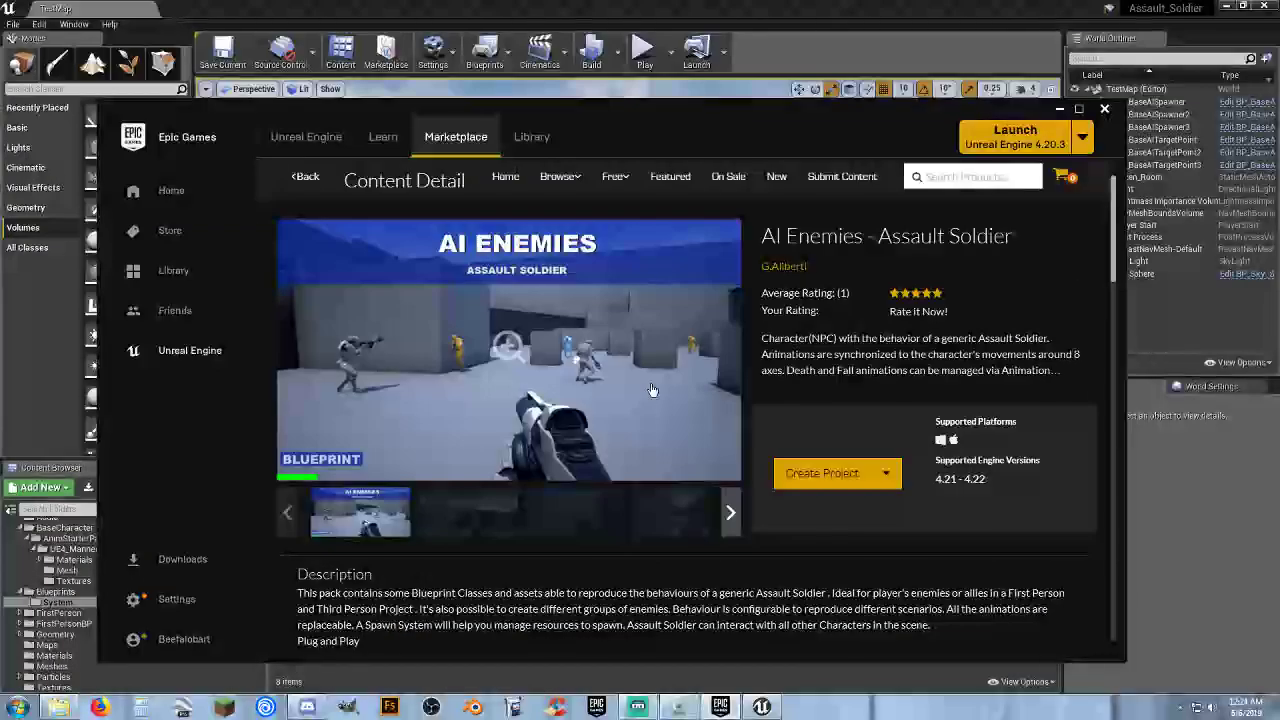
pyautogui.scroll(-1, 616, 497)
pyautogui.scroll(-2, 617, 497)
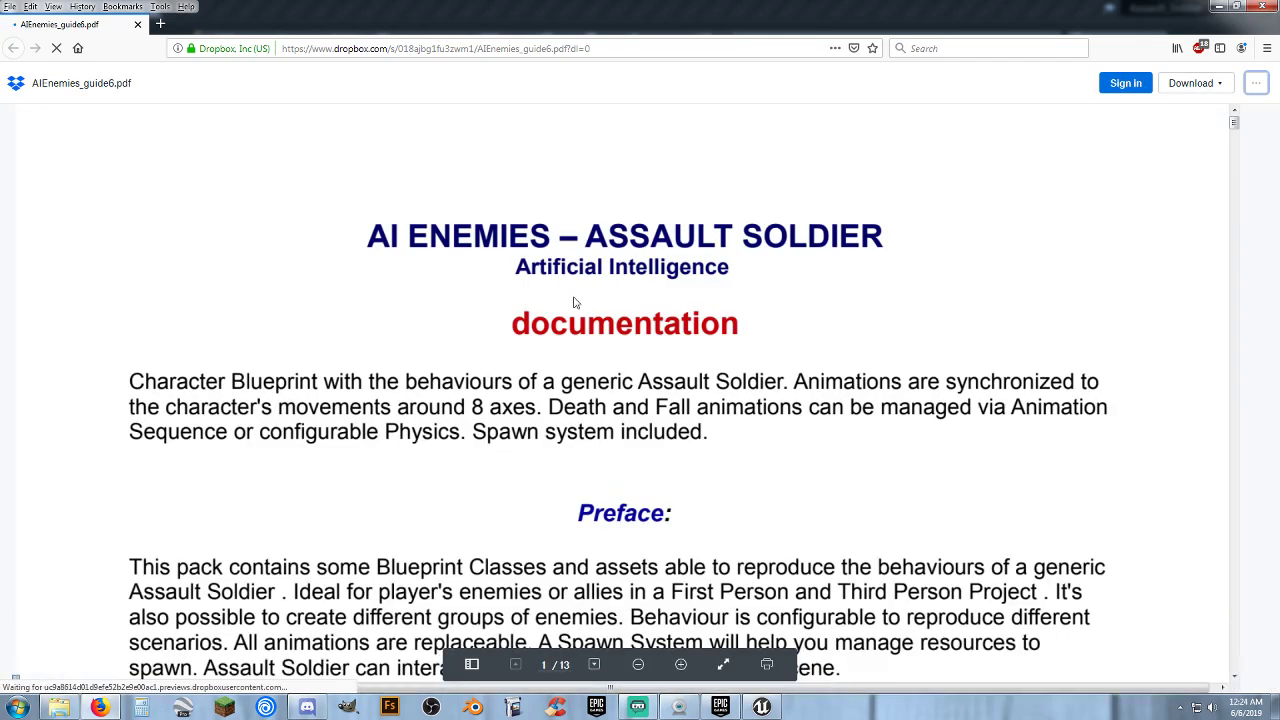
# - Read through the guide's AI settings, physics and ragdoll sections 1.1.1–1.1.3
pyautogui.scroll(-5, 757, 349)
pyautogui.scroll(-2, 766, 363)
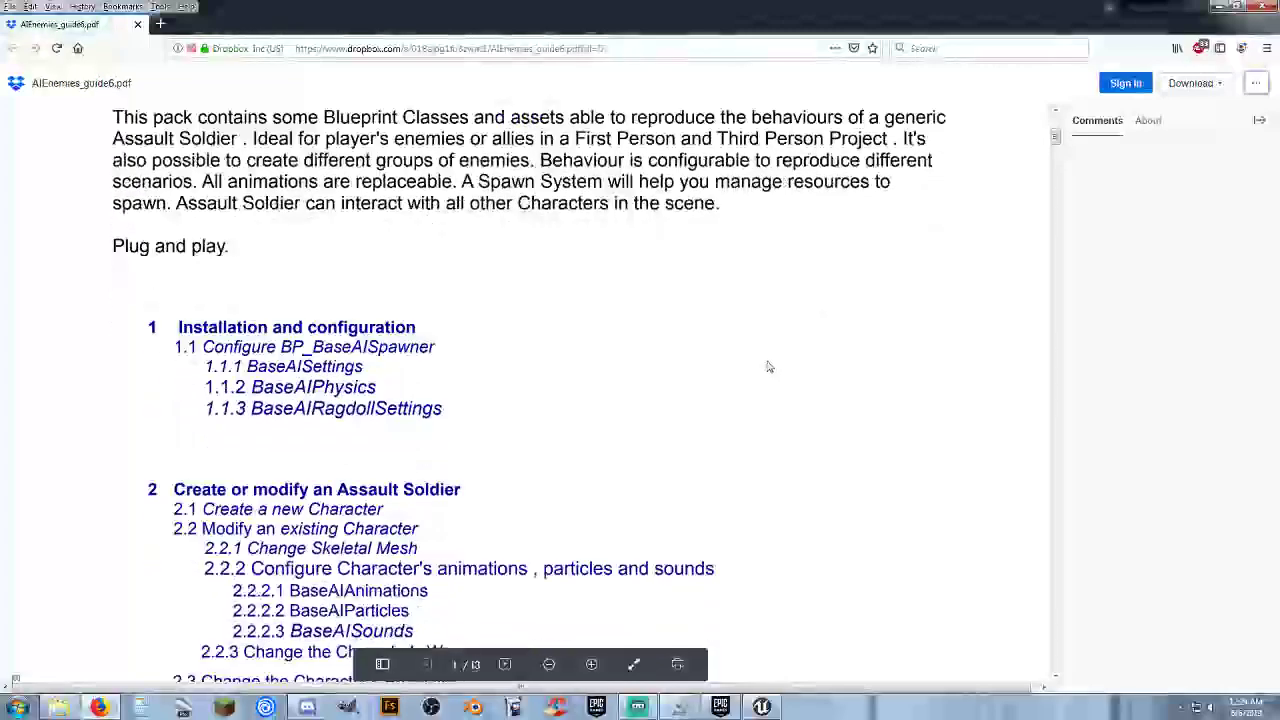
pyautogui.scroll(-3, 766, 363)
pyautogui.scroll(-4, 766, 363)
pyautogui.scroll(-5, 806, 391)
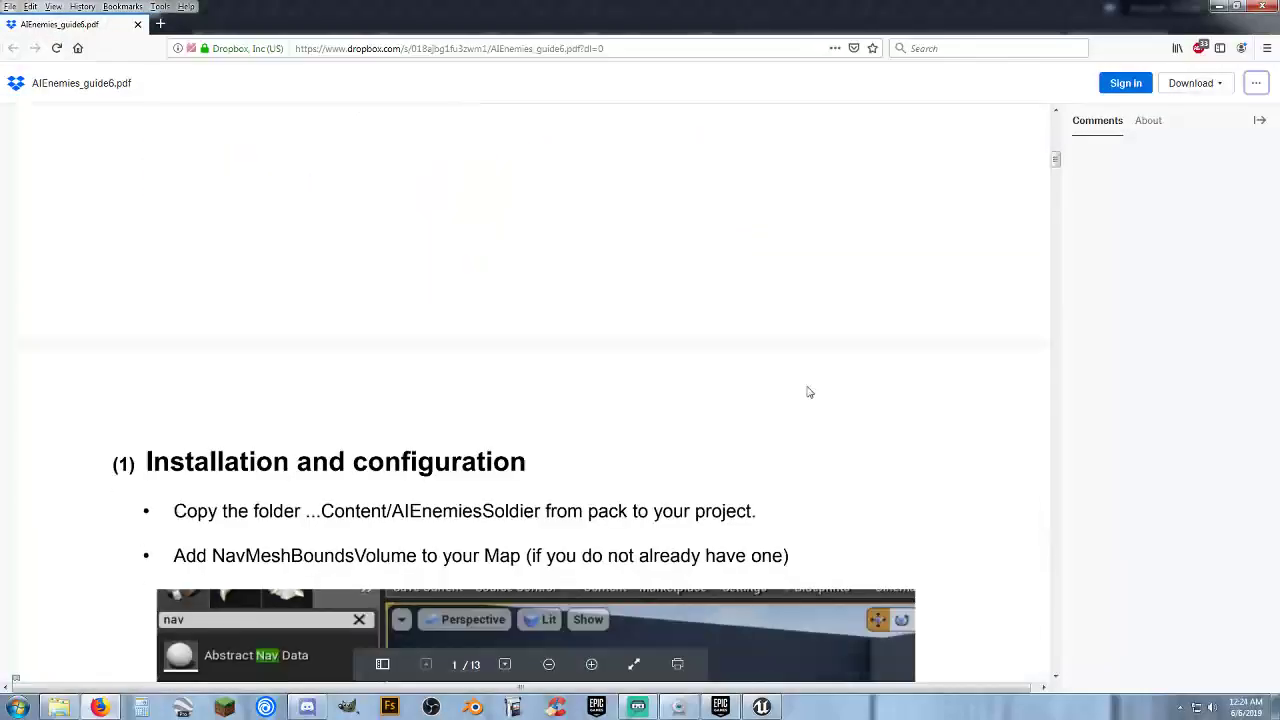
pyautogui.scroll(-3, 806, 391)
pyautogui.scroll(-2, 937, 420)
pyautogui.scroll(-2, 947, 429)
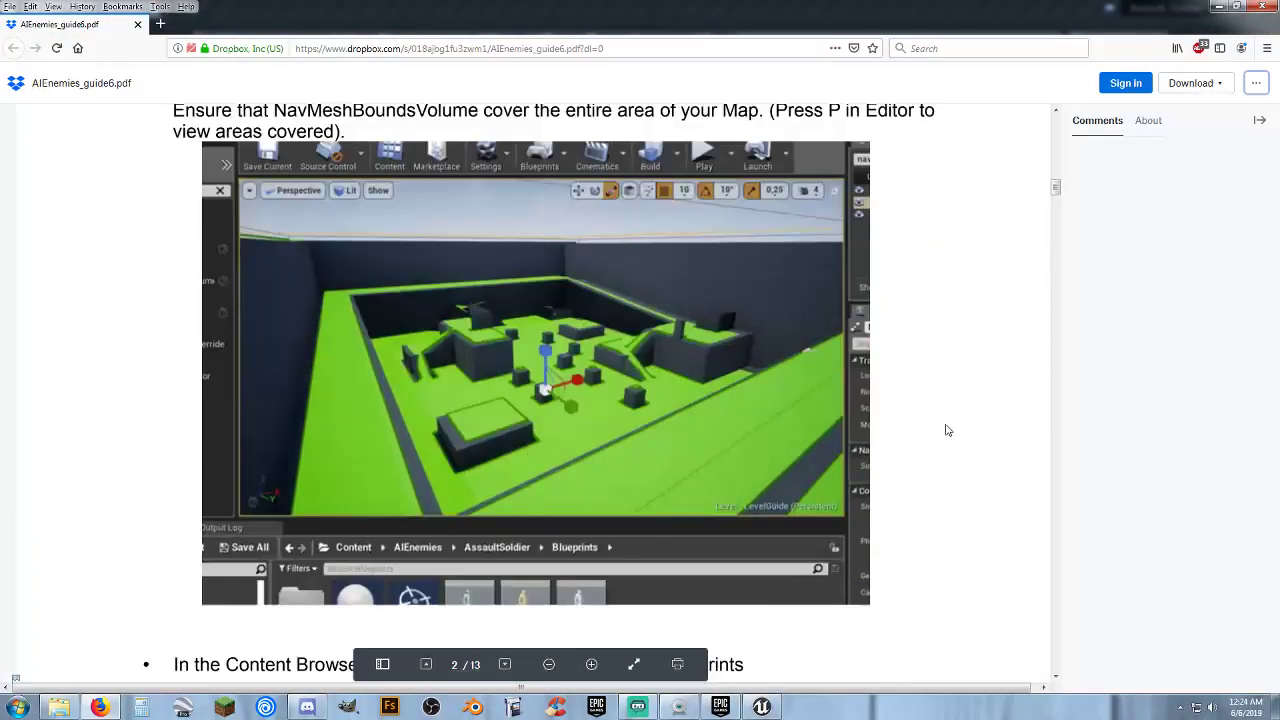
pyautogui.scroll(-3, 946, 429)
pyautogui.scroll(-2, 946, 430)
pyautogui.scroll(-5, 942, 432)
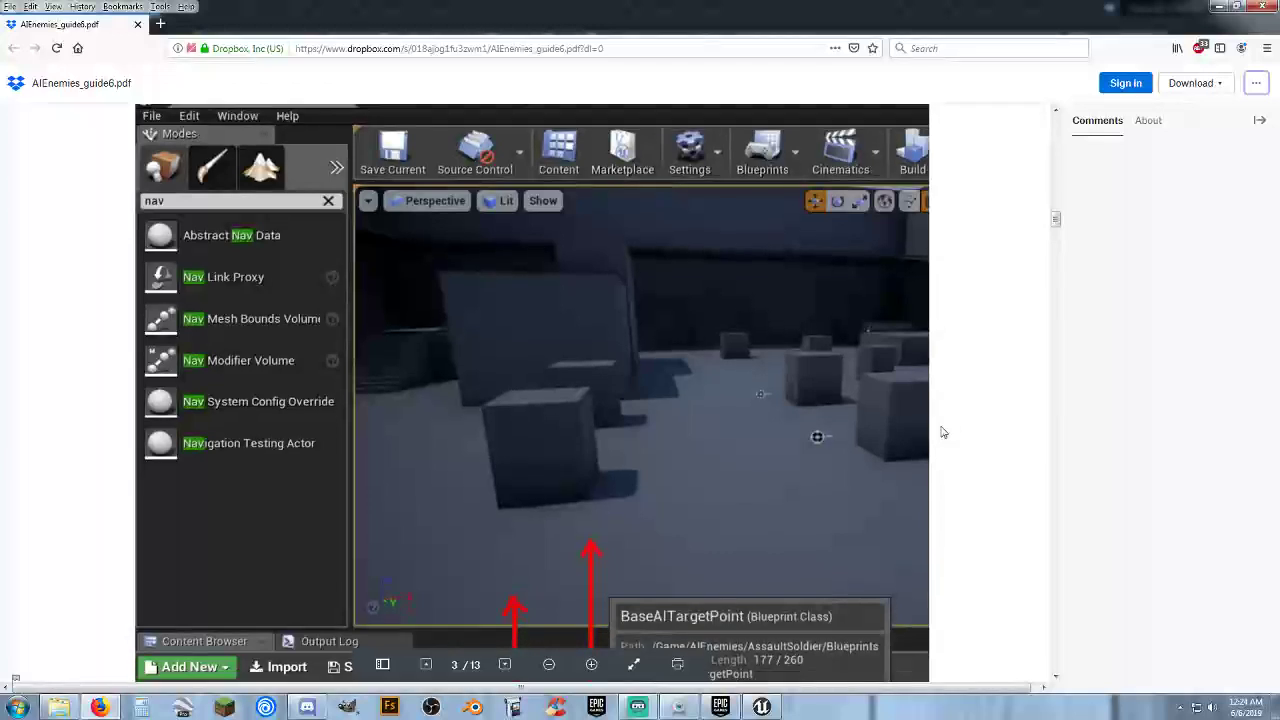
pyautogui.scroll(-3, 942, 432)
pyautogui.scroll(-2, 942, 432)
pyautogui.scroll(-3, 942, 433)
pyautogui.scroll(-3, 942, 433)
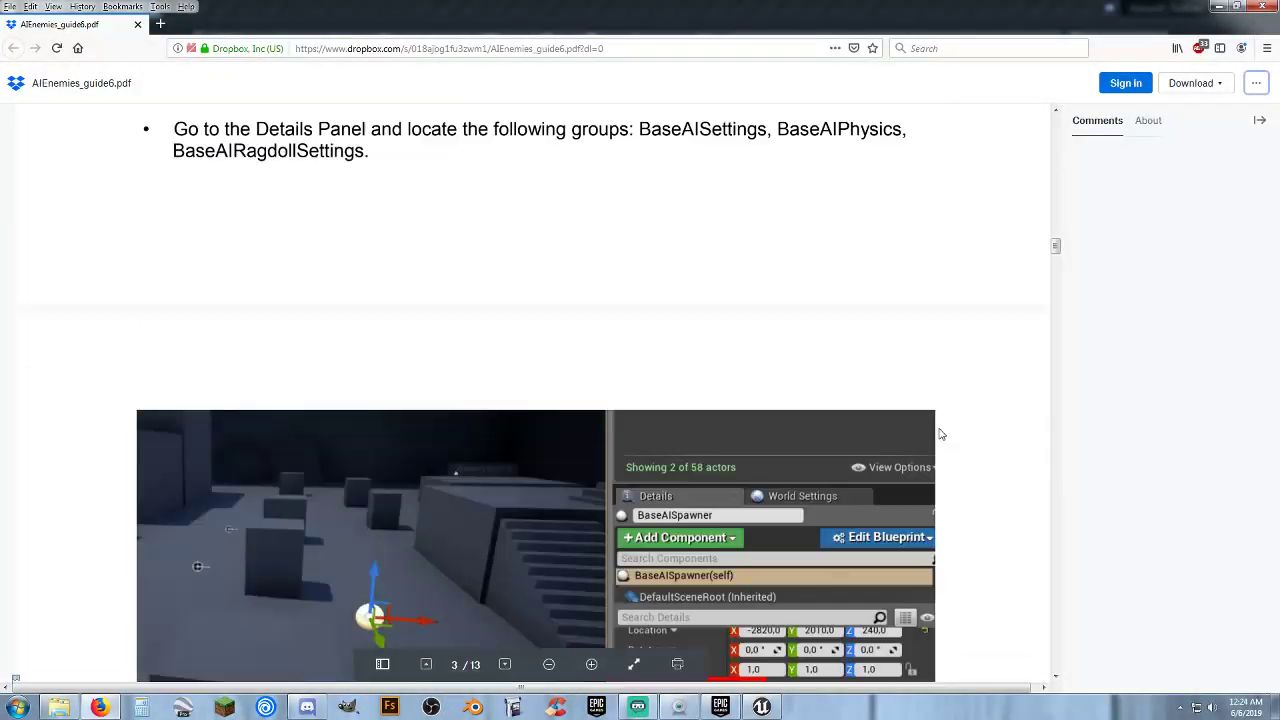
pyautogui.scroll(-4, 942, 433)
pyautogui.scroll(-5, 945, 434)
pyautogui.scroll(-4, 961, 438)
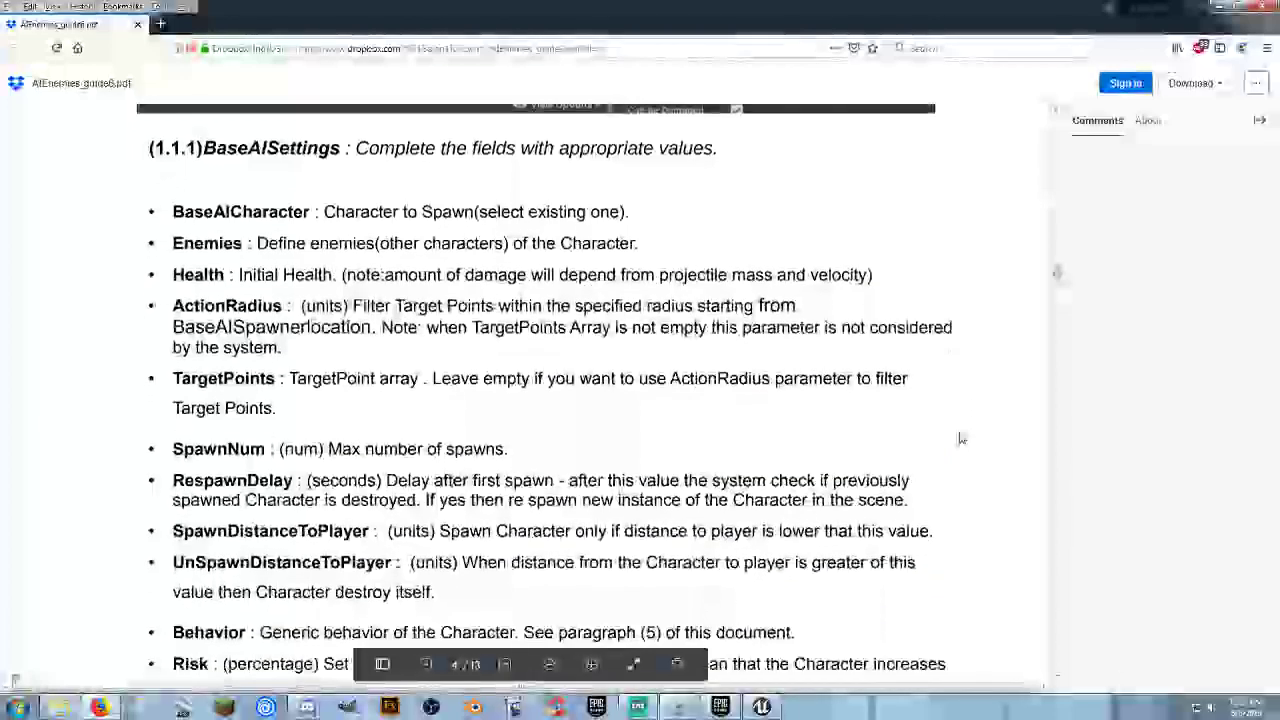
pyautogui.scroll(-4, 962, 439)
pyautogui.scroll(1, 963, 439)
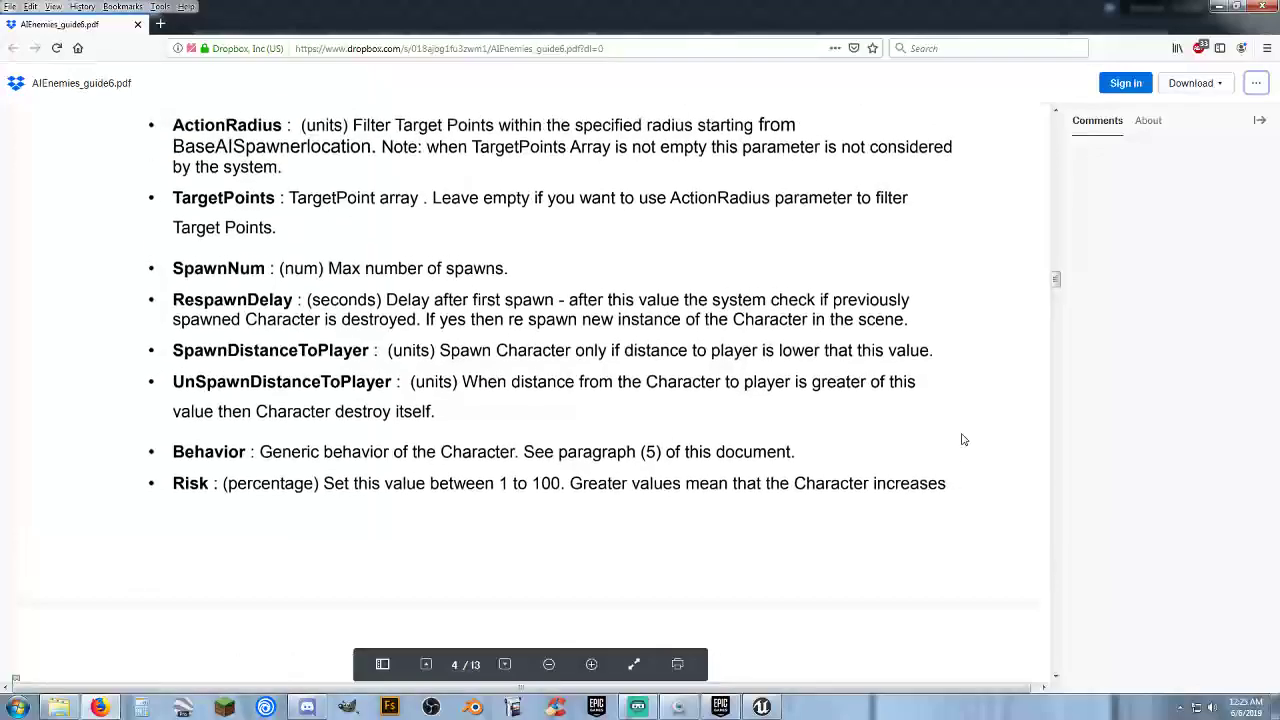
pyautogui.scroll(1, 963, 439)
pyautogui.scroll(1, 963, 439)
pyautogui.scroll(1, 963, 439)
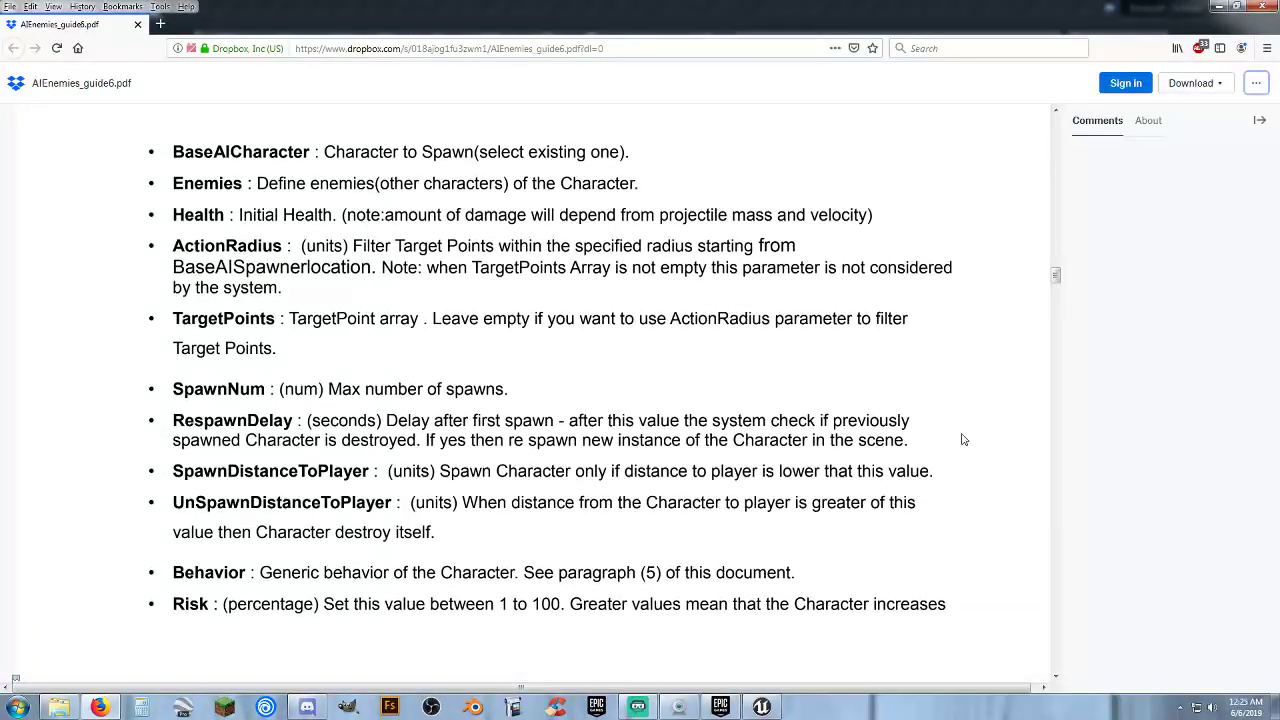
pyautogui.scroll(-2, 963, 439)
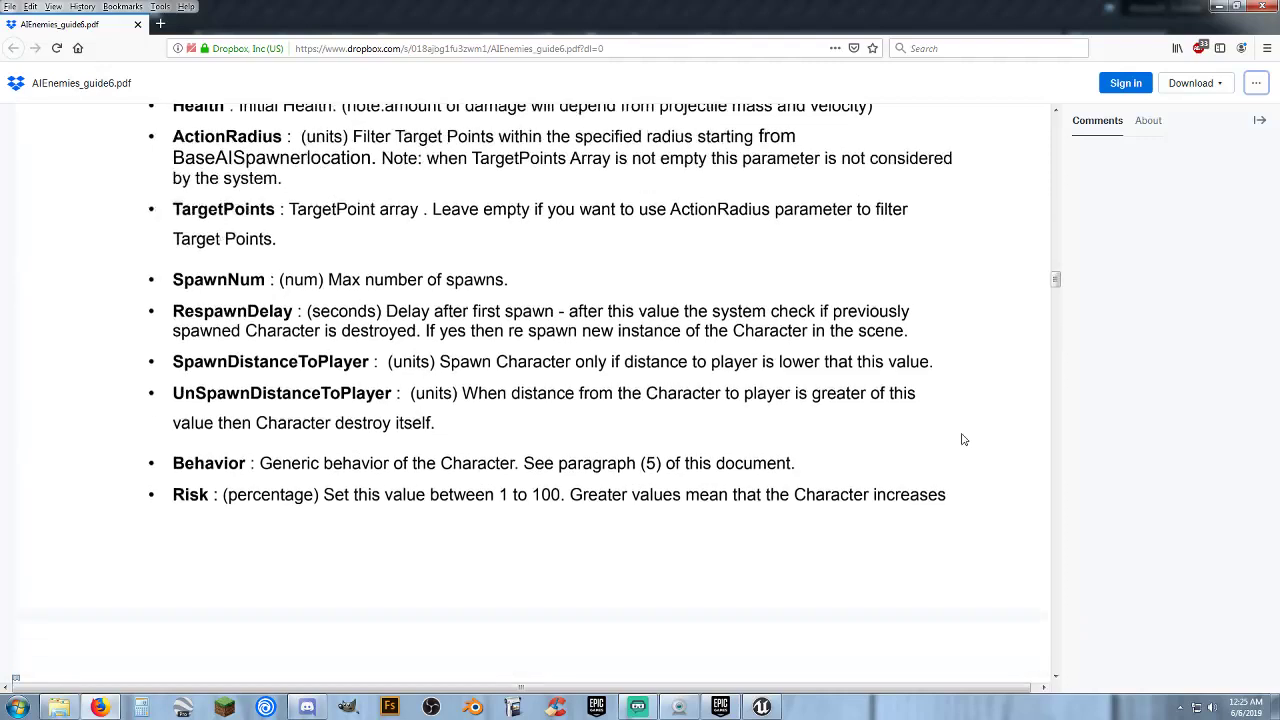
pyautogui.scroll(-5, 963, 439)
pyautogui.scroll(-4, 962, 439)
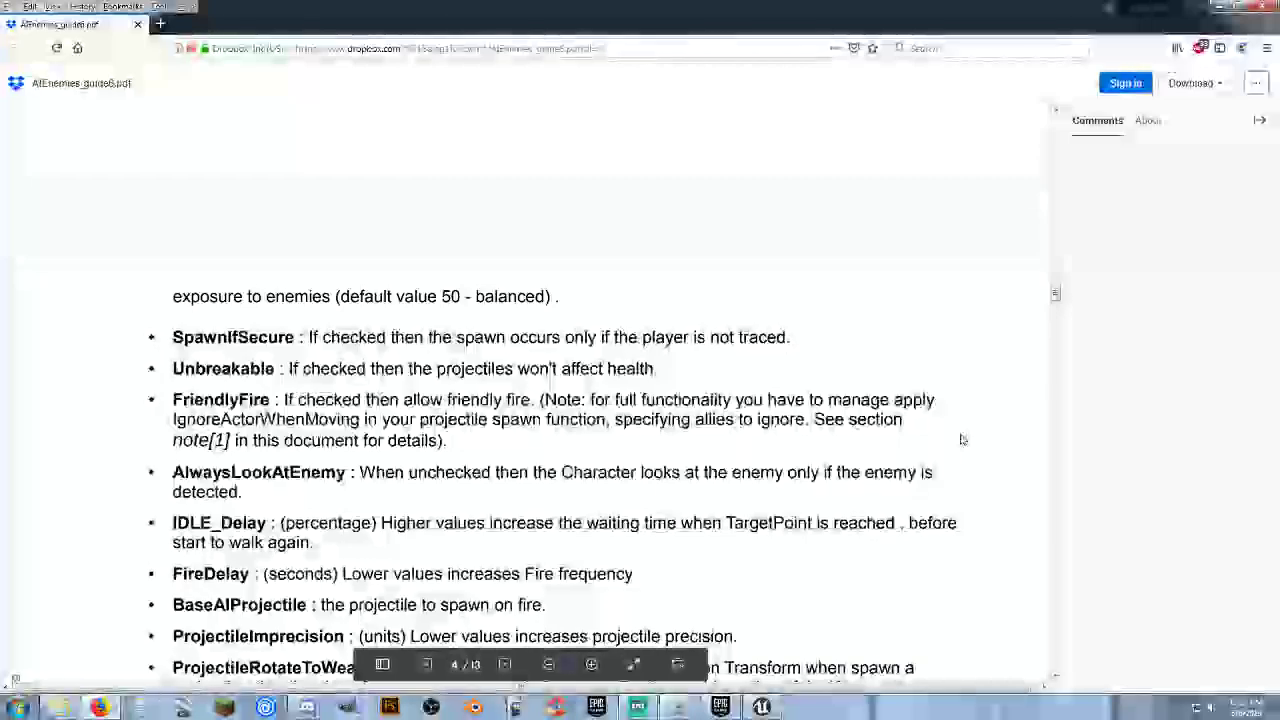
pyautogui.scroll(-2, 960, 440)
pyautogui.scroll(-4, 960, 440)
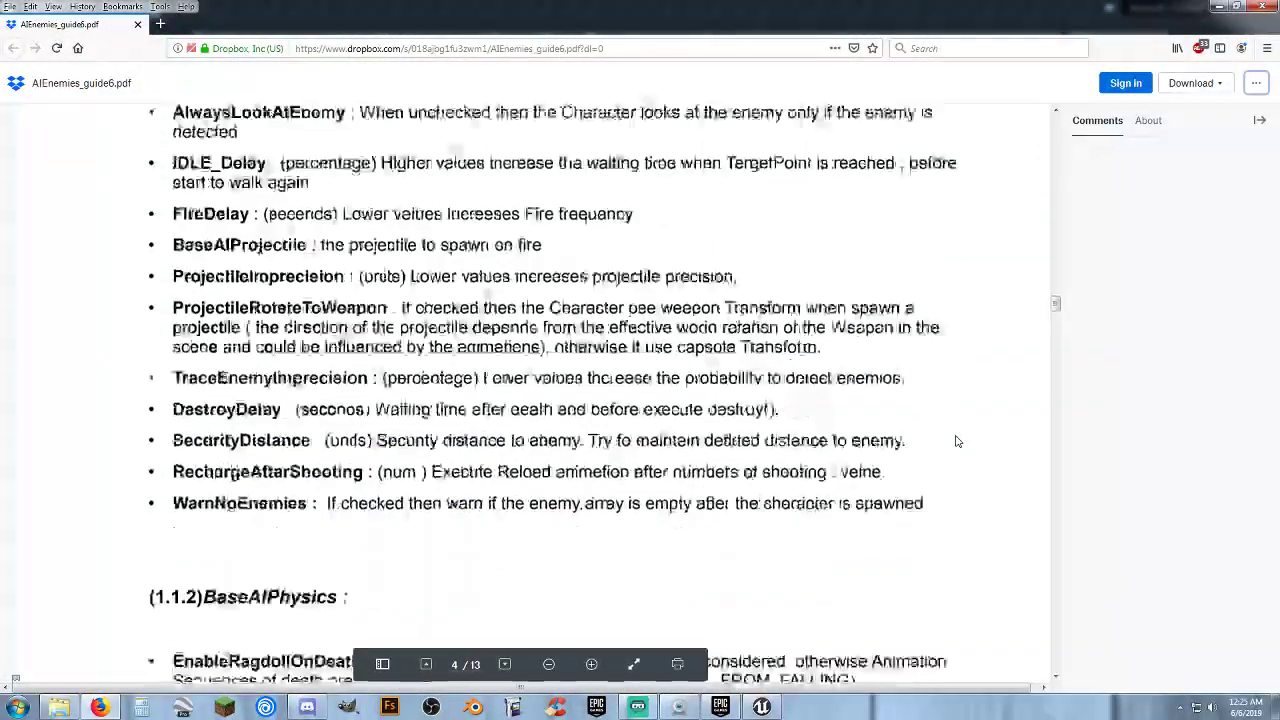
pyautogui.scroll(-1, 955, 441)
pyautogui.scroll(4, 955, 441)
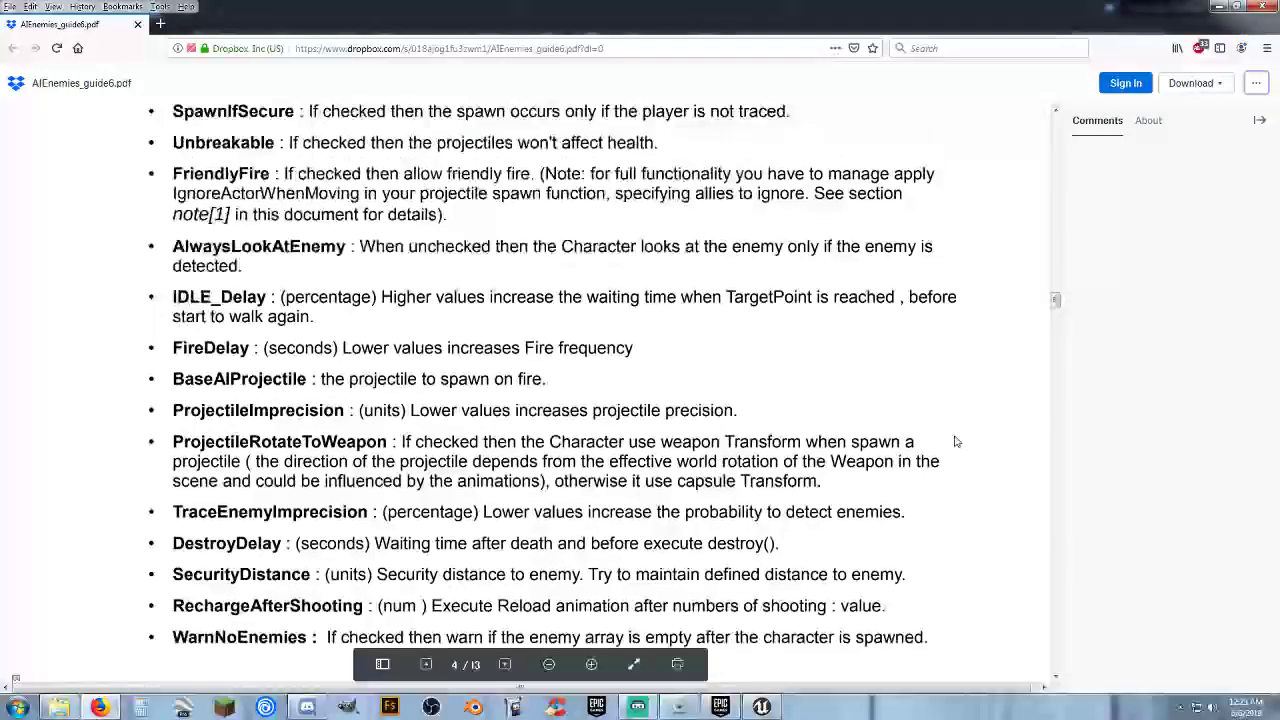
pyautogui.scroll(1, 953, 441)
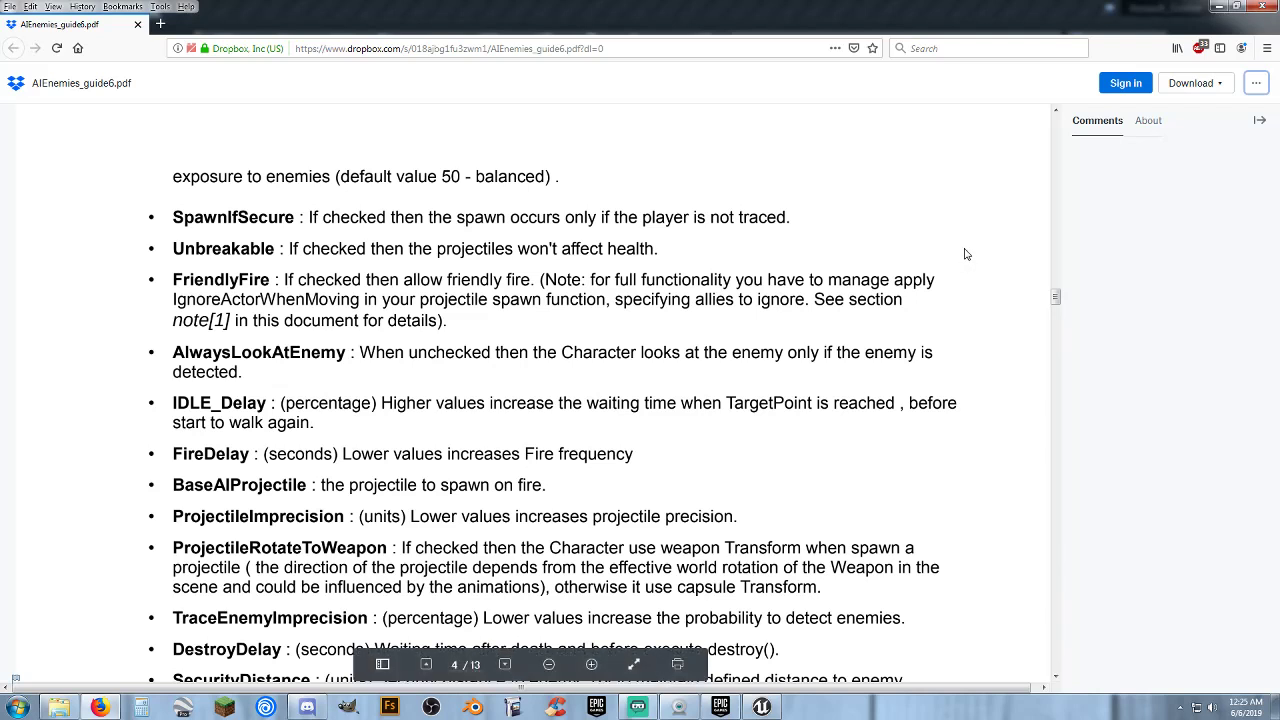
# - Continue to section (2) Create or modify an Assault Soldier, starting at 2.1 Create a new Character
pyautogui.scroll(-5, 965, 254)
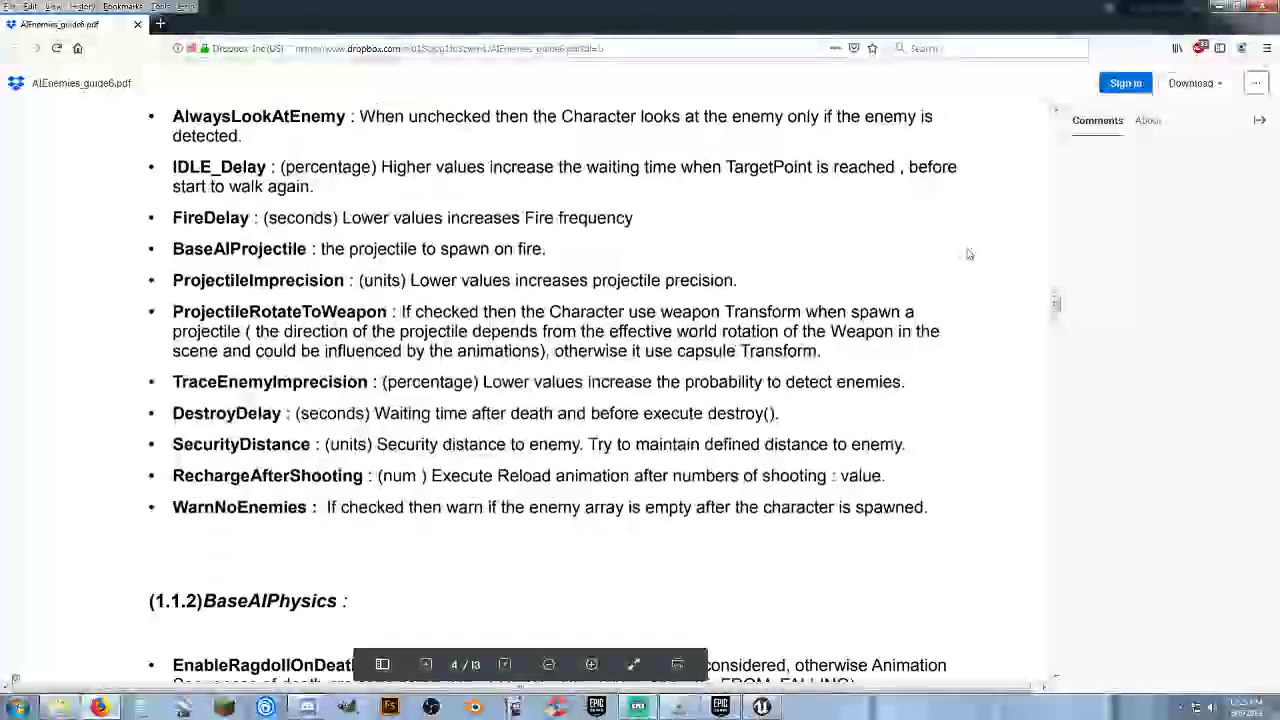
pyautogui.scroll(-2, 968, 254)
pyautogui.scroll(-2, 968, 254)
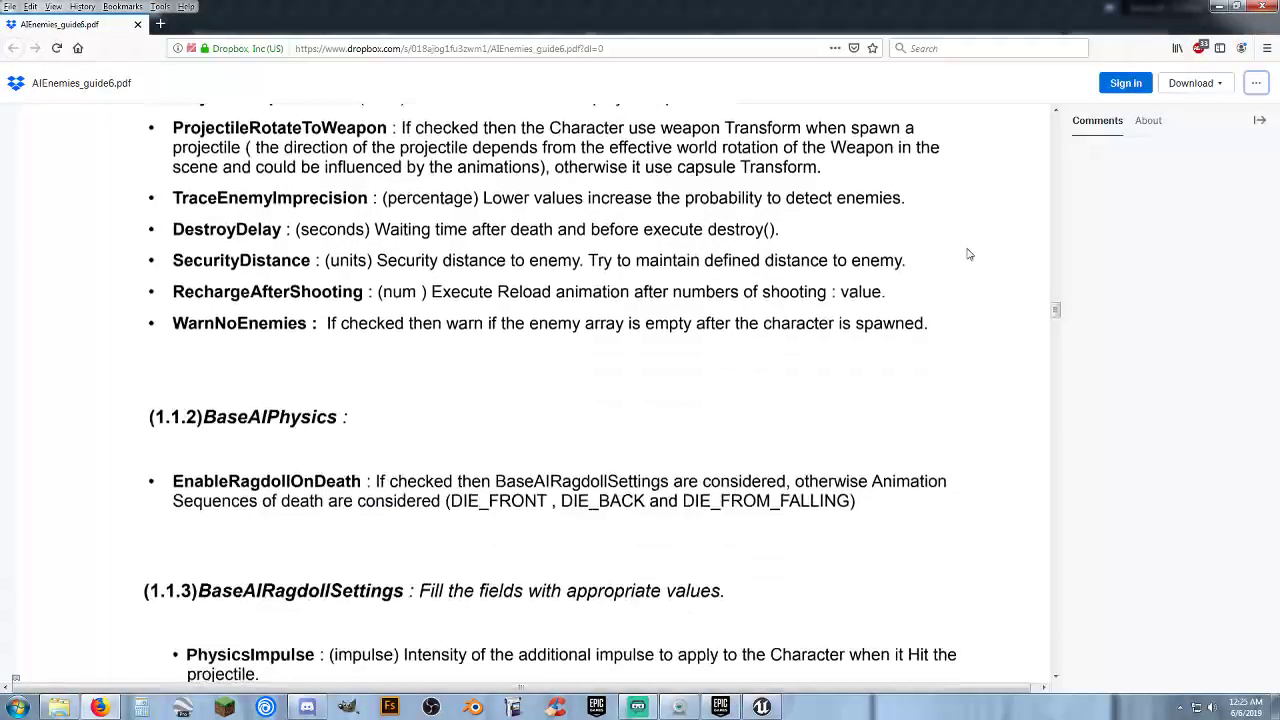
pyautogui.scroll(-5, 968, 254)
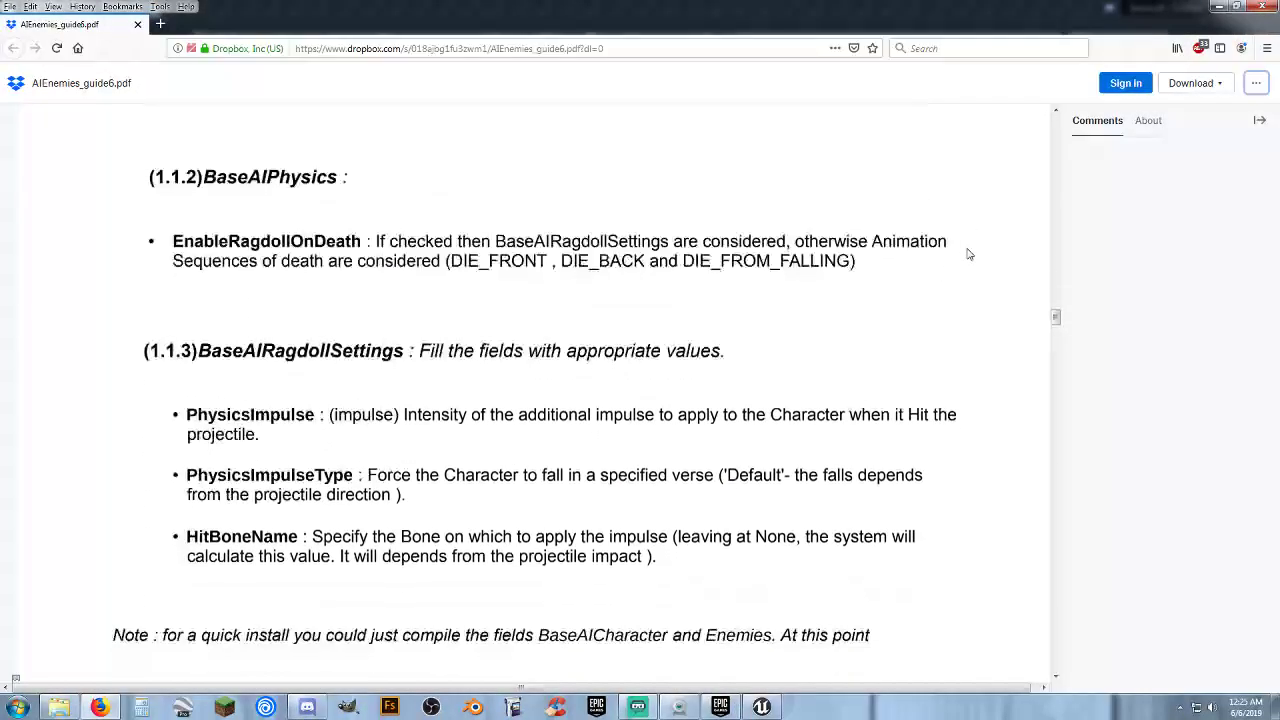
pyautogui.scroll(-4, 968, 254)
pyautogui.scroll(-6, 968, 254)
# - Read the guide's character creation and skeletal mesh setup steps from section 2.1 onward
pyautogui.scroll(-5, 968, 254)
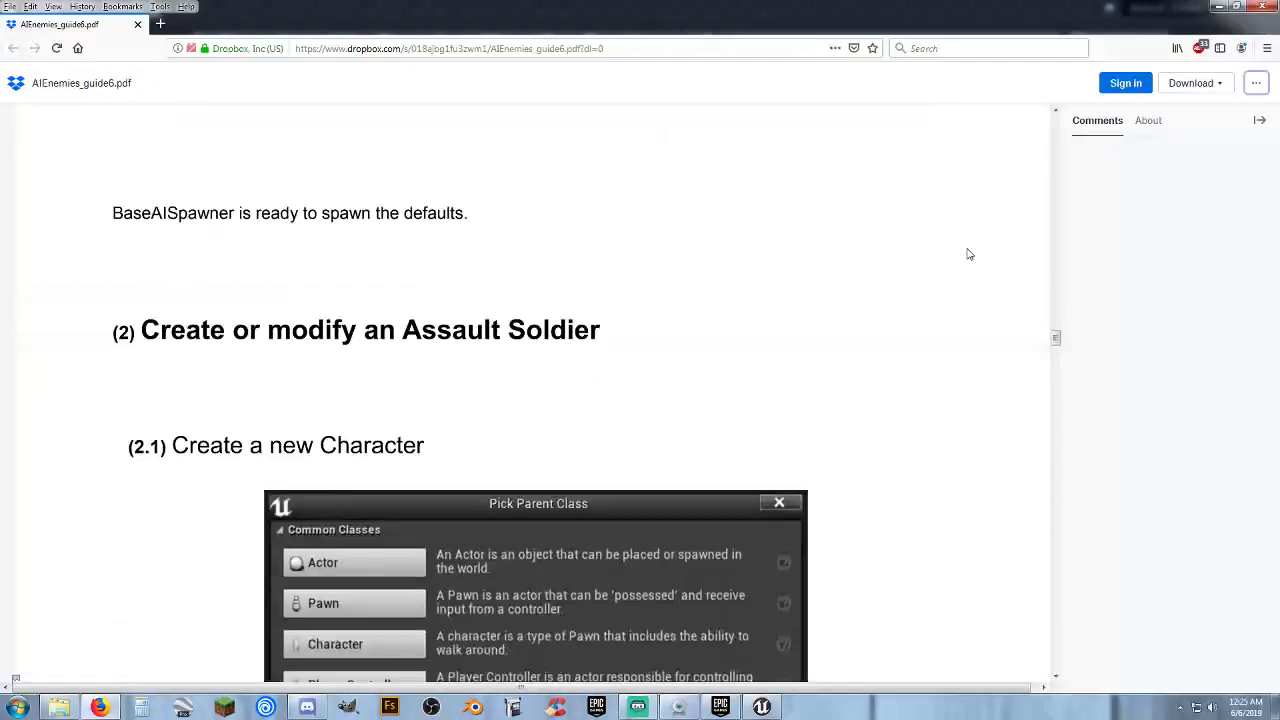
pyautogui.scroll(-5, 968, 254)
pyautogui.scroll(-4, 968, 254)
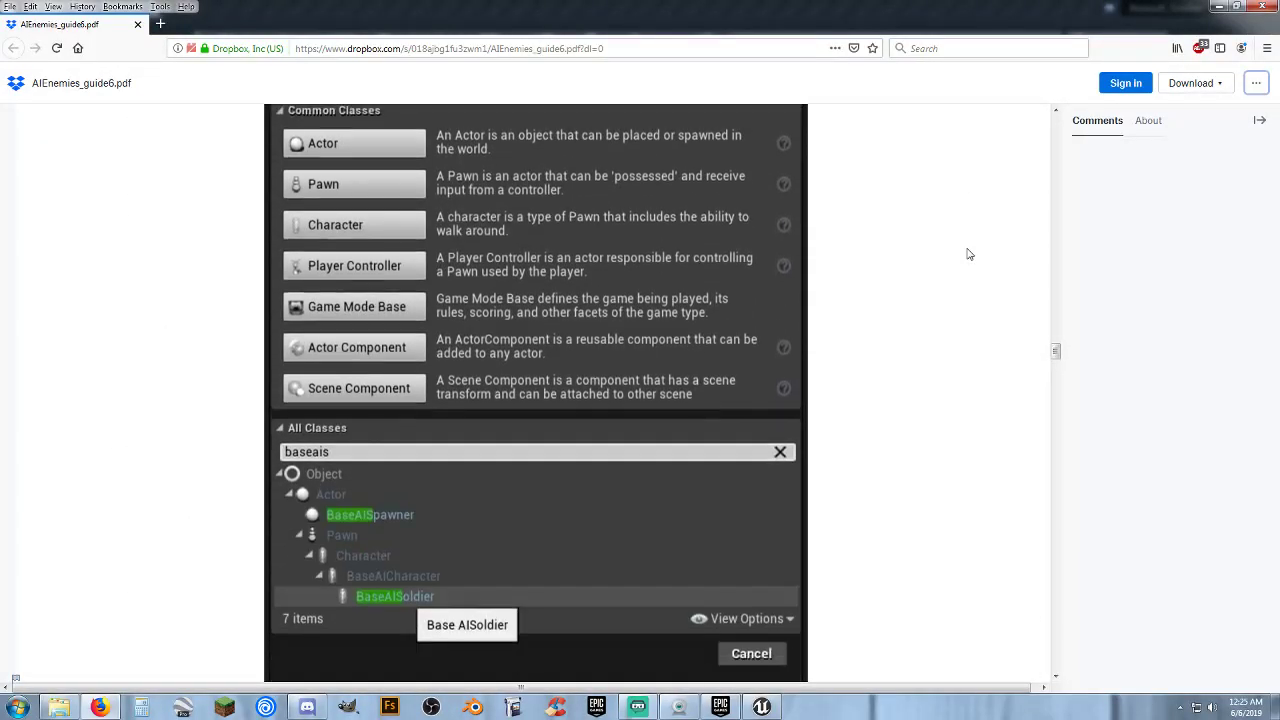
pyautogui.scroll(-2, 968, 254)
pyautogui.scroll(-2, 968, 254)
pyautogui.scroll(-2, 968, 254)
pyautogui.scroll(-2, 968, 254)
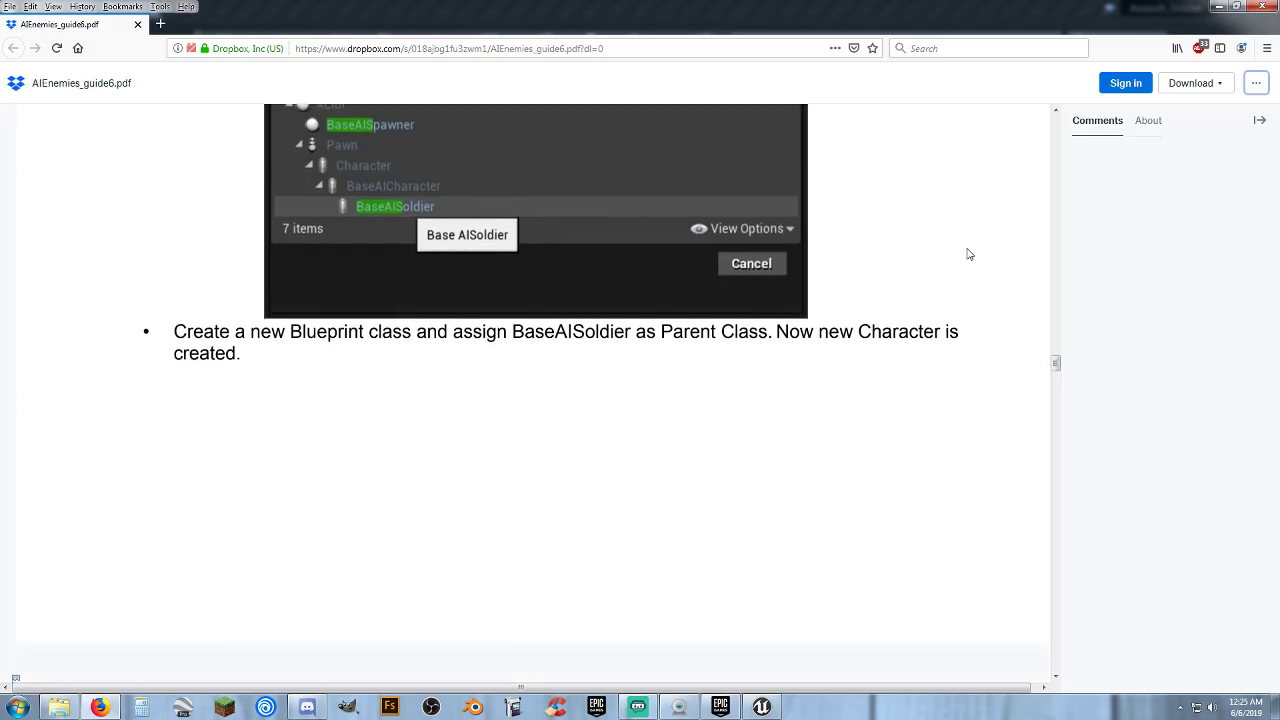
pyautogui.scroll(-3, 968, 254)
pyautogui.scroll(-2, 968, 254)
pyautogui.scroll(-5, 954, 264)
pyautogui.scroll(-4, 954, 264)
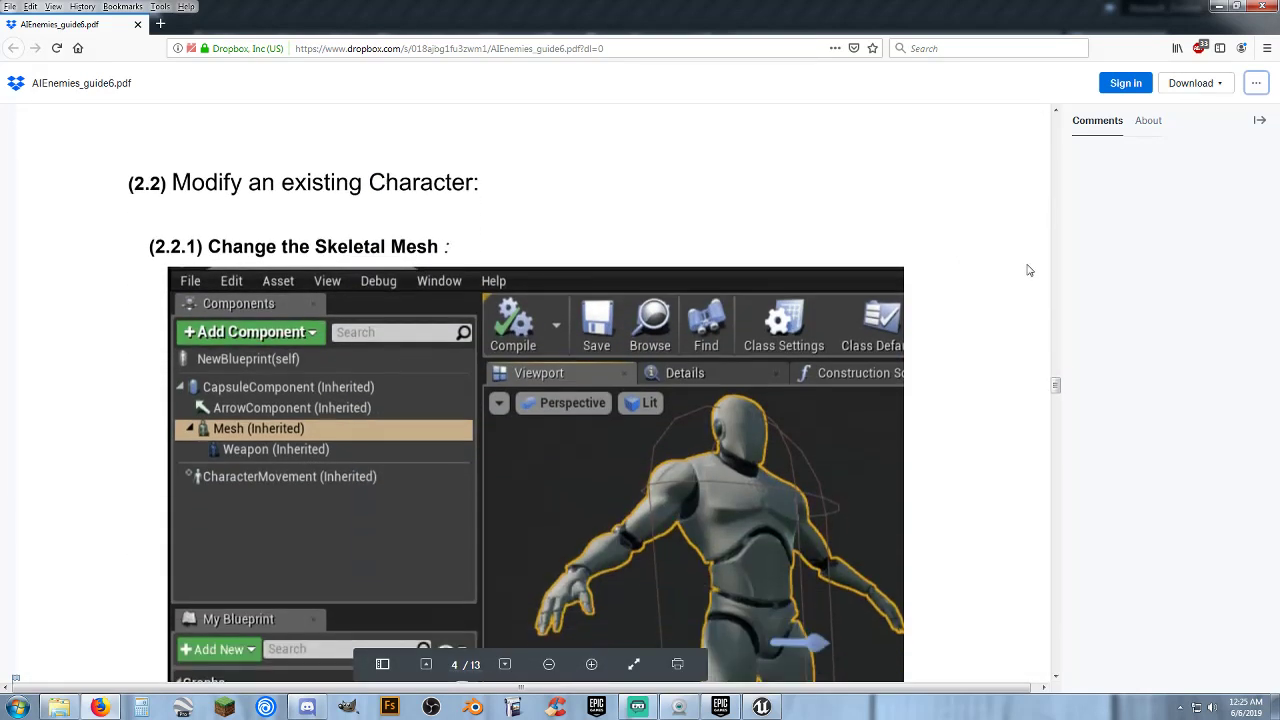
pyautogui.scroll(-1, 983, 274)
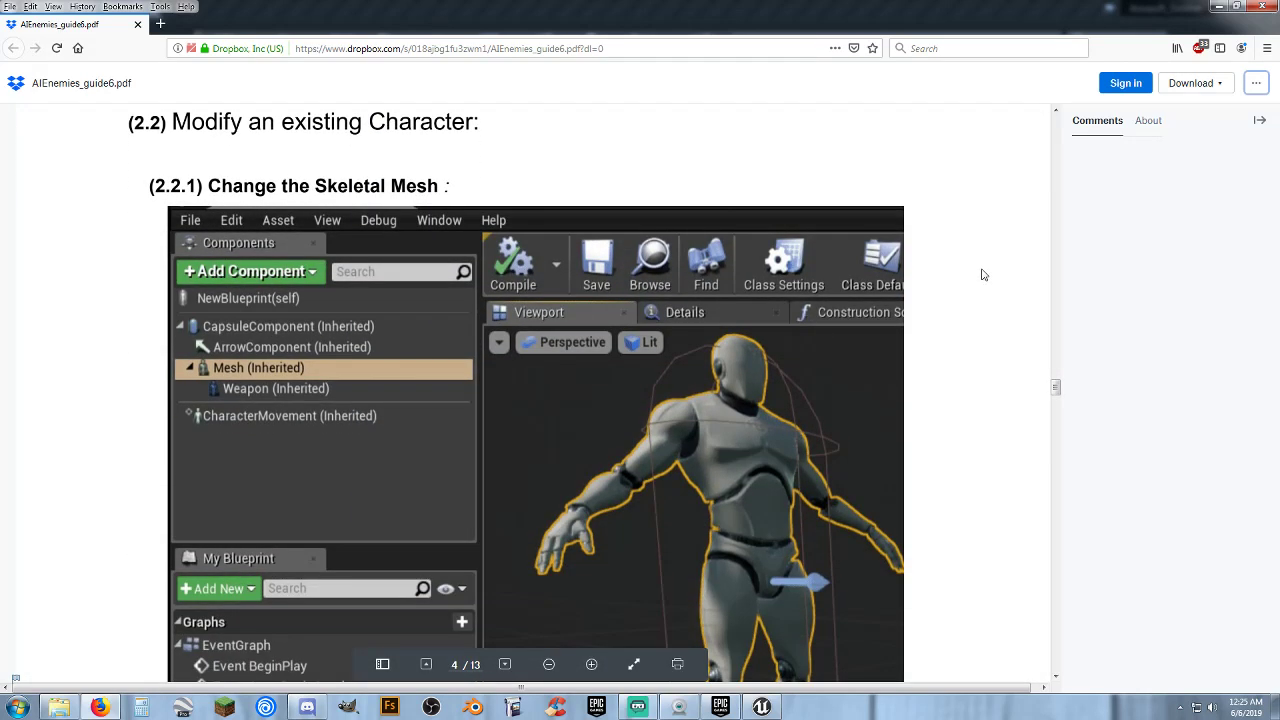
pyautogui.scroll(-1, 983, 274)
pyautogui.scroll(-1, 983, 274)
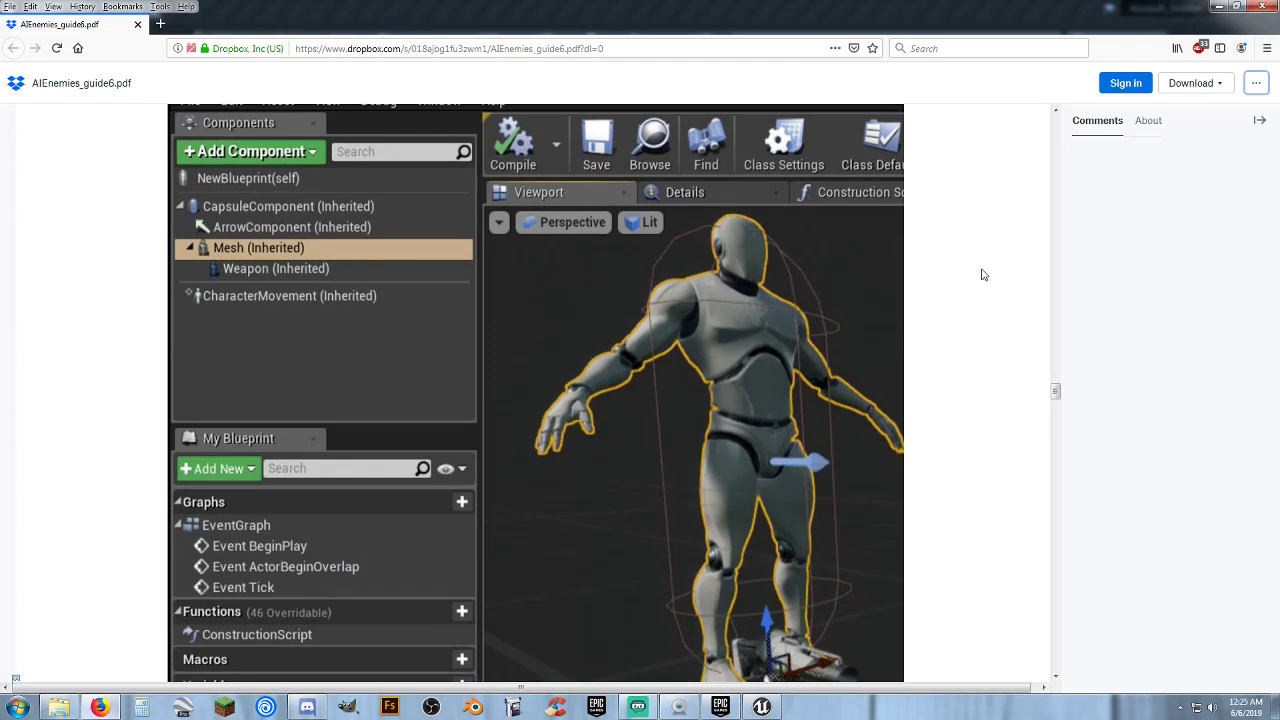
pyautogui.scroll(-1, 983, 274)
pyautogui.scroll(-3, 983, 274)
pyautogui.scroll(-3, 980, 276)
pyautogui.scroll(-3, 978, 277)
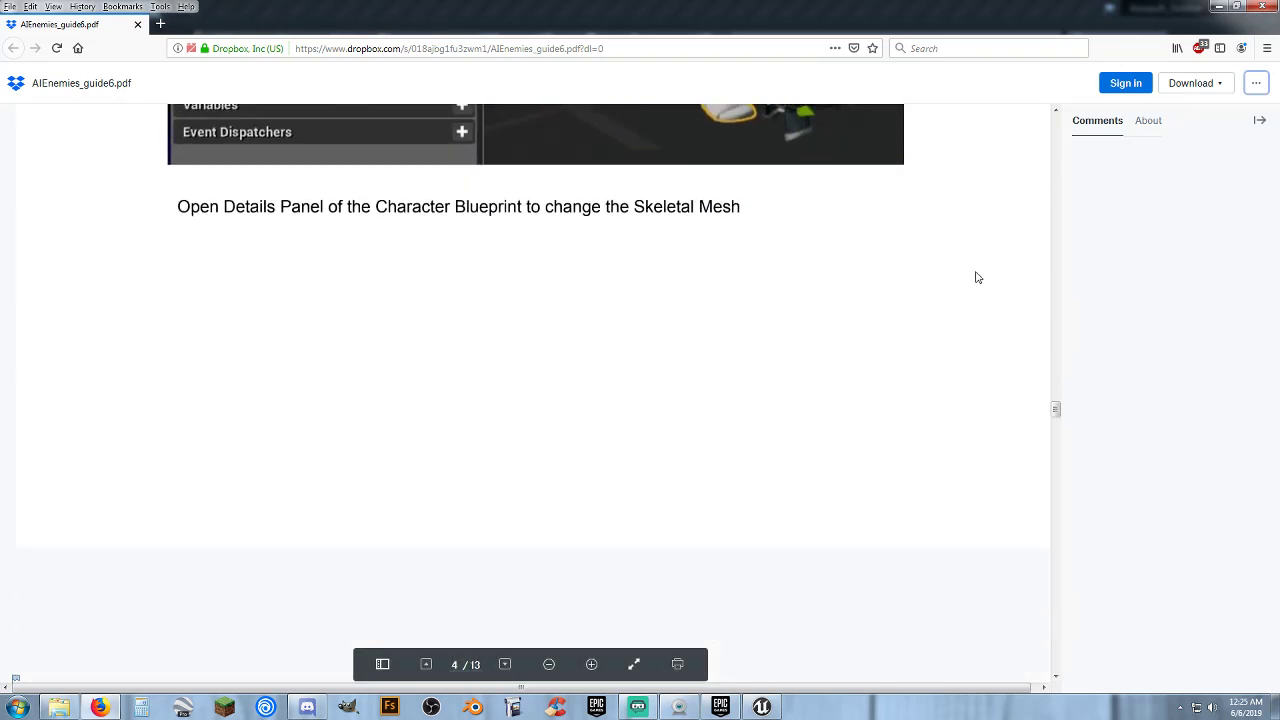
pyautogui.scroll(-3, 978, 277)
pyautogui.scroll(-2, 978, 277)
pyautogui.scroll(-1, 978, 277)
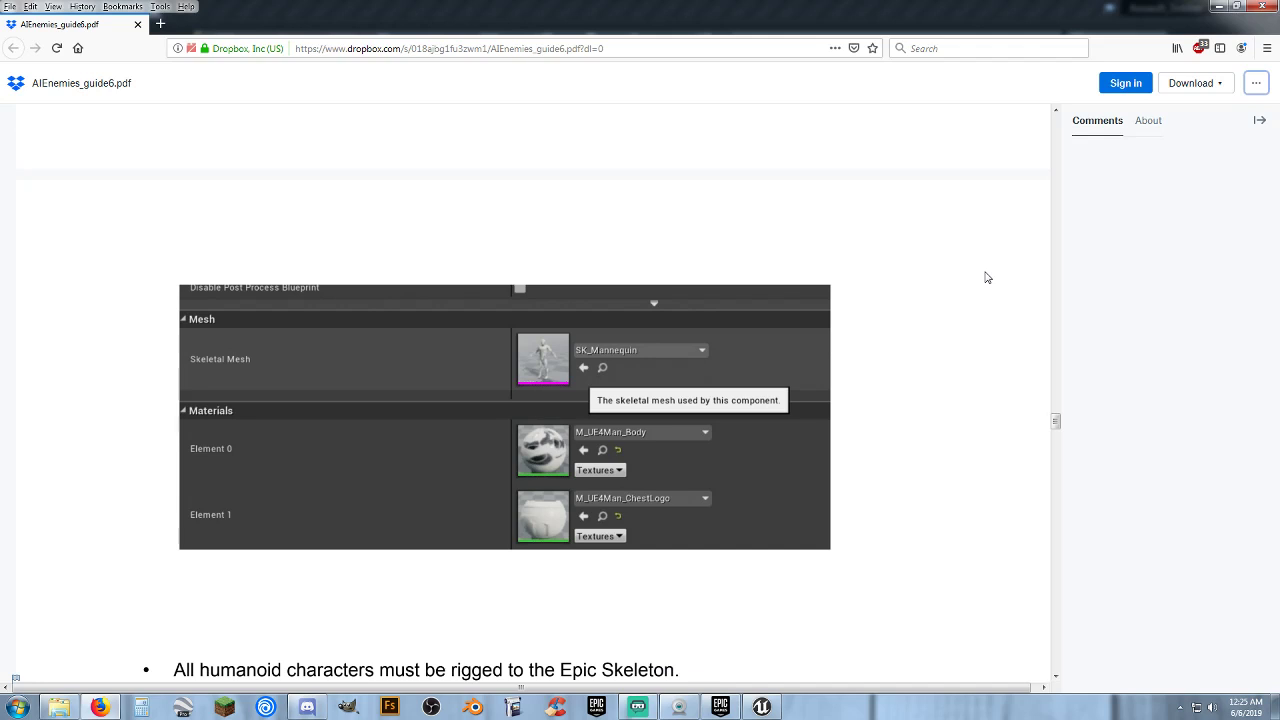
# - Read on to 2.2.2.1 BaseAIAnimations, then return to the Unreal Editor's TestMap level
pyautogui.scroll(-1, 985, 277)
pyautogui.scroll(-2, 985, 277)
pyautogui.scroll(-2, 985, 277)
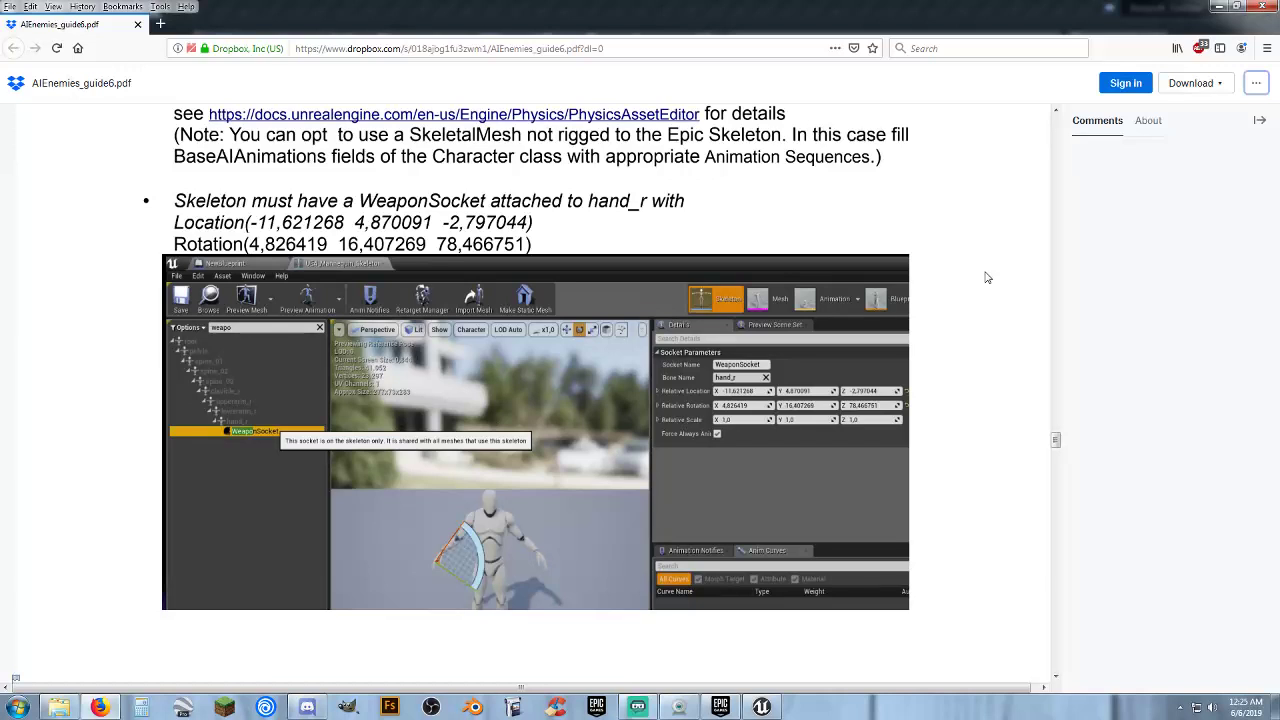
pyautogui.scroll(-3, 986, 278)
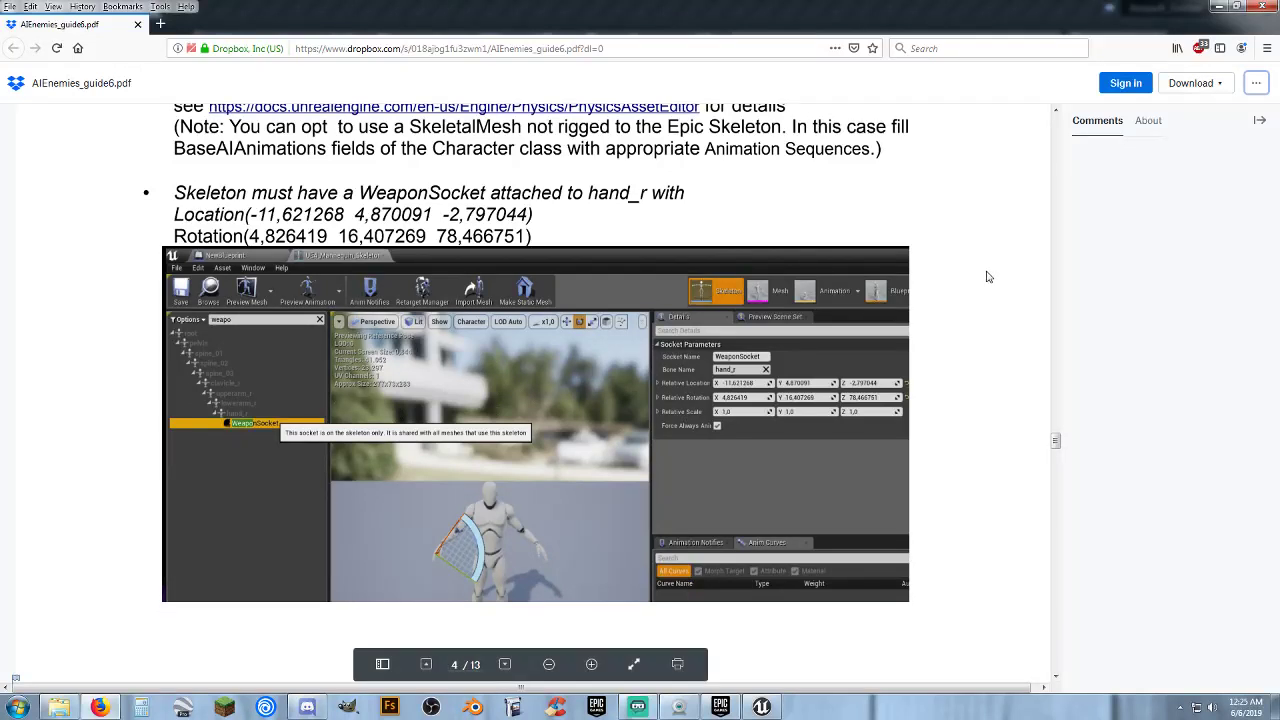
pyautogui.scroll(-5, 988, 281)
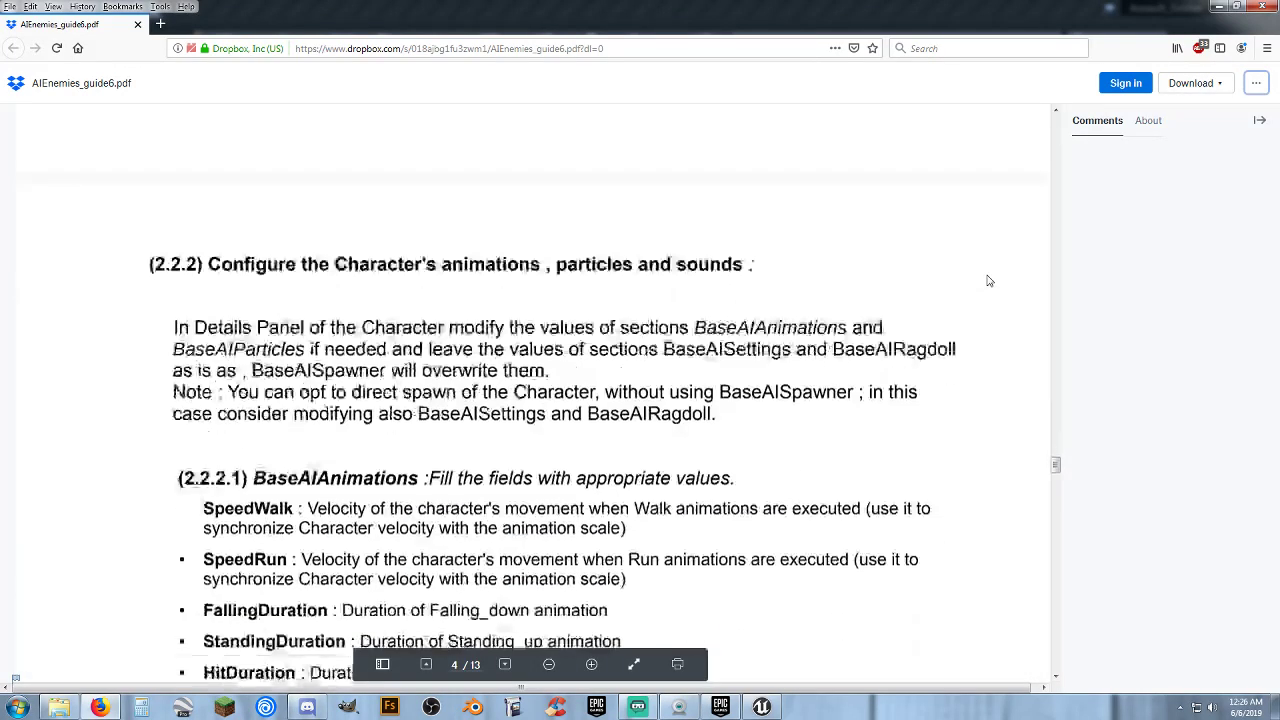
pyautogui.scroll(-1, 988, 281)
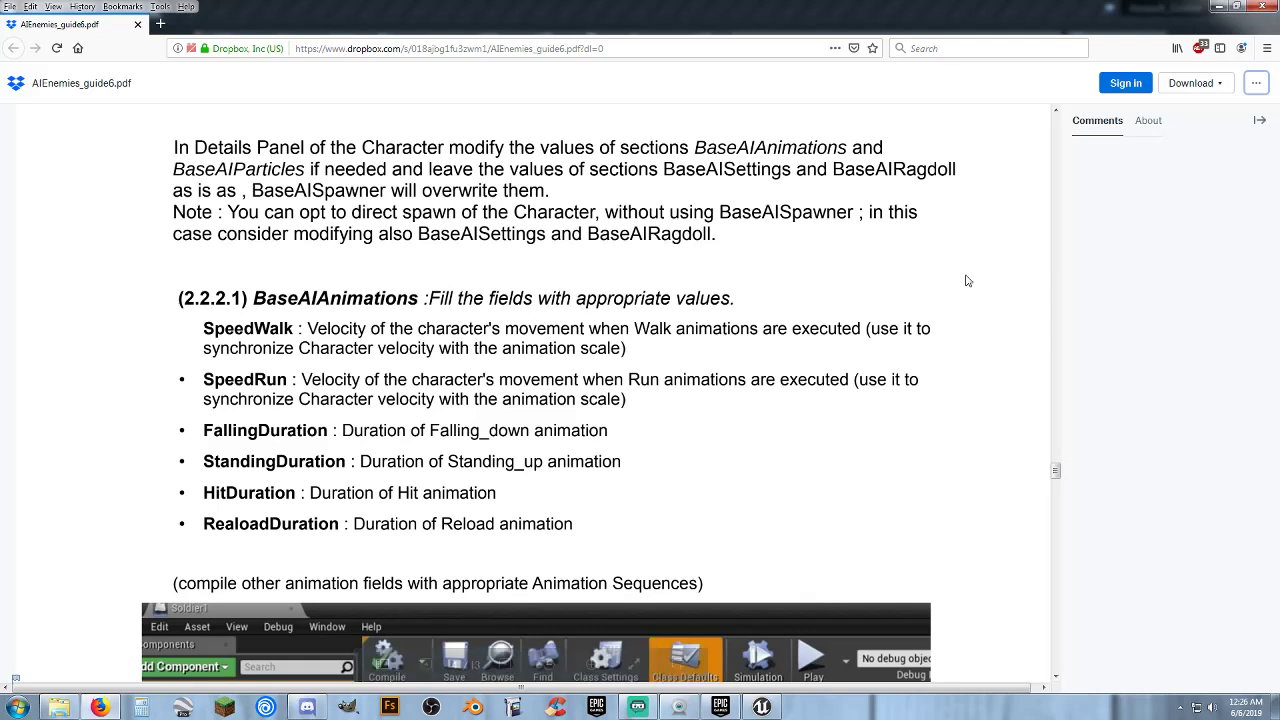
pyautogui.scroll(-4, 966, 281)
pyautogui.scroll(-1, 966, 281)
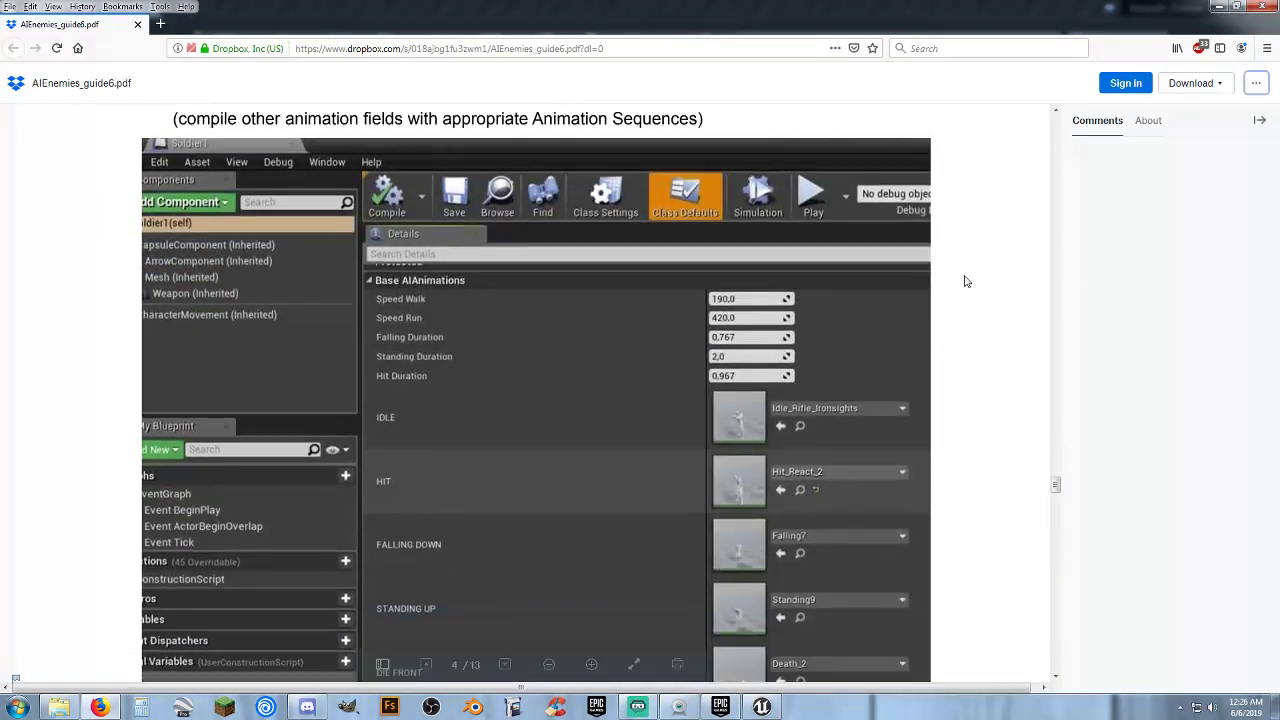
pyautogui.scroll(2, 966, 281)
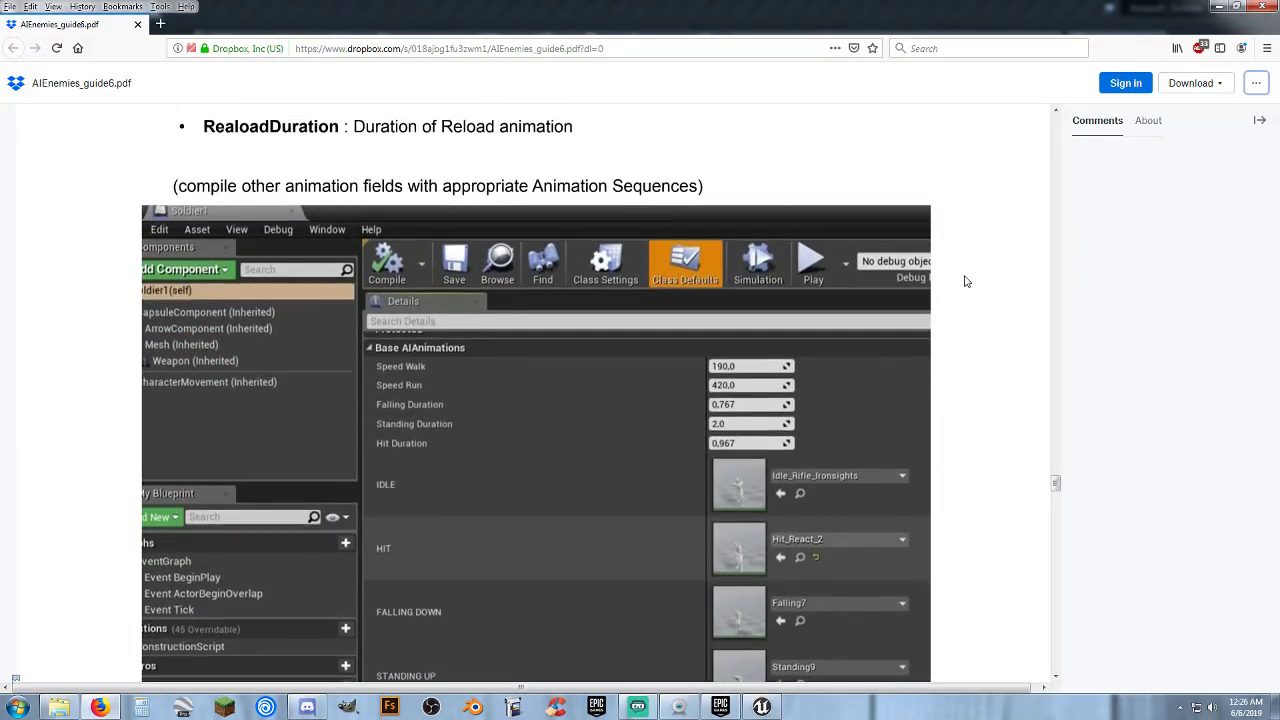
pyautogui.scroll(-2, 966, 281)
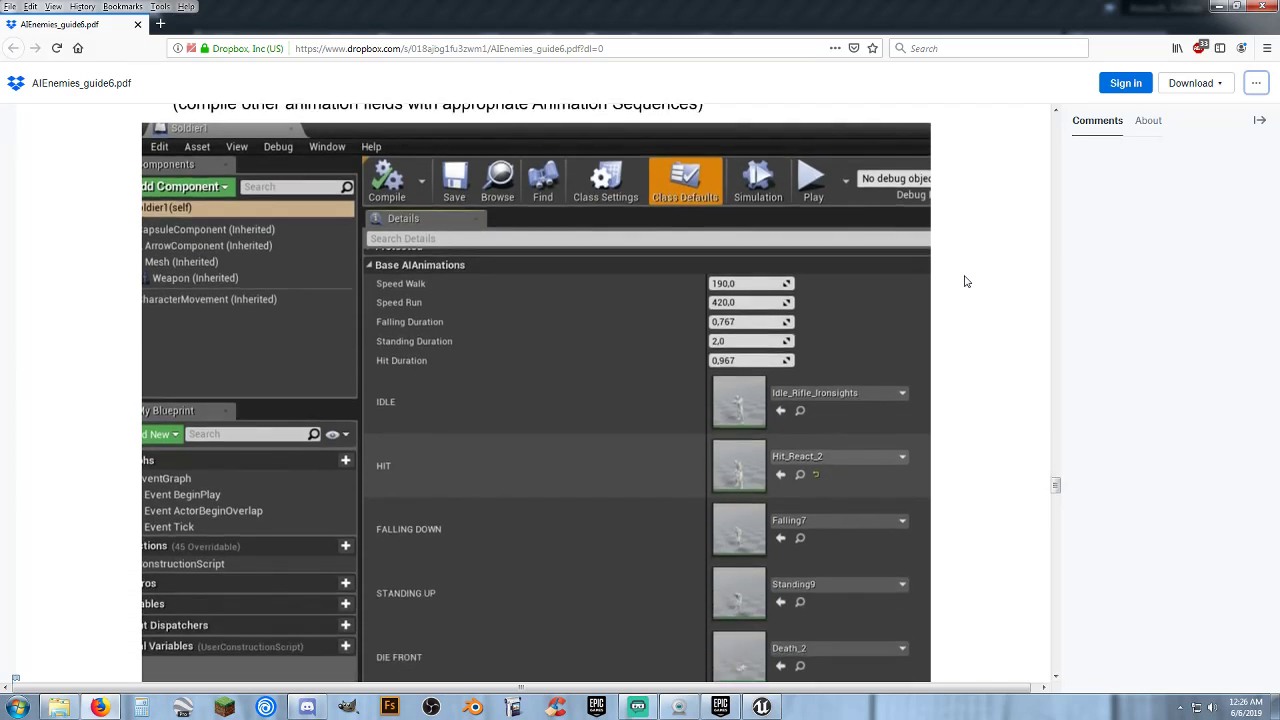
pyautogui.scroll(-2, 964, 279)
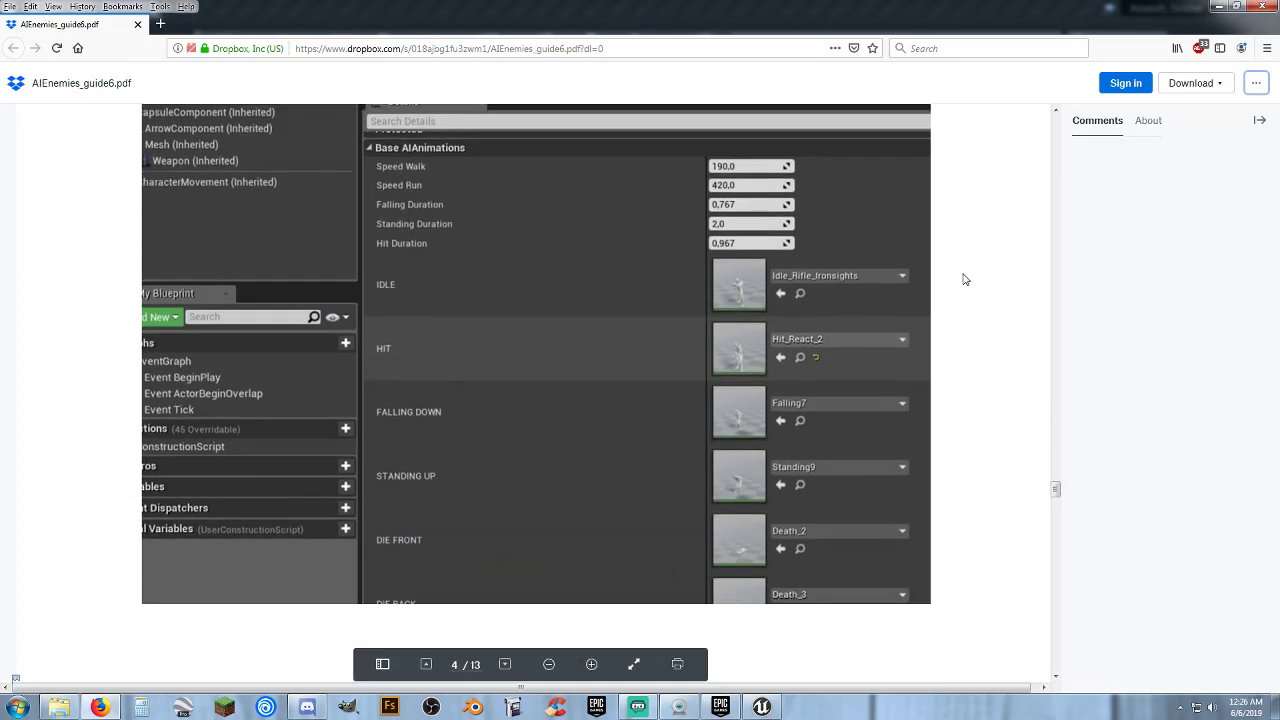
pyautogui.scroll(1, 966, 278)
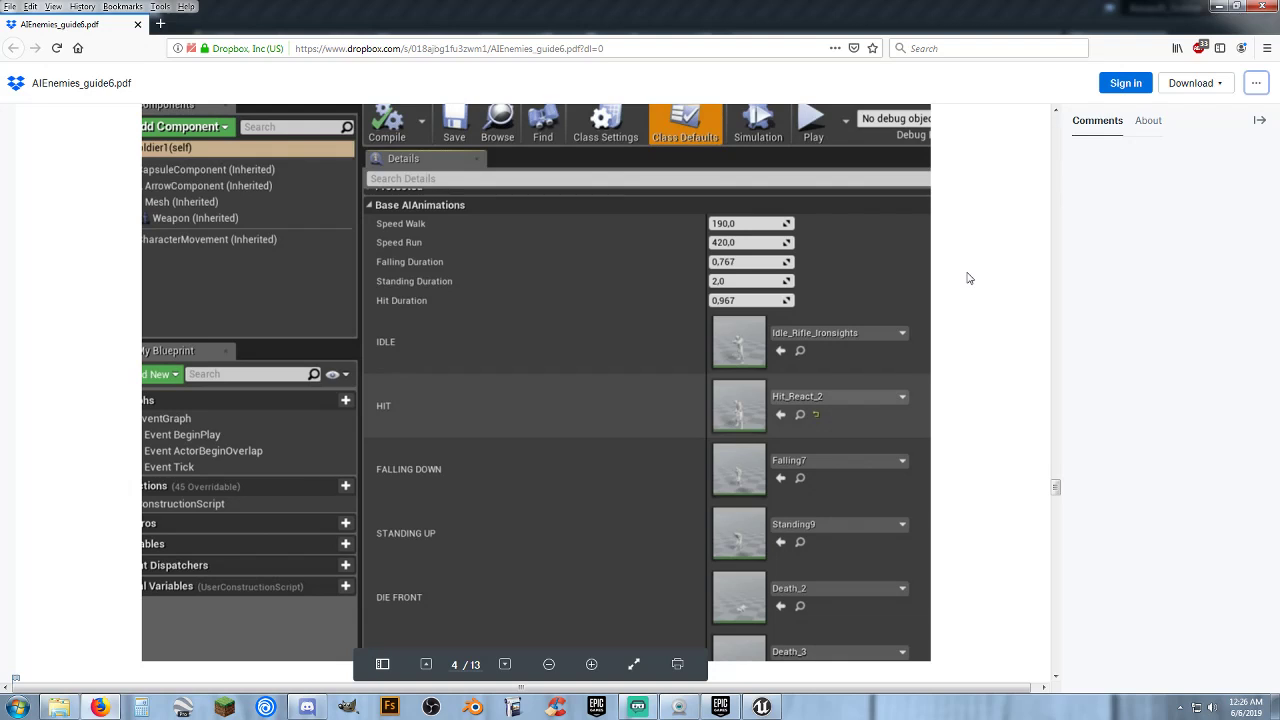
pyautogui.click(762, 706)
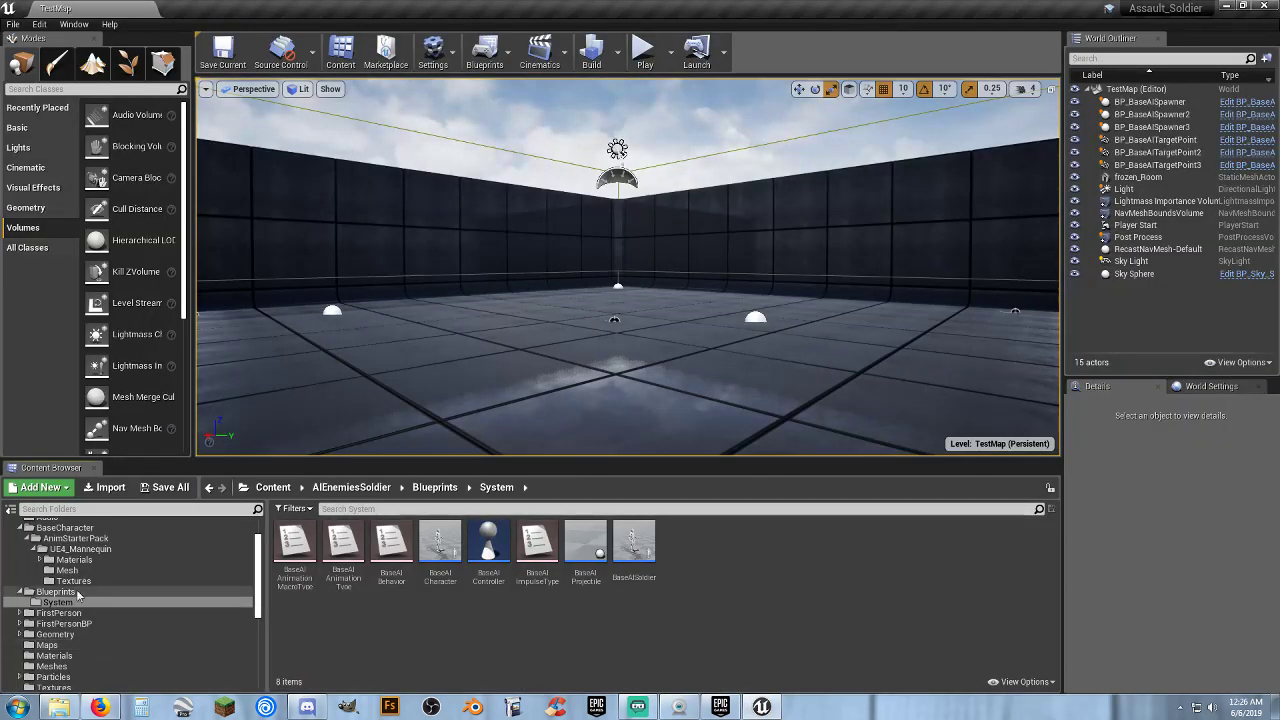
# - Open BP_Soldier1 from the Blueprints folder and inspect its CharacterMovement and Mesh components
pyautogui.click(56, 591)
pyautogui.doubleClick(440, 543)
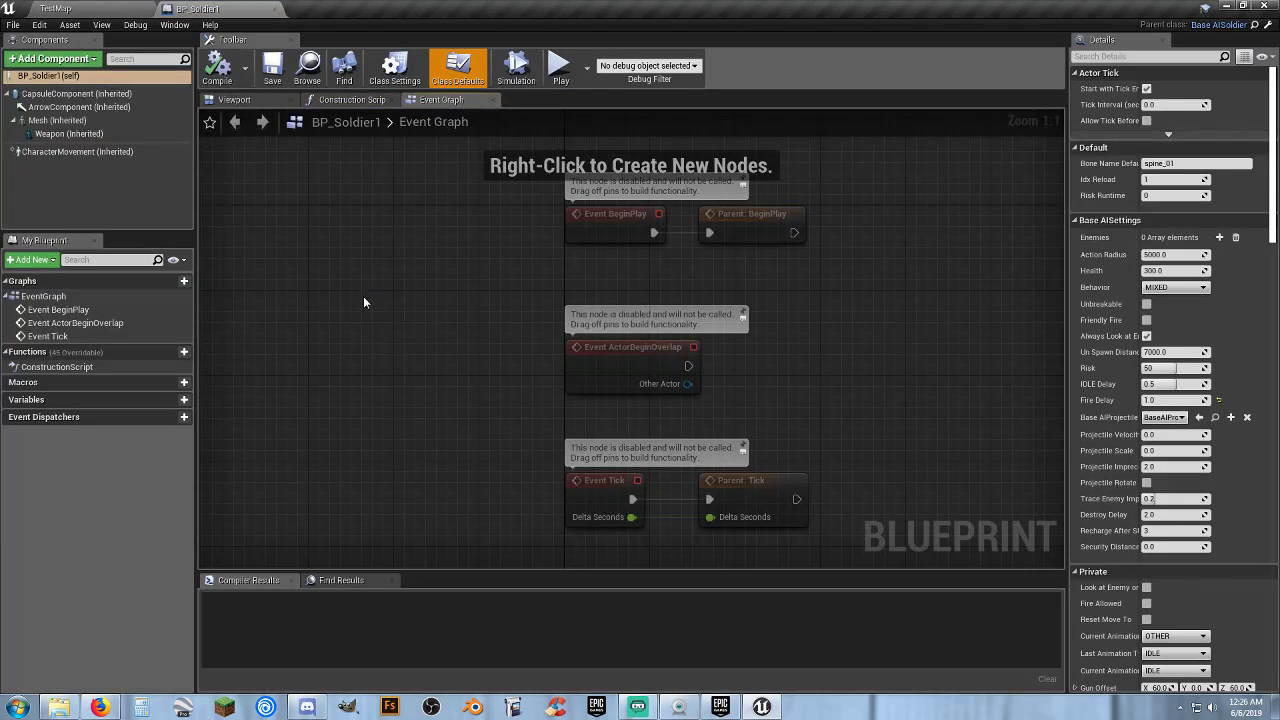
pyautogui.click(54, 152)
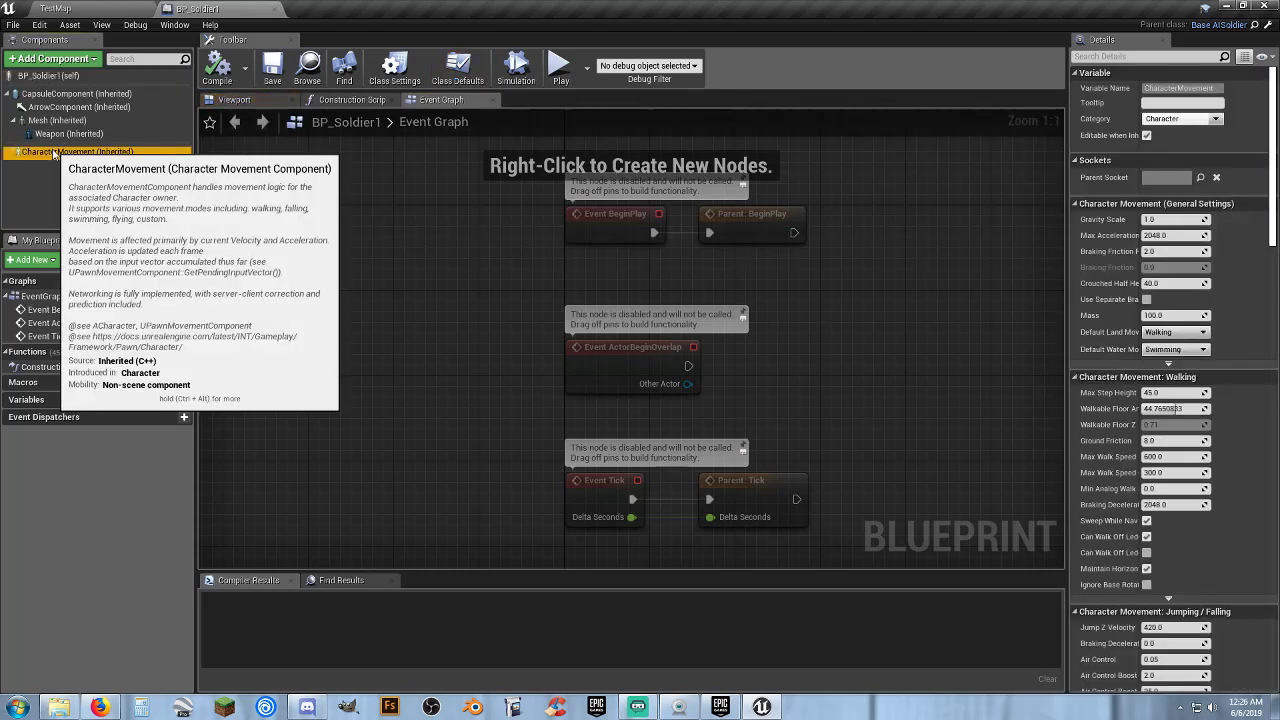
pyautogui.click(55, 134)
pyautogui.click(60, 120)
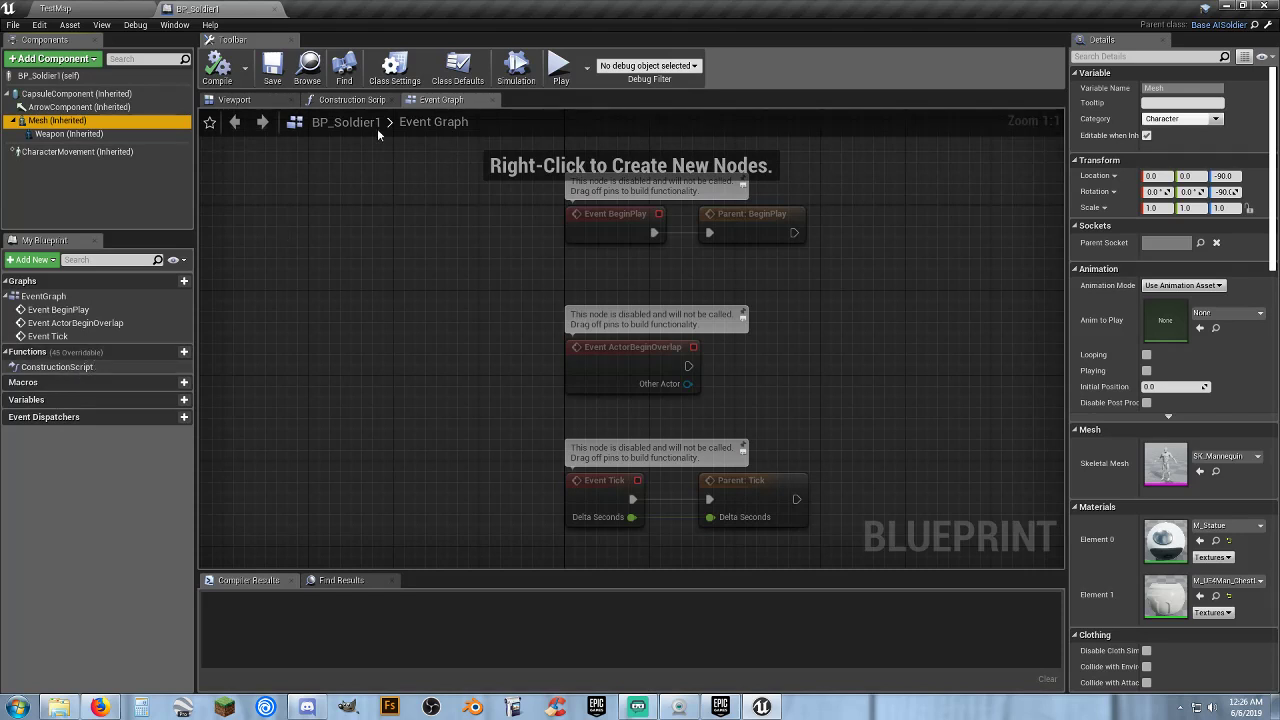
# - Glance at the Construction Script and Event Graph, then view the soldier with rifle in the Viewport
pyautogui.click(361, 102)
pyautogui.click(441, 100)
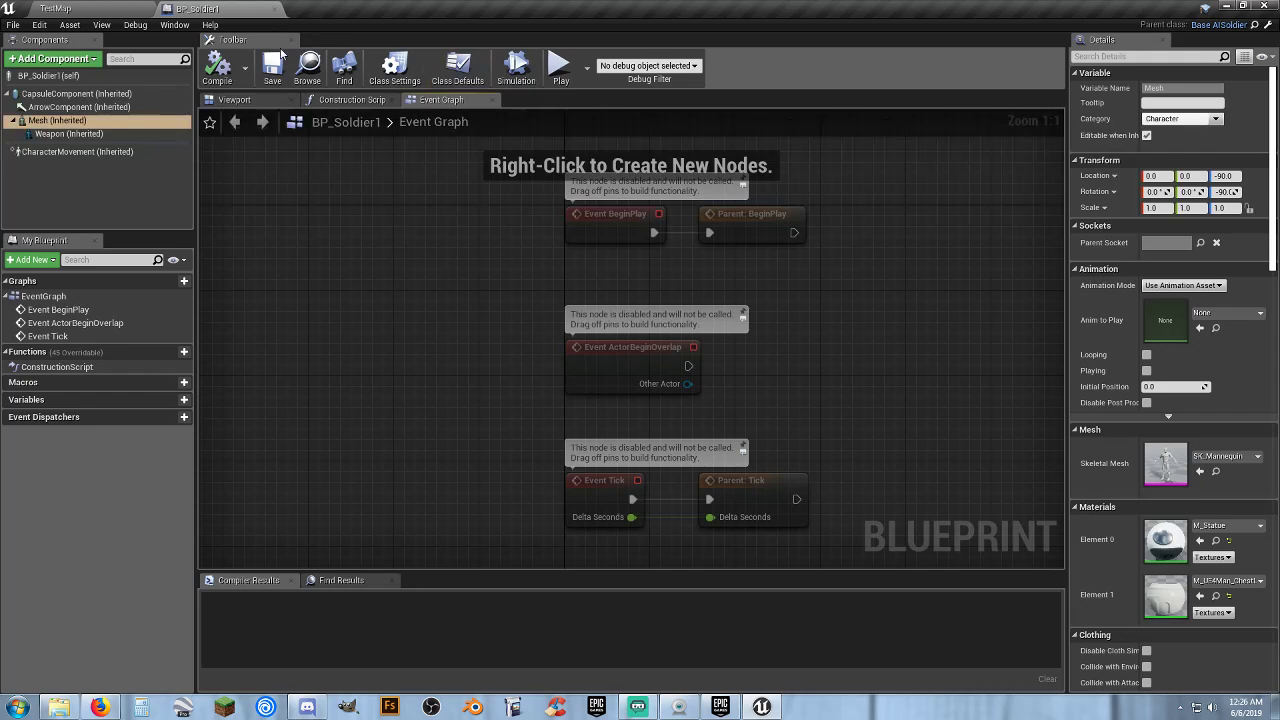
pyautogui.click(238, 101)
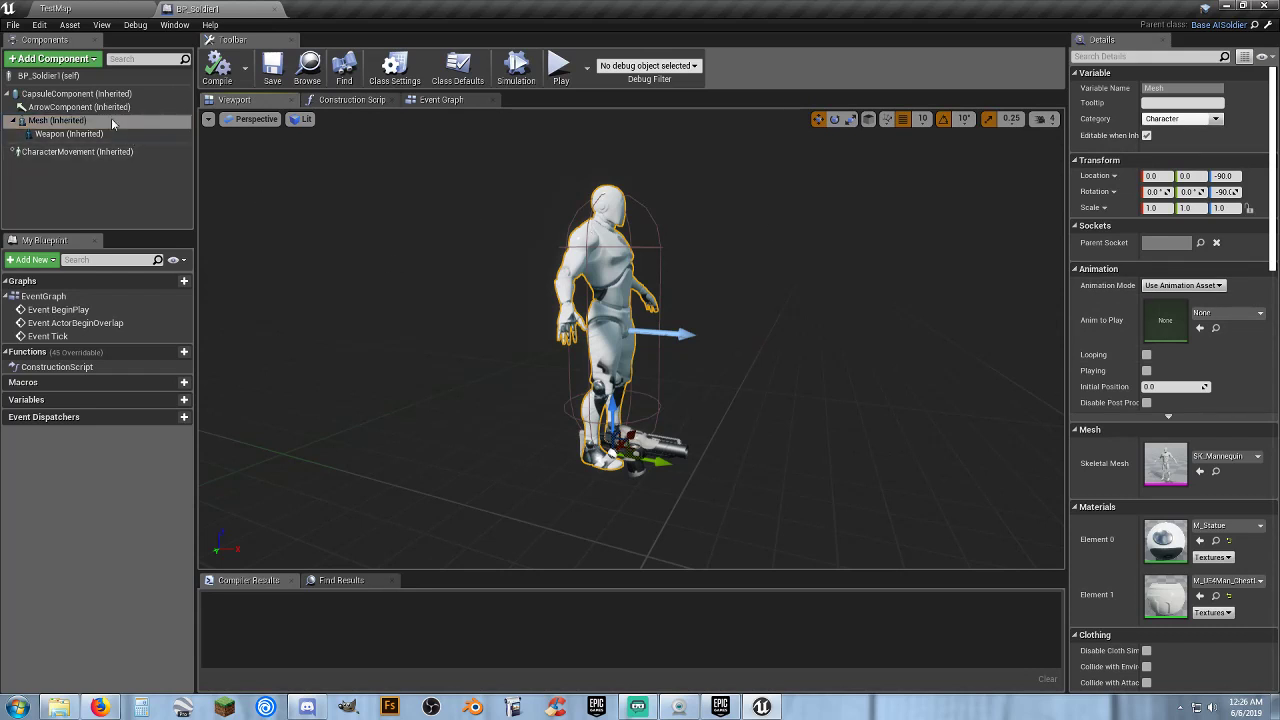
# - Show BP_Soldier1's class defaults and check the Behavior options, leaving it at MIXED
pyautogui.click(70, 76)
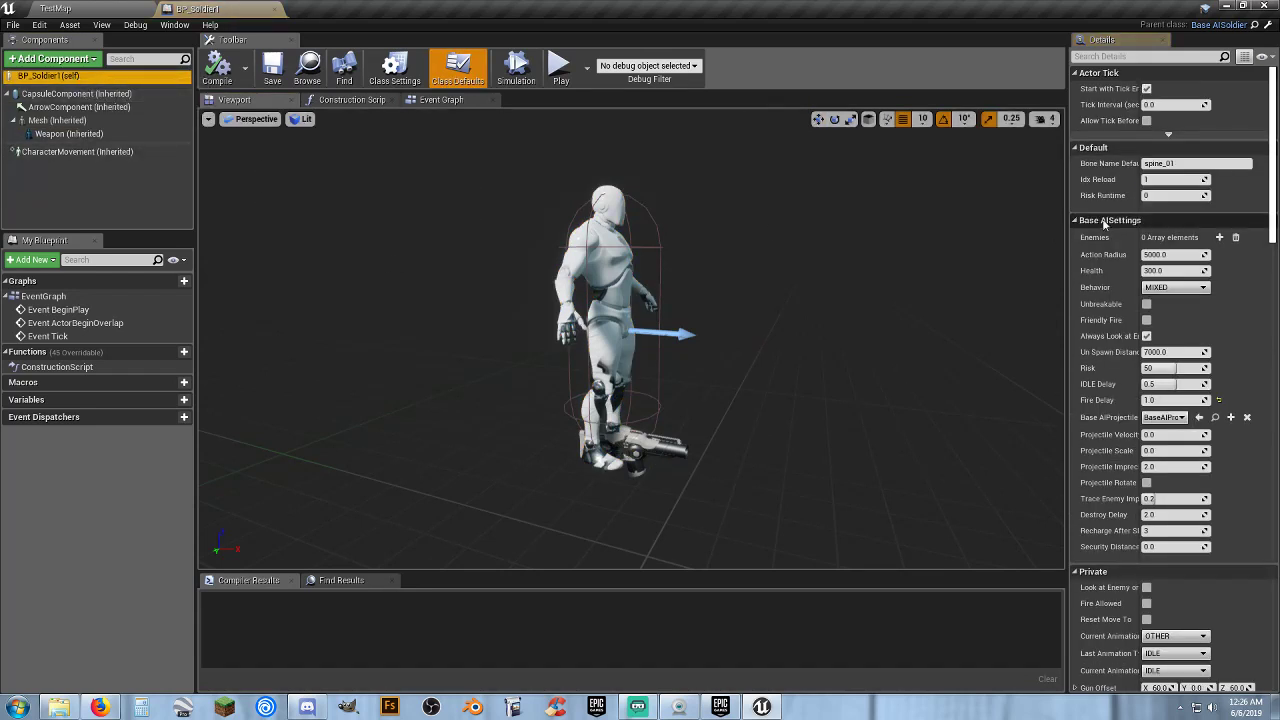
pyautogui.scroll(-1, 1275, 163)
pyautogui.scroll(-1, 1275, 163)
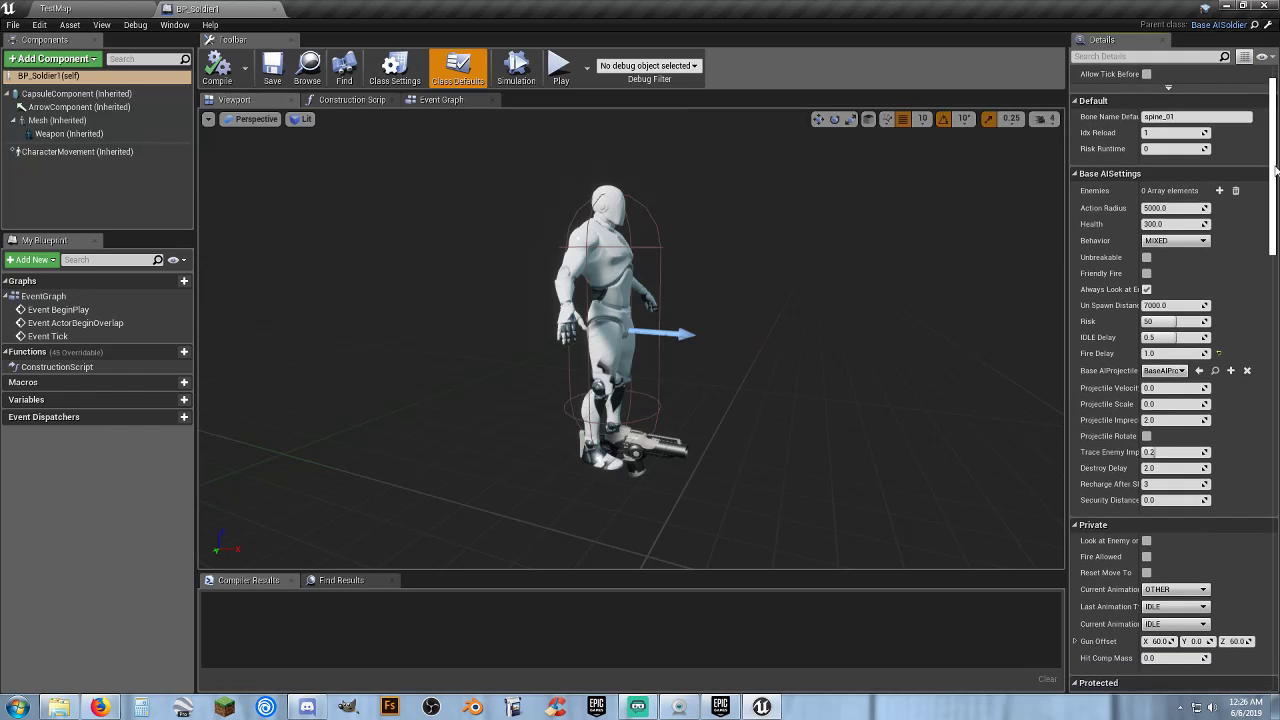
pyautogui.scroll(-1, 1275, 163)
pyautogui.scroll(-1, 1275, 163)
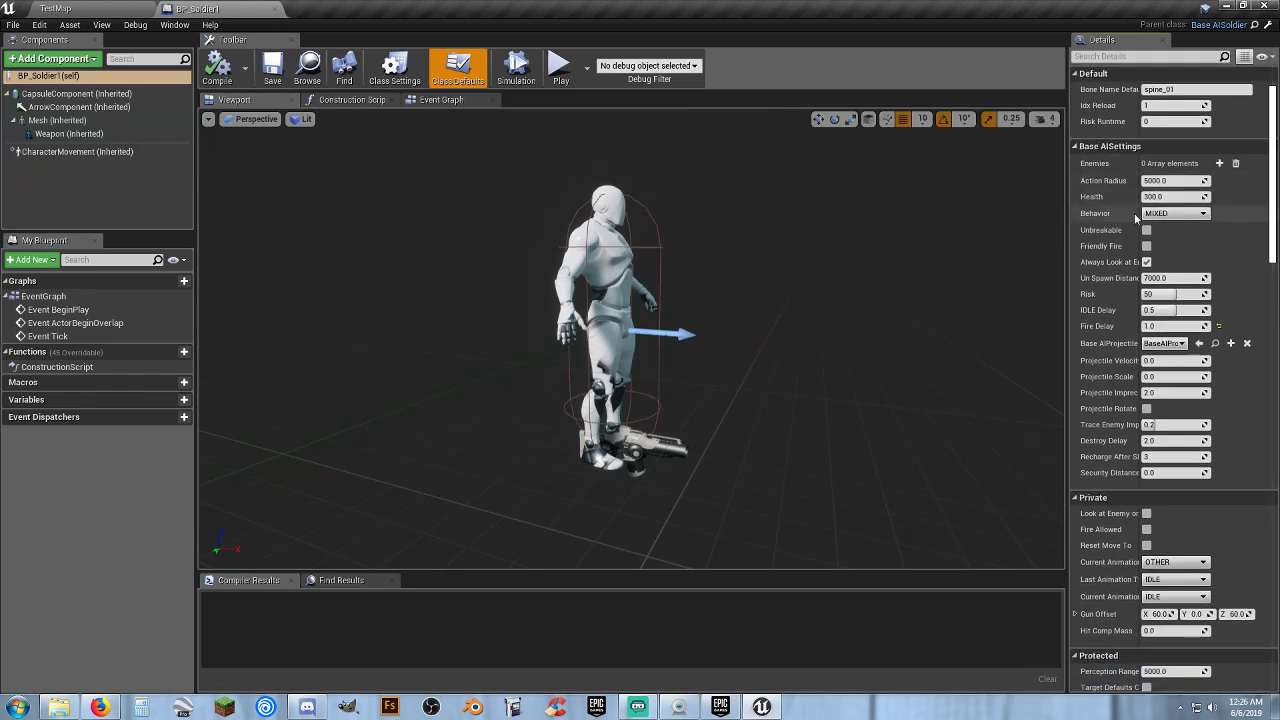
pyautogui.click(1203, 214)
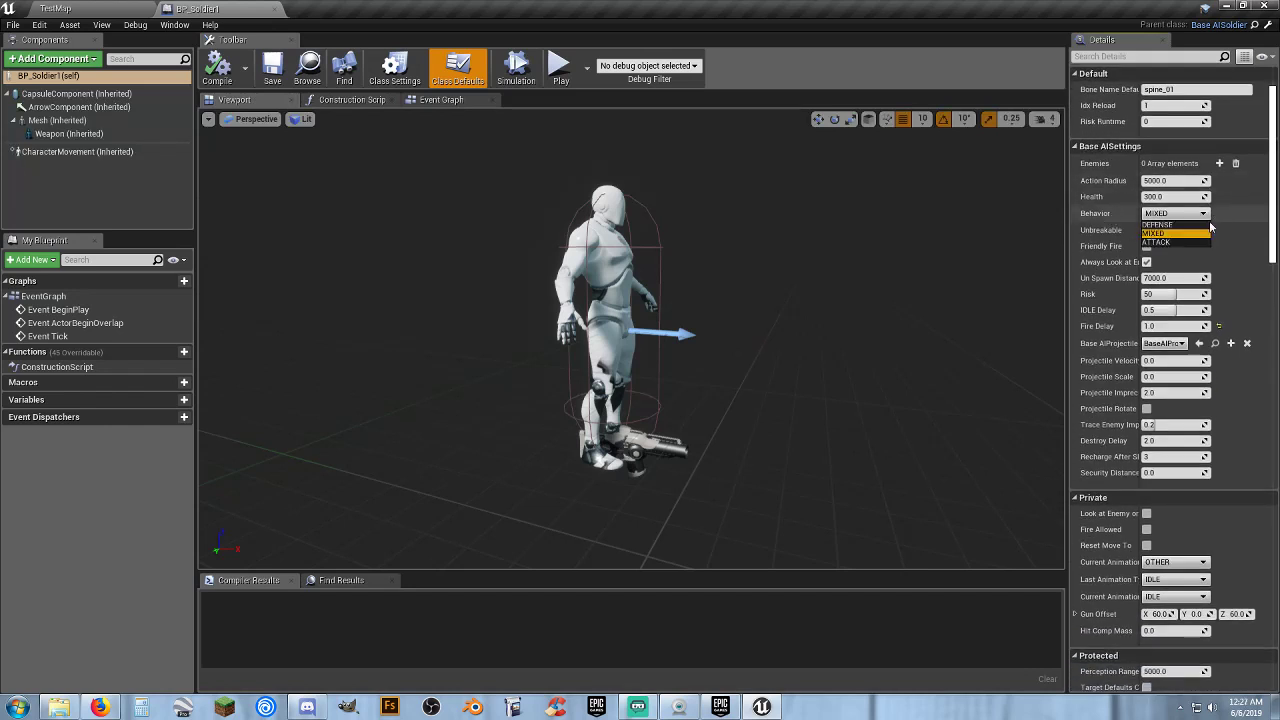
pyautogui.click(1235, 227)
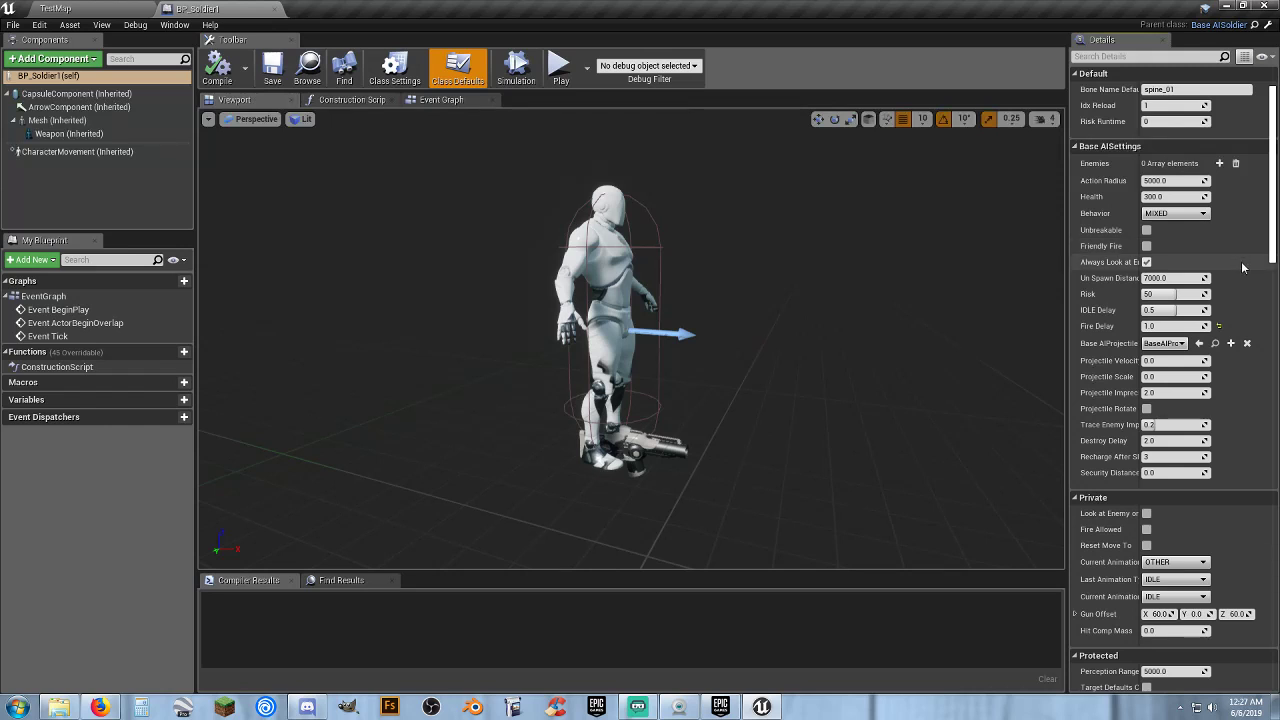
# - Review the Base AIAnimations defaults, such as Speed Walk 190.0 and Speed Run 420.0
pyautogui.scroll(-1, 1246, 268)
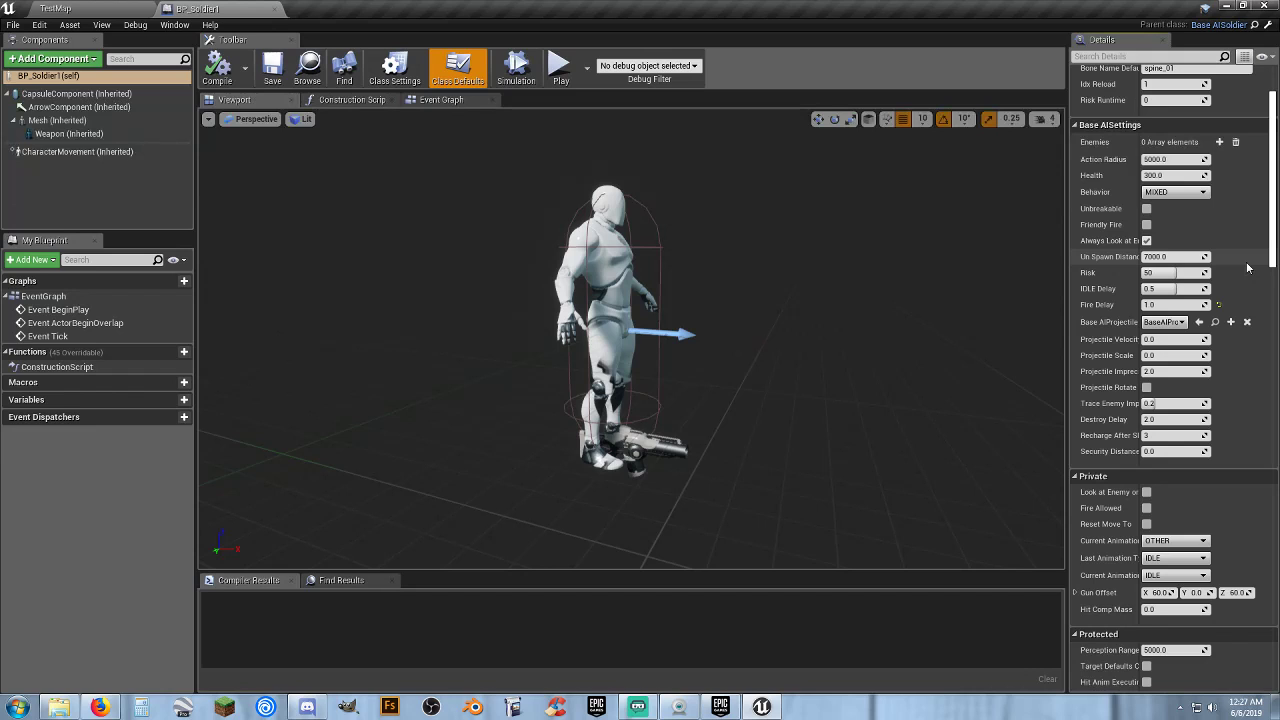
pyautogui.scroll(-1, 1247, 268)
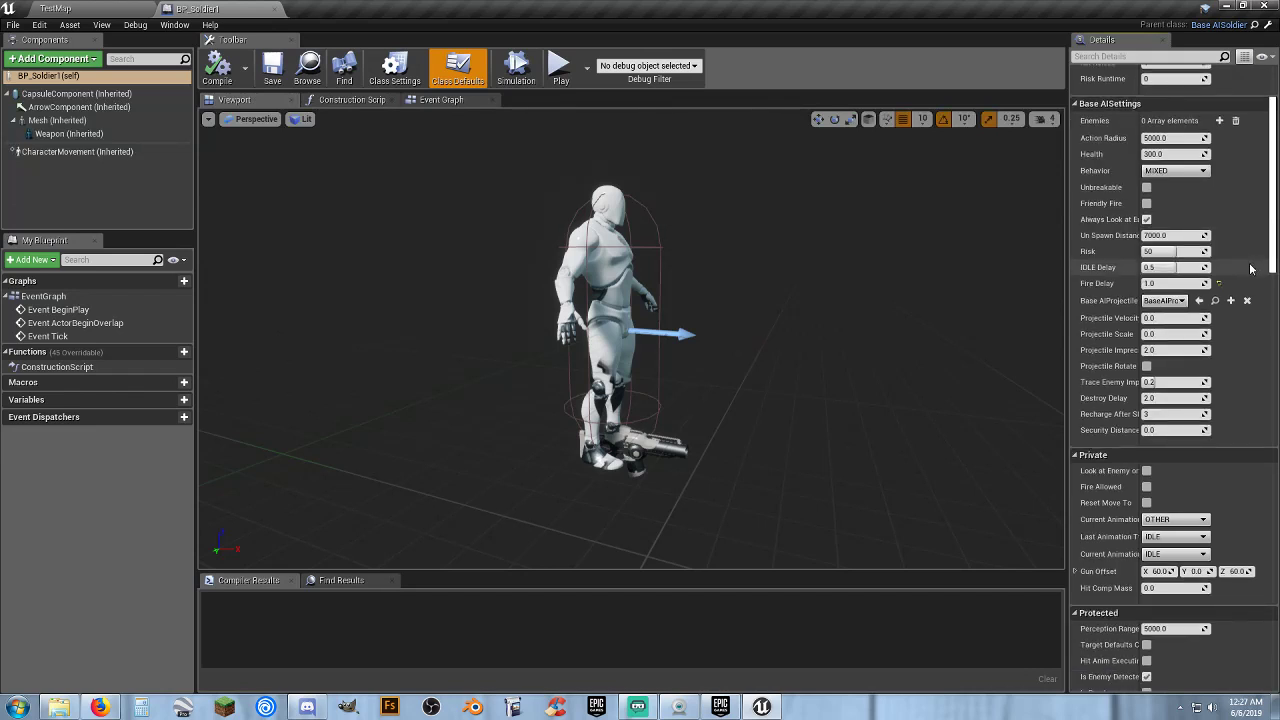
pyautogui.scroll(-2, 1250, 268)
pyautogui.scroll(-2, 1250, 268)
pyautogui.scroll(-2, 1250, 268)
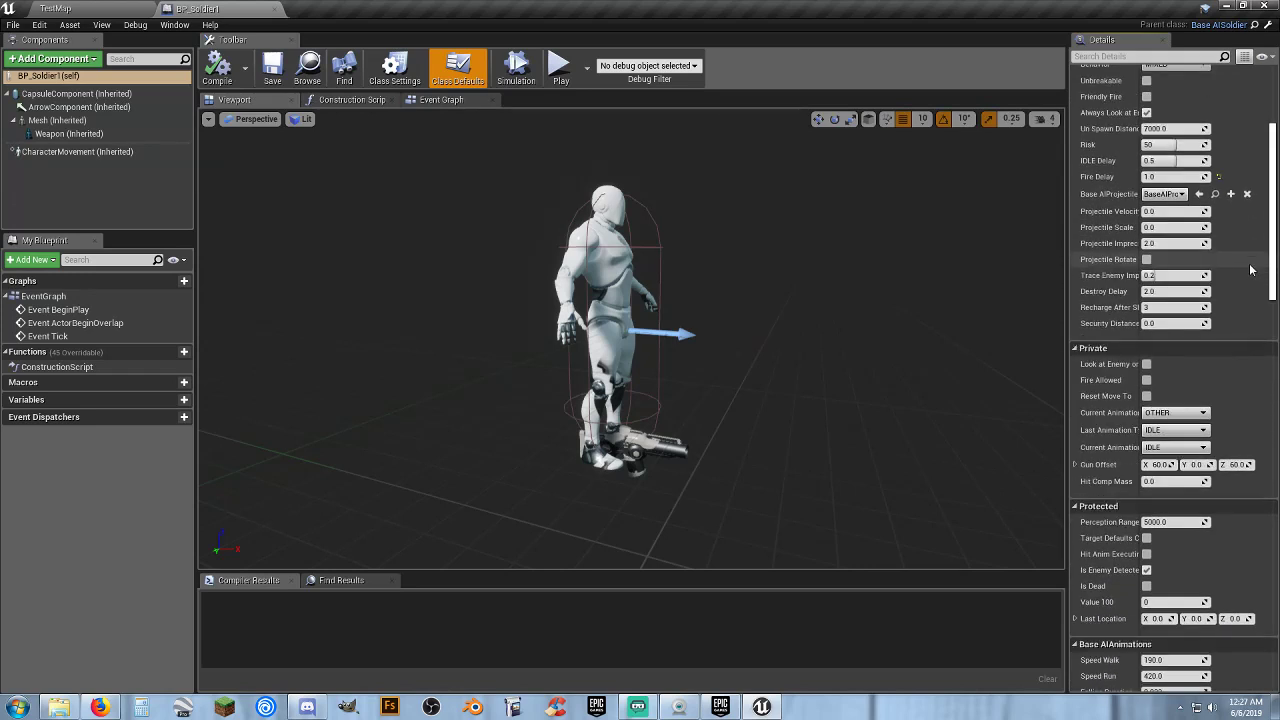
pyautogui.scroll(-3, 1250, 268)
pyautogui.scroll(-2, 1250, 268)
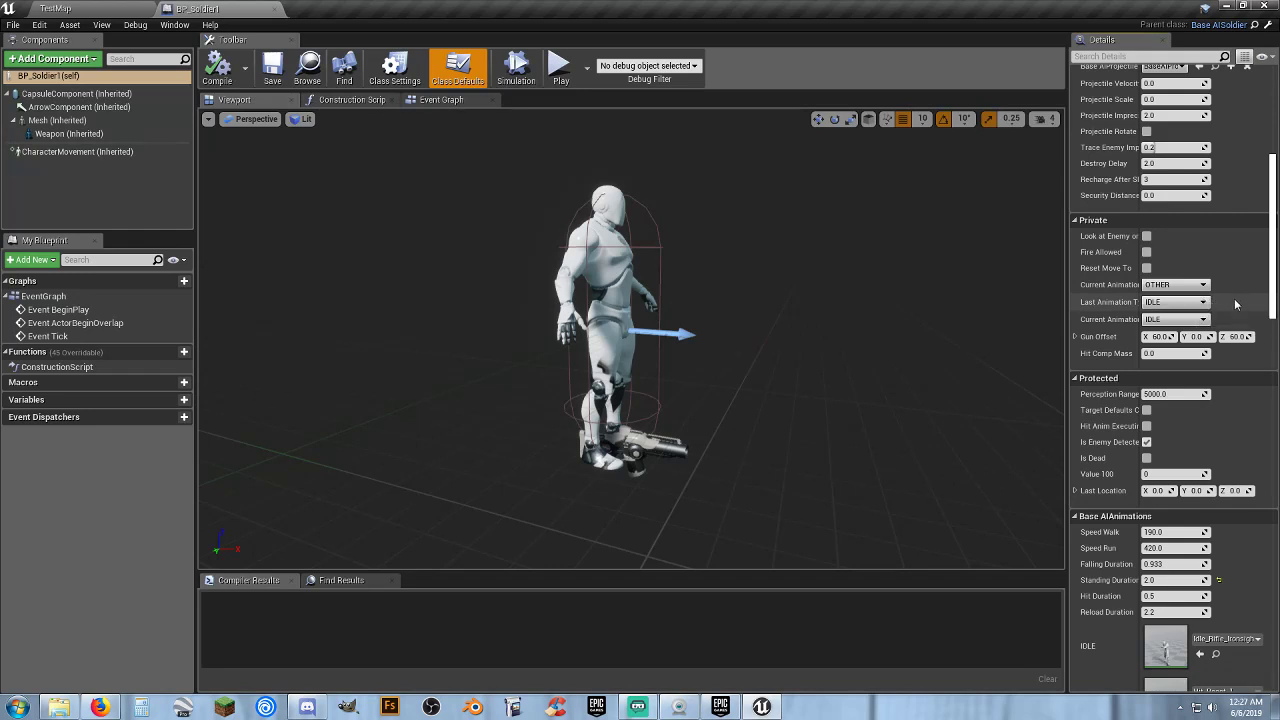
# - Scroll the Details panel to review the soldier's Base AIAnimations, AIParticles and AISounds settings
pyautogui.scroll(-1, 1240, 305)
pyautogui.scroll(-1, 1245, 306)
pyautogui.scroll(-1, 1248, 308)
pyautogui.scroll(-1, 1248, 308)
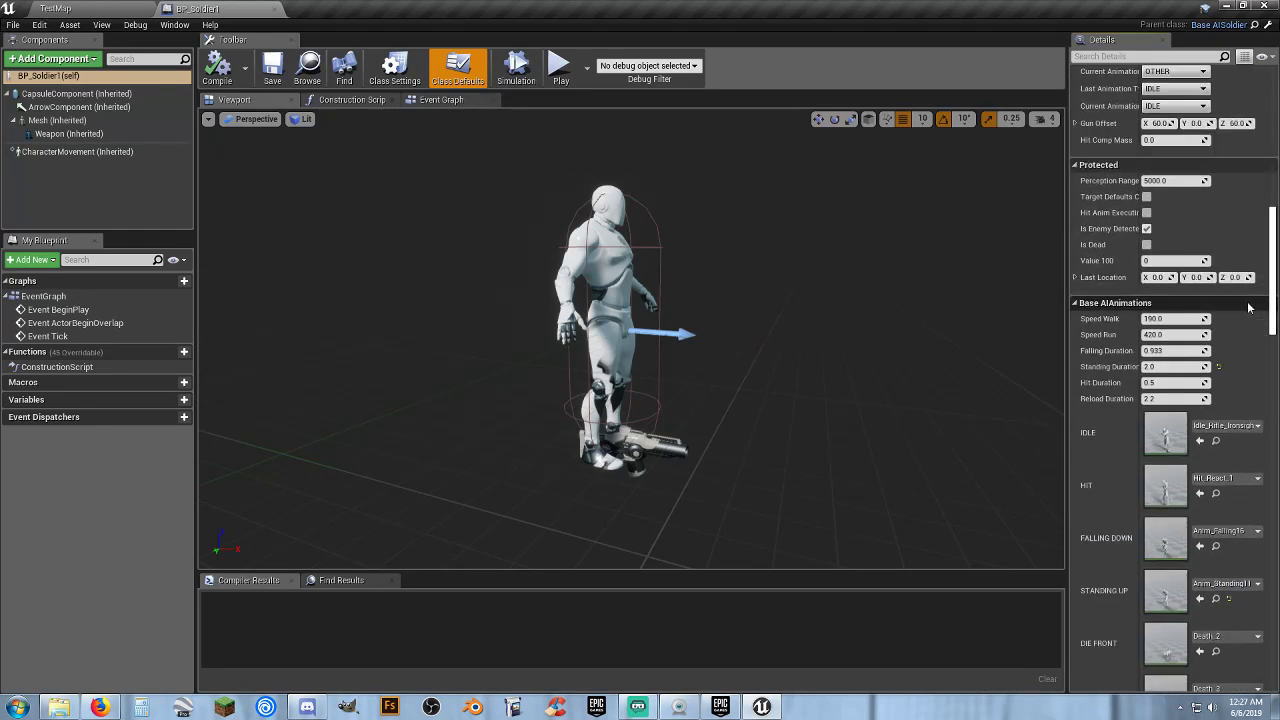
pyautogui.scroll(-1, 1250, 307)
pyautogui.scroll(-2, 1258, 303)
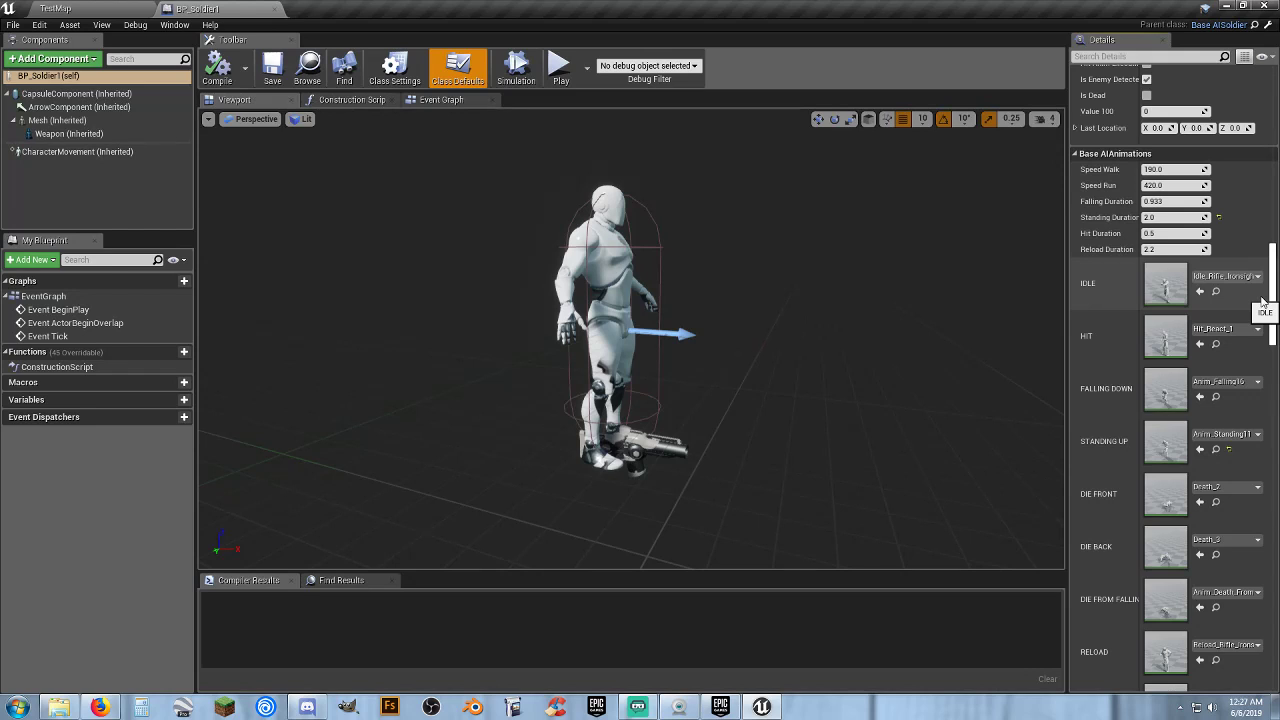
pyautogui.scroll(-1, 1262, 300)
pyautogui.scroll(-1, 1263, 302)
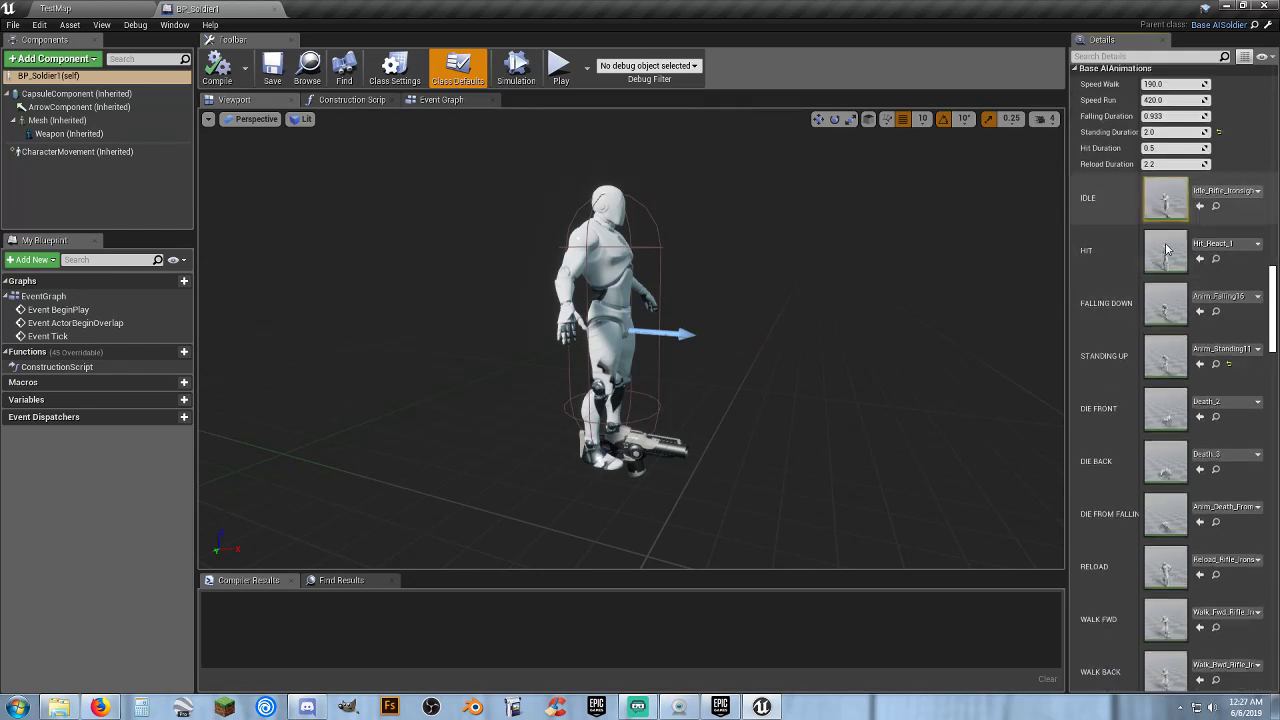
pyautogui.scroll(-1, 1163, 390)
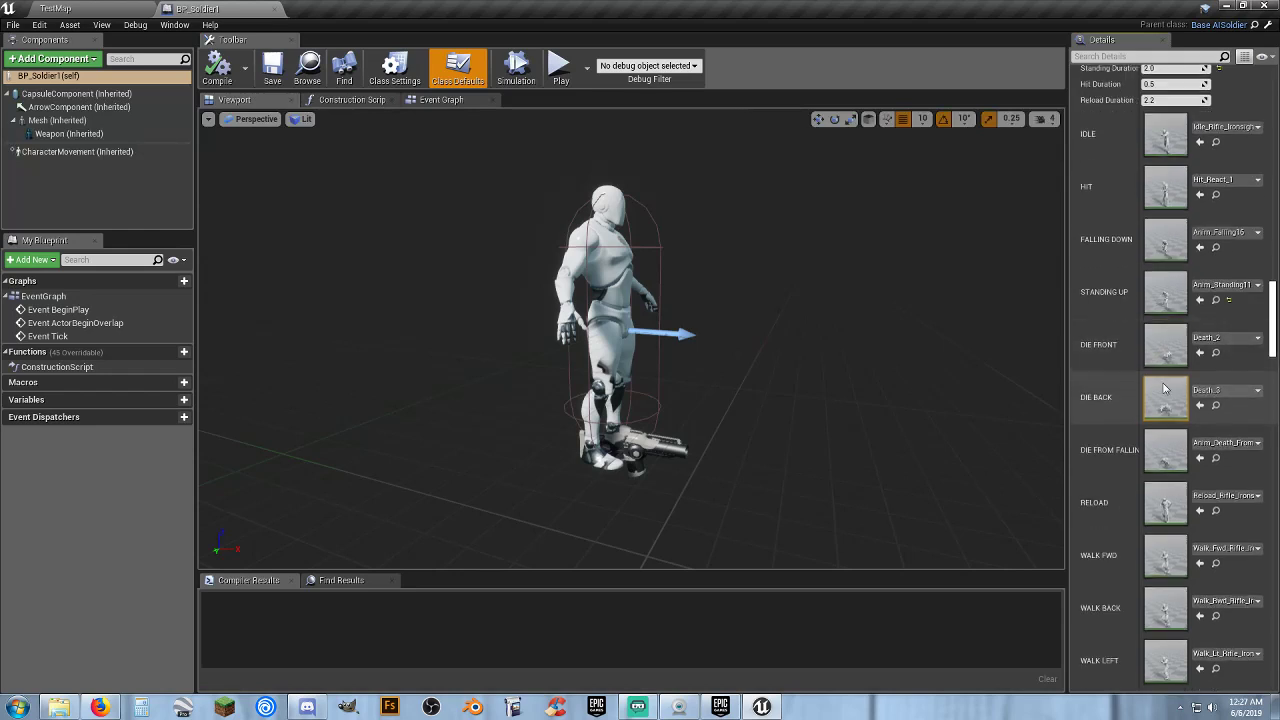
pyautogui.scroll(-2, 1163, 390)
pyautogui.scroll(-2, 1163, 390)
pyautogui.scroll(-2, 1163, 390)
pyautogui.scroll(-2, 1162, 392)
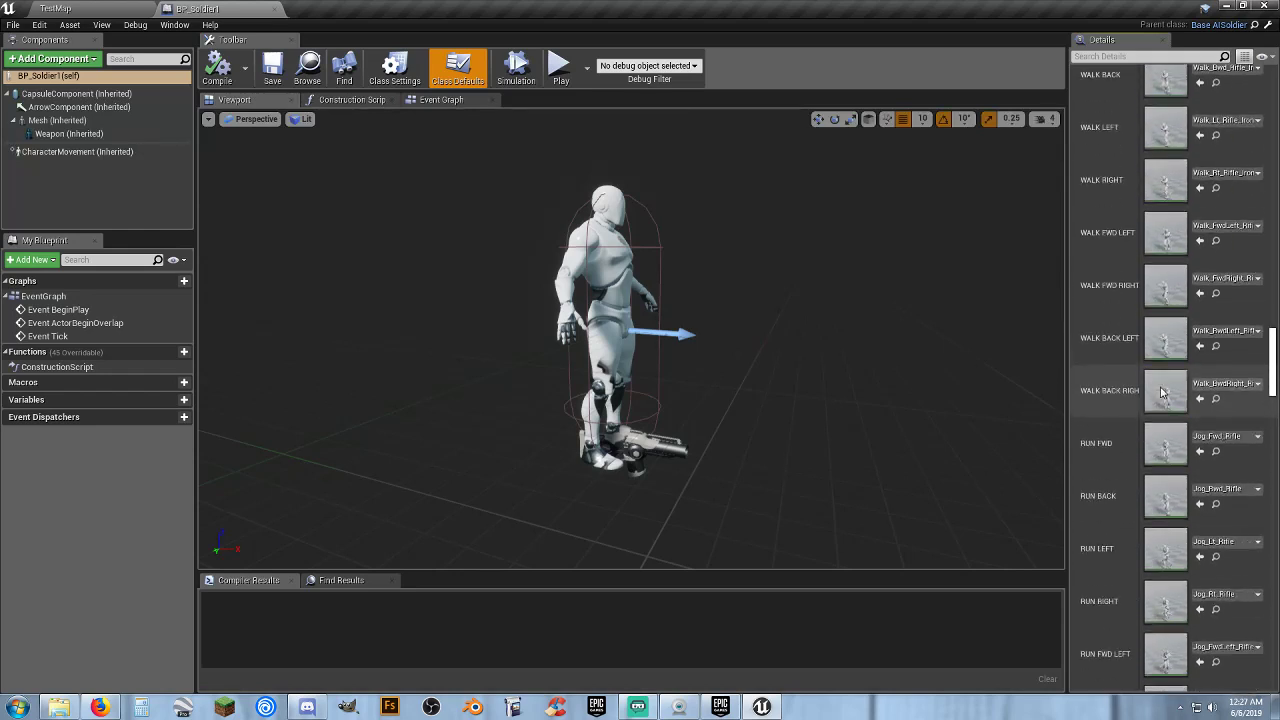
pyautogui.scroll(-3, 1163, 390)
pyautogui.scroll(-2, 1155, 389)
pyautogui.scroll(-1, 1148, 388)
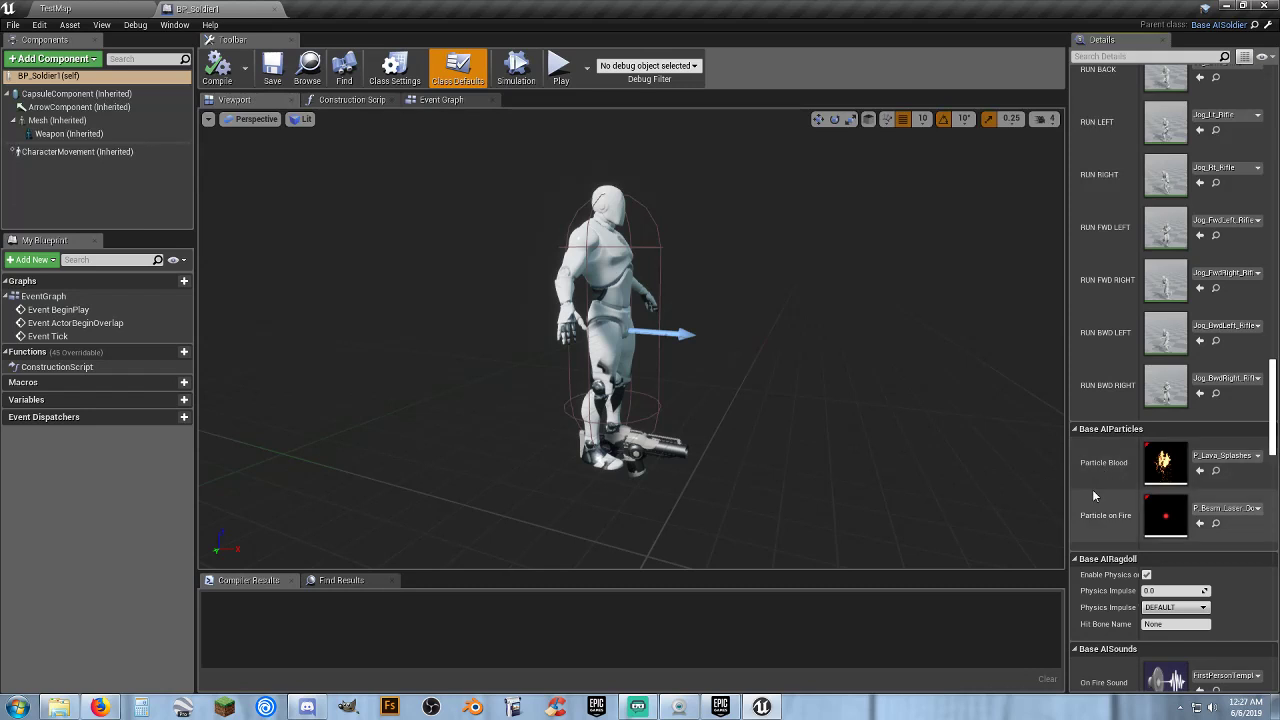
pyautogui.scroll(-1, 1090, 490)
pyautogui.scroll(-1, 1084, 487)
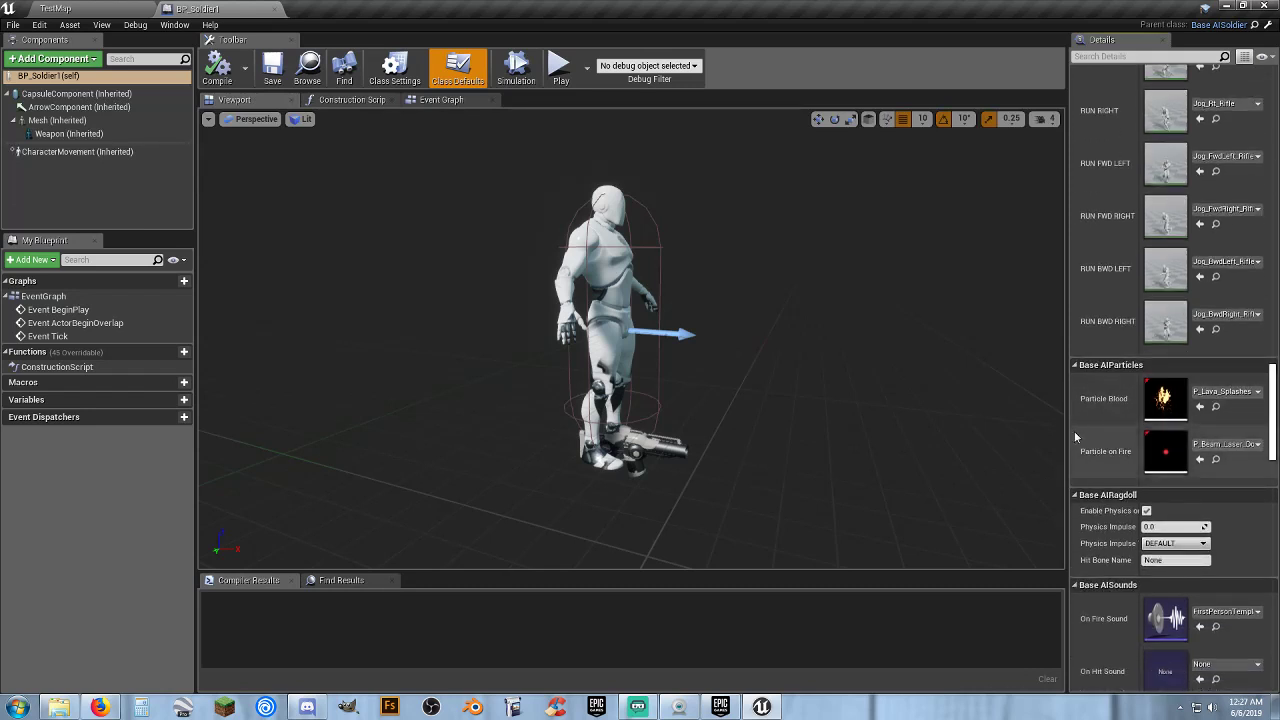
pyautogui.scroll(-1, 1104, 411)
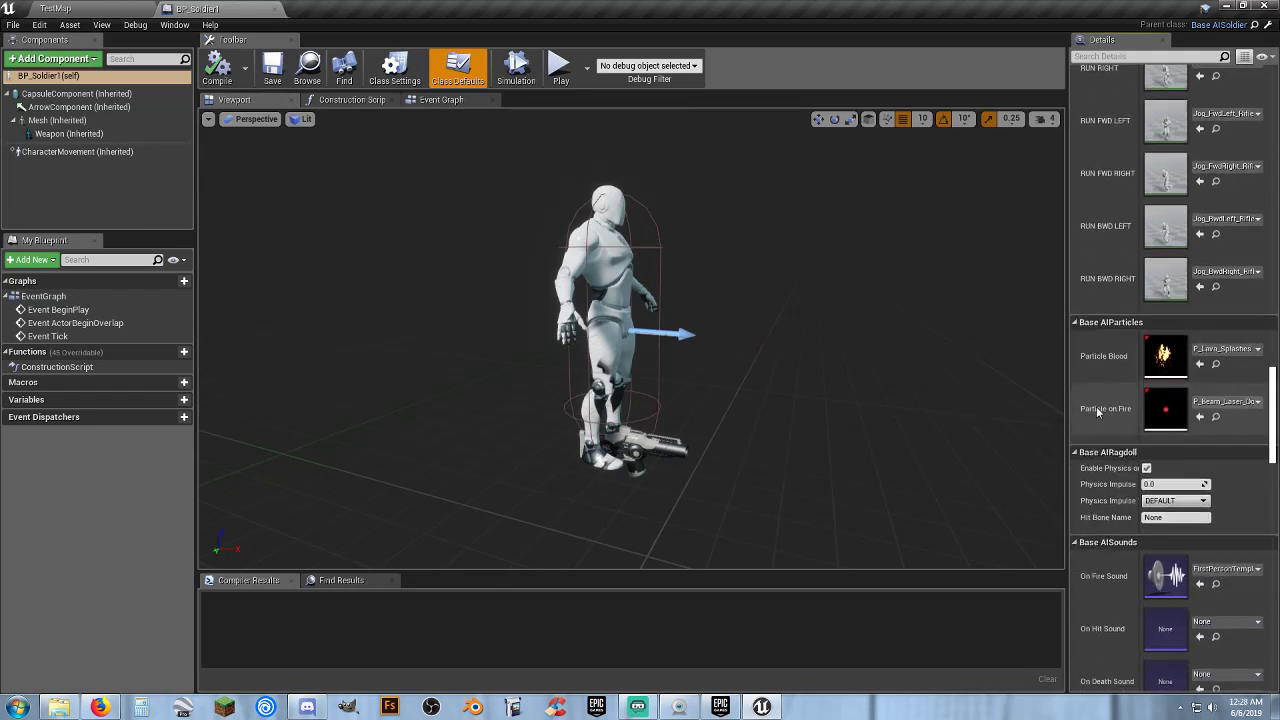
pyautogui.scroll(-2, 1100, 412)
pyautogui.scroll(-1, 1097, 413)
pyautogui.scroll(-1, 1094, 414)
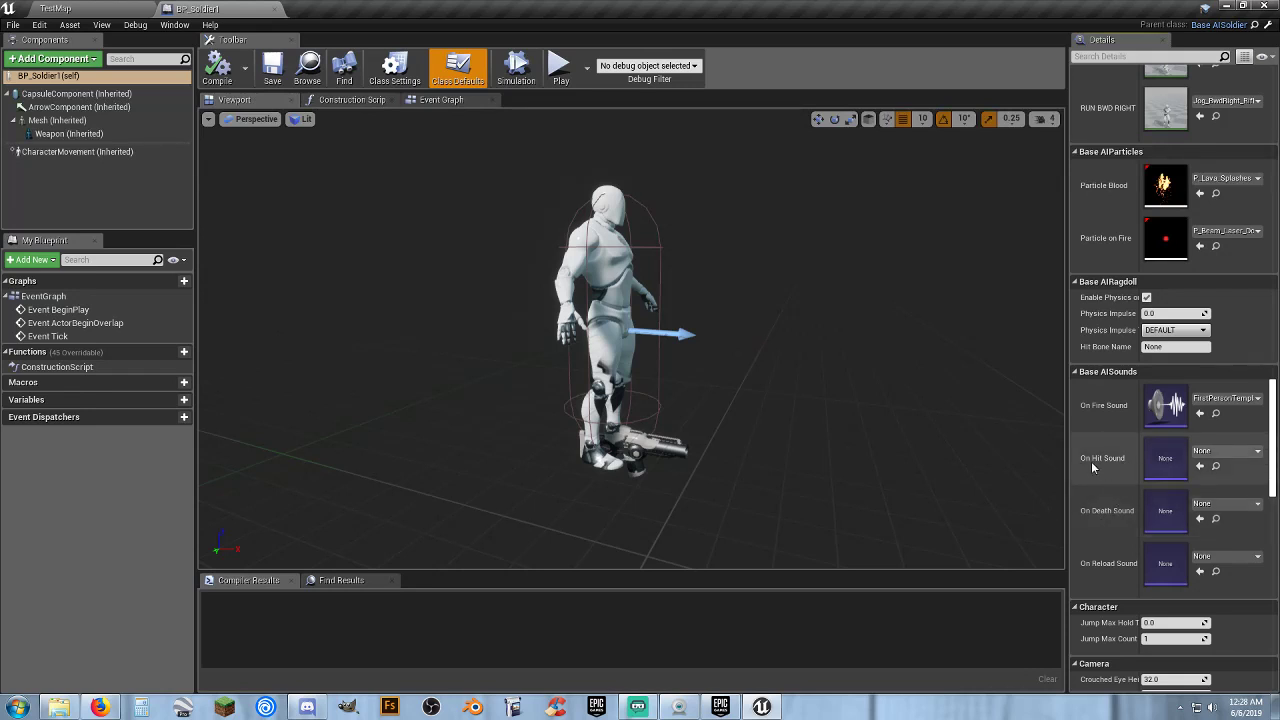
pyautogui.scroll(-3, 1095, 470)
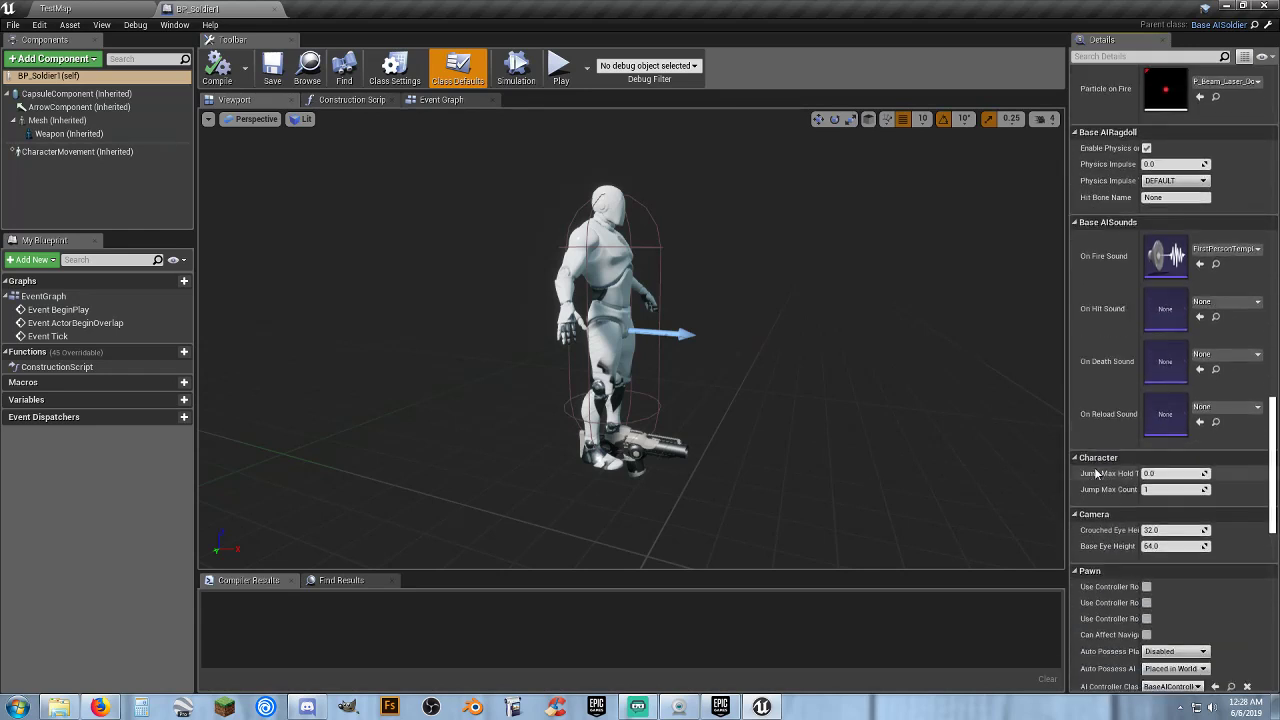
pyautogui.scroll(-1, 1096, 473)
pyautogui.scroll(-2, 1096, 473)
pyautogui.scroll(-2, 1096, 473)
pyautogui.scroll(-2, 1096, 473)
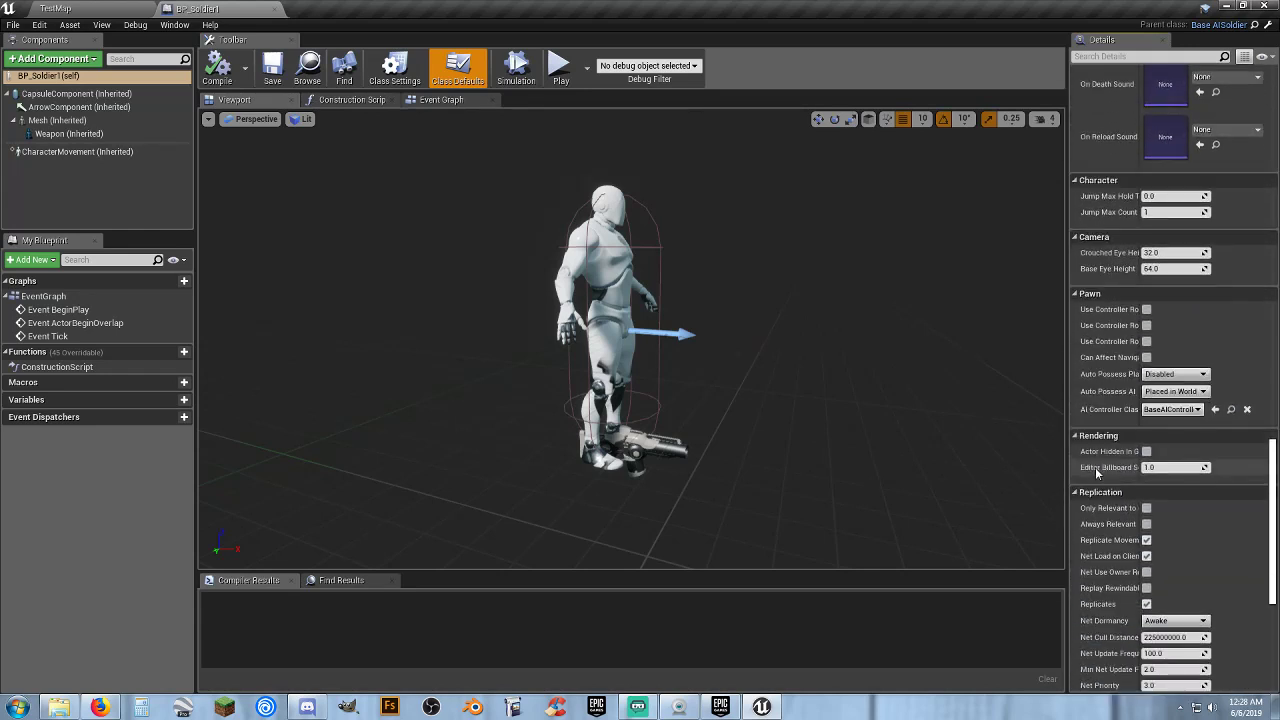
pyautogui.scroll(-2, 1096, 473)
pyautogui.scroll(-2, 1096, 473)
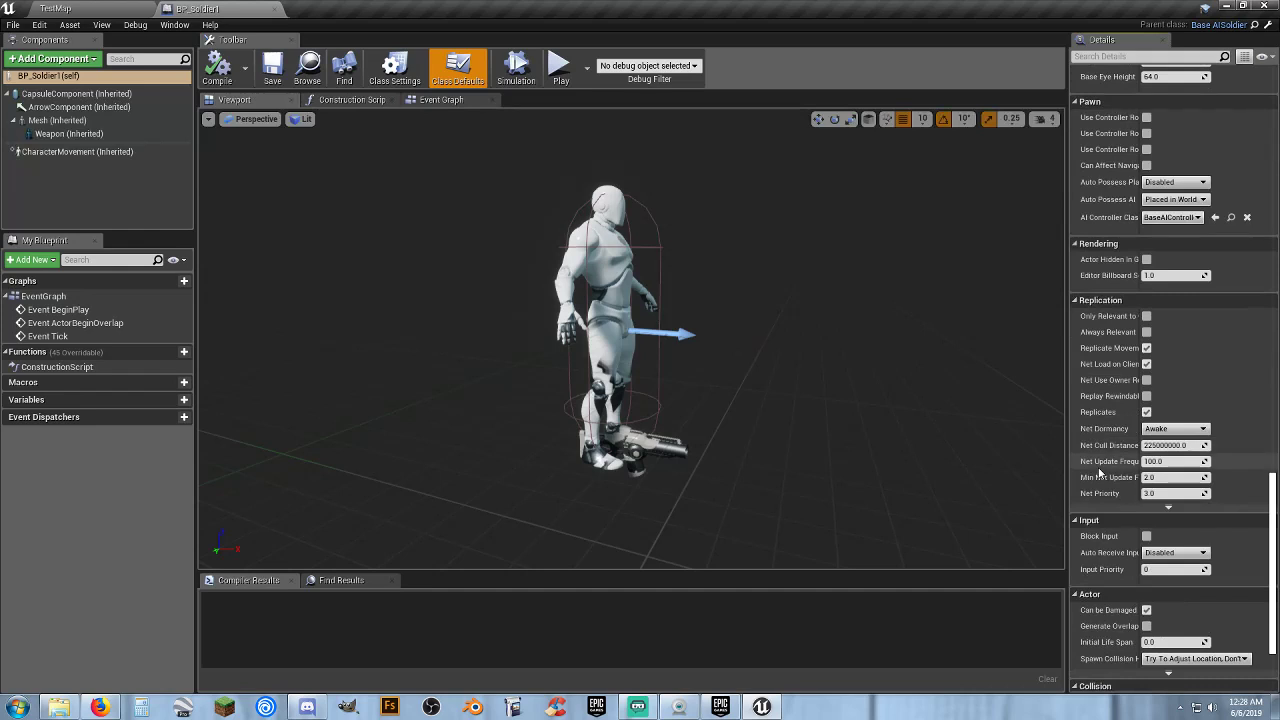
pyautogui.click(55, 8)
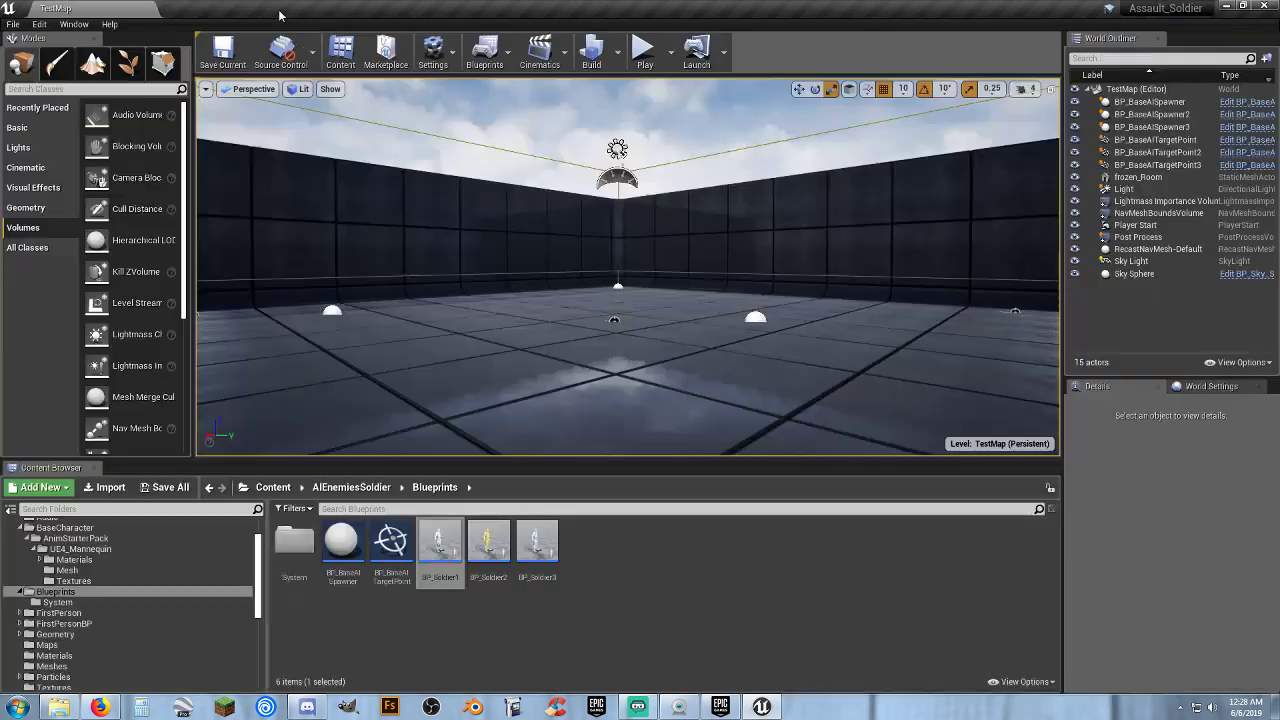
pyautogui.click(666, 574)
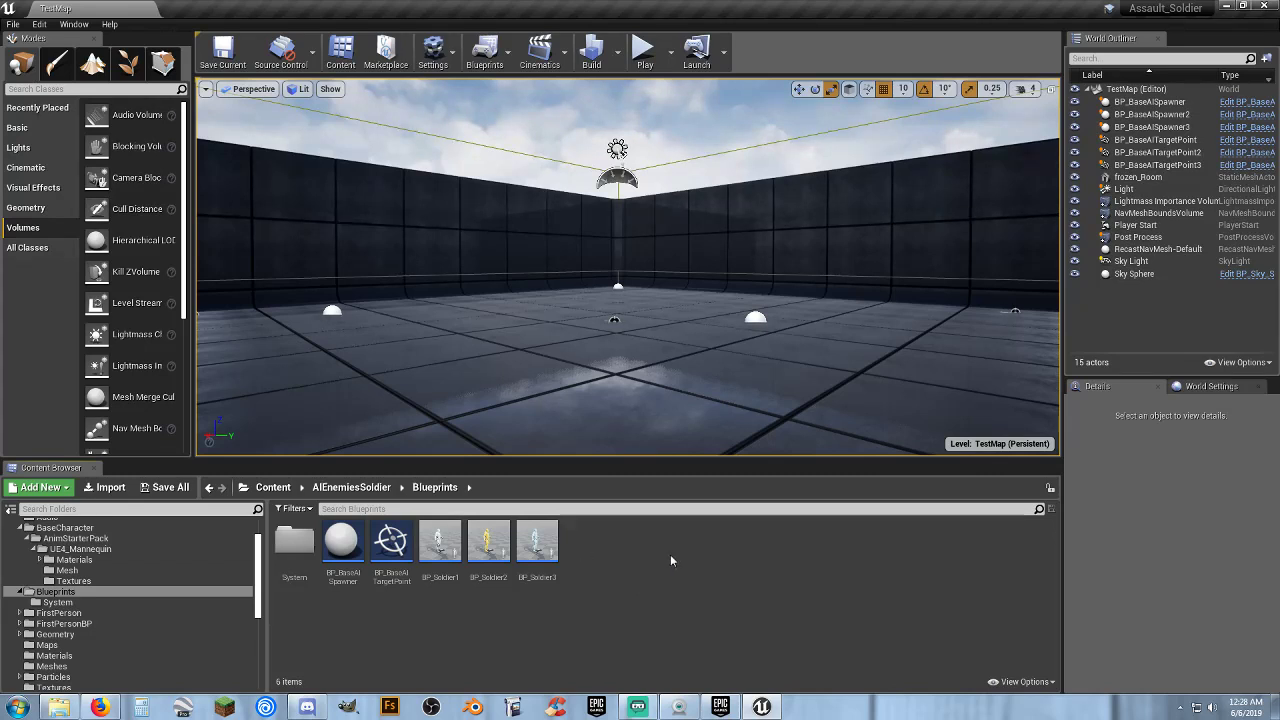
pyautogui.click(100, 707)
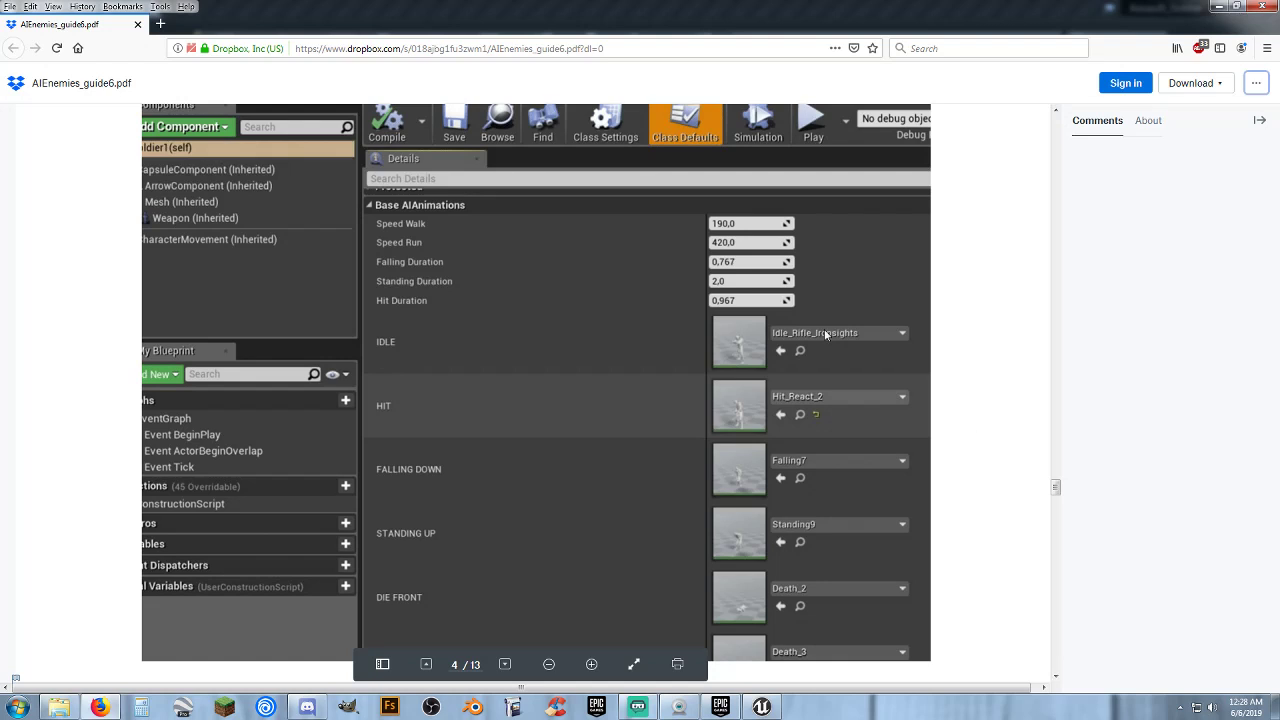
pyautogui.click(100, 707)
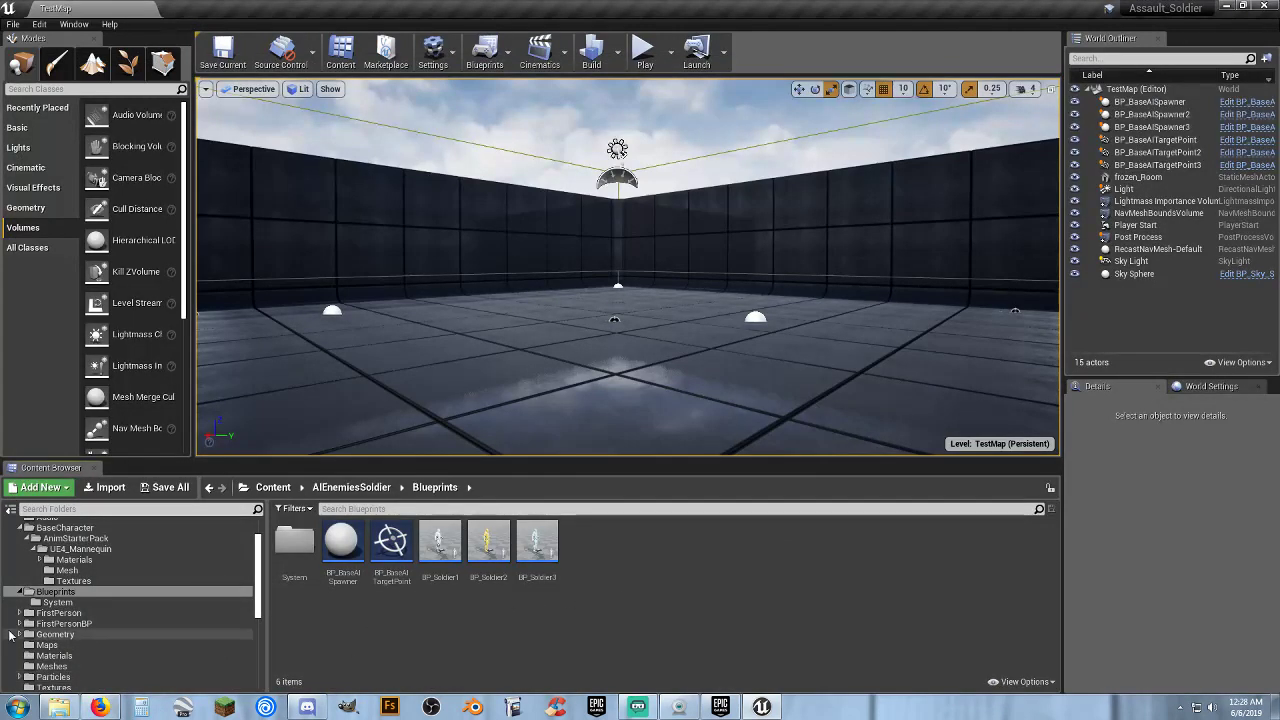
# - Collapse the PolygonHeist folder in the Content Browser folder tree
pyautogui.scroll(2, 40, 626)
pyautogui.scroll(2, 40, 626)
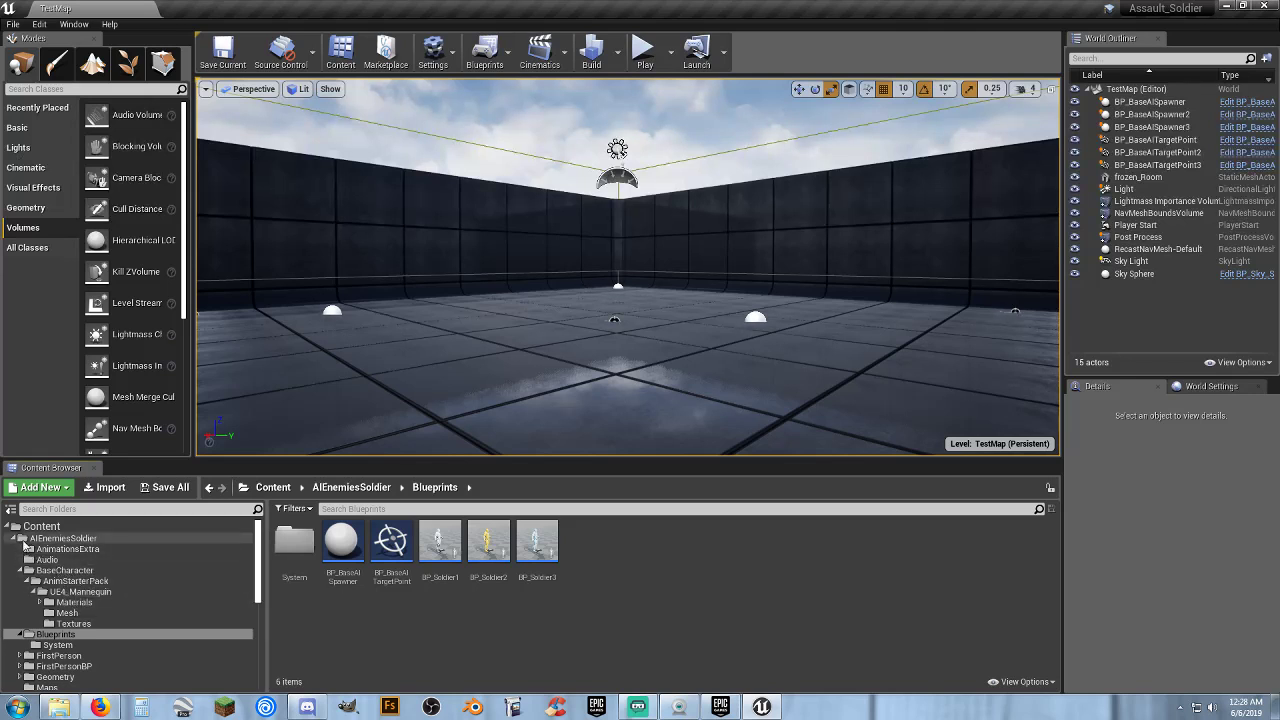
pyautogui.scroll(-3, 38, 565)
pyautogui.scroll(-3, 39, 575)
pyautogui.scroll(-3, 40, 586)
pyautogui.scroll(-3, 40, 587)
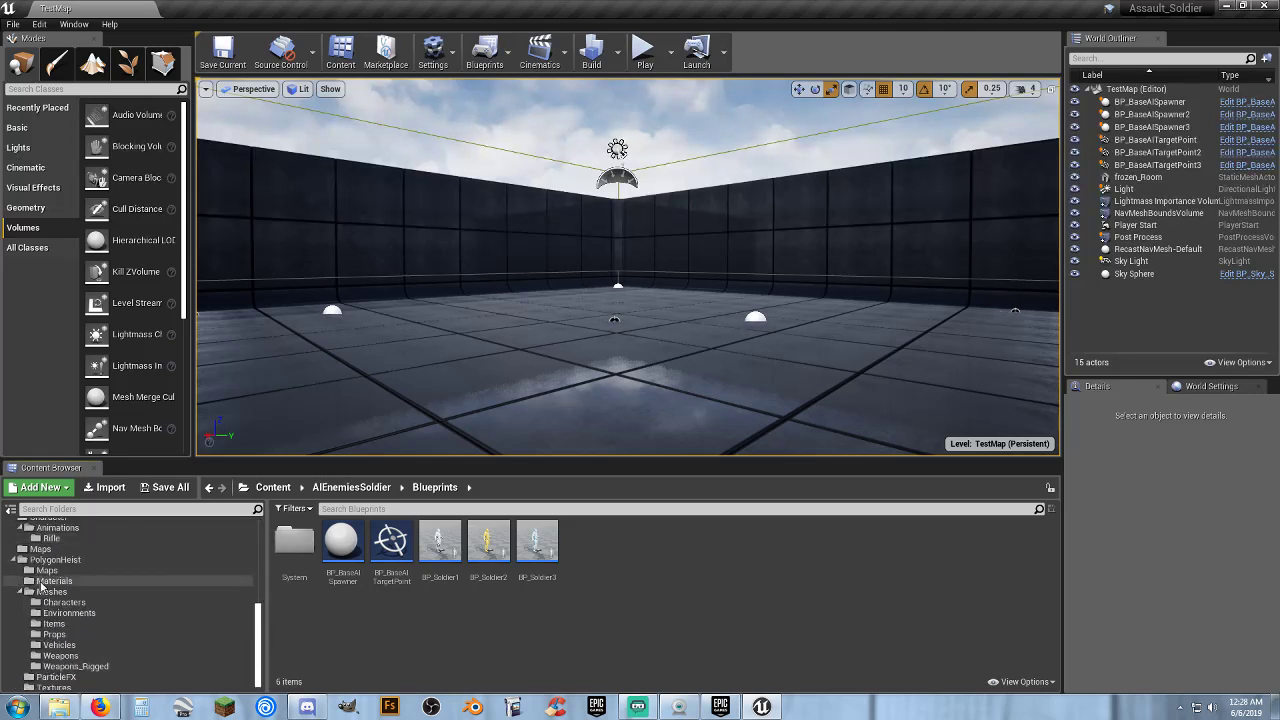
pyautogui.scroll(2, 55, 583)
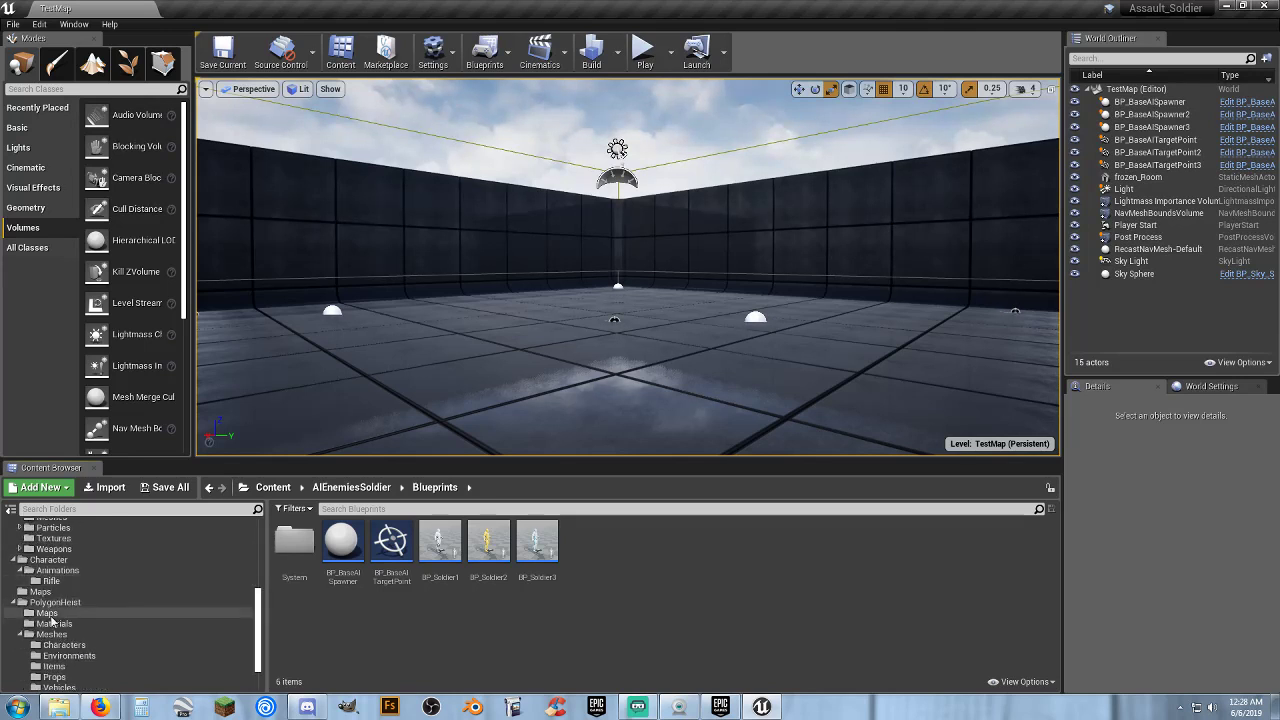
pyautogui.click(12, 604)
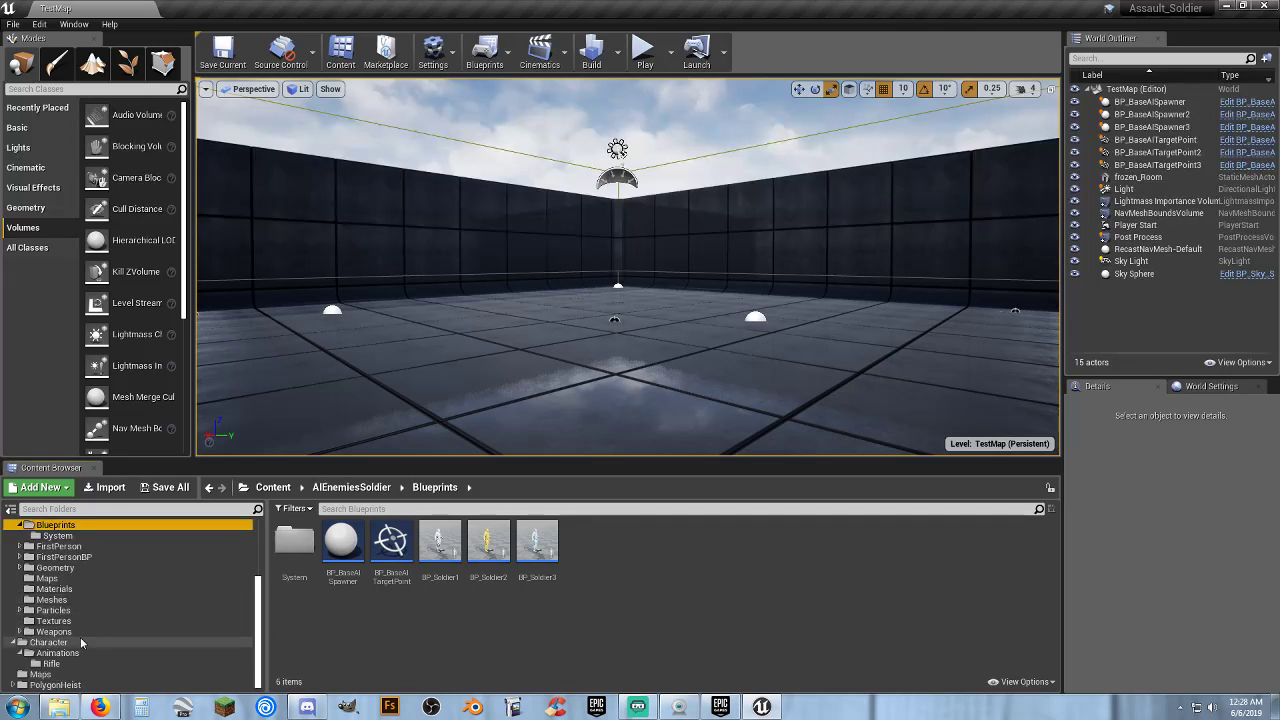
# - Open AnimStarterPack's AnimationsExtra folder and select its first animation asset
pyautogui.scroll(1, 69, 583)
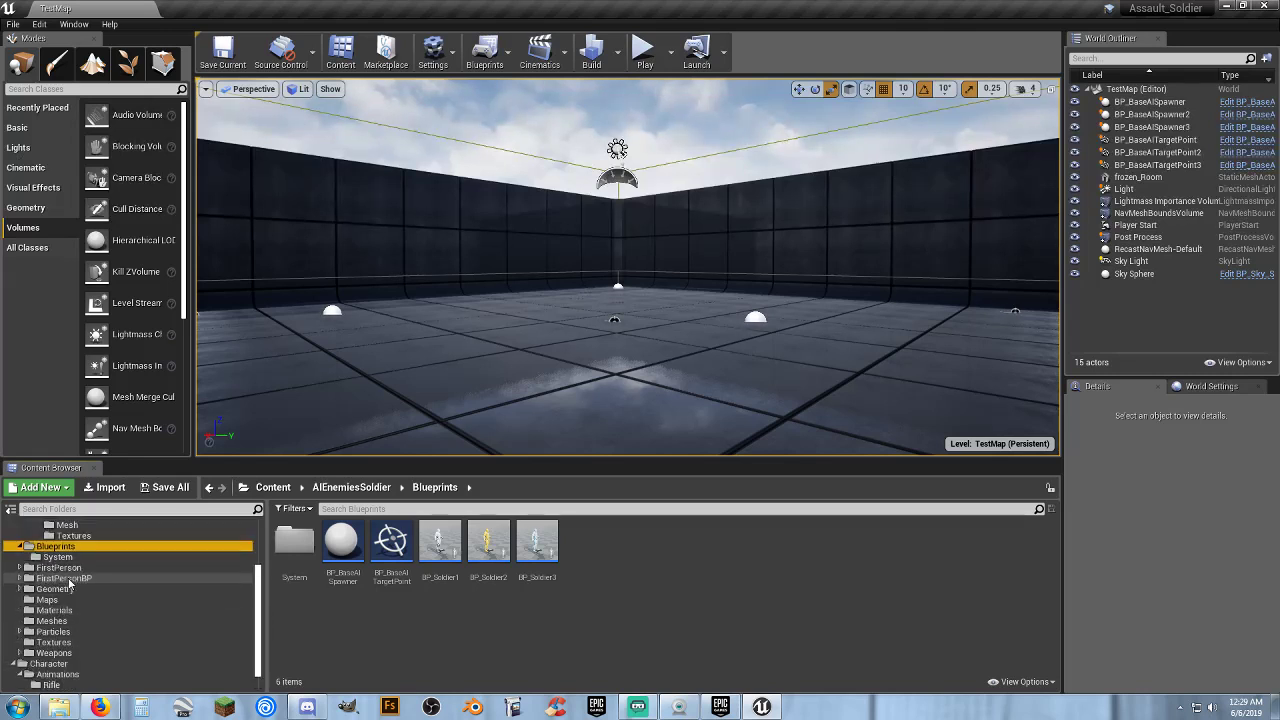
pyautogui.scroll(2, 55, 578)
pyautogui.scroll(1, 42, 572)
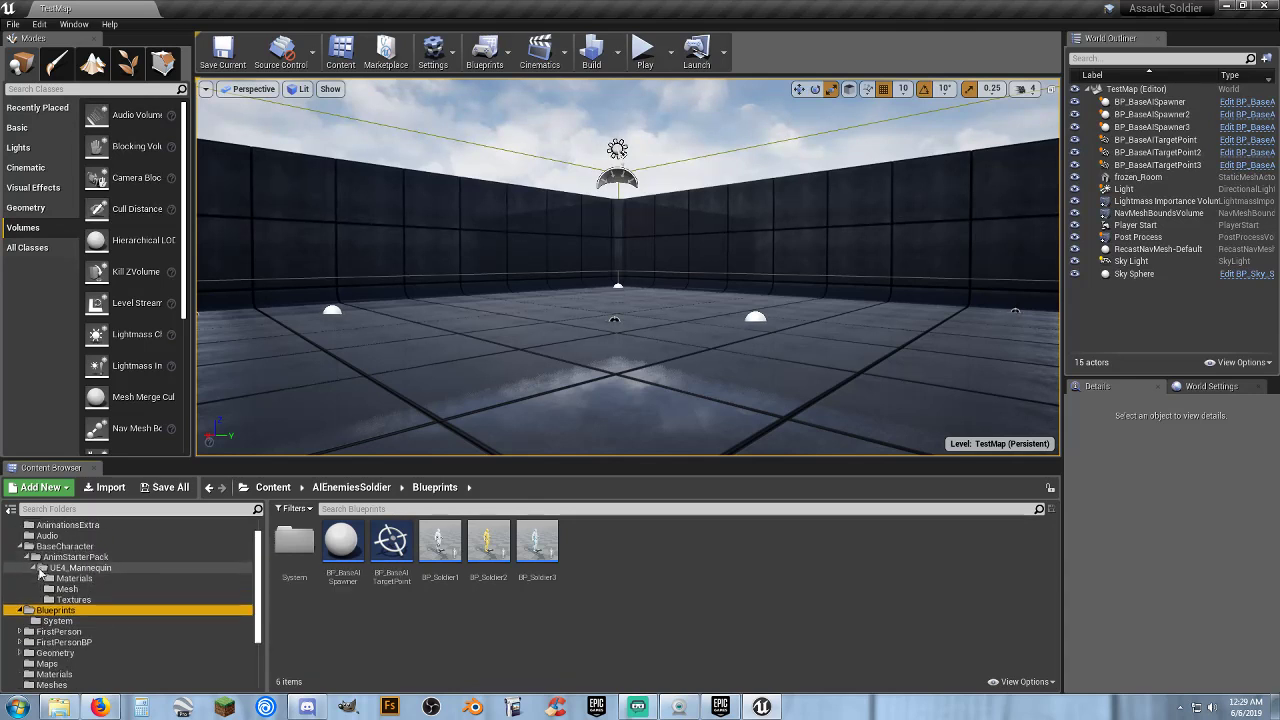
pyautogui.click(36, 568)
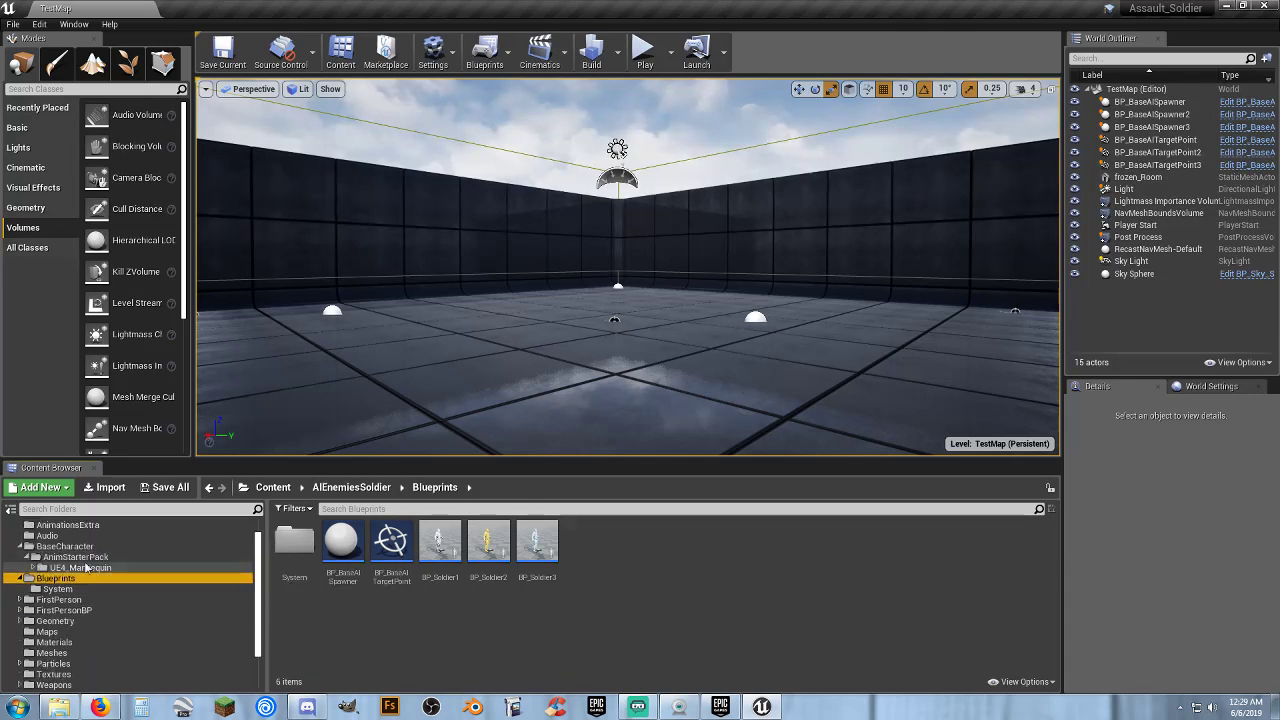
pyautogui.click(88, 558)
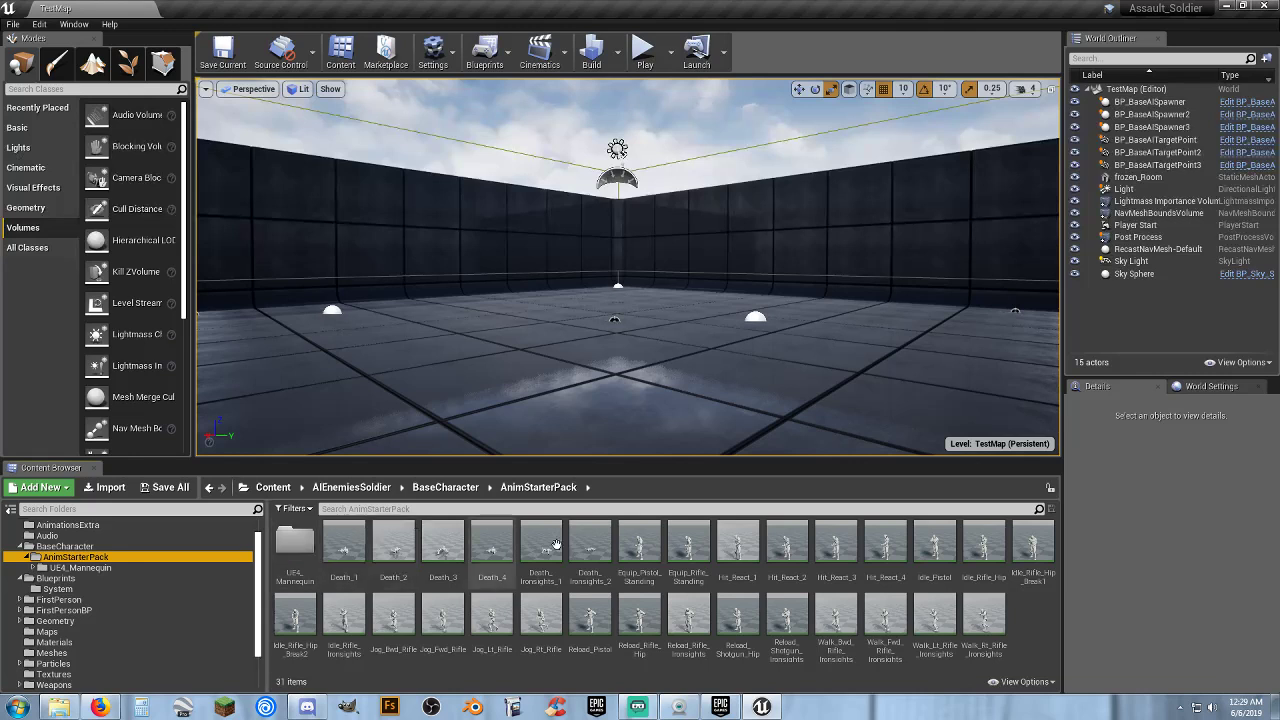
pyautogui.click(86, 526)
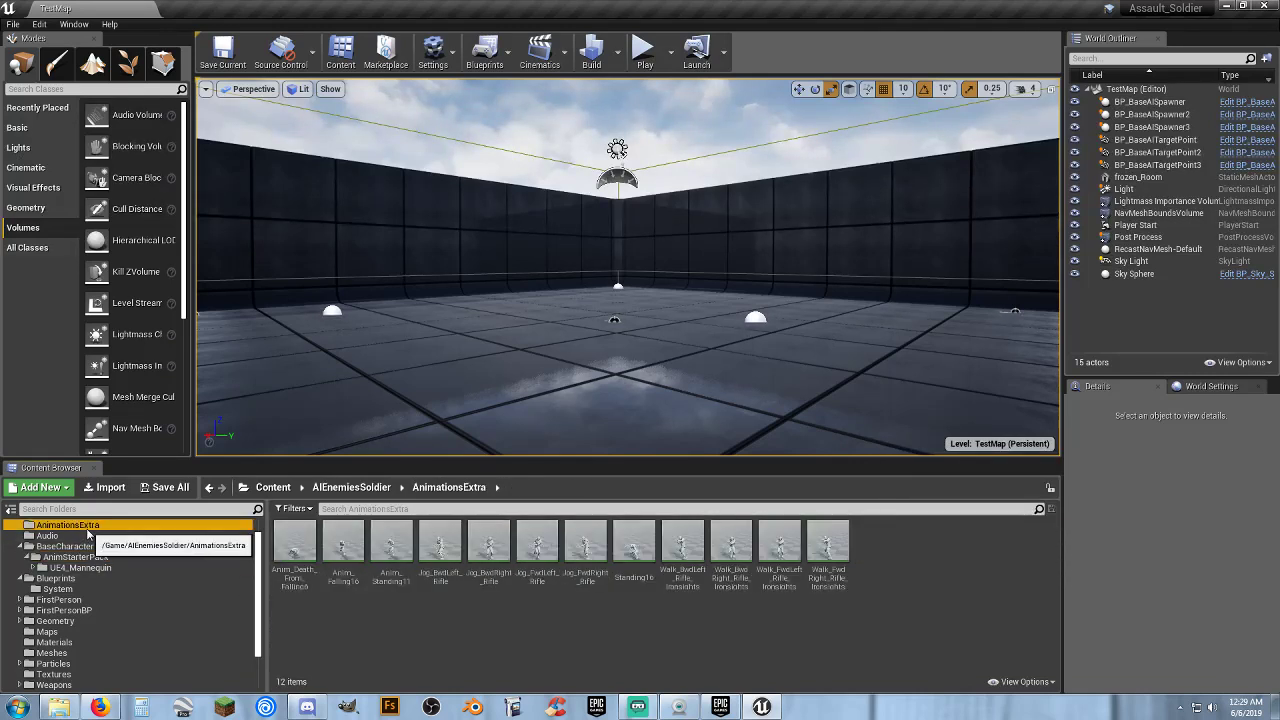
pyautogui.click(305, 575)
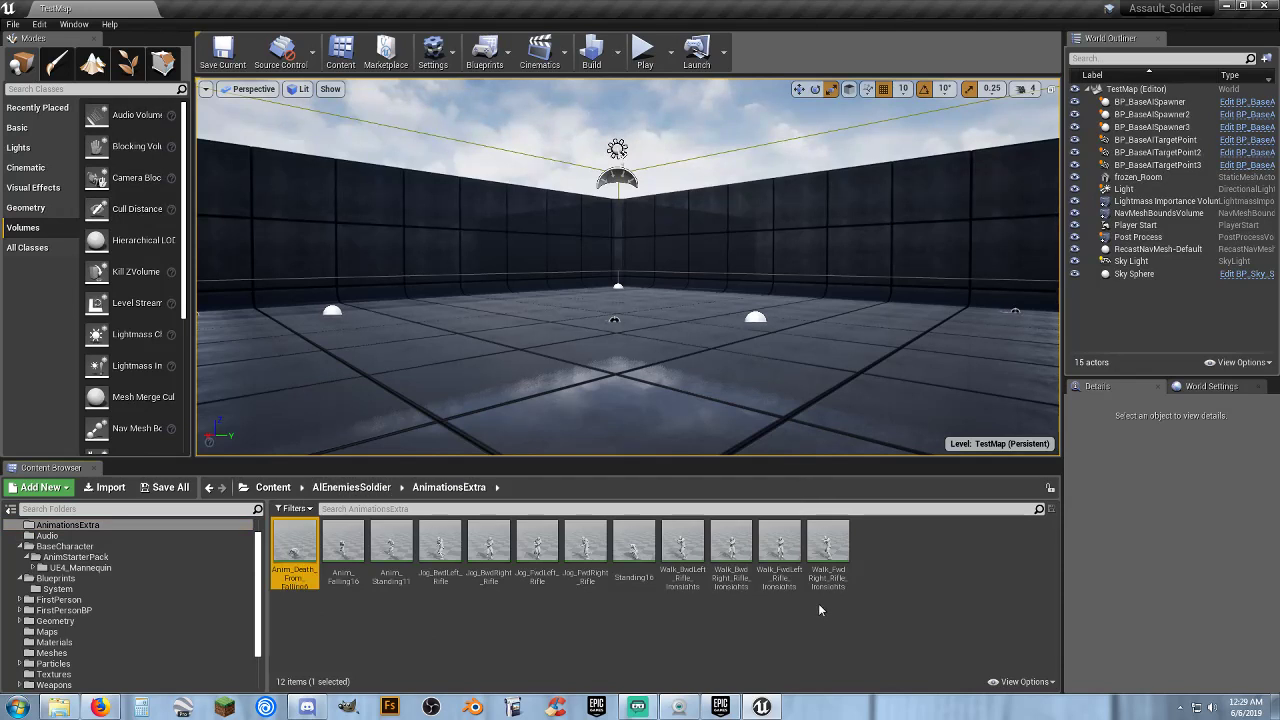
# - Duplicate all 12 AnimationsExtra animations, retargeted onto SK_Character_Heist_Skeleton
pyautogui.click(886, 585)
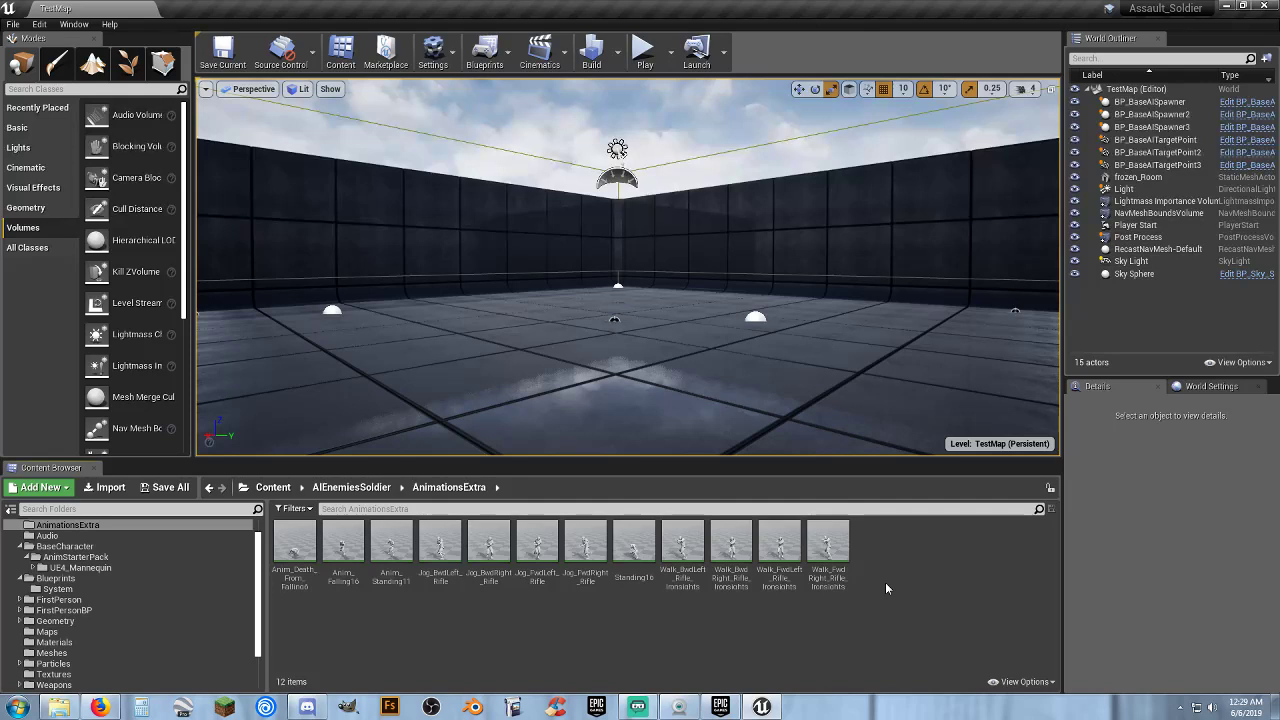
pyautogui.click(300, 565)
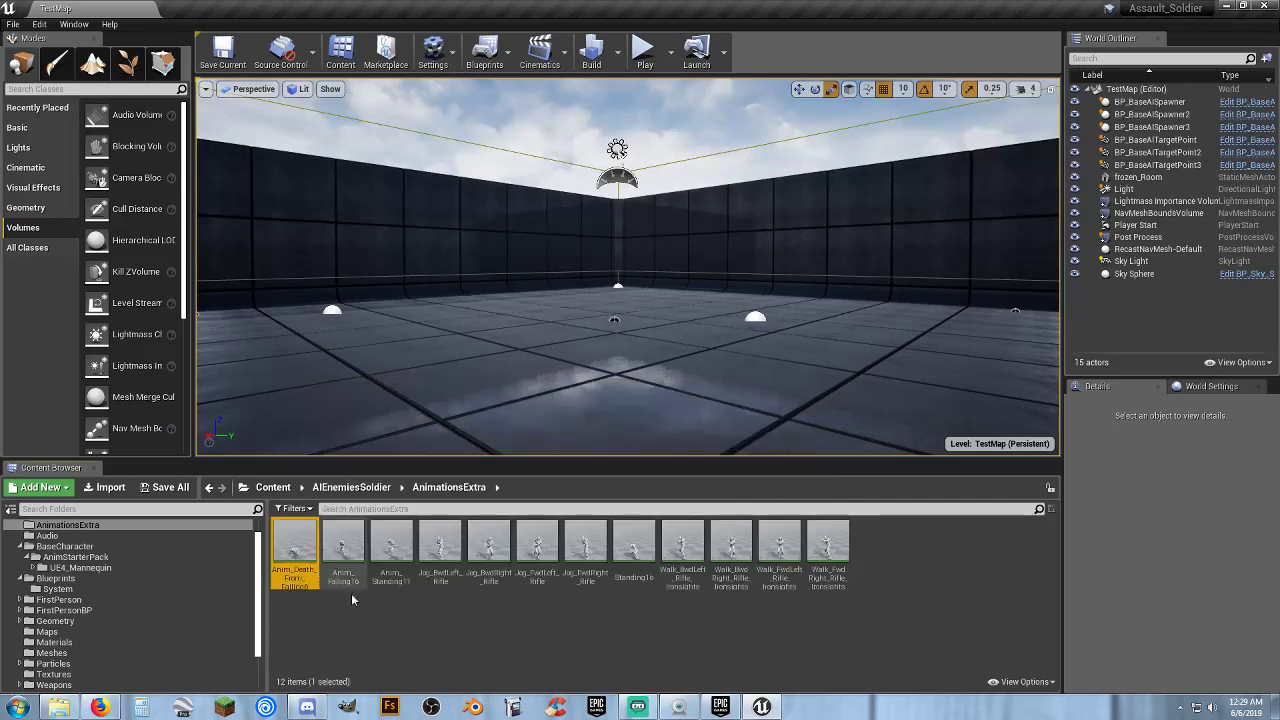
pyautogui.keyDown('shift'); pyautogui.click(824, 582); pyautogui.keyUp('shift')
pyautogui.rightClick(740, 568)
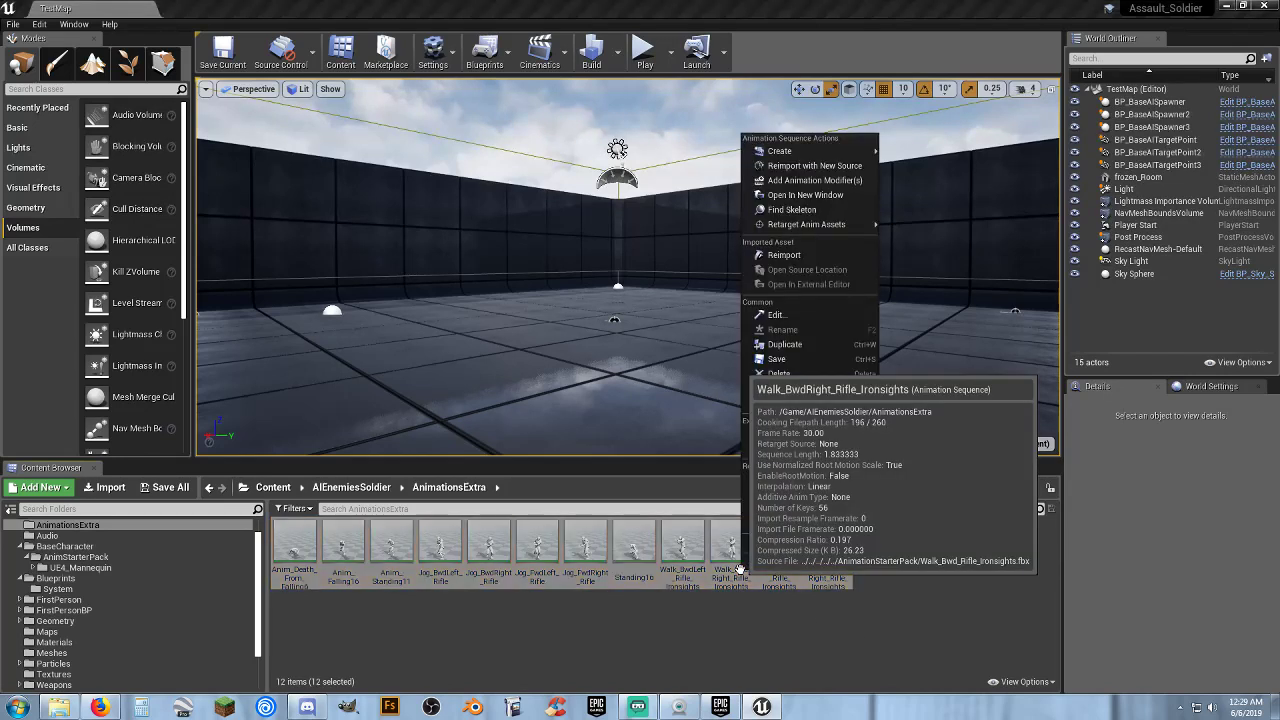
pyautogui.moveTo(803, 224)
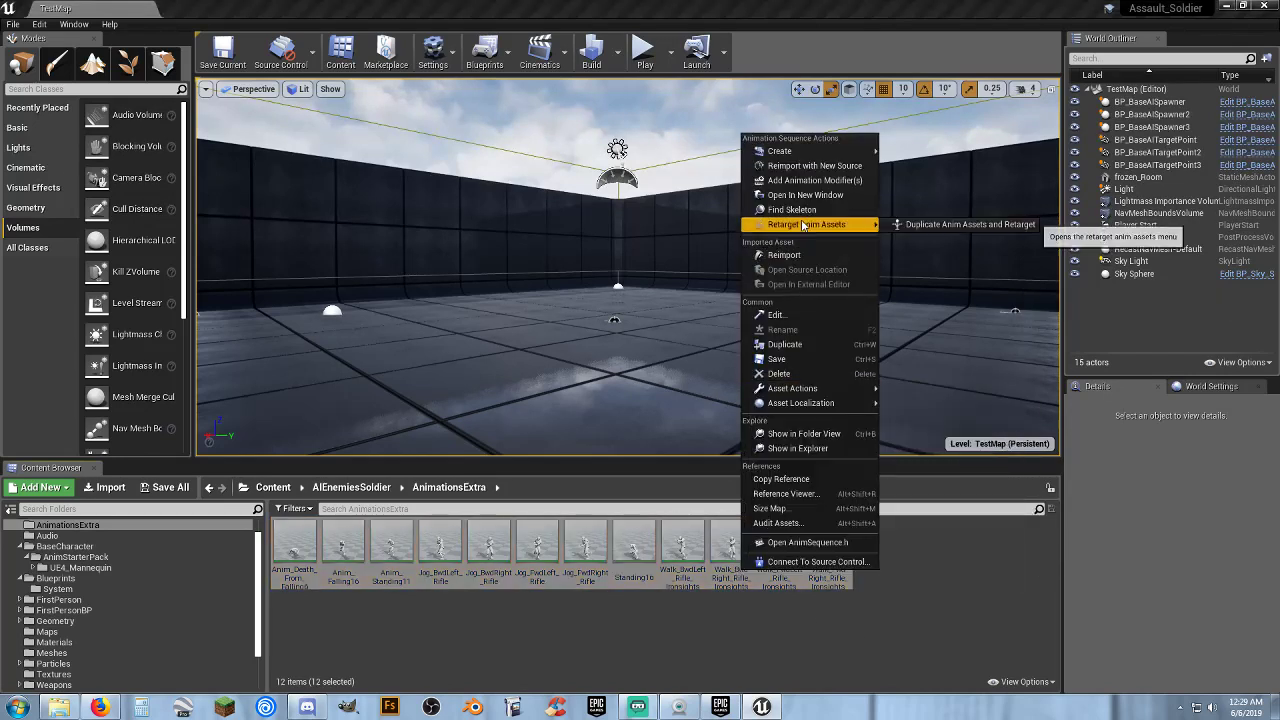
pyautogui.click(946, 226)
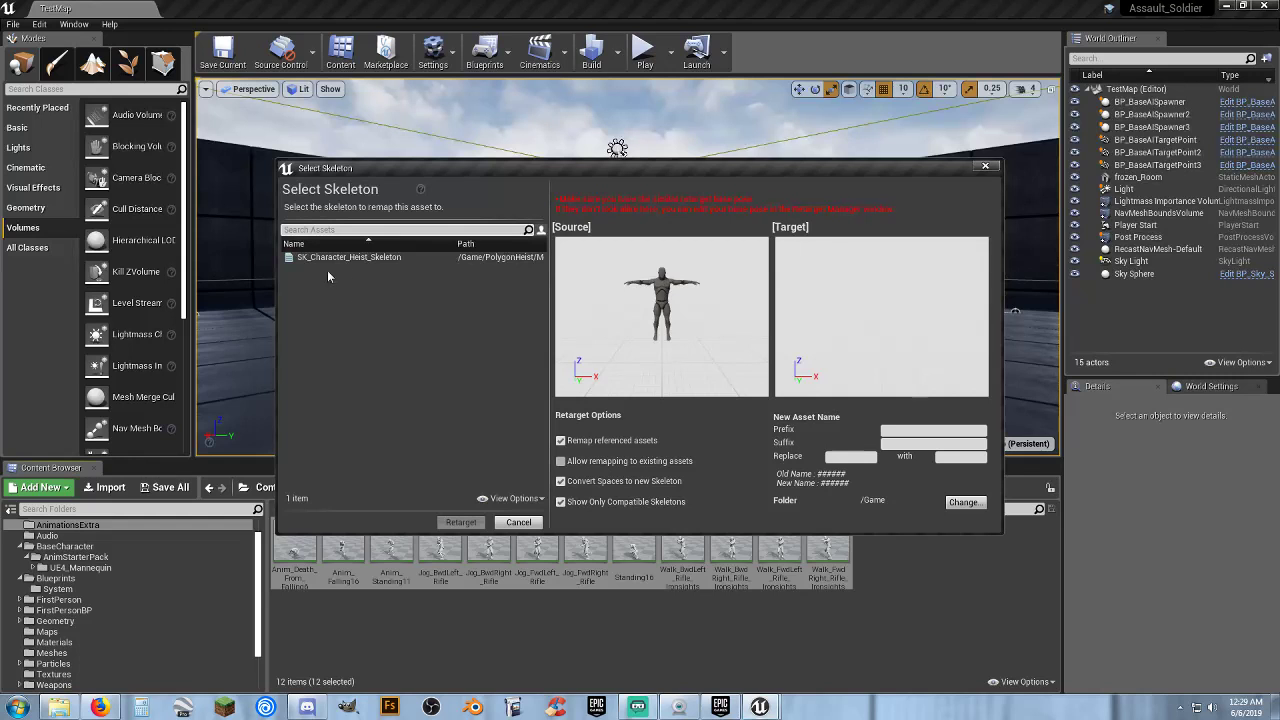
pyautogui.click(352, 258)
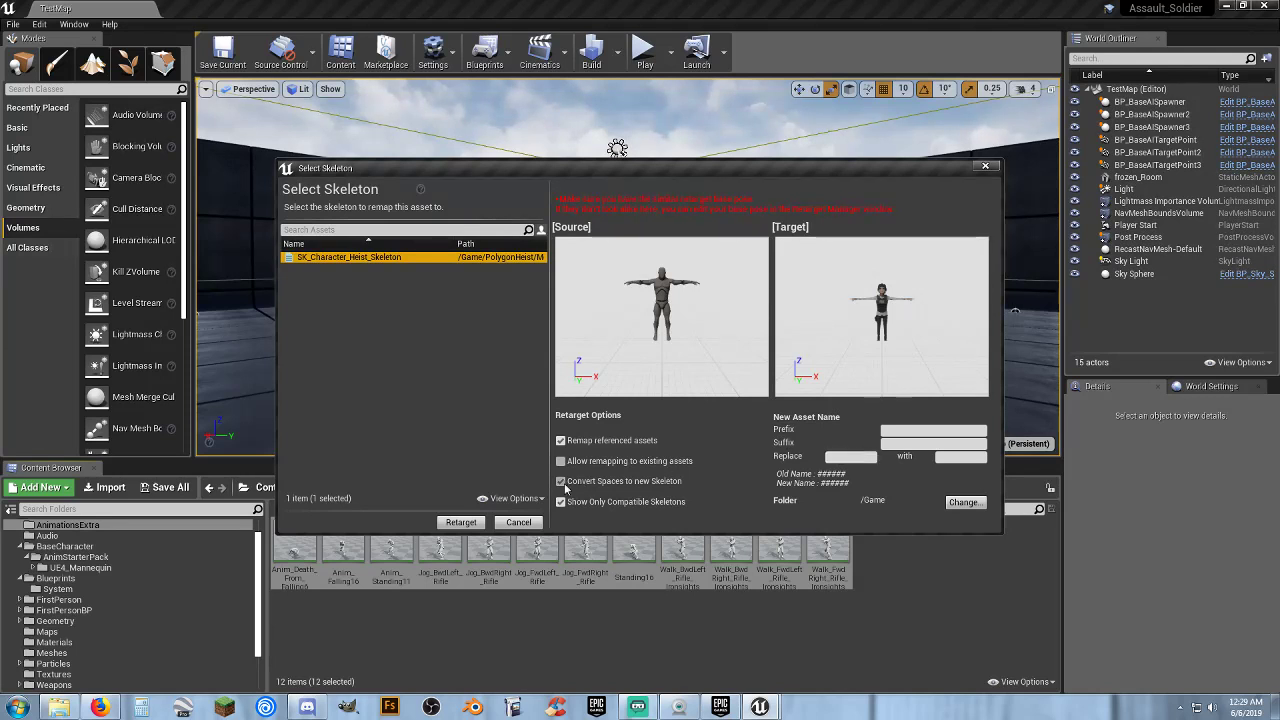
pyautogui.click(471, 527)
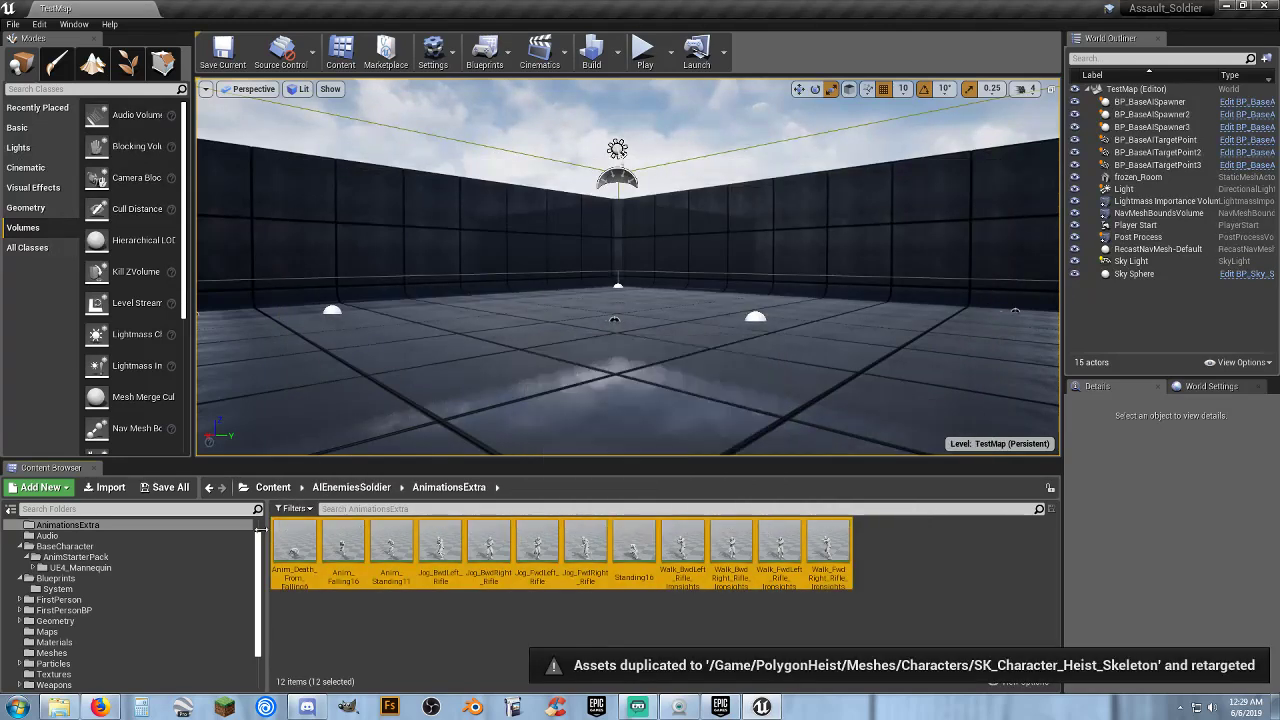
pyautogui.scroll(1, 60, 540)
# - Force-delete the 12 retargeted animation copies from the Content root
pyautogui.click(60, 528)
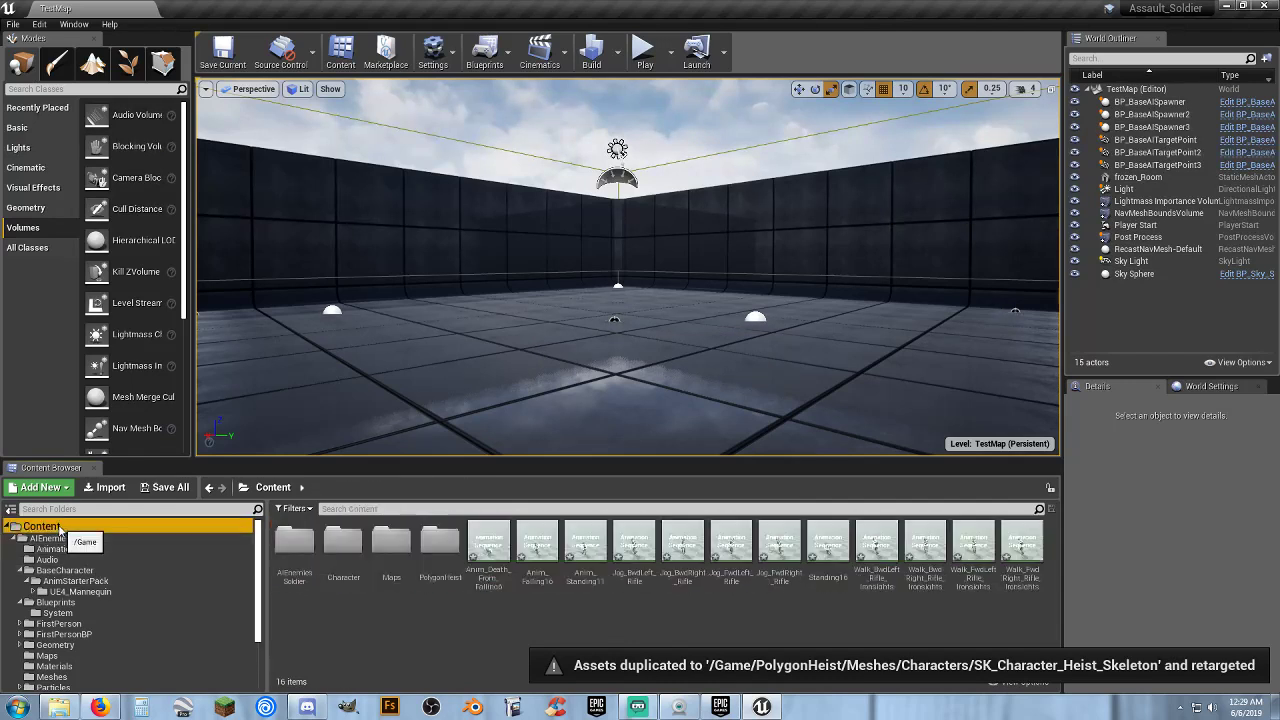
pyautogui.click(489, 548)
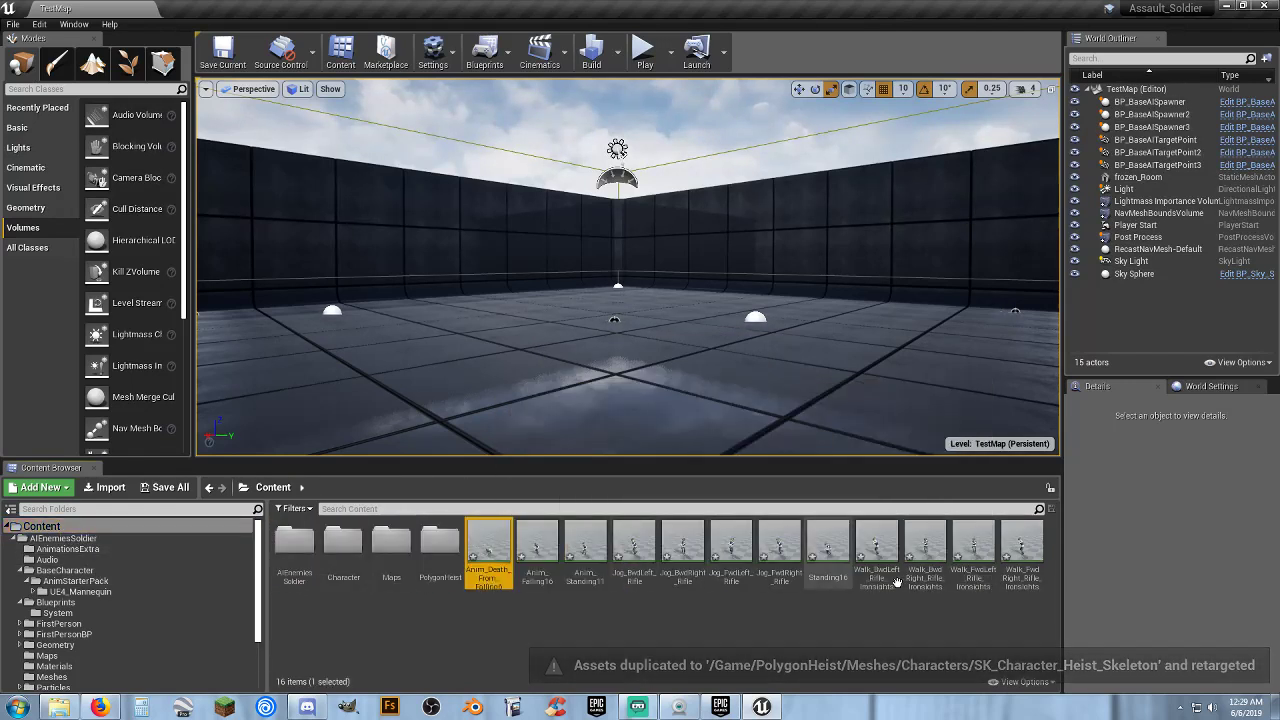
pyautogui.keyDown('shift'); pyautogui.click(1021, 583); pyautogui.keyUp('shift')
pyautogui.press('Delete')
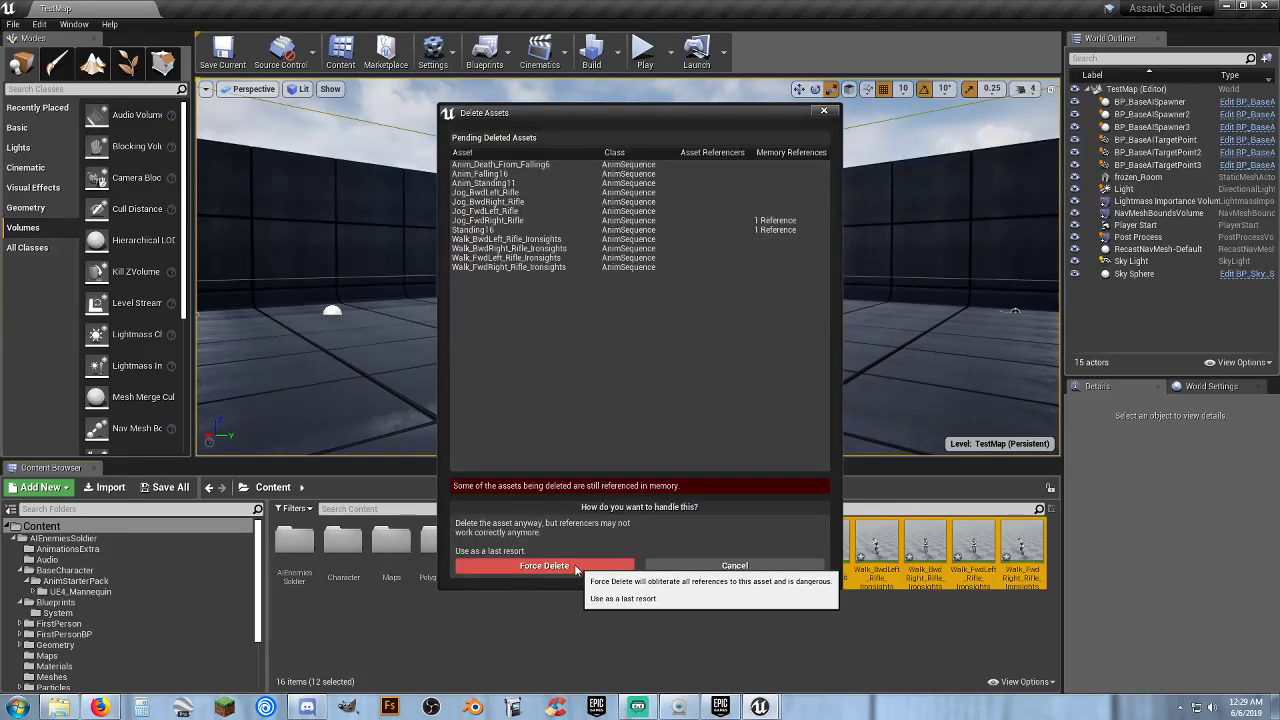
pyautogui.click(578, 566)
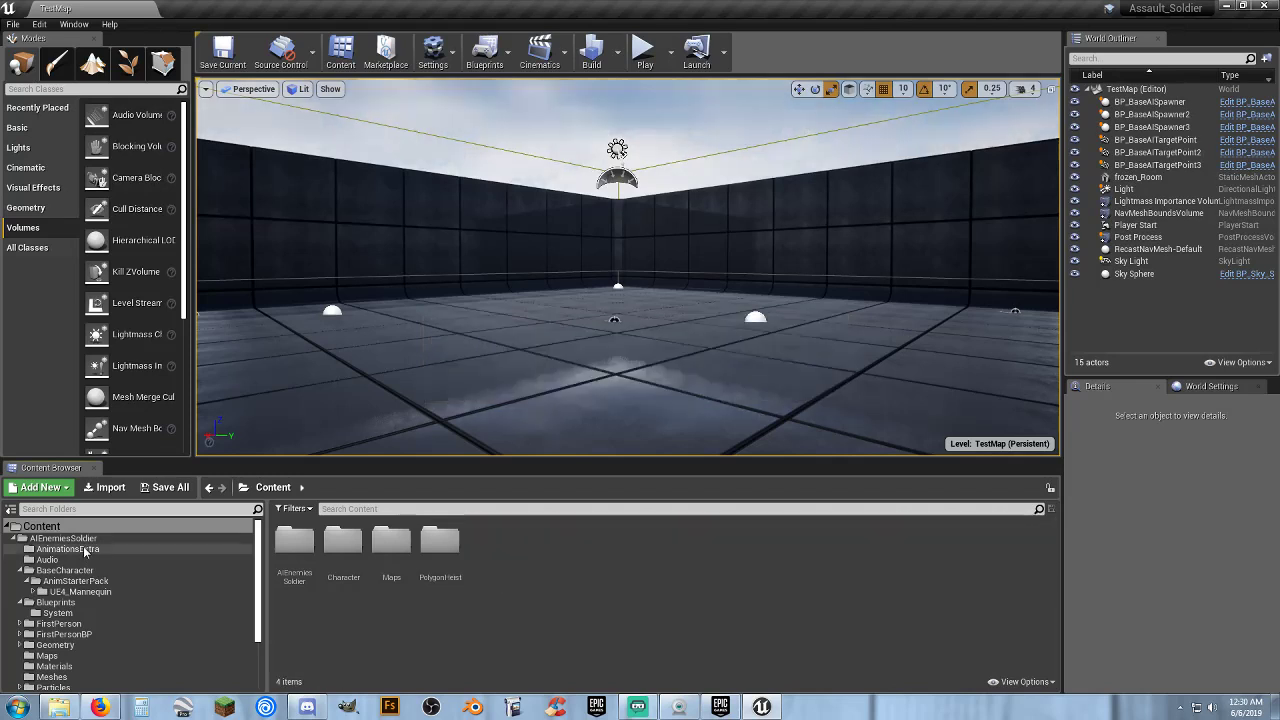
# - Select all 12 AnimationsExtra animations for duplicate-and-retarget onto the Heist character skeleton
pyautogui.click(84, 550)
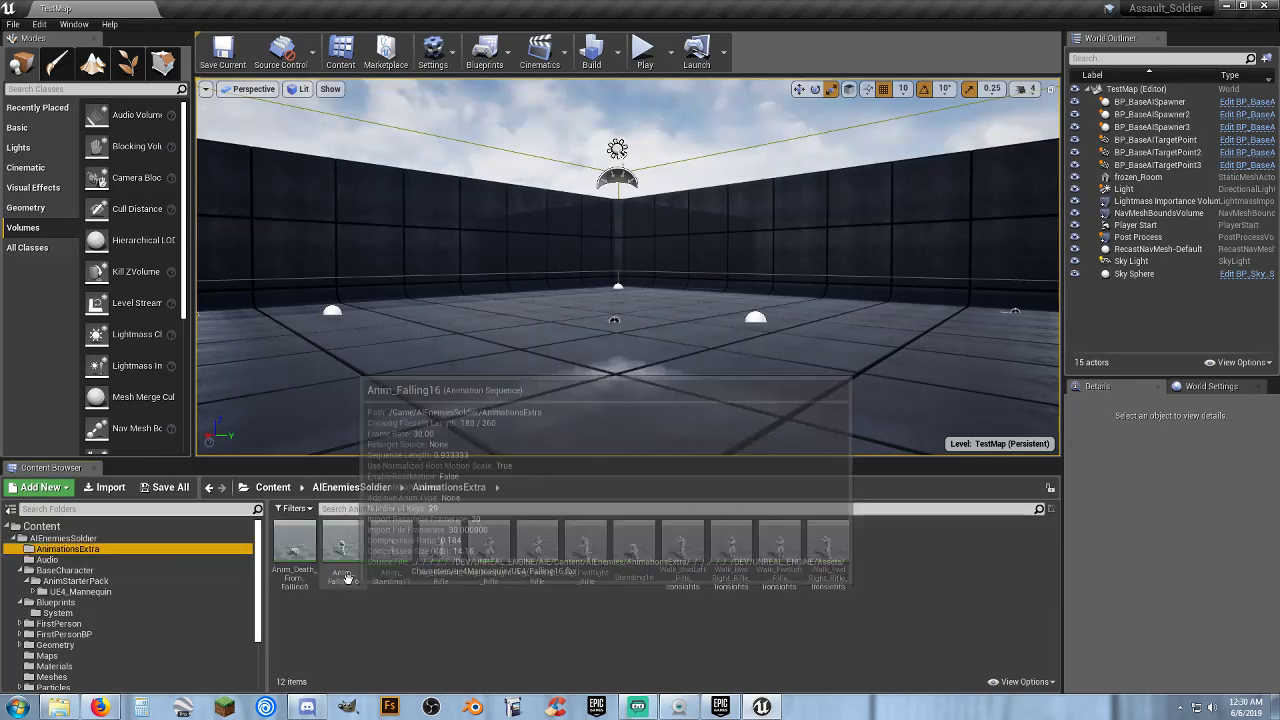
pyautogui.click(295, 550)
pyautogui.keyDown('shift'); pyautogui.click(828, 550); pyautogui.keyUp('shift')
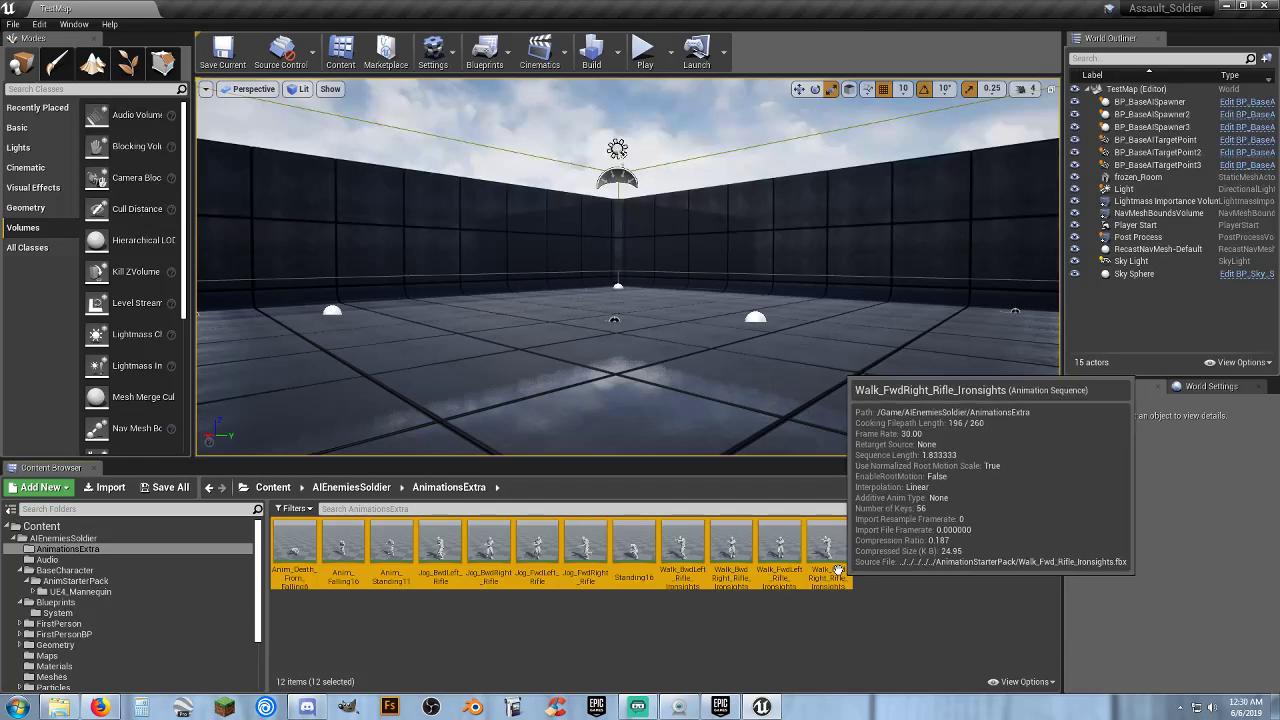
pyautogui.rightClick(838, 552)
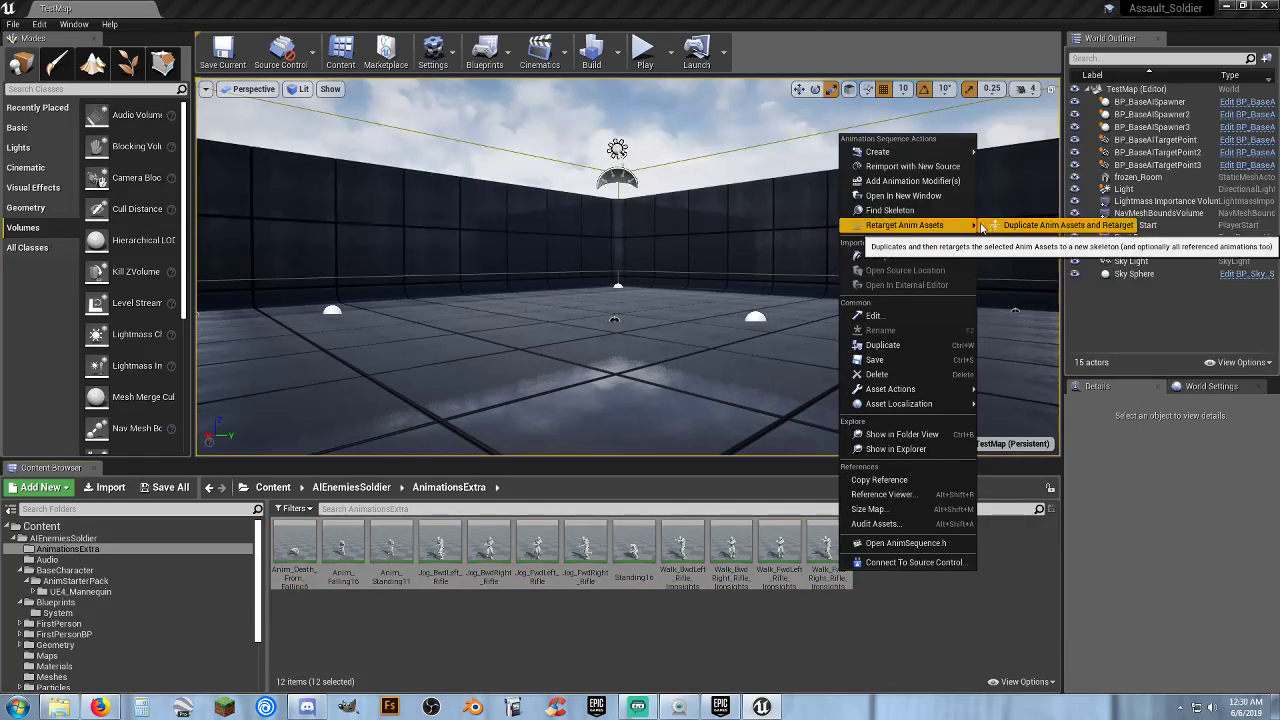
pyautogui.click(1040, 225)
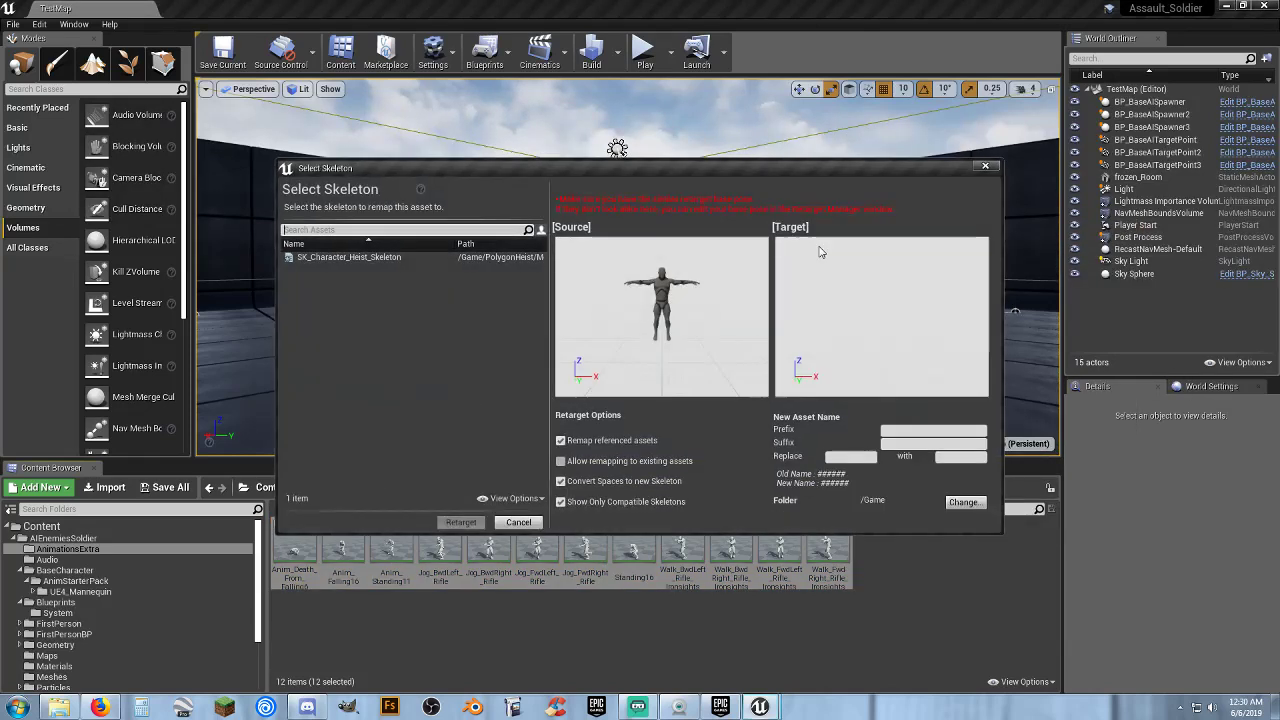
pyautogui.click(355, 257)
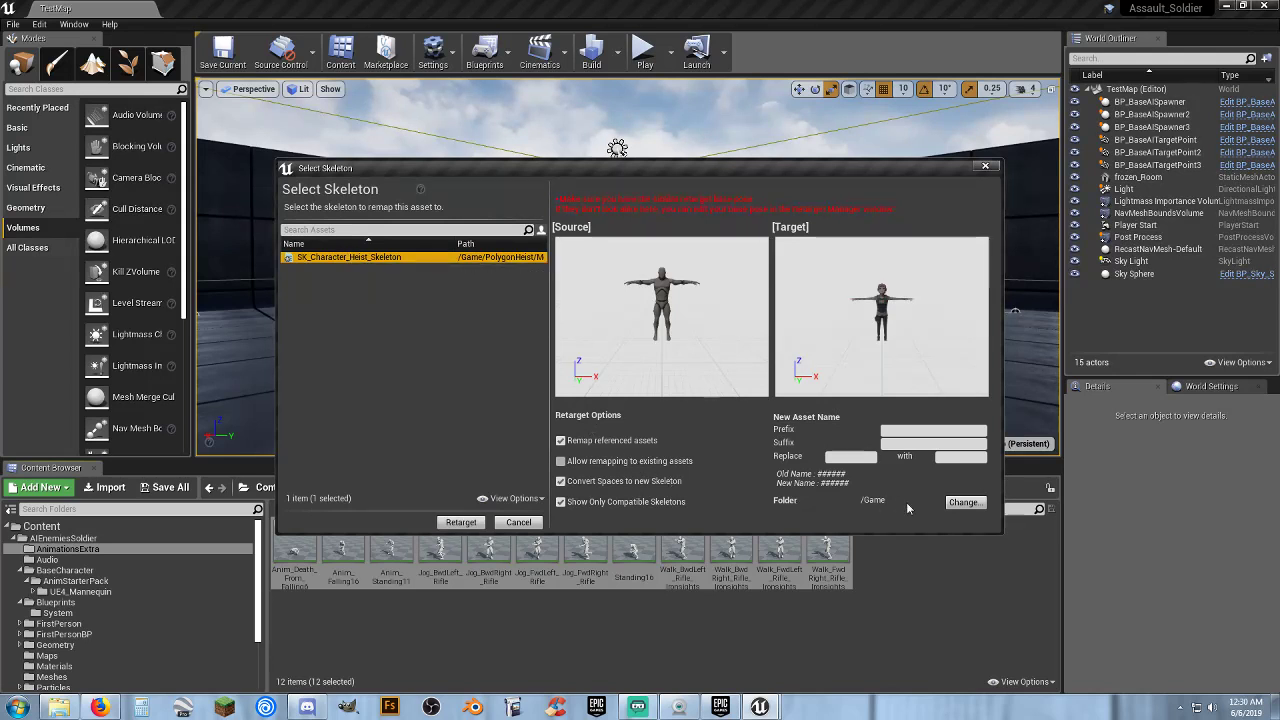
# - Set Character/Animations/Rifle as the destination folder and run the retarget
pyautogui.click(958, 504)
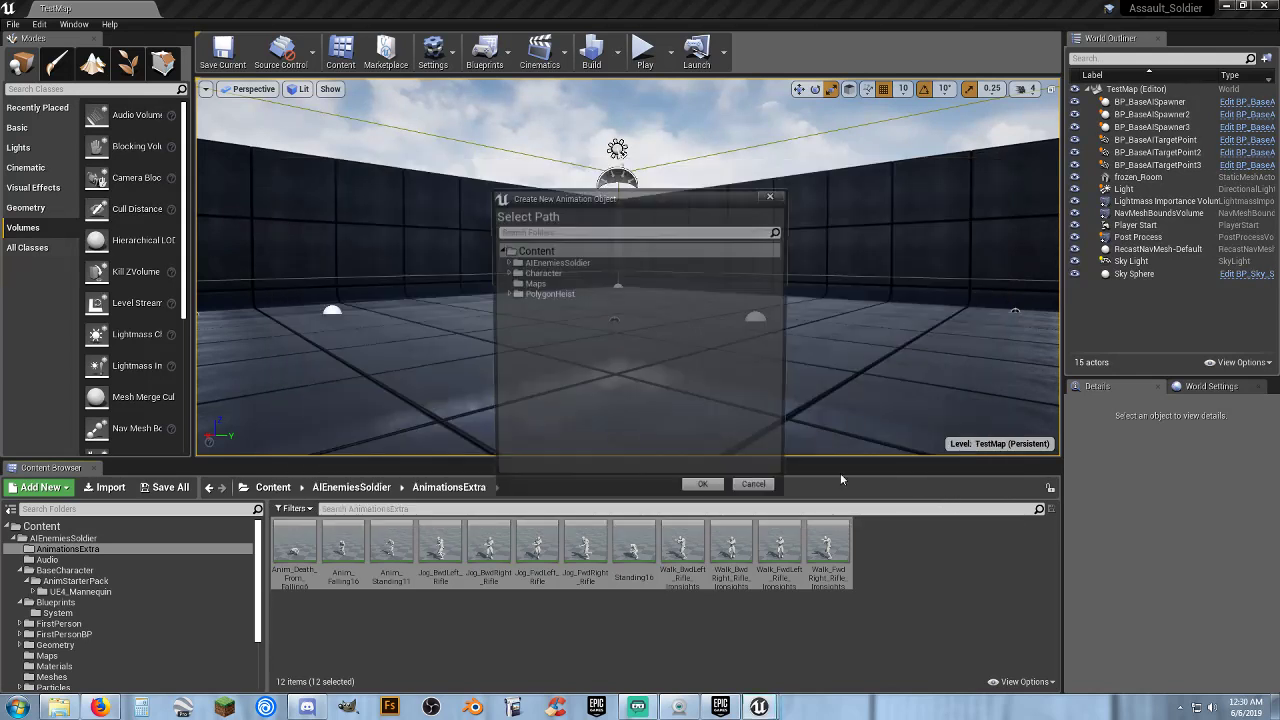
pyautogui.click(505, 272)
pyautogui.click(511, 288)
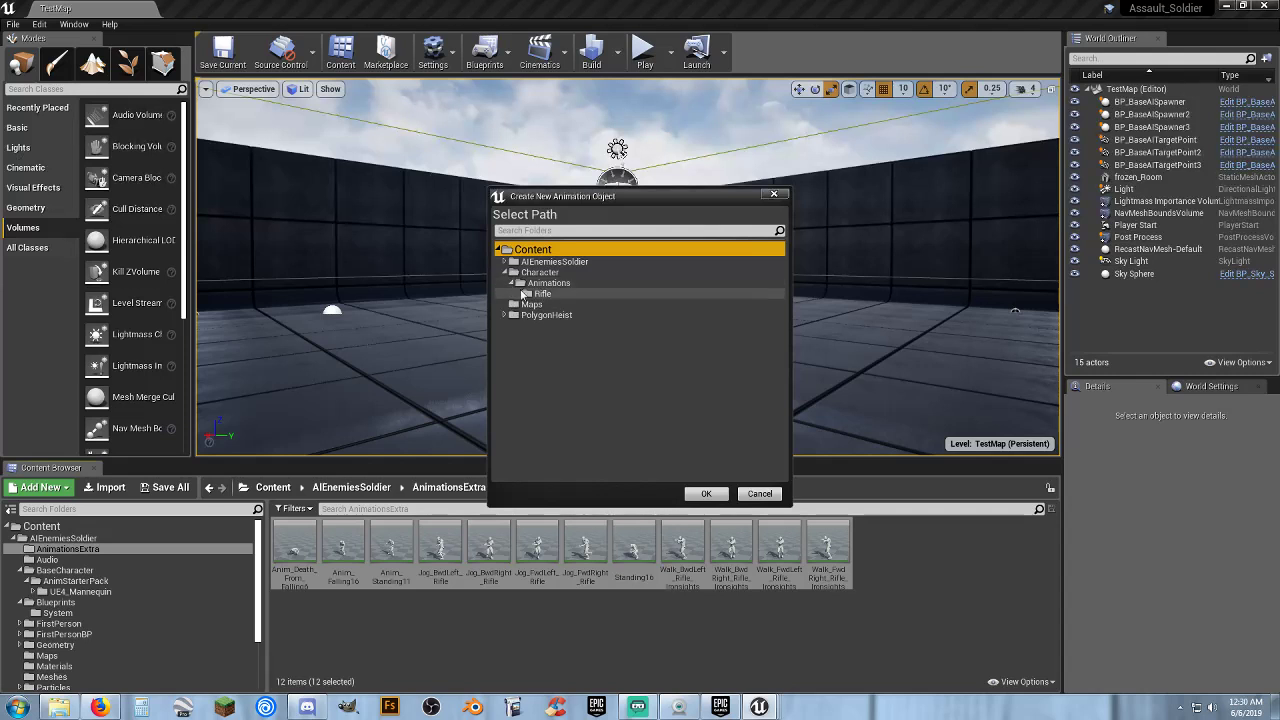
pyautogui.click(541, 294)
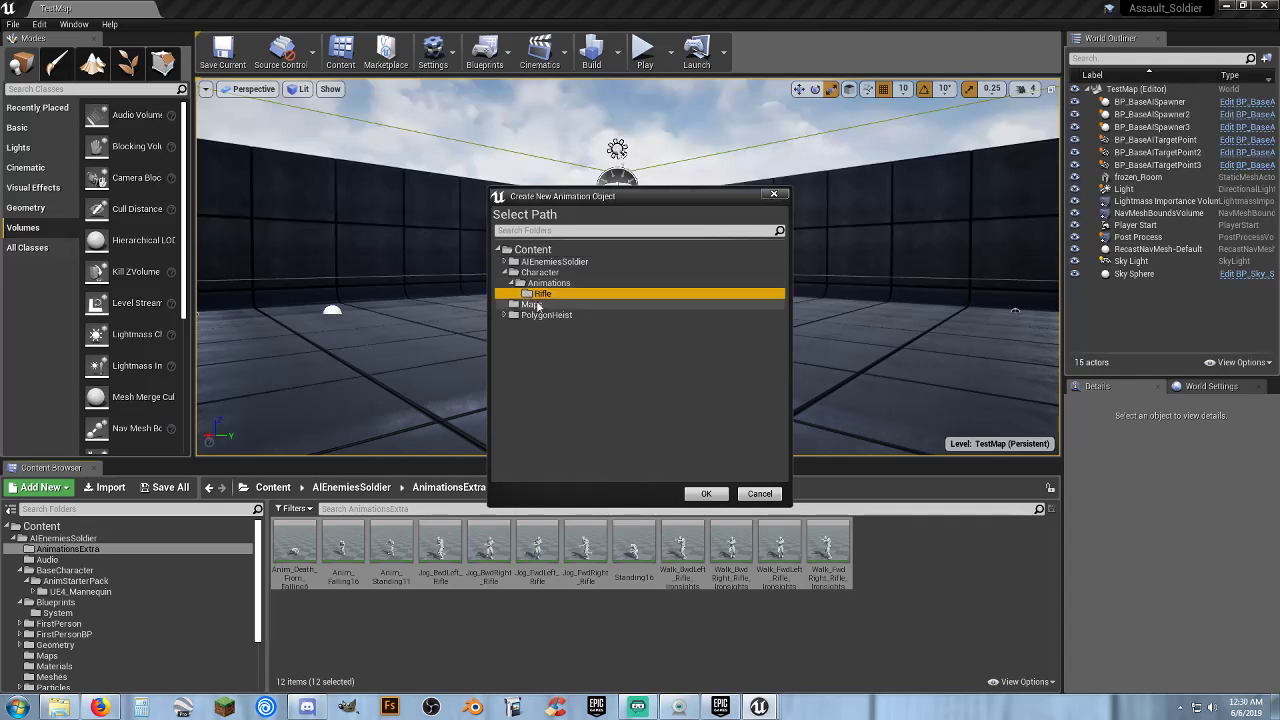
pyautogui.click(700, 494)
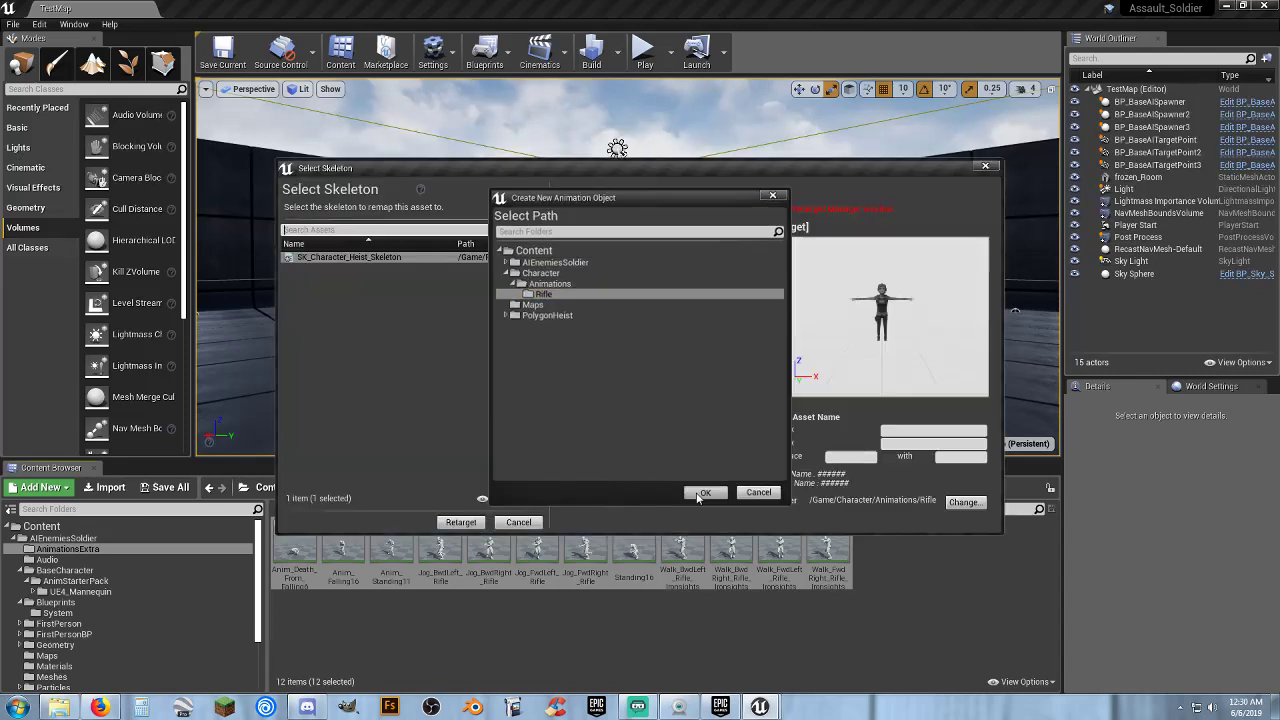
pyautogui.click(462, 523)
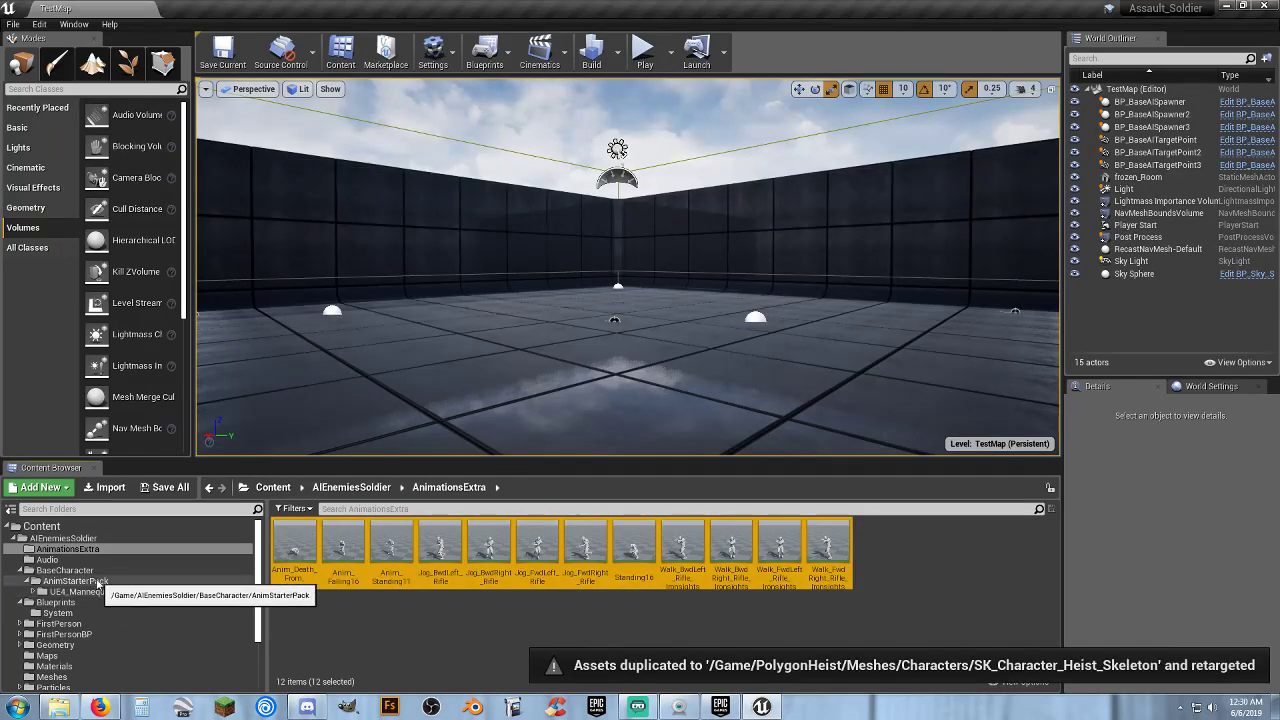
# - Select AnimStarterPack animations Death_1 through Walk_Rt_Rifle_Ironsights for duplicate-and-retarget
pyautogui.click(75, 581)
pyautogui.click(344, 545)
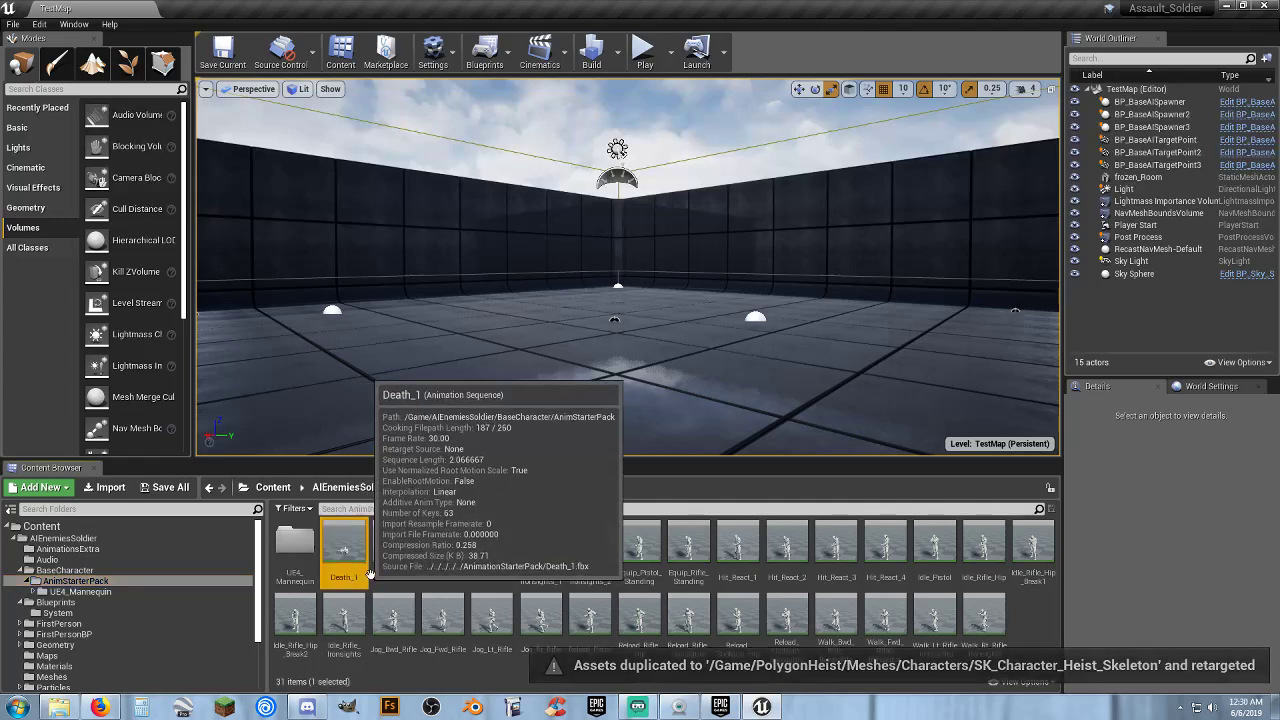
pyautogui.keyDown('shift'); pyautogui.click(993, 630); pyautogui.keyUp('shift')
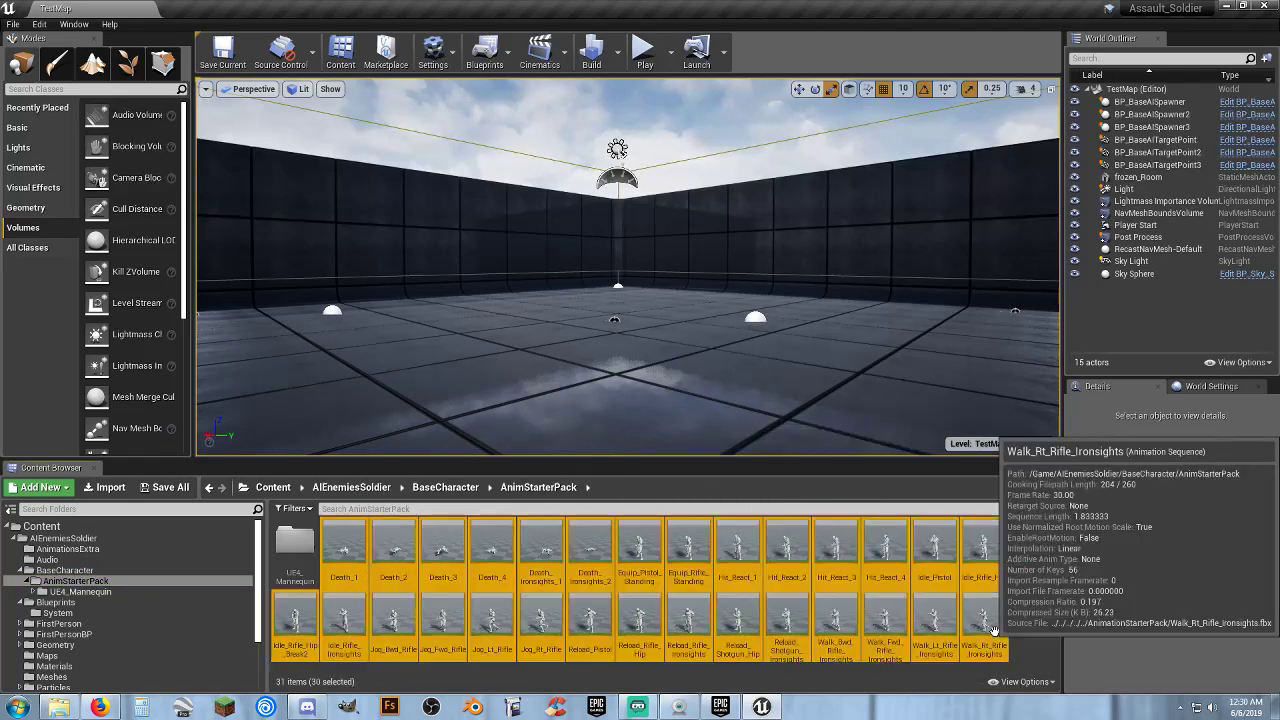
pyautogui.rightClick(494, 584)
pyautogui.moveTo(593, 240)
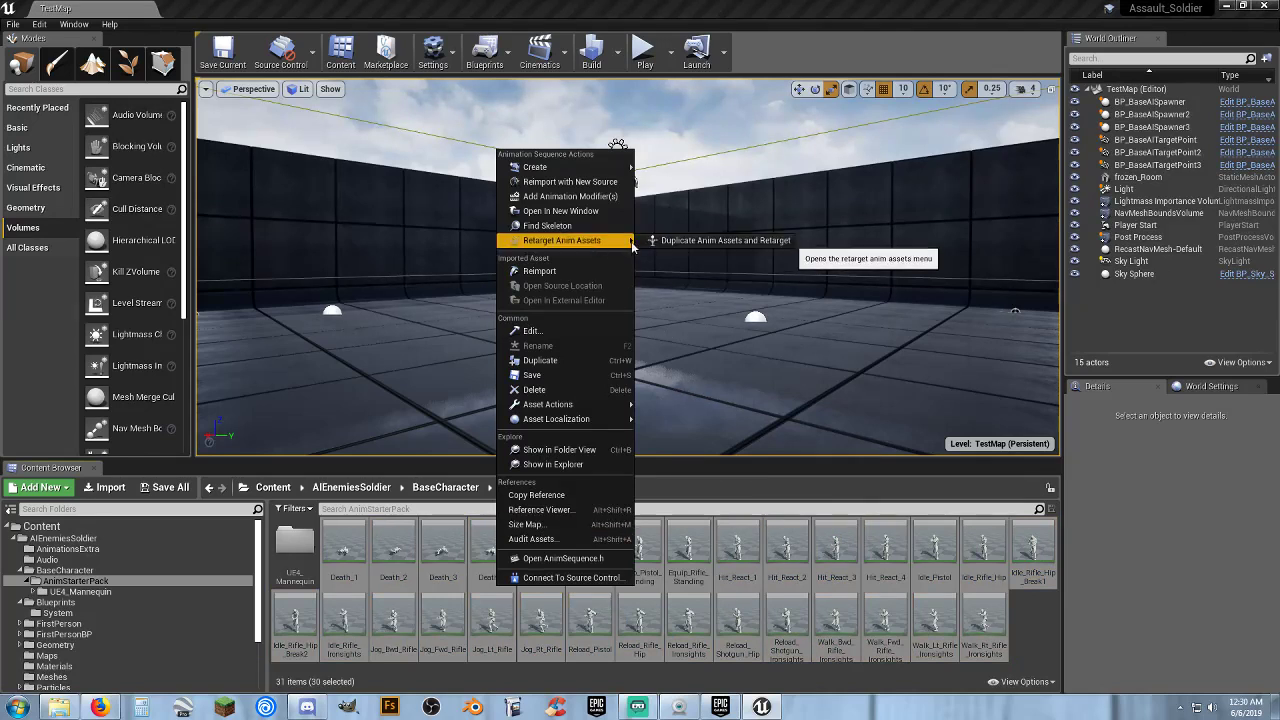
pyautogui.click(699, 241)
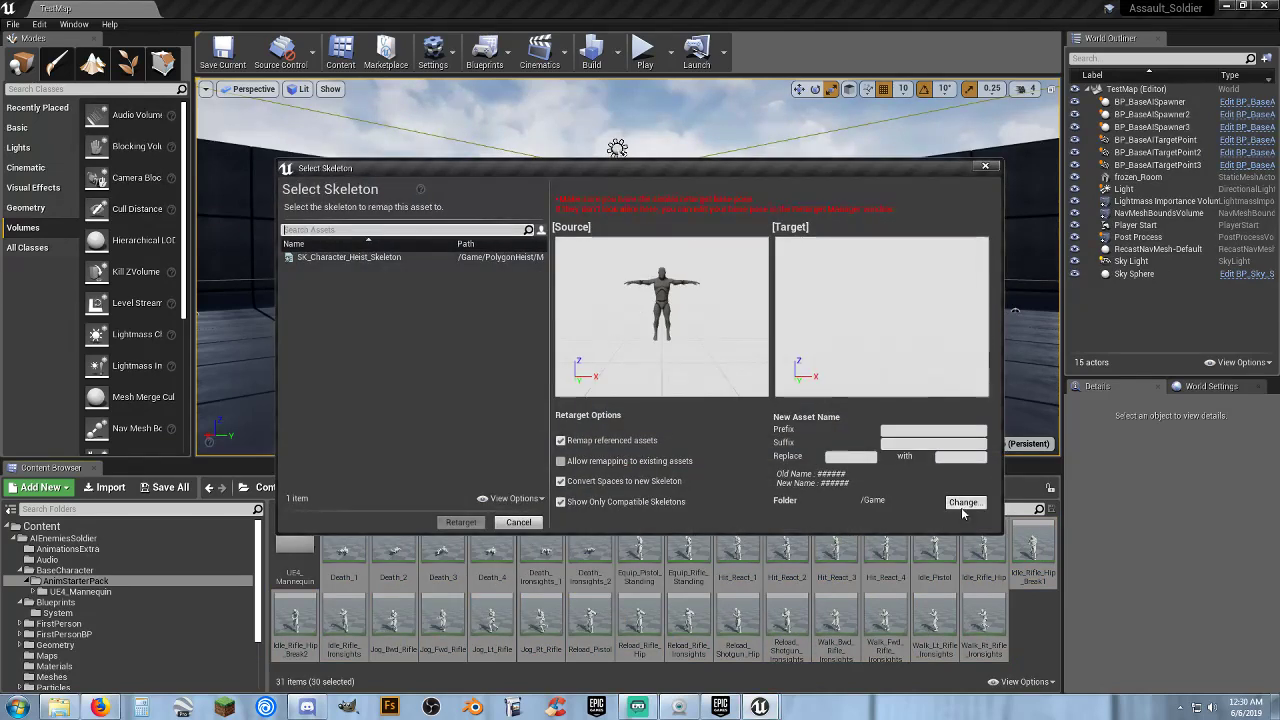
# - Retarget the copies to SK_Character_Heist_Skeleton into Character/Animations/Rifle
pyautogui.click(963, 506)
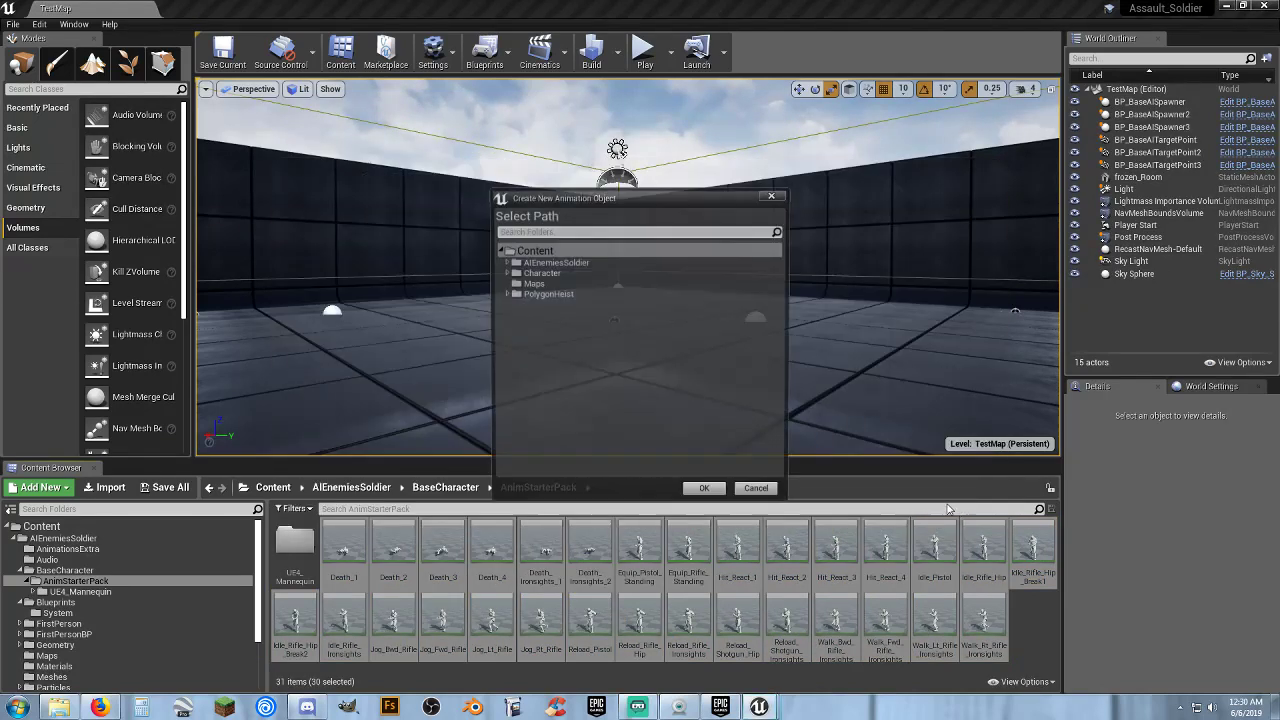
pyautogui.click(504, 272)
pyautogui.click(512, 283)
pyautogui.click(527, 294)
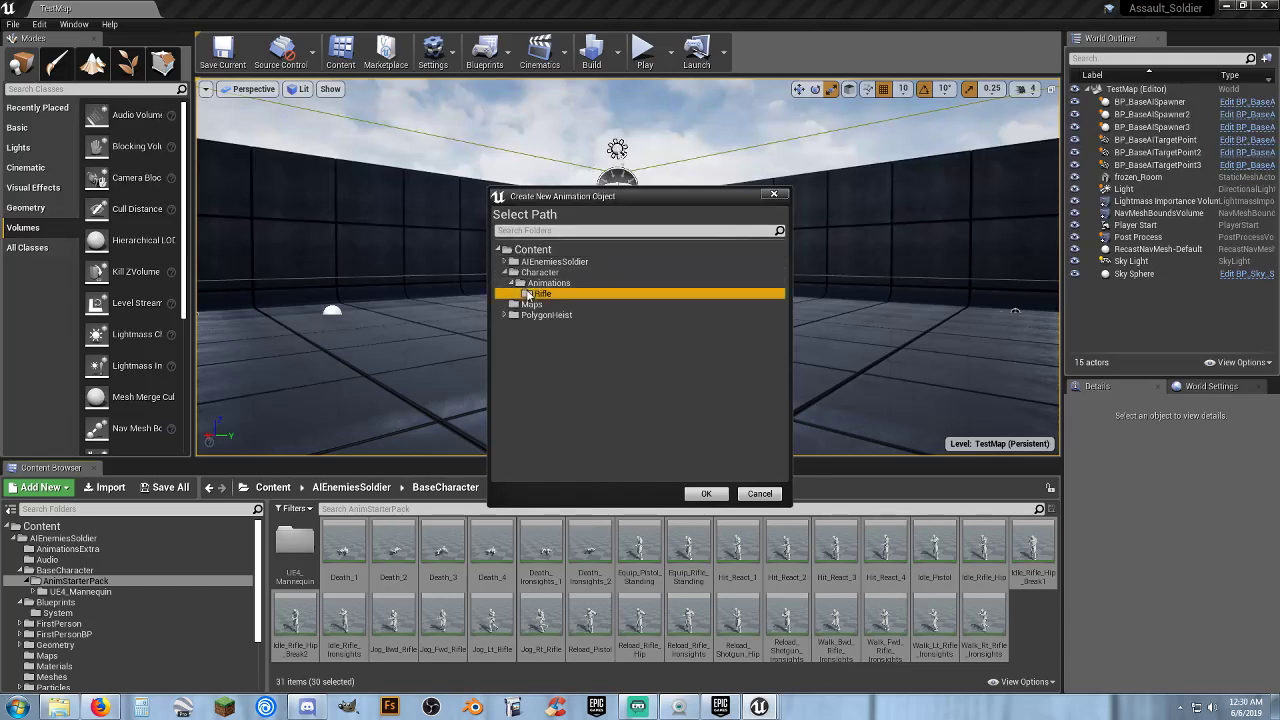
pyautogui.click(706, 494)
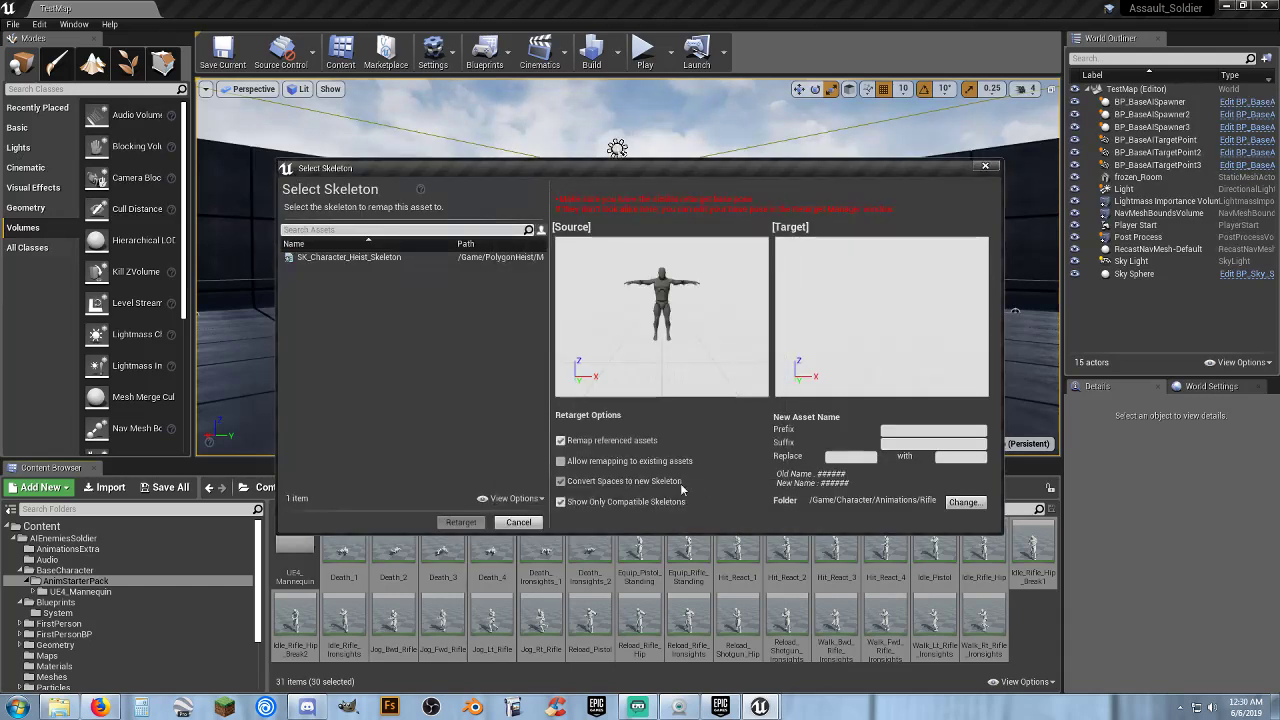
pyautogui.click(386, 257)
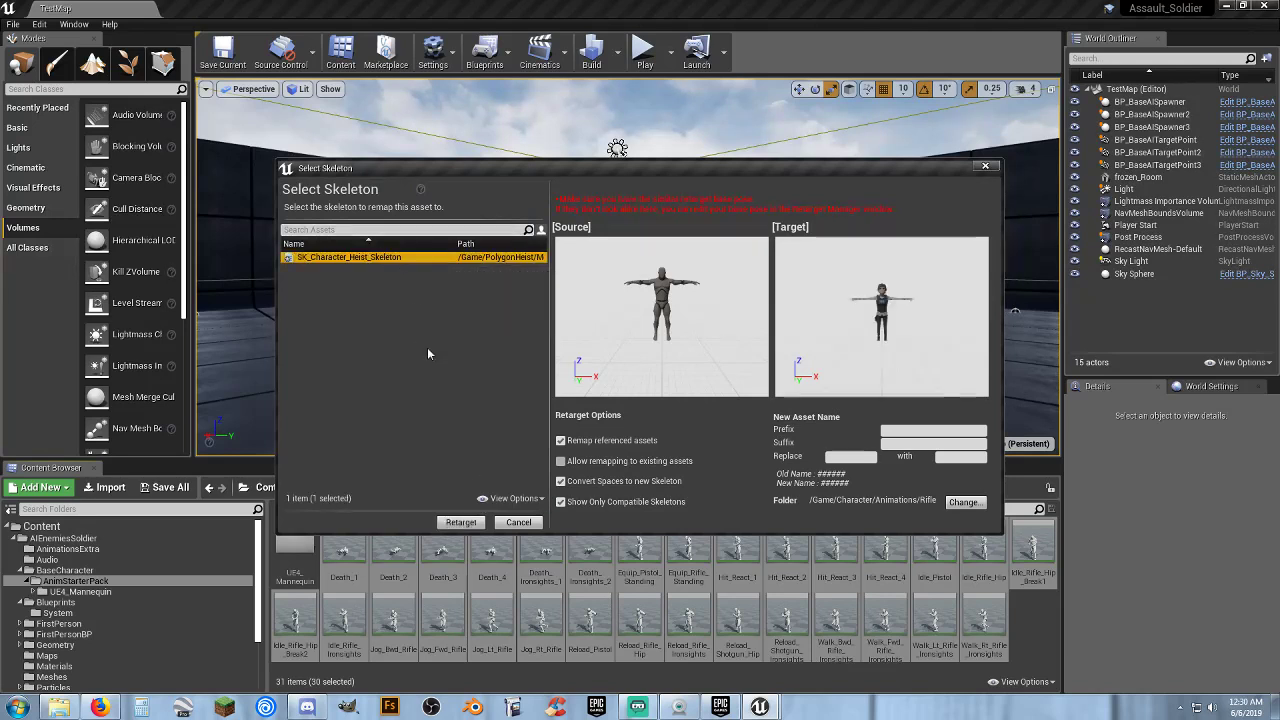
pyautogui.click(461, 530)
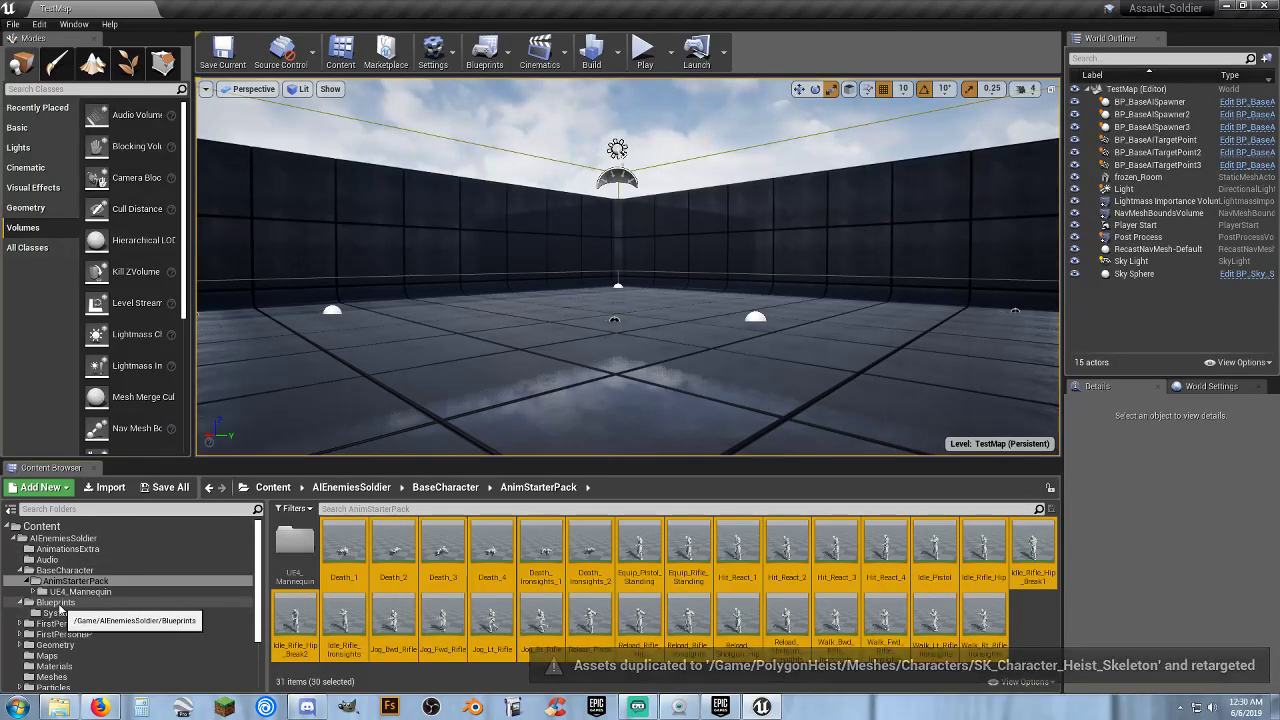
# - Open Content/Character/Animations/Rifle and save all 42 retargeted animations
pyautogui.scroll(-4, 42, 553)
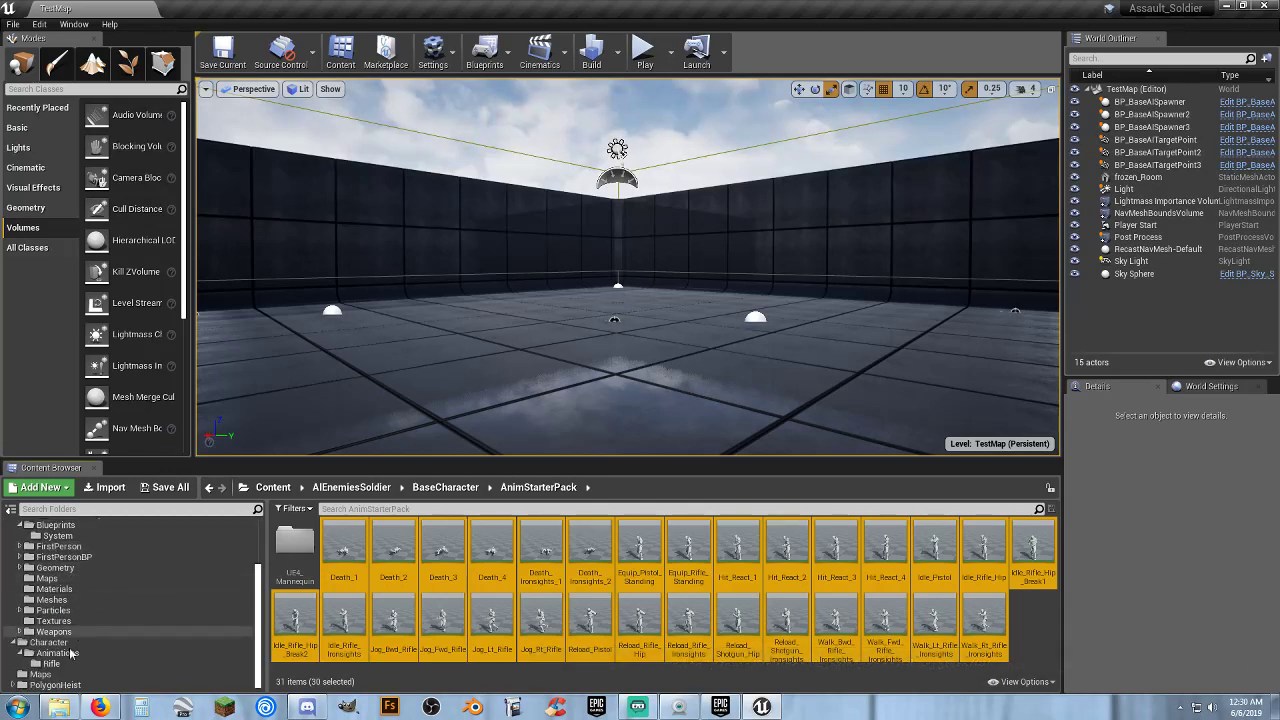
pyautogui.click(50, 642)
pyautogui.click(60, 653)
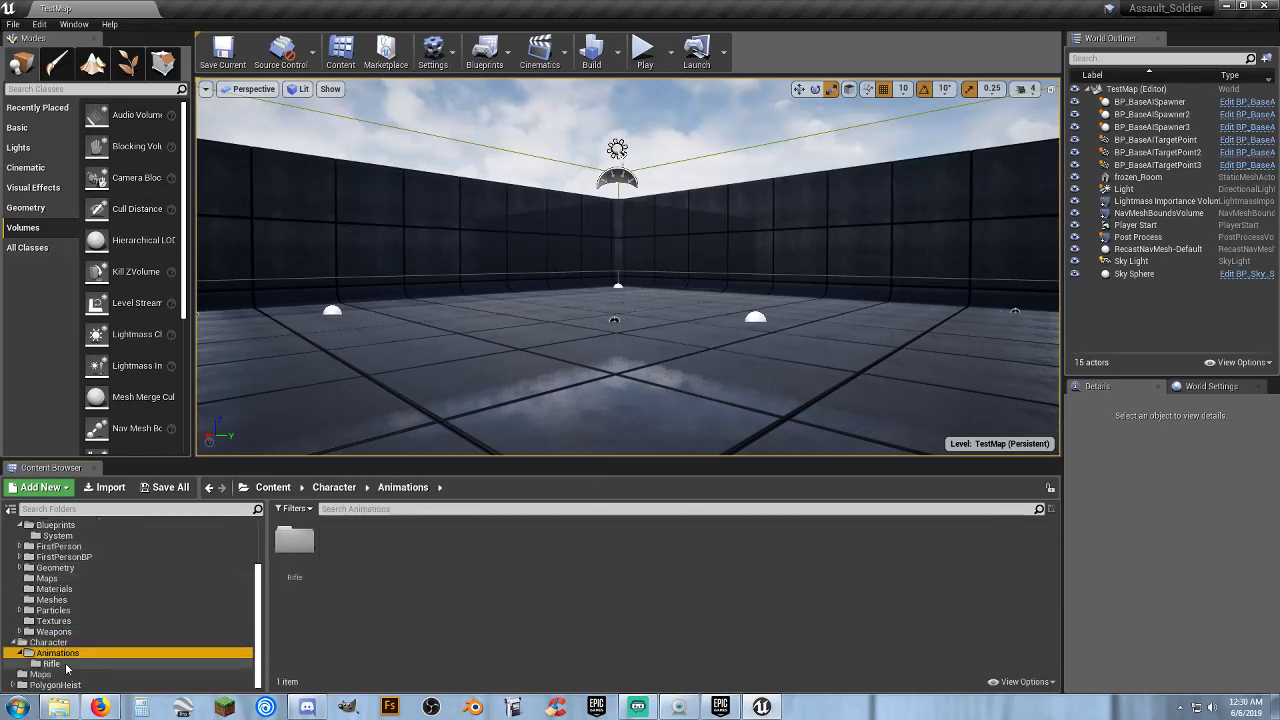
pyautogui.click(51, 663)
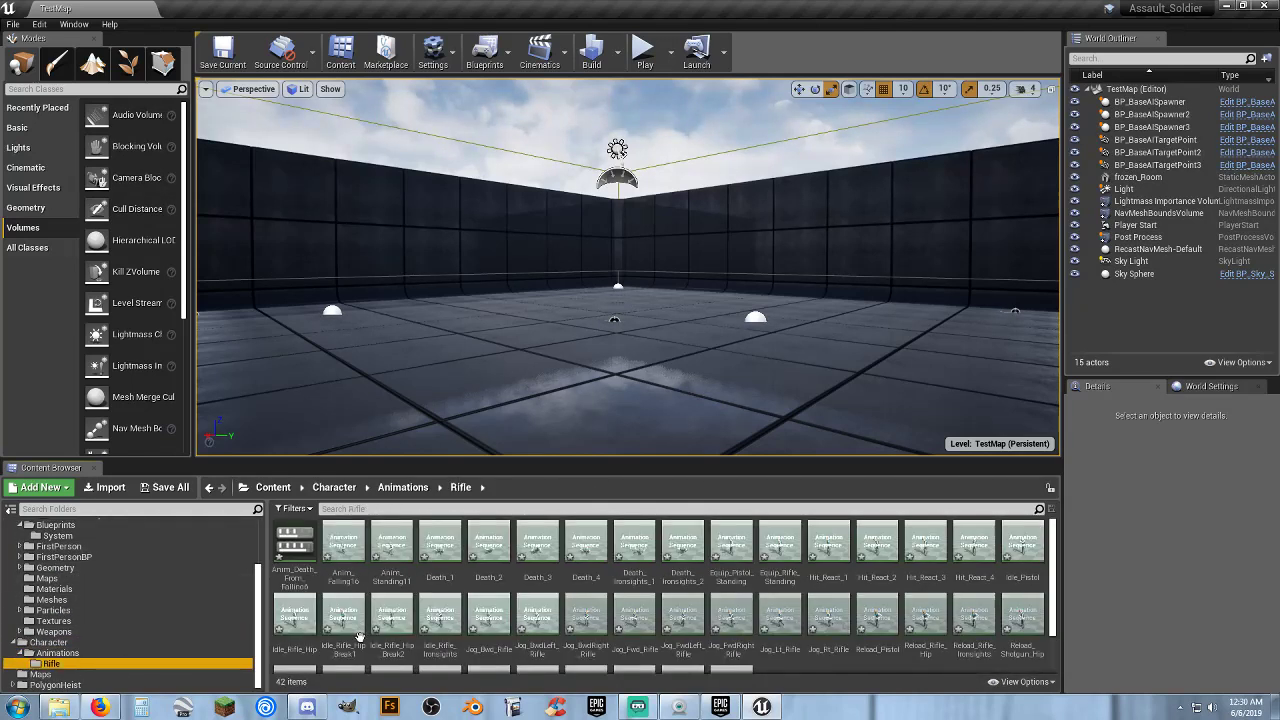
pyautogui.click(165, 487)
pyautogui.click(759, 475)
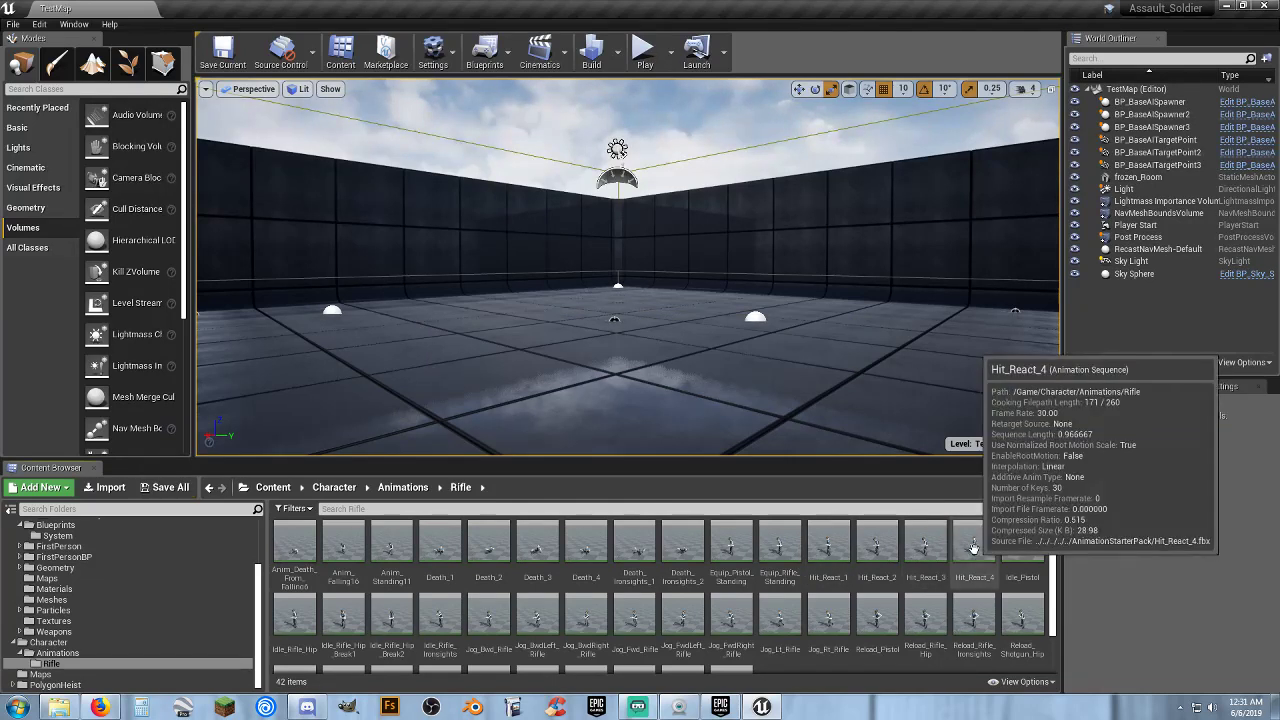
# - Preview the retargeted Death_1 animation, then close its editor
pyautogui.click(443, 547)
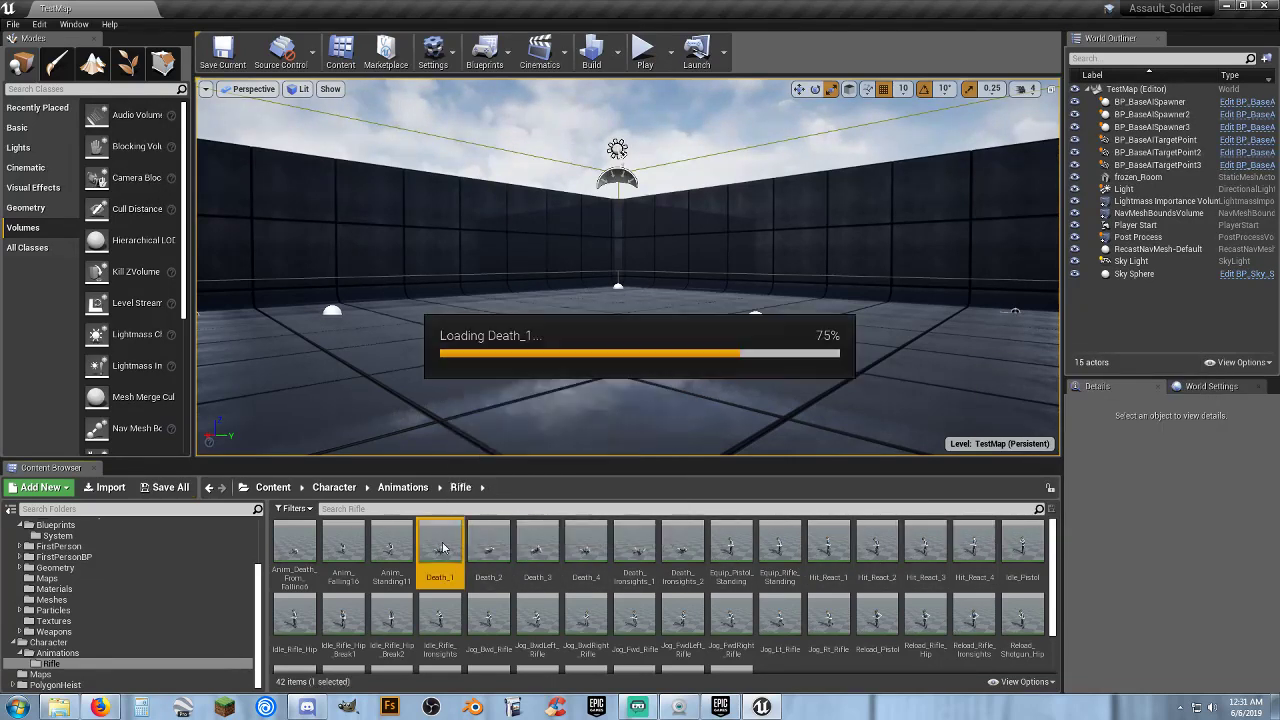
pyautogui.doubleClick(441, 541)
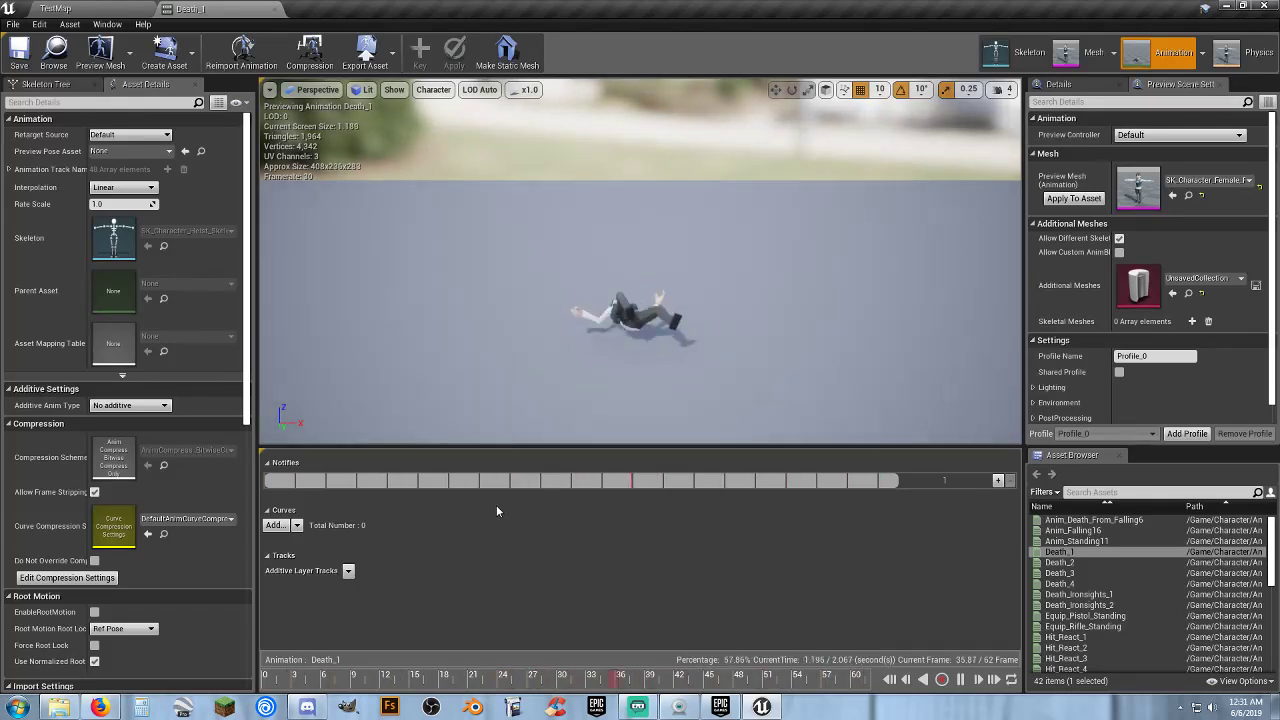
pyautogui.click(274, 9)
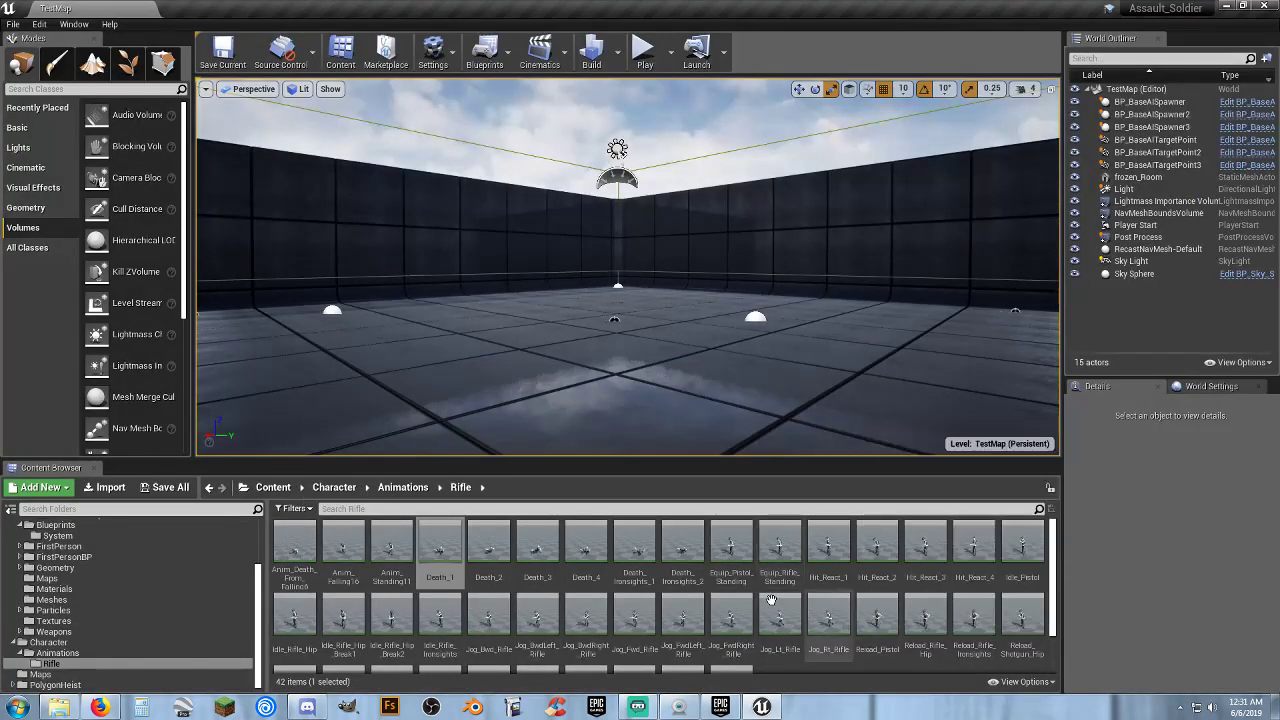
# - Browse to PolygonHeist/Meshes/Characters and select the SK_Character_Male_FBI mesh
pyautogui.scroll(-2, 650, 600)
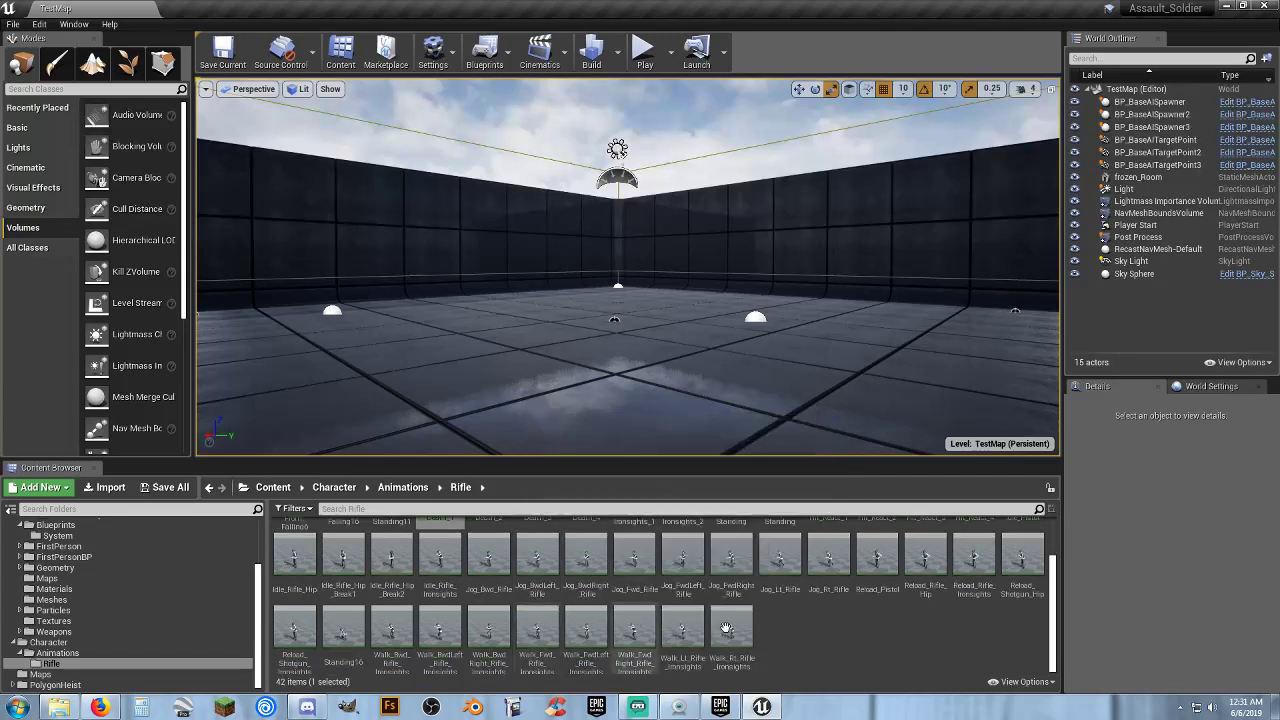
pyautogui.click(784, 622)
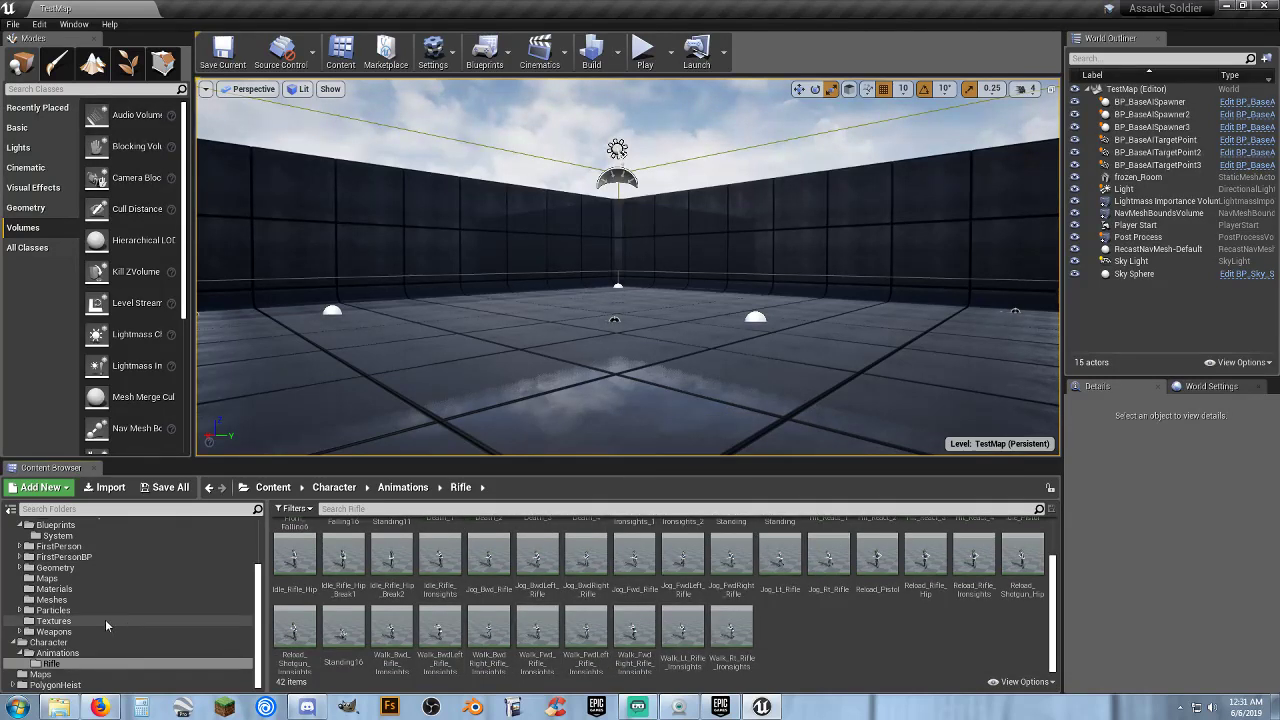
pyautogui.scroll(3, 88, 611)
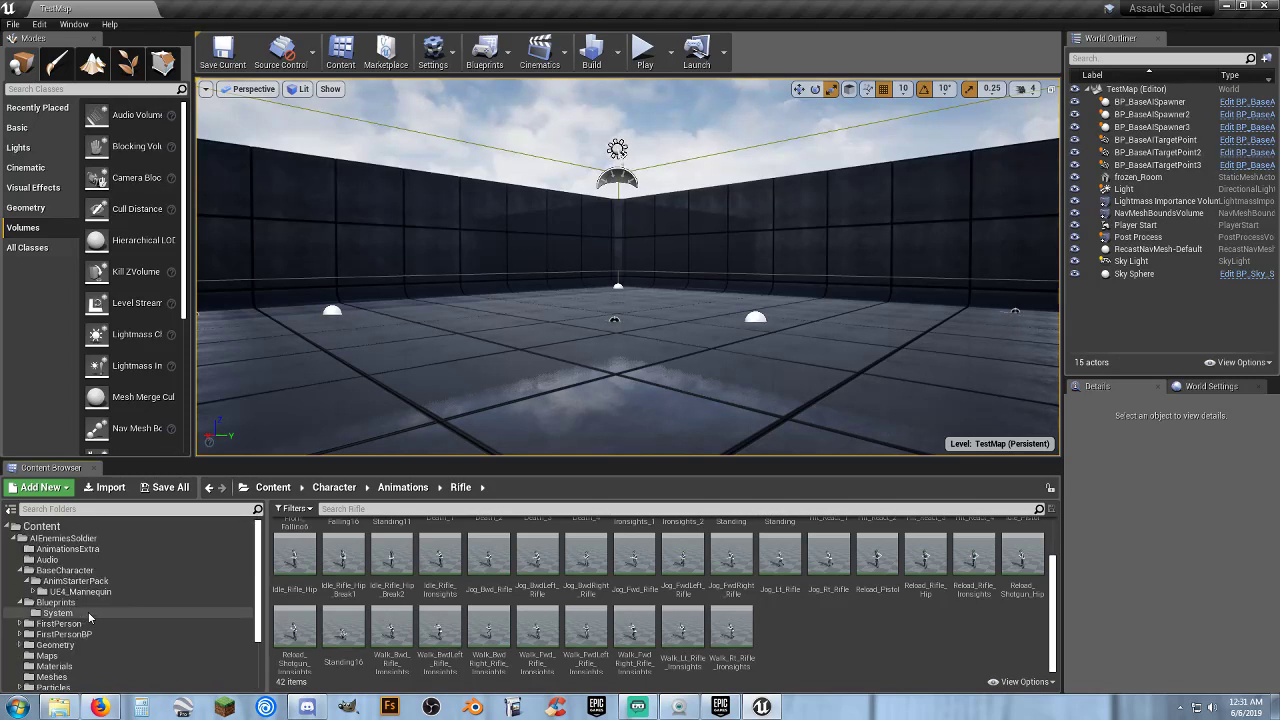
pyautogui.scroll(-3, 158, 613)
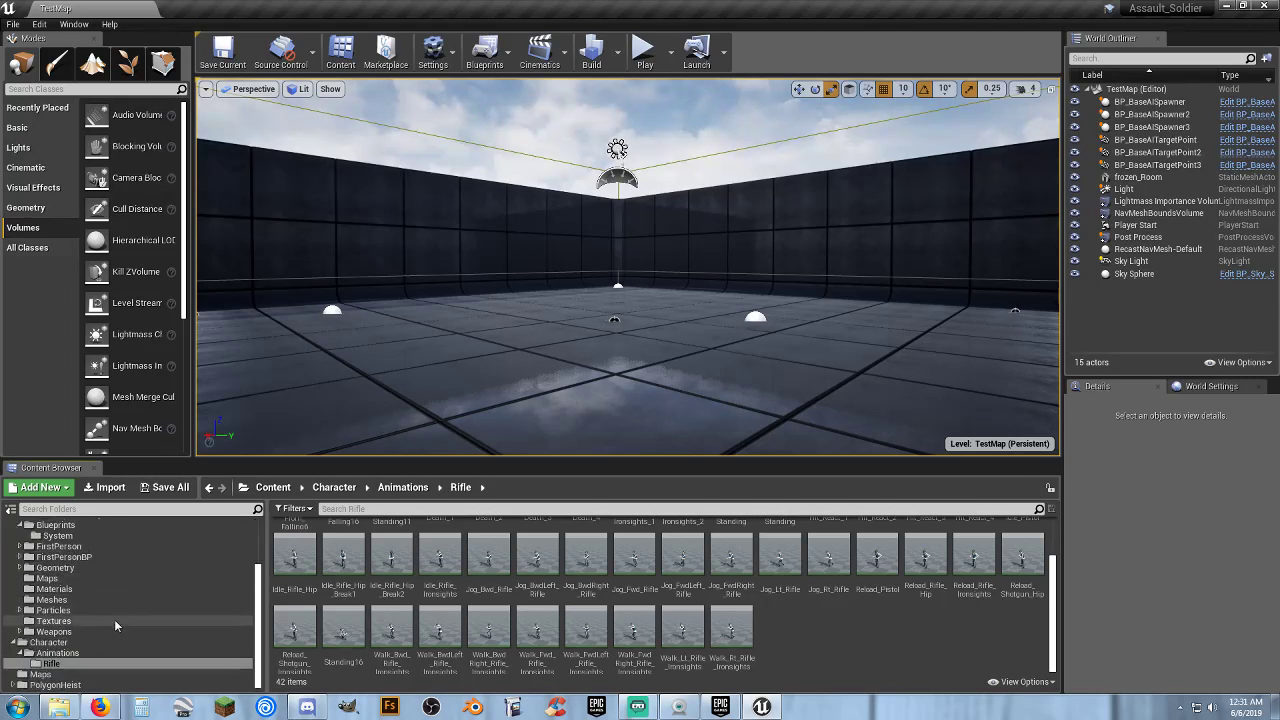
pyautogui.click(13, 685)
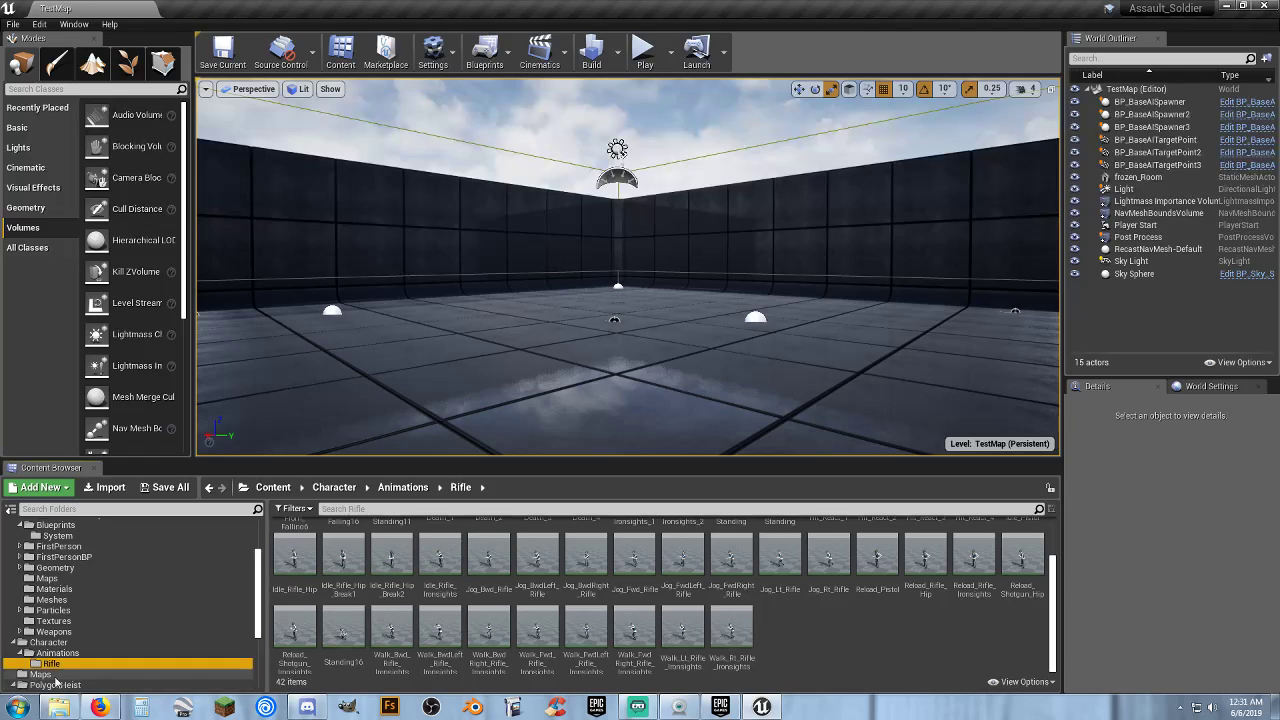
pyautogui.scroll(-3, 71, 674)
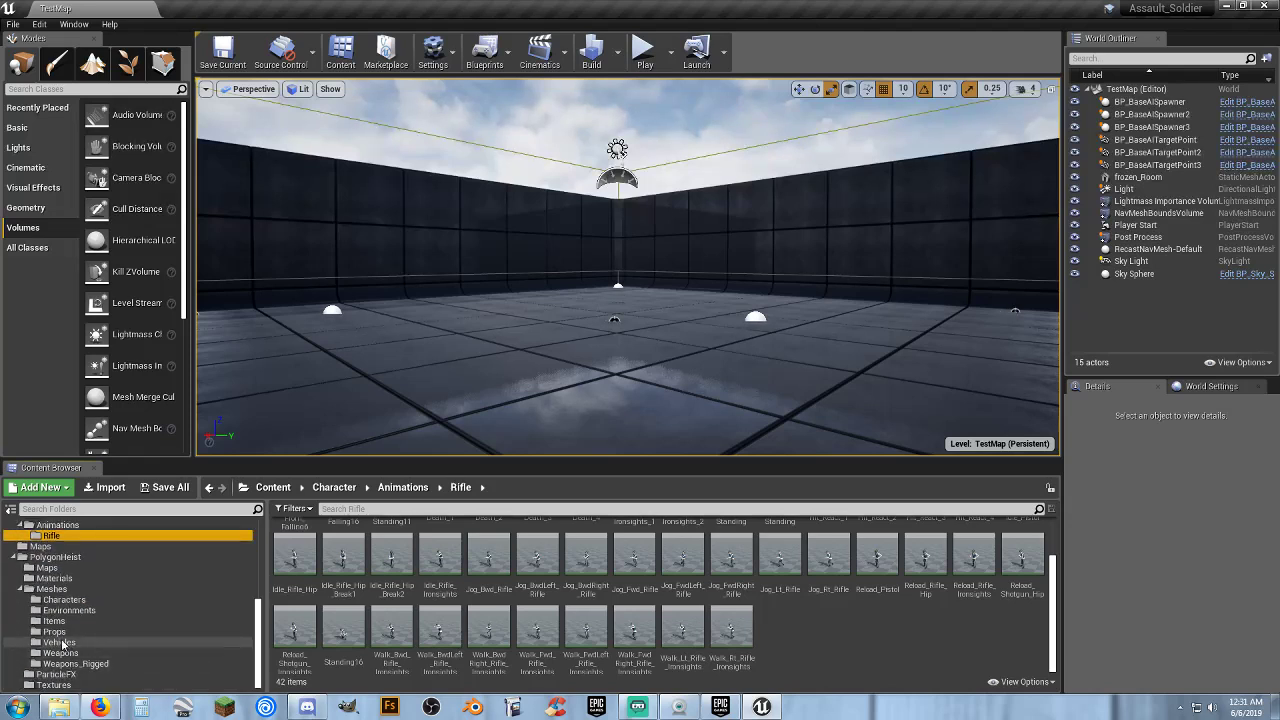
pyautogui.click(86, 603)
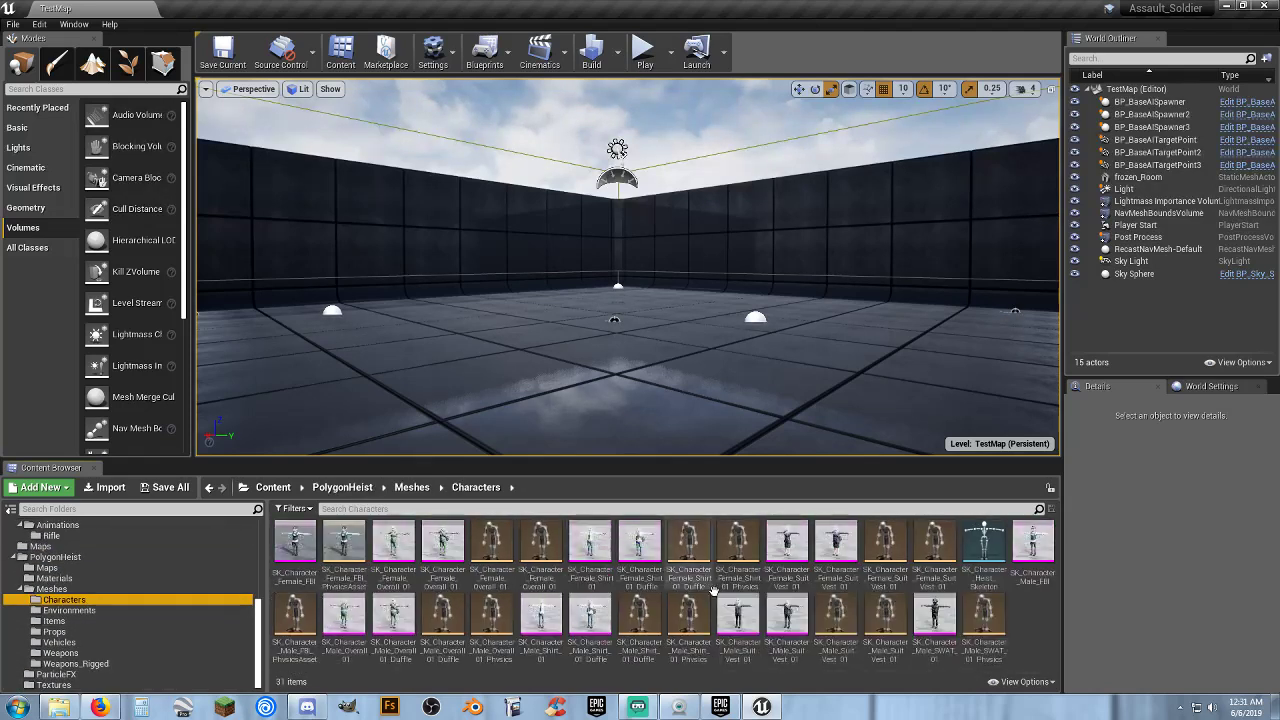
pyautogui.click(1032, 606)
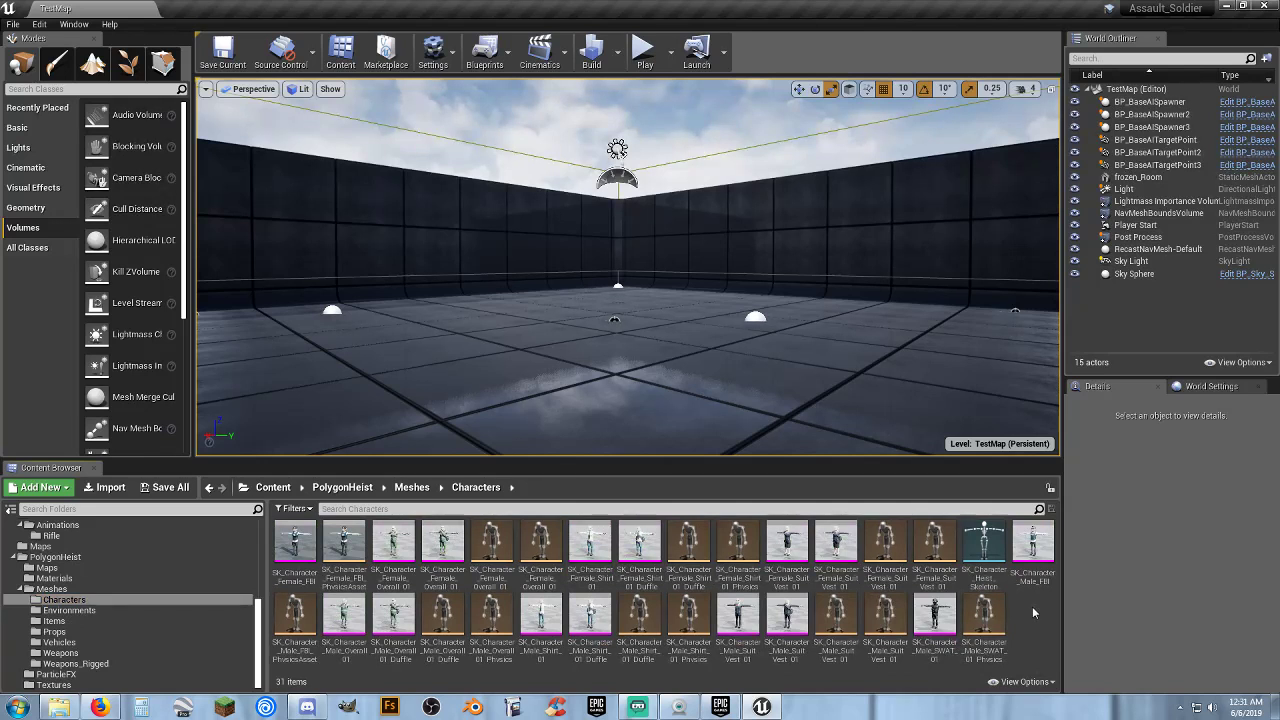
pyautogui.click(1033, 588)
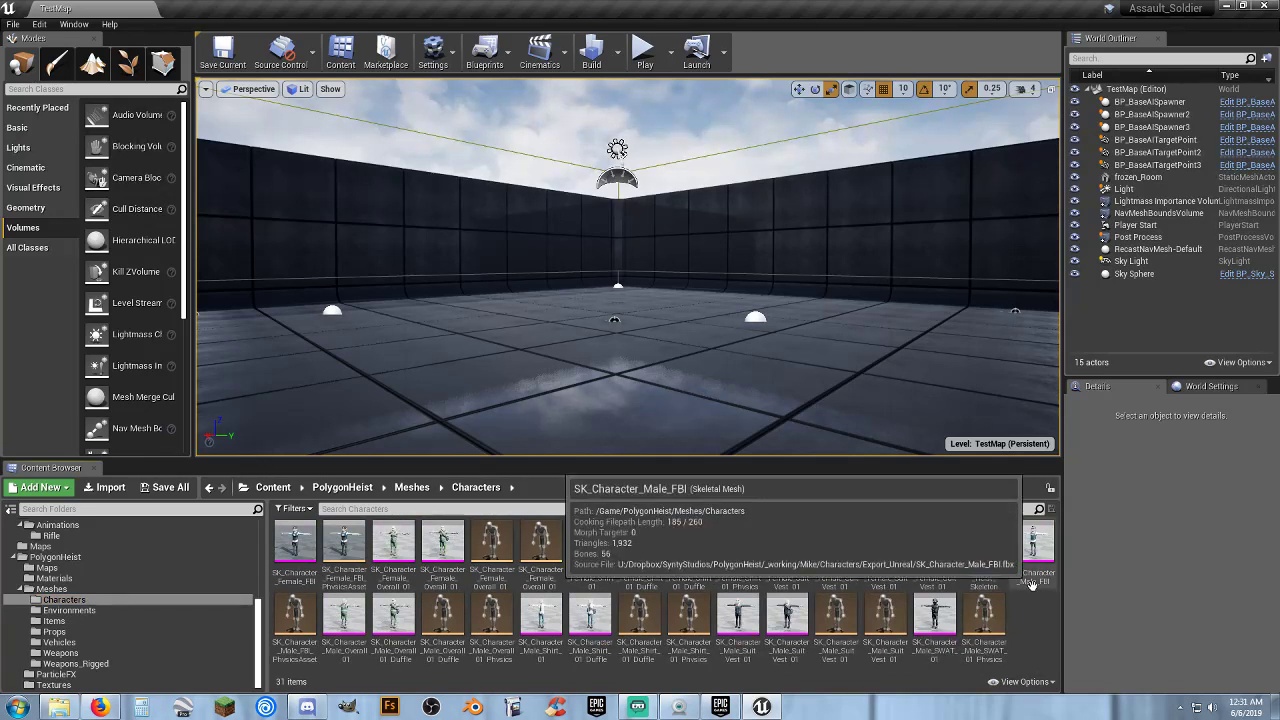
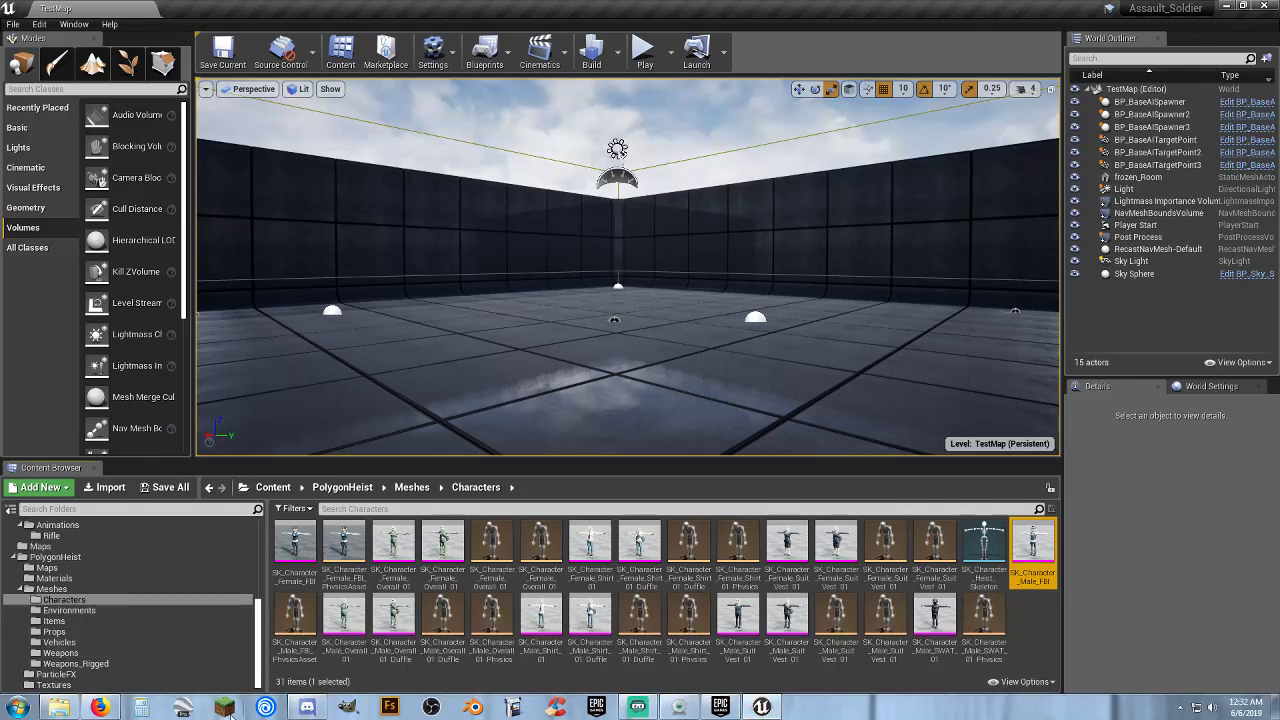
# - Show page 4 of AIEnemies_guide6.pdf with the BaseAIAnimations settings screenshot in Dropbox
pyautogui.click(92, 708)
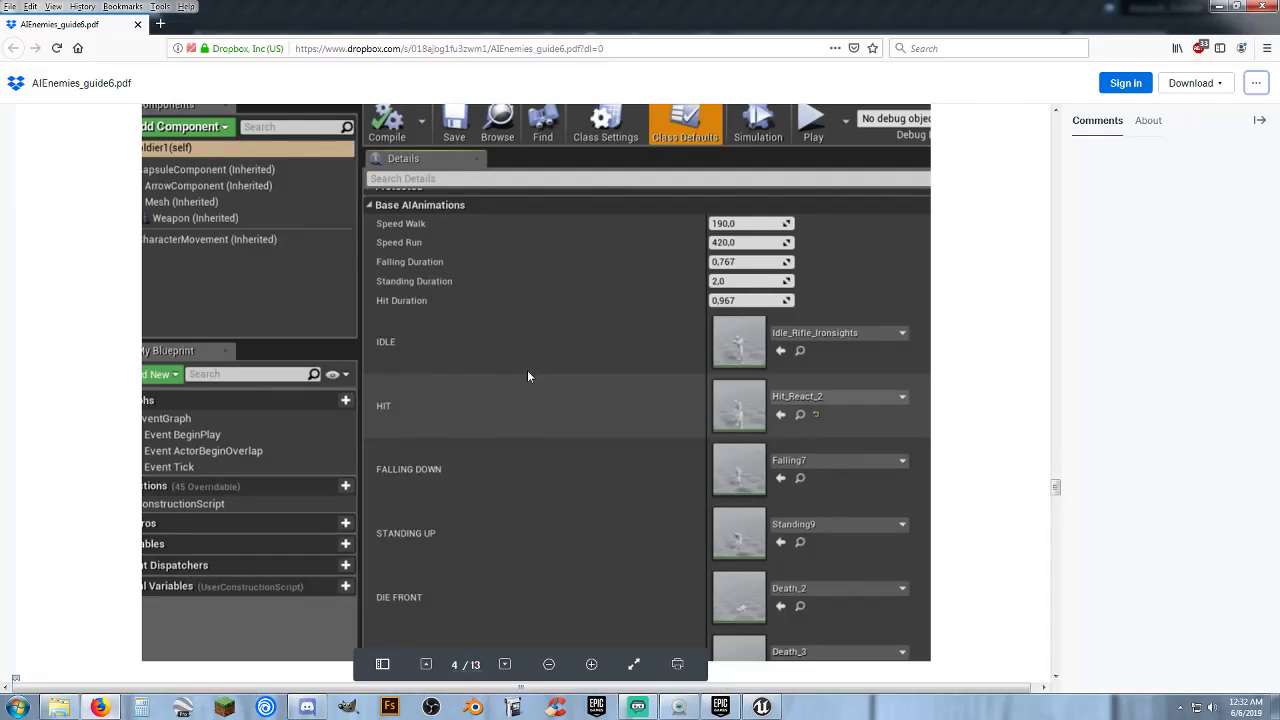
pyautogui.scroll(5, 528, 376)
pyautogui.scroll(5, 528, 376)
pyautogui.scroll(5, 525, 378)
pyautogui.scroll(5, 521, 379)
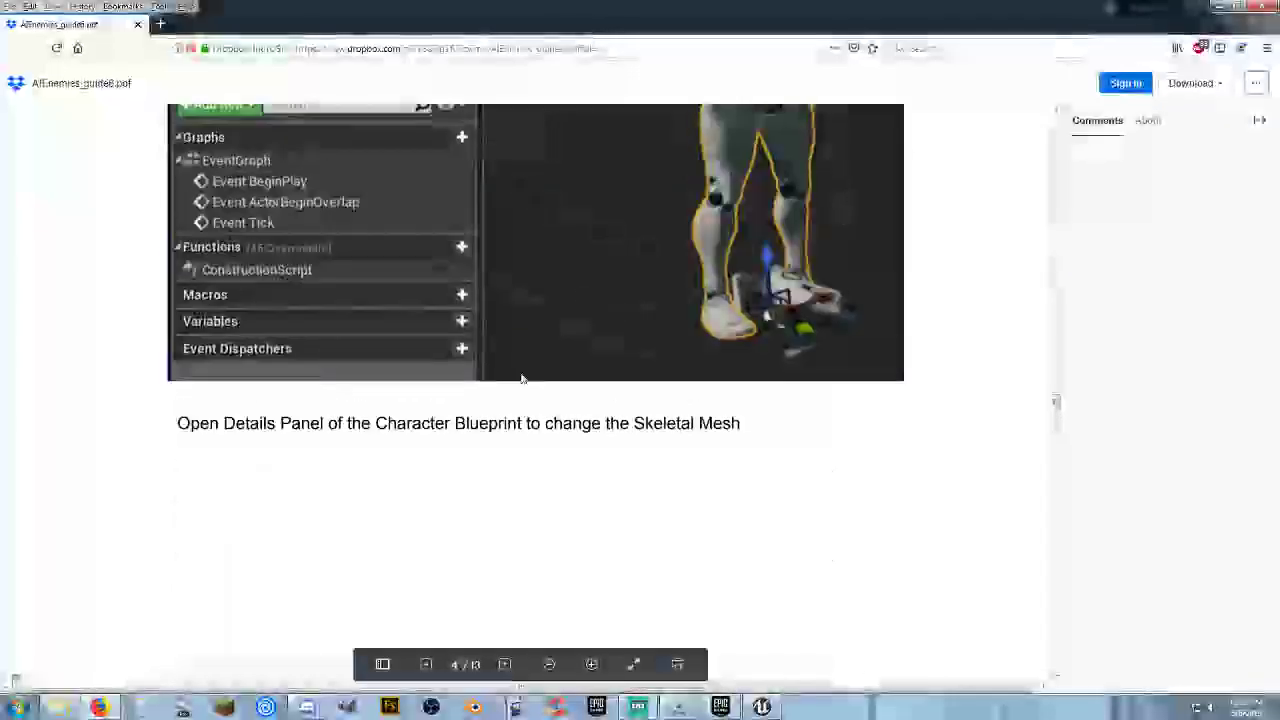
pyautogui.scroll(5, 519, 379)
pyautogui.scroll(5, 515, 378)
pyautogui.scroll(5, 510, 375)
pyautogui.scroll(3, 507, 378)
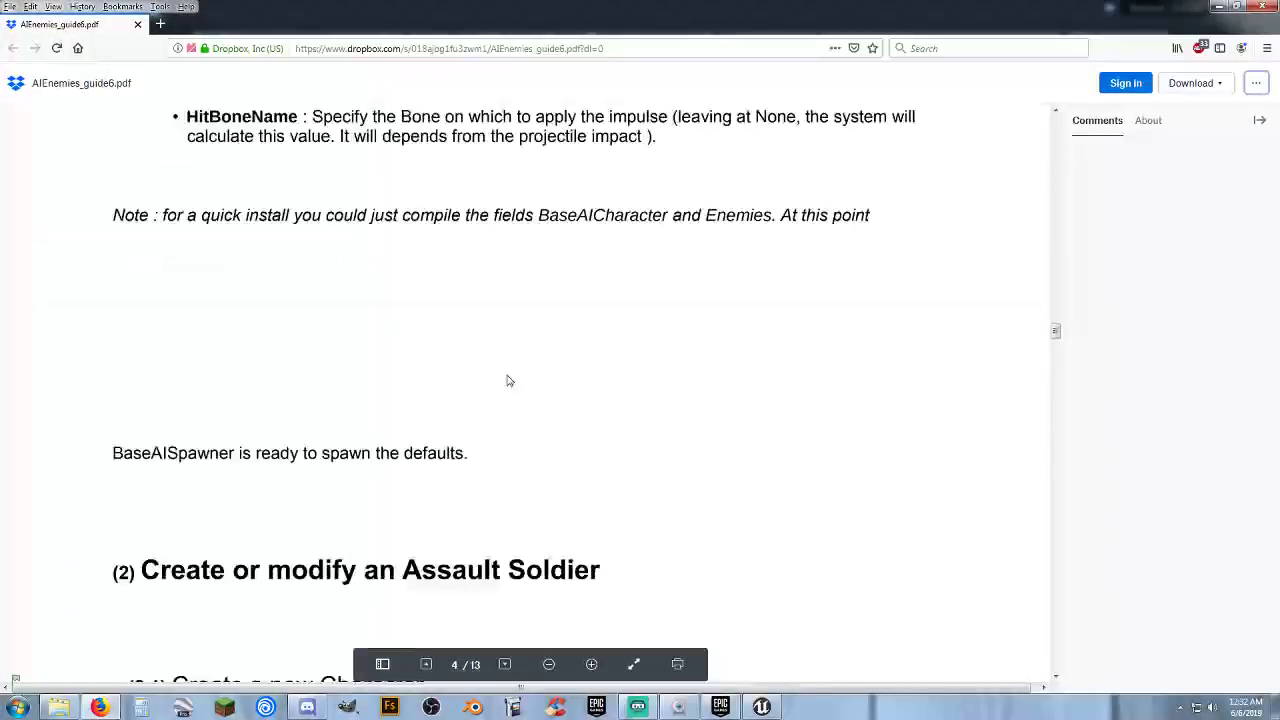
pyautogui.scroll(-2, 720, 395)
pyautogui.scroll(-1, 911, 417)
pyautogui.scroll(-1, 911, 417)
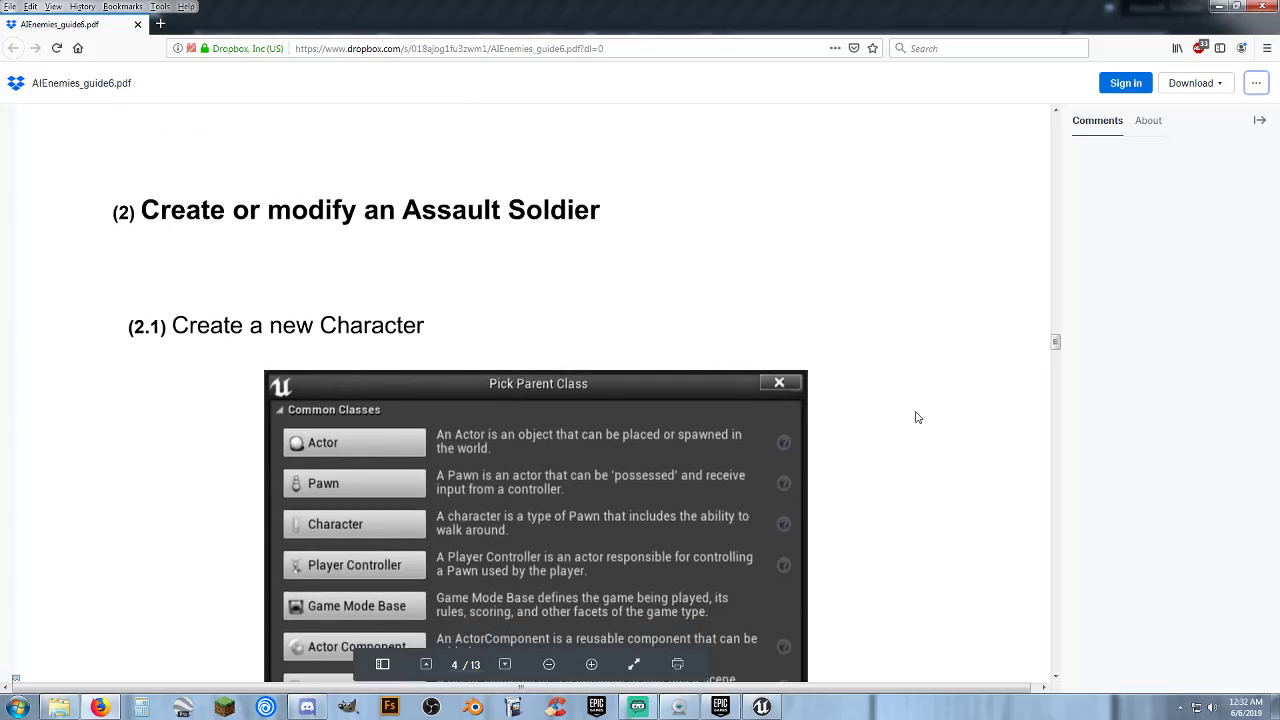
pyautogui.scroll(-1, 918, 417)
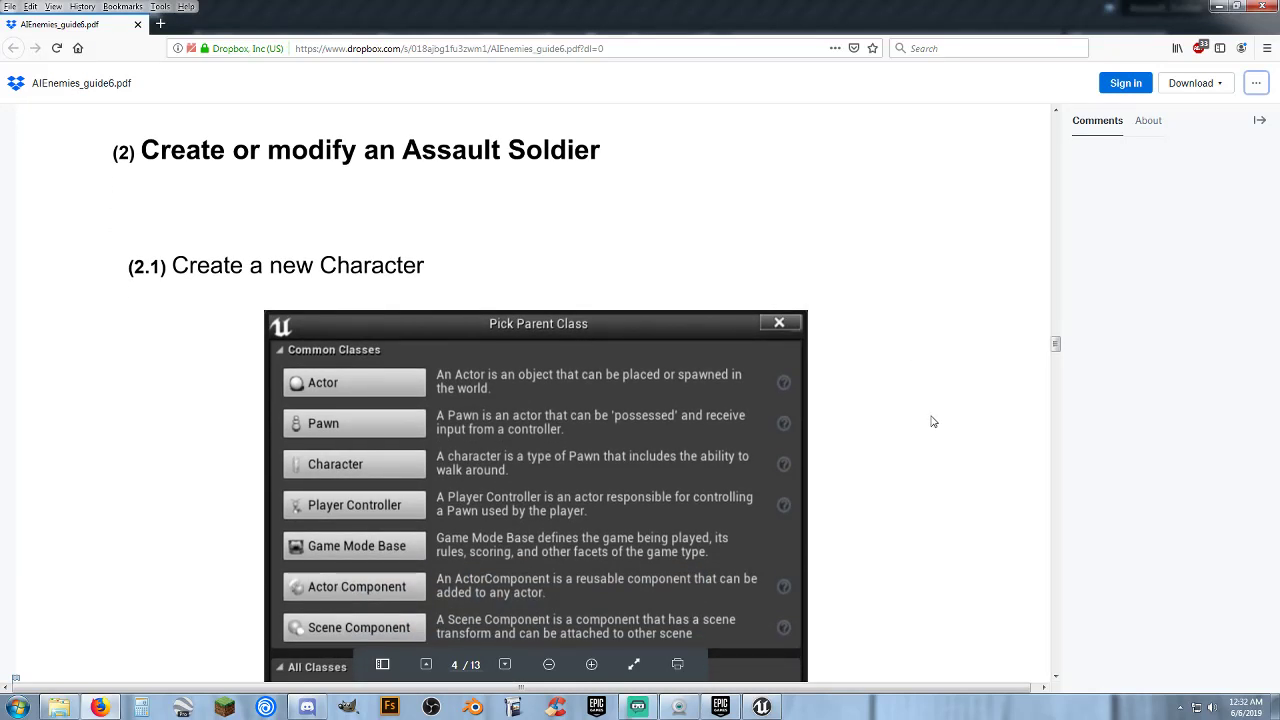
pyautogui.scroll(-1, 932, 421)
pyautogui.scroll(-1, 936, 421)
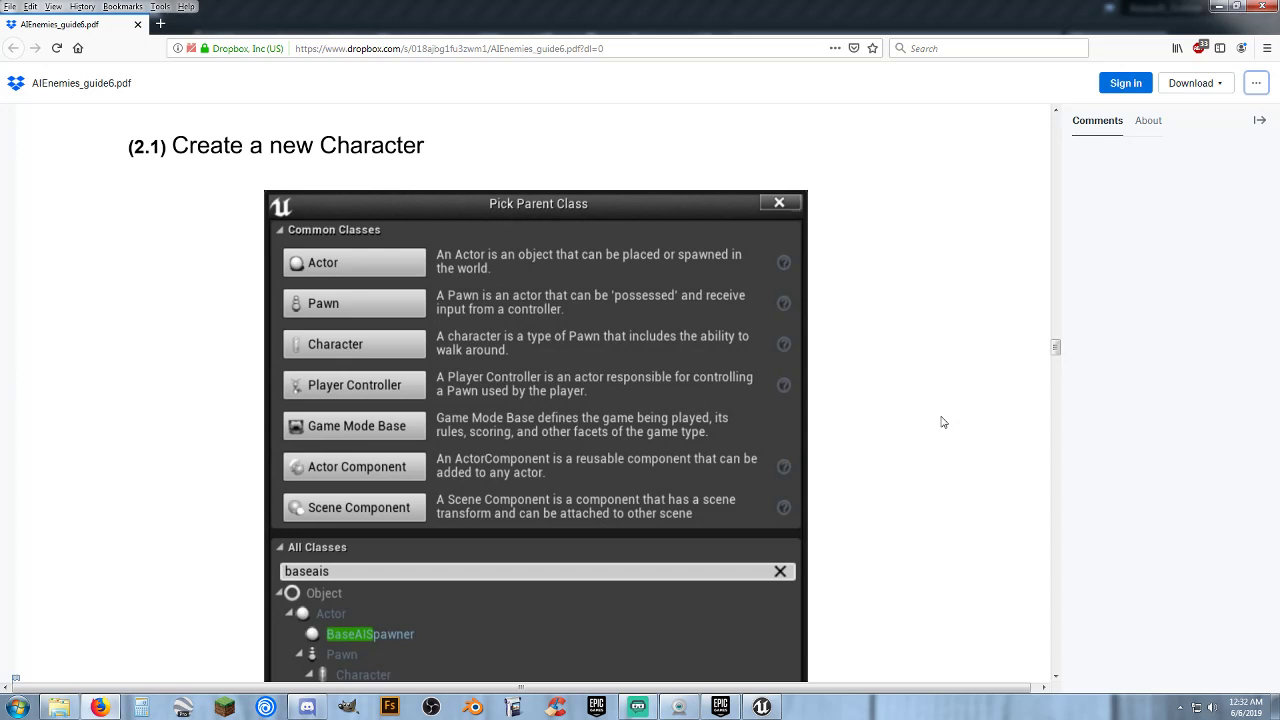
pyautogui.scroll(-1, 941, 422)
pyautogui.scroll(-1, 937, 423)
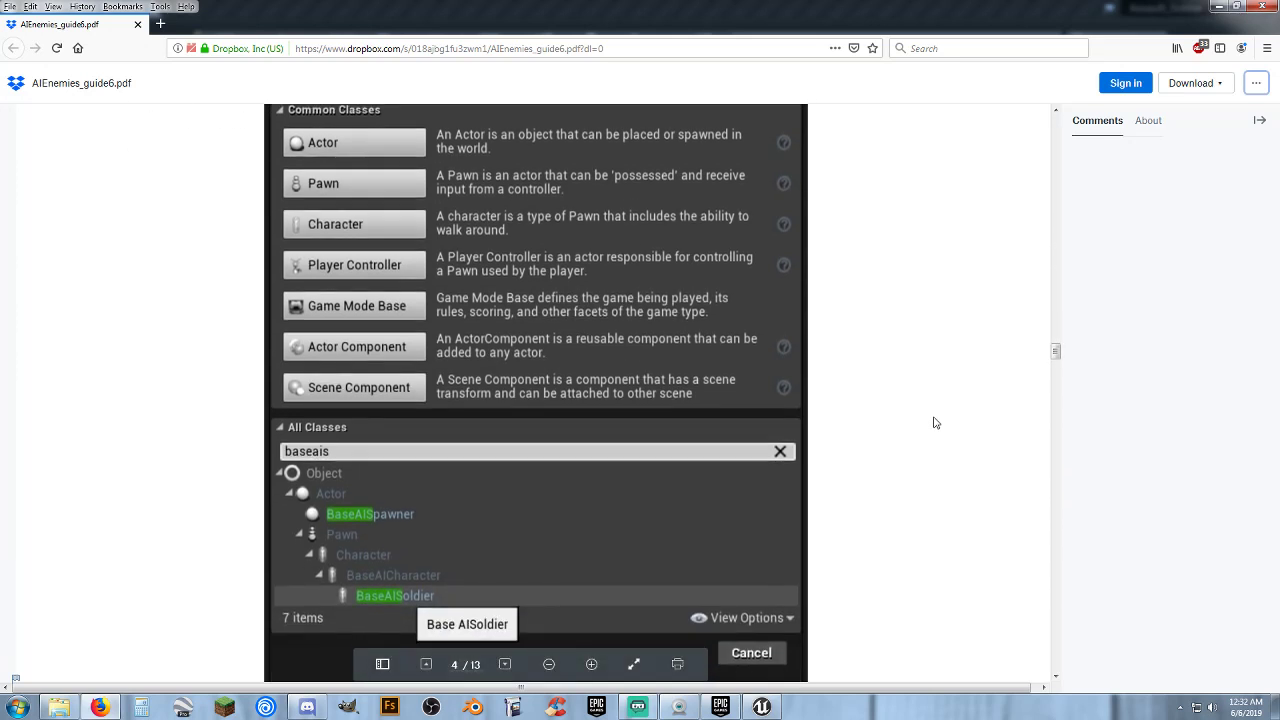
pyautogui.scroll(-1, 935, 422)
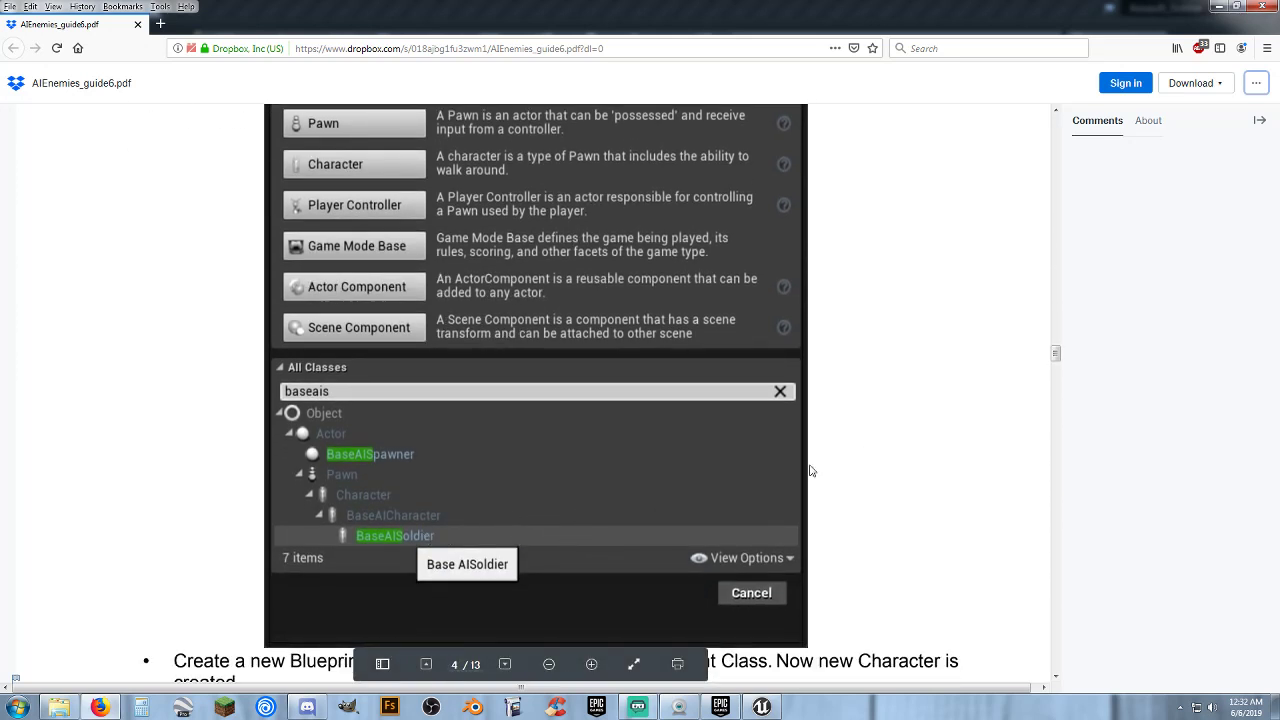
pyautogui.scroll(-1, 908, 466)
pyautogui.scroll(-1, 914, 469)
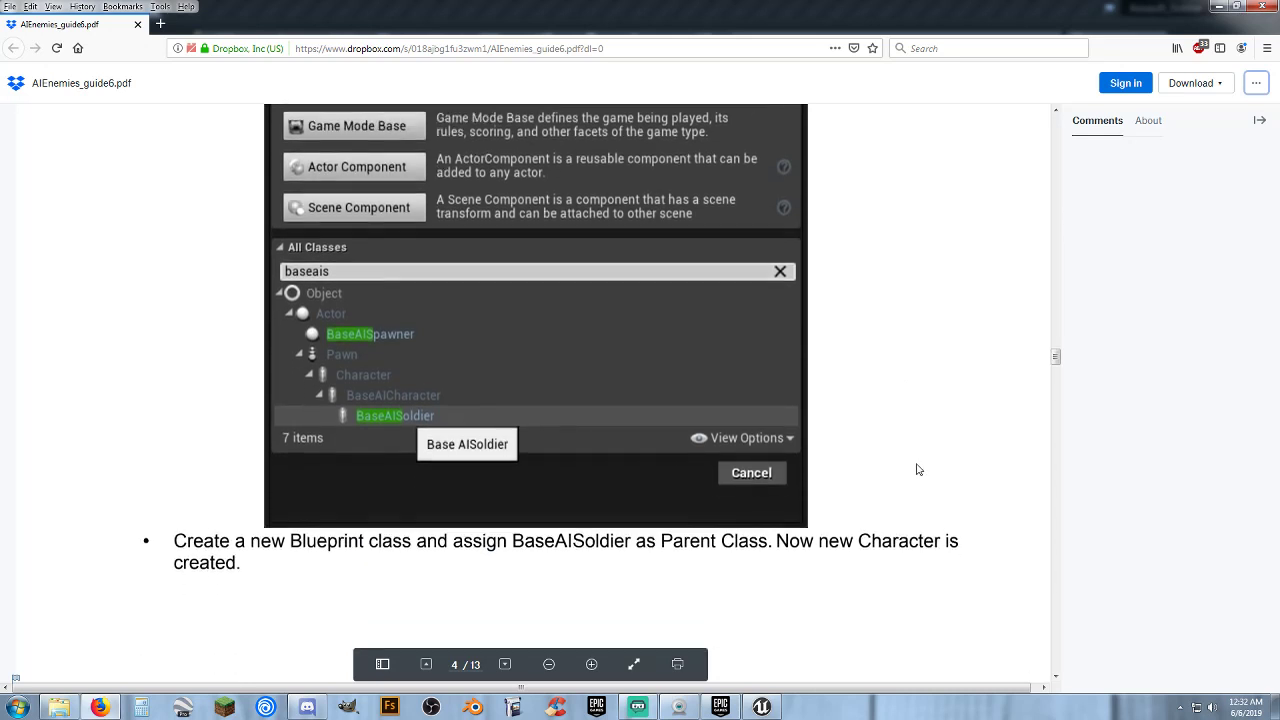
pyautogui.scroll(-2, 914, 469)
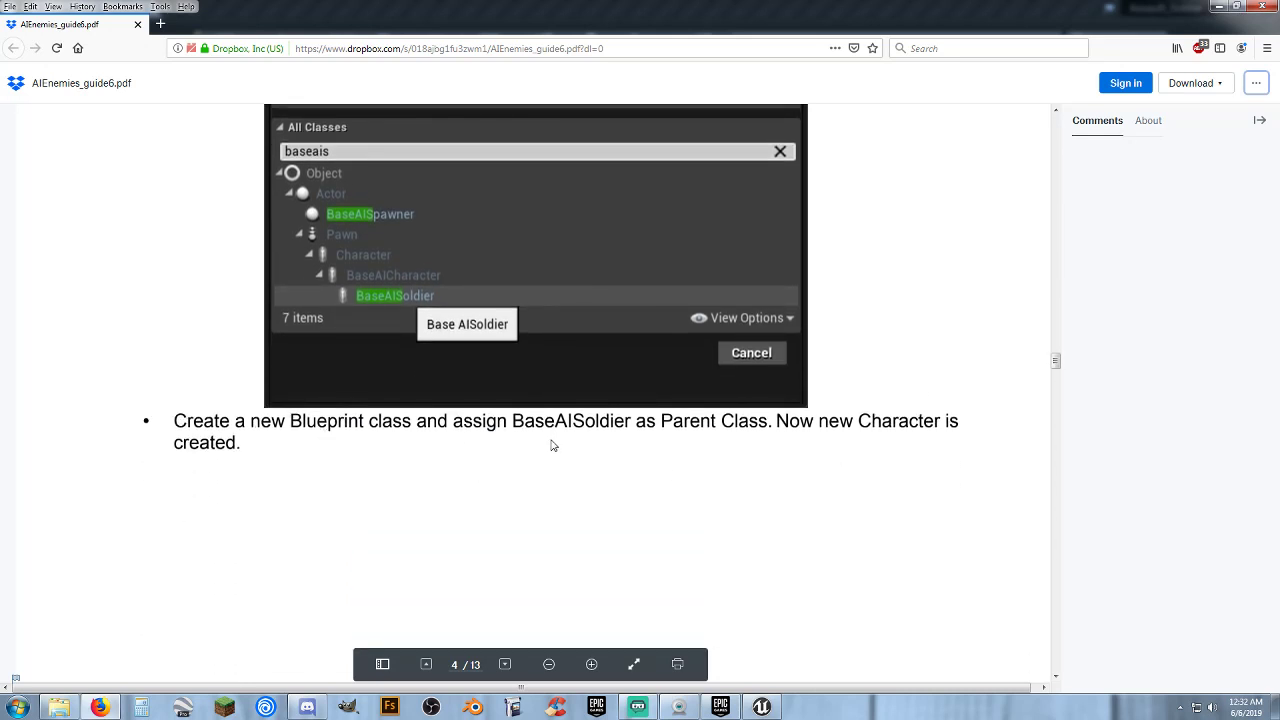
pyautogui.scroll(-4, 937, 509)
pyautogui.scroll(-4, 971, 520)
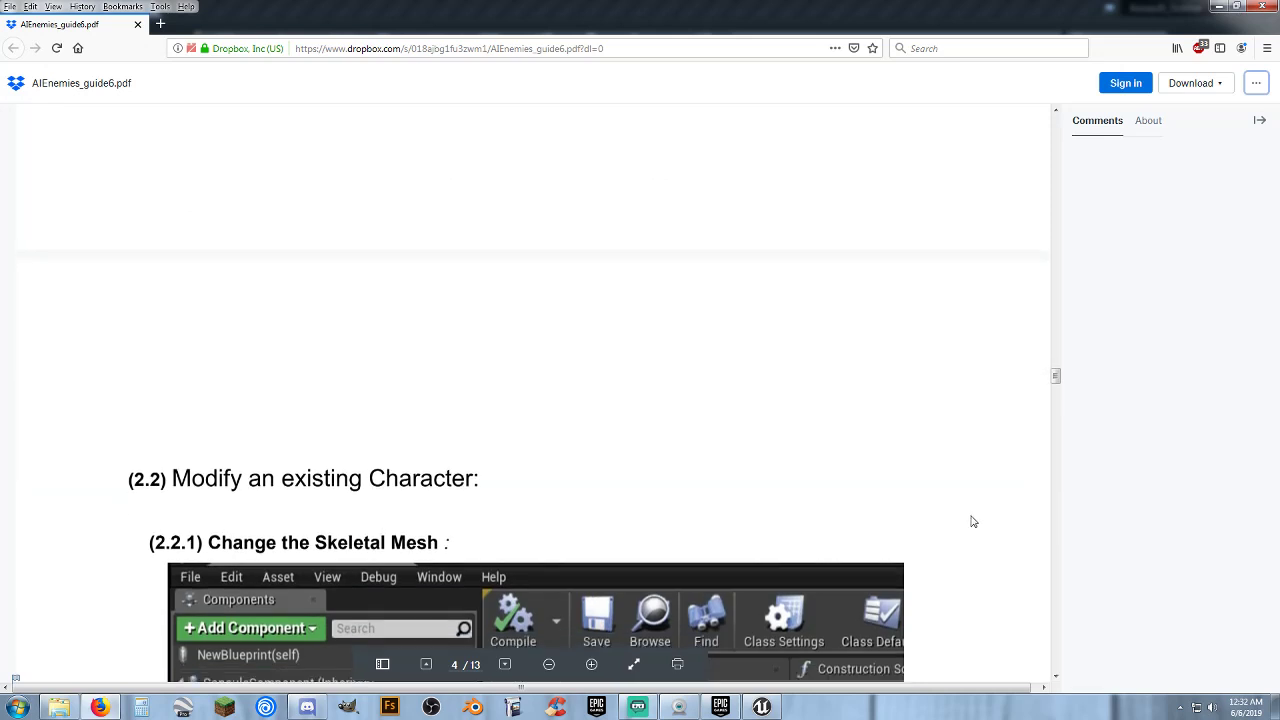
pyautogui.scroll(-3, 971, 520)
pyautogui.scroll(-2, 970, 519)
pyautogui.scroll(-1, 970, 519)
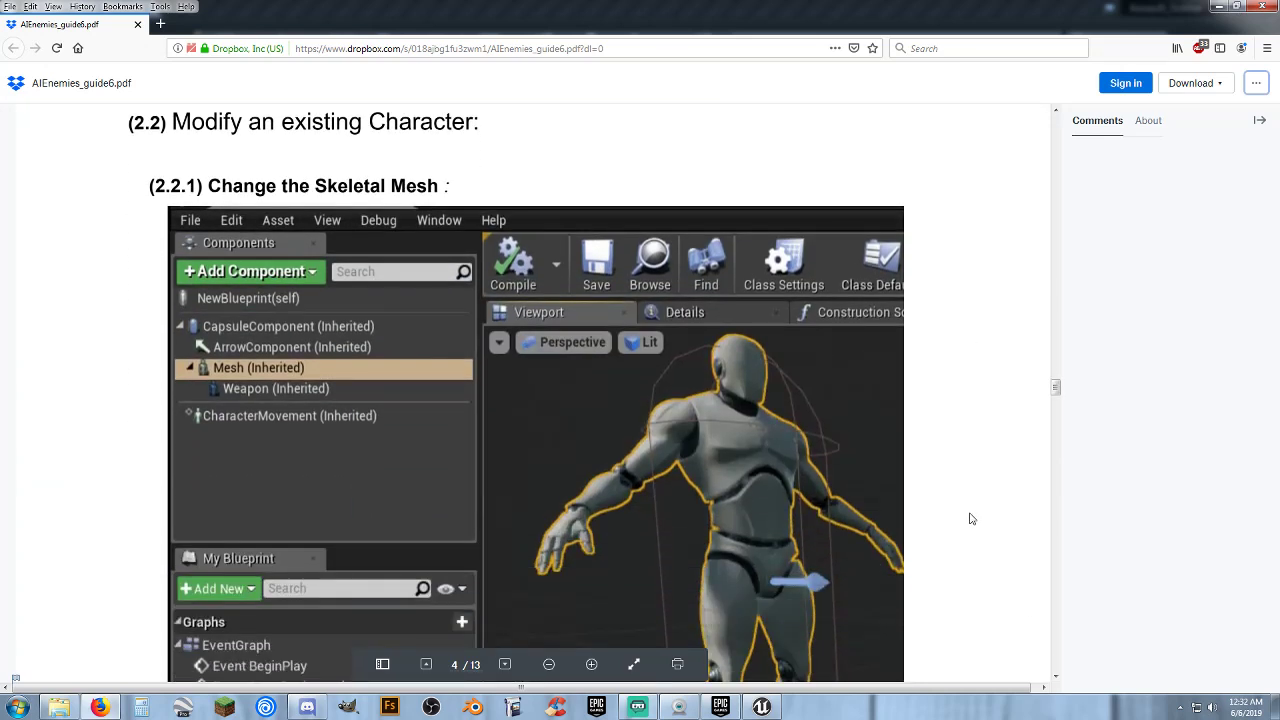
pyautogui.scroll(-3, 970, 519)
pyautogui.scroll(-4, 970, 519)
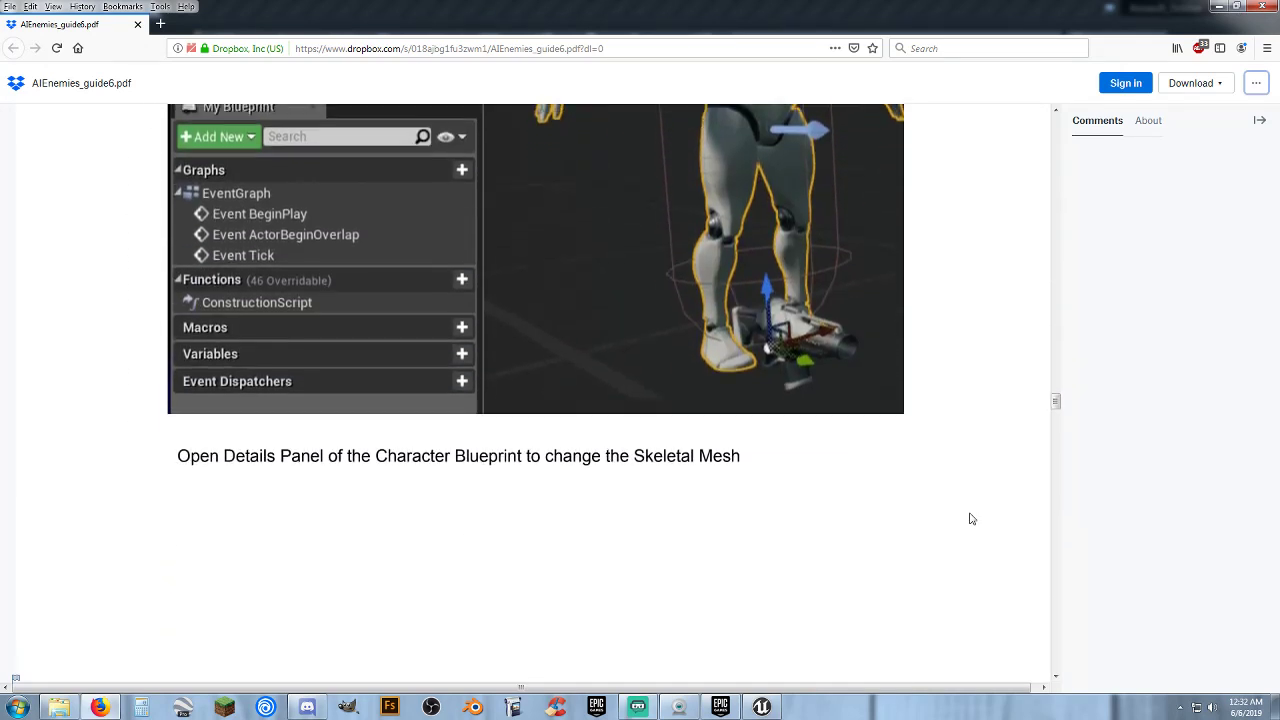
pyautogui.scroll(-3, 970, 519)
pyautogui.scroll(-5, 970, 519)
pyautogui.scroll(-1, 970, 519)
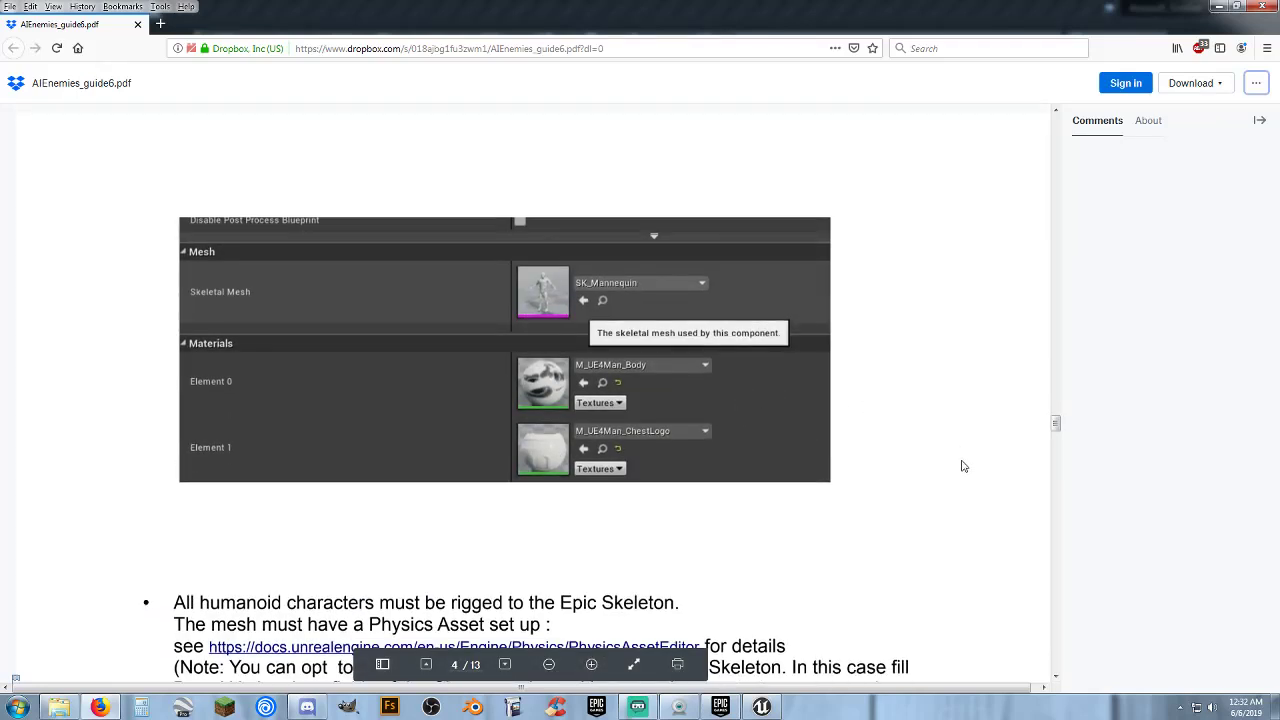
pyautogui.scroll(-3, 963, 466)
pyautogui.scroll(-2, 970, 470)
pyautogui.scroll(-1, 975, 473)
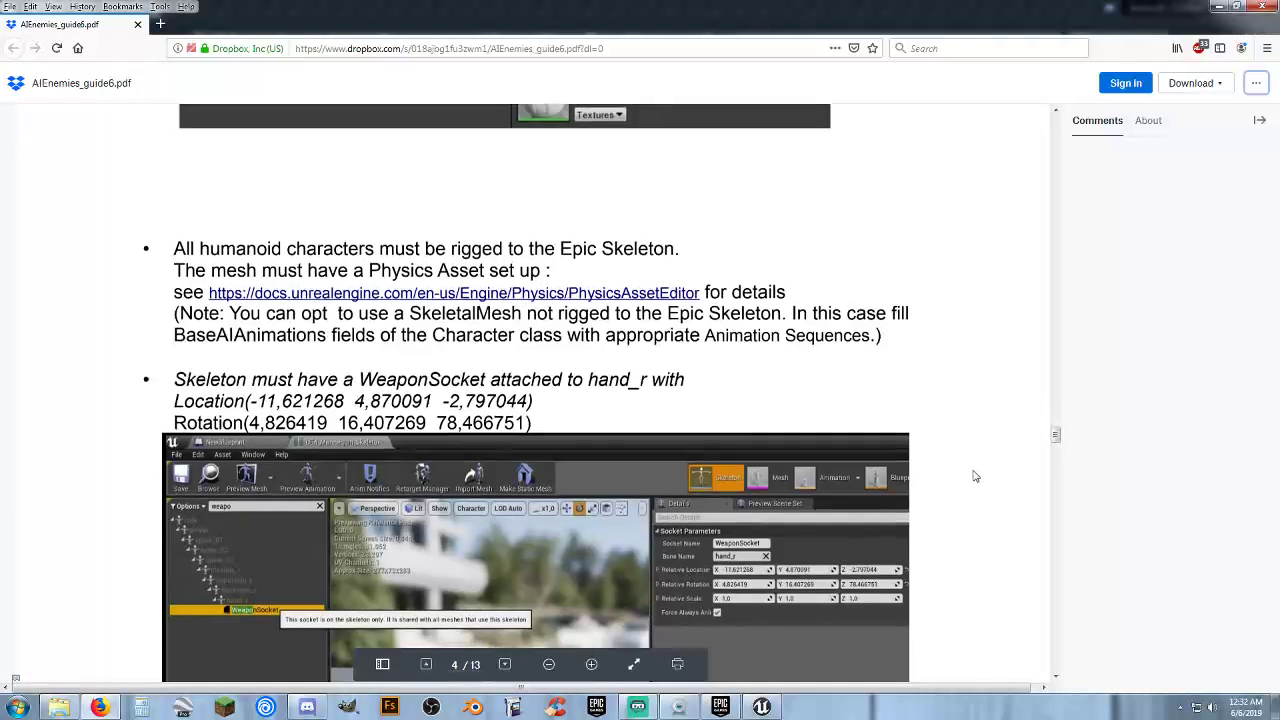
pyautogui.scroll(-3, 975, 475)
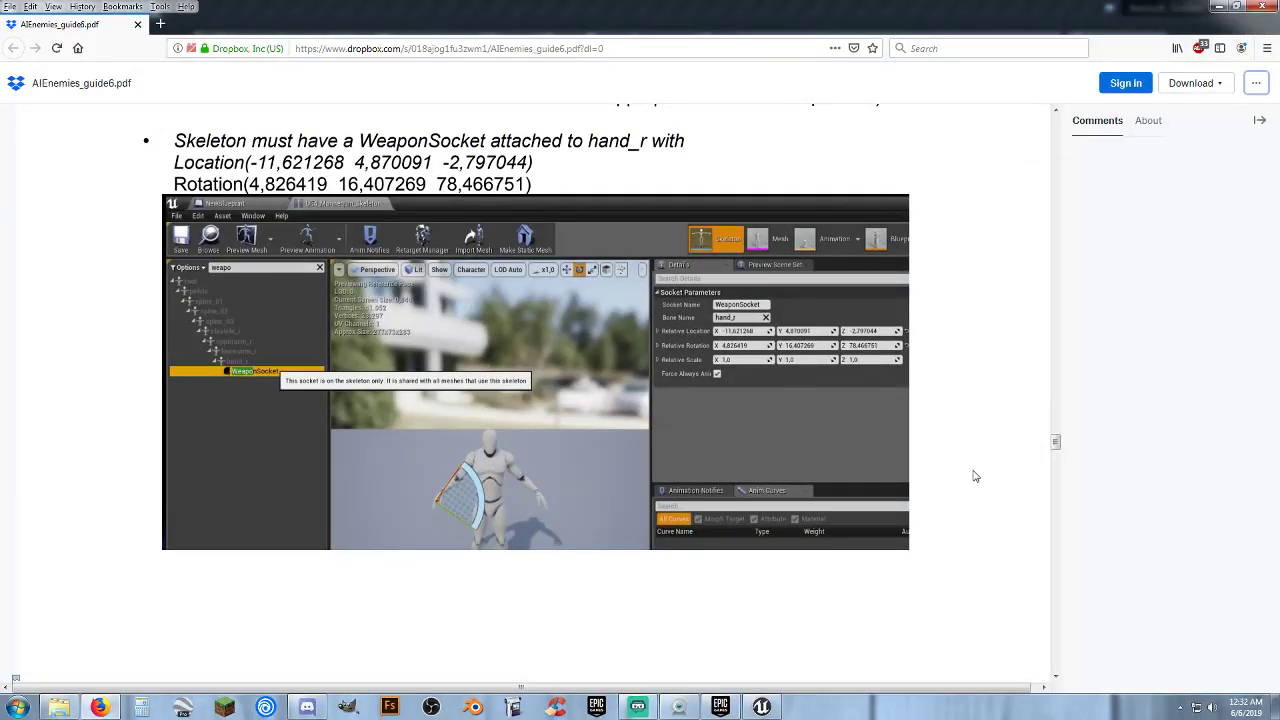
pyautogui.scroll(-2, 975, 476)
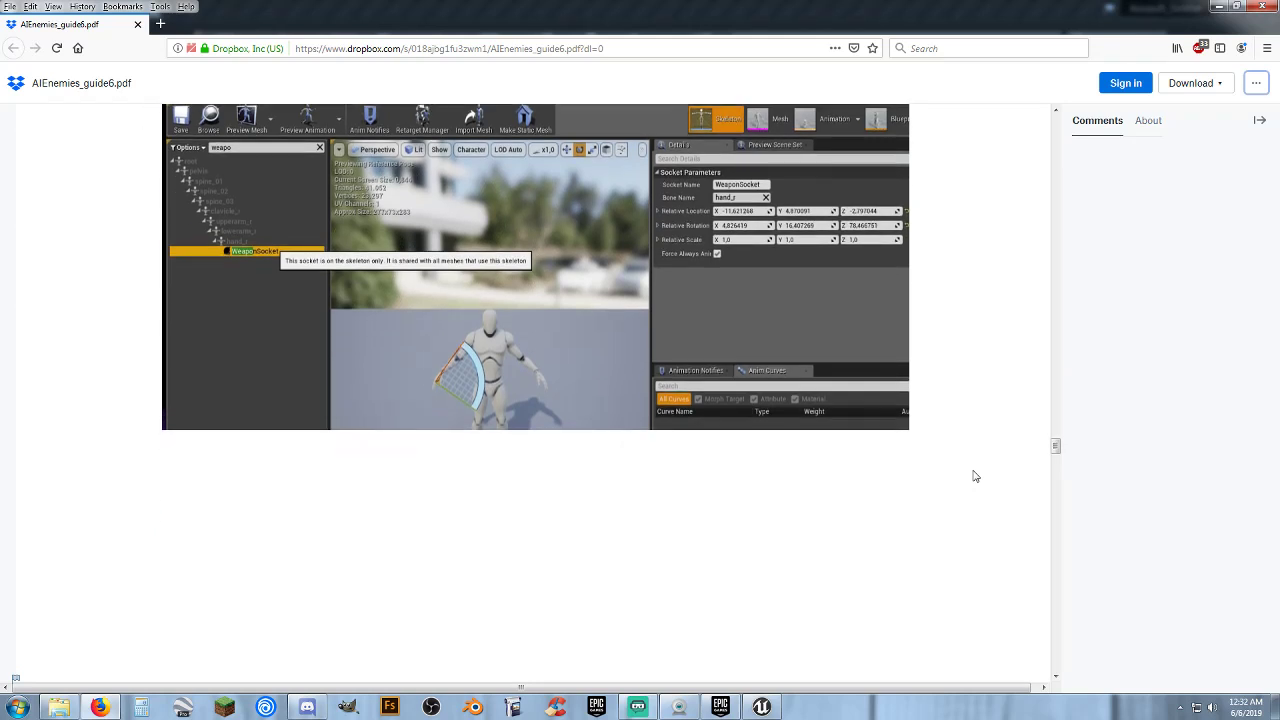
pyautogui.scroll(-3, 969, 477)
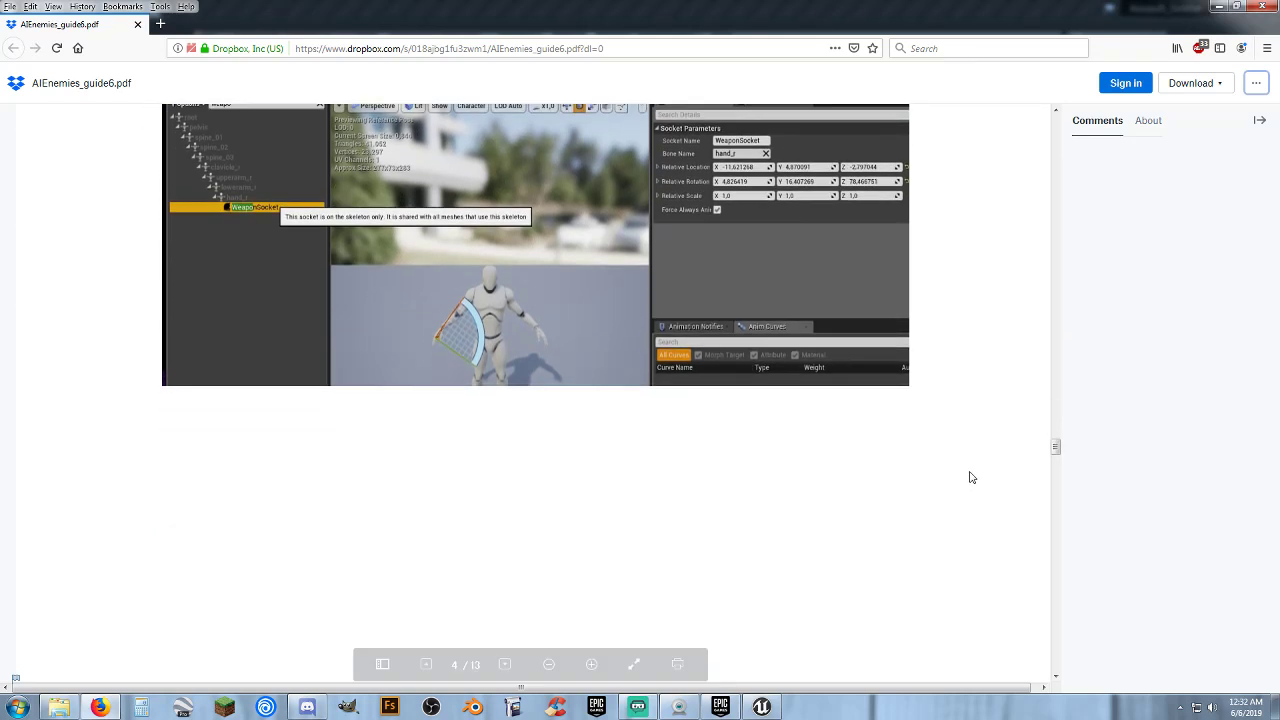
pyautogui.scroll(-5, 969, 477)
pyautogui.scroll(-3, 969, 477)
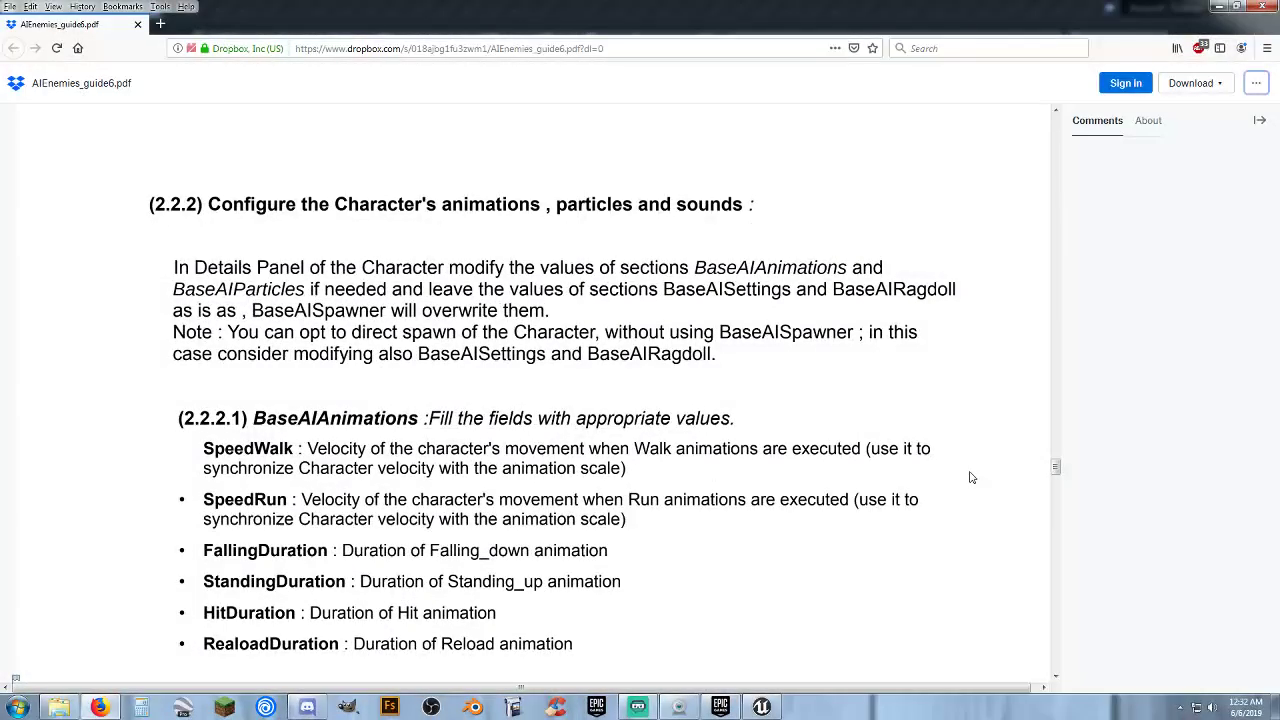
pyautogui.scroll(-1, 969, 477)
pyautogui.scroll(-1, 969, 477)
pyautogui.scroll(1, 971, 477)
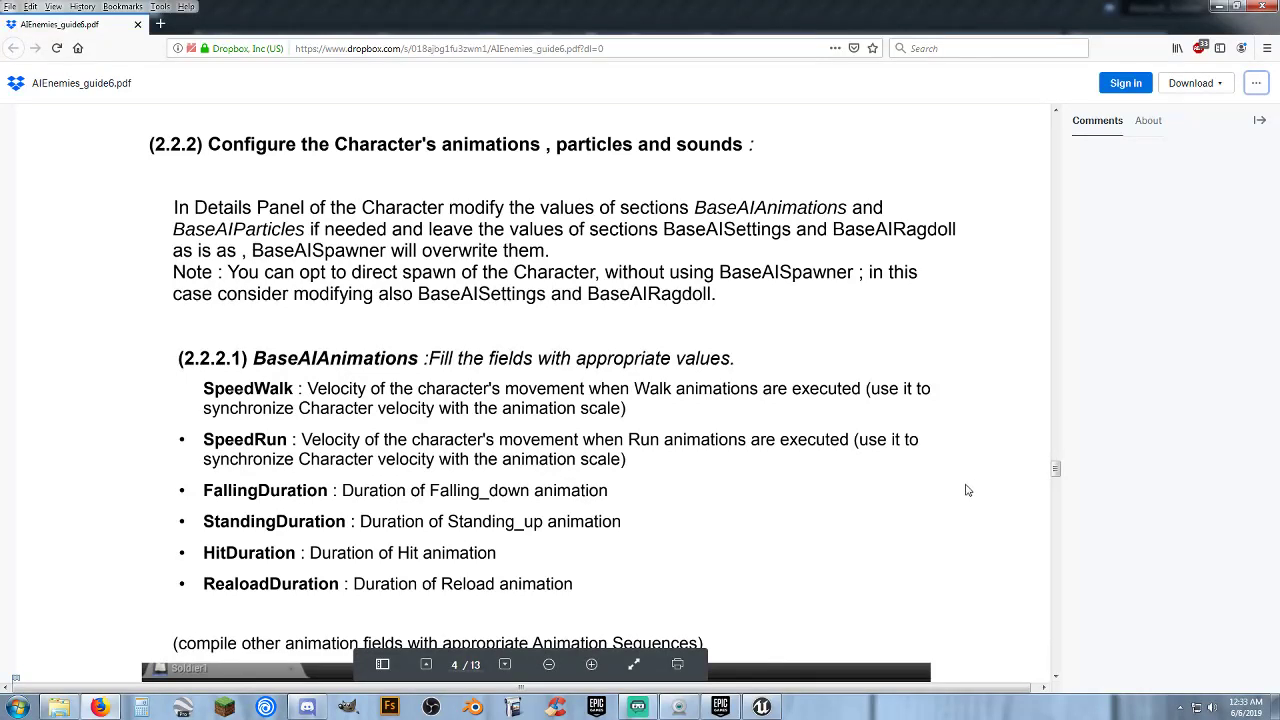
pyautogui.scroll(-5, 966, 490)
pyautogui.scroll(-2, 966, 500)
pyautogui.scroll(-3, 970, 505)
pyautogui.scroll(-1, 975, 510)
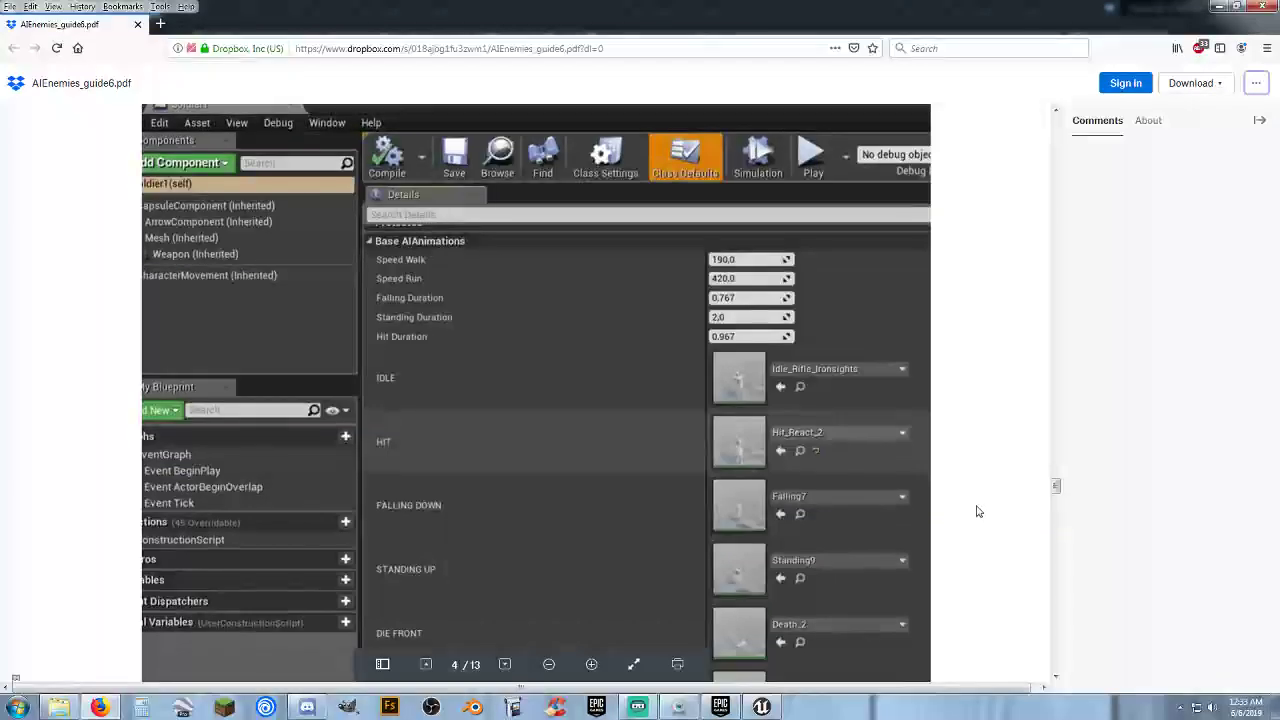
pyautogui.scroll(-1, 985, 460)
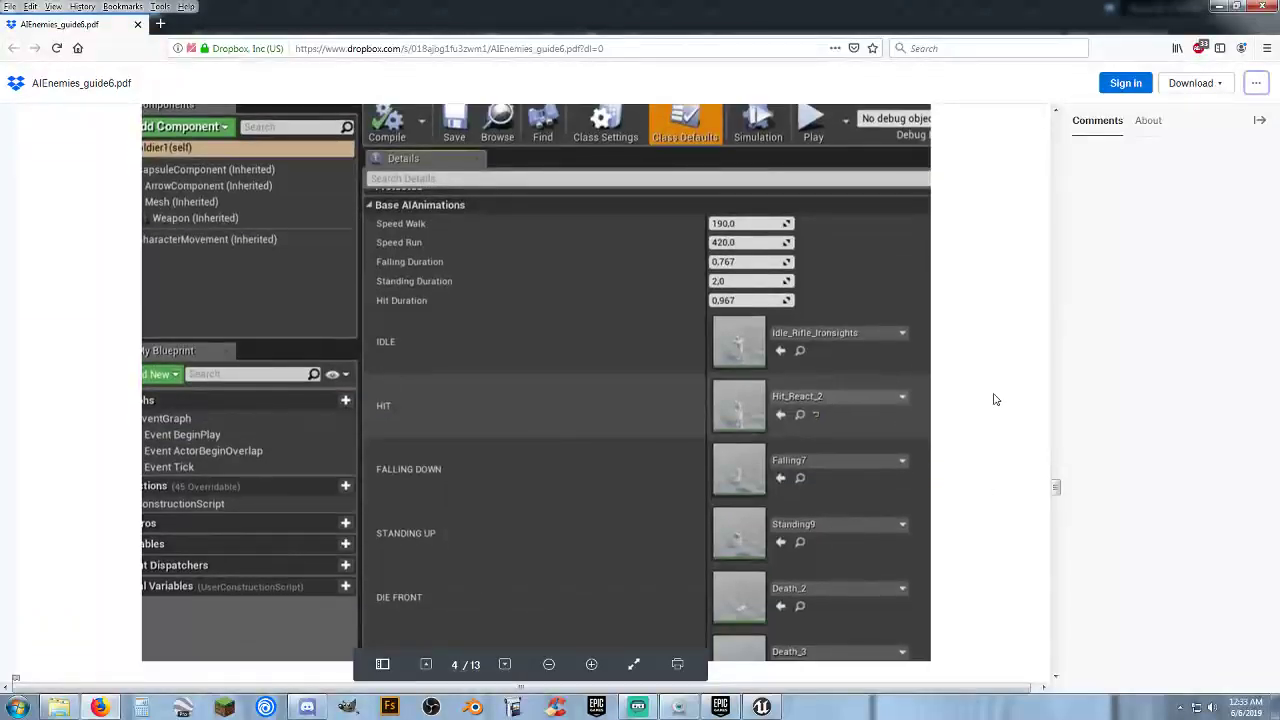
# - Back in Unreal, create a new folder named Blueprints inside Content/Character
pyautogui.click(1226, 6)
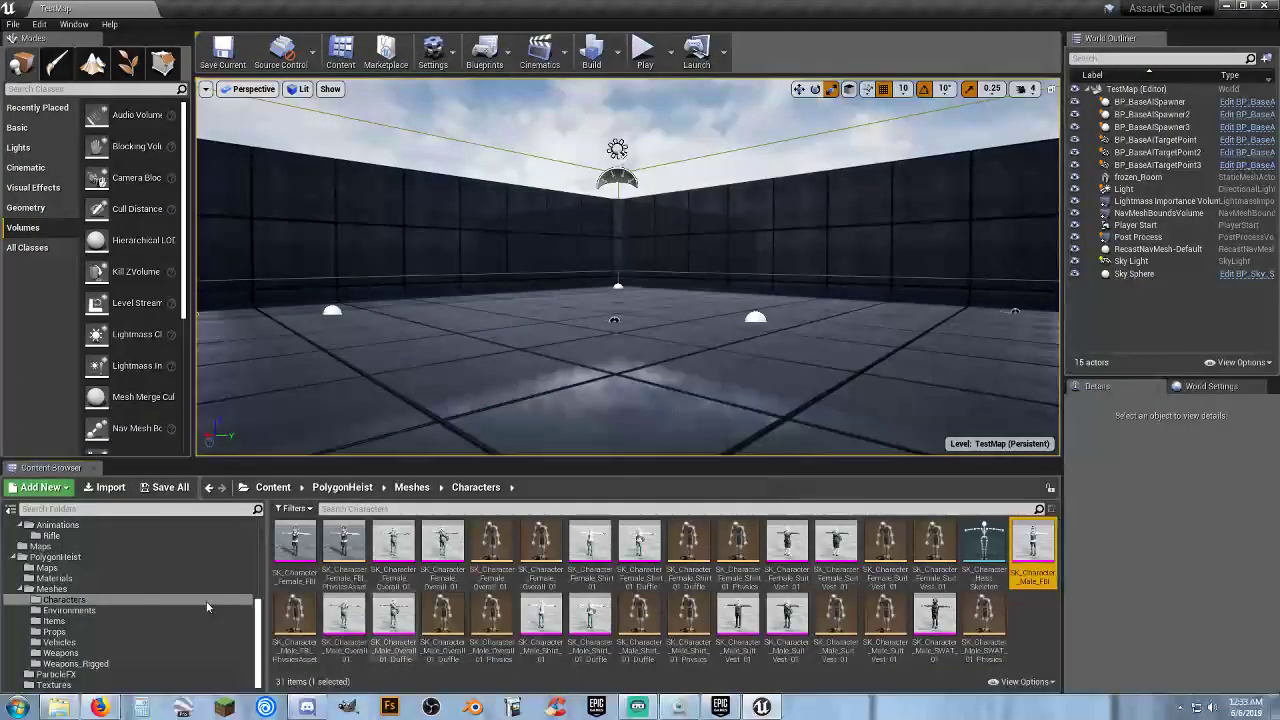
pyautogui.scroll(3, 130, 605)
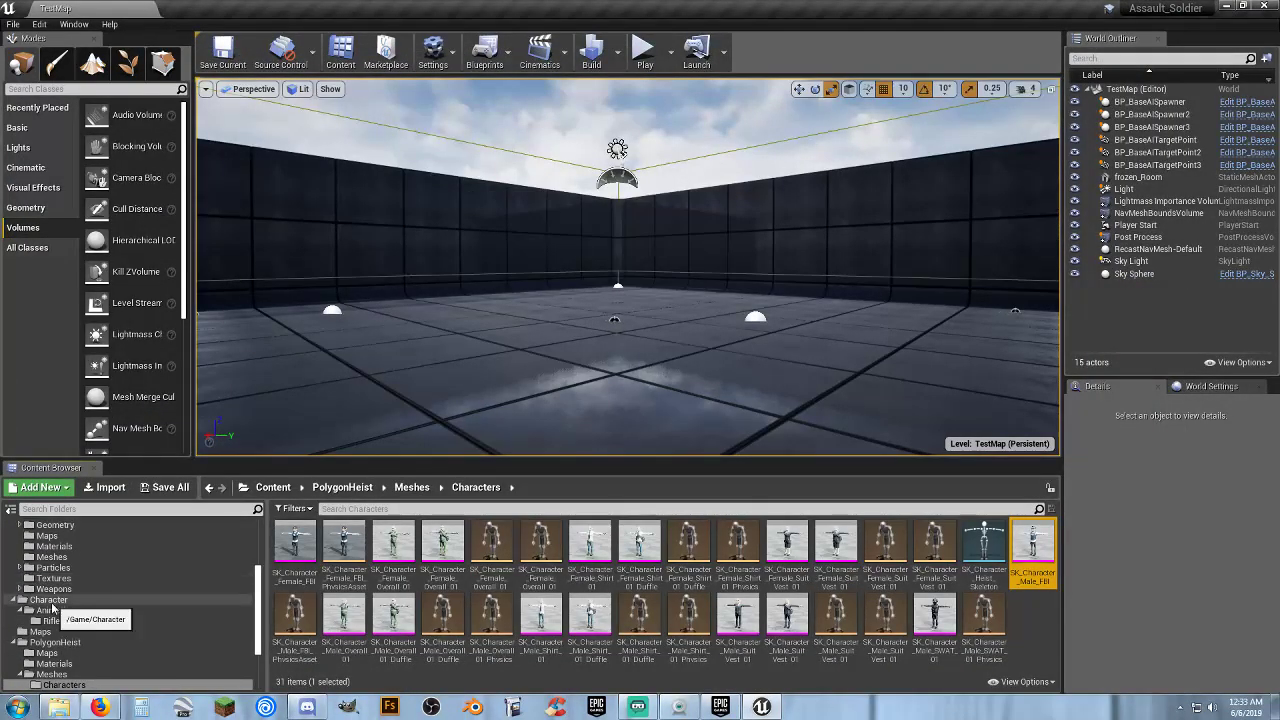
pyautogui.click(50, 601)
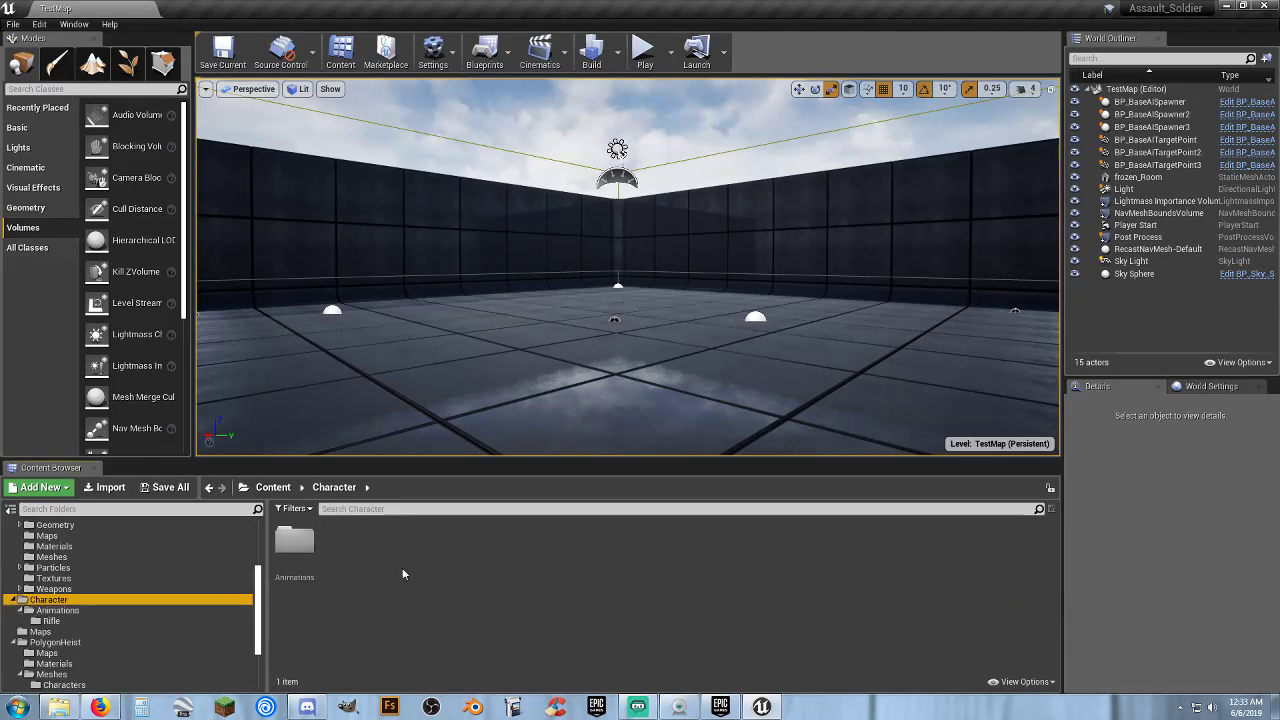
pyautogui.rightClick(357, 554)
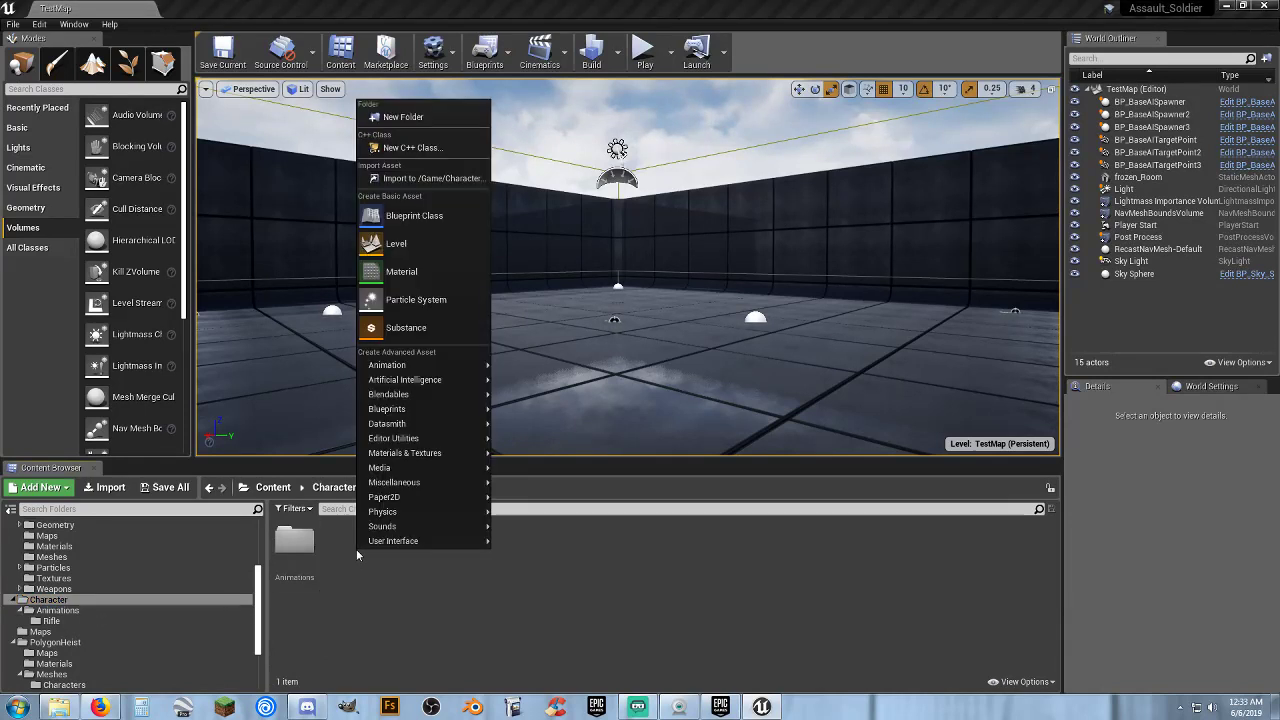
pyautogui.click(455, 122)
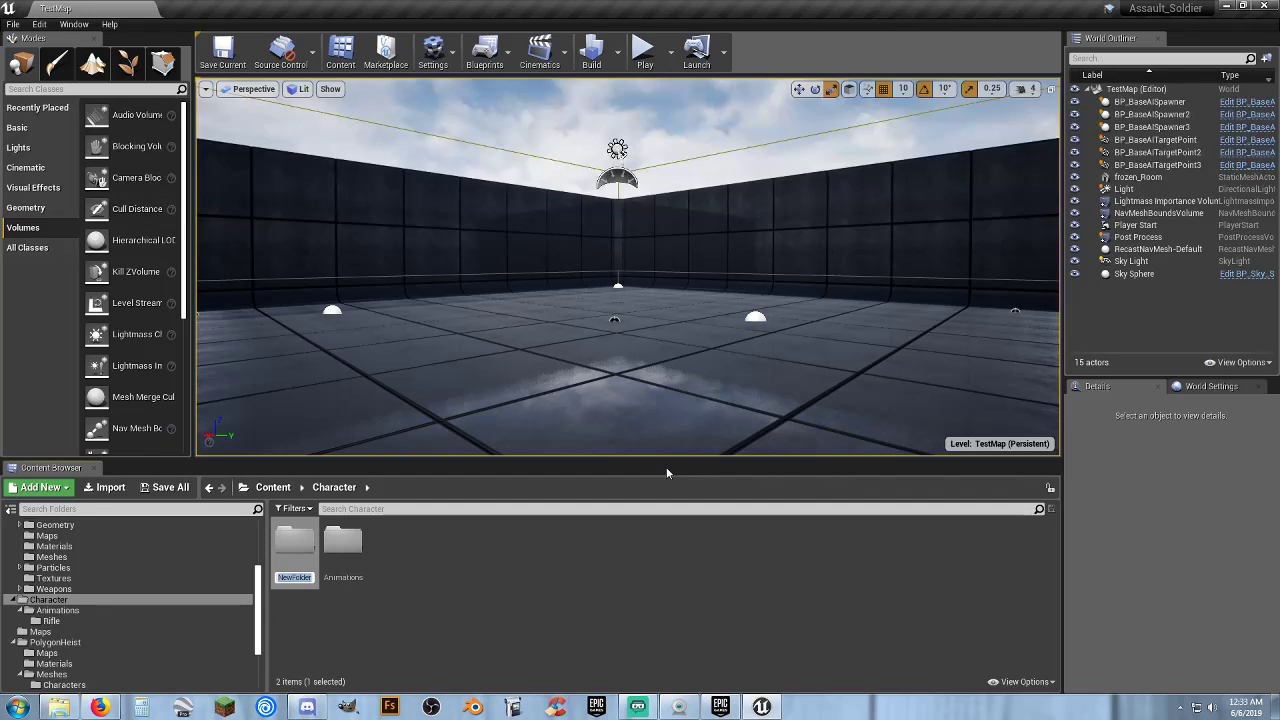
pyautogui.write('Blue')
pyautogui.write('prints')
pyautogui.press('Return')
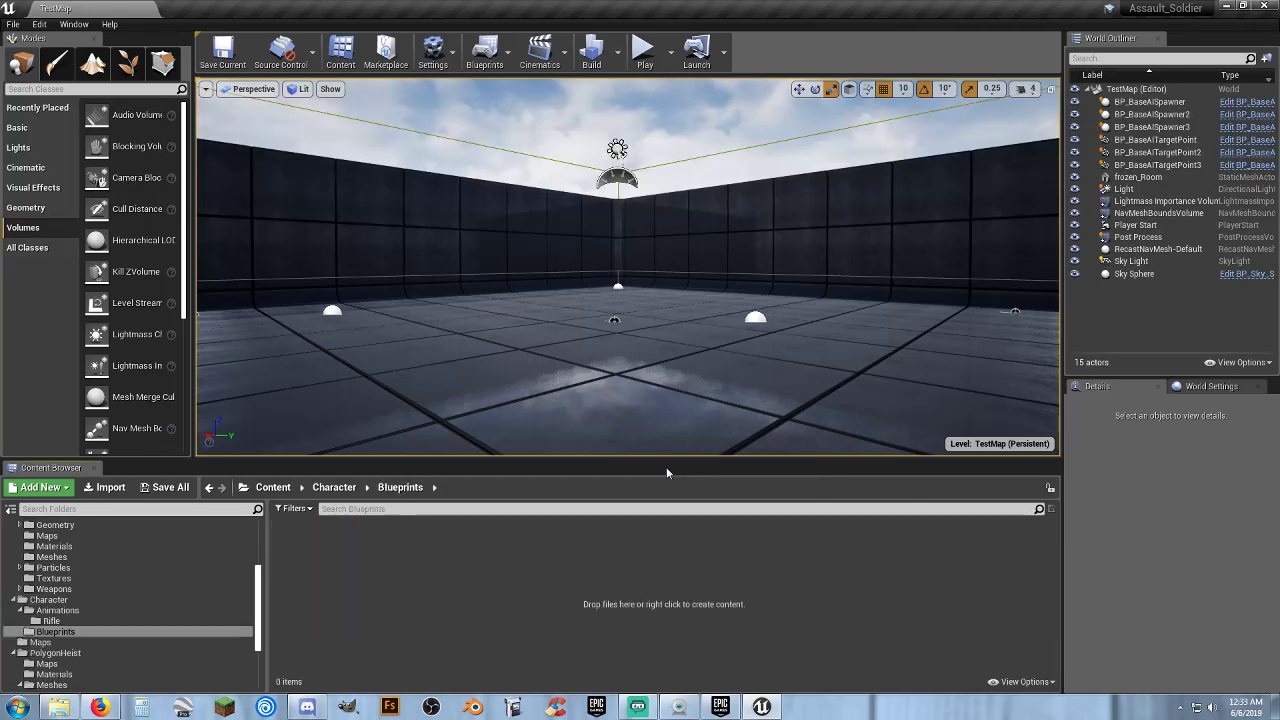
# - Look over the new-asset menu in the empty Blueprints folder, dismiss it, and return to the guide
pyautogui.rightClick(425, 534)
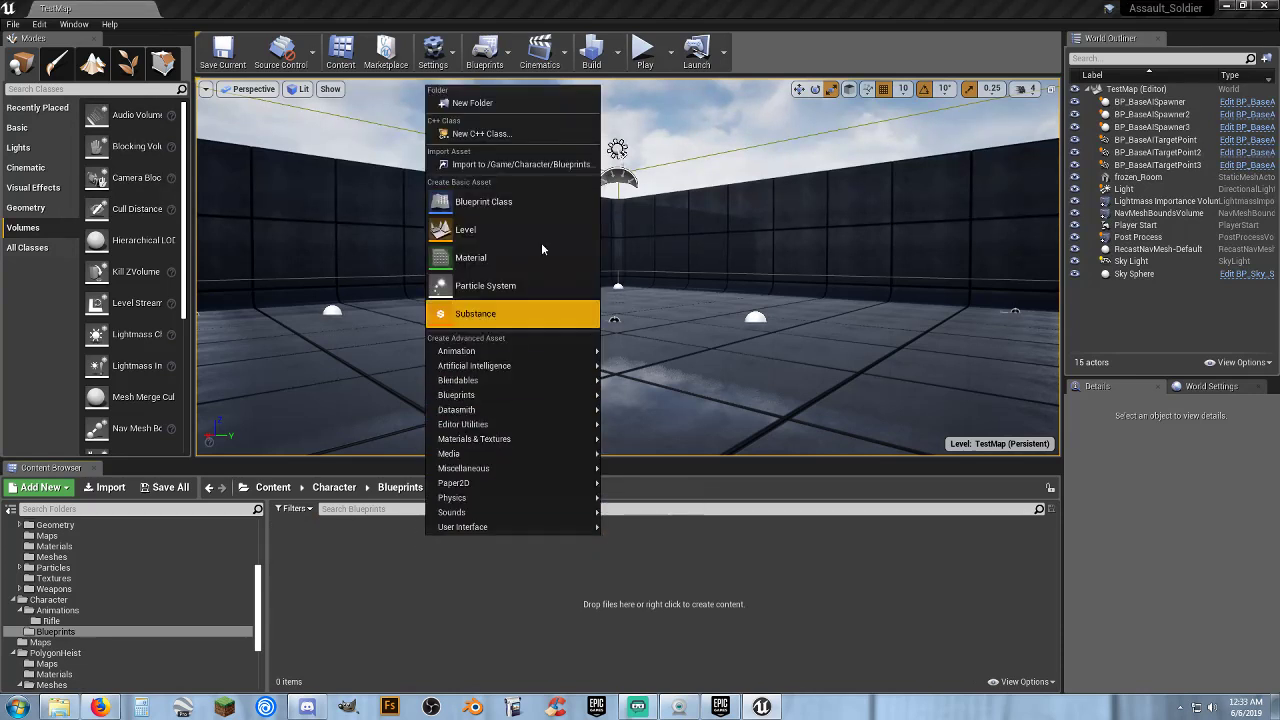
pyautogui.moveTo(501, 395)
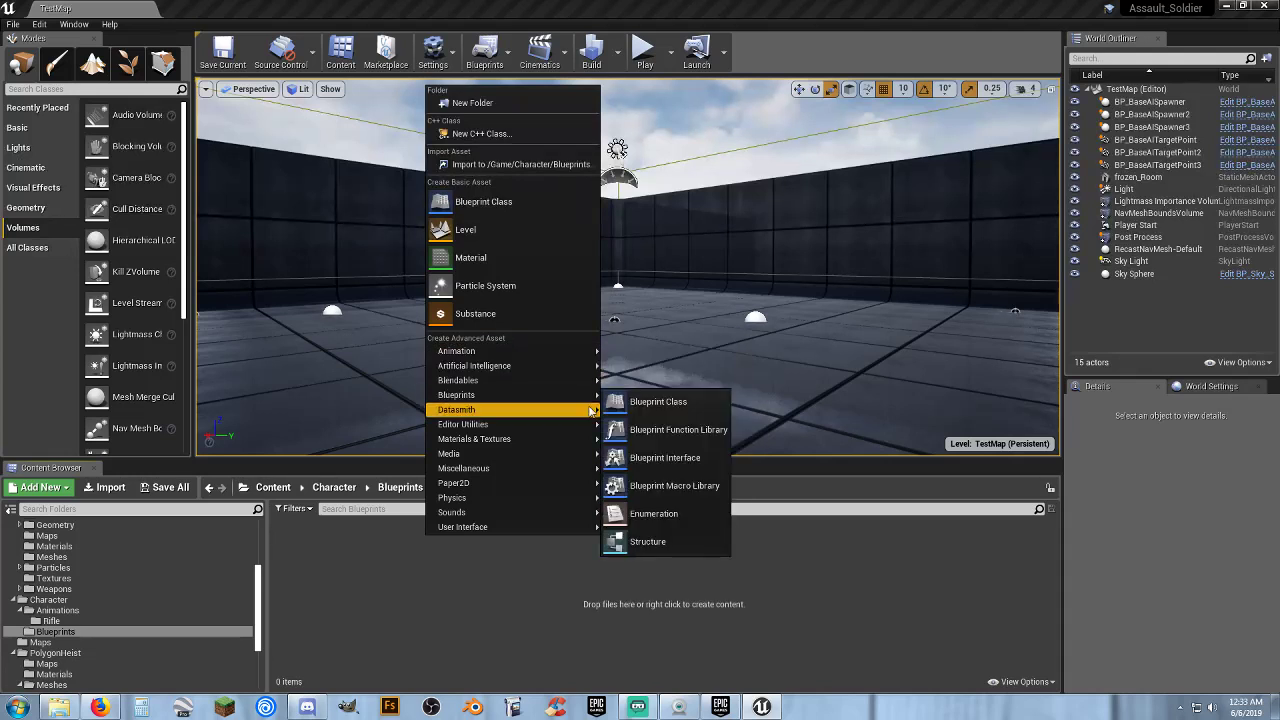
pyautogui.moveTo(530, 411)
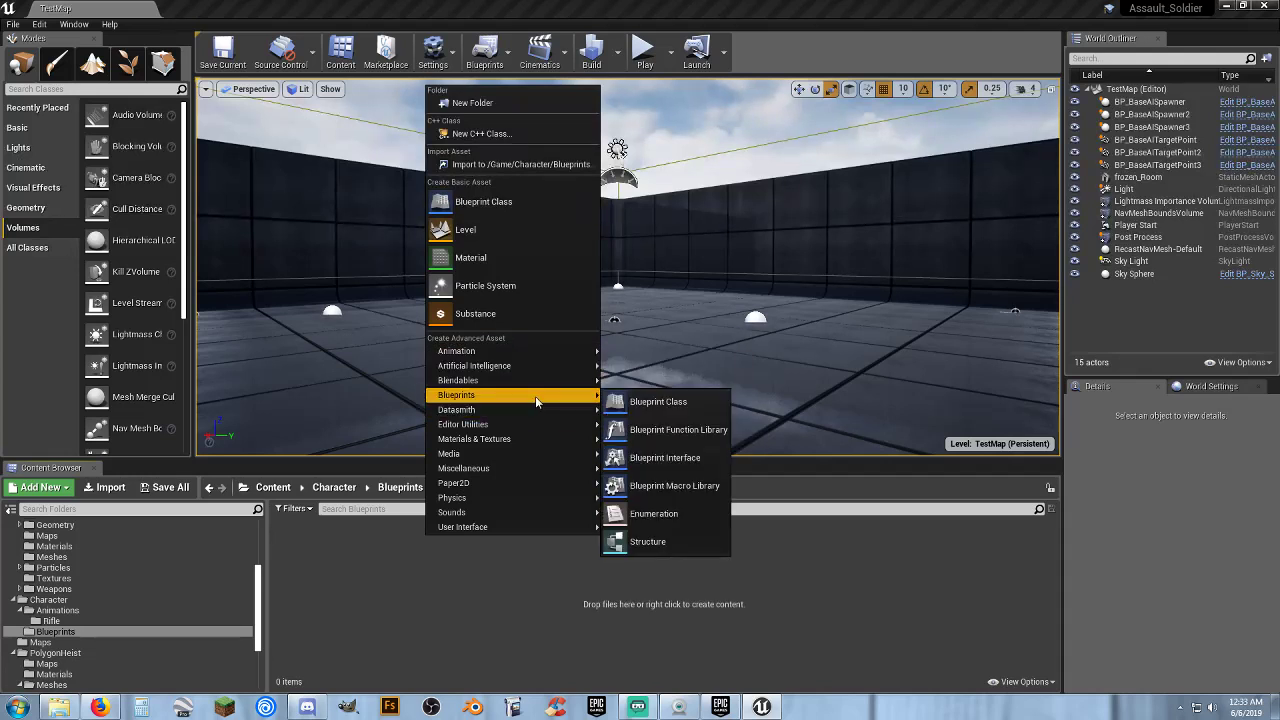
pyautogui.click(470, 598)
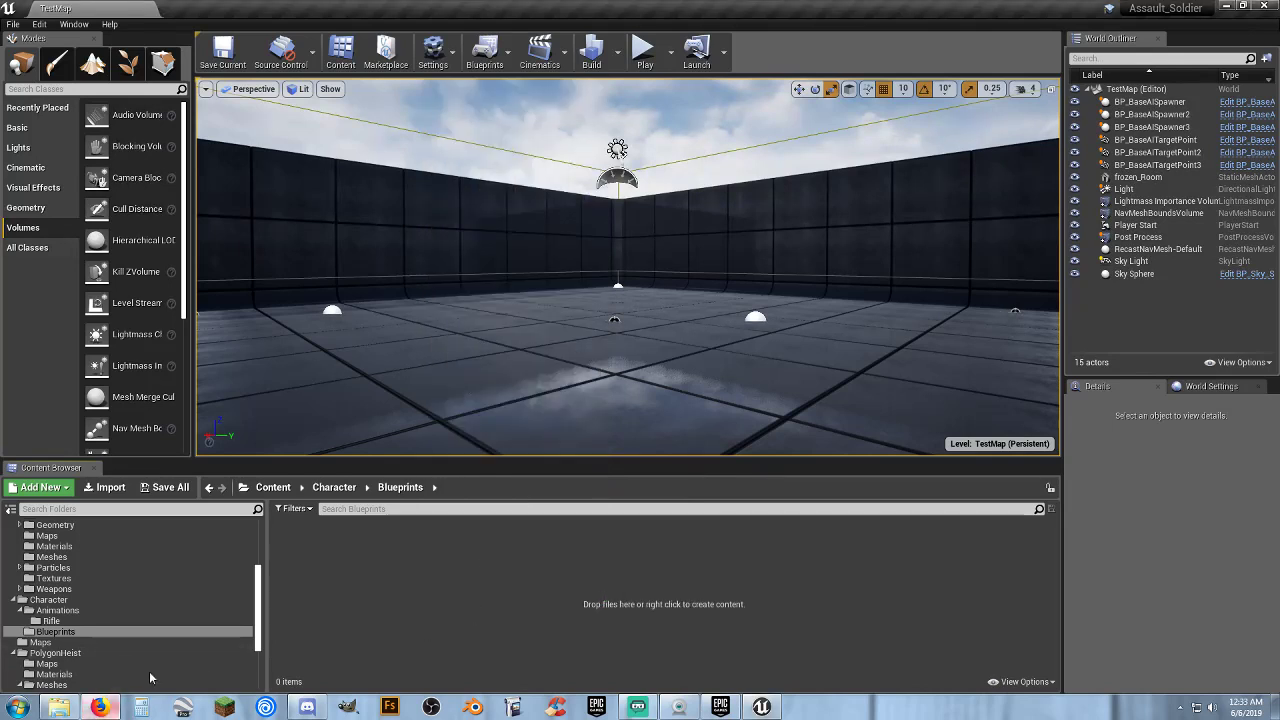
pyautogui.click(100, 707)
# - Scroll the guide to the Pick Parent Class screenshot showing the BaseAISoldier search
pyautogui.scroll(-5, 830, 334)
pyautogui.scroll(-5, 811, 349)
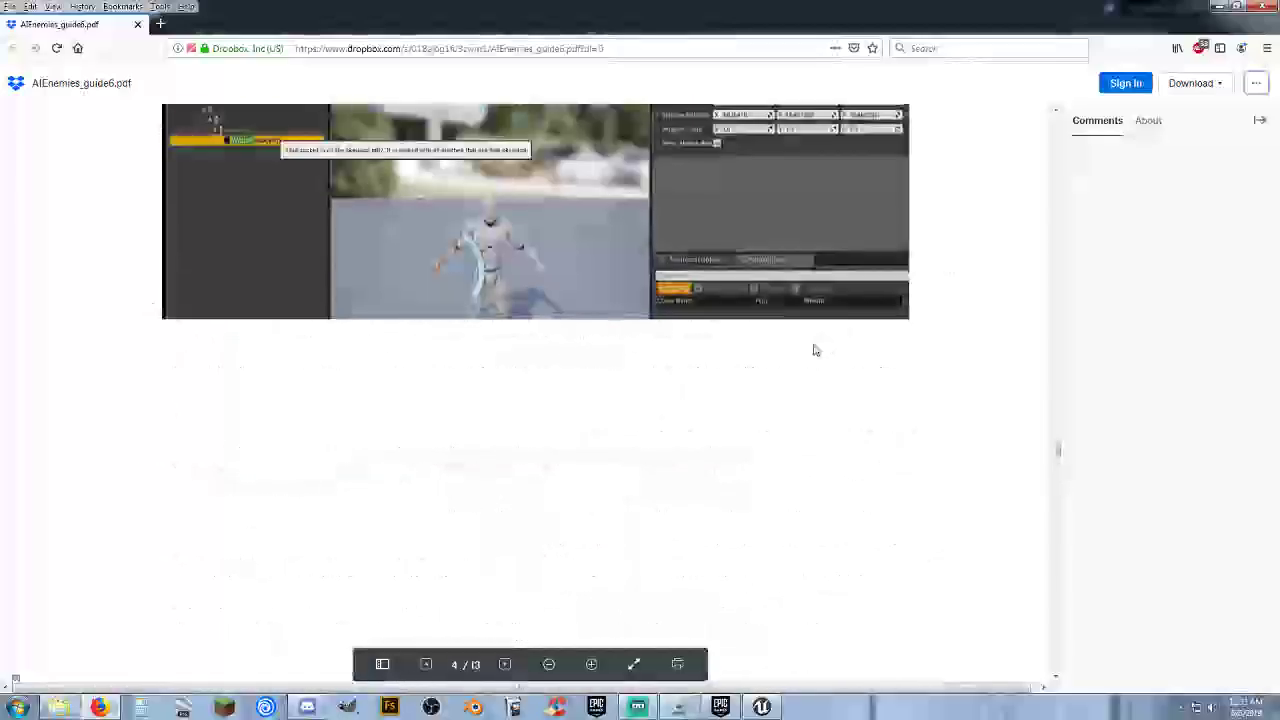
pyautogui.scroll(-5, 813, 345)
pyautogui.scroll(5, 813, 345)
pyautogui.scroll(5, 794, 357)
pyautogui.scroll(5, 794, 357)
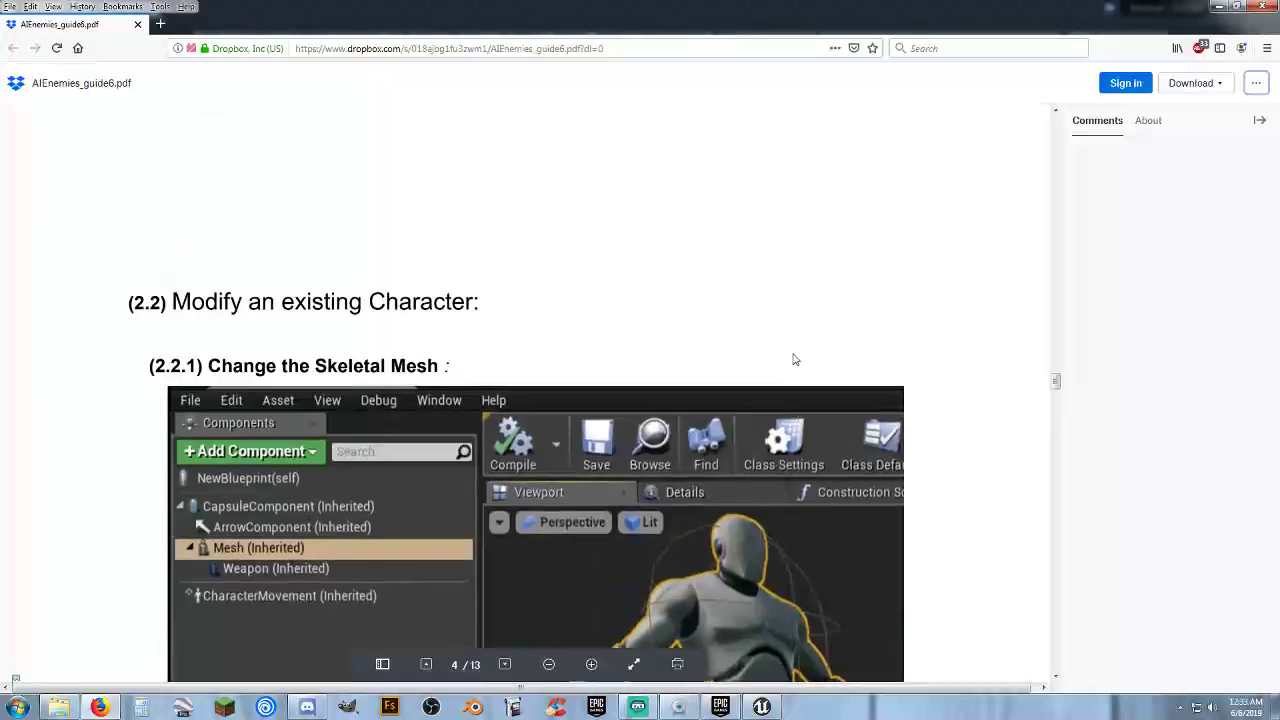
pyautogui.scroll(3, 937, 346)
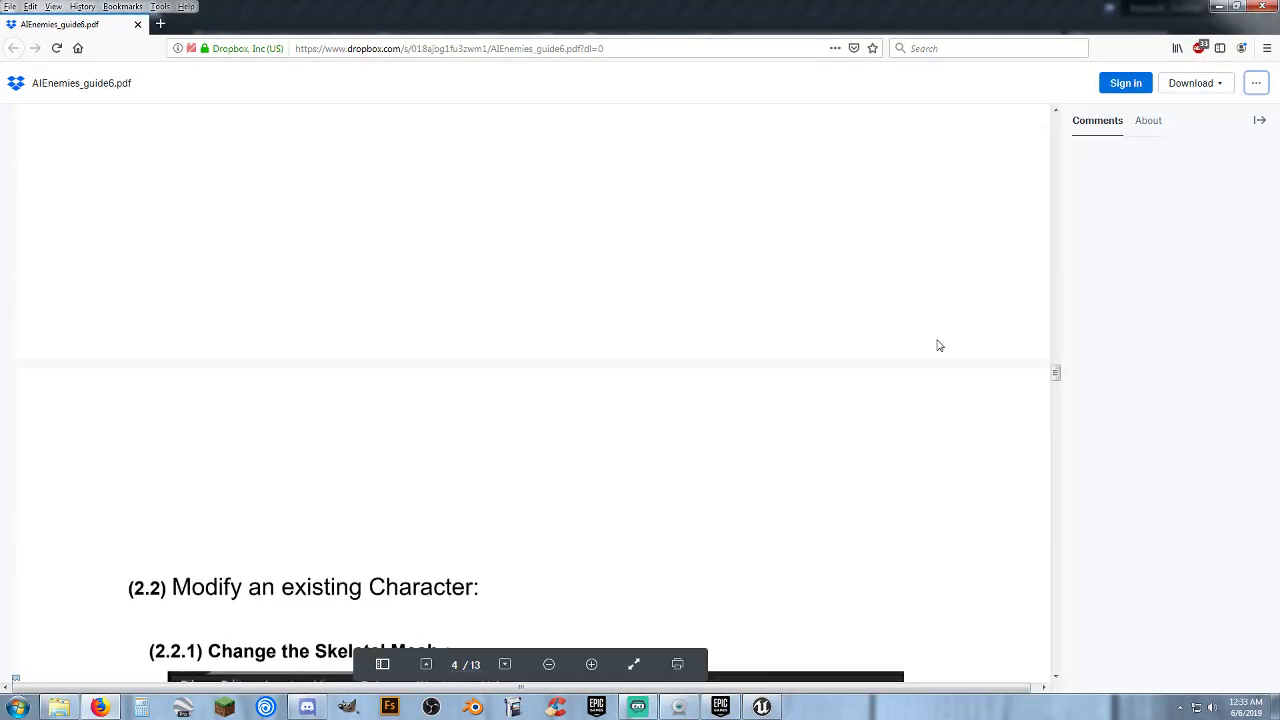
pyautogui.scroll(5, 937, 346)
pyautogui.scroll(3, 937, 346)
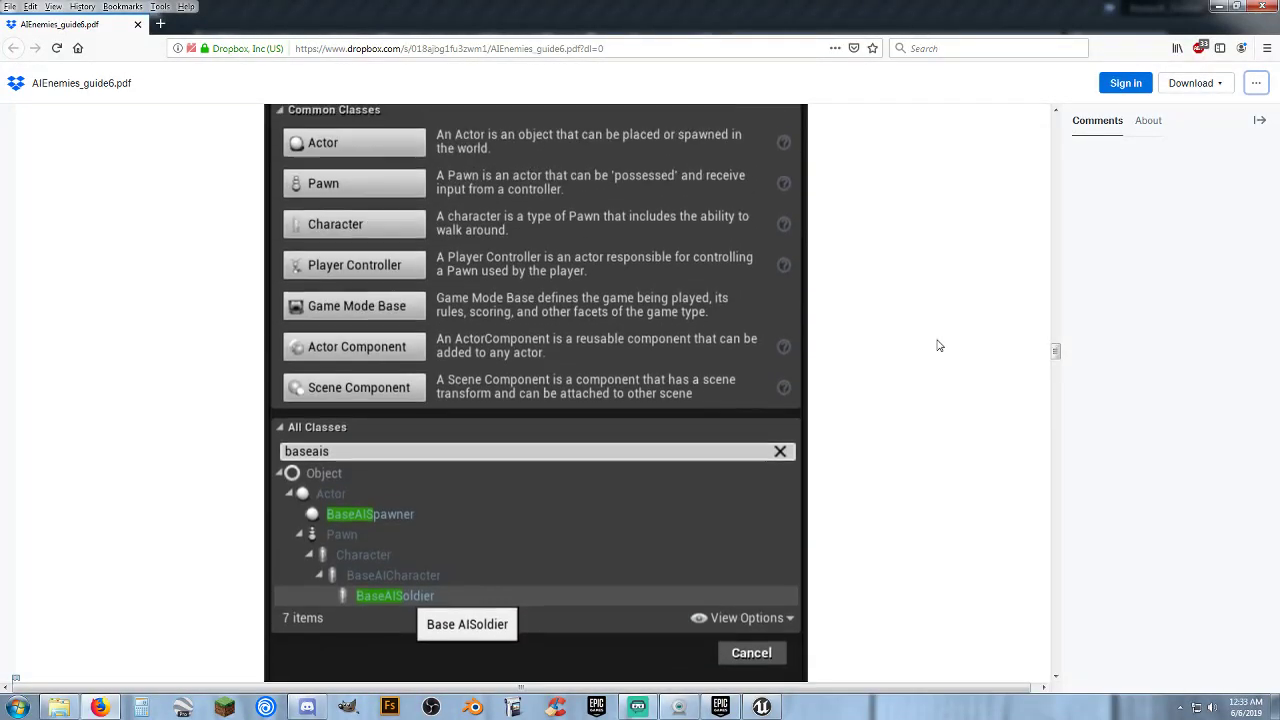
pyautogui.scroll(-2, 937, 346)
pyautogui.scroll(-1, 905, 345)
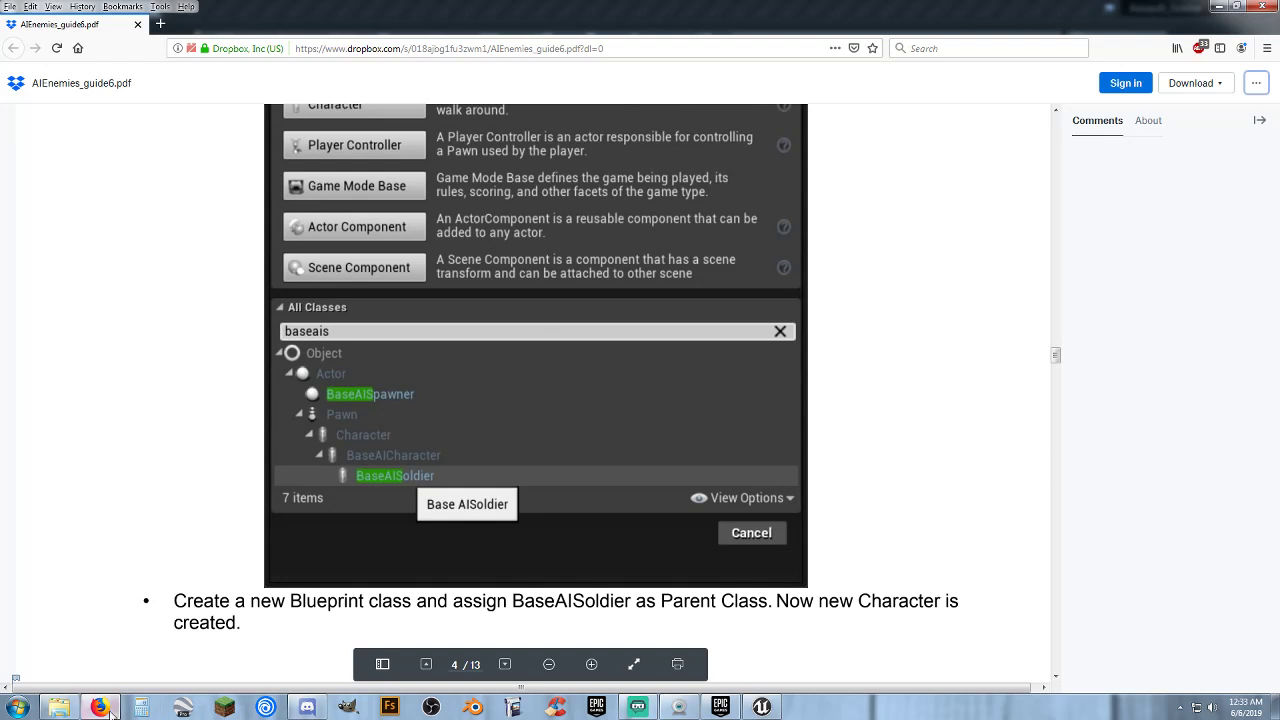
# - Start a Blueprint Class in Blueprints, search All Classes for 'ai', pick BaseAISoldier, and compare with the guide
pyautogui.click(140, 695)
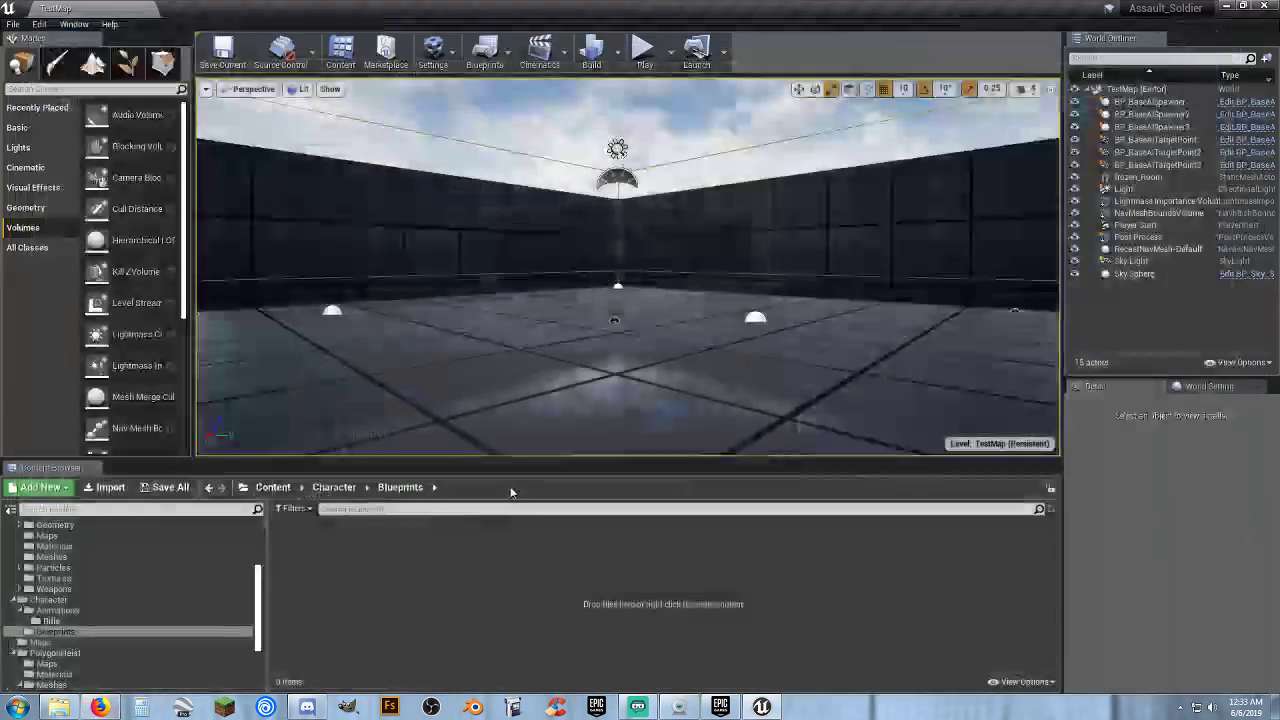
pyautogui.rightClick(381, 557)
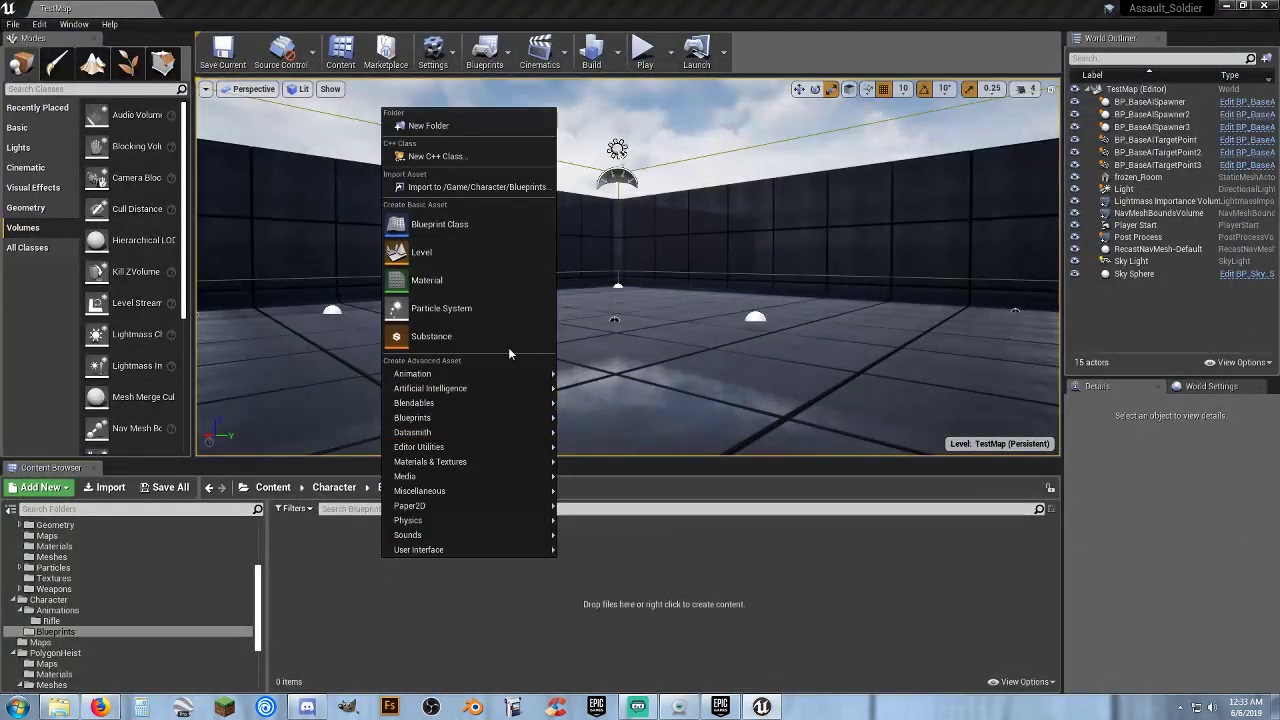
pyautogui.click(473, 228)
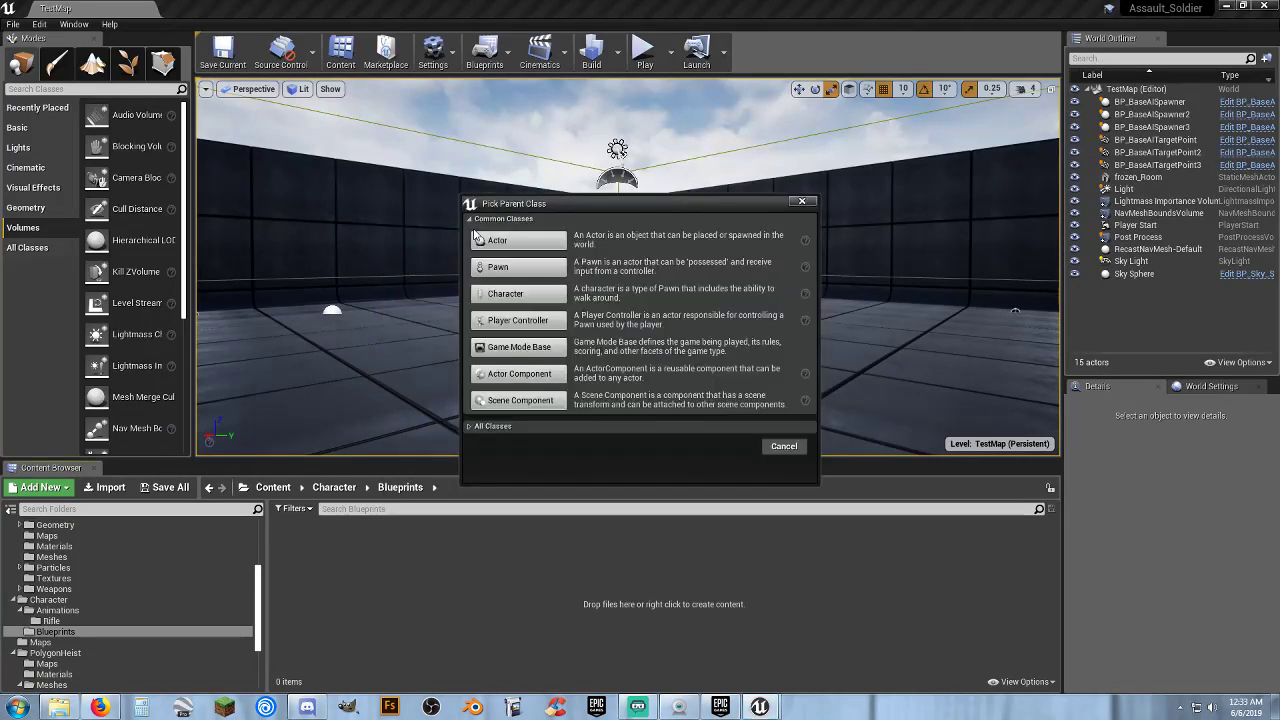
pyautogui.click(469, 427)
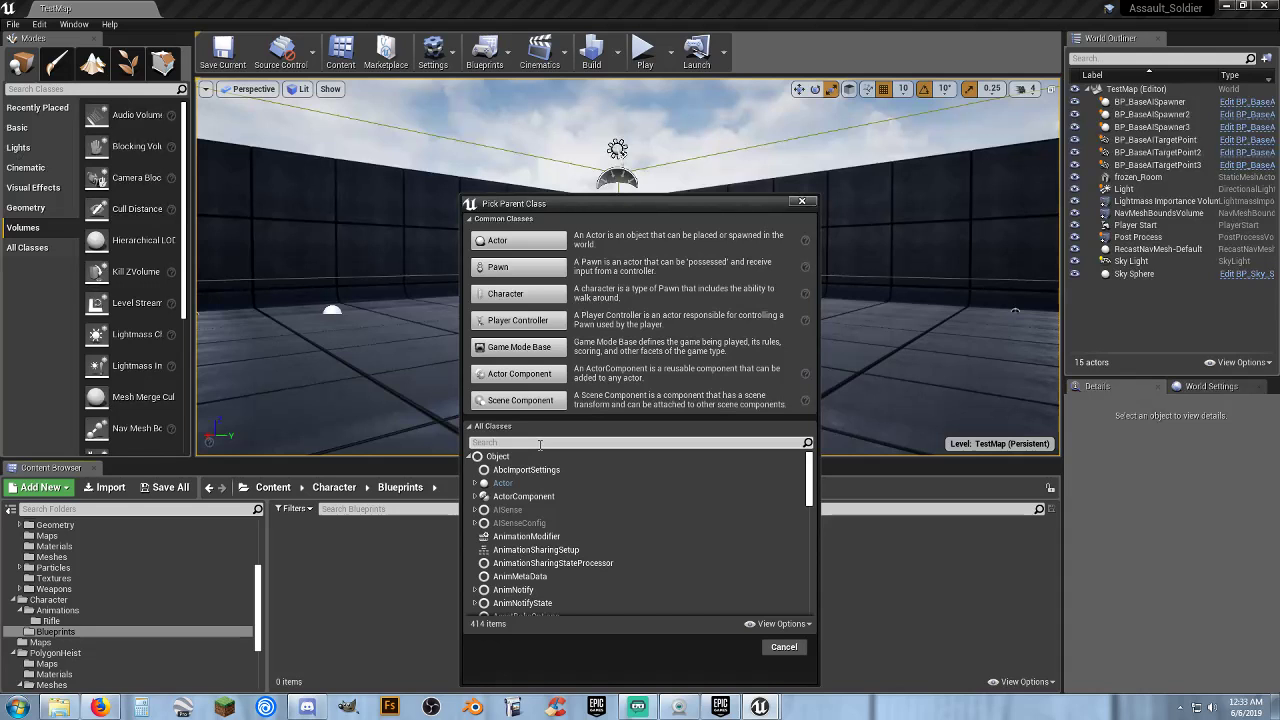
pyautogui.write('ai')
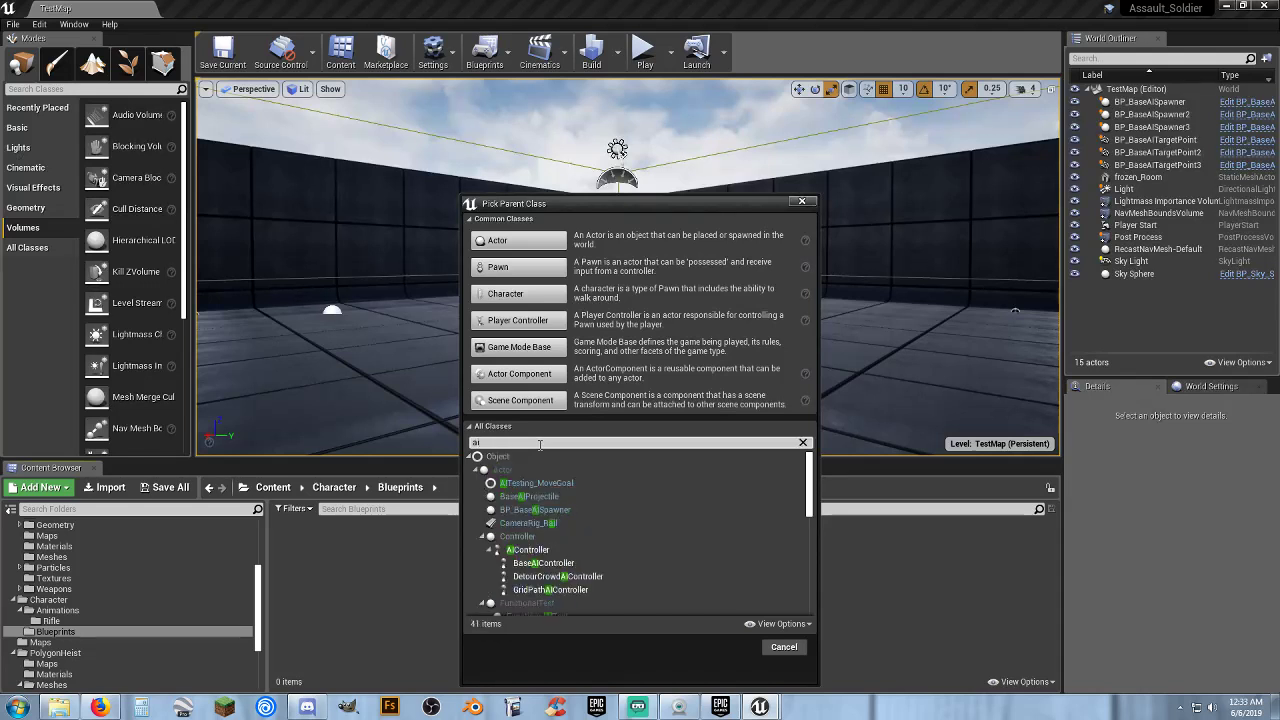
pyautogui.write('b')
pyautogui.press('BackSpace')
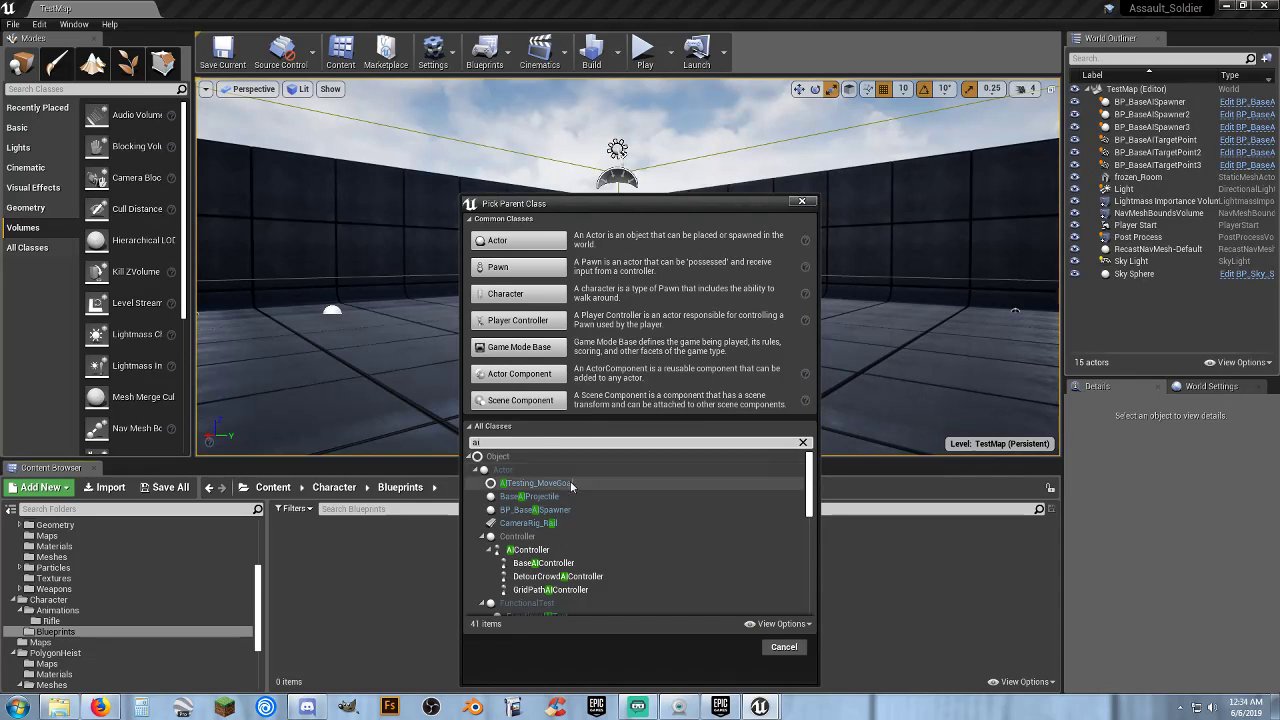
pyautogui.scroll(-1, 585, 512)
pyautogui.scroll(-1, 585, 512)
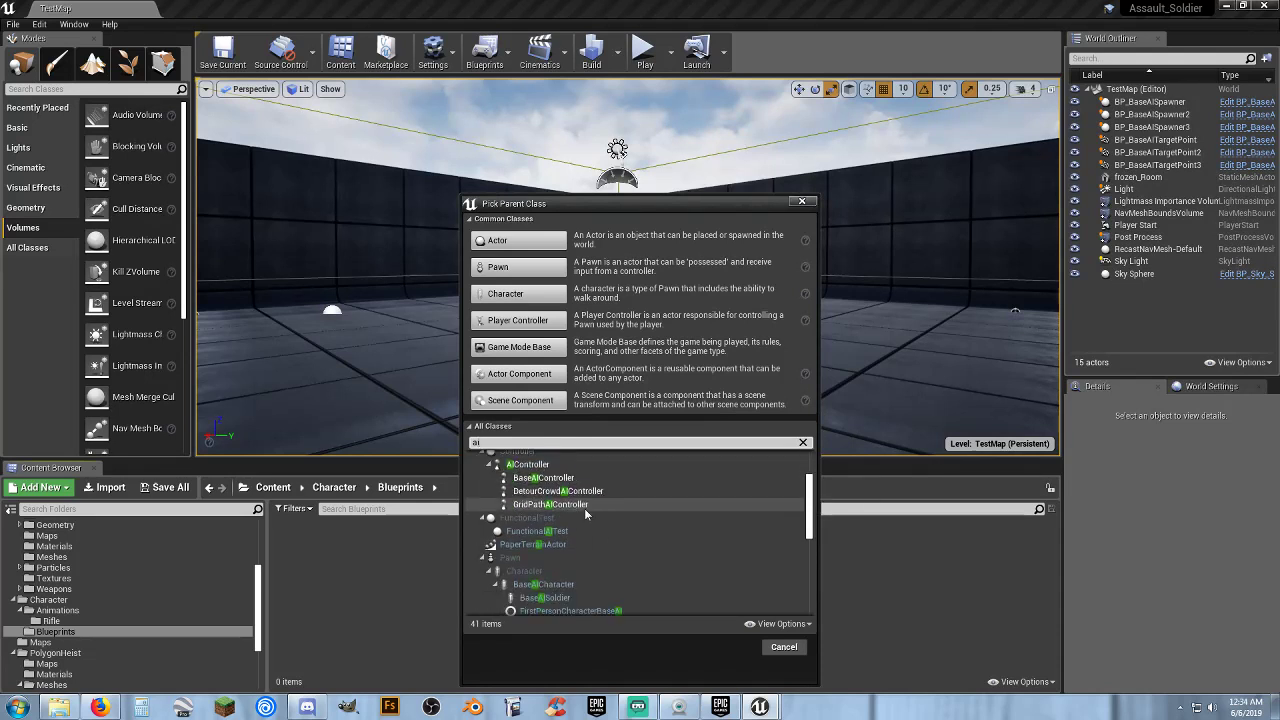
pyautogui.scroll(-1, 586, 513)
pyautogui.scroll(-2, 586, 512)
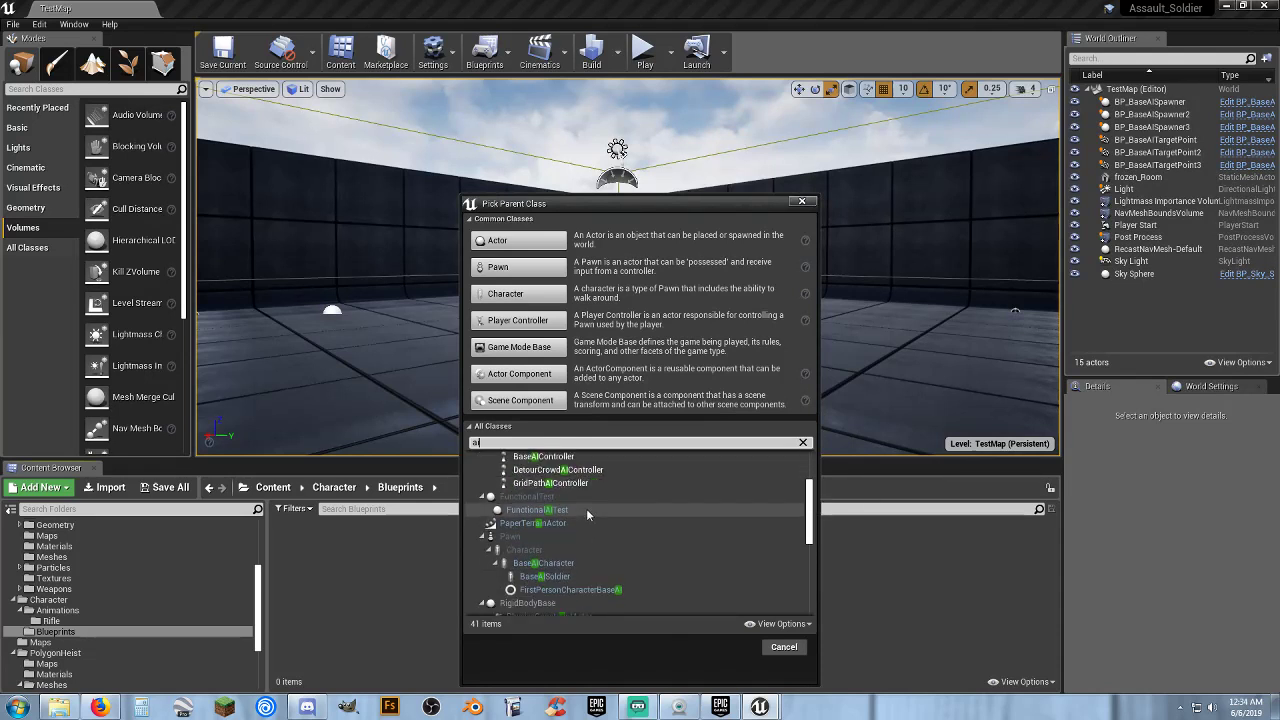
pyautogui.click(625, 578)
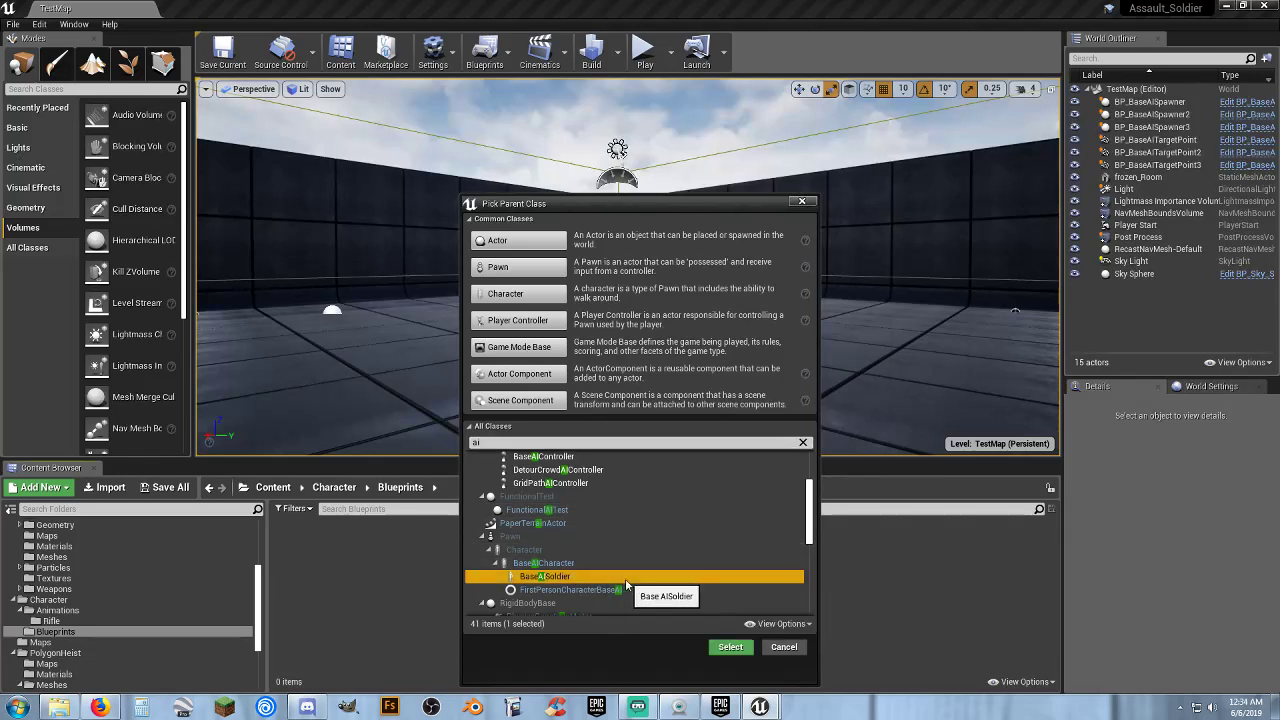
pyautogui.click(100, 707)
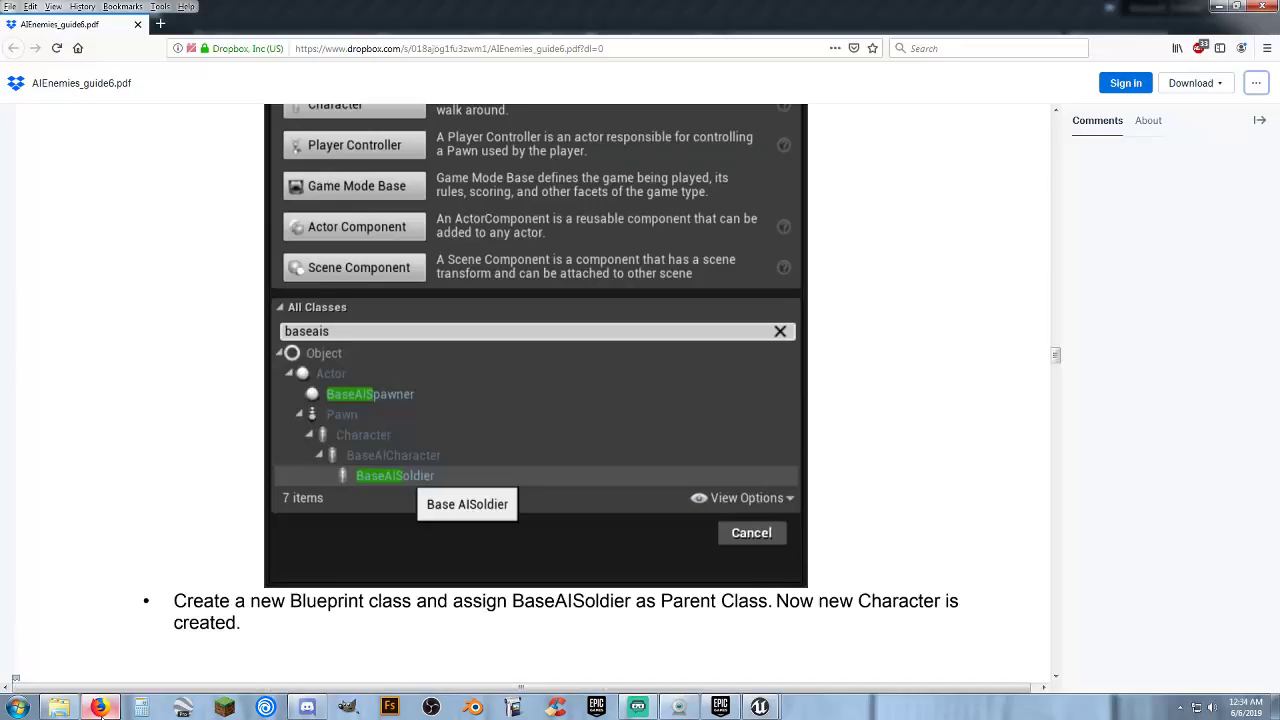
# - Confirm BaseAISoldier as the parent class to create the new Blueprint
pyautogui.click(100, 707)
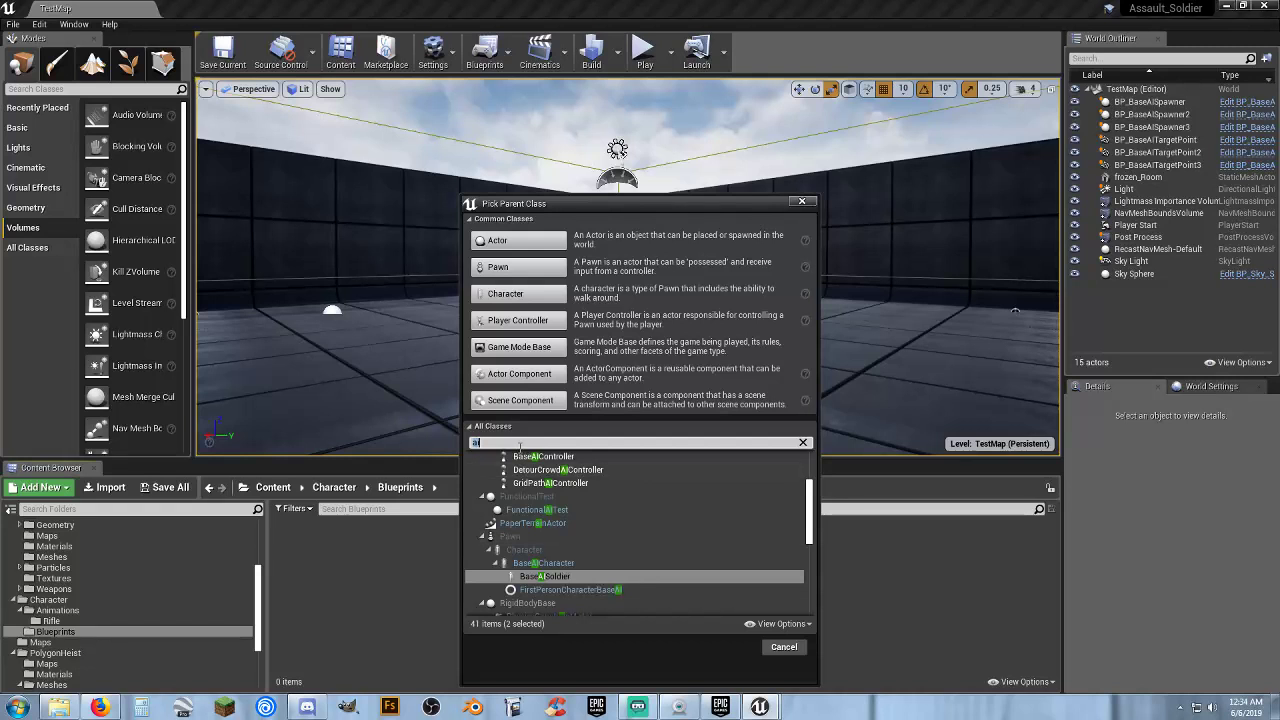
pyautogui.click(577, 578)
pyautogui.scroll(-3, 705, 598)
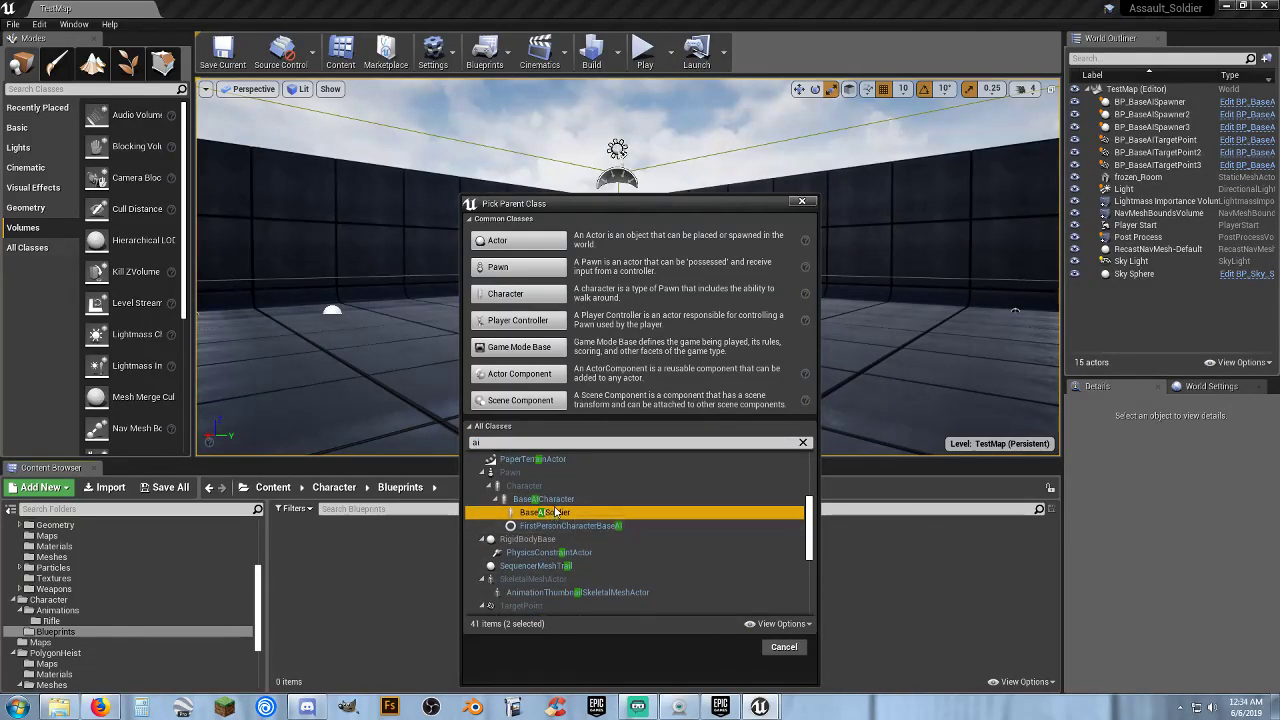
pyautogui.click(560, 513)
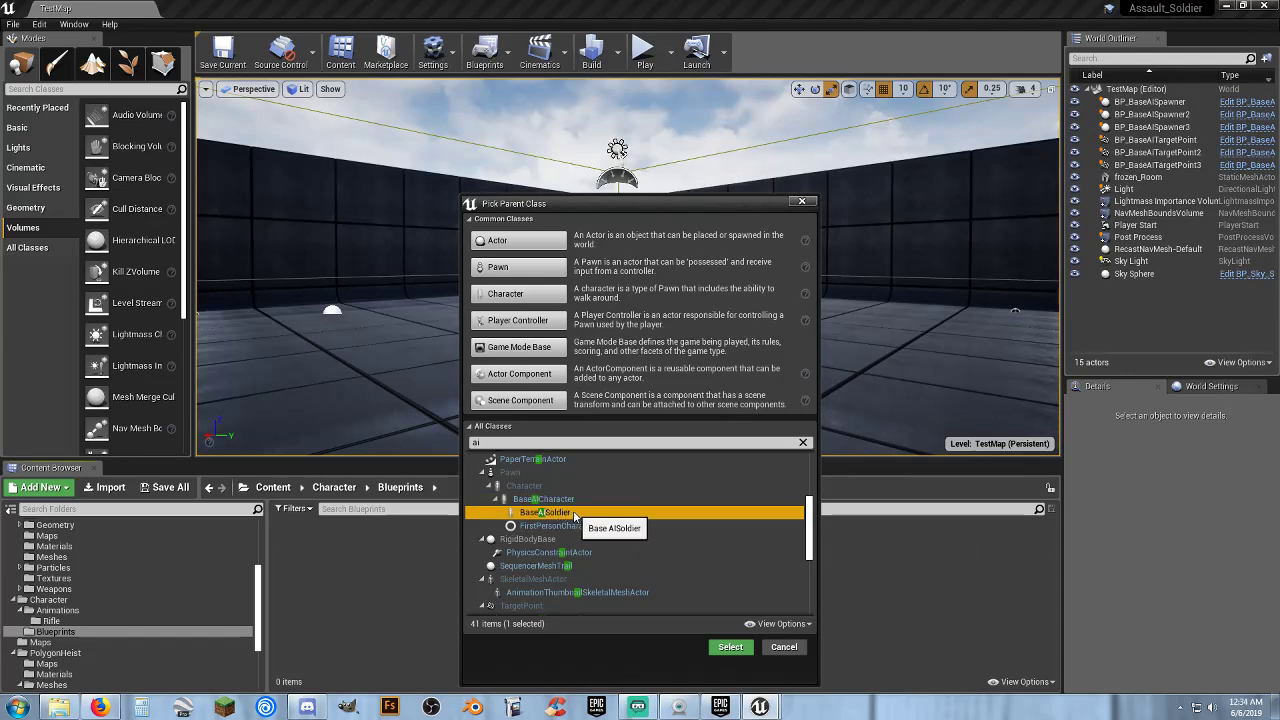
pyautogui.click(705, 647)
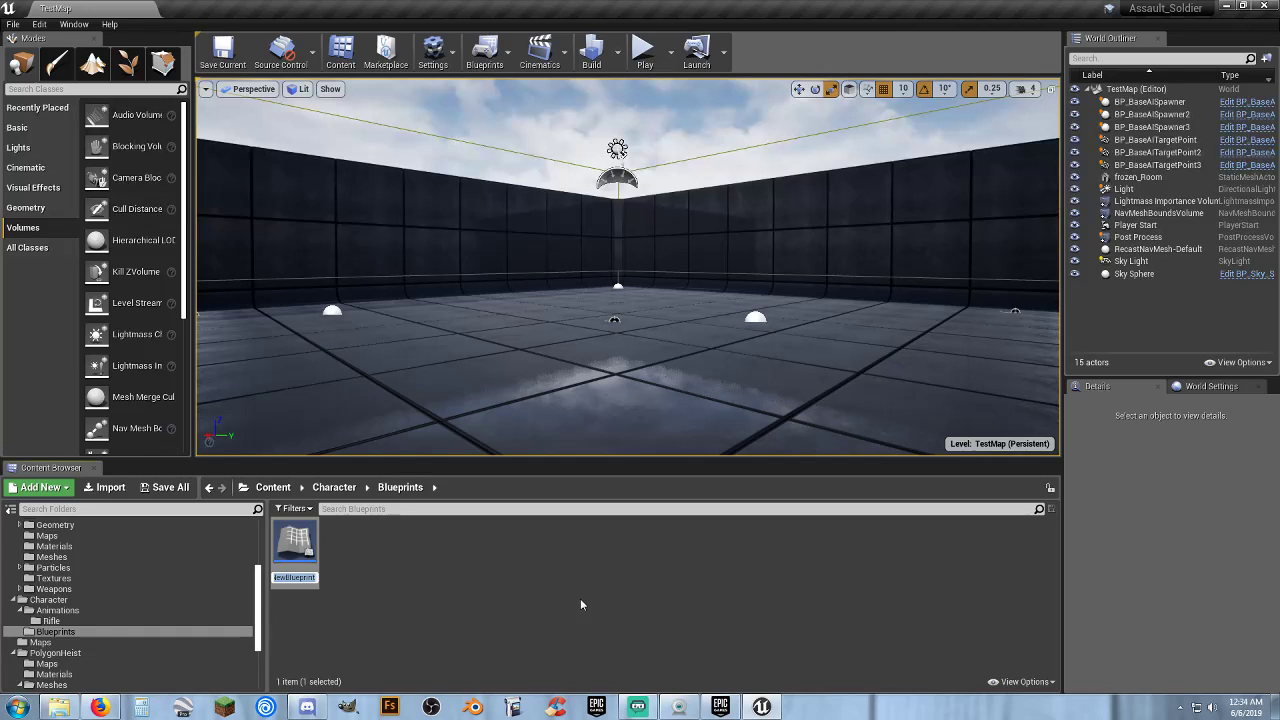
# - Name the new Blueprint AI_FBI_Male_BP and open it for editing
pyautogui.write('F')
pyautogui.write('_Male')
pyautogui.write('_BP')
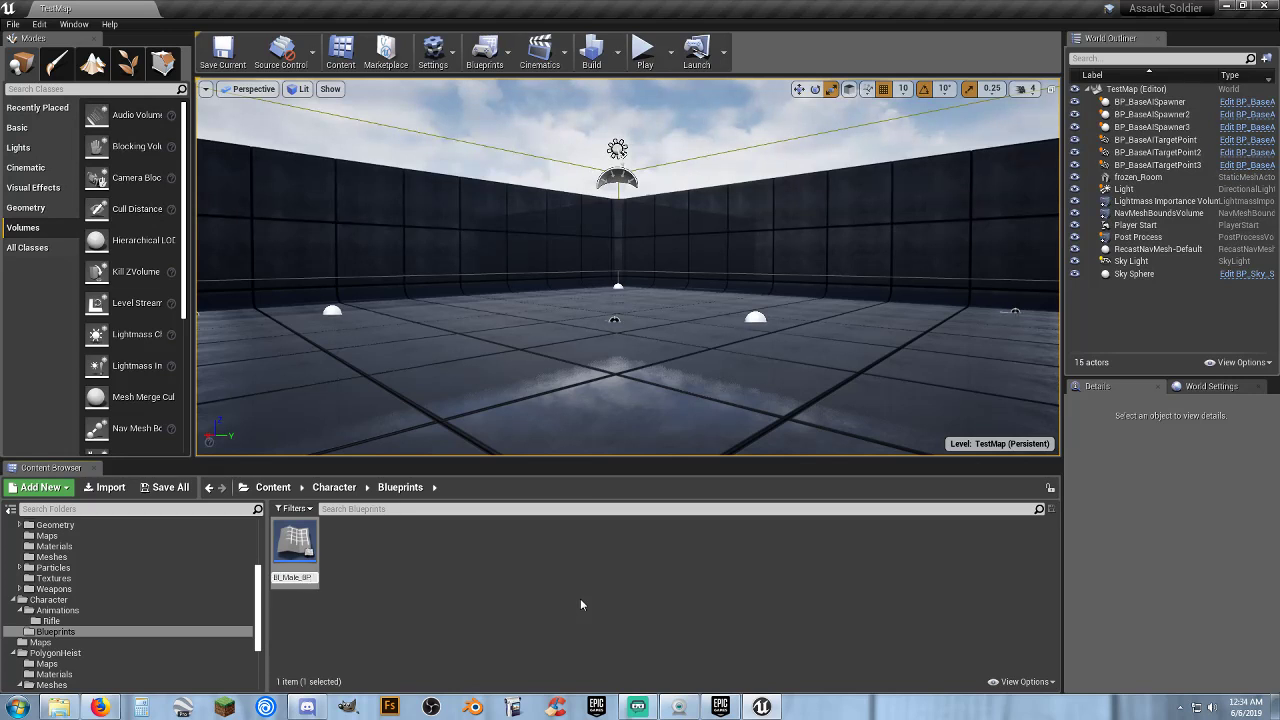
pyautogui.press('Home')
pyautogui.write('A')
pyautogui.press('Return')
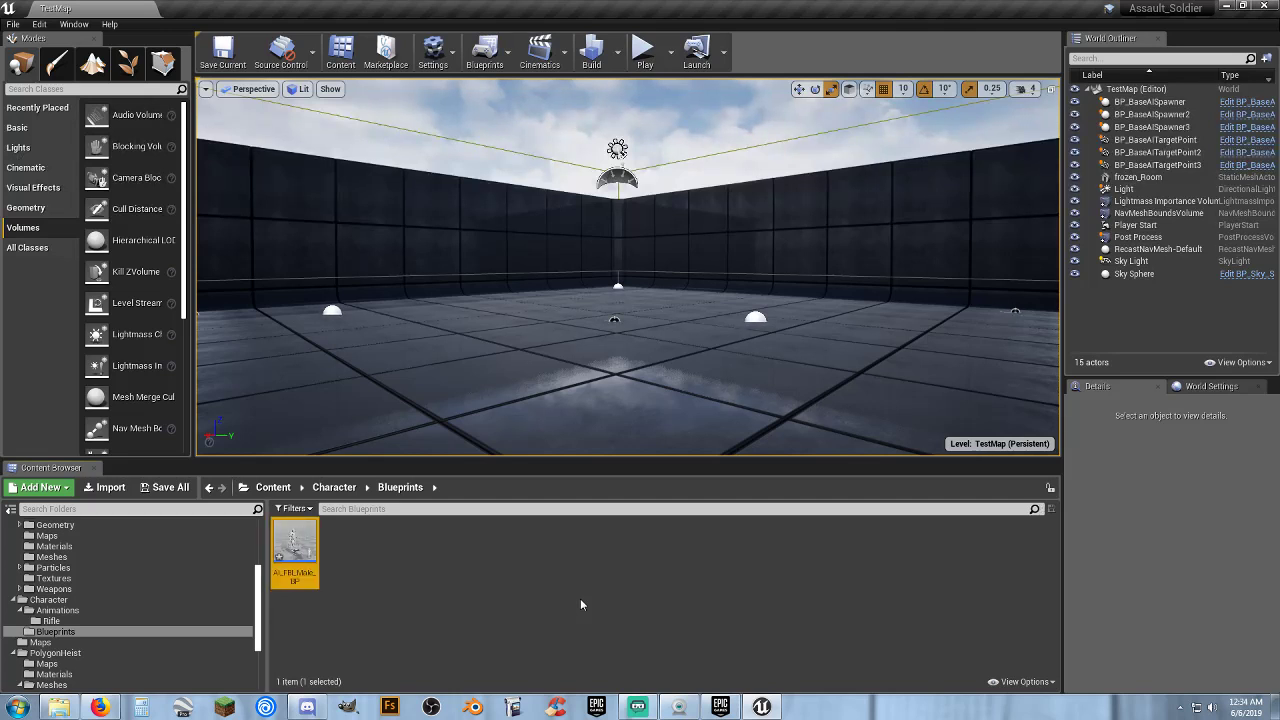
pyautogui.press('Return')
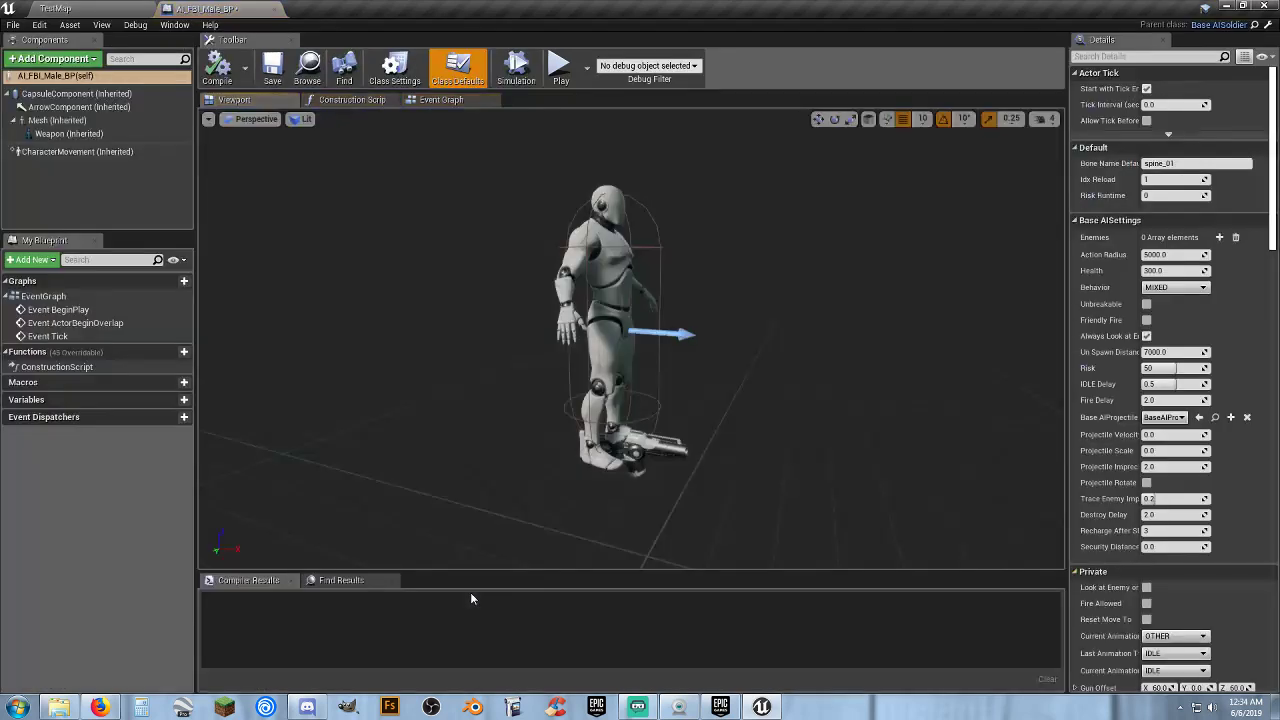
# - Set the inherited Mesh component's Skeletal Mesh to SK_Character_Male_FBI
pyautogui.click(57, 120)
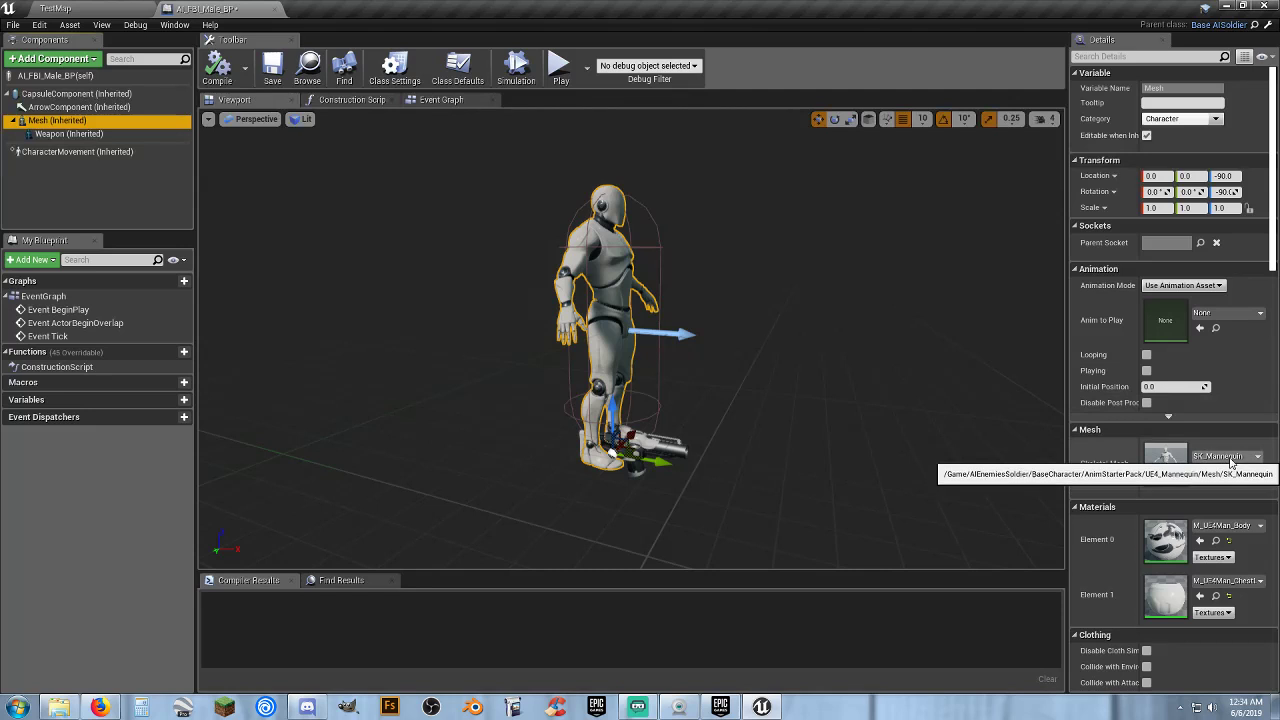
pyautogui.click(1227, 456)
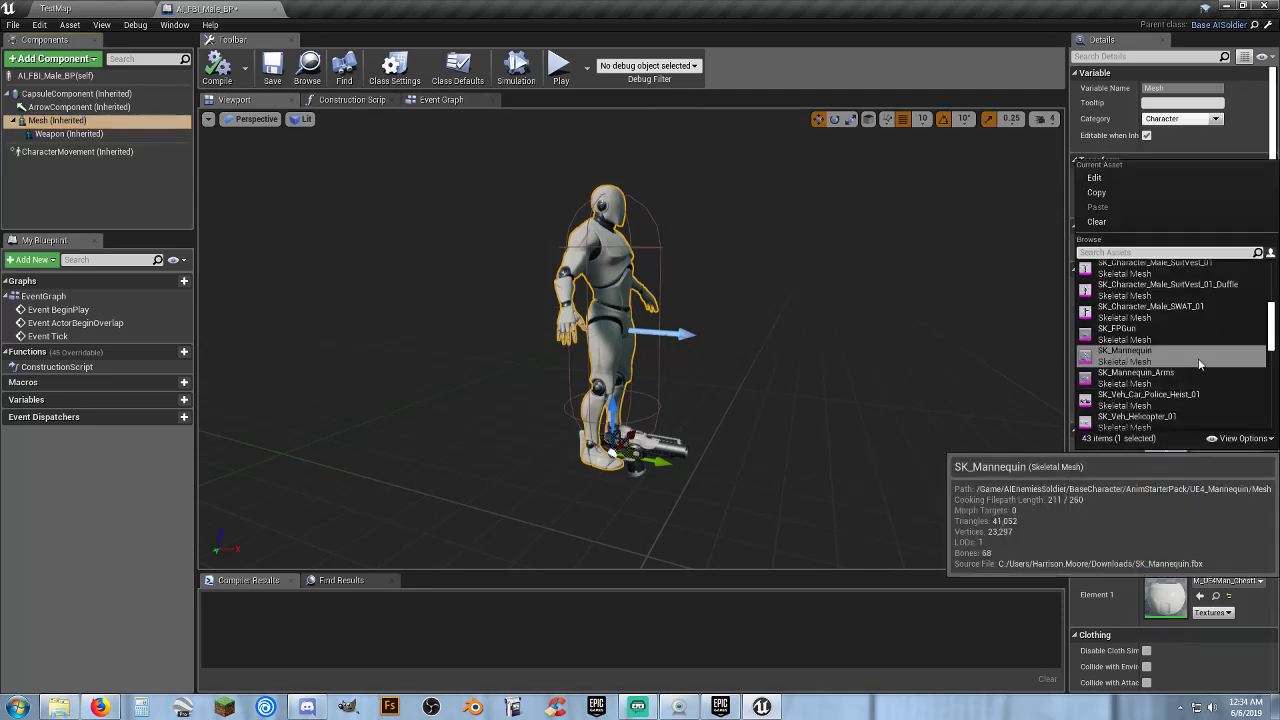
pyautogui.scroll(2, 1198, 357)
pyautogui.scroll(2, 1198, 357)
pyautogui.scroll(1, 1200, 365)
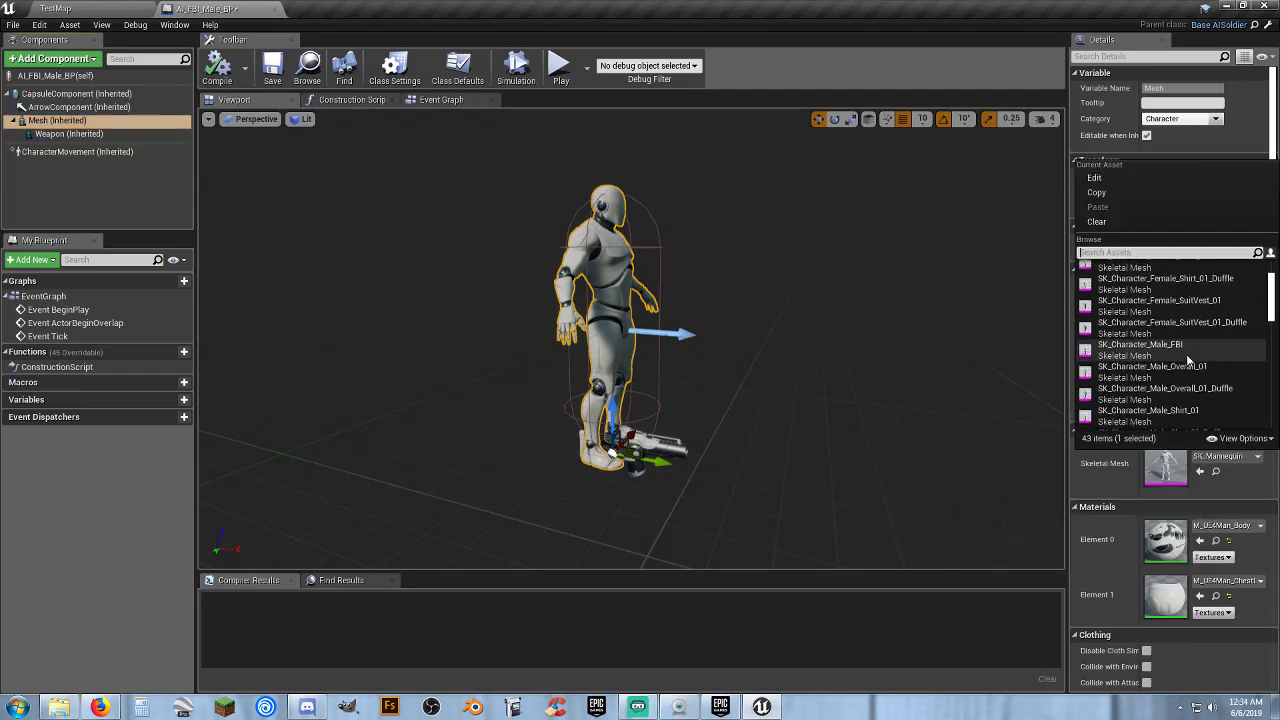
pyautogui.click(1188, 357)
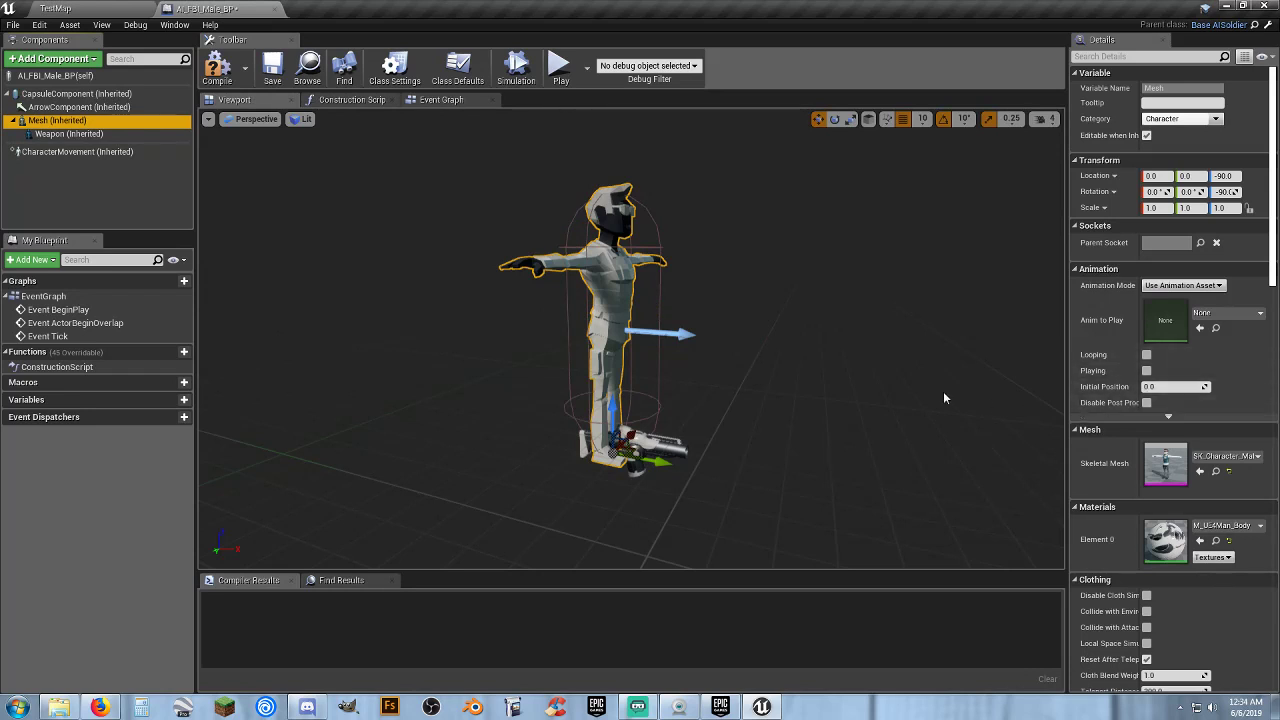
# - Assign Mat_PolygonHeist_01_A to the mesh's Materials Element 0
pyautogui.click(1222, 528)
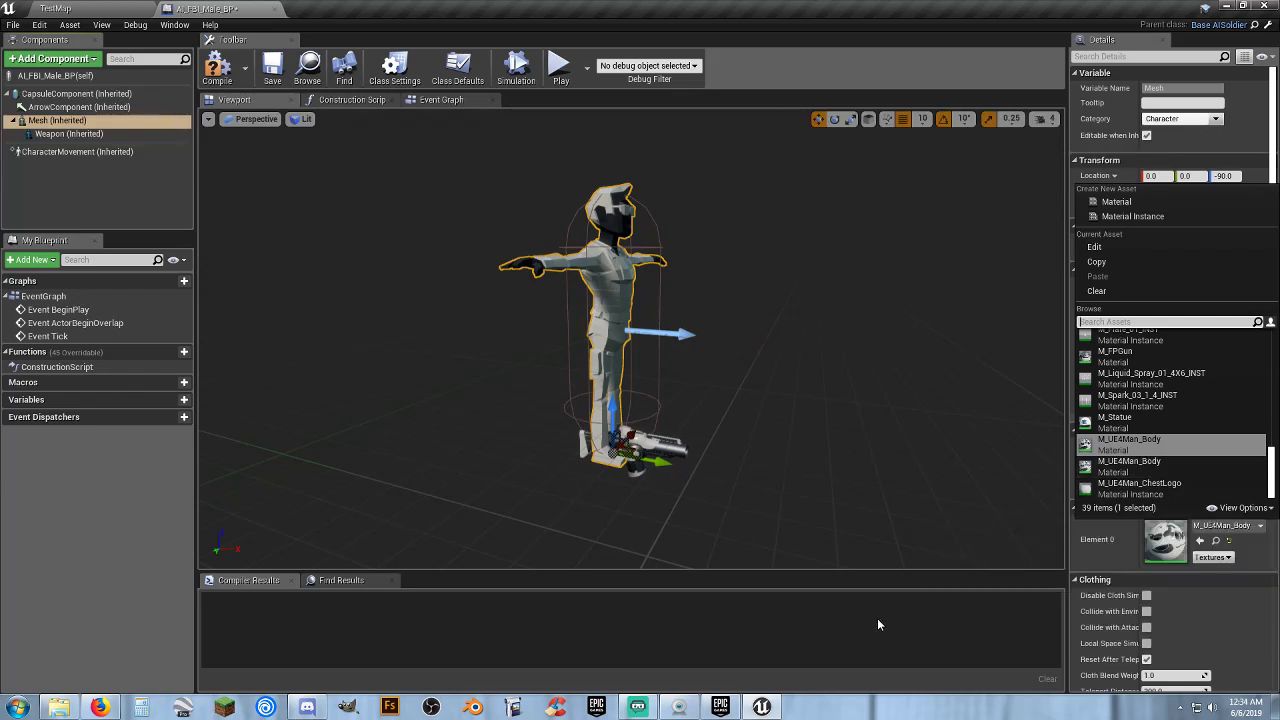
pyautogui.scroll(2, 1185, 438)
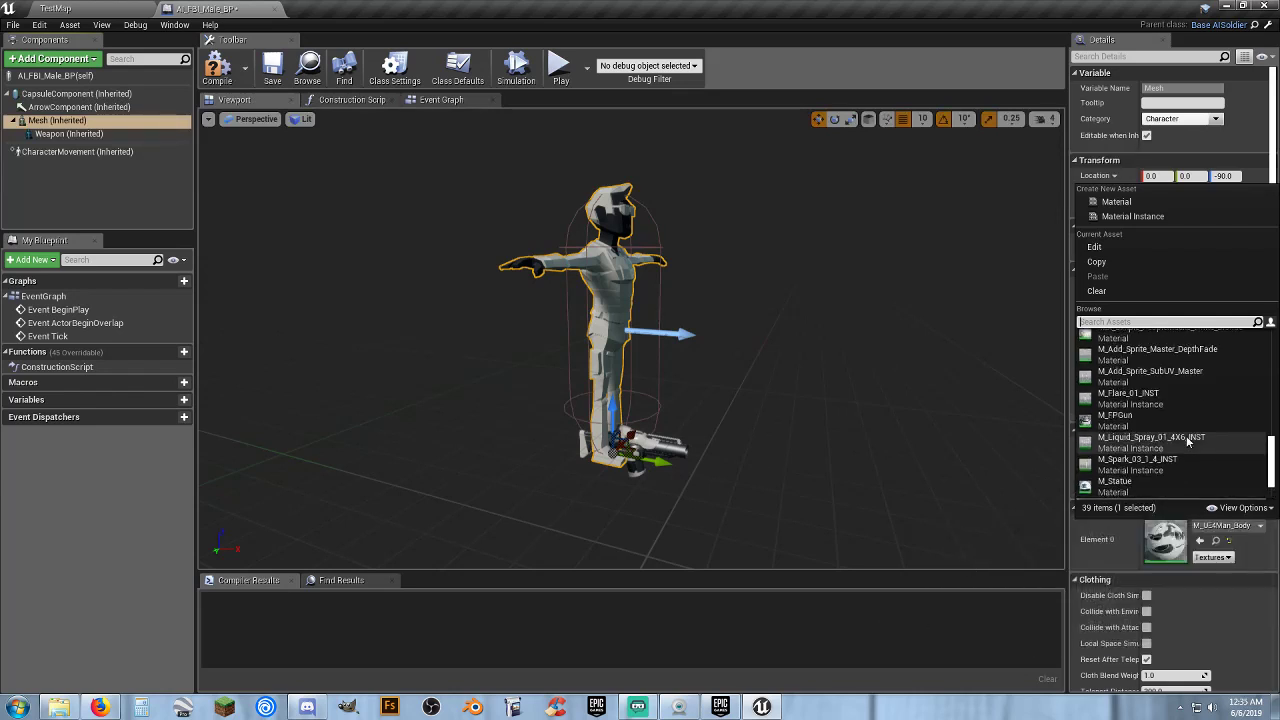
pyautogui.scroll(2, 1187, 440)
pyautogui.scroll(3, 1186, 438)
pyautogui.scroll(3, 1184, 438)
pyautogui.scroll(3, 1180, 442)
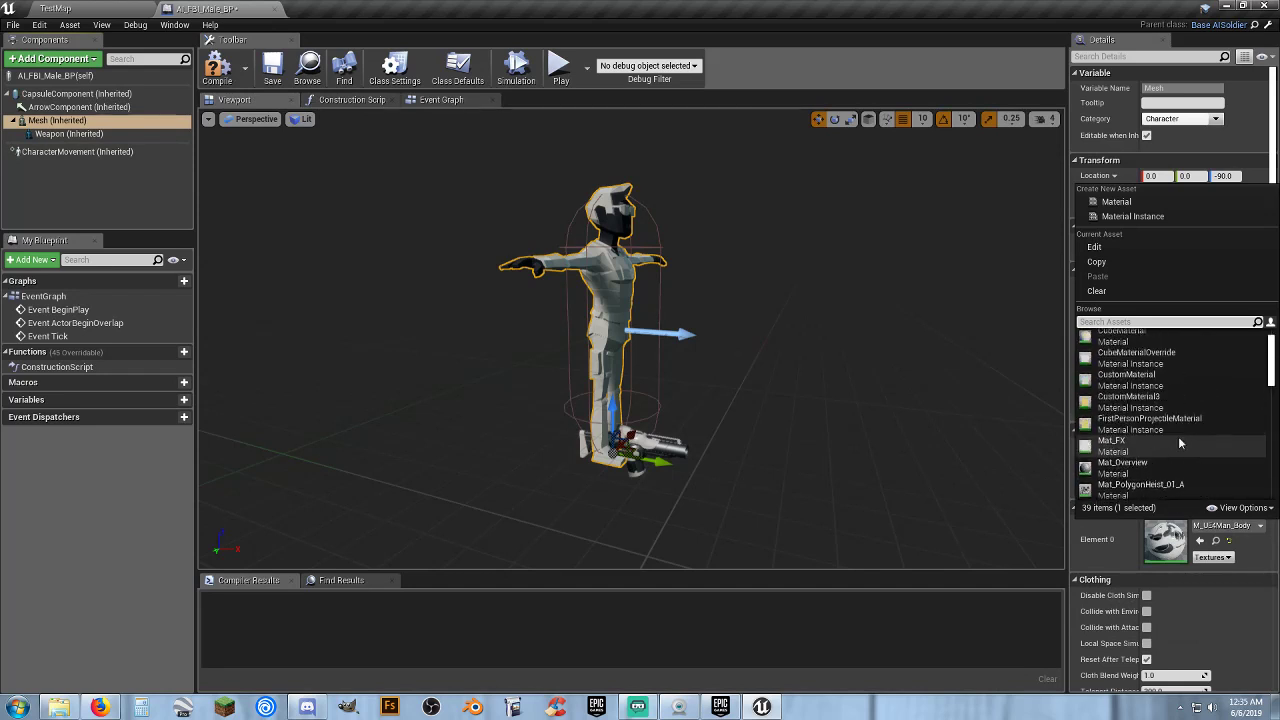
pyautogui.scroll(-2, 1176, 438)
pyautogui.click(1163, 427)
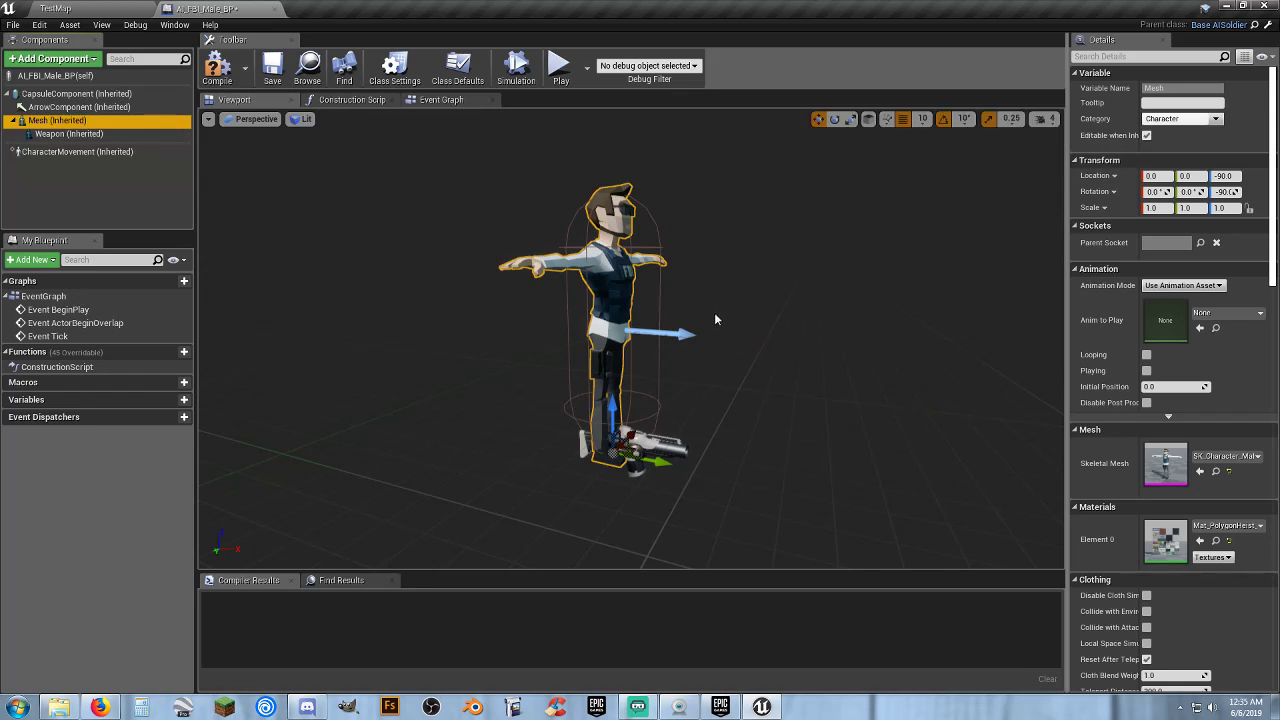
# - Change the Weapon component's skeletal mesh from SK_FPGun to SK_Wep_RifleSwat_01
pyautogui.click(68, 133)
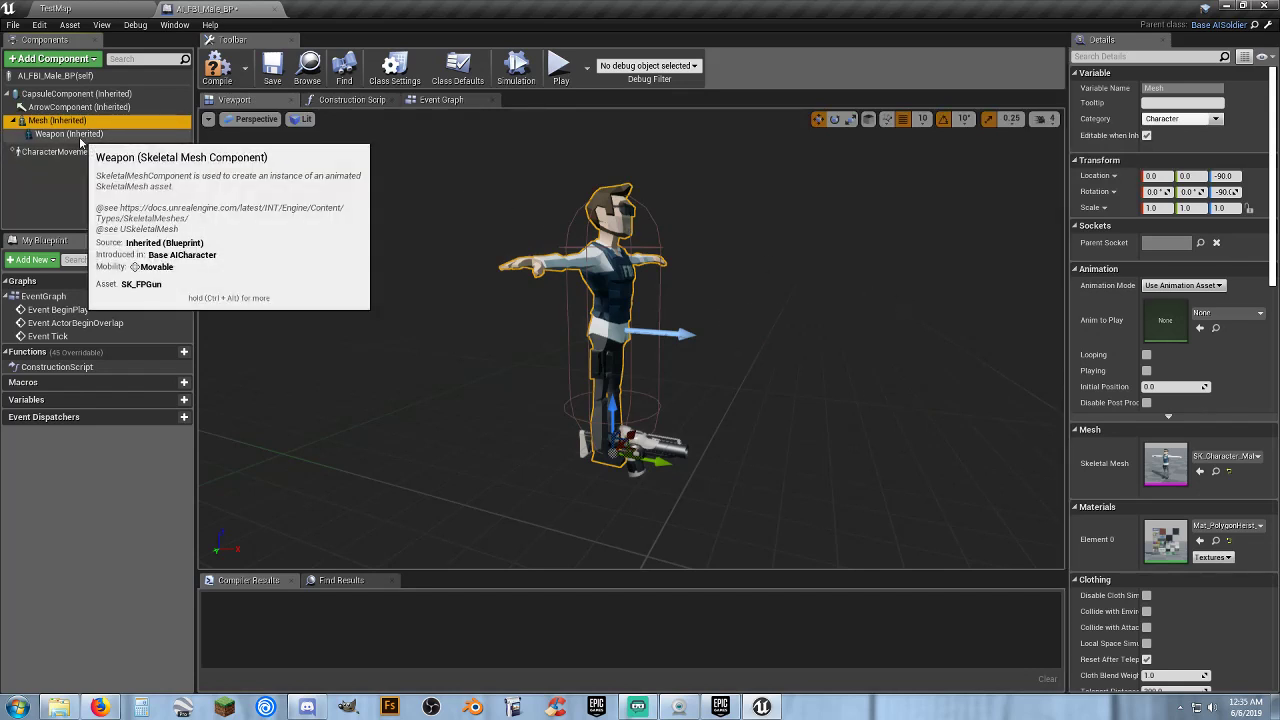
pyautogui.click(1200, 246)
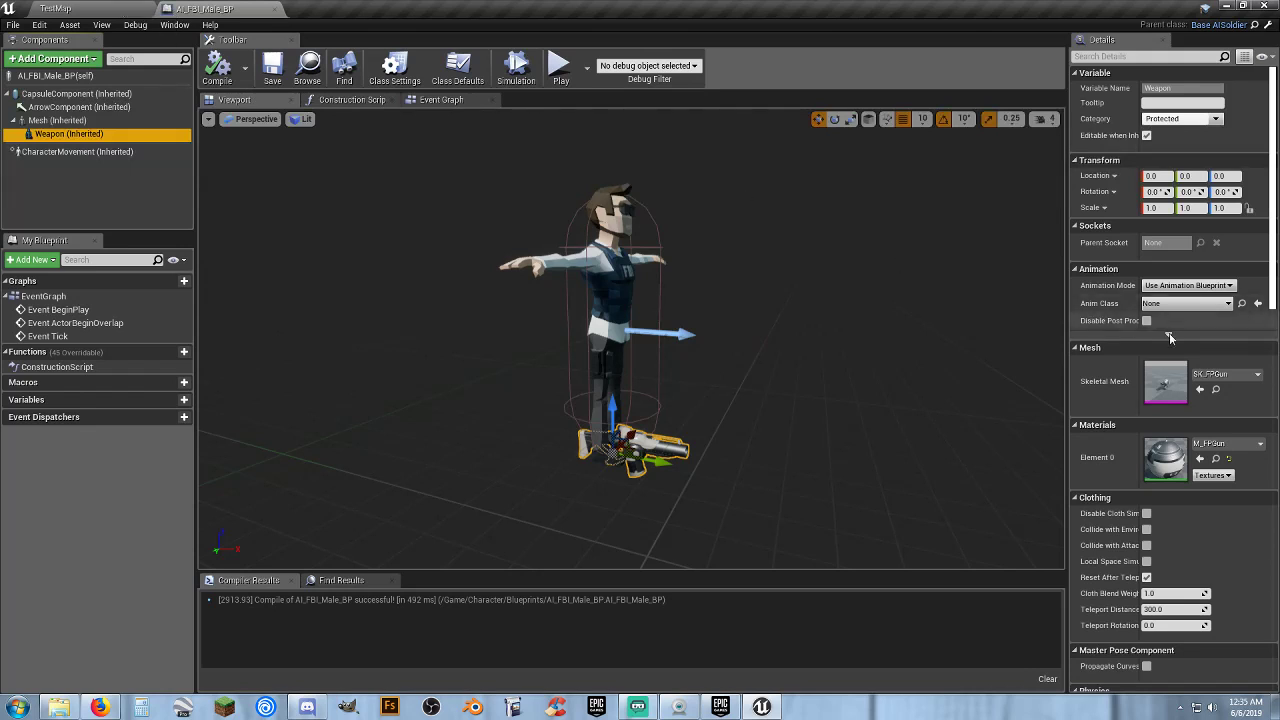
pyautogui.click(1238, 376)
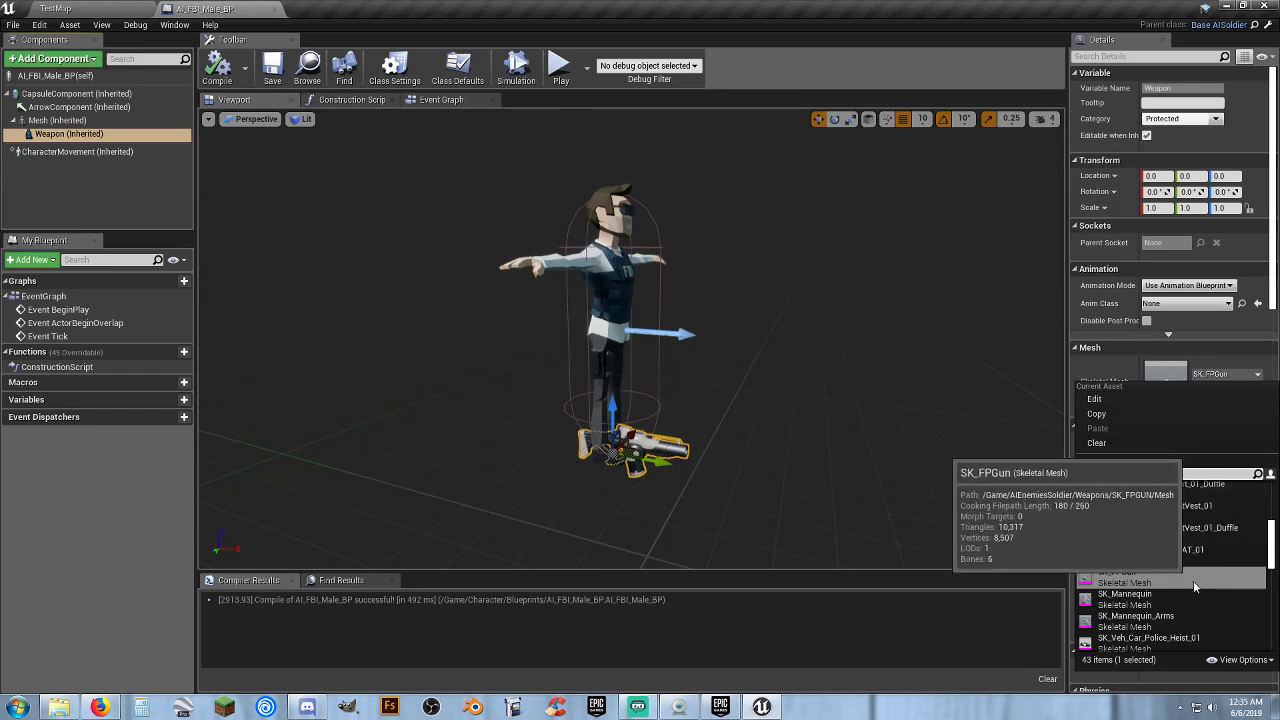
pyautogui.scroll(-3, 1190, 580)
pyautogui.scroll(-2, 1186, 577)
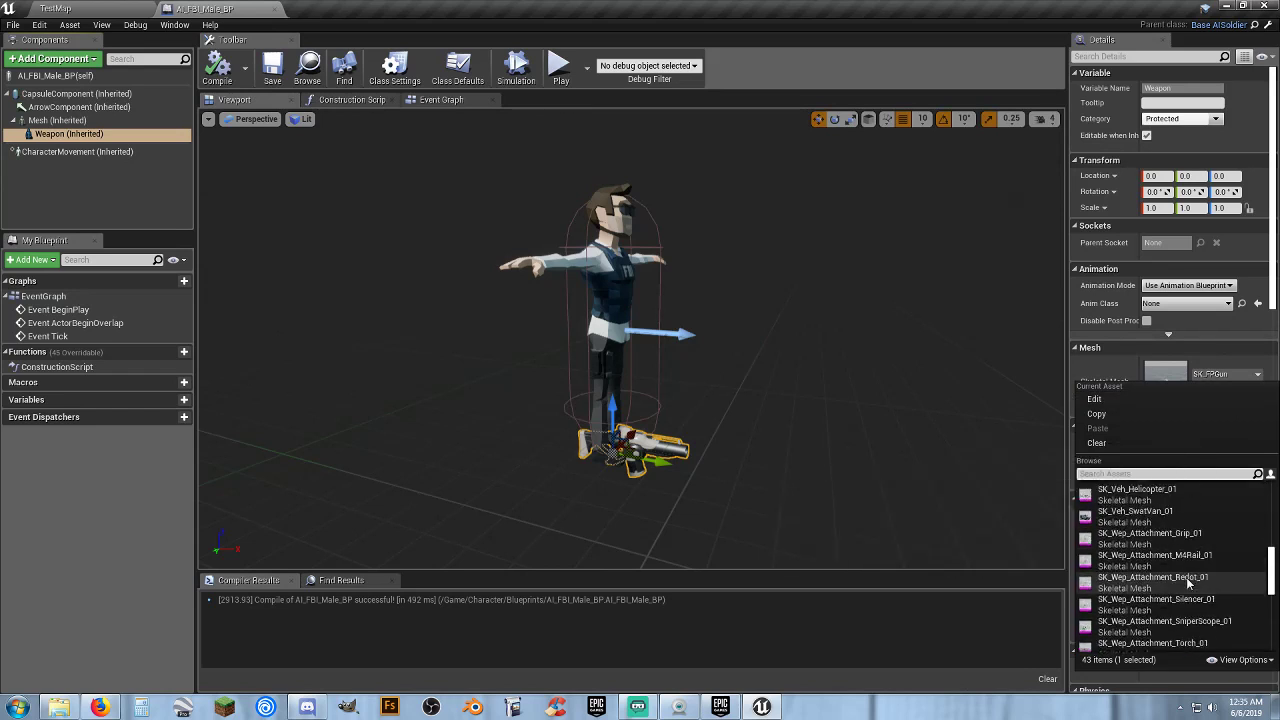
pyautogui.scroll(-2, 1186, 577)
pyautogui.scroll(-2, 1186, 577)
pyautogui.scroll(-2, 1186, 577)
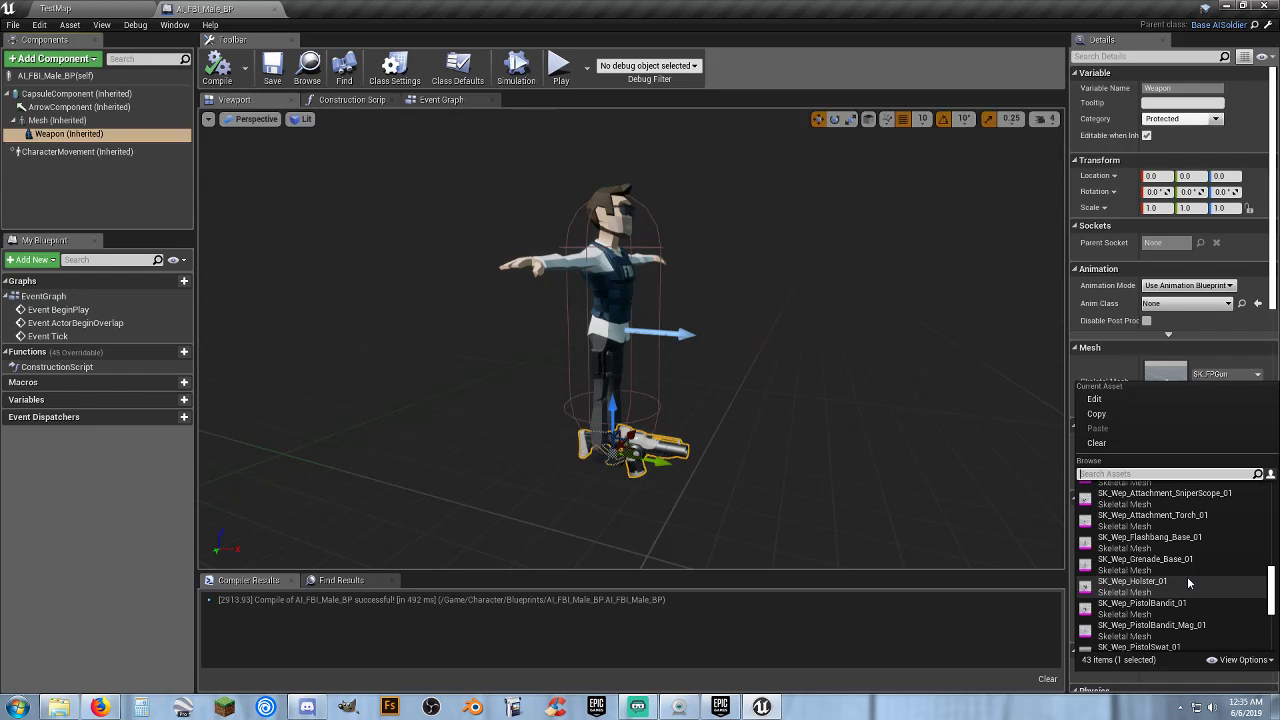
pyautogui.scroll(-3, 1187, 576)
pyautogui.scroll(-1, 1187, 576)
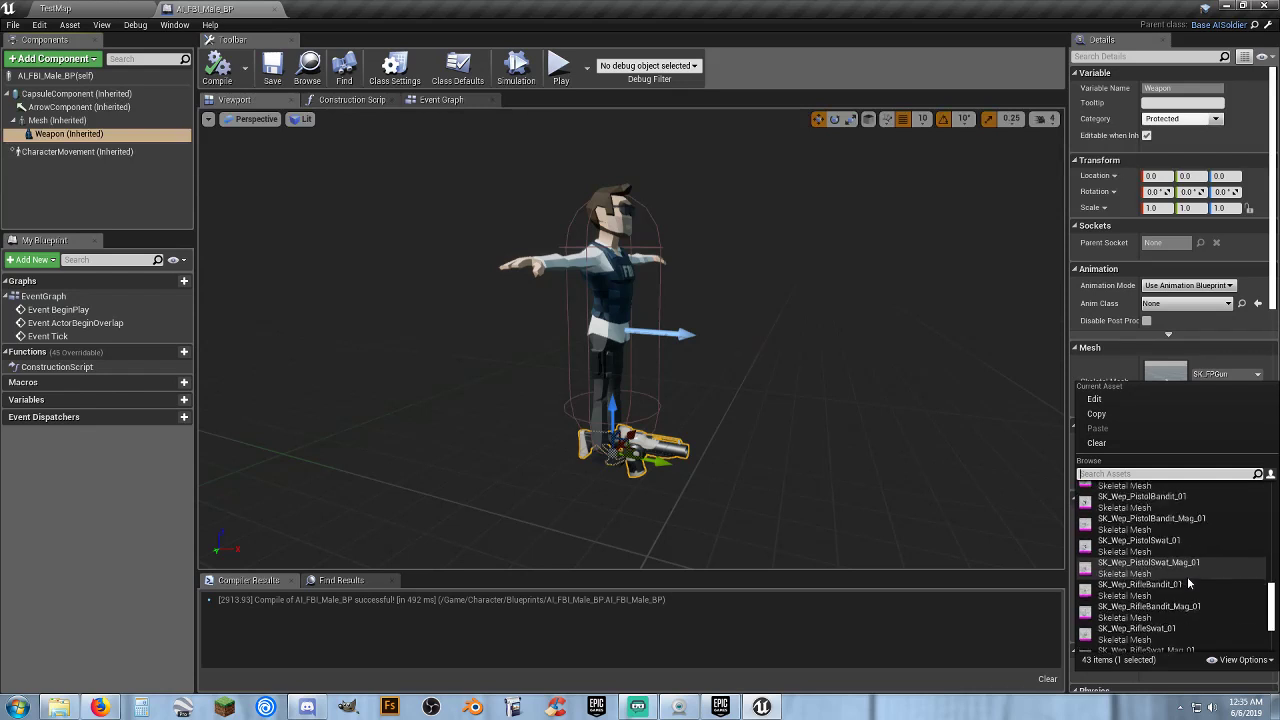
pyautogui.scroll(-1, 1187, 576)
pyautogui.scroll(-1, 1185, 590)
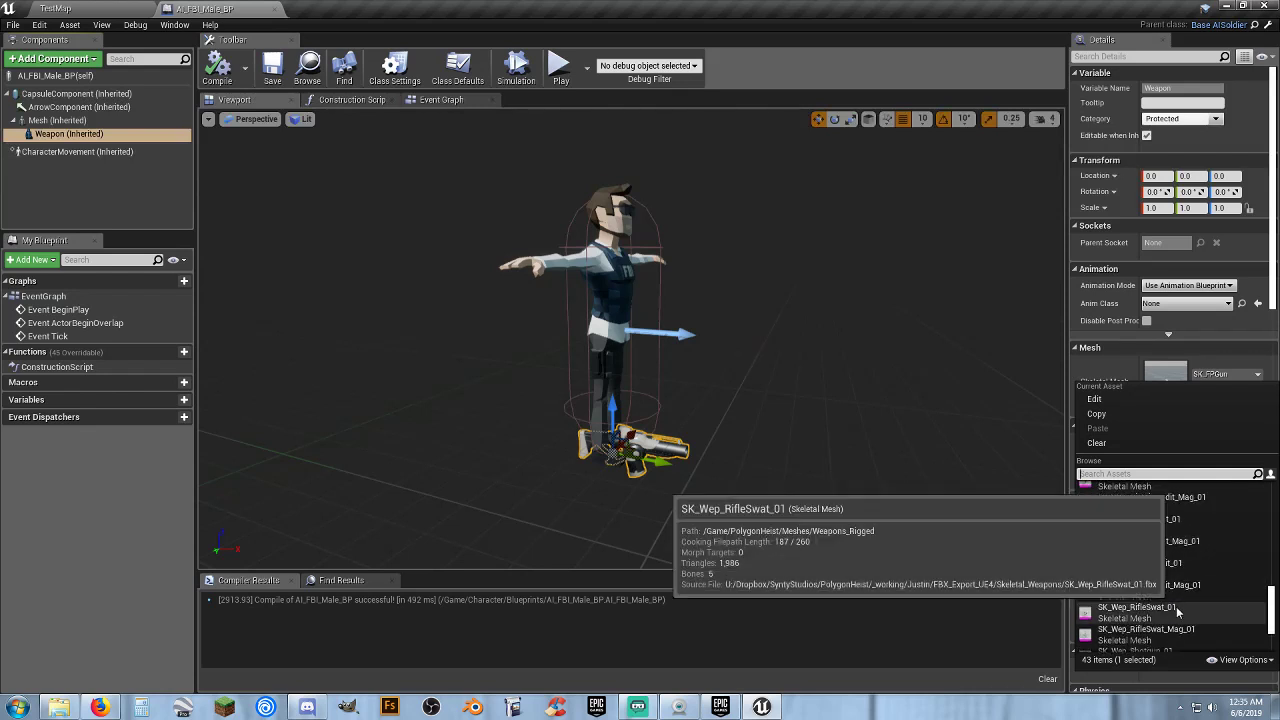
pyautogui.click(1178, 611)
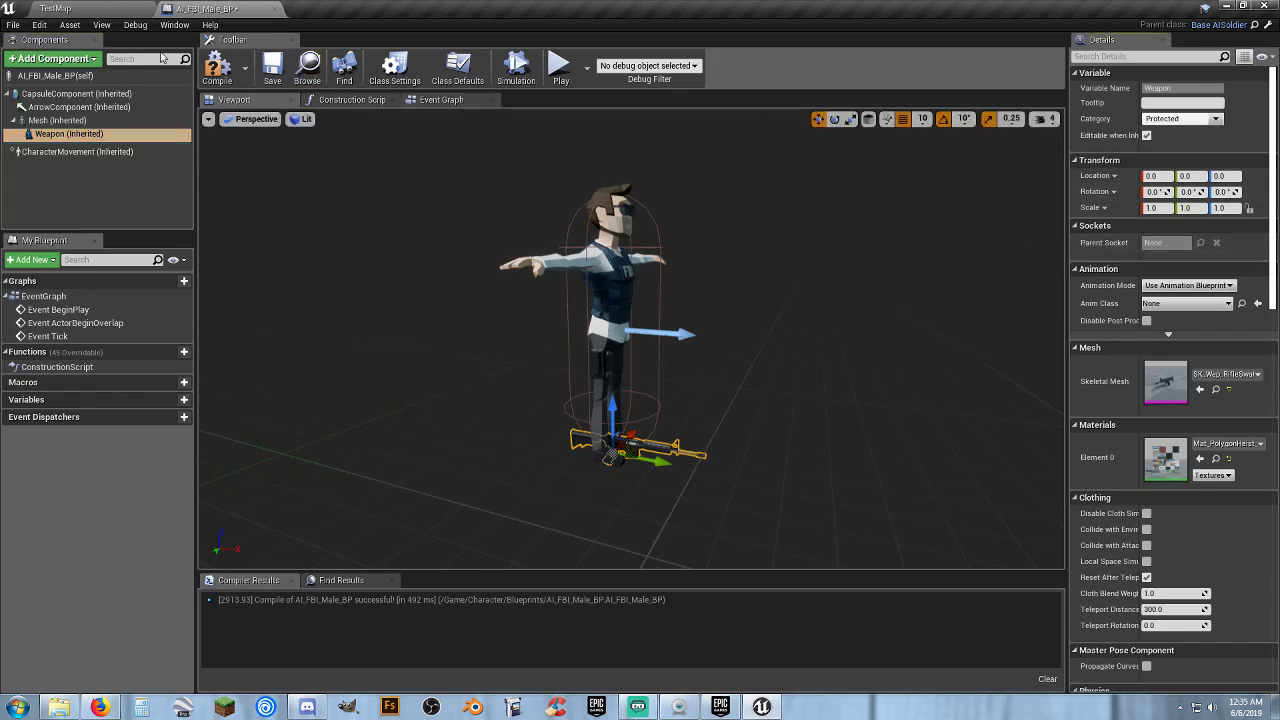
# - Save AI_FBI_Male_BP, go back to TestMap, and browse PolygonHeist/Meshes/Characters
pyautogui.click(272, 70)
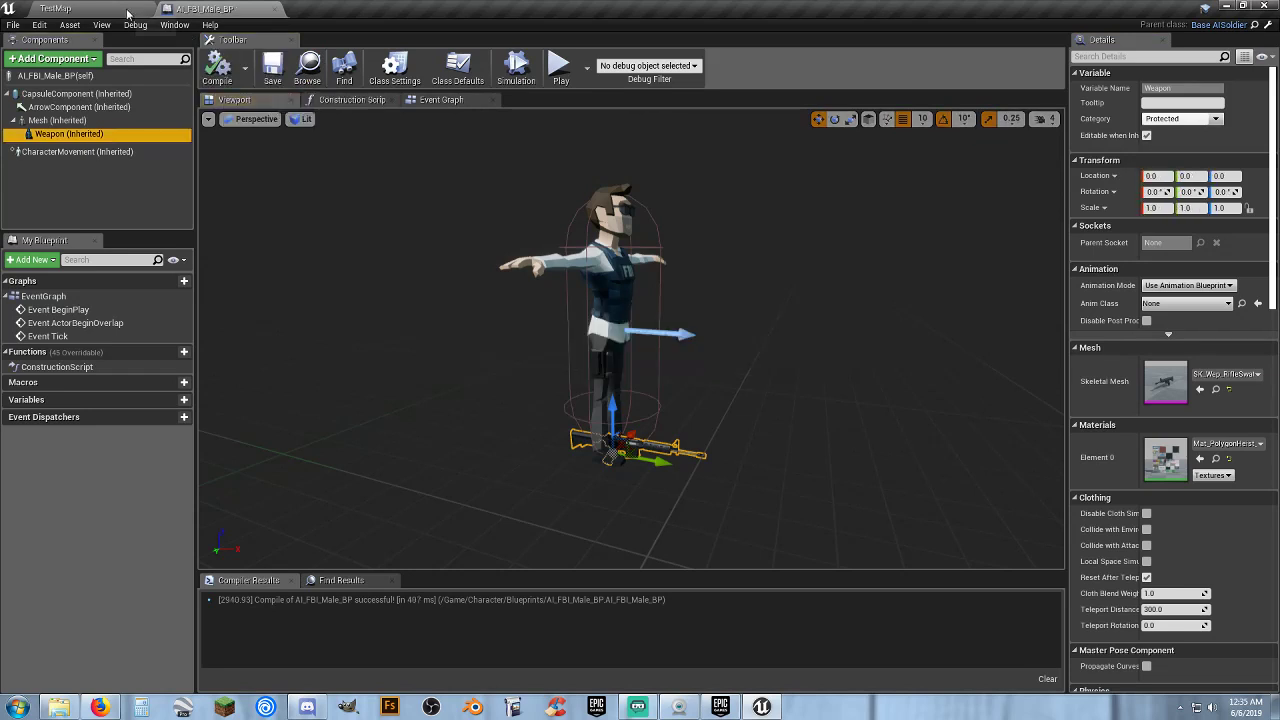
pyautogui.click(136, 10)
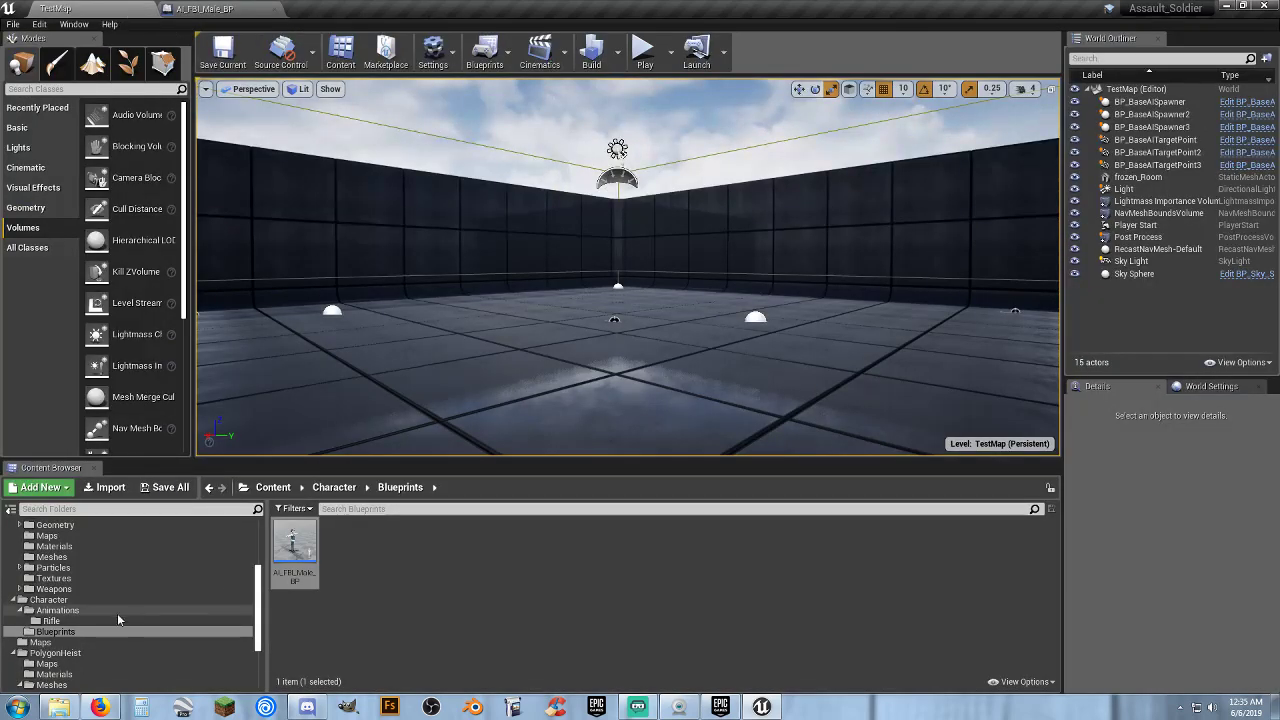
pyautogui.scroll(-3, 80, 611)
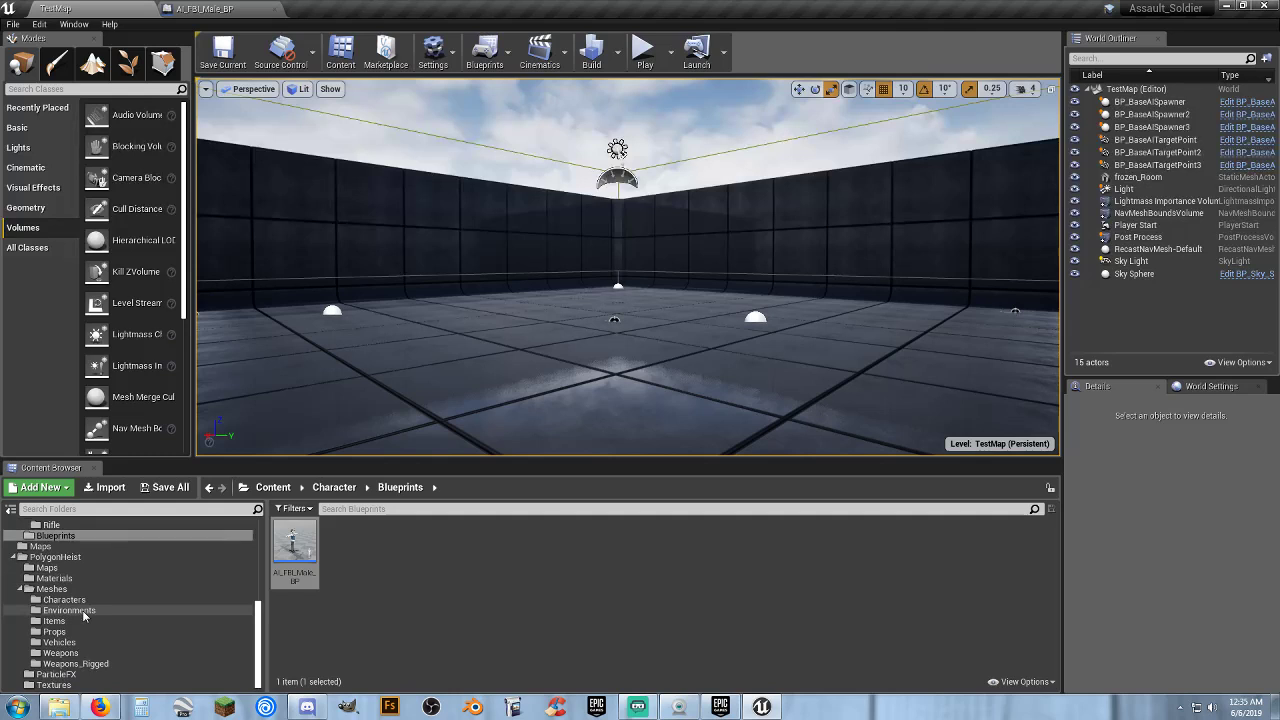
pyautogui.click(86, 601)
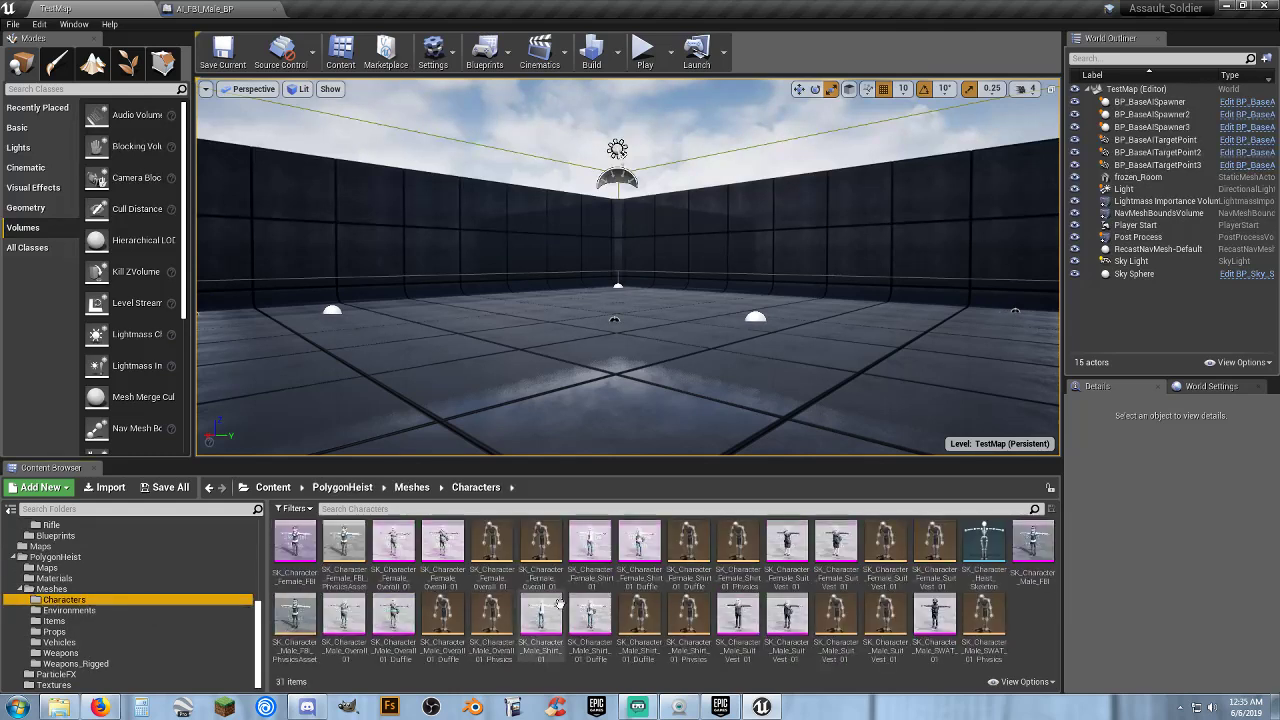
# - Open the Heist character skeleton, select WeaponSocket, and set Preview Controller to Use Specific Animation
pyautogui.doubleClick(976, 560)
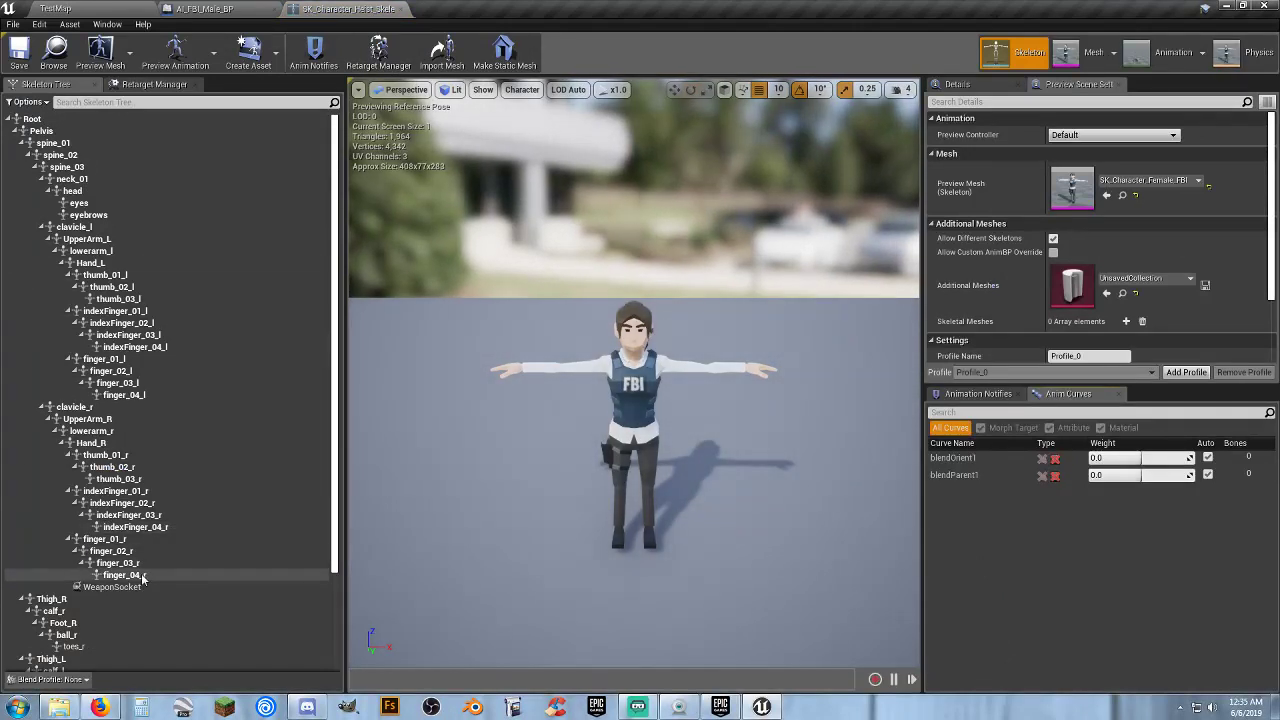
pyautogui.click(140, 588)
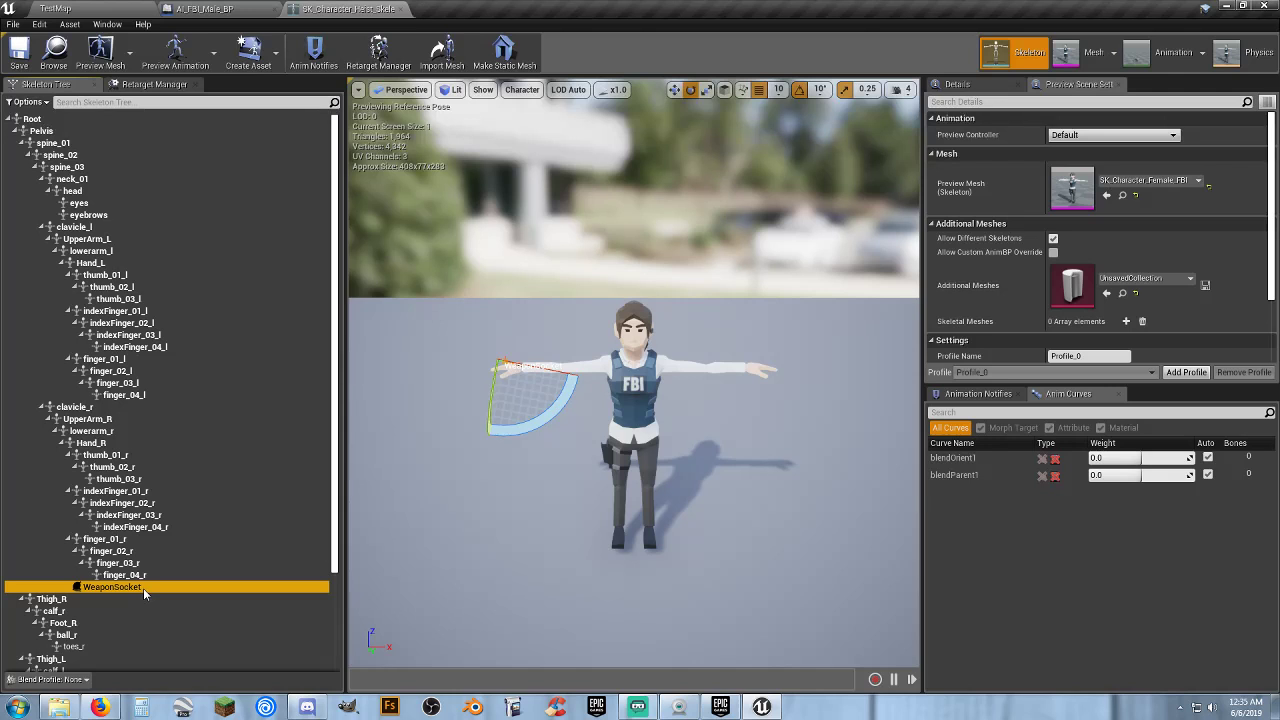
pyautogui.click(1158, 137)
pyautogui.click(1158, 137)
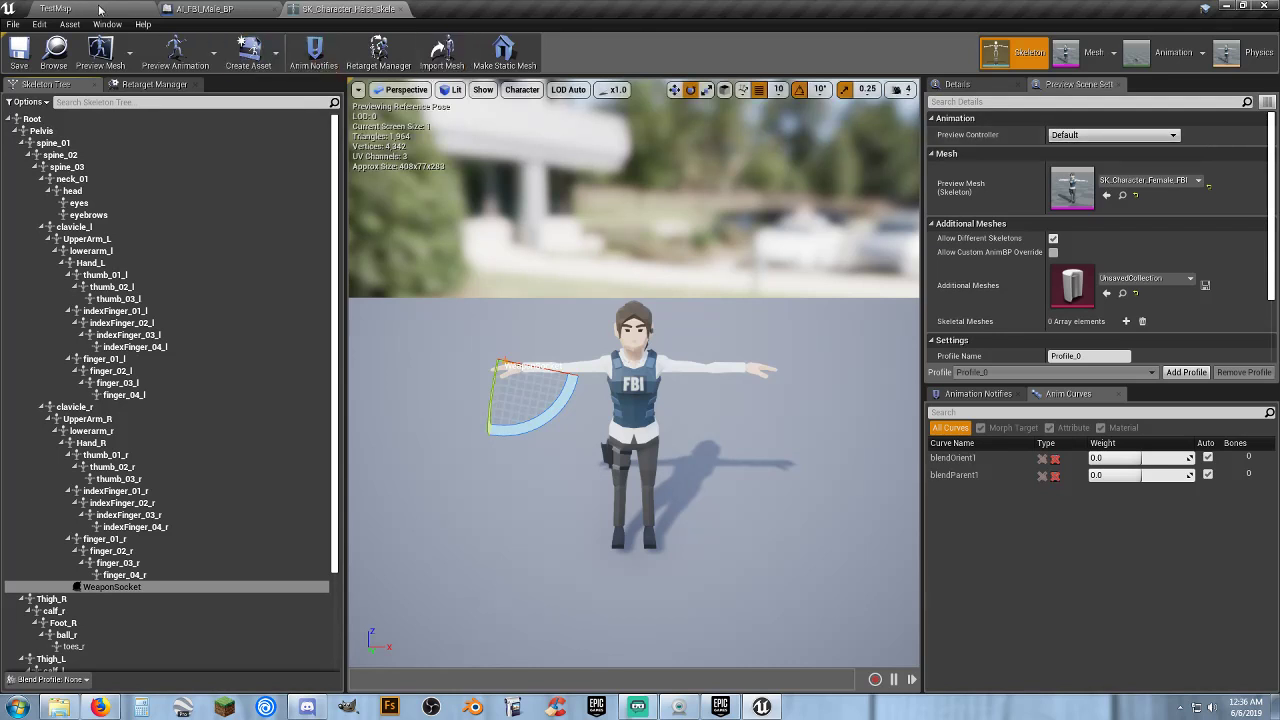
pyautogui.click(1116, 134)
pyautogui.click(1100, 165)
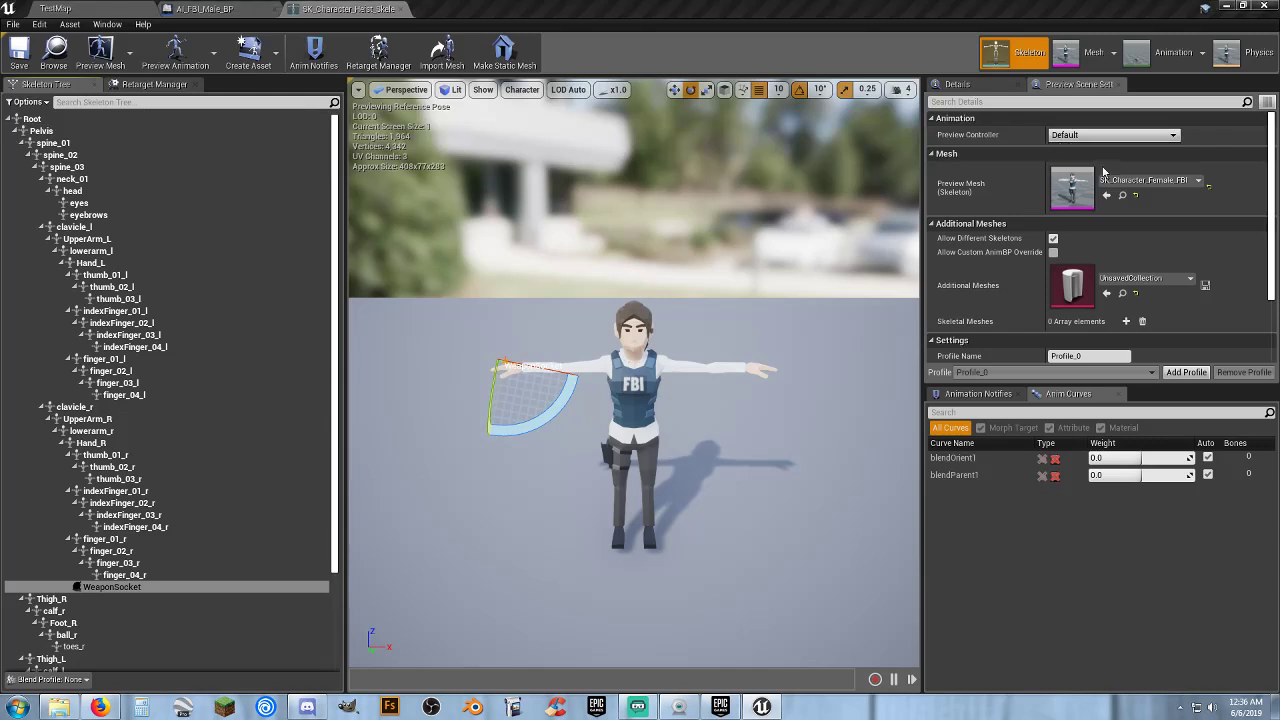
# - Preview the Idle_Rifle_Hip animation from frame 0 and view the character up close
pyautogui.click(1160, 163)
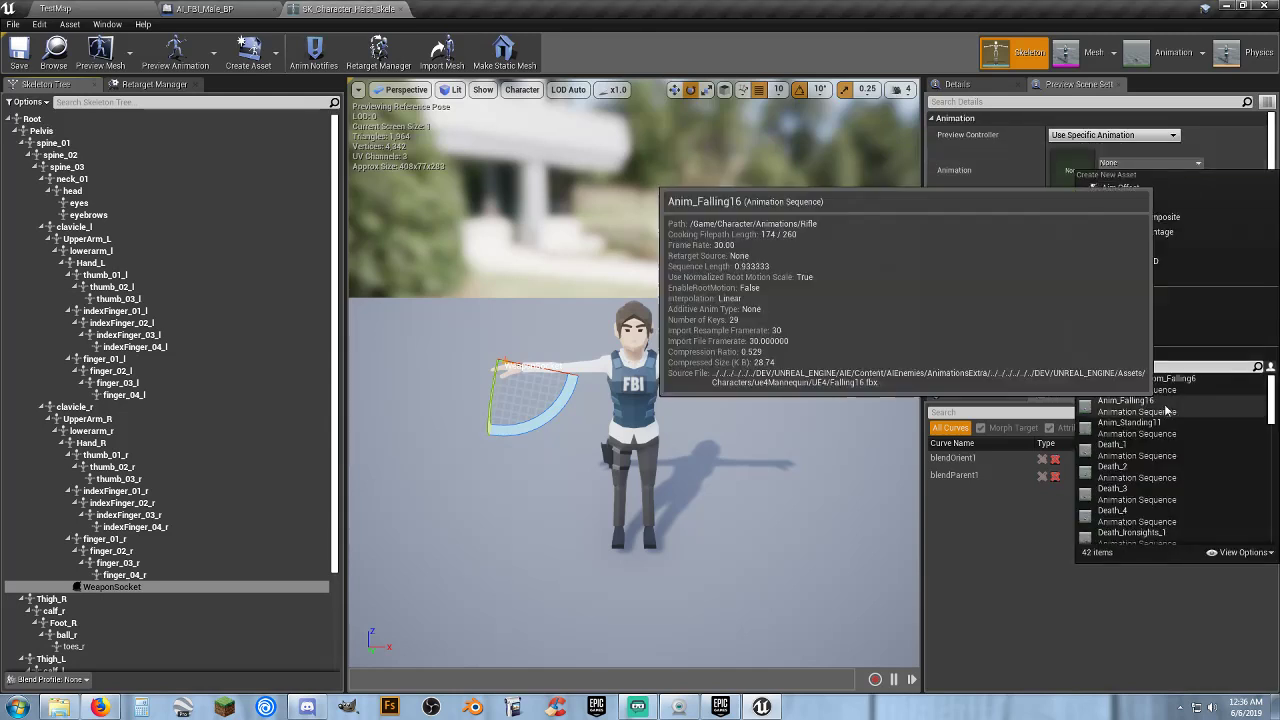
pyautogui.scroll(-3, 1181, 405)
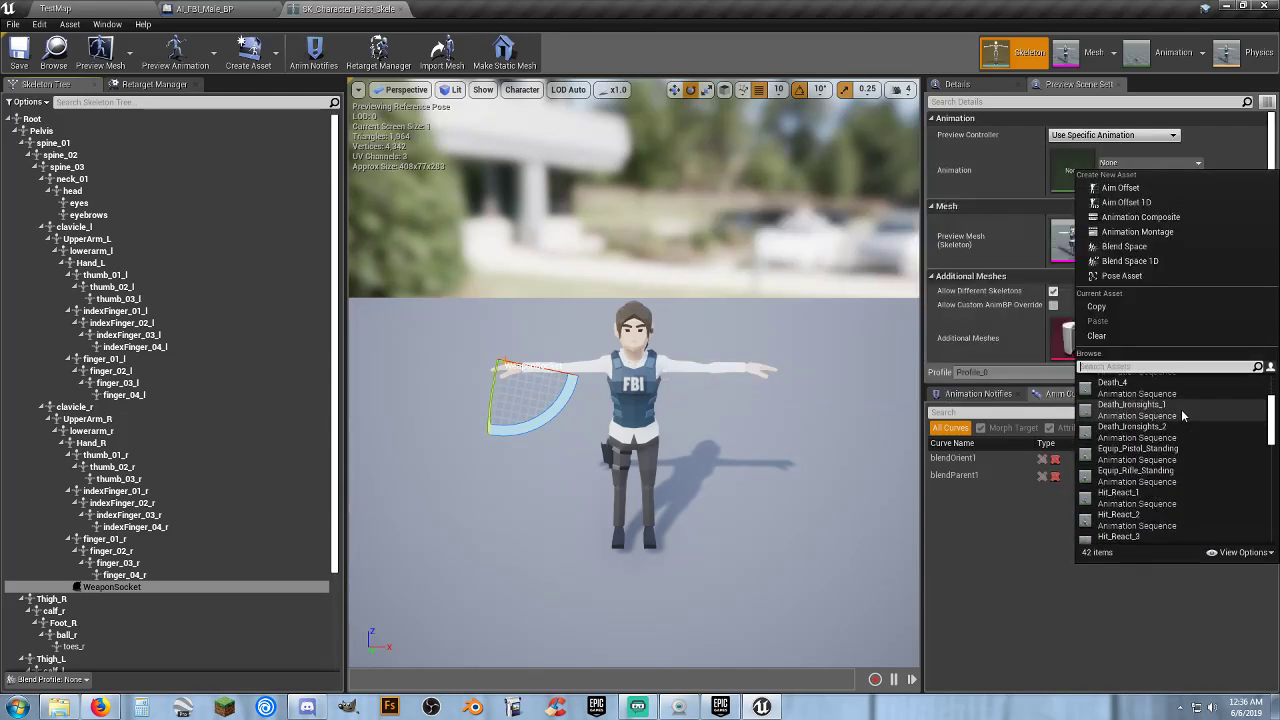
pyautogui.scroll(-2, 1181, 414)
pyautogui.scroll(-2, 1175, 420)
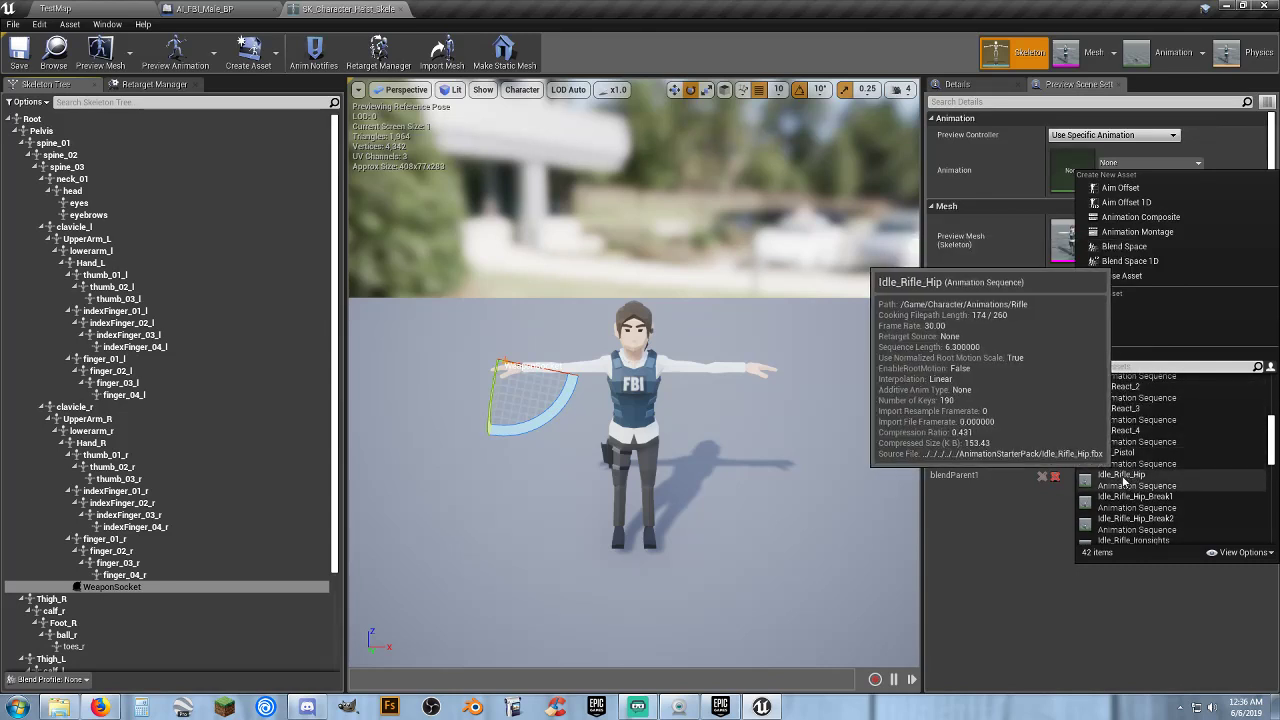
pyautogui.click(1124, 478)
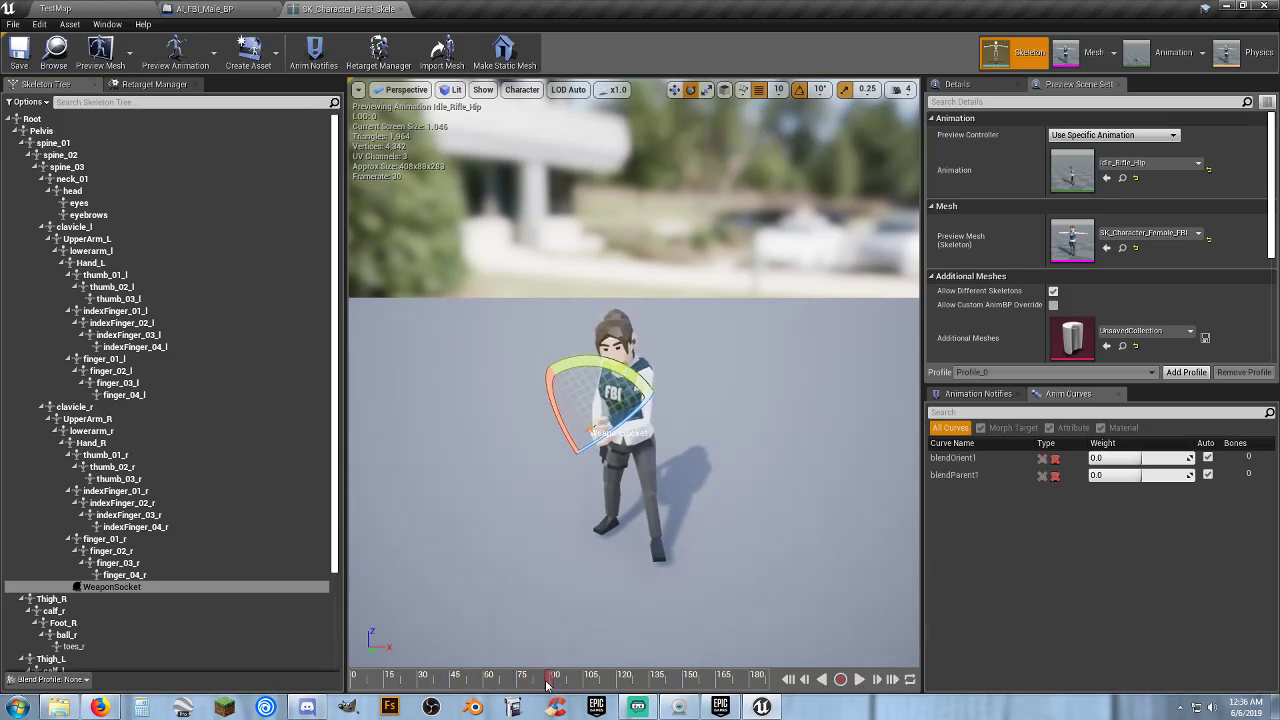
pyautogui.moveTo(547, 683); pyautogui.dragTo(358, 690)
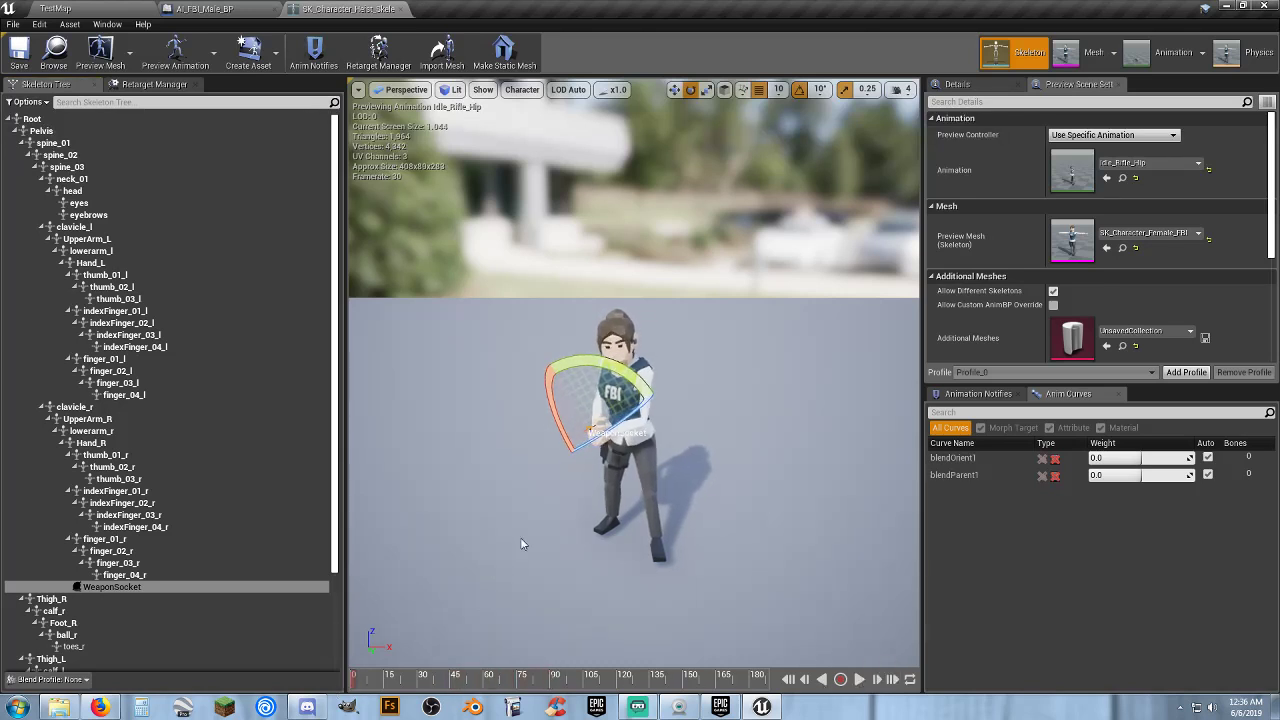
pyautogui.keyDown('alt'); pyautogui.moveTo(520, 544); pyautogui.dragTo(600, 544); pyautogui.keyUp('alt')
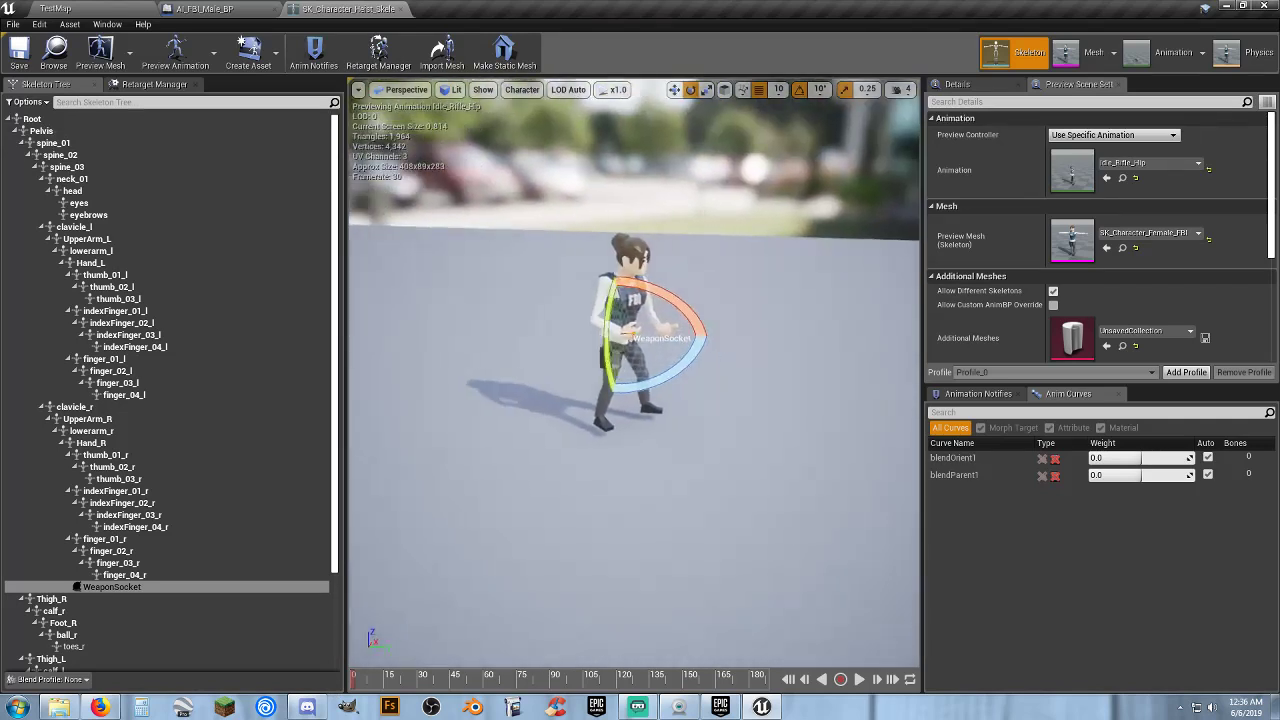
pyautogui.keyDown('alt'); pyautogui.moveTo(600, 544); pyautogui.dragTo(640, 500, button='right'); pyautogui.keyUp('alt')
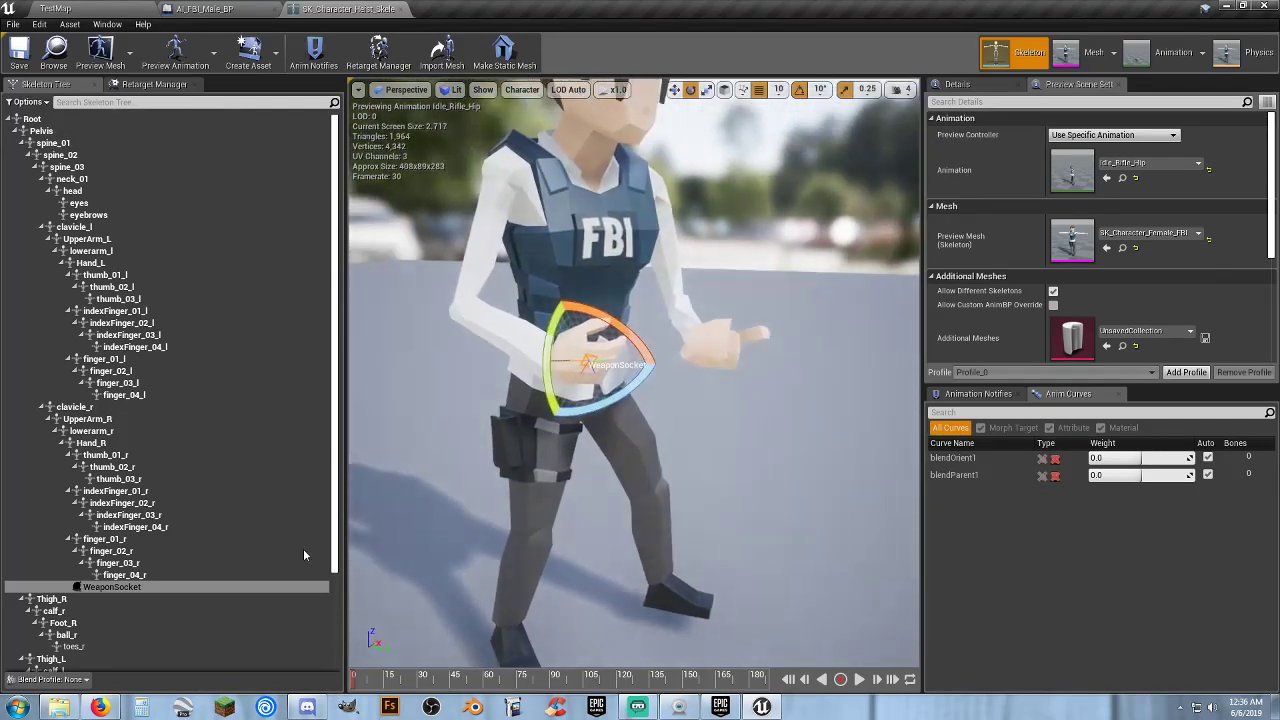
# - Attach SK_Wep_RifleSwat_01 to WeaponSocket as a preview mesh
pyautogui.rightClick(149, 584)
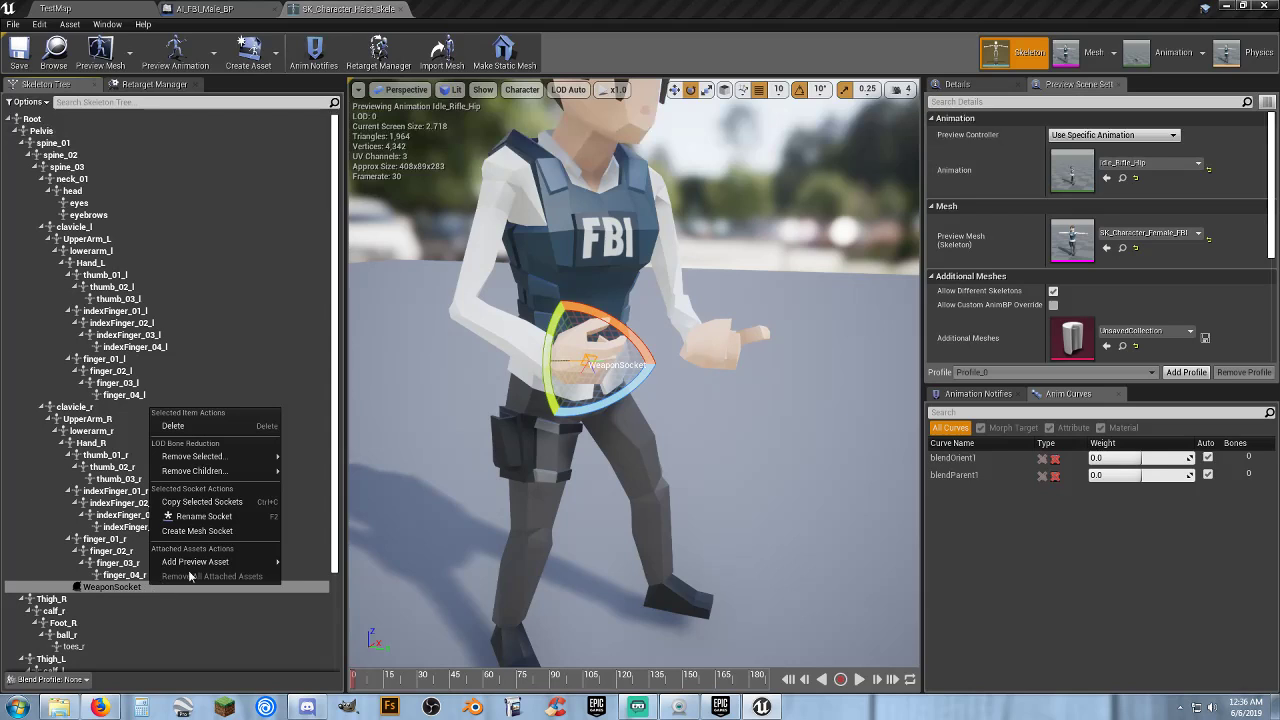
pyautogui.moveTo(226, 563)
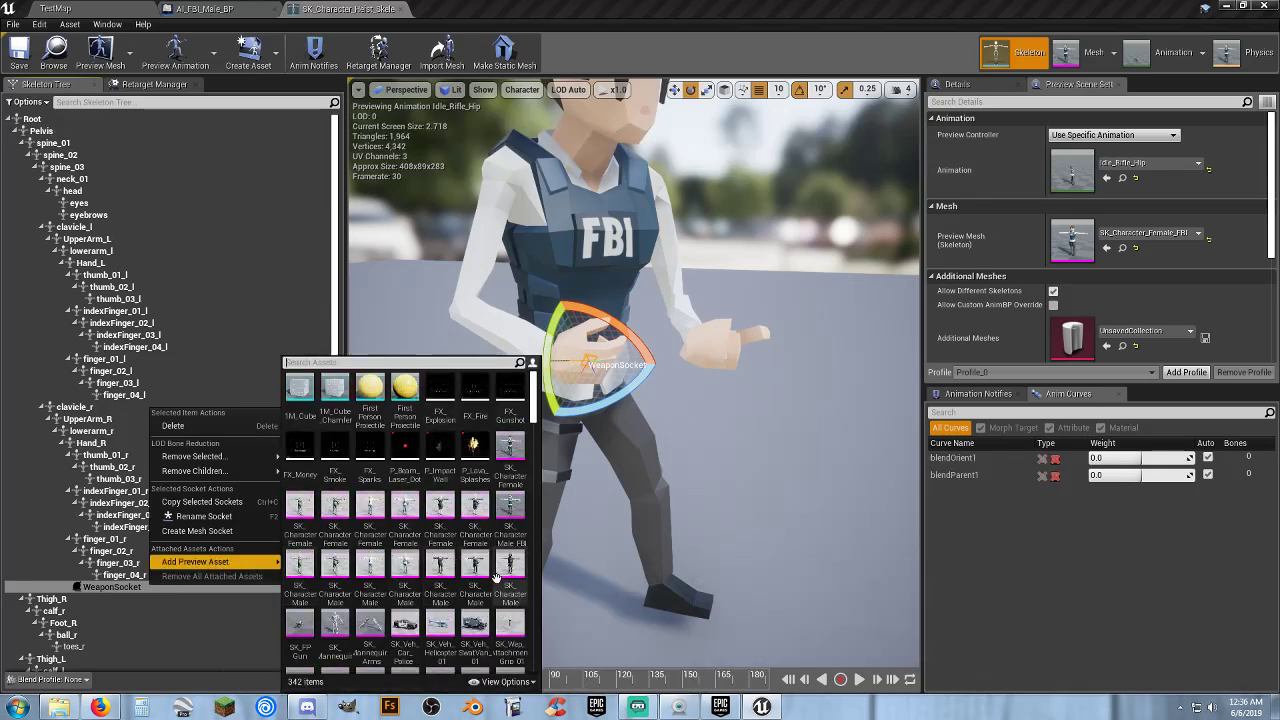
pyautogui.scroll(-2, 499, 582)
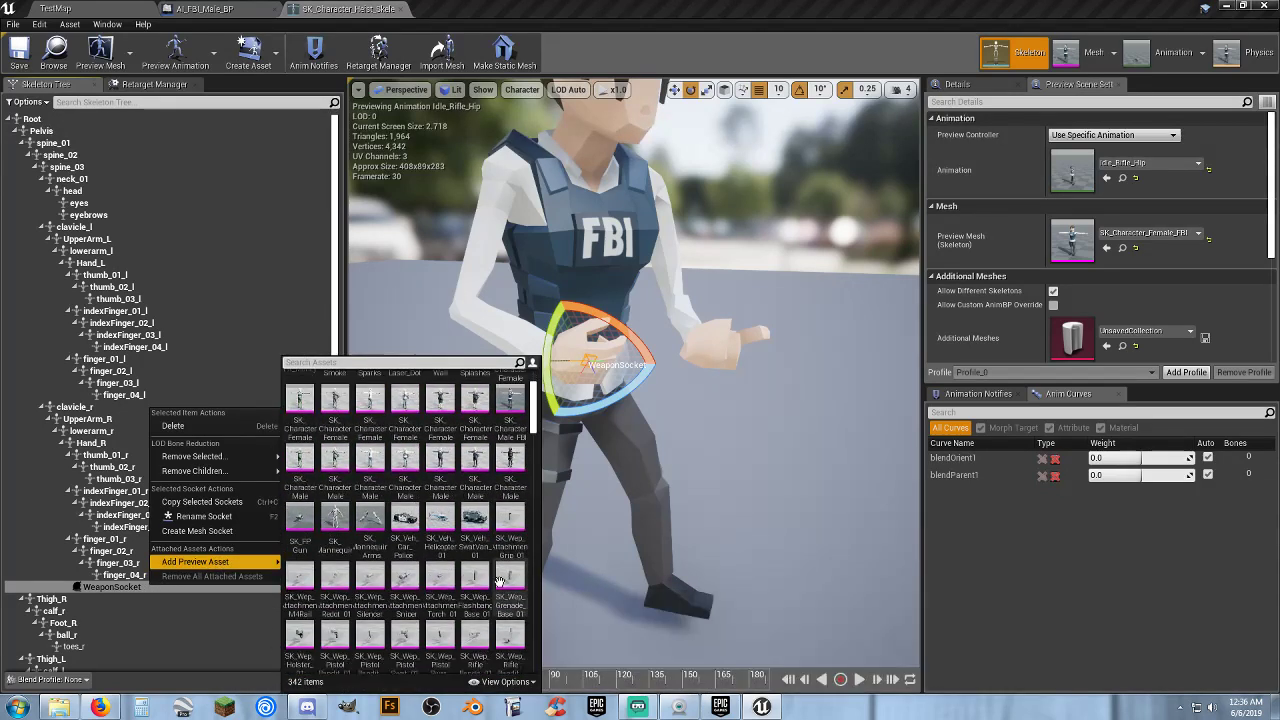
pyautogui.scroll(-1, 499, 582)
pyautogui.scroll(-1, 499, 582)
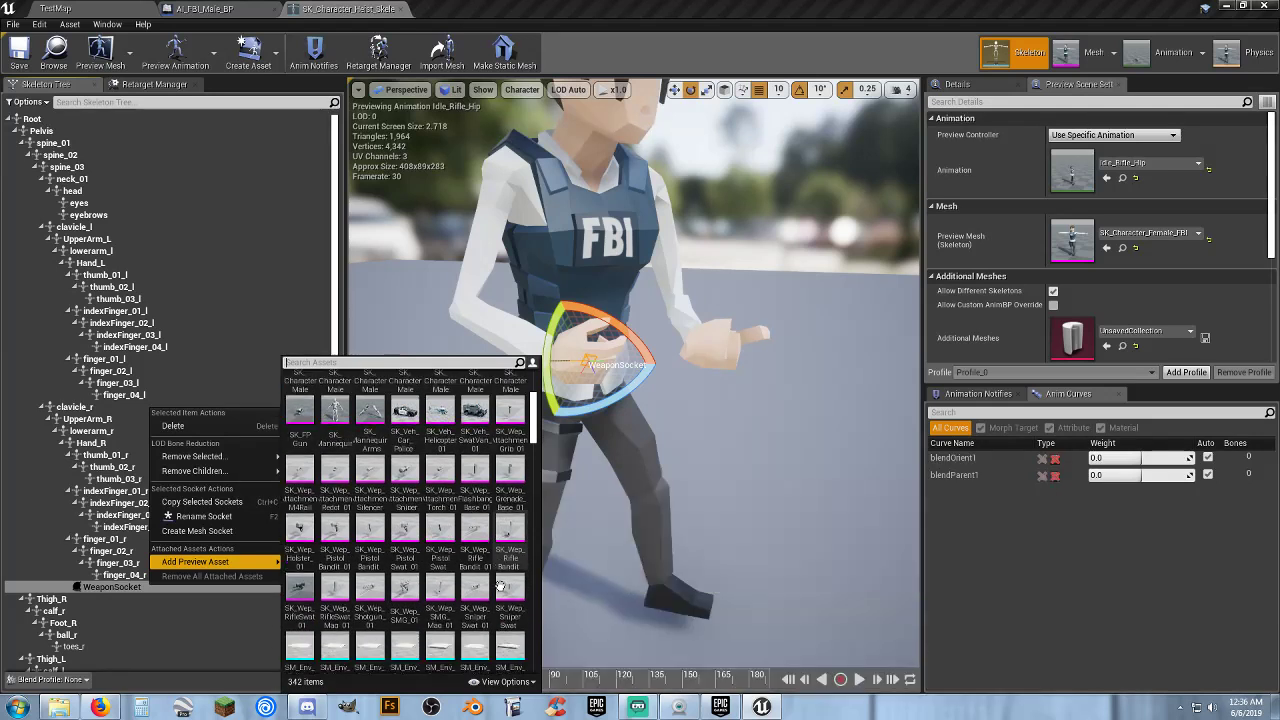
pyautogui.scroll(-1, 499, 588)
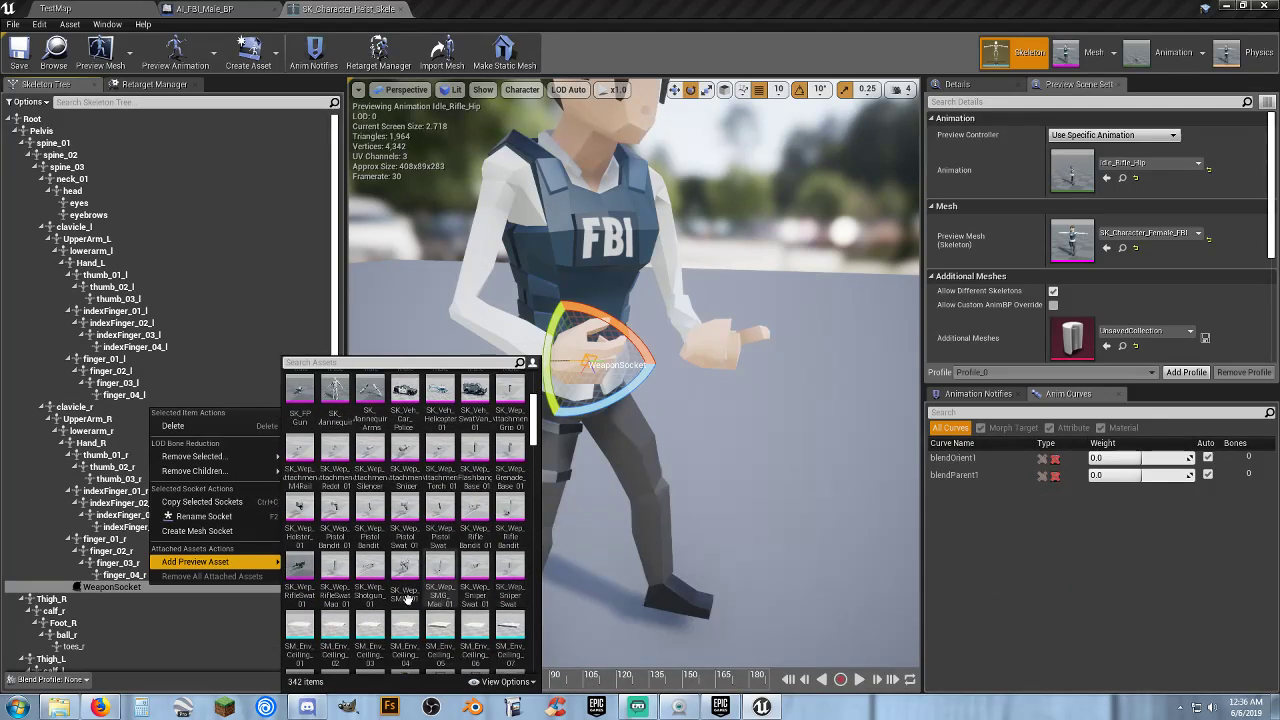
pyautogui.click(300, 574)
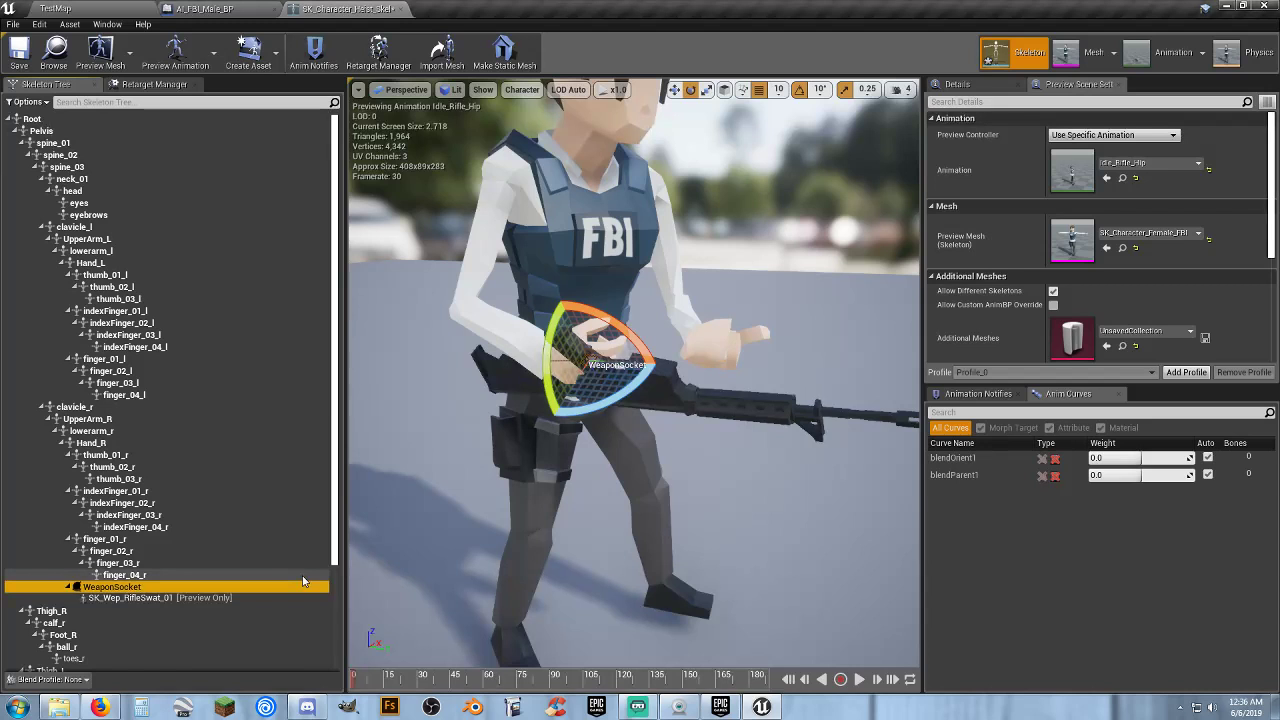
# - Rotate the WeaponSocket so the rifle sits upright, then shift it sideways into the hands
pyautogui.moveTo(551, 330); pyautogui.dragTo(617, 354)
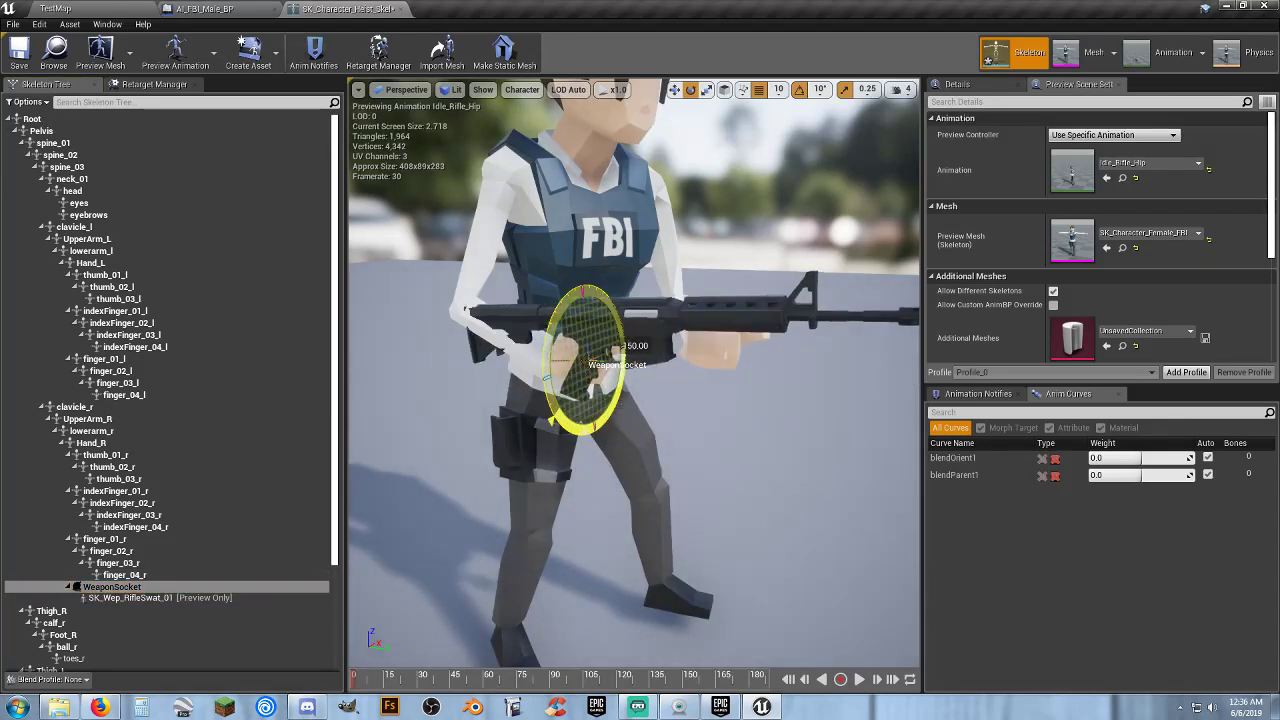
pyautogui.moveTo(617, 354)
pyautogui.keyDown('alt'); pyautogui.mouseDown()
pyautogui.moveTo(520, 350)
pyautogui.moveTo(560, 340)
pyautogui.mouseUp(); pyautogui.keyUp('alt')
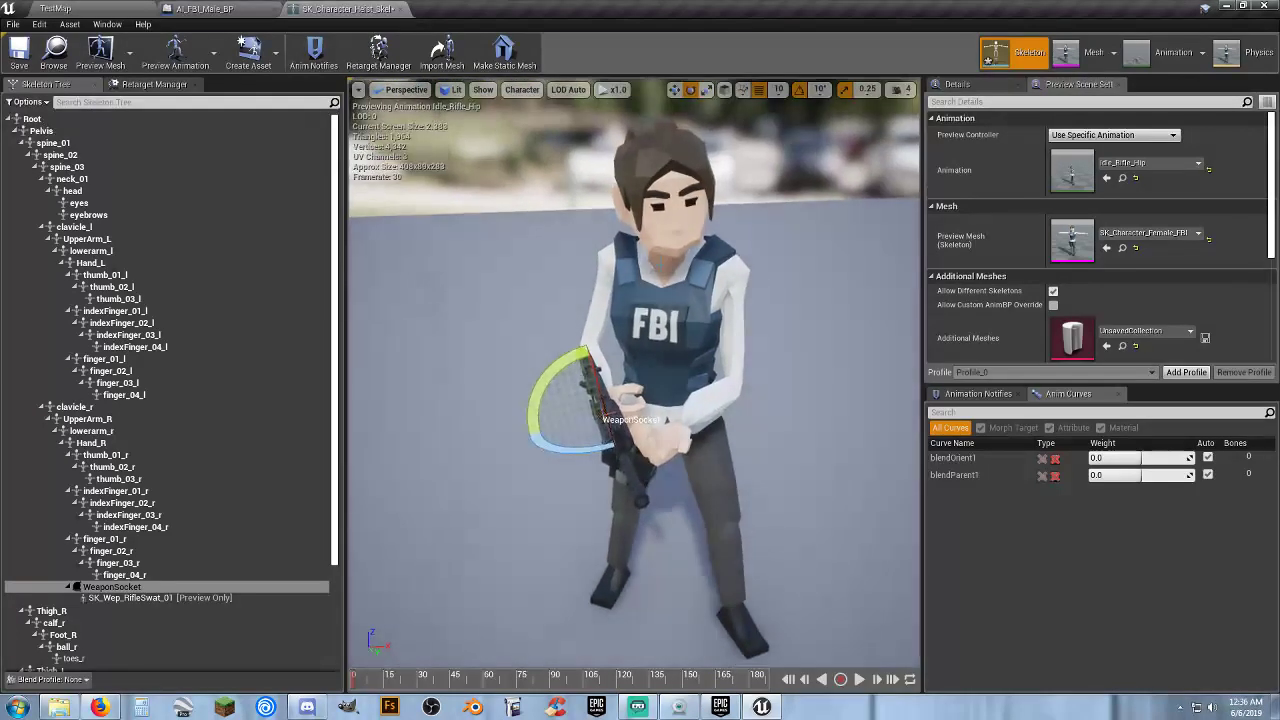
pyautogui.moveTo(548, 384); pyautogui.dragTo(548, 410)
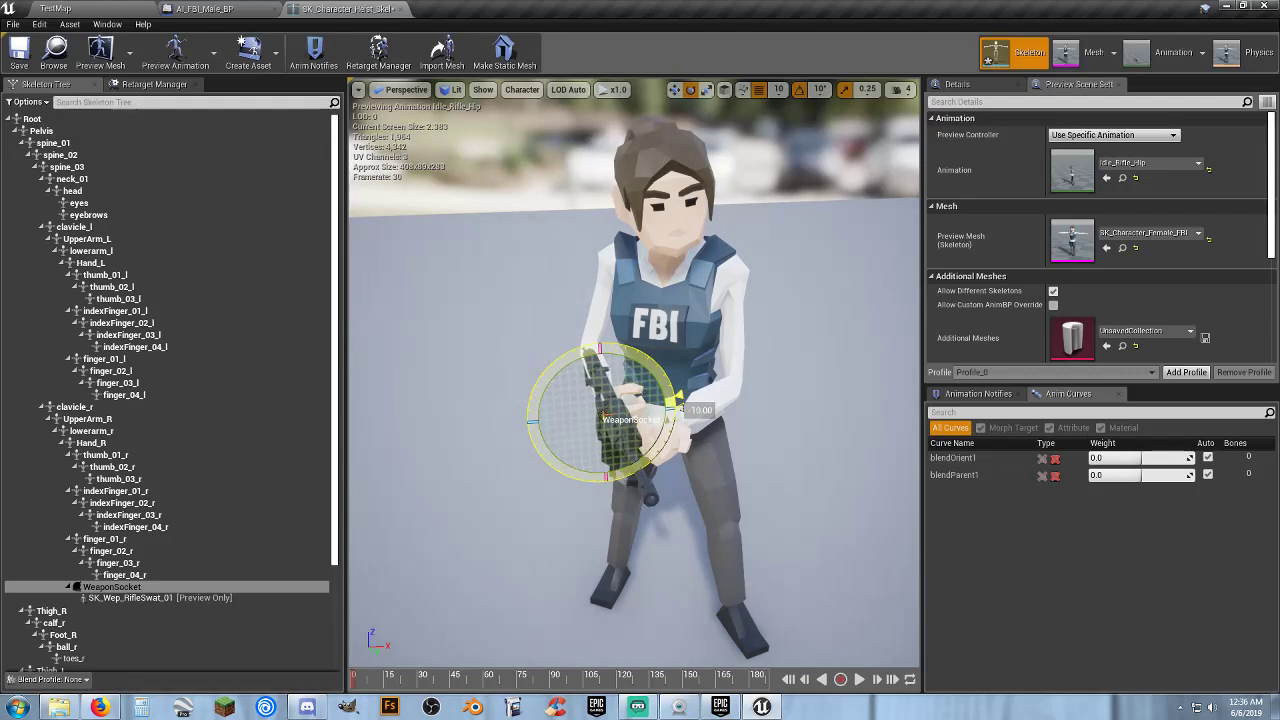
pyautogui.click(675, 89)
pyautogui.moveTo(639, 412); pyautogui.dragTo(670, 410)
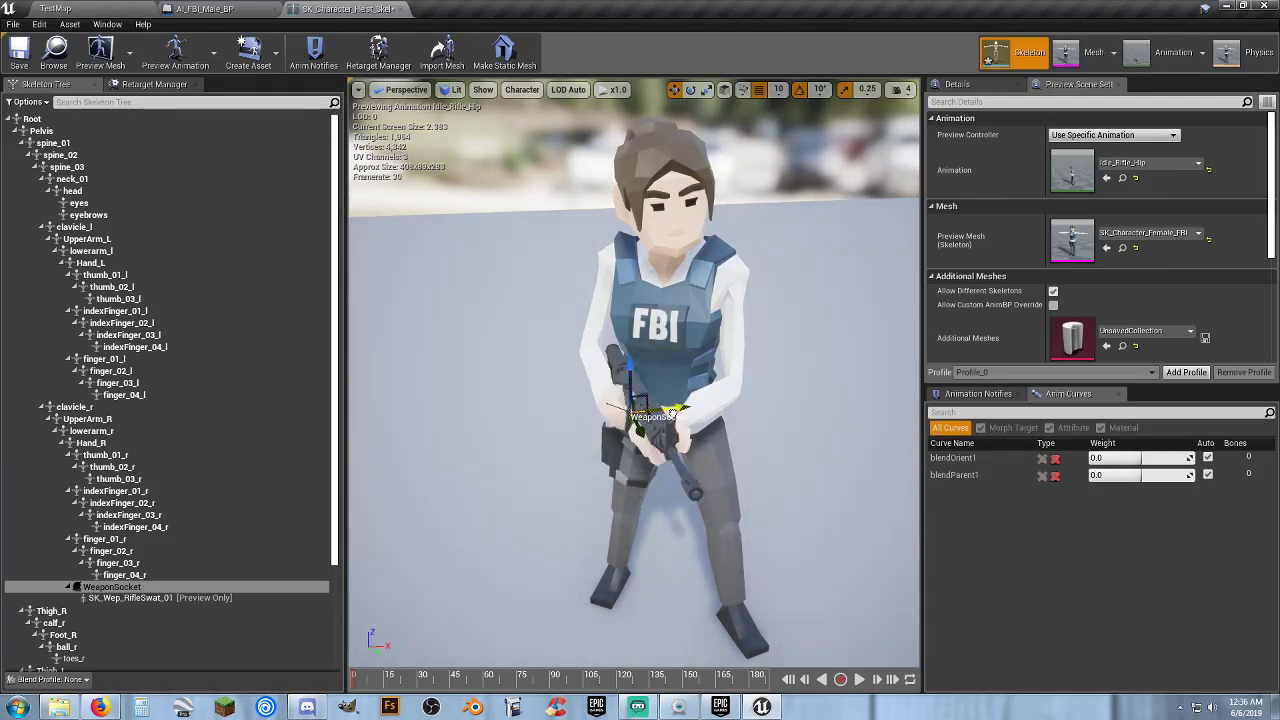
pyautogui.moveTo(670, 412); pyautogui.dragTo(660, 330, button='right')
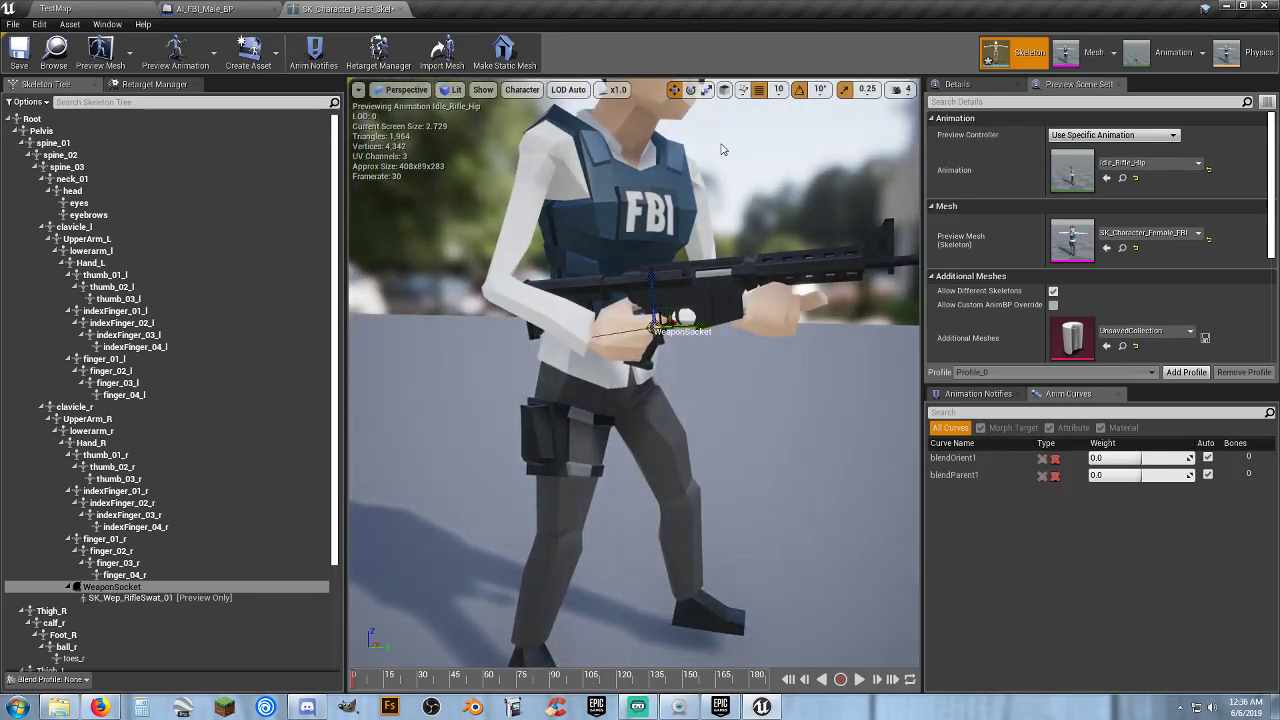
# - Fine-tune the socket rotation with rotation snap off until the rifle sits level
pyautogui.click(690, 89)
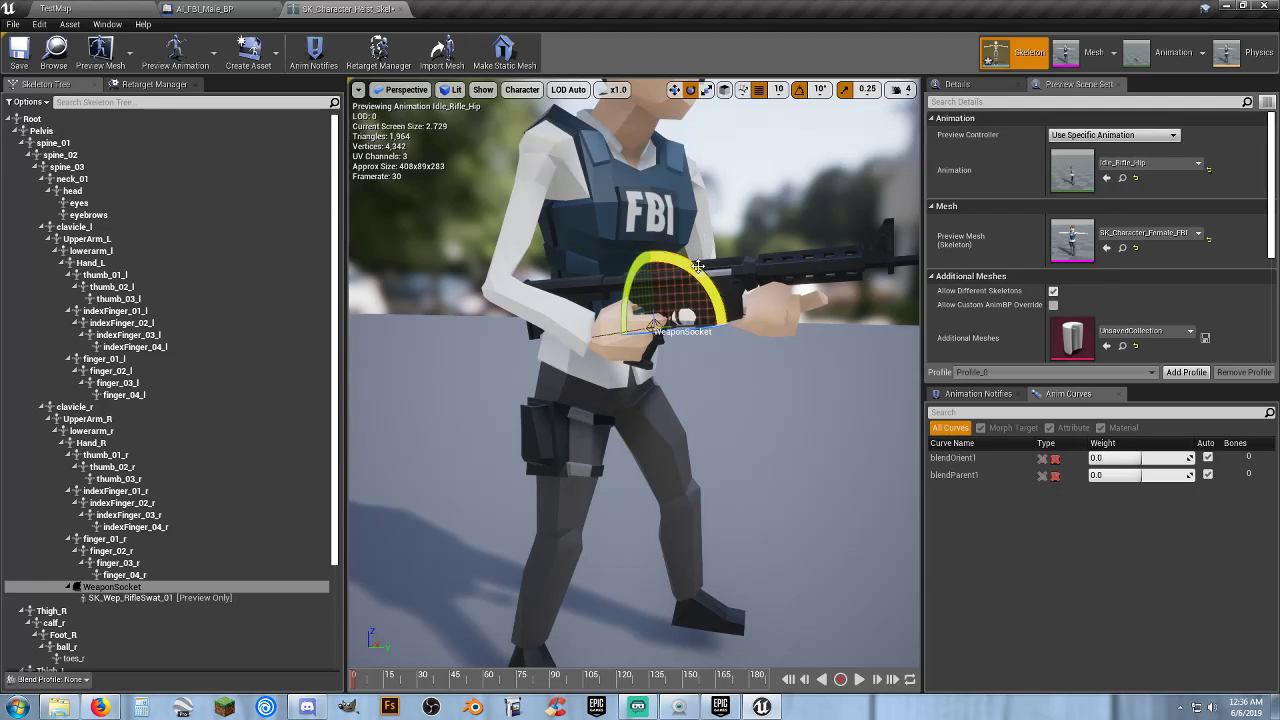
pyautogui.moveTo(698, 266); pyautogui.dragTo(715, 295)
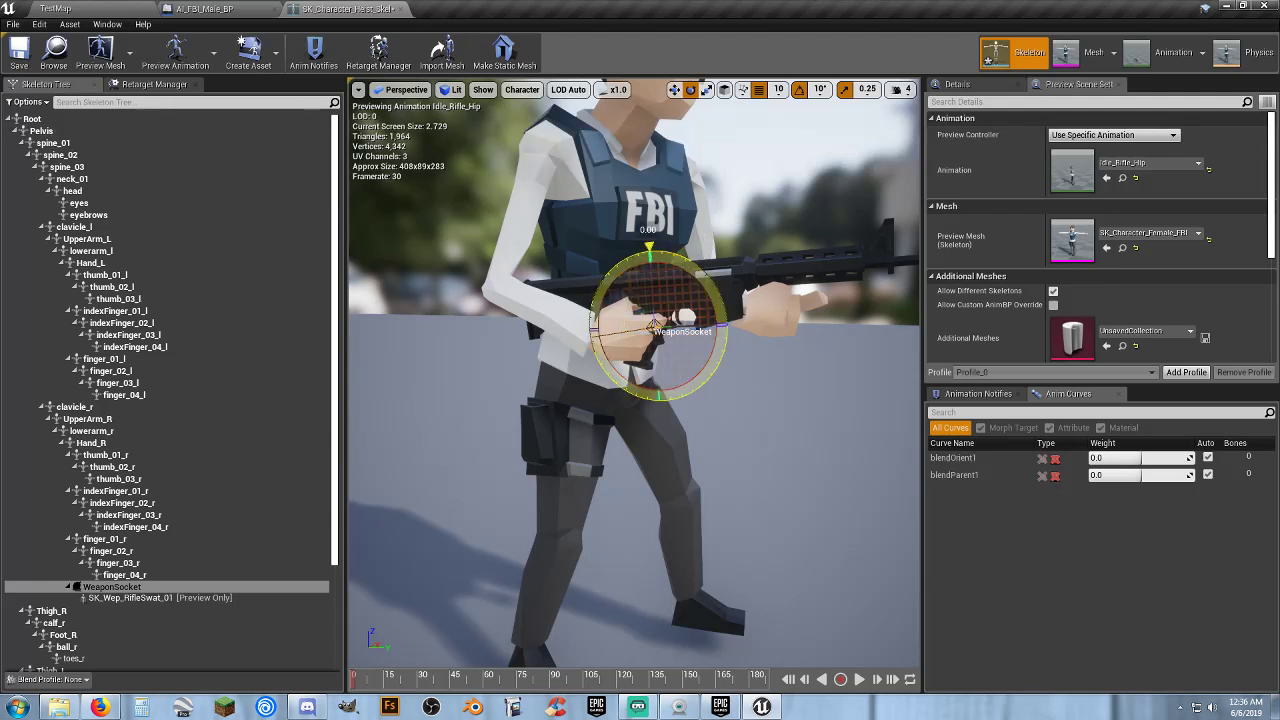
pyautogui.click(799, 89)
pyautogui.moveTo(720, 296); pyautogui.dragTo(728, 306)
pyautogui.click(674, 89)
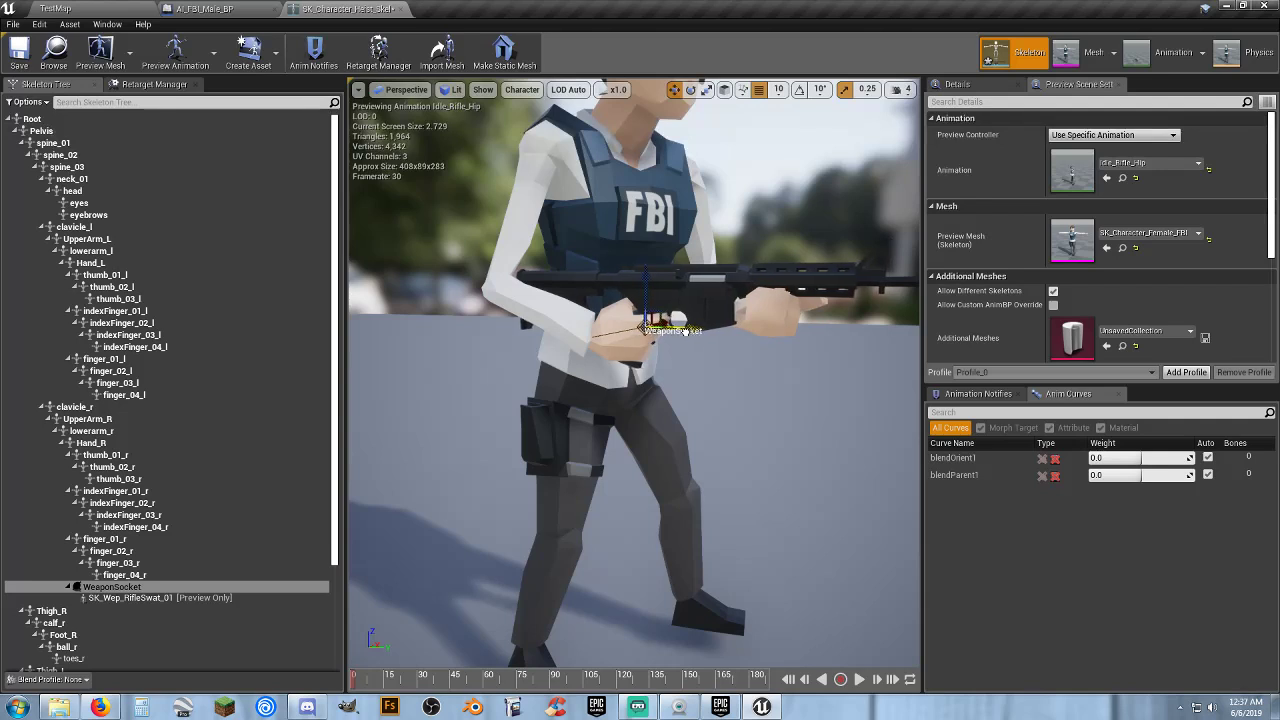
pyautogui.moveTo(691, 355)
pyautogui.mouseDown()
pyautogui.moveTo(691, 300)
pyautogui.moveTo(700, 375)
pyautogui.moveTo(680, 341)
pyautogui.mouseUp()
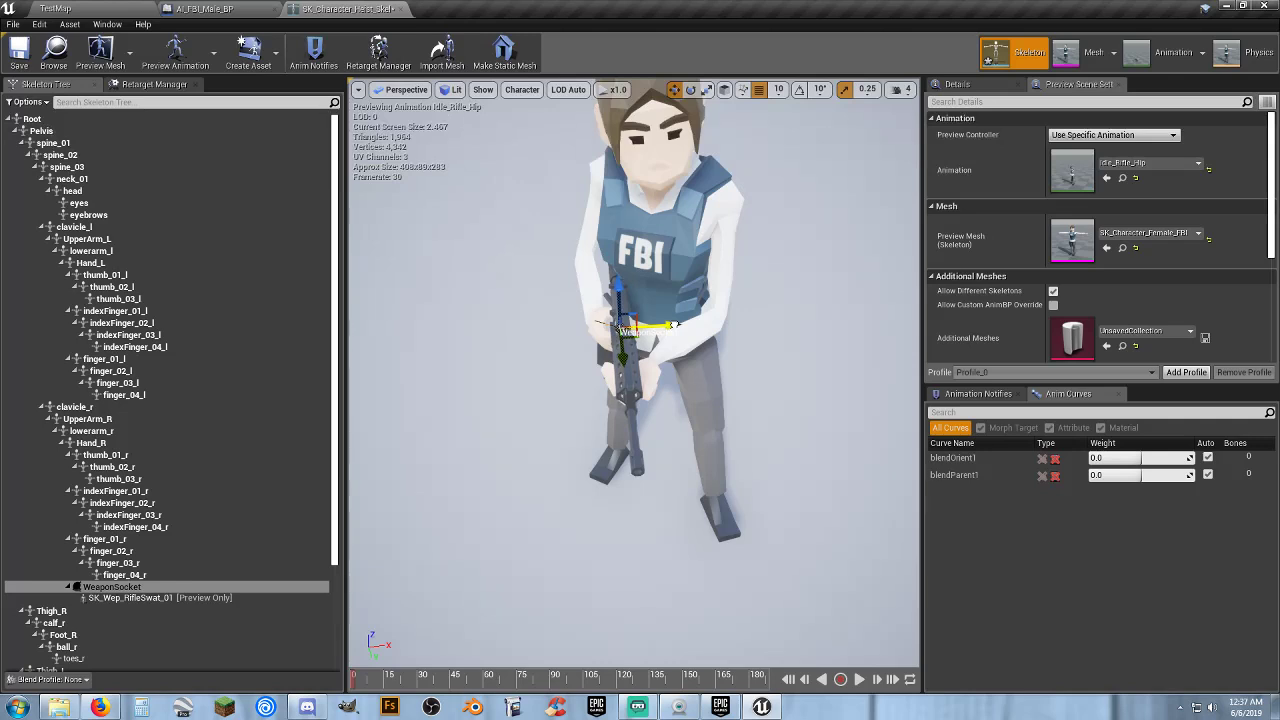
pyautogui.moveTo(668, 325); pyautogui.dragTo(600, 300)
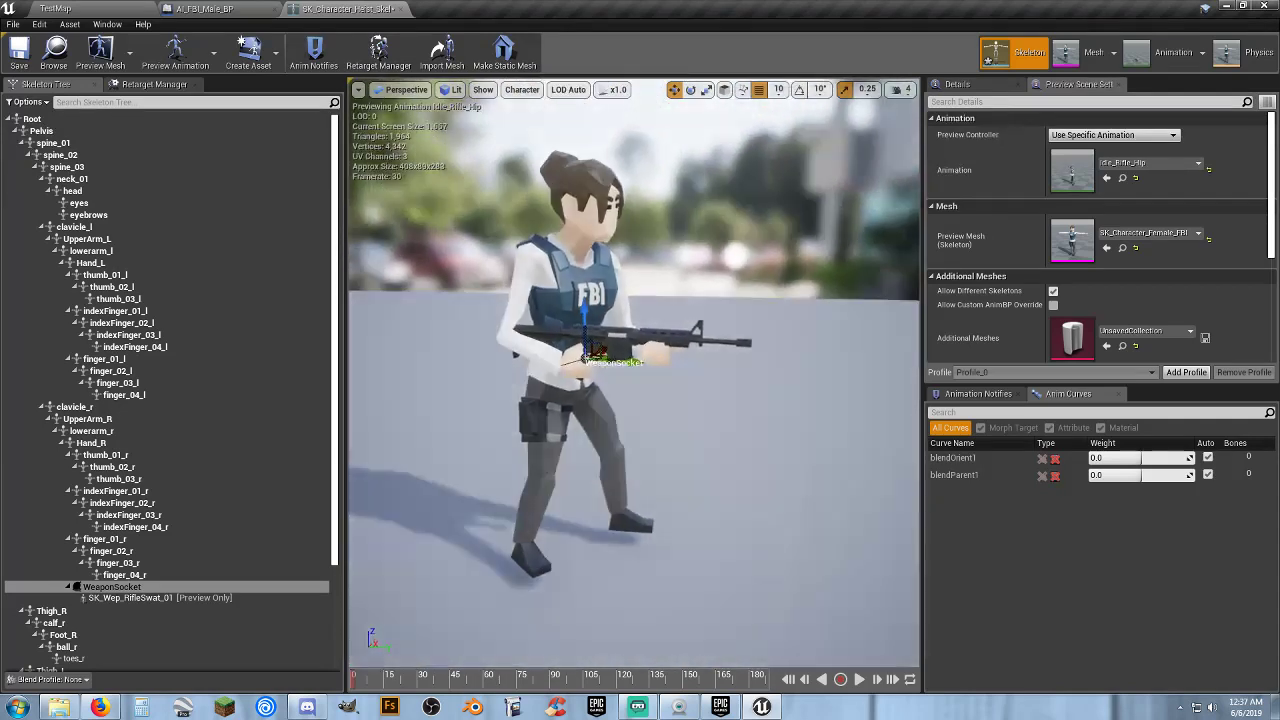
pyautogui.moveTo(651, 359); pyautogui.dragTo(651, 359)
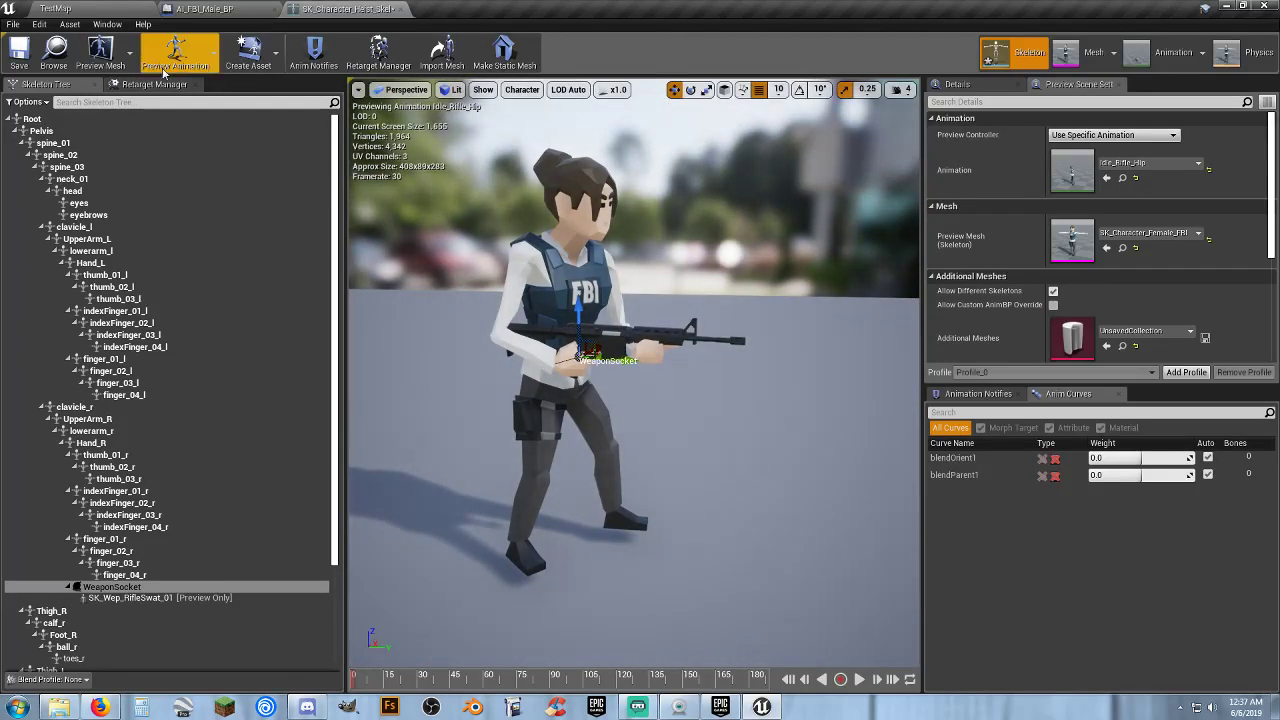
pyautogui.click(368, 8)
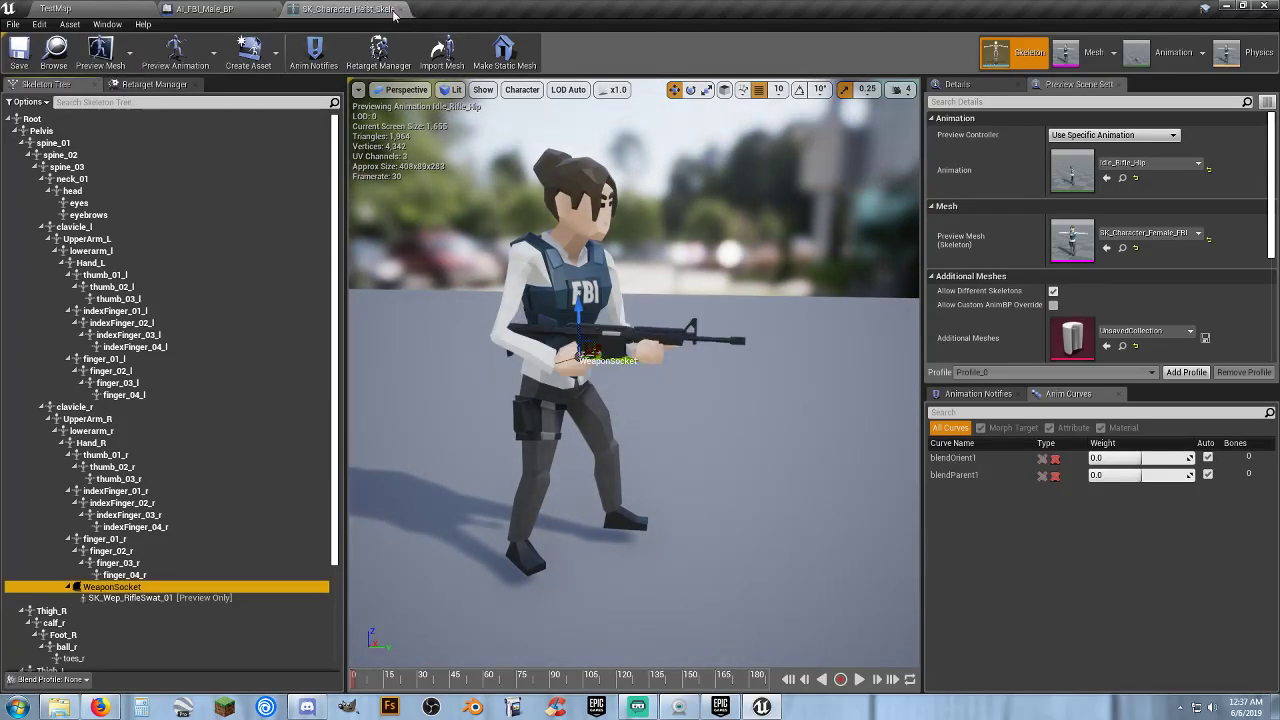
# - Close the skeleton editor and open BP_Soldier1 from AIEnemiesSoldier > Blueprints in the Content Browser
pyautogui.click(395, 10)
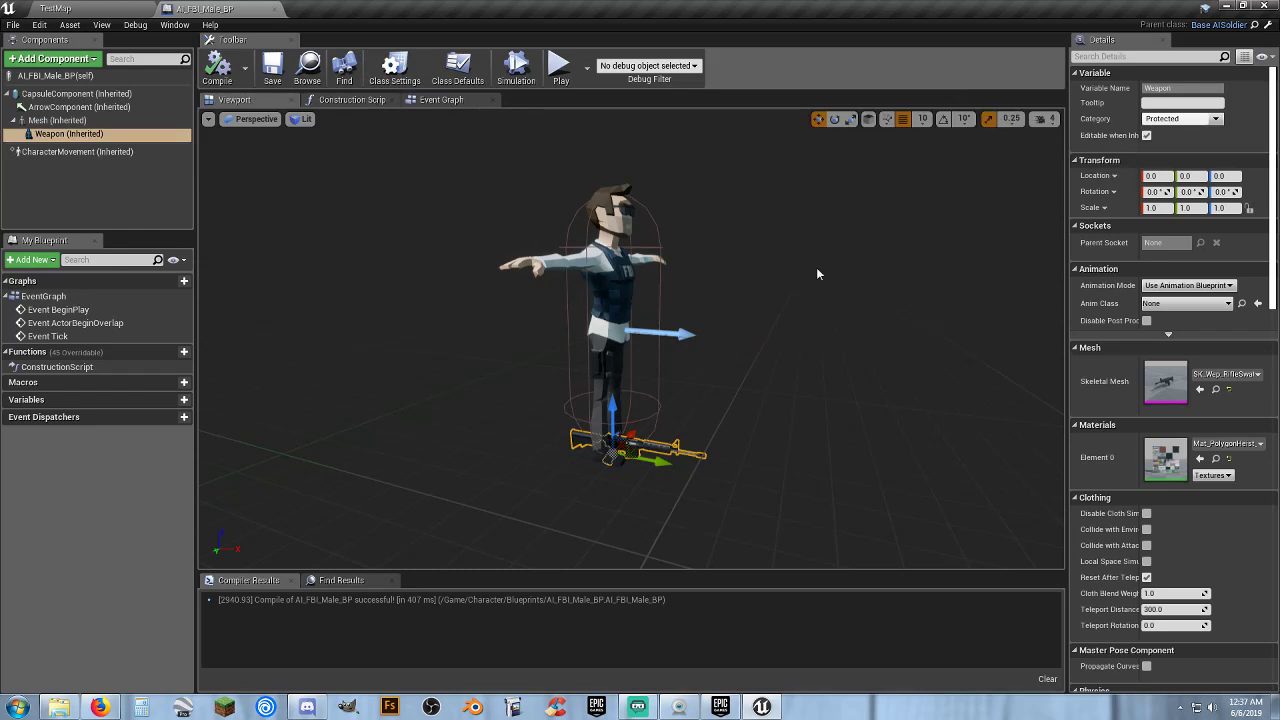
pyautogui.click(55, 8)
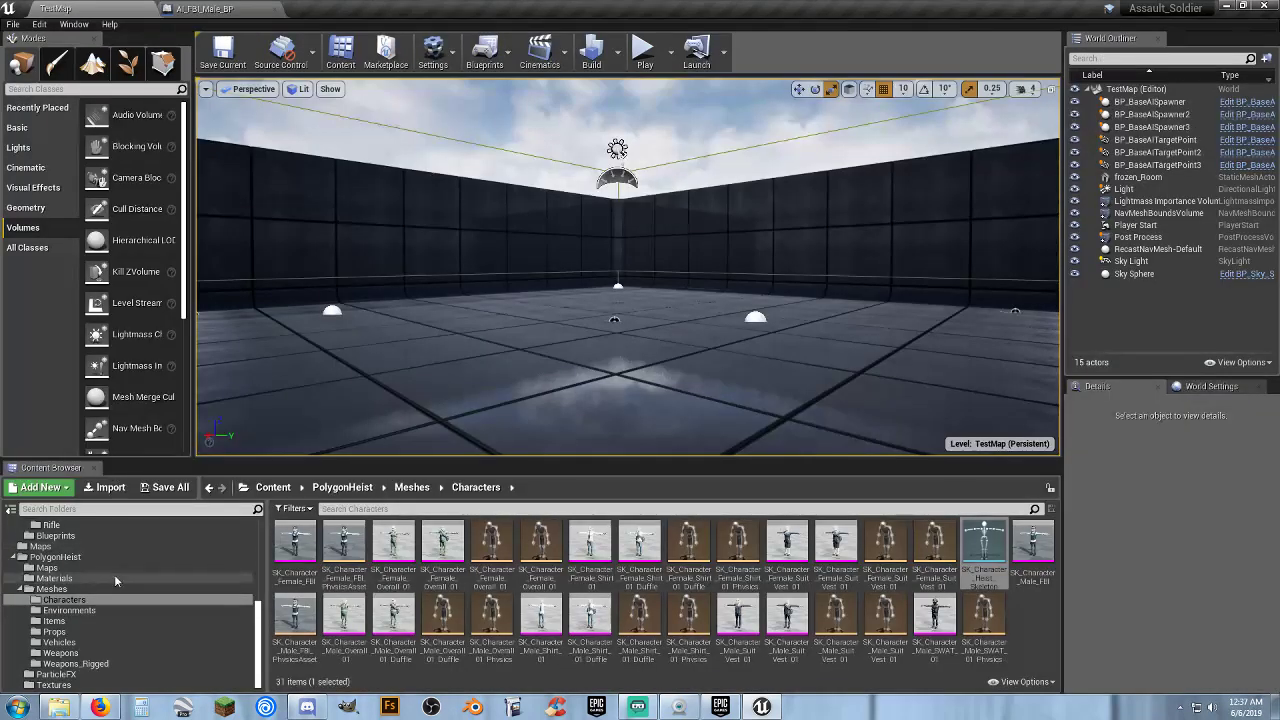
pyautogui.scroll(3, 96, 618)
pyautogui.scroll(3, 96, 617)
pyautogui.scroll(3, 96, 617)
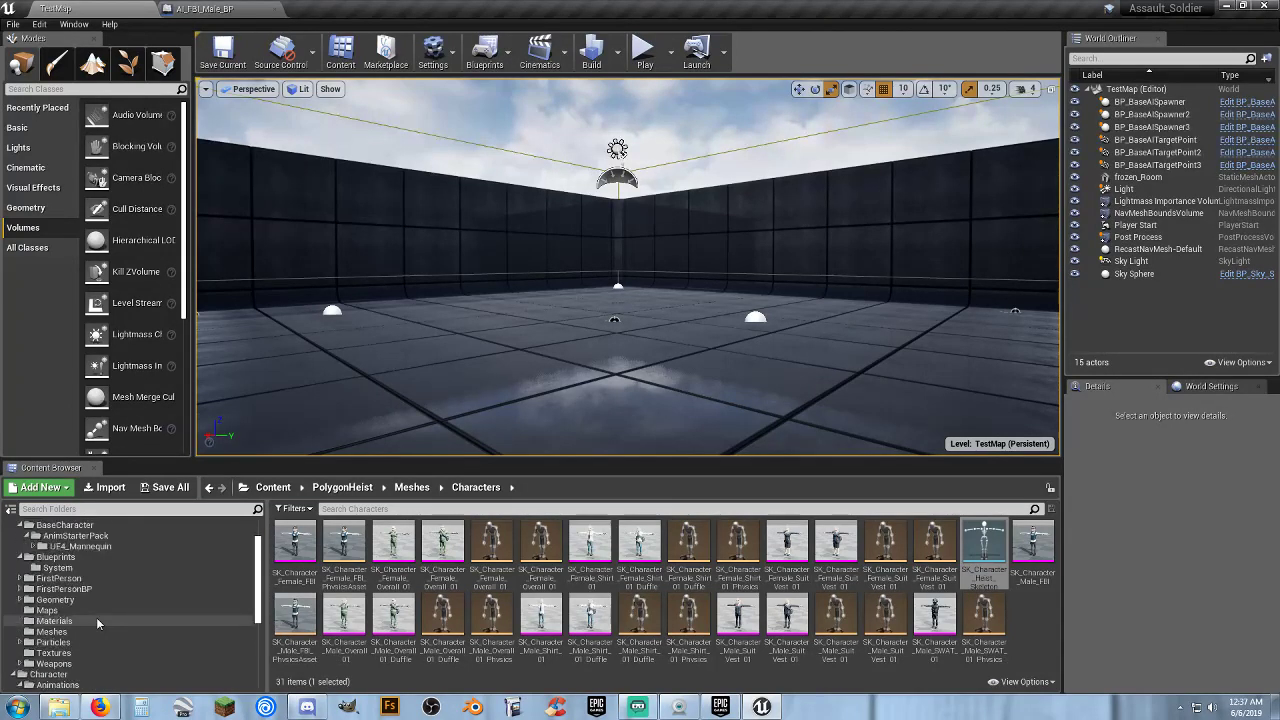
pyautogui.scroll(2, 96, 617)
pyautogui.scroll(1, 87, 623)
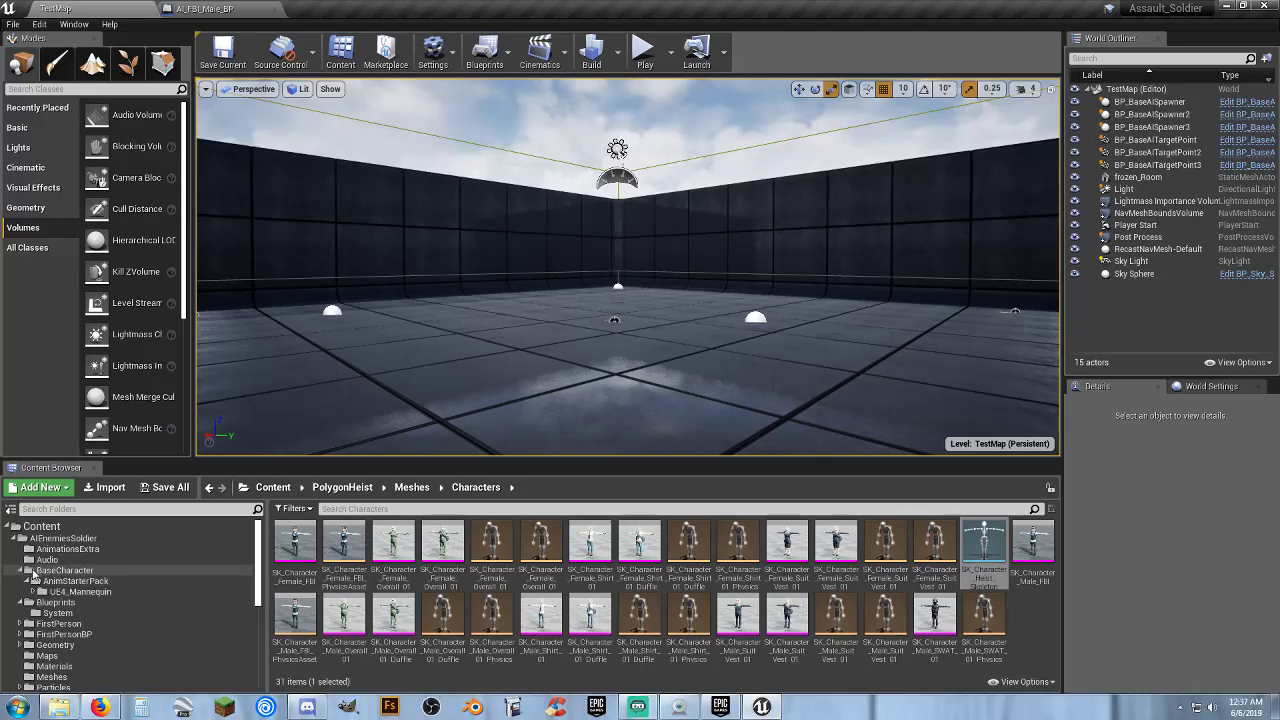
pyautogui.click(24, 570)
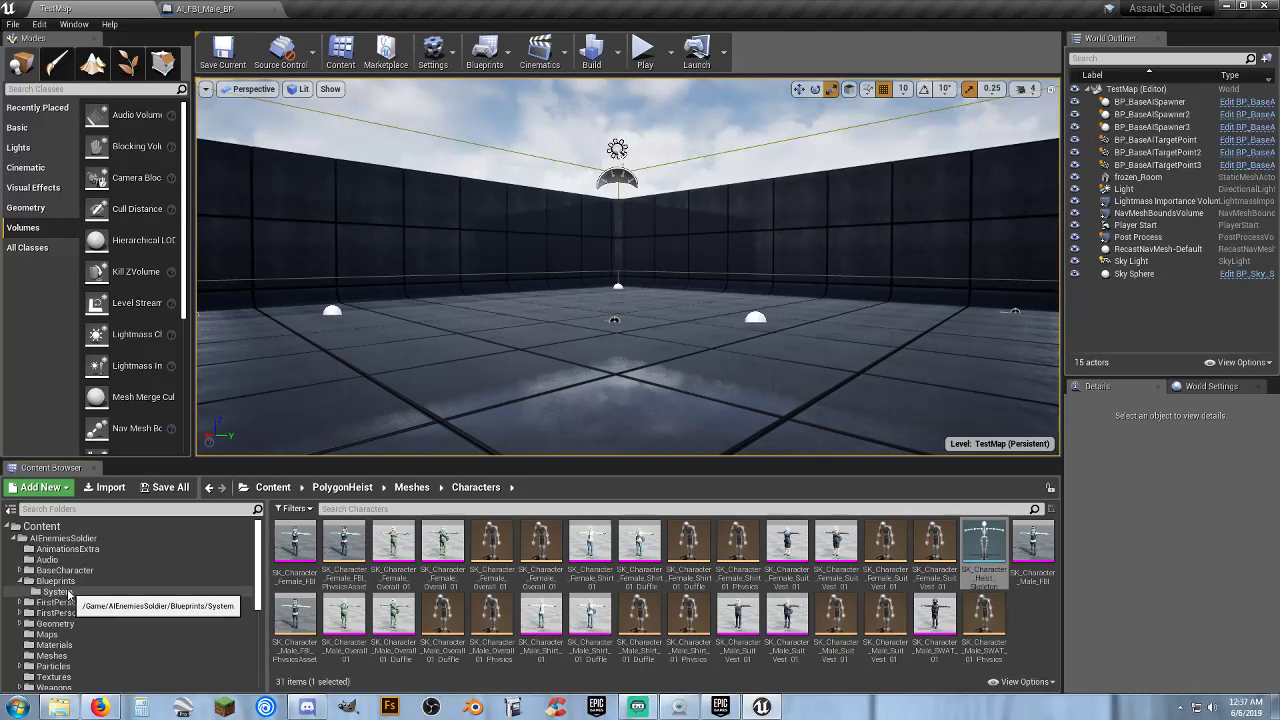
pyautogui.click(70, 584)
pyautogui.doubleClick(434, 584)
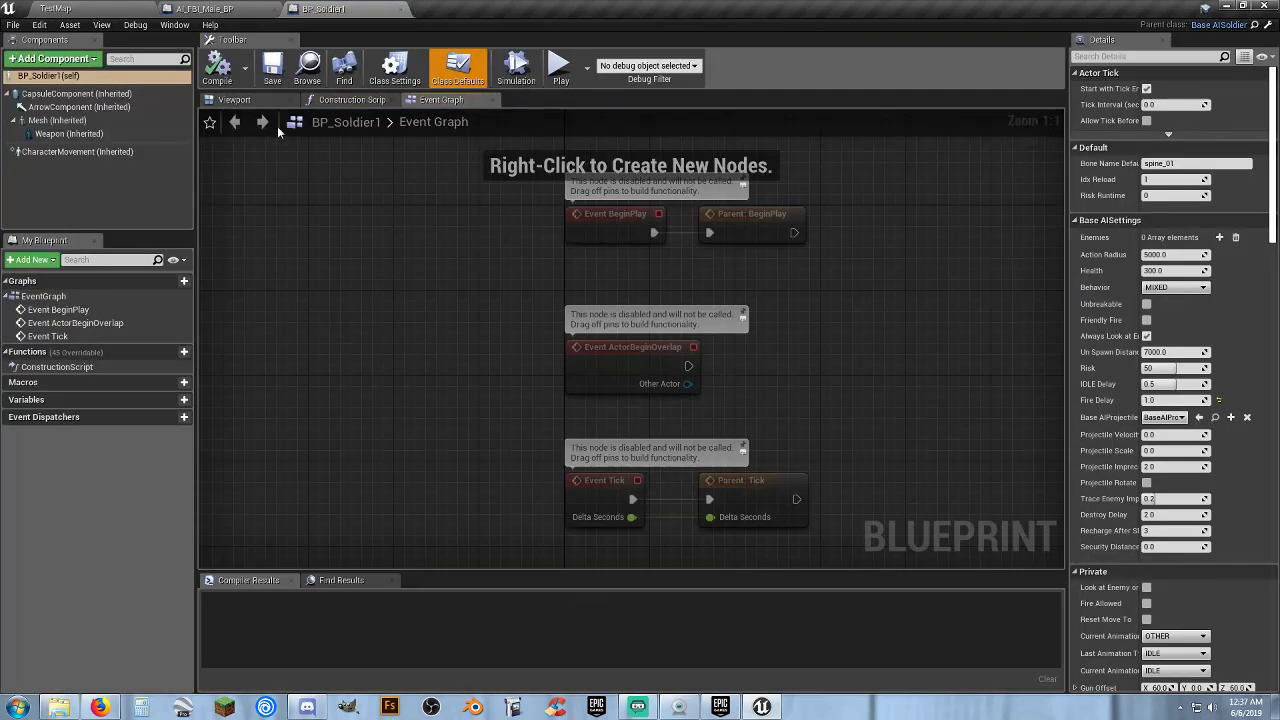
# - Review BP_Soldier1's viewport, mesh settings and Class Defaults
pyautogui.click(248, 103)
pyautogui.click(90, 120)
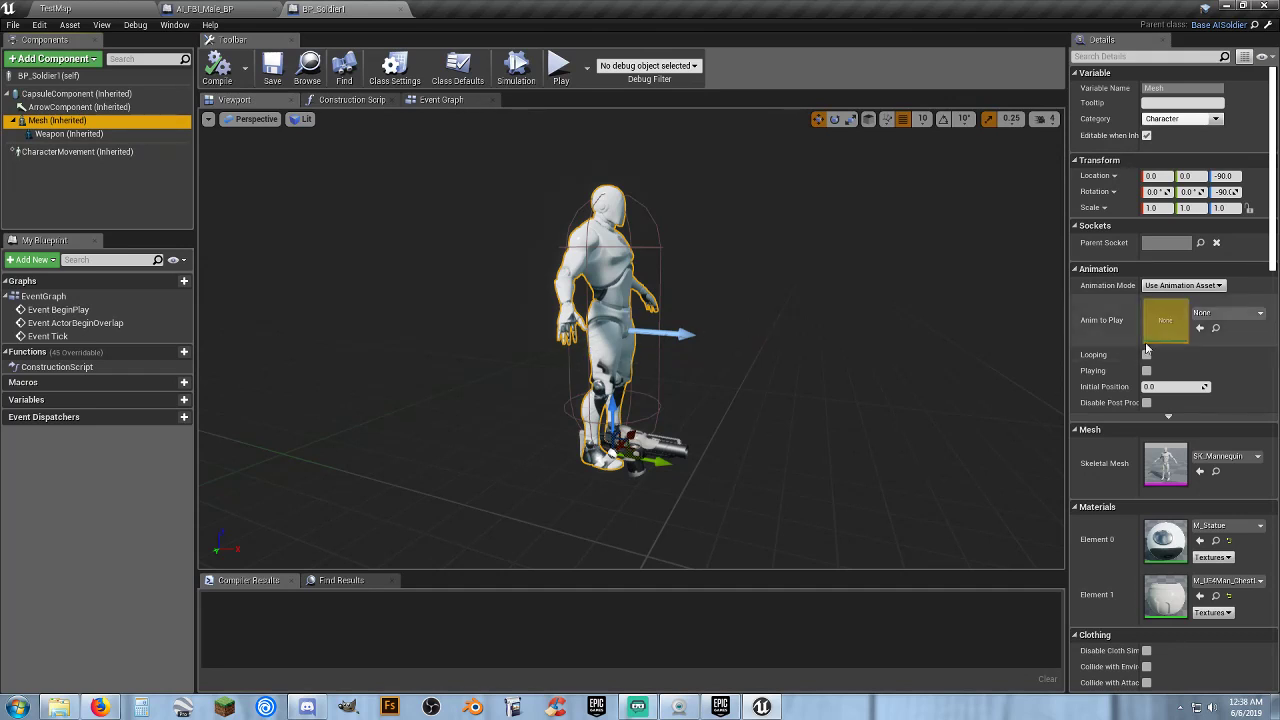
pyautogui.scroll(-3, 1107, 368)
pyautogui.scroll(-3, 1110, 368)
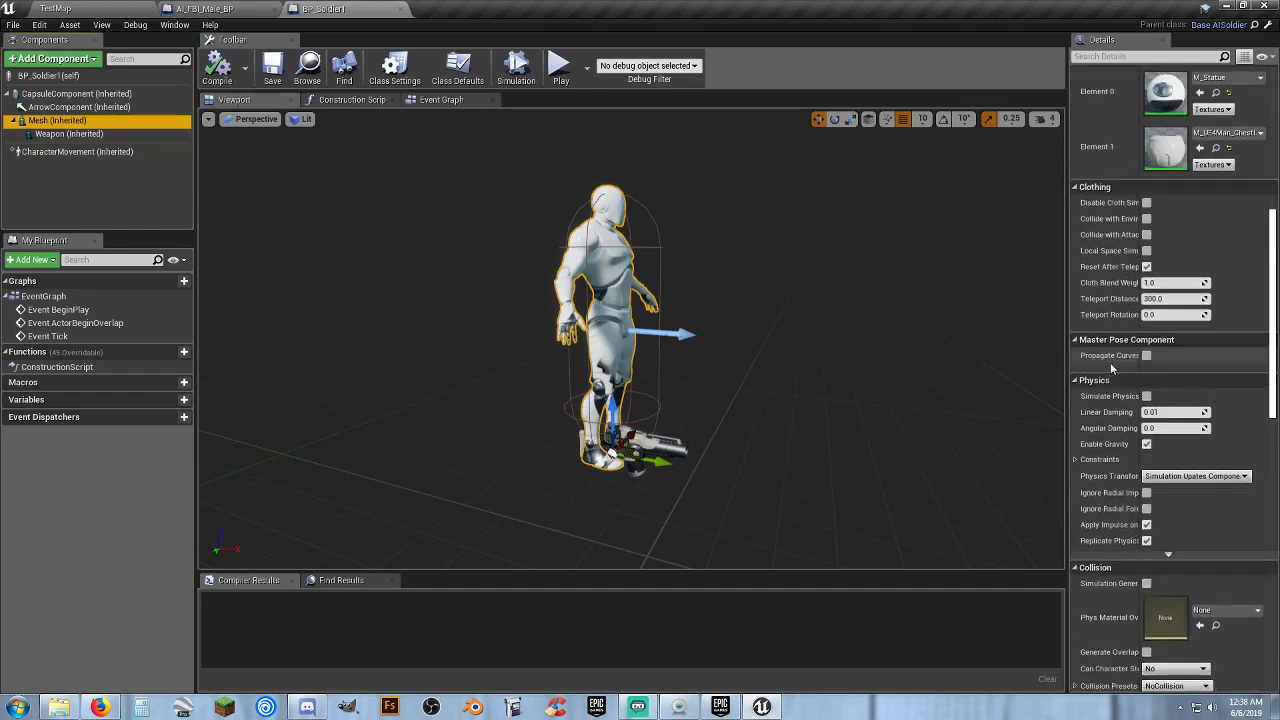
pyautogui.scroll(-5, 1110, 365)
pyautogui.scroll(-6, 1112, 368)
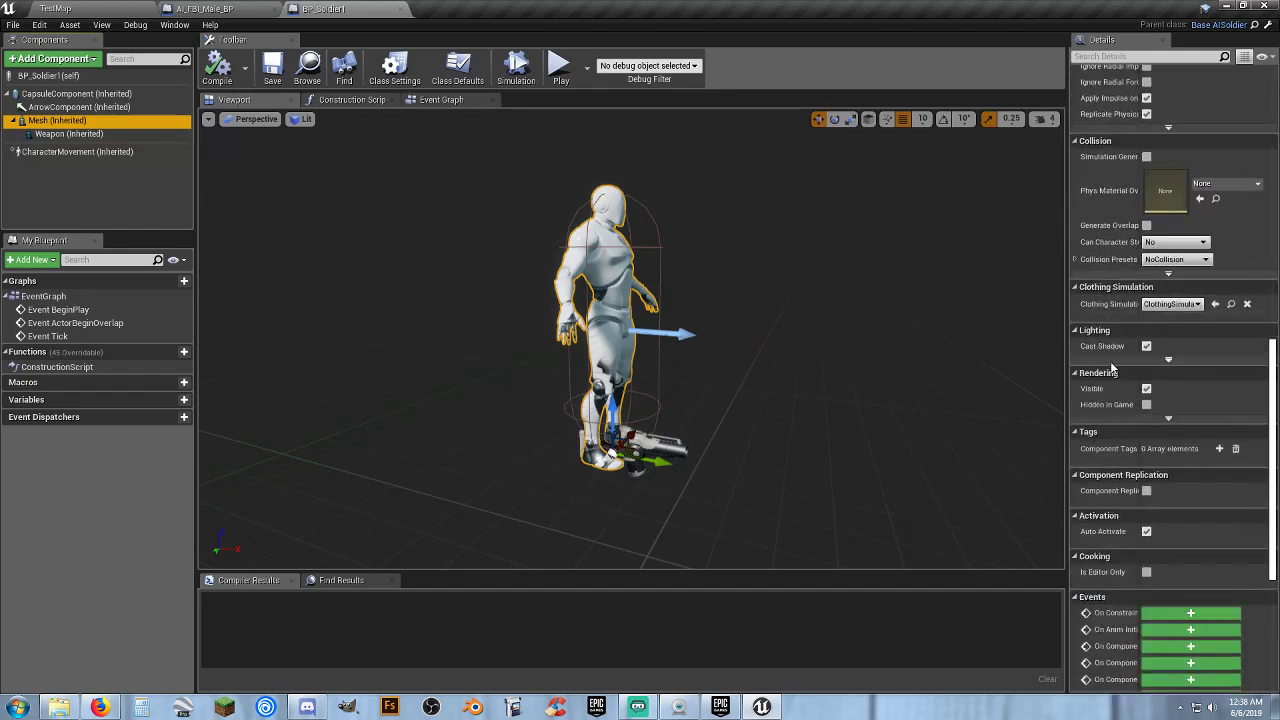
pyautogui.click(80, 76)
pyautogui.scroll(2, 1110, 320)
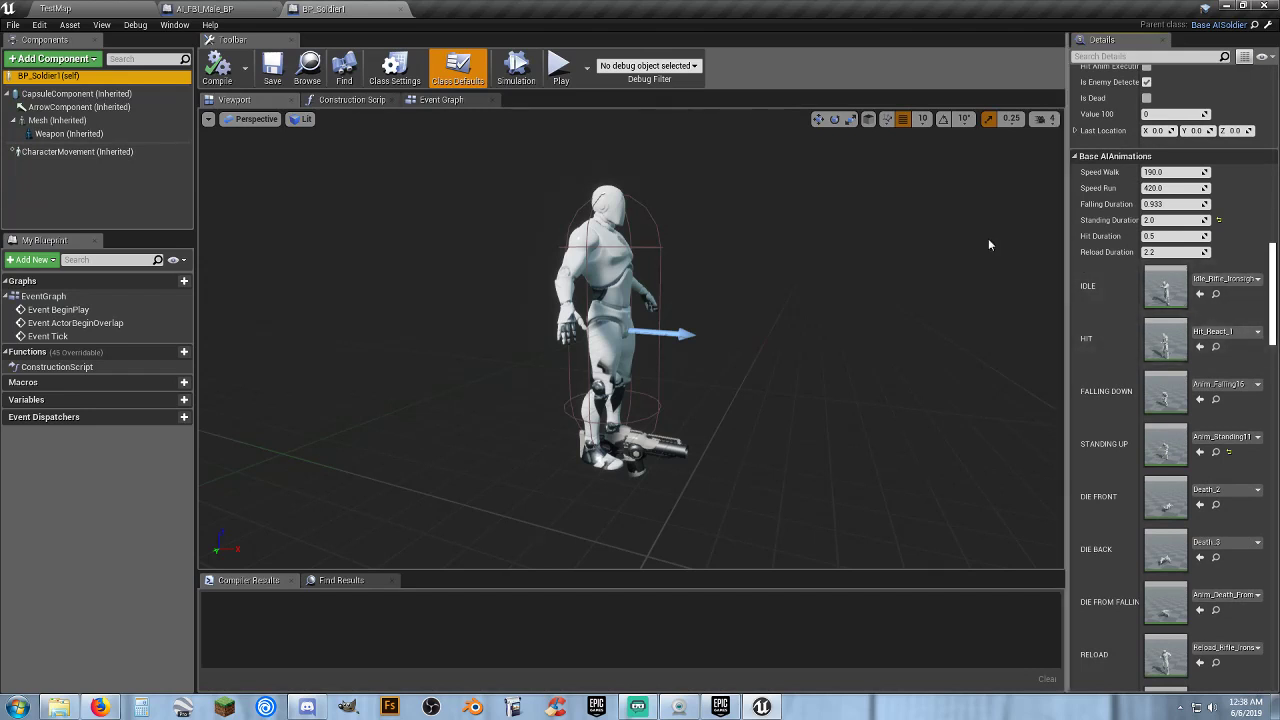
# - Show AI_FBI_Male_BP's Class Defaults and scroll through its values
pyautogui.click(205, 8)
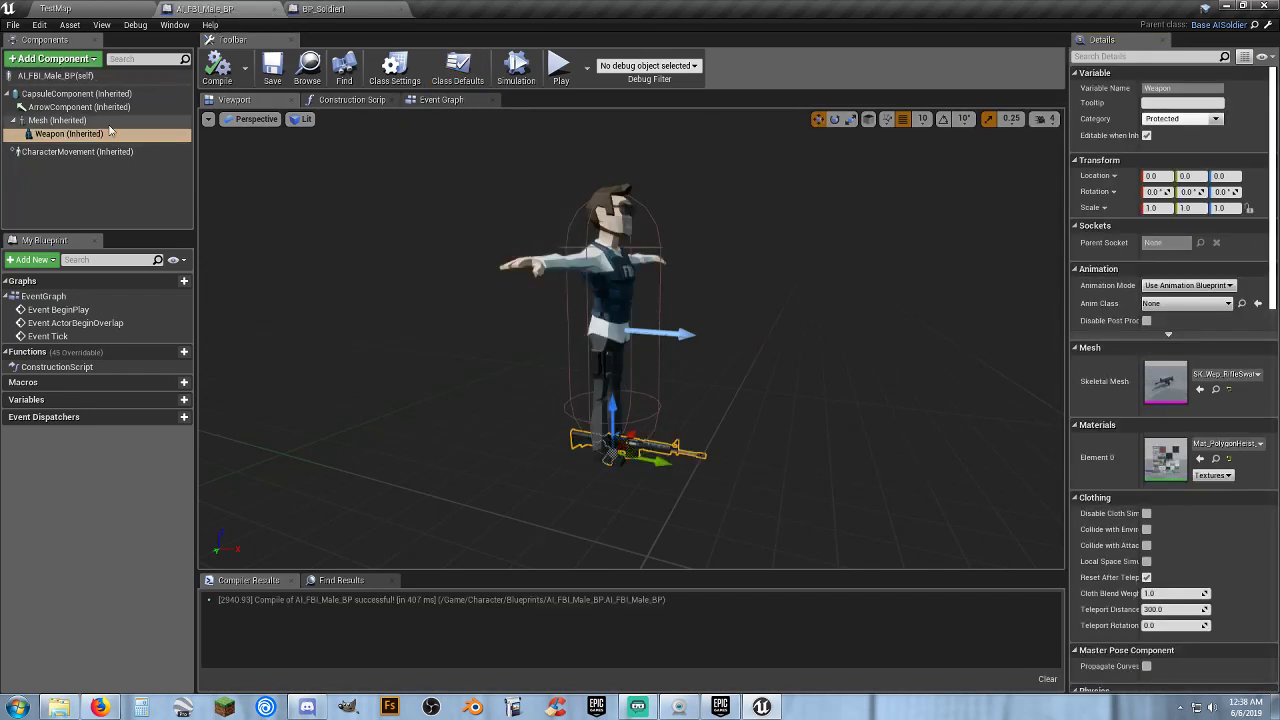
pyautogui.click(55, 76)
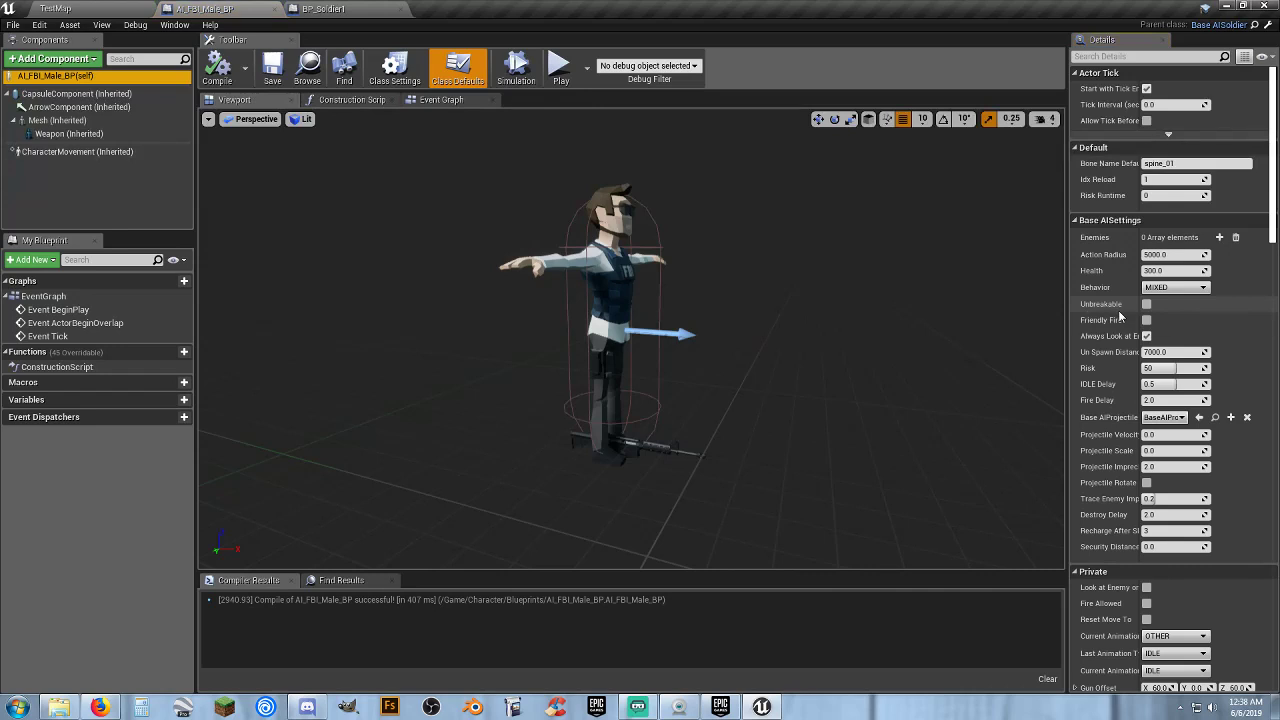
pyautogui.scroll(-2, 1095, 315)
pyautogui.scroll(2, 1098, 330)
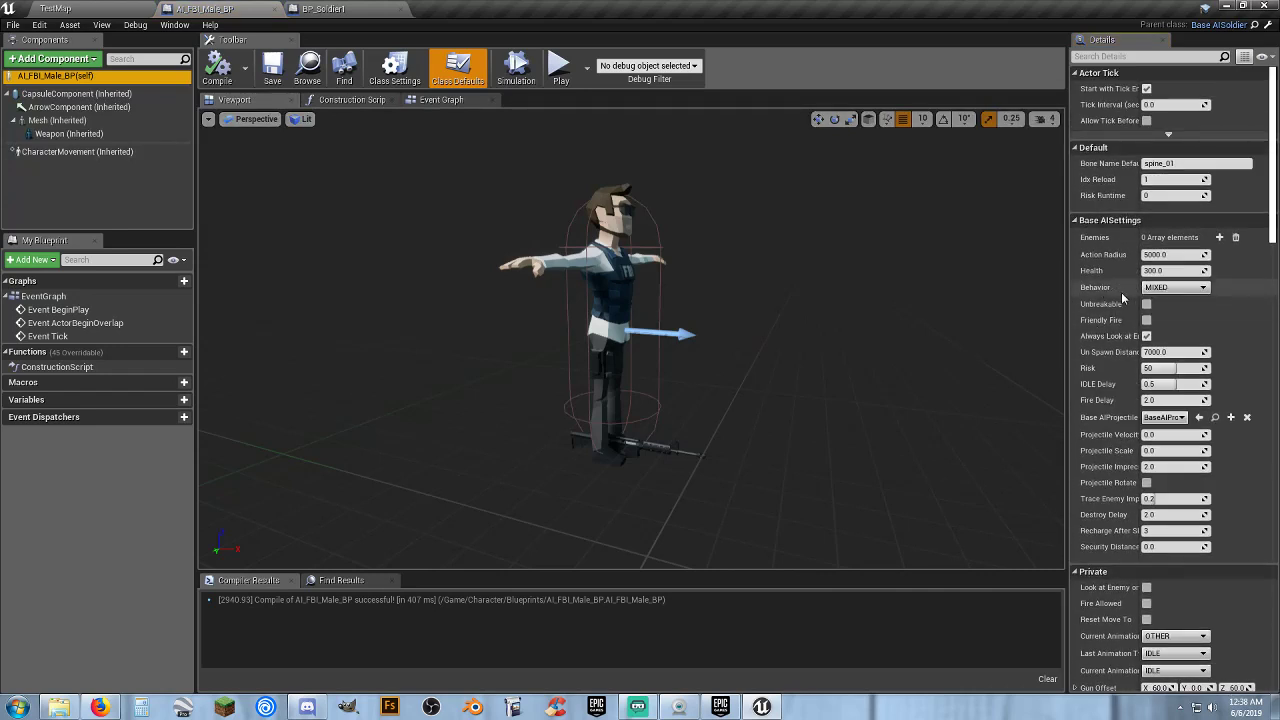
pyautogui.scroll(-2, 1118, 330)
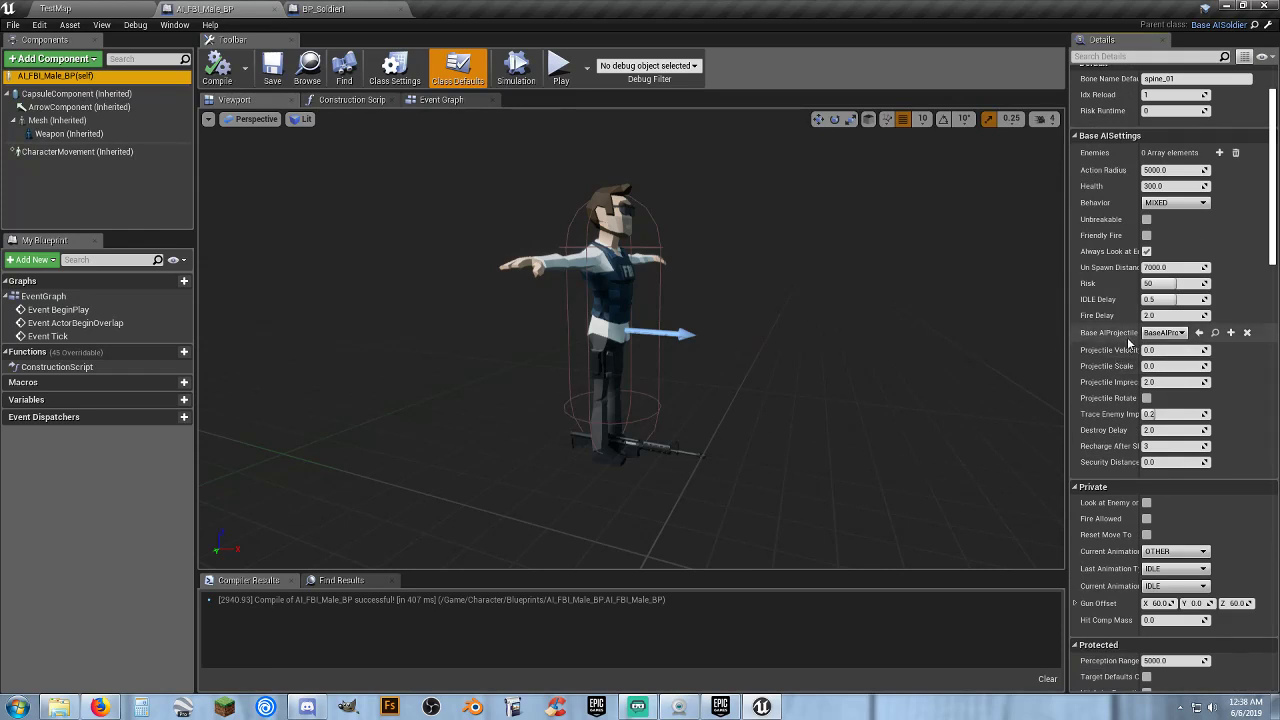
pyautogui.scroll(-1, 1128, 344)
pyautogui.scroll(-1, 1124, 348)
pyautogui.scroll(-2, 1118, 352)
pyautogui.scroll(-1, 1112, 358)
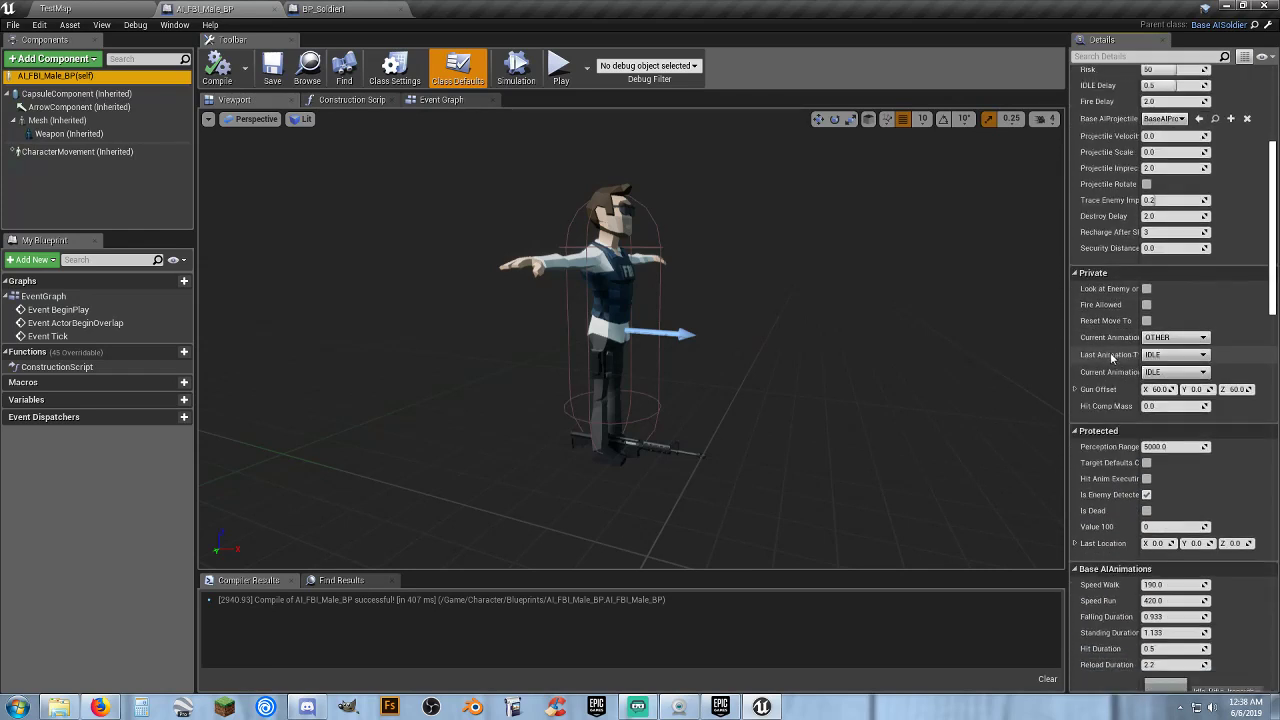
pyautogui.scroll(-1, 1110, 358)
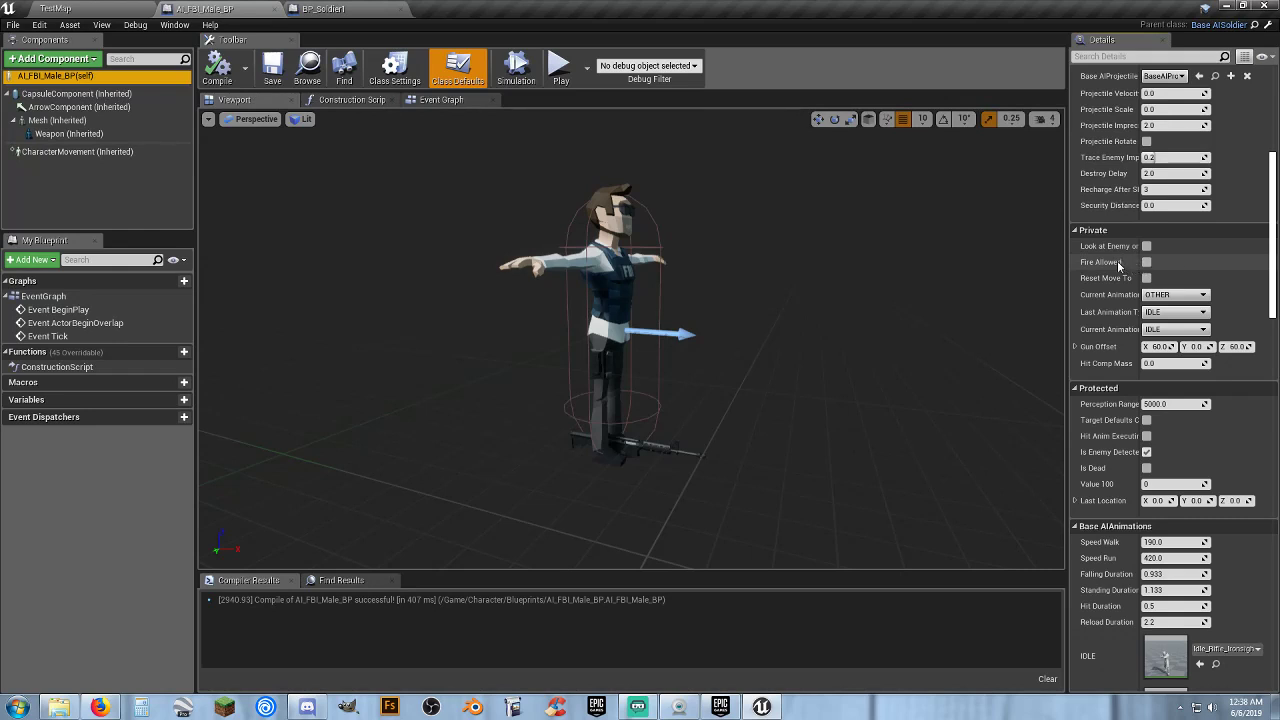
# - Scroll through BP_Soldier1's Class Defaults to compare them with AI_FBI_Male_BP's
pyautogui.click(312, 9)
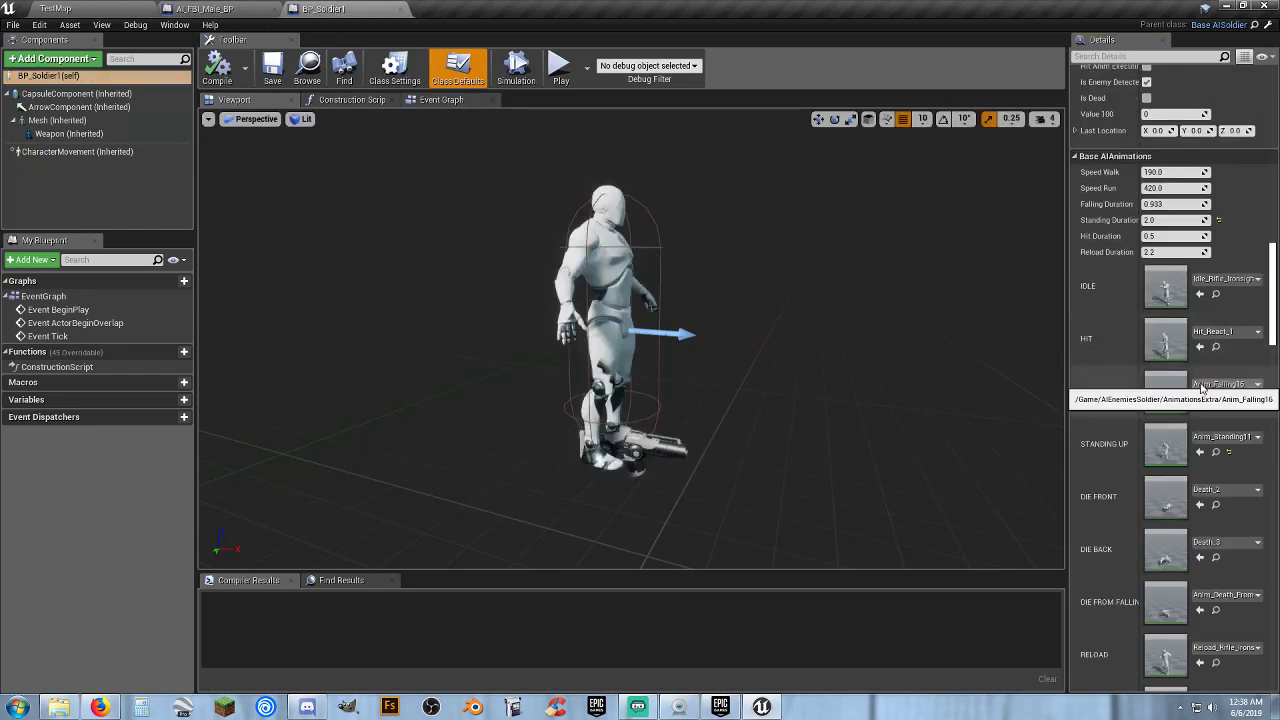
pyautogui.scroll(5, 1195, 383)
pyautogui.scroll(3, 1196, 383)
pyautogui.scroll(2, 1184, 388)
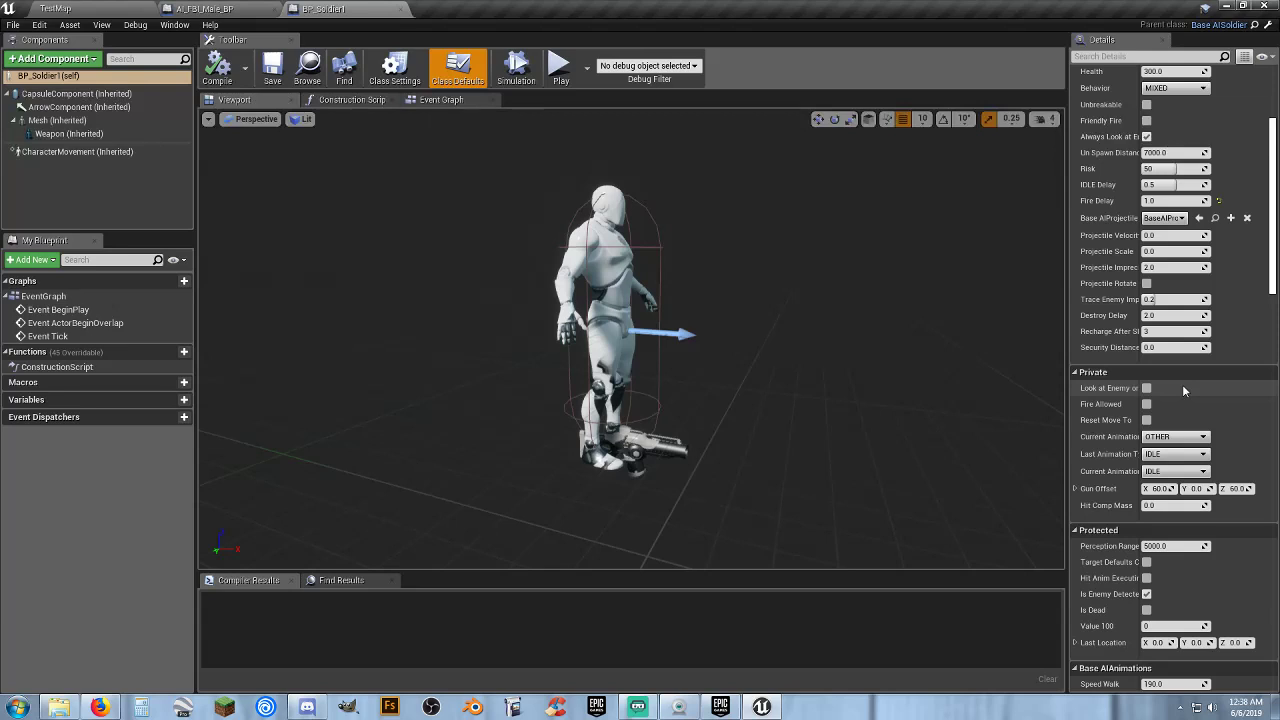
pyautogui.scroll(-2, 1182, 384)
pyautogui.scroll(-2, 1182, 384)
pyautogui.scroll(-1, 1179, 384)
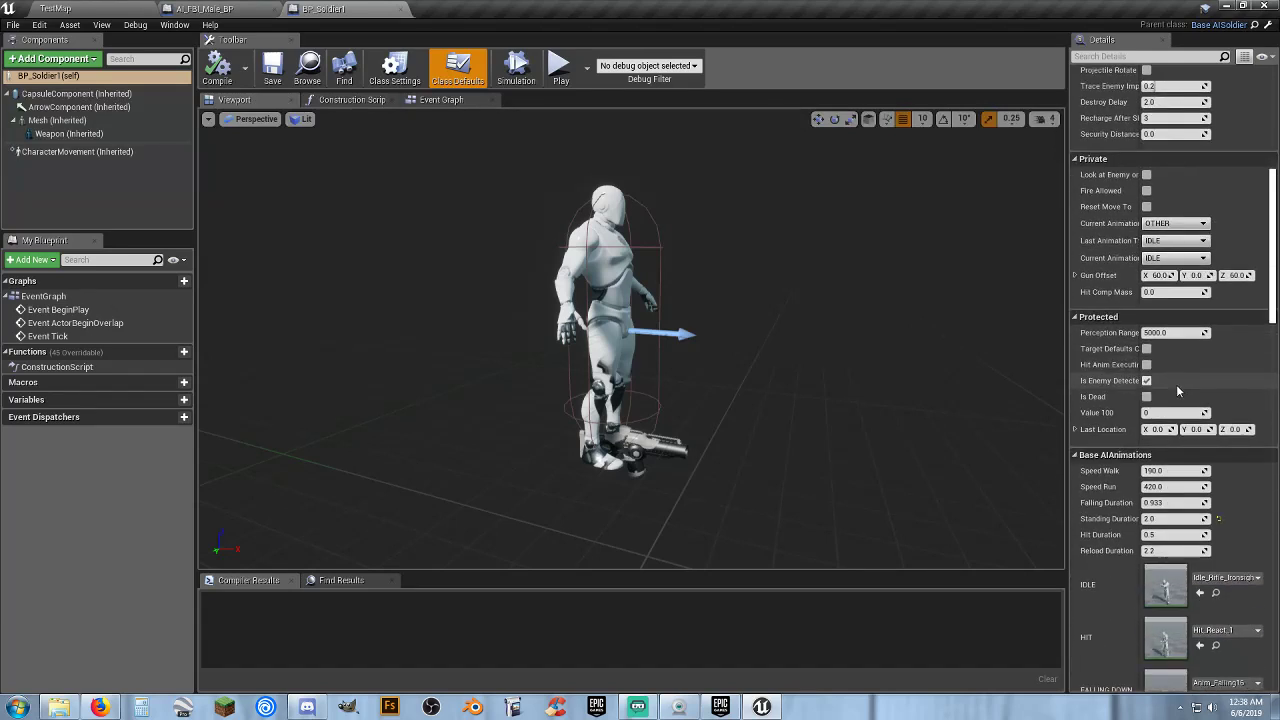
pyautogui.scroll(-1, 1176, 384)
pyautogui.scroll(-1, 1130, 380)
pyautogui.scroll(-1, 1106, 375)
pyautogui.scroll(-2, 1105, 373)
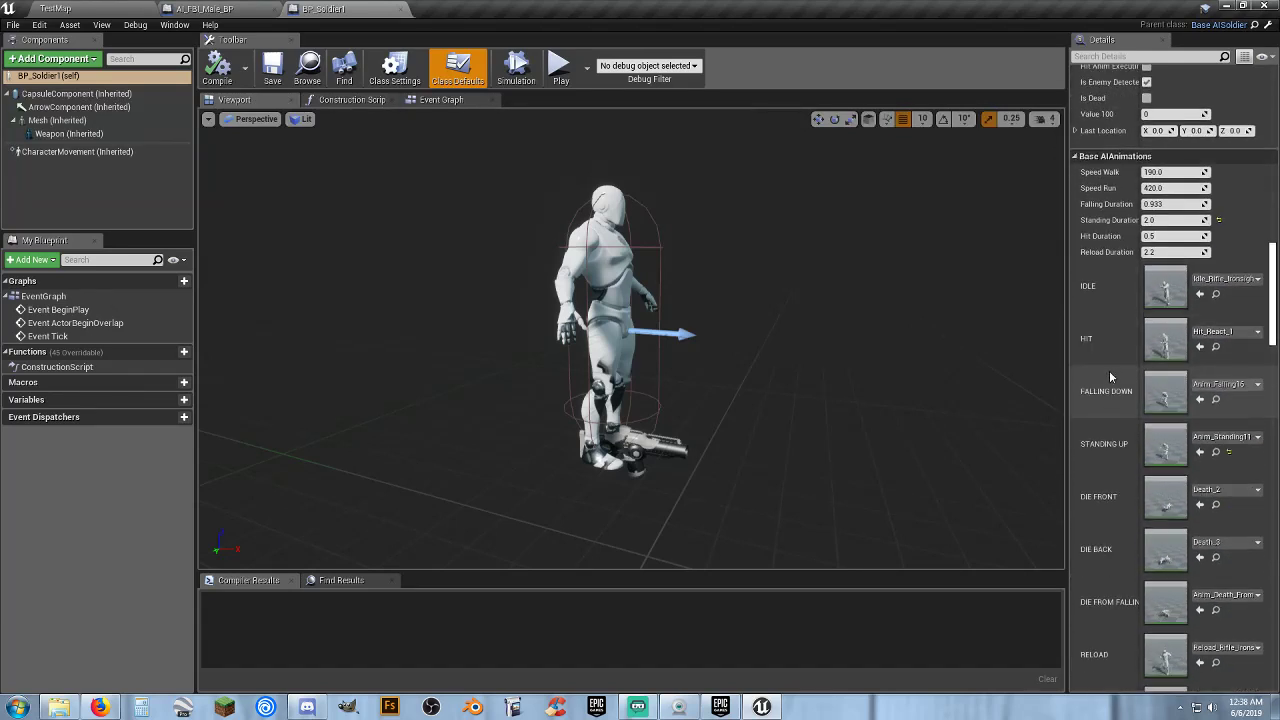
pyautogui.scroll(-1, 1109, 370)
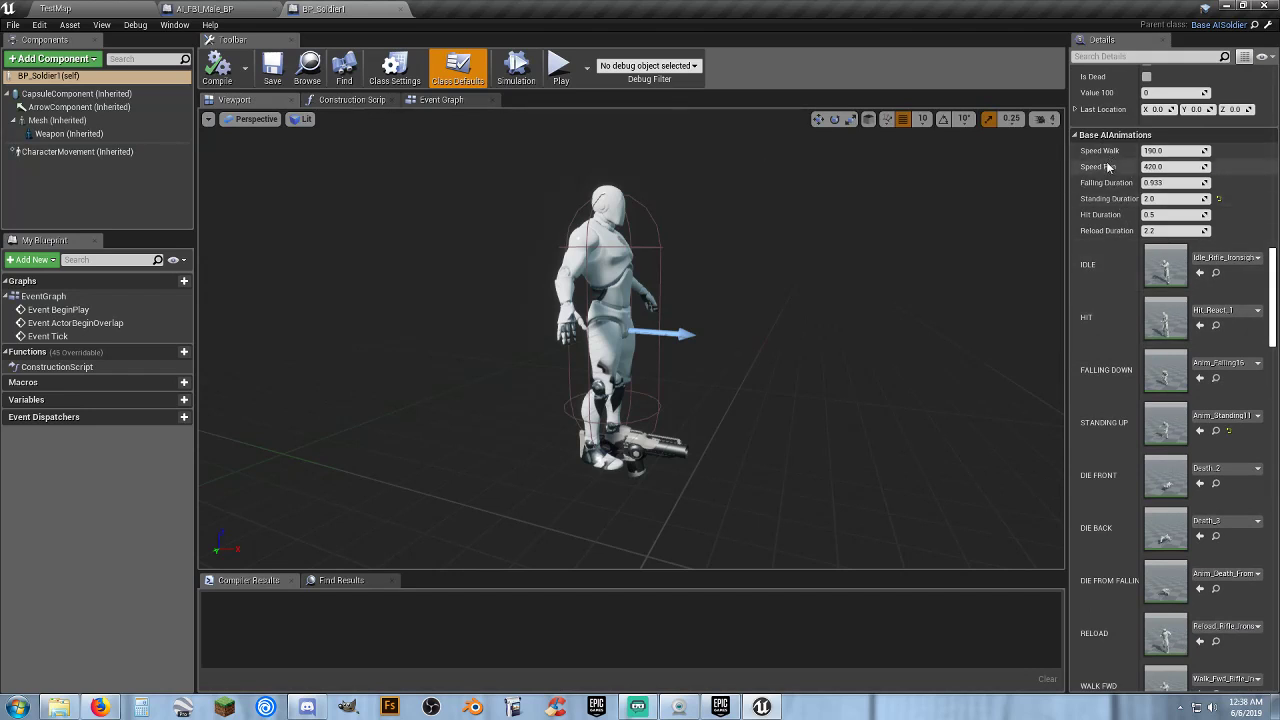
# - In AI_FBI_Male_BP, set IDLE to Idle_Rifle_Ironsights and HIT to Hit_React_1
pyautogui.click(240, 10)
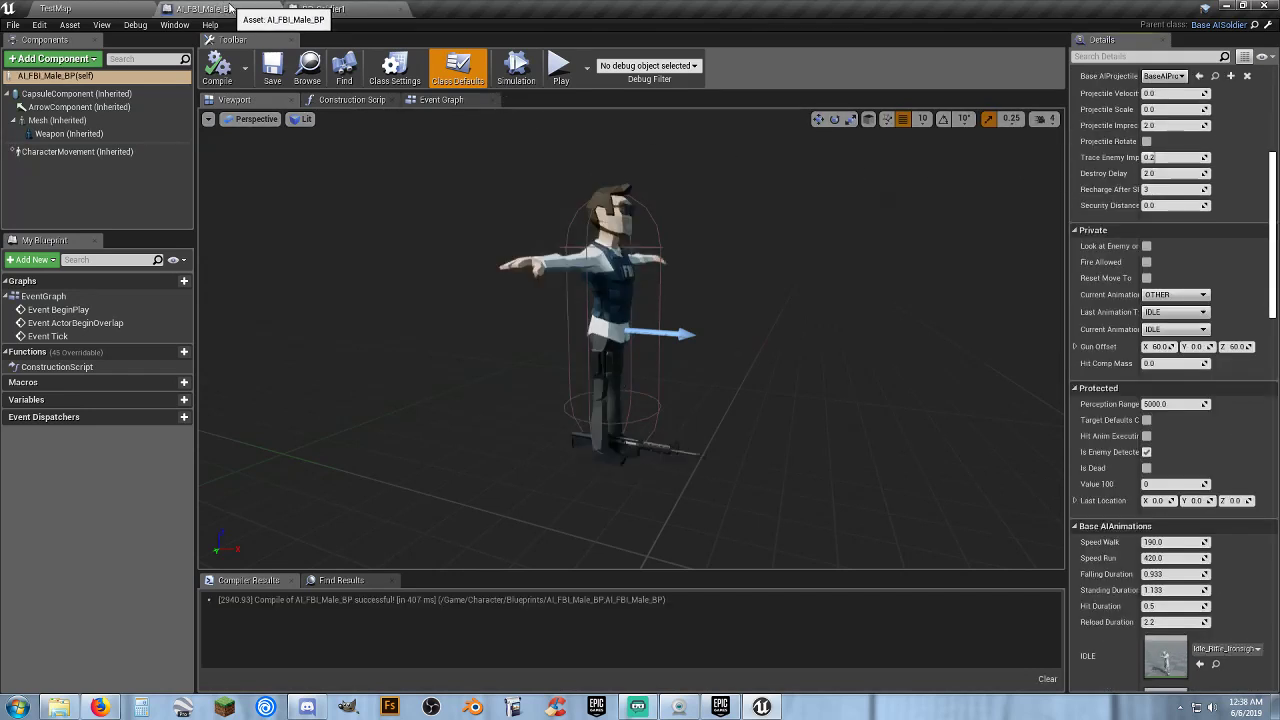
pyautogui.scroll(-2, 1078, 296)
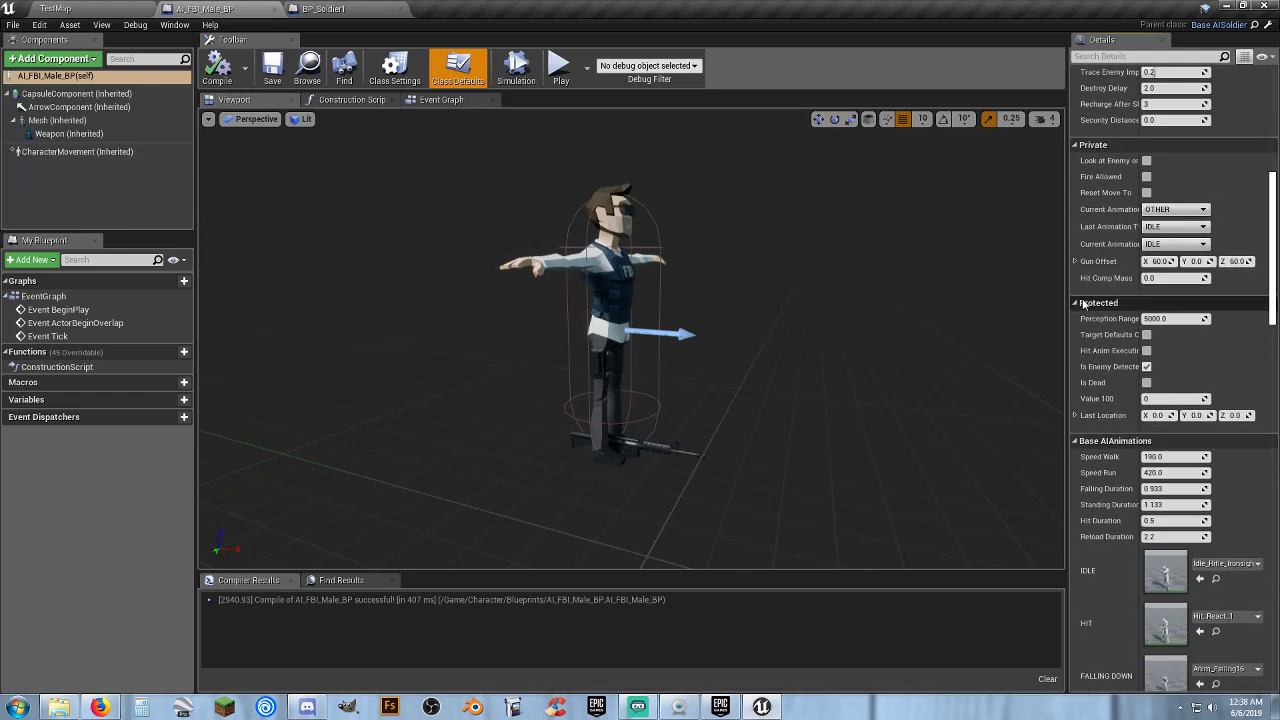
pyautogui.scroll(-1, 1082, 299)
pyautogui.scroll(-2, 1083, 302)
pyautogui.scroll(-1, 1083, 303)
pyautogui.scroll(-1, 1083, 303)
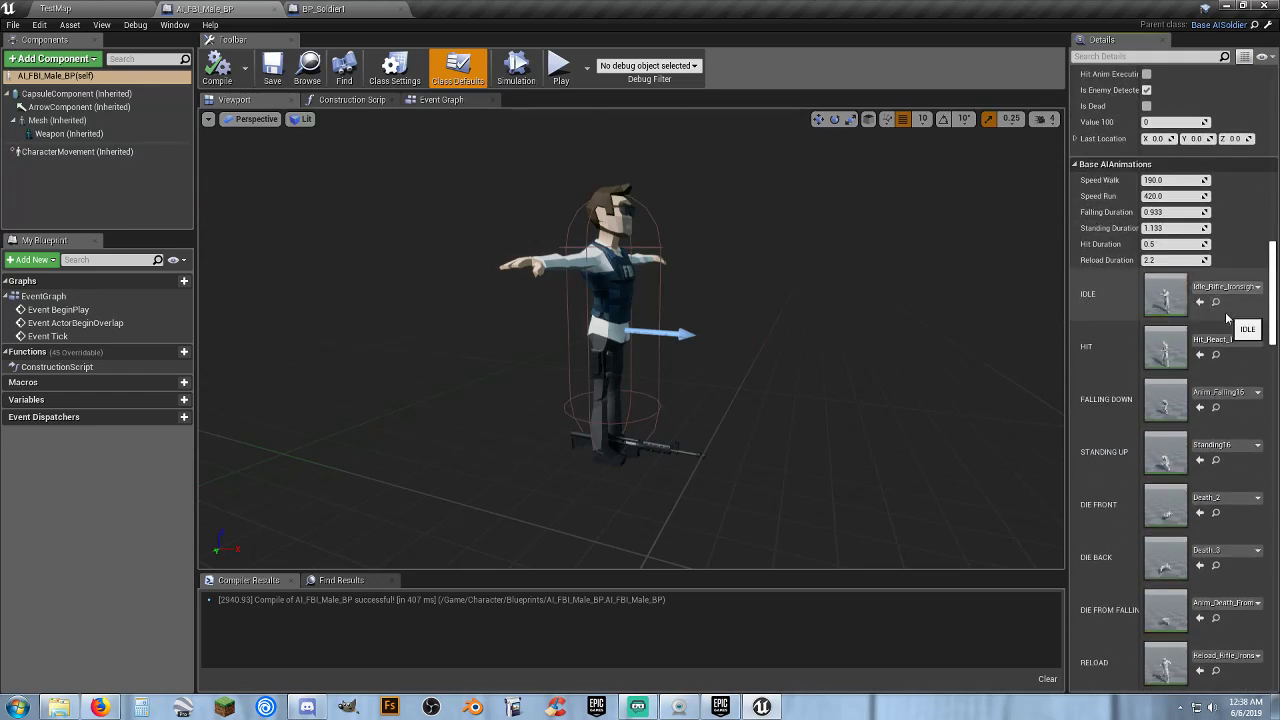
pyautogui.scroll(-1, 1234, 318)
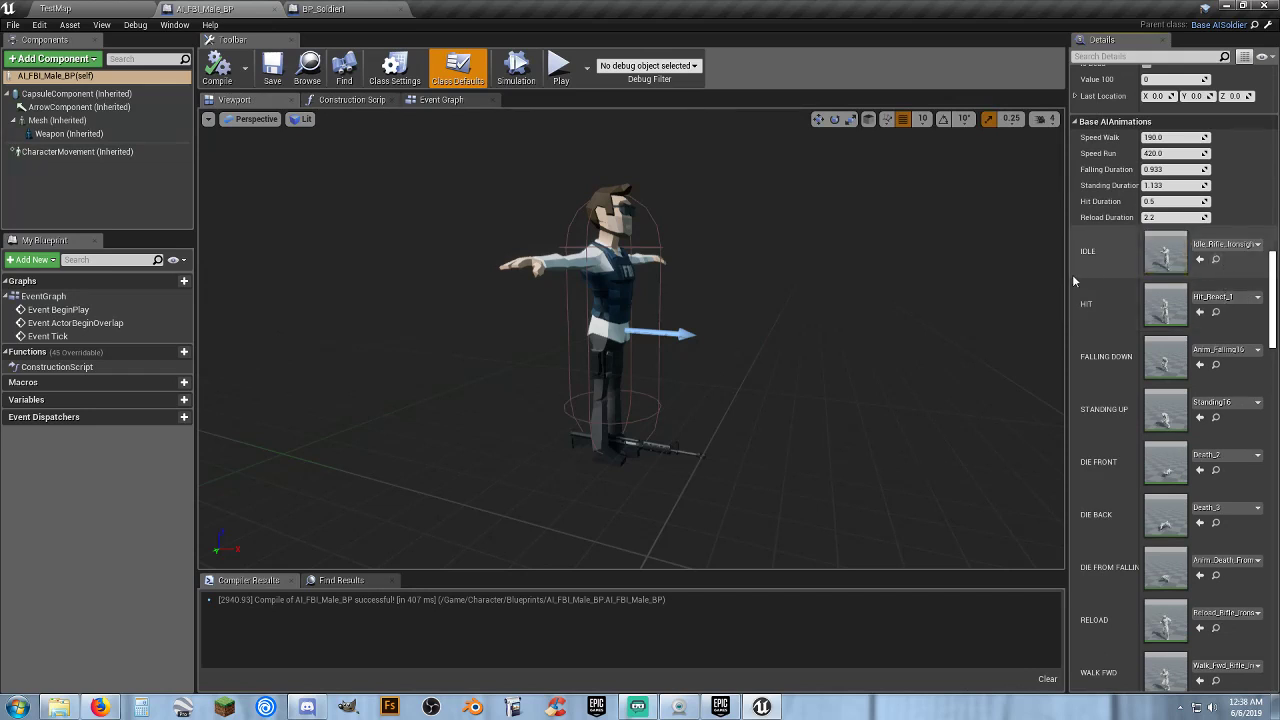
pyautogui.moveTo(1069, 280); pyautogui.dragTo(974, 280)
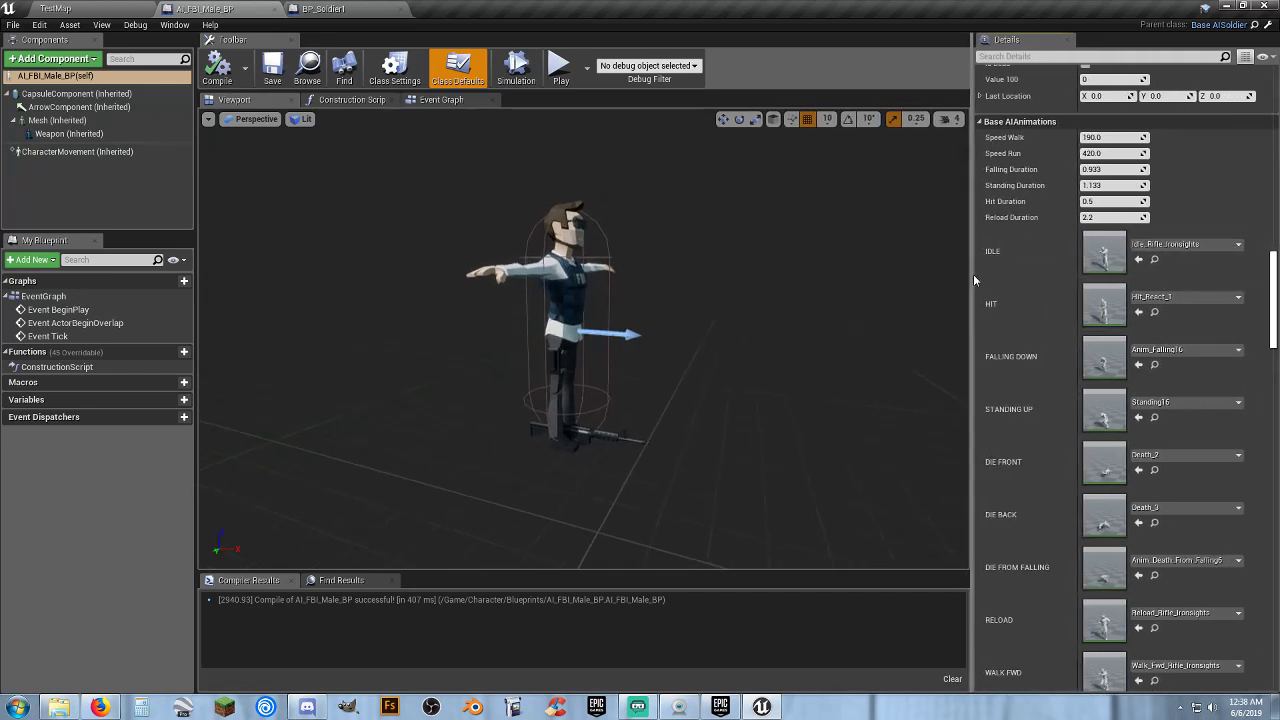
pyautogui.click(1205, 251)
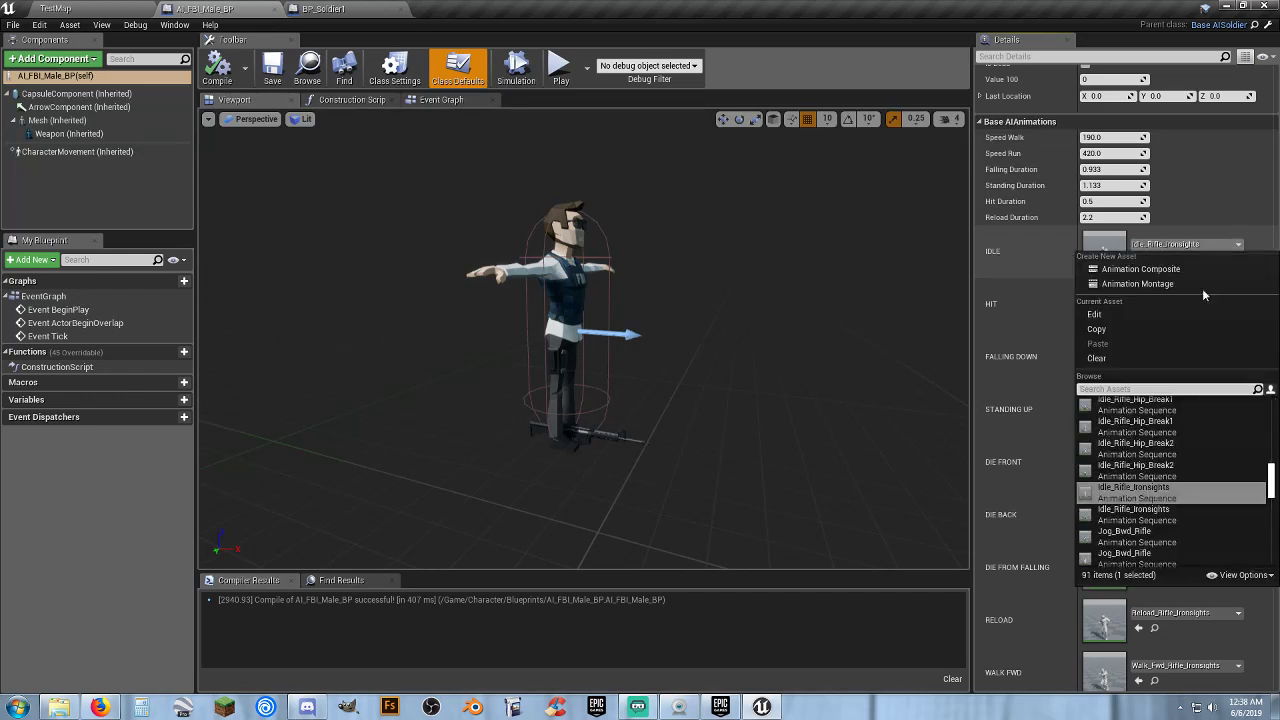
pyautogui.click(1172, 517)
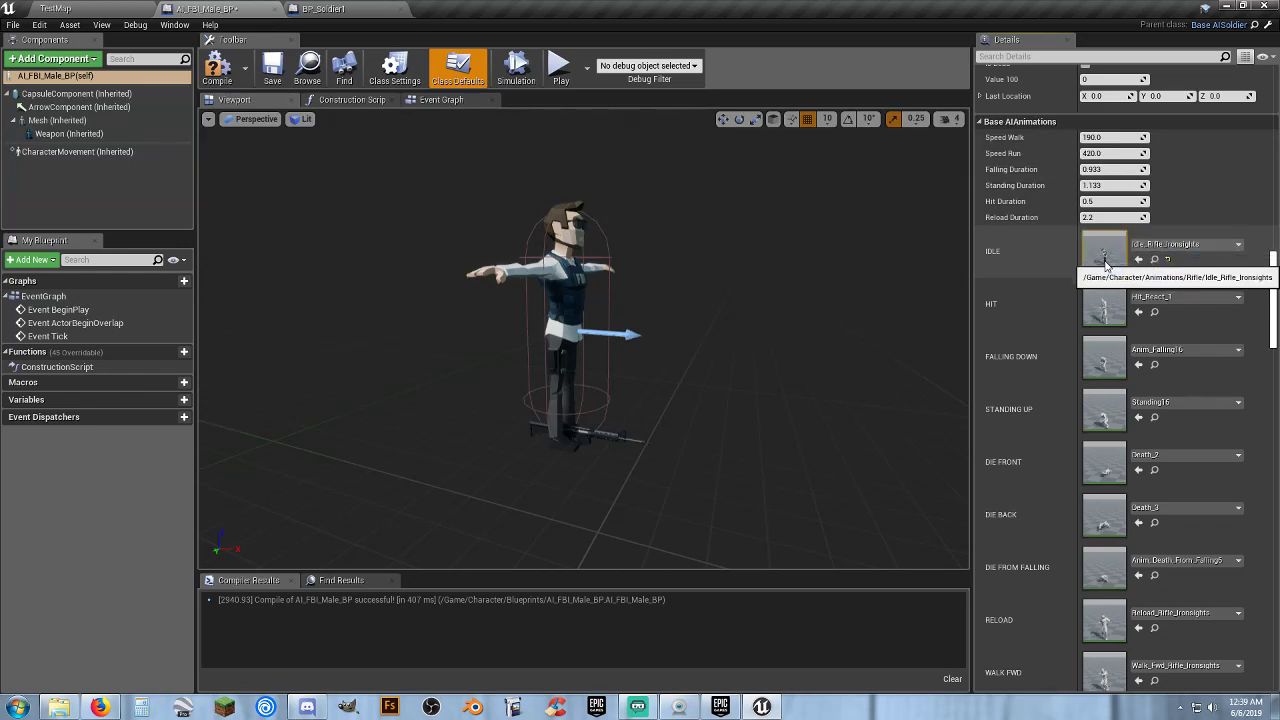
pyautogui.click(1205, 300)
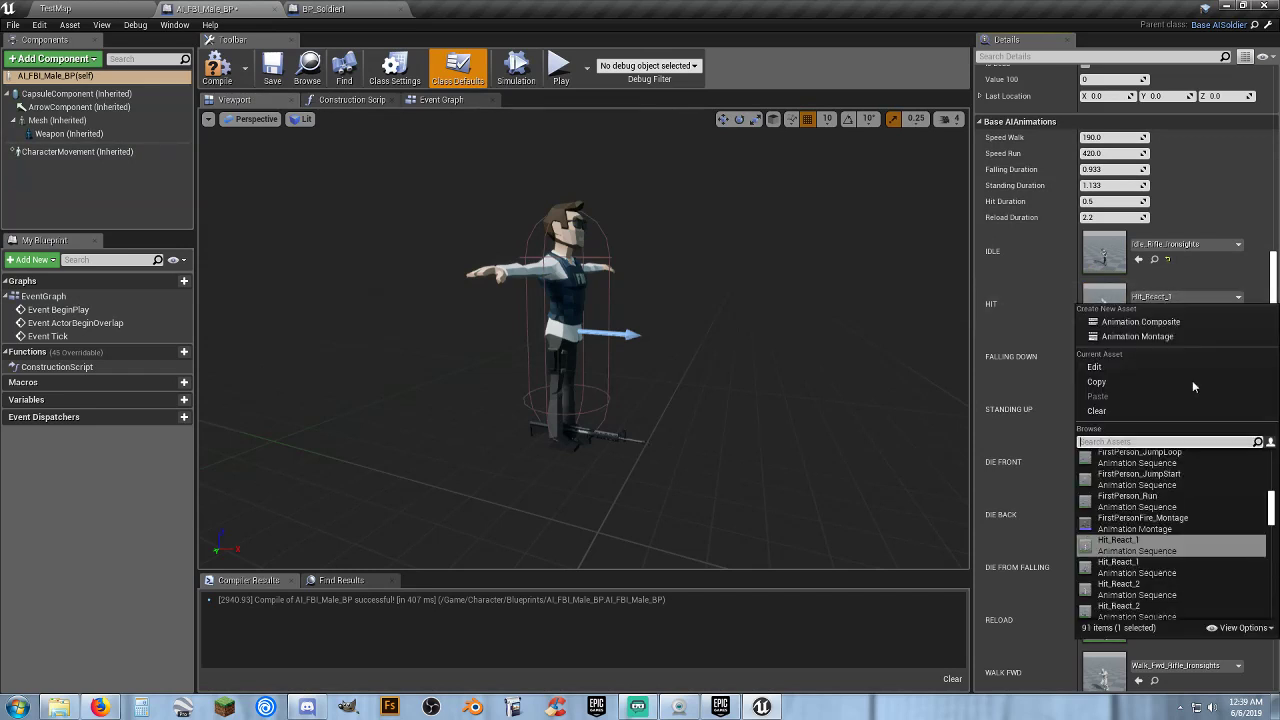
pyautogui.click(1138, 575)
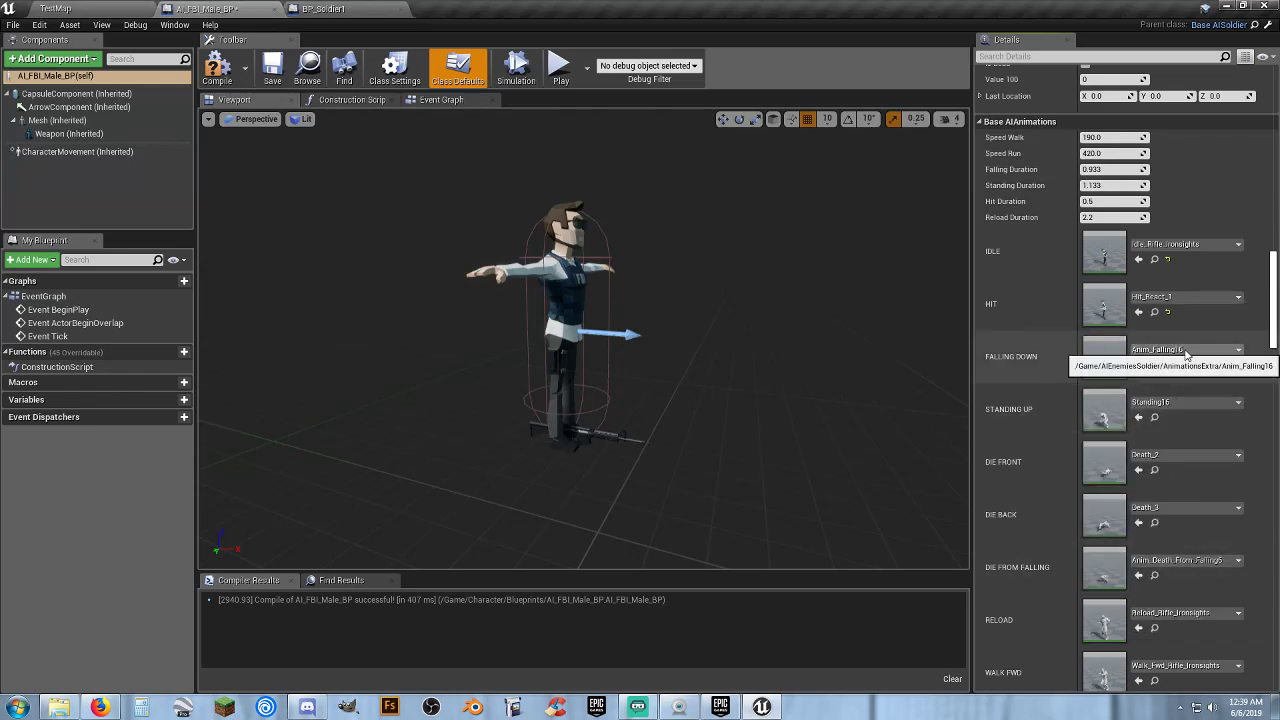
# - Set FALLING DOWN to Anim_Falling16, STANDING UP to Standing16, DIE FRONT to Death_2, DIE BACK to Death_3
pyautogui.click(1186, 353)
pyautogui.click(1163, 561)
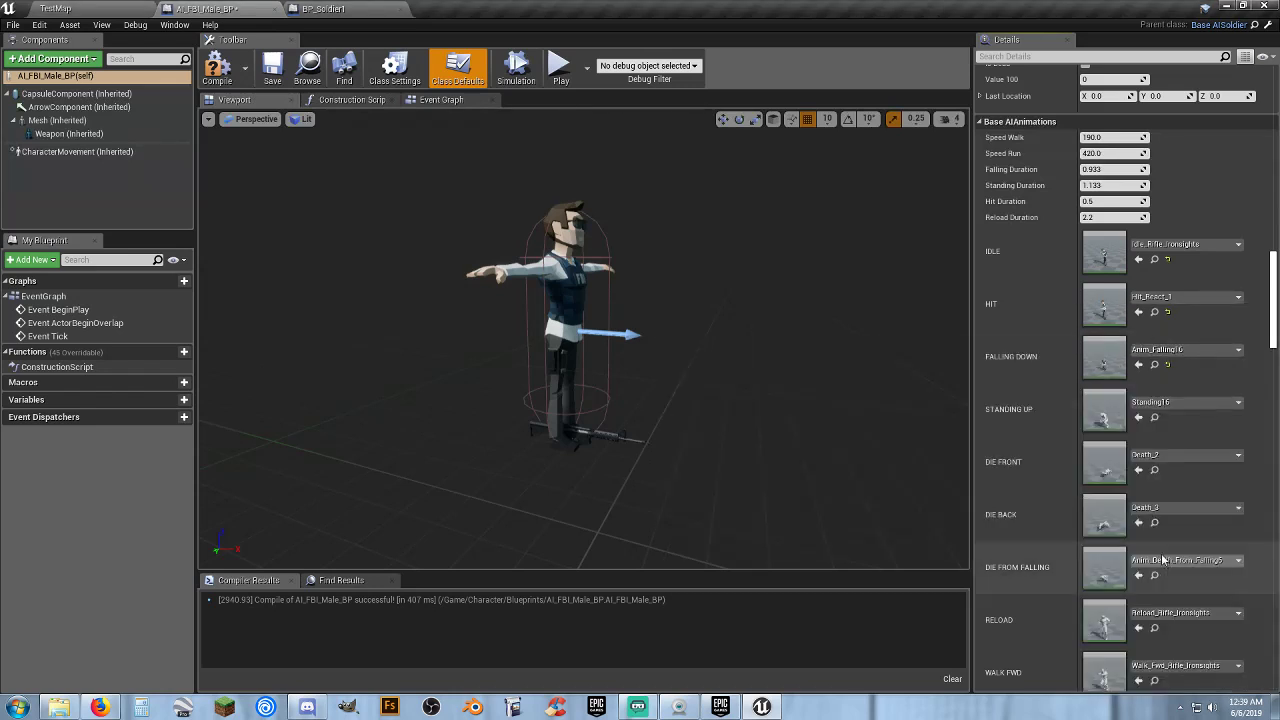
pyautogui.click(1205, 402)
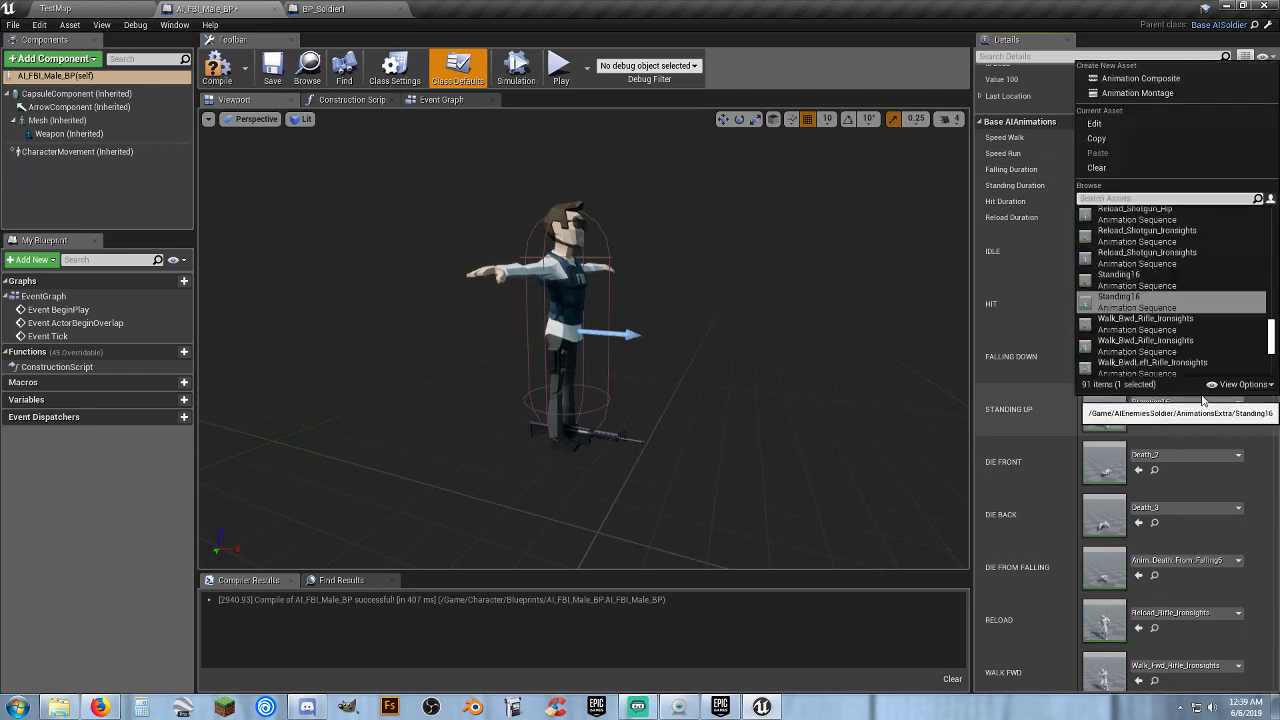
pyautogui.click(1173, 302)
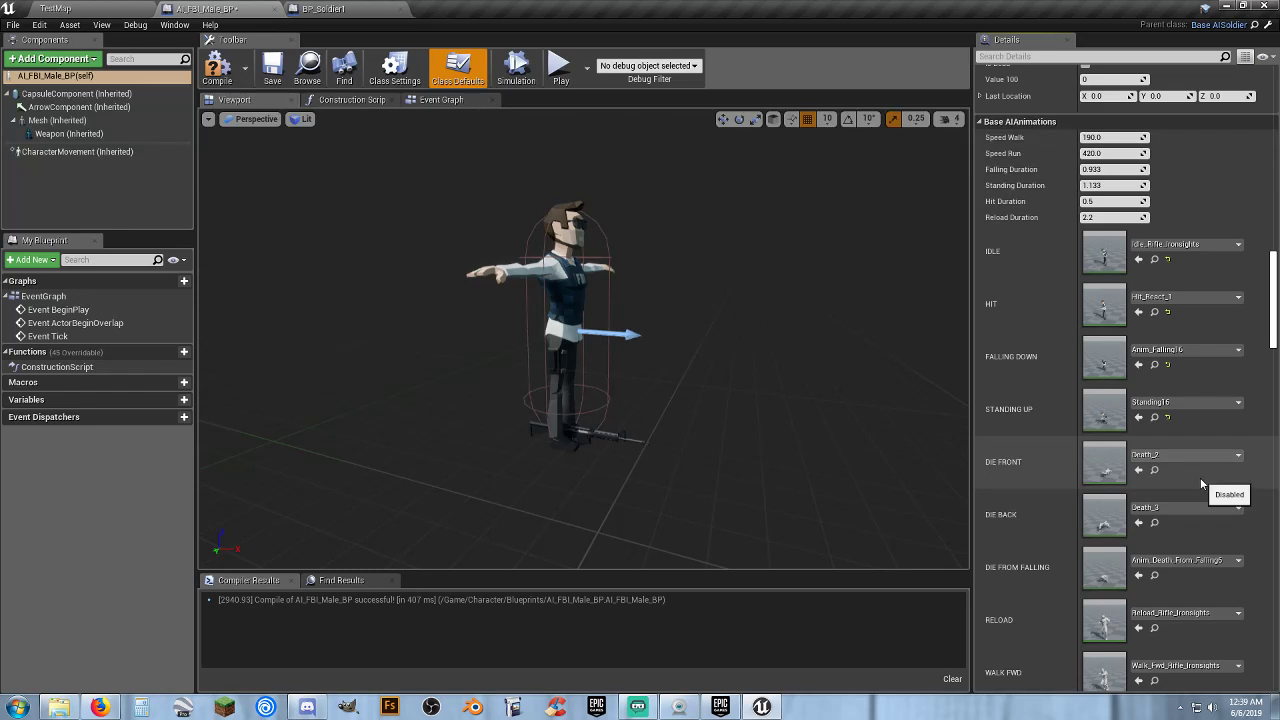
pyautogui.click(1204, 459)
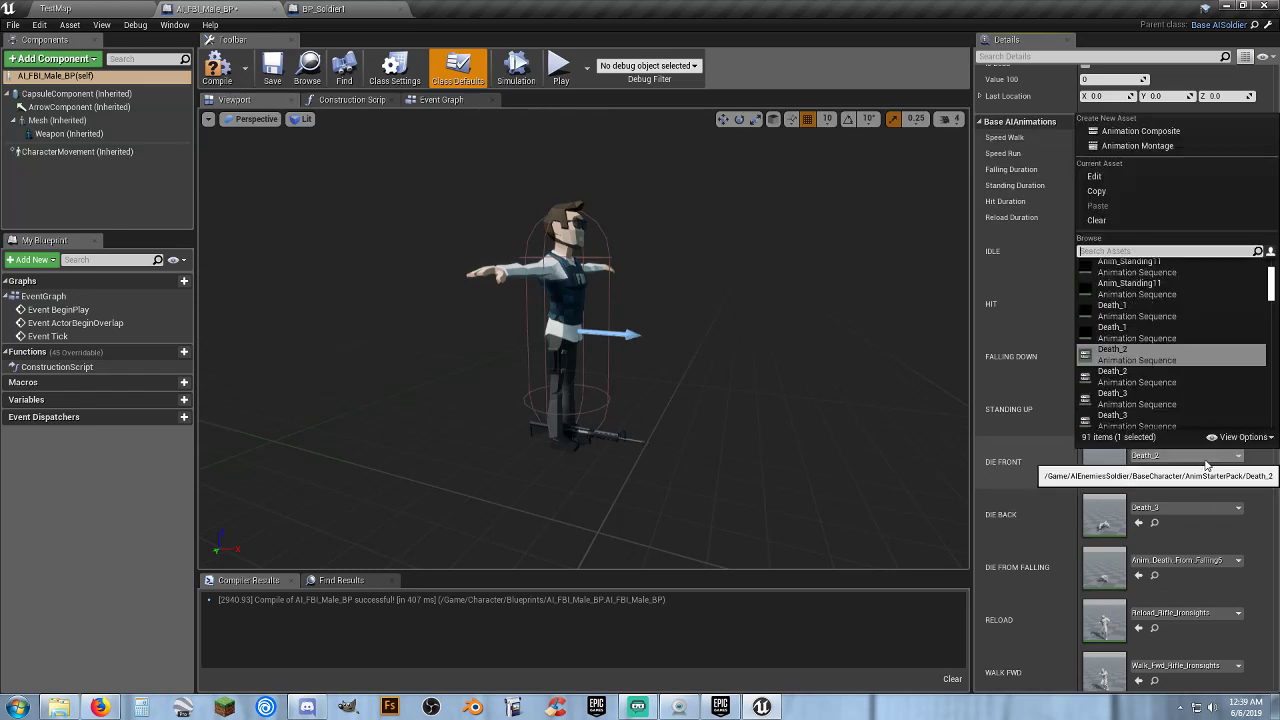
pyautogui.click(1155, 379)
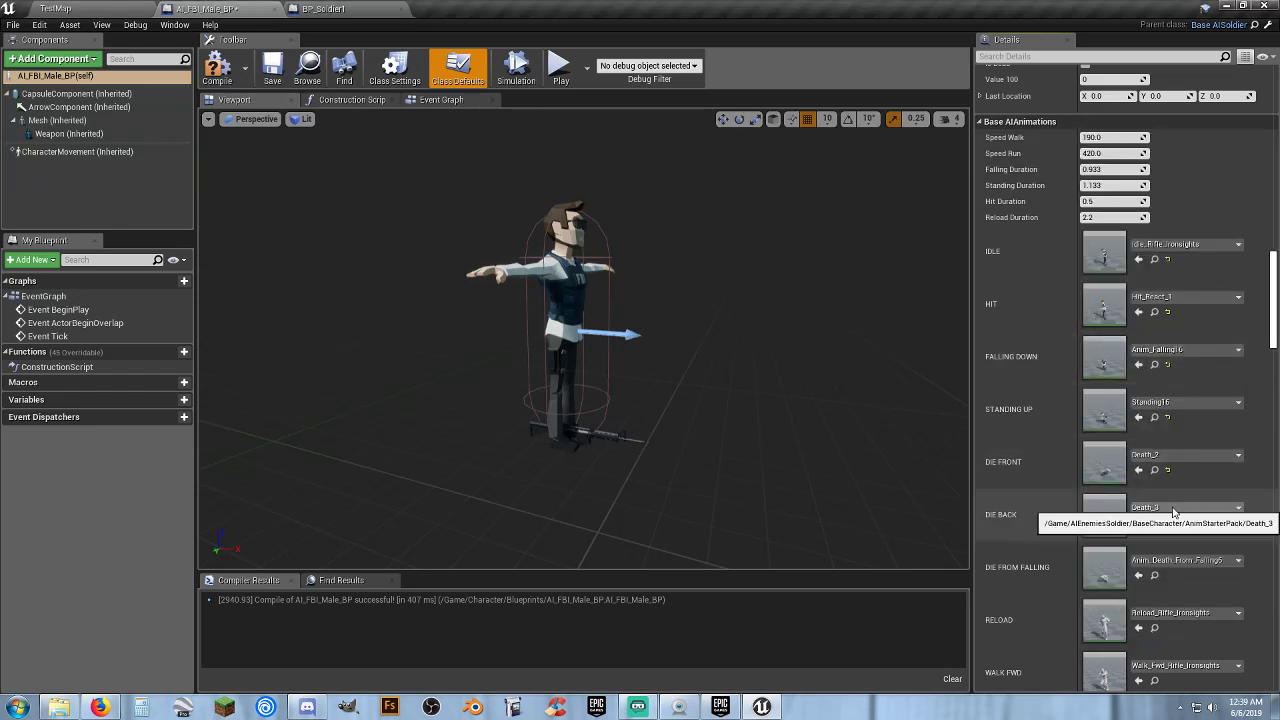
pyautogui.click(1172, 507)
pyautogui.click(1149, 386)
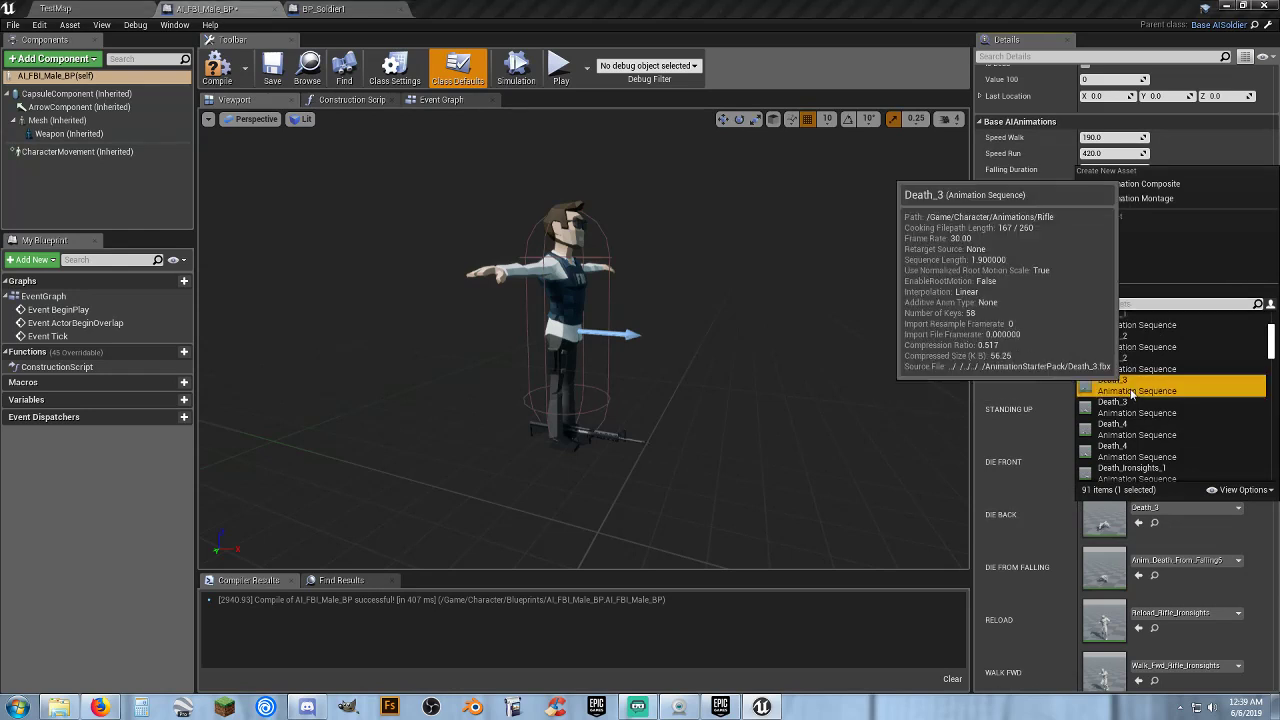
# - Set DIE FROM FALLING, RELOAD and WALK FWD to Anim_Death_From_Falling6, Reload_Rifle_Ironsights and Walk_Fwd_Rifle_Ironsights
pyautogui.scroll(-1, 1240, 494)
pyautogui.scroll(-1, 1244, 495)
pyautogui.scroll(-1, 1244, 495)
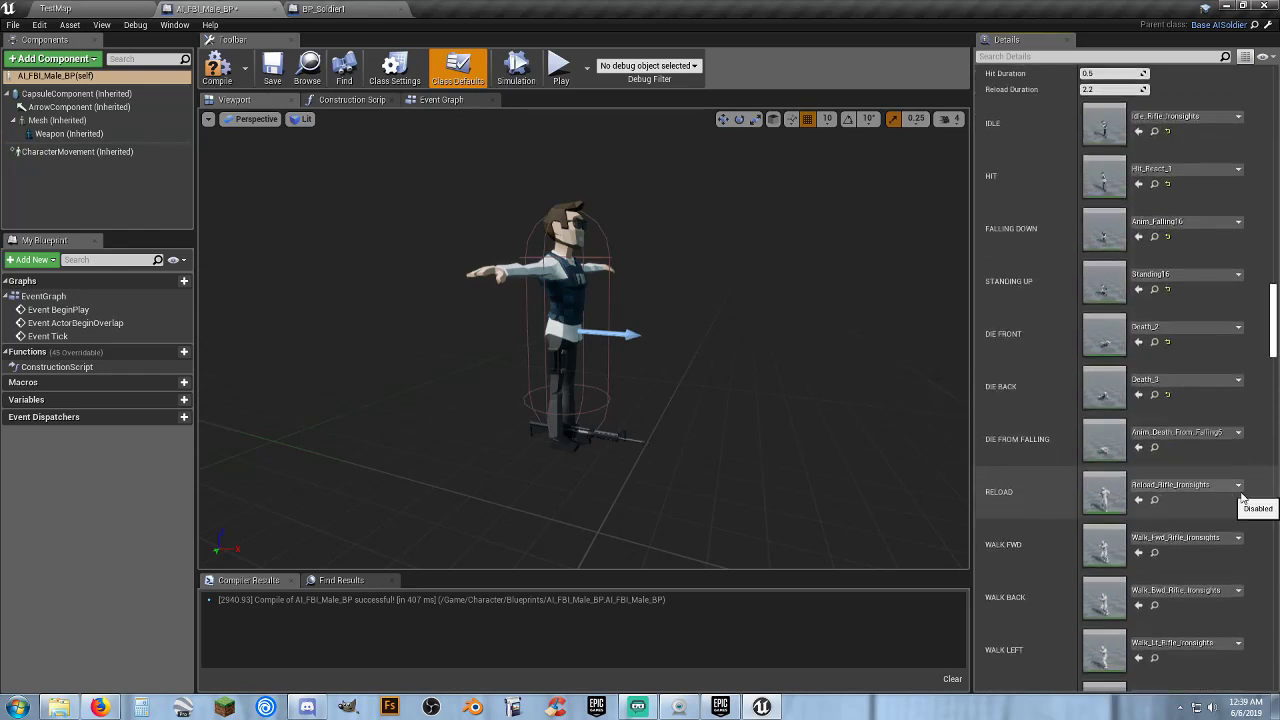
pyautogui.scroll(-1, 1244, 495)
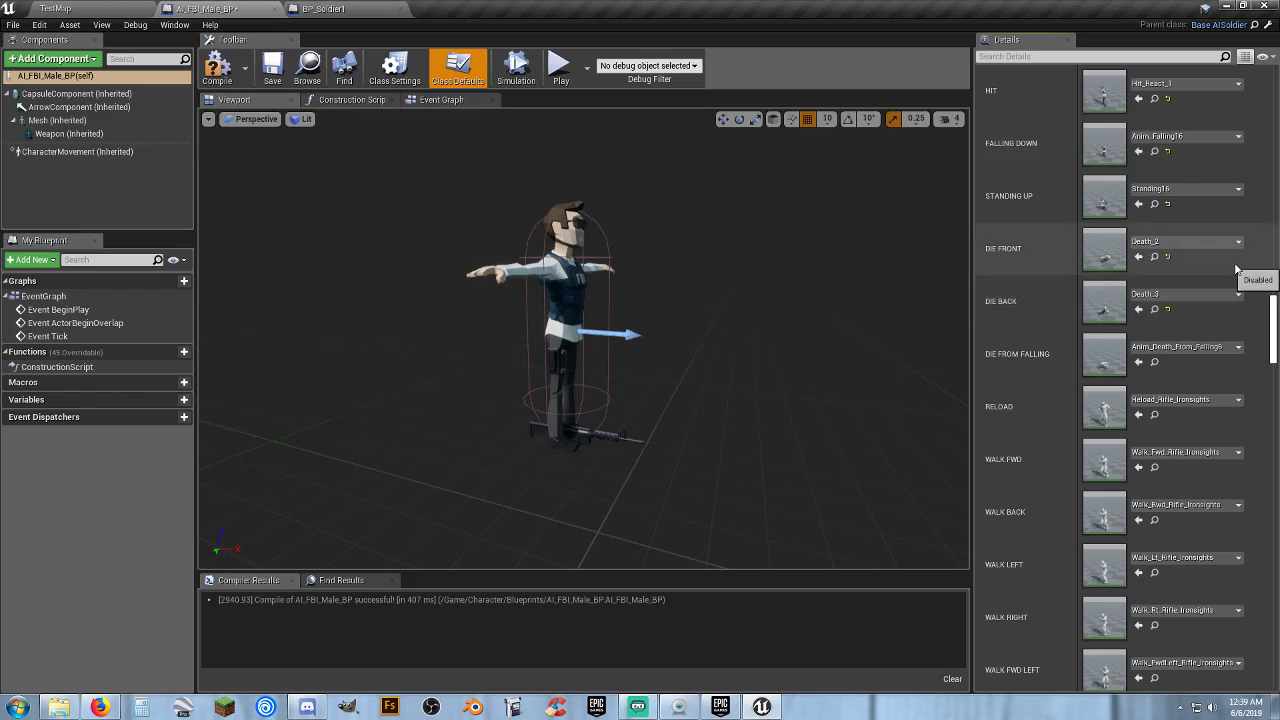
pyautogui.click(1200, 348)
pyautogui.click(1146, 526)
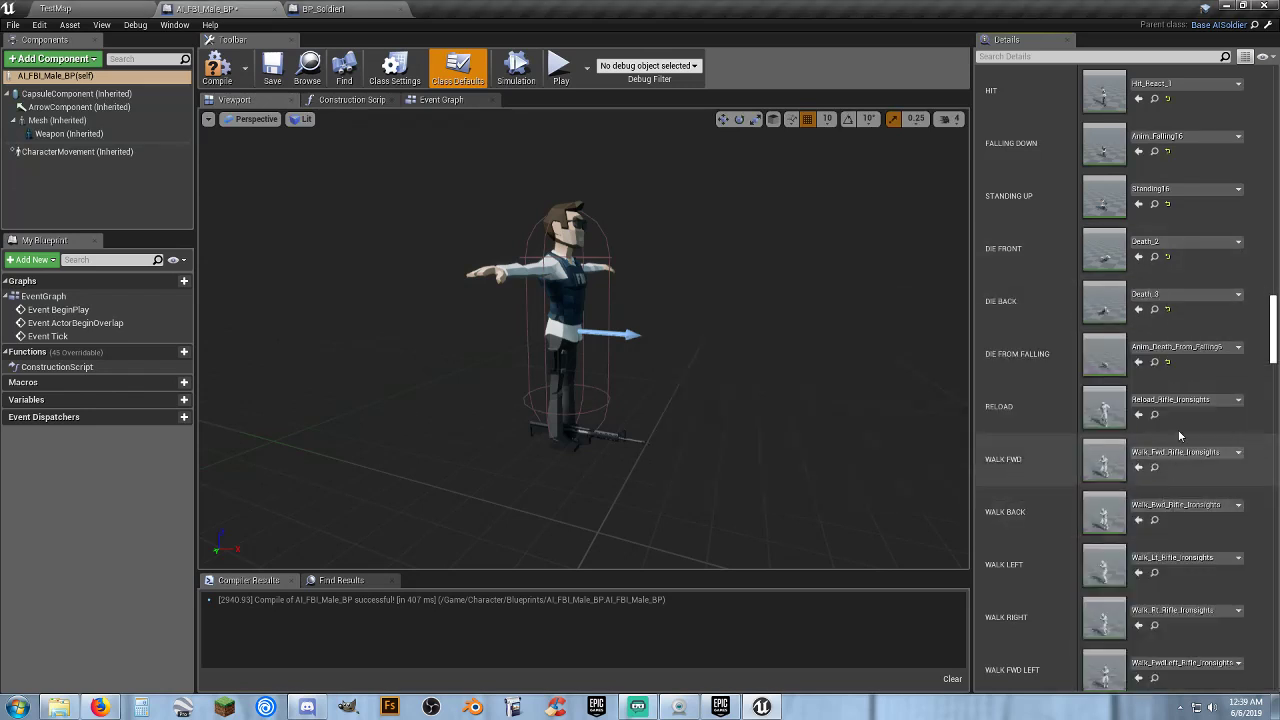
pyautogui.click(1190, 402)
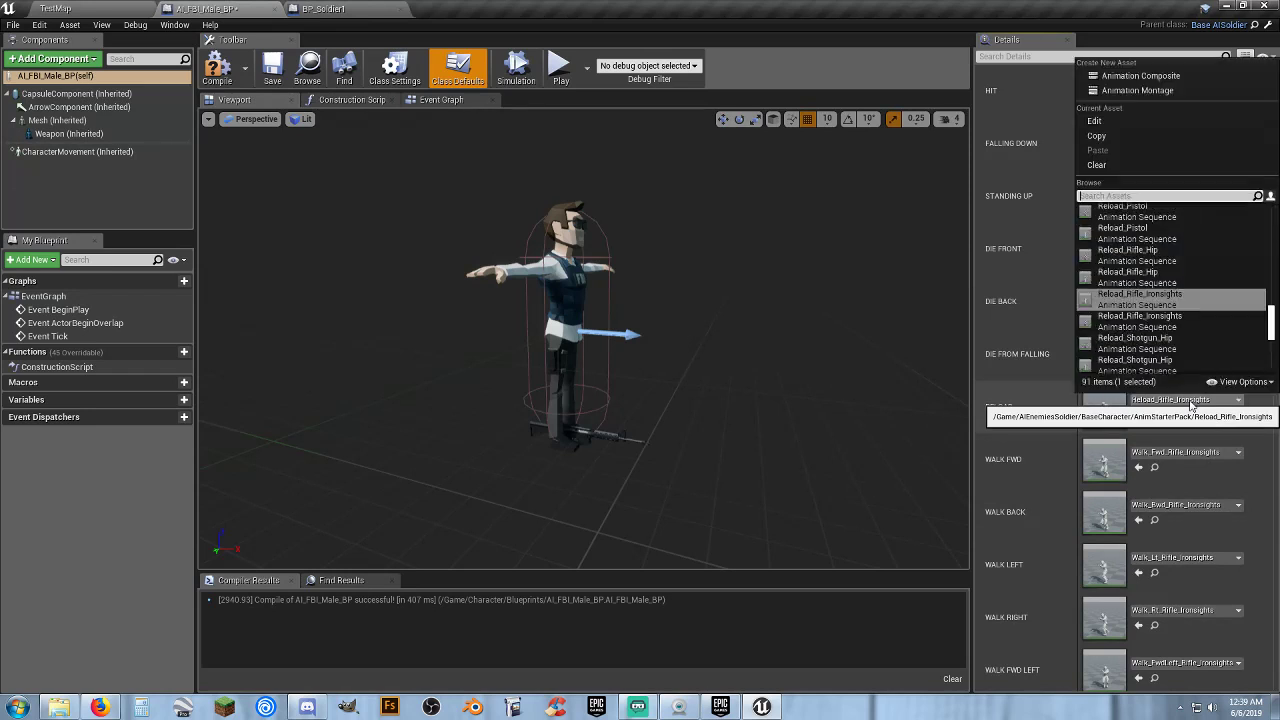
pyautogui.click(1174, 322)
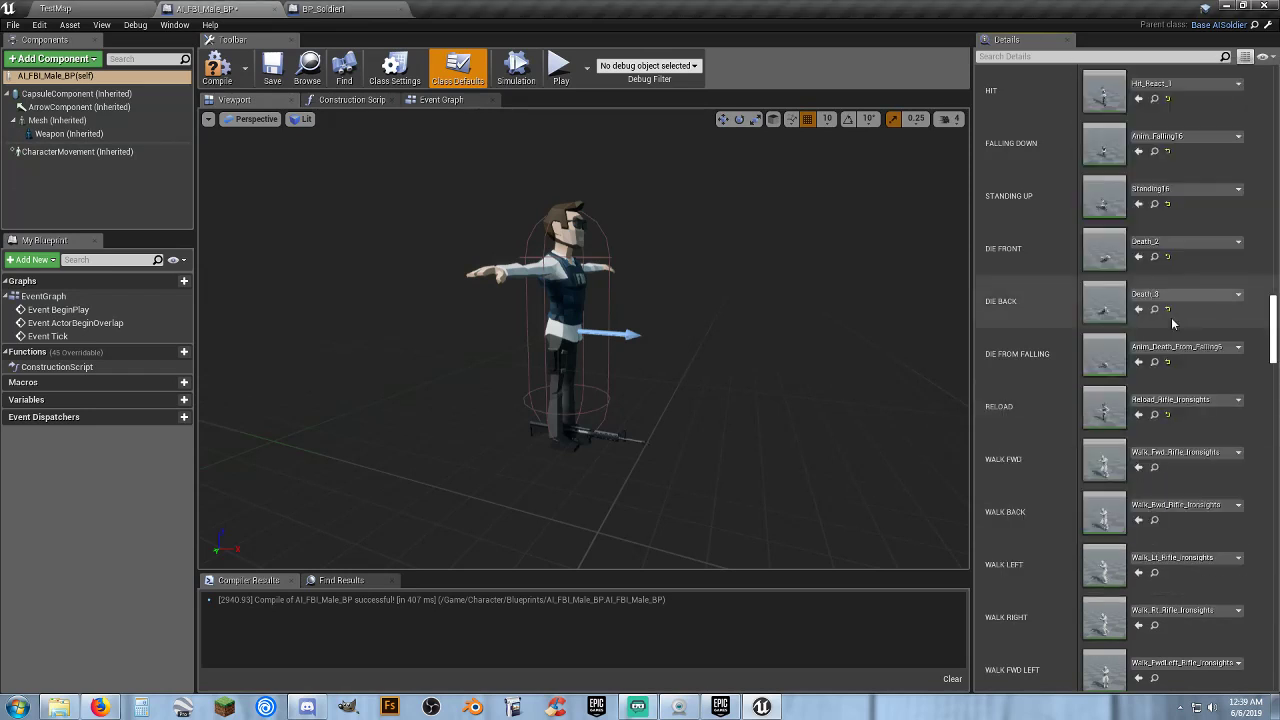
pyautogui.click(1218, 462)
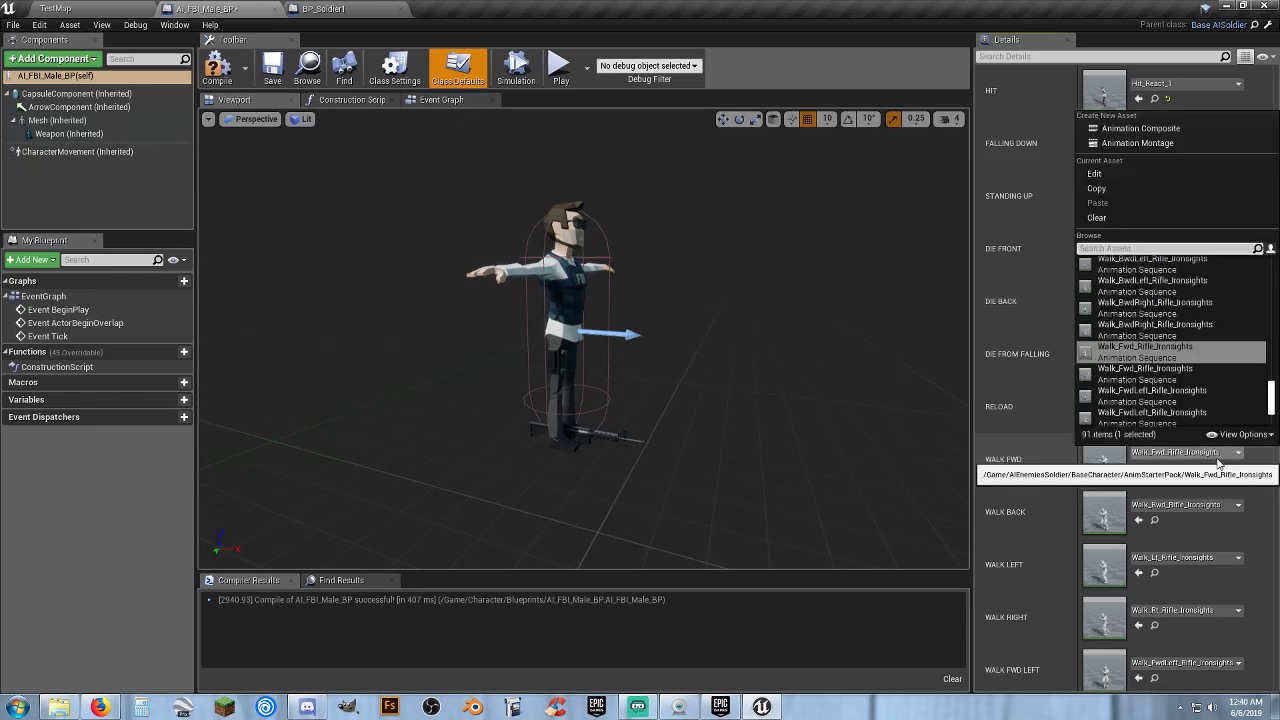
pyautogui.click(1182, 372)
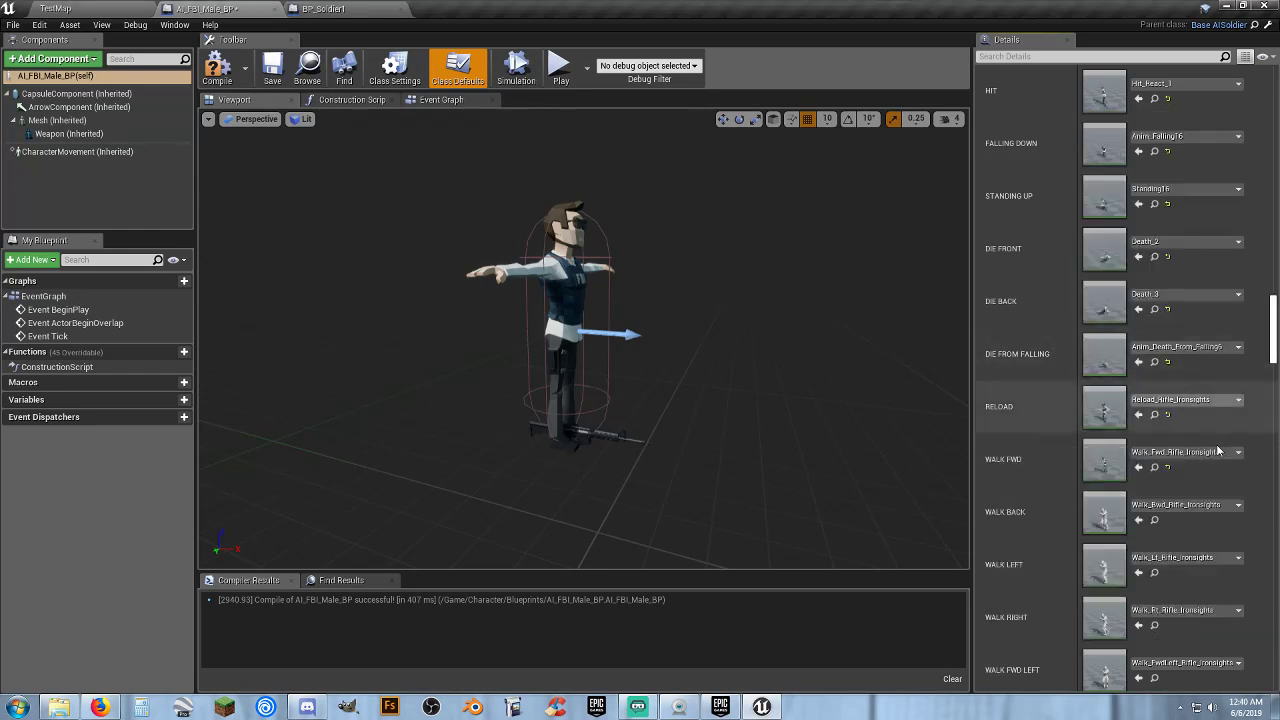
# - Set WALK BACK, WALK LEFT and WALK RIGHT to the Walk_Bwd, Walk_Lt and Walk_Rt Rifle_Ironsights clips
pyautogui.scroll(-2, 1237, 489)
pyautogui.scroll(-2, 1237, 489)
pyautogui.scroll(-1, 1237, 489)
pyautogui.scroll(-1, 1237, 489)
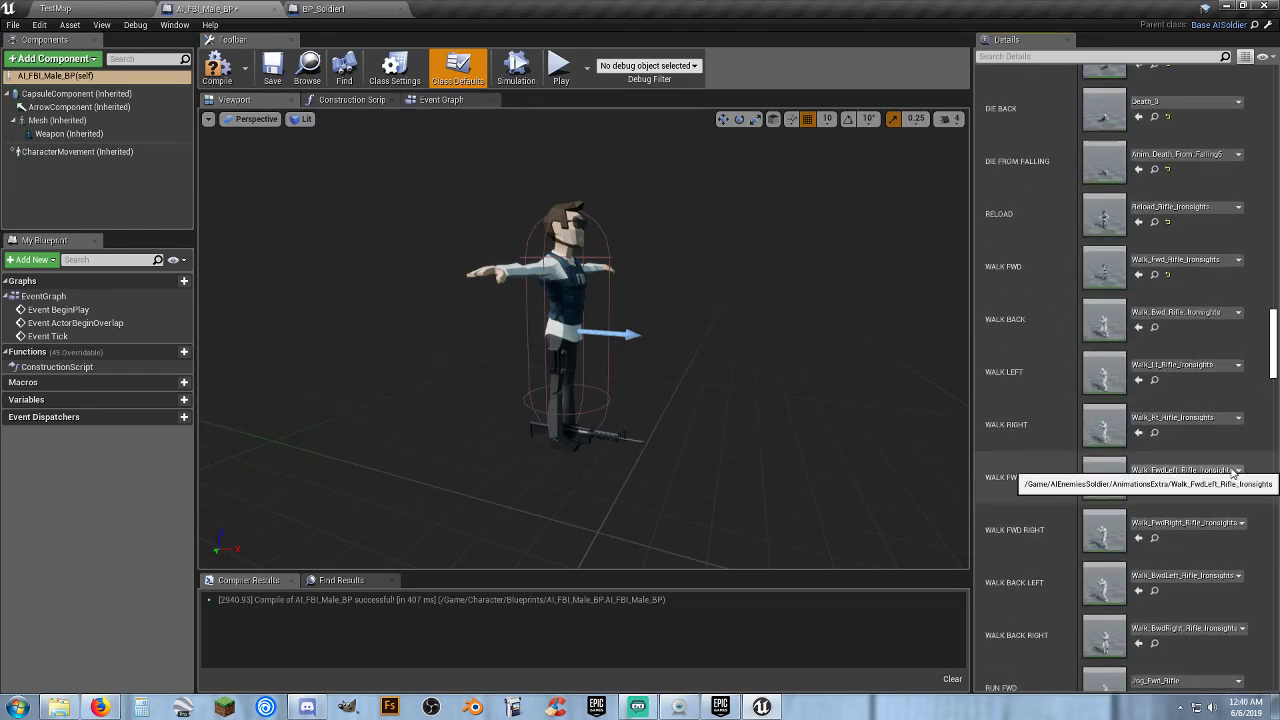
pyautogui.scroll(-1, 1226, 462)
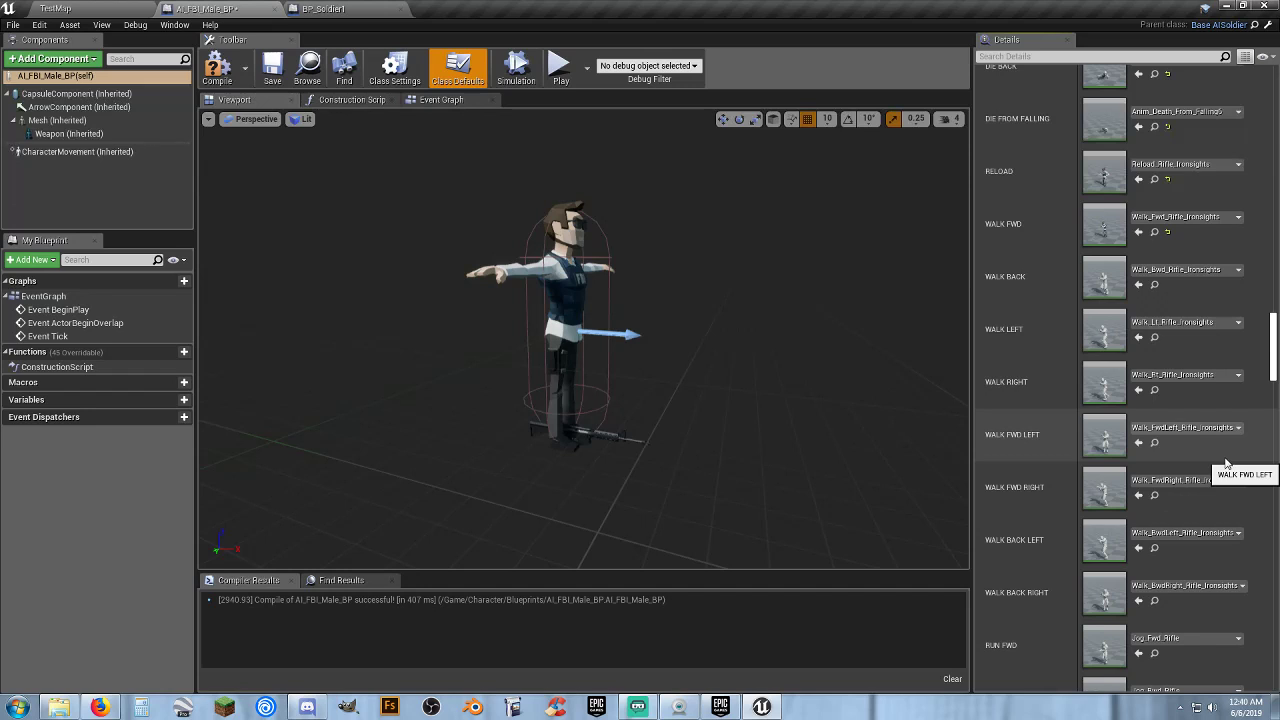
pyautogui.scroll(1, 1226, 462)
pyautogui.click(1200, 293)
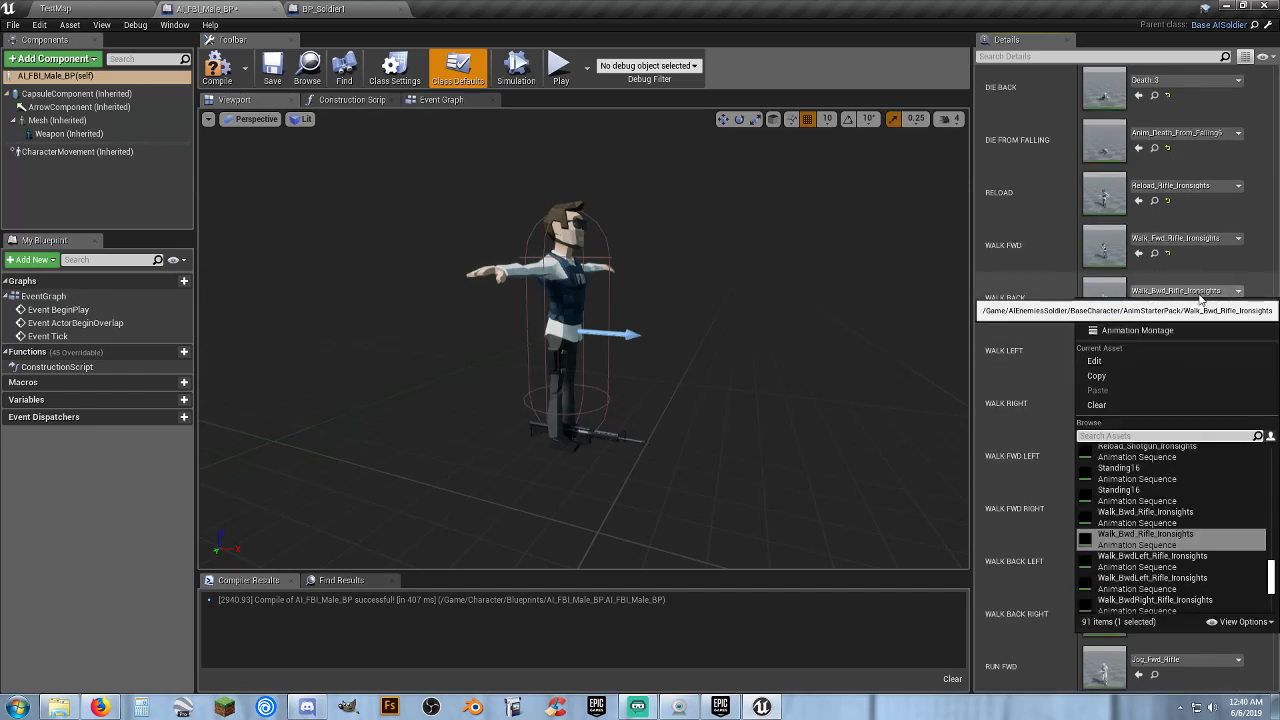
pyautogui.click(1175, 525)
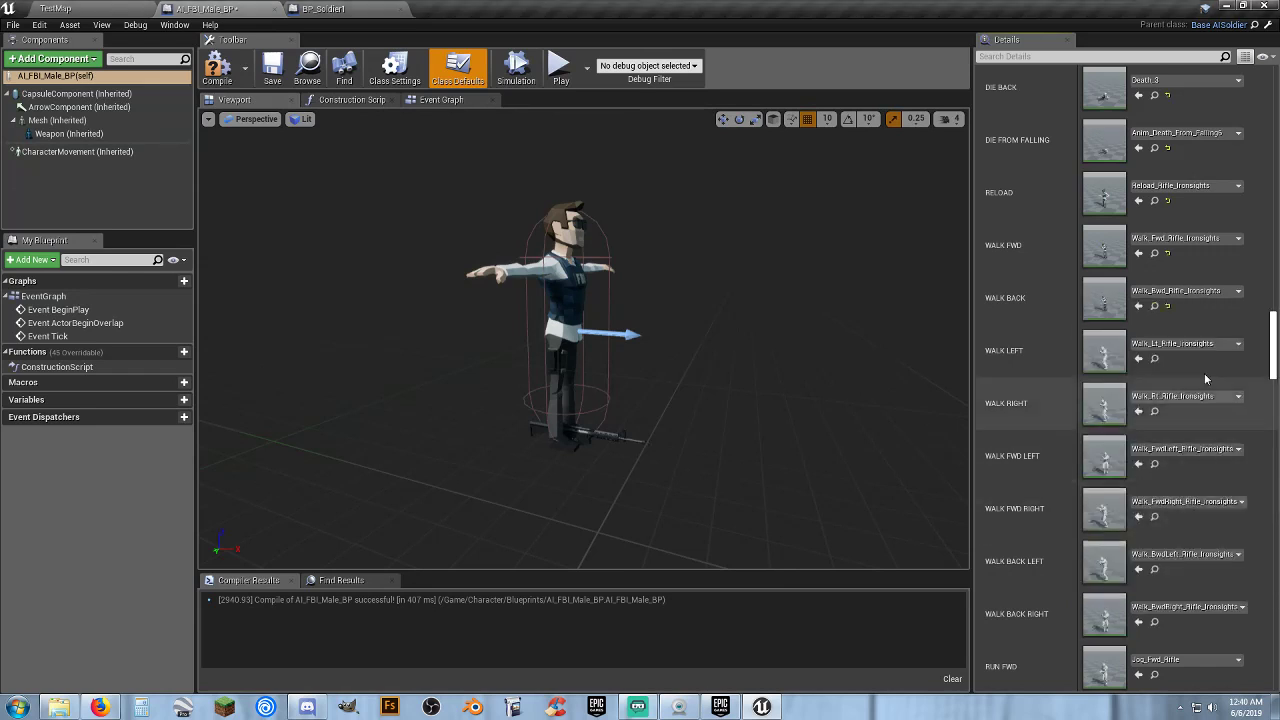
pyautogui.click(1200, 346)
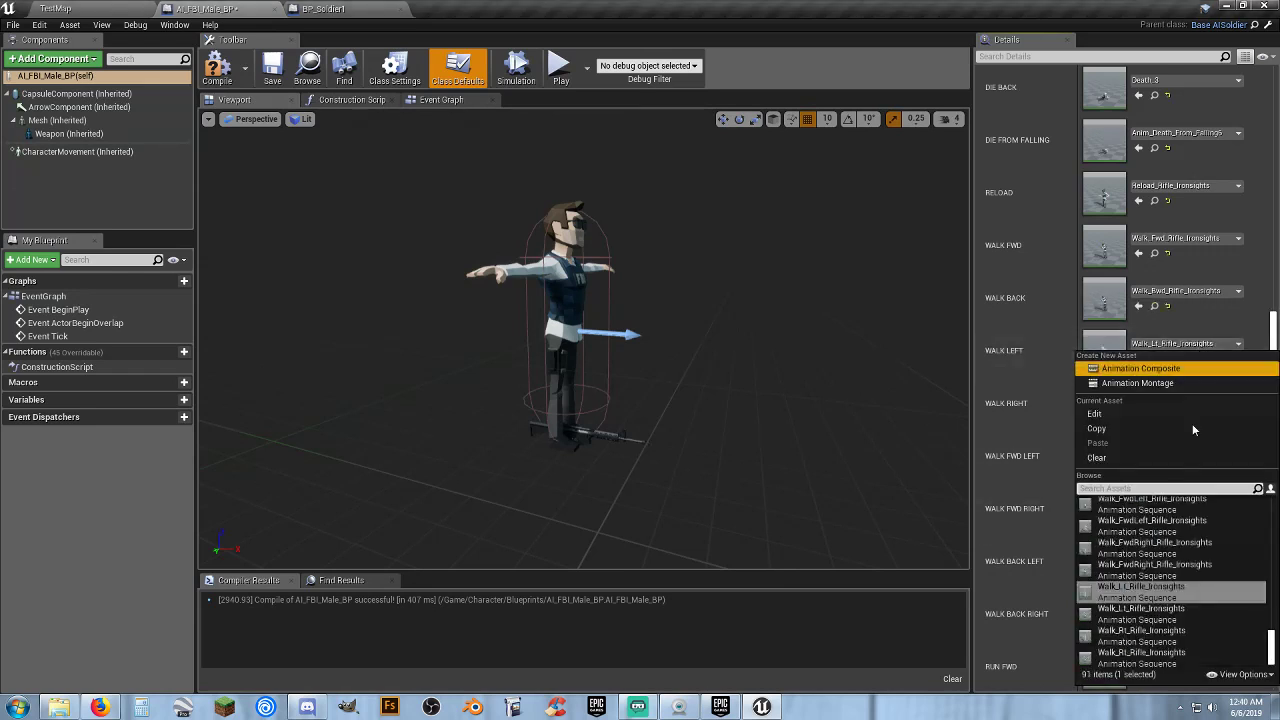
pyautogui.click(1185, 605)
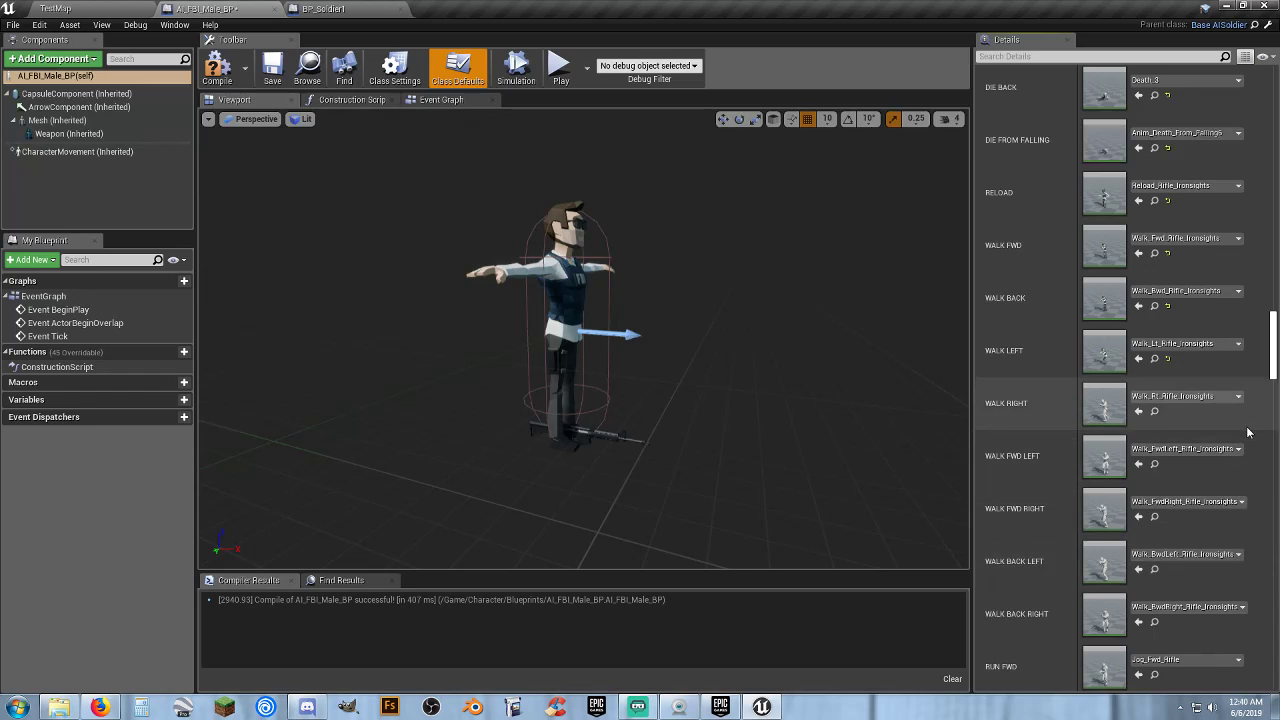
pyautogui.scroll(-1, 1228, 440)
pyautogui.scroll(-1, 1220, 380)
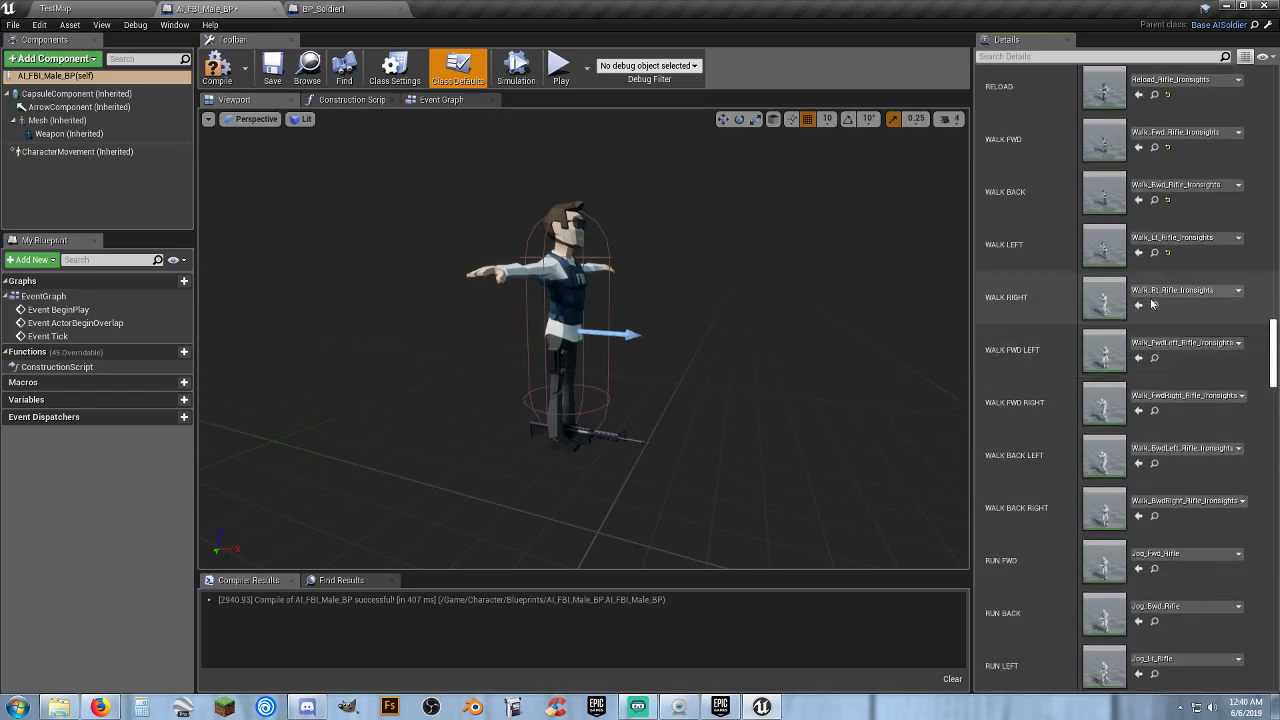
pyautogui.click(1180, 291)
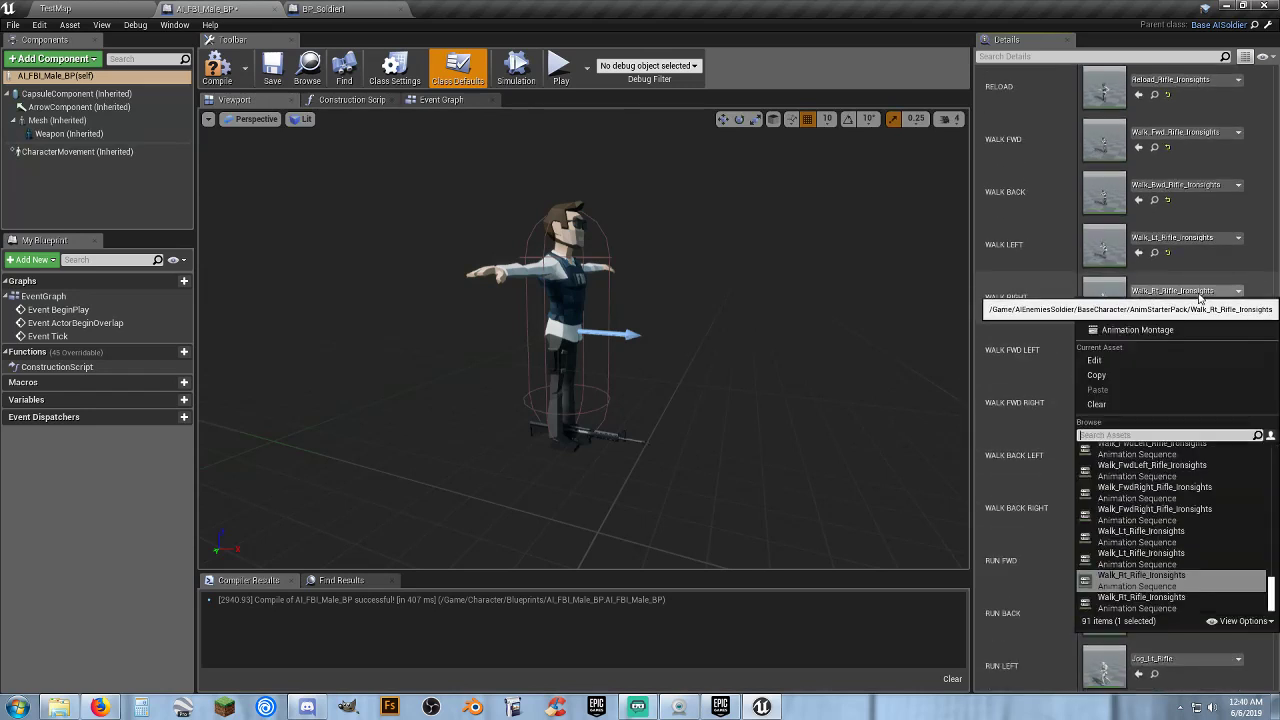
pyautogui.click(1163, 600)
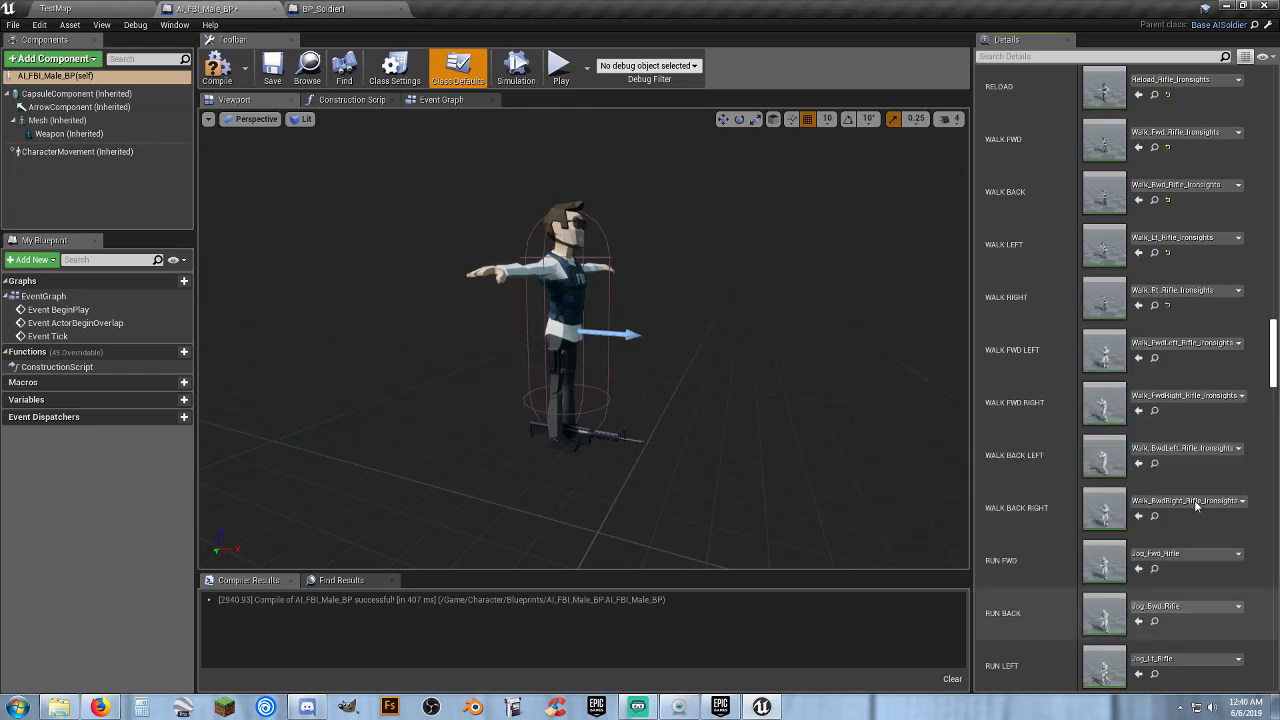
# - Try Walk_FwdRight_Rifle_Ironsights on WALK FWD LEFT, then undo that edit
pyautogui.click(1218, 345)
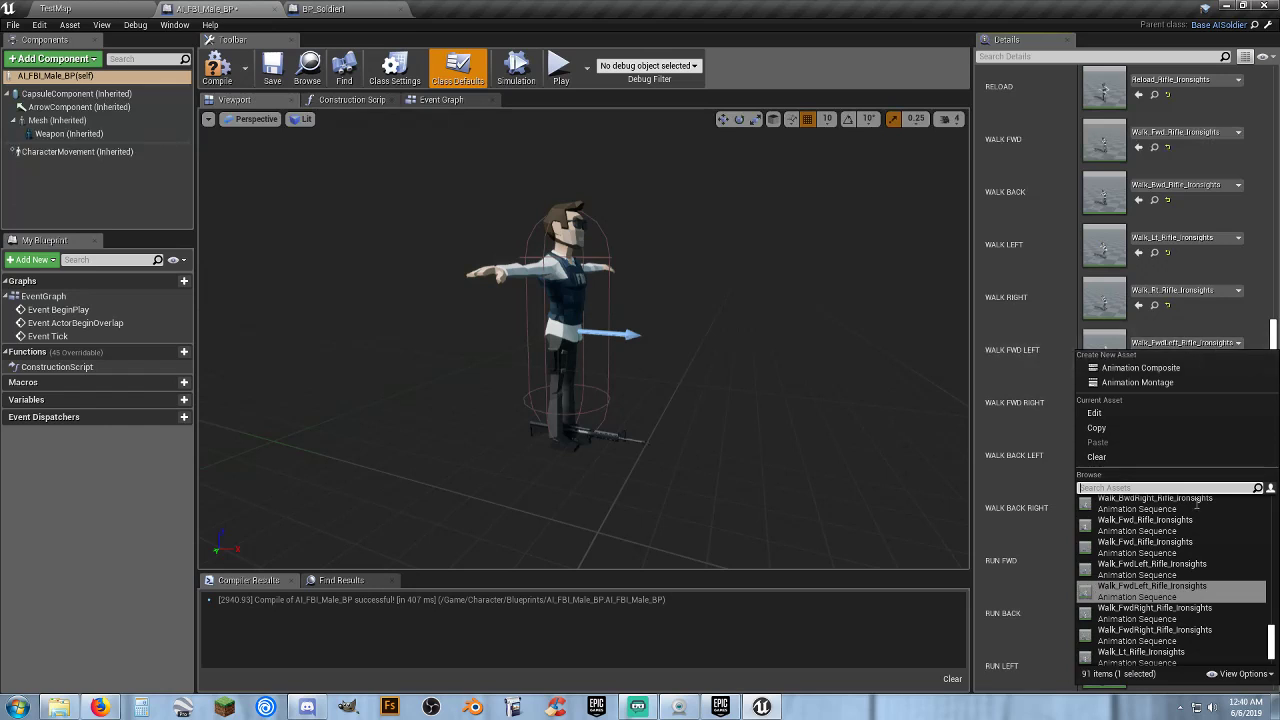
pyautogui.click(1209, 620)
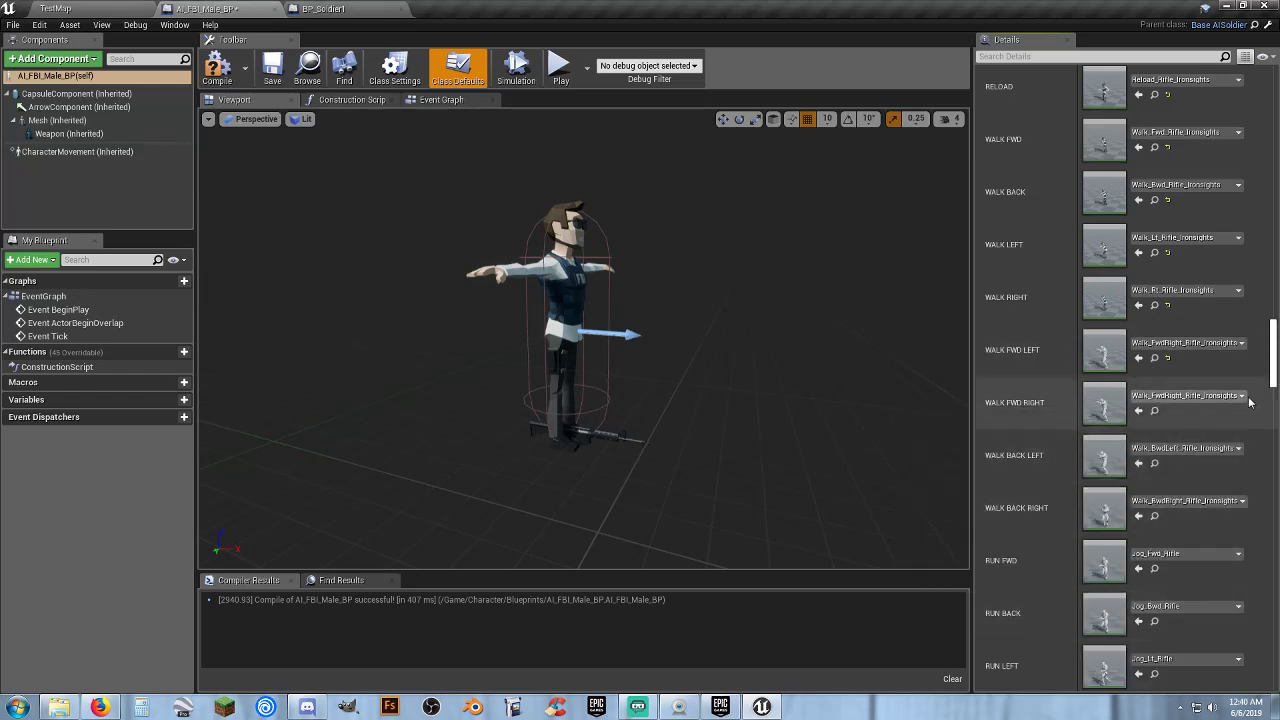
pyautogui.click(1215, 343)
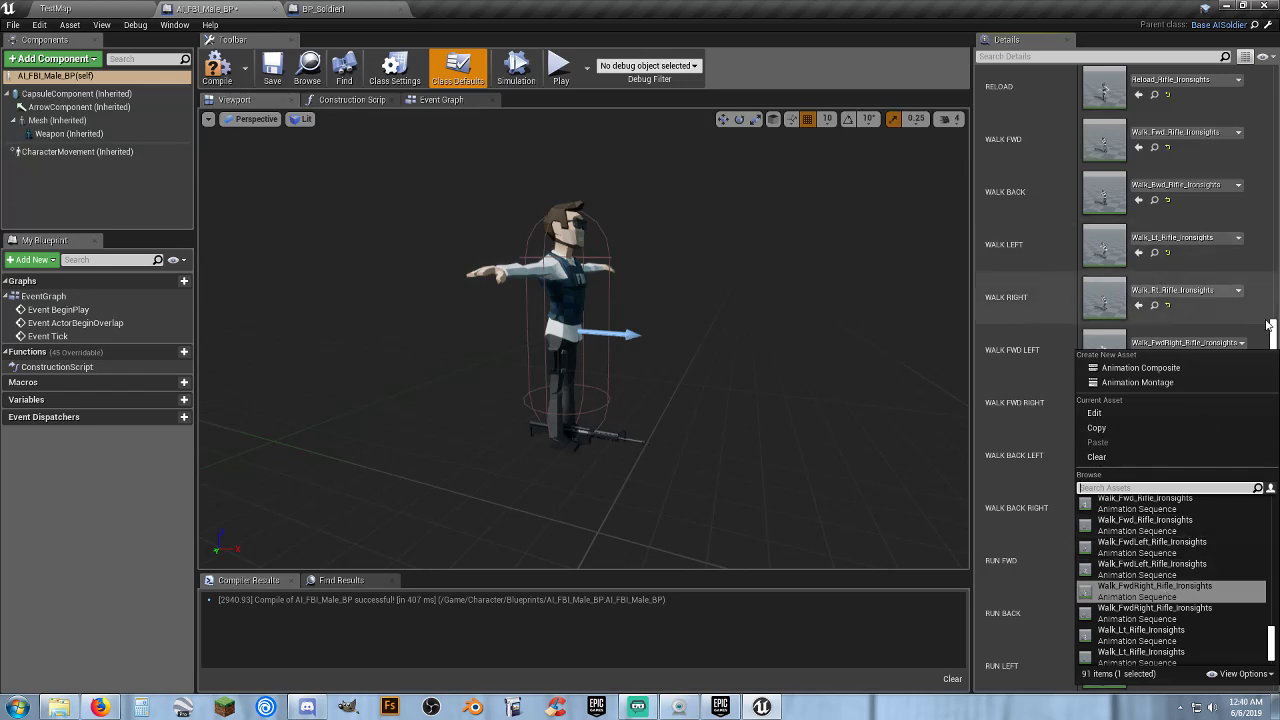
pyautogui.moveTo(1270, 330); pyautogui.dragTo(1272, 342)
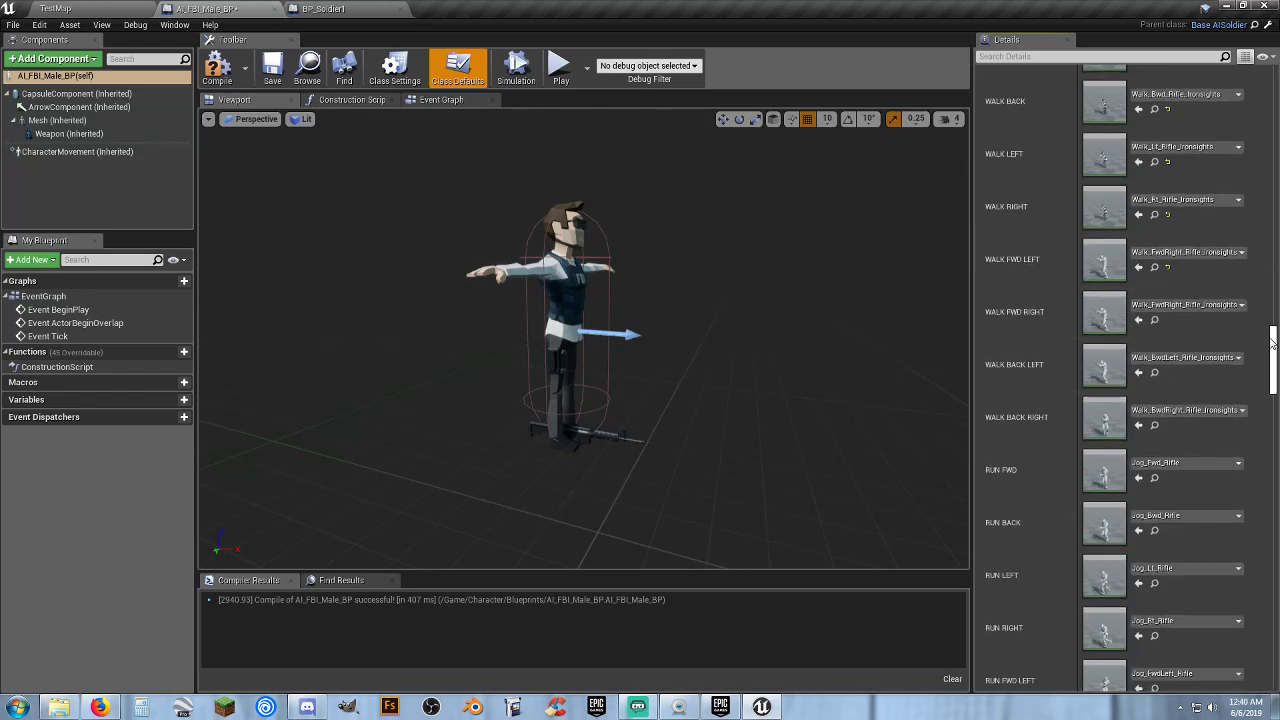
pyautogui.hotkey('ctrl', 'z')
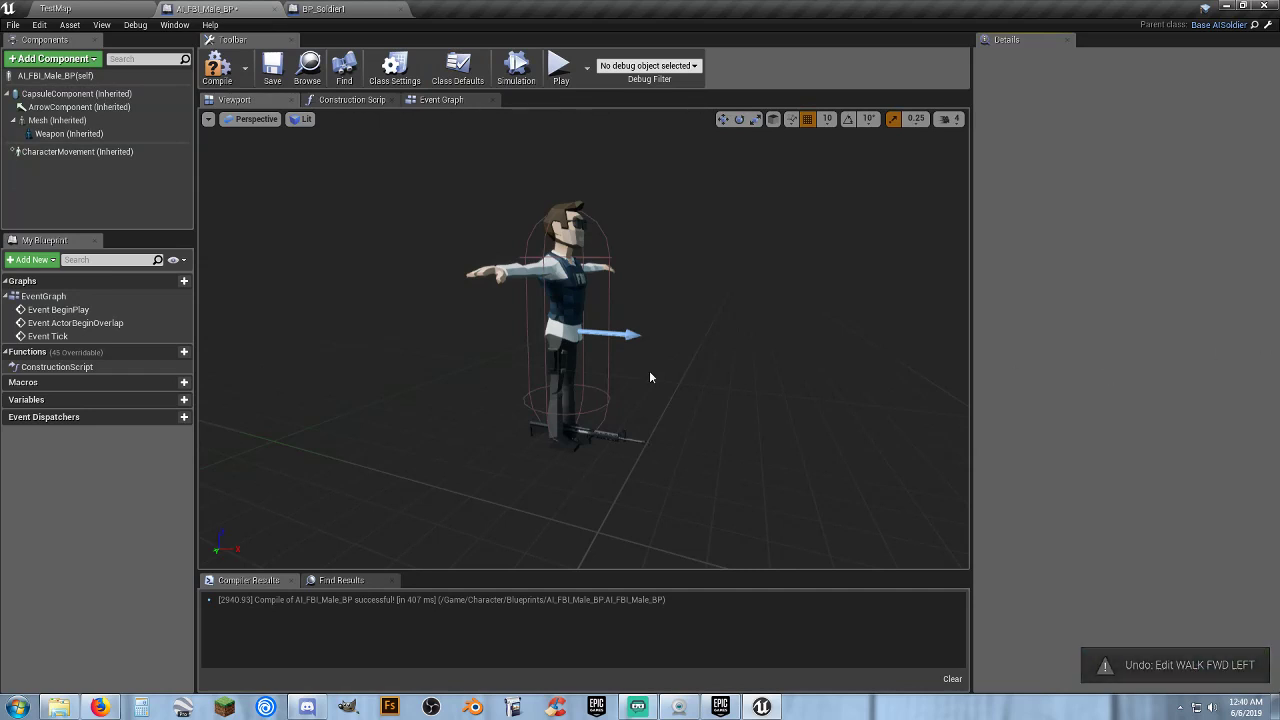
# - Set WALK FWD LEFT to Walk_FwdLeft_Rifle_Ironsights, then compile and save AI_FBI_Male_BP
pyautogui.click(55, 75)
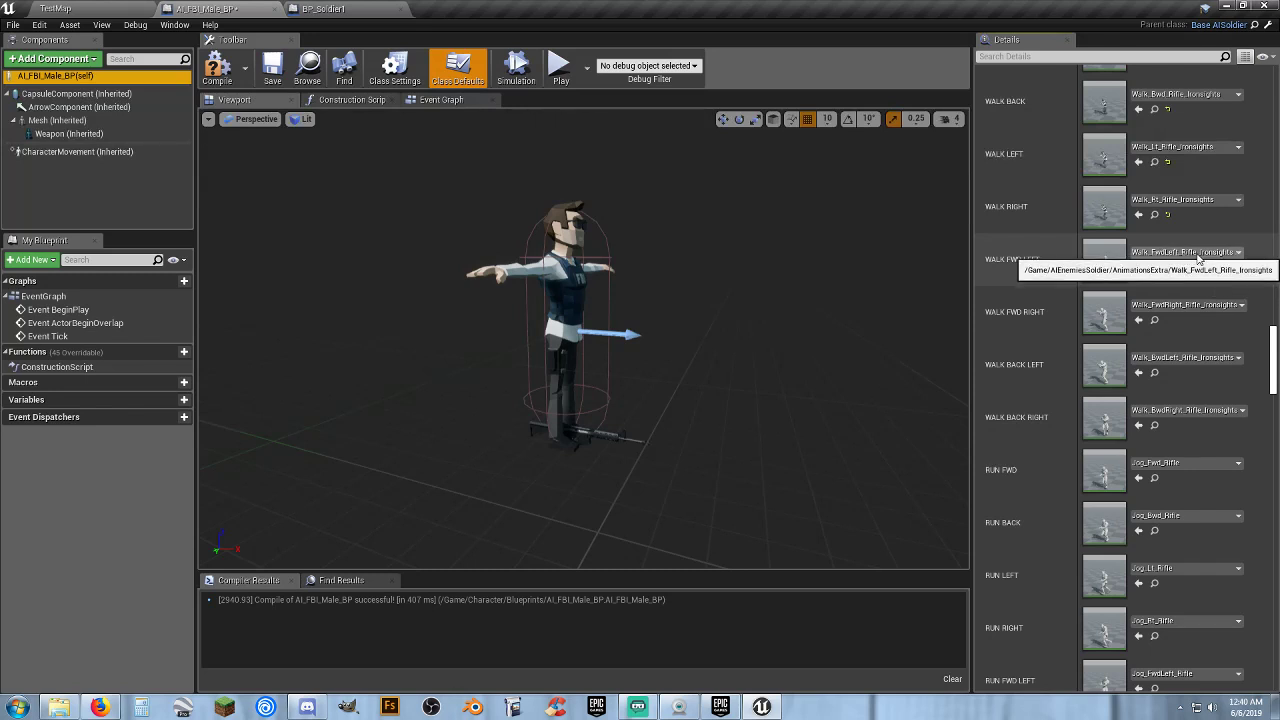
pyautogui.click(1199, 258)
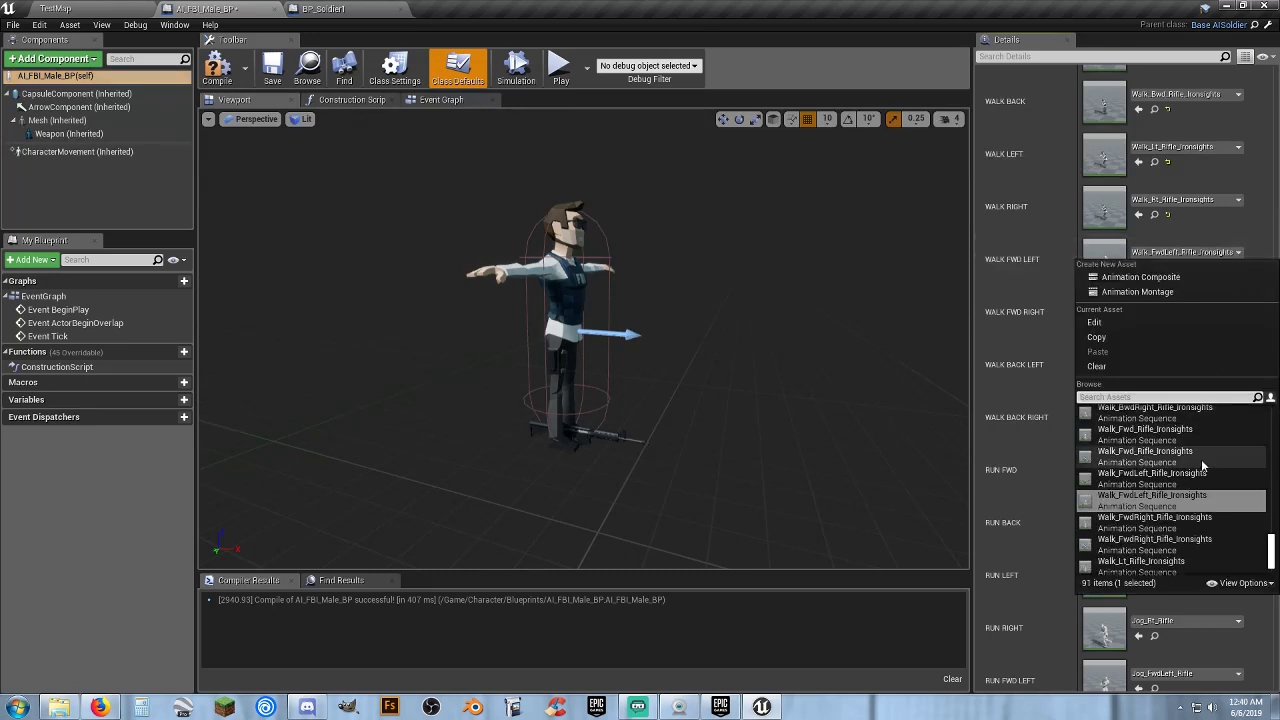
pyautogui.click(1203, 470)
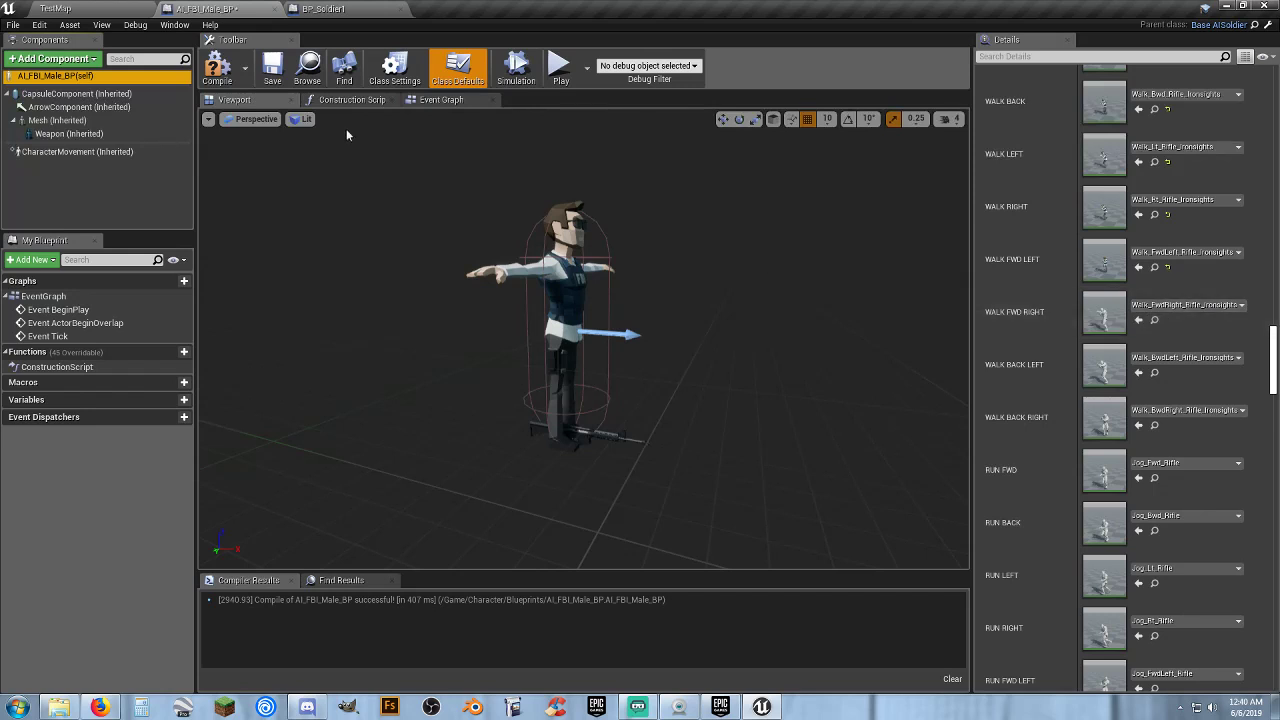
pyautogui.click(217, 68)
pyautogui.click(278, 78)
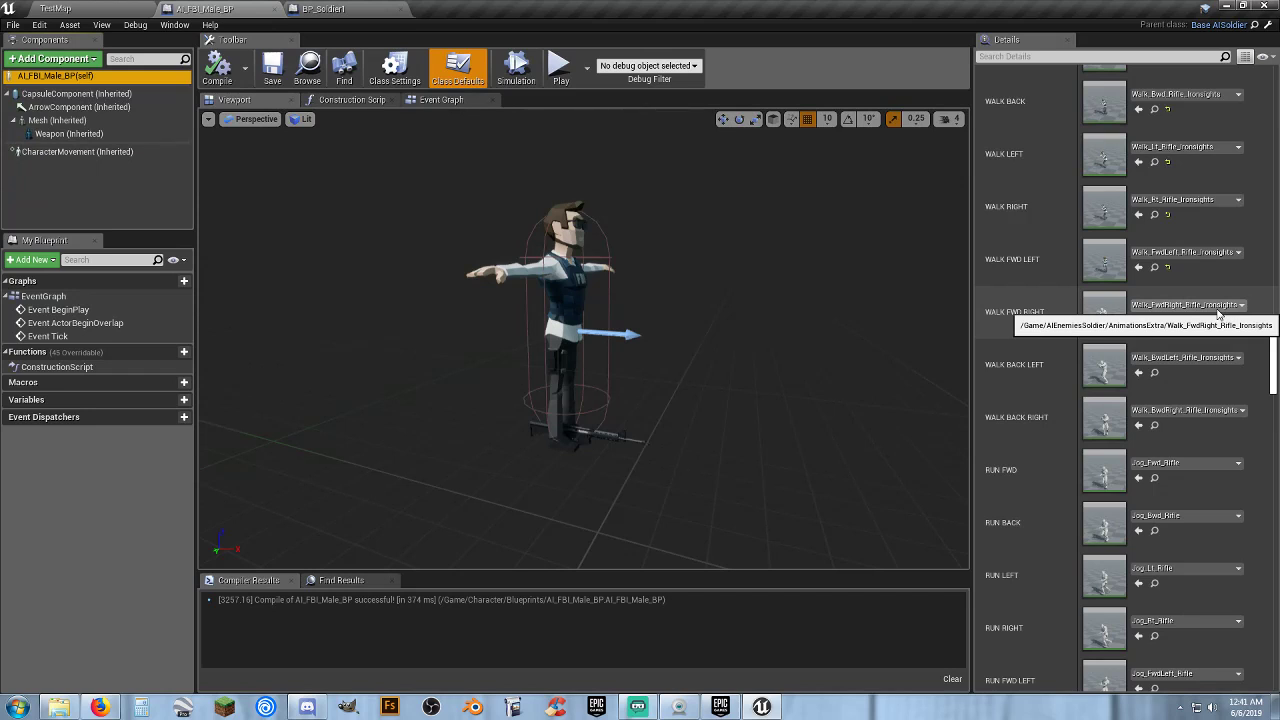
# - Set WALK FWD RIGHT, WALK BACK LEFT and WALK BACK RIGHT to their FwdRight, BwdLeft and BwdRight rifle ironsights clips
pyautogui.click(1218, 310)
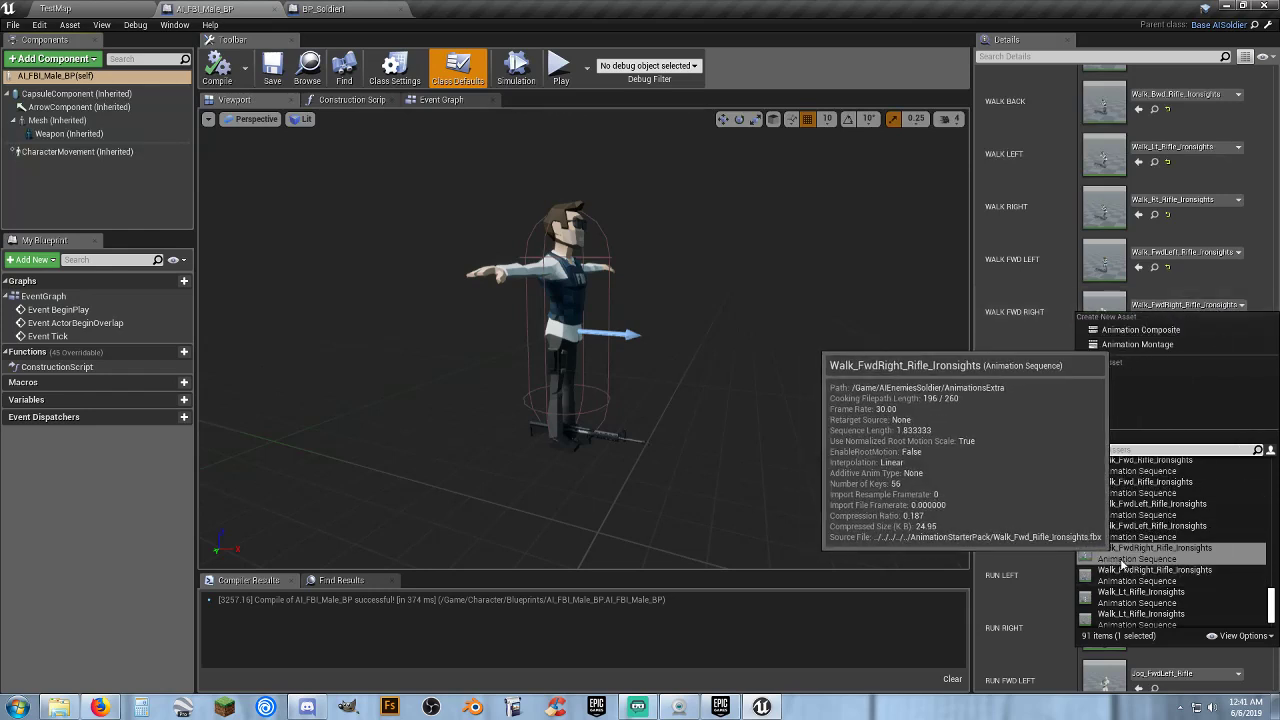
pyautogui.click(1118, 570)
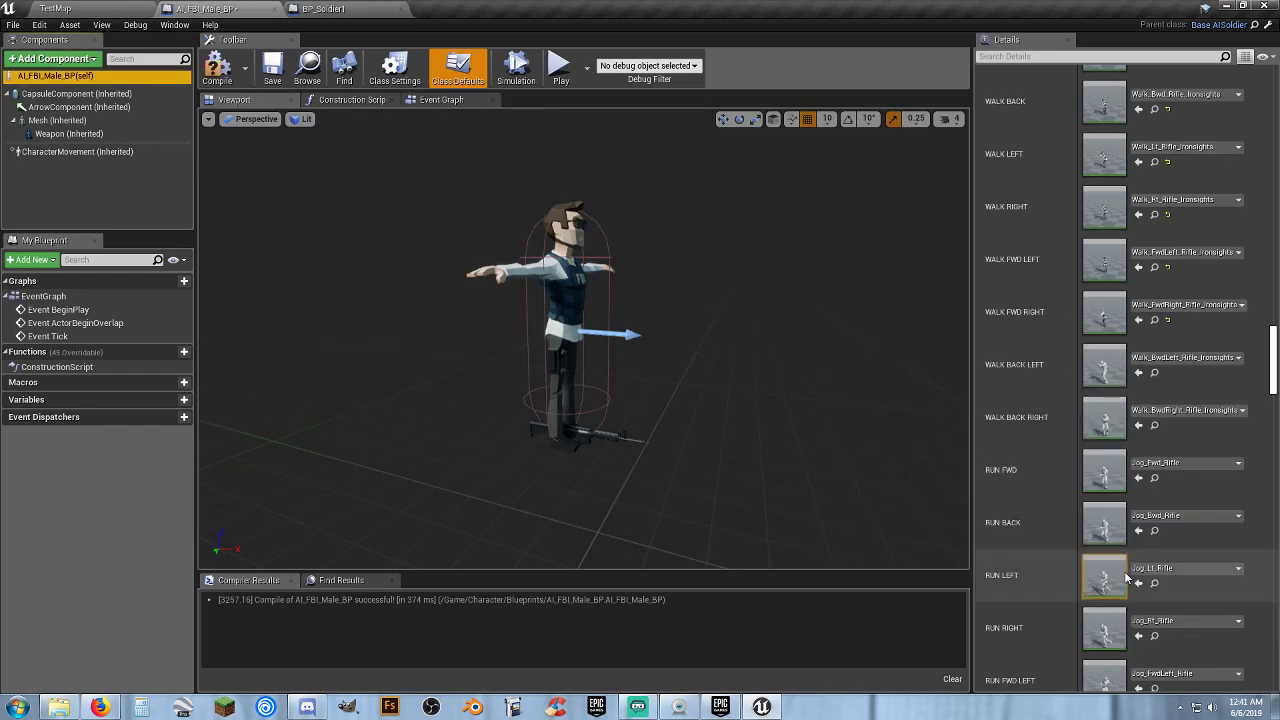
pyautogui.click(1228, 365)
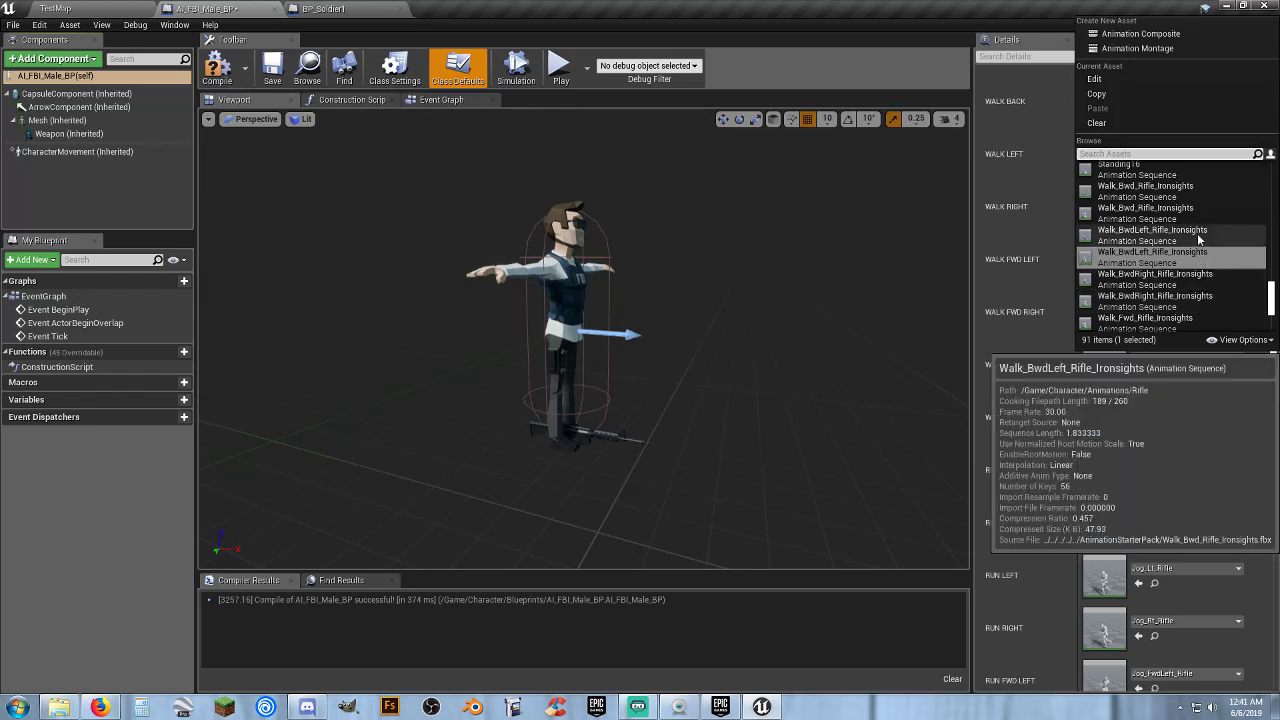
pyautogui.click(1200, 257)
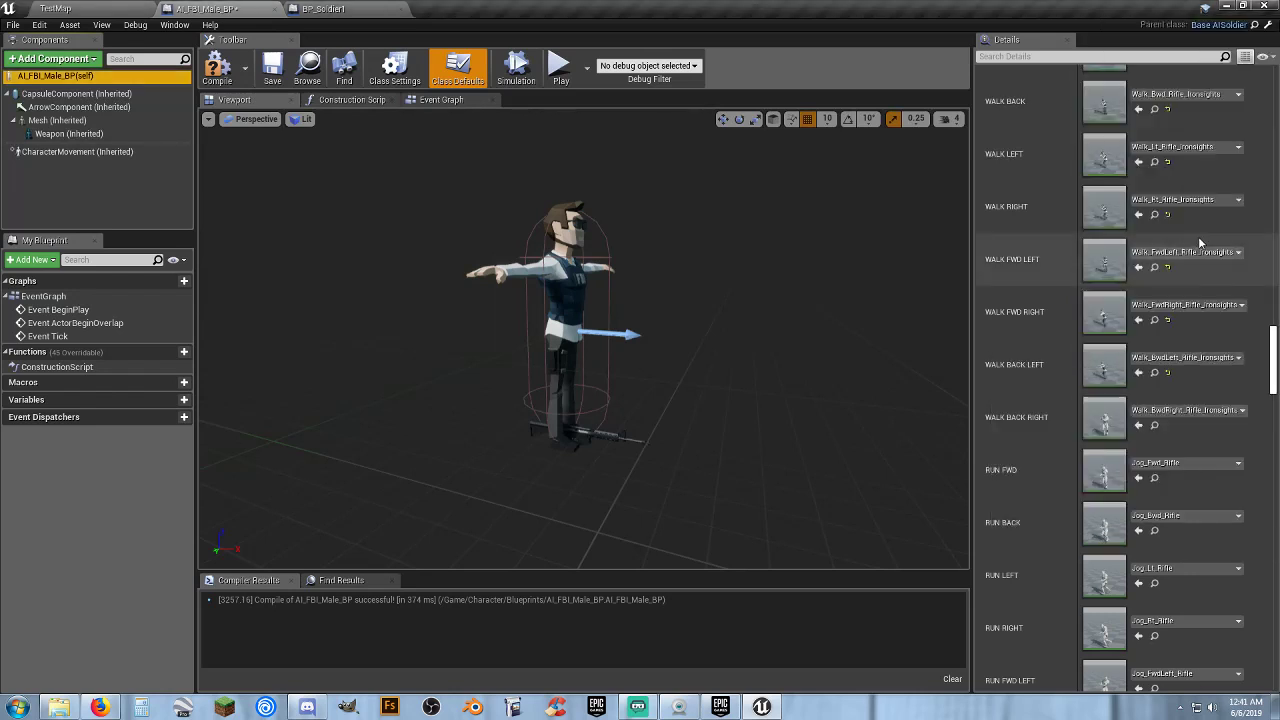
pyautogui.click(1216, 414)
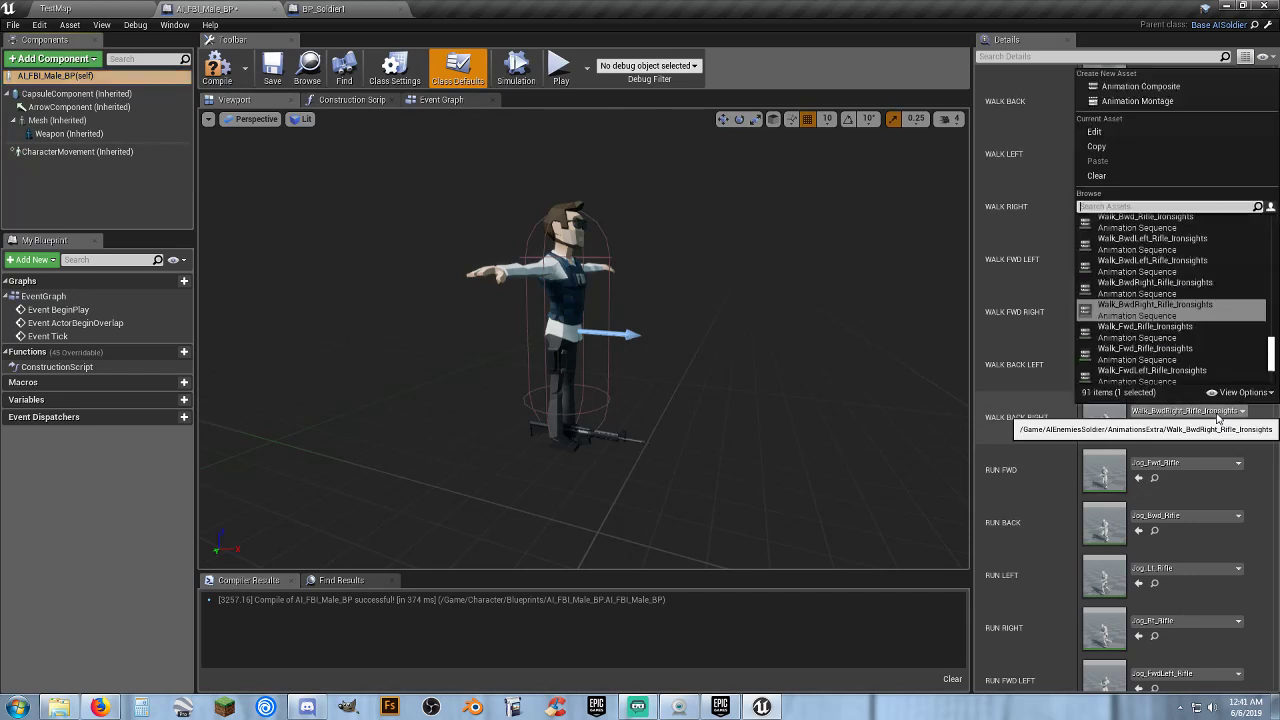
pyautogui.click(1190, 296)
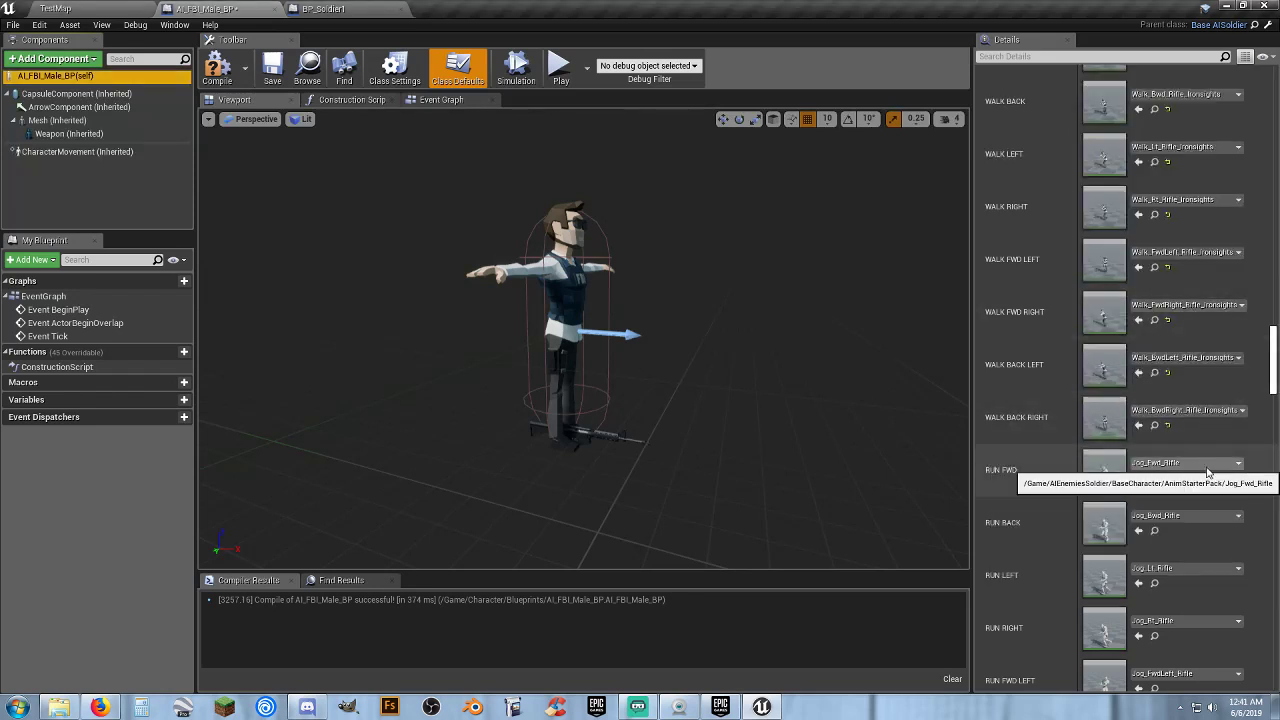
# - Assign Jog_Fwd_Rifle, Jog_Bwd_Rifle, Jog_Lt_Rifle and Jog_Rt_Rifle to RUN FWD, BACK, LEFT and RIGHT
pyautogui.click(1208, 466)
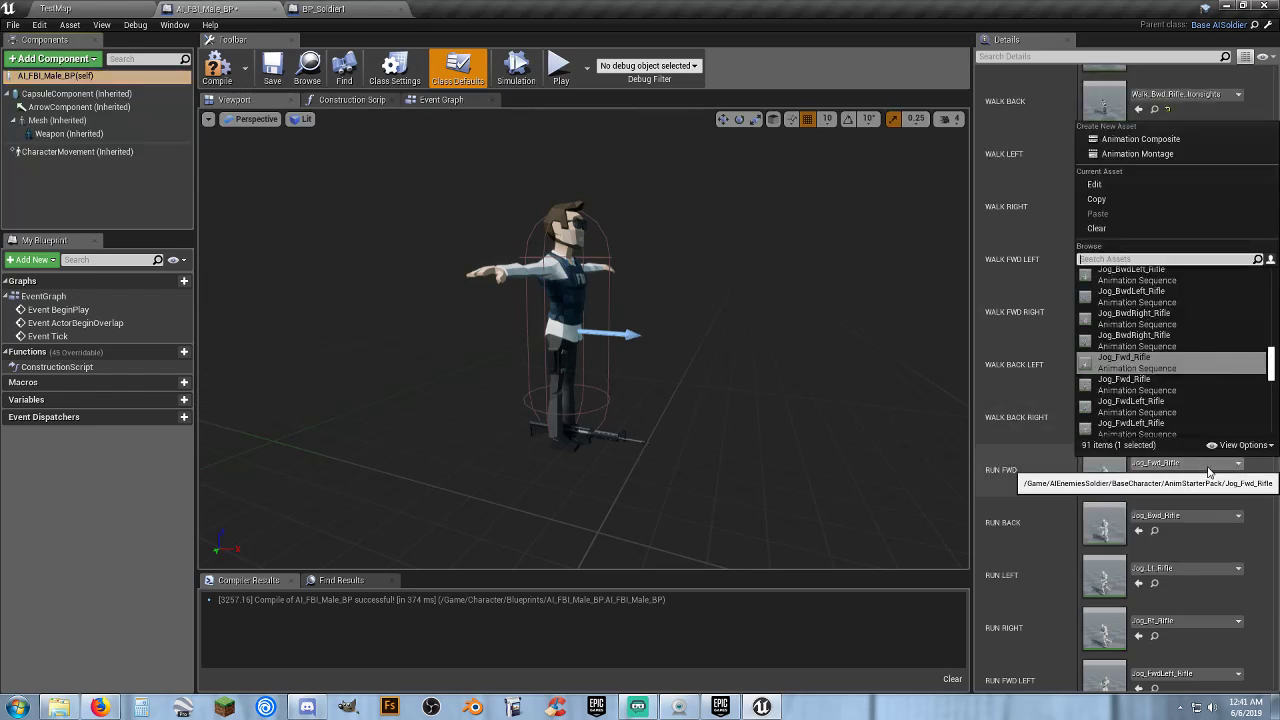
pyautogui.click(1175, 384)
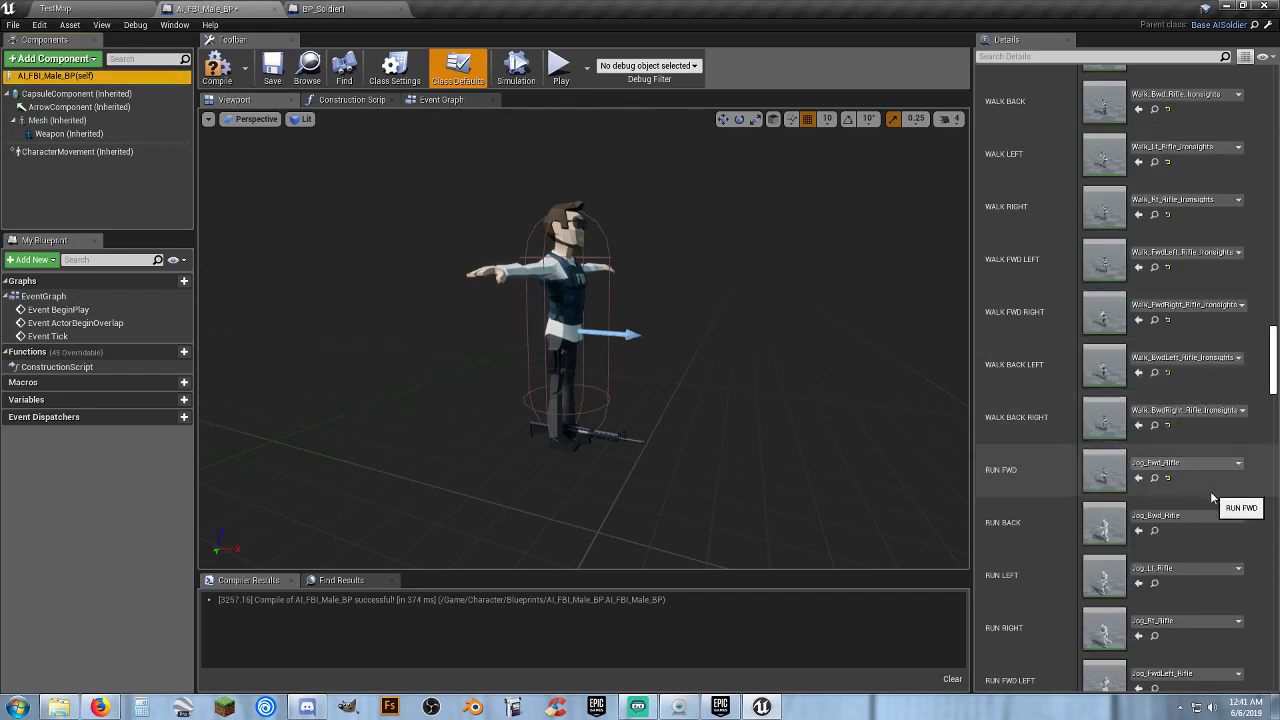
pyautogui.scroll(-2, 1258, 521)
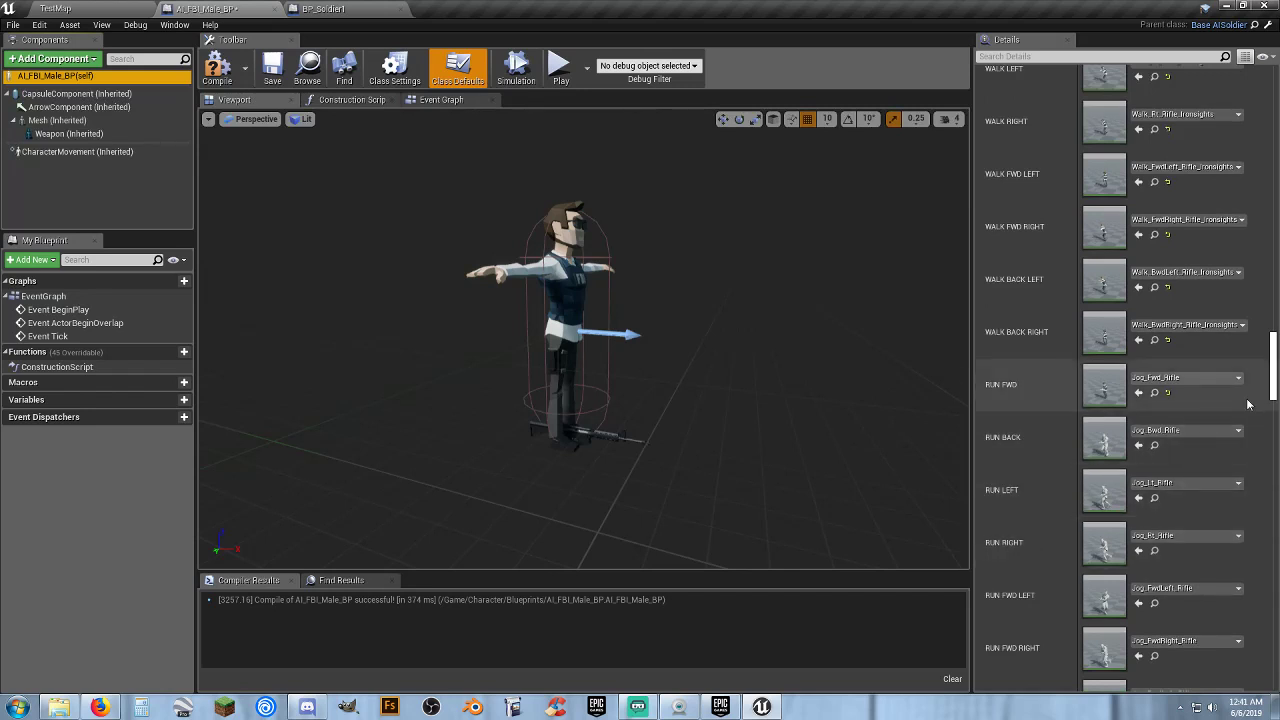
pyautogui.scroll(-1, 1247, 406)
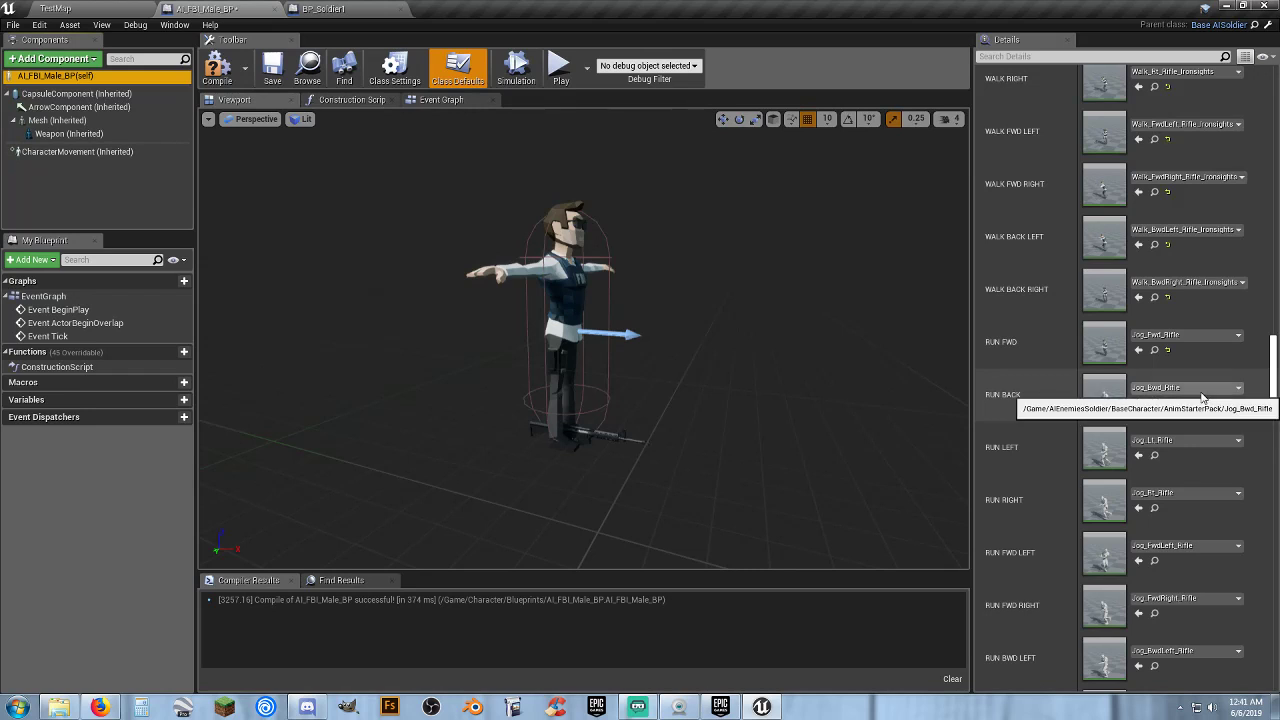
pyautogui.click(1203, 394)
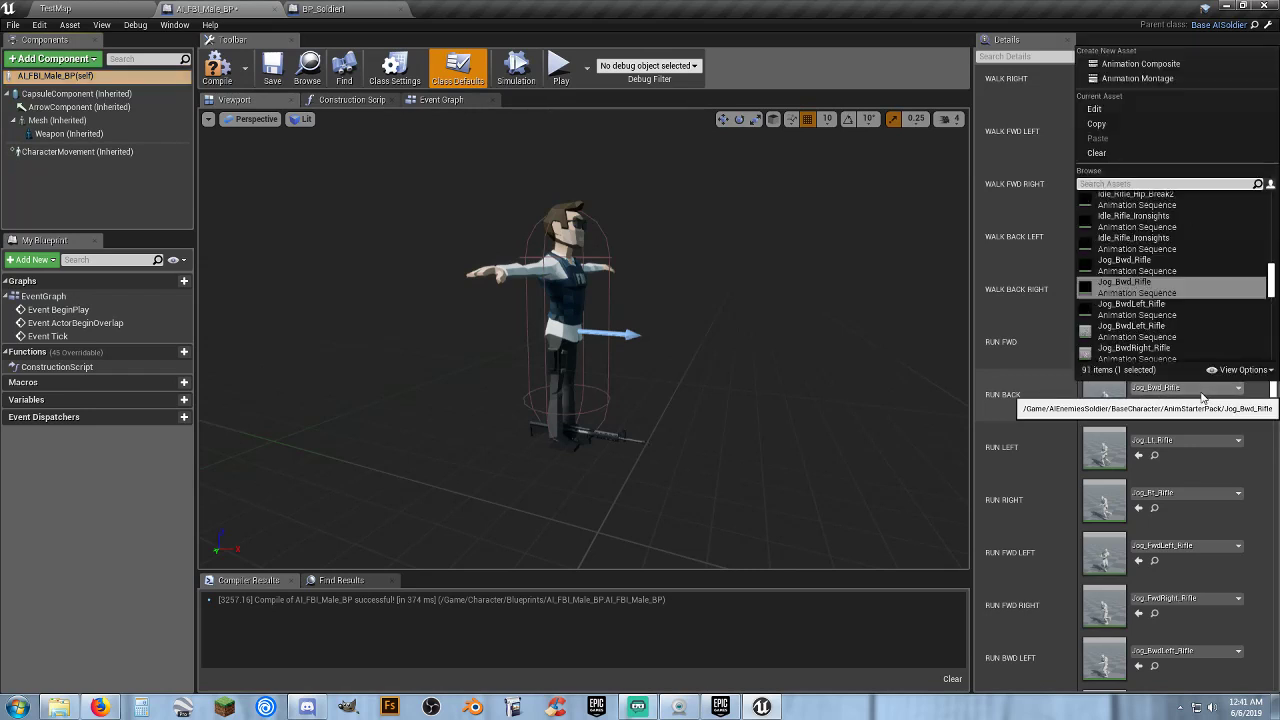
pyautogui.click(1163, 268)
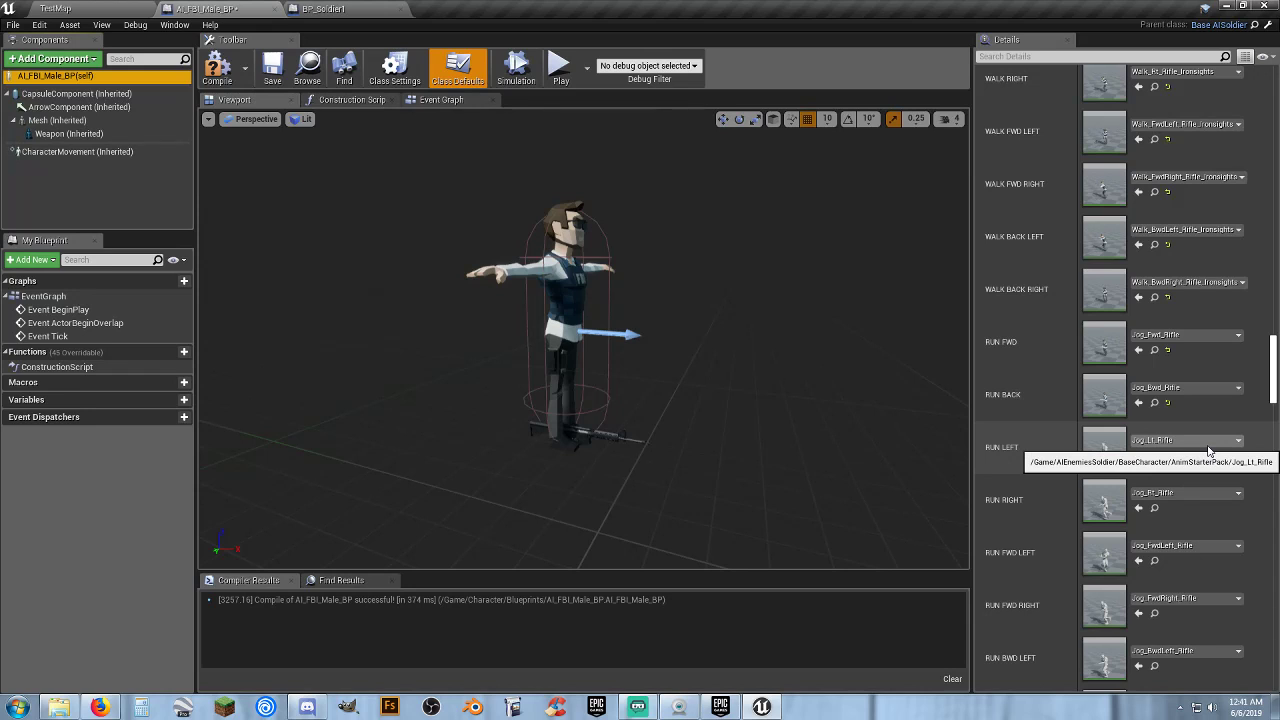
pyautogui.click(1216, 444)
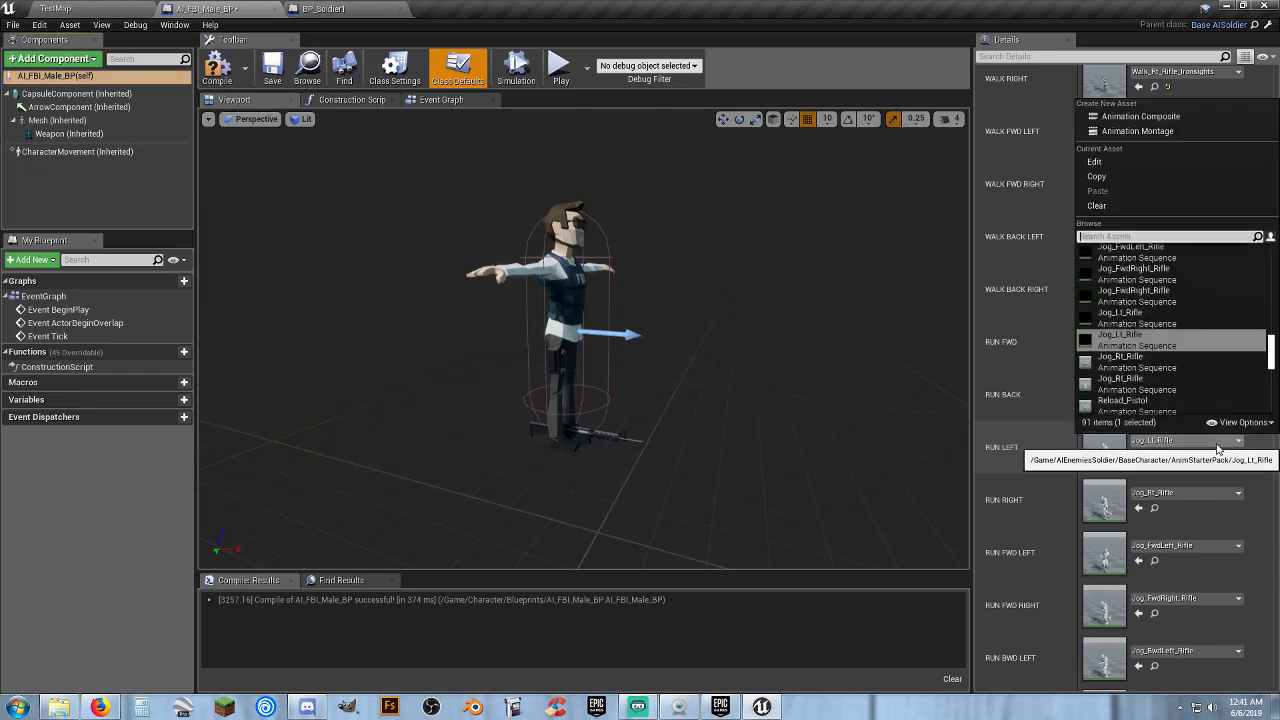
pyautogui.click(1180, 336)
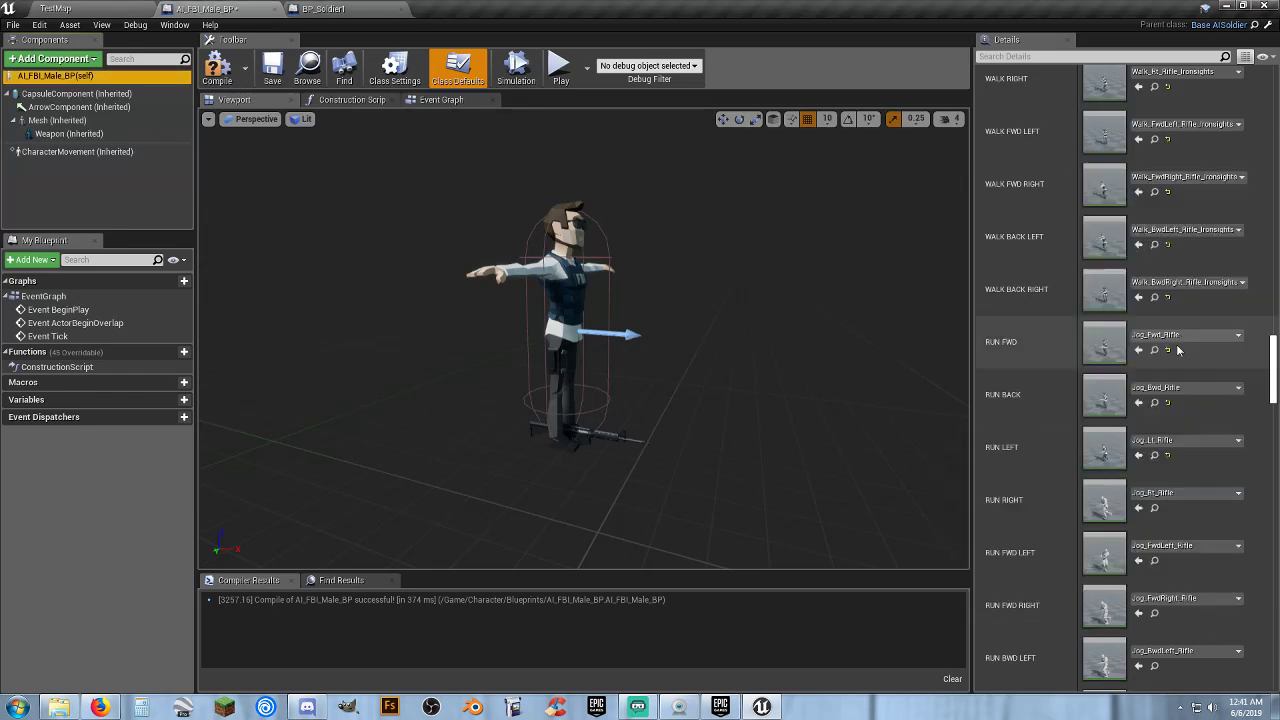
pyautogui.click(1199, 495)
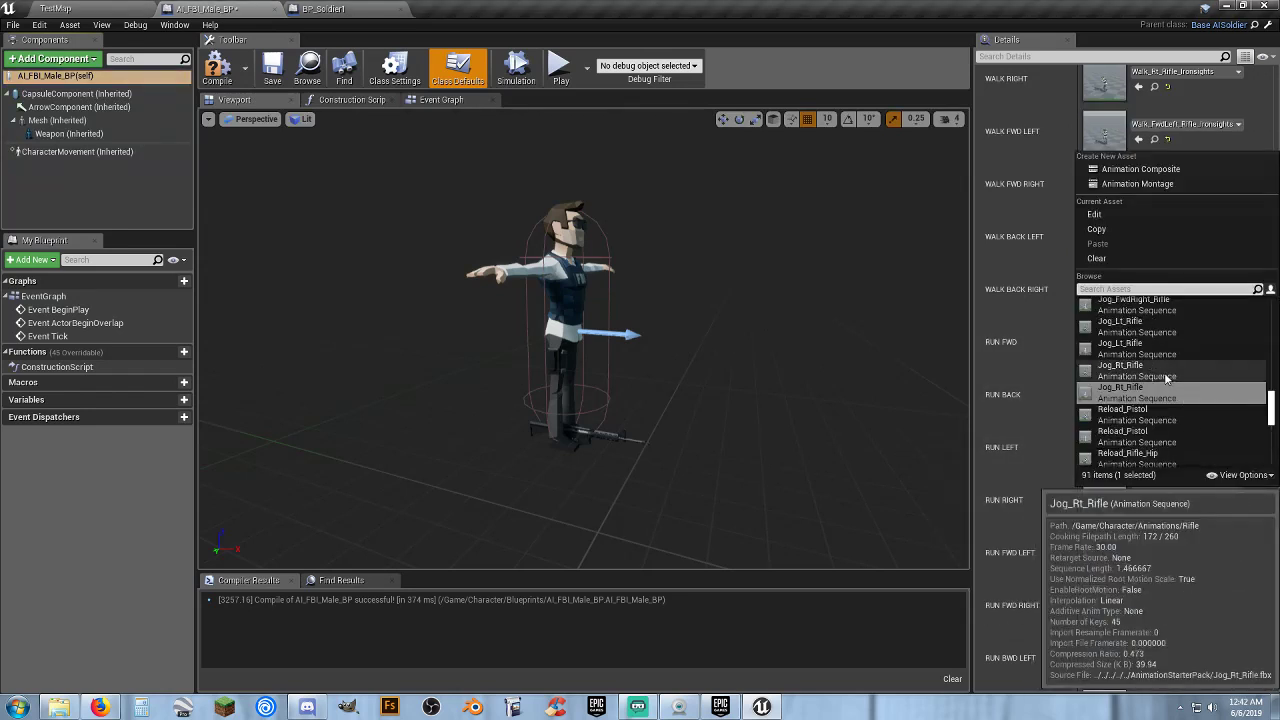
pyautogui.click(1195, 392)
# - Assign Jog_FwdLeft, Jog_FwdRight, Jog_BwdLeft and Jog_BwdRight rifle clips to the four diagonal RUN slots
pyautogui.scroll(-2, 1240, 460)
pyautogui.scroll(-1, 1265, 478)
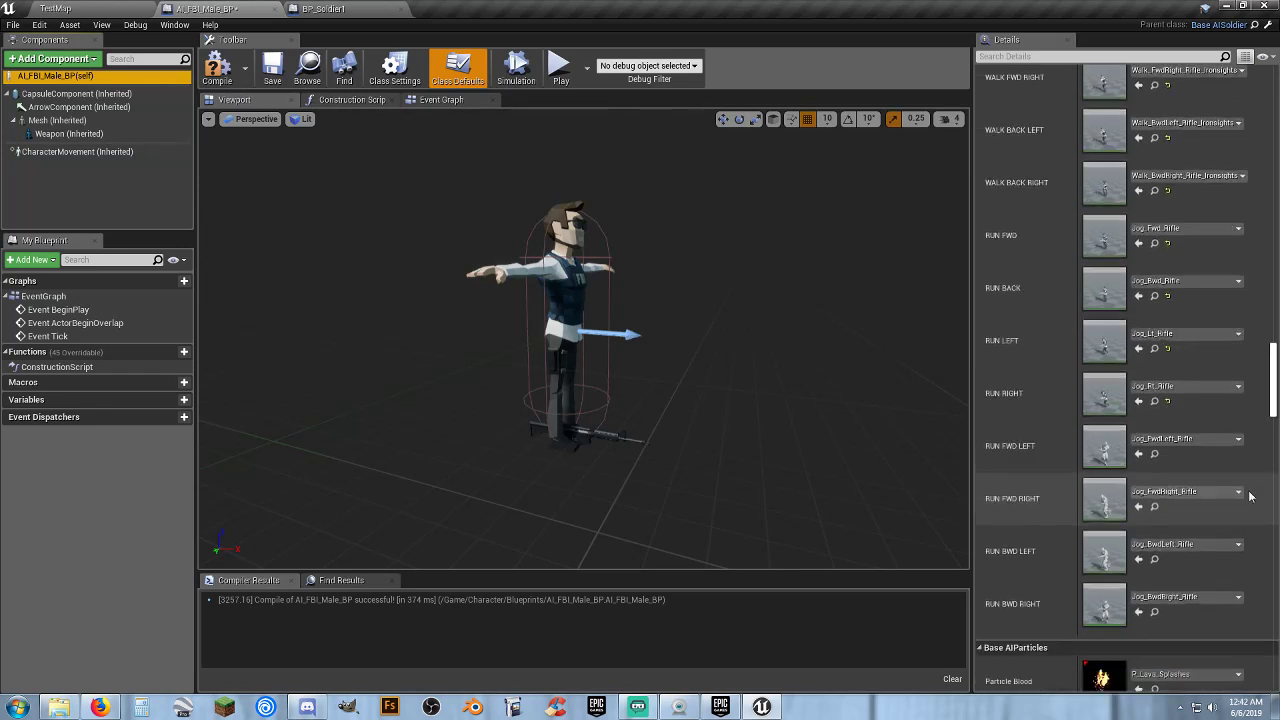
pyautogui.click(1212, 440)
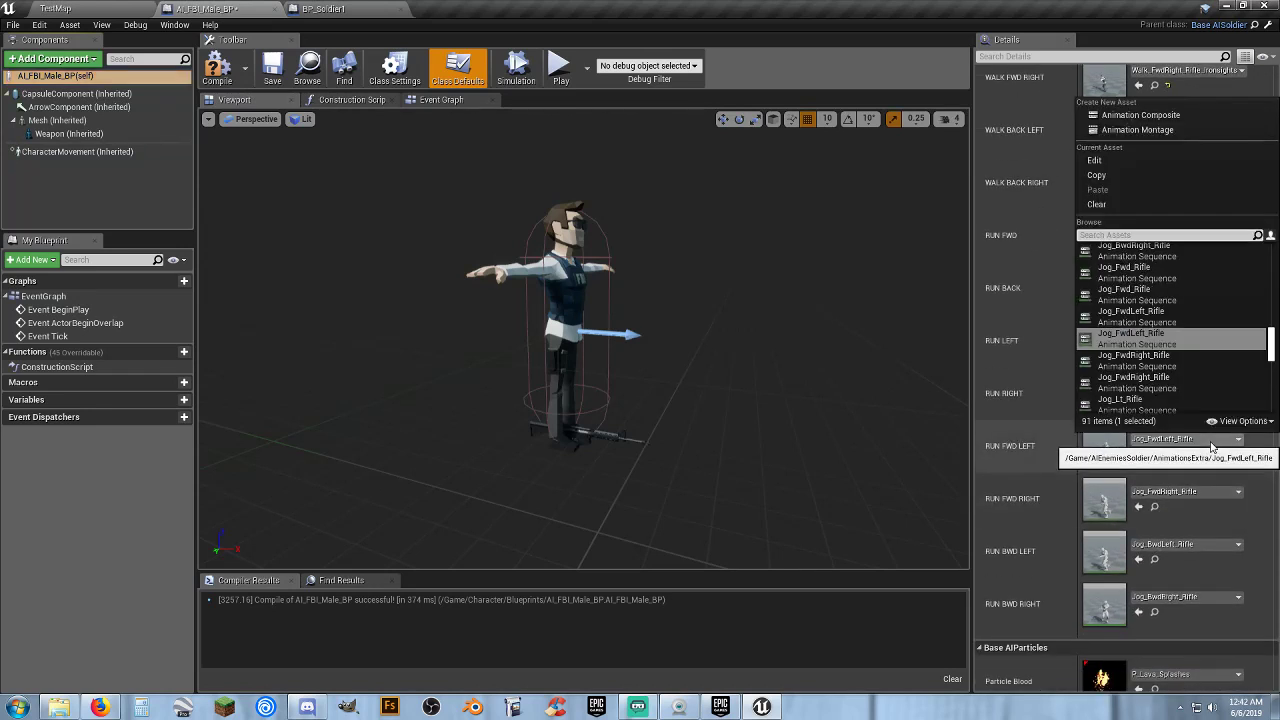
pyautogui.click(1170, 336)
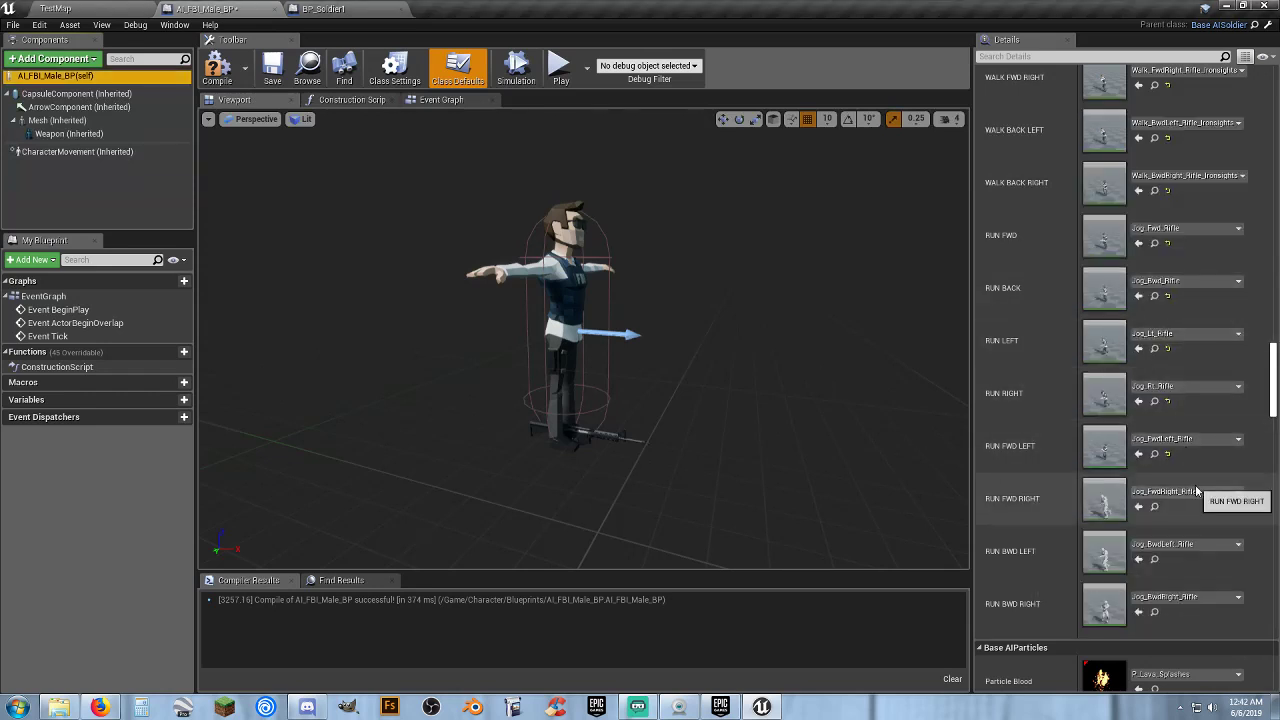
pyautogui.click(1195, 491)
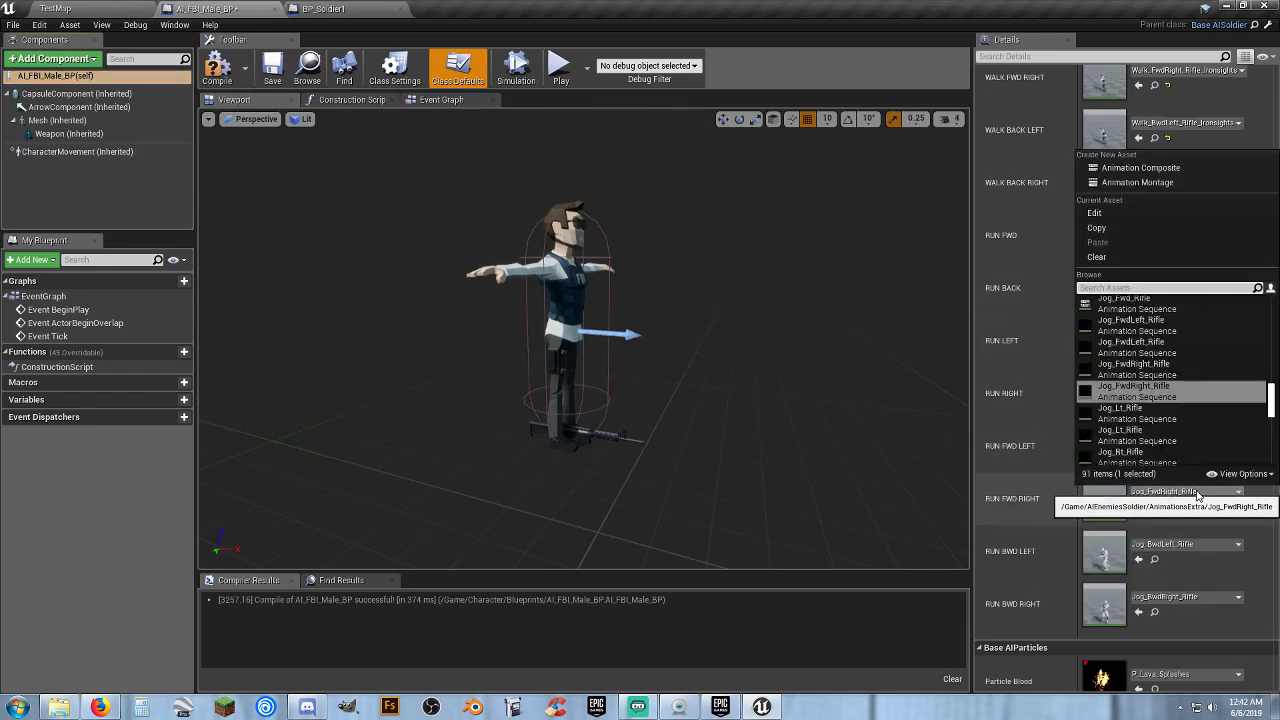
pyautogui.click(1167, 375)
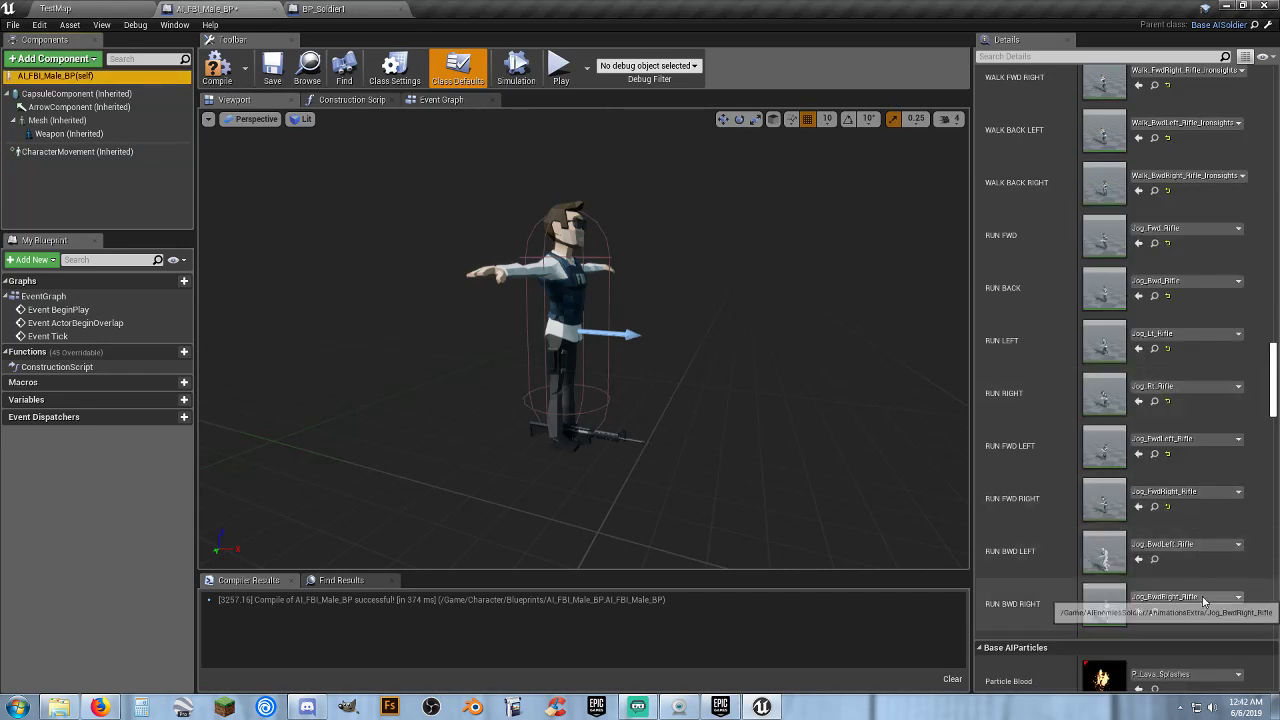
pyautogui.click(1193, 548)
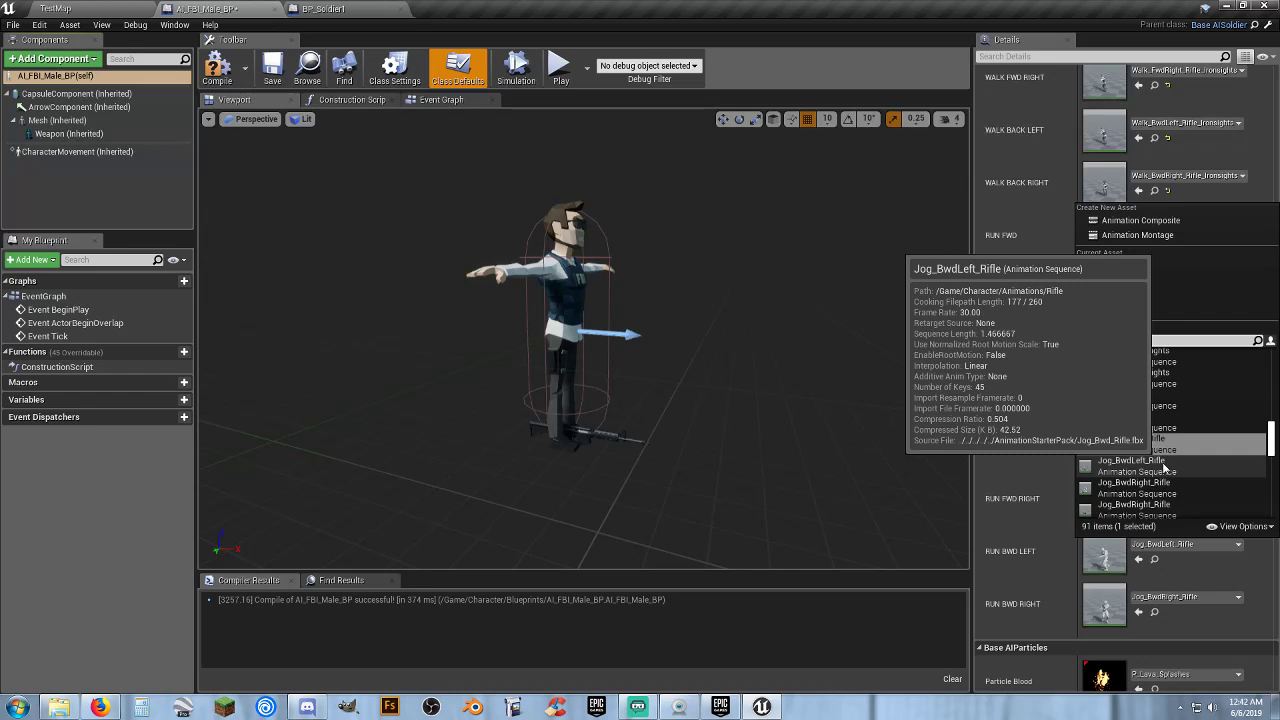
pyautogui.click(1163, 467)
pyautogui.click(1193, 598)
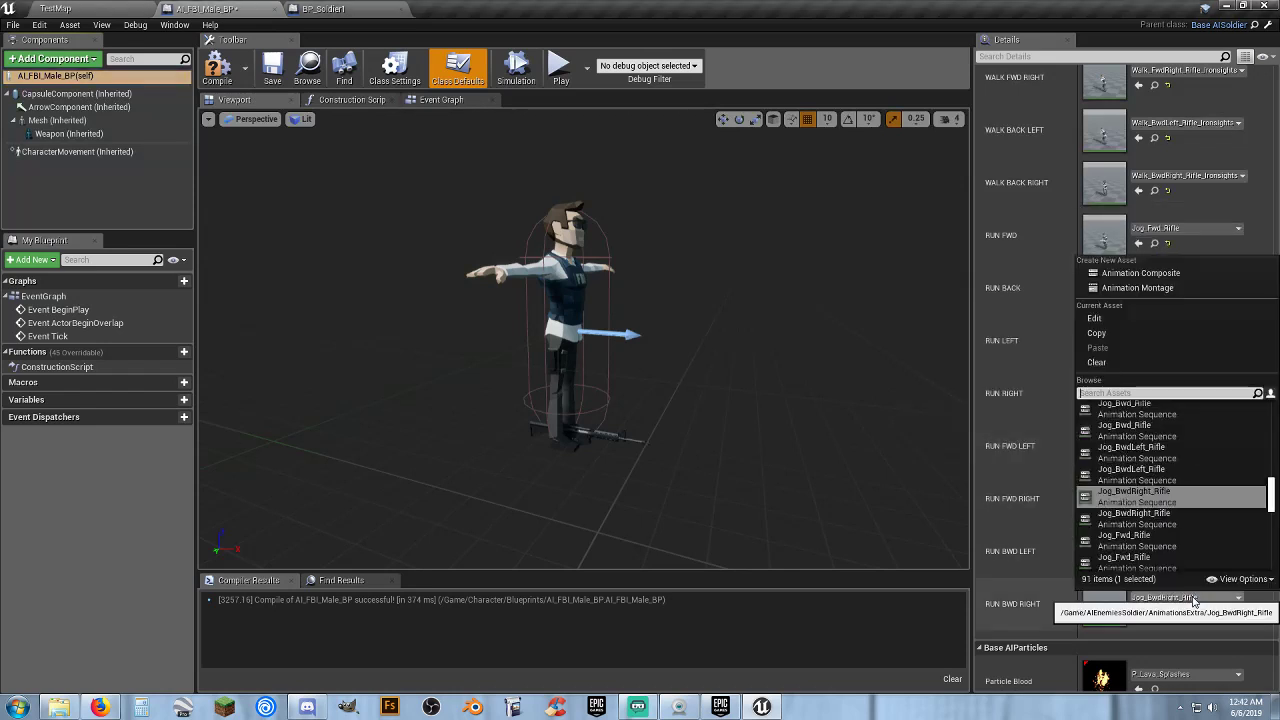
pyautogui.click(1160, 518)
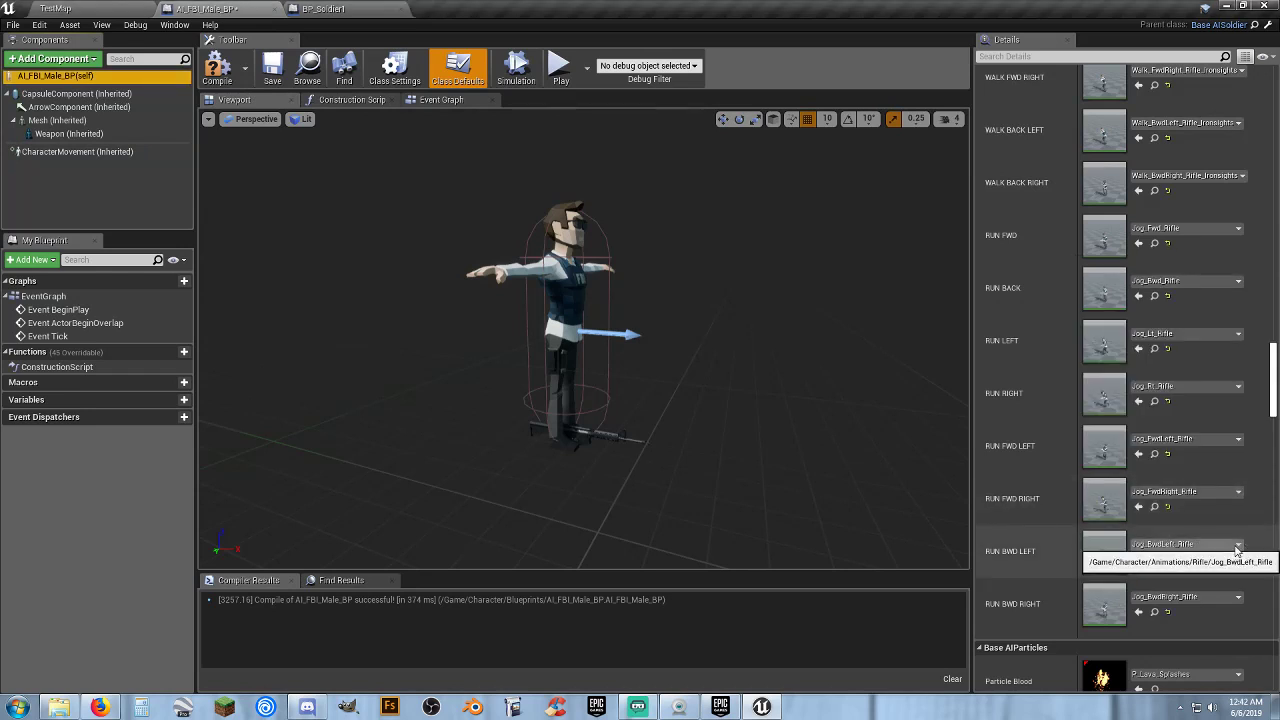
# - Recompile AI_FBI_Male_BP with the new Jog rifle run animations
pyautogui.scroll(-1, 1250, 540)
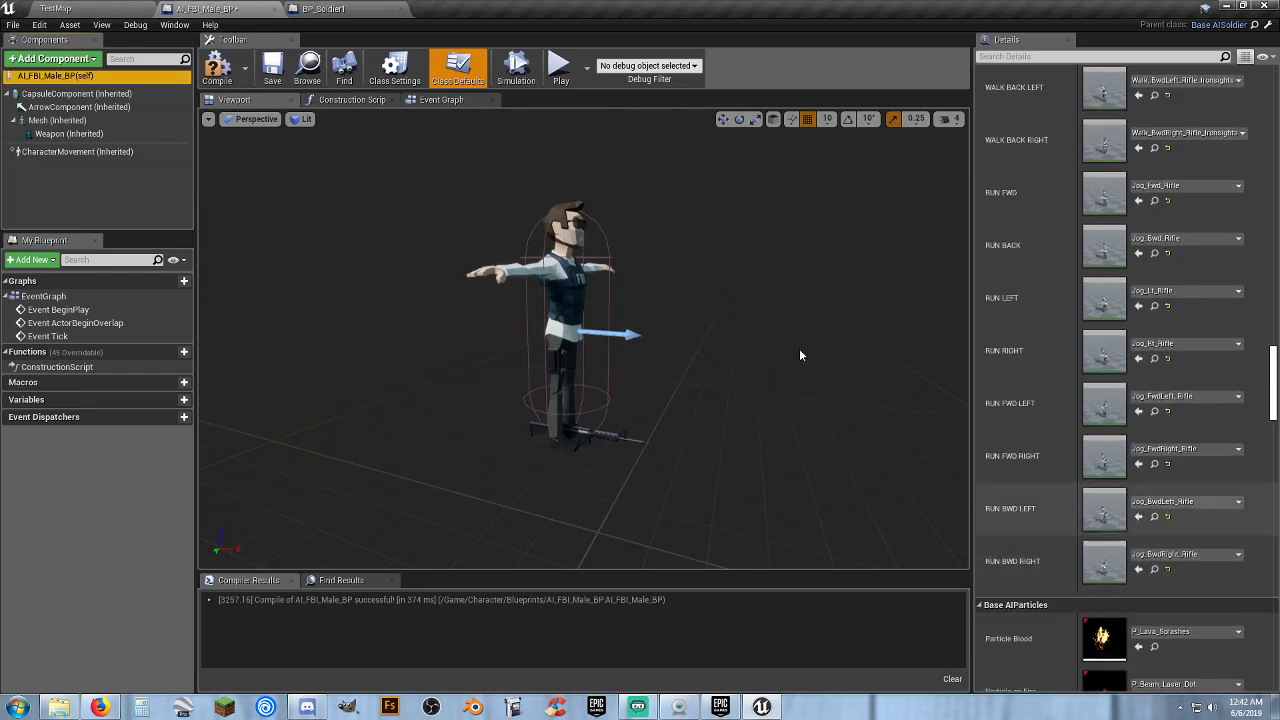
pyautogui.click(217, 66)
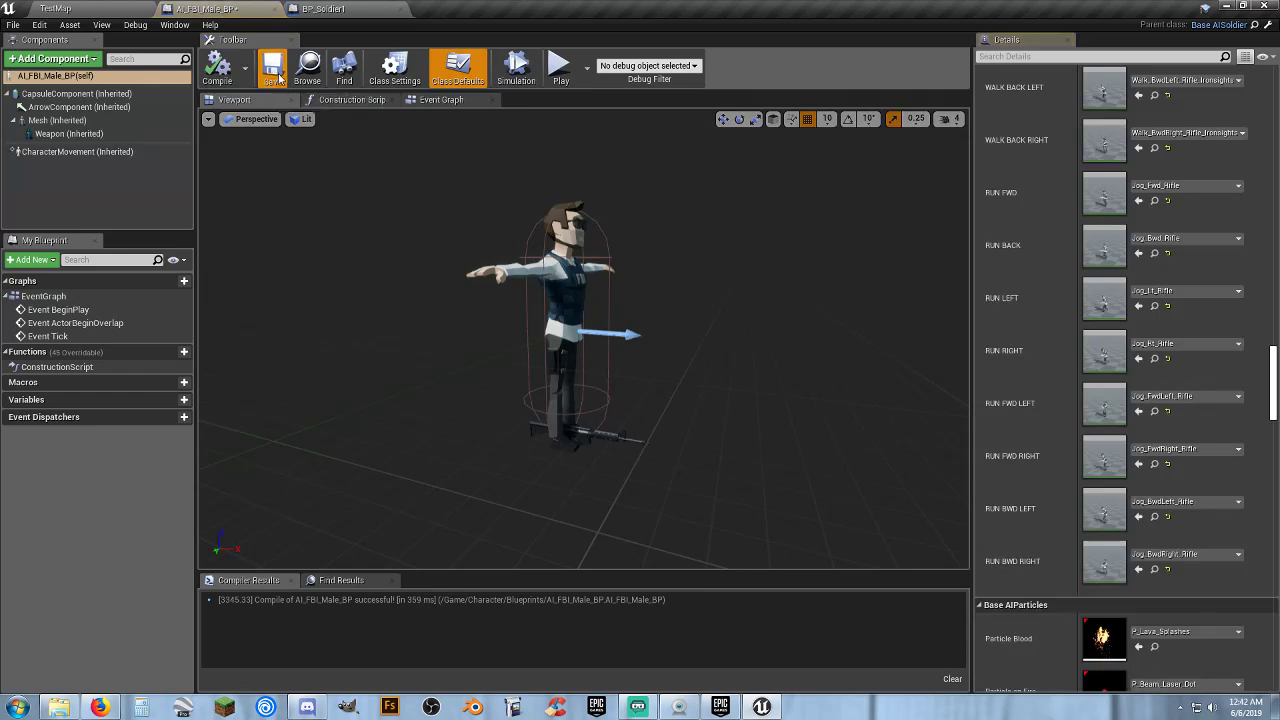
pyautogui.scroll(-4, 1020, 363)
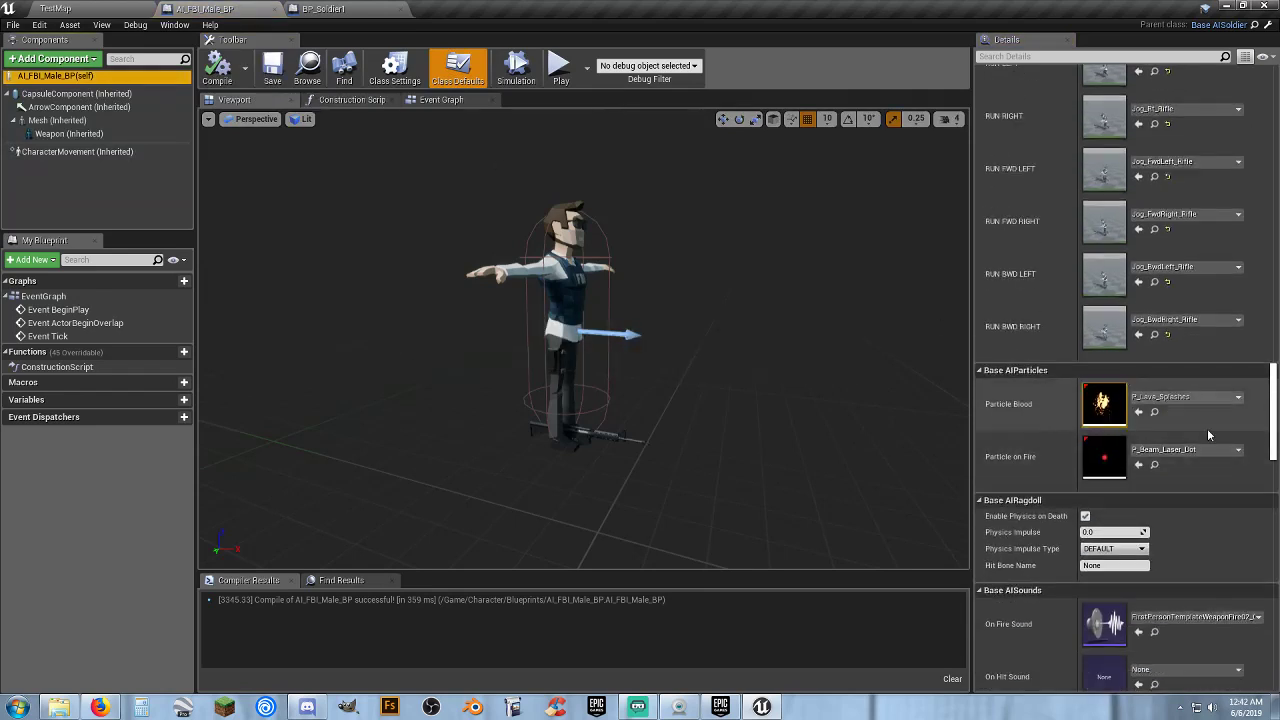
pyautogui.scroll(-2, 1097, 472)
# - Review the particle, sound and character defaults, then close the BP_Soldier1 blueprint
pyautogui.scroll(-1, 1090, 500)
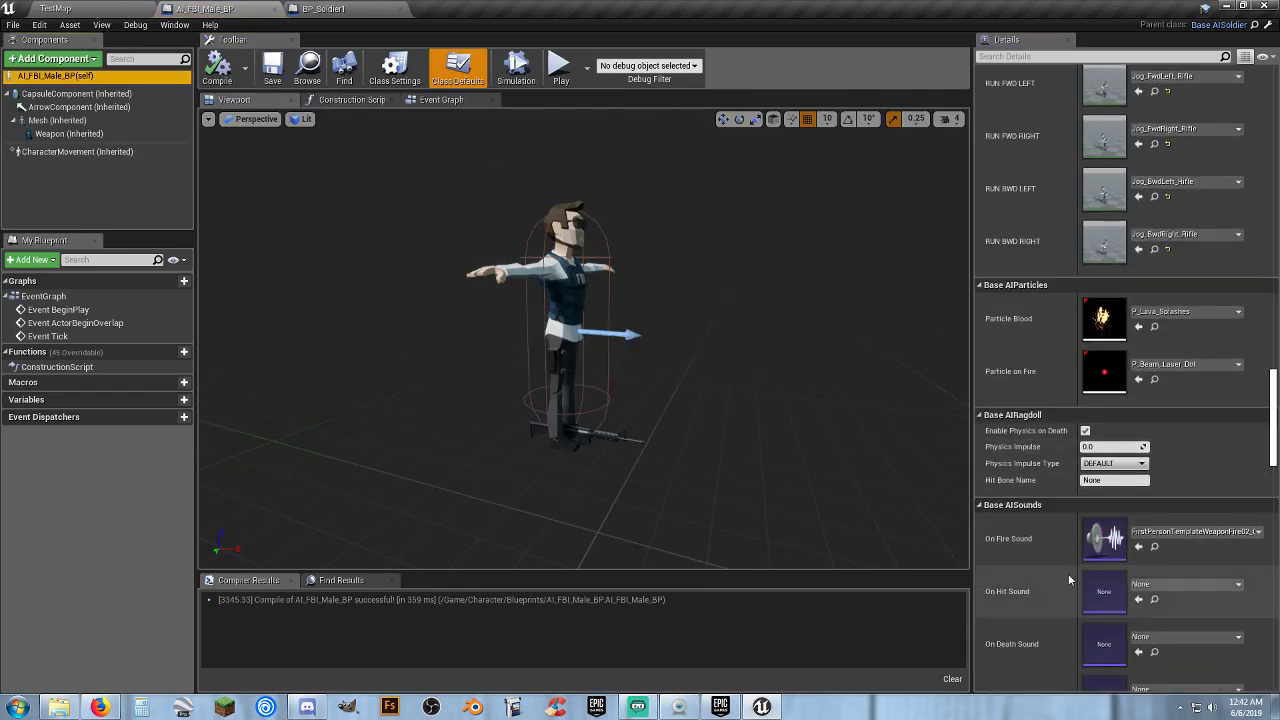
pyautogui.scroll(-2, 1034, 578)
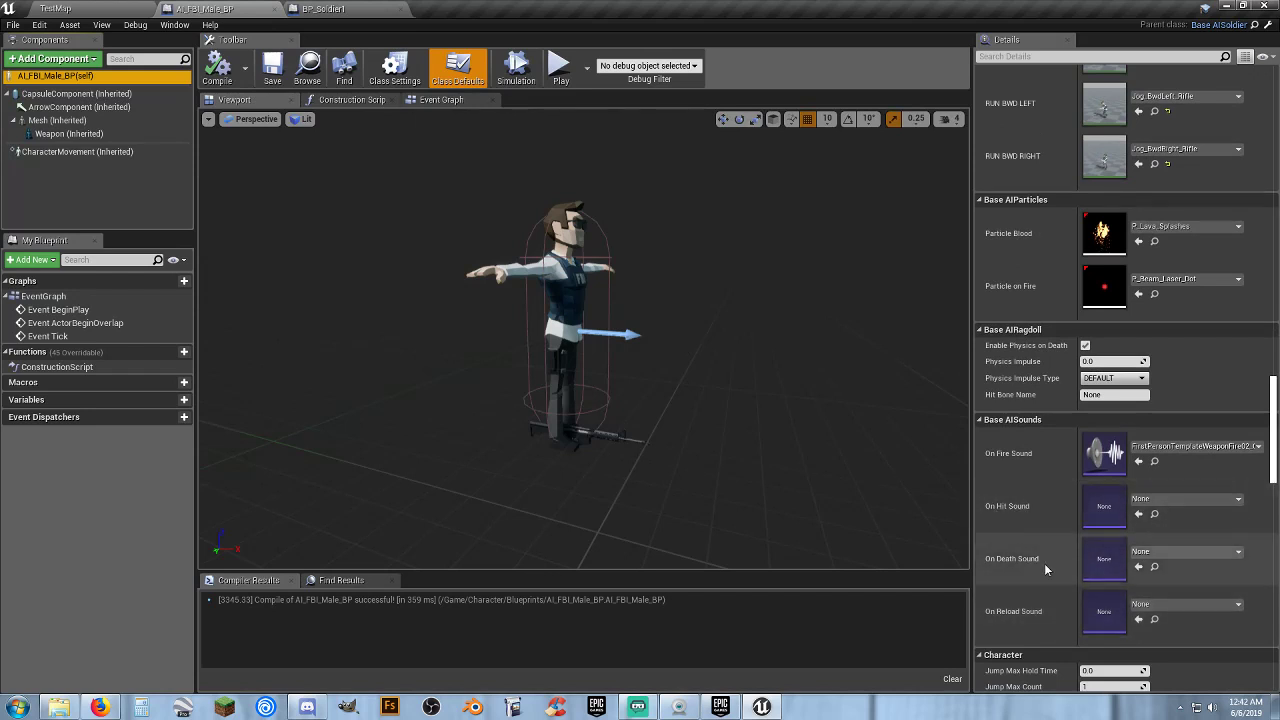
pyautogui.scroll(-1, 1045, 561)
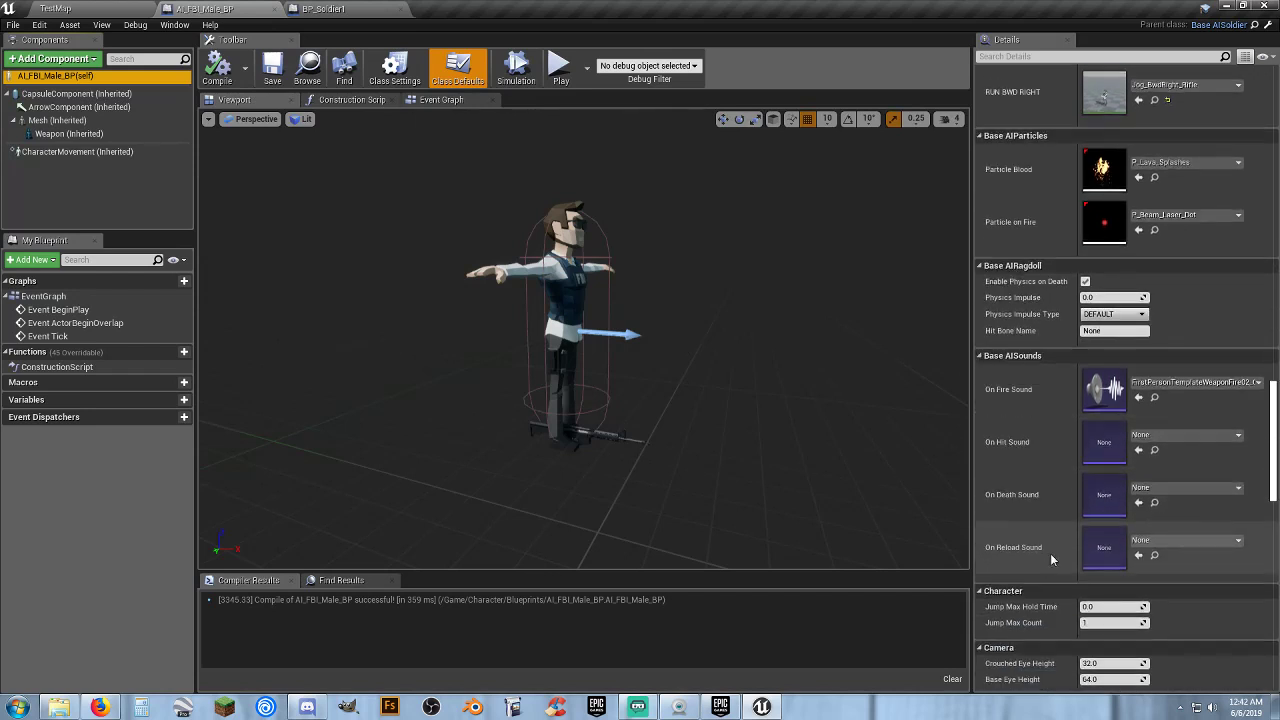
pyautogui.scroll(-1, 1050, 553)
pyautogui.scroll(-1, 1047, 545)
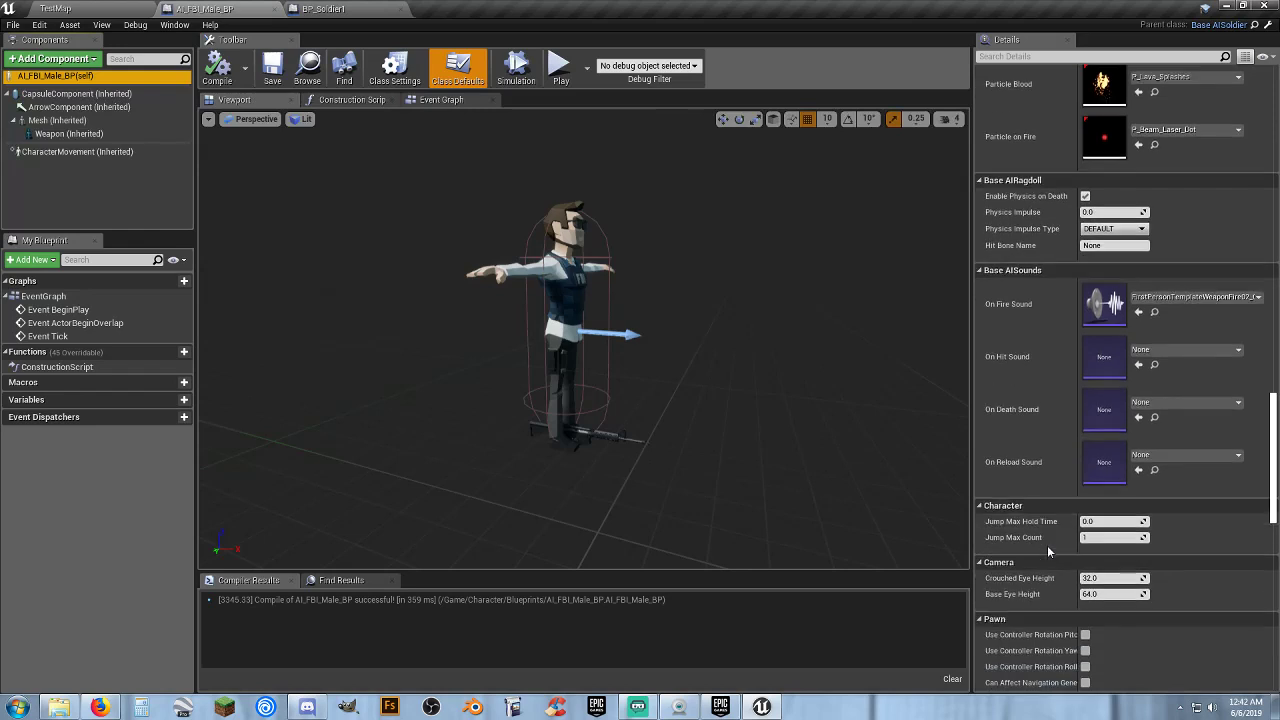
pyautogui.scroll(1, 1047, 545)
pyautogui.scroll(2, 1047, 543)
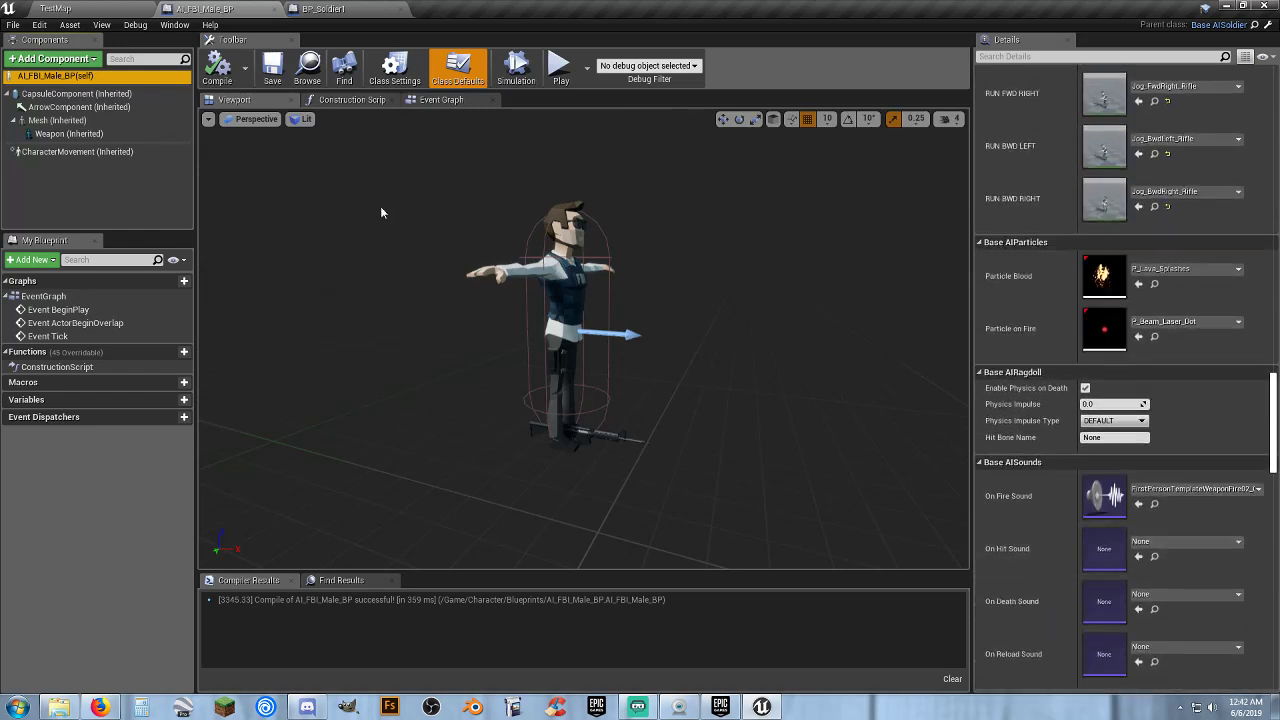
pyautogui.click(400, 9)
# - Place a new BP_BaseAISpawner on the room floor in TestMap
pyautogui.click(289, 9)
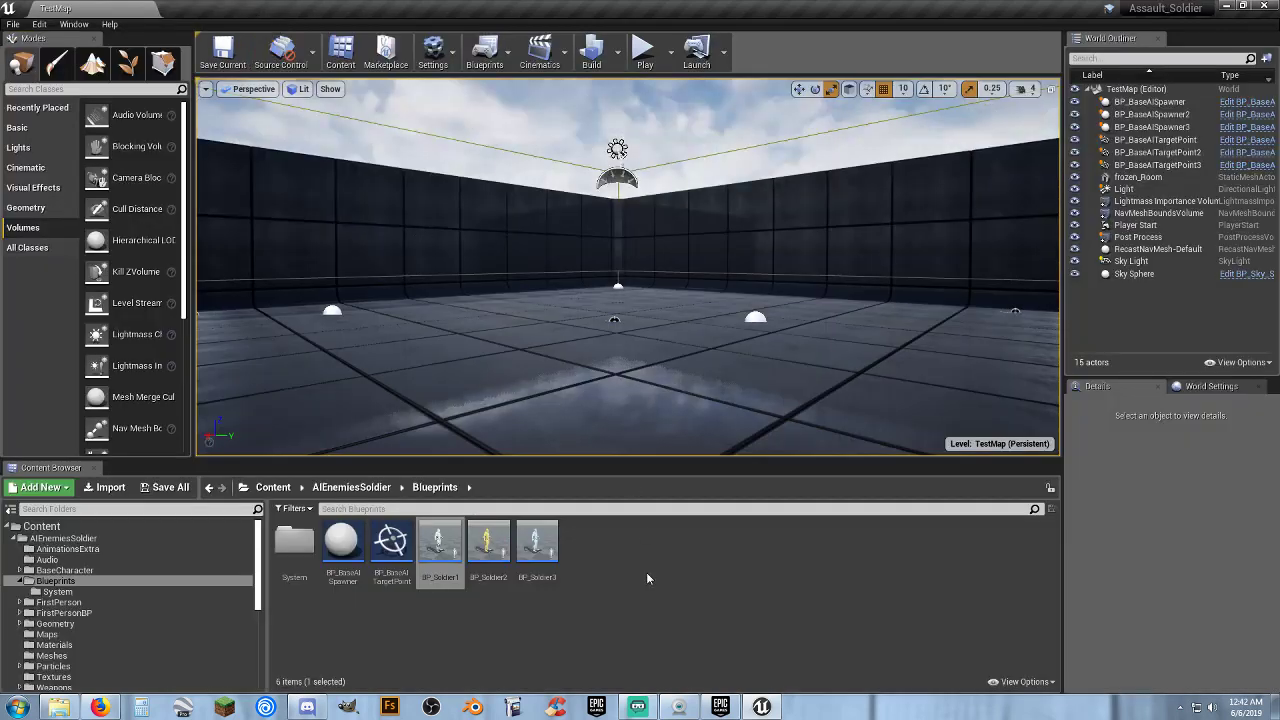
pyautogui.moveTo(713, 399); pyautogui.dragTo(700, 380, button='right')
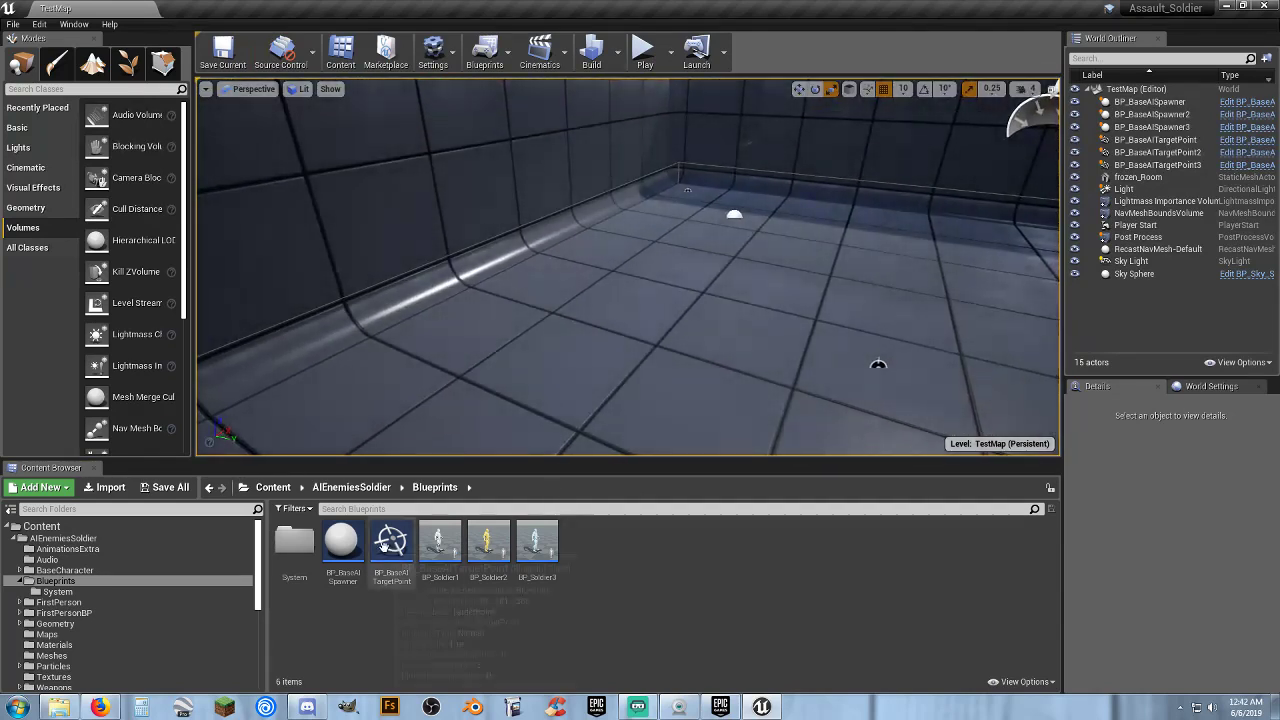
pyautogui.moveTo(342, 545); pyautogui.dragTo(541, 287)
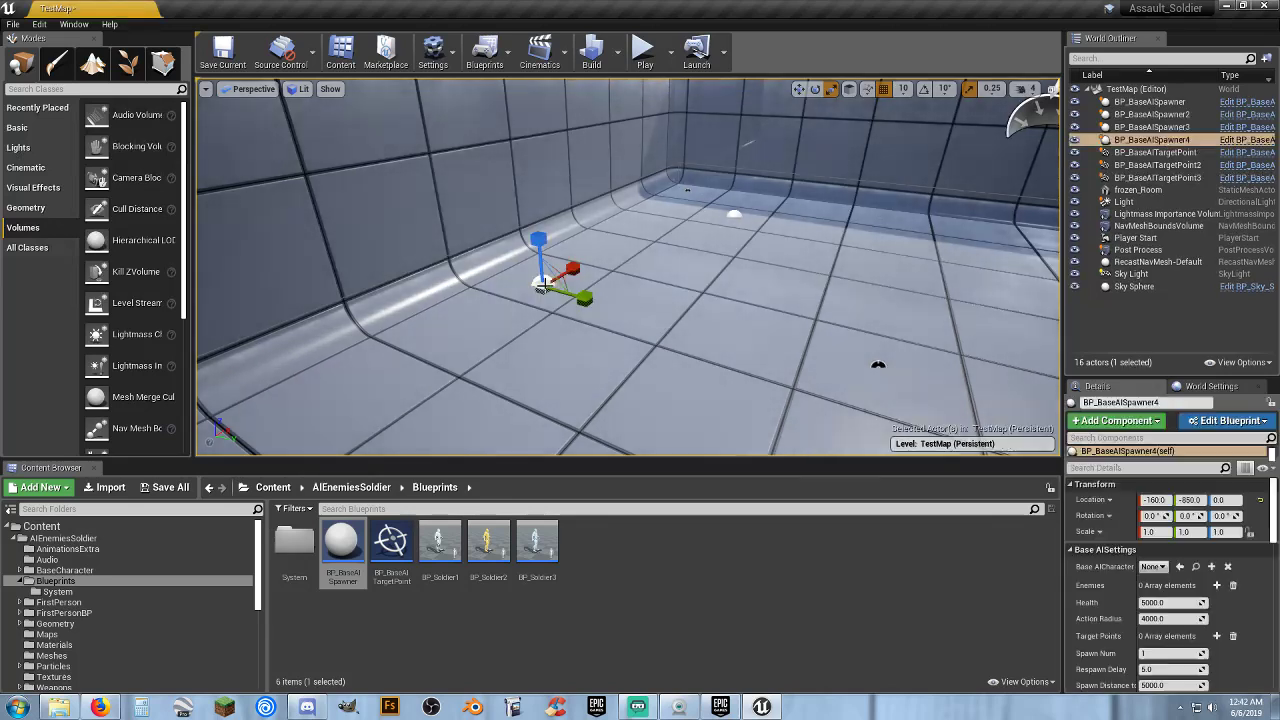
# - Make the spawner create AI_FBI_Male_BP with BP_Soldier3 as its enemy, then start Play in Editor
pyautogui.click(1161, 567)
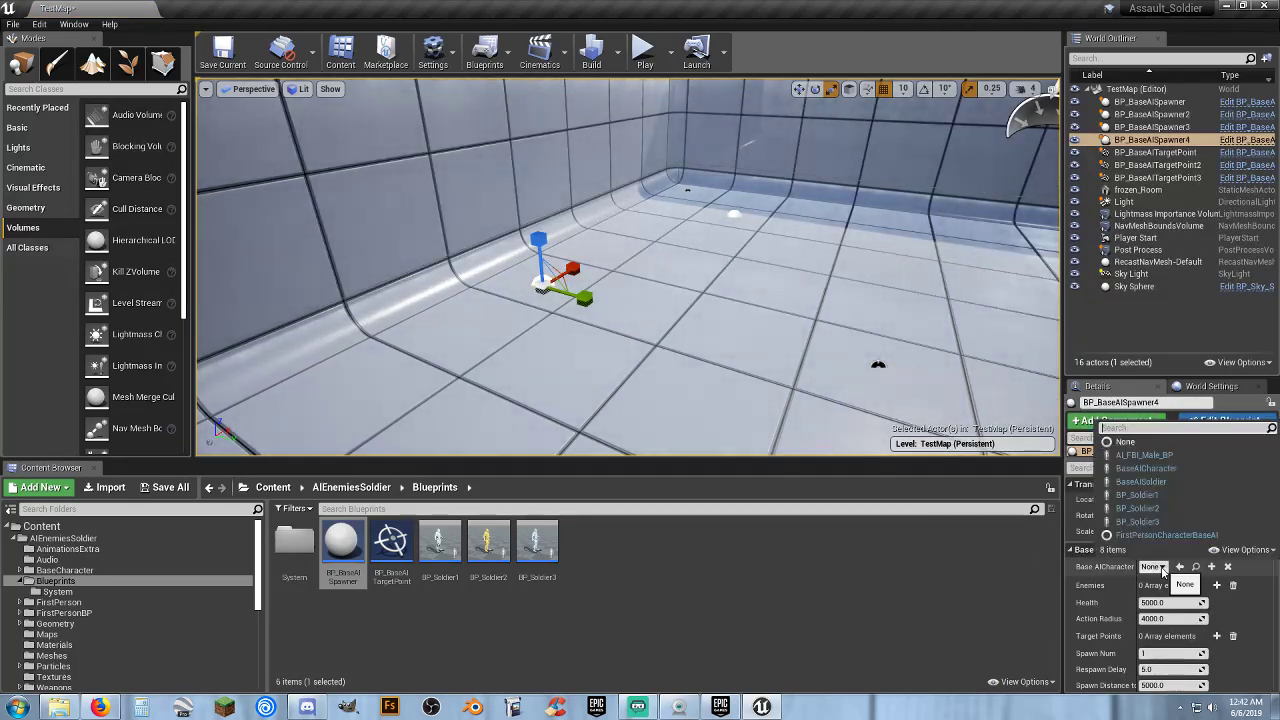
pyautogui.click(1156, 456)
pyautogui.scroll(-2, 1126, 586)
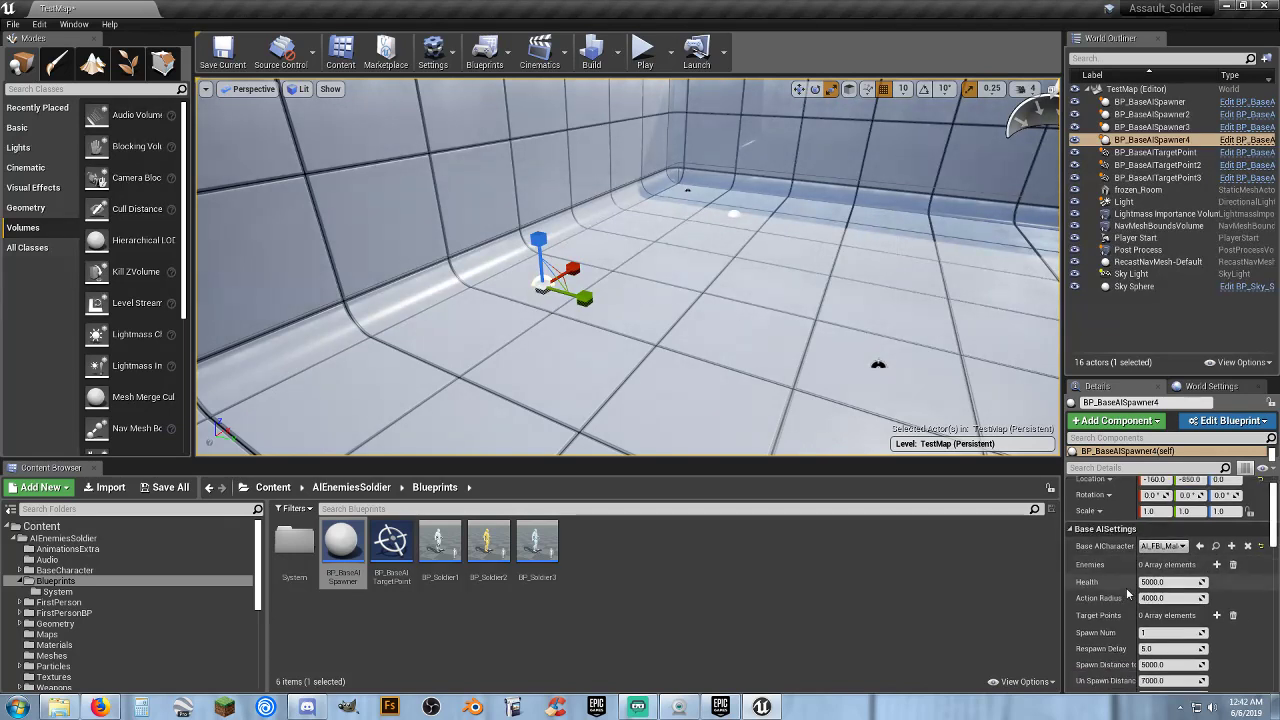
pyautogui.click(1217, 544)
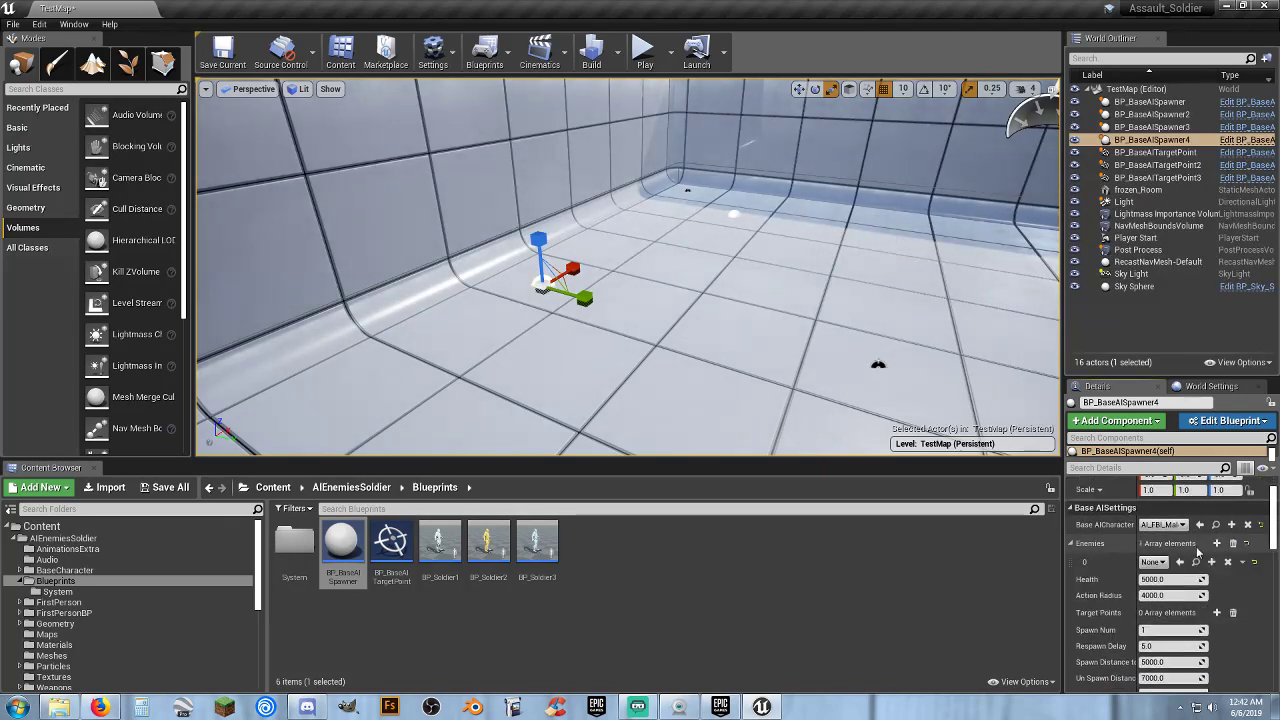
pyautogui.click(1162, 563)
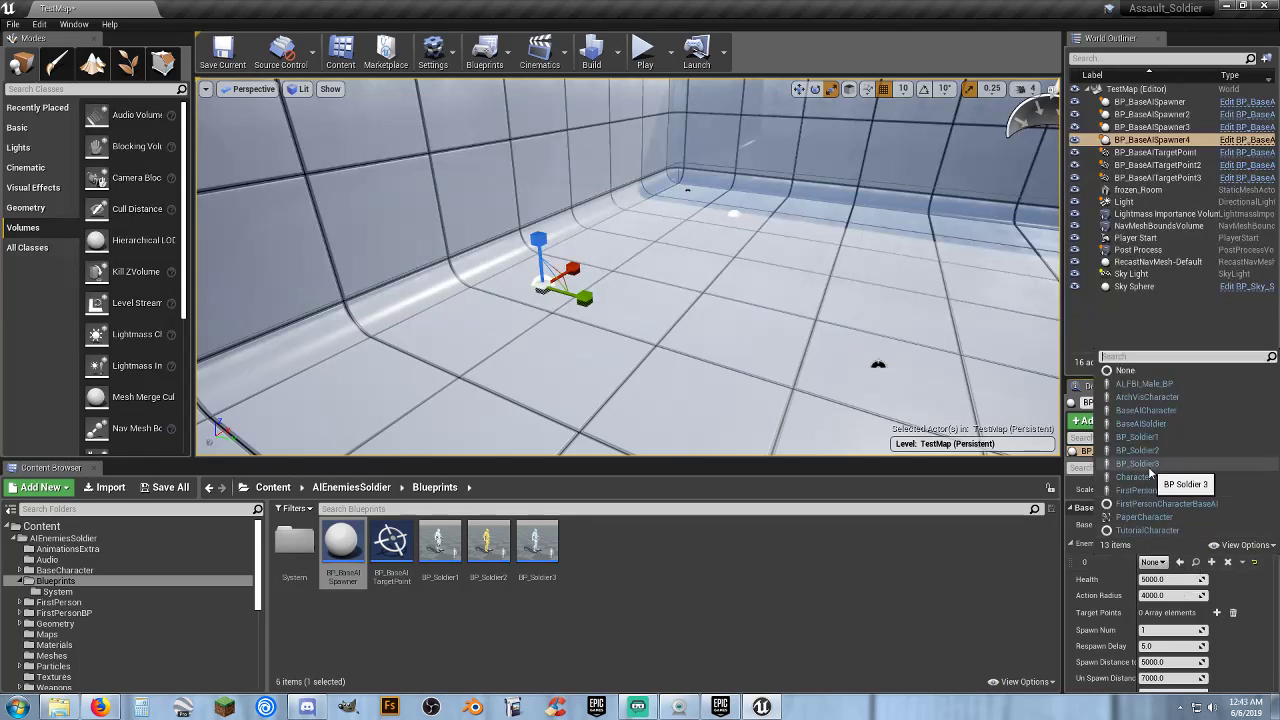
pyautogui.click(1148, 466)
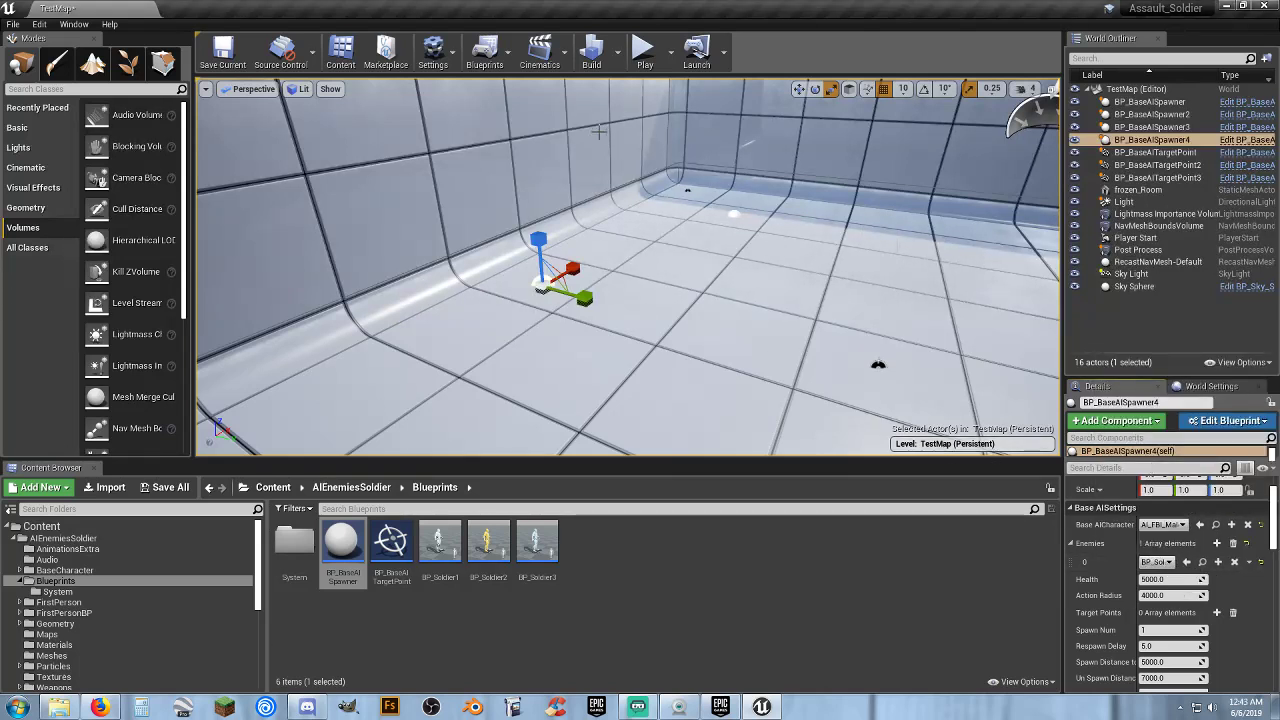
pyautogui.click(643, 51)
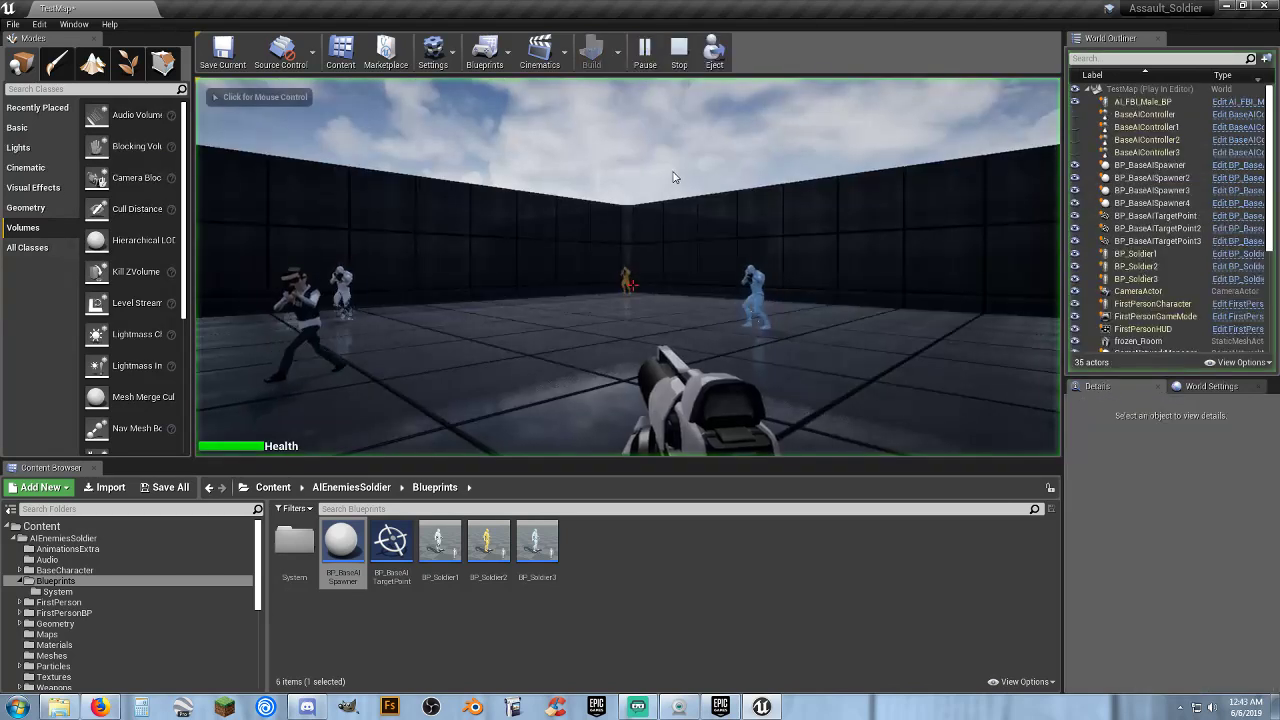
# - Walk around TestMap with WASD, watching the soldiers fight and approaching the last standing soldier
pyautogui.click(751, 210)
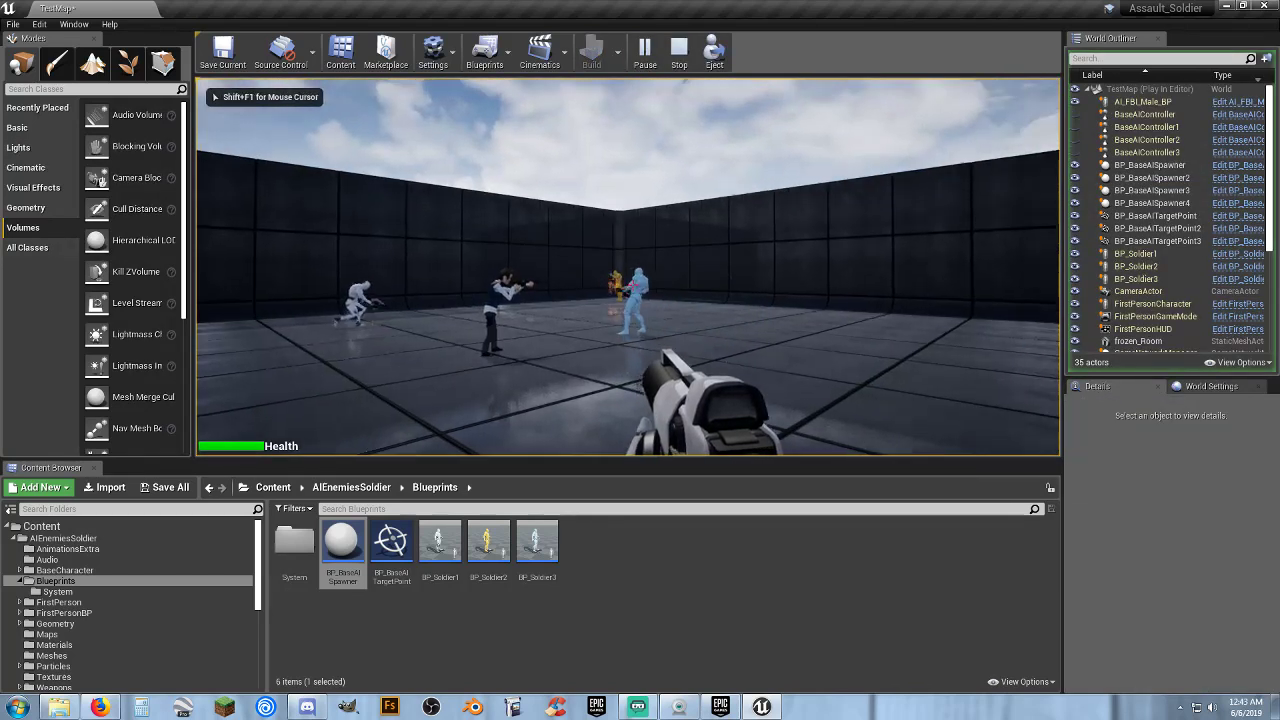
pyautogui.press('w')
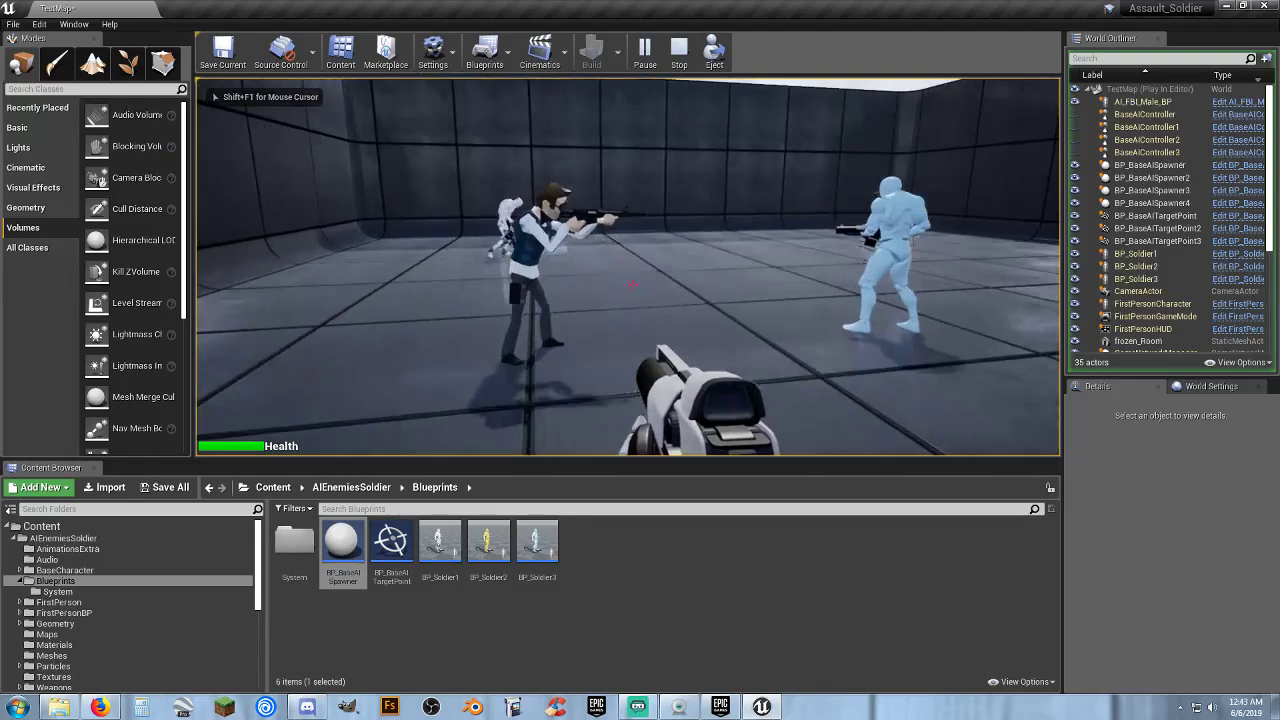
pyautogui.press('w')
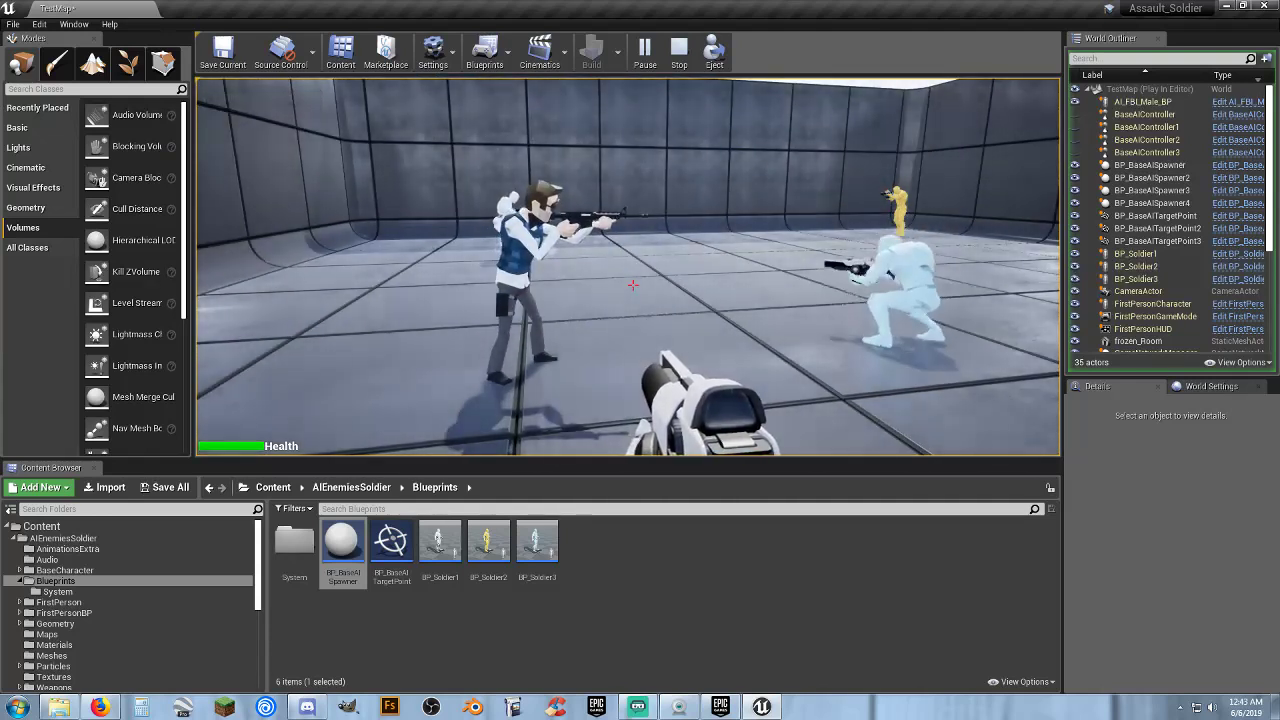
pyautogui.press('d')
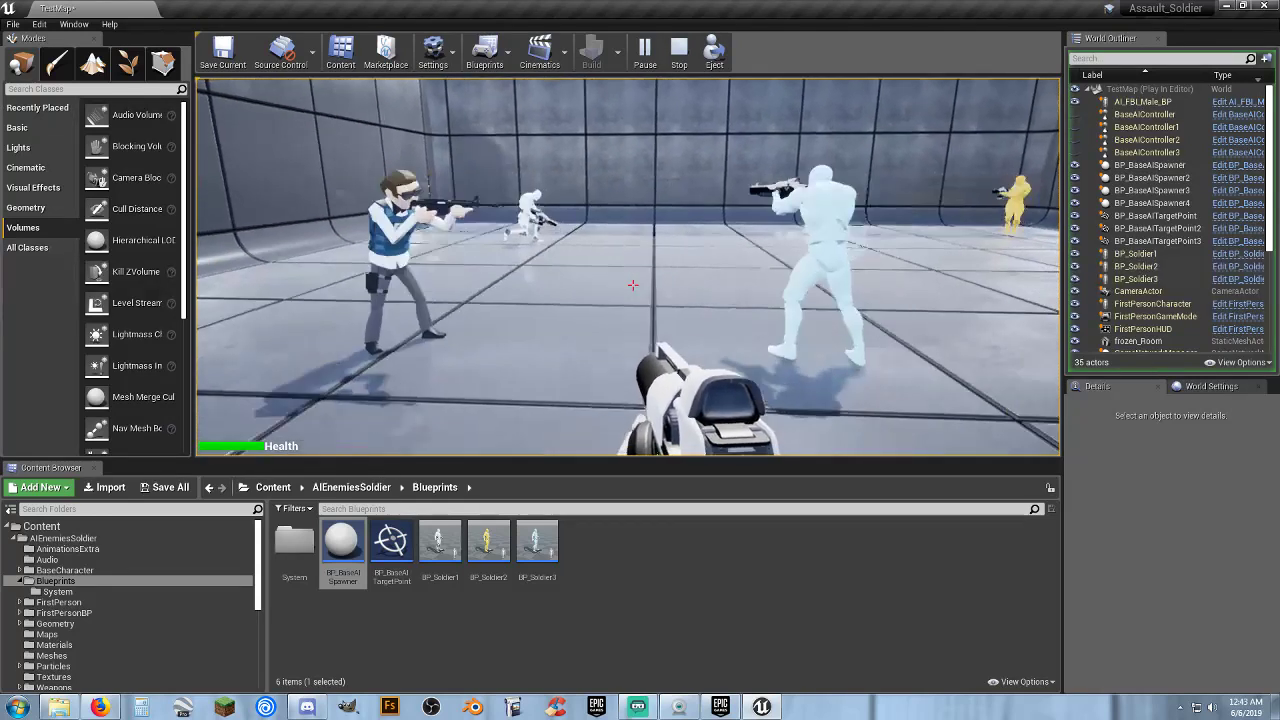
pyautogui.press('a')
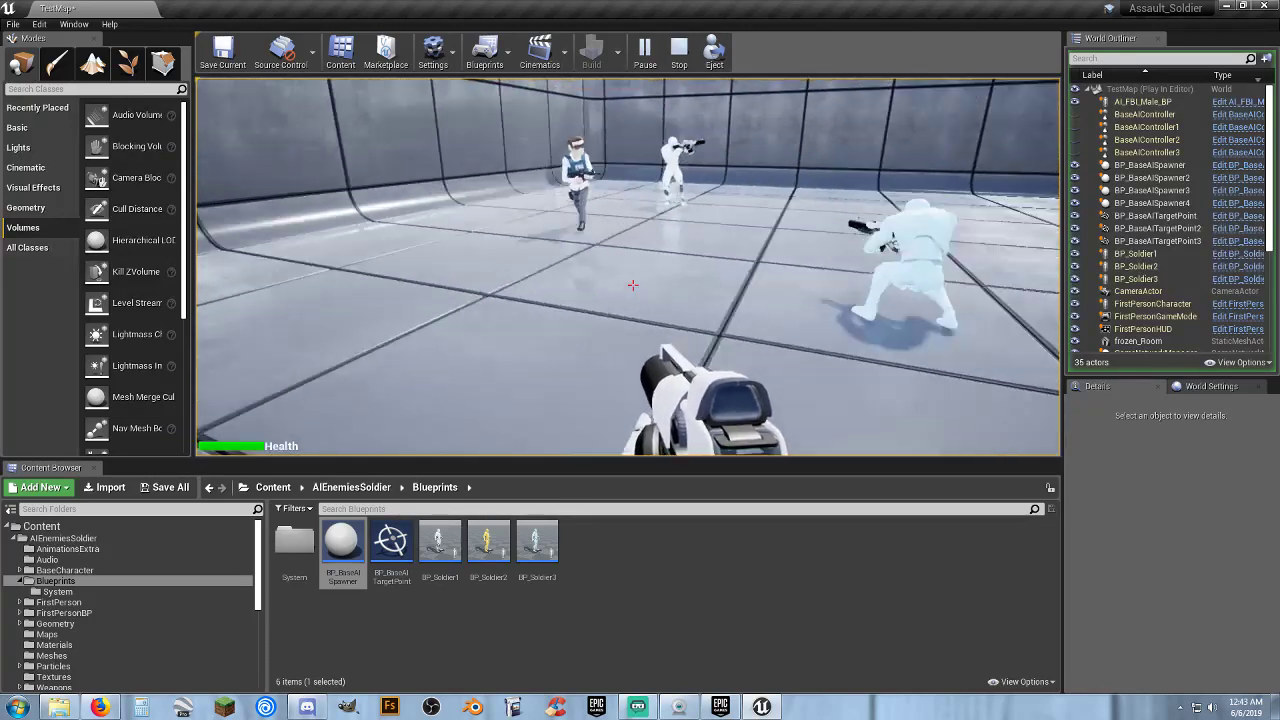
pyautogui.press('s')
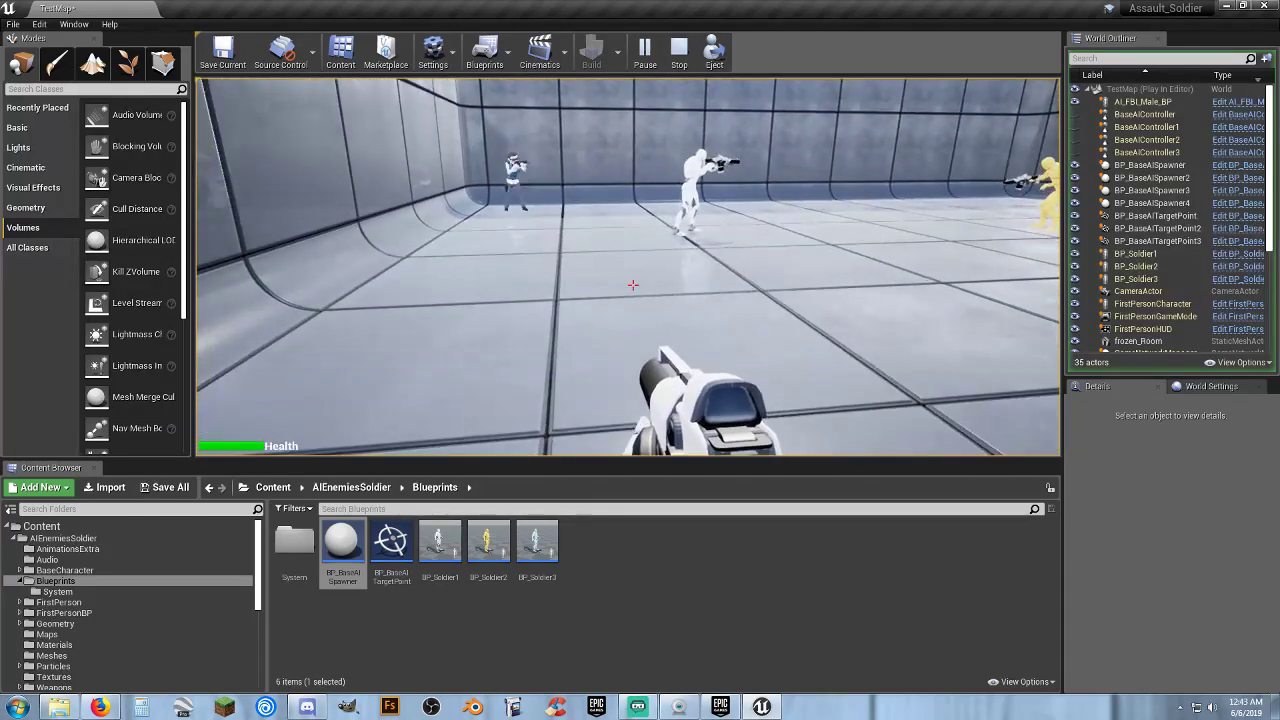
pyautogui.press('a')
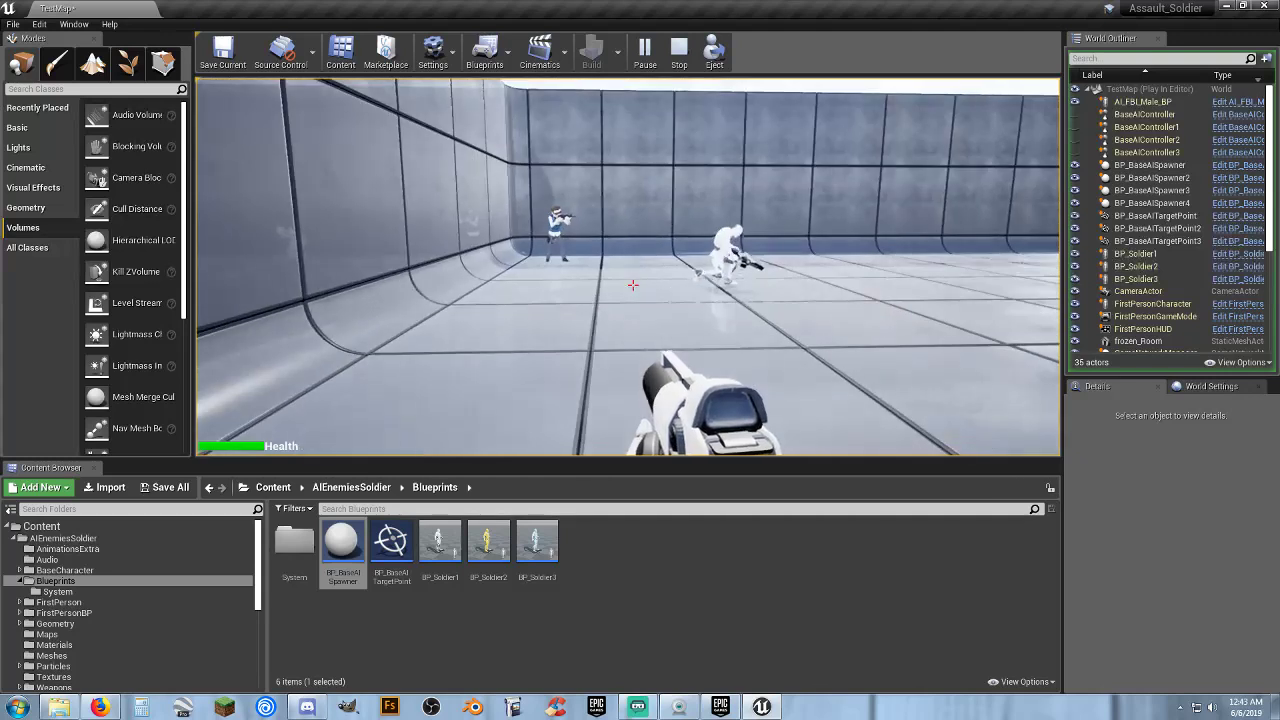
pyautogui.press('w')
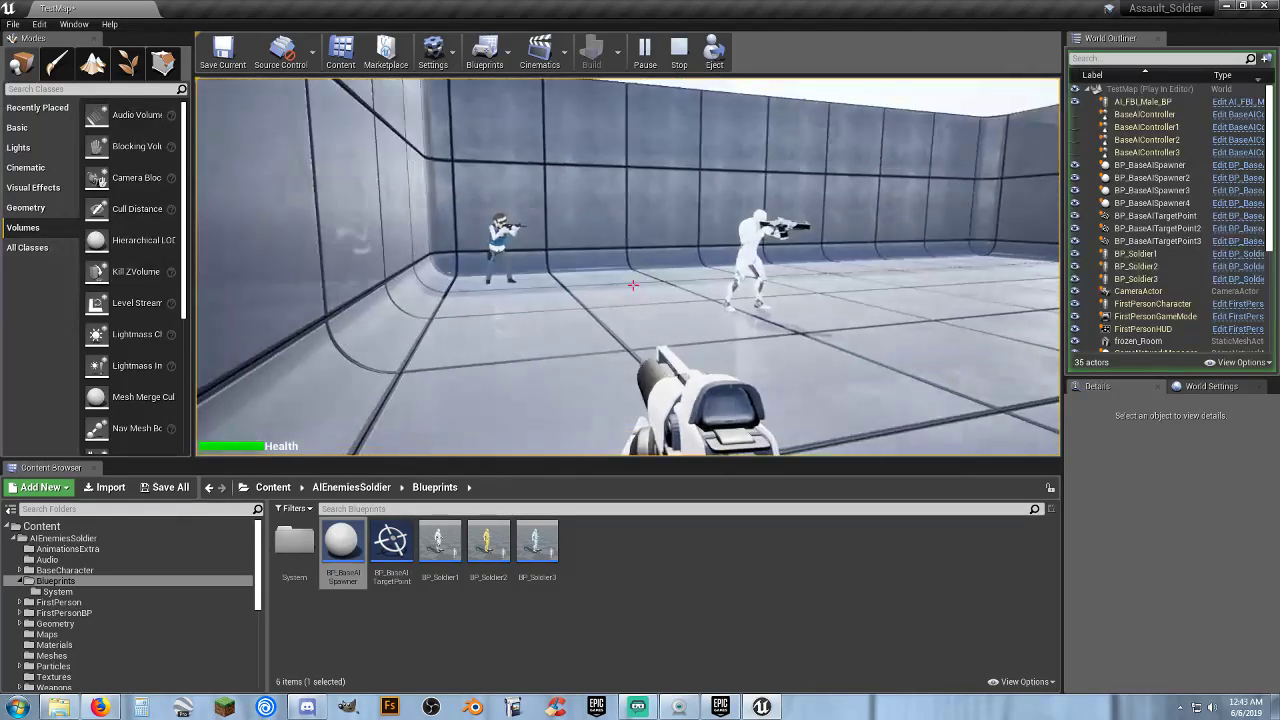
pyautogui.press('w')
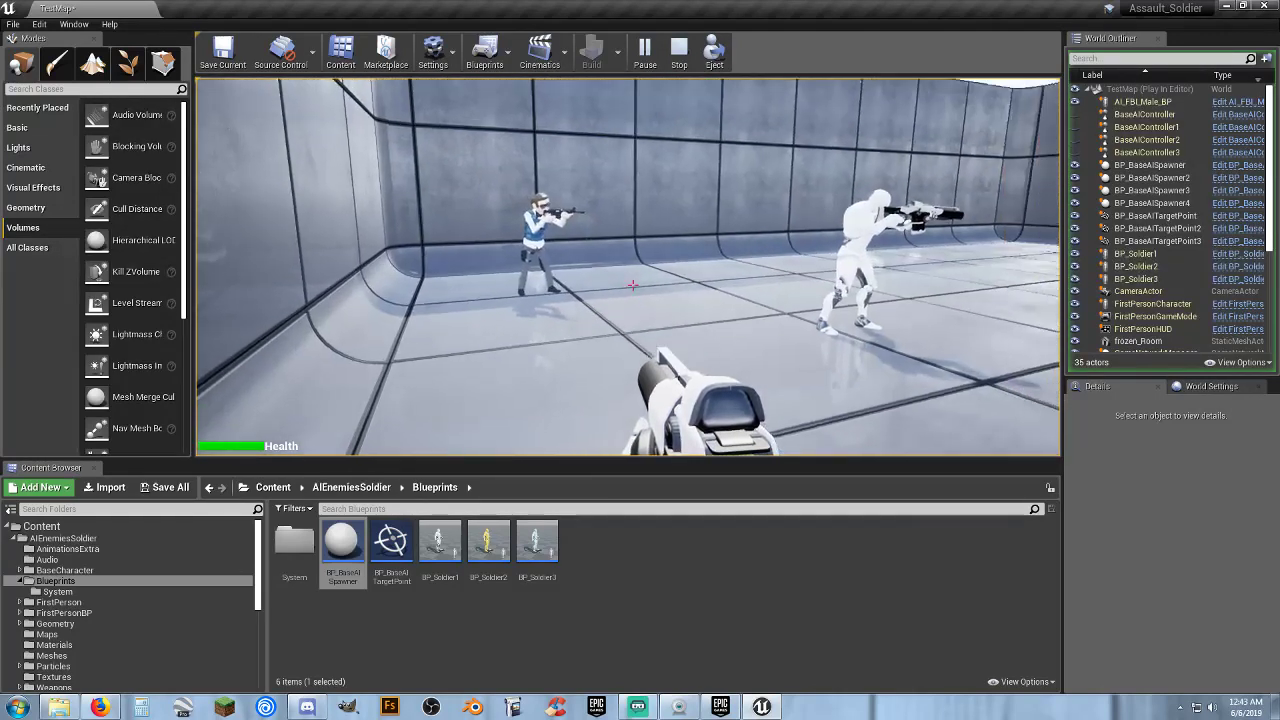
pyautogui.press('w')
pyautogui.press('d')
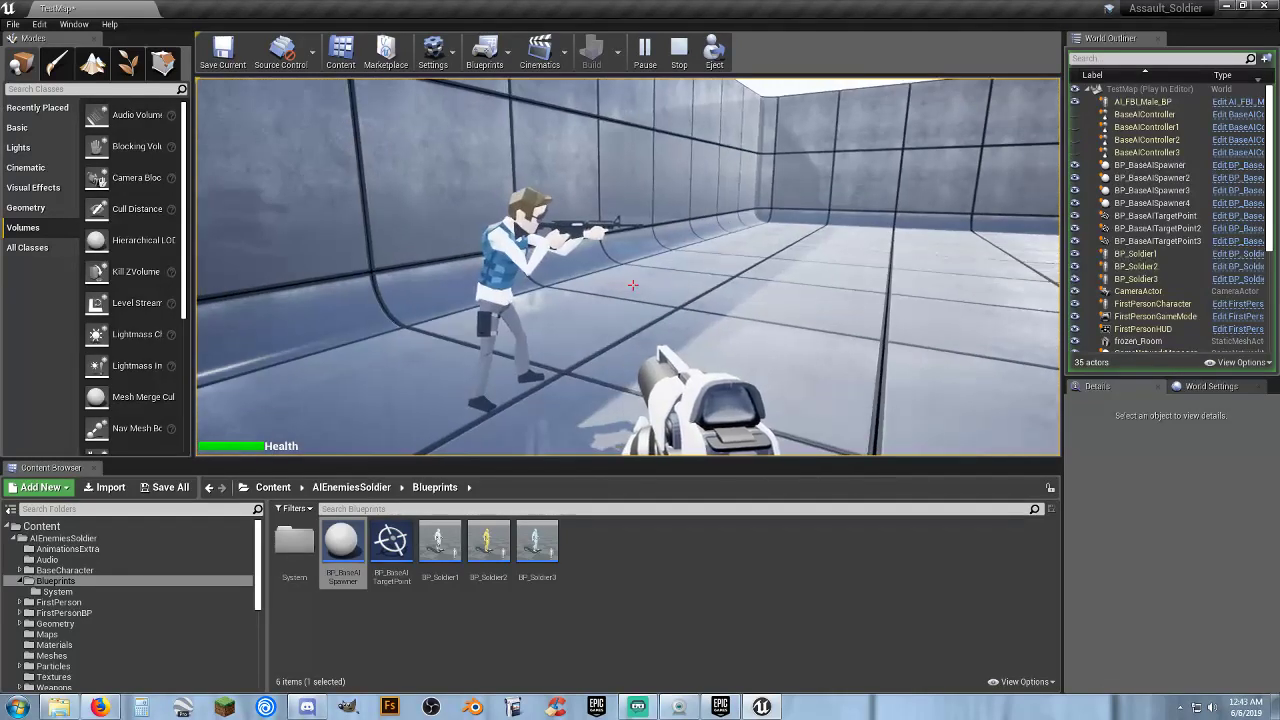
pyautogui.press('d')
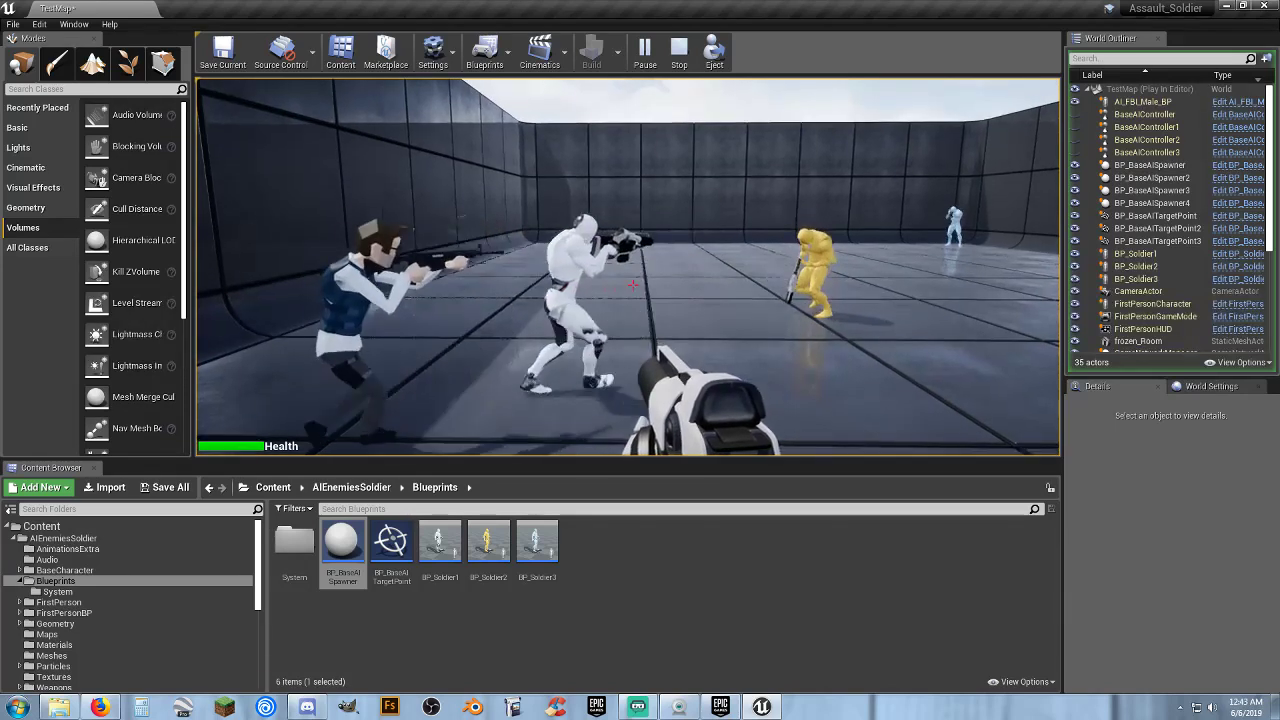
pyautogui.press('w')
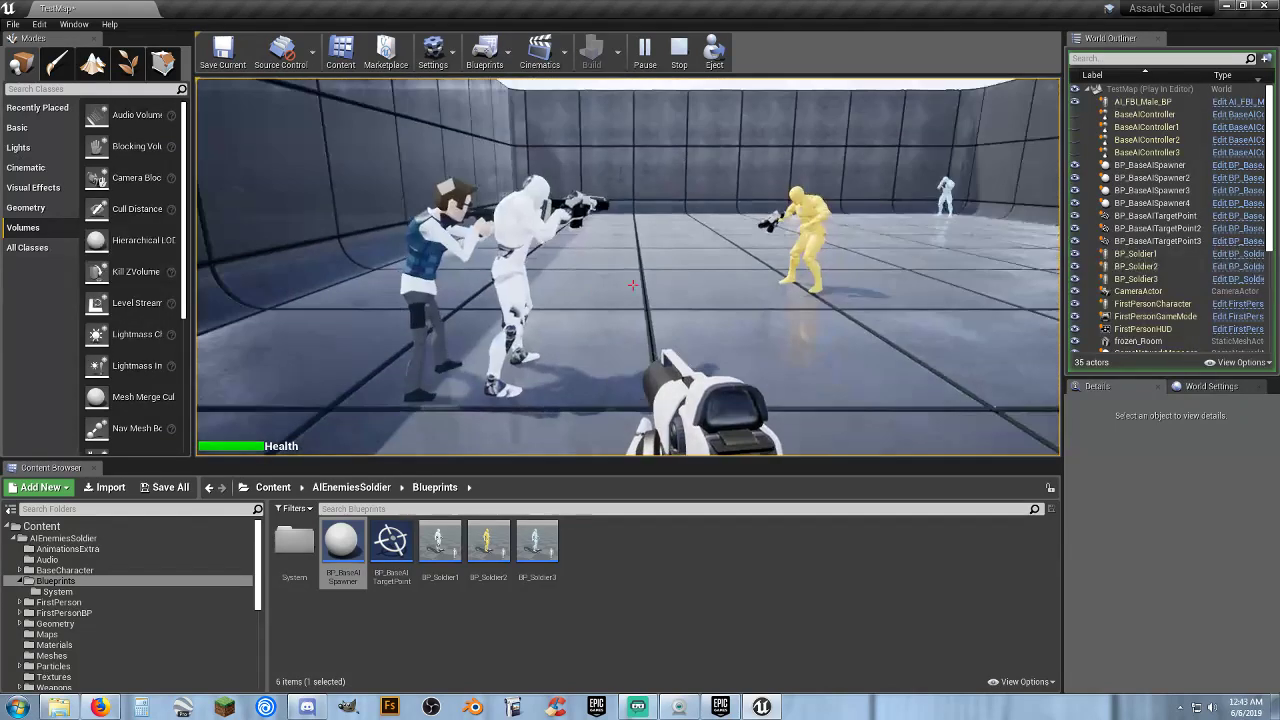
pyautogui.press('d')
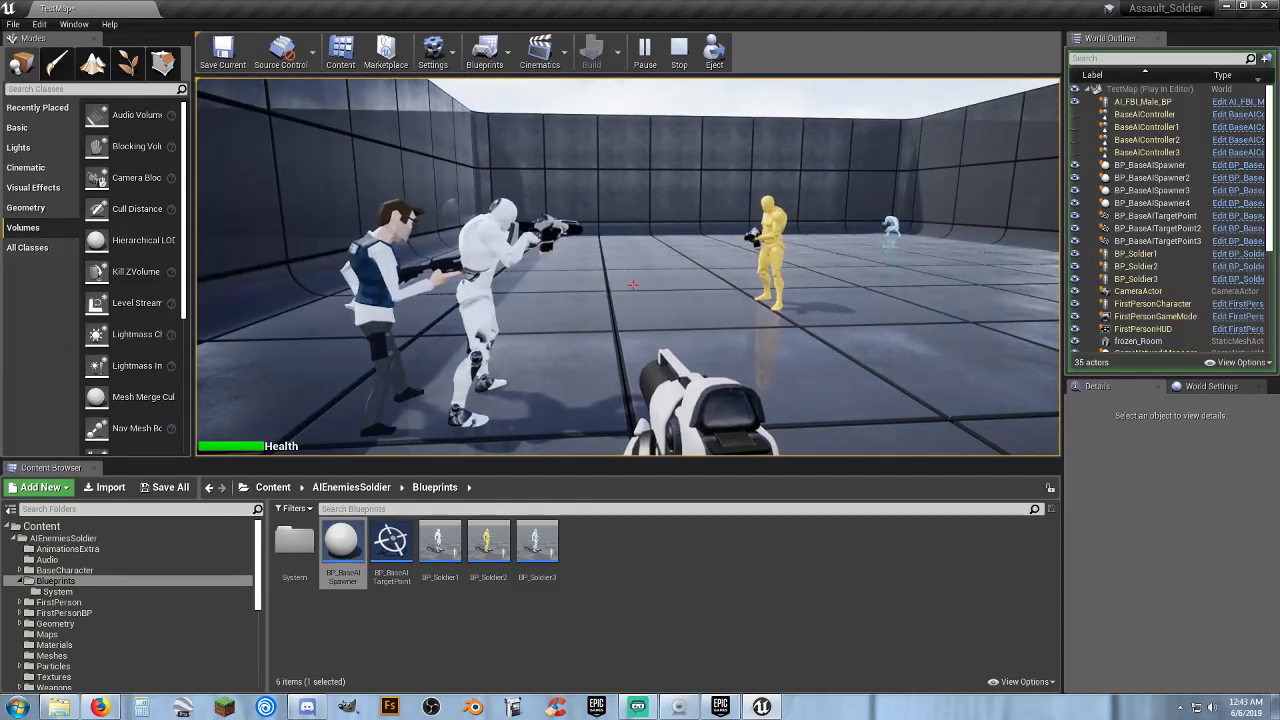
pyautogui.press('a')
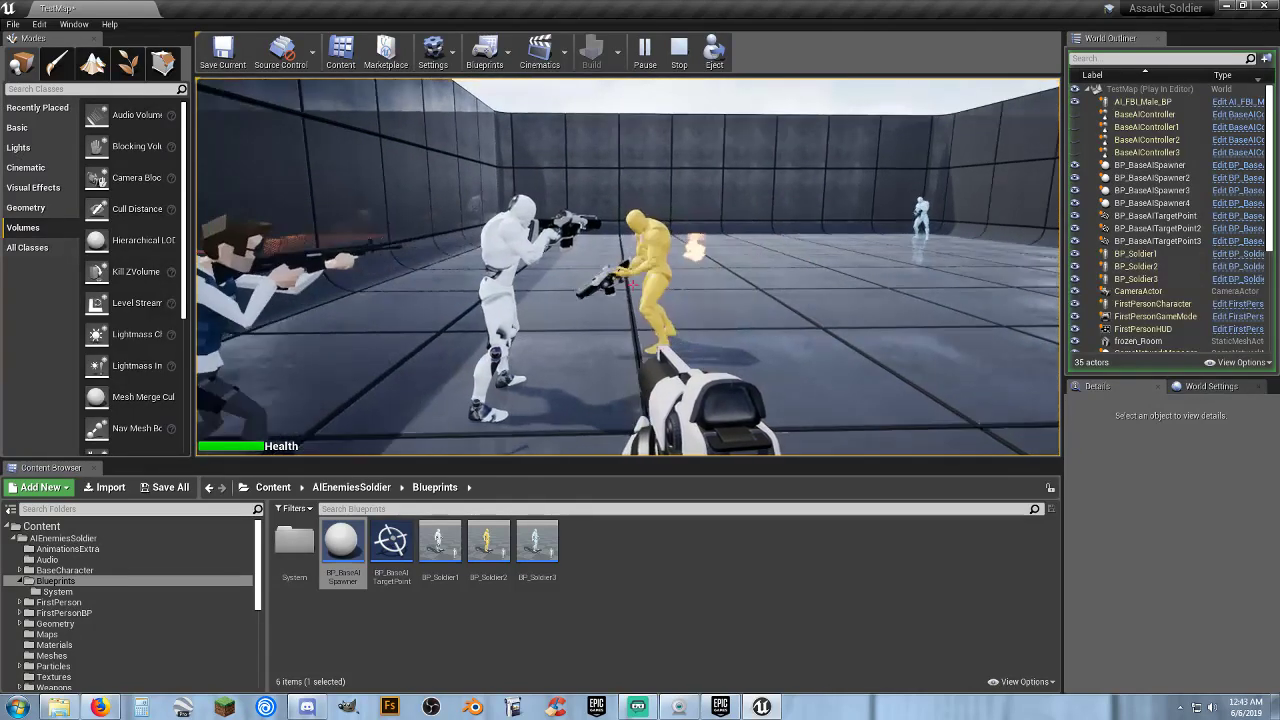
pyautogui.press('s')
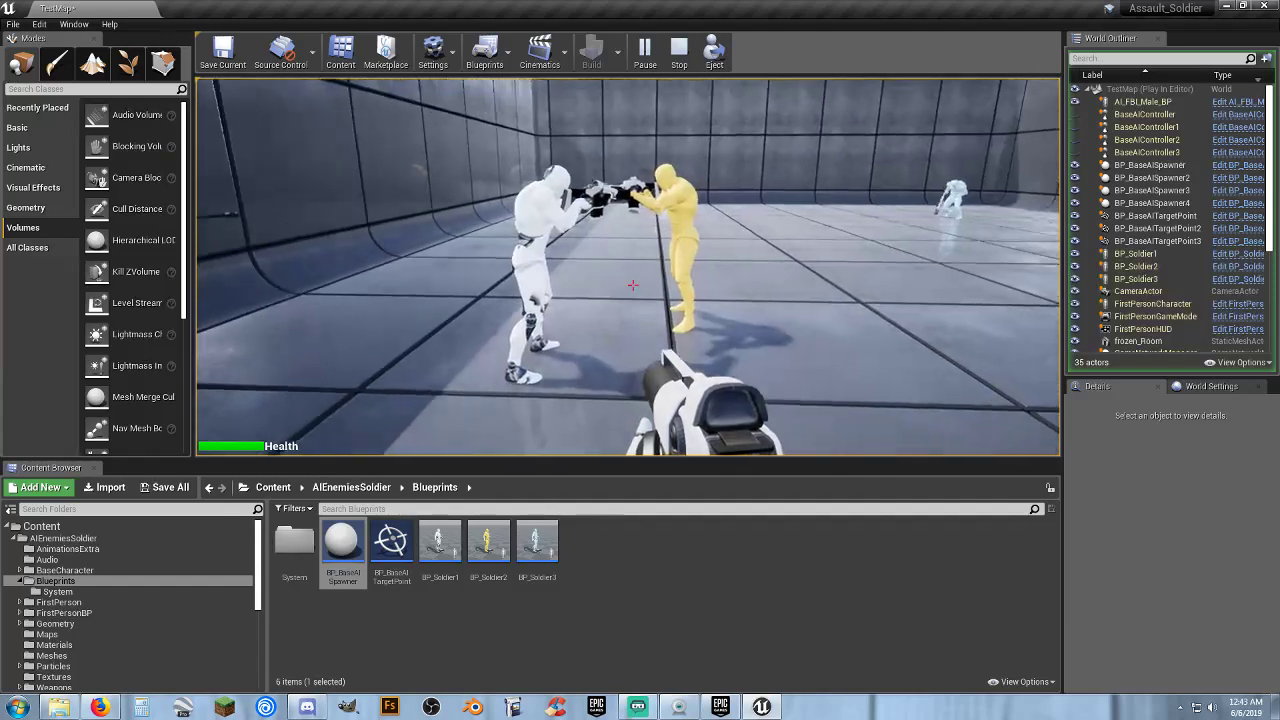
pyautogui.press('d')
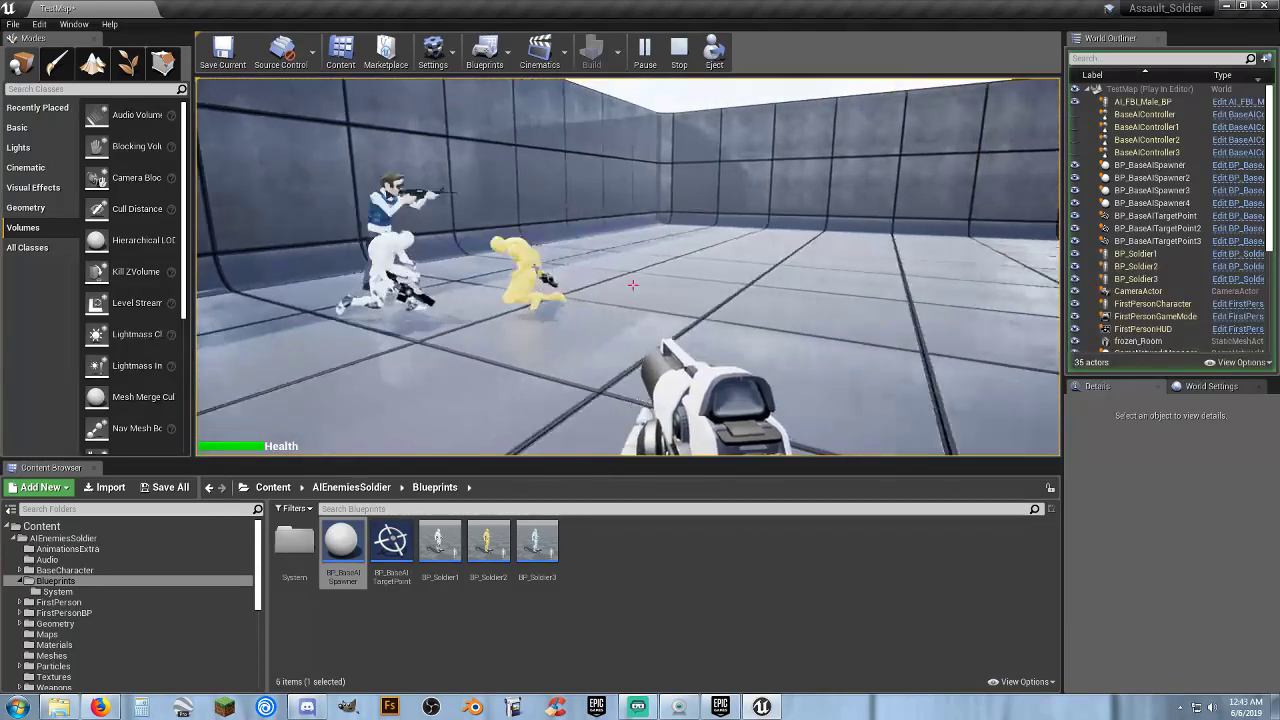
pyautogui.press('d')
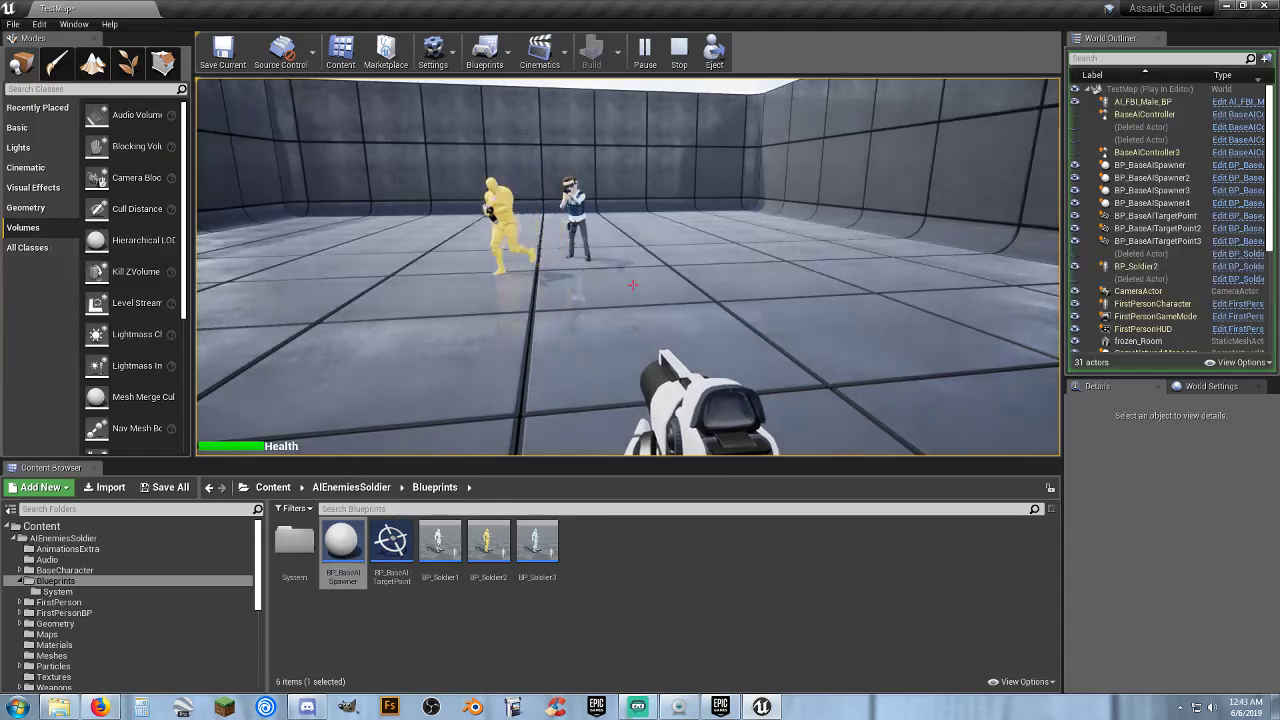
pyautogui.press('a')
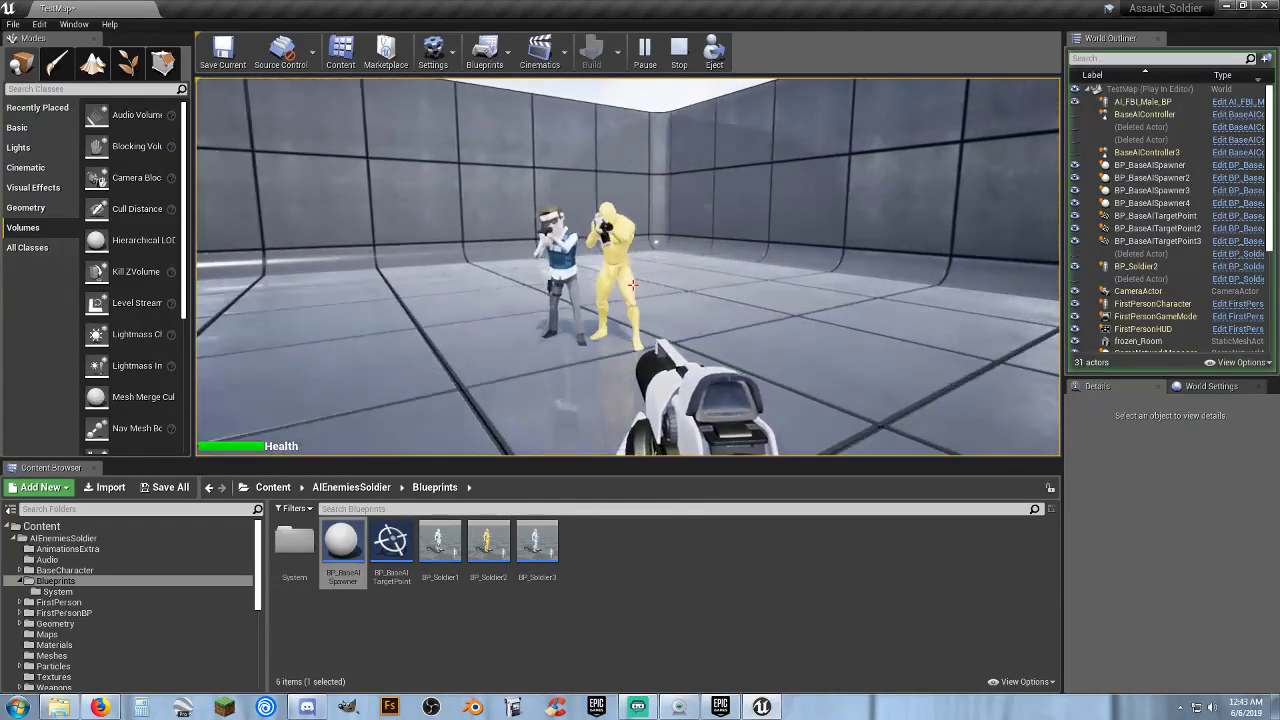
pyautogui.press('w')
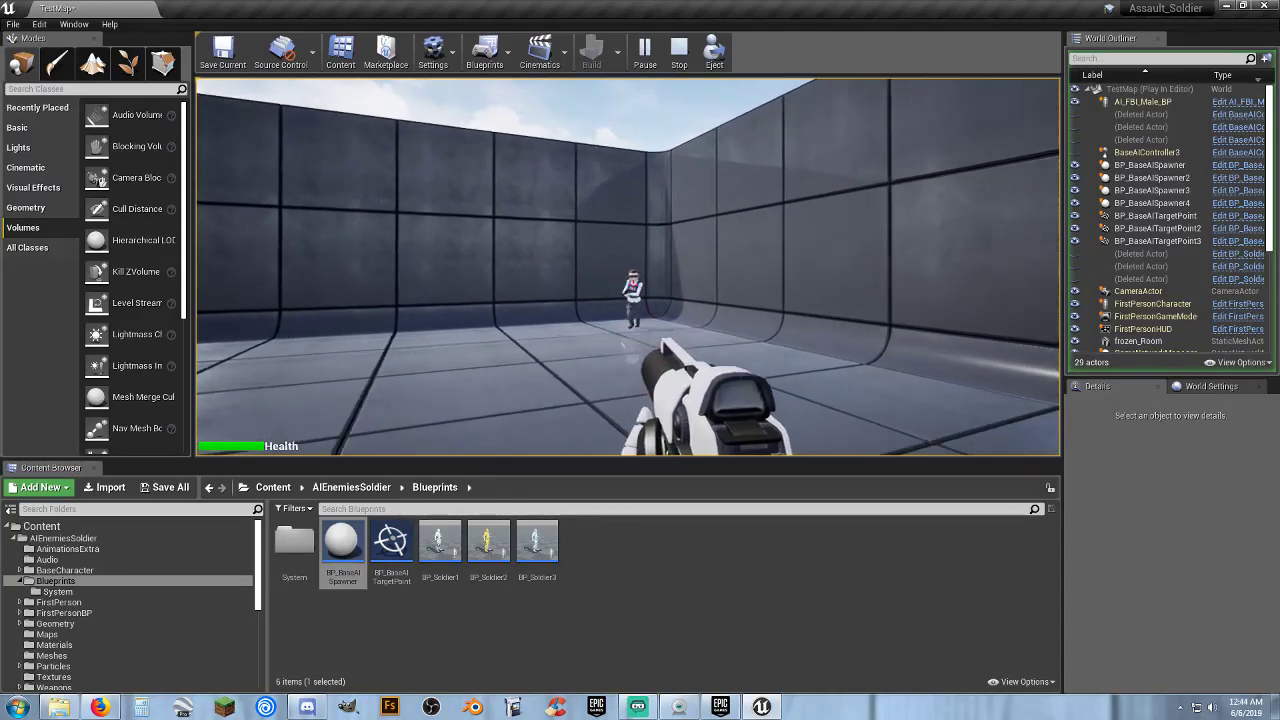
pyautogui.press('w')
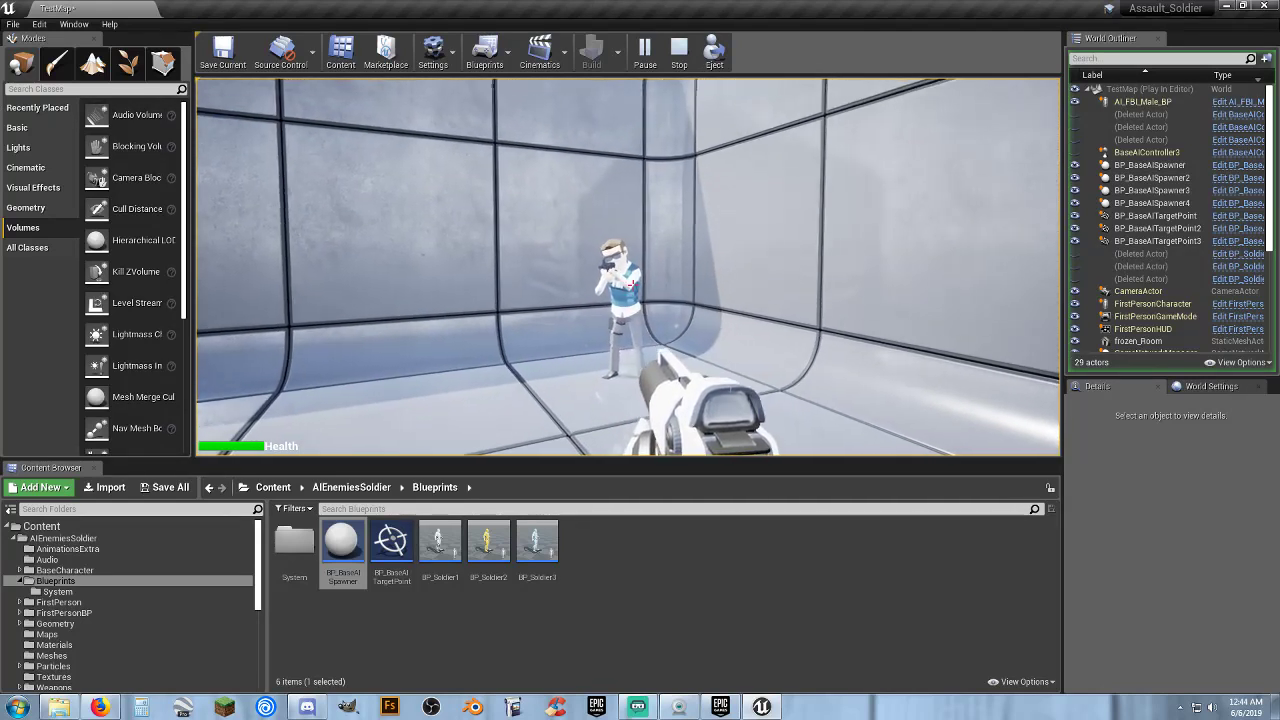
pyautogui.press('w')
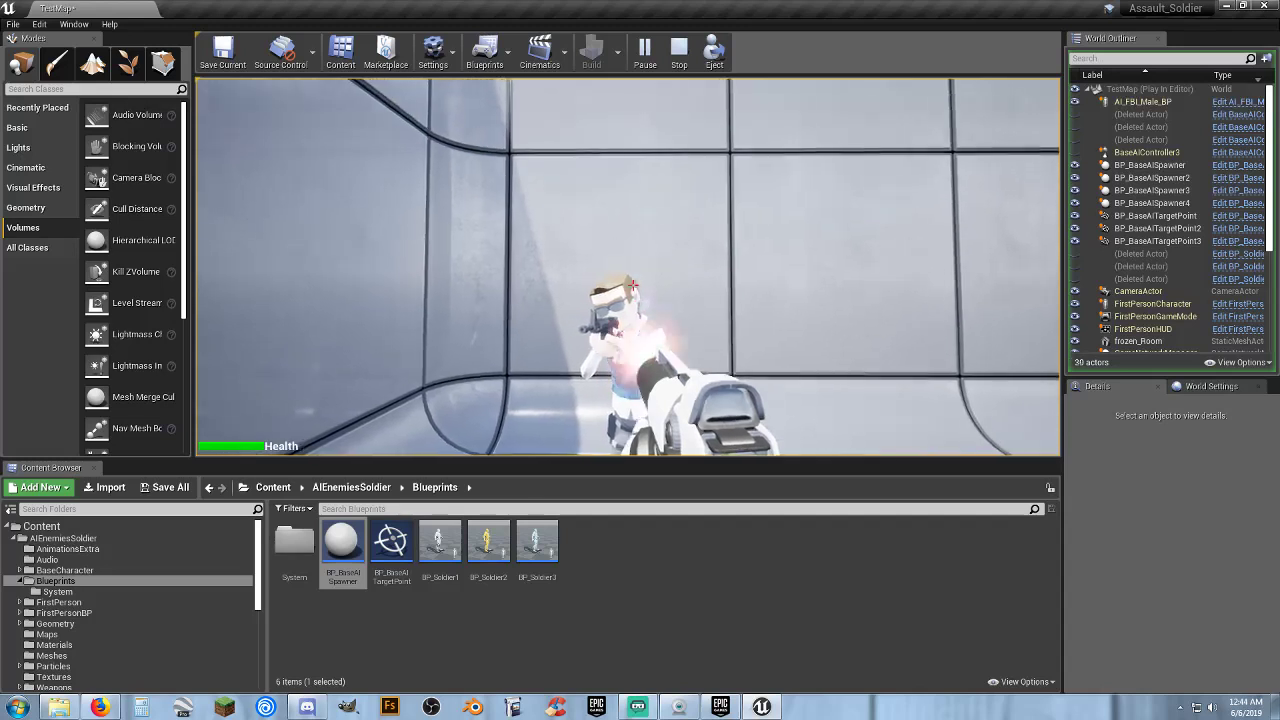
# - Fire four shots at the soldier, then end the play session with Esc
pyautogui.click(633, 285)
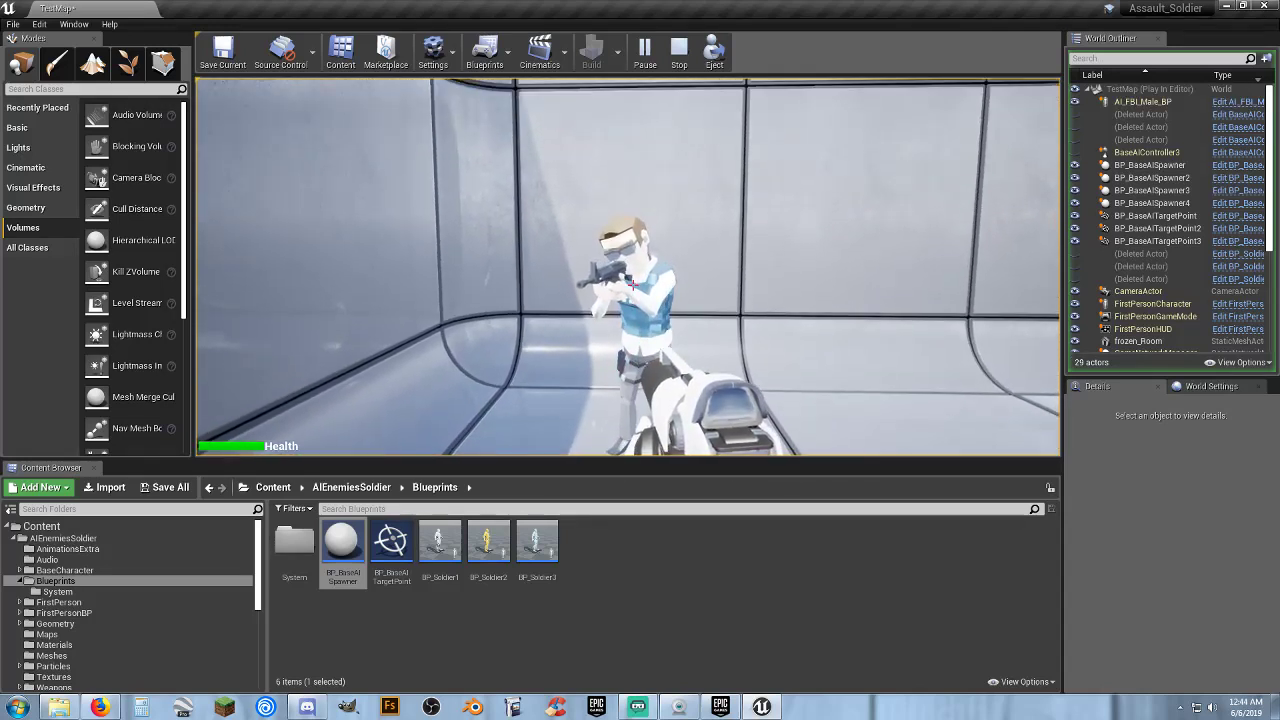
pyautogui.click(633, 285)
pyautogui.click(633, 285)
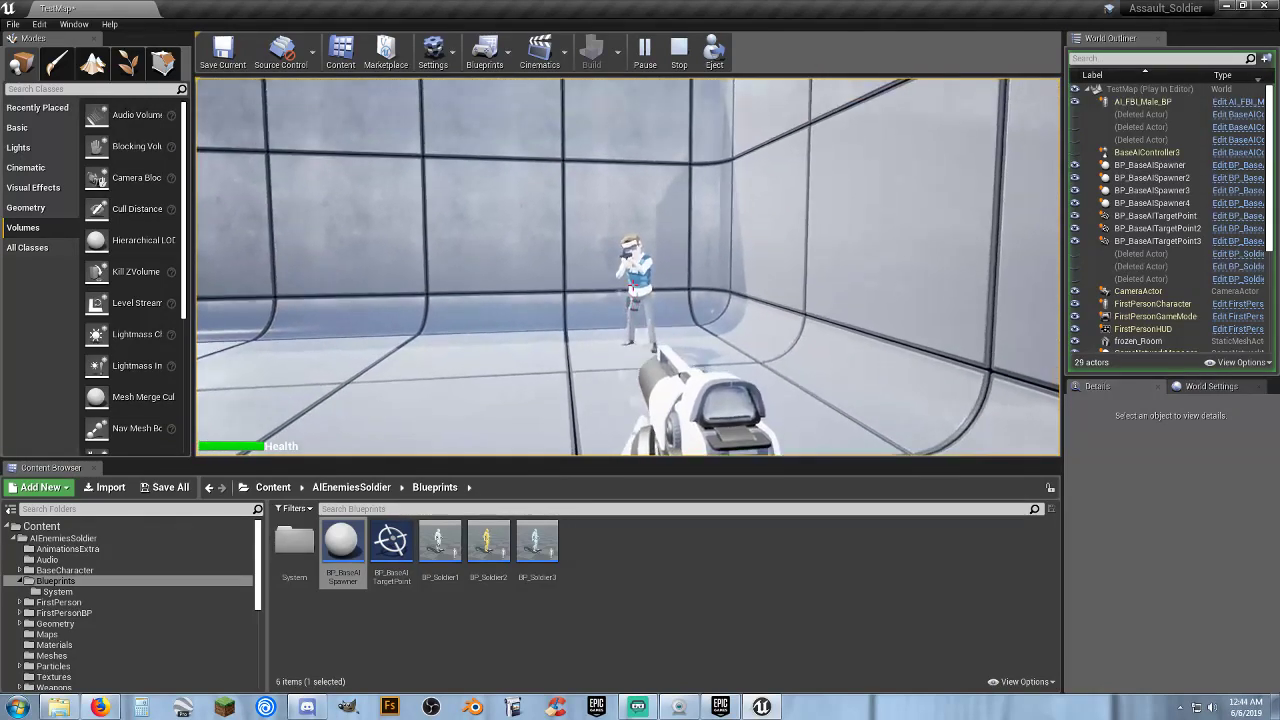
pyautogui.click(633, 285)
pyautogui.press('Escape')
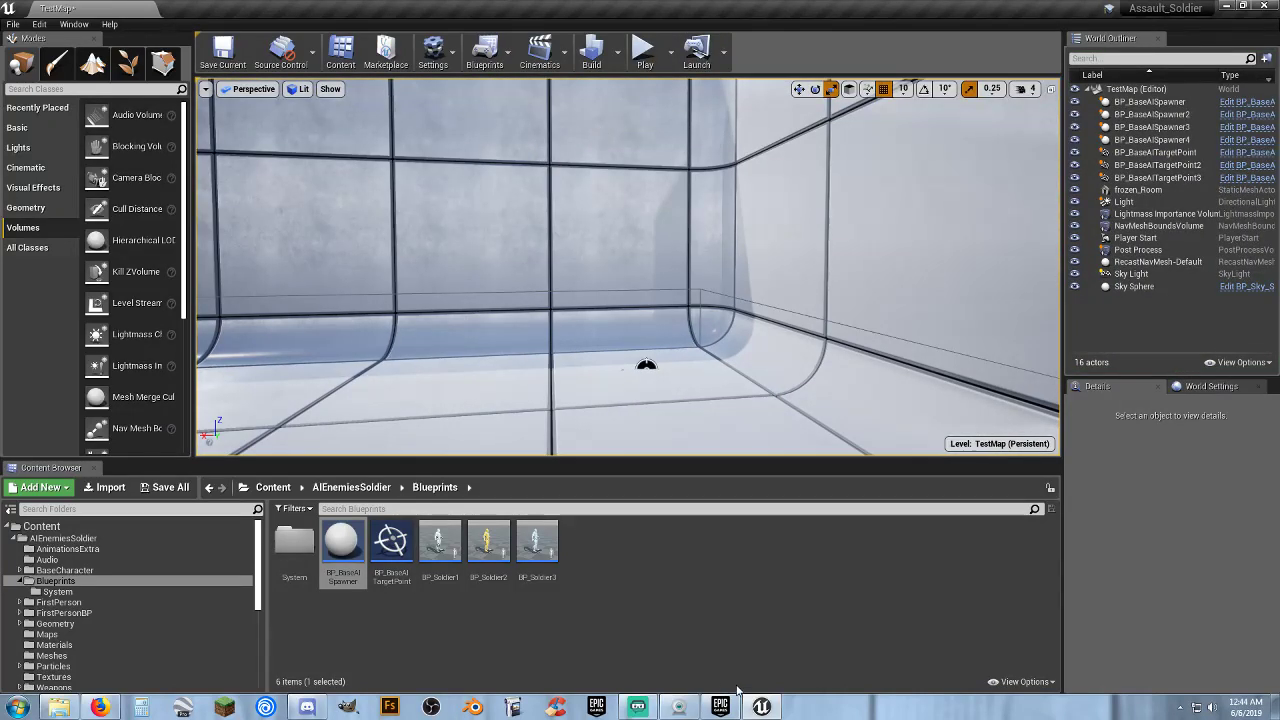
# - Open the BP_Soldier1 Blueprint, then save all unsaved content from TestMap
pyautogui.click(604, 626)
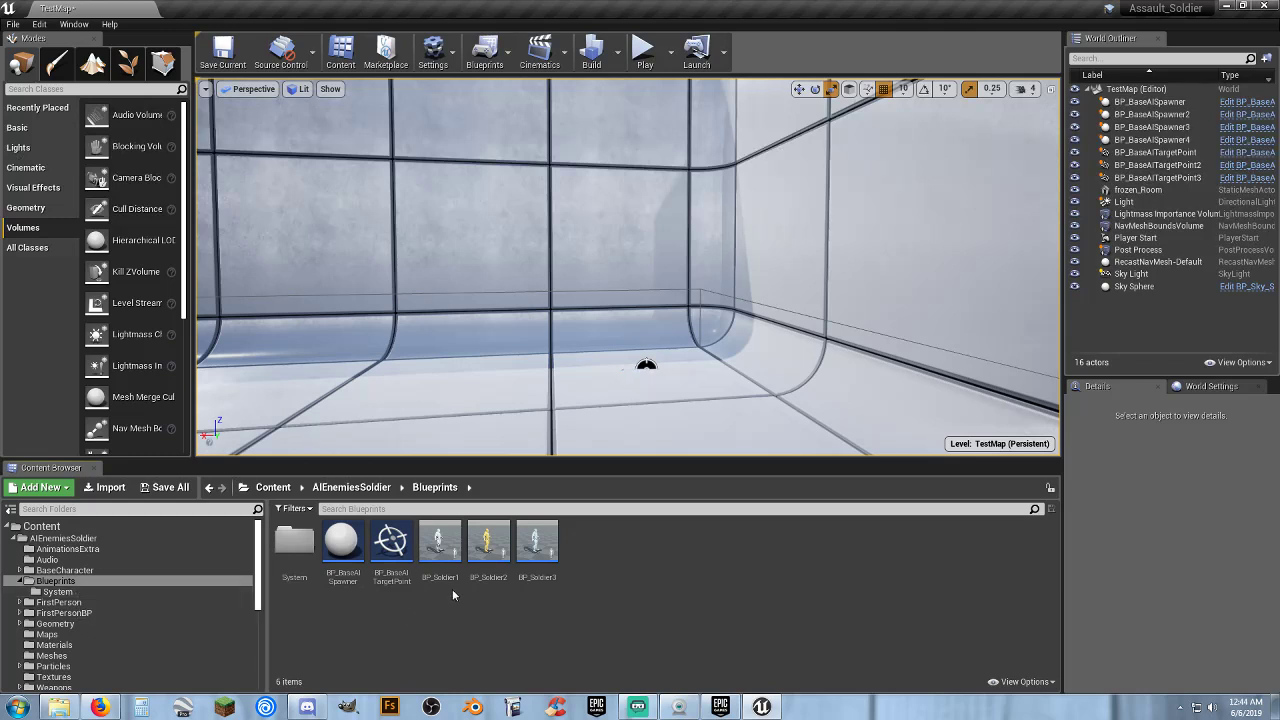
pyautogui.doubleClick(442, 560)
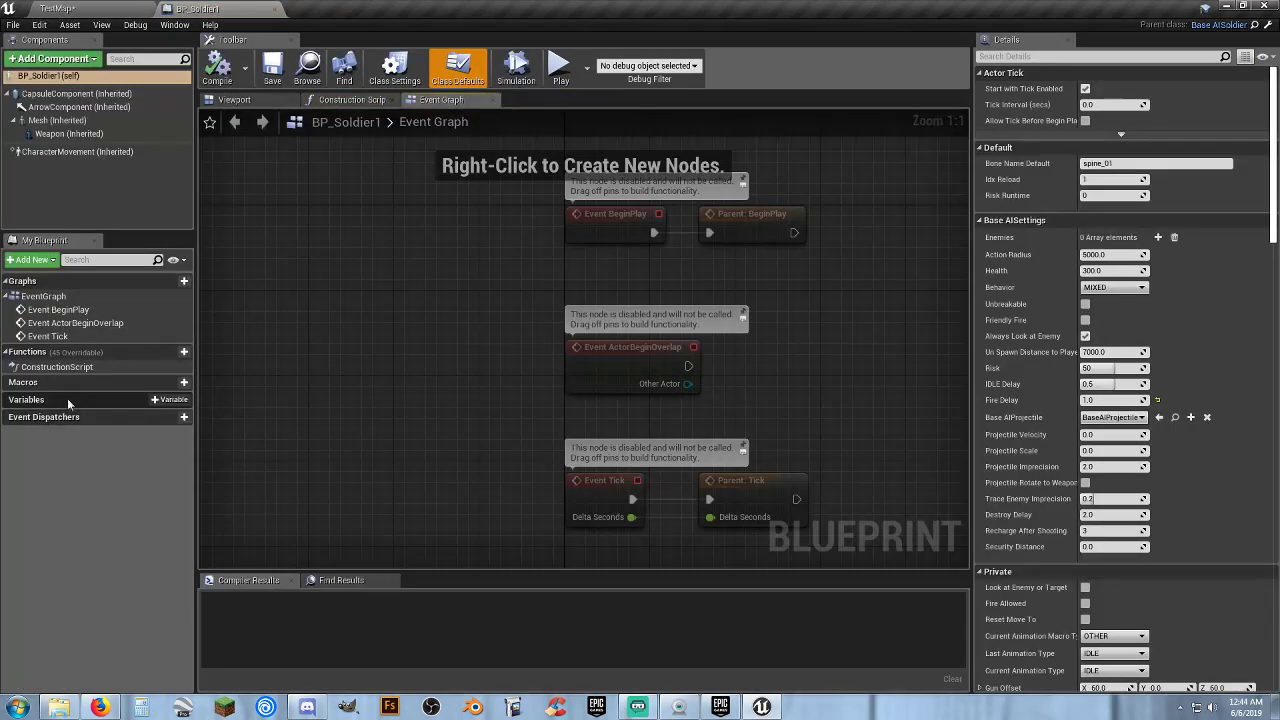
pyautogui.click(63, 8)
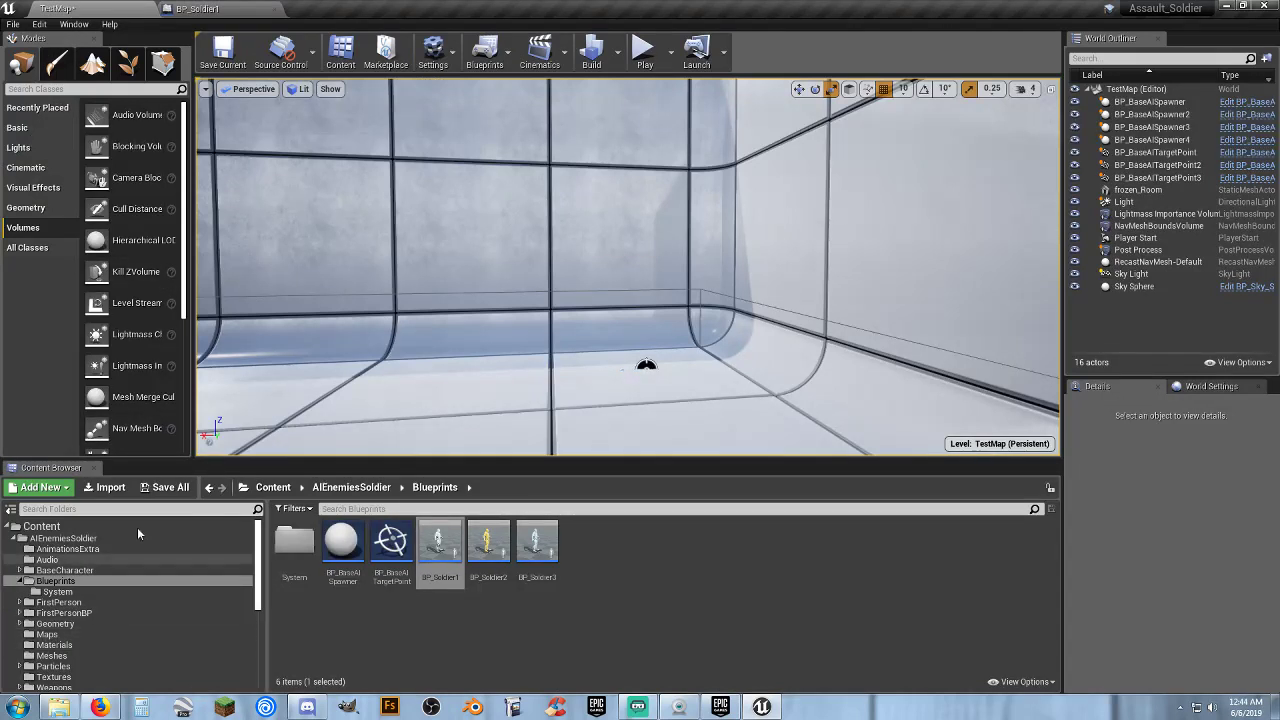
pyautogui.click(170, 488)
pyautogui.click(757, 474)
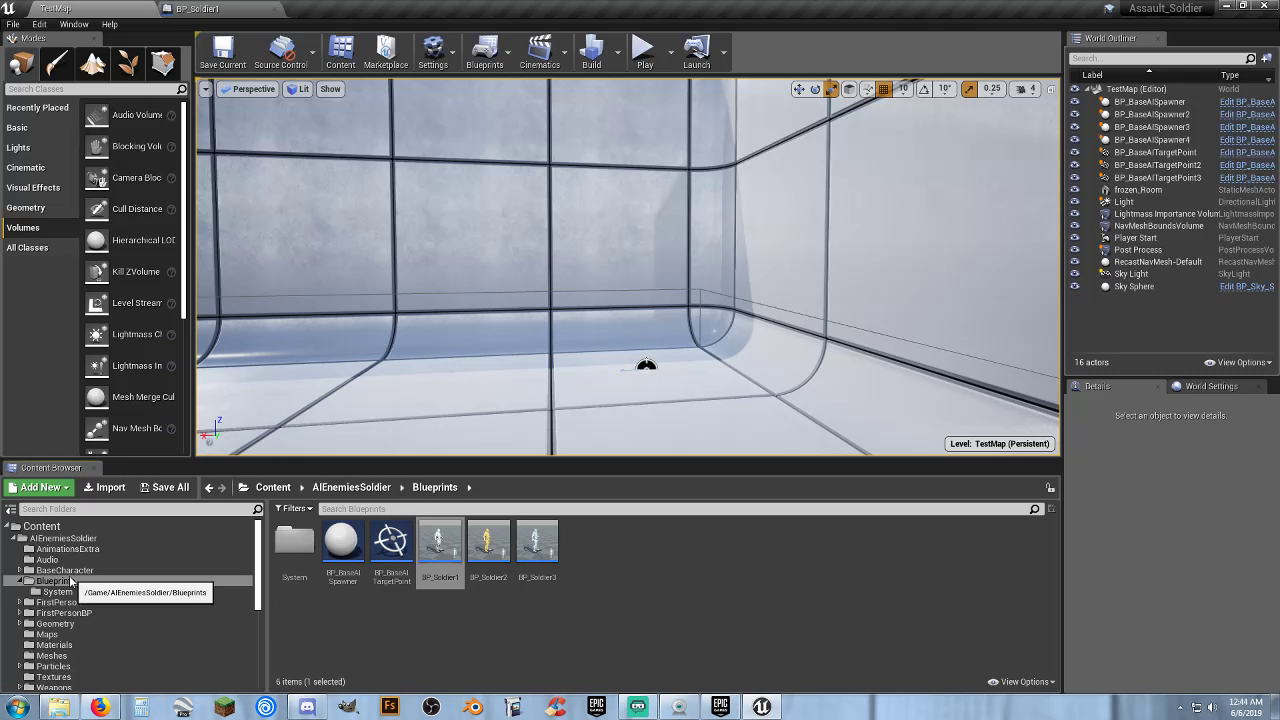
# - Open AI_FBI_Male_BP from the Character Blueprints folder
pyautogui.scroll(-2, 70, 585)
pyautogui.scroll(-1, 70, 585)
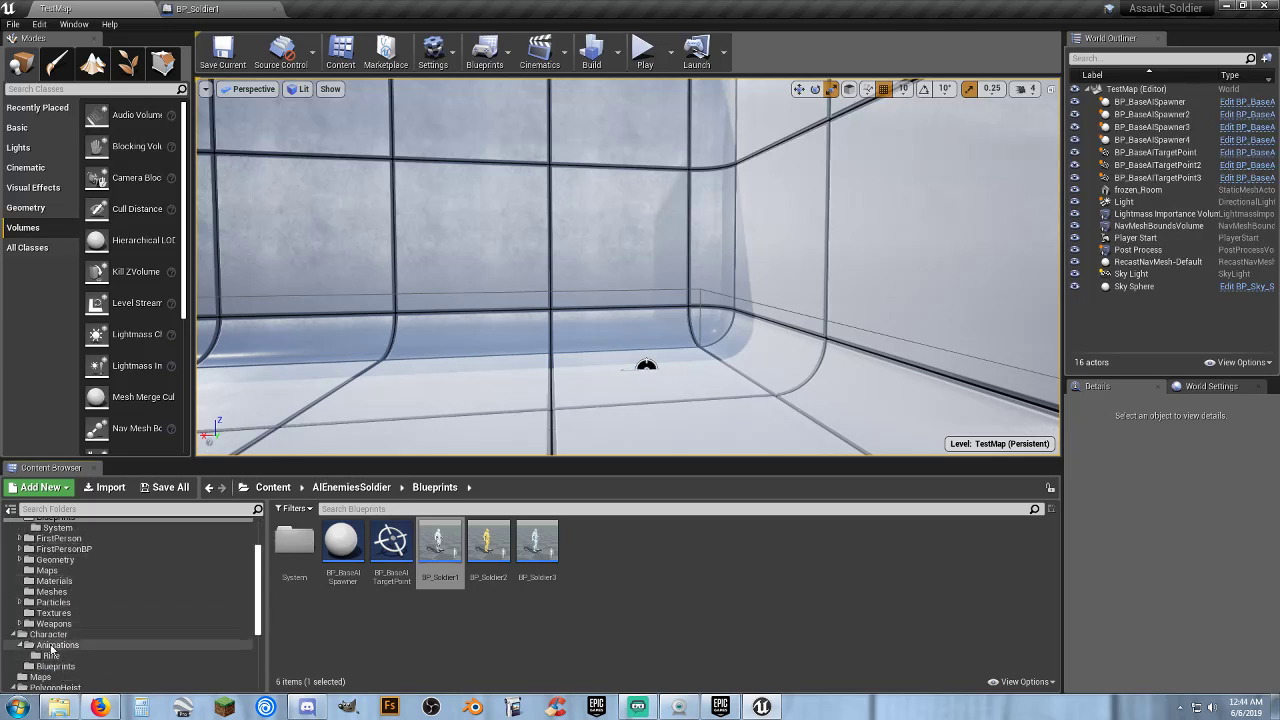
pyautogui.click(21, 646)
pyautogui.click(55, 655)
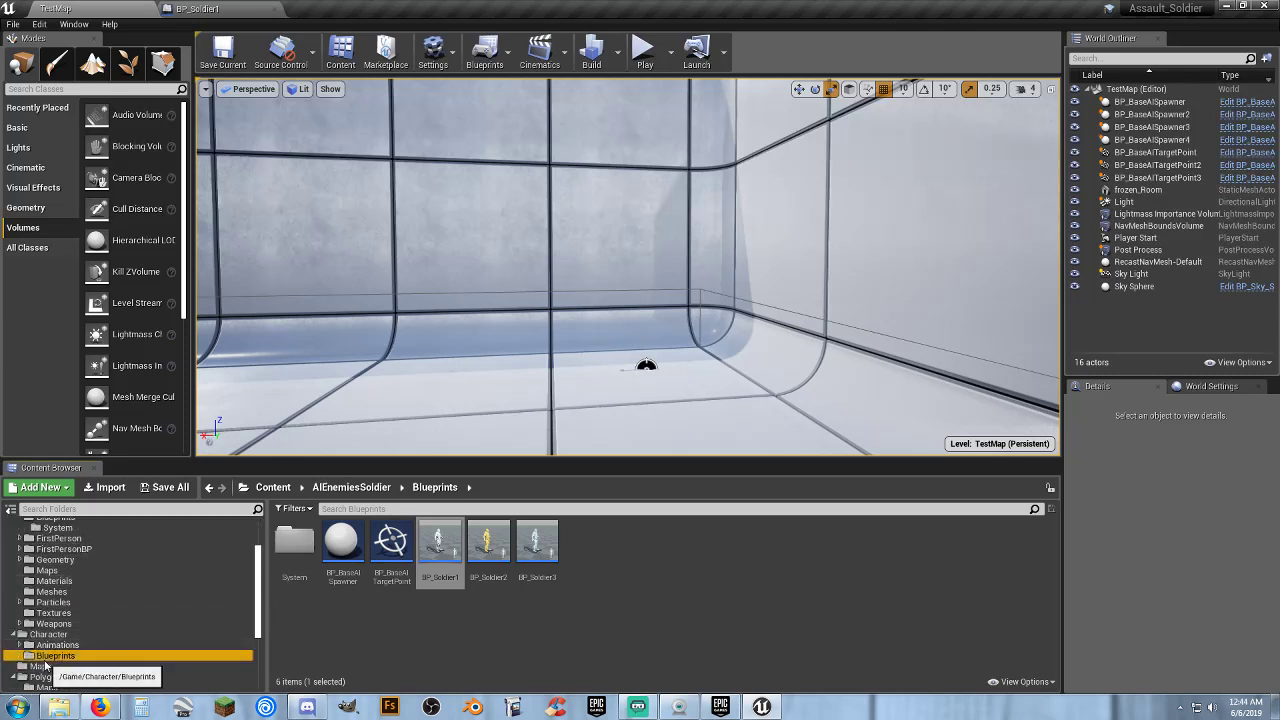
pyautogui.doubleClick(297, 586)
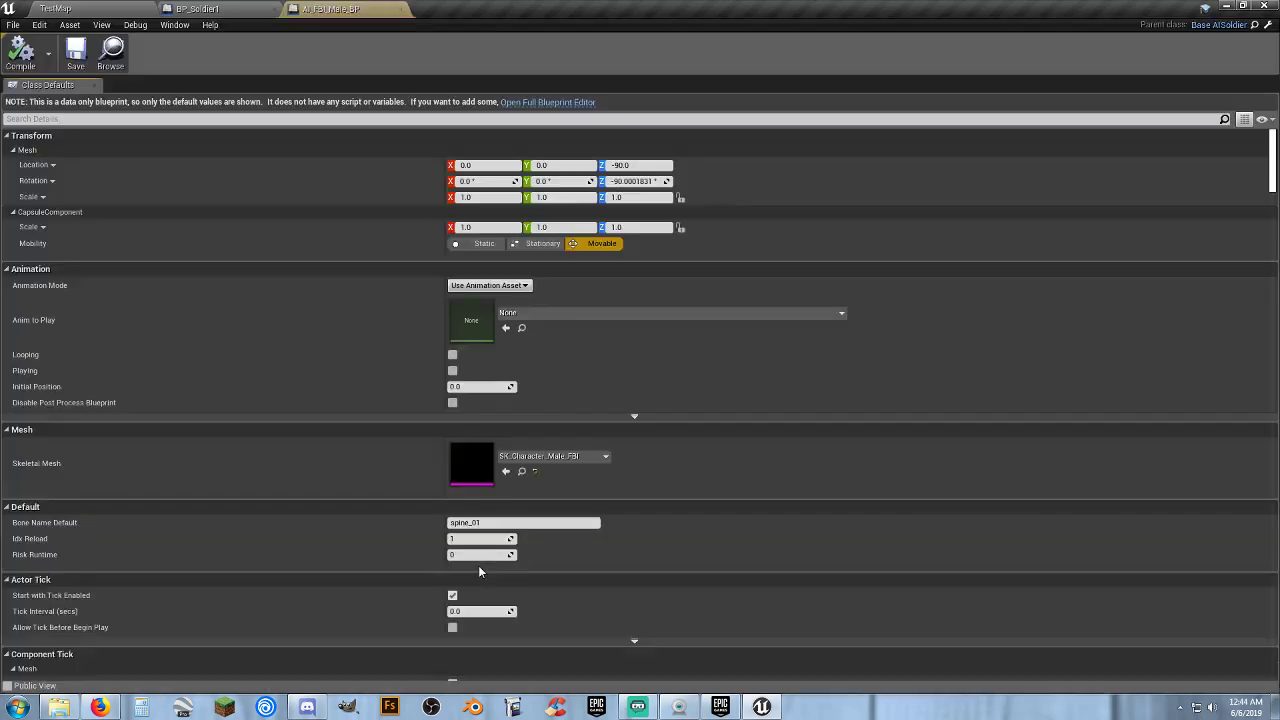
# - Open AI_FBI_Male_BP in the full Blueprint editor and compare its defaults with BP_Soldier1's
pyautogui.click(553, 103)
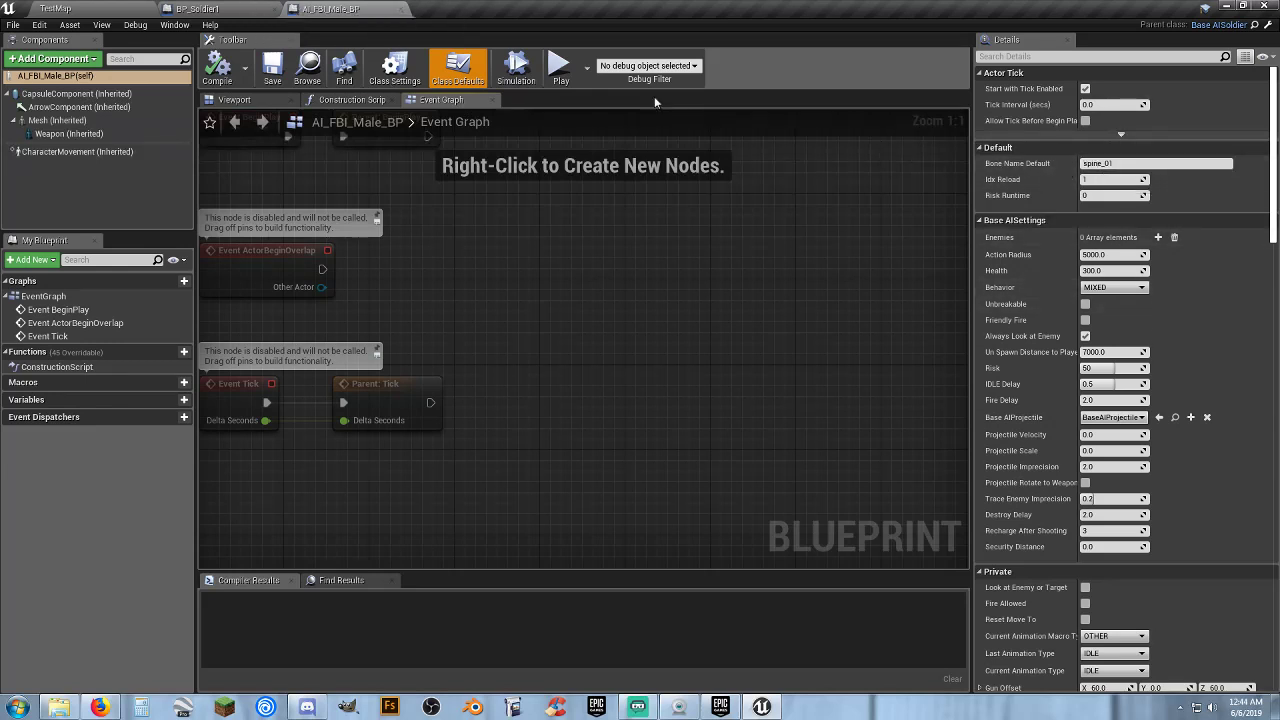
pyautogui.click(250, 9)
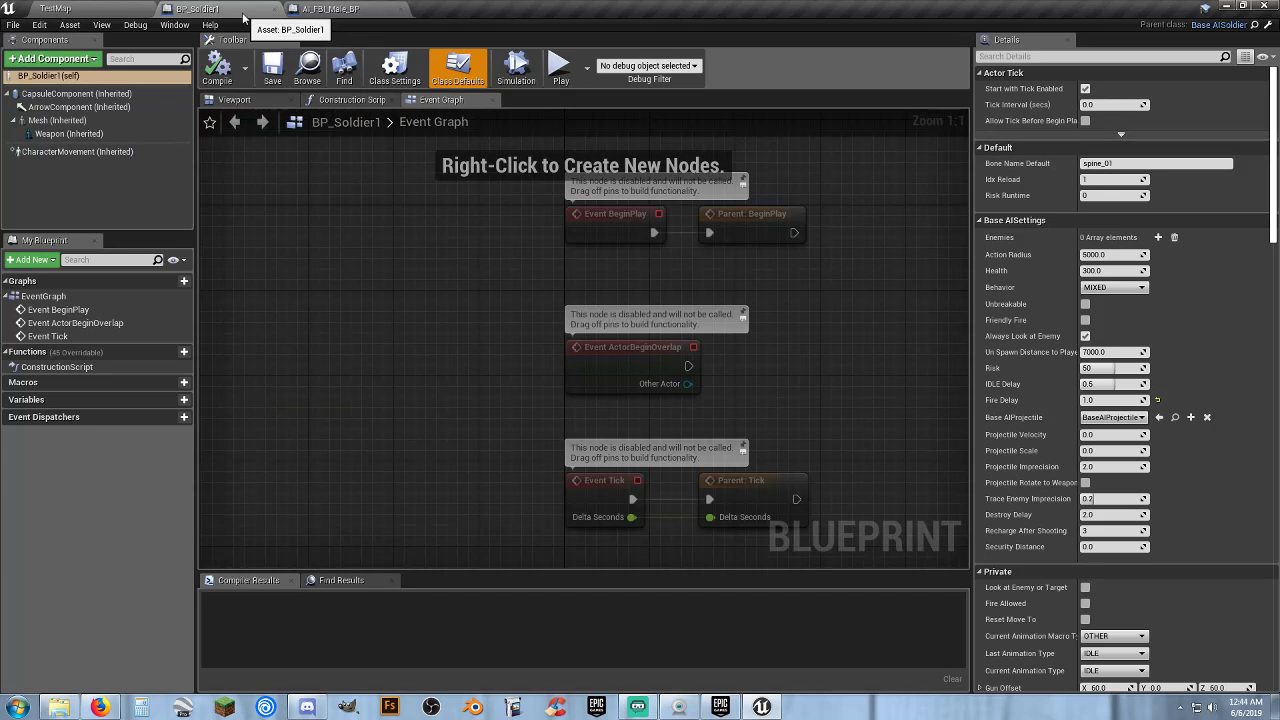
pyautogui.click(369, 12)
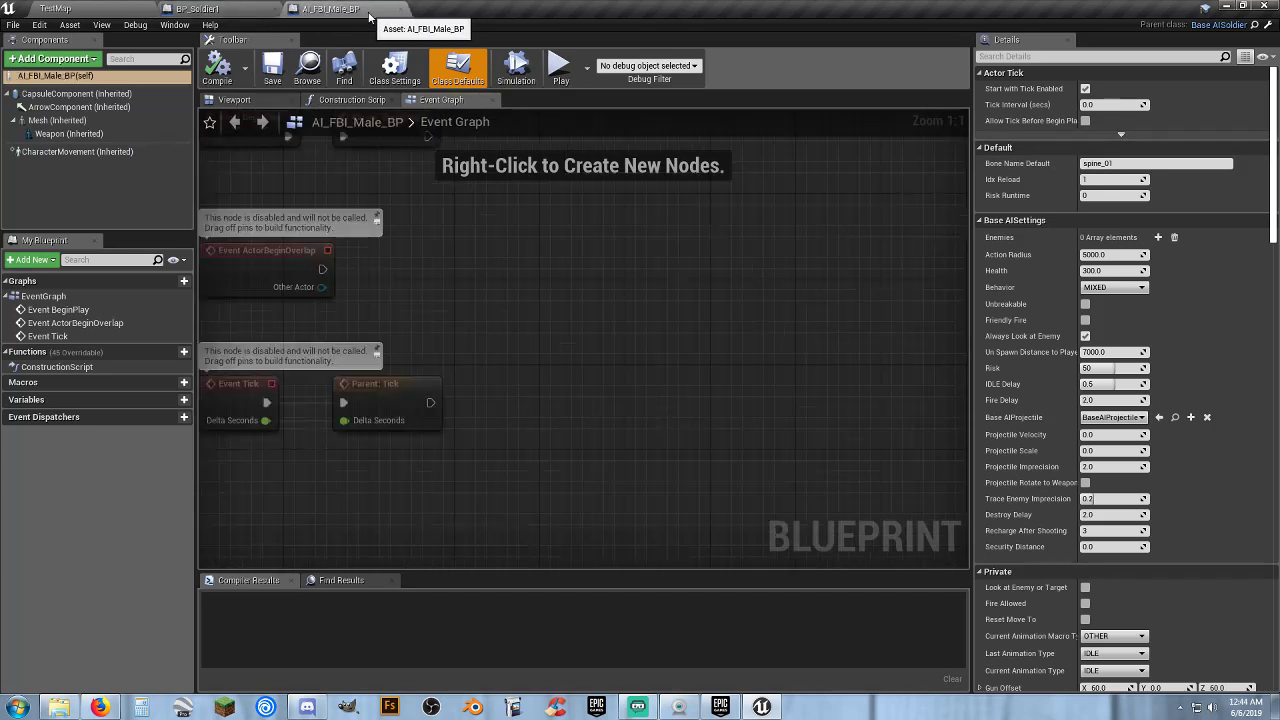
pyautogui.click(213, 8)
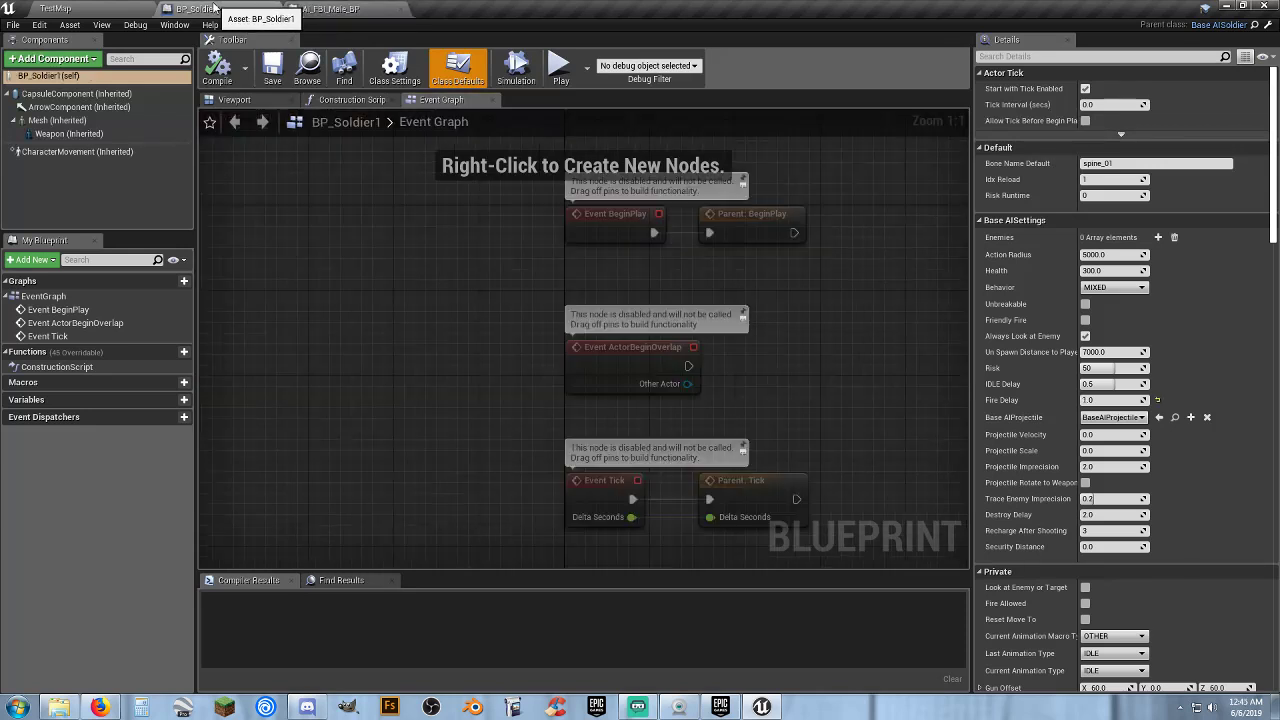
pyautogui.click(328, 9)
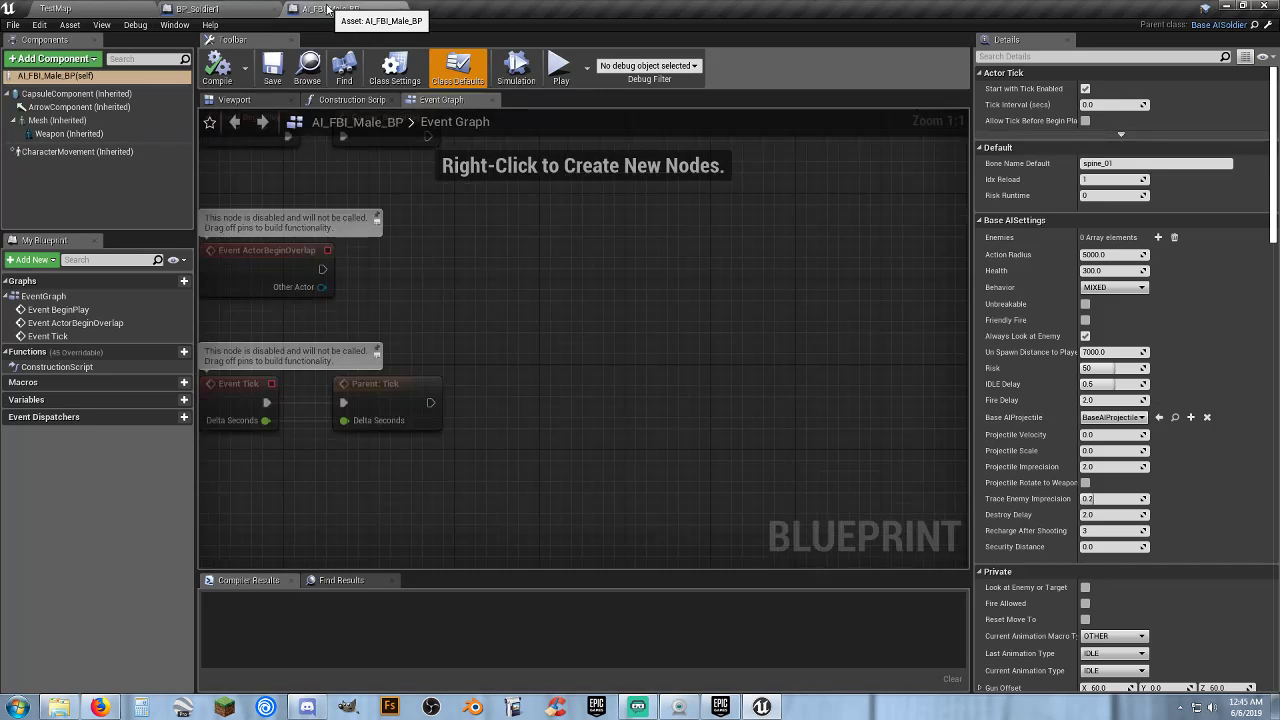
# - Change AI_FBI_Male_BP's Fire Delay from 2.0 to 1.0 to match BP_Soldier1, then compile
pyautogui.click(241, 10)
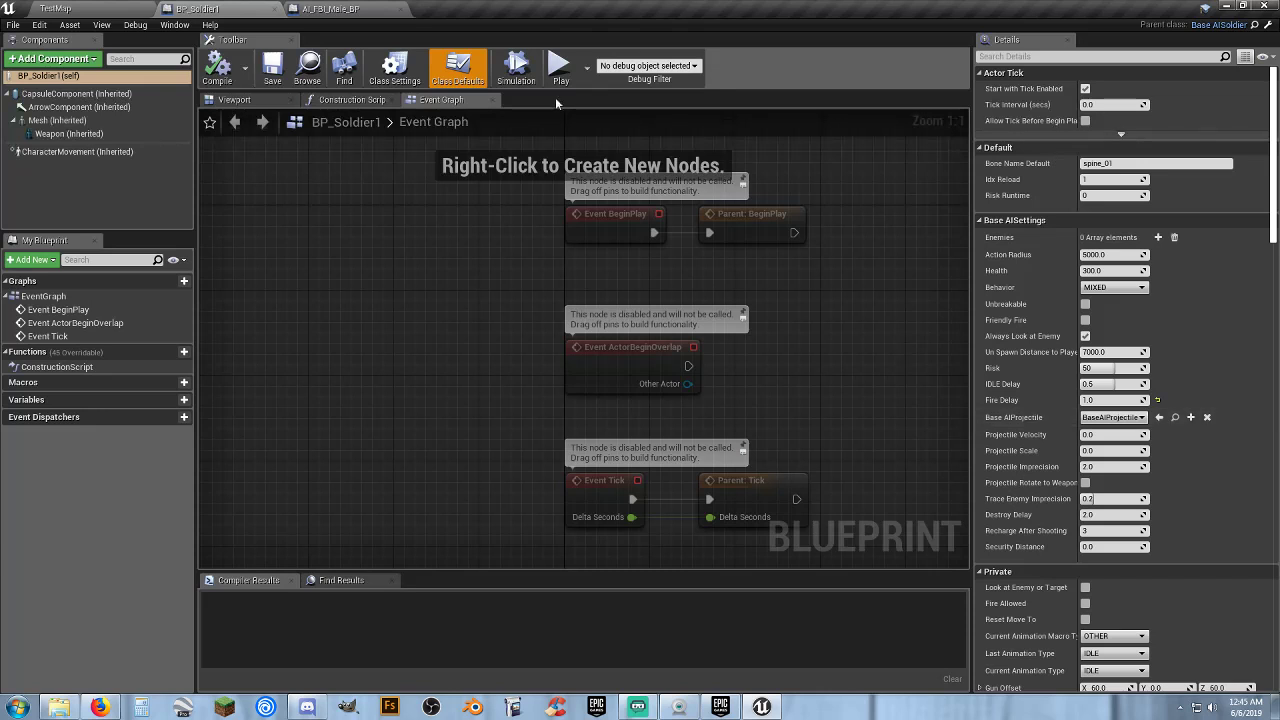
pyautogui.click(332, 9)
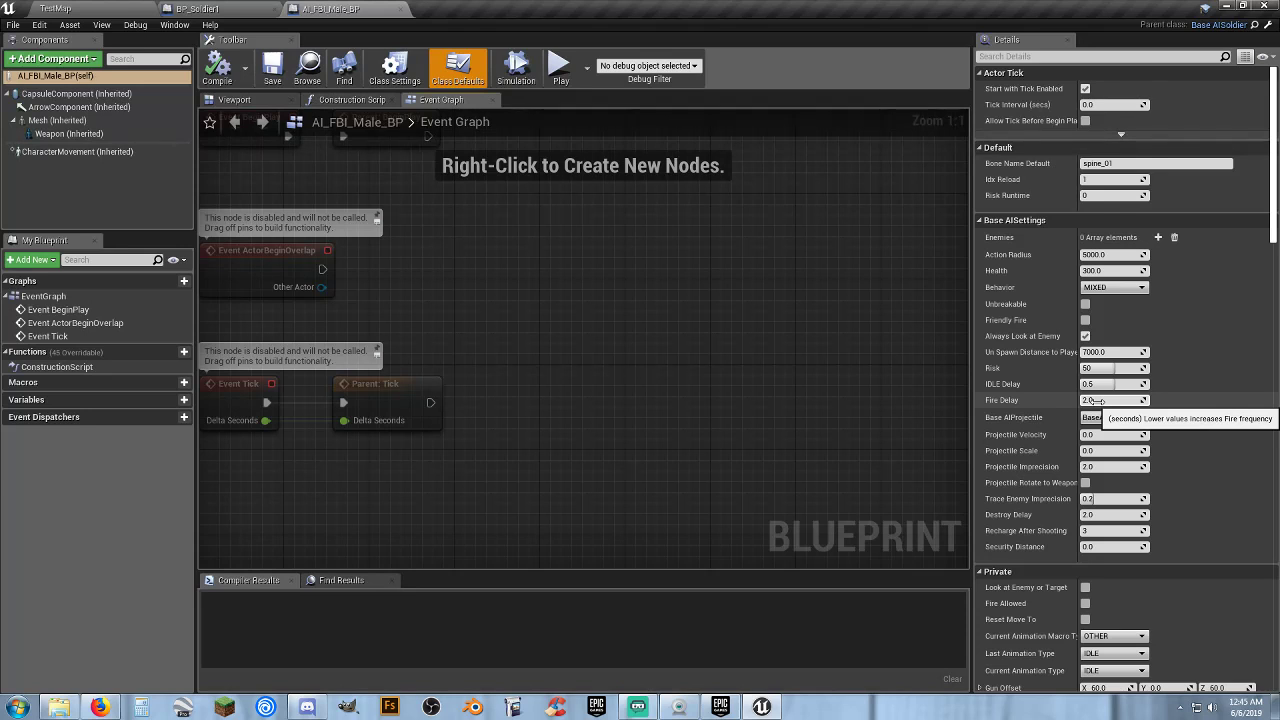
pyautogui.click(1097, 400)
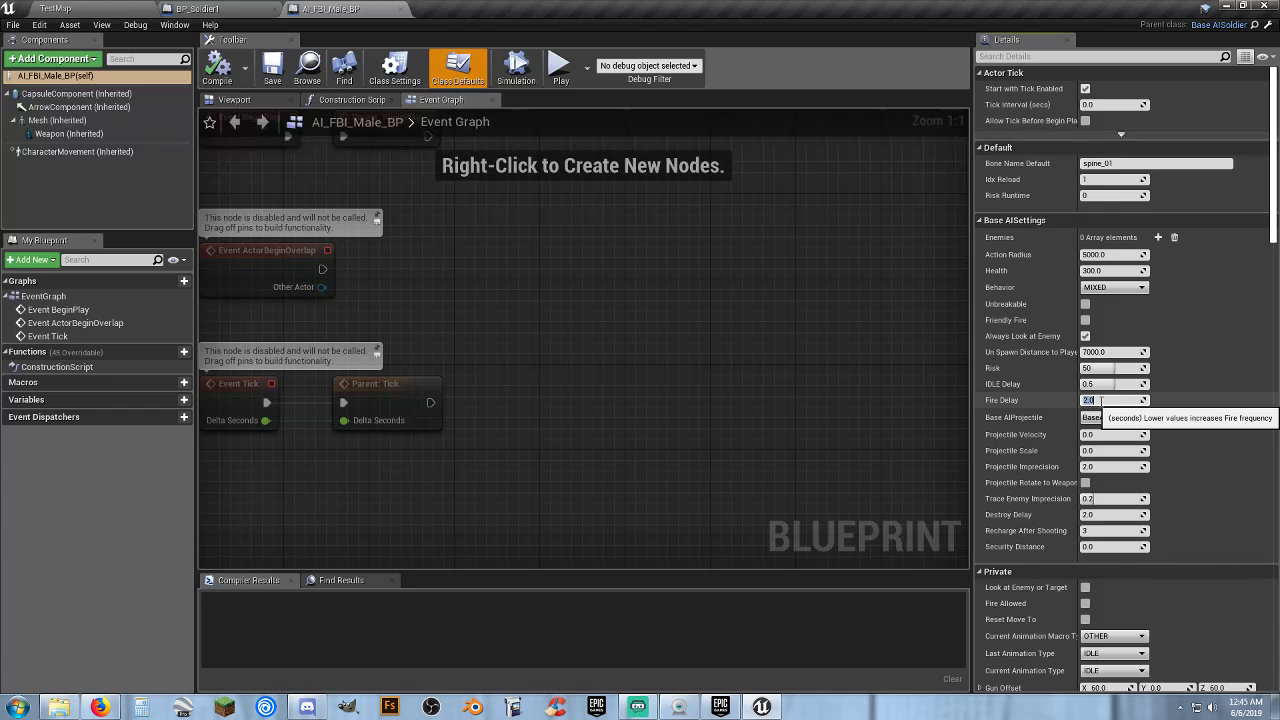
pyautogui.write('1')
pyautogui.press('Return')
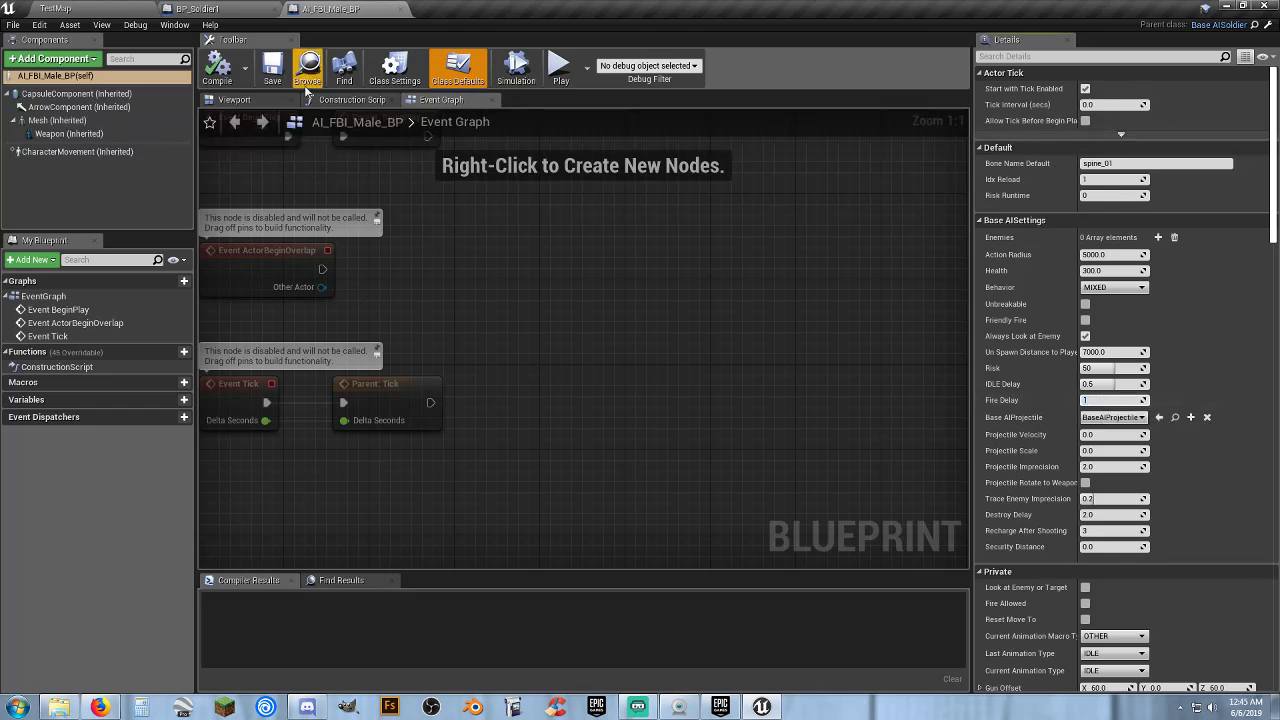
pyautogui.click(219, 66)
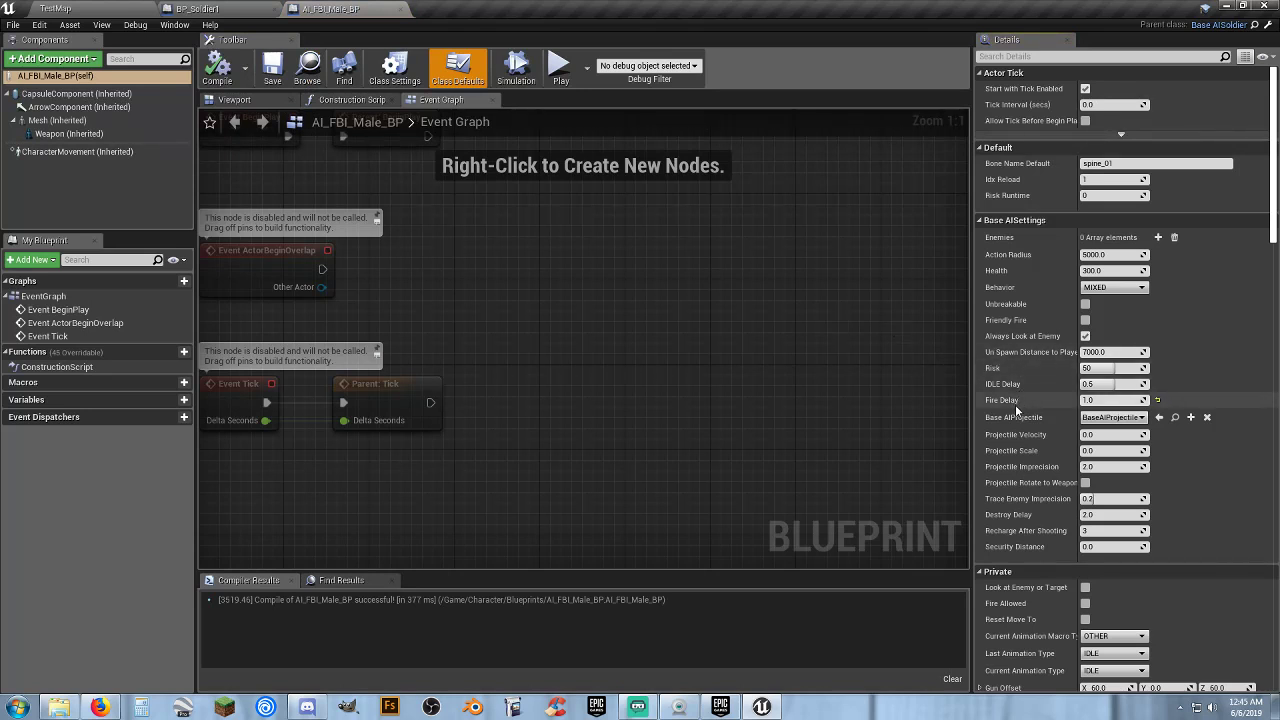
pyautogui.click(232, 10)
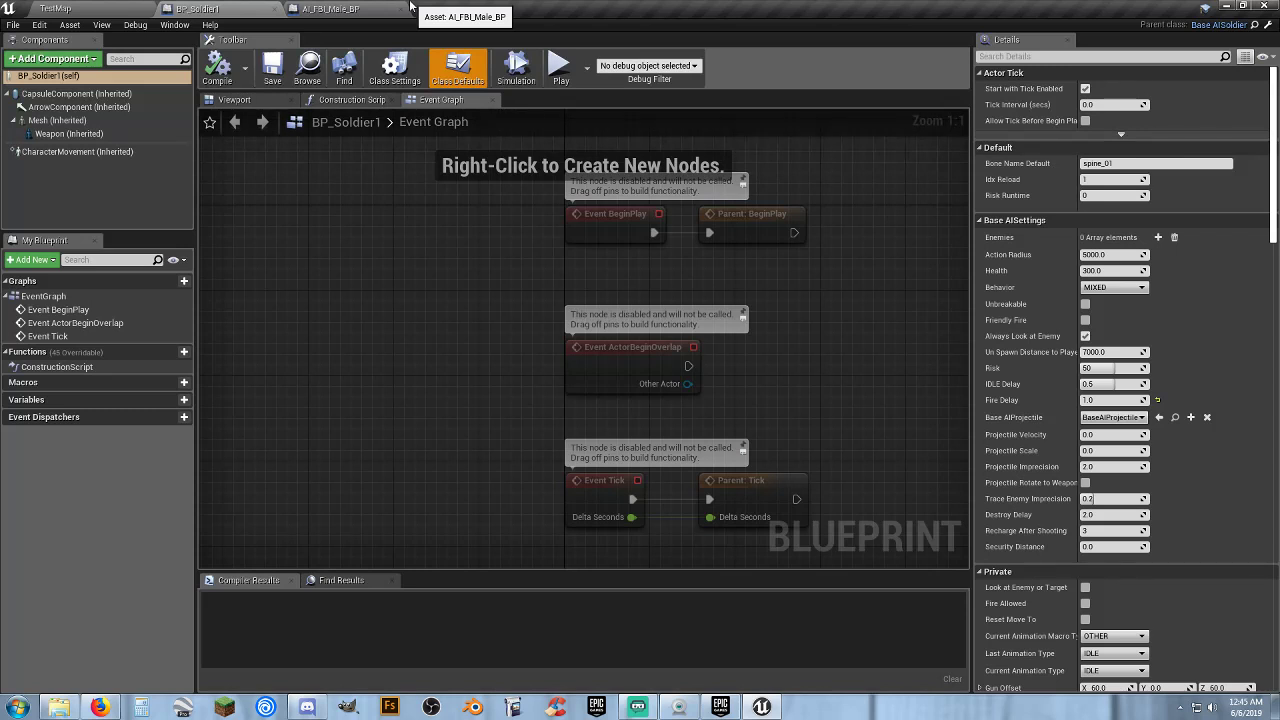
pyautogui.click(344, 11)
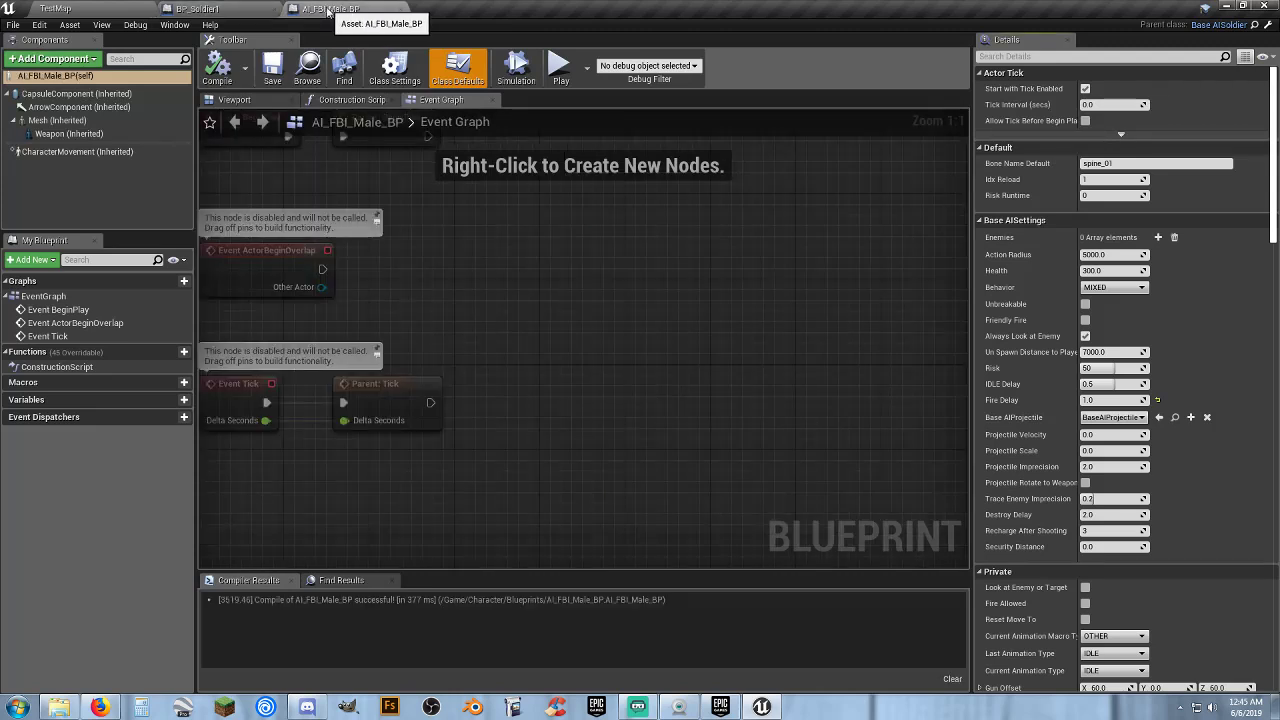
pyautogui.click(237, 10)
pyautogui.scroll(-3, 1054, 256)
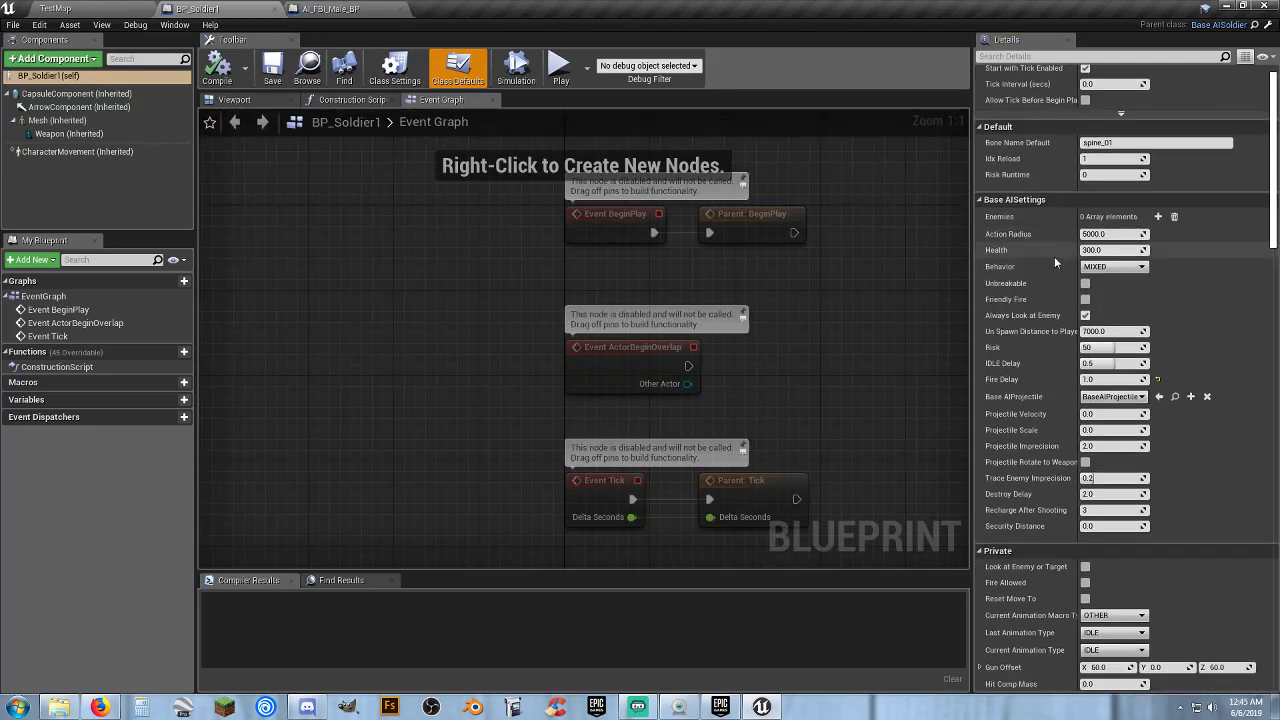
pyautogui.scroll(-3, 1045, 262)
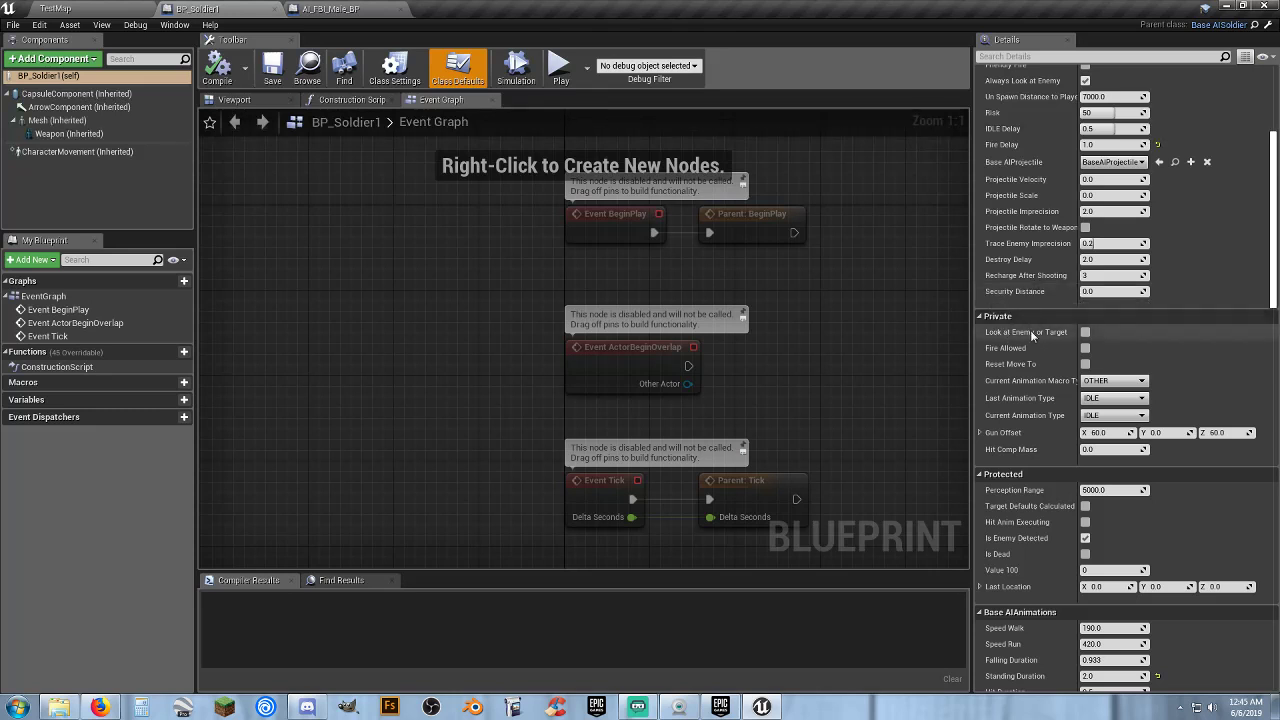
pyautogui.scroll(-1, 1034, 362)
pyautogui.scroll(-2, 1036, 370)
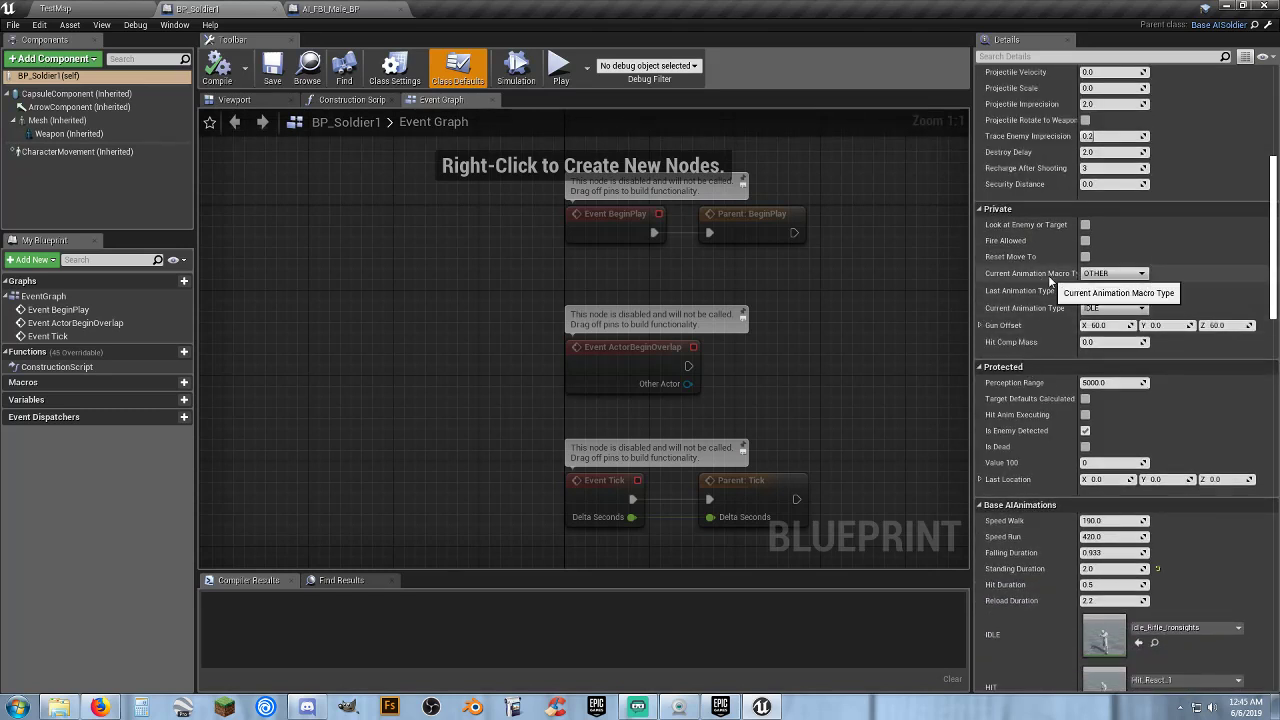
pyautogui.click(345, 9)
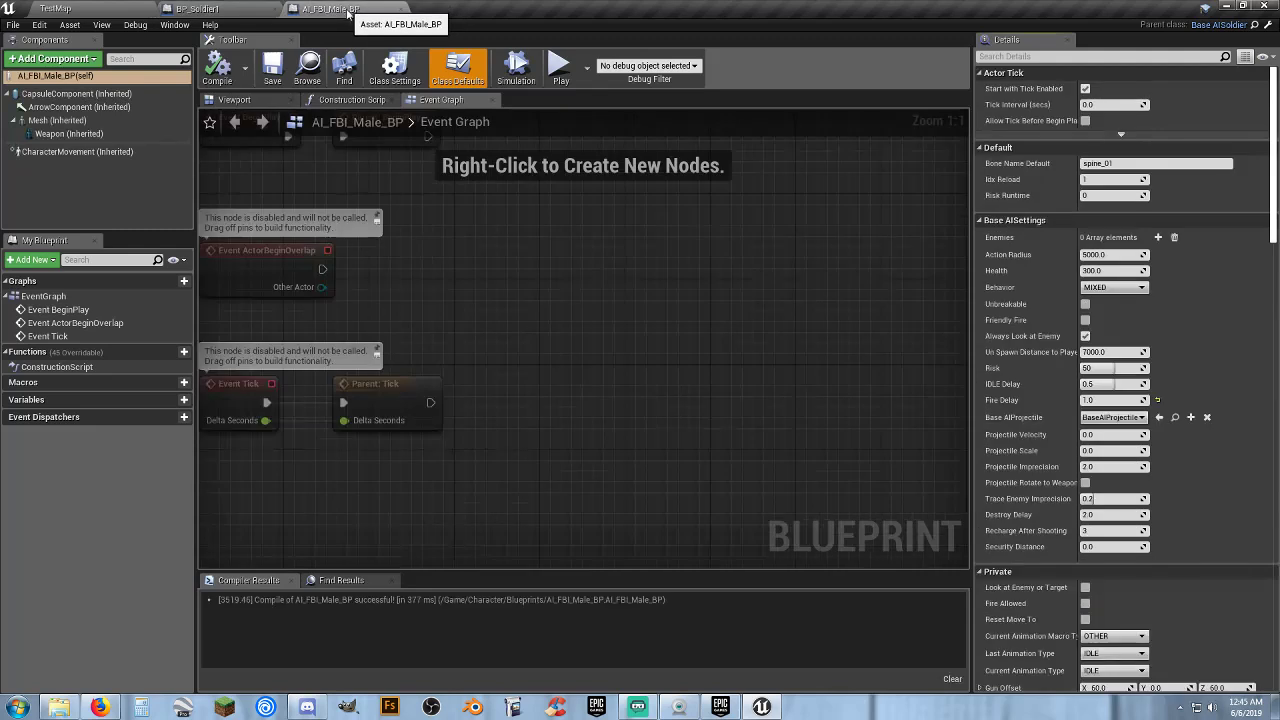
pyautogui.scroll(-3, 1008, 285)
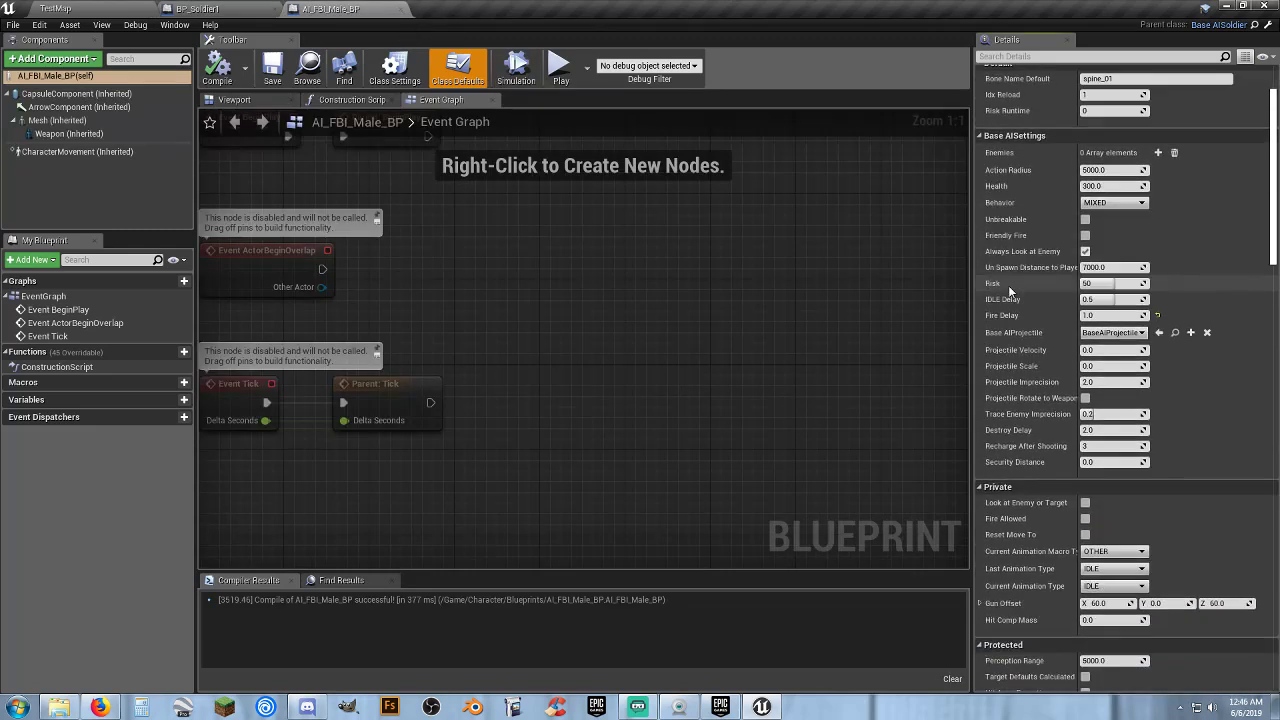
pyautogui.scroll(-2, 1010, 291)
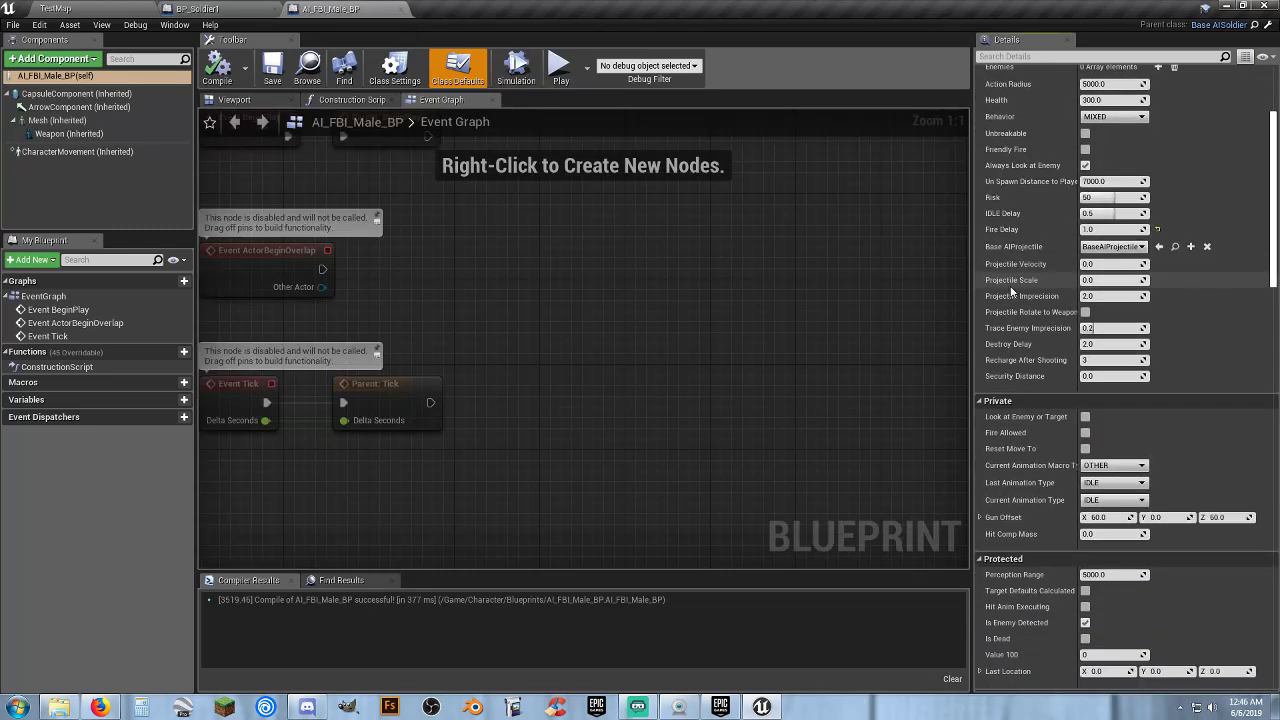
pyautogui.scroll(-1, 1011, 291)
pyautogui.scroll(-2, 1011, 290)
pyautogui.scroll(-1, 1011, 289)
pyautogui.scroll(-1, 1011, 287)
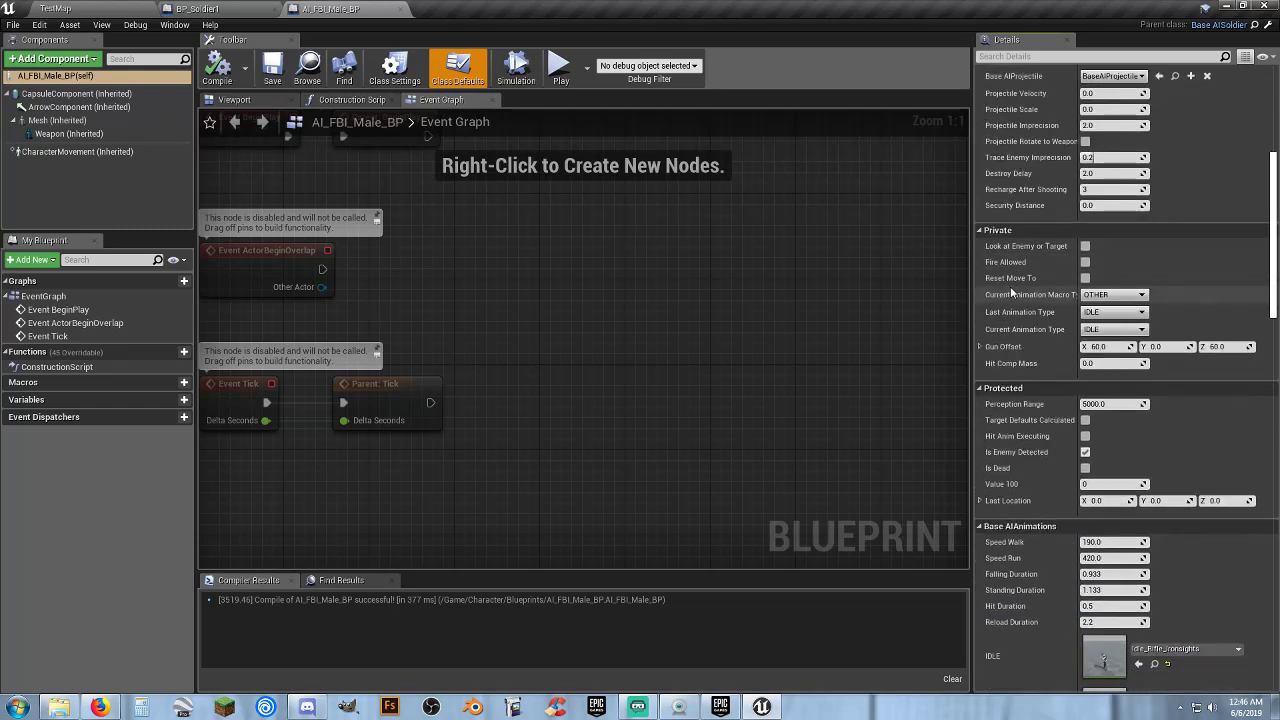
pyautogui.scroll(-2, 1010, 286)
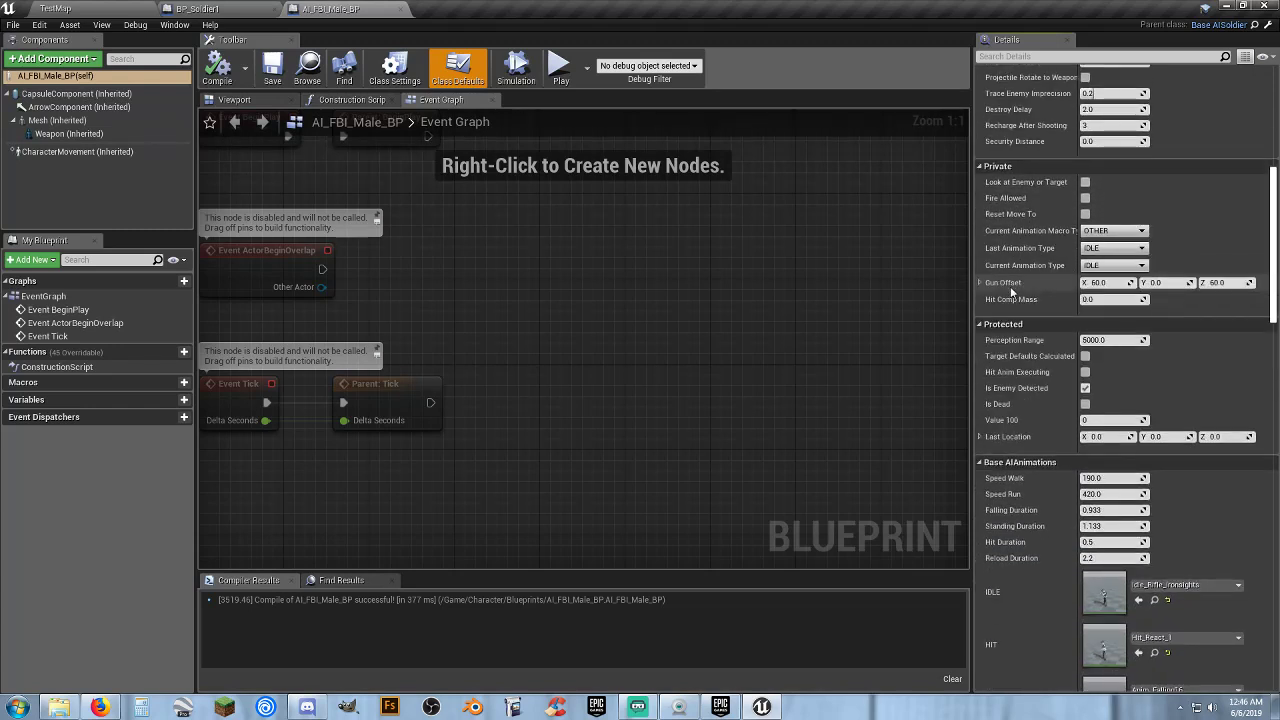
pyautogui.scroll(-2, 1010, 286)
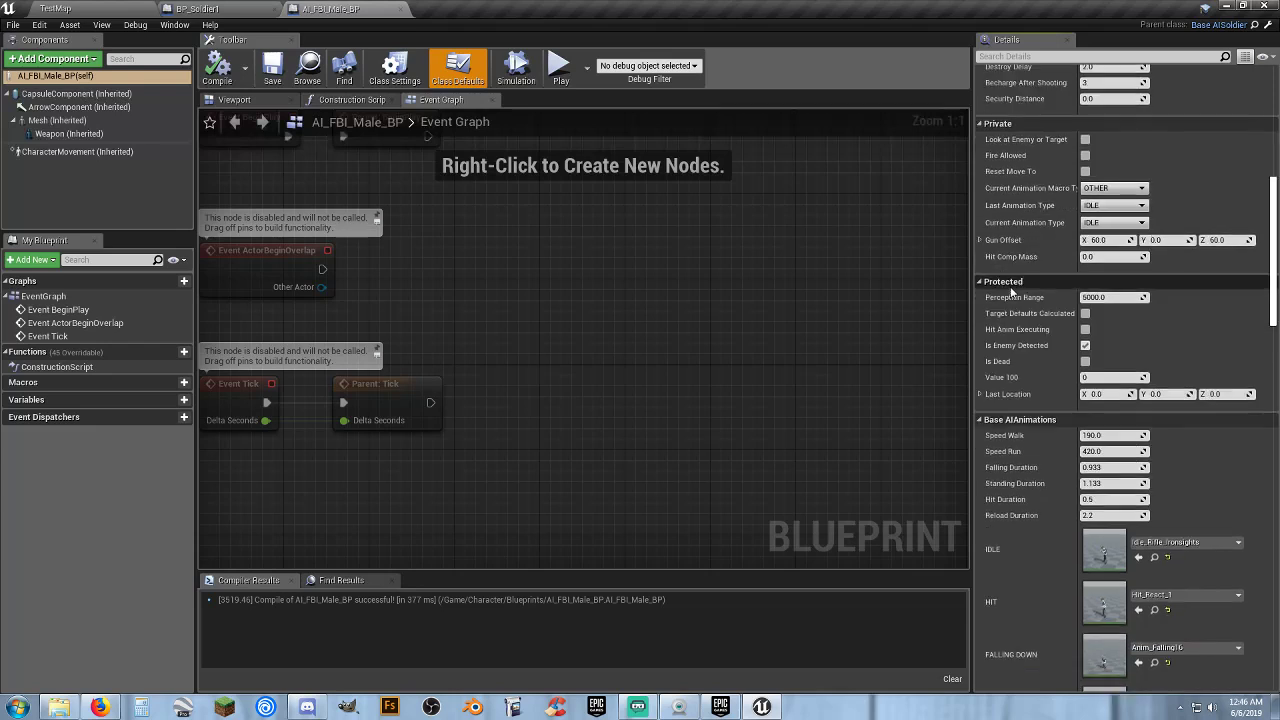
pyautogui.scroll(-1, 1010, 286)
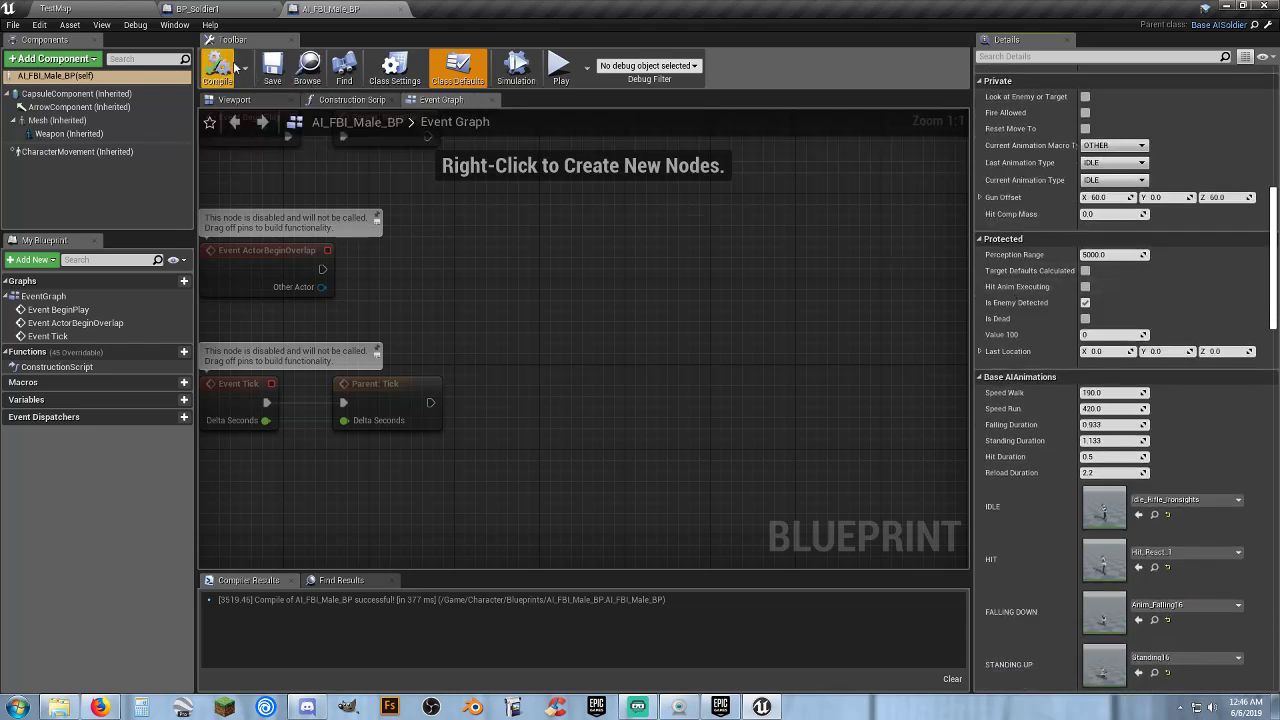
pyautogui.click(226, 9)
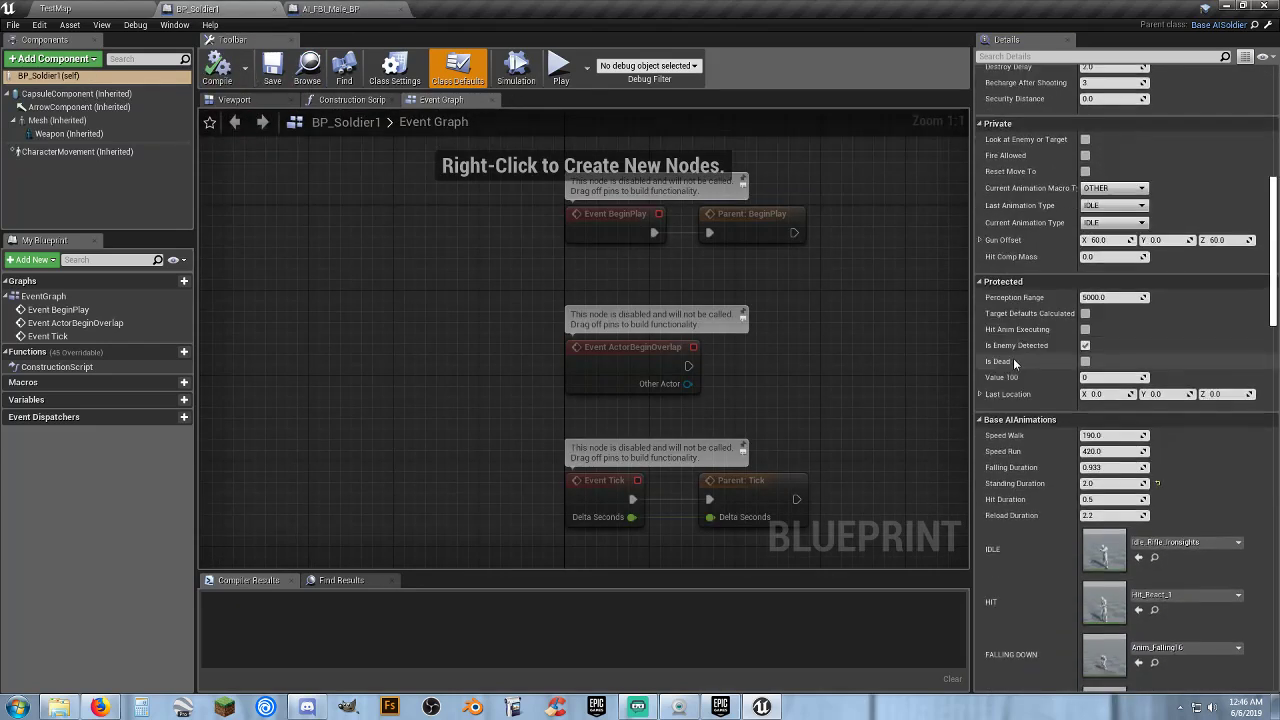
pyautogui.scroll(-6, 1012, 358)
pyautogui.scroll(-2, 1012, 358)
pyautogui.scroll(-1, 1011, 358)
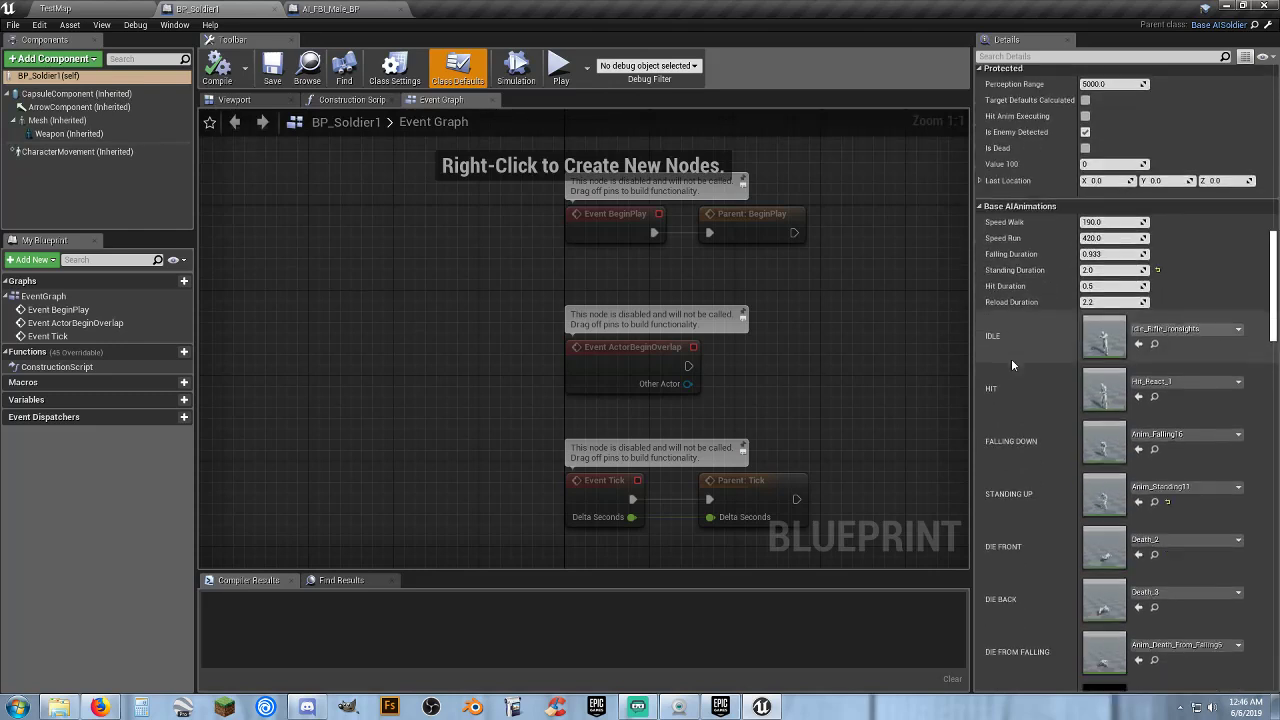
pyautogui.scroll(-5, 1011, 358)
pyautogui.scroll(-6, 1011, 358)
pyautogui.scroll(-4, 1013, 358)
pyautogui.scroll(-9, 1016, 359)
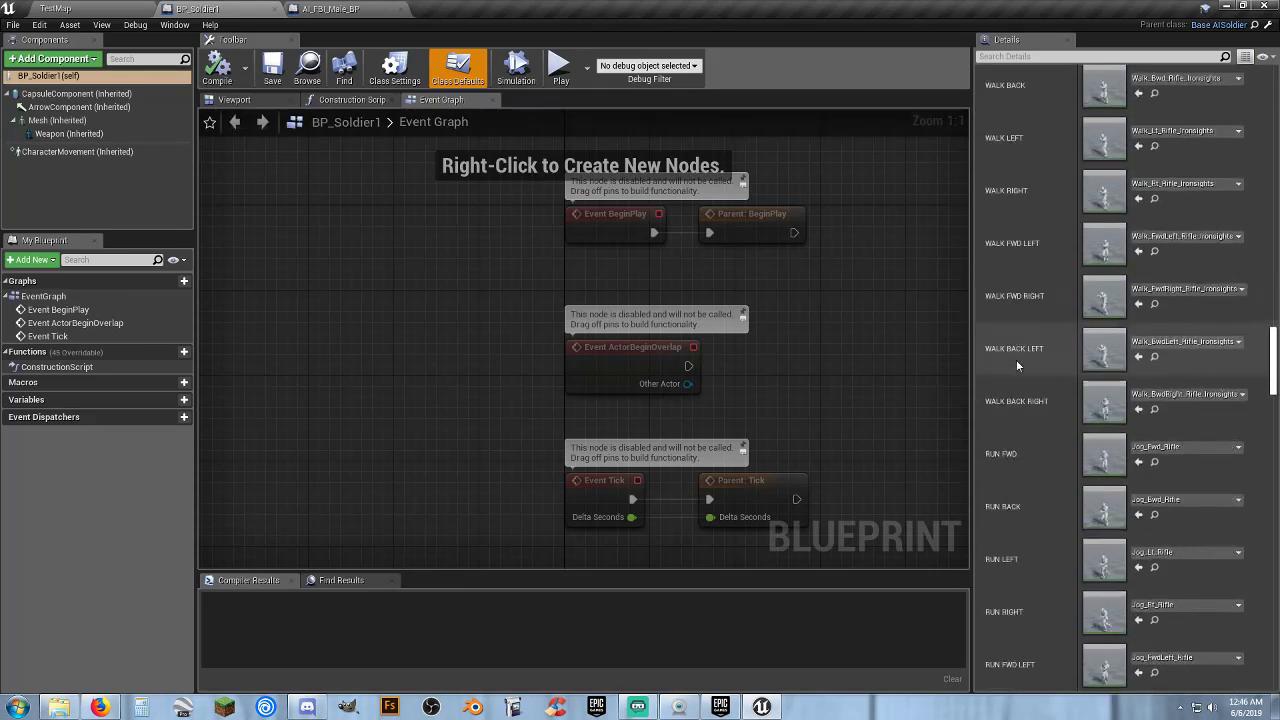
pyautogui.moveTo(1273, 365); pyautogui.dragTo(1266, 411)
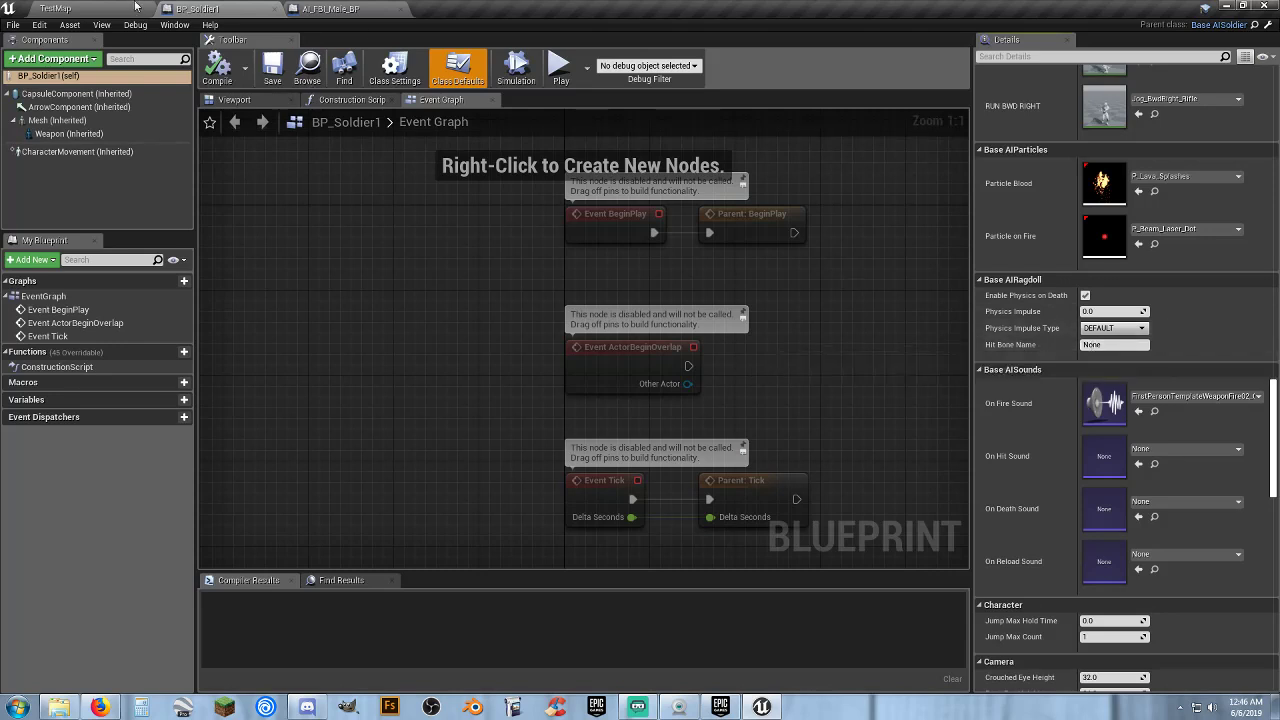
pyautogui.click(340, 9)
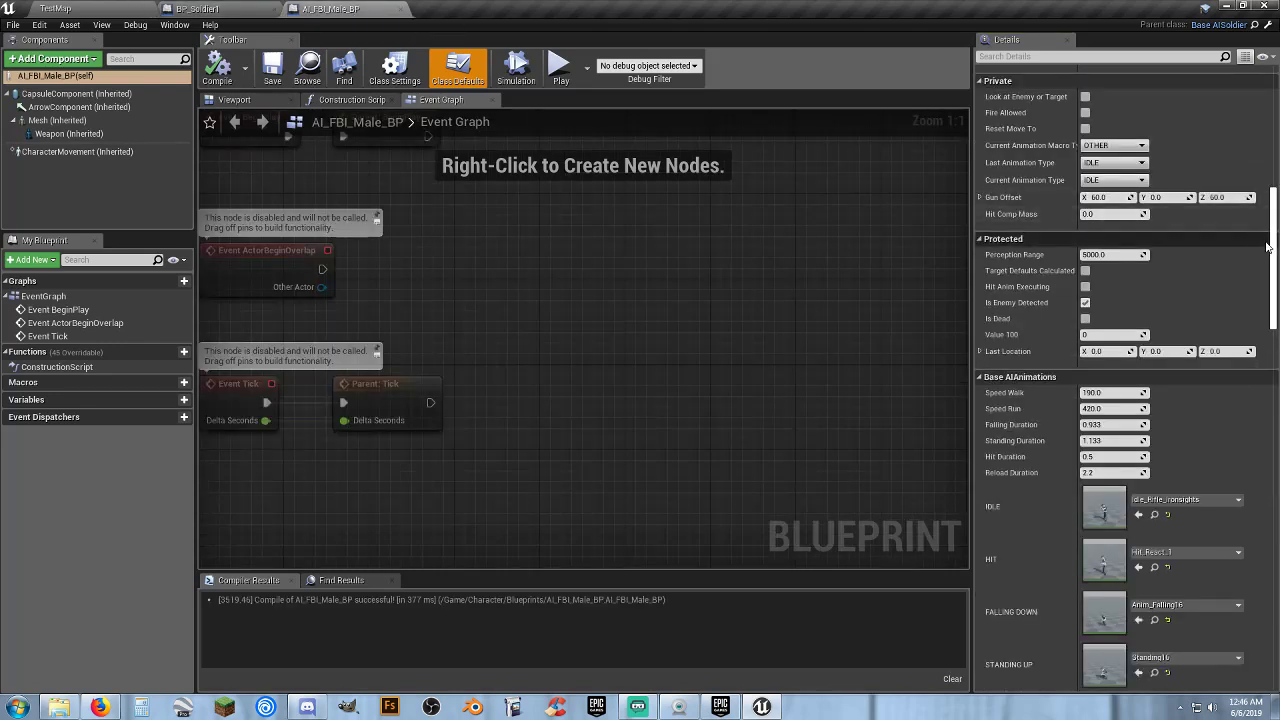
pyautogui.moveTo(1273, 270); pyautogui.dragTo(1273, 490)
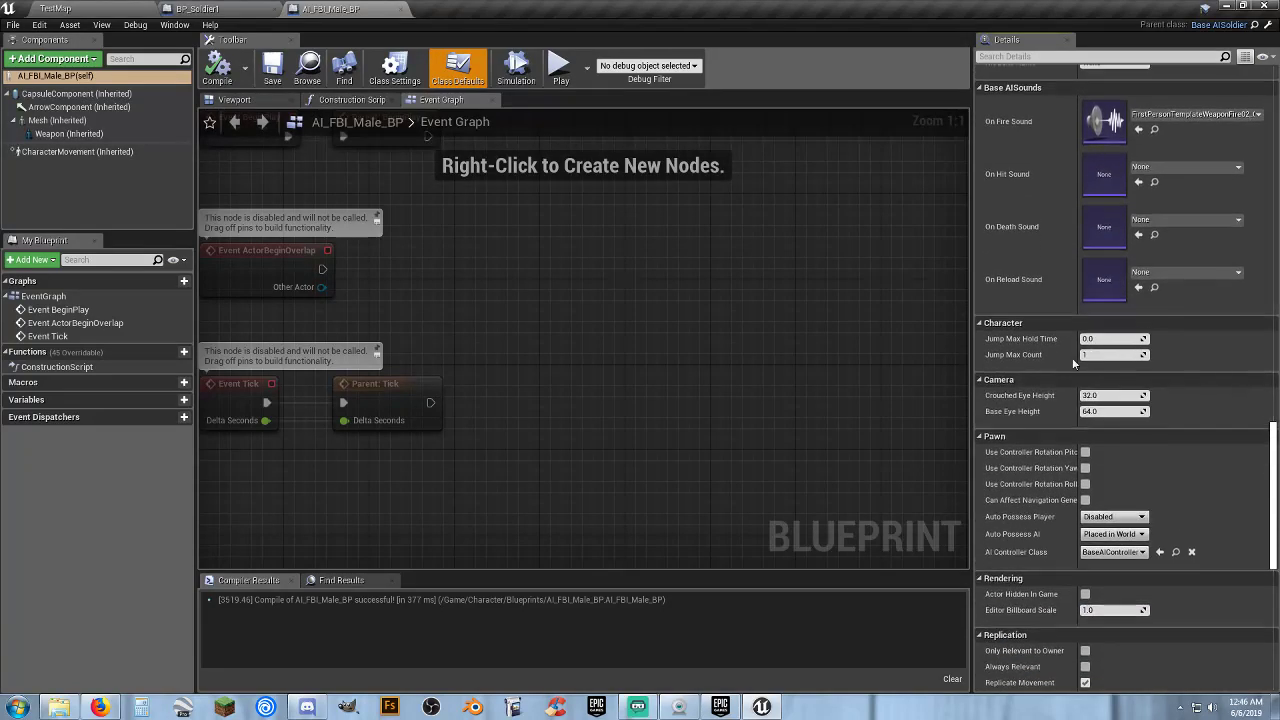
pyautogui.scroll(-2, 992, 276)
pyautogui.scroll(-2, 1028, 285)
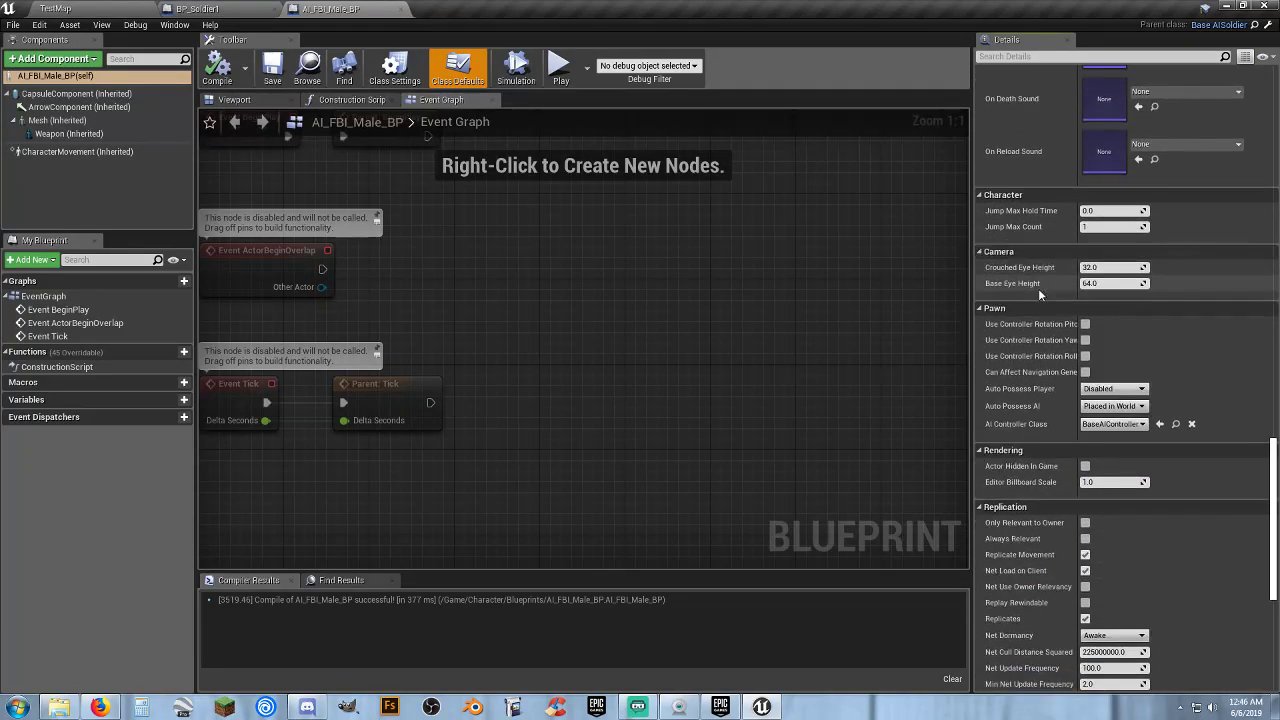
pyautogui.scroll(-2, 1038, 288)
pyautogui.scroll(-4, 1038, 290)
pyautogui.scroll(-3, 1029, 290)
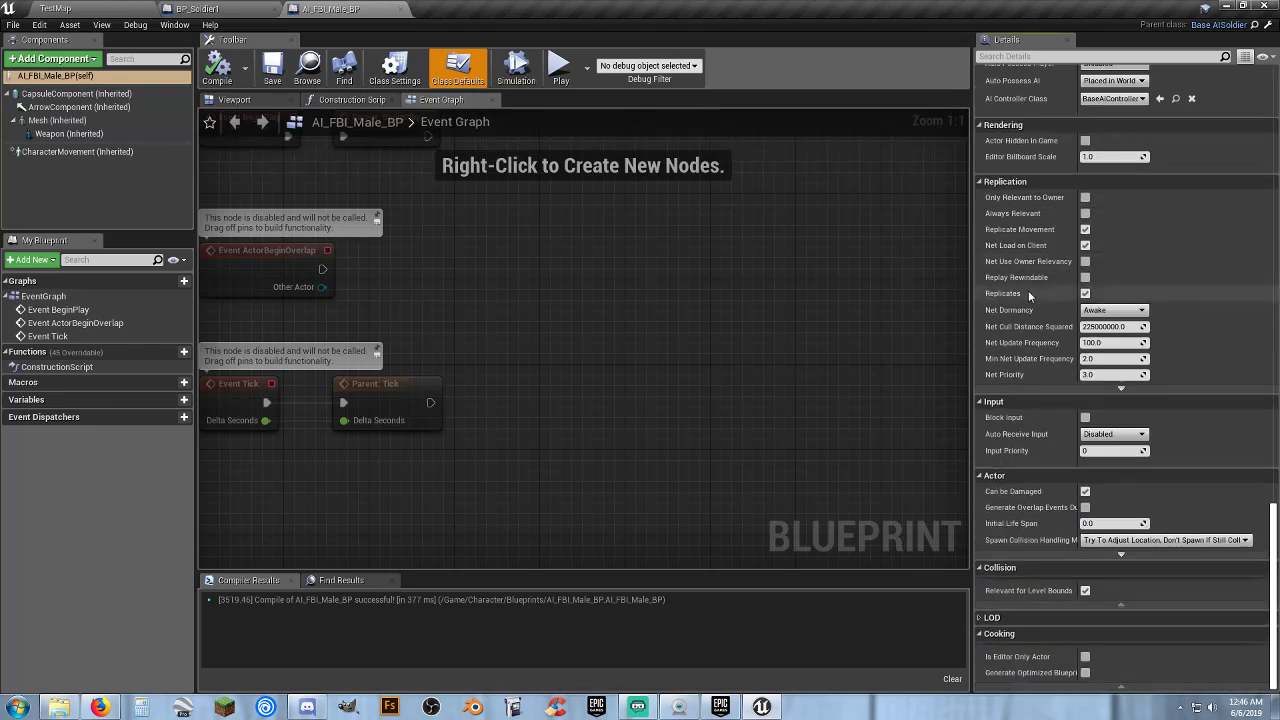
pyautogui.scroll(3, 1030, 292)
pyautogui.scroll(5, 1028, 289)
pyautogui.scroll(3, 1026, 288)
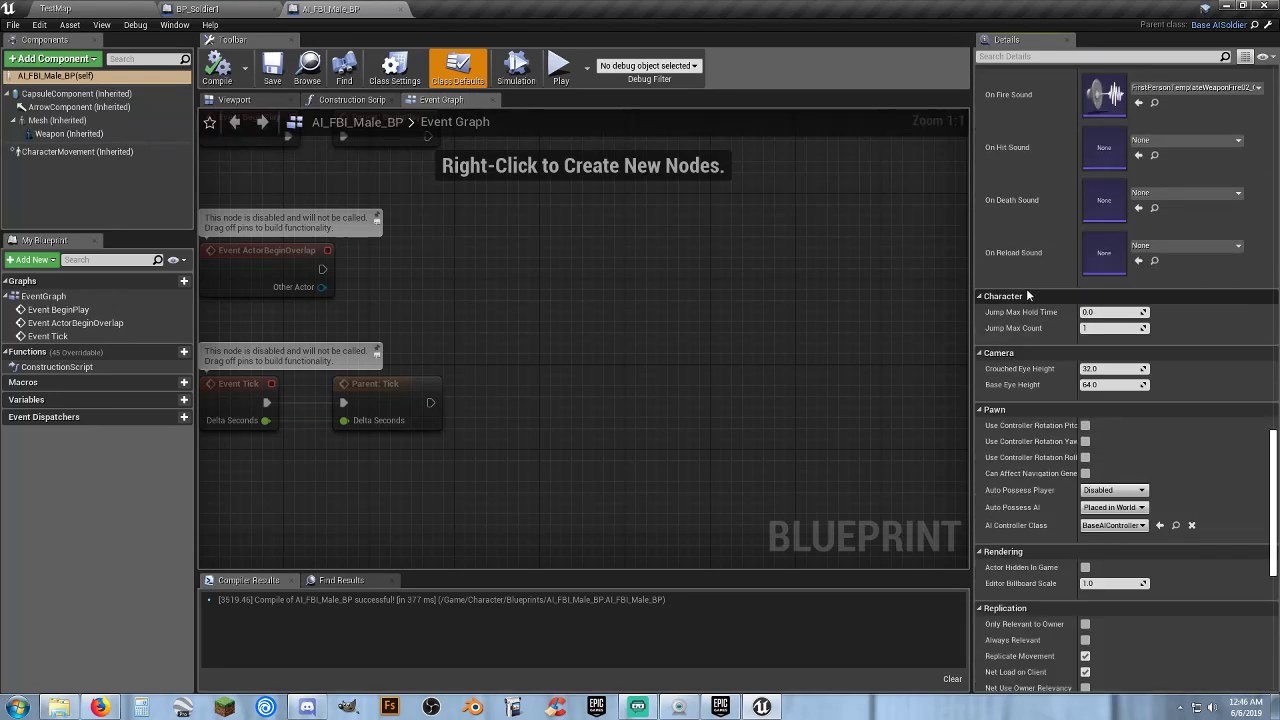
pyautogui.scroll(2, 1026, 288)
pyautogui.scroll(2, 1025, 289)
pyautogui.scroll(2, 1025, 289)
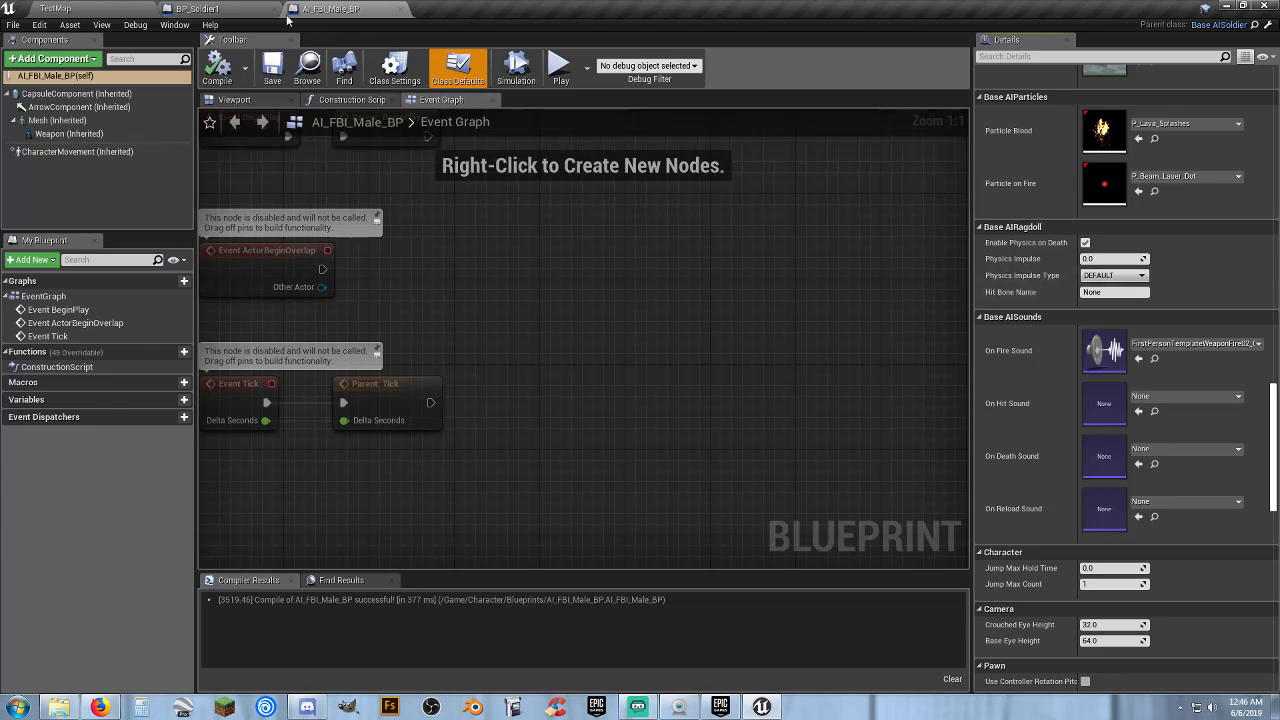
pyautogui.click(255, 9)
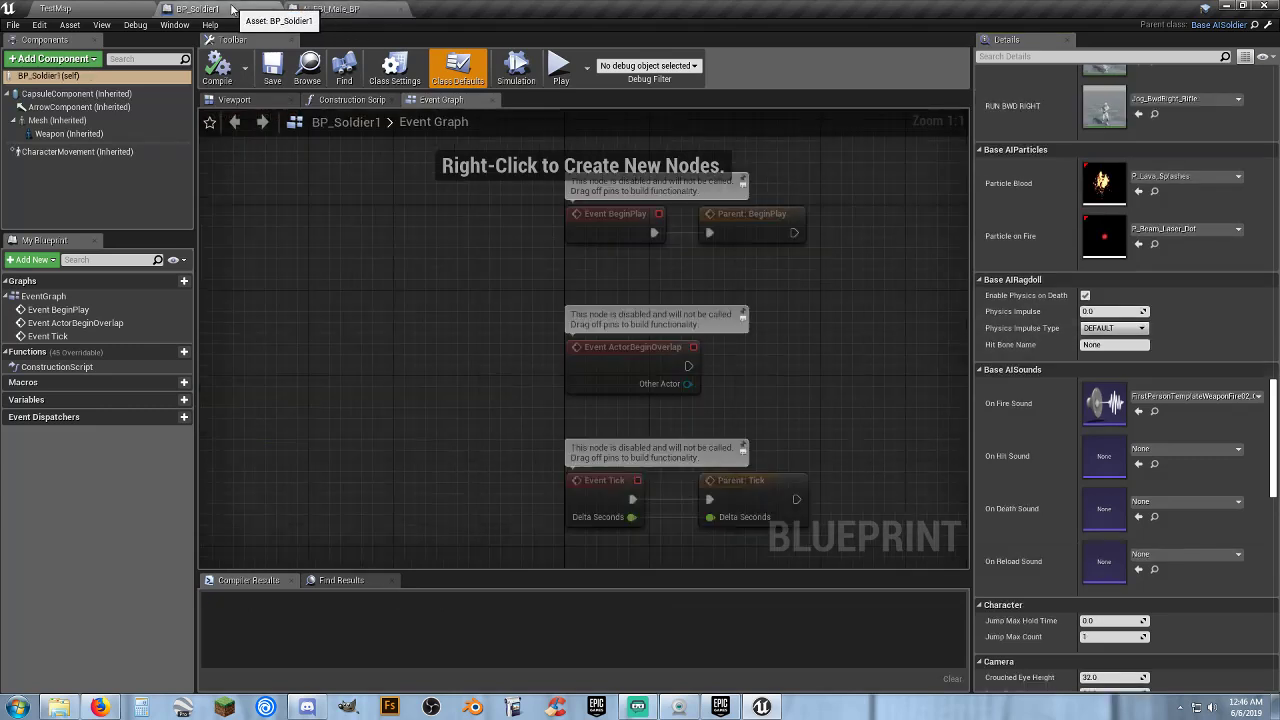
pyautogui.click(340, 9)
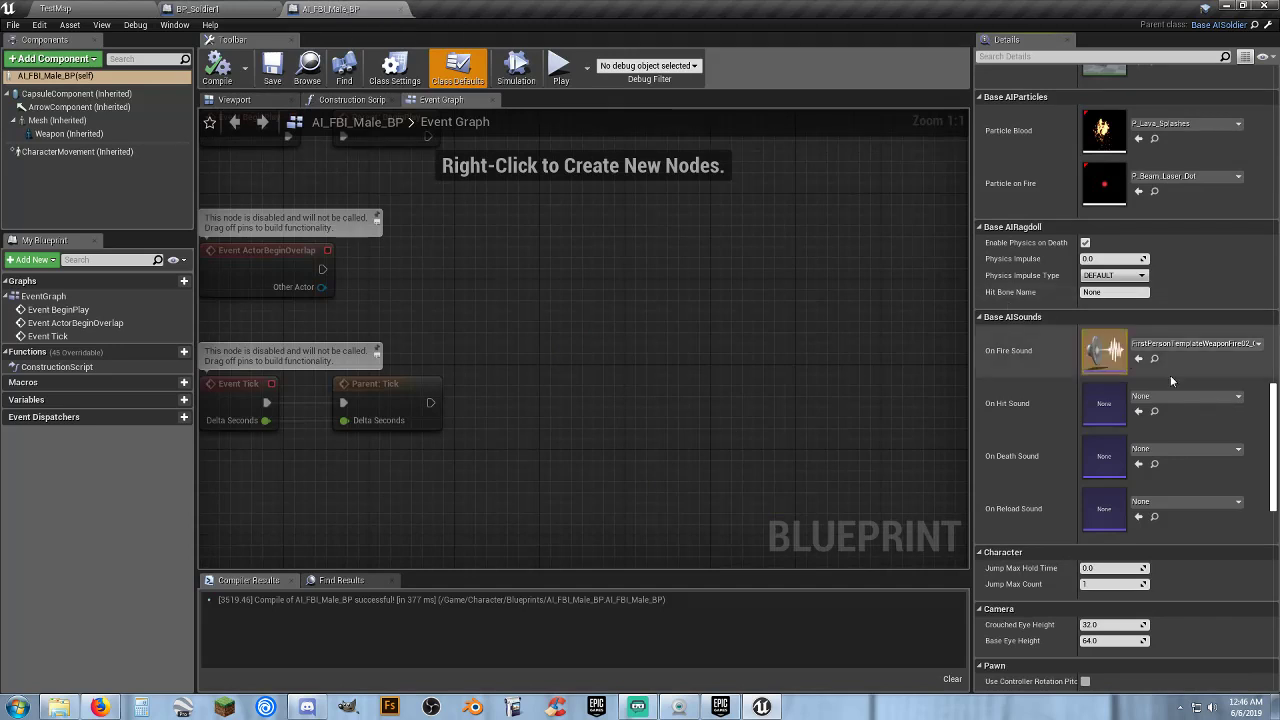
pyautogui.scroll(10, 1276, 430)
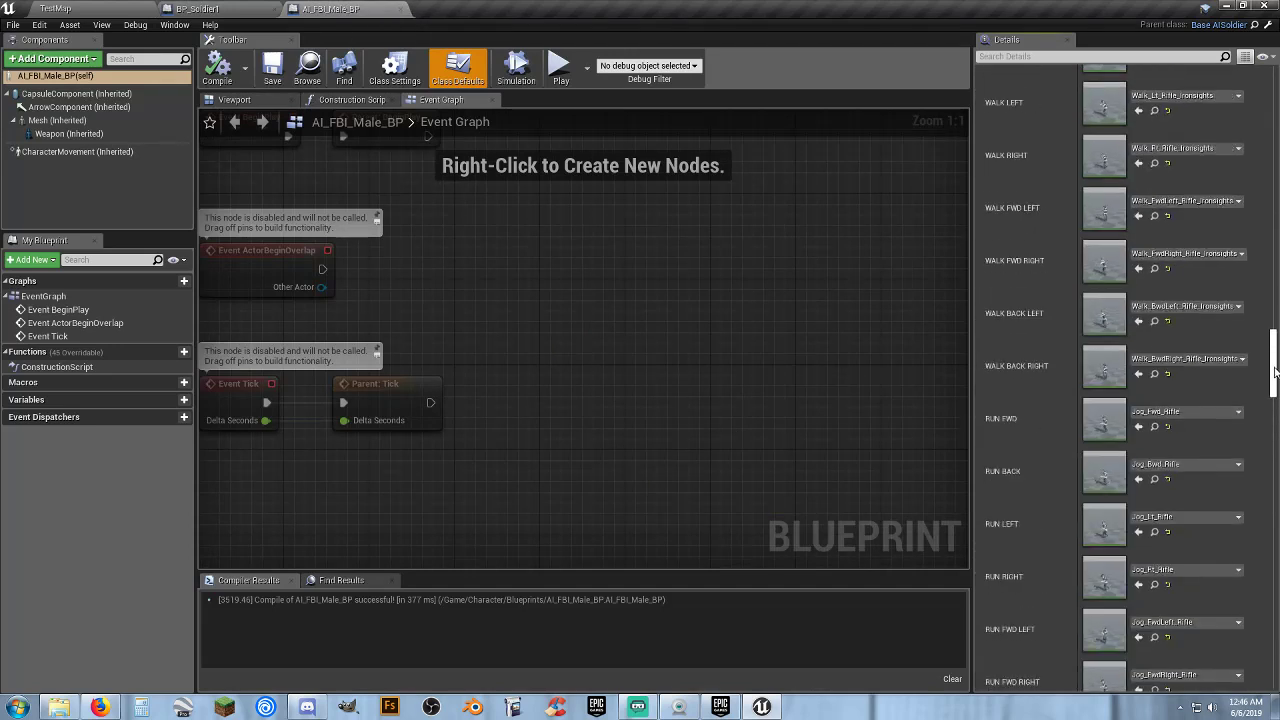
pyautogui.scroll(7, 1265, 300)
pyautogui.scroll(3, 1265, 300)
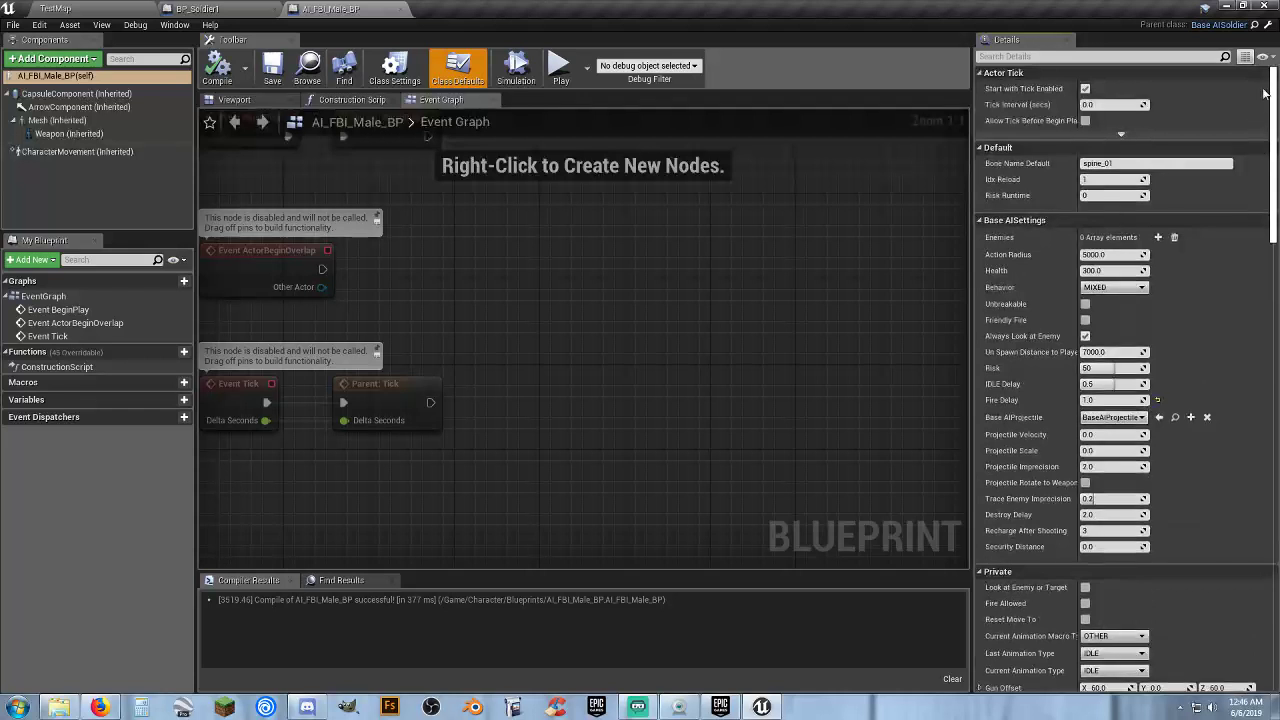
pyautogui.click(1222, 163)
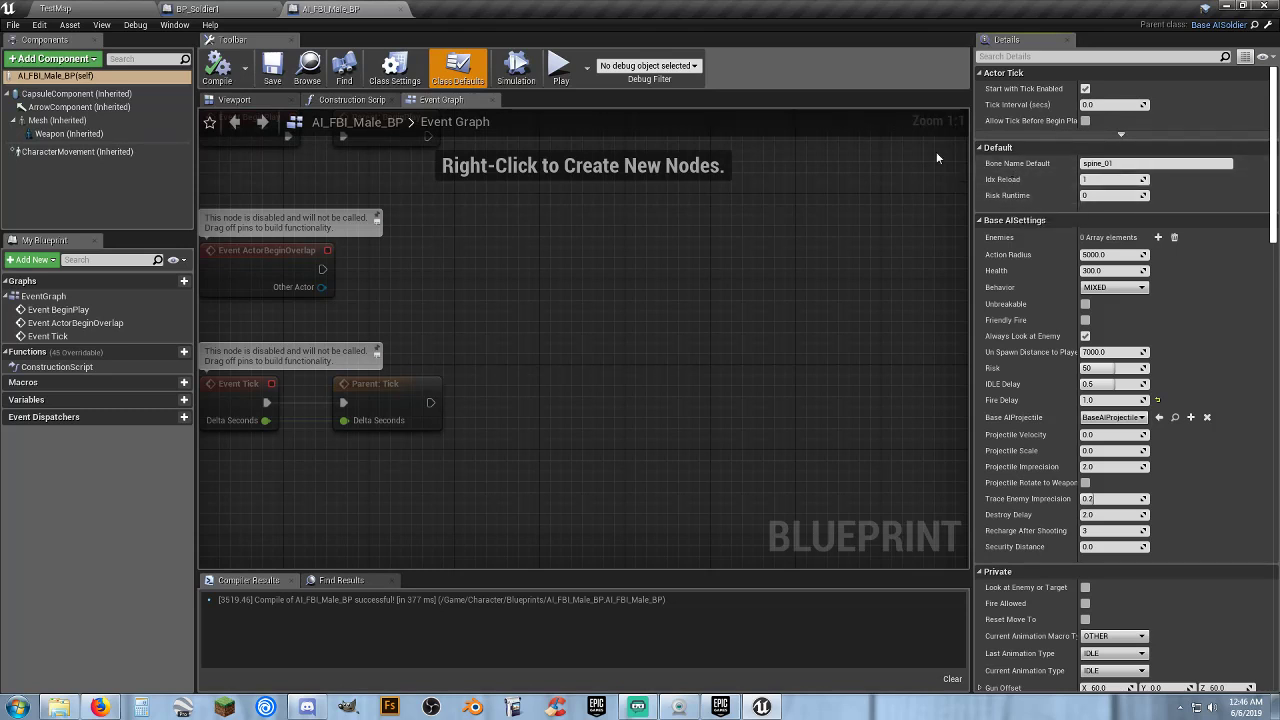
pyautogui.click(200, 8)
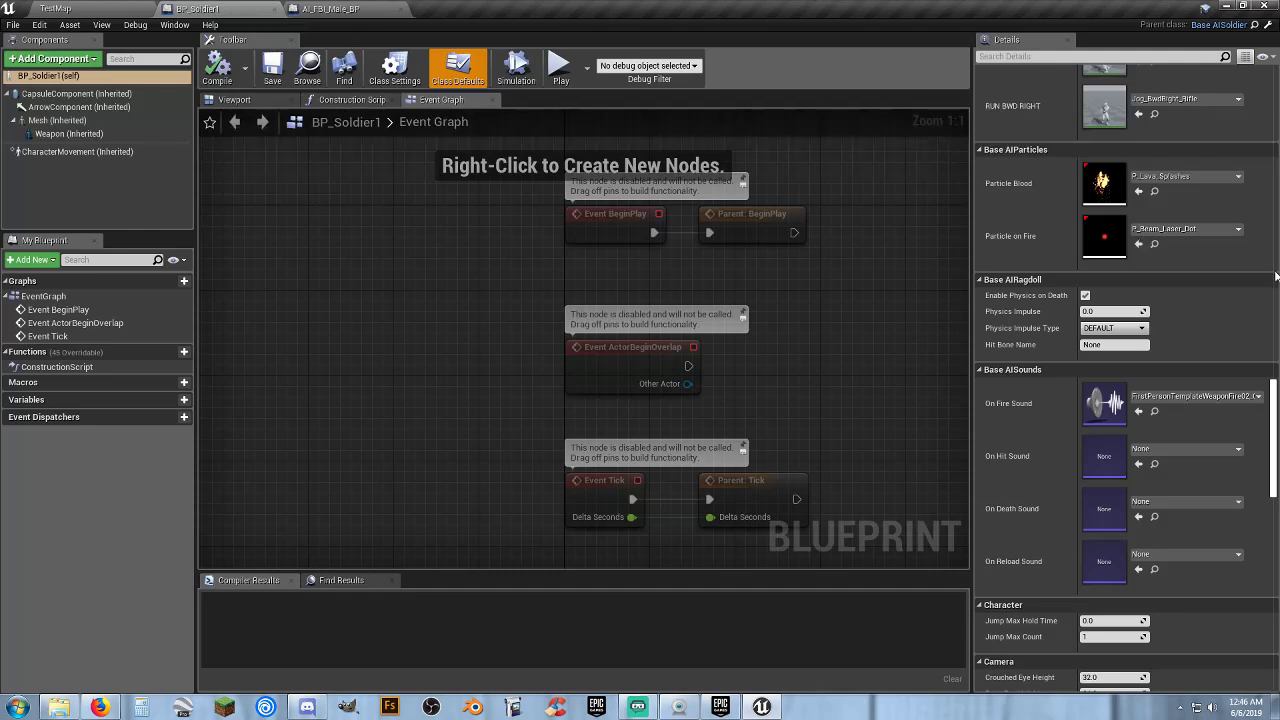
pyautogui.scroll(1, 1063, 406)
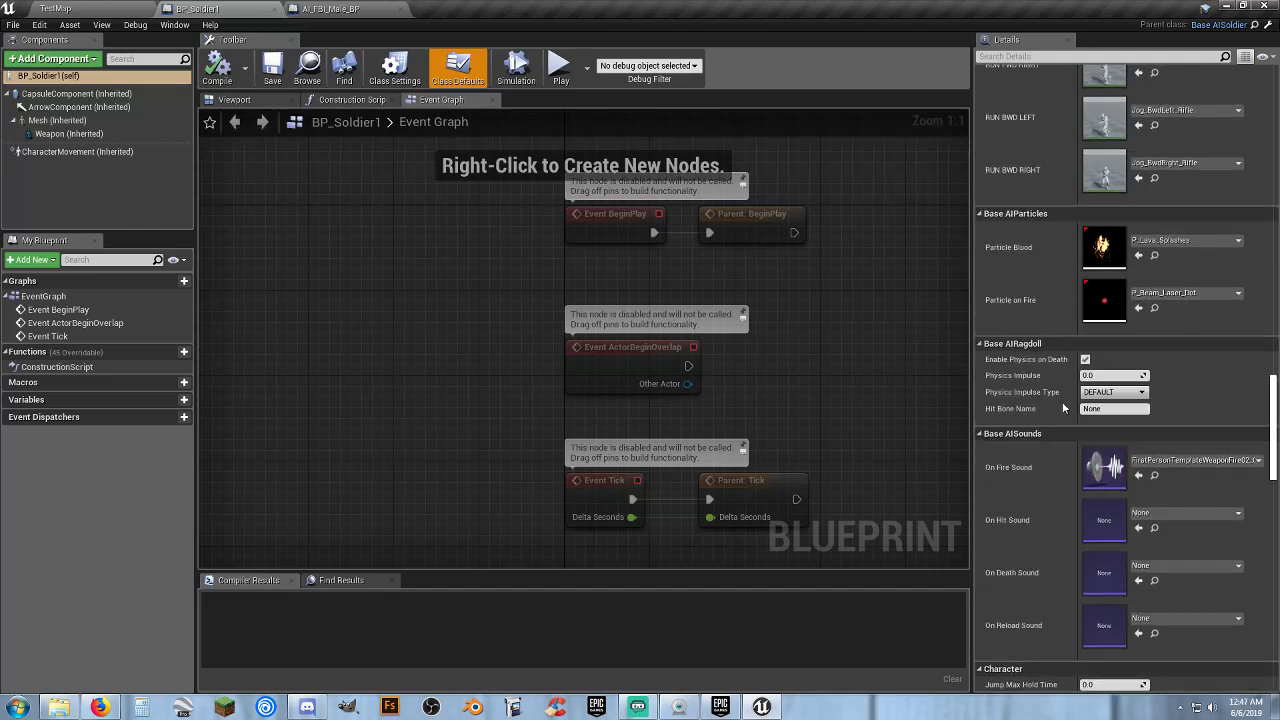
pyautogui.scroll(2, 1063, 406)
pyautogui.scroll(1, 1063, 406)
pyautogui.scroll(2, 1062, 402)
pyautogui.scroll(2, 1060, 402)
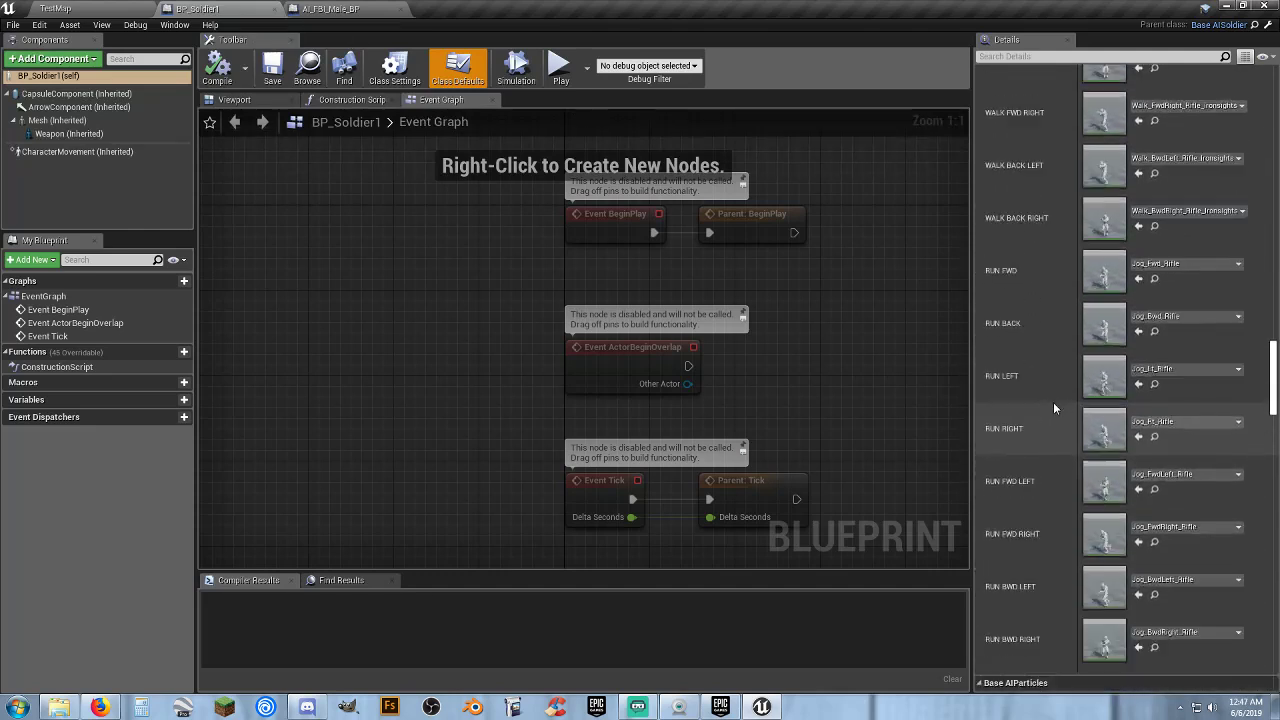
pyautogui.scroll(2, 1053, 402)
pyautogui.scroll(1, 1051, 405)
pyautogui.scroll(3, 1046, 403)
pyautogui.scroll(3, 1040, 403)
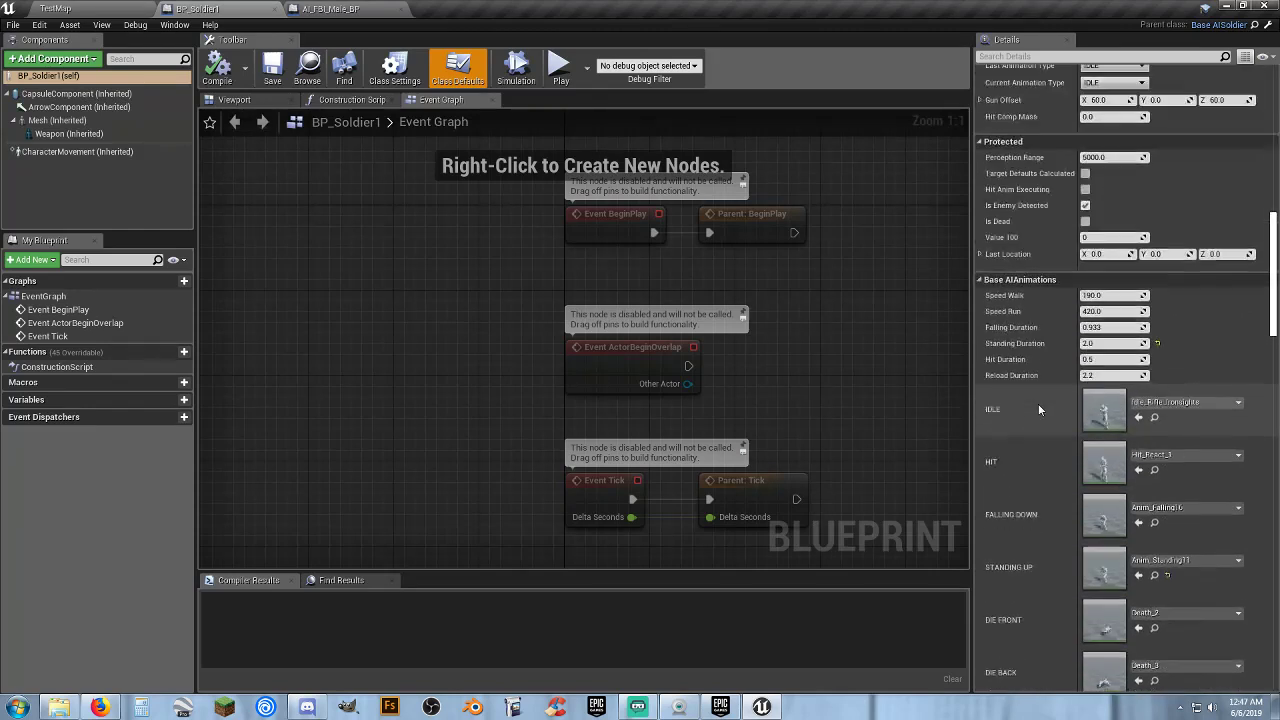
pyautogui.scroll(2, 1039, 403)
pyautogui.scroll(1, 1039, 403)
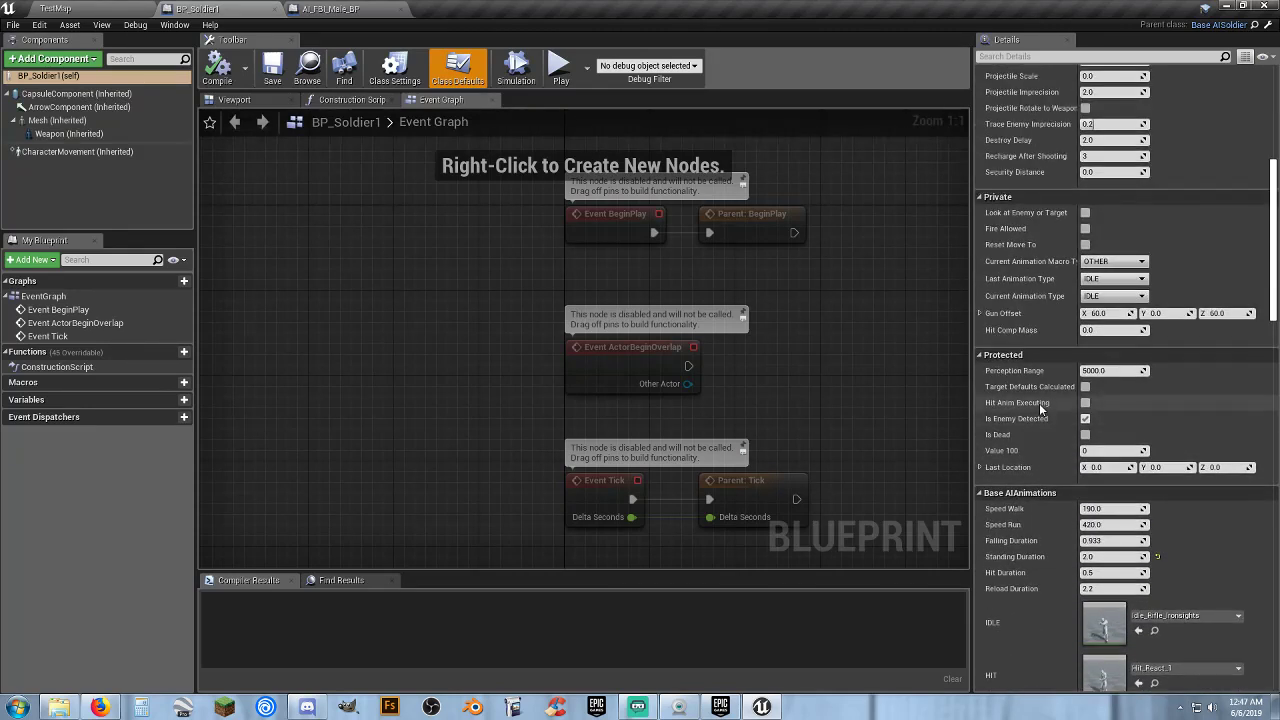
pyautogui.scroll(1, 1039, 403)
pyautogui.scroll(3, 1039, 403)
pyautogui.scroll(2, 1039, 403)
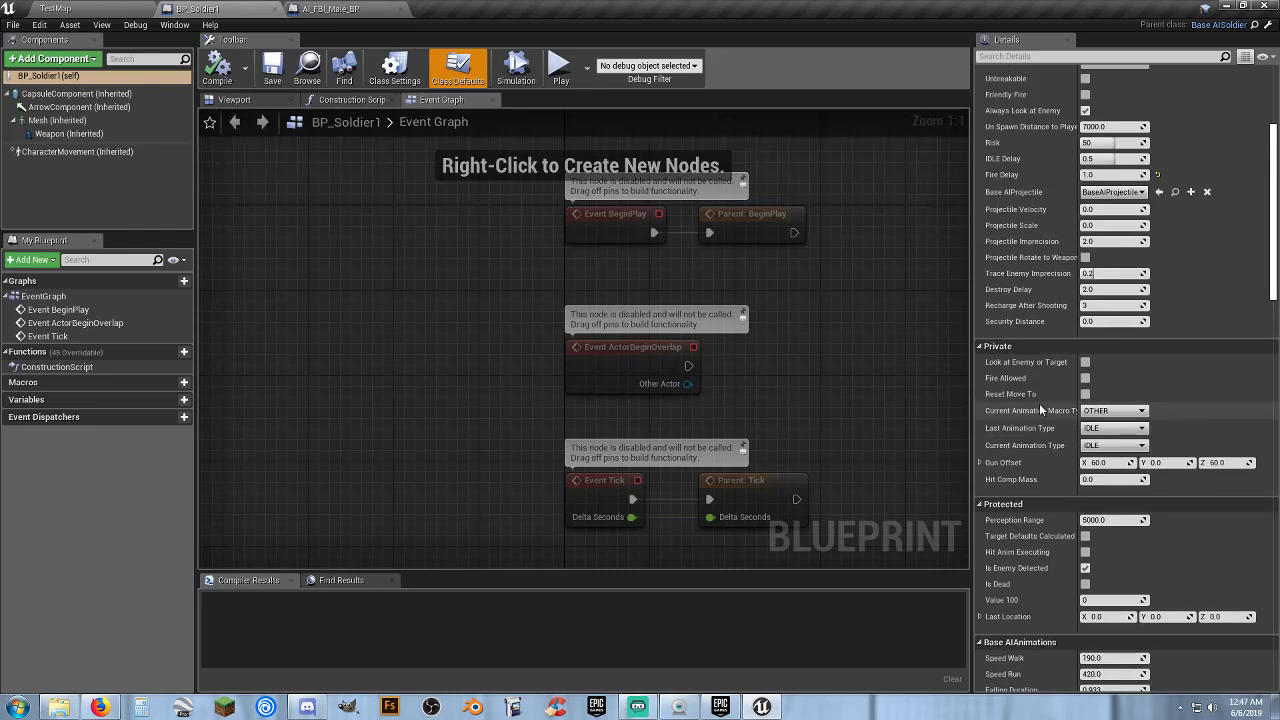
pyautogui.scroll(2, 1039, 403)
pyautogui.scroll(5, 1039, 403)
pyautogui.scroll(5, 1039, 403)
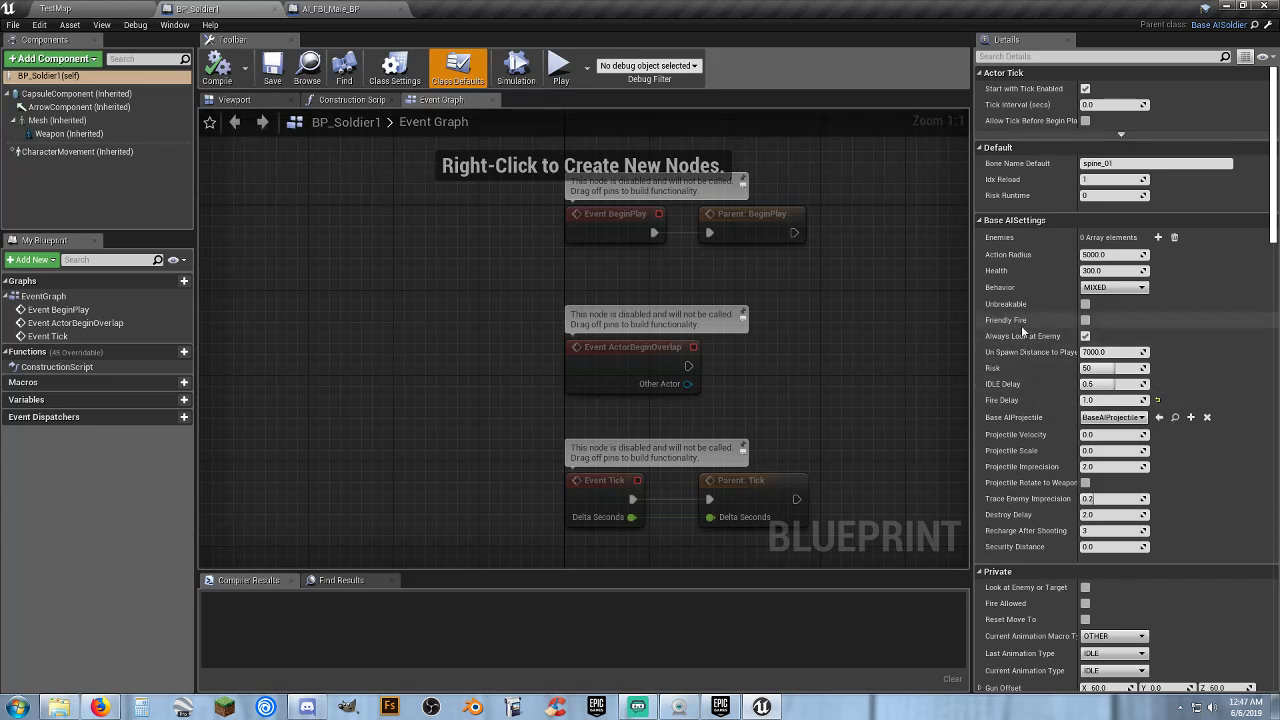
pyautogui.click(330, 9)
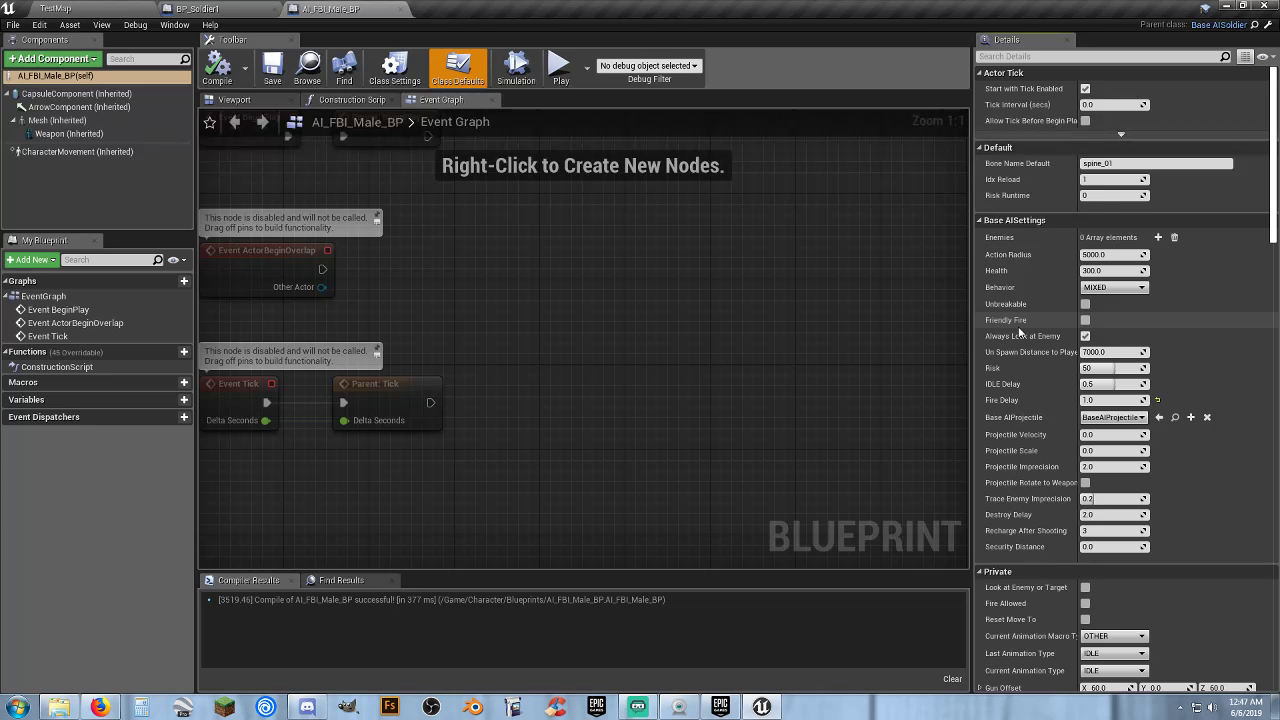
pyautogui.click(1112, 287)
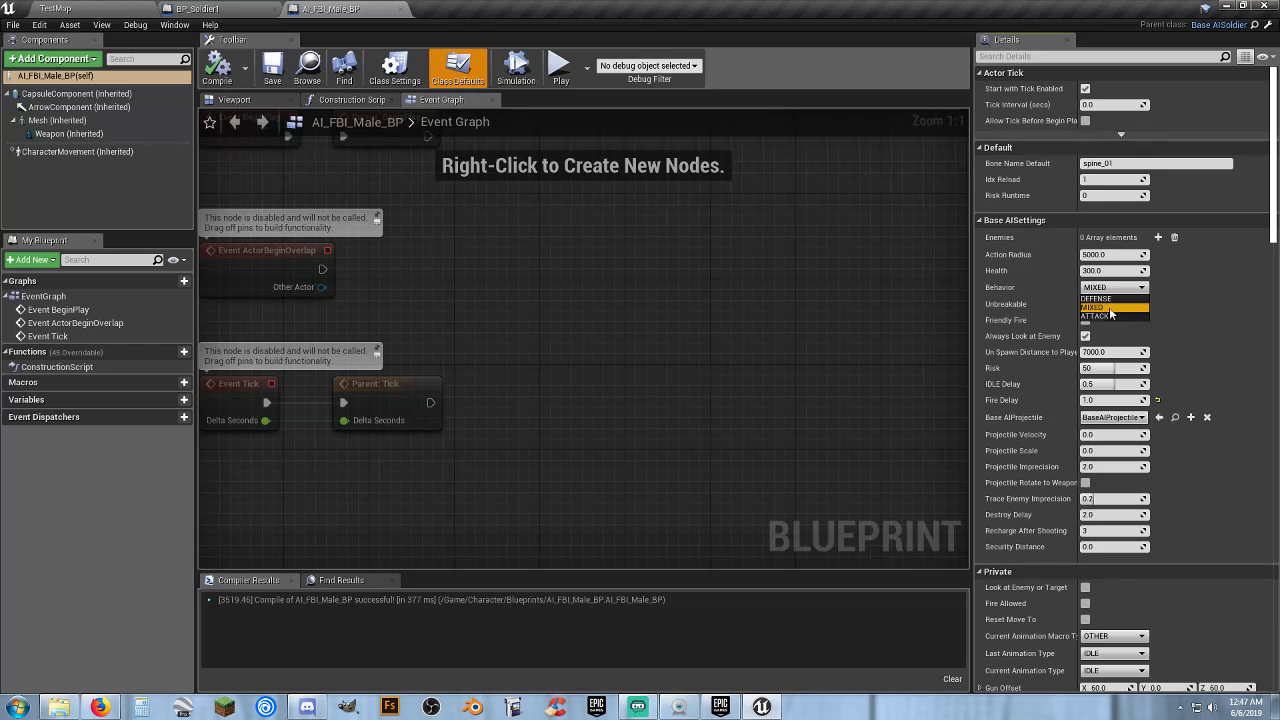
pyautogui.click(1109, 307)
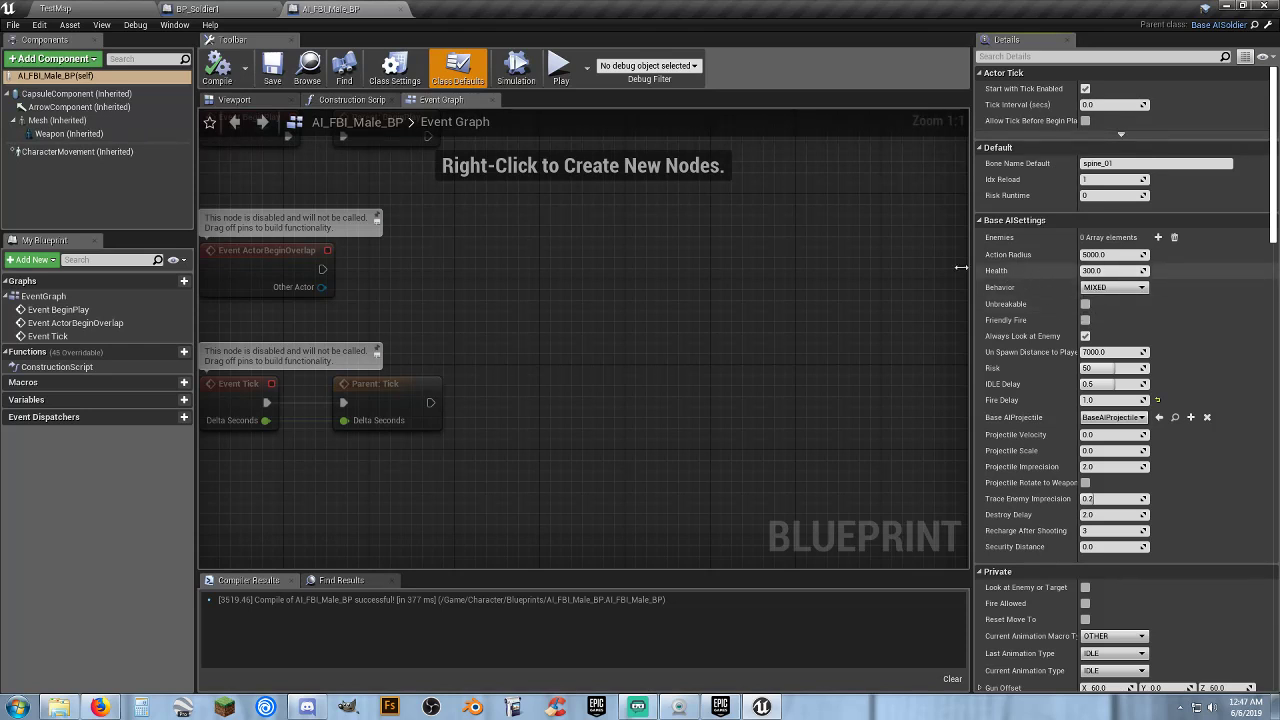
pyautogui.click(240, 9)
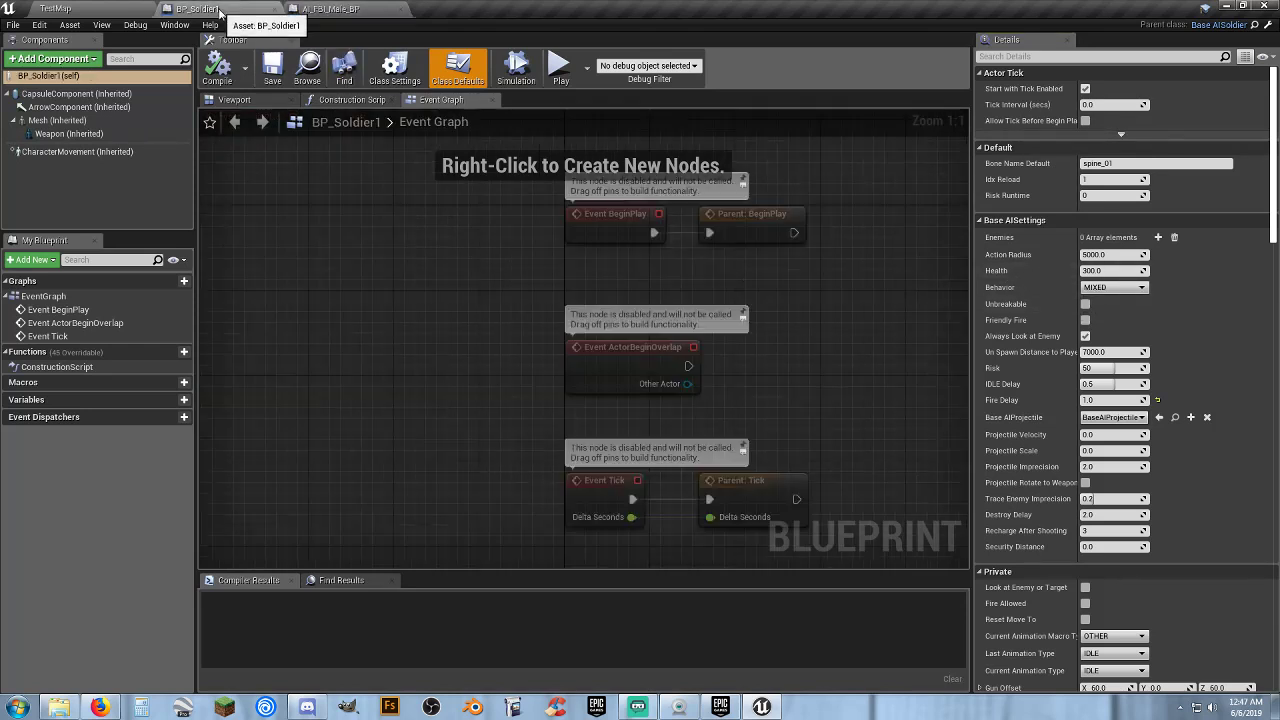
pyautogui.click(348, 6)
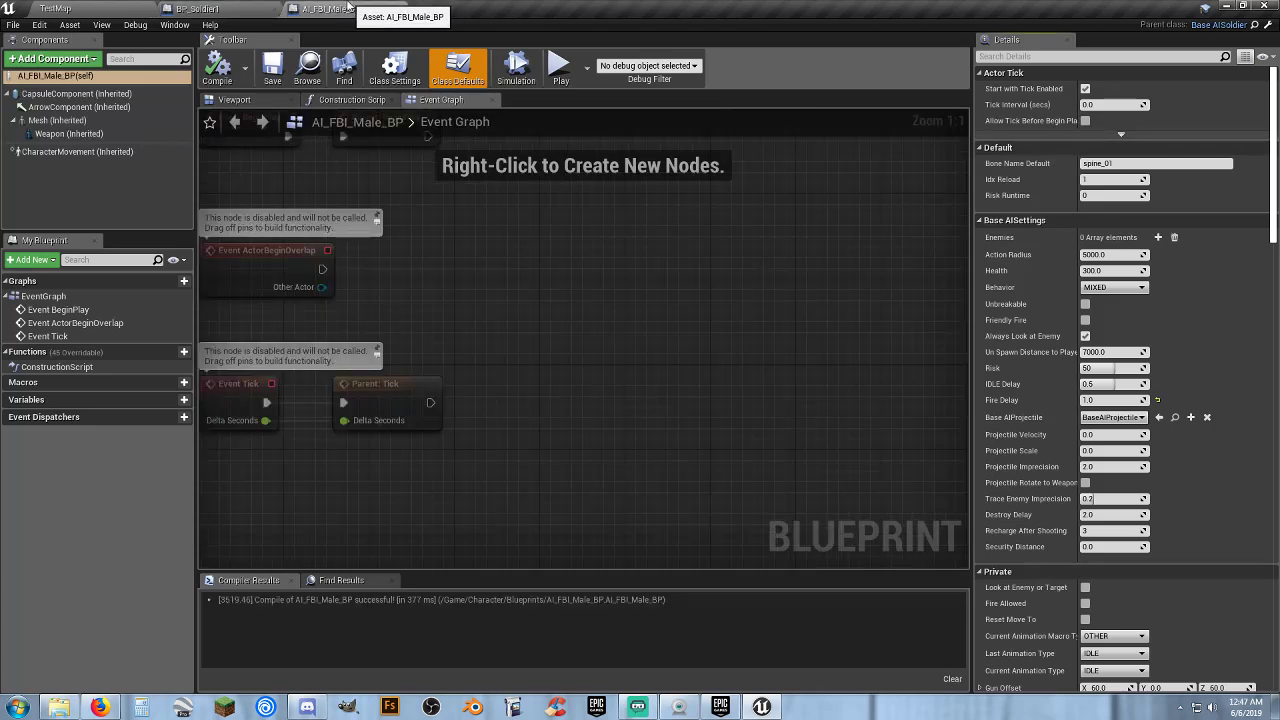
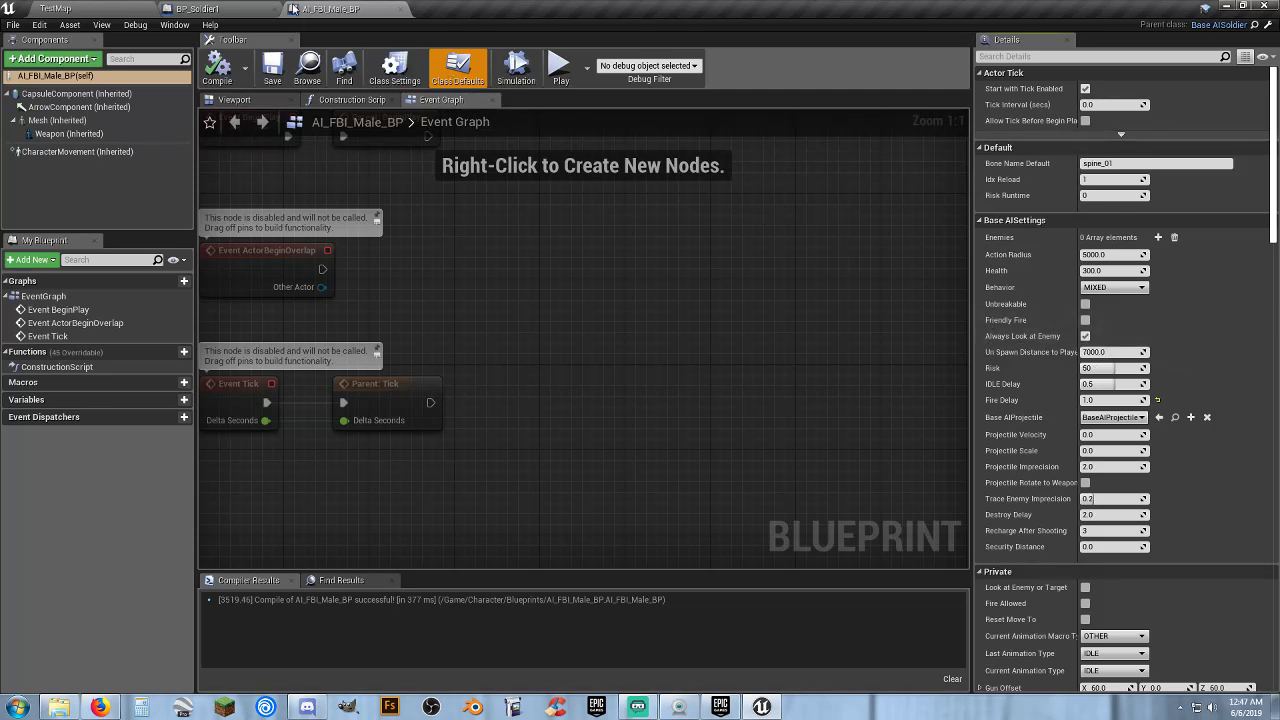
# - Switch from the BP_Soldier1 blueprint back to the TestMap level editor
pyautogui.click(213, 7)
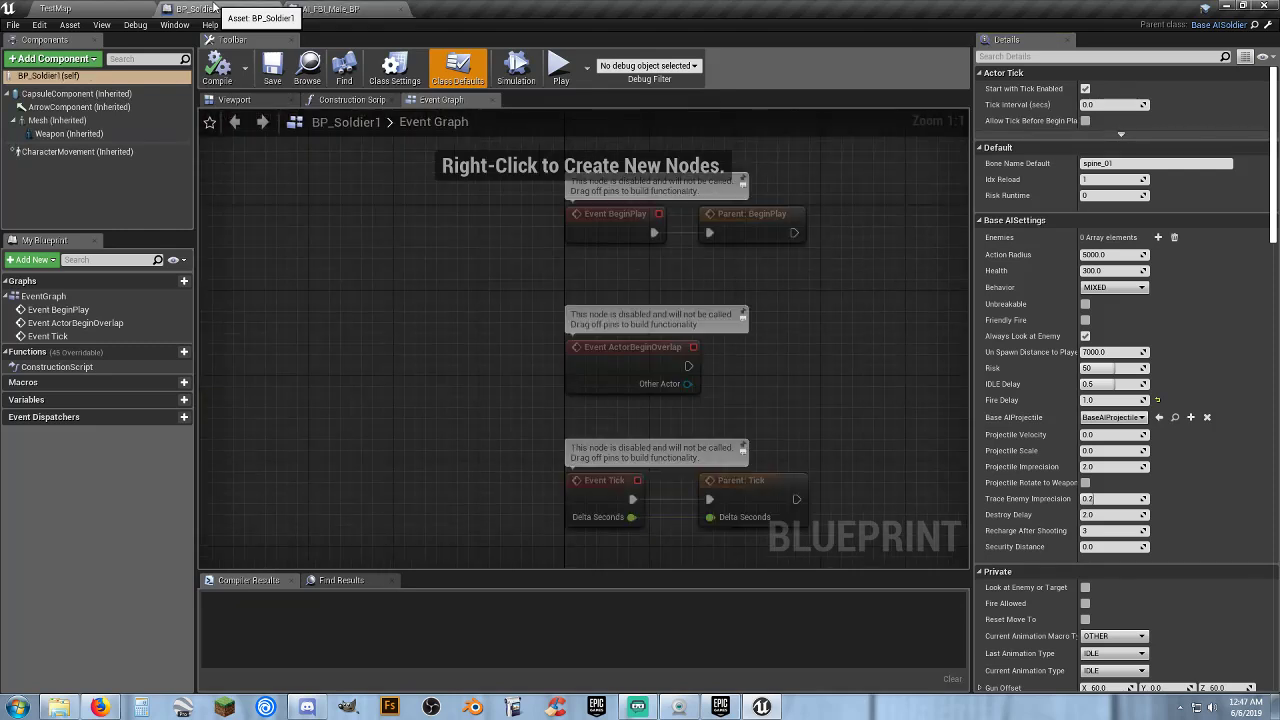
pyautogui.click(70, 8)
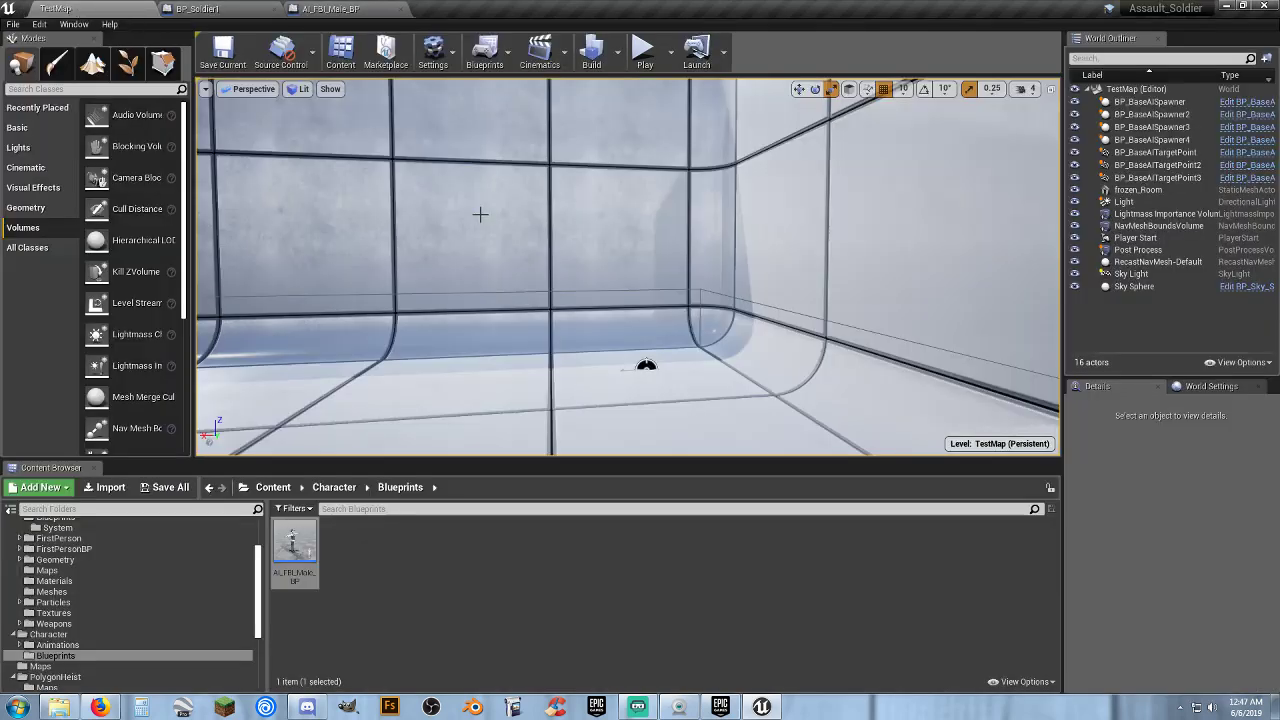
# - Select BP_BaseAISpawner4 and review its Details: Base AI Character AI_FBI_Male_BP, Action Radius 4000.0
pyautogui.moveTo(748, 357); pyautogui.dragTo(660, 420, button='right')
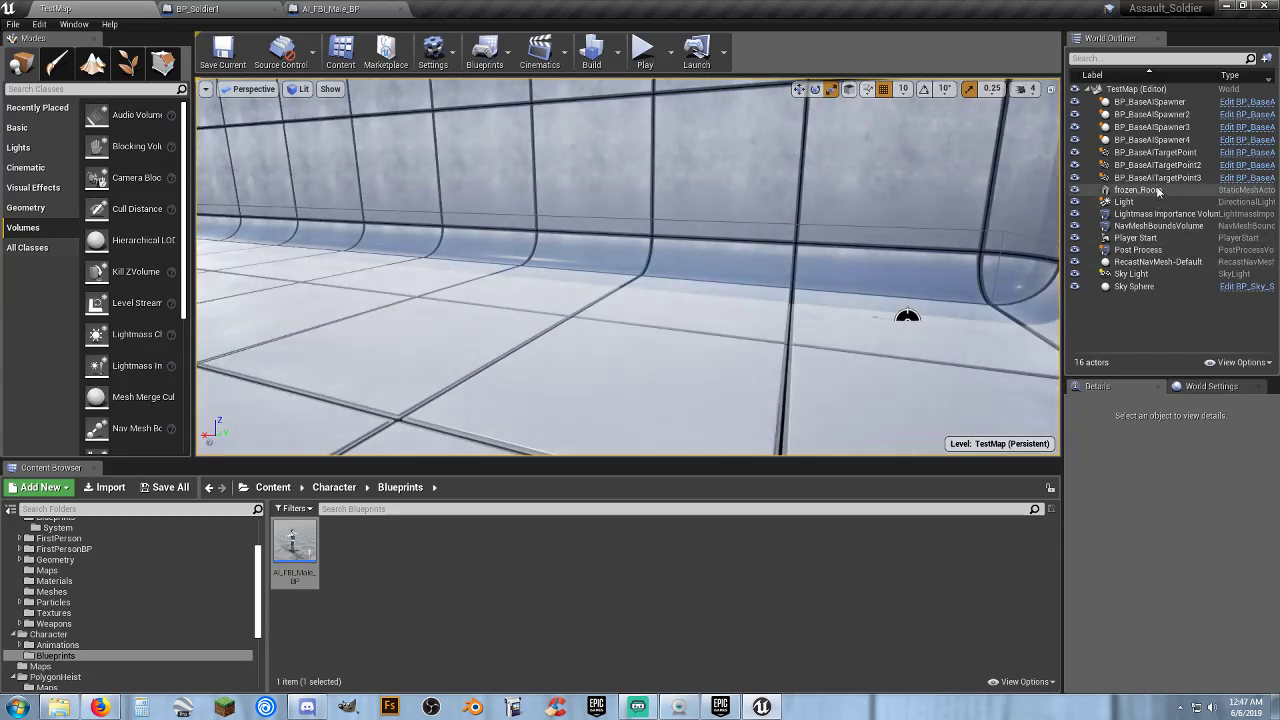
pyautogui.click(1162, 141)
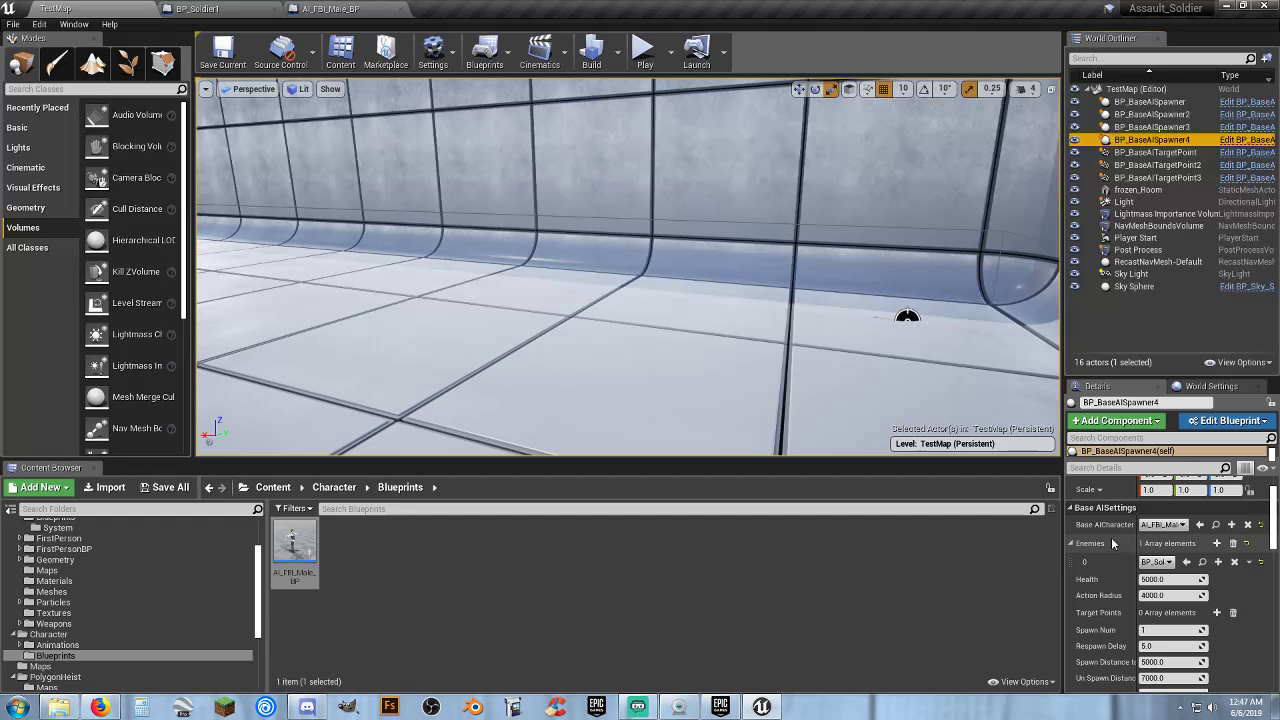
pyautogui.scroll(-2, 1112, 543)
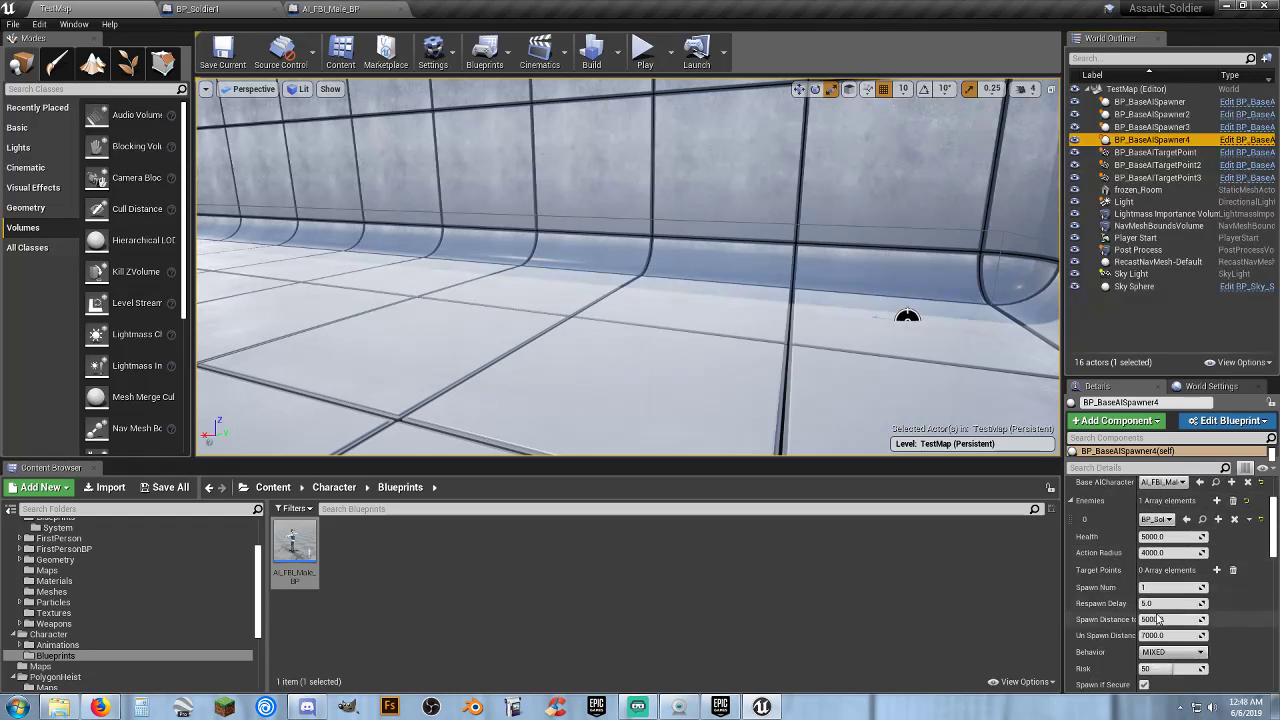
pyautogui.scroll(-1, 1216, 613)
pyautogui.scroll(-1, 1232, 614)
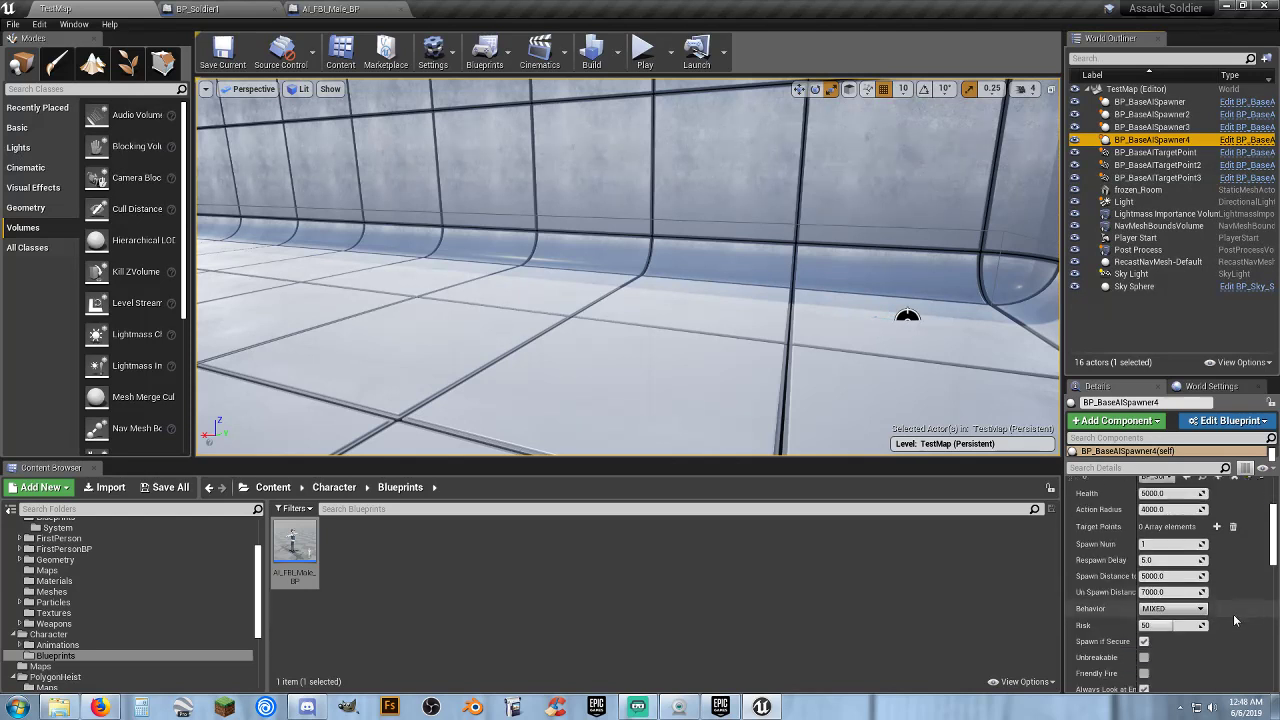
pyautogui.scroll(-2, 1233, 614)
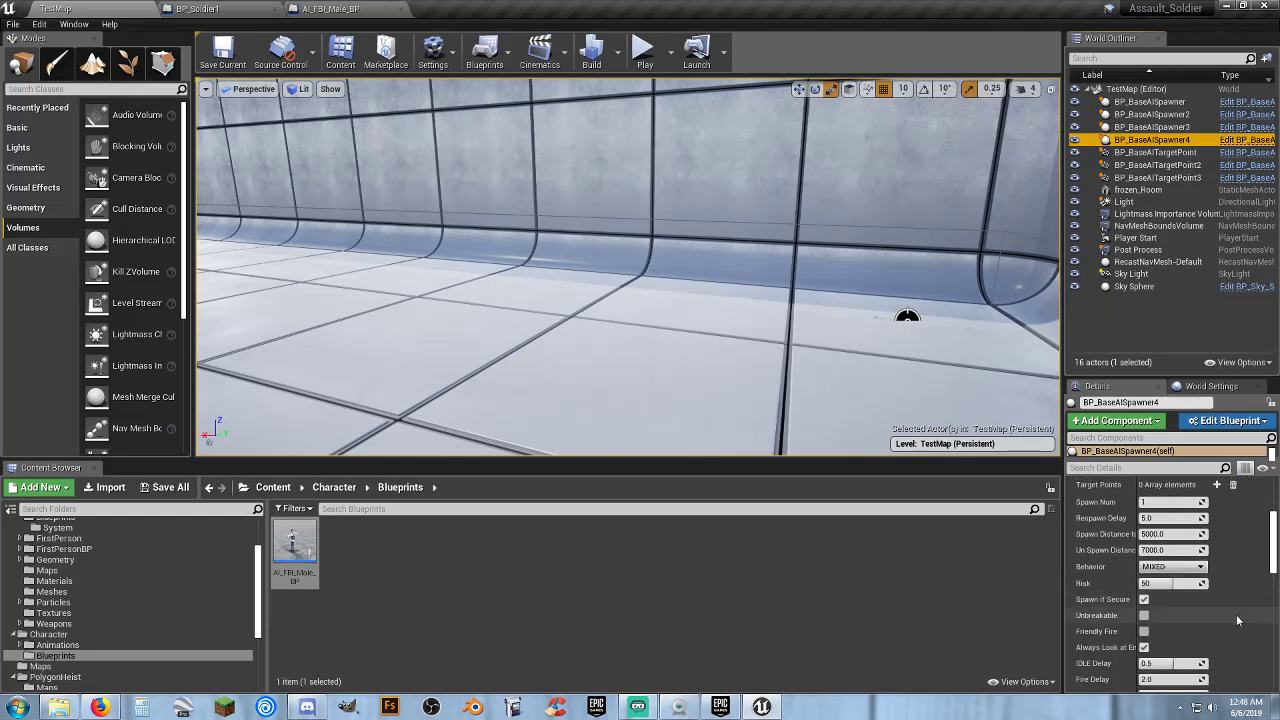
pyautogui.scroll(-1, 1236, 614)
pyautogui.scroll(-1, 1236, 621)
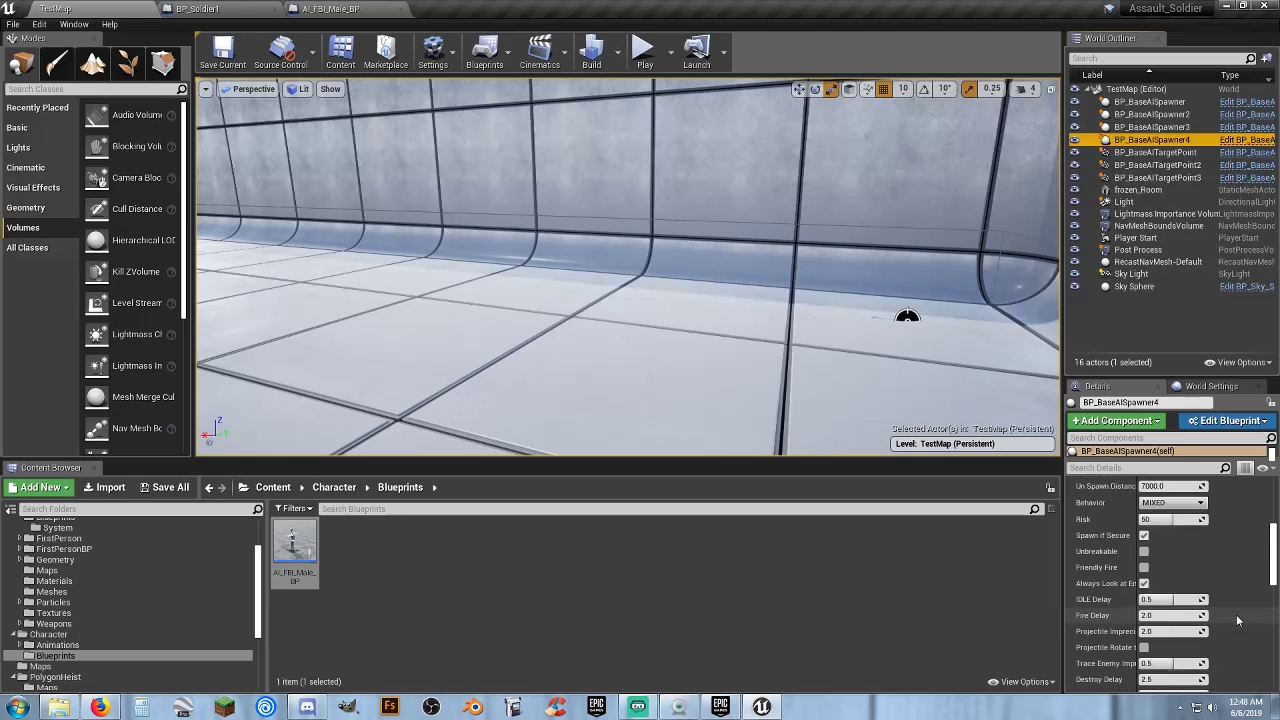
pyautogui.scroll(-1, 1236, 621)
pyautogui.scroll(-1, 1236, 621)
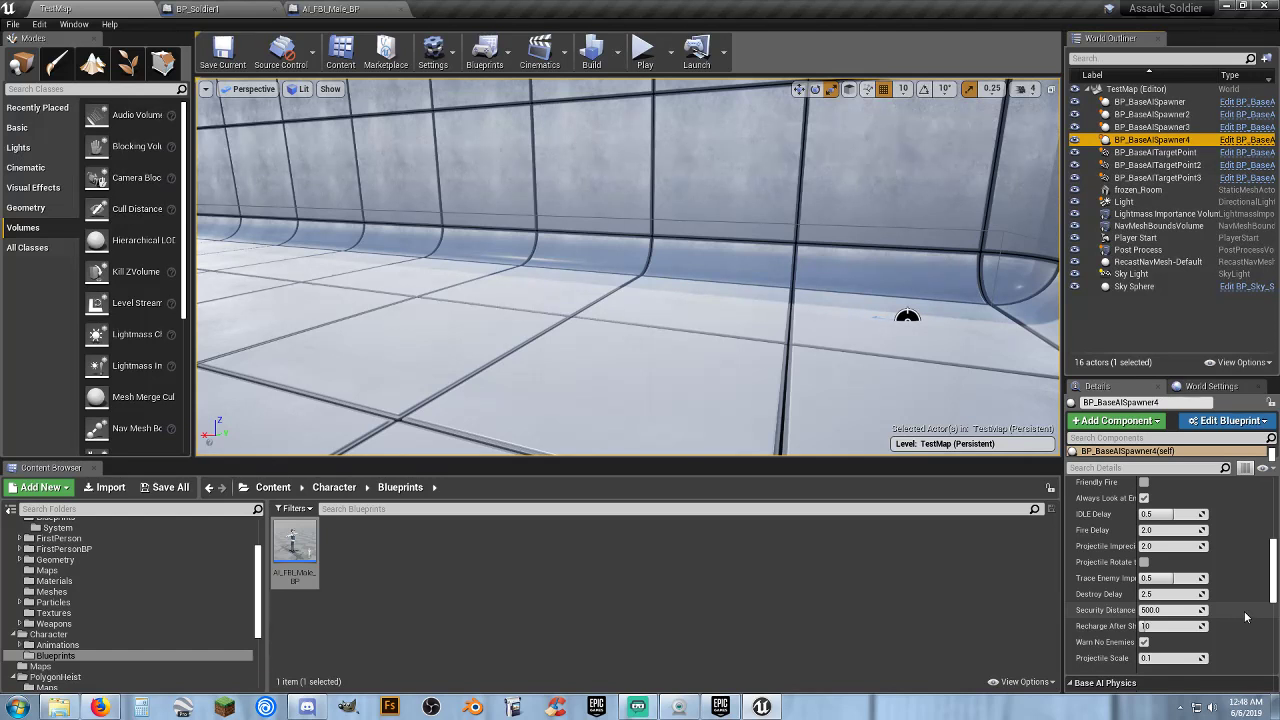
pyautogui.scroll(1, 1246, 617)
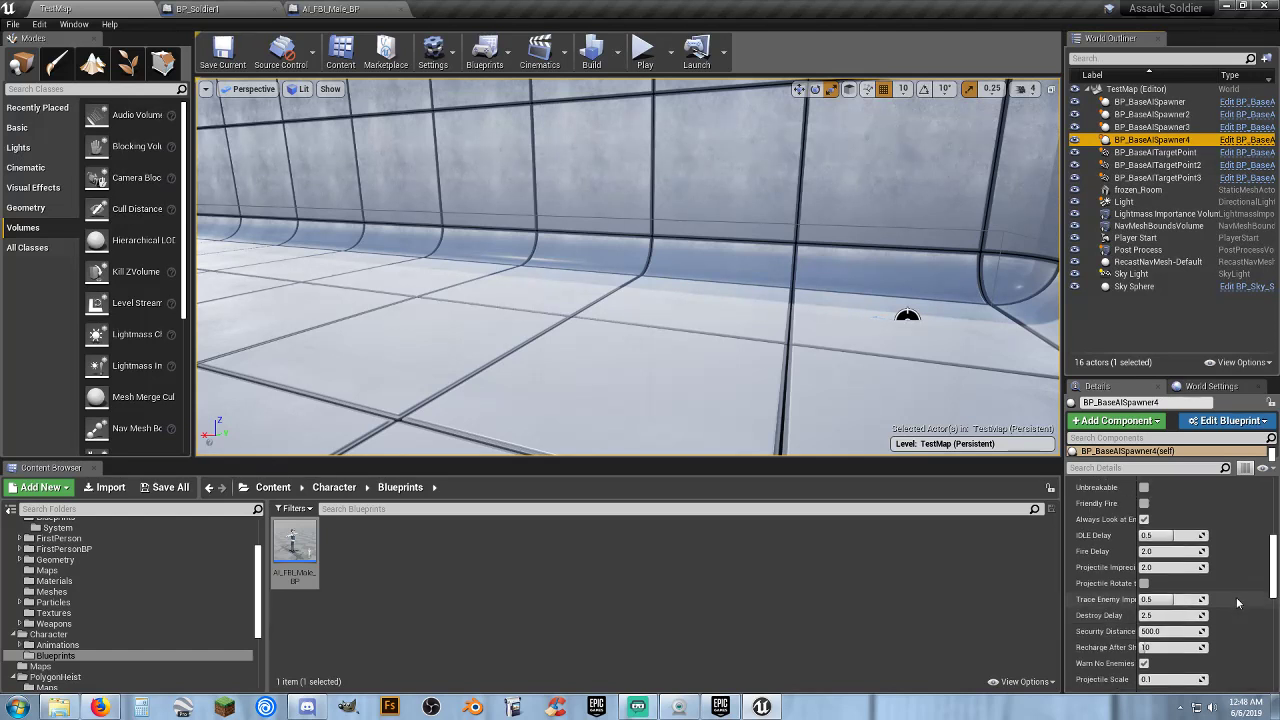
pyautogui.moveTo(1143, 597)
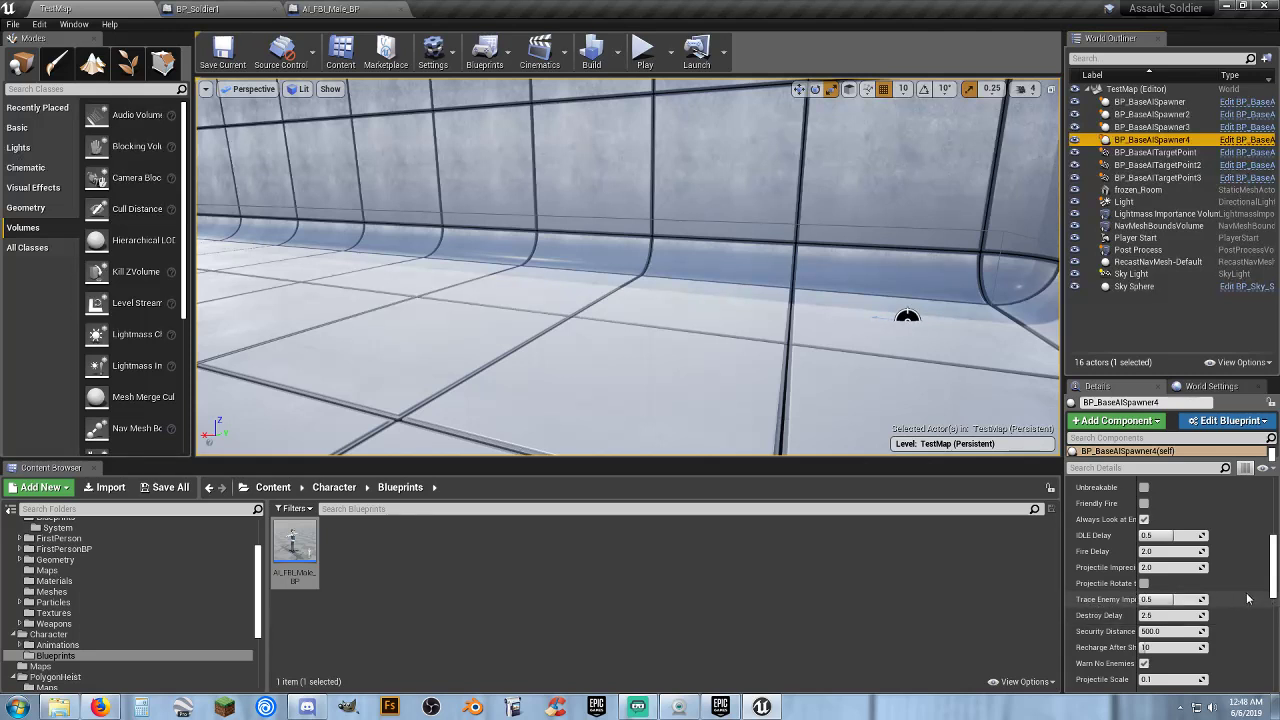
pyautogui.scroll(-2, 1248, 597)
pyautogui.scroll(-2, 1248, 597)
pyautogui.scroll(-2, 1248, 597)
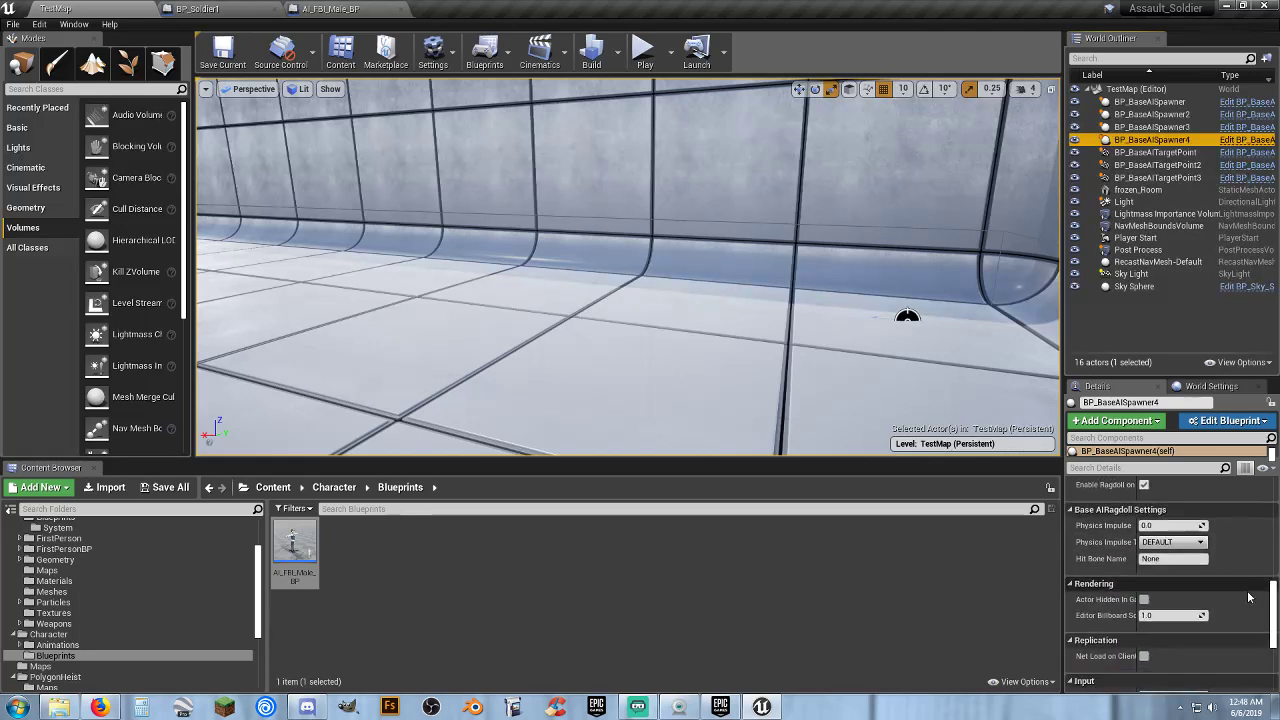
pyautogui.scroll(-2, 1248, 597)
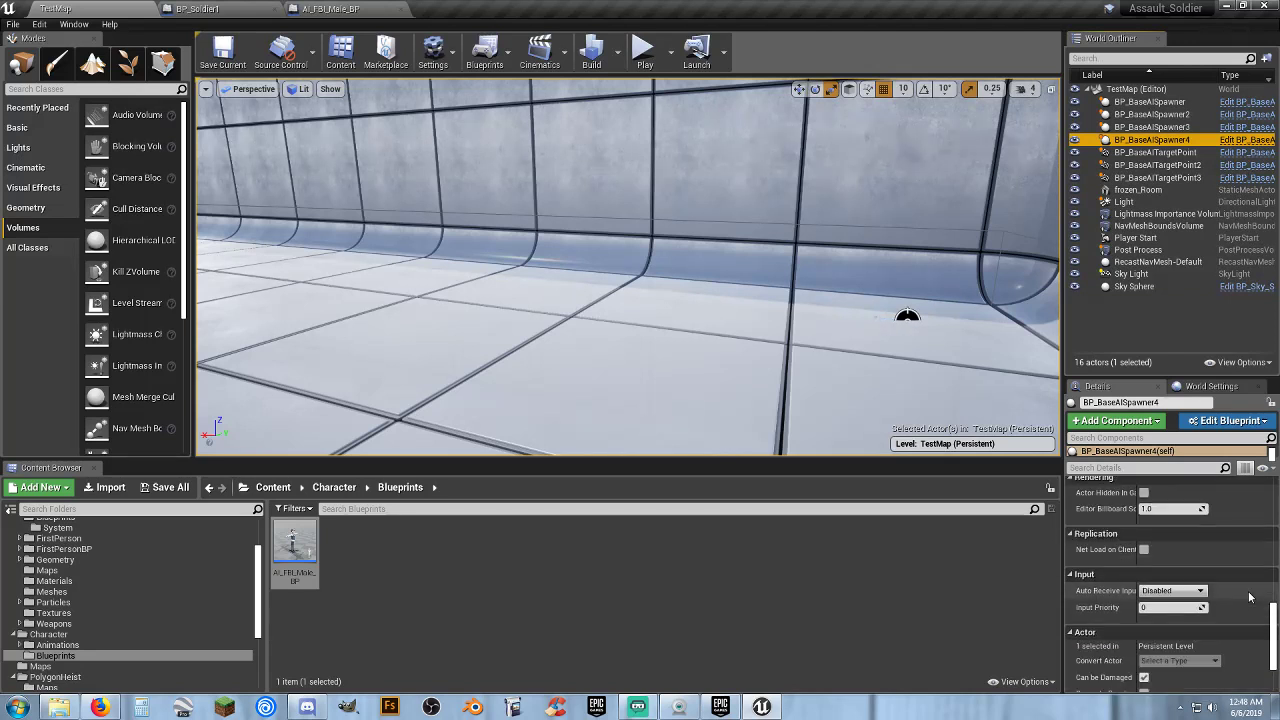
pyautogui.scroll(-1, 1248, 597)
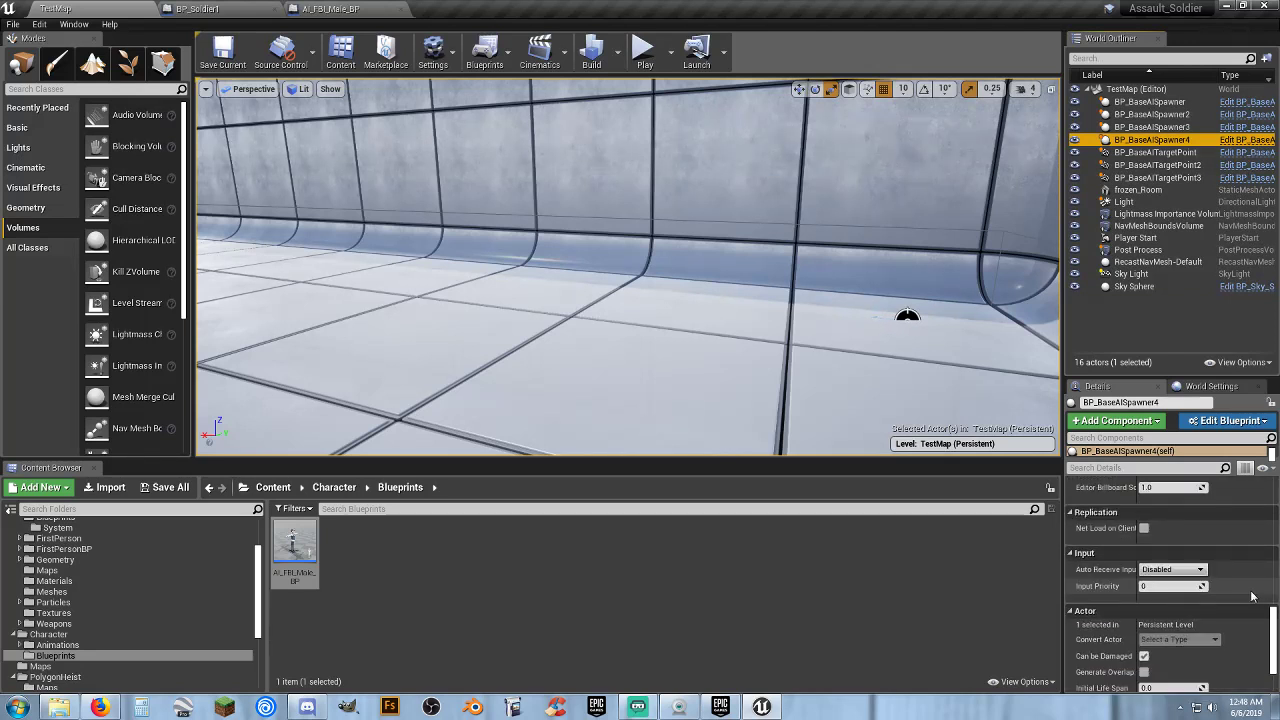
pyautogui.scroll(-1, 1251, 597)
pyautogui.scroll(-1, 1251, 597)
pyautogui.scroll(-1, 1251, 597)
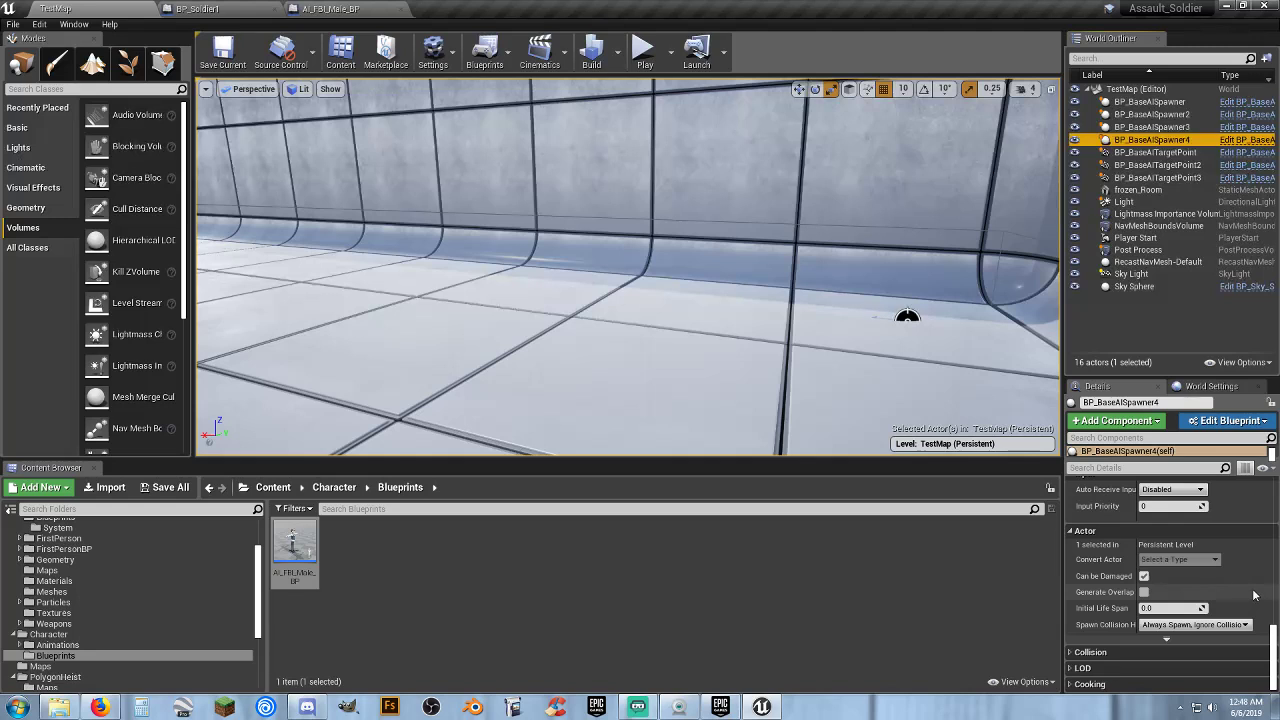
pyautogui.scroll(2, 1252, 595)
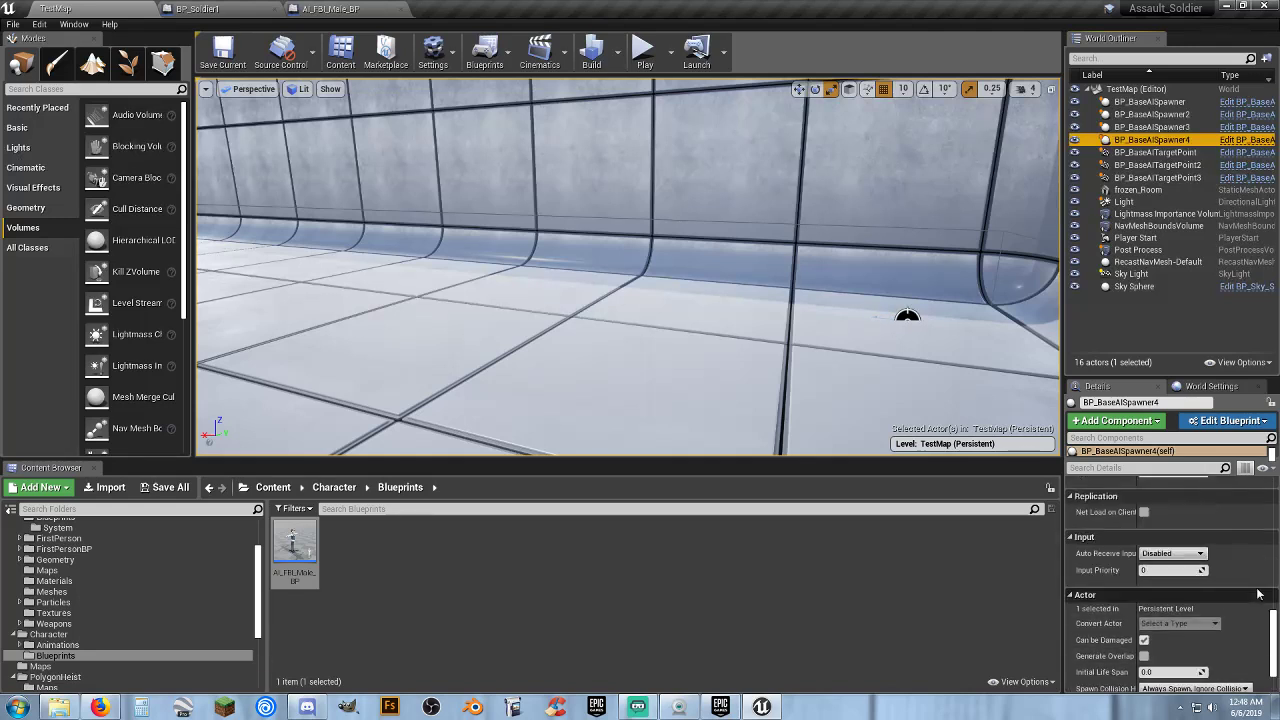
pyautogui.scroll(2, 1250, 595)
pyautogui.scroll(2, 1246, 594)
pyautogui.scroll(2, 1239, 593)
pyautogui.scroll(3, 1239, 593)
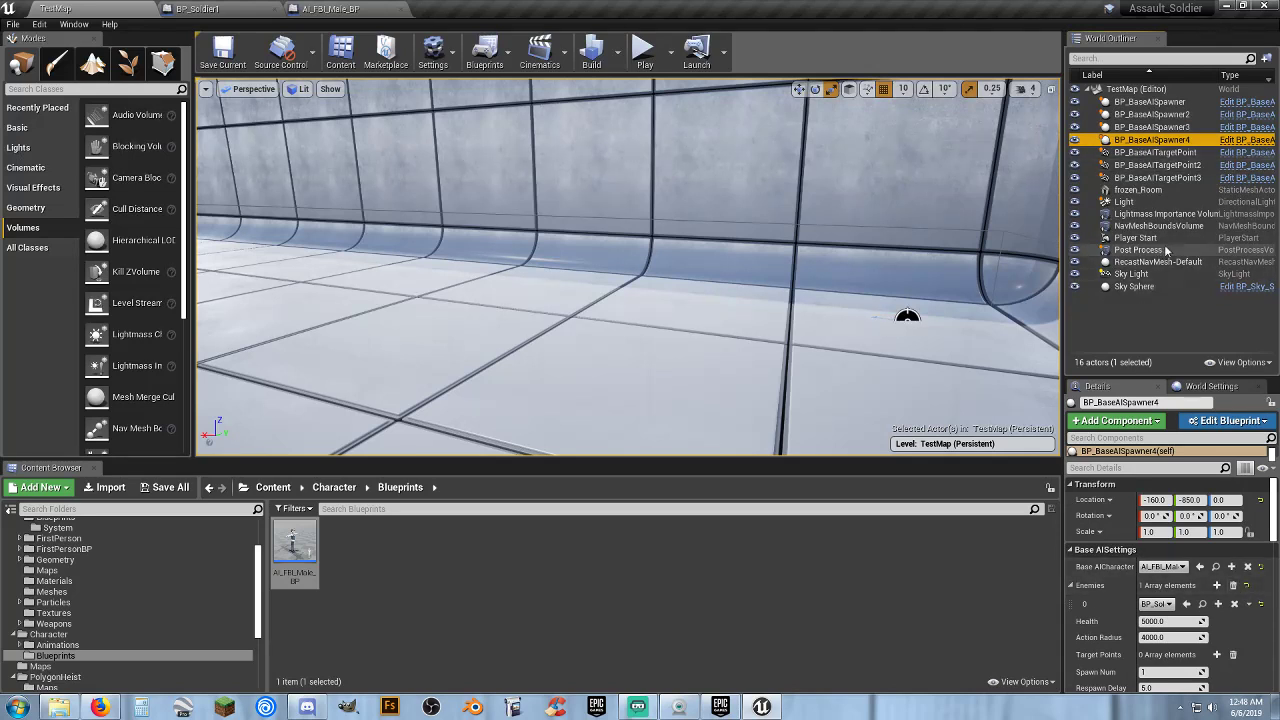
# - Add AI_FBI_Male_BP as a third Enemies entry on BP_BaseAISpawner3
pyautogui.moveTo(628, 266); pyautogui.dragTo(628, 266, button='right')
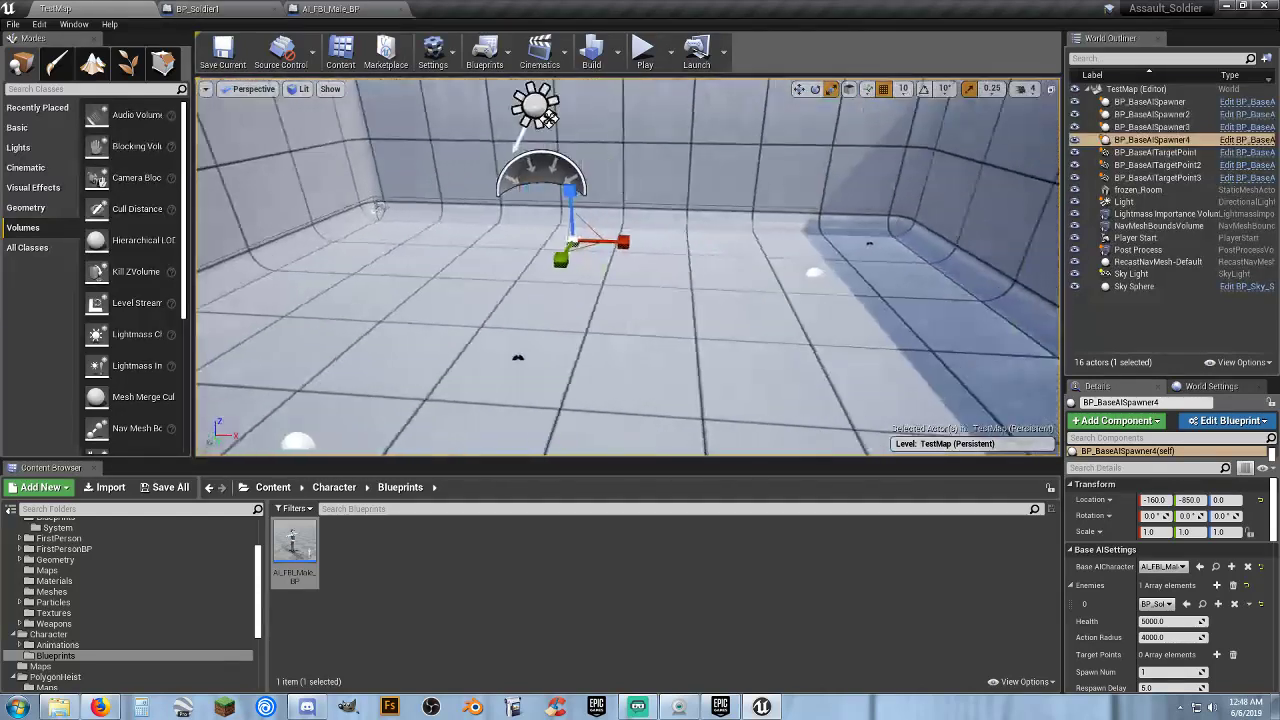
pyautogui.click(1152, 127)
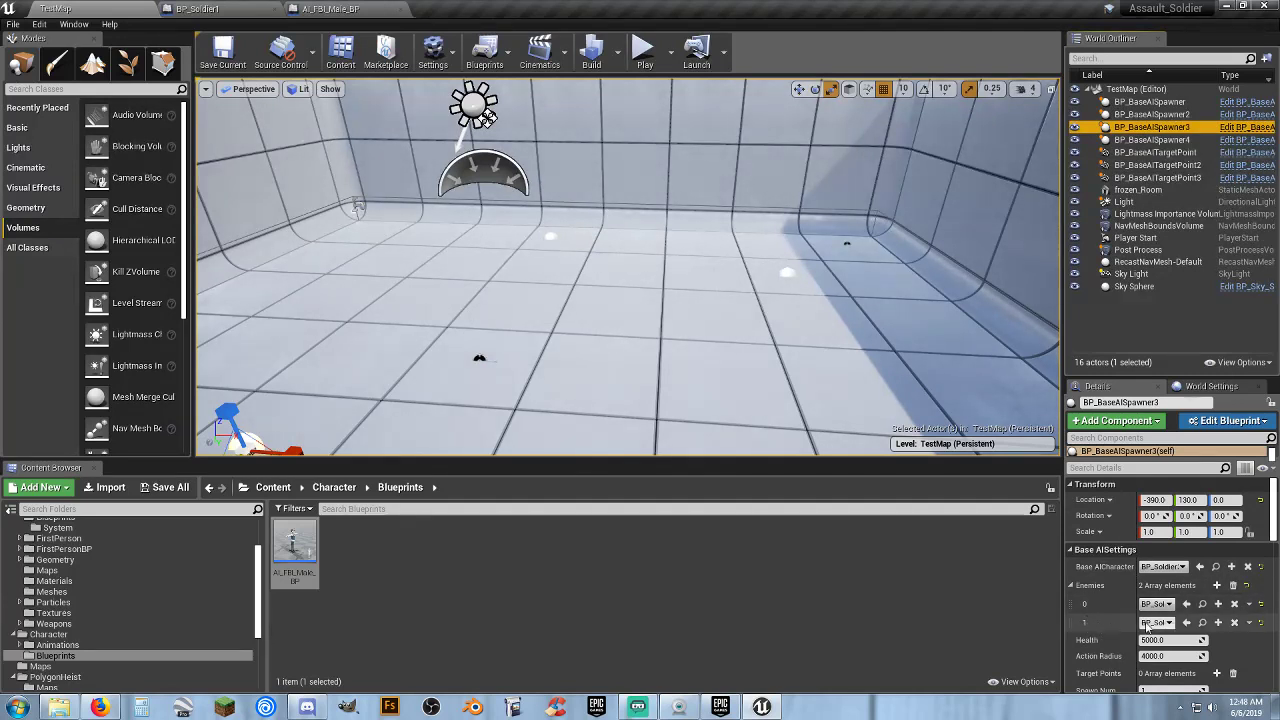
pyautogui.click(1217, 585)
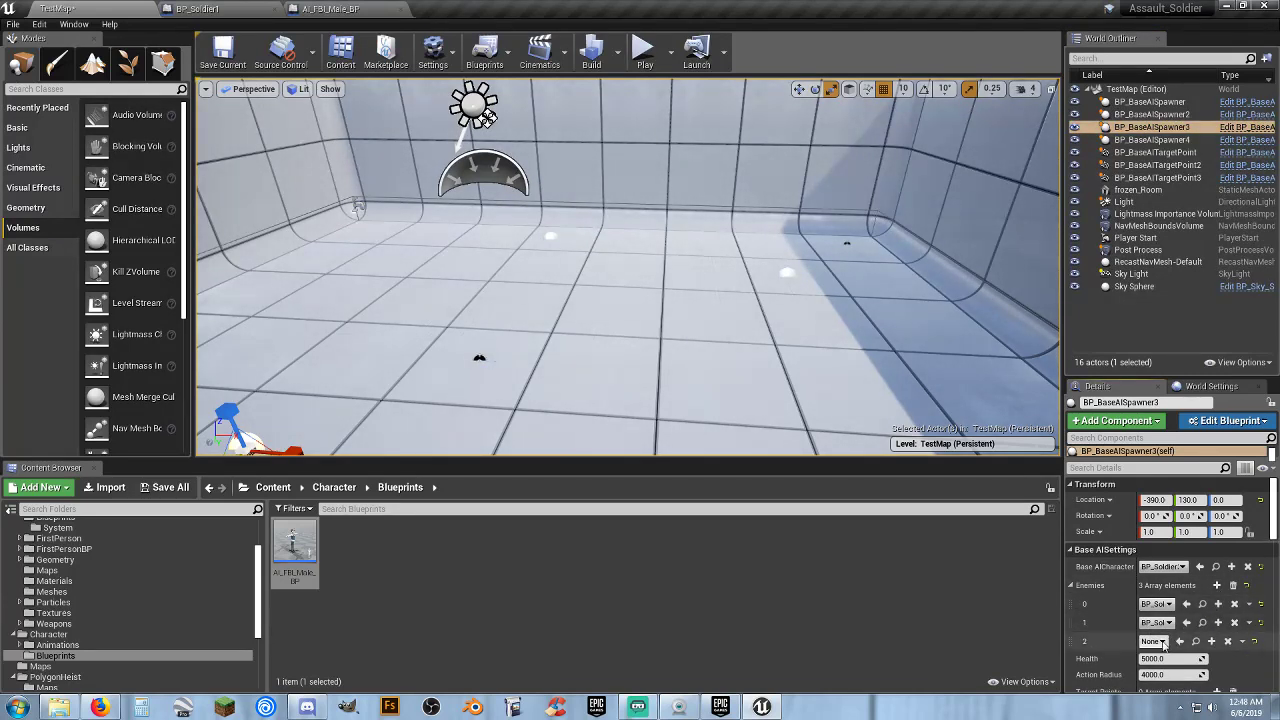
pyautogui.click(1154, 641)
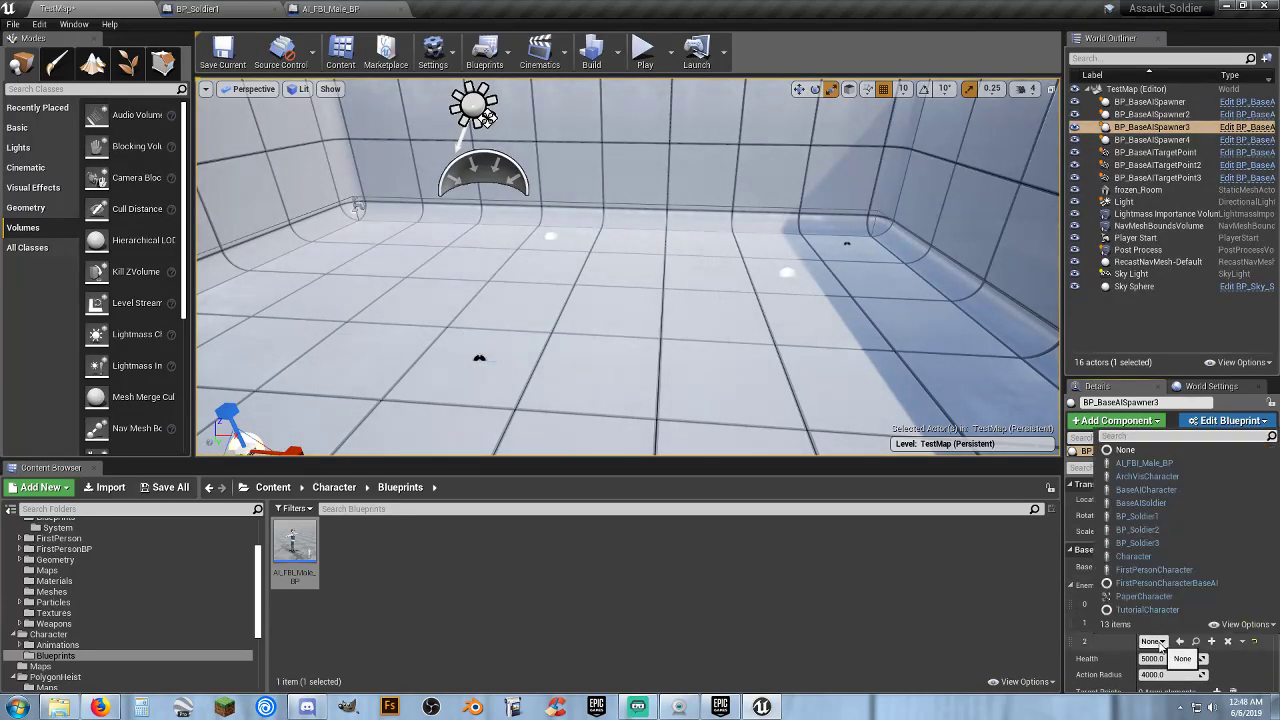
pyautogui.click(1145, 463)
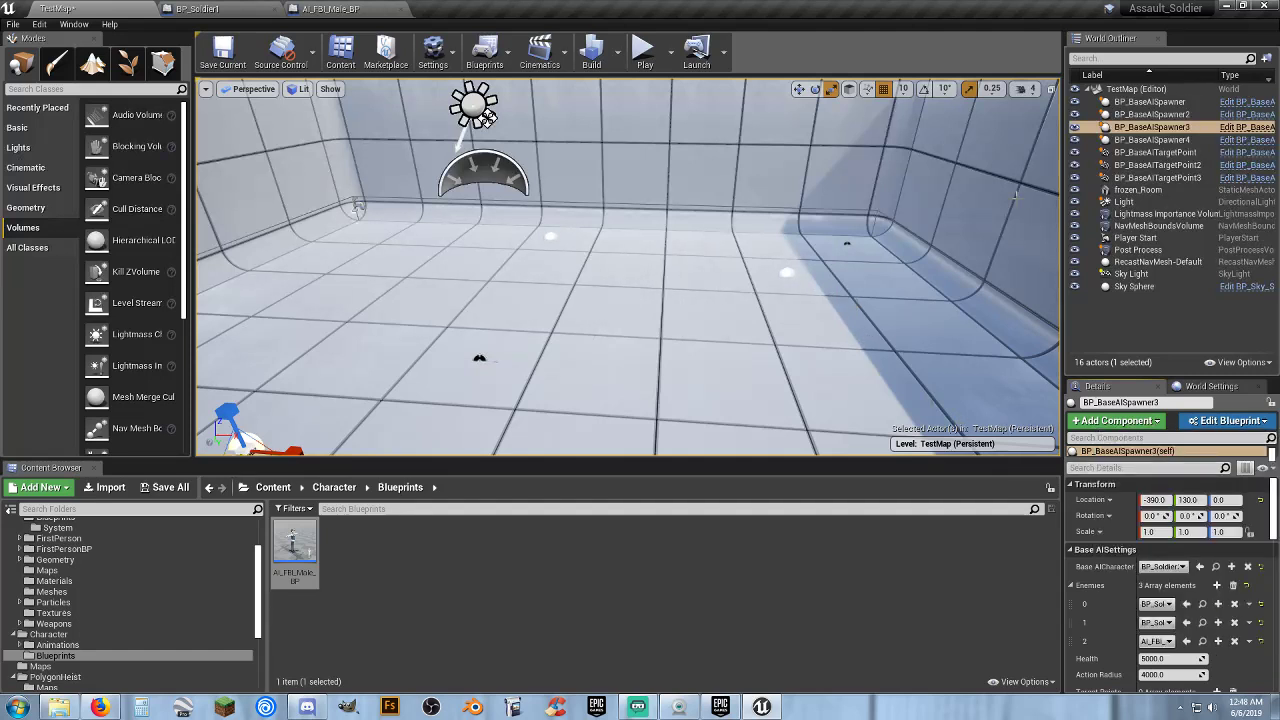
# - Add AI_FBI_Male_BP as a second Enemies entry on BP_BaseAISpawner2
pyautogui.click(1150, 114)
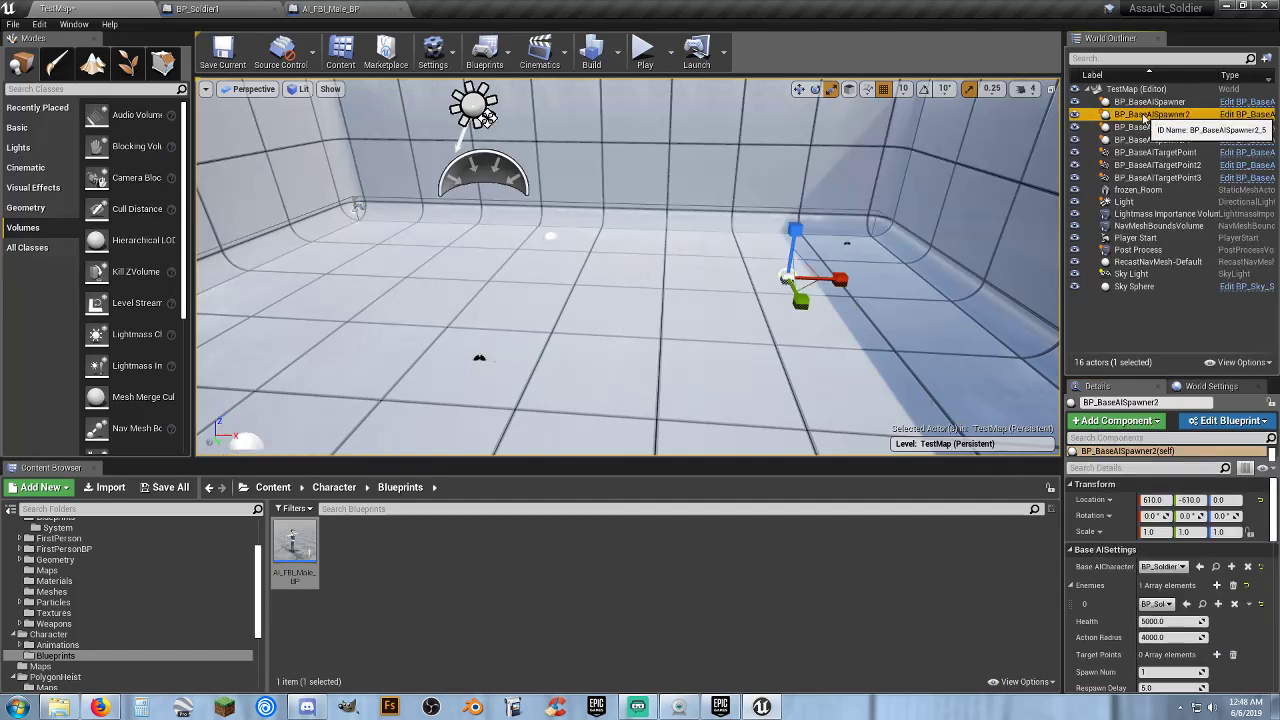
pyautogui.click(1216, 585)
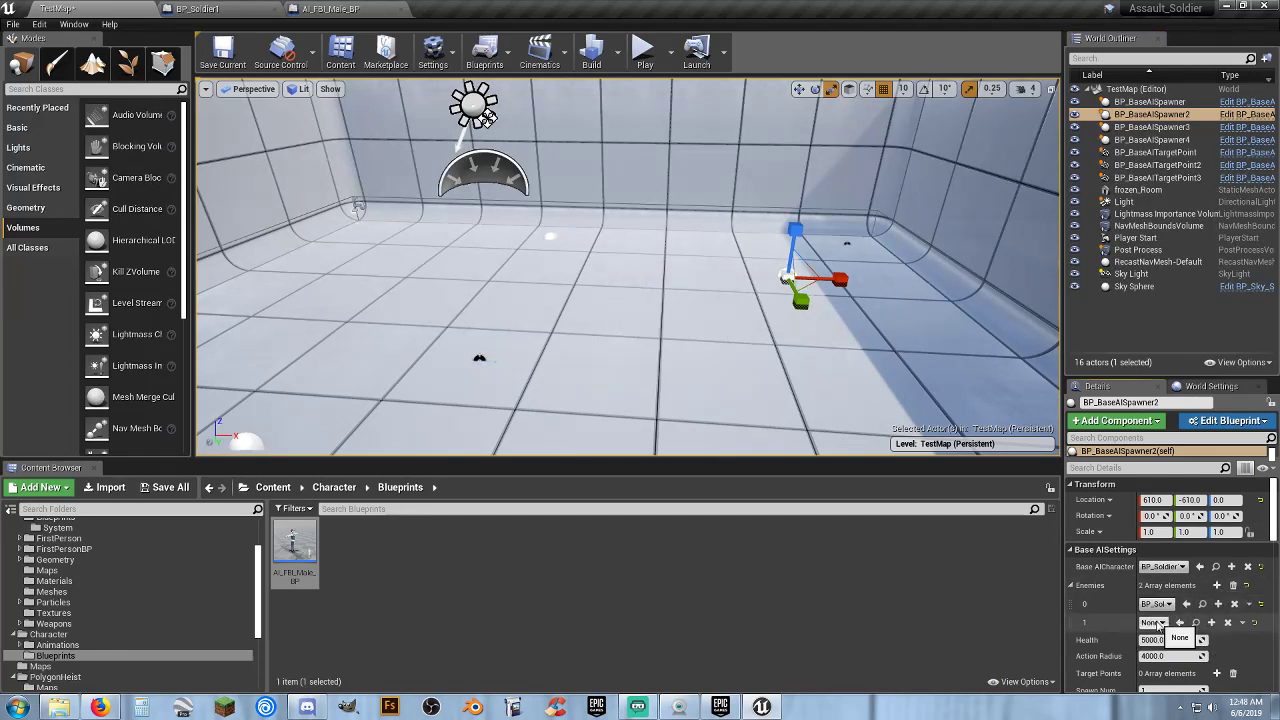
pyautogui.click(1155, 622)
pyautogui.click(1160, 450)
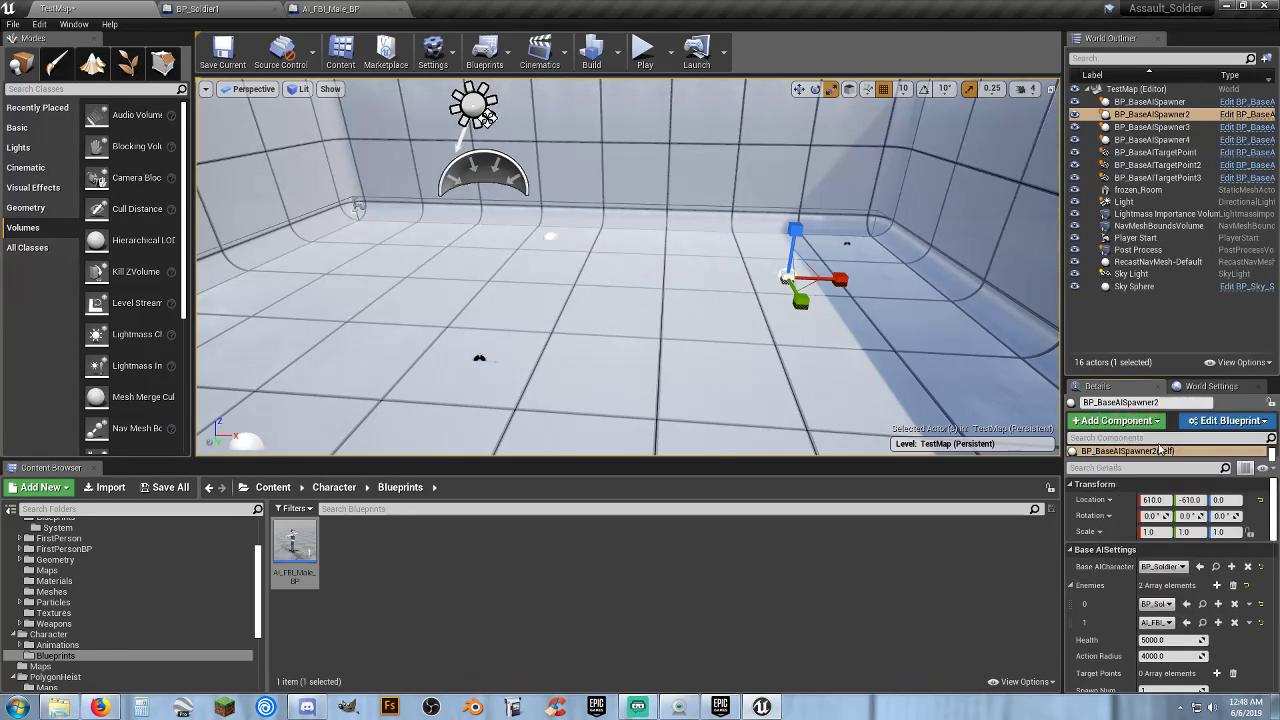
# - Add AI_FBI_Male_BP as a second Enemies entry on BP_BaseAISpawner
pyautogui.click(1150, 101)
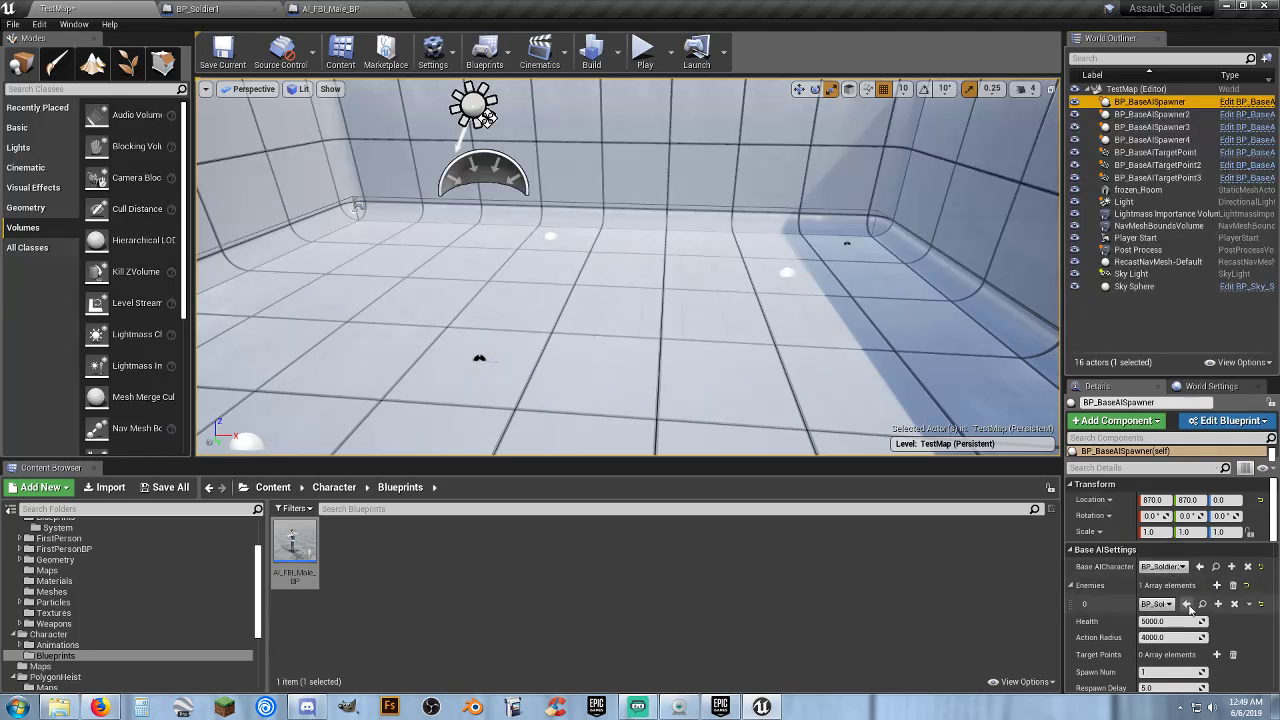
pyautogui.click(1218, 588)
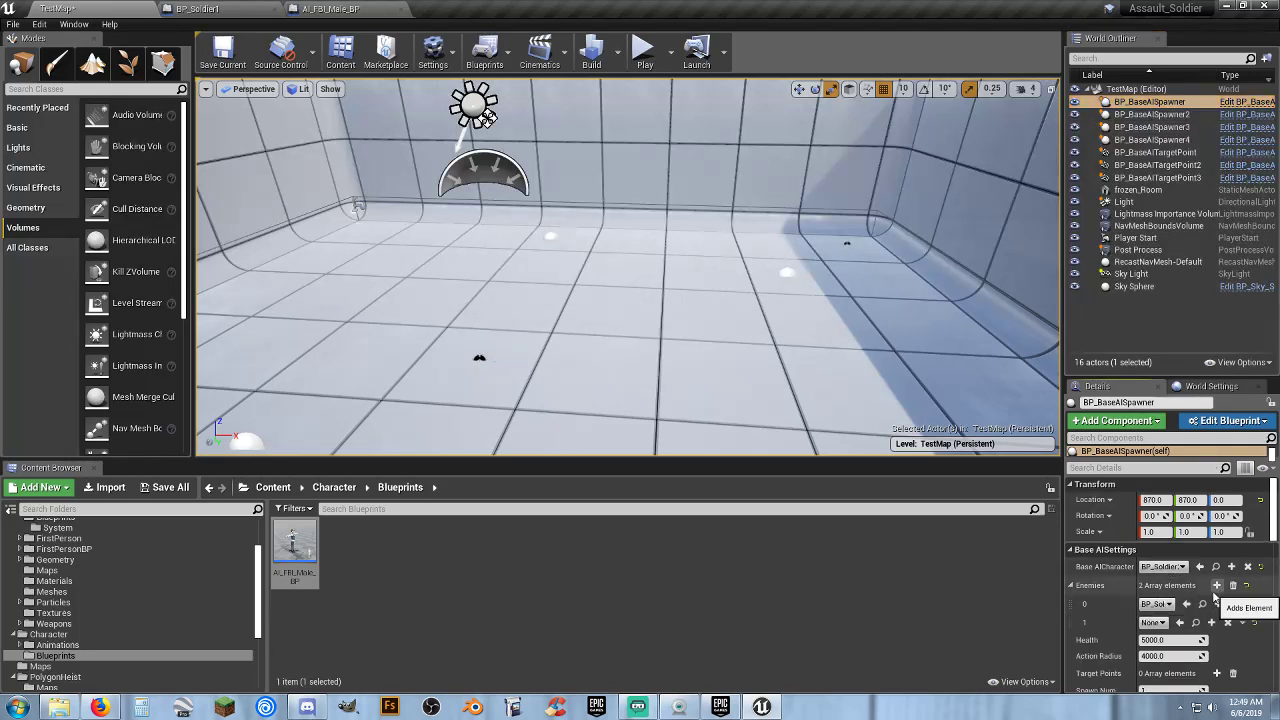
pyautogui.click(1158, 623)
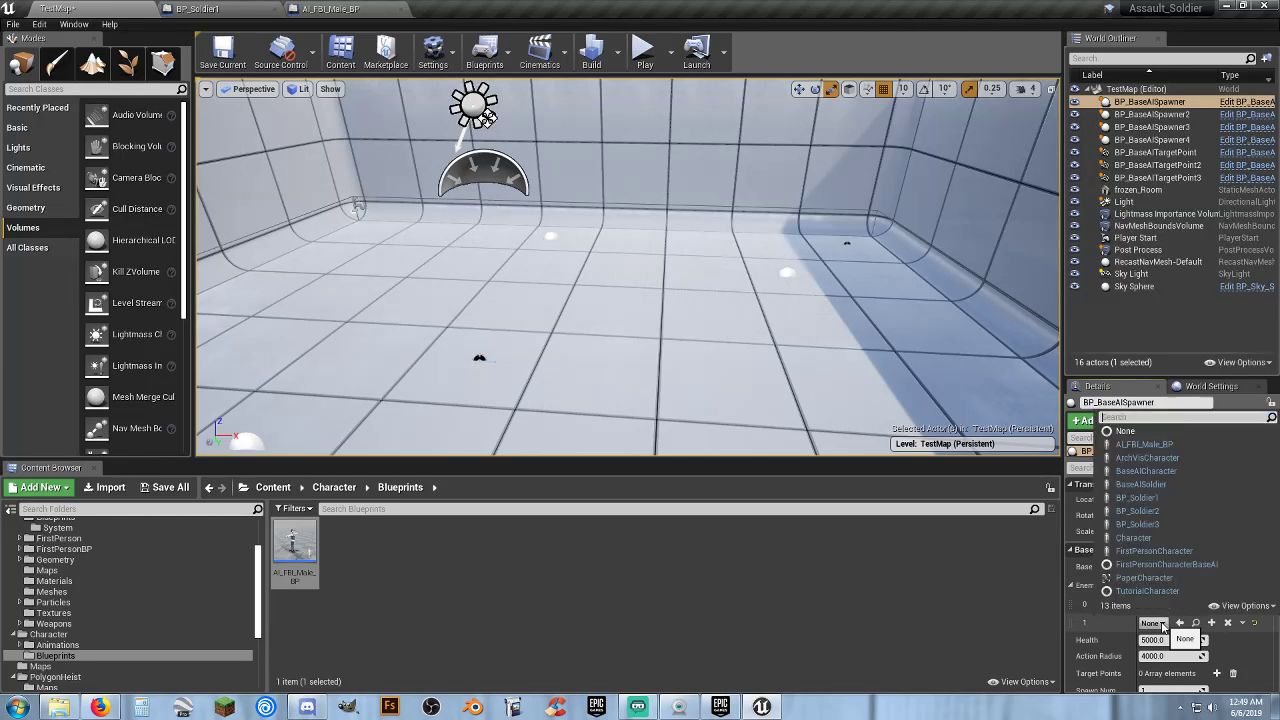
pyautogui.click(1144, 444)
pyautogui.scroll(-2, 1077, 559)
pyautogui.scroll(-1, 1094, 578)
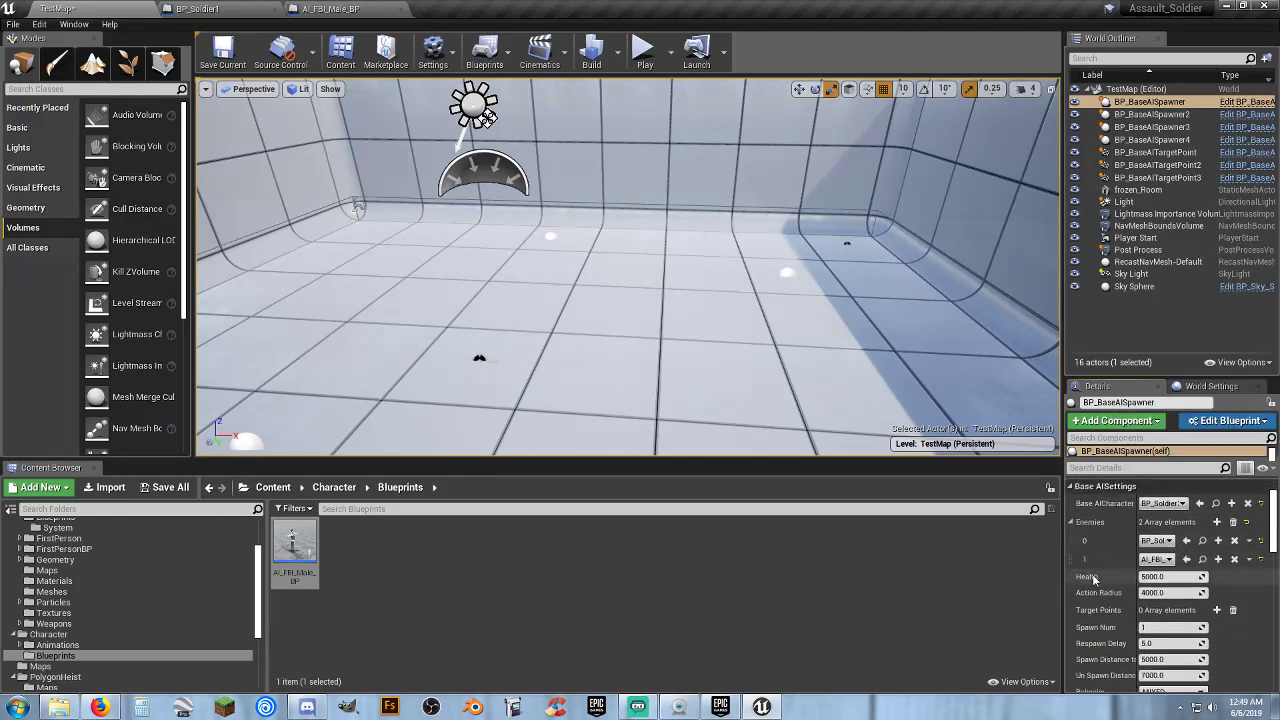
pyautogui.scroll(-1, 1094, 578)
pyautogui.scroll(-1, 1094, 578)
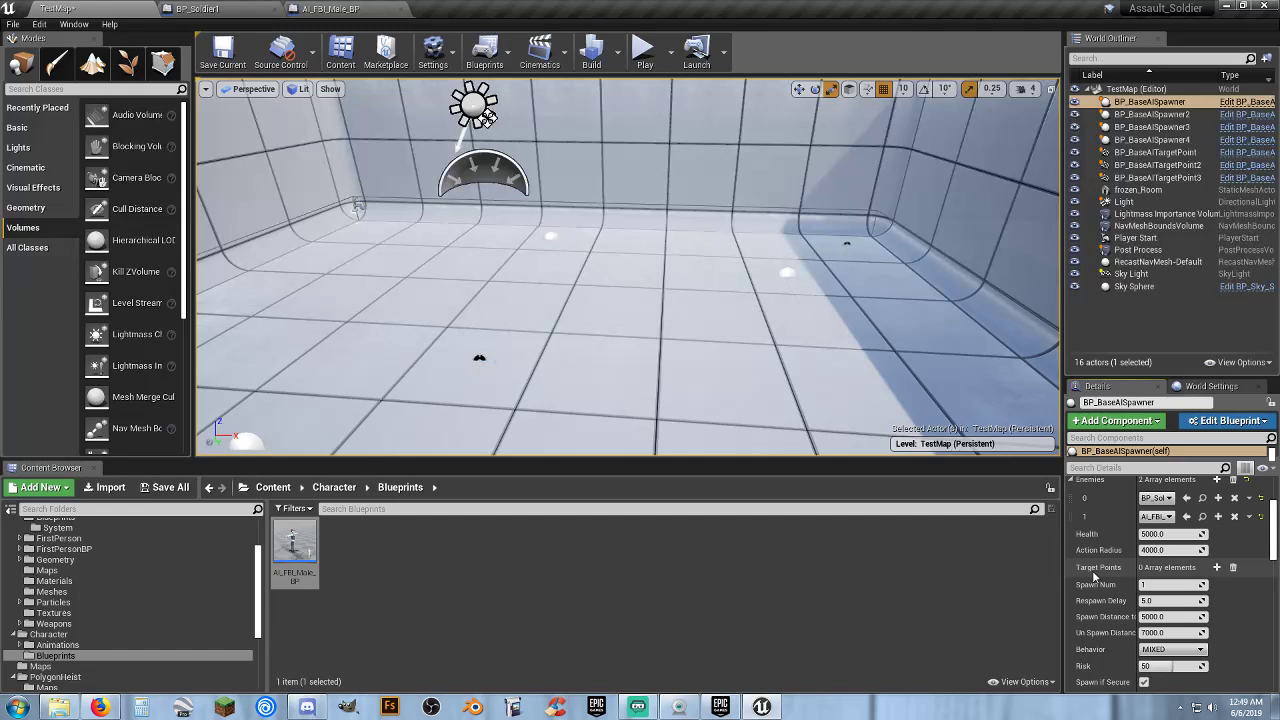
pyautogui.scroll(1, 1094, 577)
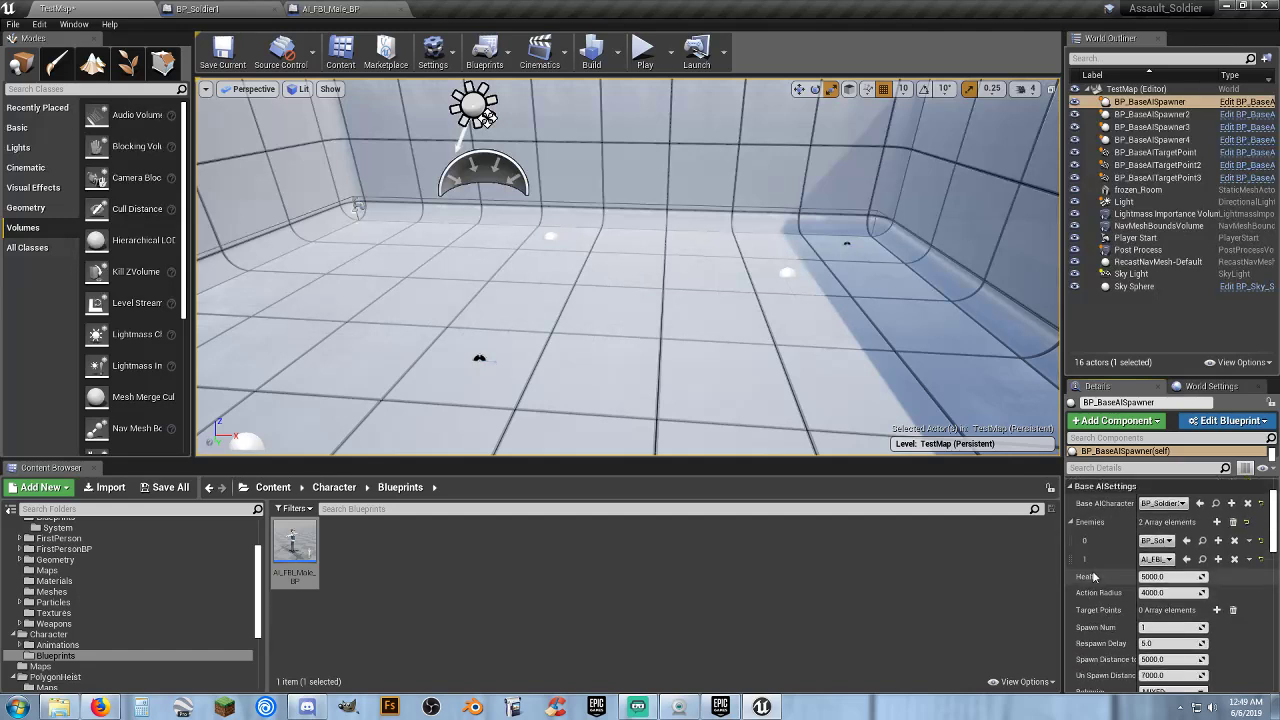
# - Start a Play-in-Editor session, walk toward and away from the soldiers, then stop it
pyautogui.click(643, 50)
pyautogui.click(744, 225)
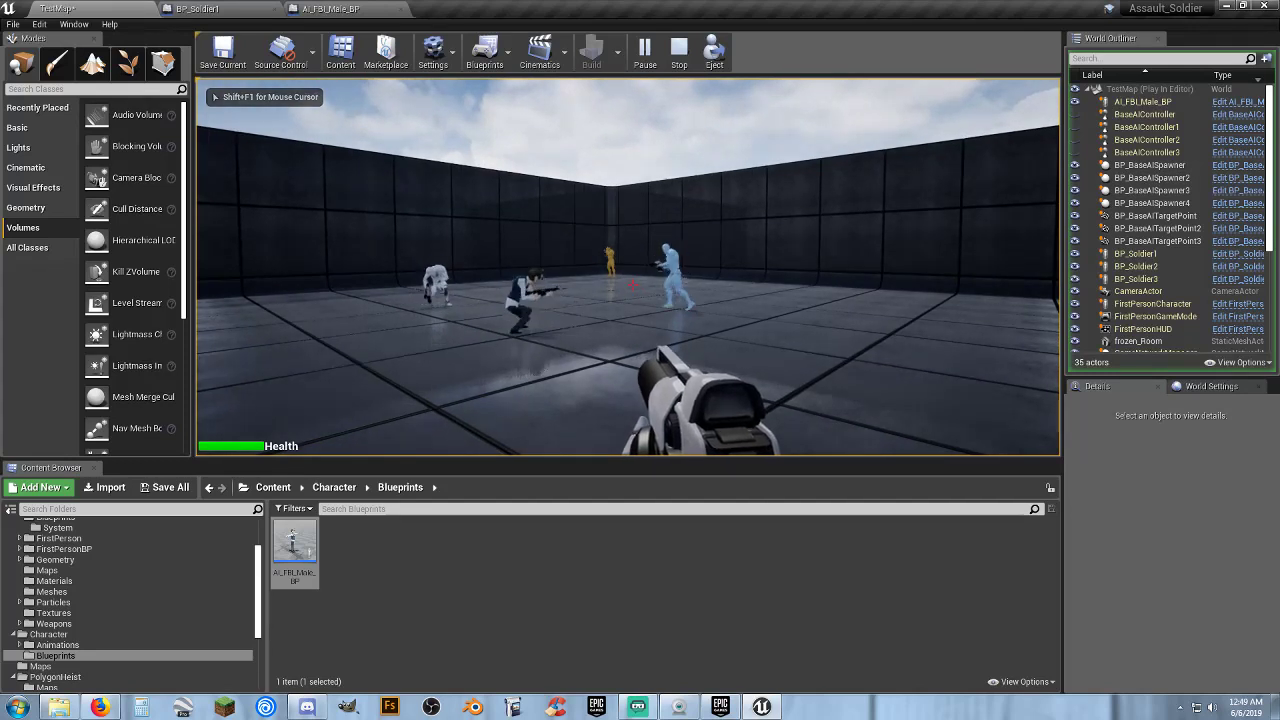
pyautogui.moveTo(628, 266)
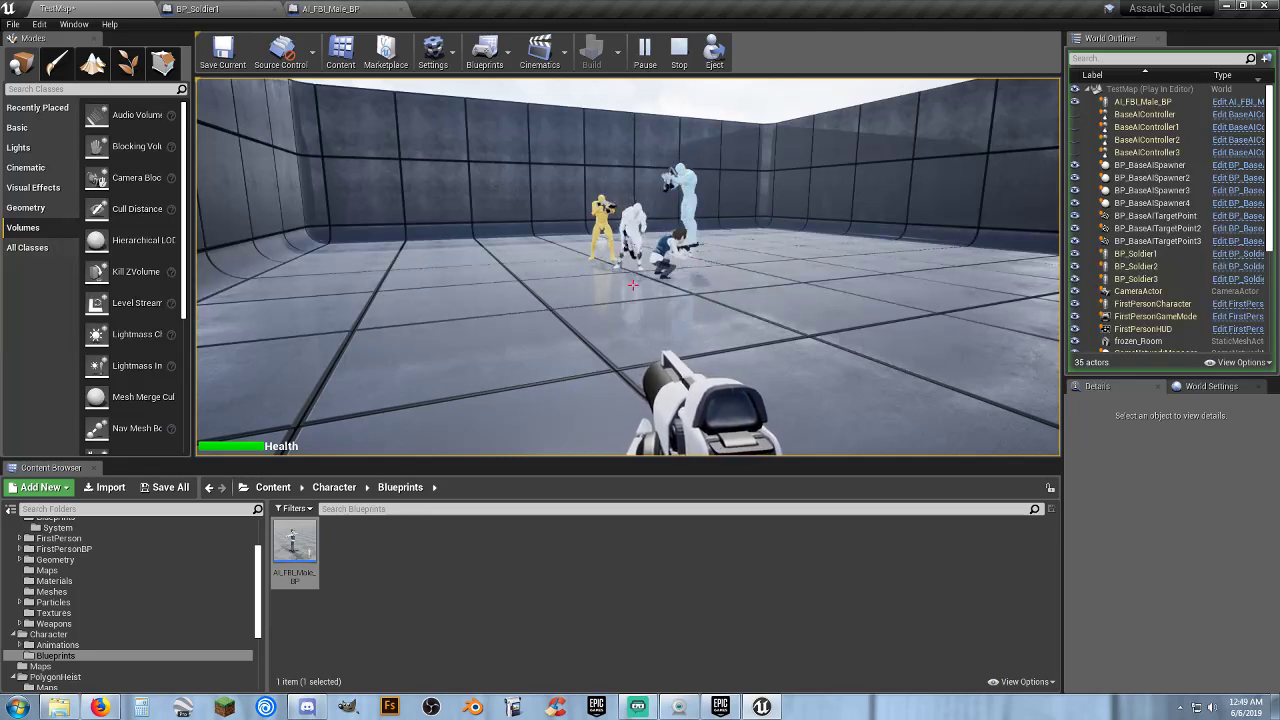
pyautogui.press('w')
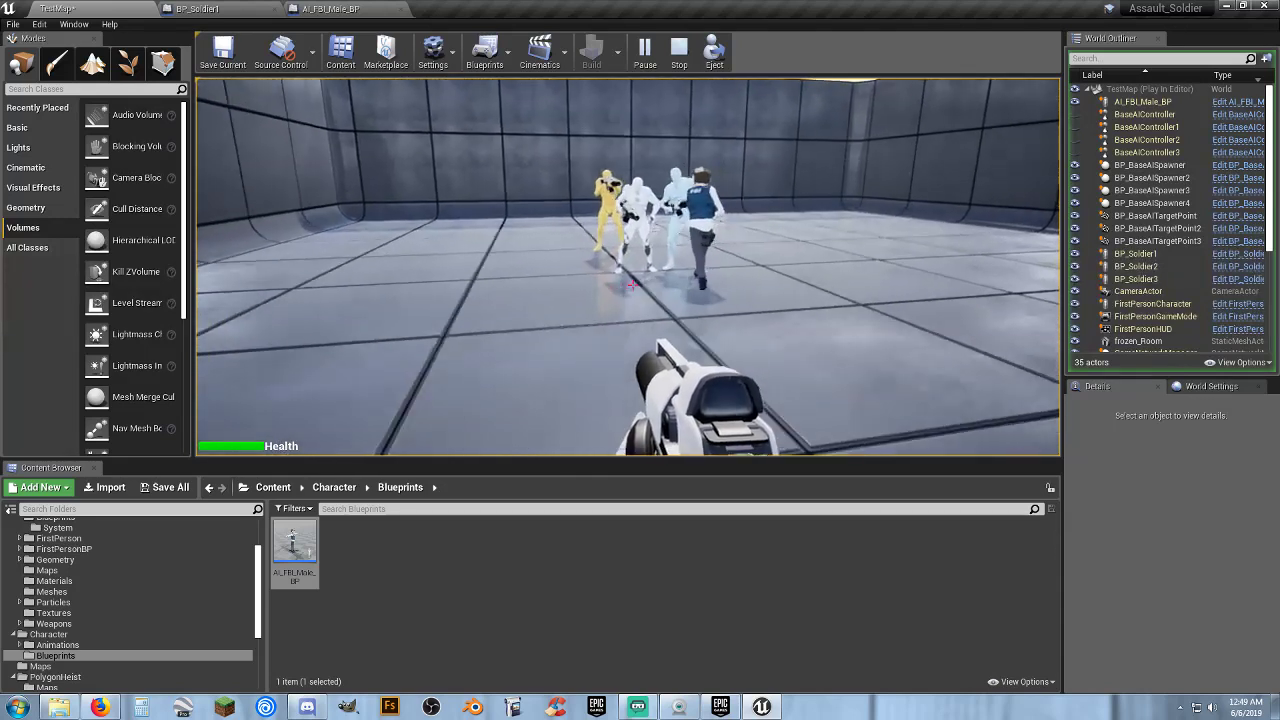
pyautogui.press('s')
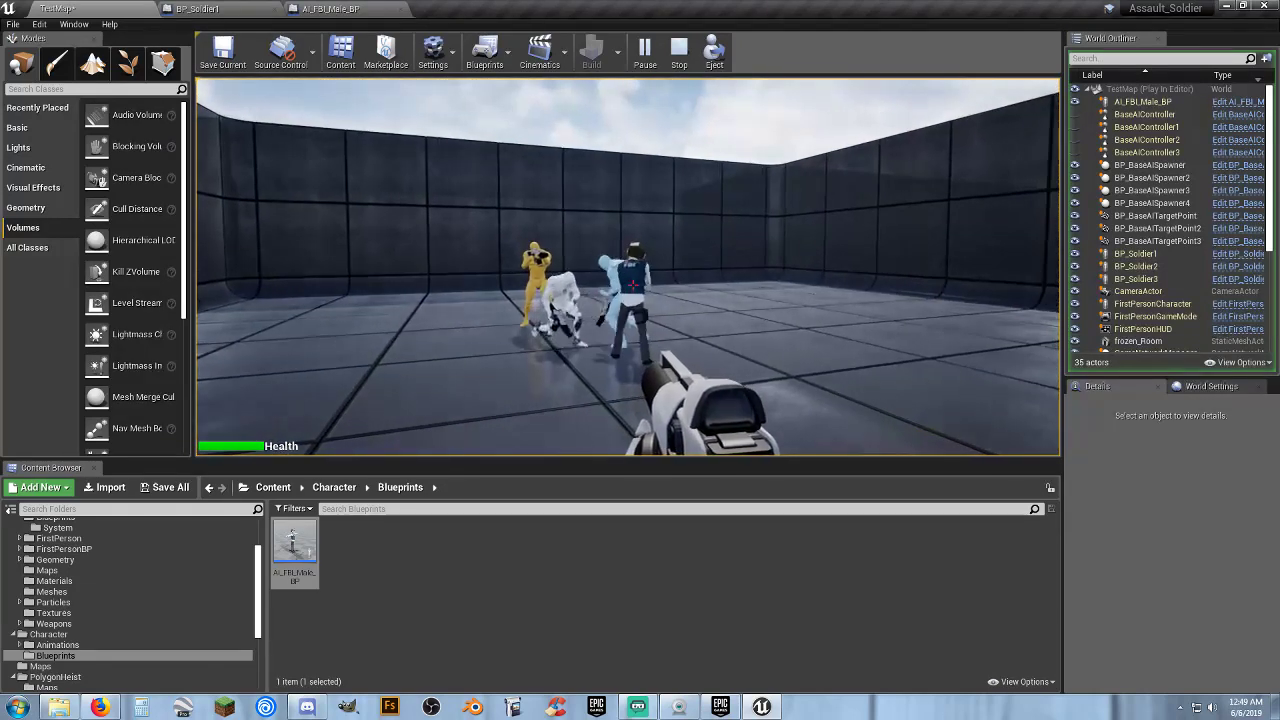
pyautogui.press('w')
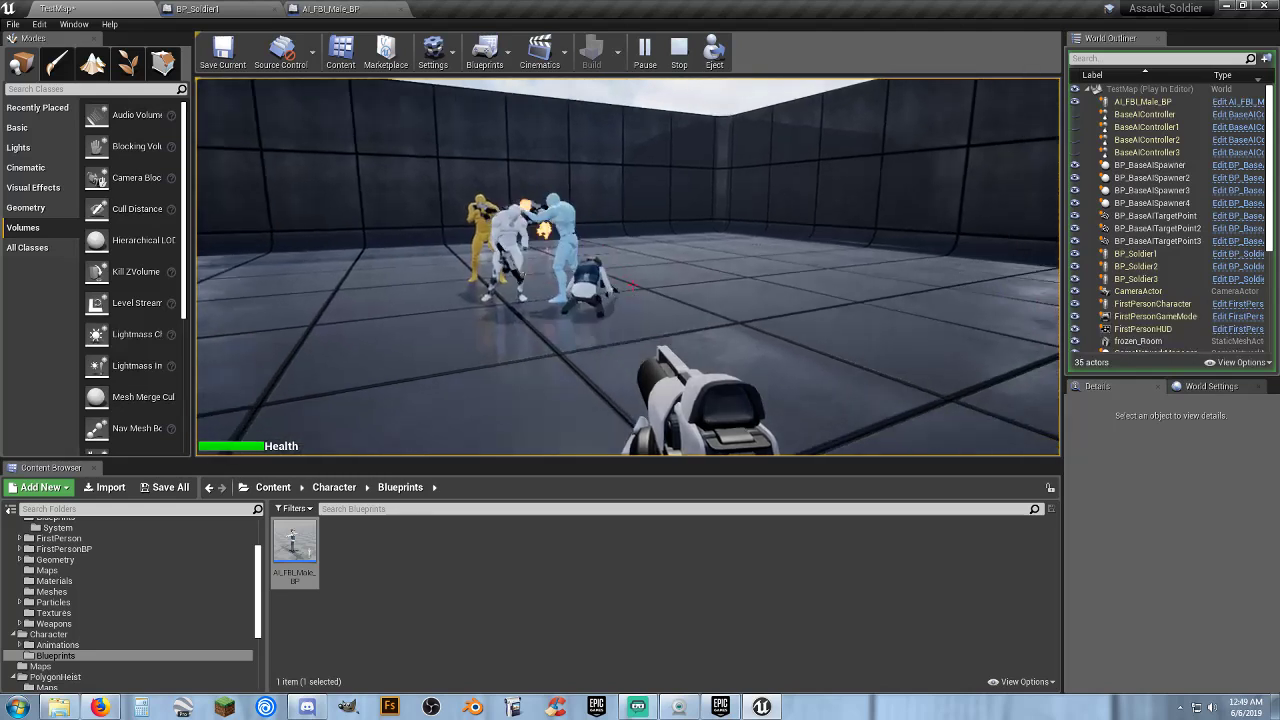
pyautogui.press('s')
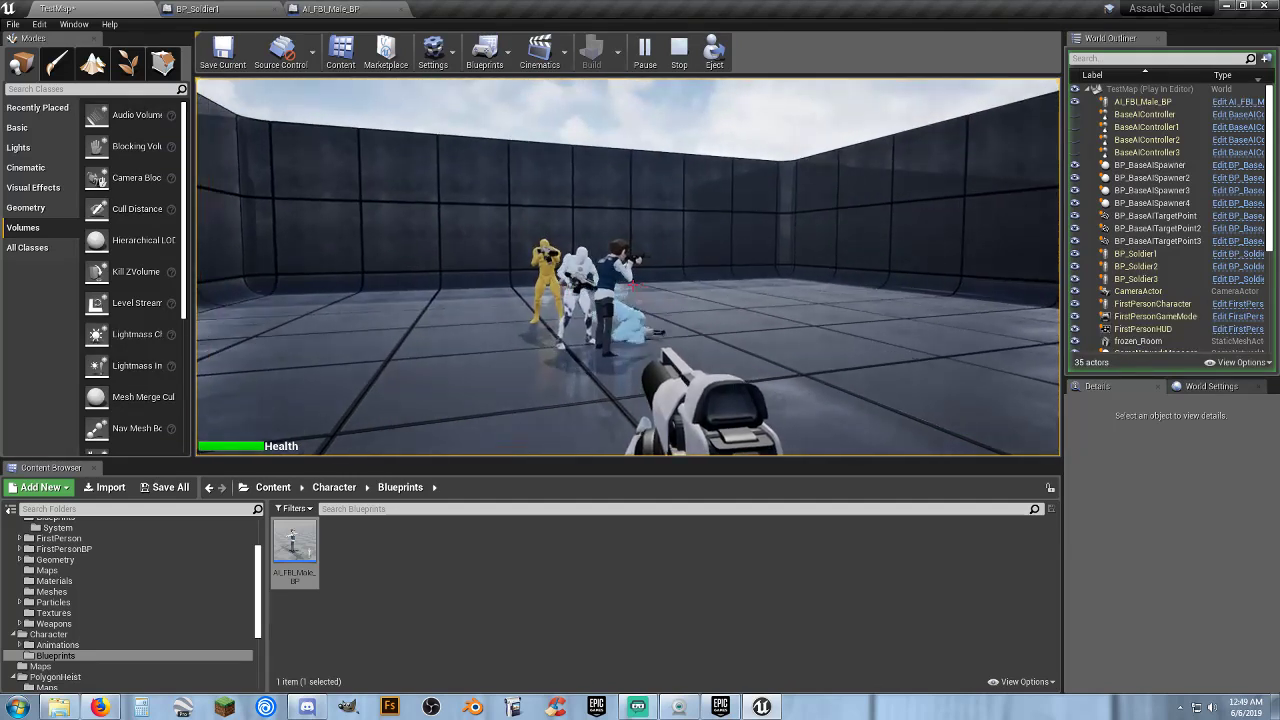
pyautogui.press('w')
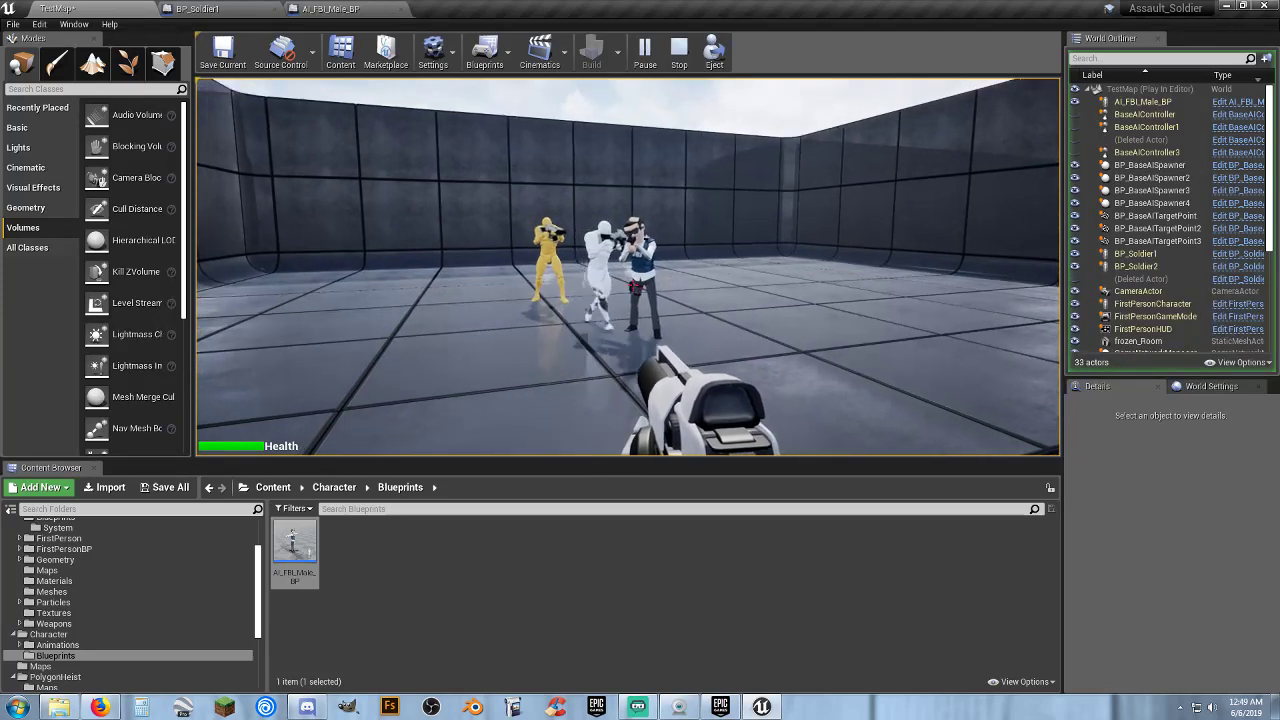
pyautogui.press('w')
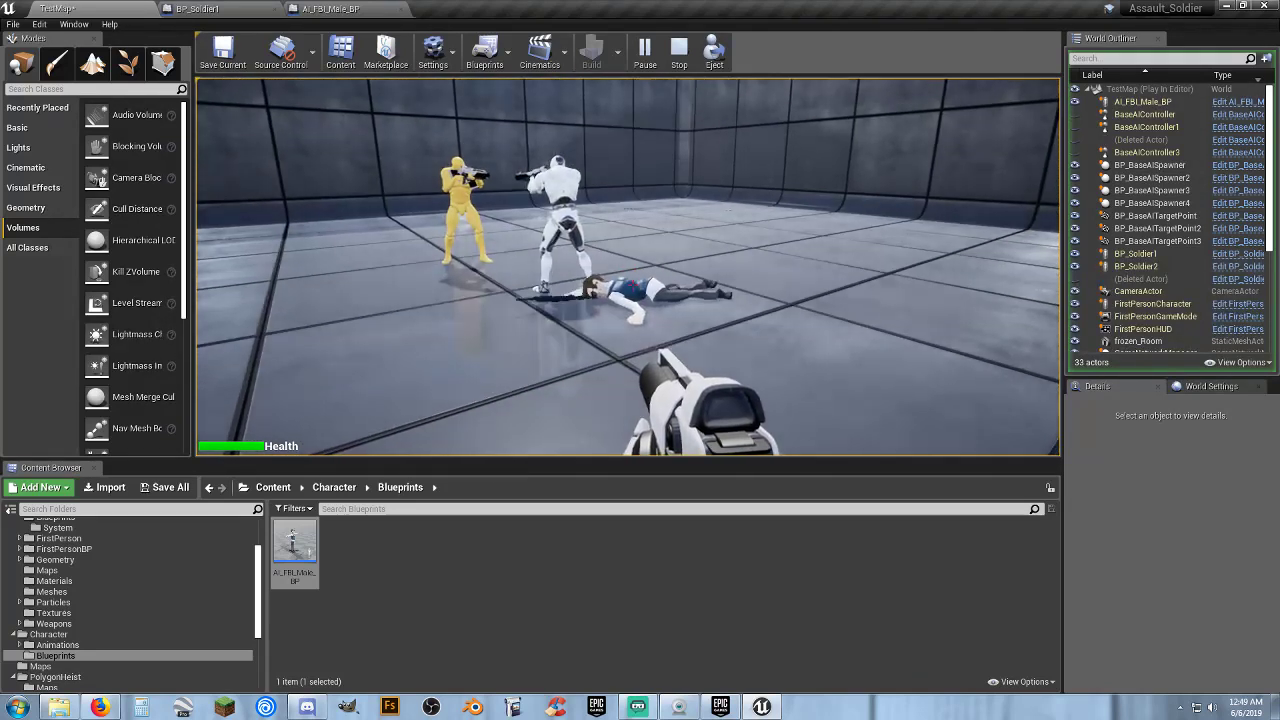
pyautogui.press('w')
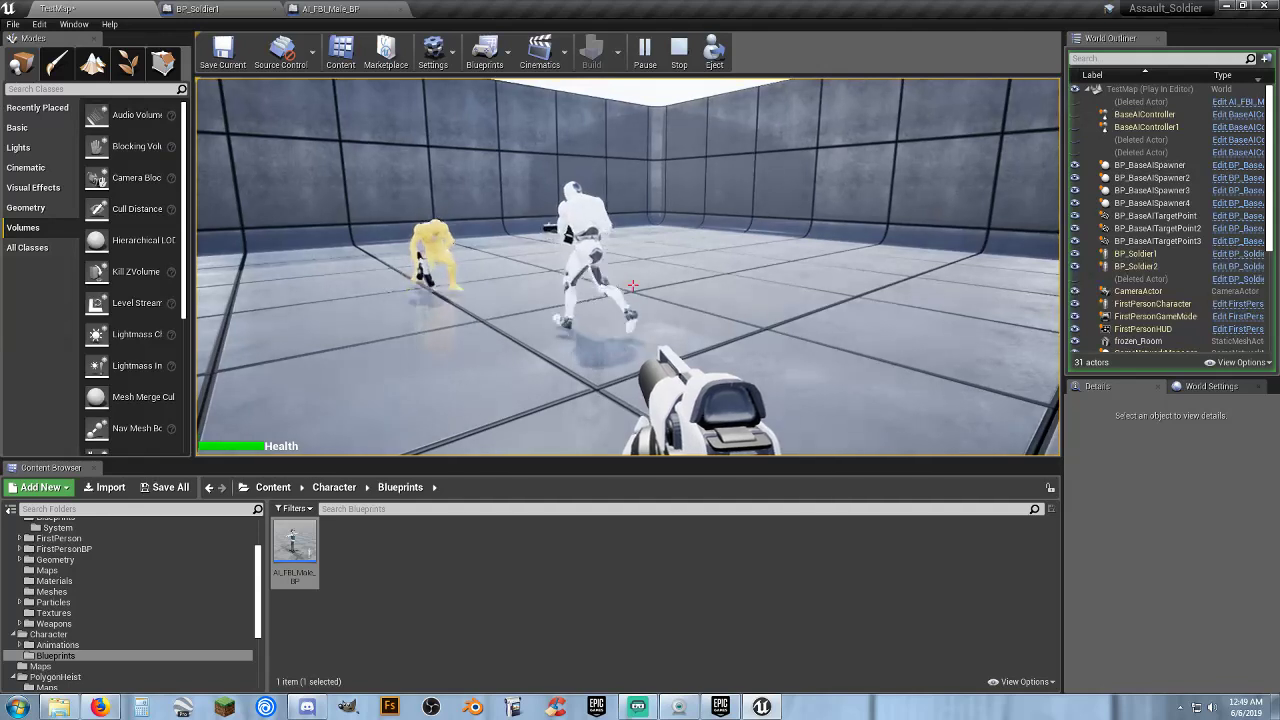
pyautogui.press('Escape')
# - Restart play and shoot at the crouching and standing soldiers around the room
pyautogui.click(645, 50)
pyautogui.click(702, 211)
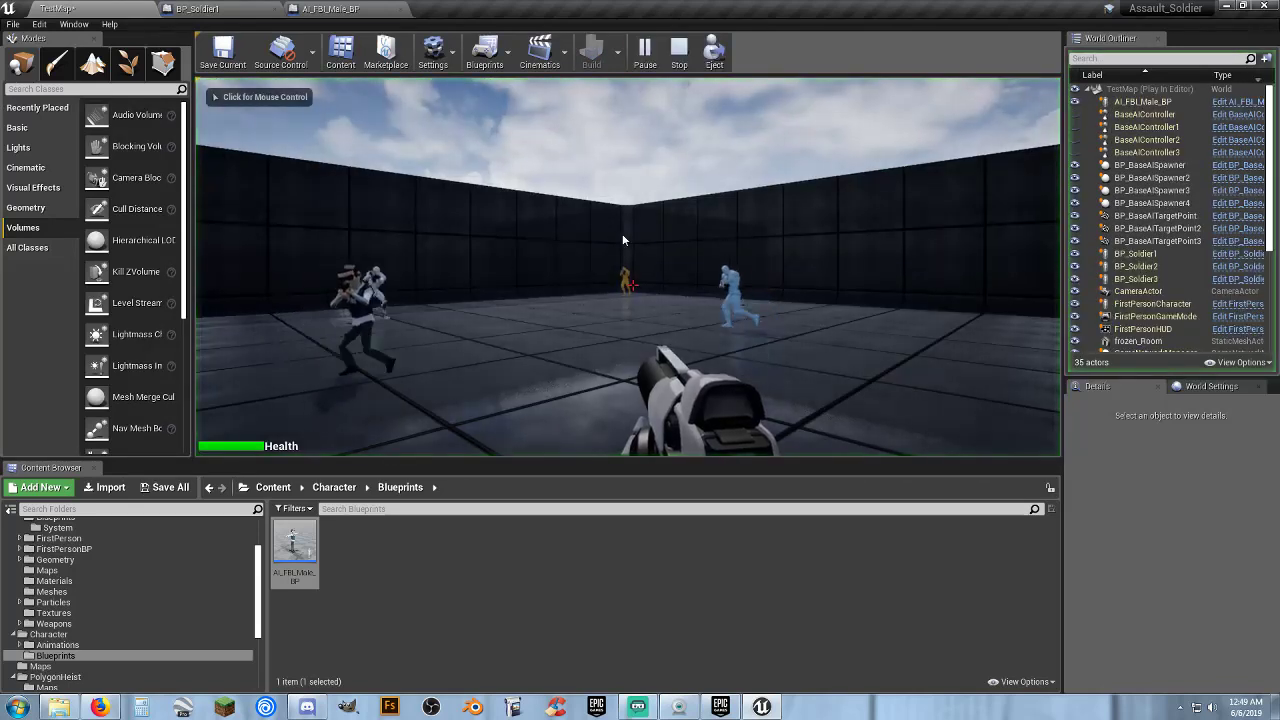
pyautogui.press('w')
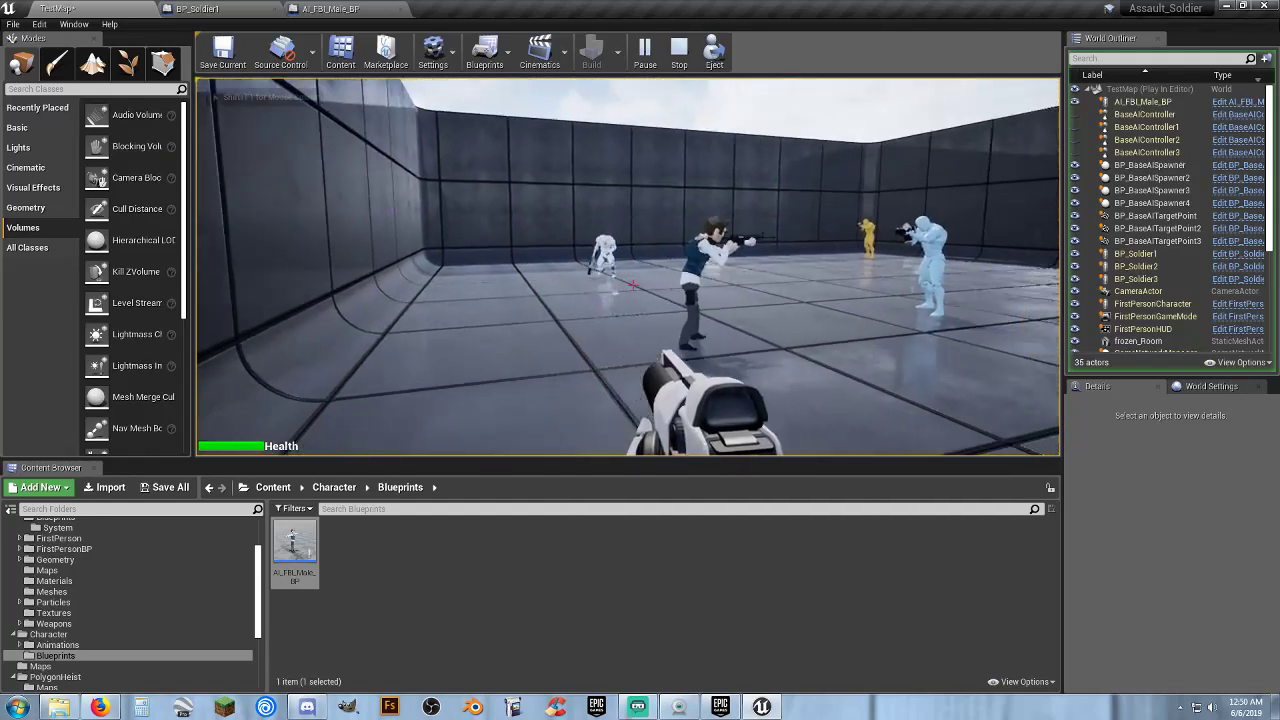
pyautogui.click(632, 285)
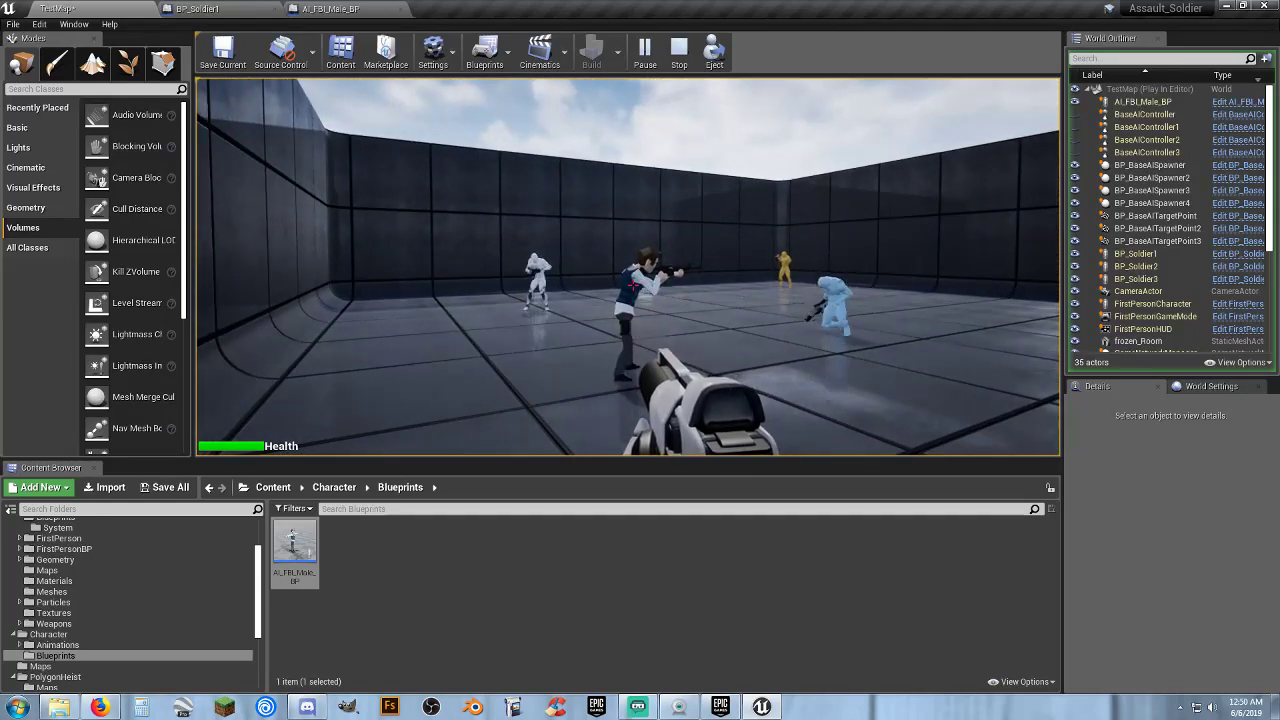
pyautogui.press('w')
pyautogui.click(632, 285)
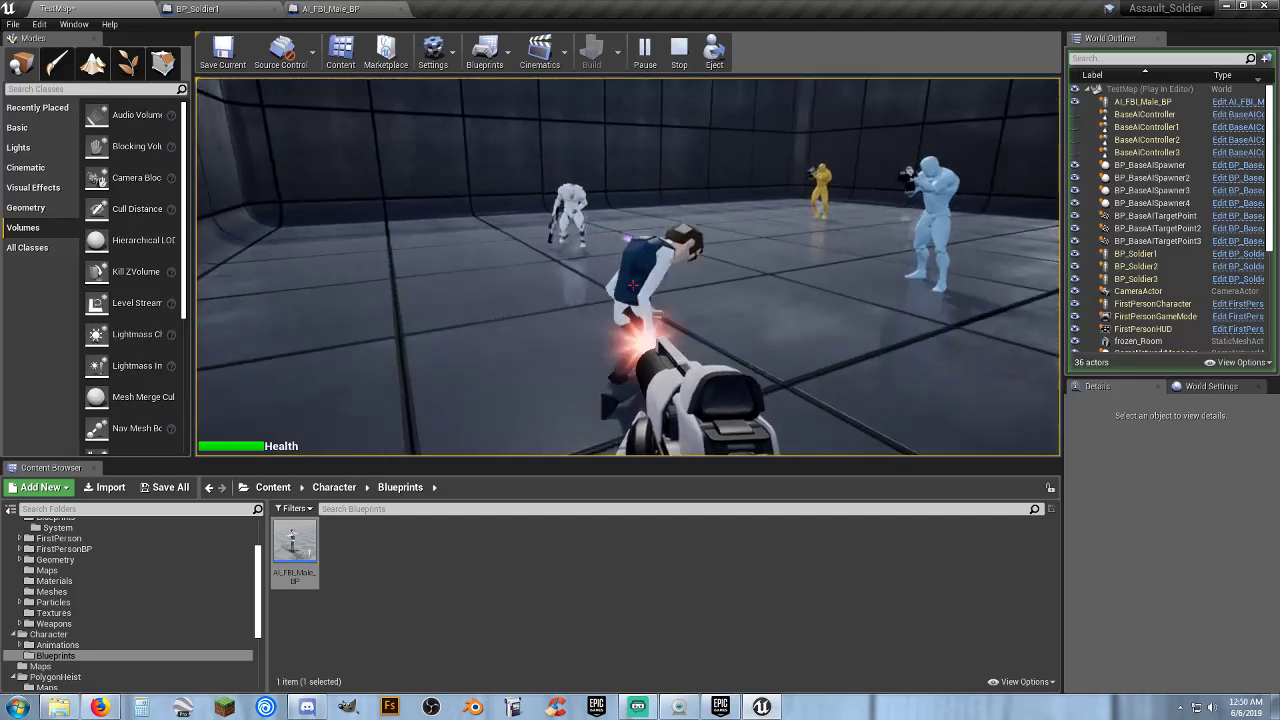
pyautogui.click(632, 285)
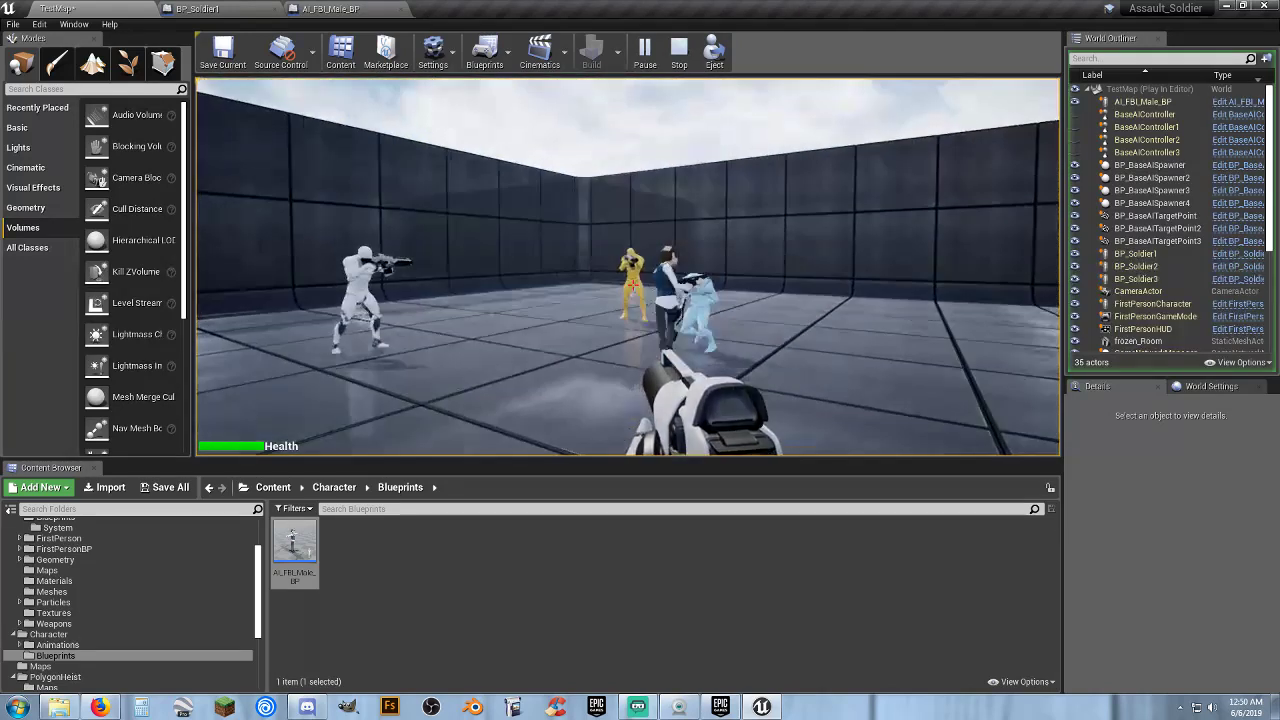
pyautogui.click(632, 285)
pyautogui.click(632, 285)
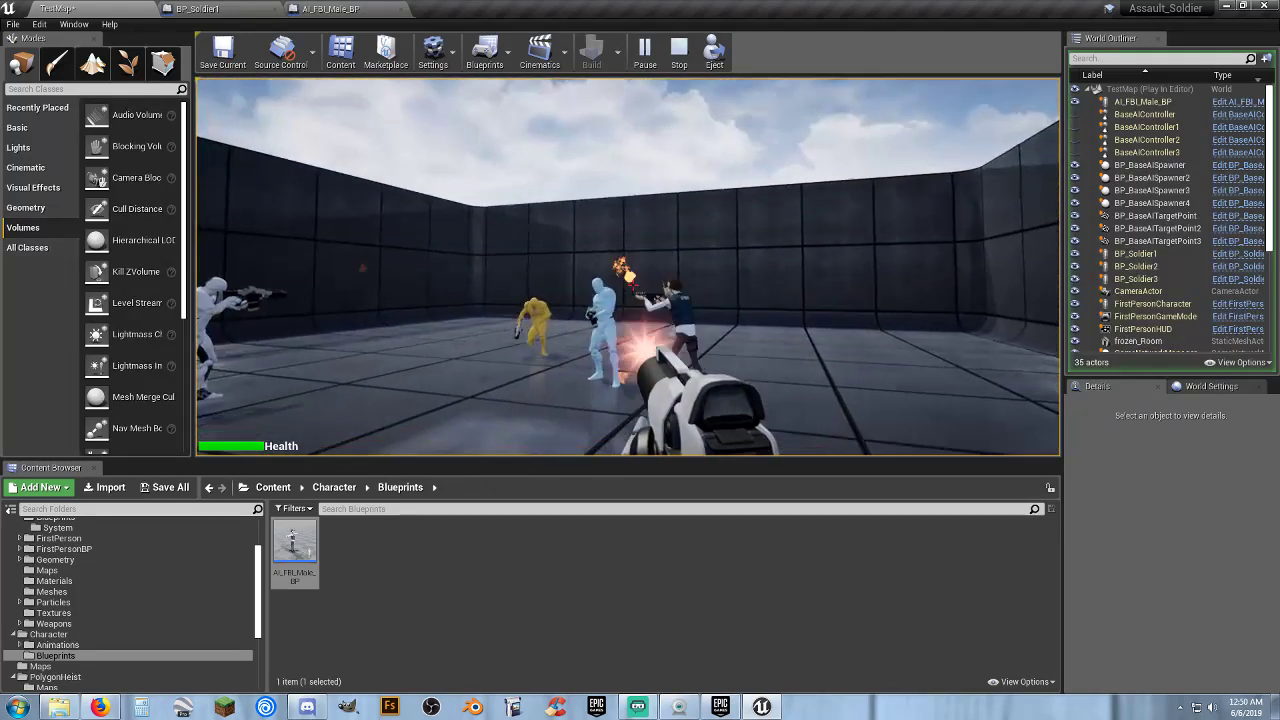
pyautogui.click(632, 285)
pyautogui.click(632, 285)
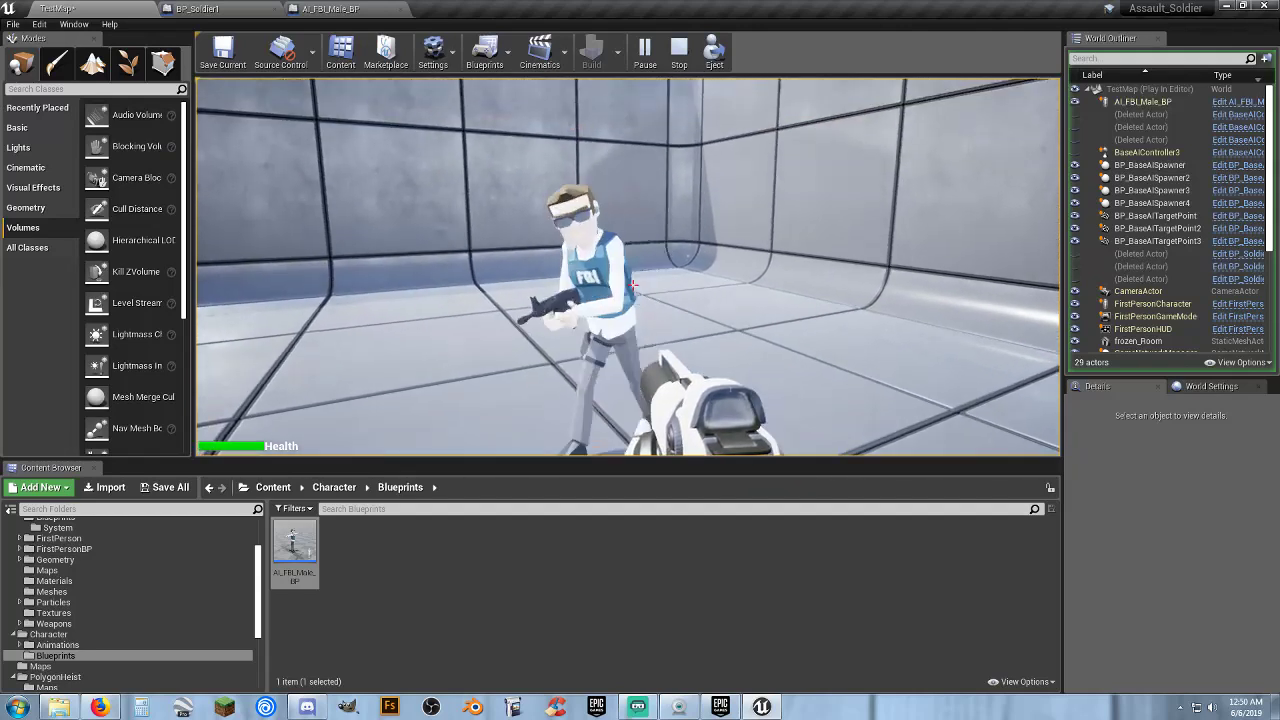
# - Back away and shoot the FBI soldier, then end the play session
pyautogui.press('s')
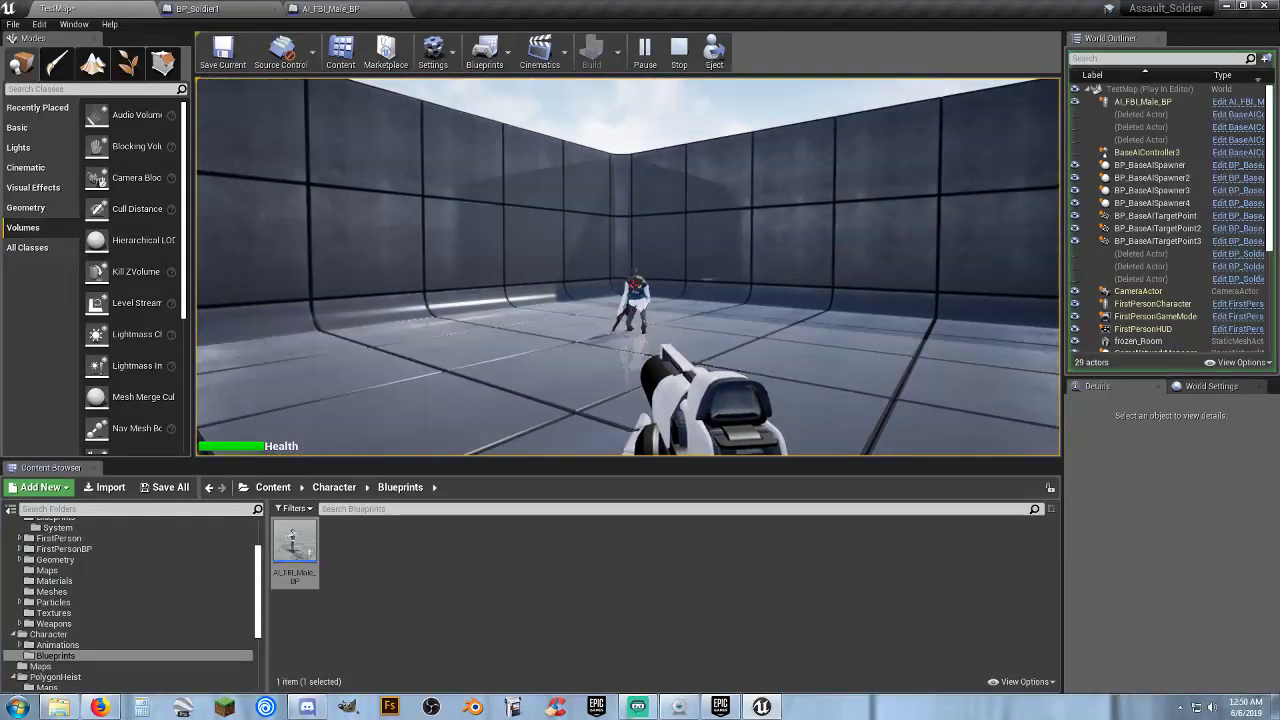
pyautogui.click(632, 284)
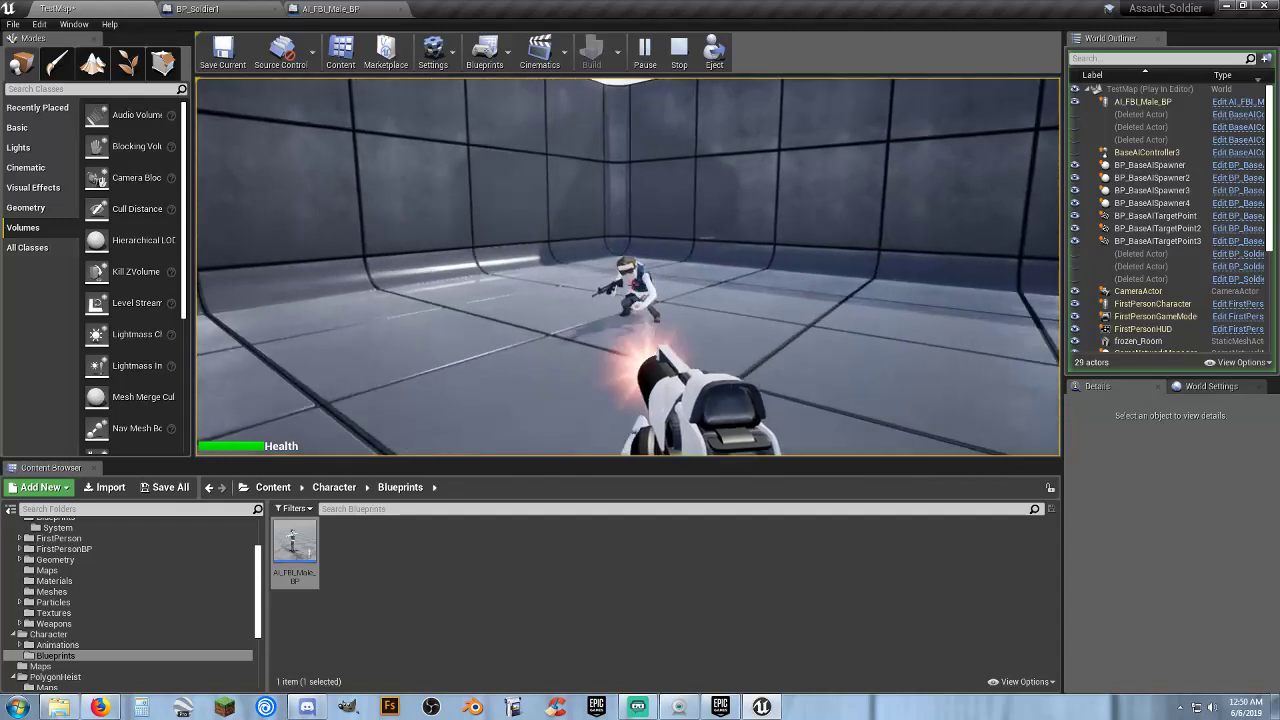
pyautogui.click(628, 266)
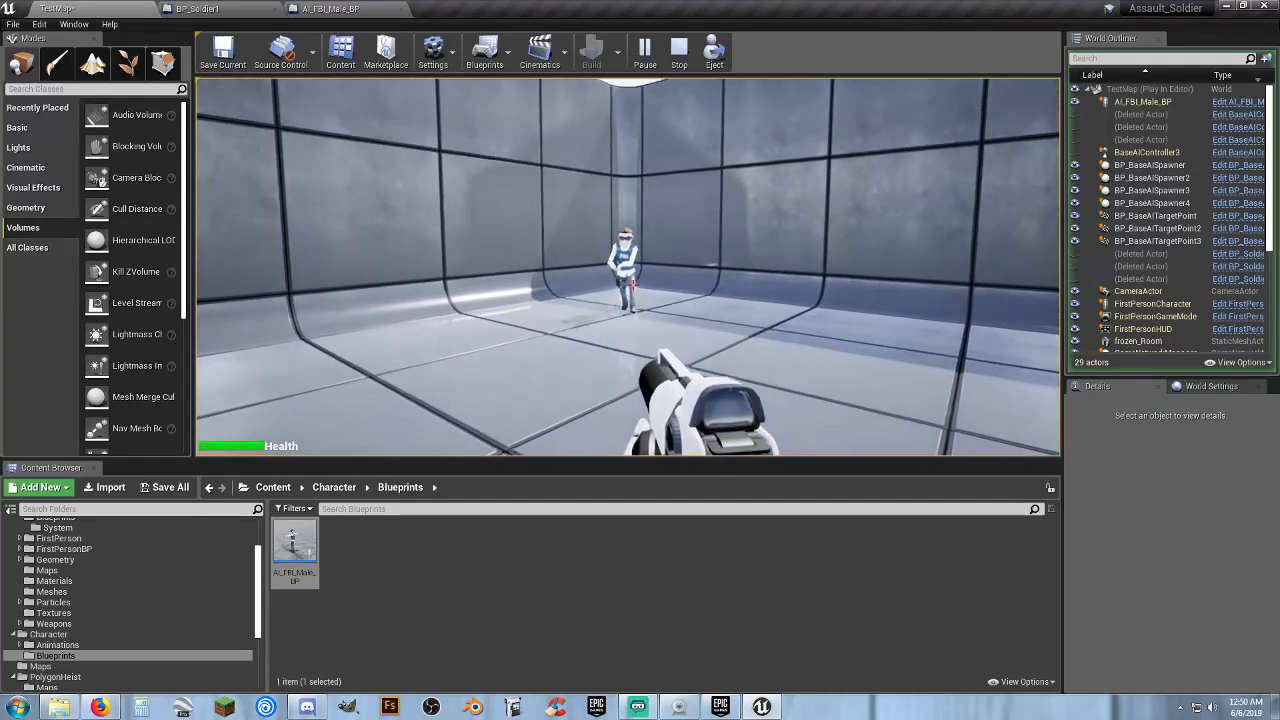
pyautogui.click(632, 284)
pyautogui.click(632, 285)
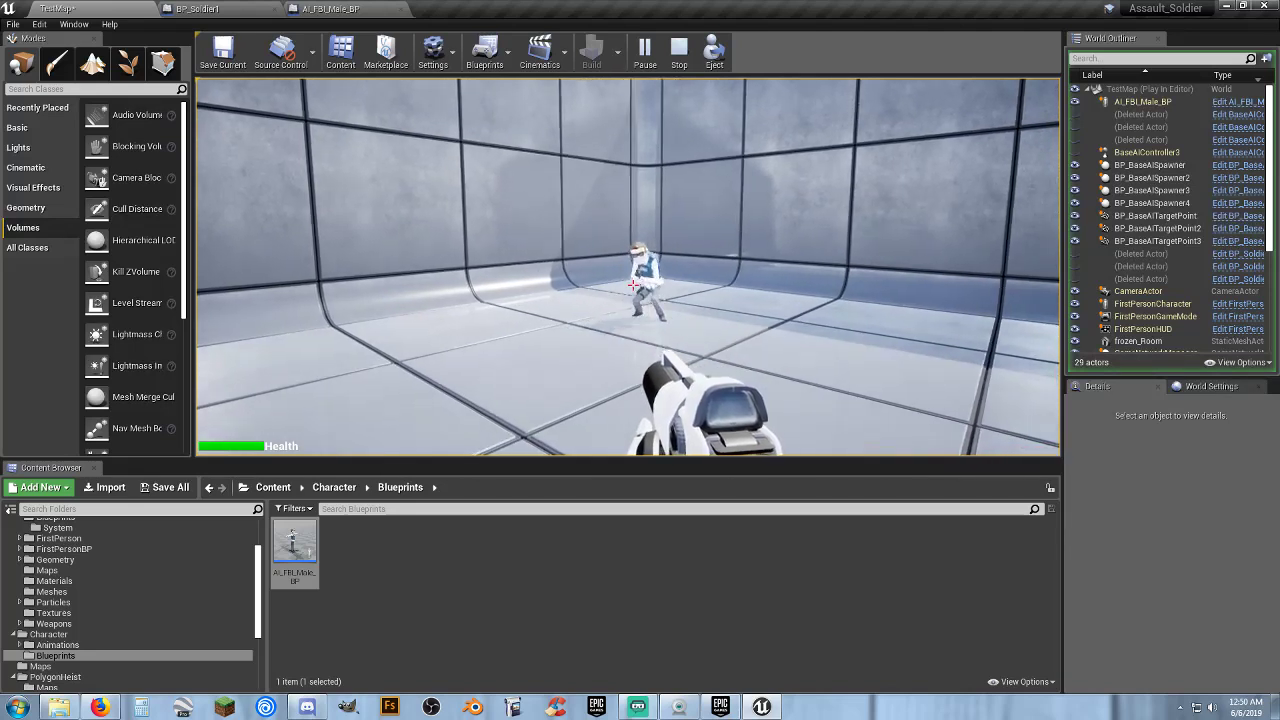
pyautogui.press('Escape')
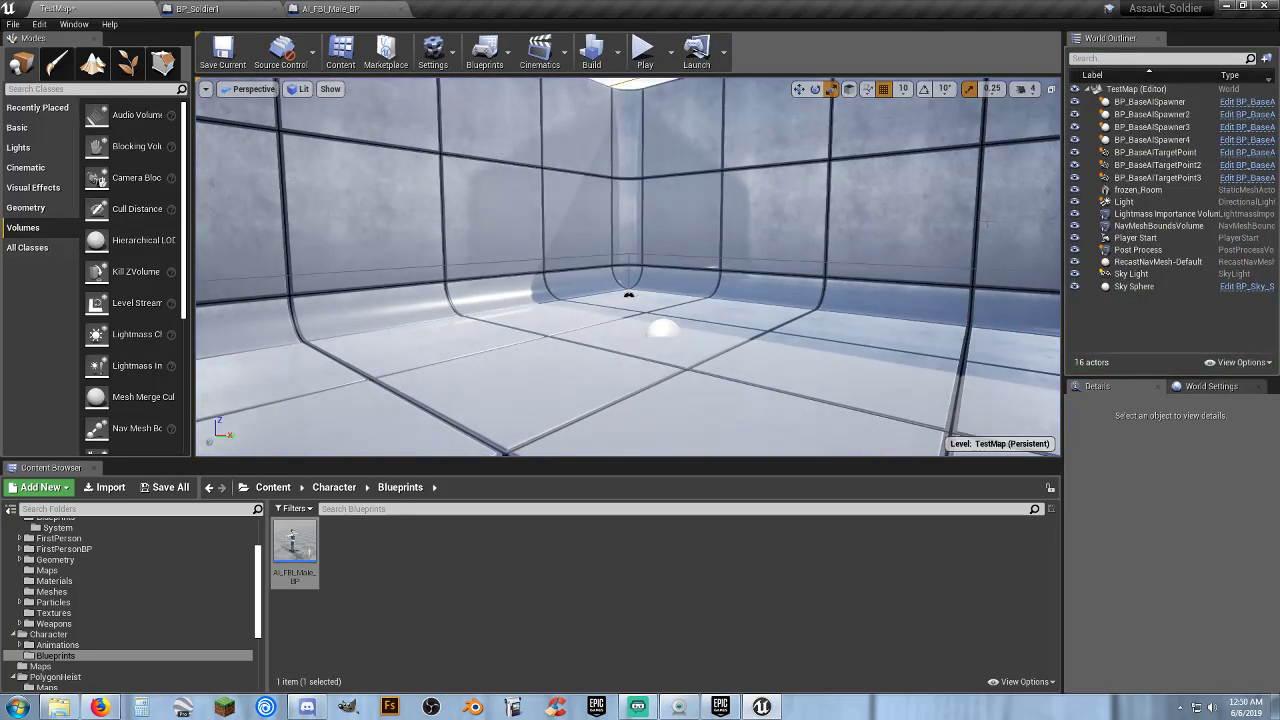
# - Give BP_BaseAISpawner4 three Enemies entries, slot 1 BP_Soldier3 and slot 2 a soldier class, then play
pyautogui.click(1150, 139)
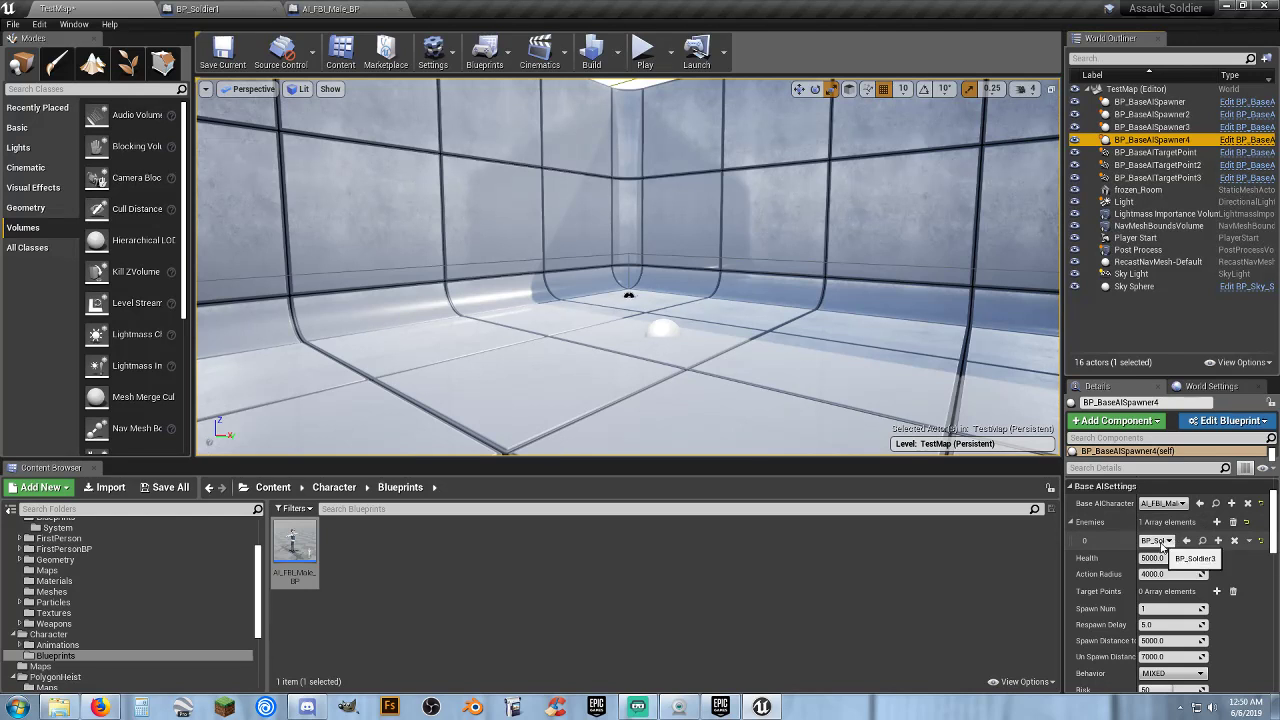
pyautogui.click(1163, 545)
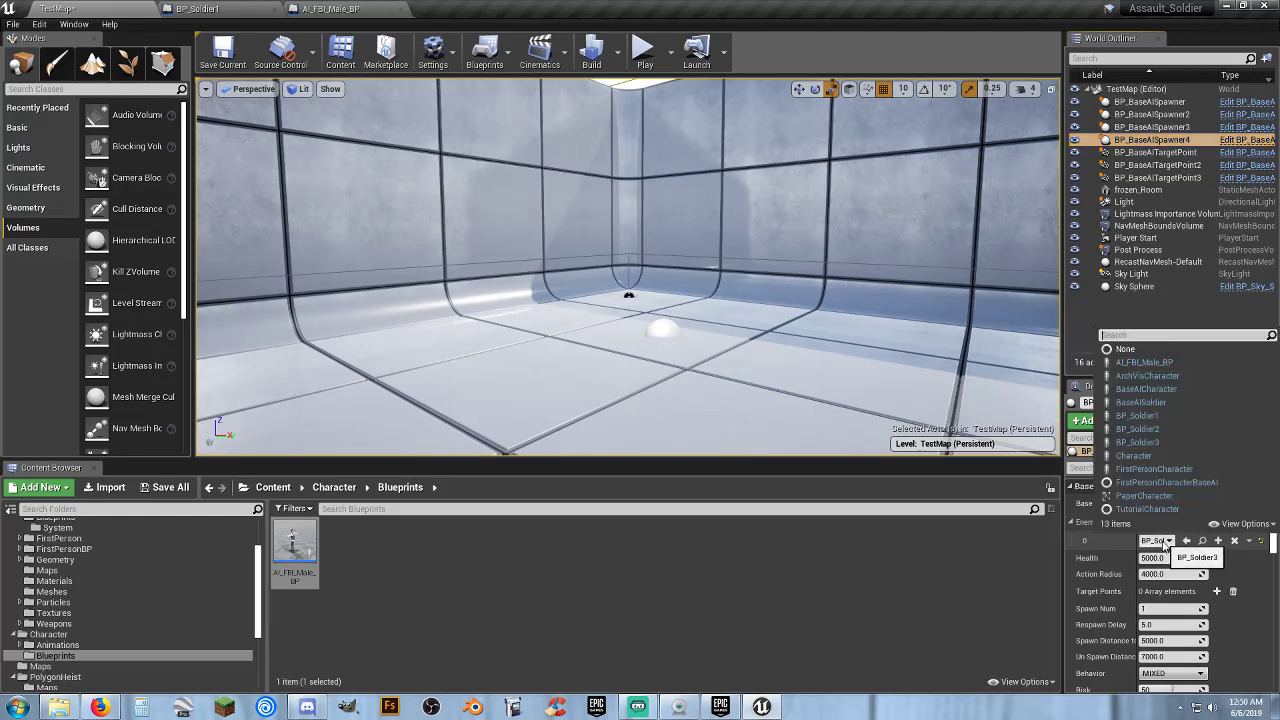
pyautogui.click(1150, 418)
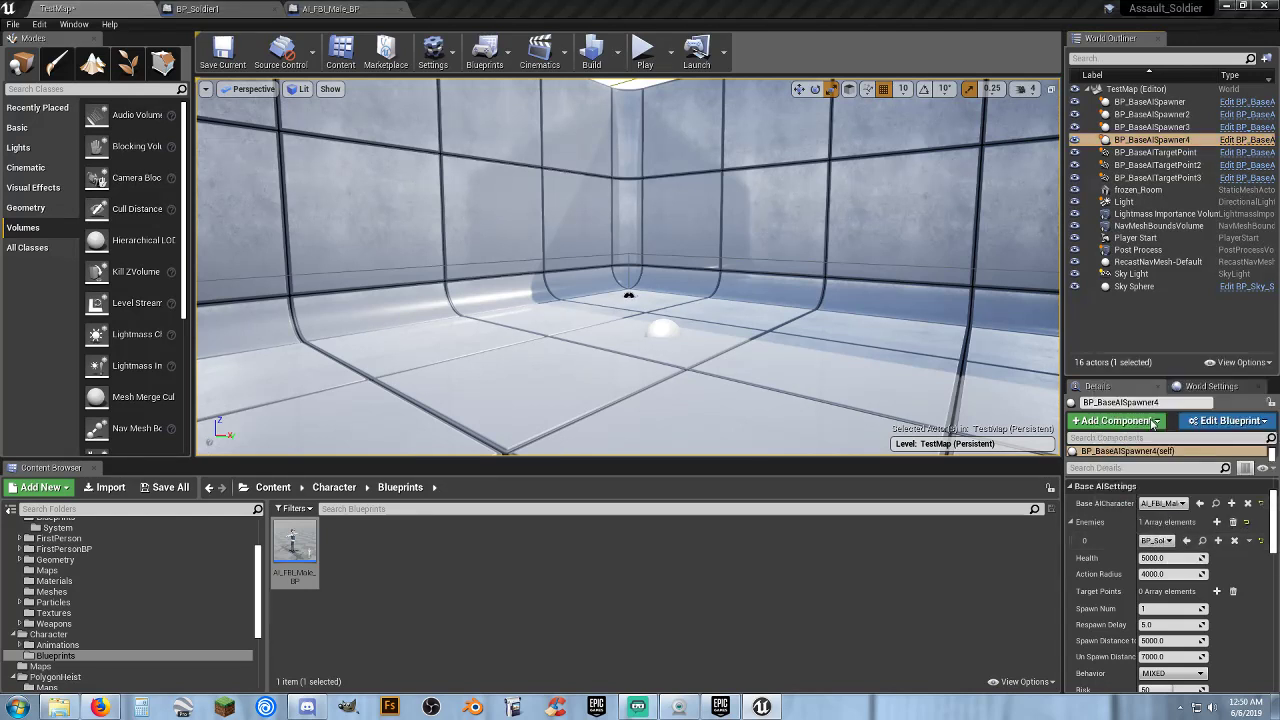
pyautogui.click(1218, 522)
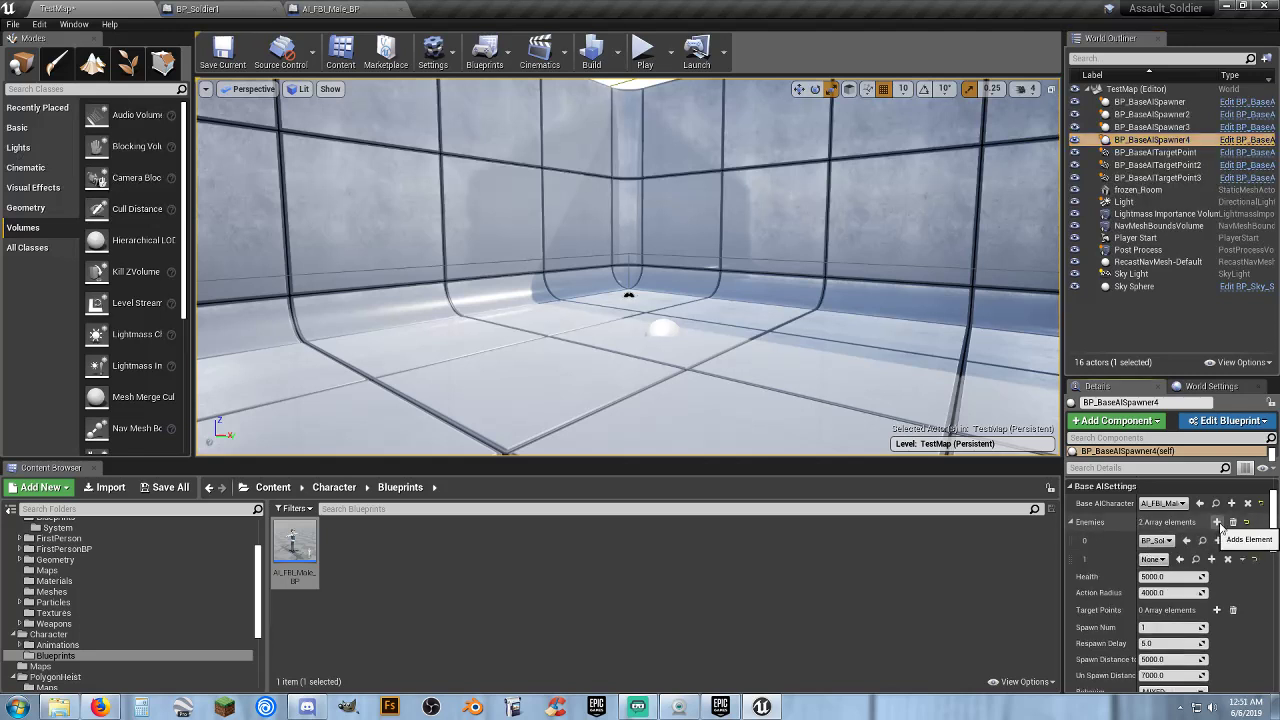
pyautogui.click(1219, 522)
pyautogui.click(1153, 559)
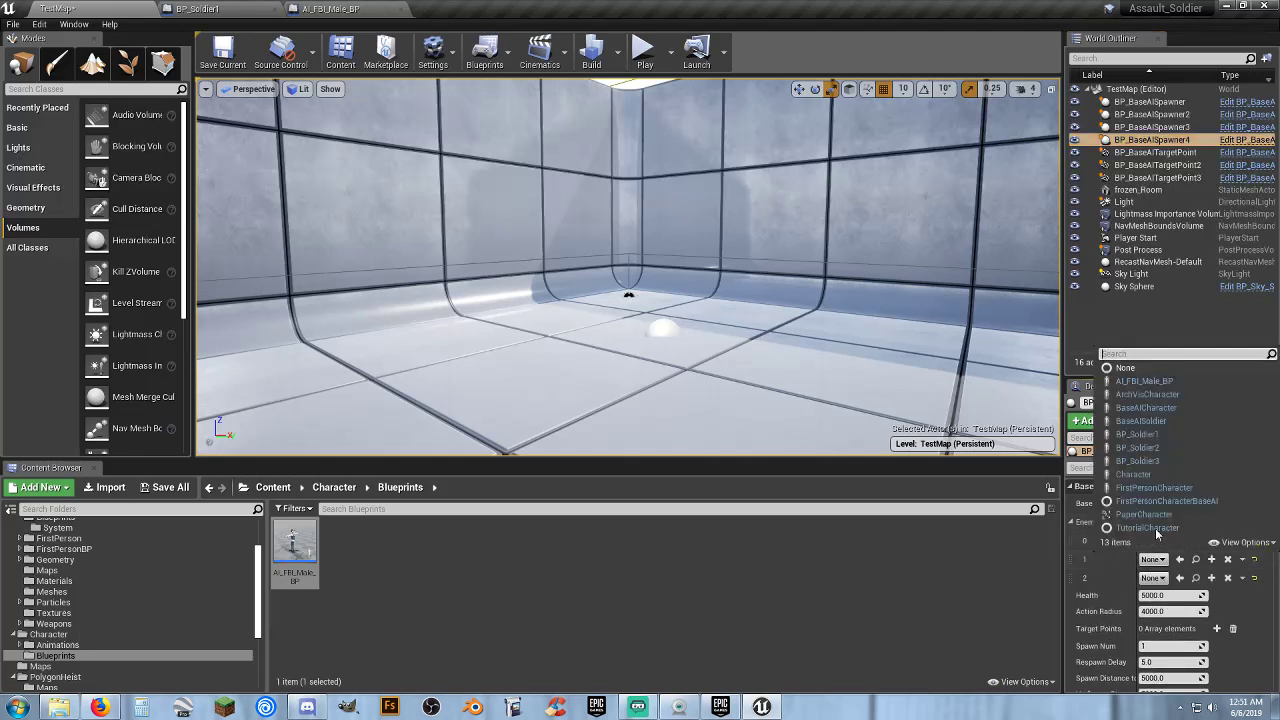
pyautogui.click(1140, 460)
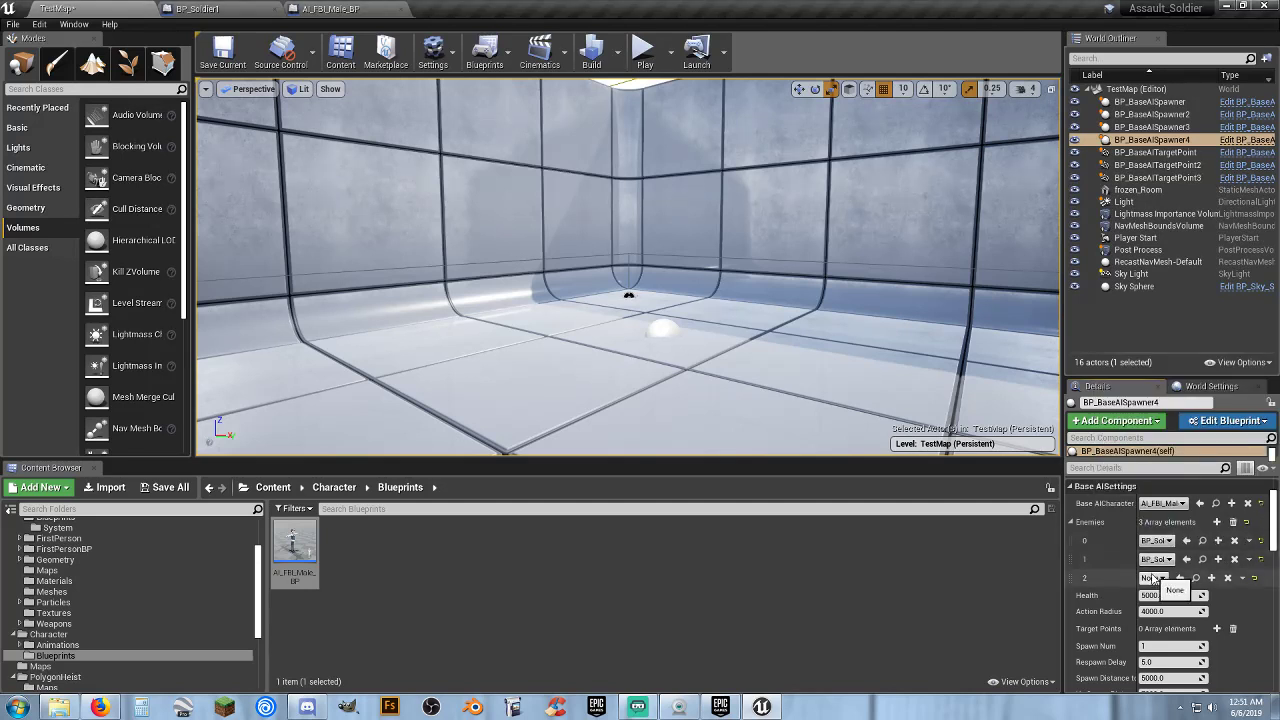
pyautogui.click(1153, 578)
pyautogui.click(1140, 479)
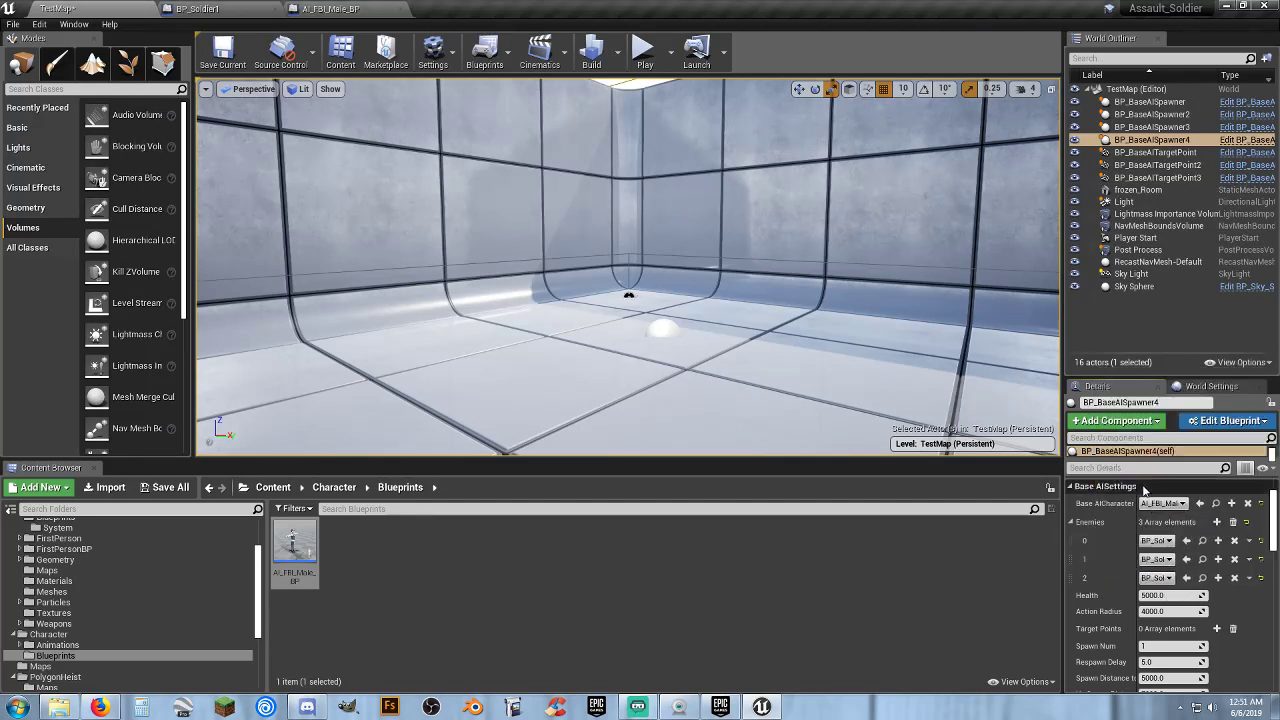
pyautogui.click(645, 50)
# - Move toward the soldiers at the far wall and shoot down the FBI agent AI
pyautogui.press('s')
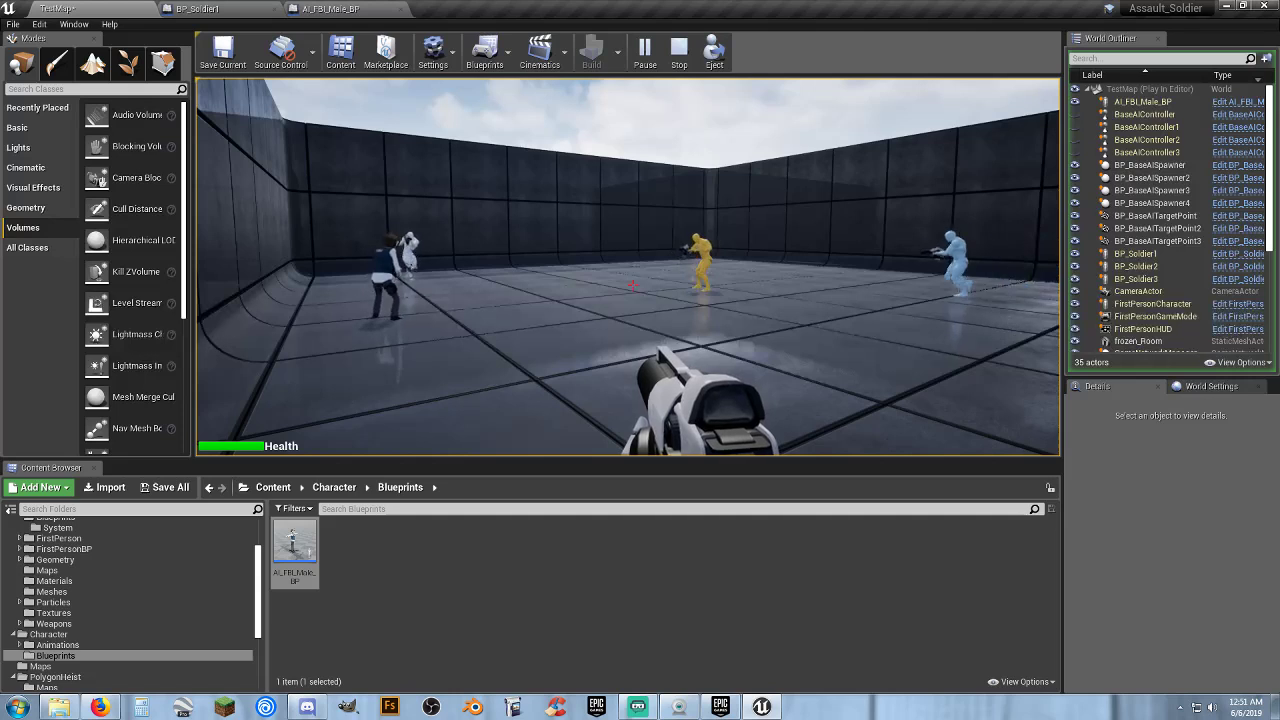
pyautogui.press('w')
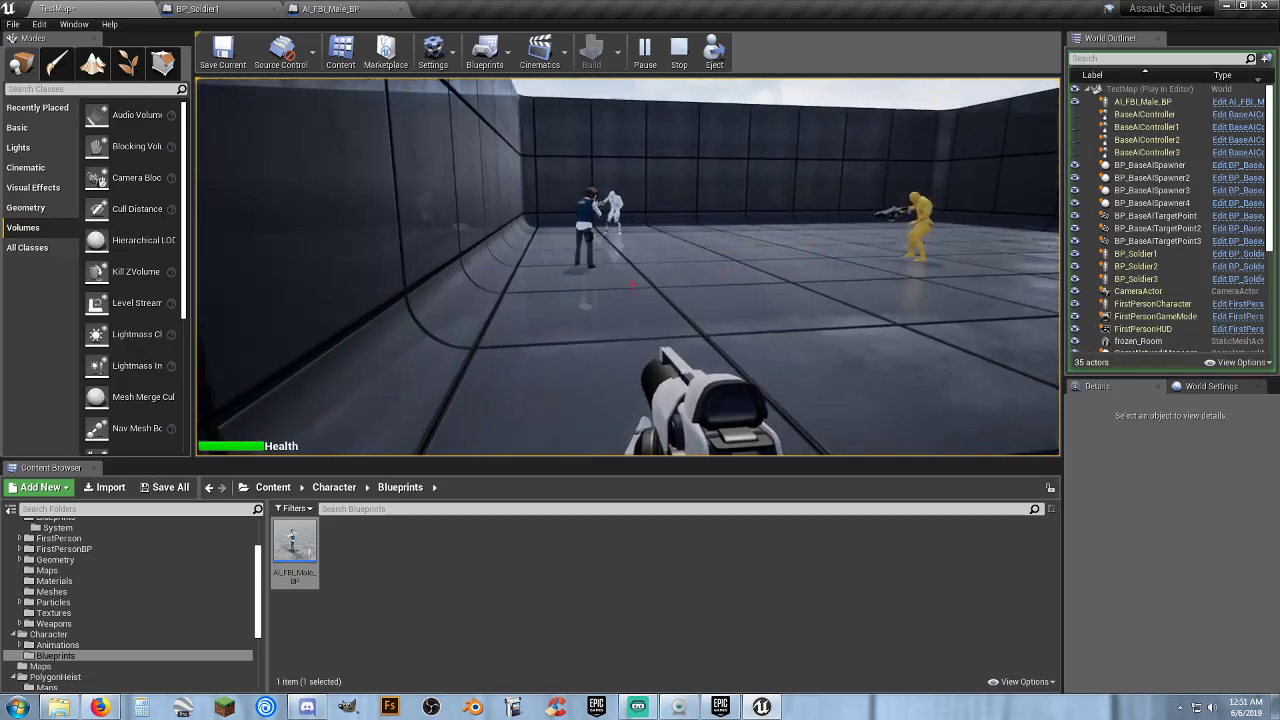
pyautogui.press('s')
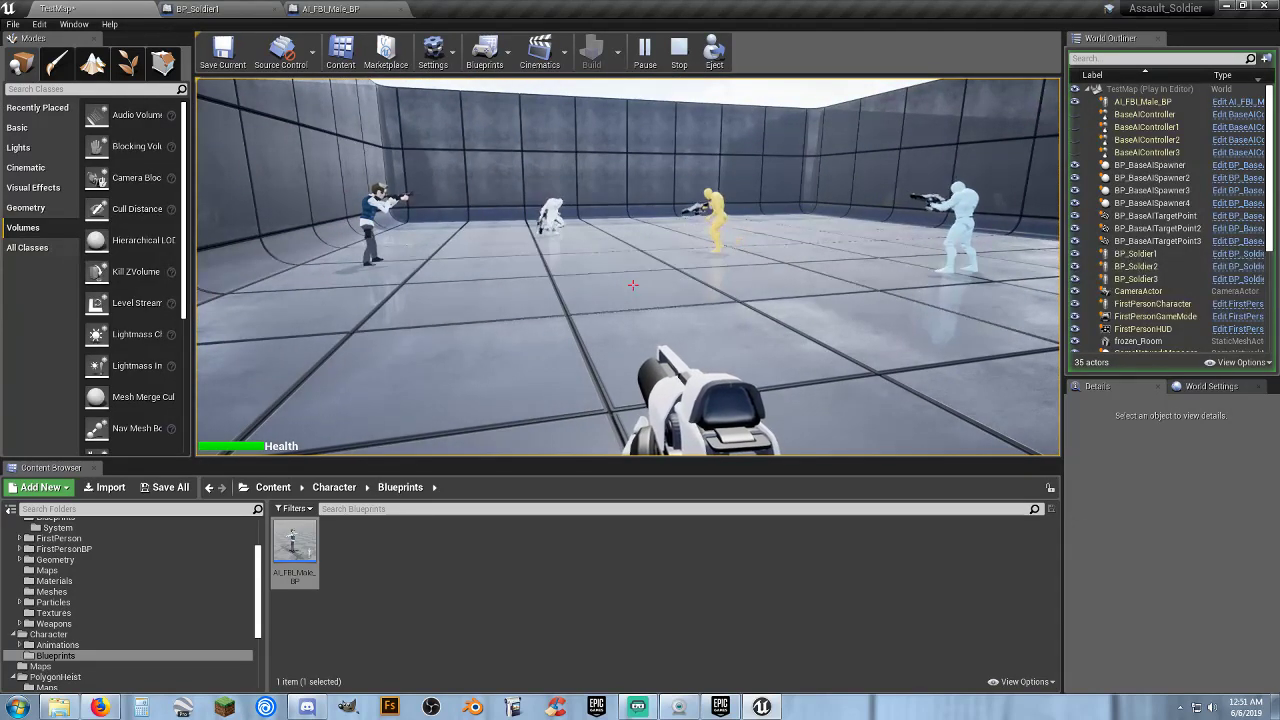
pyautogui.moveTo(633, 285)
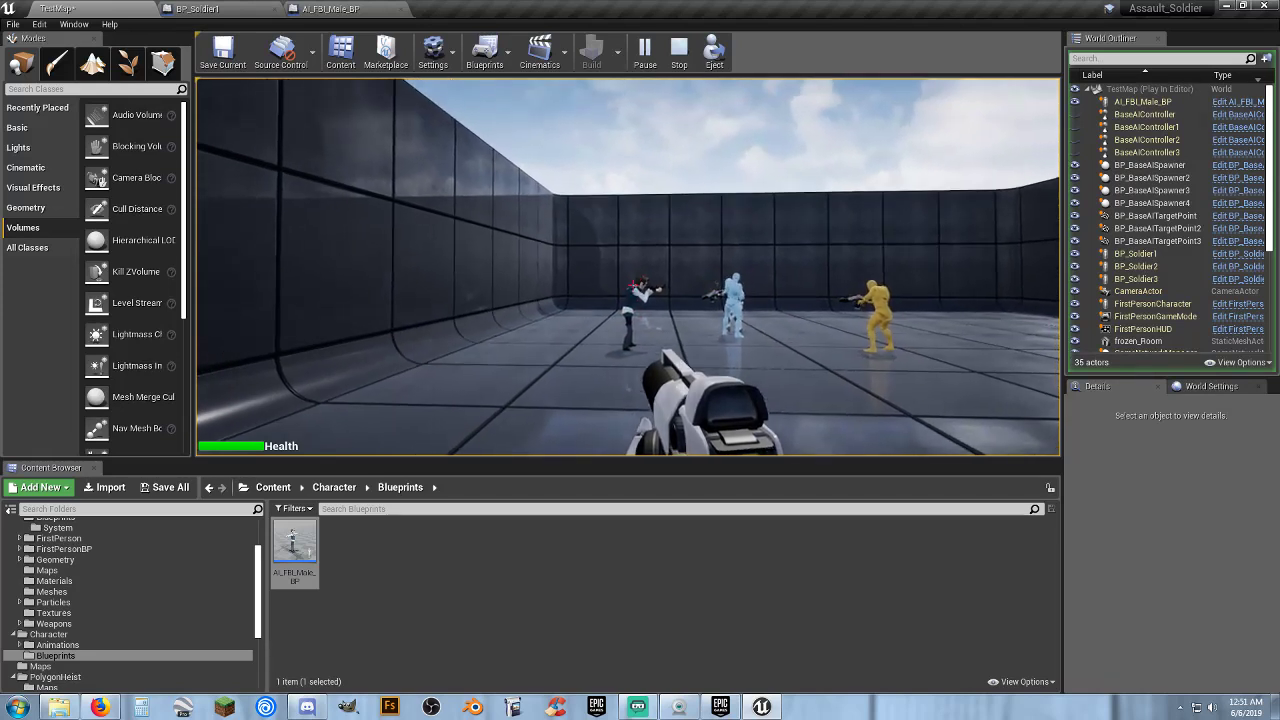
pyautogui.press('w')
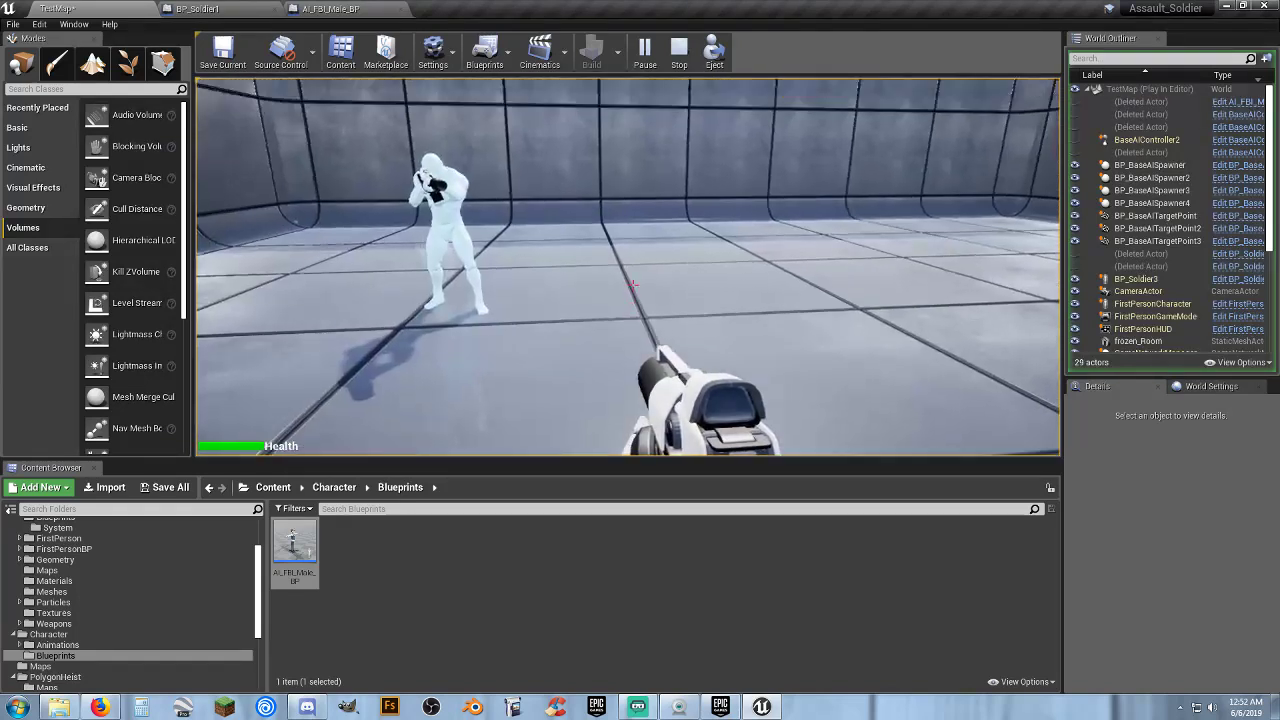
pyautogui.click(632, 284)
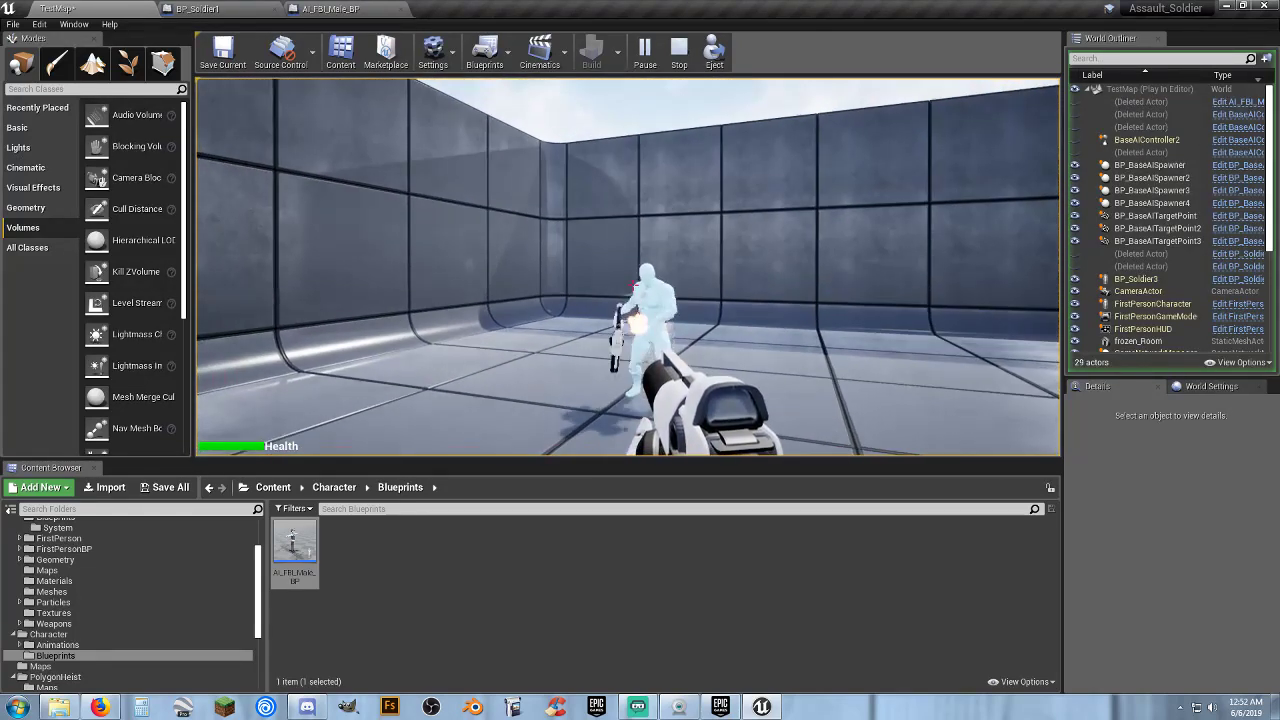
# - Stop playing and close the AI_FBI_Male_BP and BP_Soldier1 blueprint editors
pyautogui.press('Escape')
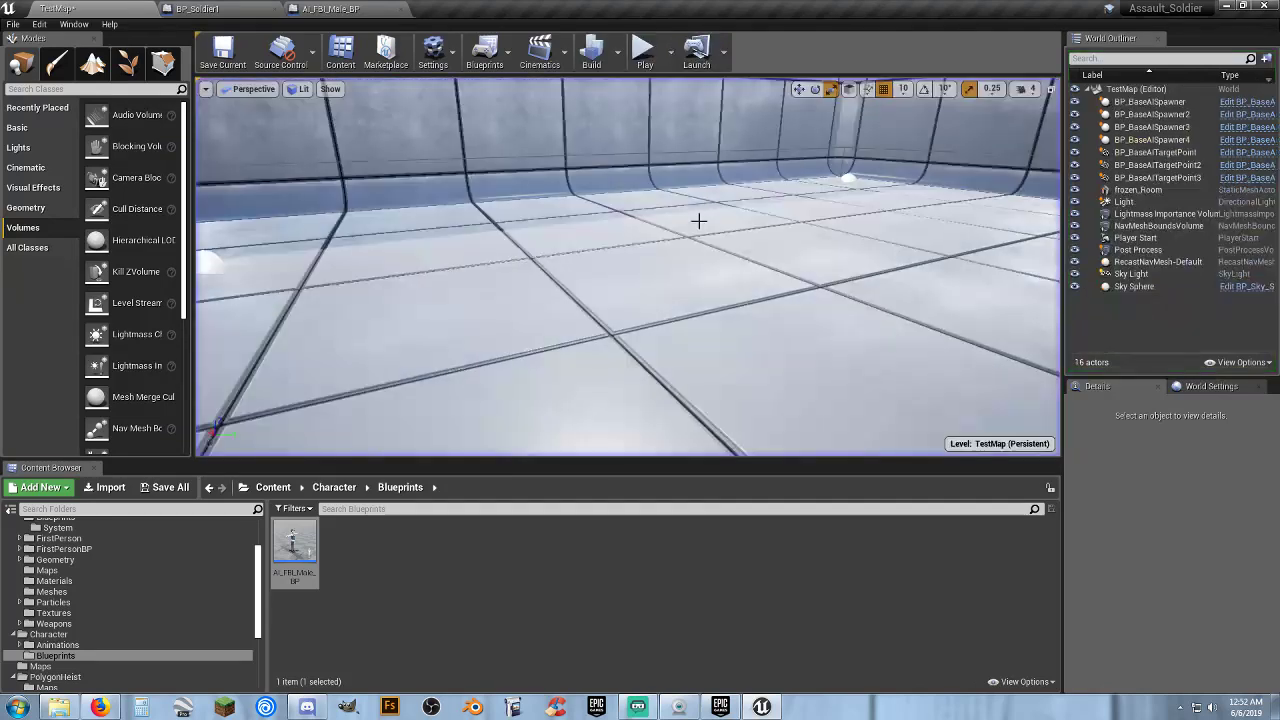
pyautogui.click(464, 577)
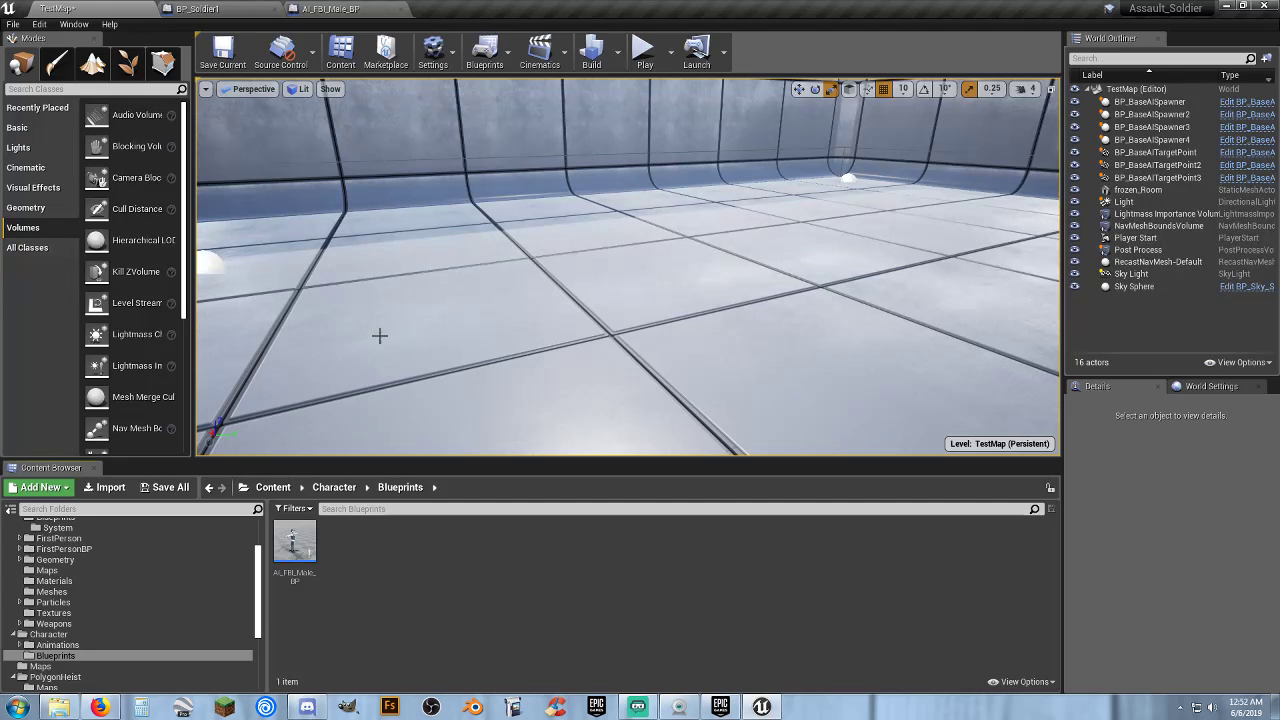
pyautogui.click(400, 9)
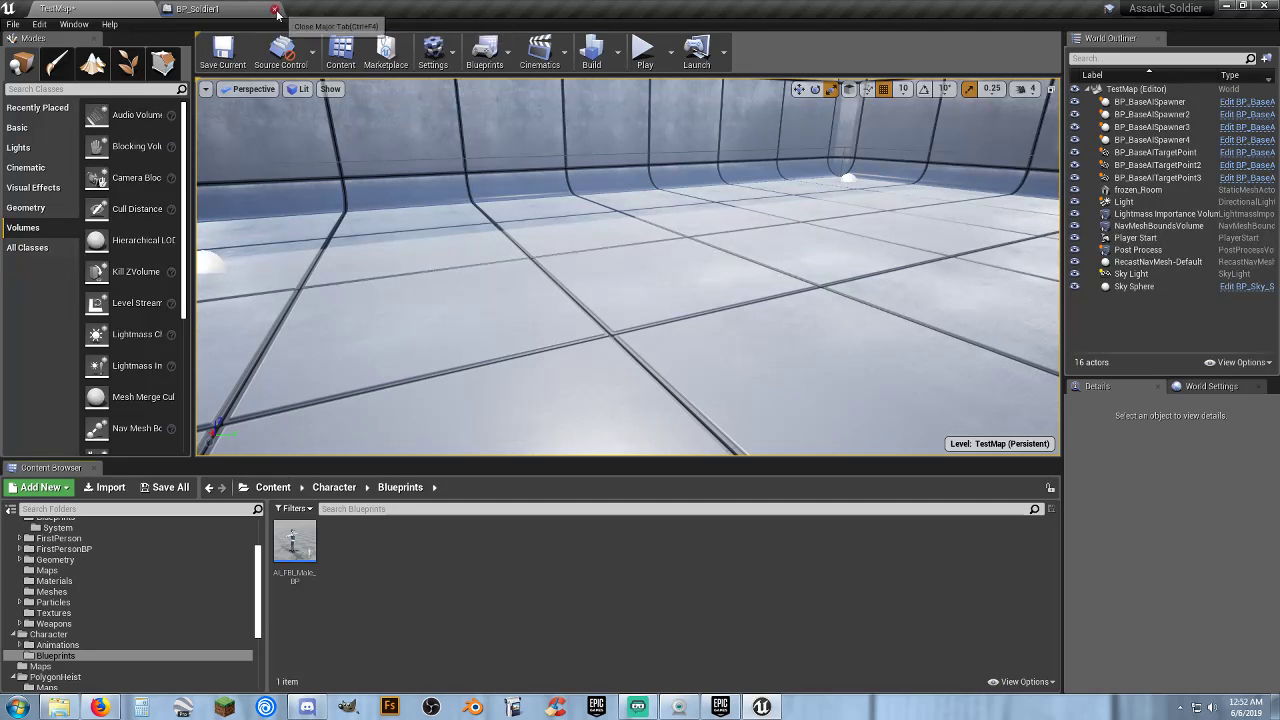
pyautogui.click(275, 9)
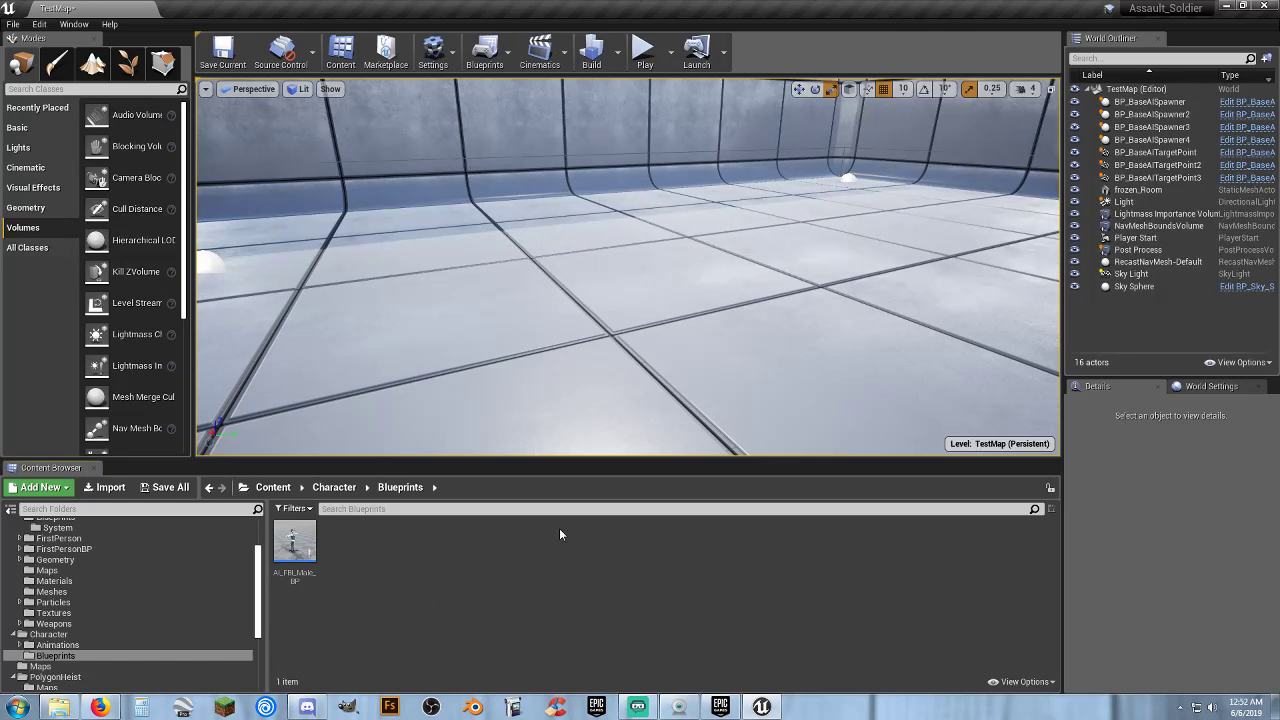
pyautogui.moveTo(628, 266)
pyautogui.mouseDown(button='right')
pyautogui.moveTo(628, 300)
pyautogui.moveTo(443, 397)
pyautogui.mouseUp(button='right')
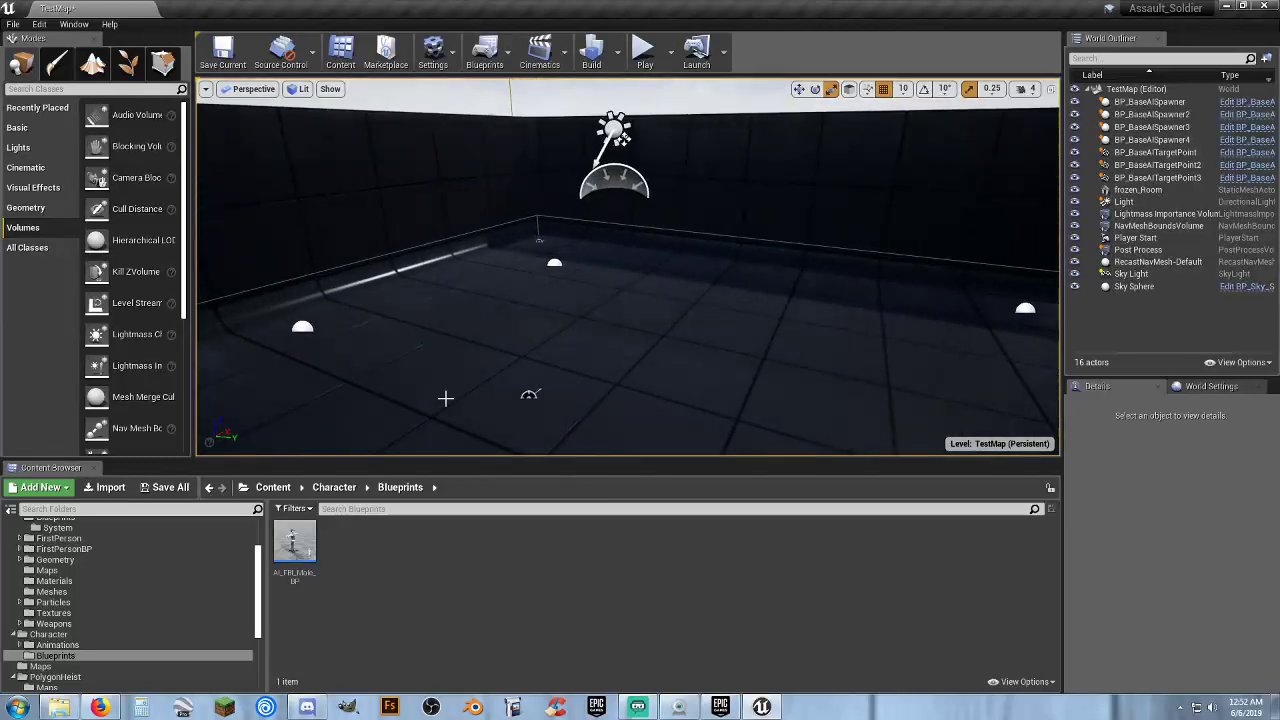
# - Save all unsaved assets and show the PolygonHeist/Maps folder in the Content Browser
pyautogui.click(165, 487)
pyautogui.click(756, 470)
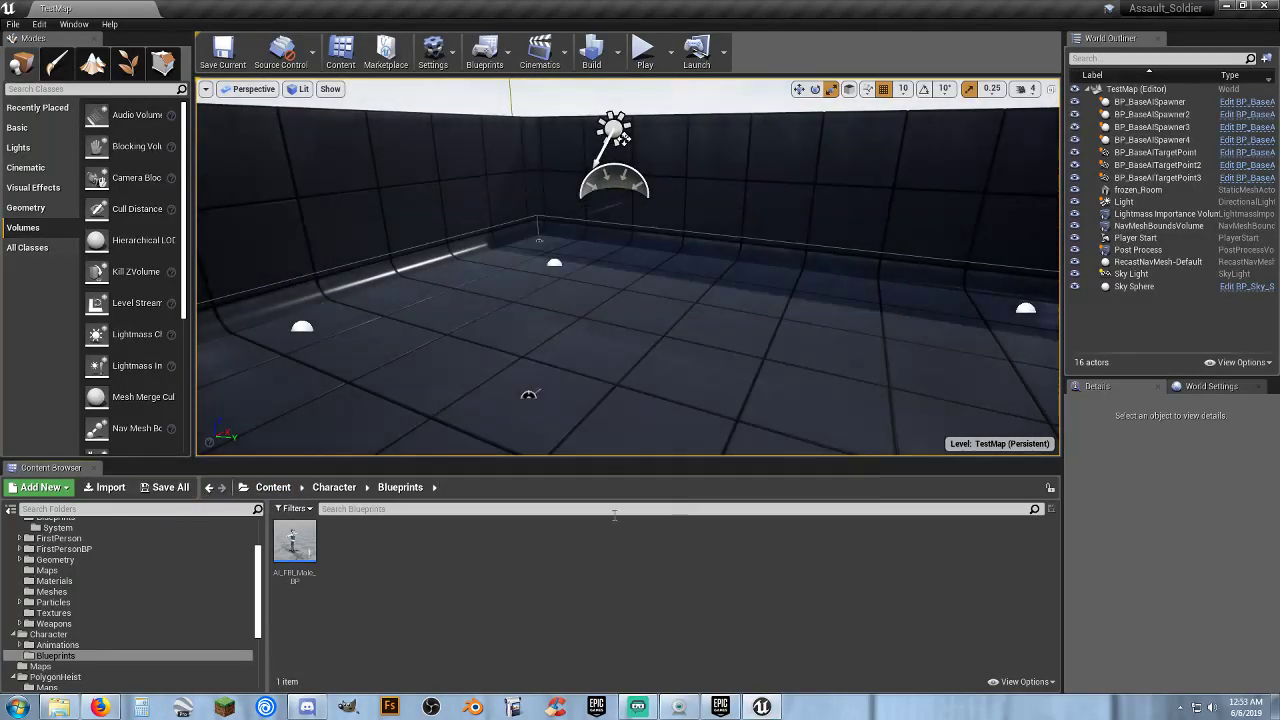
pyautogui.scroll(-3, 67, 630)
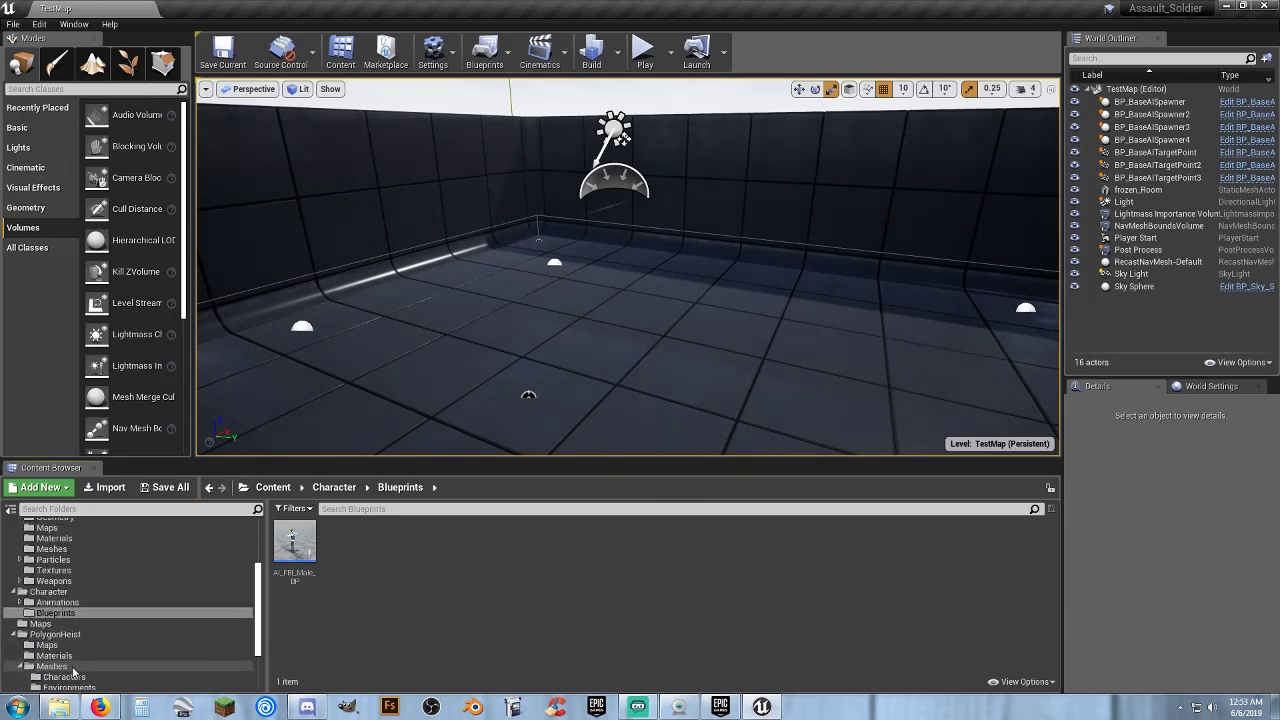
pyautogui.click(67, 625)
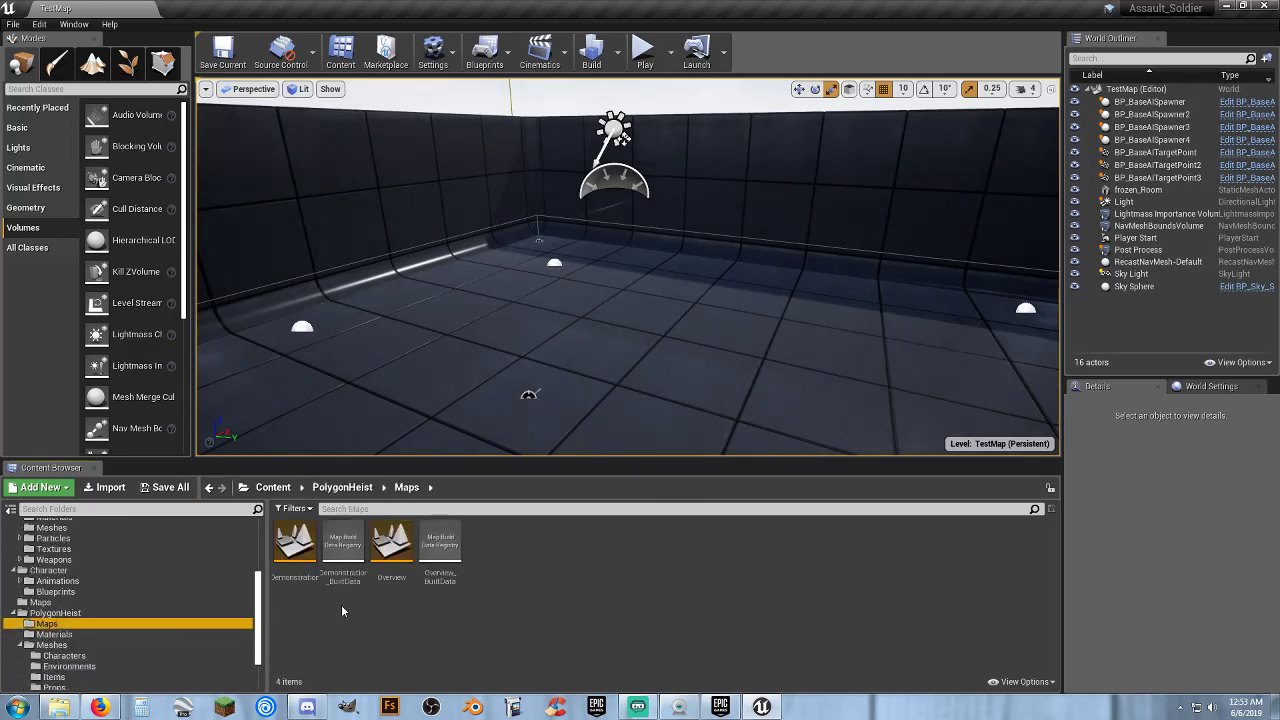
# - Open the Demonstration map and place a Nav Mesh Bounds Volume beside the bank
pyautogui.doubleClick(302, 582)
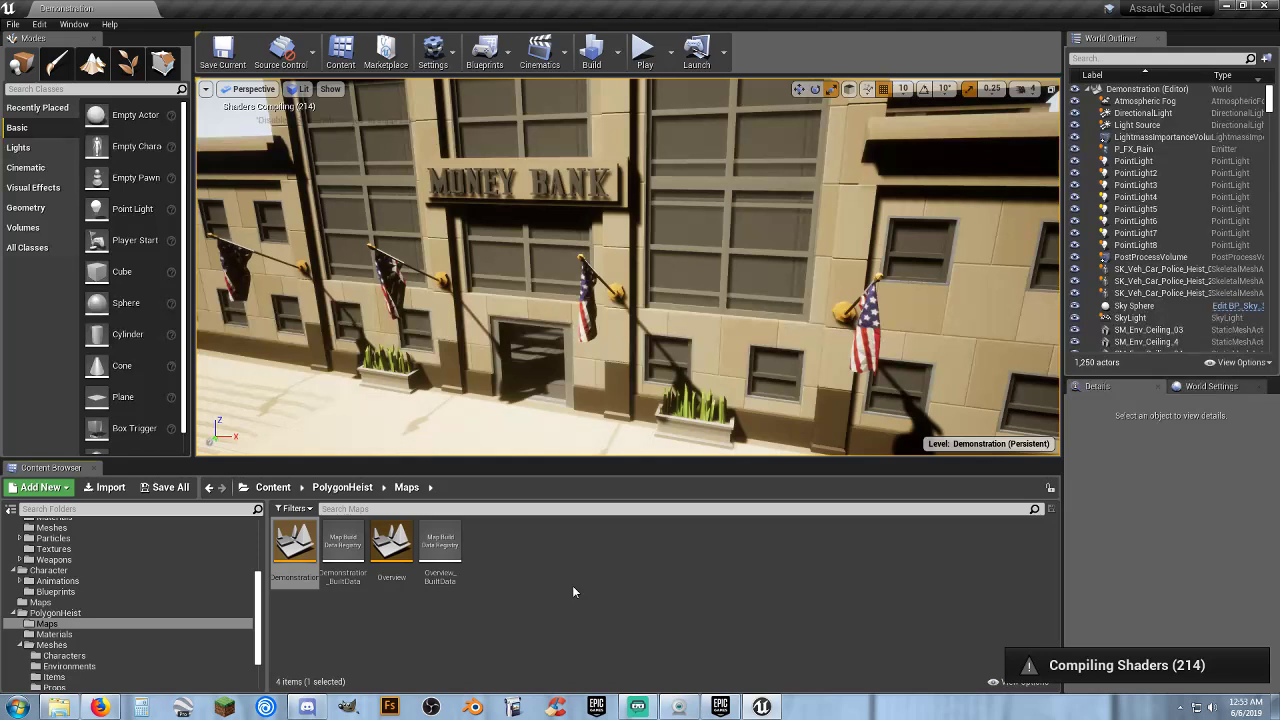
pyautogui.moveTo(632, 290)
pyautogui.mouseDown(button='right')
pyautogui.moveTo(640, 330)
pyautogui.moveTo(640, 300)
pyautogui.mouseUp(button='right')
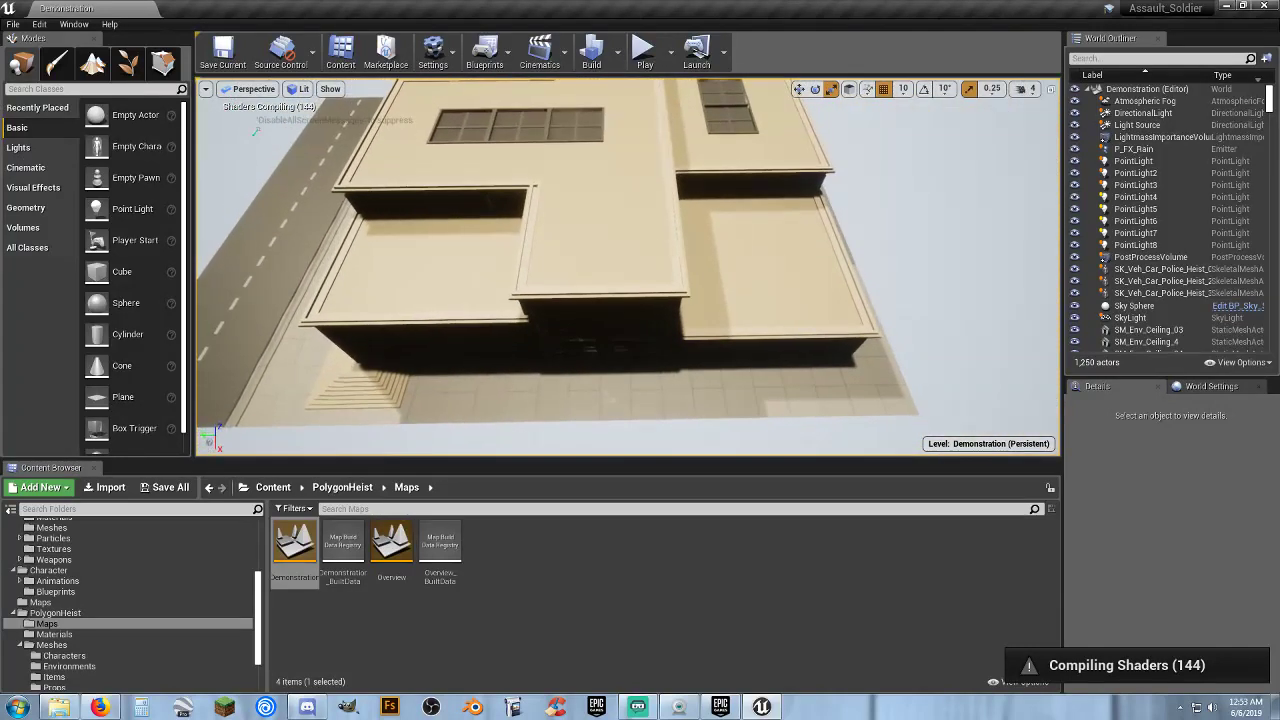
pyautogui.click(24, 228)
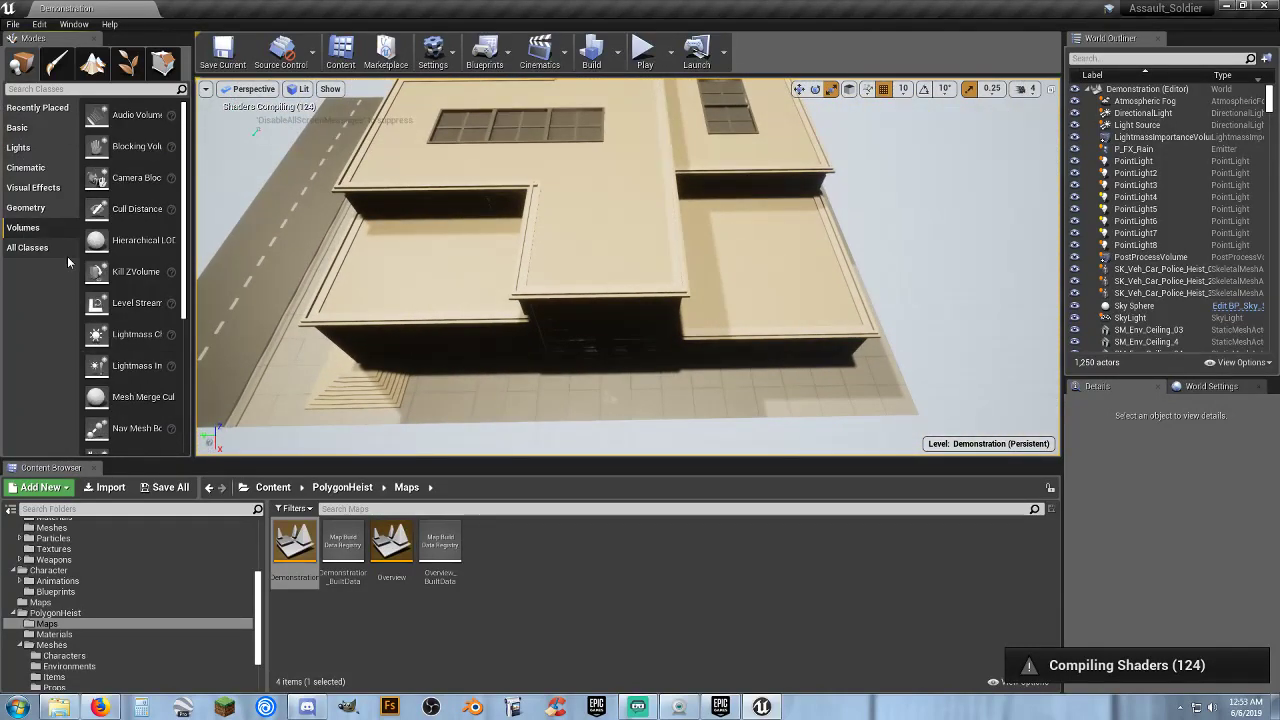
pyautogui.moveTo(110, 428)
pyautogui.mouseDown()
pyautogui.moveTo(576, 403)
pyautogui.moveTo(587, 389)
pyautogui.moveTo(545, 381)
pyautogui.mouseUp()
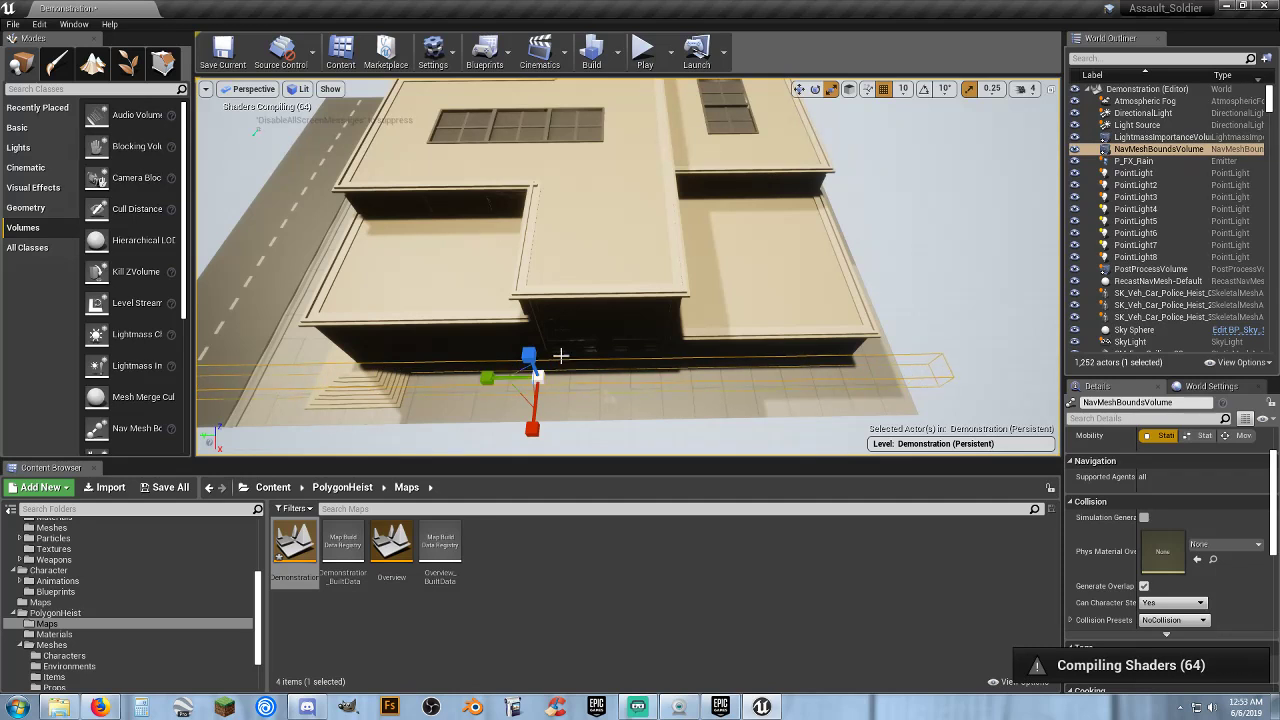
pyautogui.moveTo(561, 355); pyautogui.dragTo(620, 340, button='right')
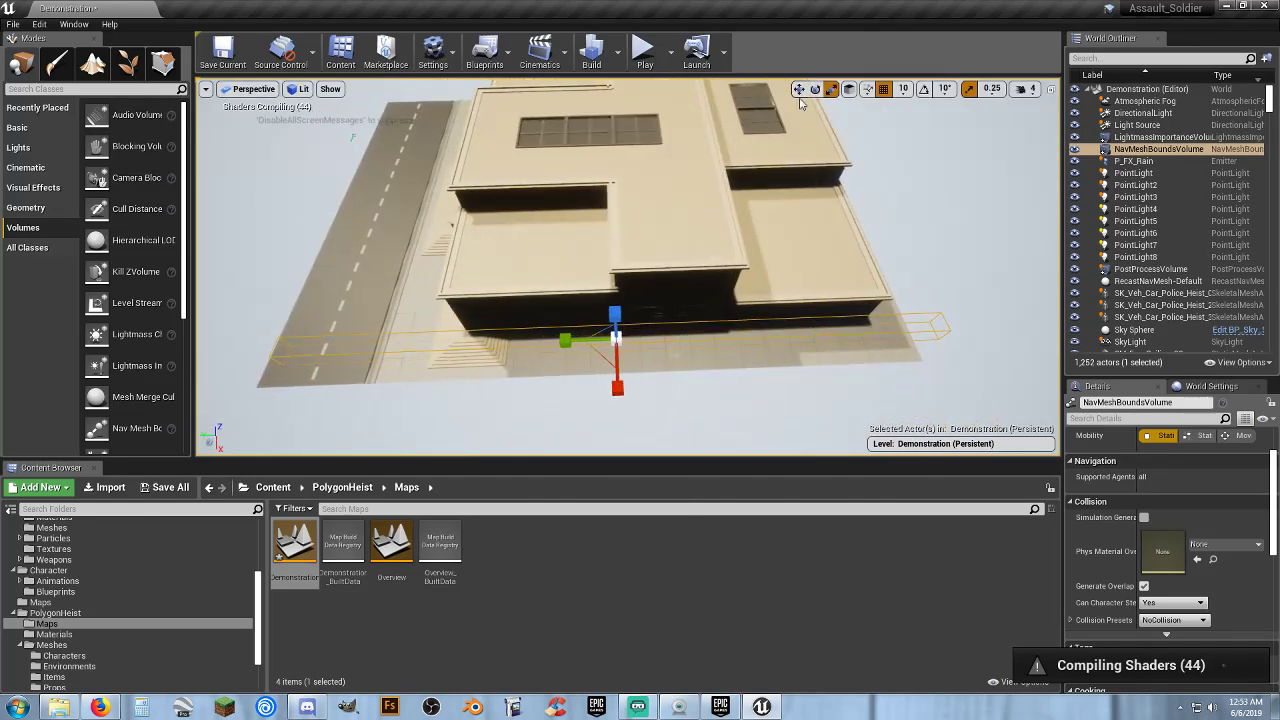
# - Move the nav mesh volume left onto the middle of the bank building
pyautogui.click(798, 89)
pyautogui.moveTo(566, 340); pyautogui.dragTo(540, 343)
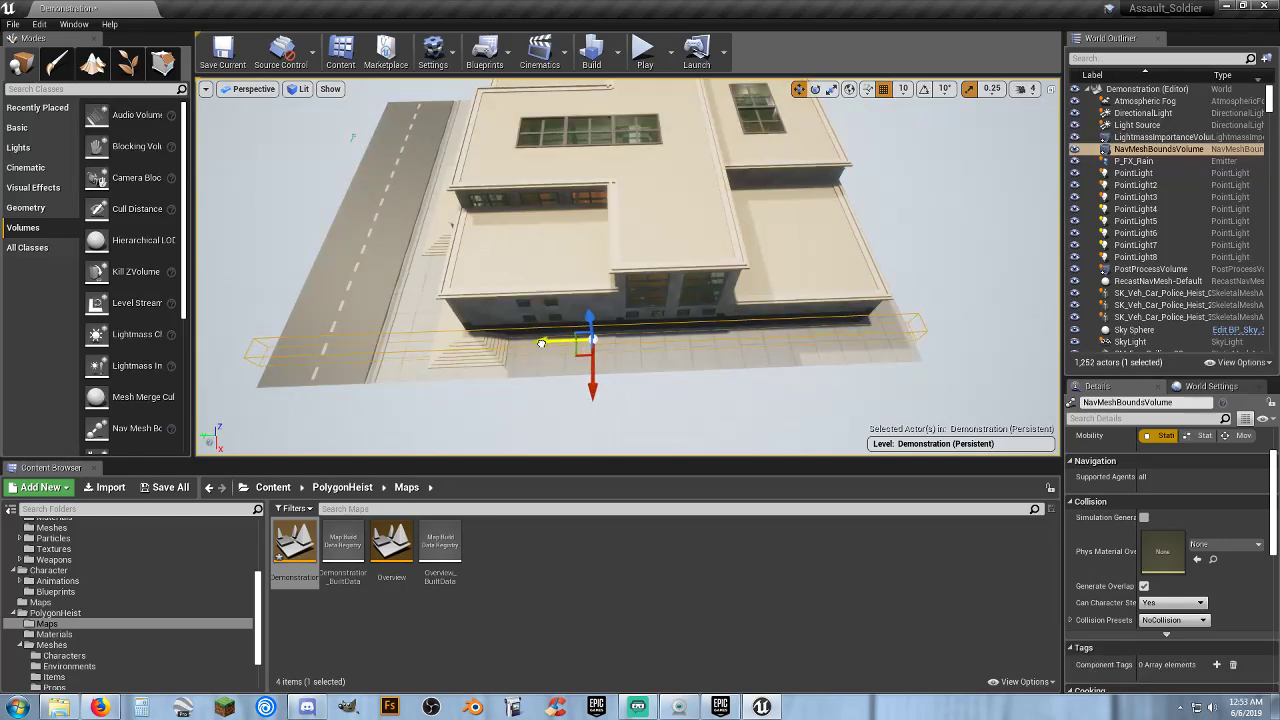
pyautogui.moveTo(544, 343); pyautogui.dragTo(101, 180, button='right')
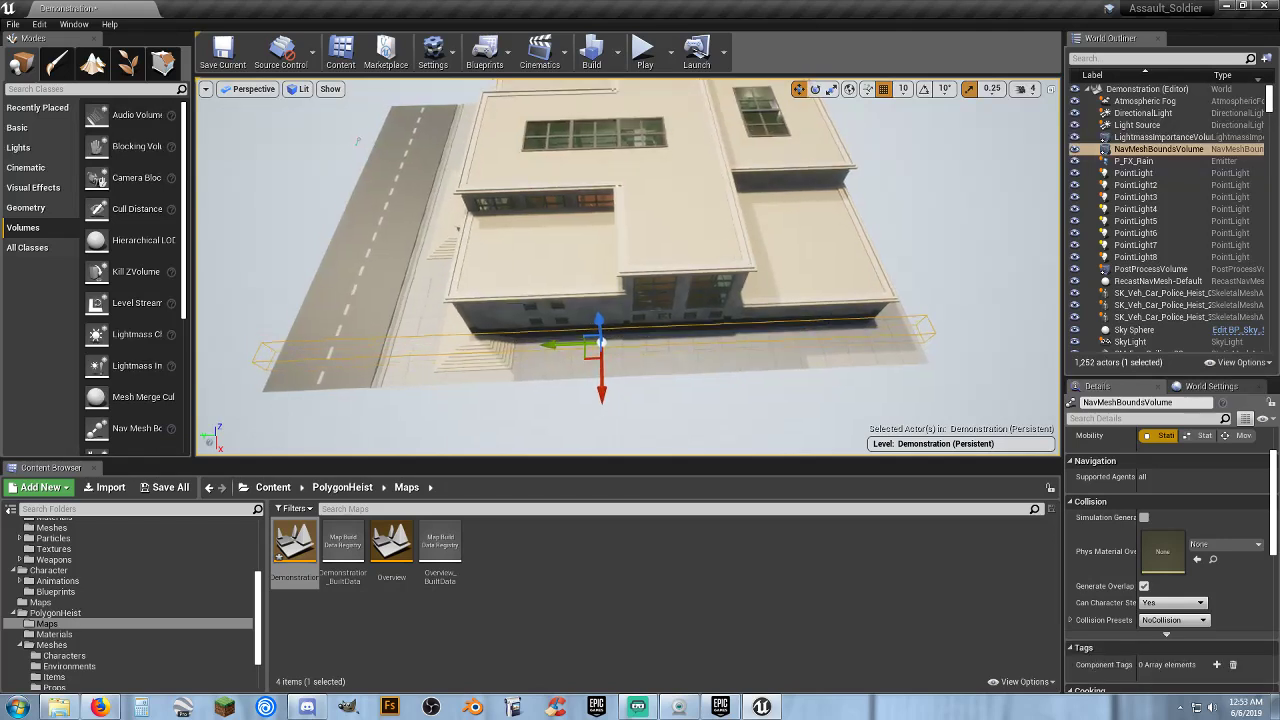
pyautogui.press('f')
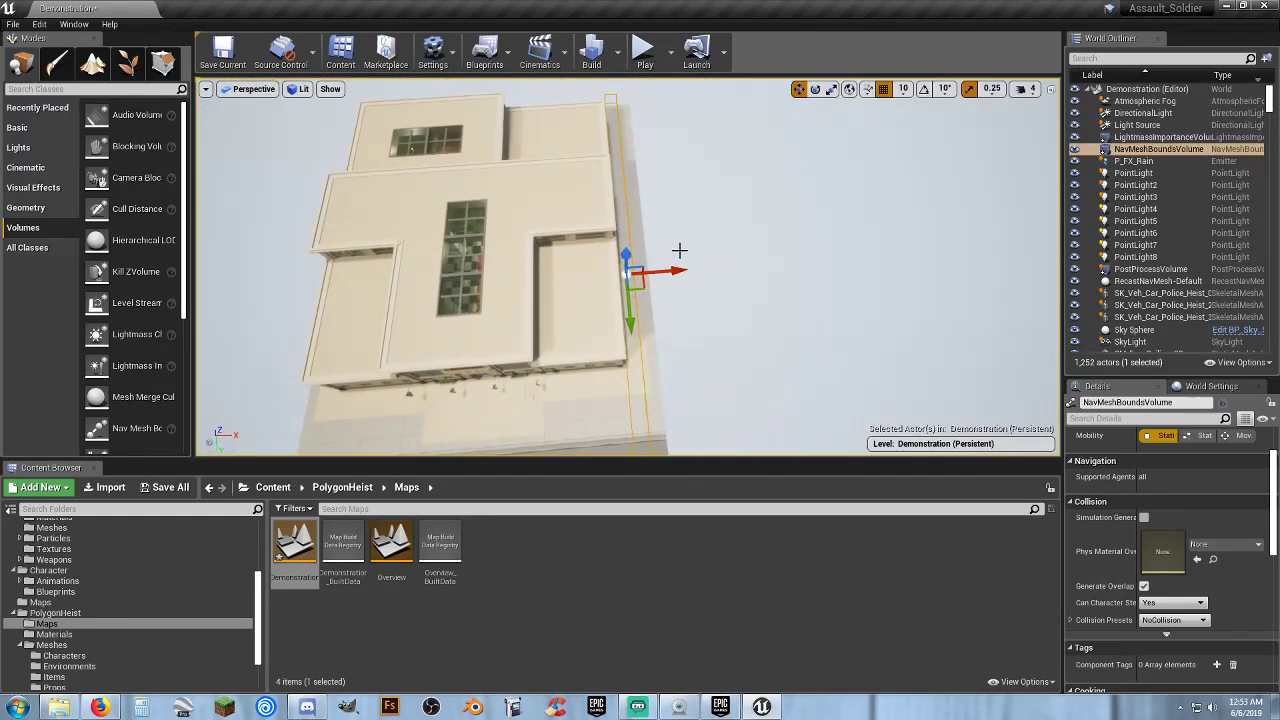
pyautogui.moveTo(675, 279); pyautogui.dragTo(532, 298)
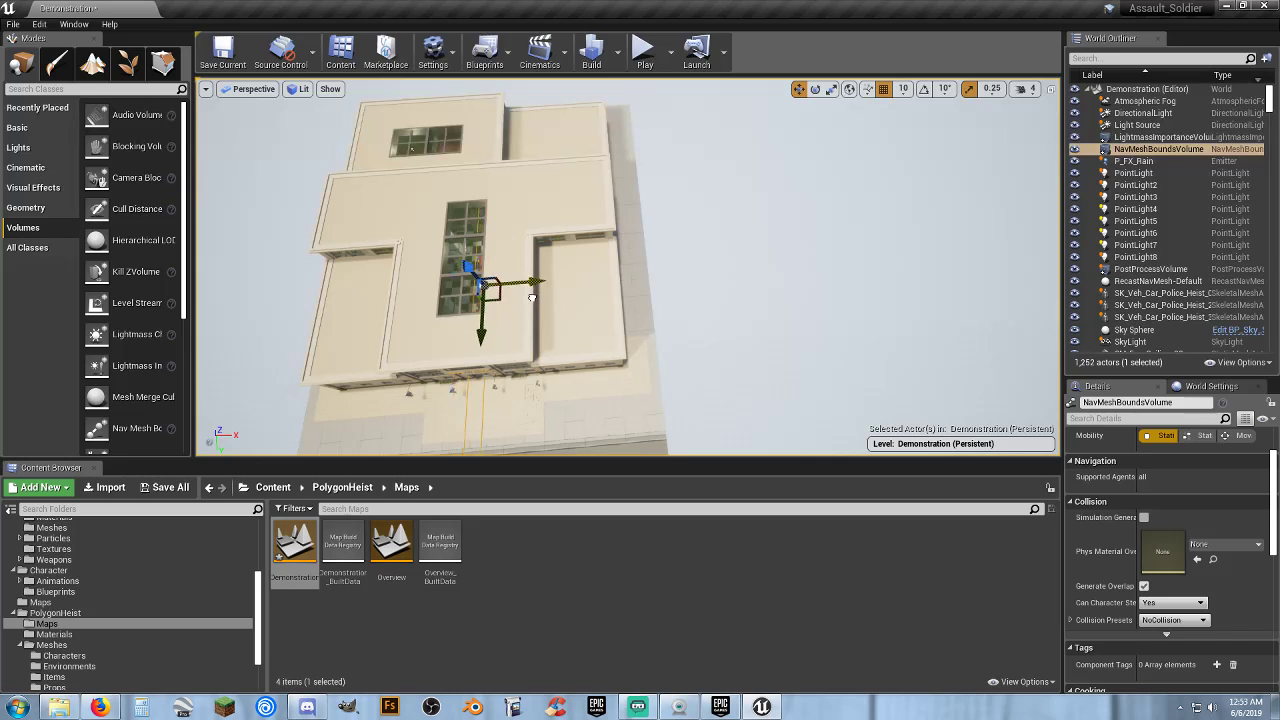
# - Scale the volume wider and taller and raise it to enclose the building and street
pyautogui.click(831, 89)
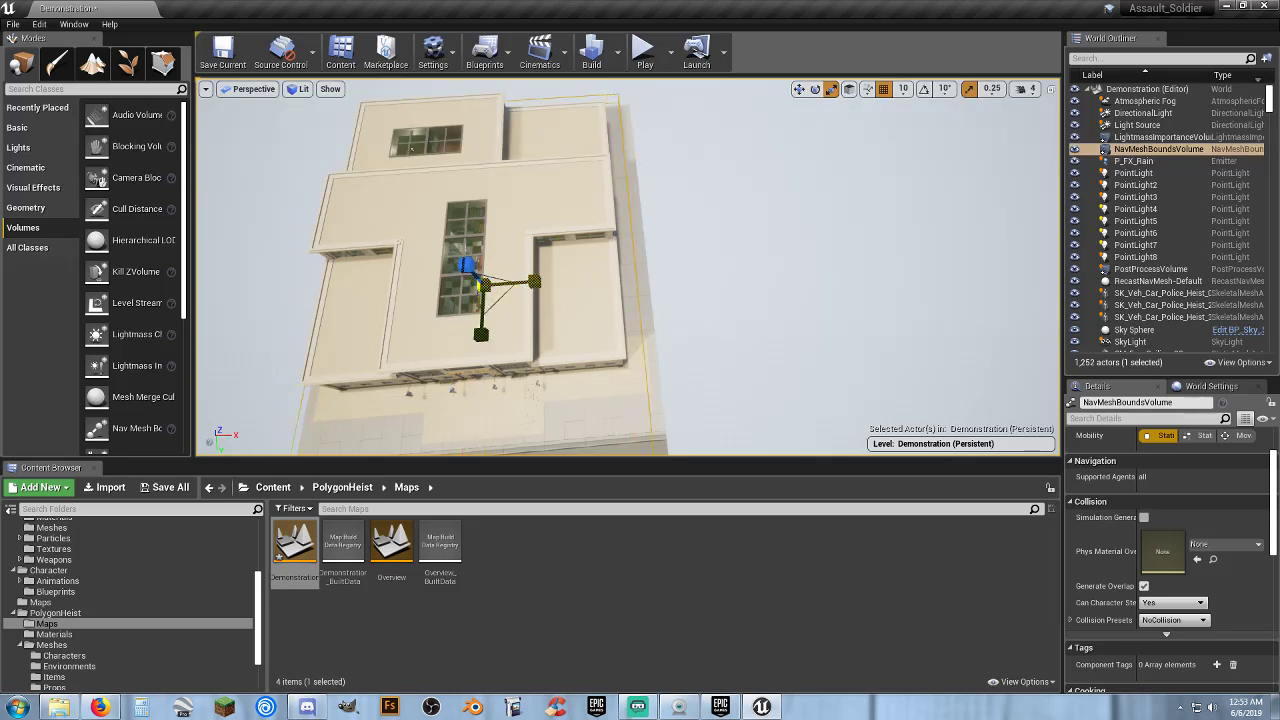
pyautogui.moveTo(479, 284); pyautogui.dragTo(479, 286)
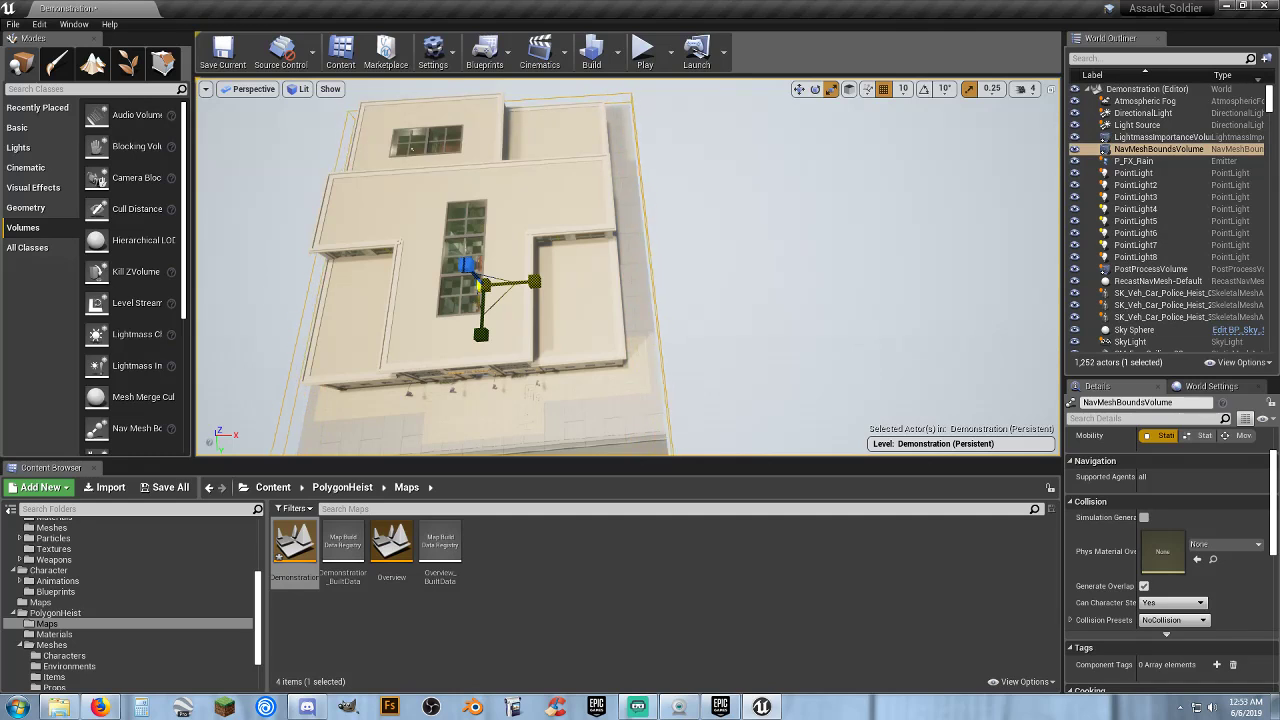
pyautogui.moveTo(523, 287)
pyautogui.mouseDown(button='right')
pyautogui.moveTo(600, 380)
pyautogui.moveTo(628, 300)
pyautogui.mouseUp(button='right')
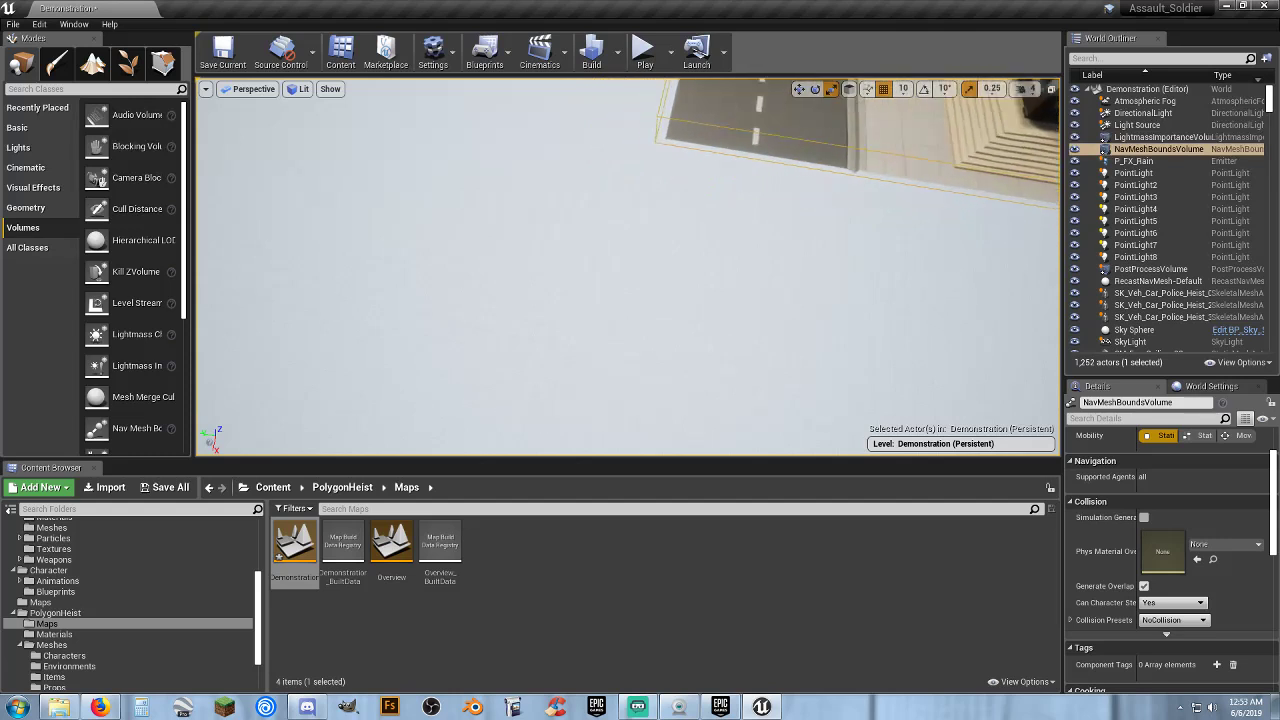
pyautogui.moveTo(628, 300); pyautogui.dragTo(788, 69, button='right')
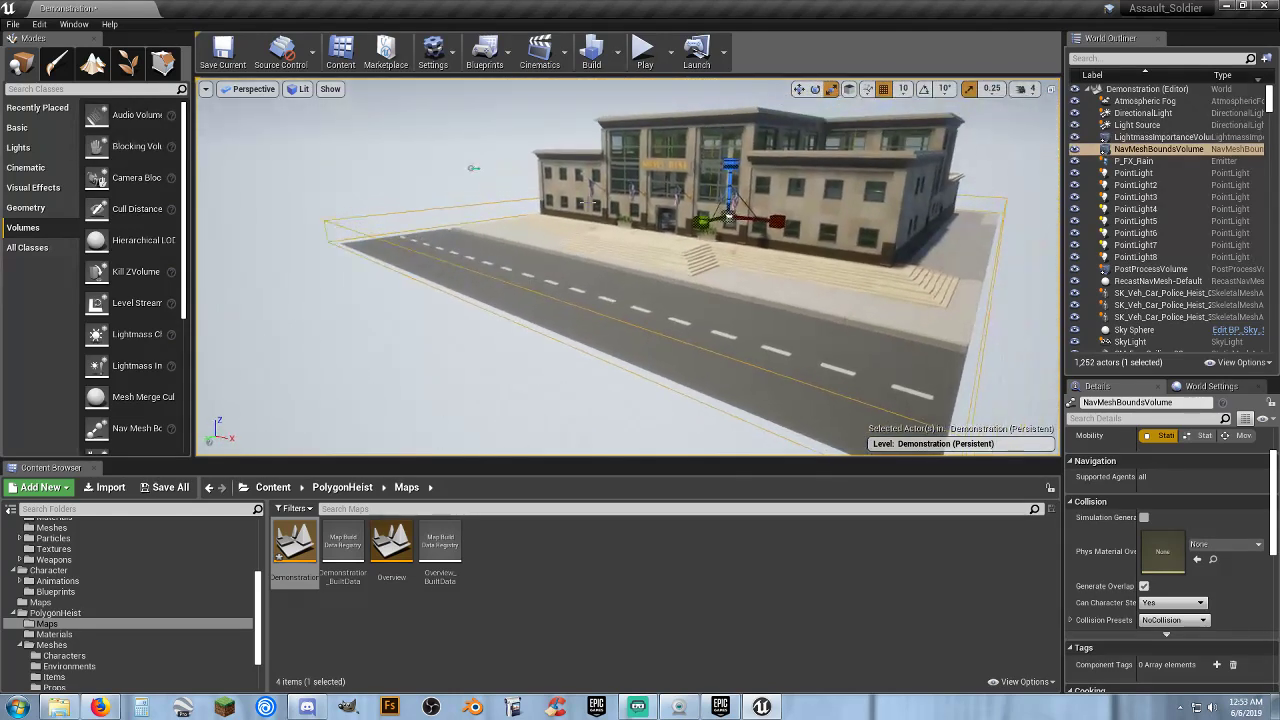
pyautogui.moveTo(731, 165); pyautogui.dragTo(731, 130)
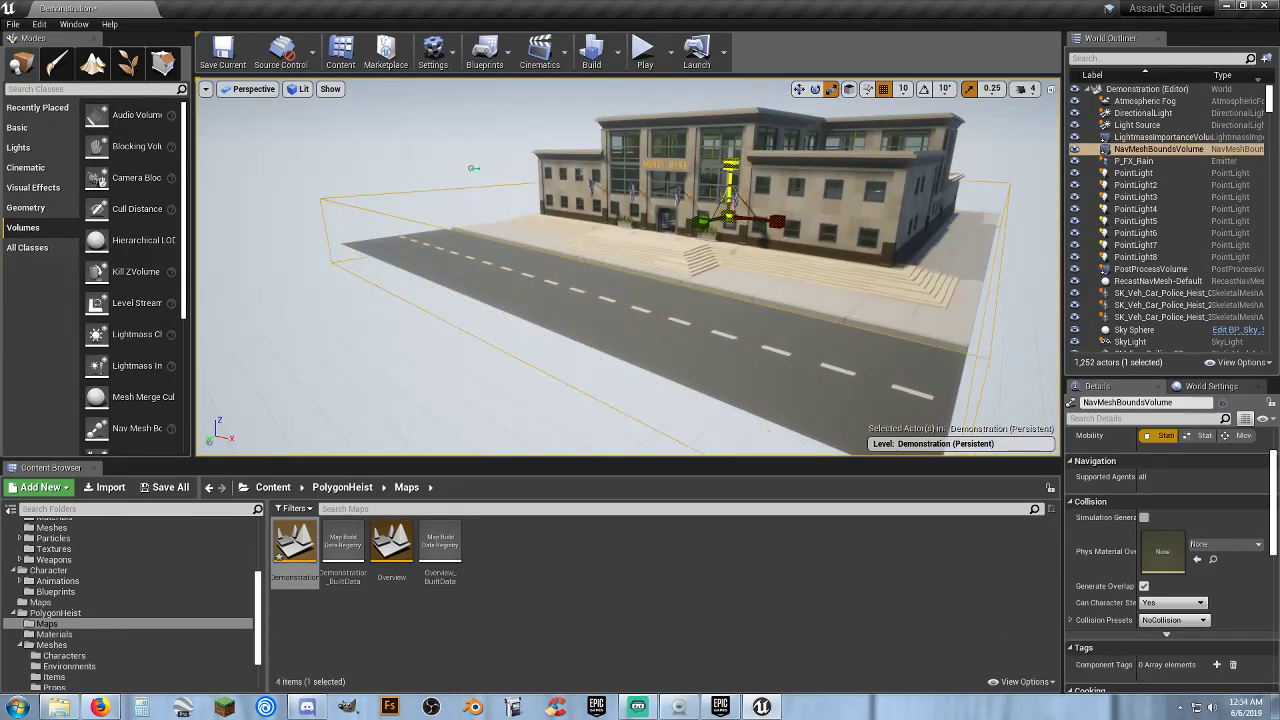
pyautogui.click(798, 89)
pyautogui.moveTo(731, 148)
pyautogui.mouseDown()
pyautogui.moveTo(734, 125)
pyautogui.moveTo(733, 140)
pyautogui.mouseUp()
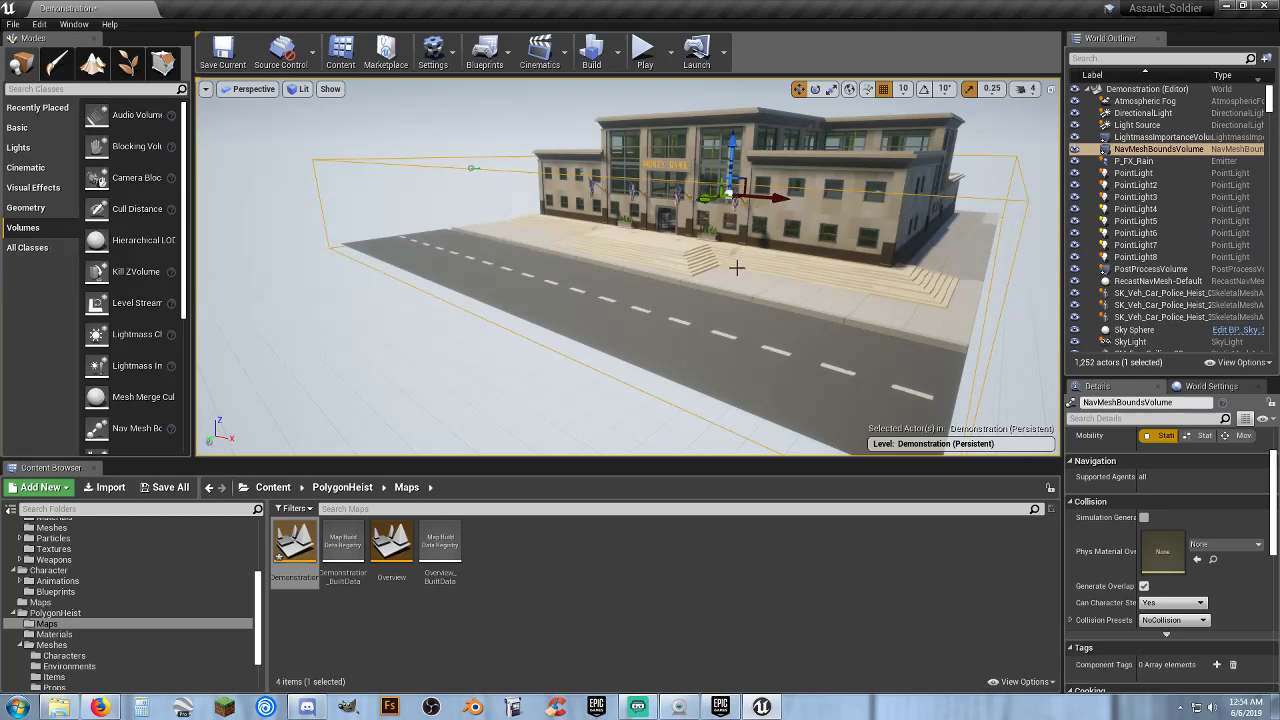
# - Show the green nav mesh, fly into the bank lobby and select door SM_Env_Door_14
pyautogui.press('p')
pyautogui.moveTo(736, 267); pyautogui.dragTo(700, 230, button='right')
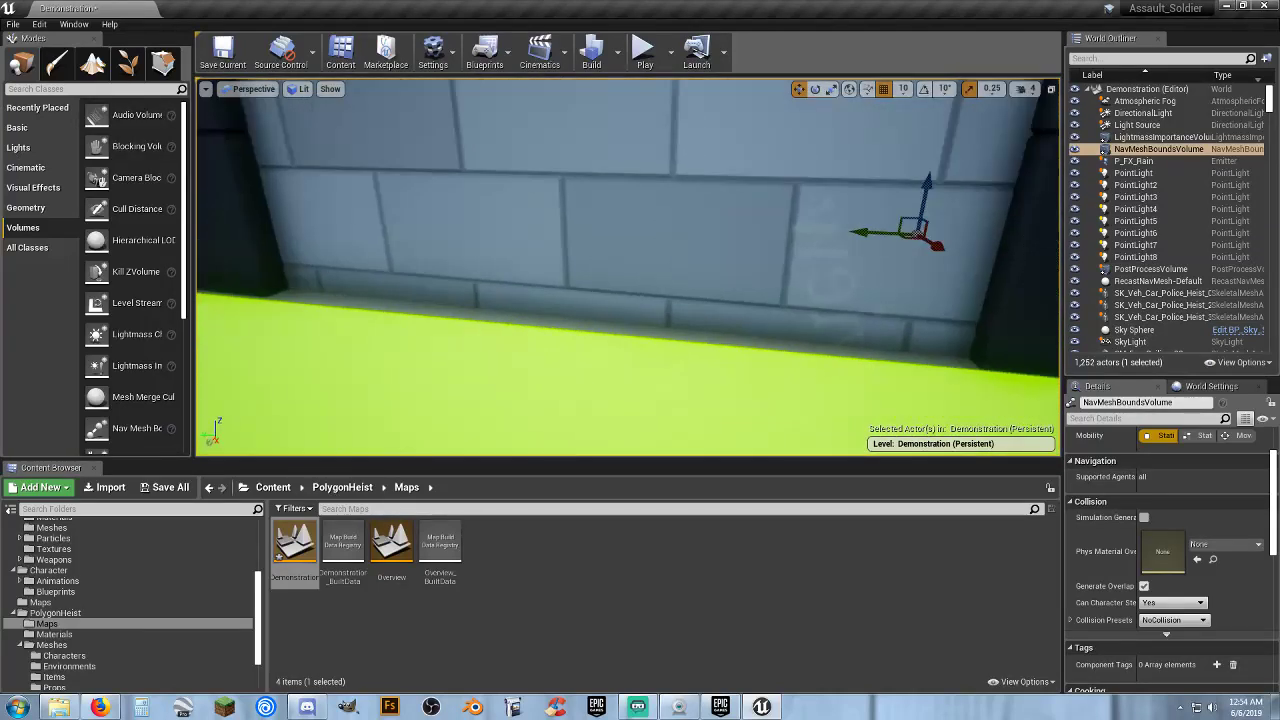
pyautogui.moveTo(877, 320); pyautogui.dragTo(877, 320, button='right')
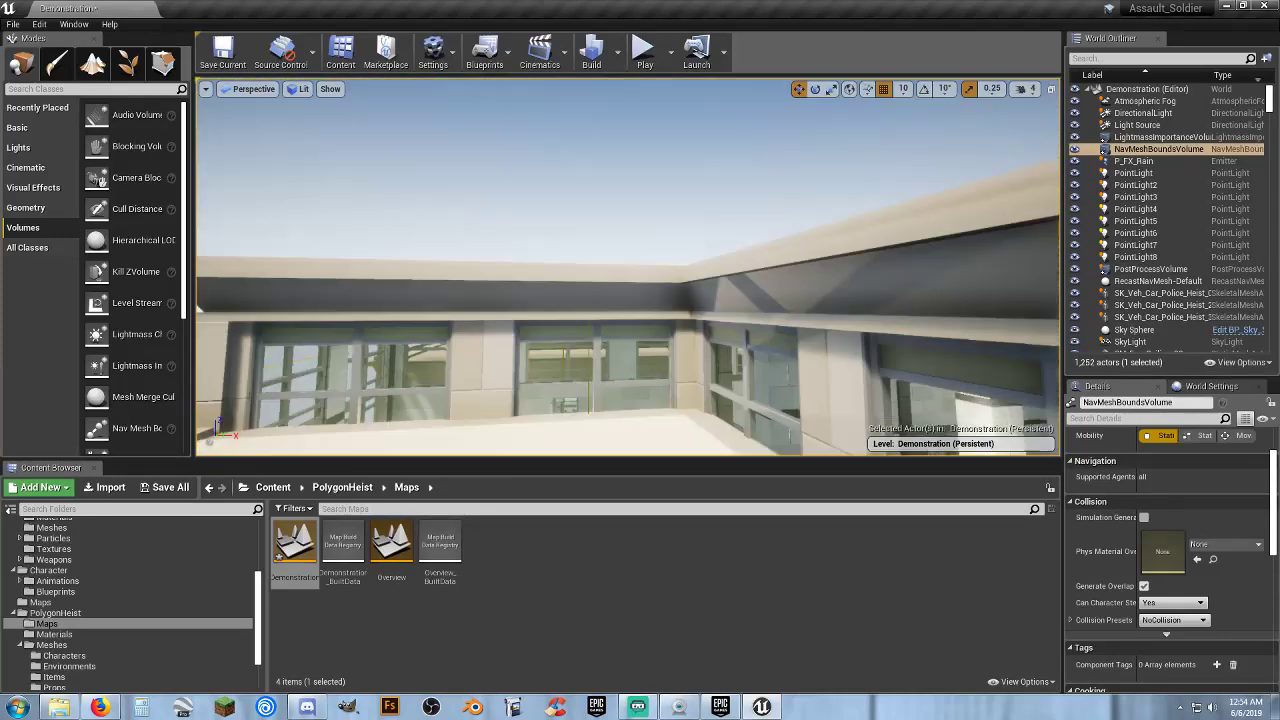
pyautogui.moveTo(685, 137); pyautogui.dragTo(685, 137, button='right')
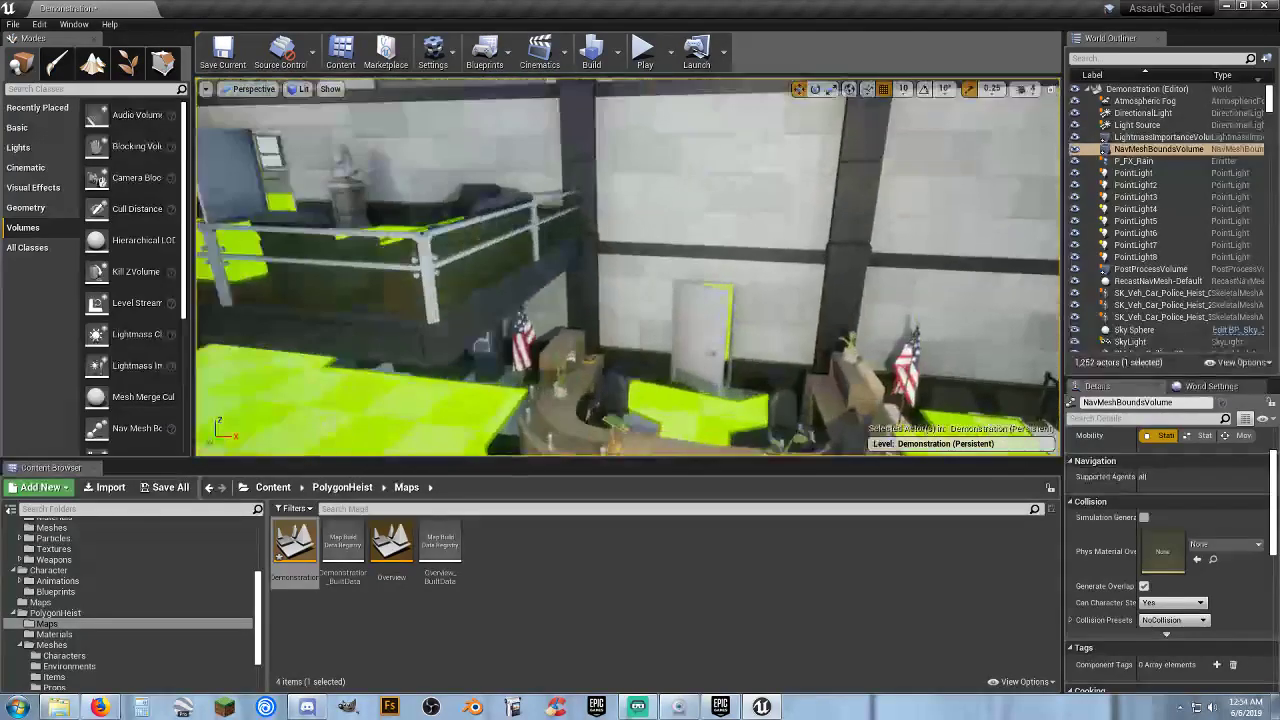
pyautogui.moveTo(715, 282); pyautogui.dragTo(715, 282, button='right')
pyautogui.click(640, 318)
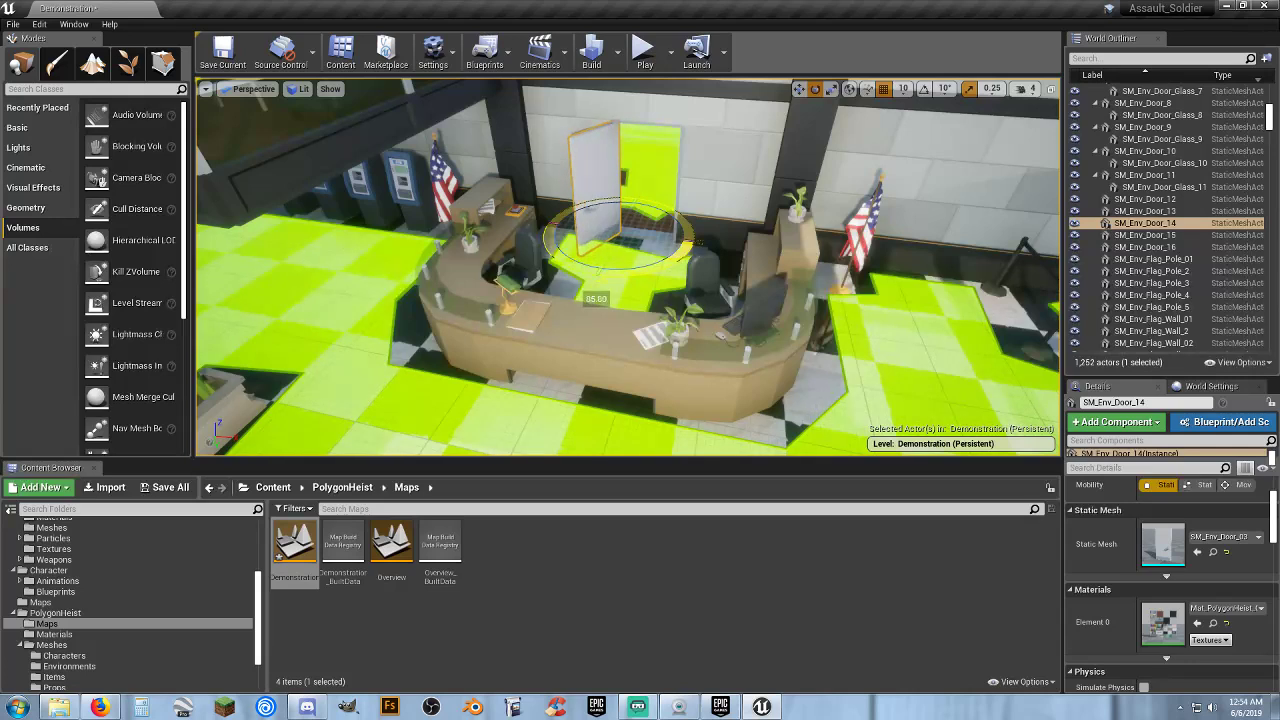
# - Select door SM_Env_Door_15 down the corridor and rotate it open
pyautogui.moveTo(715, 282); pyautogui.dragTo(715, 282, button='right')
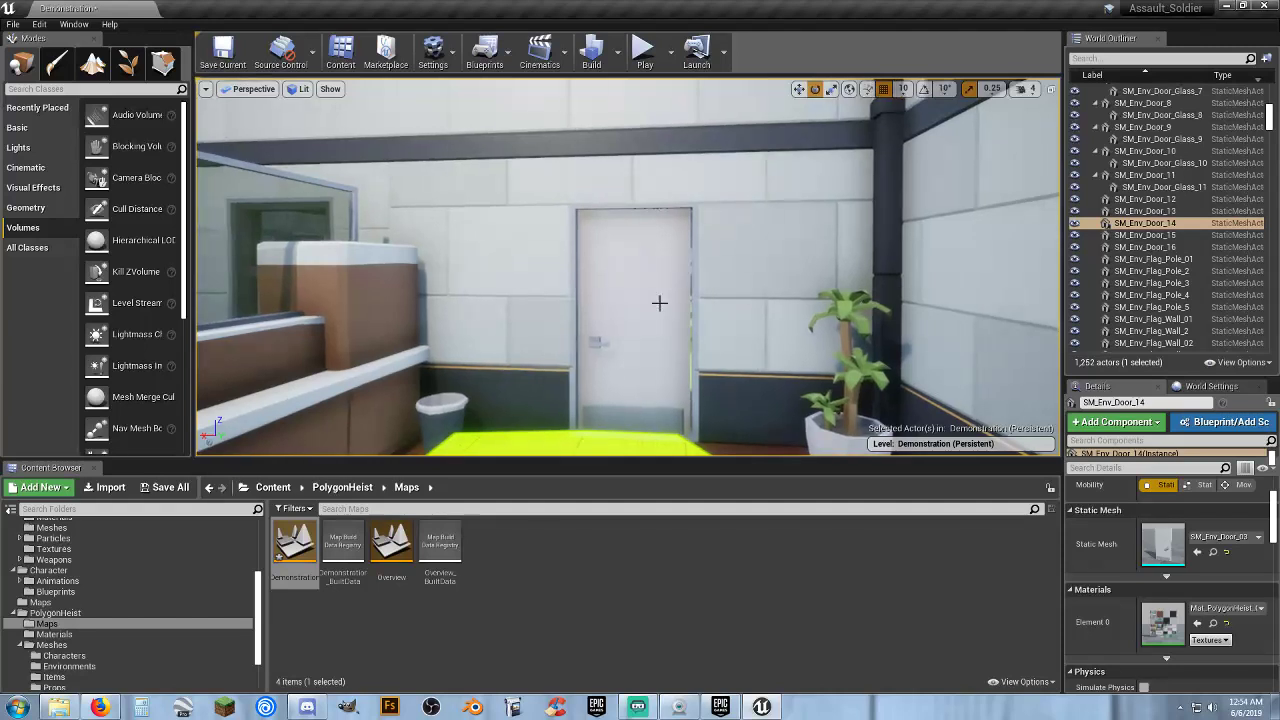
pyautogui.click(657, 300)
pyautogui.press('f')
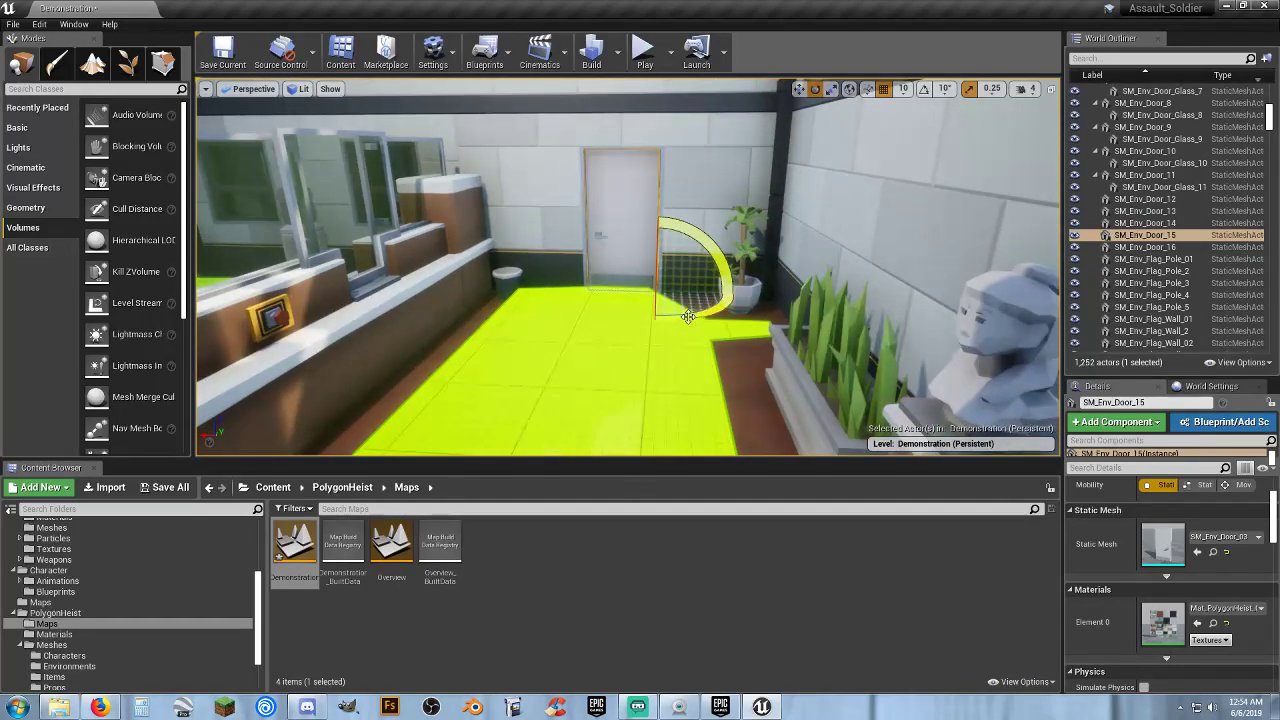
pyautogui.moveTo(688, 316)
pyautogui.mouseDown()
pyautogui.moveTo(705, 326)
pyautogui.moveTo(650, 250)
pyautogui.moveTo(640, 200)
pyautogui.moveTo(700, 210)
pyautogui.mouseUp()
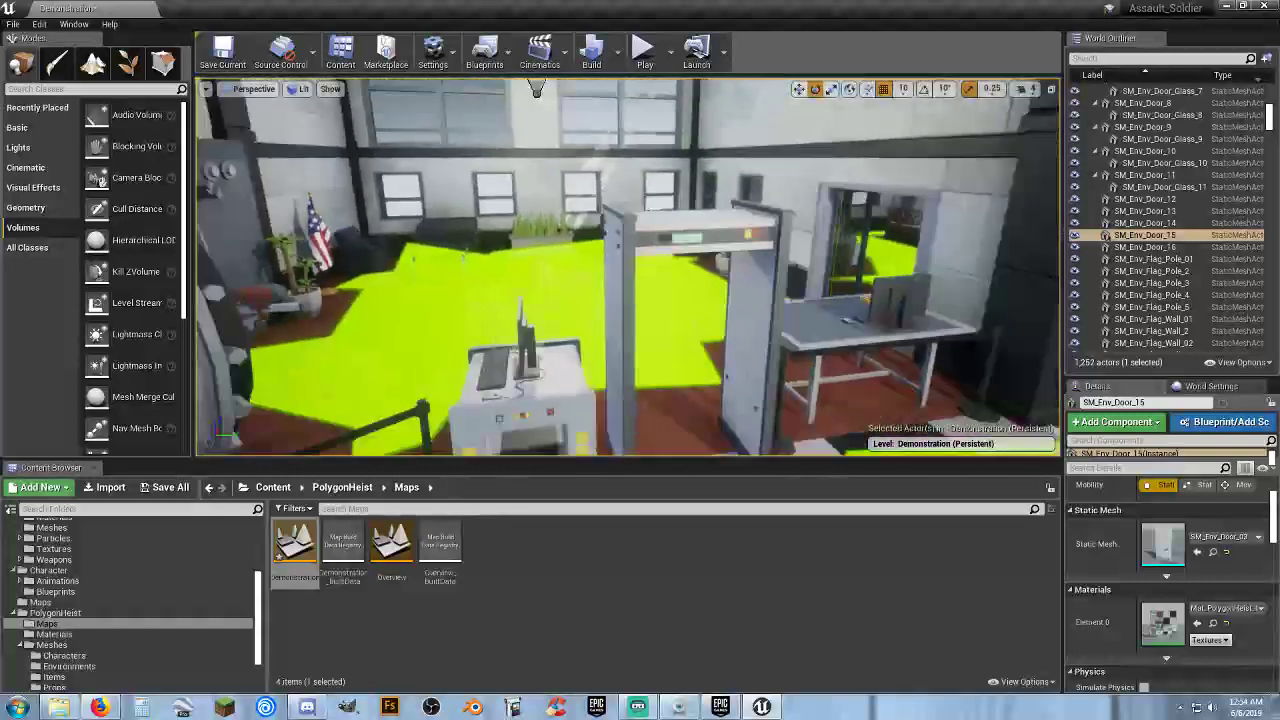
# - Select the vault's metal detector and find SM_Prop_MetalDetector_01 in Meshes/Props
pyautogui.moveTo(700, 210); pyautogui.dragTo(650, 230)
pyautogui.click(697, 226)
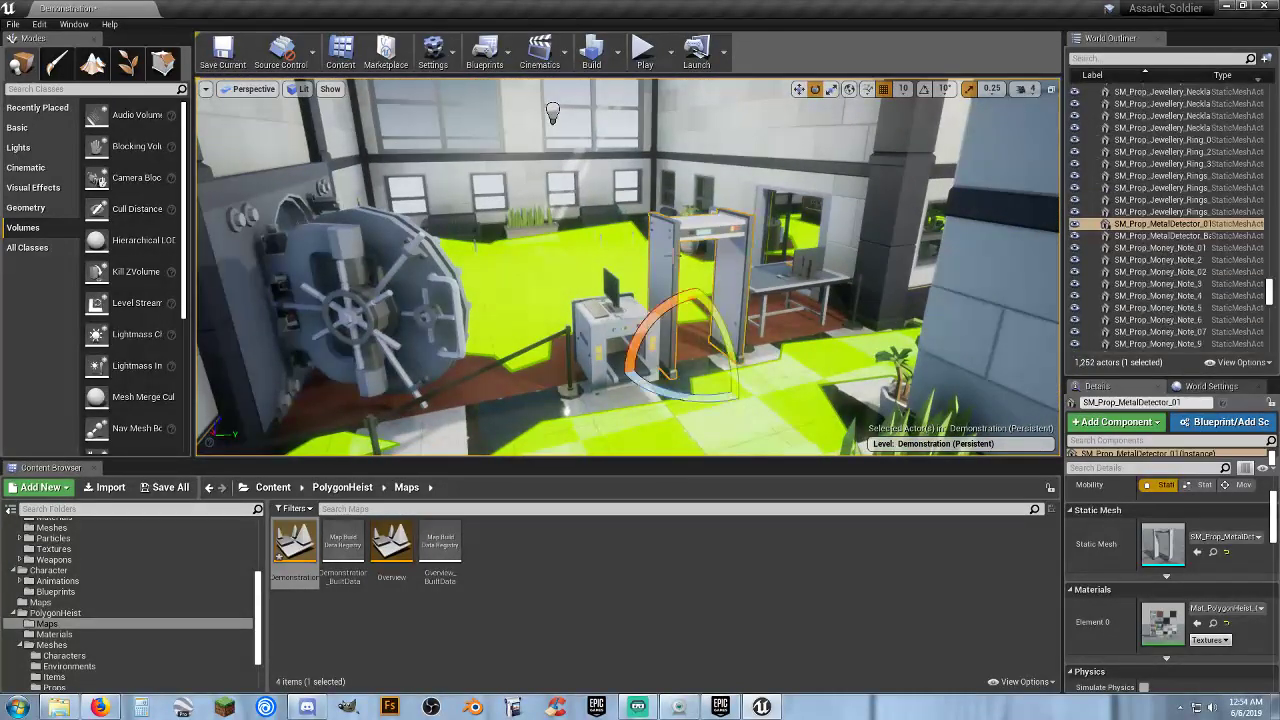
pyautogui.click(1213, 552)
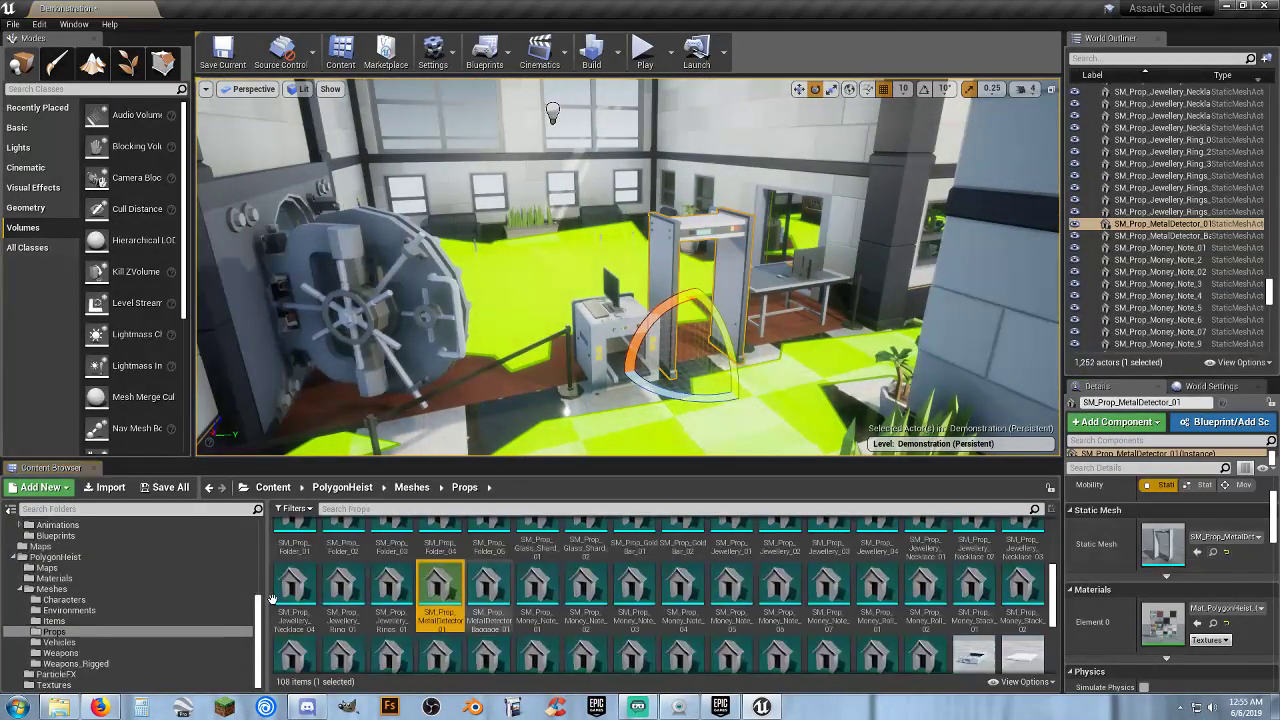
# - Open SM_Prop_MetalDetector_01 in the Static Mesh Editor and scroll down to its collision settings
pyautogui.doubleClick(445, 600)
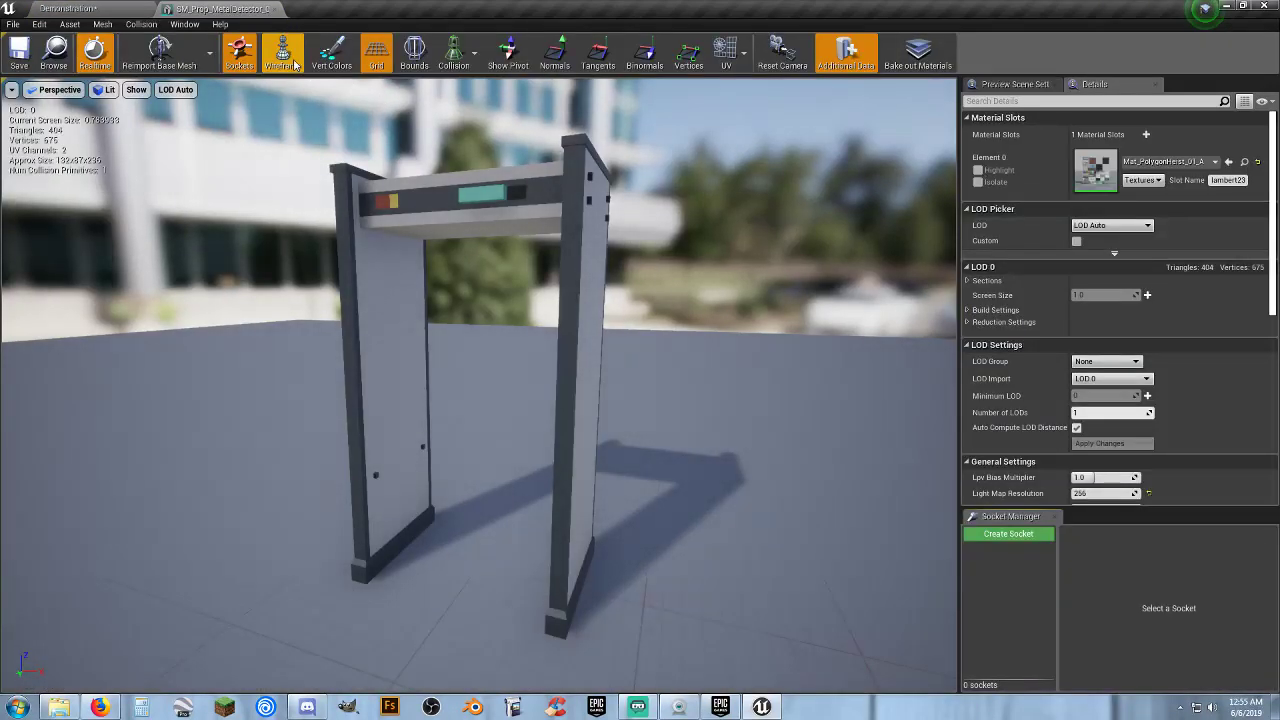
pyautogui.click(474, 52)
pyautogui.click(470, 91)
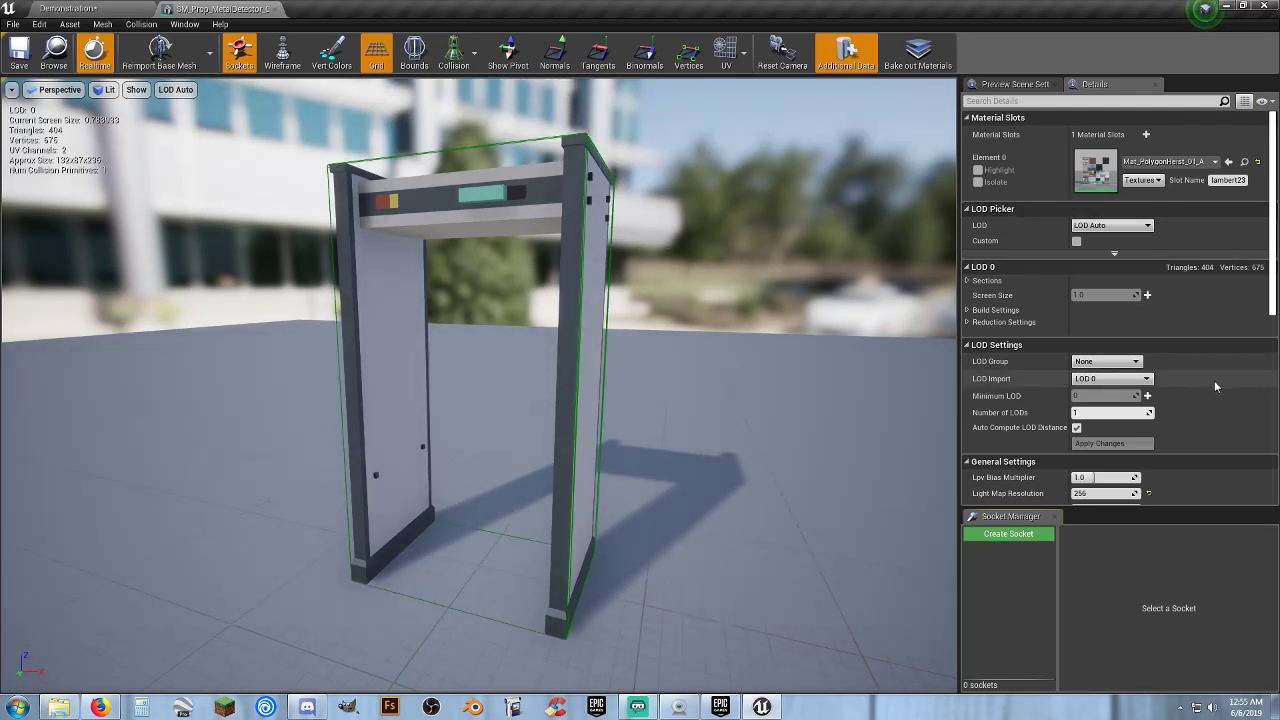
pyautogui.scroll(-4, 1205, 395)
pyautogui.scroll(-1, 1190, 413)
pyautogui.scroll(-1, 1150, 425)
# - Set Collision Complexity to Use Complex Collision As Simple and close the mesh editor
pyautogui.click(1108, 438)
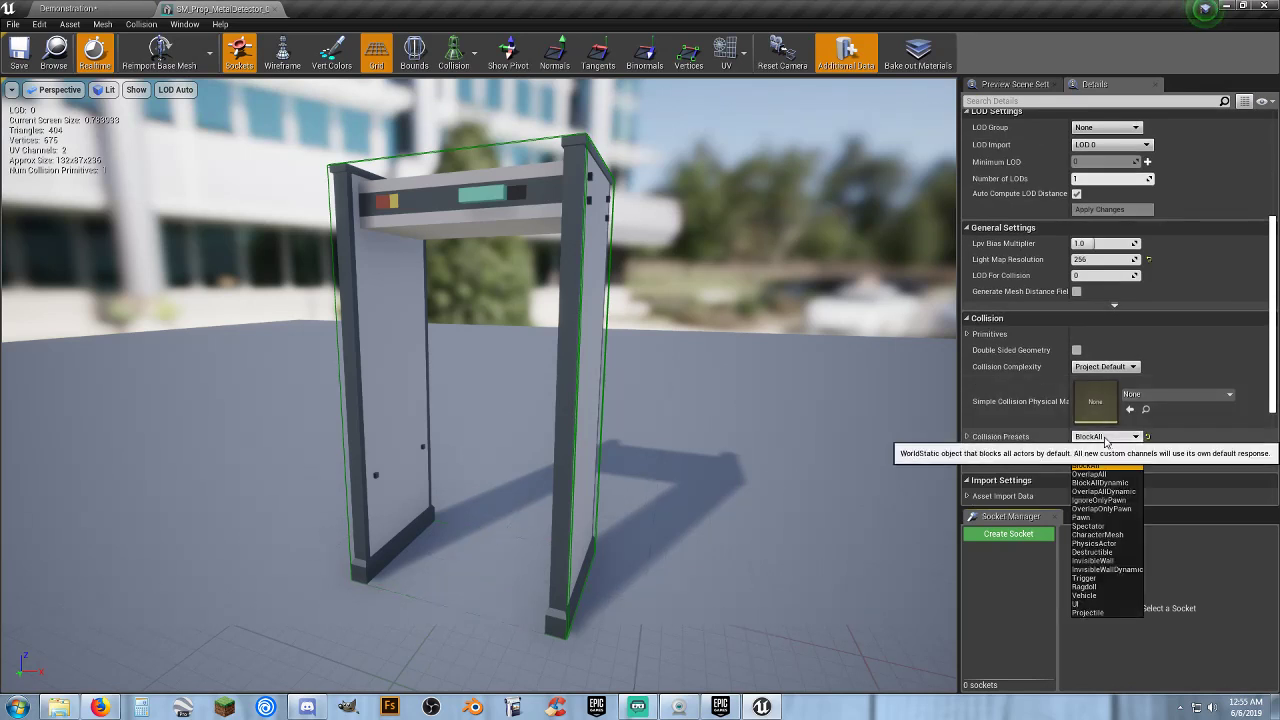
pyautogui.click(1105, 367)
pyautogui.click(1105, 367)
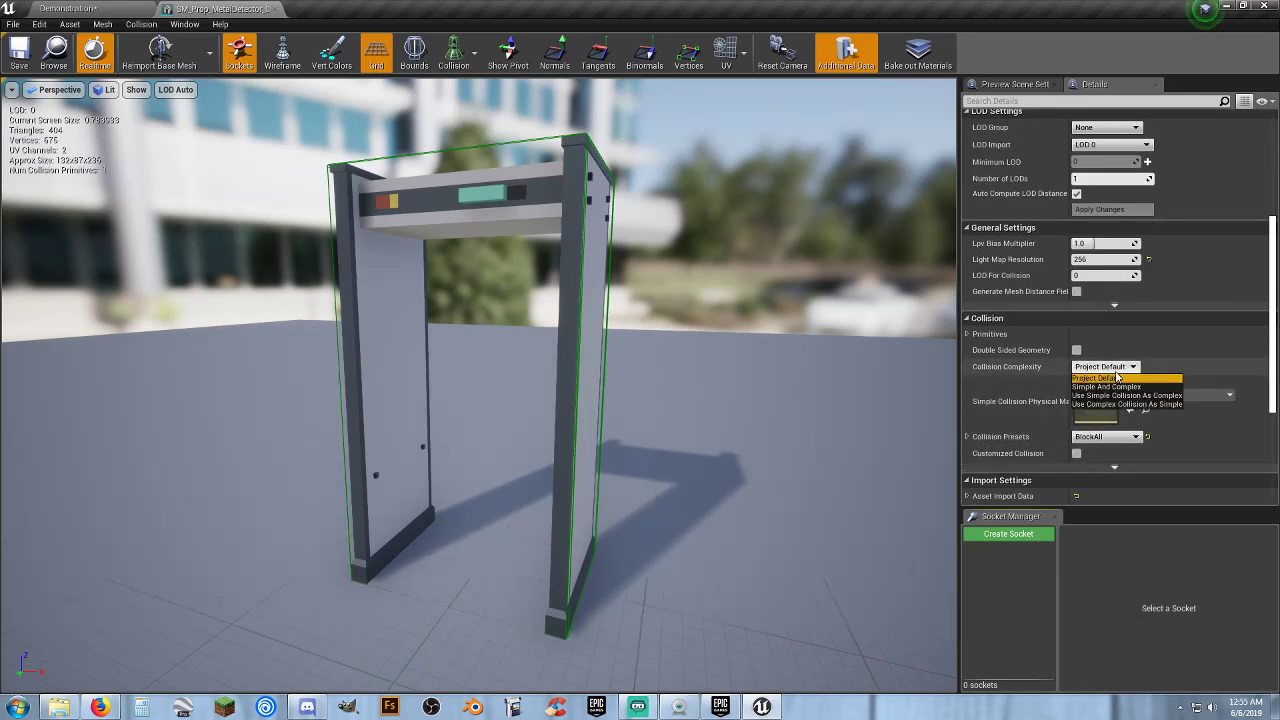
pyautogui.click(1110, 404)
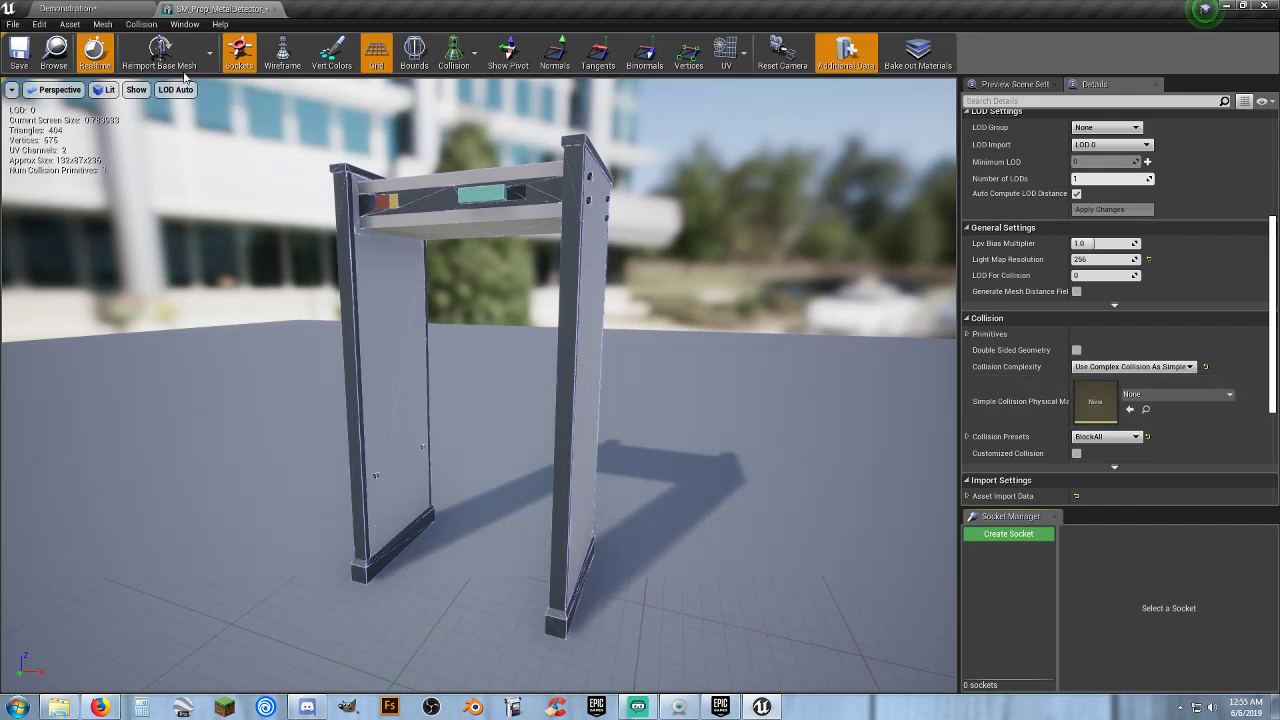
pyautogui.click(276, 9)
pyautogui.moveTo(628, 266); pyautogui.dragTo(560, 266, button='right')
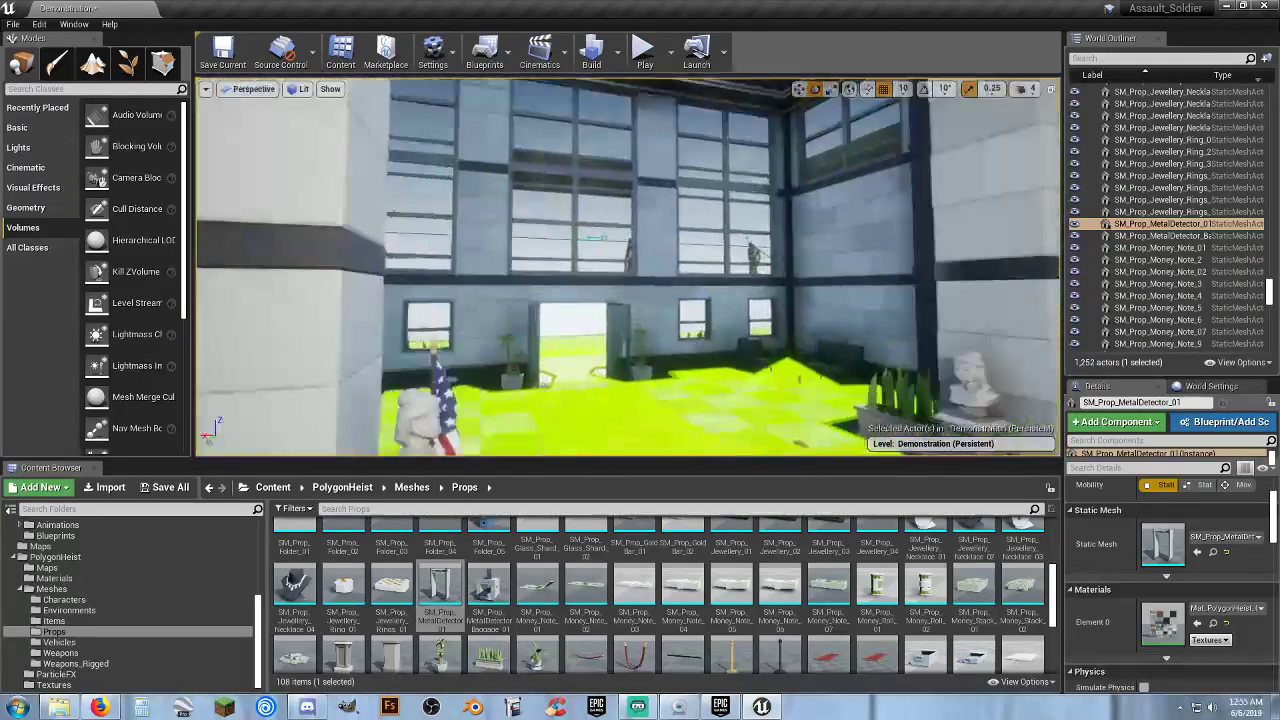
# - Drag BP_BaseAISpawner from AIEnemiesSoldier/Blueprints onto the road before the bank
pyautogui.moveTo(560, 266)
pyautogui.mouseDown(button='right')
pyautogui.moveTo(628, 240)
pyautogui.moveTo(514, 91)
pyautogui.moveTo(743, 219)
pyautogui.moveTo(738, 239)
pyautogui.mouseUp(button='right')
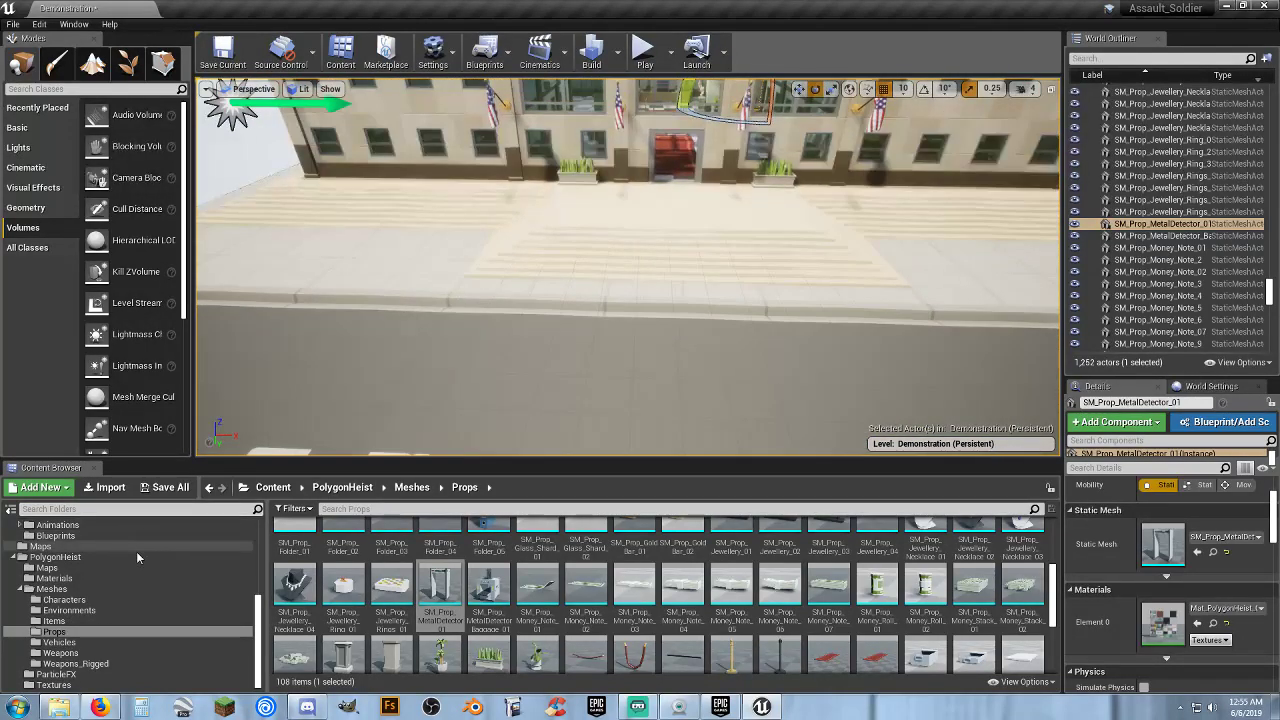
pyautogui.click(16, 560)
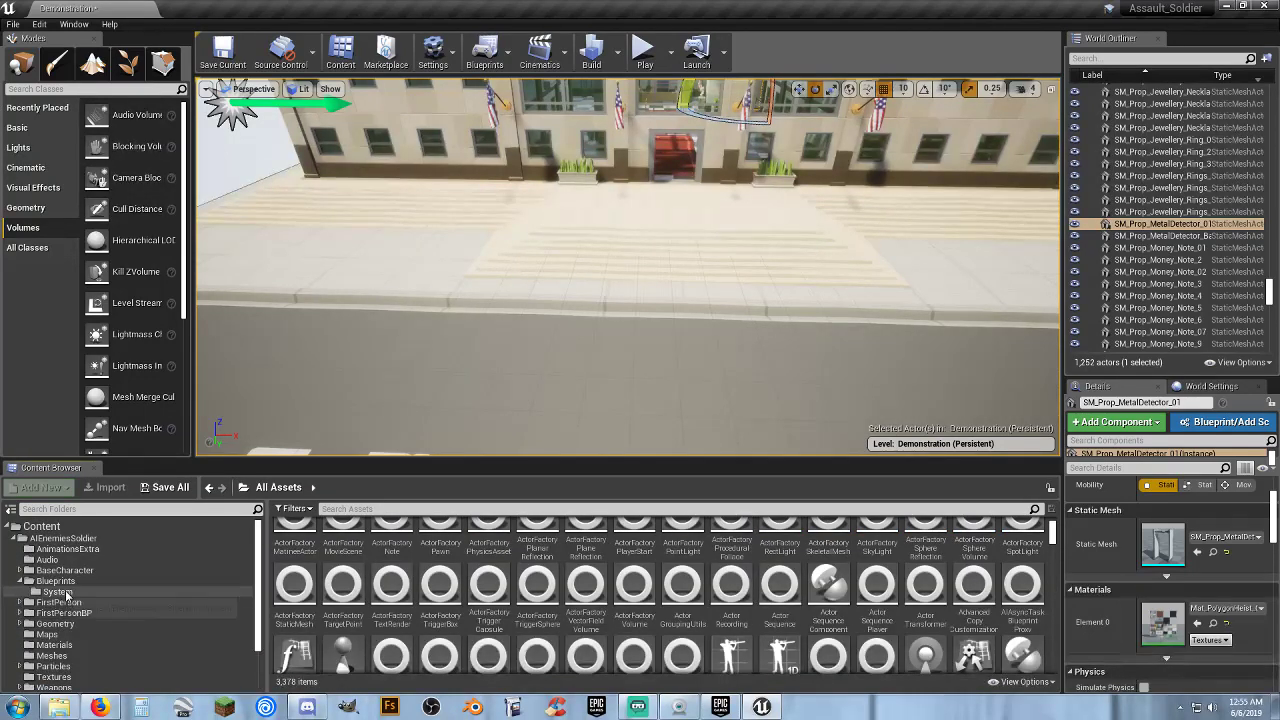
pyautogui.click(75, 584)
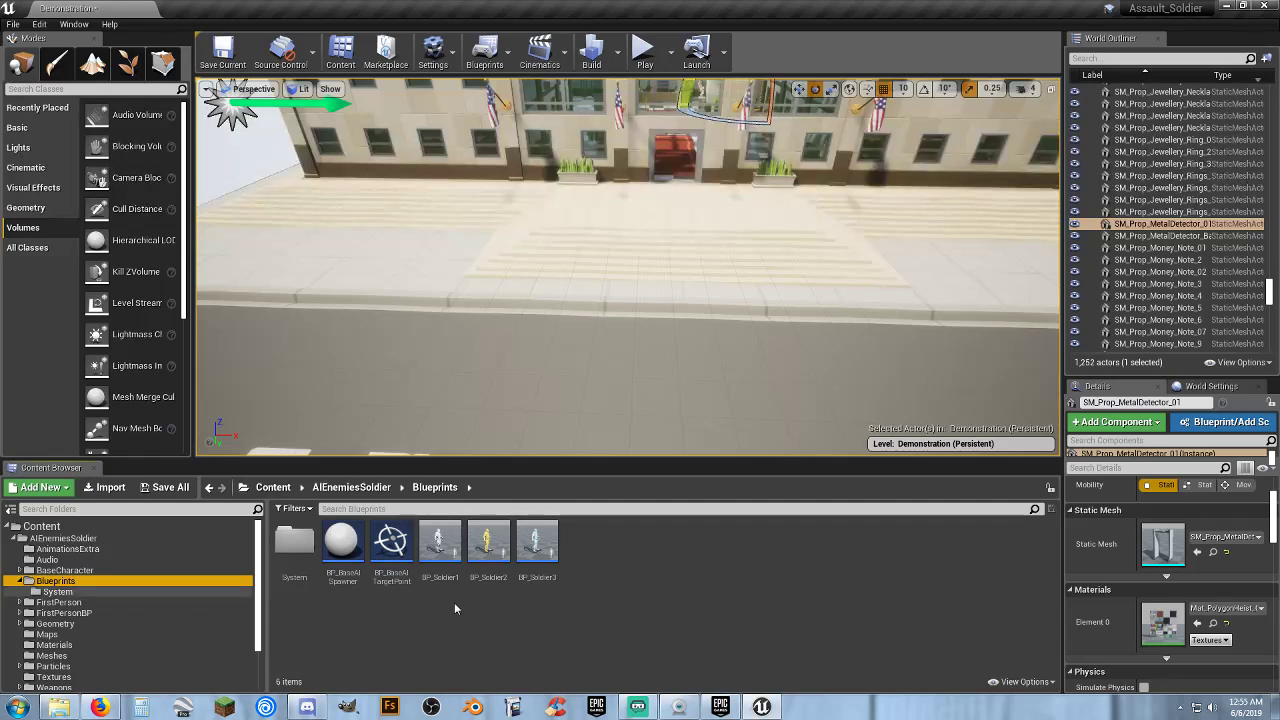
pyautogui.moveTo(580, 390); pyautogui.dragTo(580, 390, button='right')
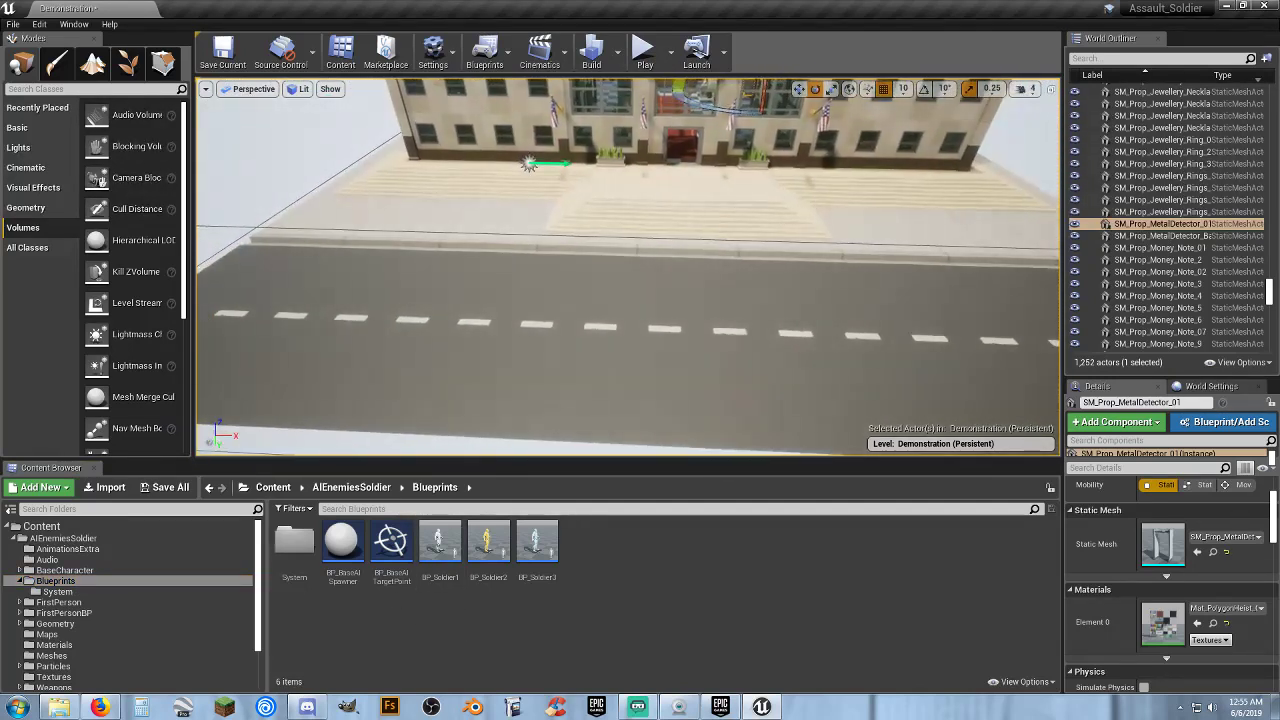
pyautogui.moveTo(341, 545)
pyautogui.mouseDown()
pyautogui.moveTo(505, 412)
pyautogui.moveTo(631, 381)
pyautogui.mouseUp()
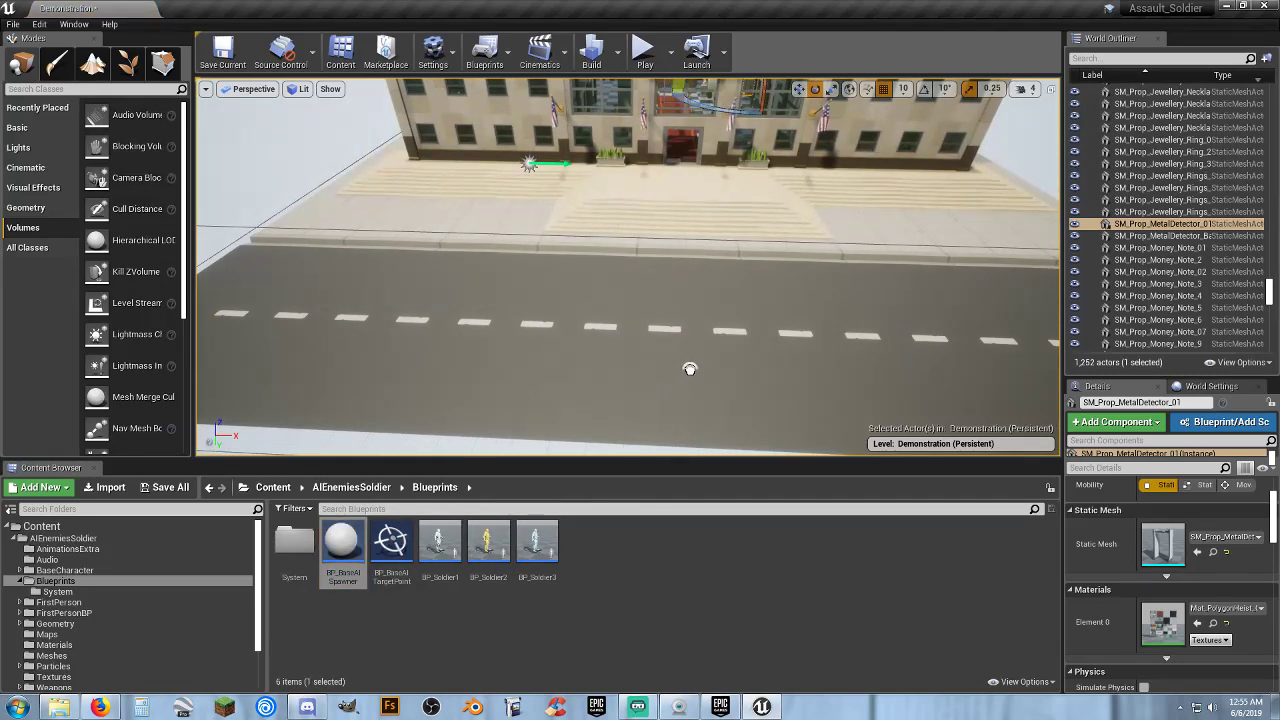
pyautogui.moveTo(690, 363); pyautogui.dragTo(690, 363)
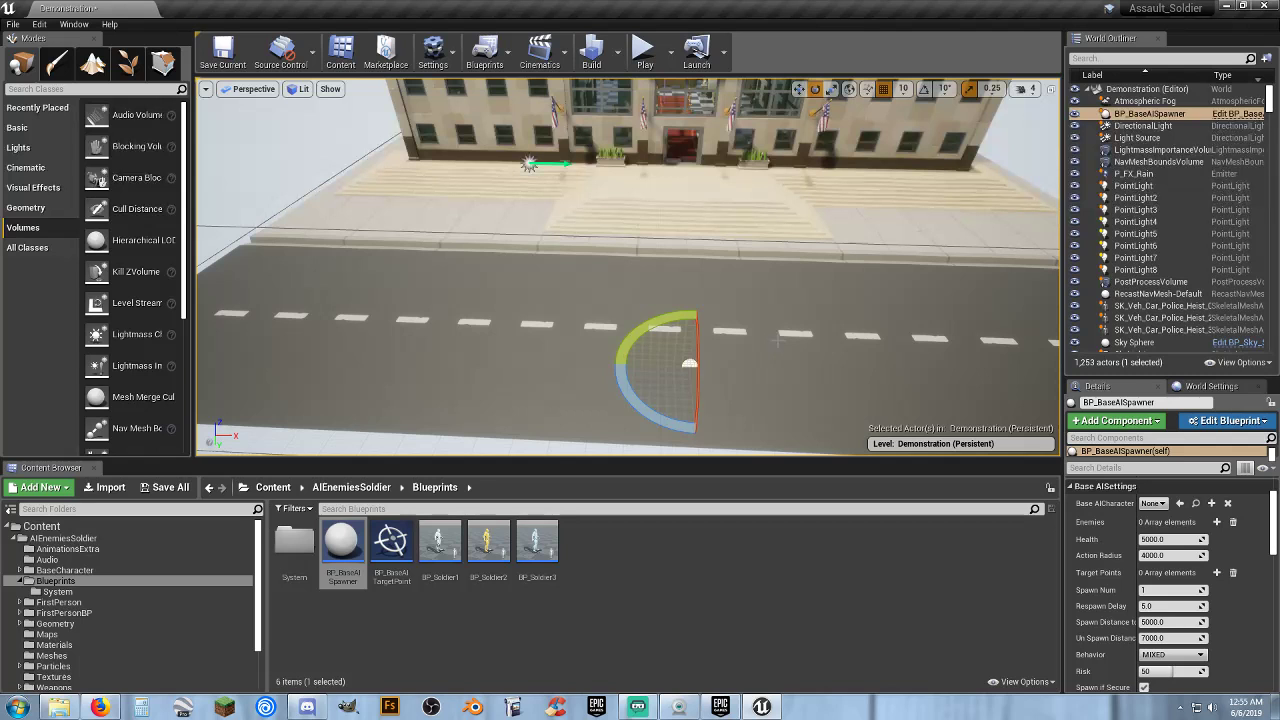
# - Set the street spawner's Base AICharacter to BP_Soldier1 and its Spawn Num to 3
pyautogui.click(1152, 503)
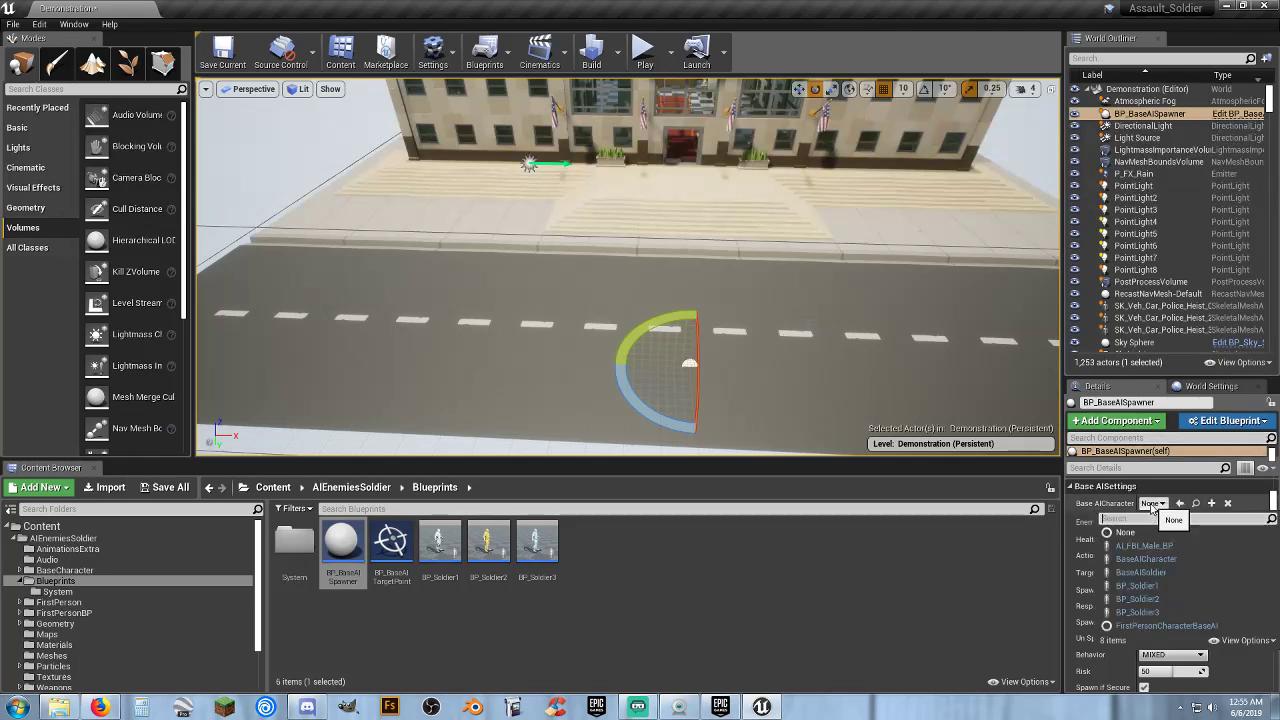
pyautogui.click(1157, 588)
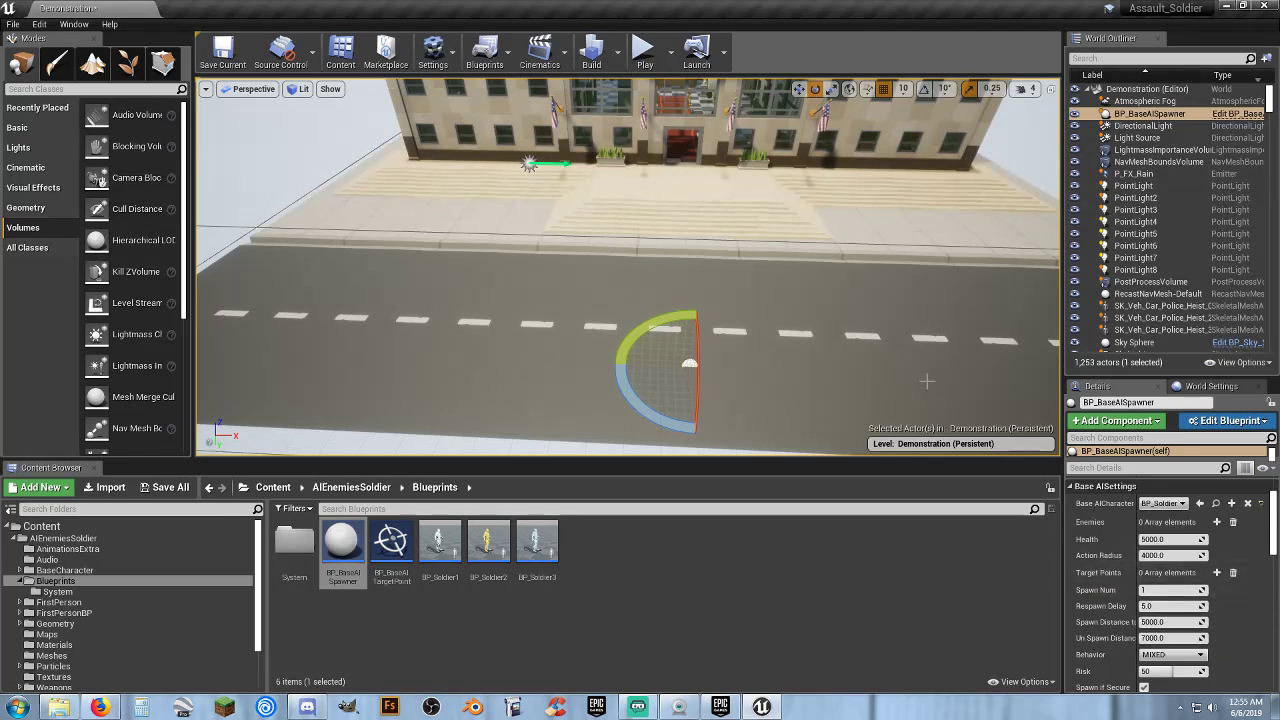
pyautogui.click(1155, 590)
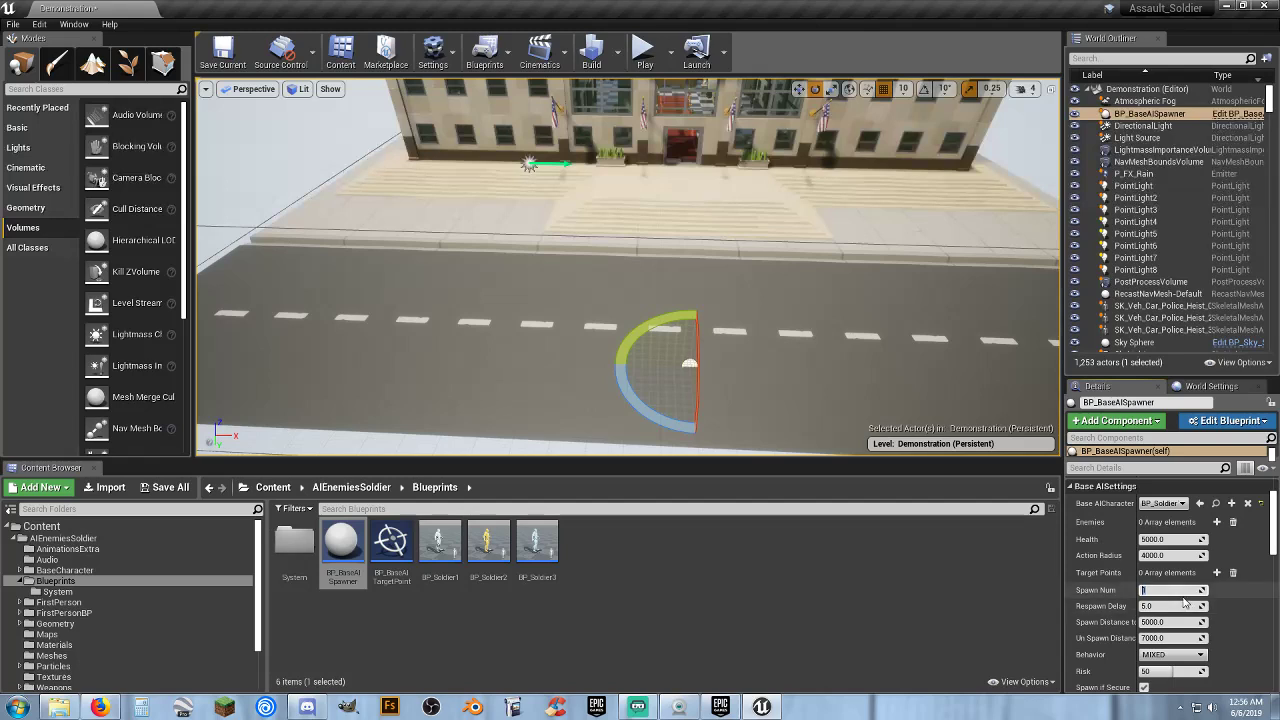
pyautogui.write('3')
pyautogui.moveTo(716, 297); pyautogui.dragTo(716, 297, button='right')
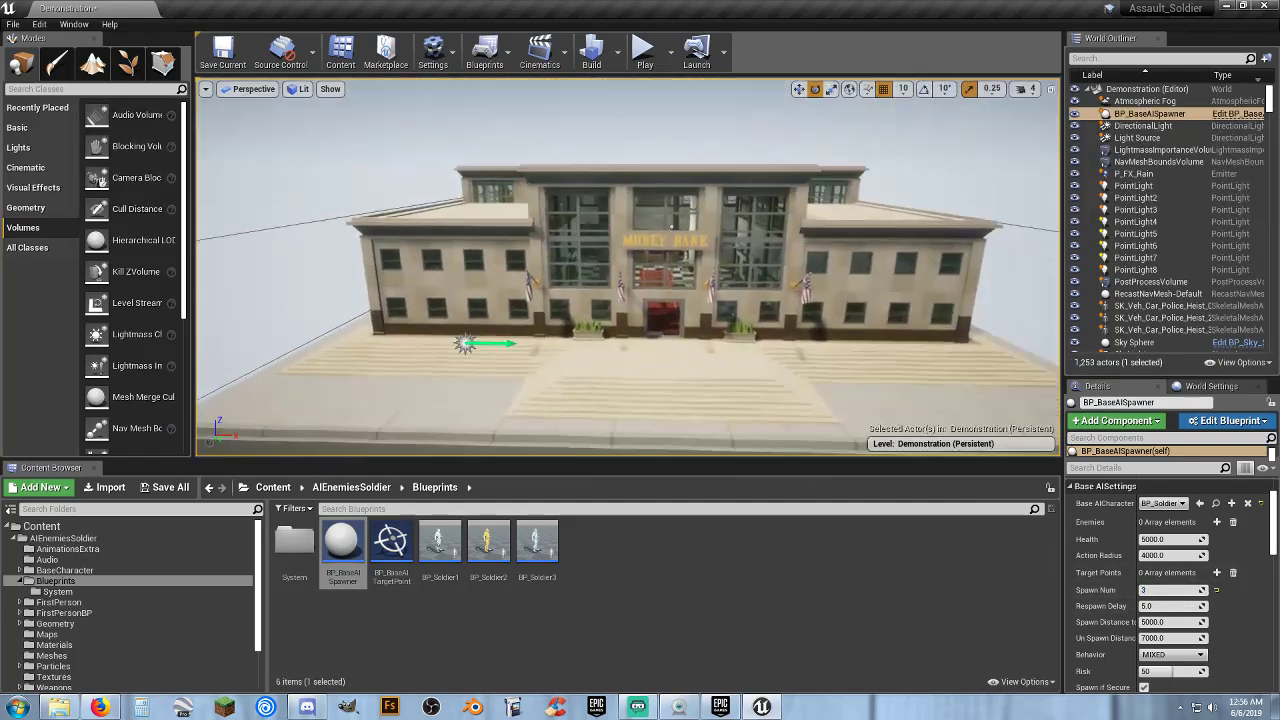
pyautogui.scroll(3, 716, 297)
pyautogui.scroll(3, 716, 297)
pyautogui.scroll(3, 740, 240)
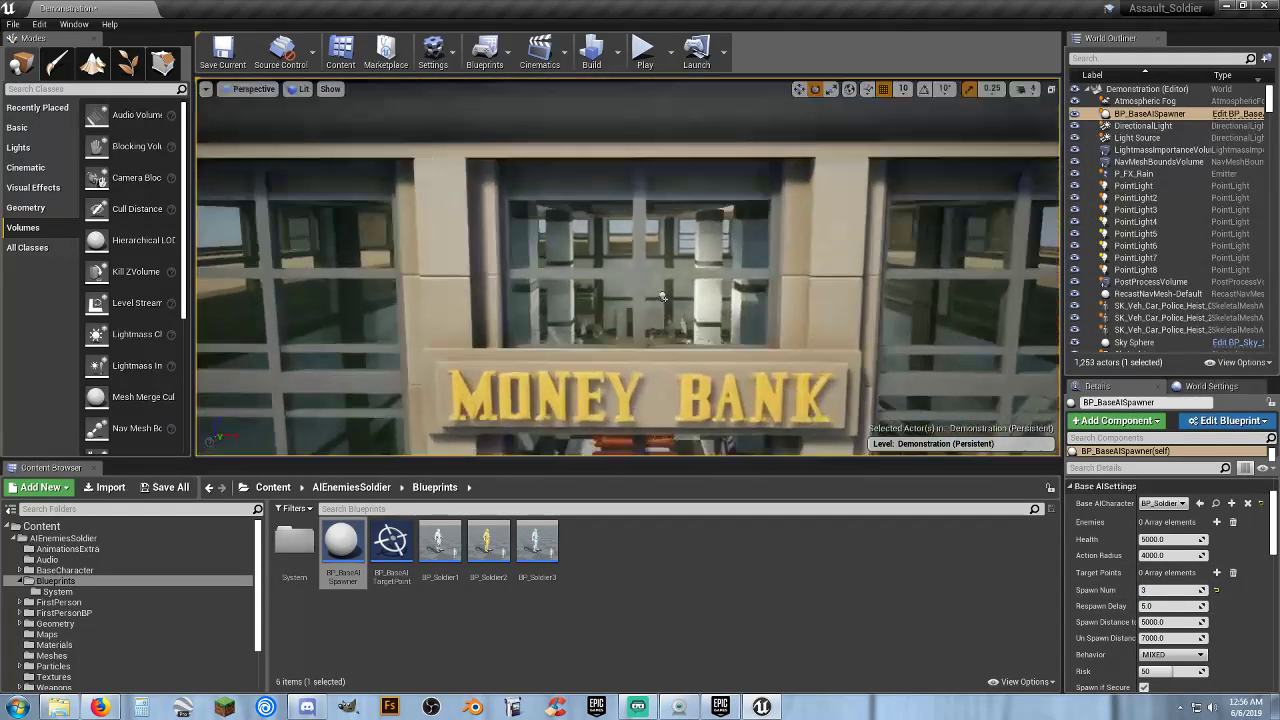
pyautogui.scroll(3, 752, 204)
# - Place two BP_BaseAITargetPoint markers on the bank lobby floor
pyautogui.moveTo(752, 204); pyautogui.dragTo(750, 177, button='right')
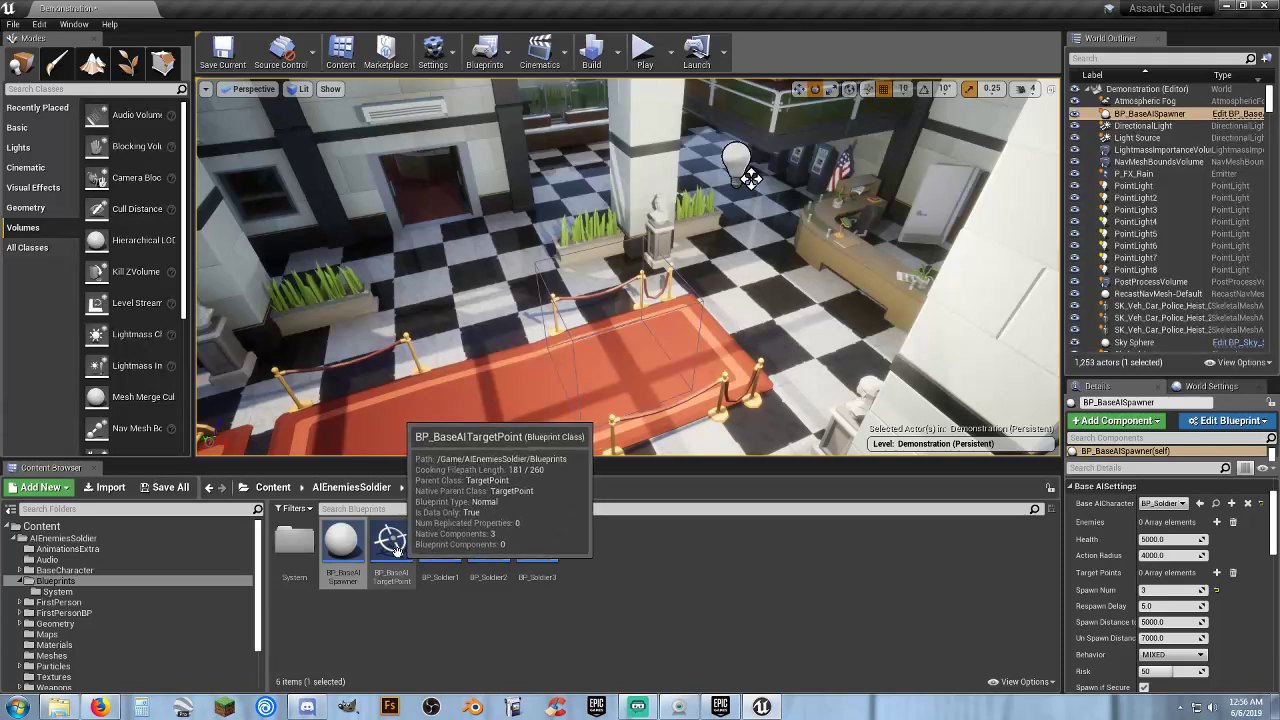
pyautogui.moveTo(391, 543)
pyautogui.mouseDown()
pyautogui.moveTo(780, 334)
pyautogui.moveTo(775, 320)
pyautogui.mouseUp()
pyautogui.moveTo(775, 320); pyautogui.dragTo(836, 303, button='right')
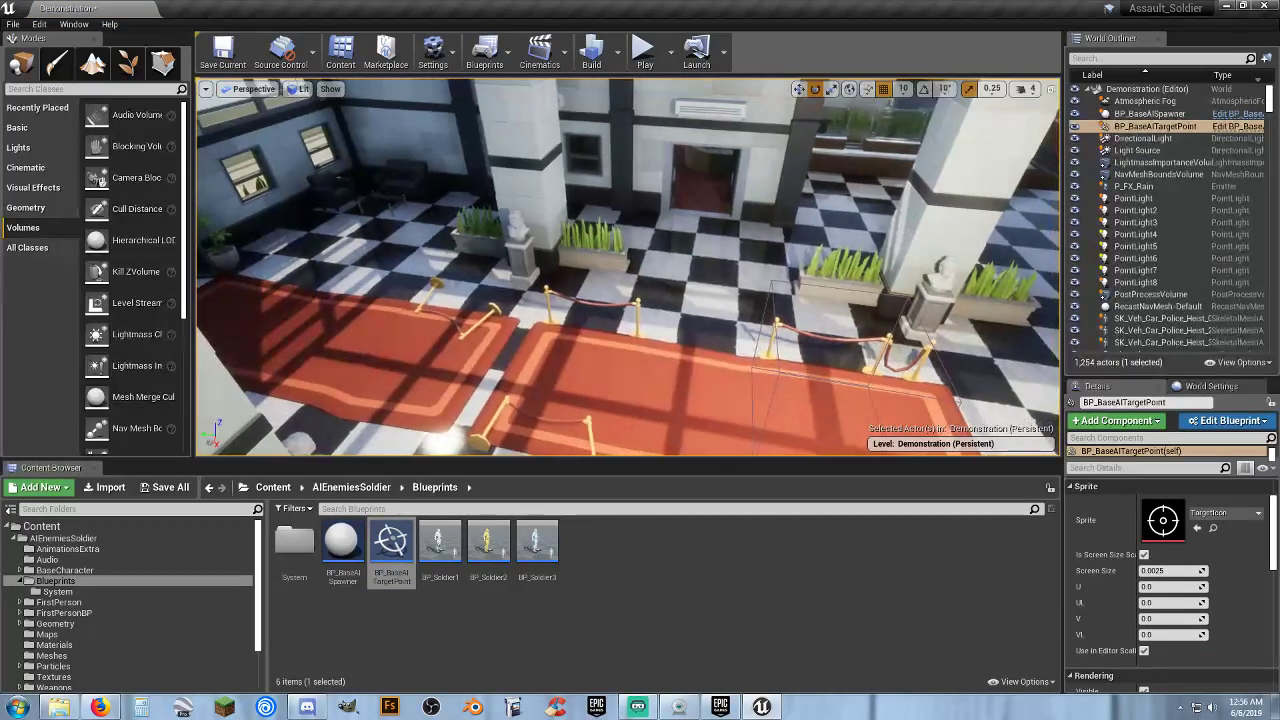
pyautogui.moveTo(827, 414)
pyautogui.mouseDown(button='right')
pyautogui.moveTo(815, 293)
pyautogui.moveTo(700, 298)
pyautogui.mouseUp(button='right')
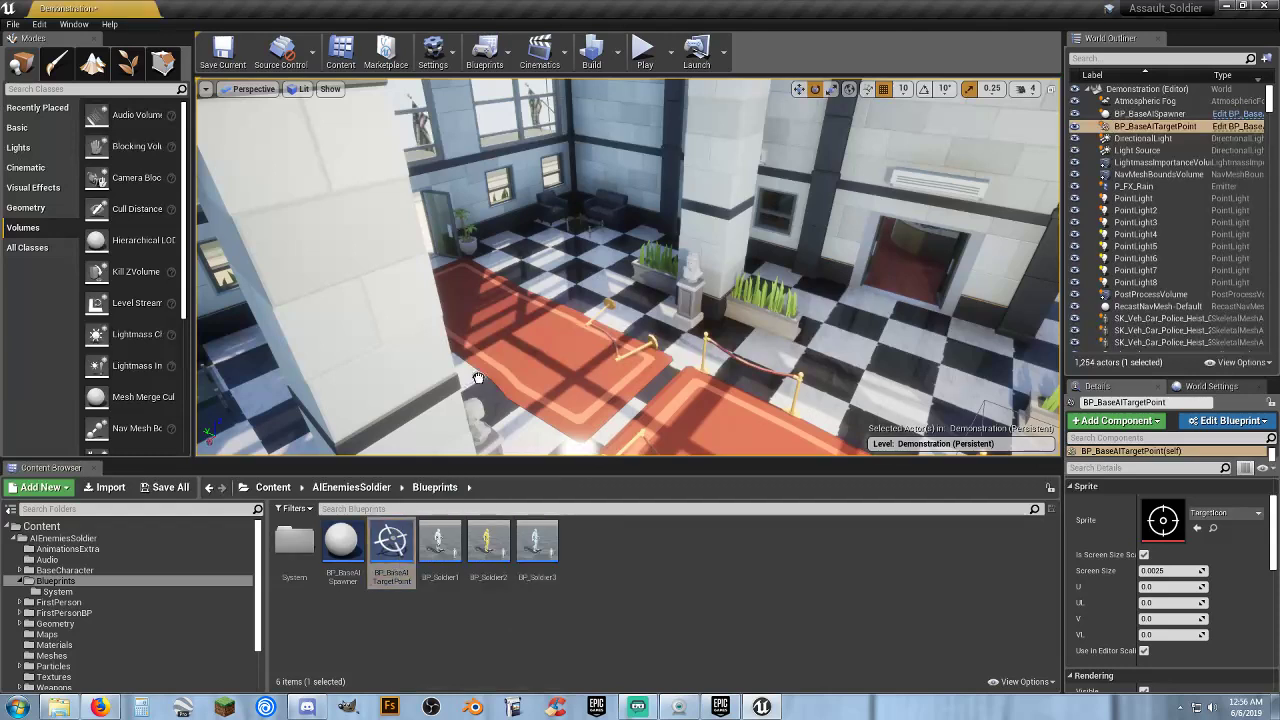
pyautogui.moveTo(537, 345); pyautogui.dragTo(530, 360)
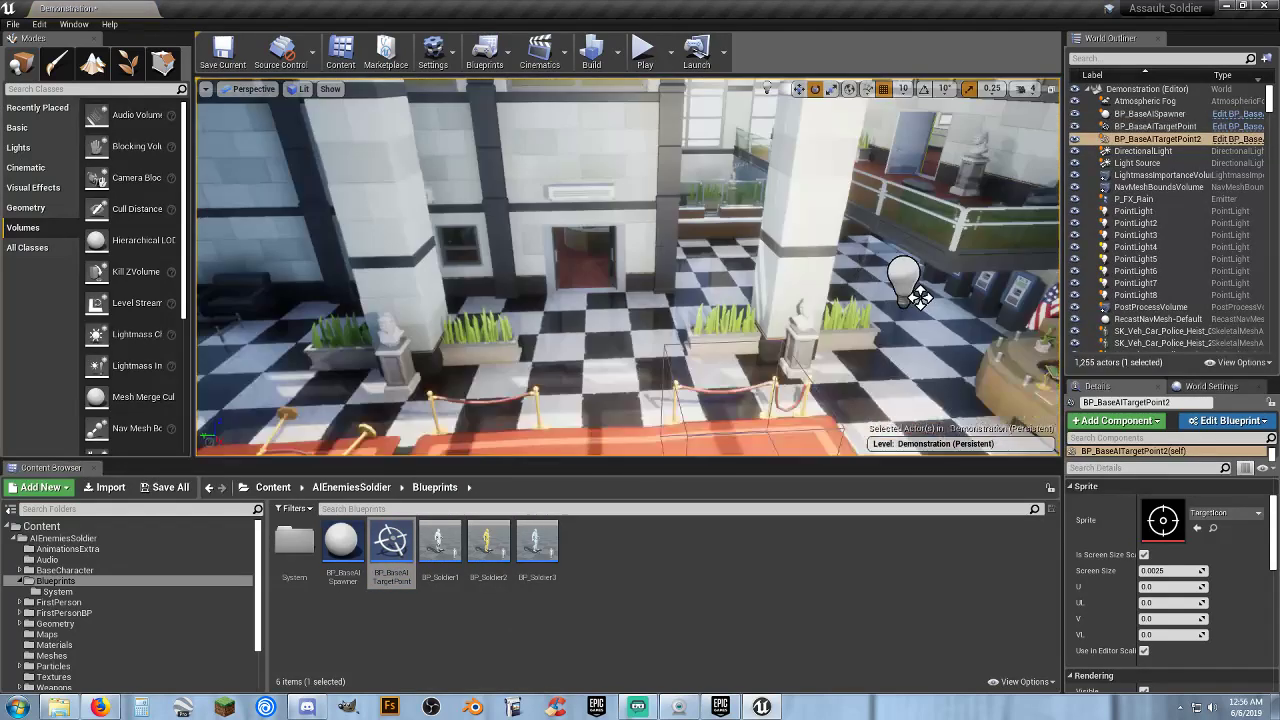
# - Add target points on the red floor, duplicating one with Ctrl+W, and in the waiting room
pyautogui.moveTo(530, 360); pyautogui.dragTo(599, 388, button='right')
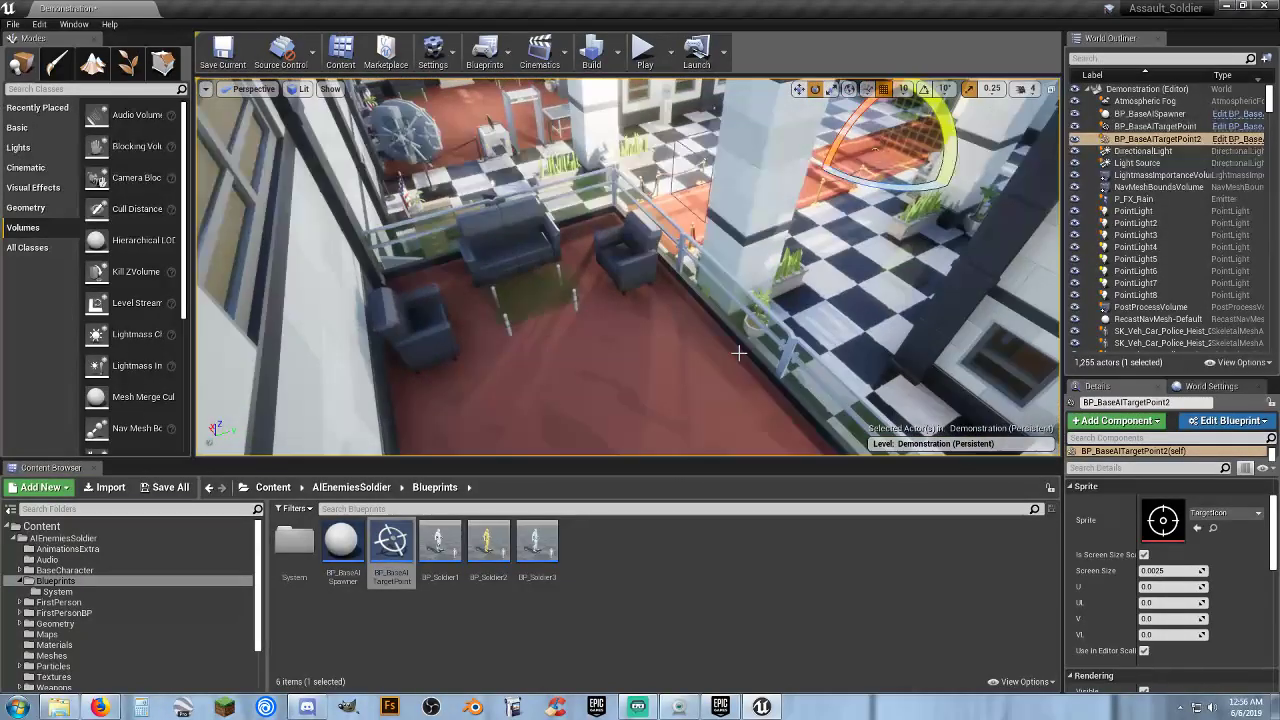
pyautogui.moveTo(739, 352); pyautogui.dragTo(739, 360, button='right')
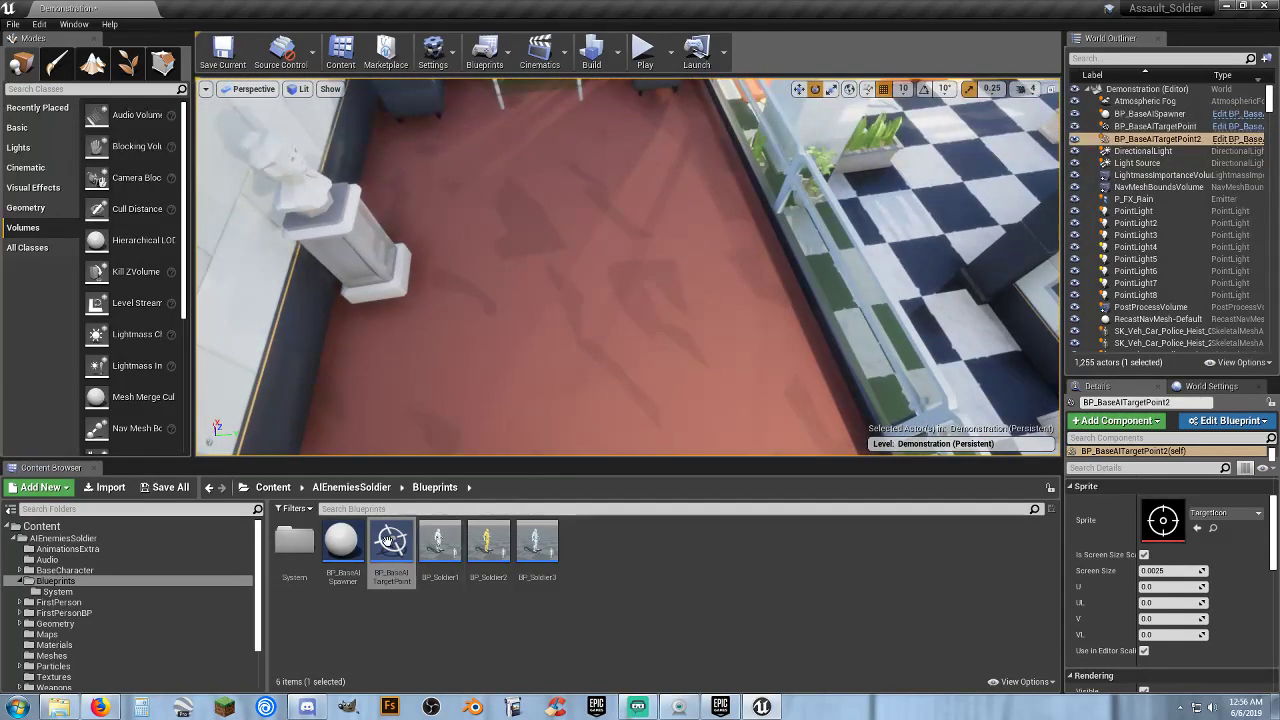
pyautogui.moveTo(387, 540); pyautogui.dragTo(641, 382)
pyautogui.hotkey('ctrl', 'w')
pyautogui.moveTo(762, 303); pyautogui.dragTo(762, 303, button='right')
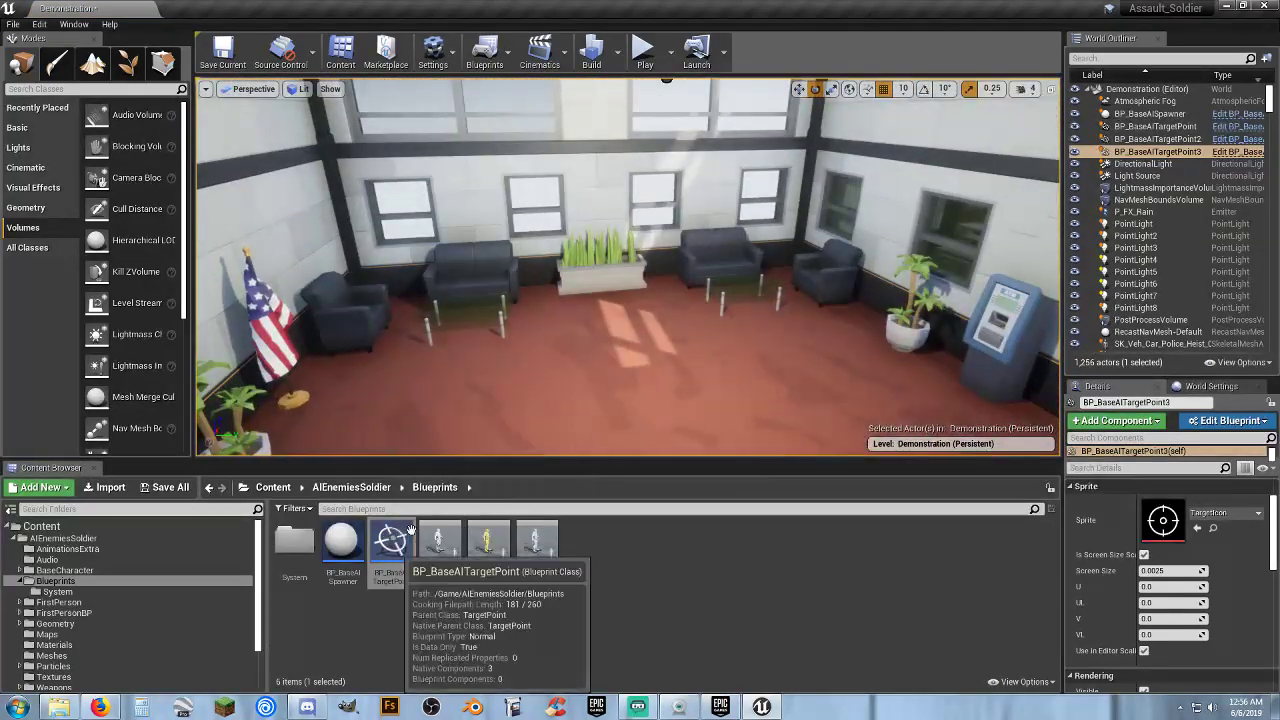
pyautogui.moveTo(410, 530); pyautogui.dragTo(594, 374)
pyautogui.moveTo(641, 238); pyautogui.dragTo(641, 238, button='right')
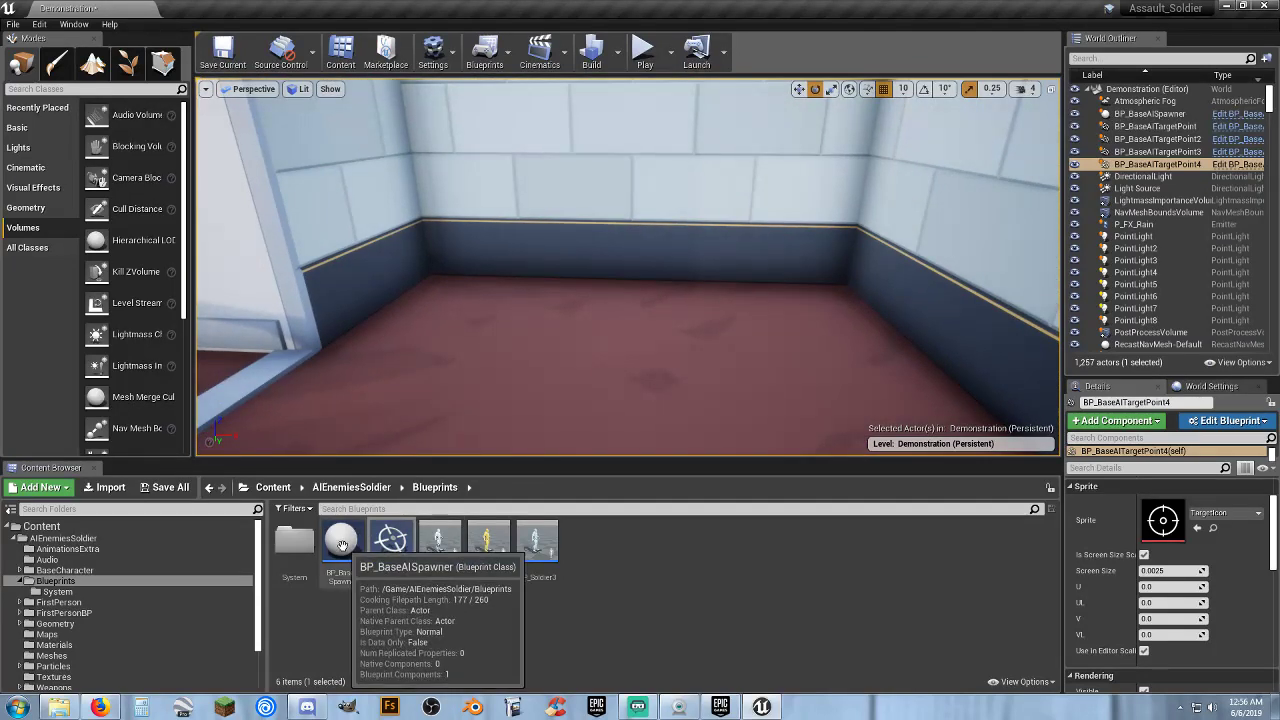
# - Place BP_BaseAISpawner2 in the bank room with a soldier base character and a BP_Soldier enemy entry
pyautogui.moveTo(341, 543); pyautogui.dragTo(630, 345)
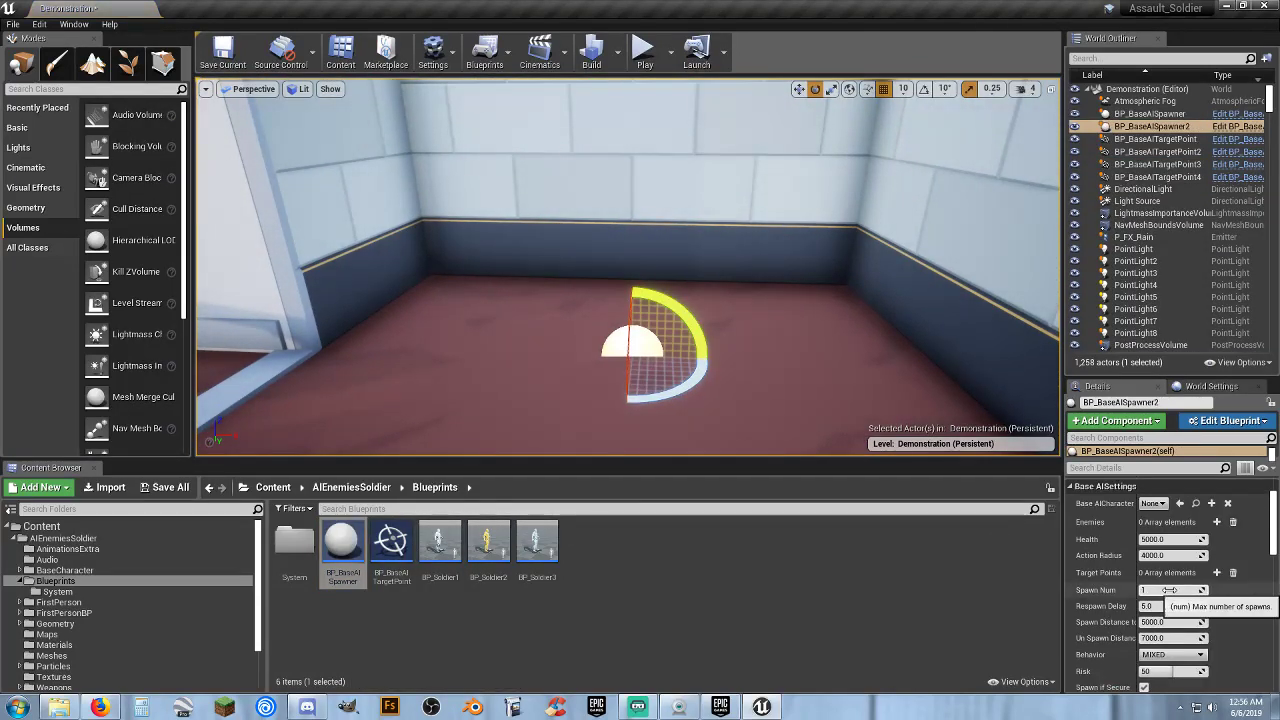
pyautogui.click(1169, 590)
pyautogui.write('3')
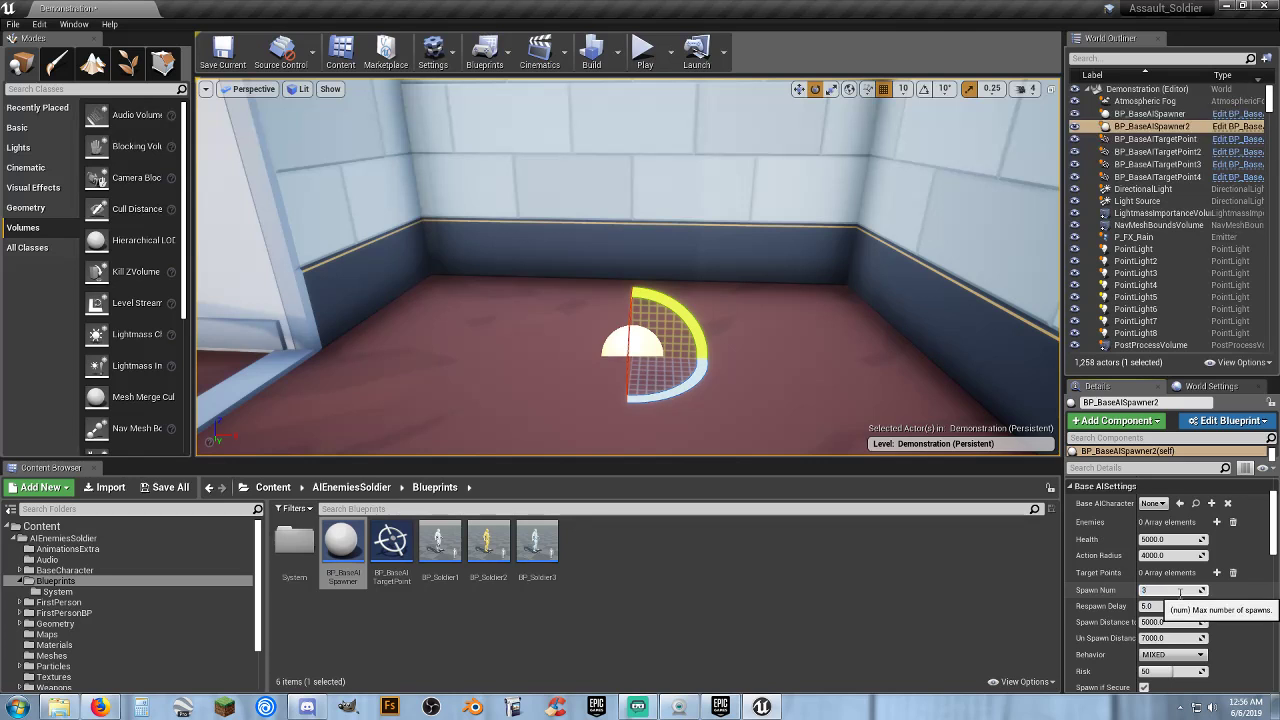
pyautogui.click(1155, 504)
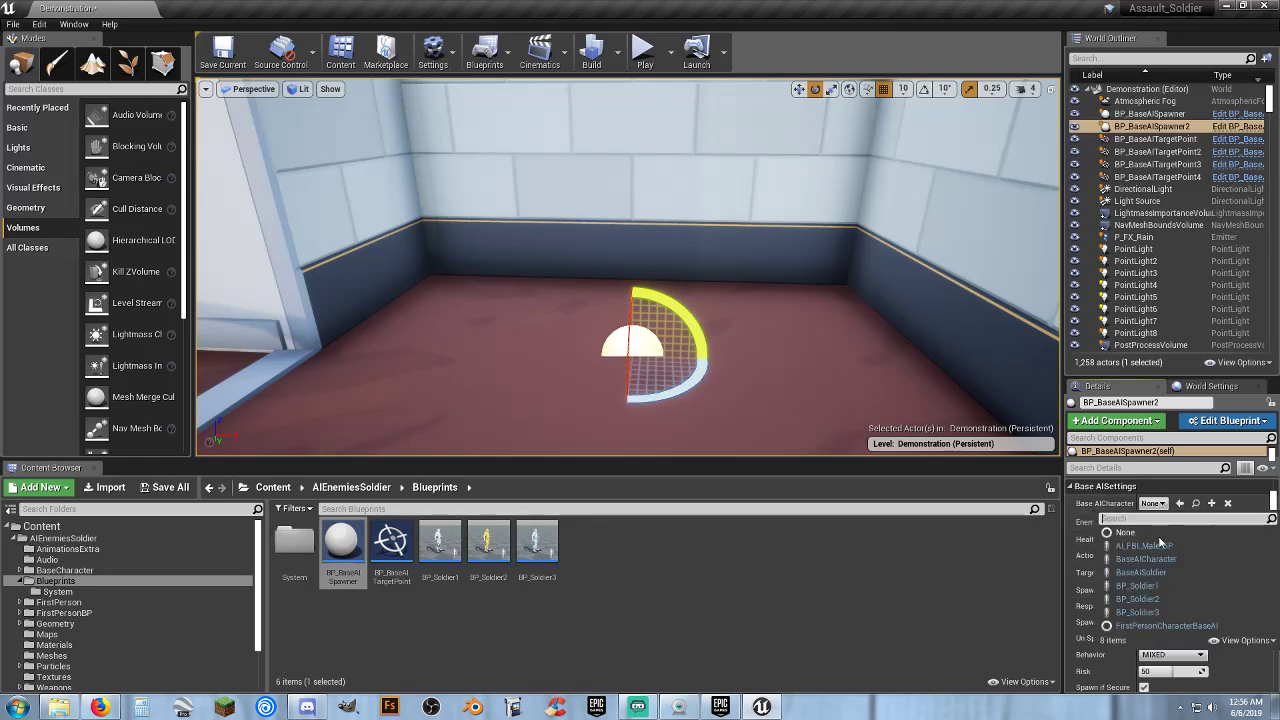
pyautogui.click(1147, 600)
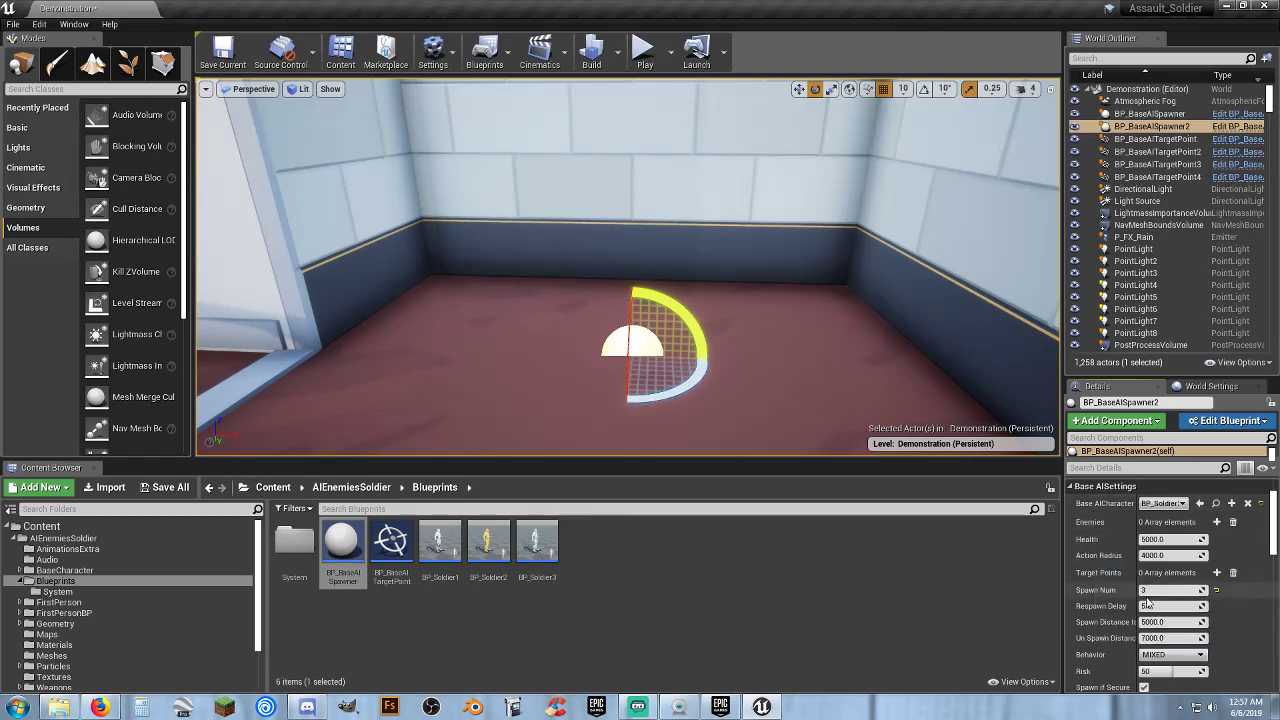
pyautogui.click(1217, 522)
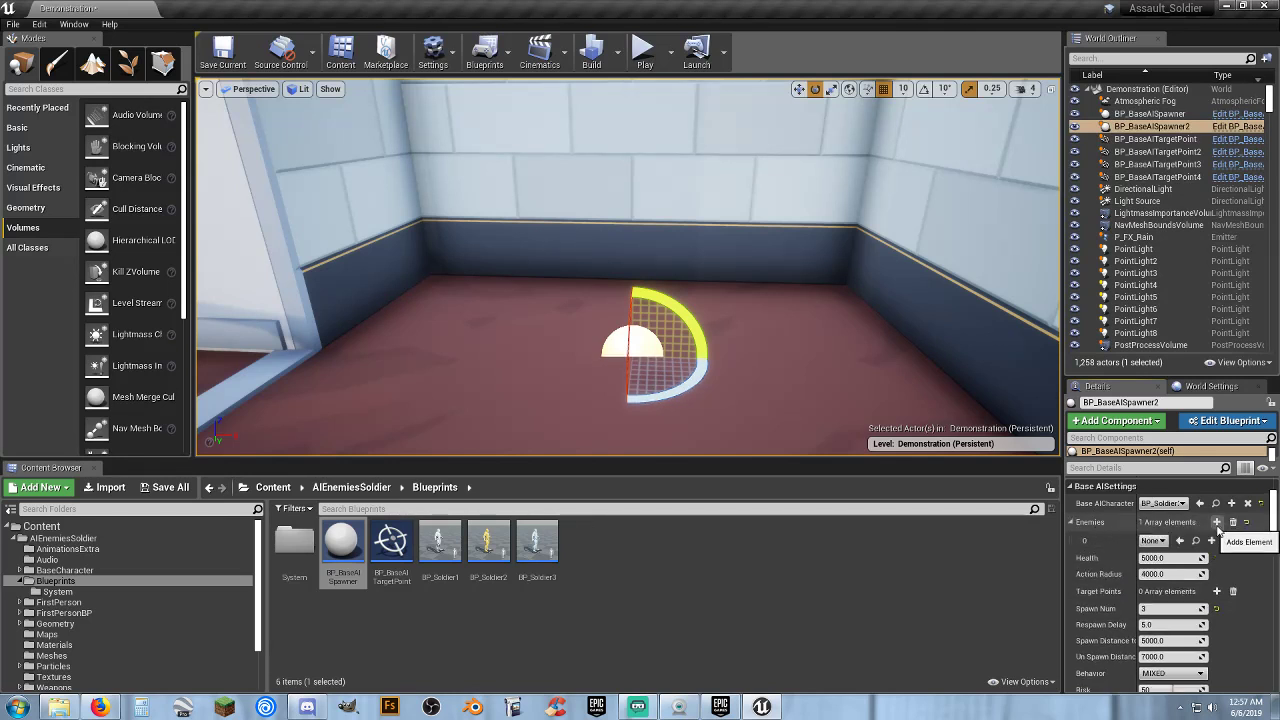
pyautogui.click(1160, 541)
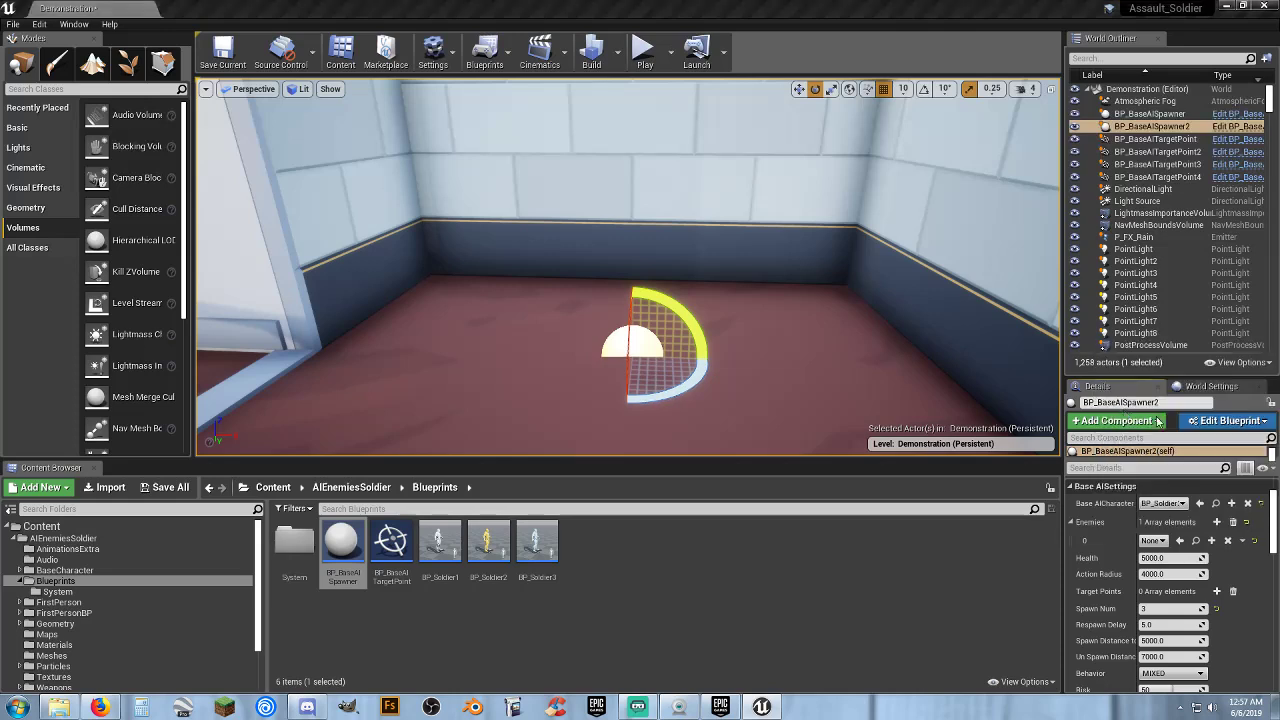
pyautogui.click(1180, 419)
# - Give the first spawner by the road a BP_Soldier entry in its Enemies list
pyautogui.moveTo(883, 298); pyautogui.dragTo(538, 145, button='right')
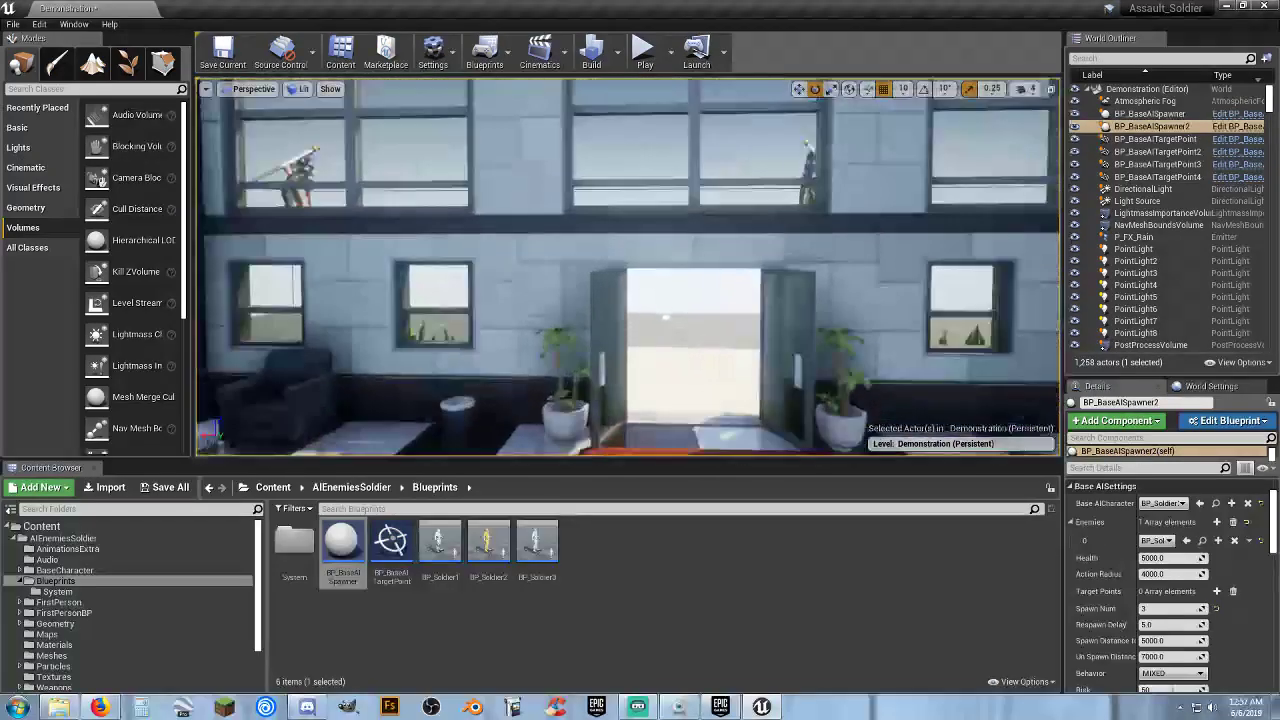
pyautogui.moveTo(538, 145); pyautogui.dragTo(513, 299, button='right')
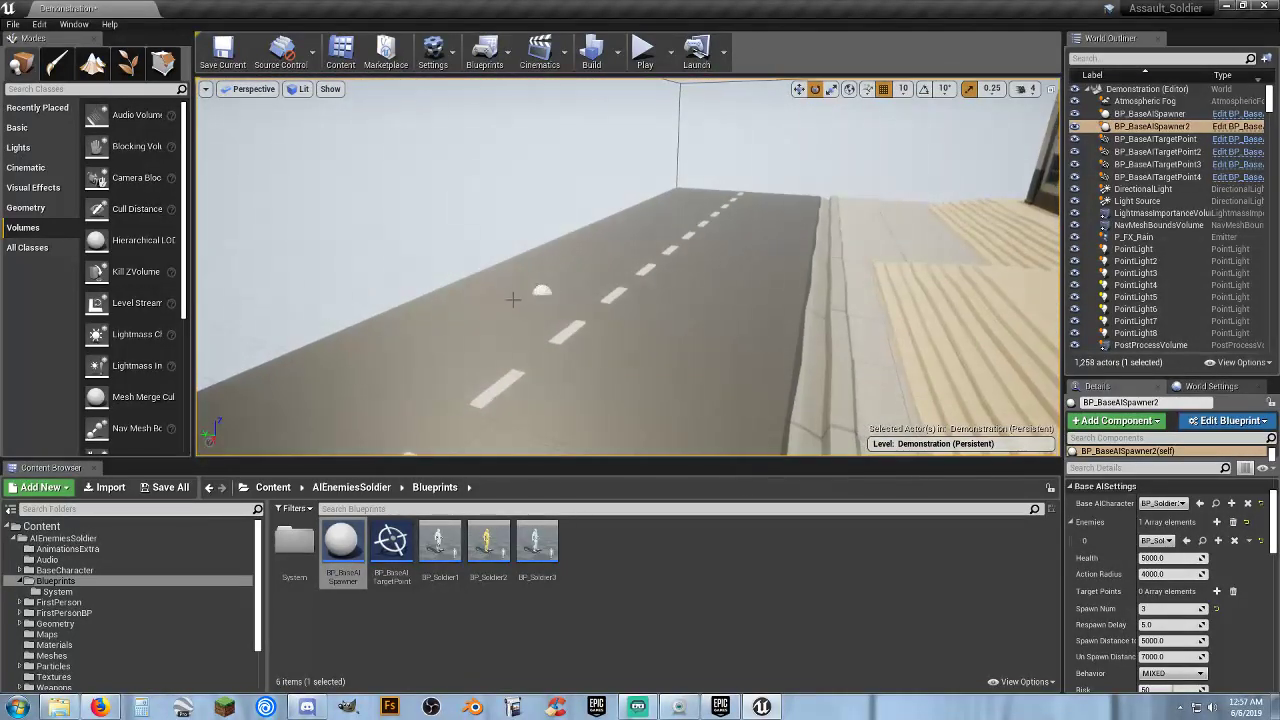
pyautogui.click(541, 290)
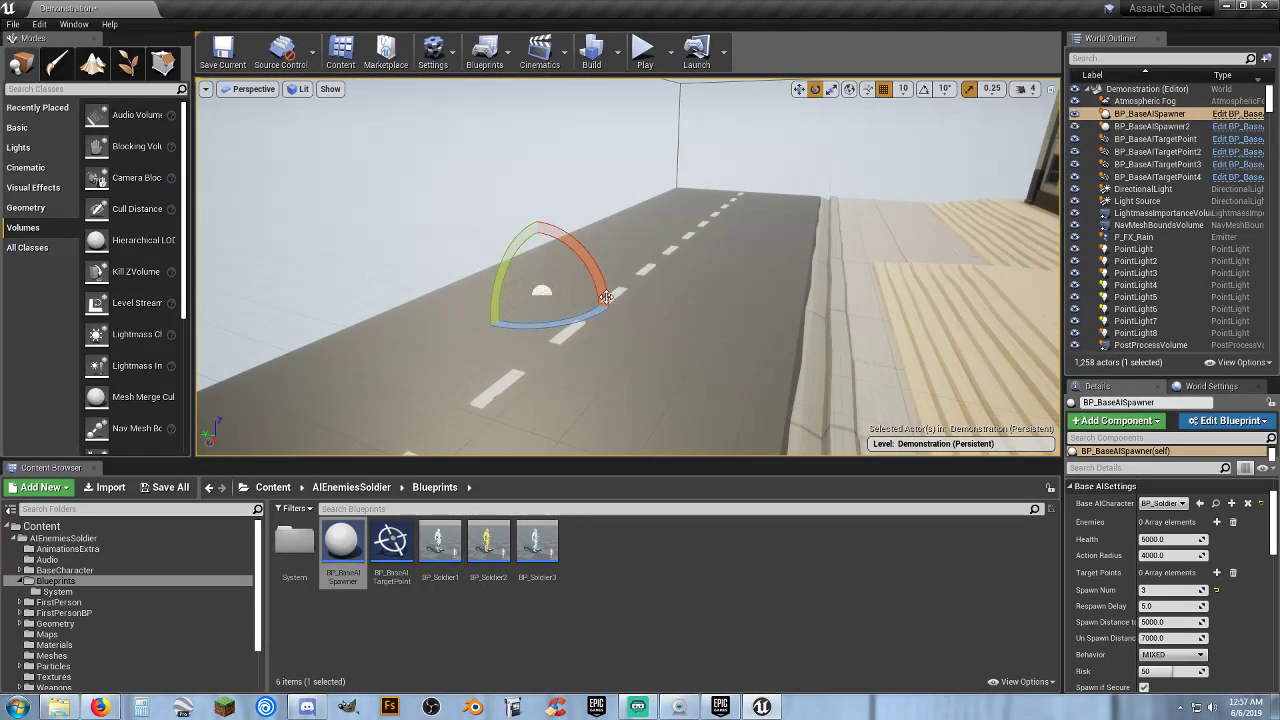
pyautogui.click(1217, 521)
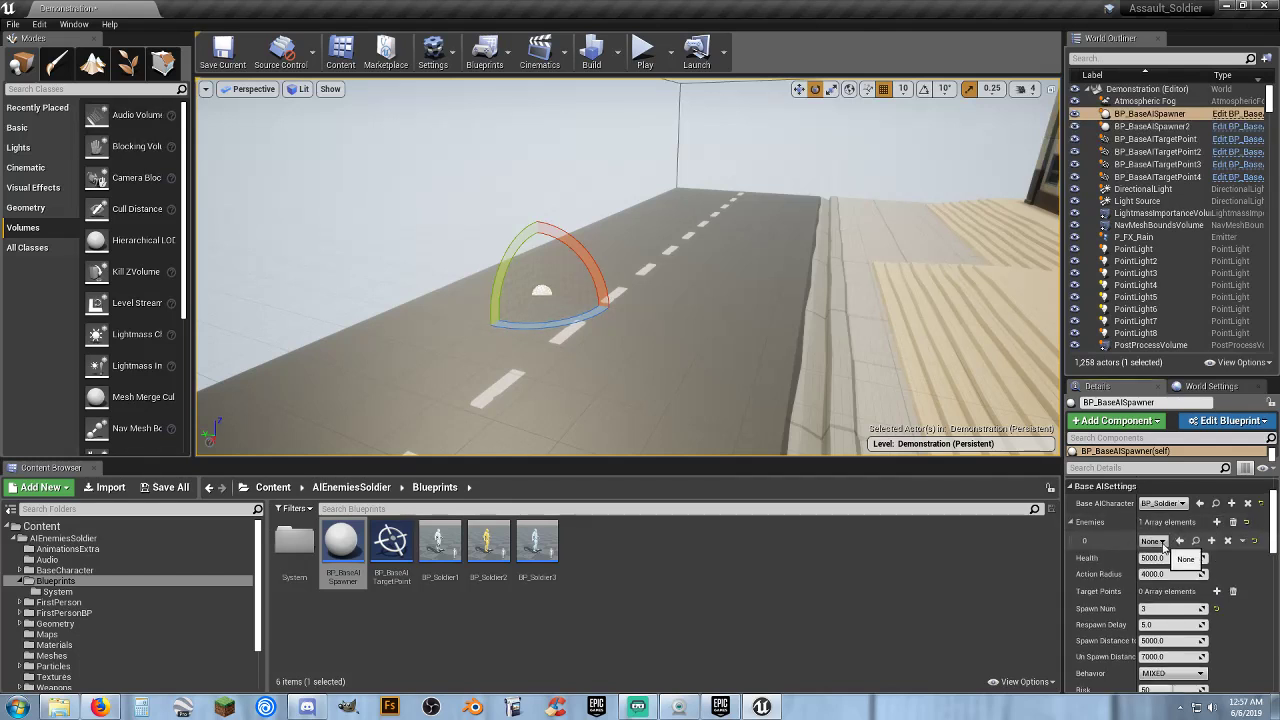
pyautogui.click(1163, 541)
pyautogui.click(1180, 430)
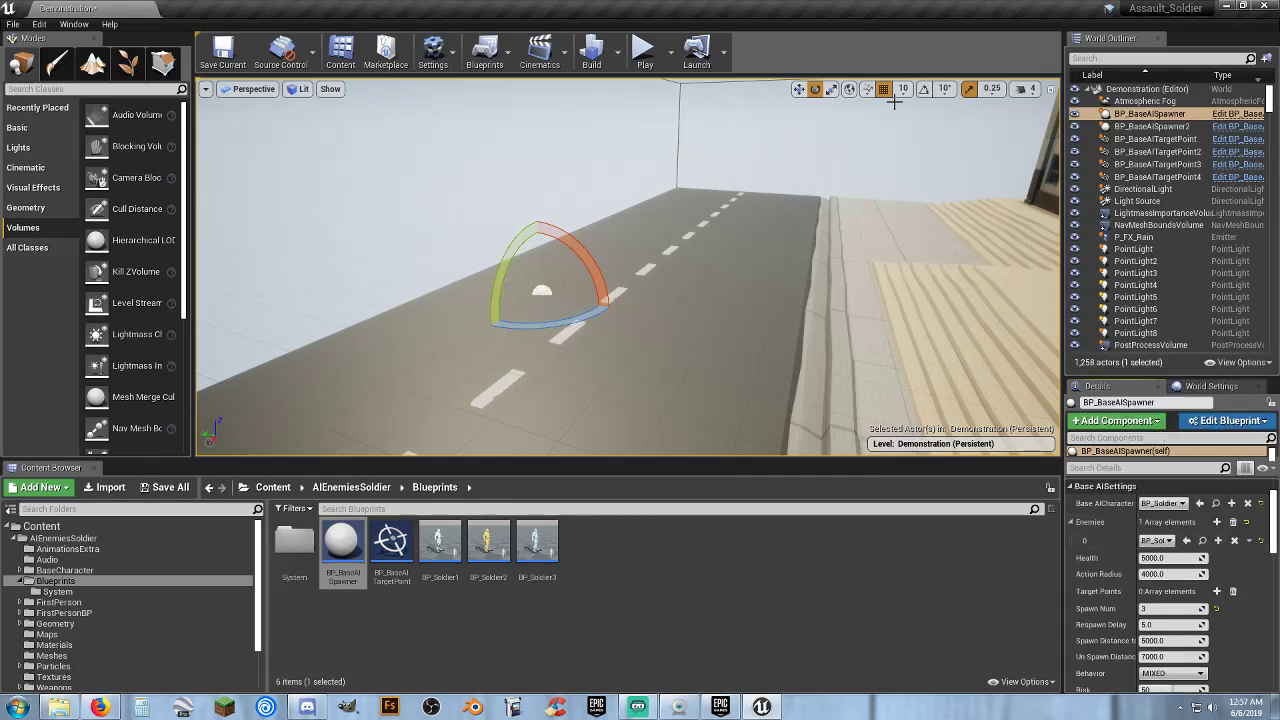
pyautogui.click(641, 48)
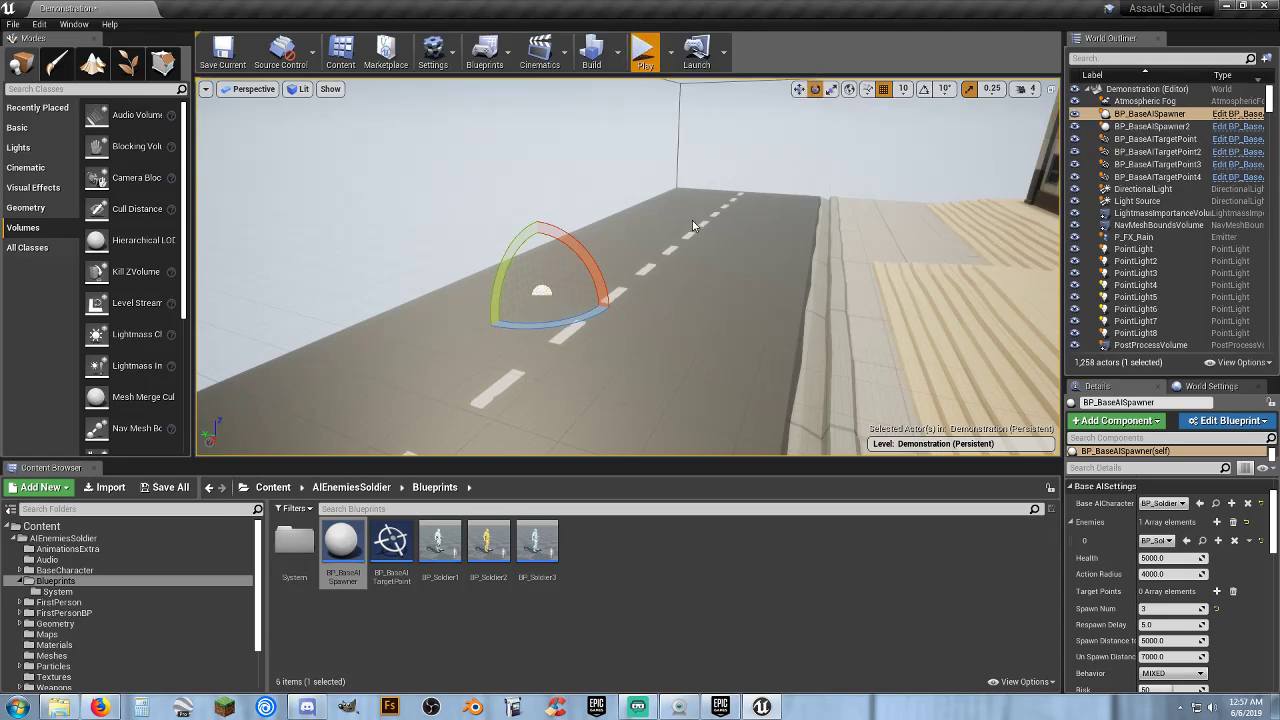
pyautogui.click(515, 128)
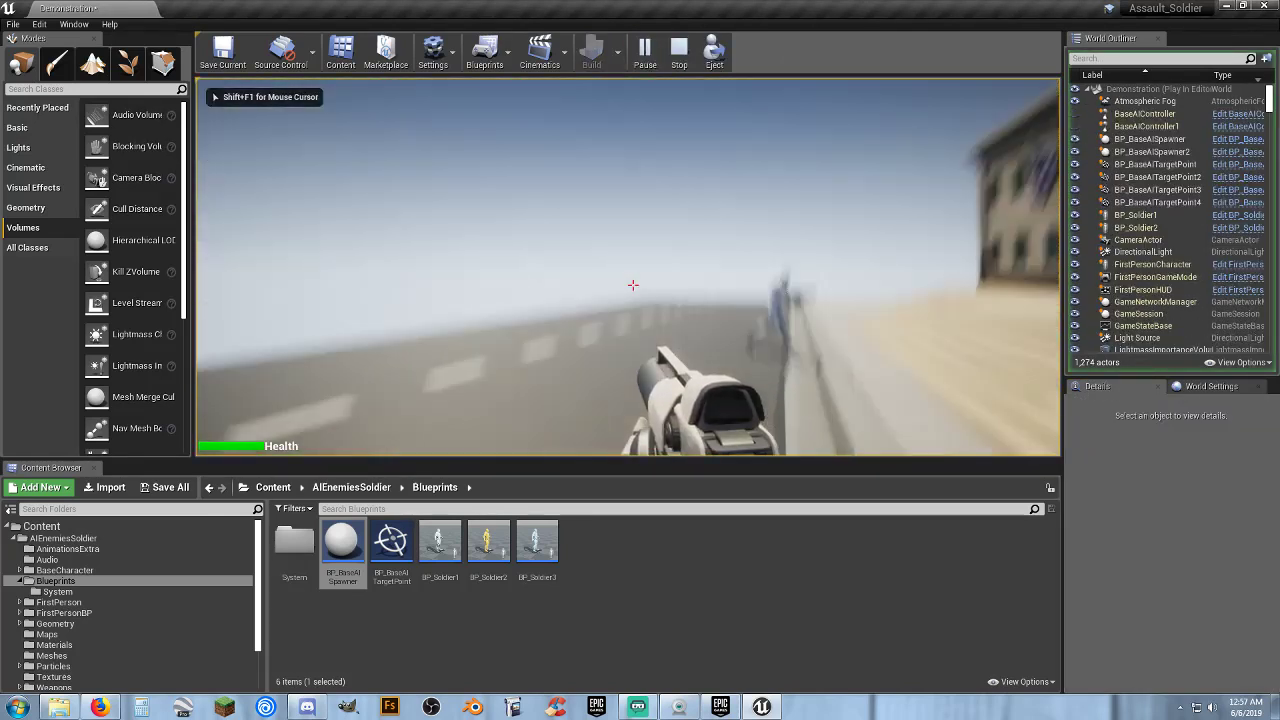
pyautogui.press('w')
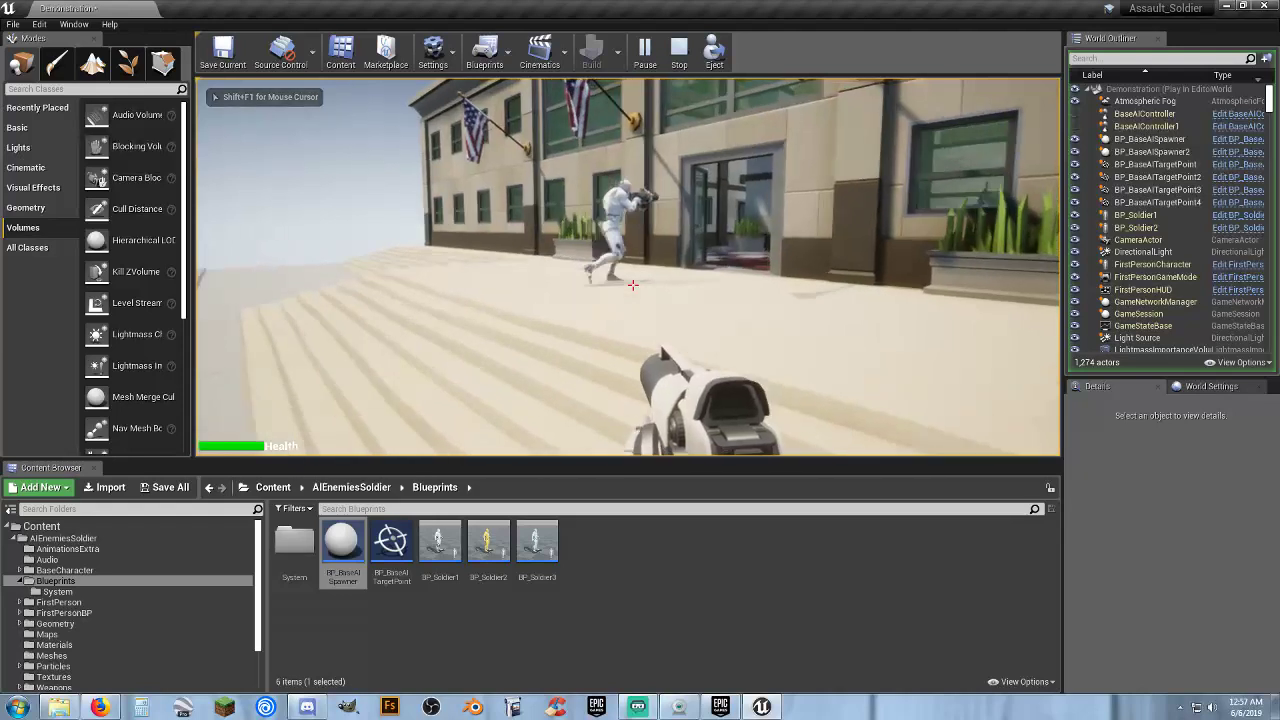
pyautogui.press('w')
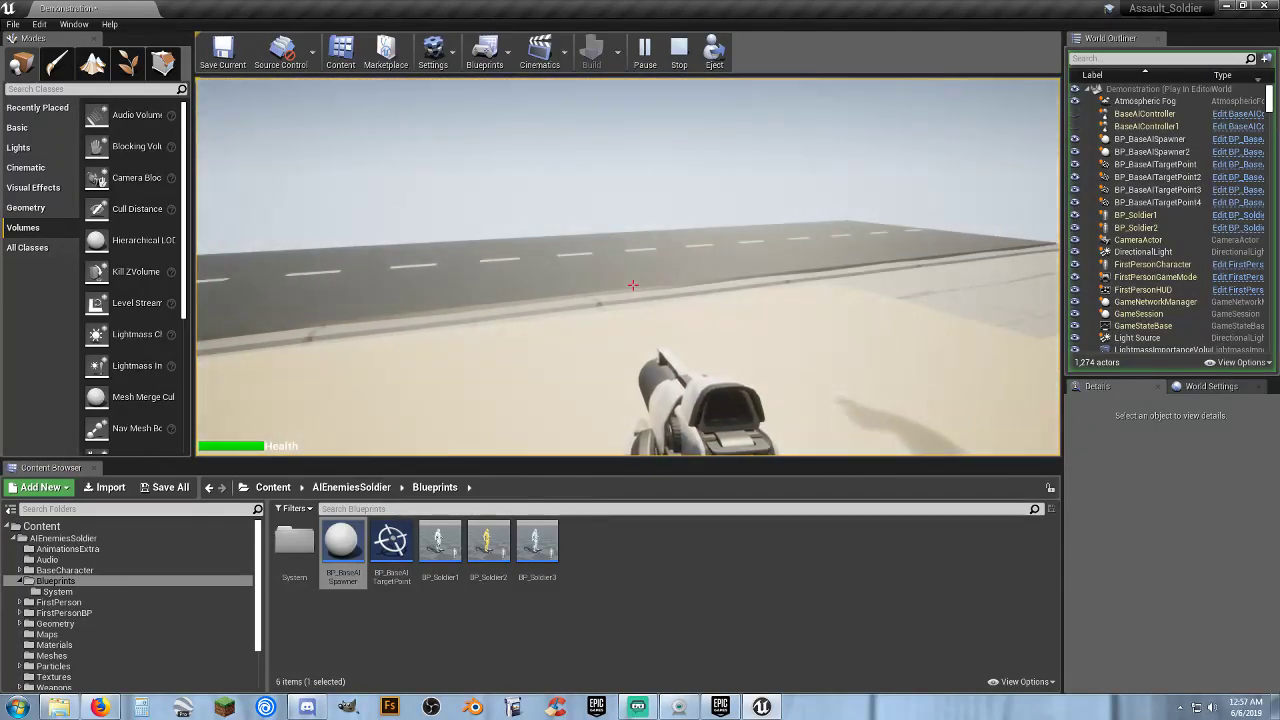
pyautogui.press('w')
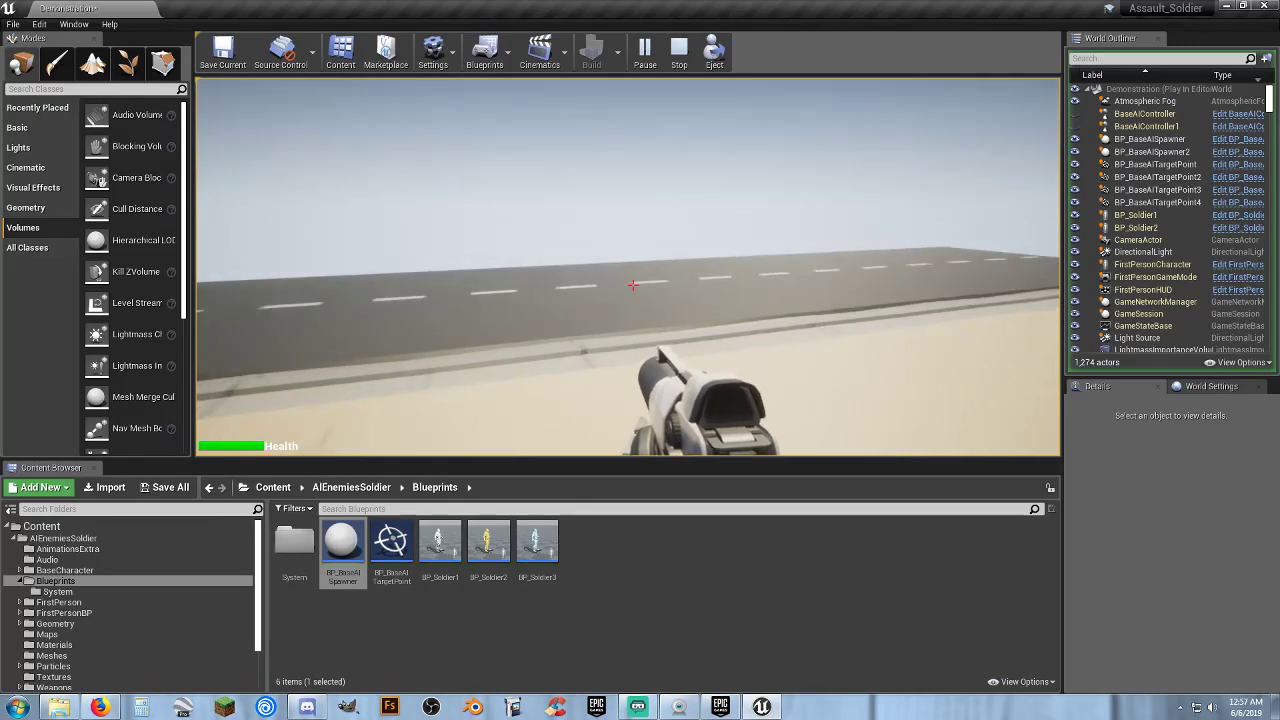
pyautogui.press('w')
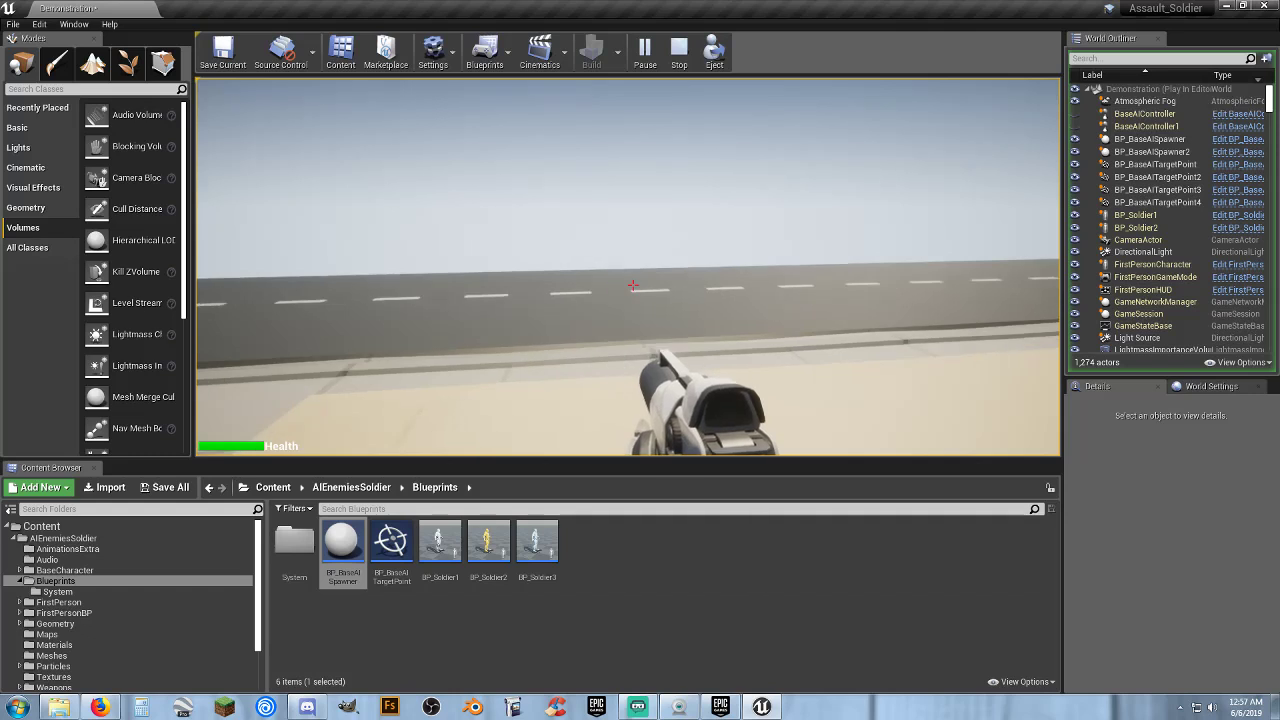
pyautogui.press('w')
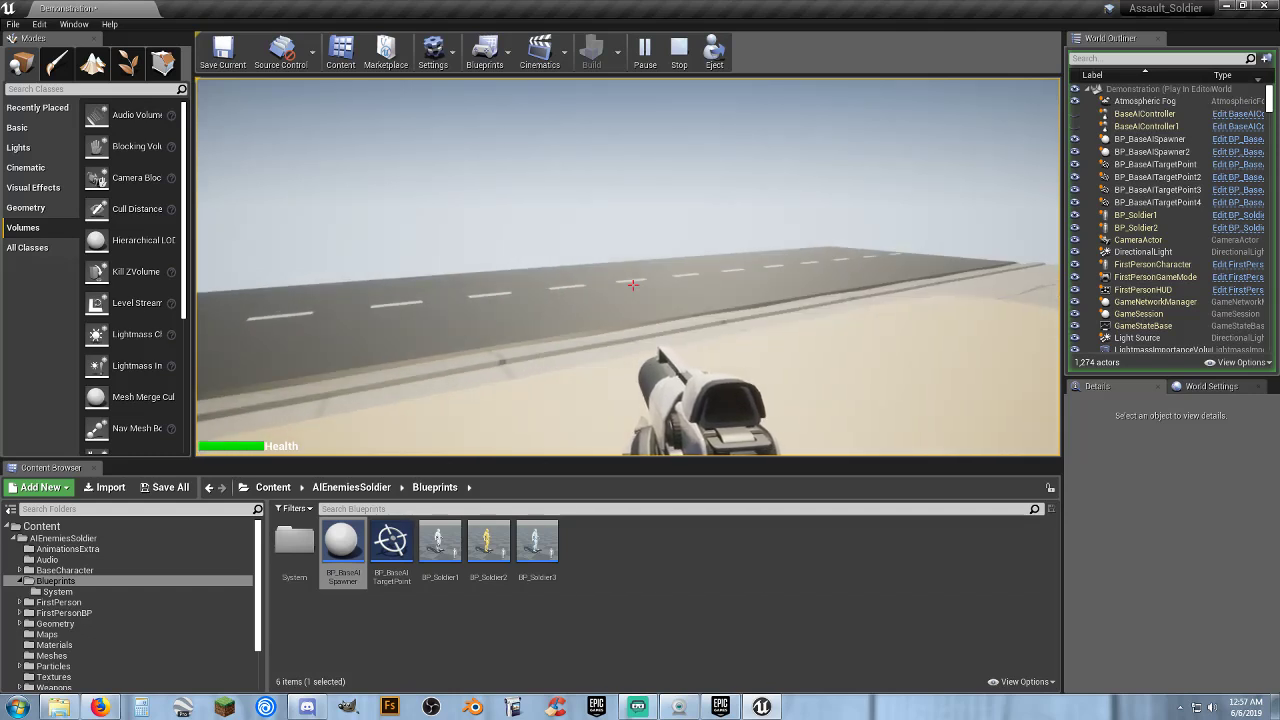
pyautogui.moveTo(633, 285)
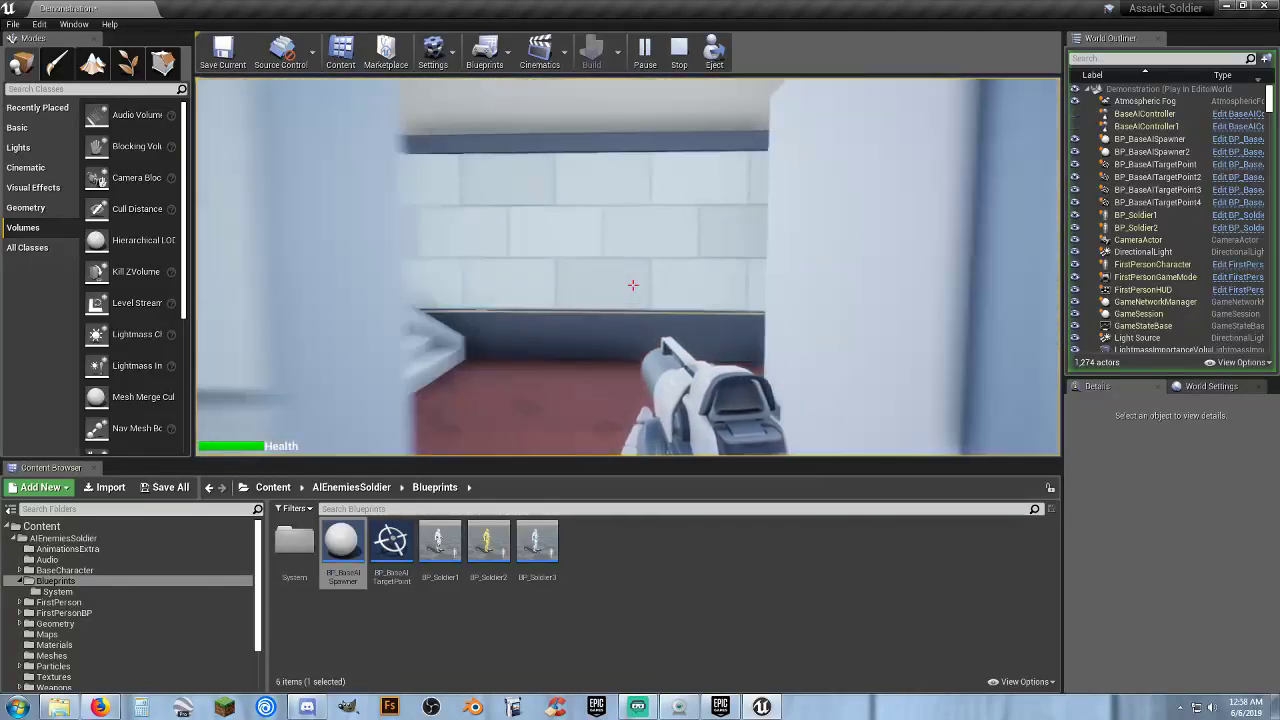
pyautogui.press('w')
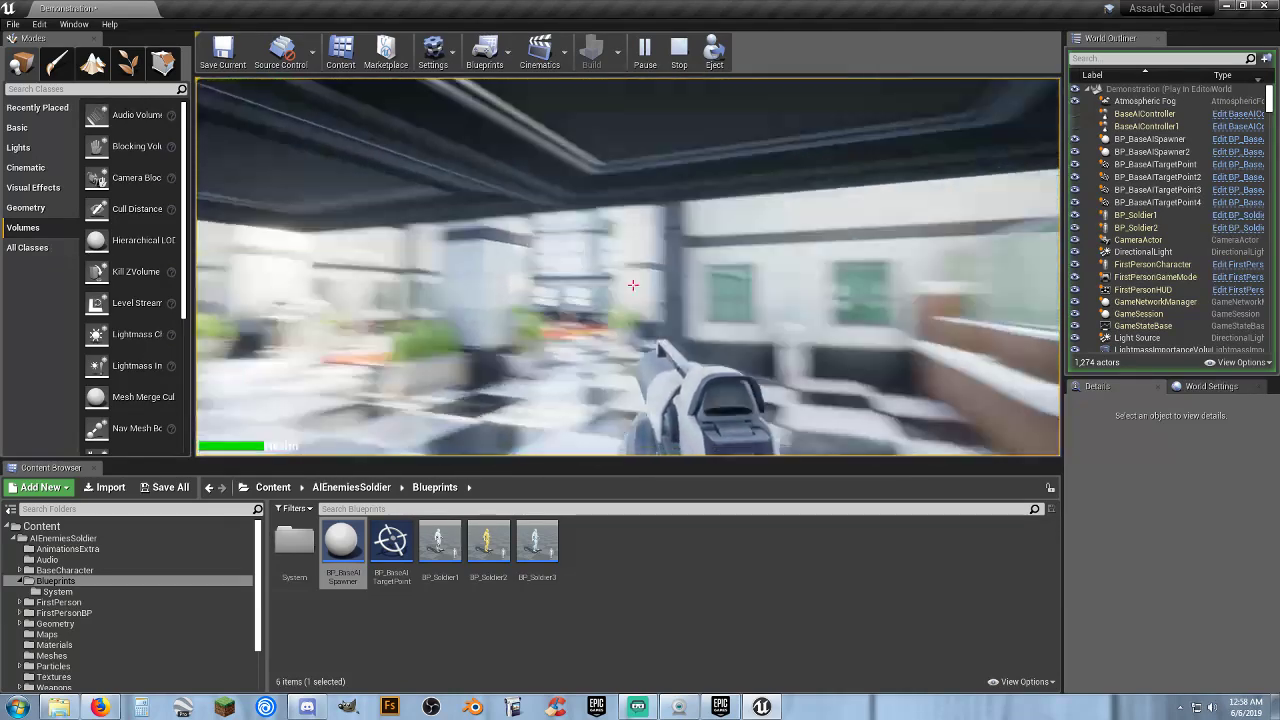
pyautogui.press('w')
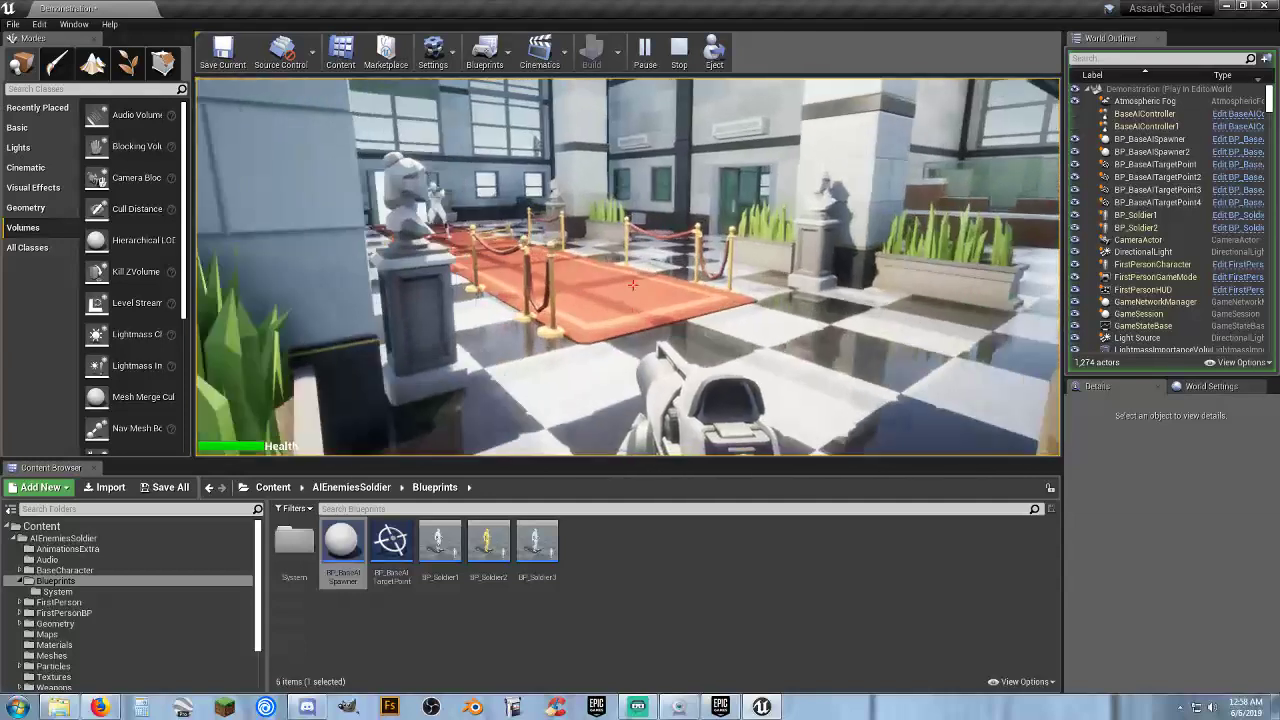
pyautogui.press('Escape')
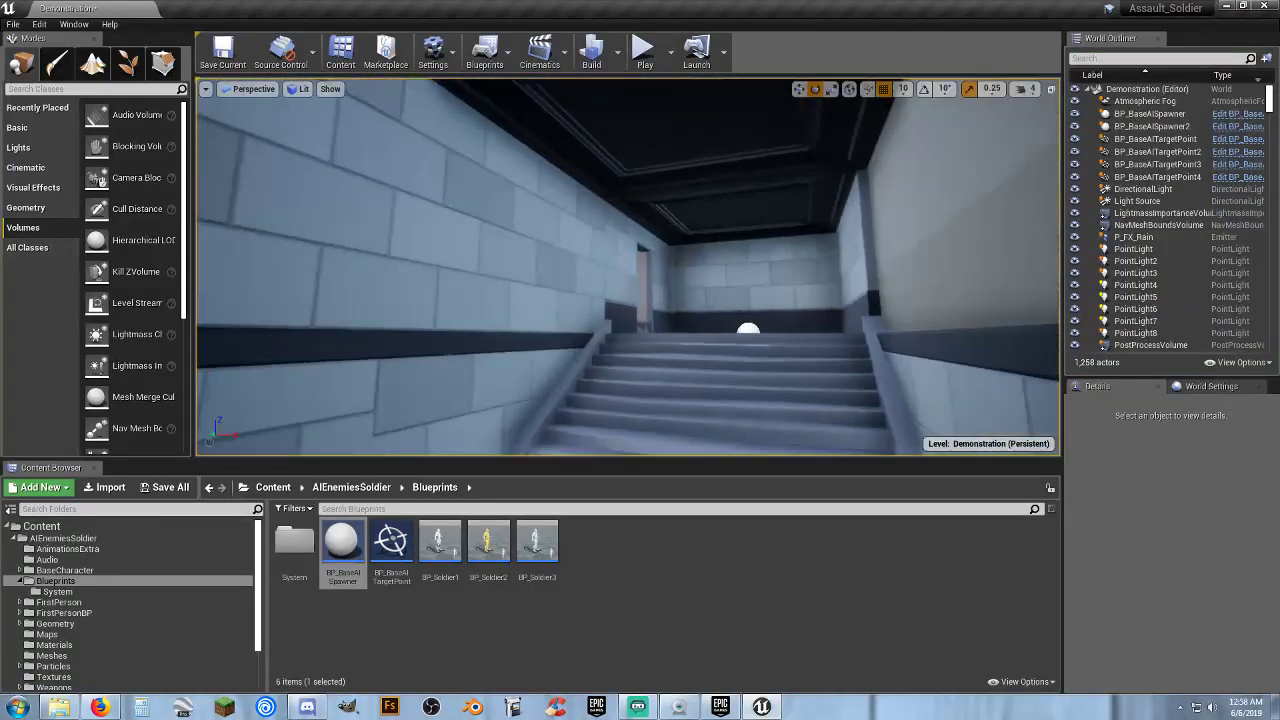
# - Show the navigation mesh overlay and move the view up the stairs into the office
pyautogui.moveTo(628, 266); pyautogui.dragTo(628, 260, button='right')
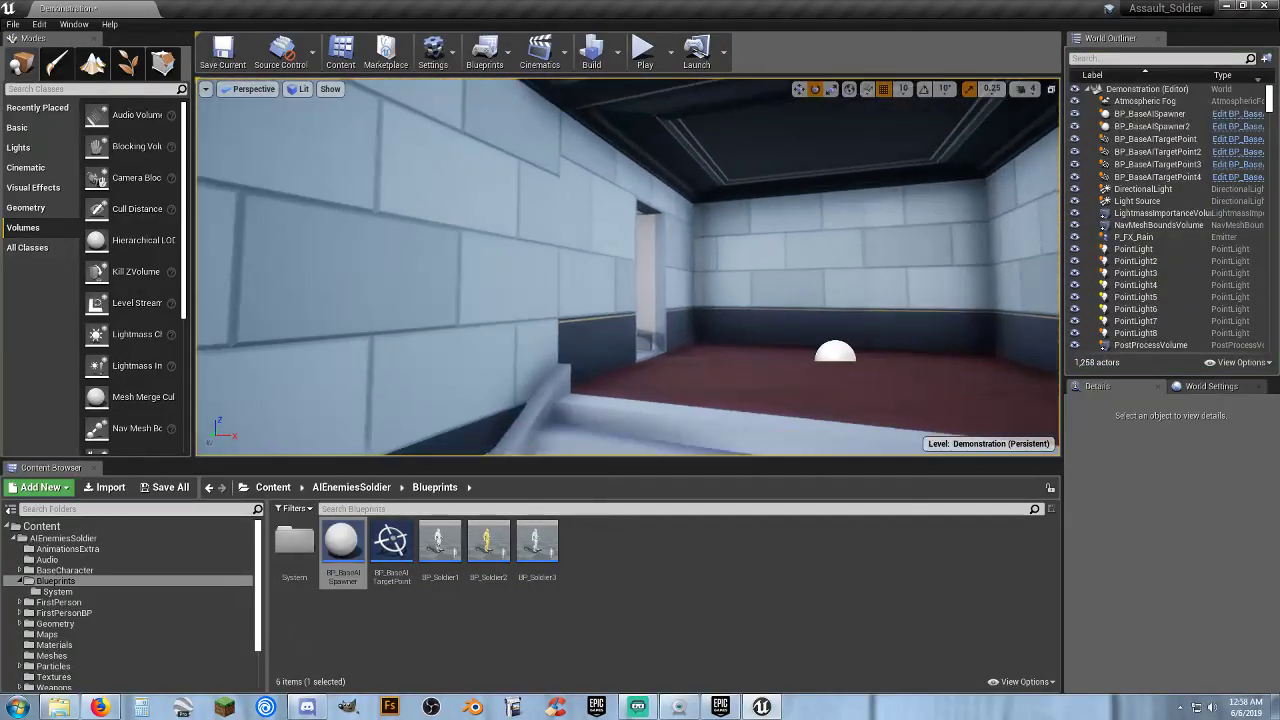
pyautogui.press('p')
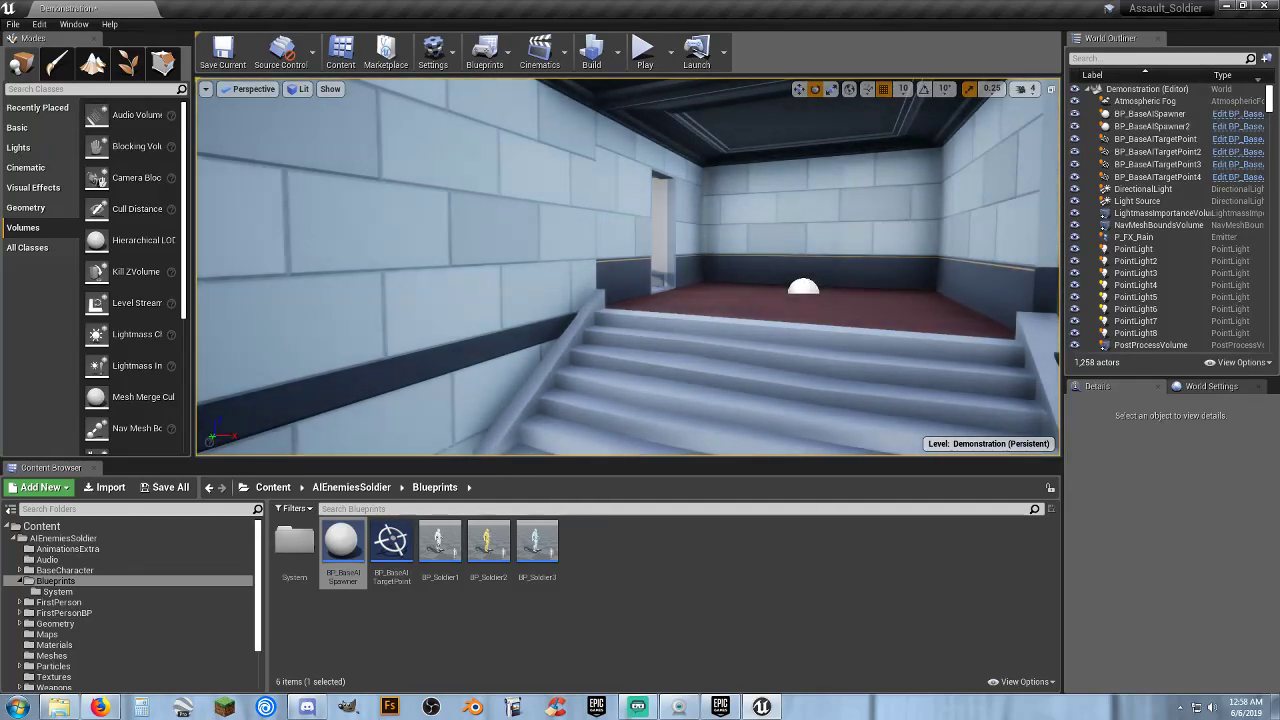
pyautogui.click(806, 278)
pyautogui.moveTo(750, 338); pyautogui.dragTo(700, 338, button='right')
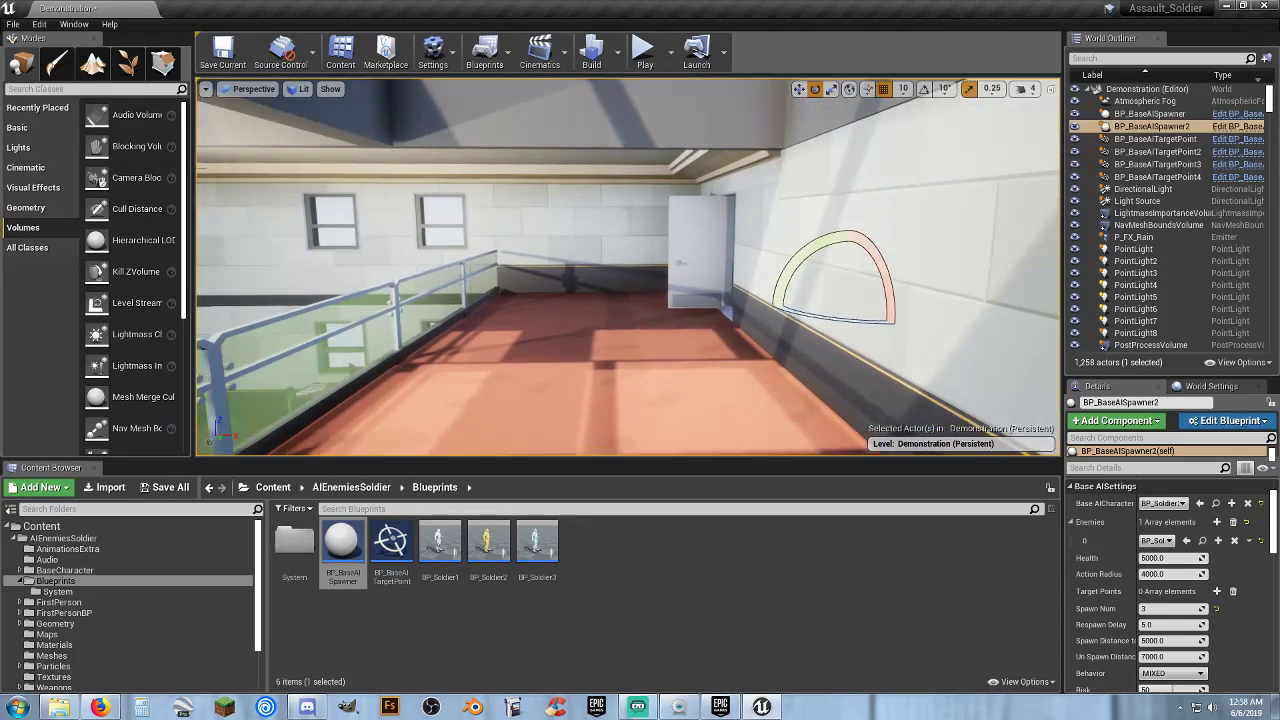
pyautogui.moveTo(700, 338); pyautogui.dragTo(660, 330, button='right')
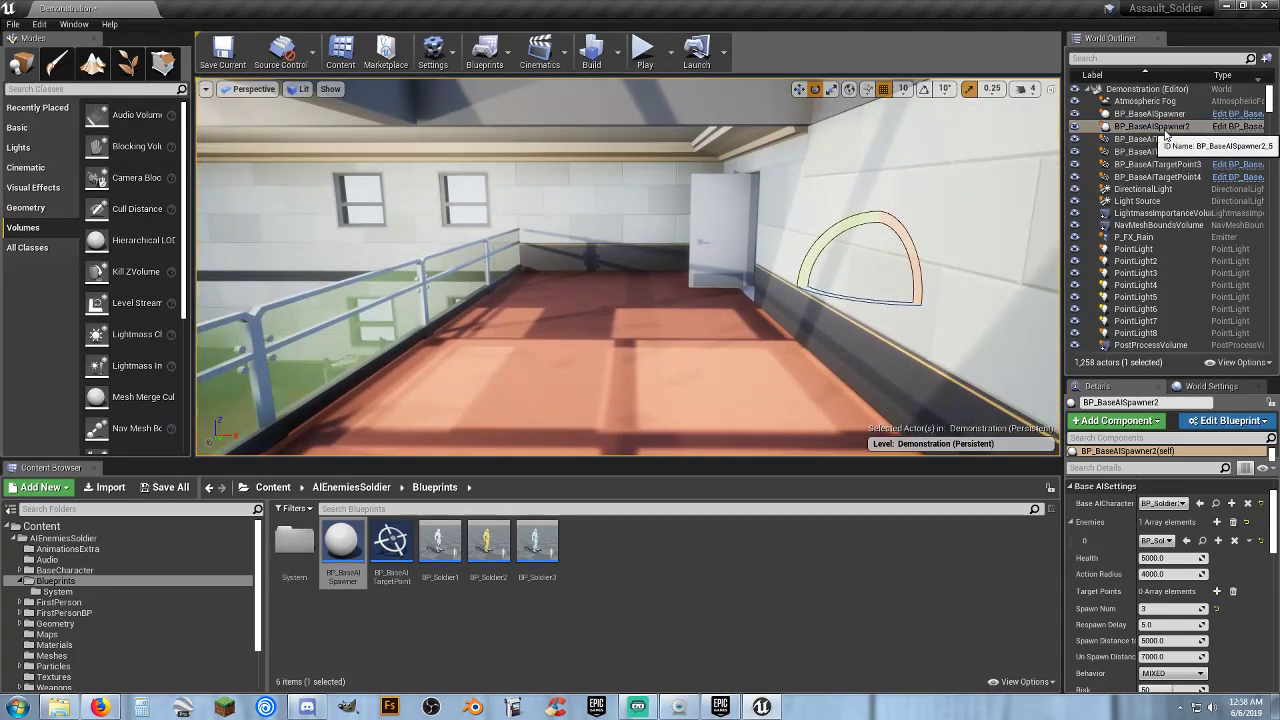
pyautogui.moveTo(685, 300)
pyautogui.mouseDown(button='right')
pyautogui.moveTo(620, 300)
pyautogui.moveTo(635, 300)
pyautogui.mouseUp(button='right')
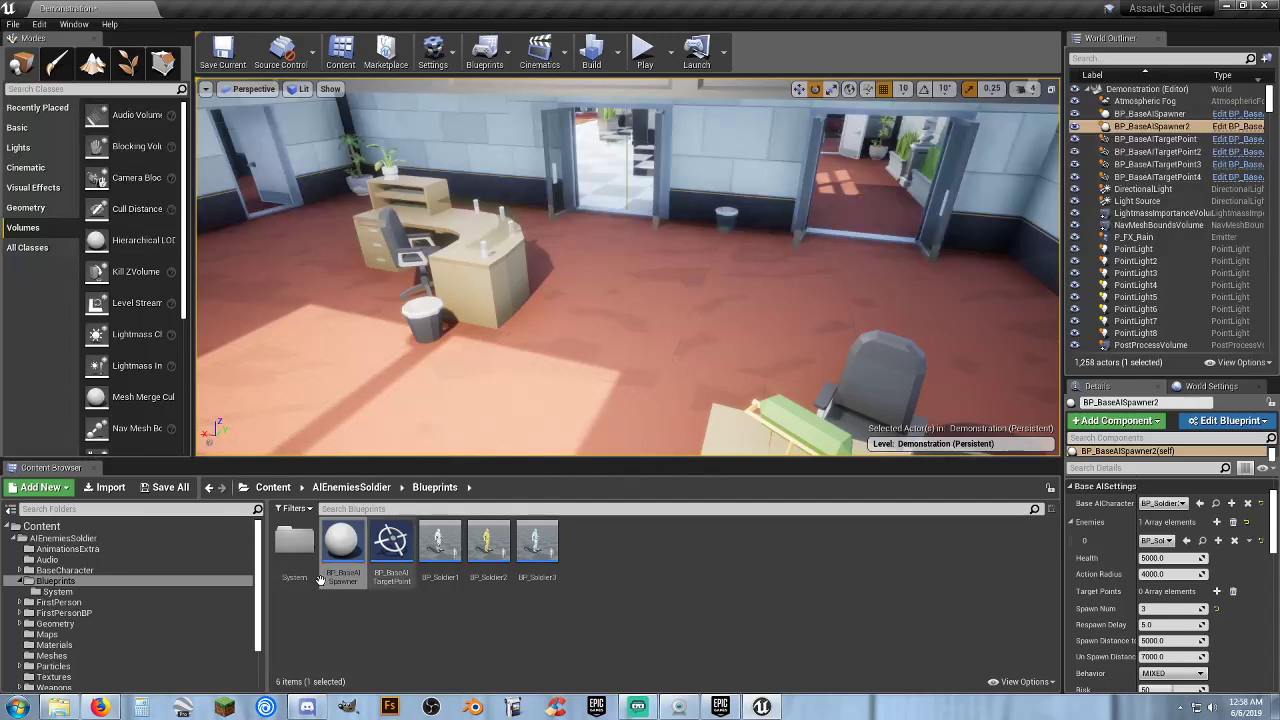
# - Place BP_BaseAISpawner3 in the office with Spawn Num 3, BP_Soldier base character and BP_Soldier enemy
pyautogui.moveTo(341, 543)
pyautogui.mouseDown()
pyautogui.moveTo(697, 318)
pyautogui.moveTo(645, 333)
pyautogui.mouseUp()
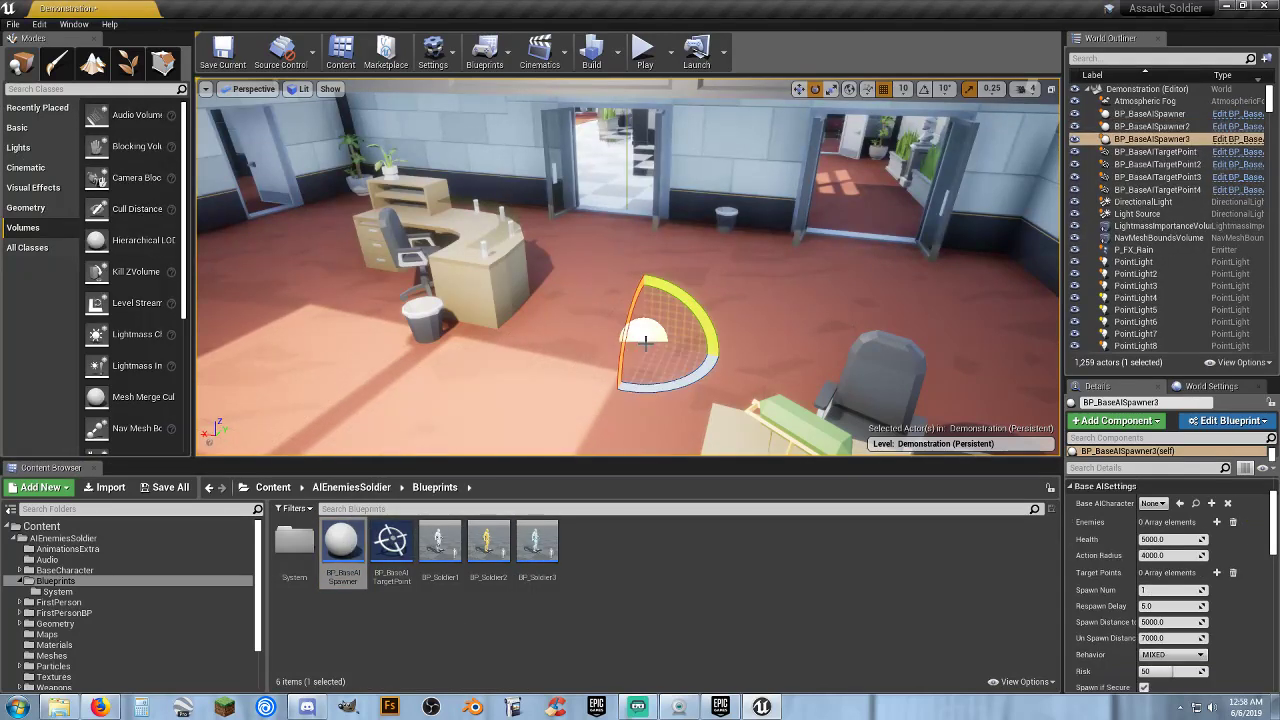
pyautogui.click(1150, 590)
pyautogui.write('3')
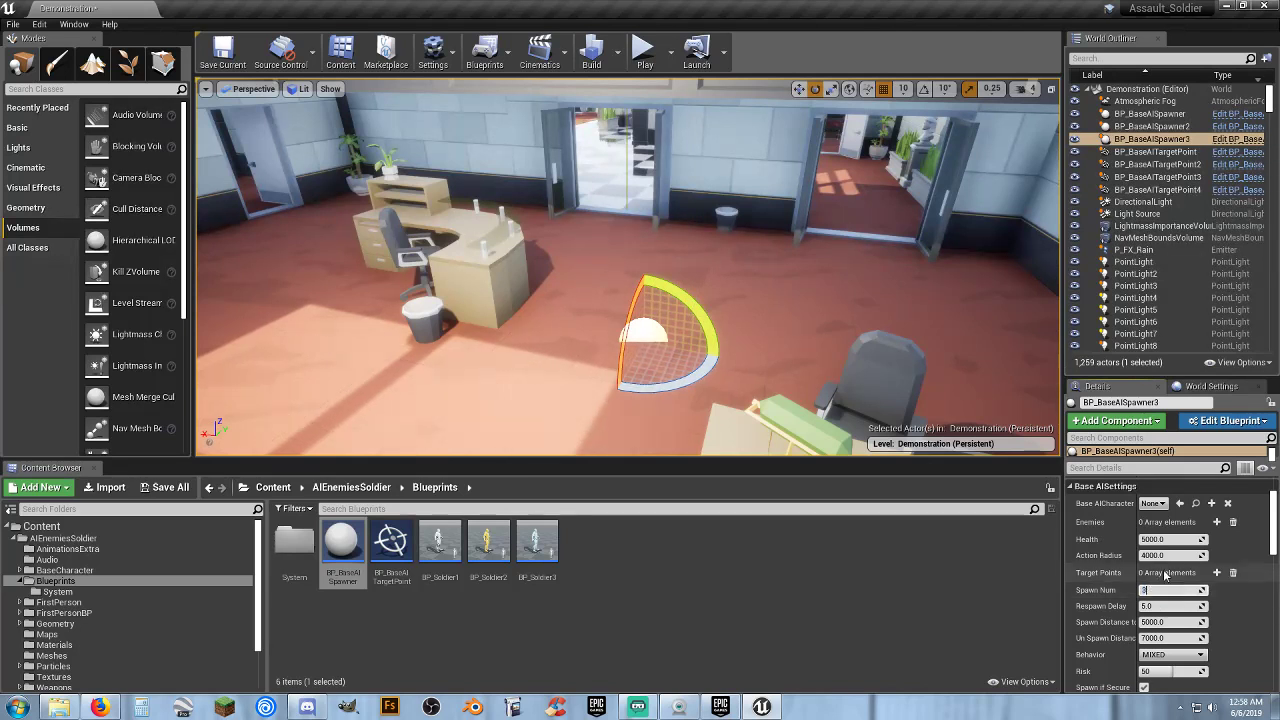
pyautogui.click(1155, 503)
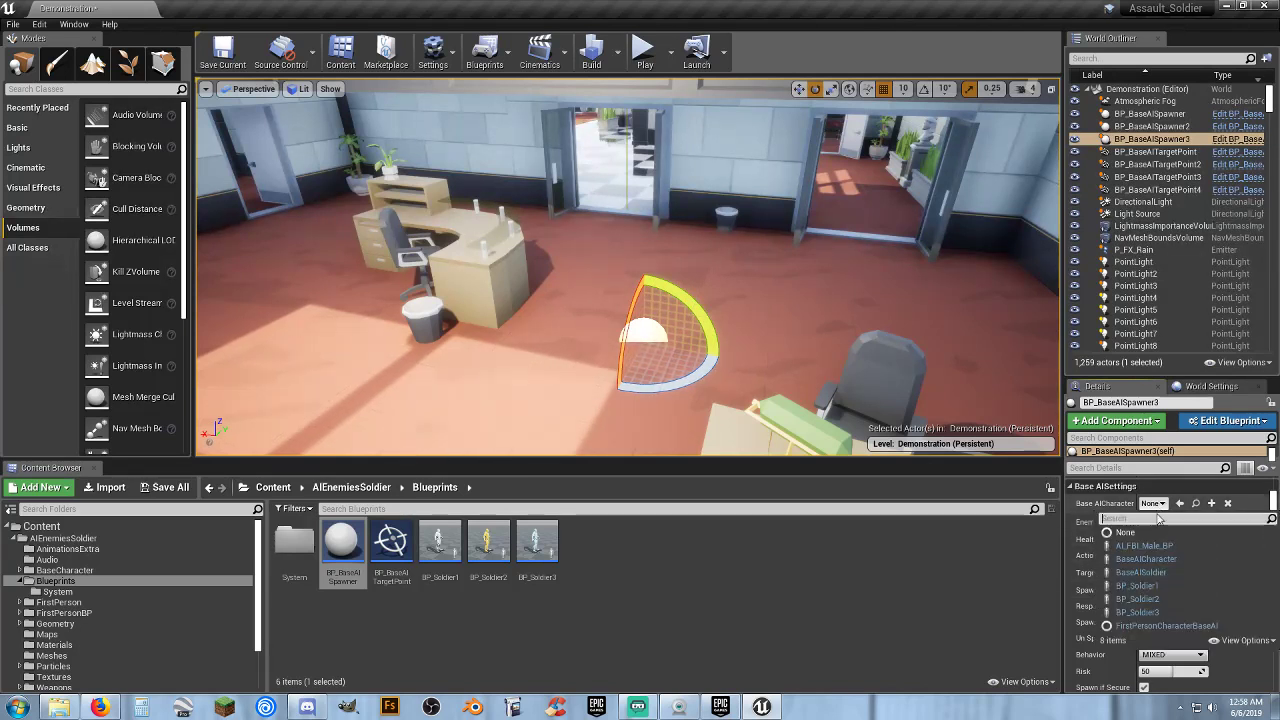
pyautogui.click(1160, 605)
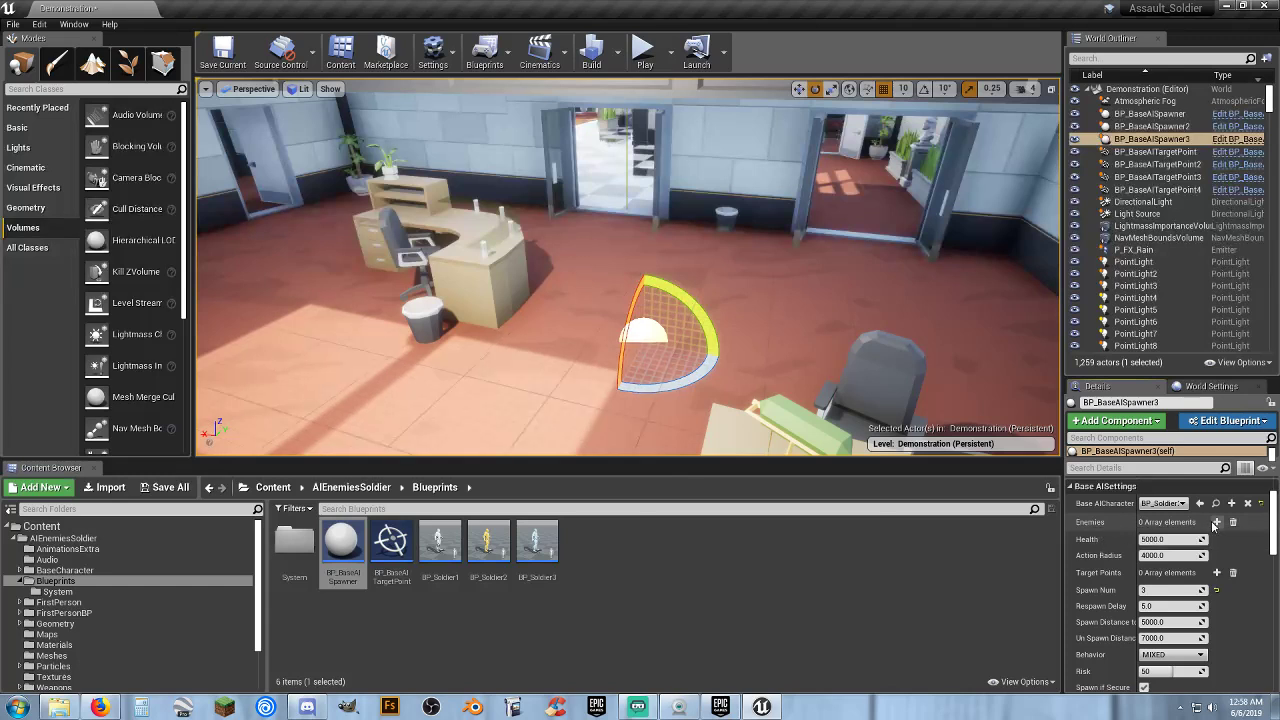
pyautogui.click(1217, 521)
pyautogui.click(1153, 540)
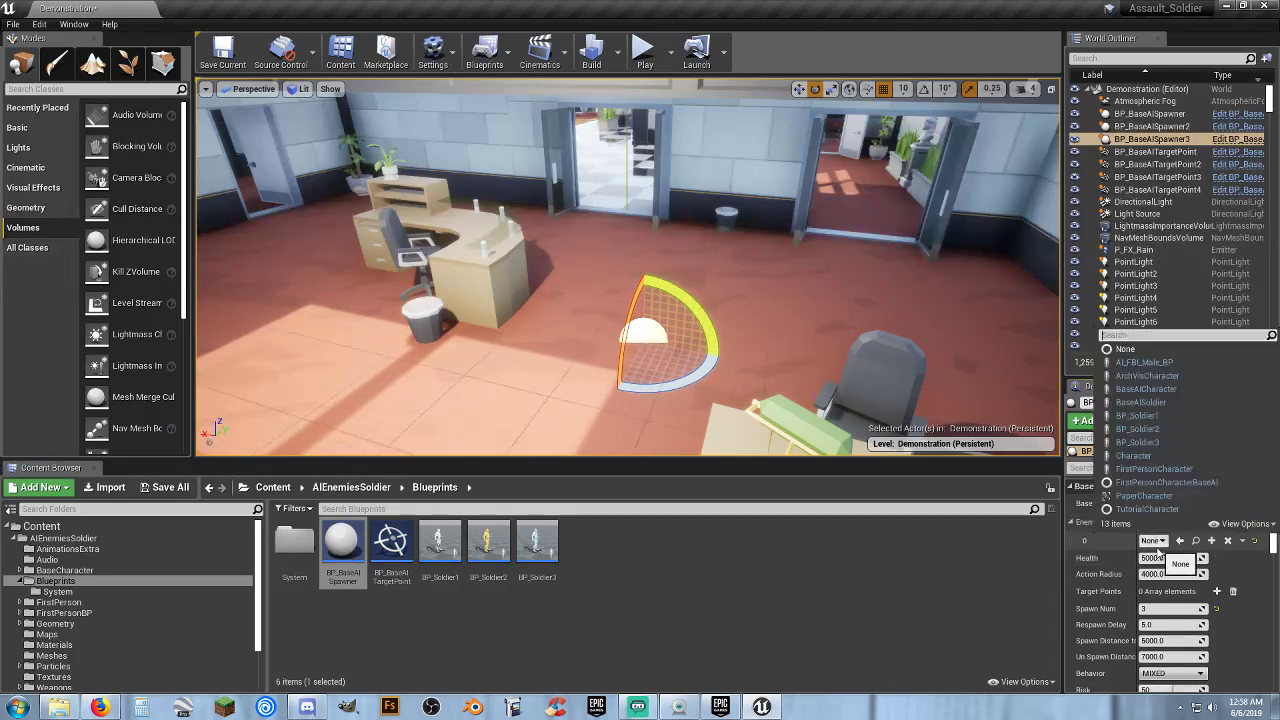
pyautogui.click(1140, 415)
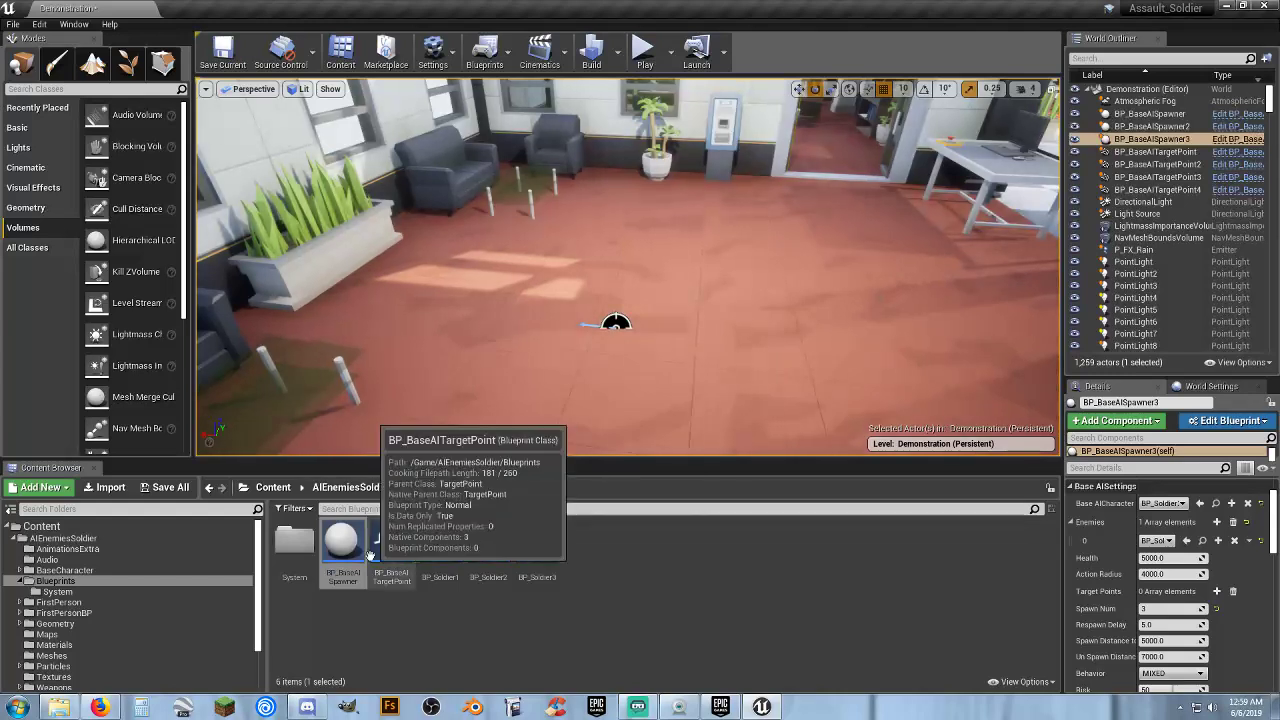
# - Place BP_BaseAISpawner4 in the lounge with a BP_Soldier base character, BP_Soldier enemy and Spawn Num 3
pyautogui.moveTo(341, 543)
pyautogui.mouseDown()
pyautogui.moveTo(714, 314)
pyautogui.moveTo(752, 305)
pyautogui.mouseUp()
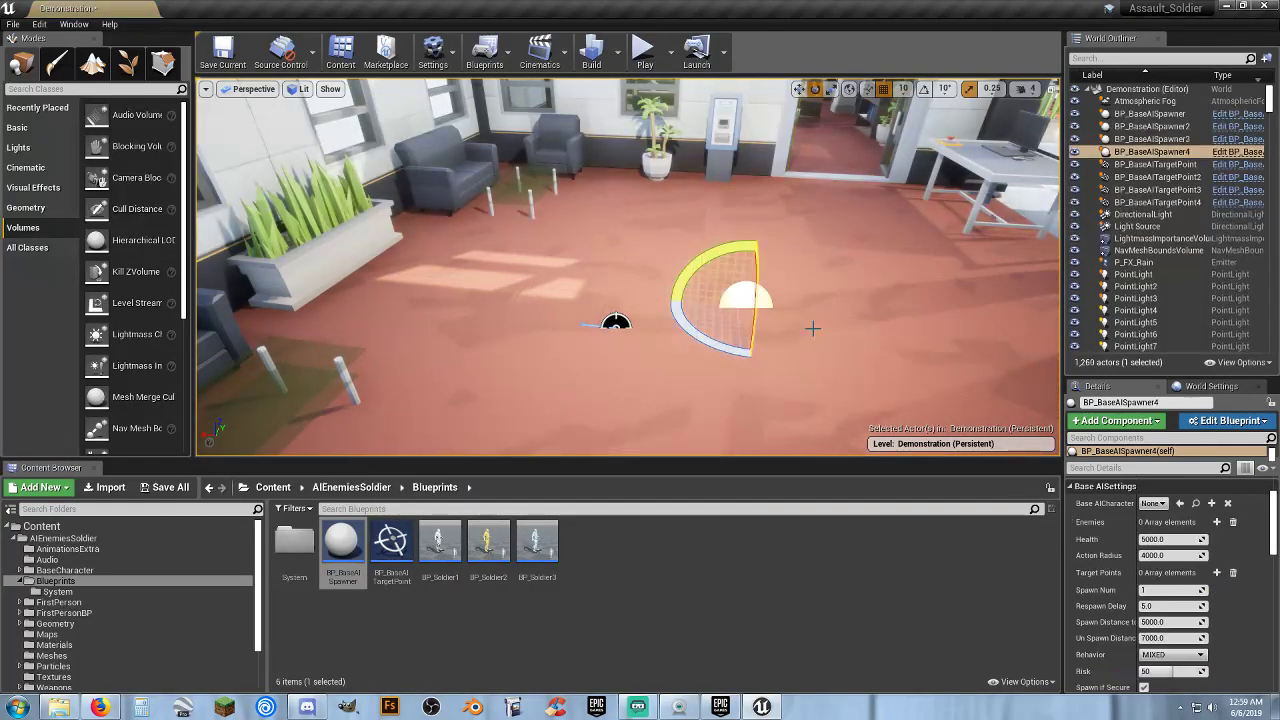
pyautogui.click(1158, 512)
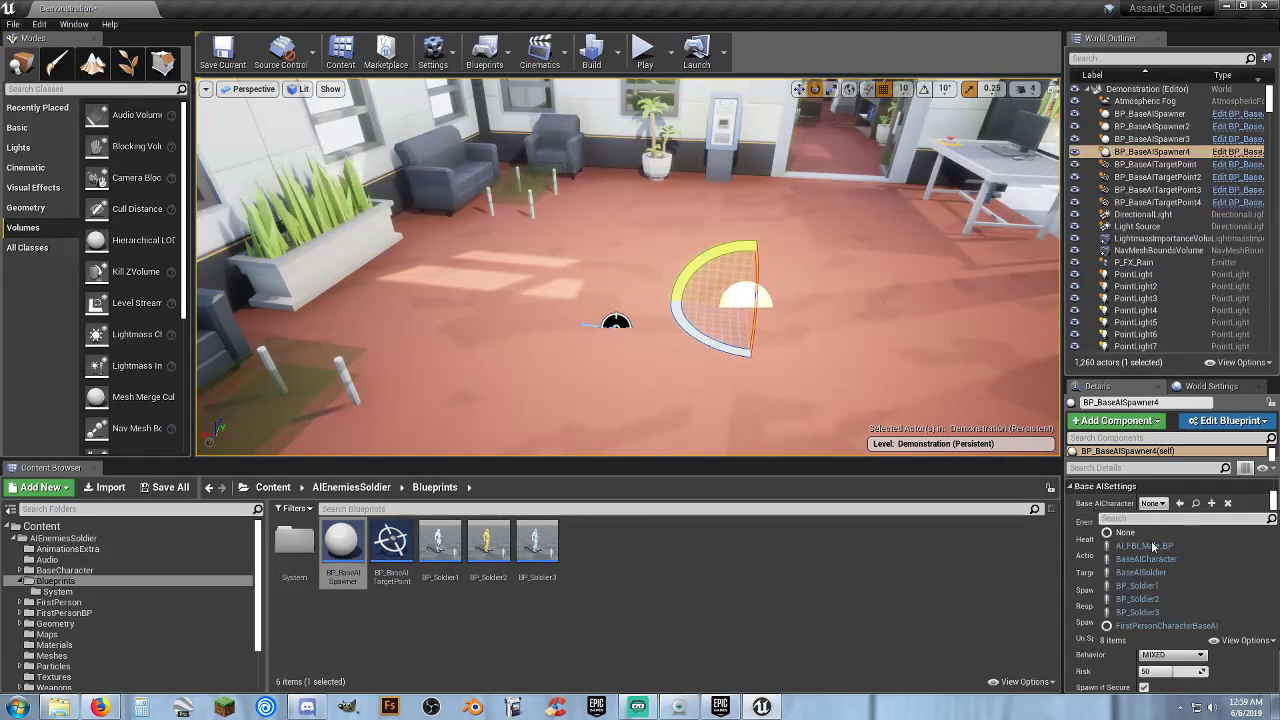
pyautogui.click(1146, 600)
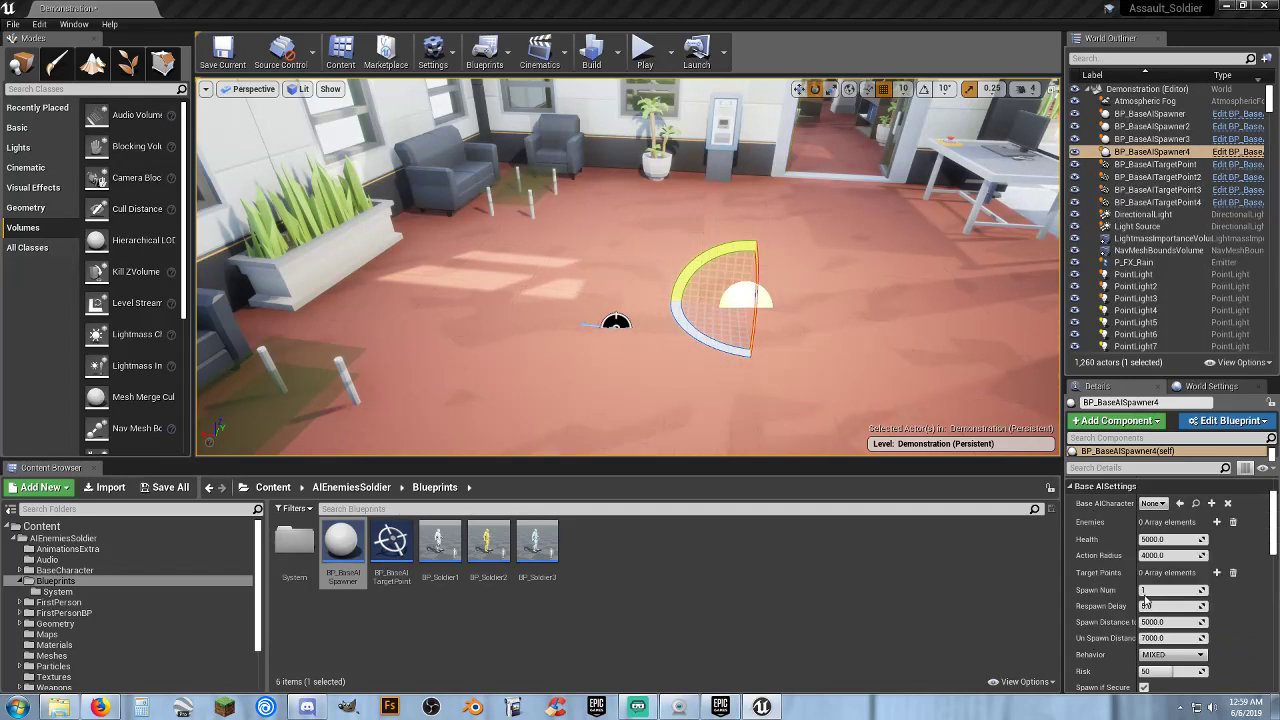
pyautogui.click(1217, 522)
pyautogui.click(1153, 540)
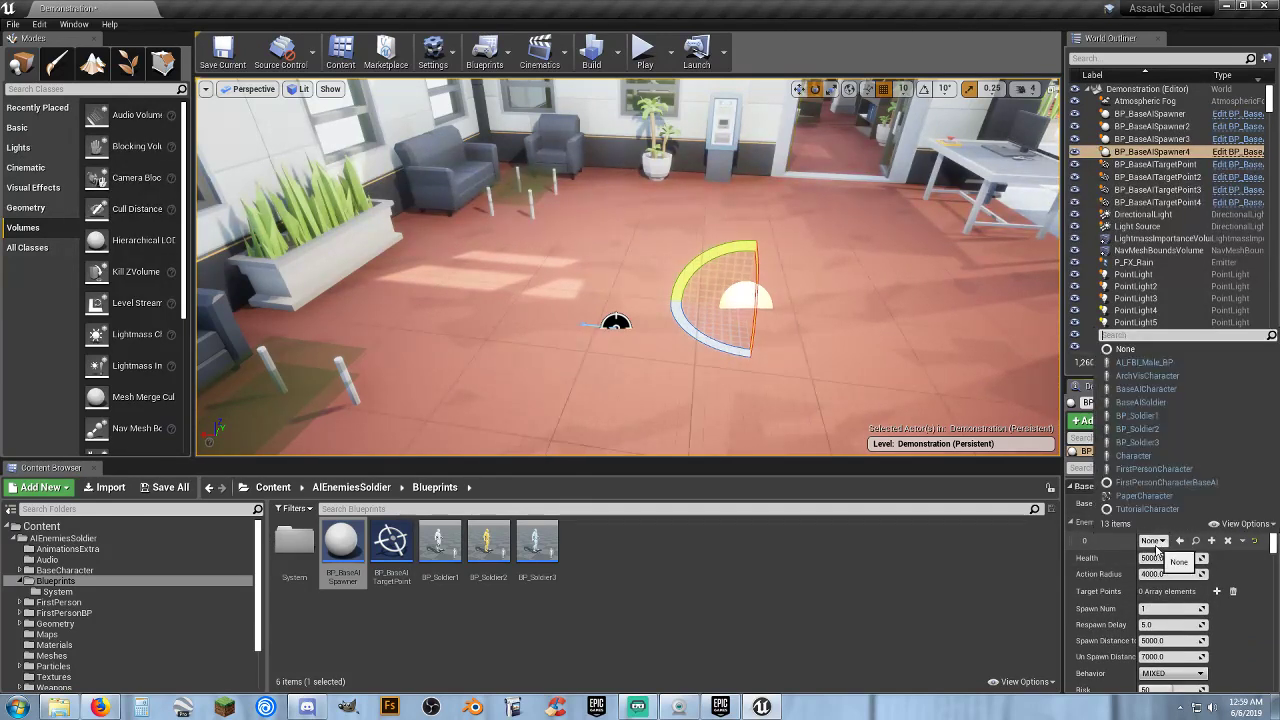
pyautogui.click(1152, 424)
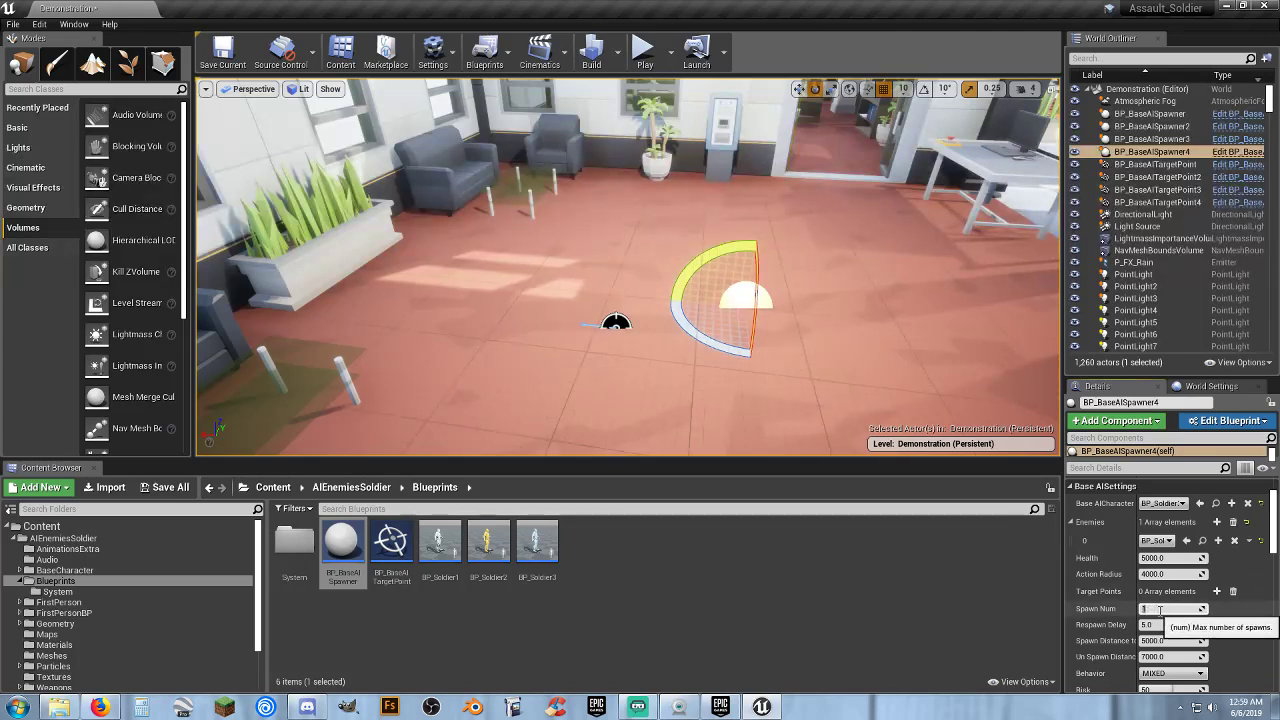
pyautogui.write('3')
pyautogui.press('Tab')
pyautogui.moveTo(914, 371); pyautogui.dragTo(914, 371, button='right')
# - Duplicate the street spawner with Ctrl+W, slide the copy along the street, and start an Alt+P play test
pyautogui.click(590, 296)
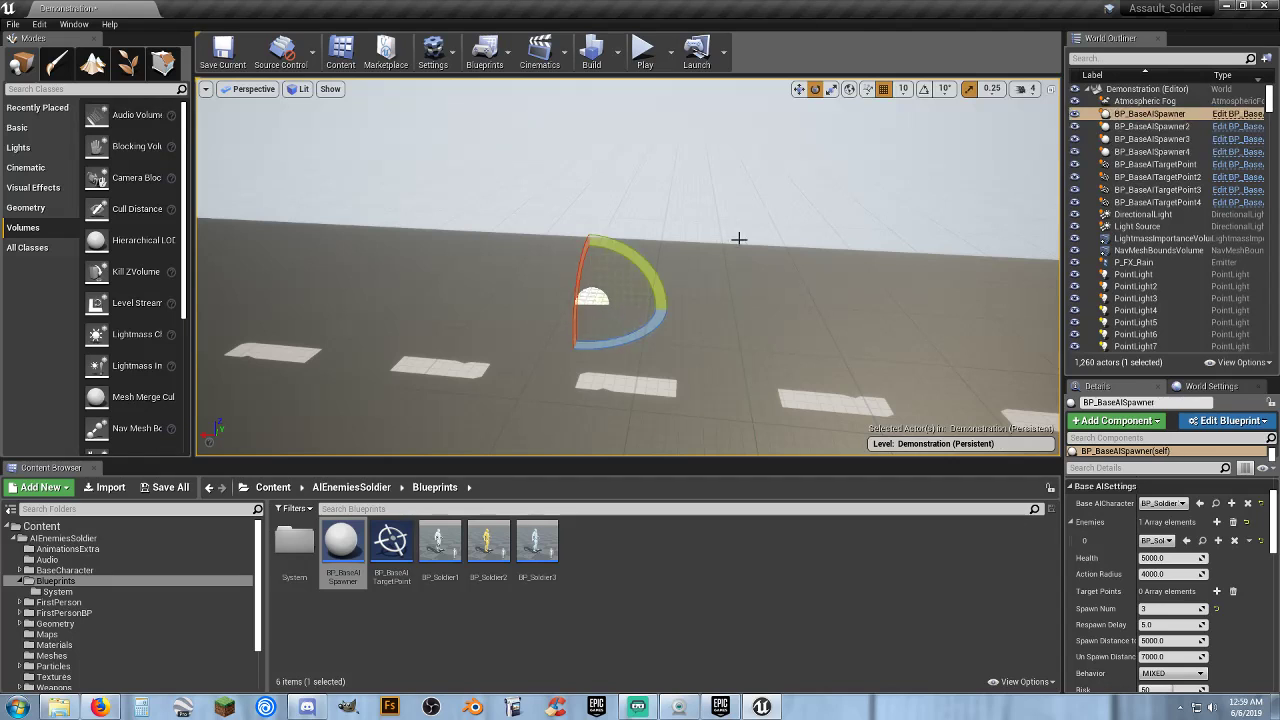
pyautogui.press('w')
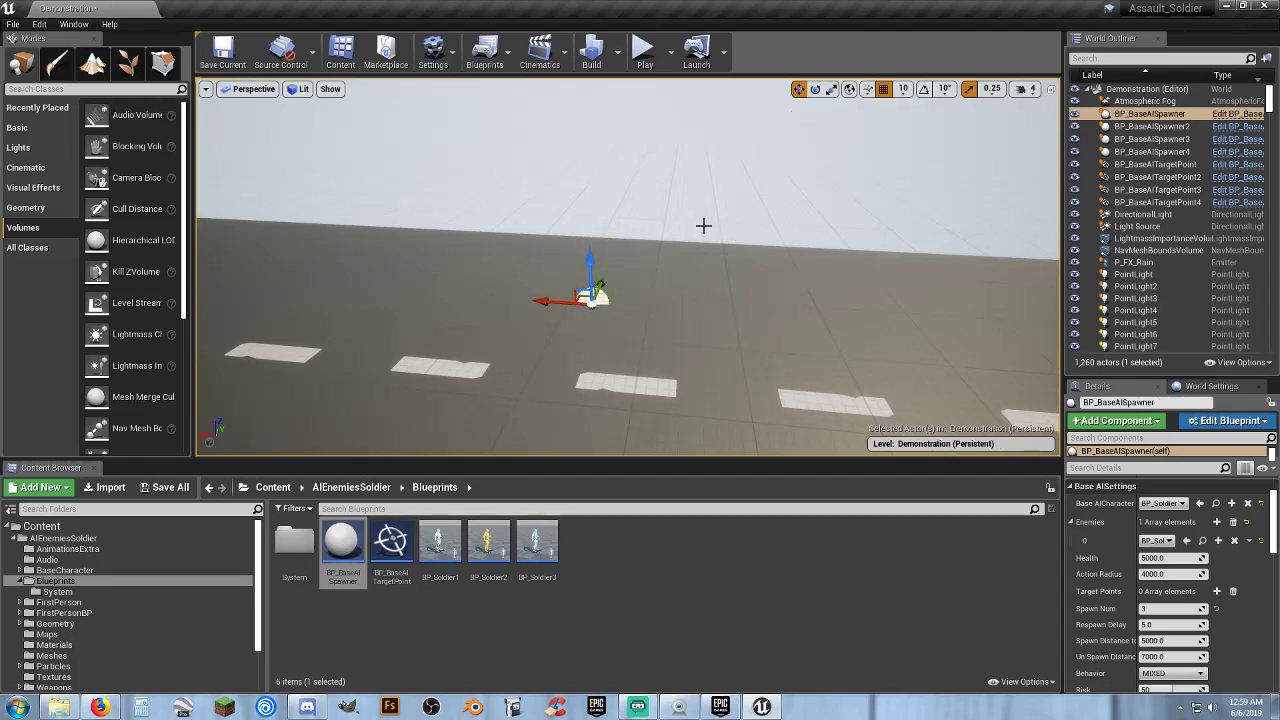
pyautogui.hotkey('ctrl', 'w')
pyautogui.moveTo(558, 303)
pyautogui.mouseDown()
pyautogui.moveTo(391, 288)
pyautogui.moveTo(727, 310)
pyautogui.mouseUp()
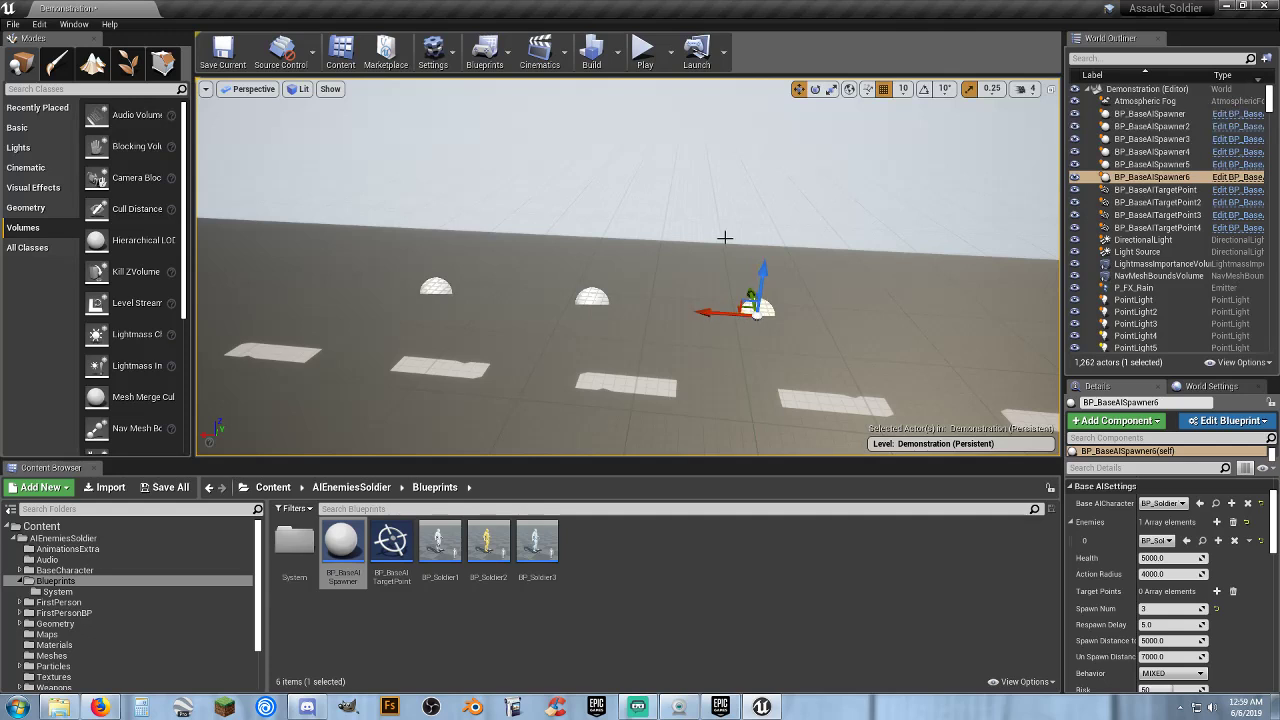
pyautogui.hotkey('alt', 'p')
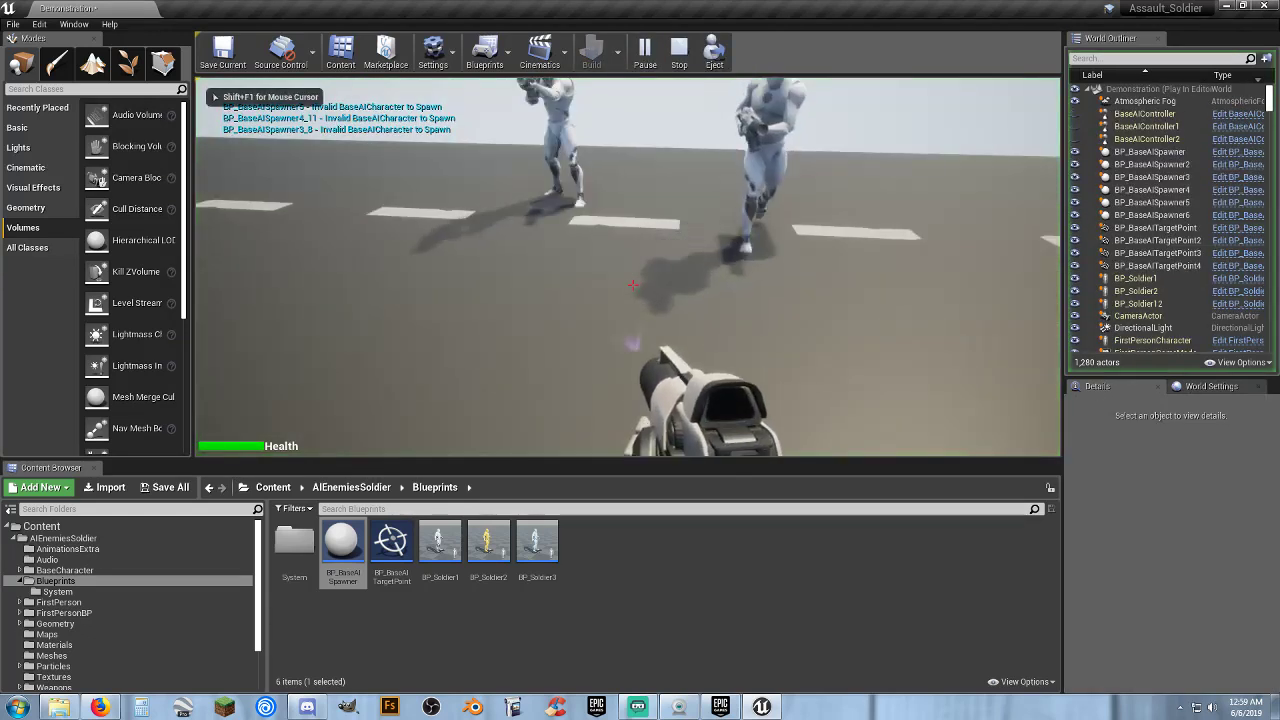
# - Walk toward the bank's front steps in the play test, stop it with Esc, and start another run
pyautogui.press('w')
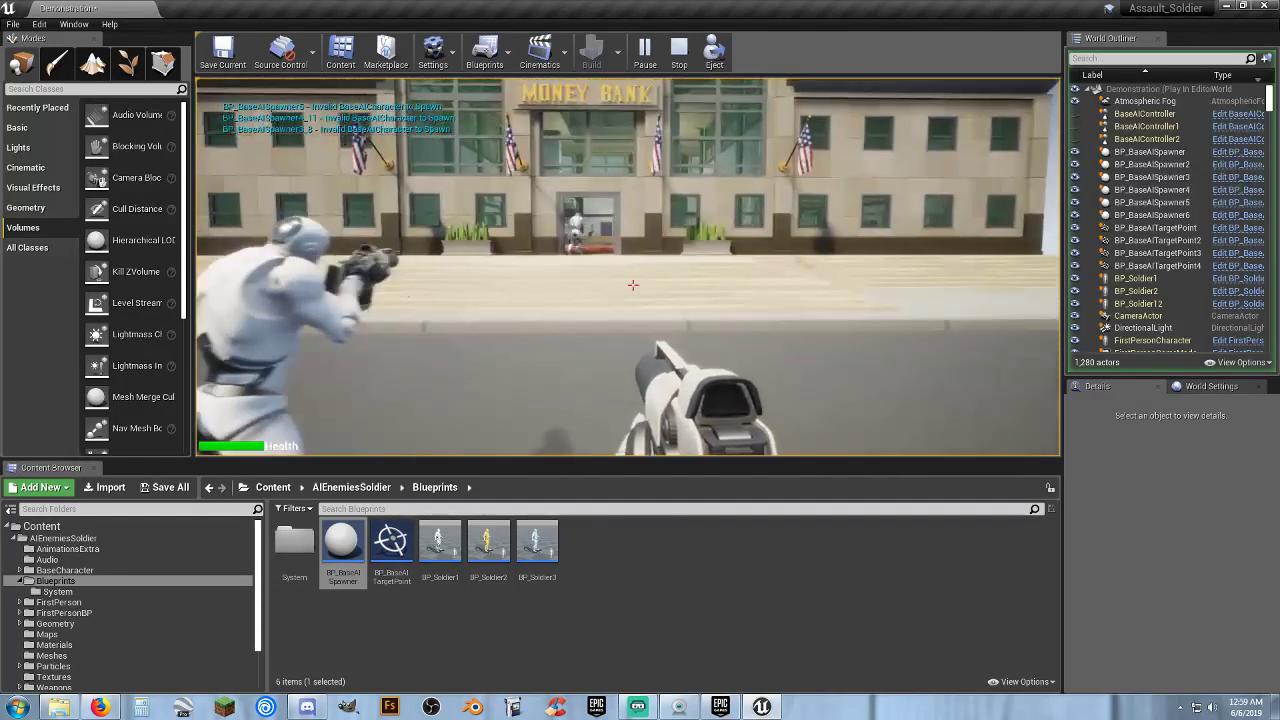
pyautogui.press('w')
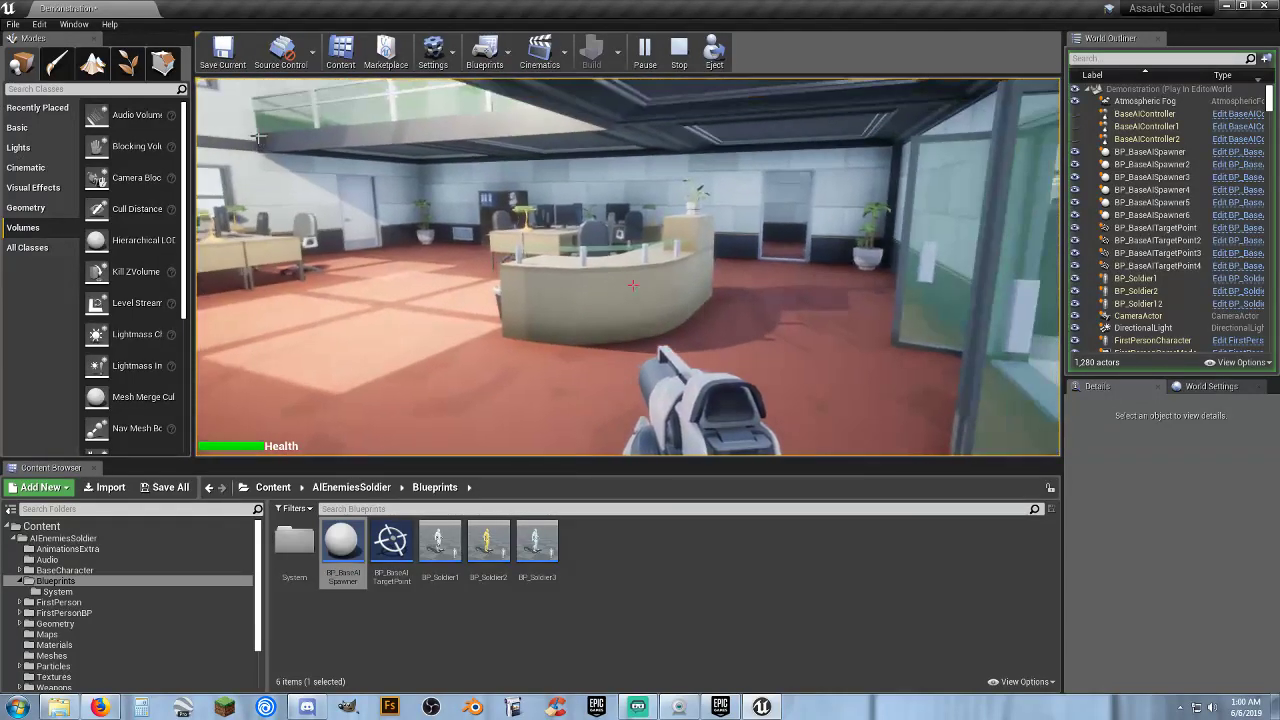
pyautogui.press('Escape')
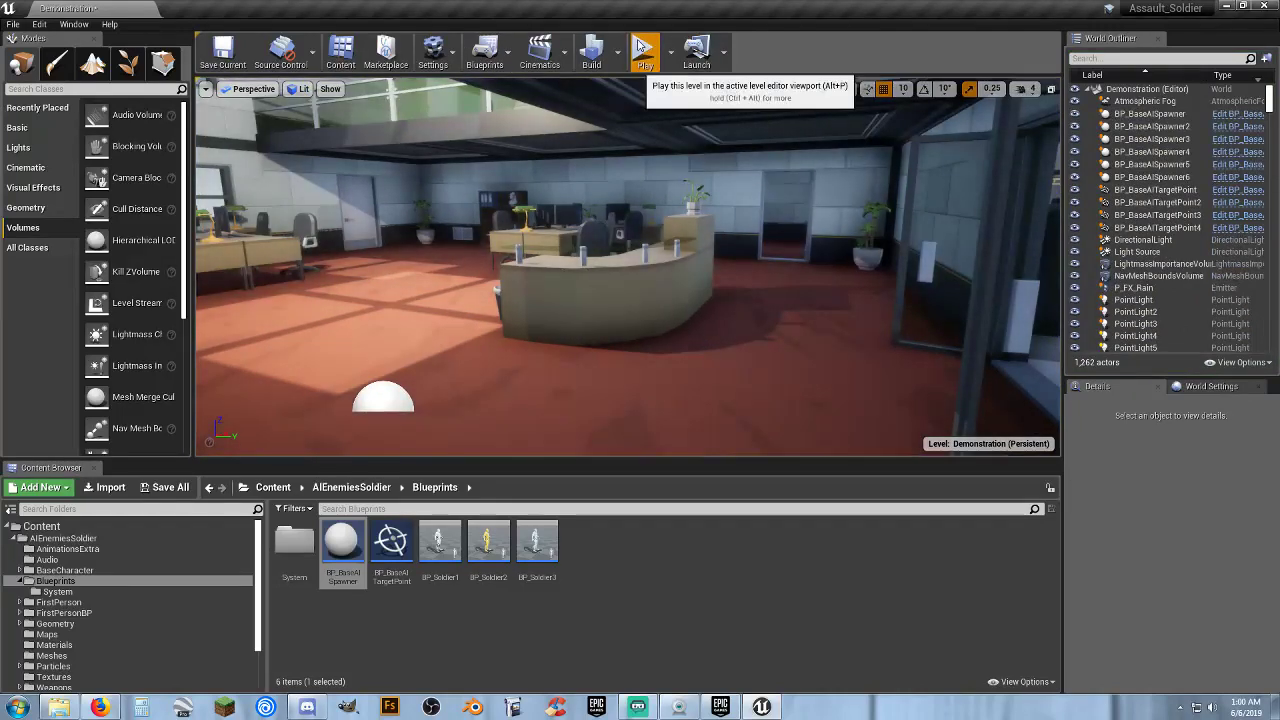
pyautogui.click(639, 44)
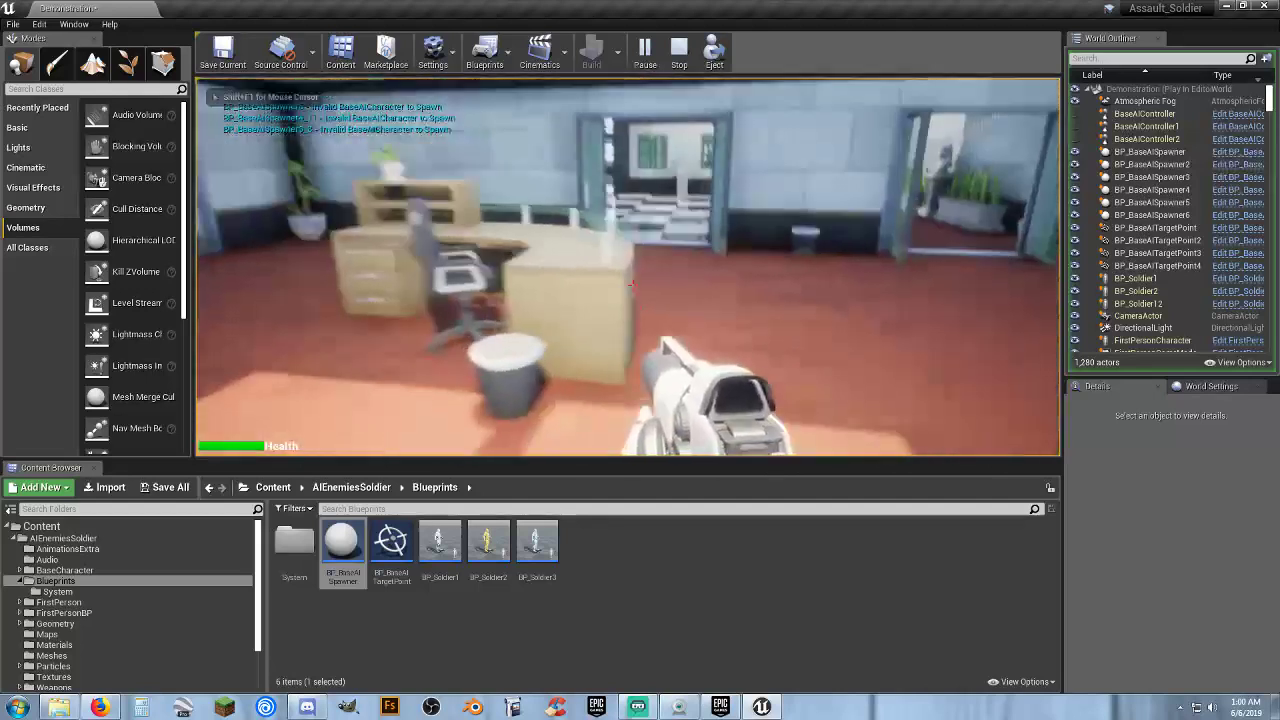
# - Raise the office spawner BP_BaseAISpawner3 slightly above the floor and play the level again
pyautogui.press('Escape')
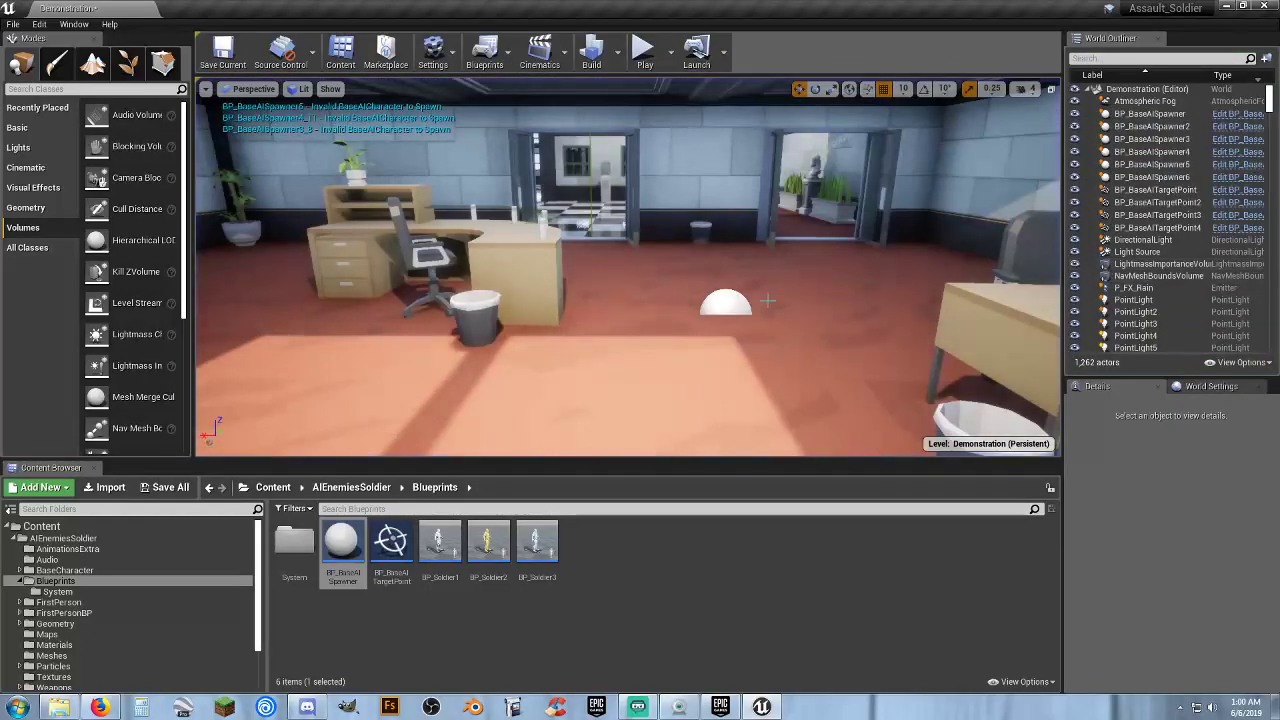
pyautogui.click(726, 300)
pyautogui.moveTo(730, 256); pyautogui.dragTo(731, 242)
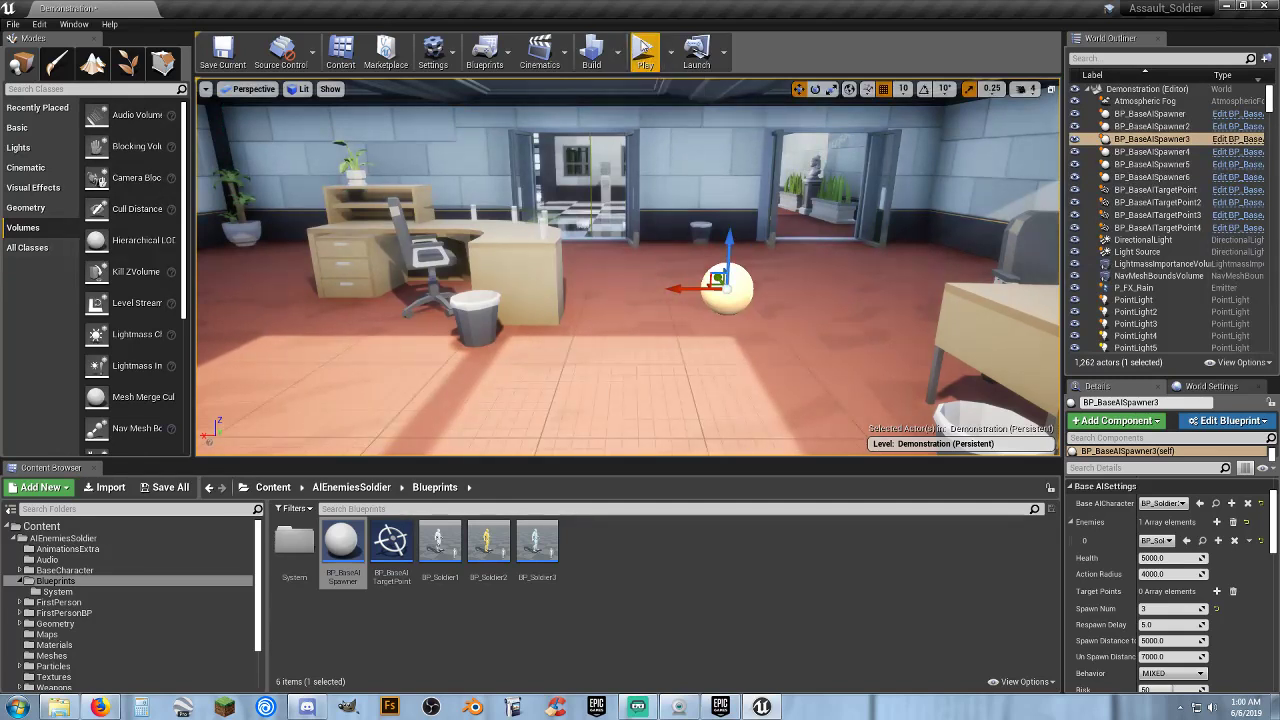
pyautogui.click(645, 47)
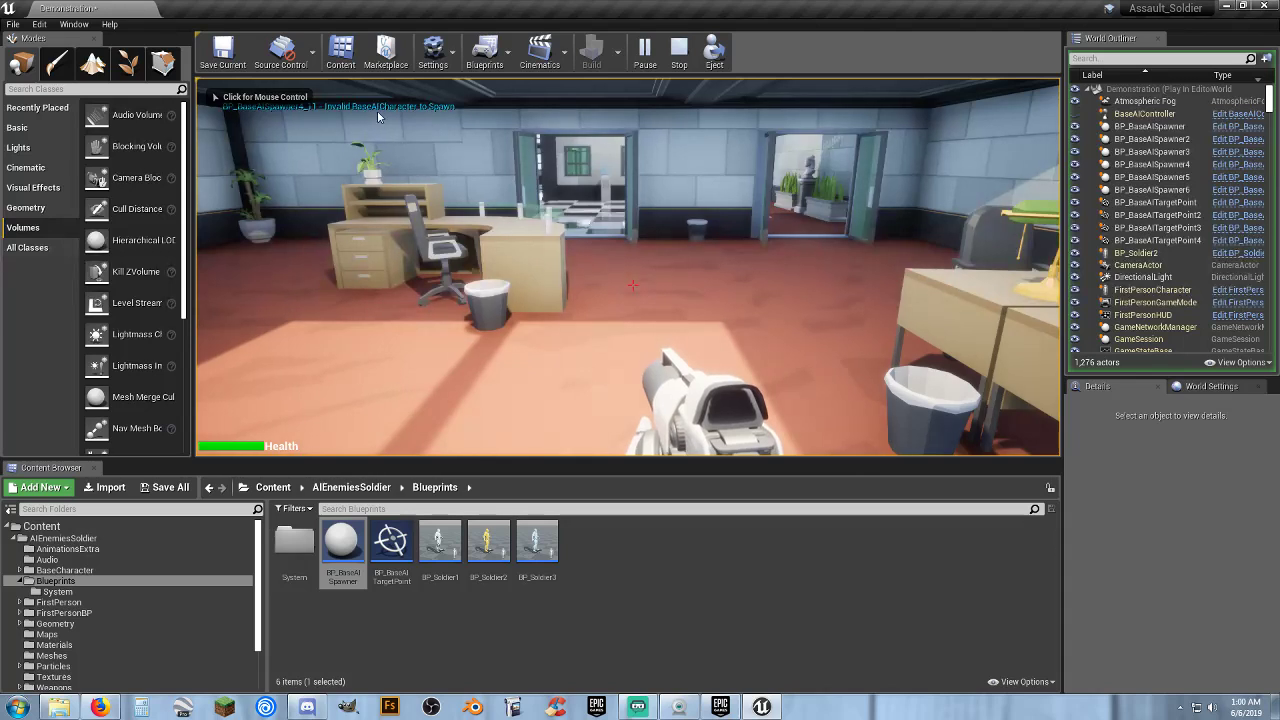
# - Stop the test and check that BP_BaseAISpawner3's Base AI Character is BP_Soldier2
pyautogui.press('Escape')
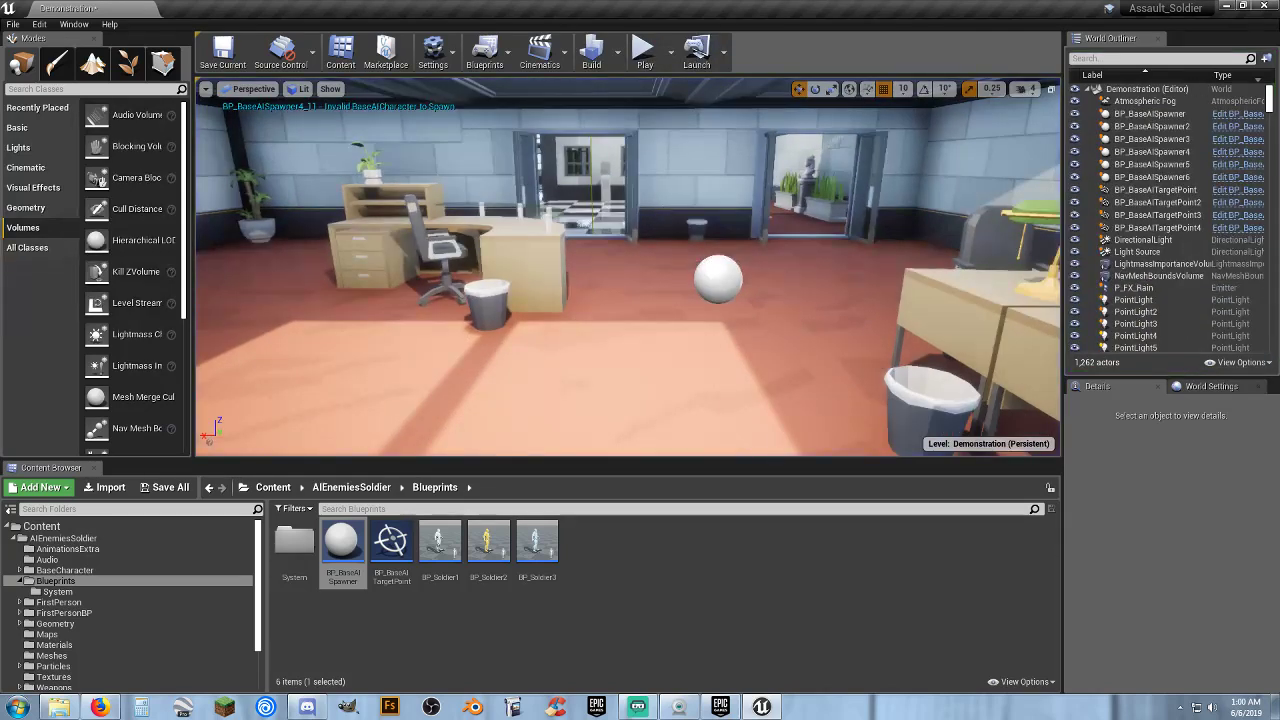
pyautogui.click(718, 278)
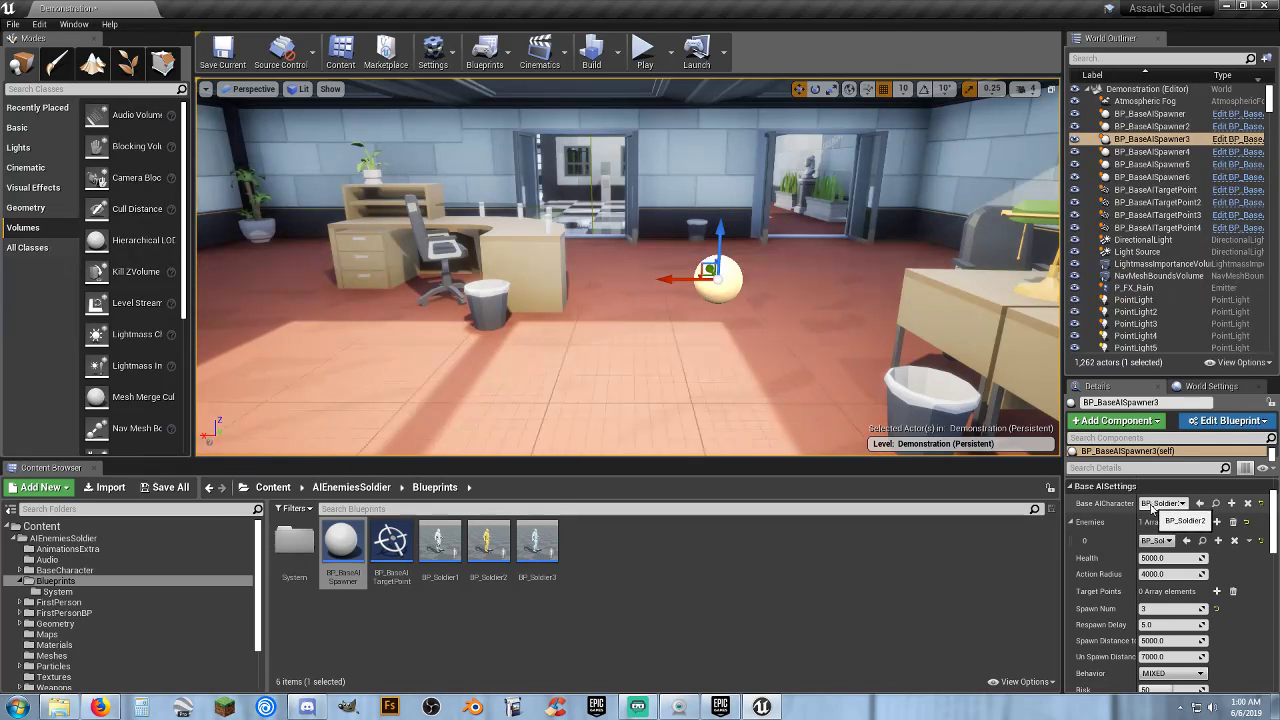
pyautogui.scroll(2, 1151, 510)
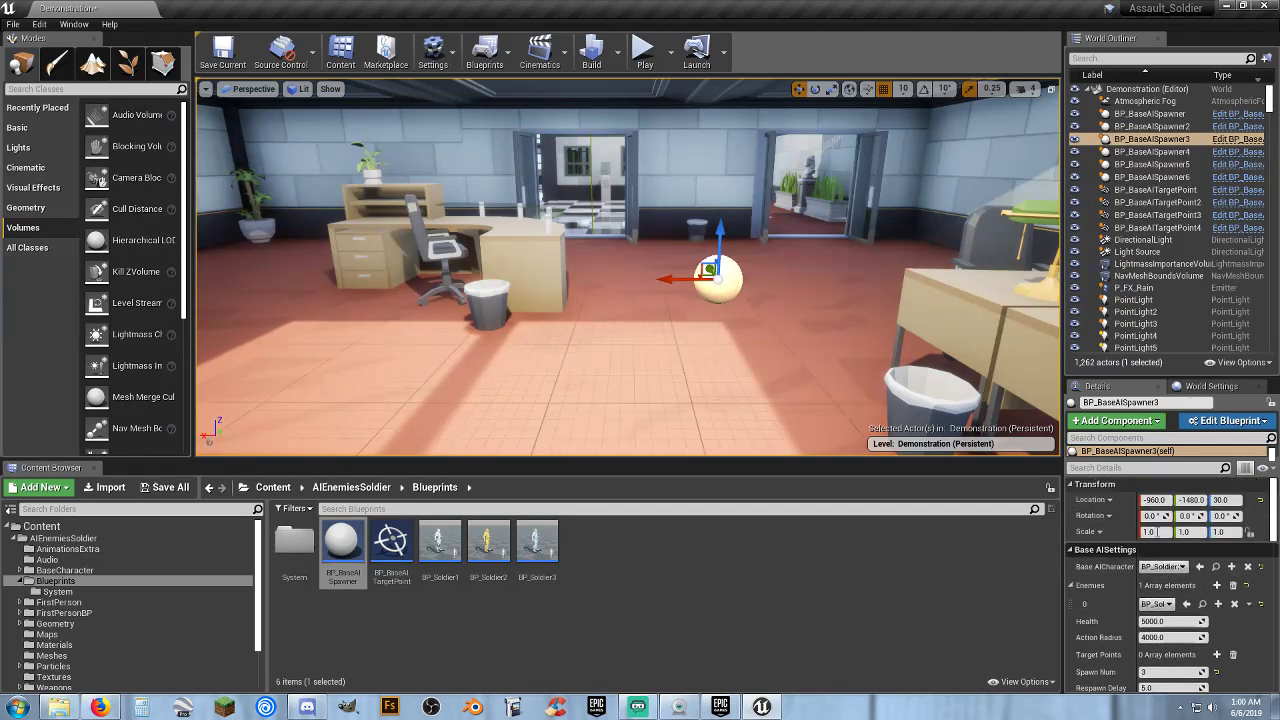
pyautogui.click(1160, 567)
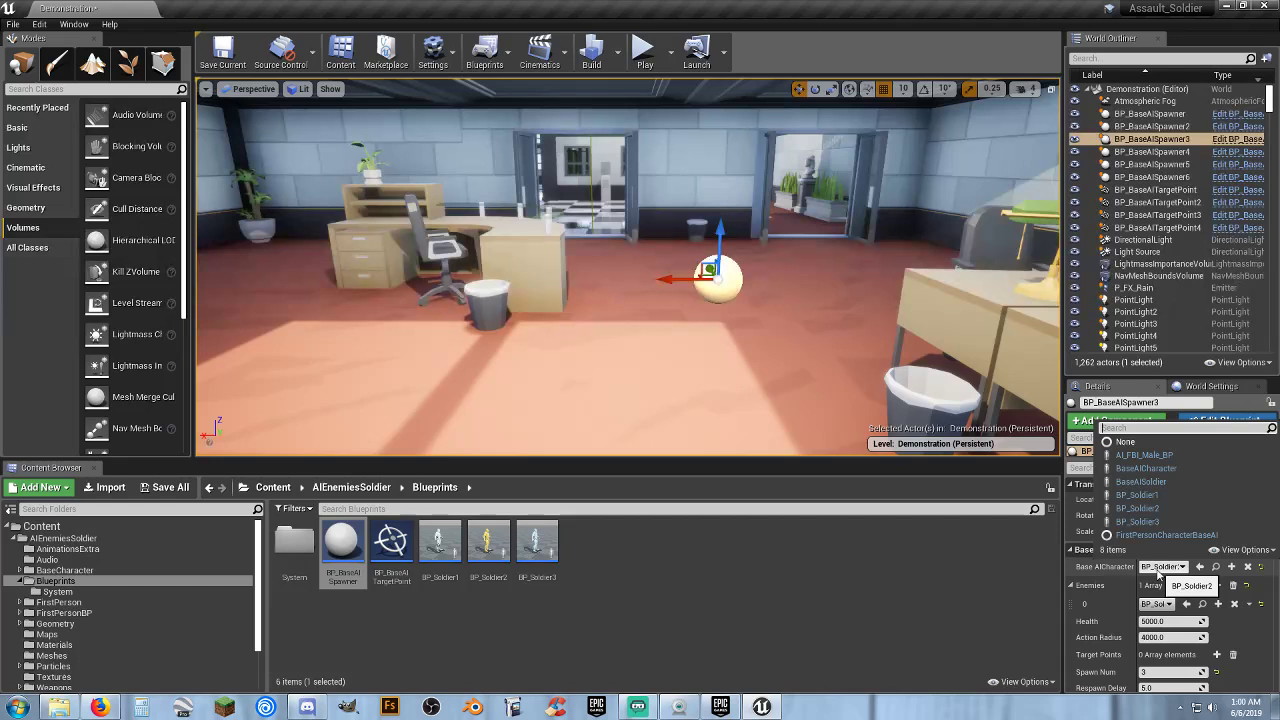
pyautogui.click(1148, 515)
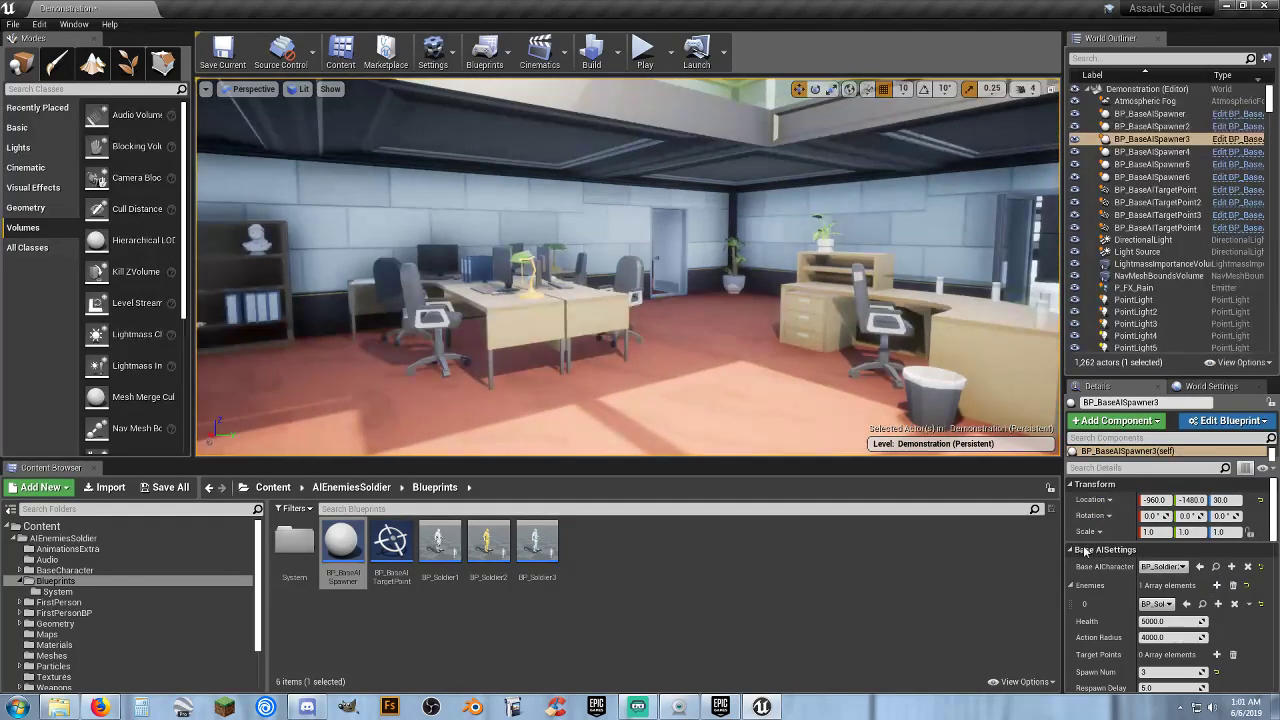
# - Delete the office spawners BP_BaseAISpawner3 and BP_BaseAISpawner2
pyautogui.press('f')
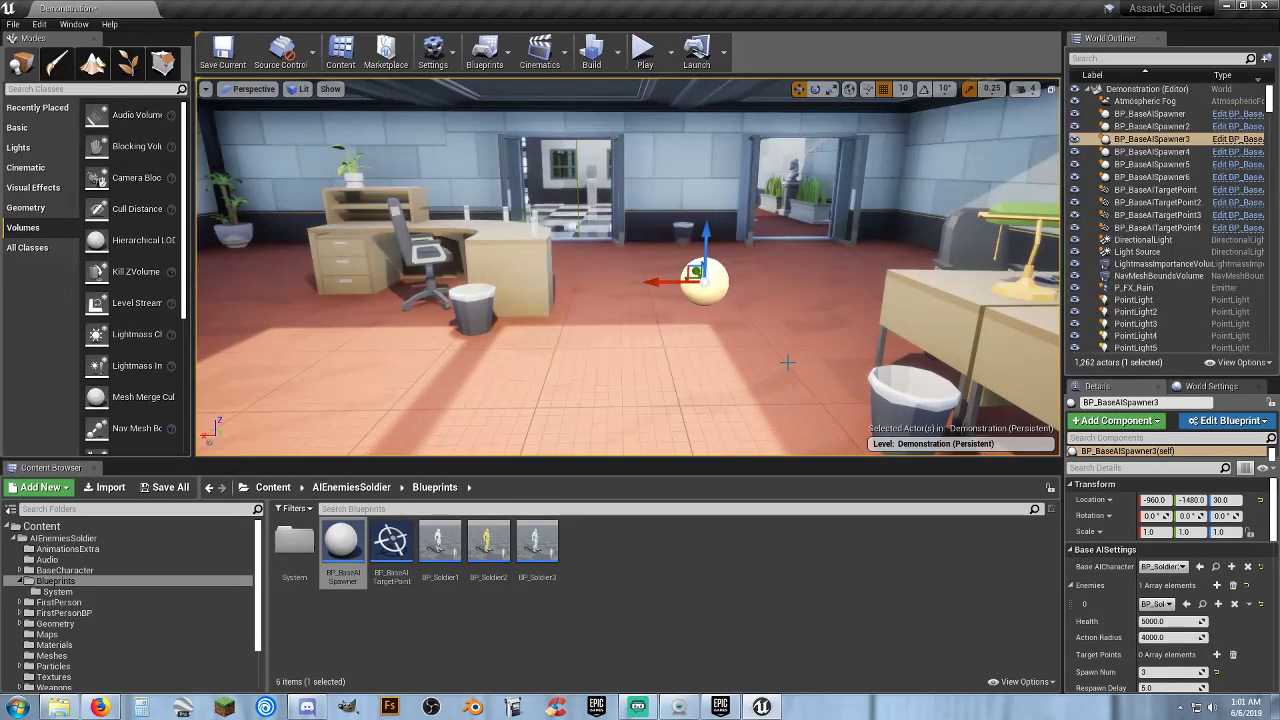
pyautogui.press('Delete')
pyautogui.moveTo(787, 362); pyautogui.dragTo(787, 362, button='right')
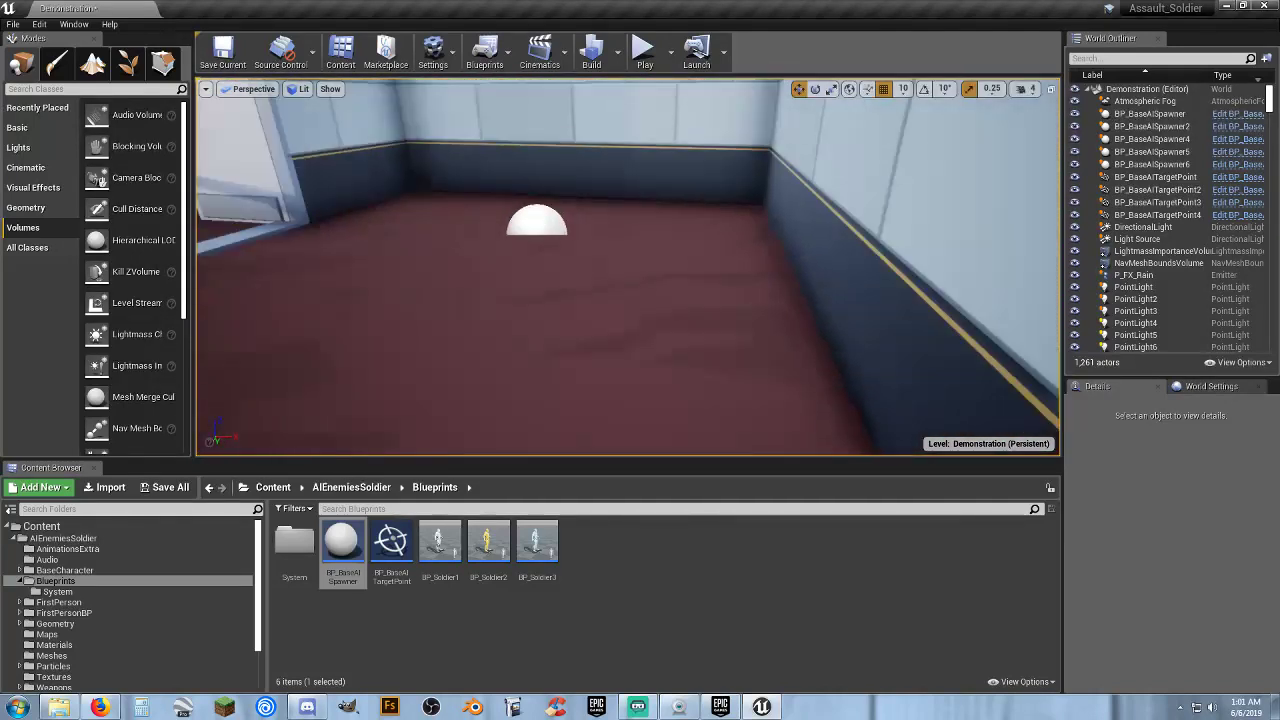
pyautogui.moveTo(845, 300); pyautogui.dragTo(857, 289, button='right')
pyautogui.click(740, 262)
pyautogui.press('Delete')
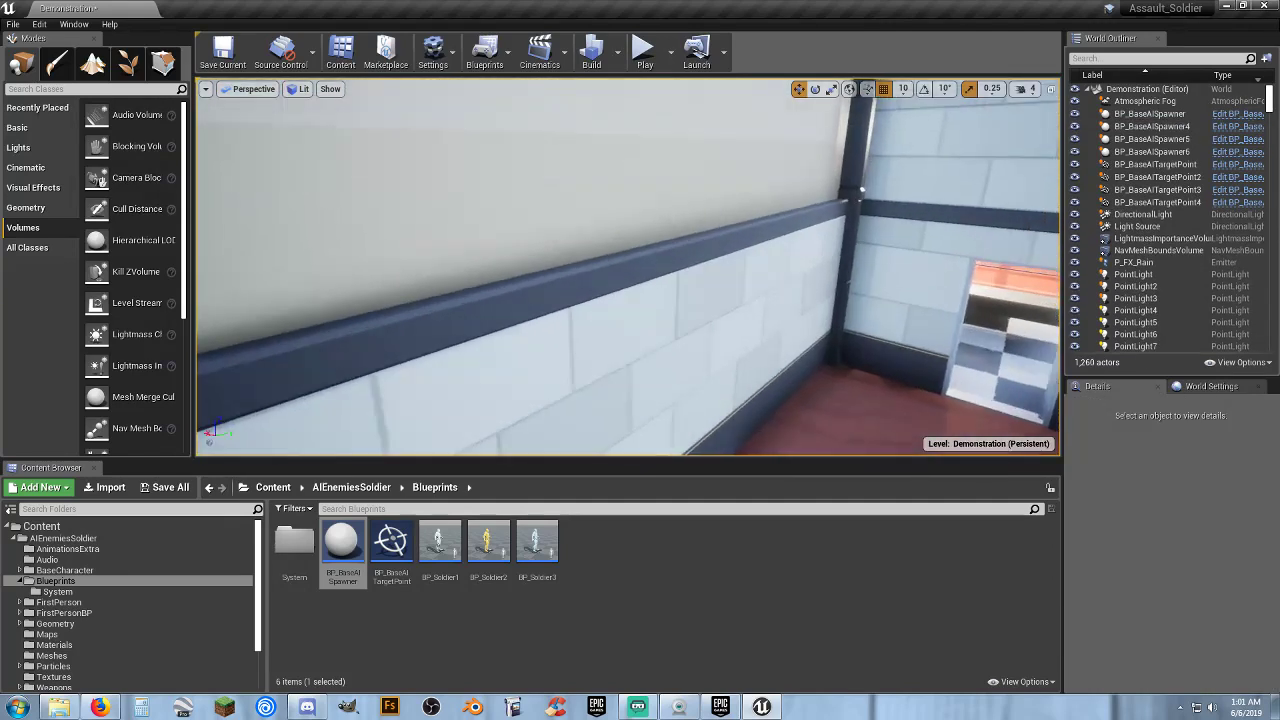
# - Run a short play test of the level without those spawners
pyautogui.moveTo(542, 268); pyautogui.dragTo(542, 268, button='right')
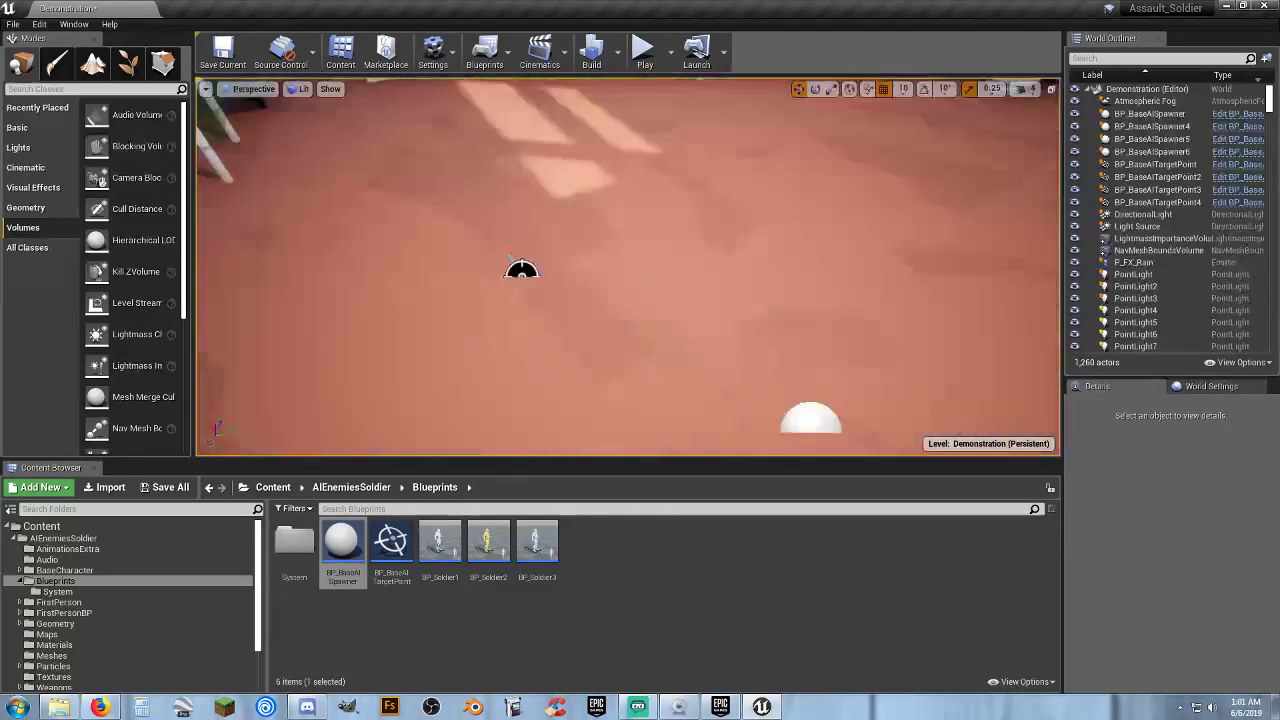
pyautogui.click(644, 50)
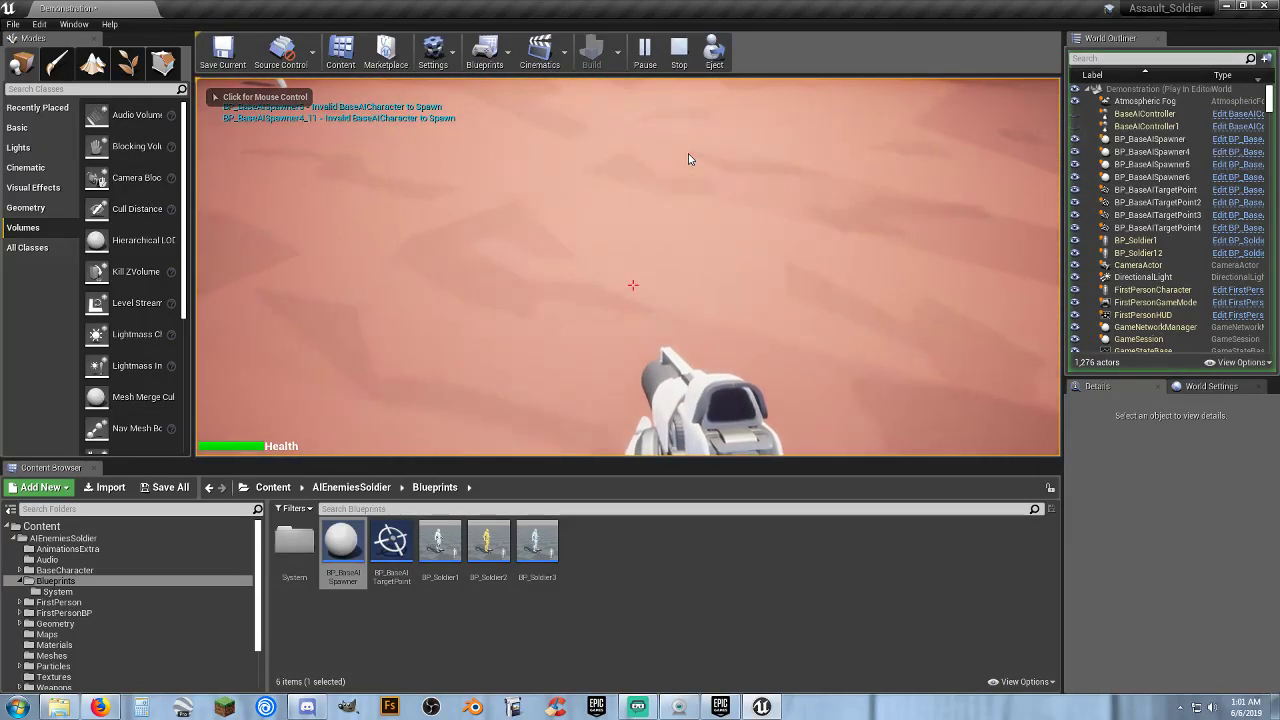
pyautogui.press('Escape')
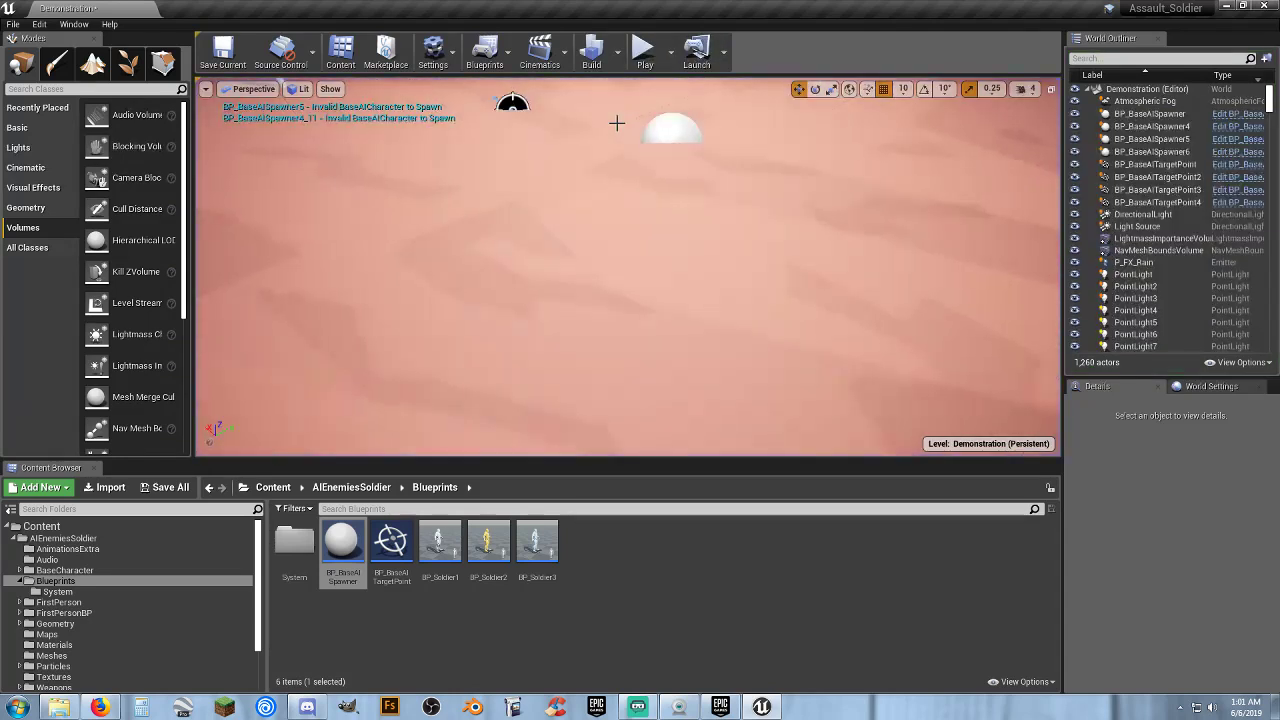
# - Frame BP_BaseAISpawner4, check its character list unchanged, and run a quick play test
pyautogui.click(656, 124)
pyautogui.press('f')
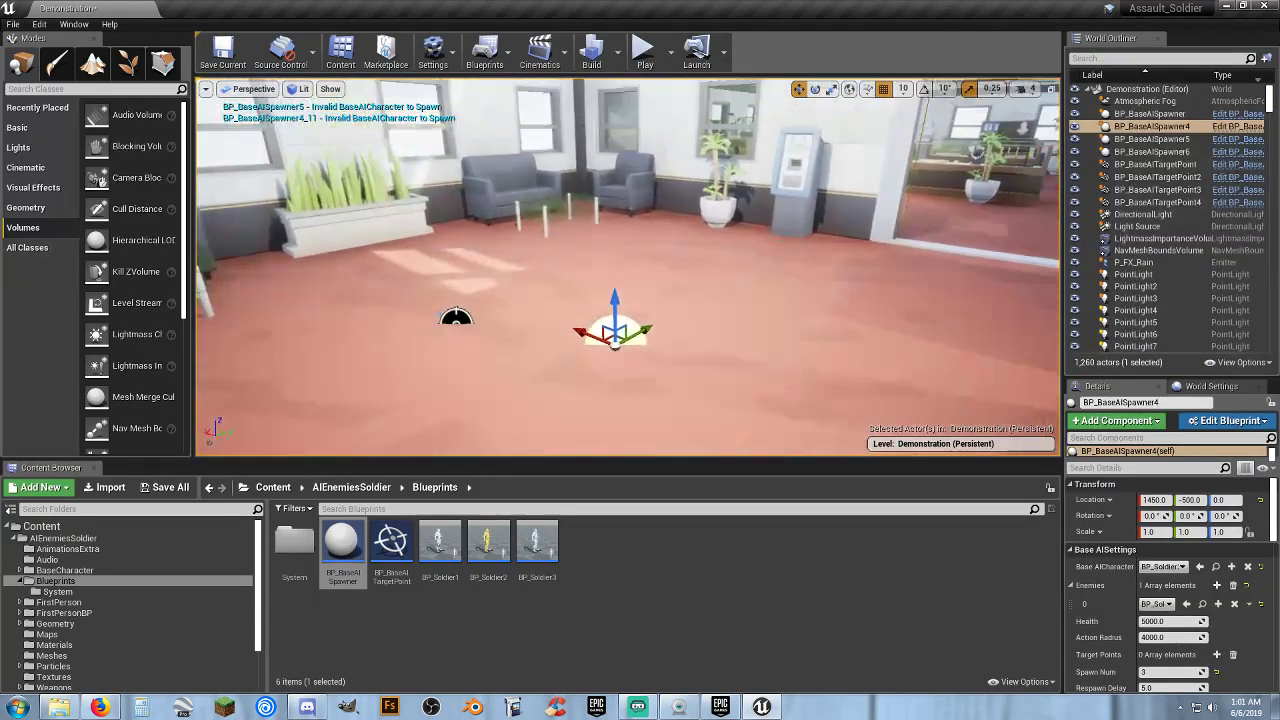
pyautogui.click(1148, 567)
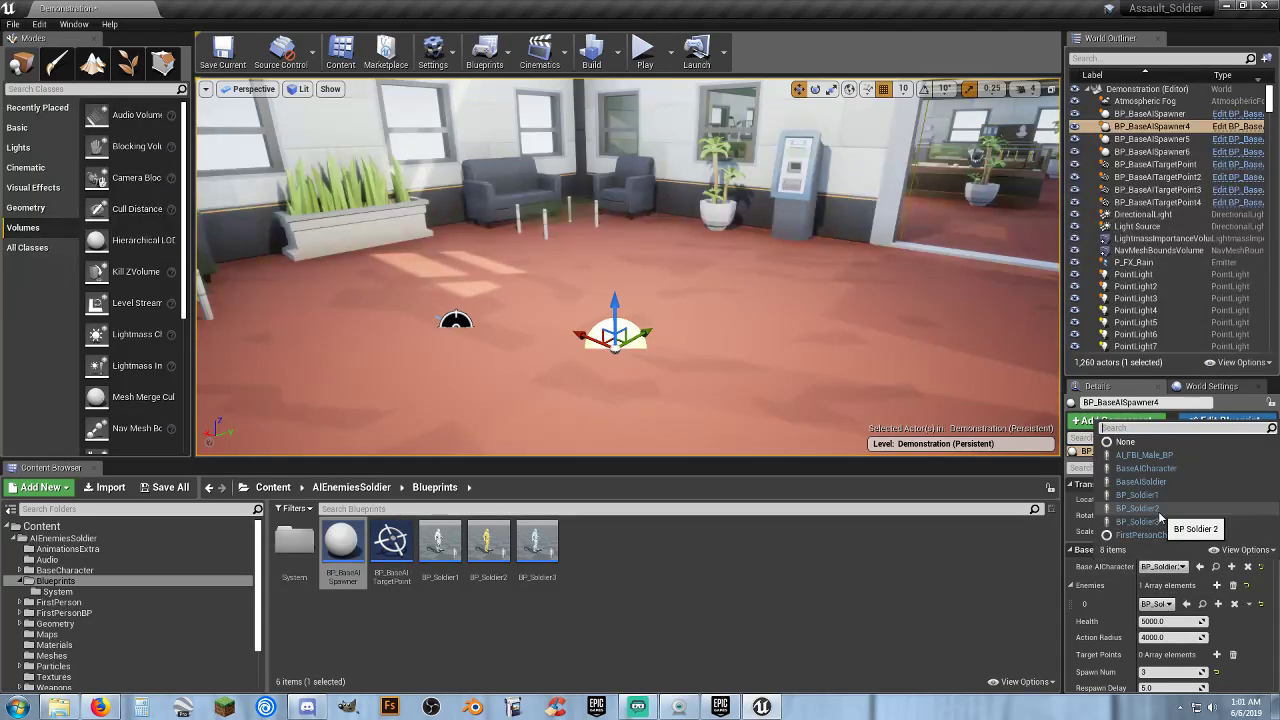
pyautogui.click(1181, 514)
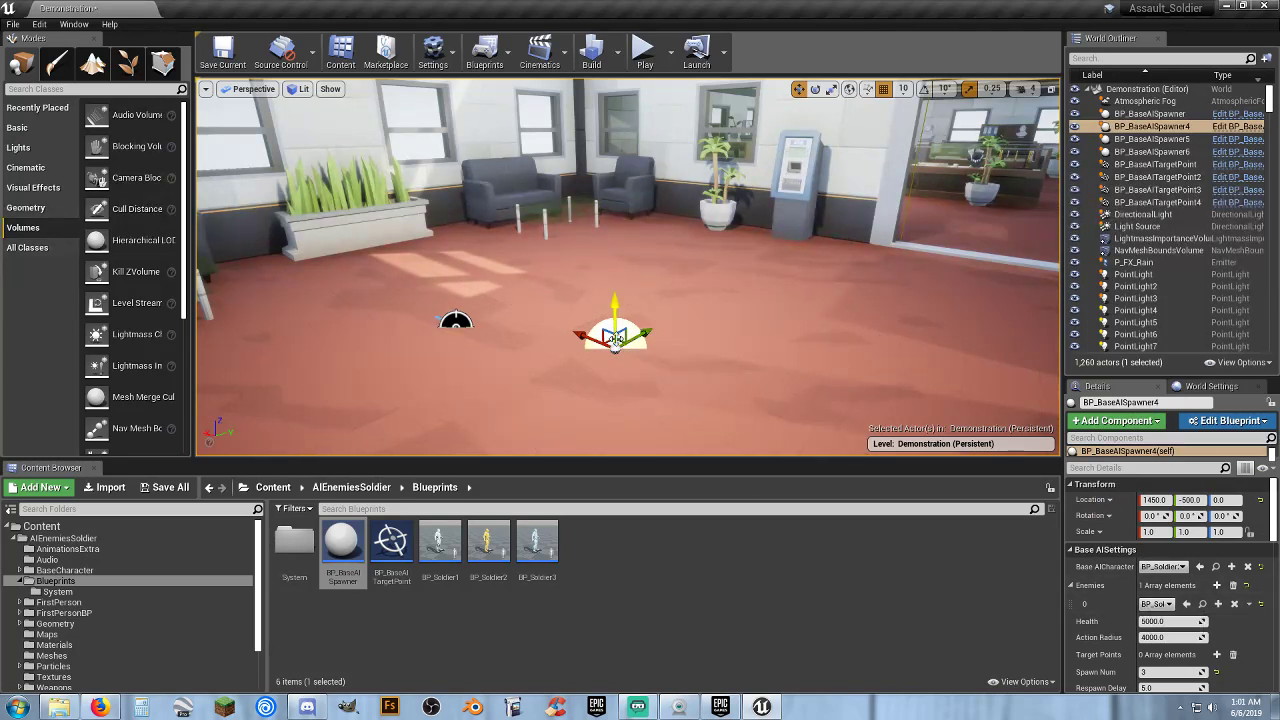
pyautogui.click(643, 55)
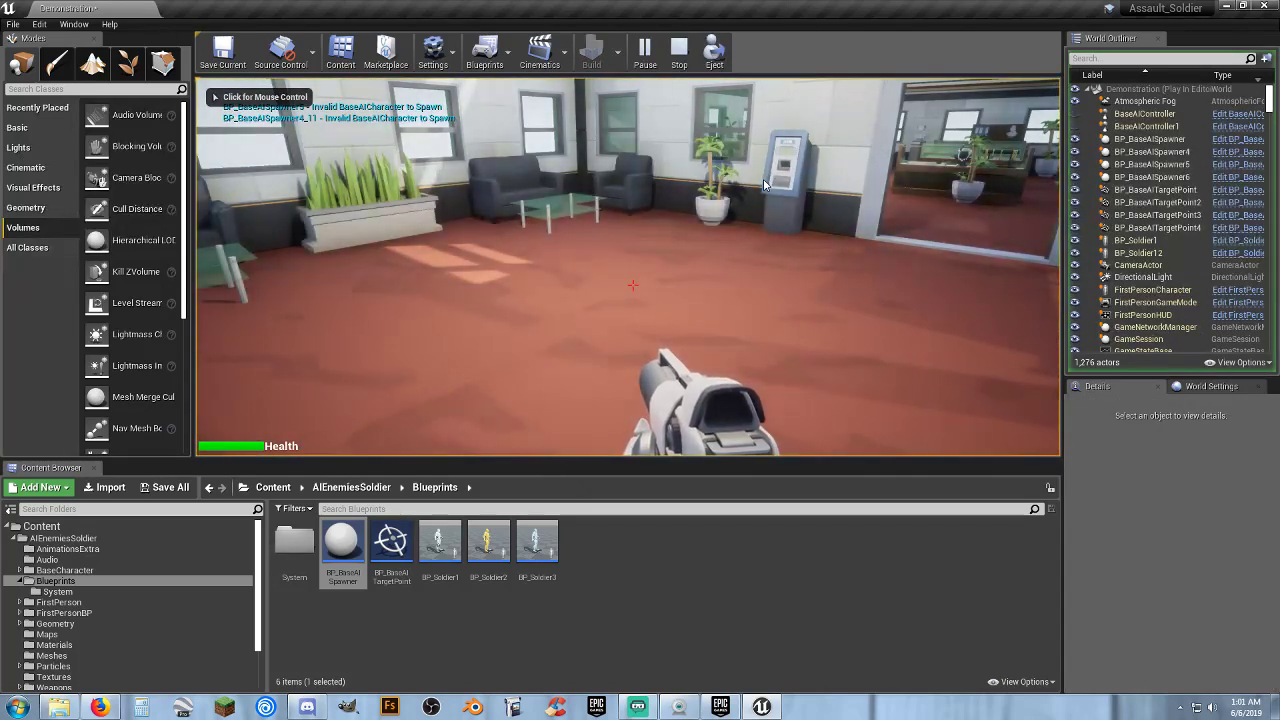
pyautogui.press('Escape')
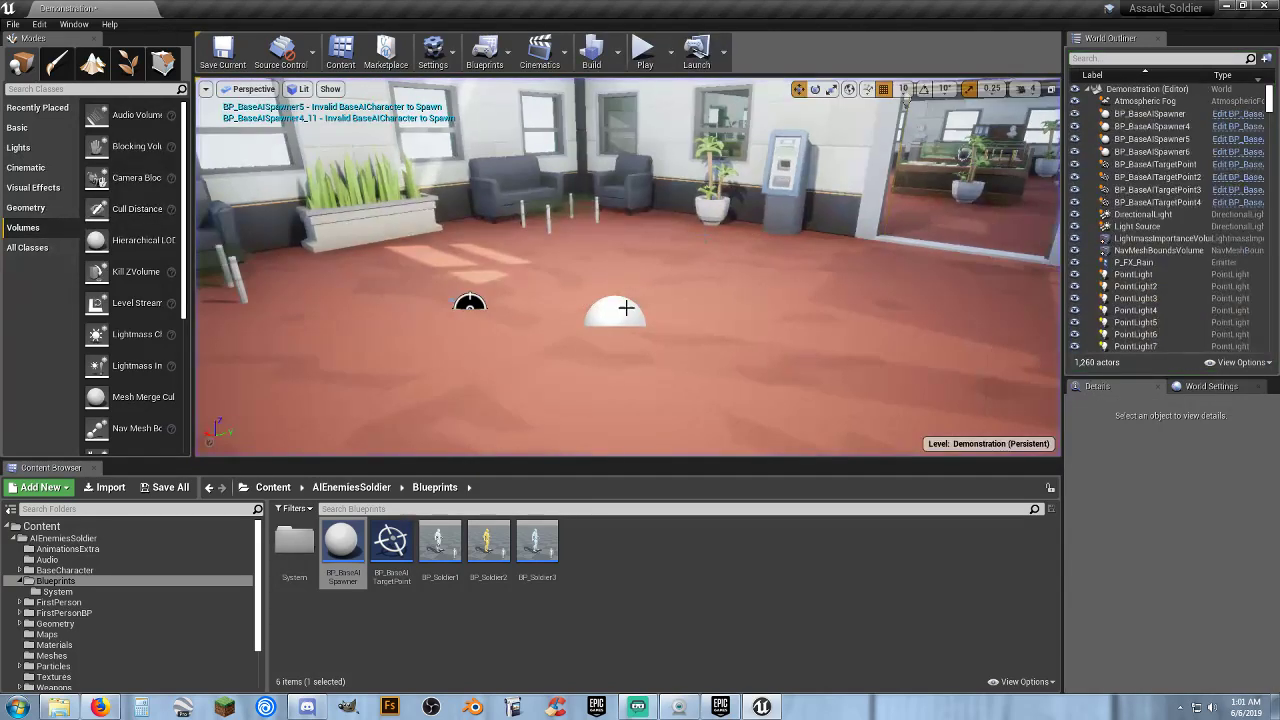
# - Delete BP_BaseAISpawner4 and test the level without it
pyautogui.click(622, 317)
pyautogui.press('Delete')
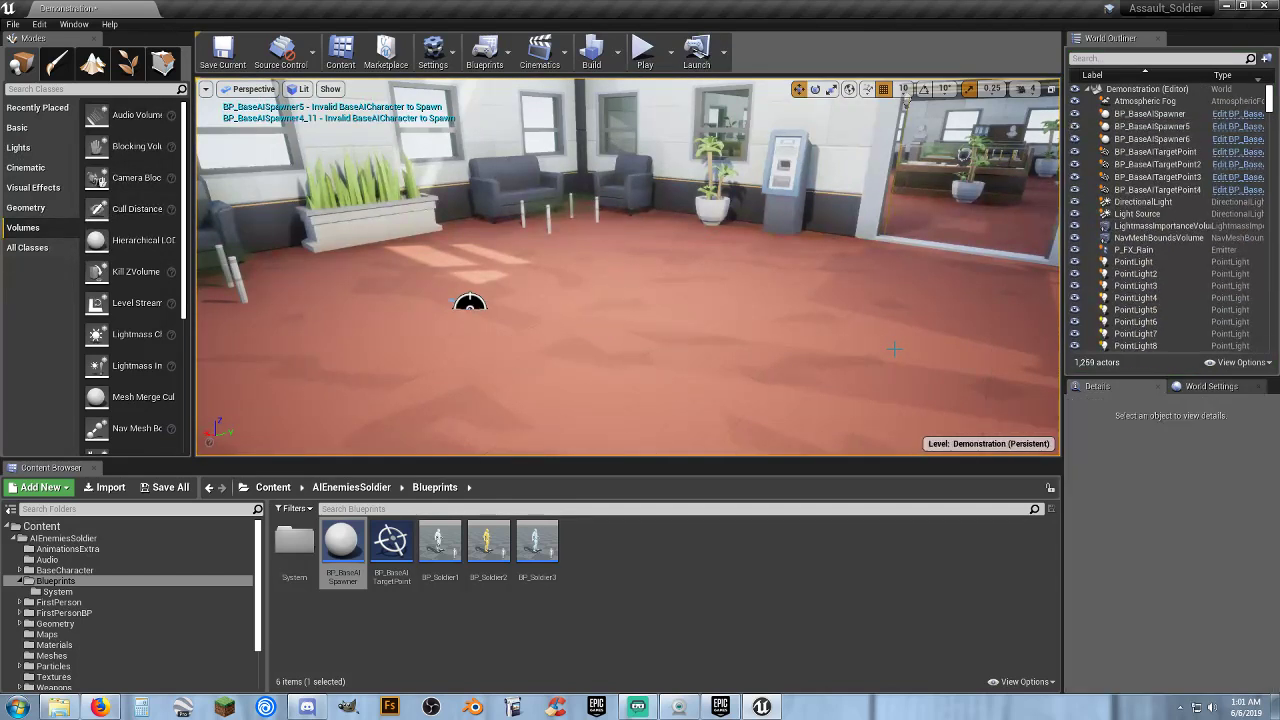
pyautogui.click(640, 60)
pyautogui.press('Escape')
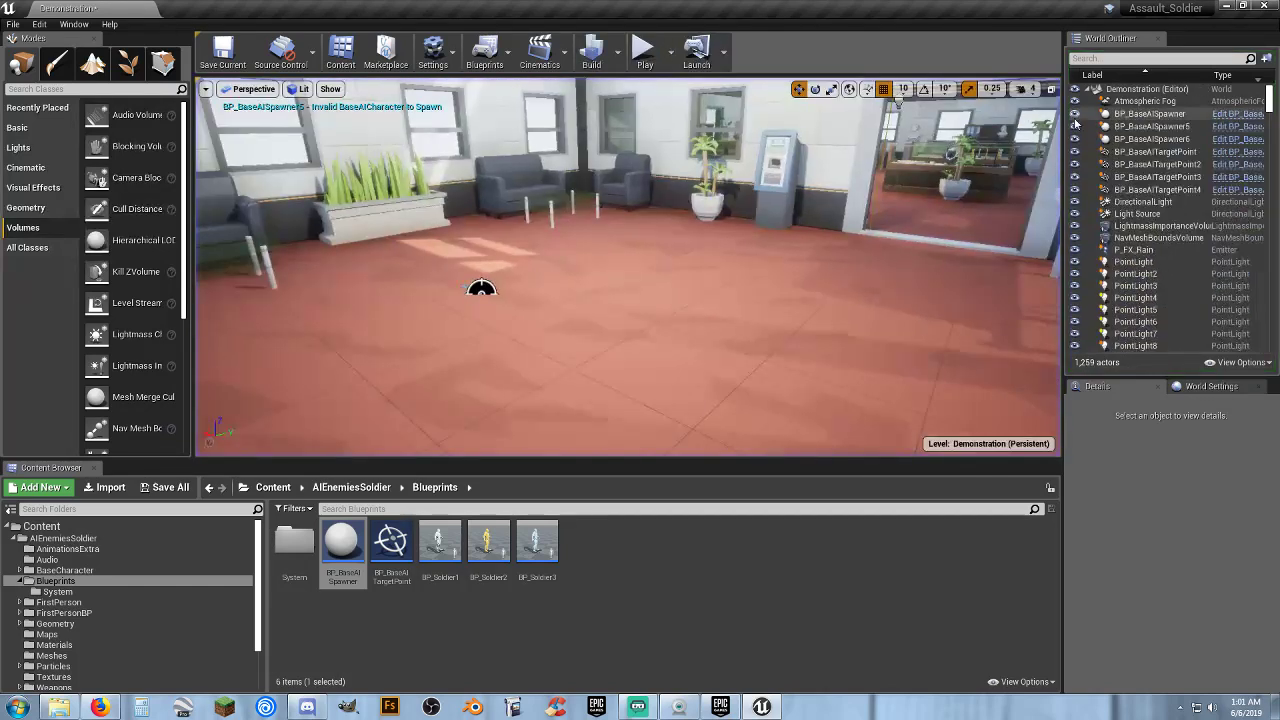
# - Delete BP_BaseAISpawner5 and start a play test with the remaining road spawners
pyautogui.click(1160, 127)
pyautogui.doubleClick(1160, 127)
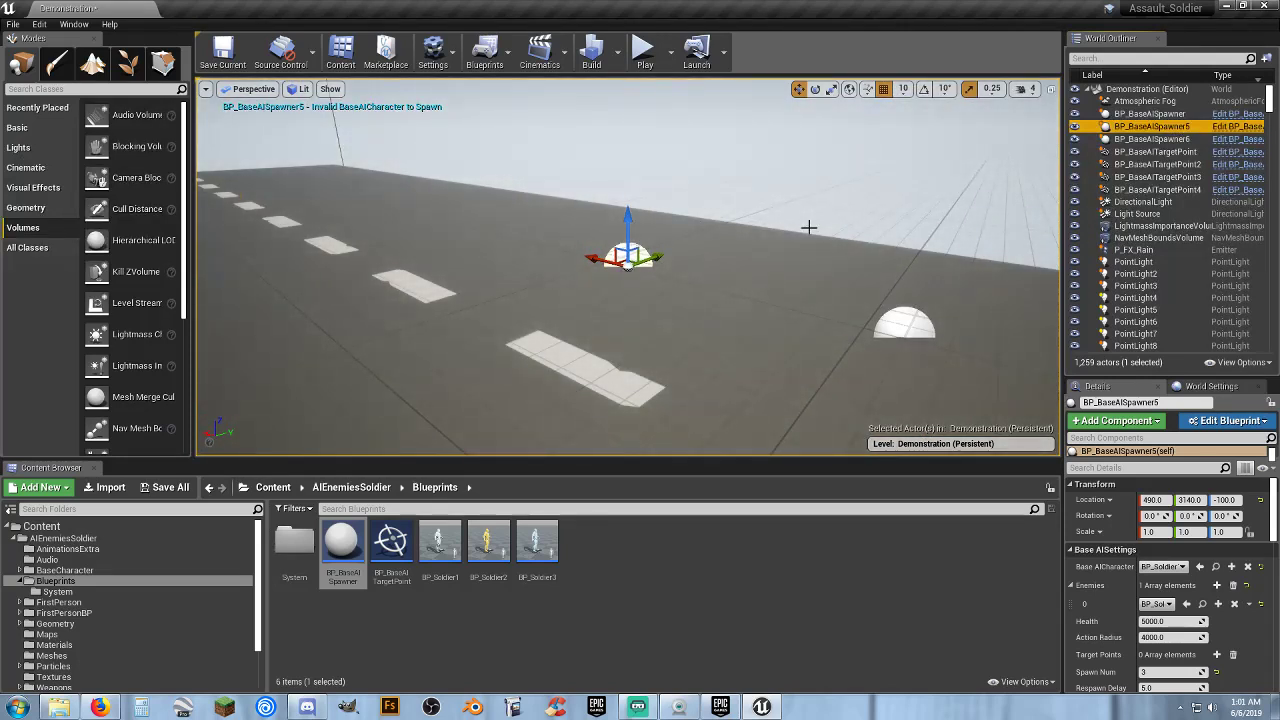
pyautogui.press('Delete')
pyautogui.moveTo(808, 227); pyautogui.dragTo(700, 280, button='right')
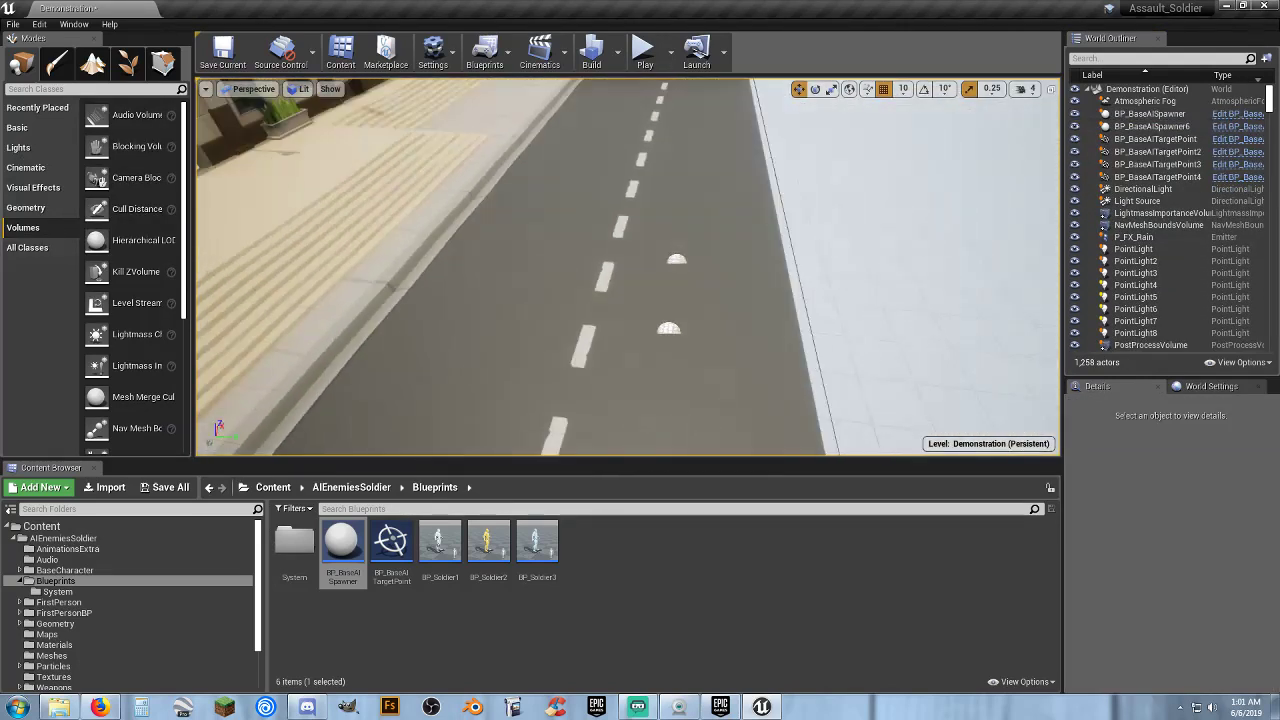
pyautogui.click(644, 52)
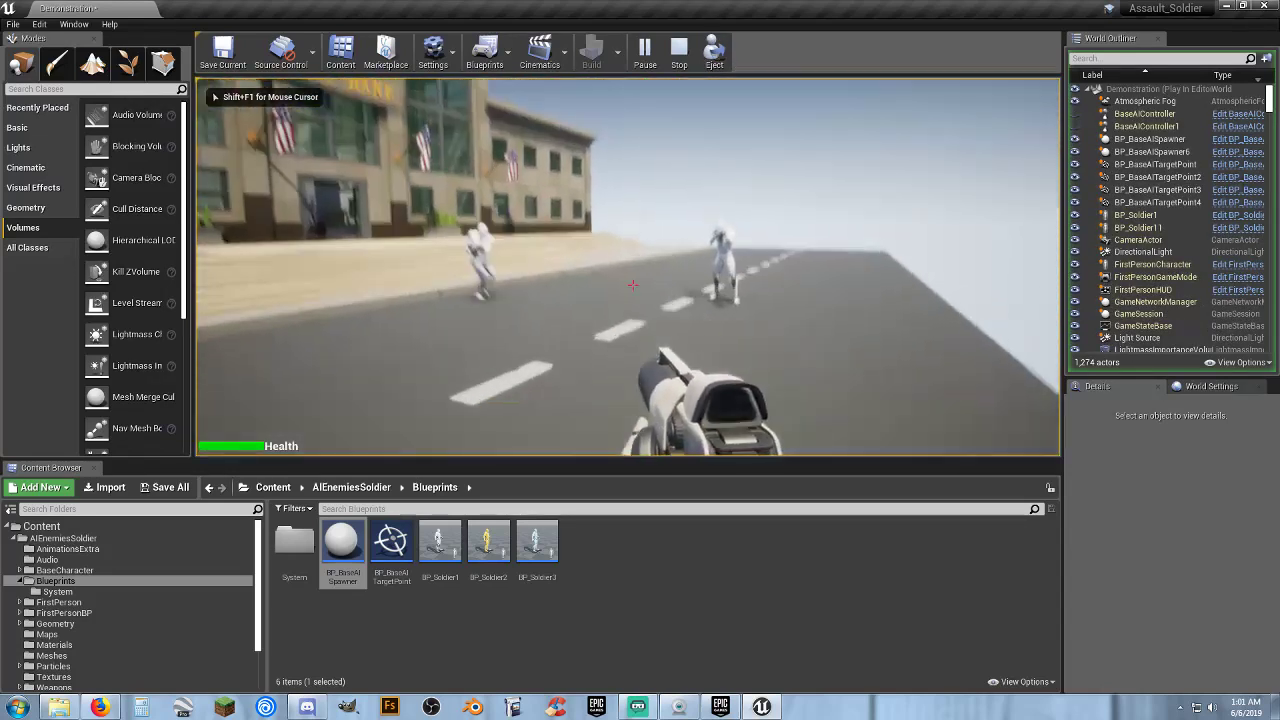
# - Walk the player up the bank steps into the lobby and back, then stop the play test
pyautogui.press('w')
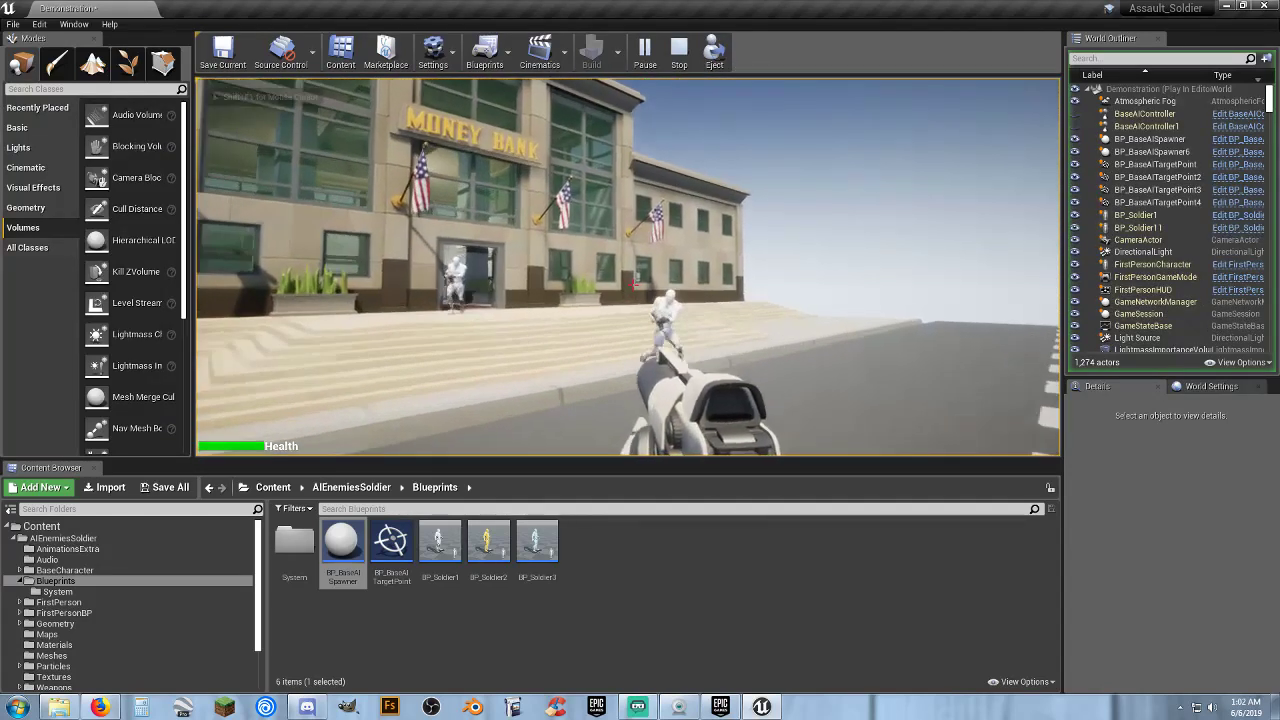
pyautogui.press('w')
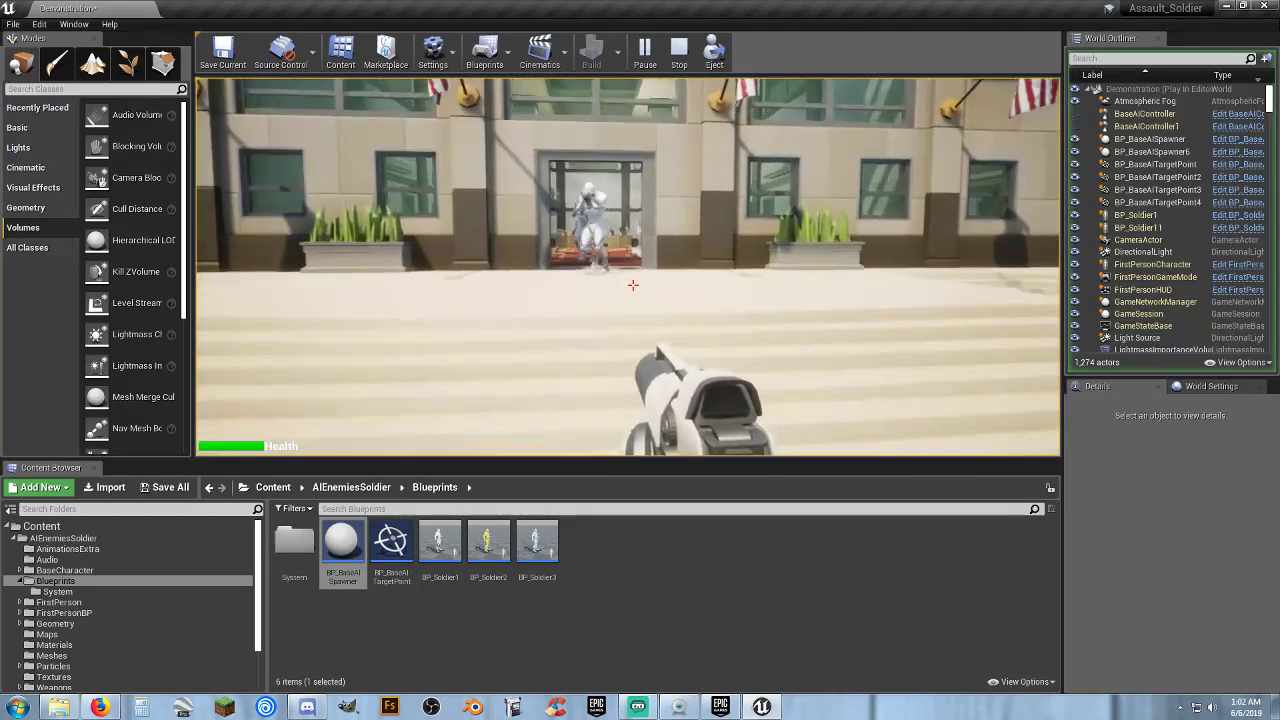
pyautogui.press('w')
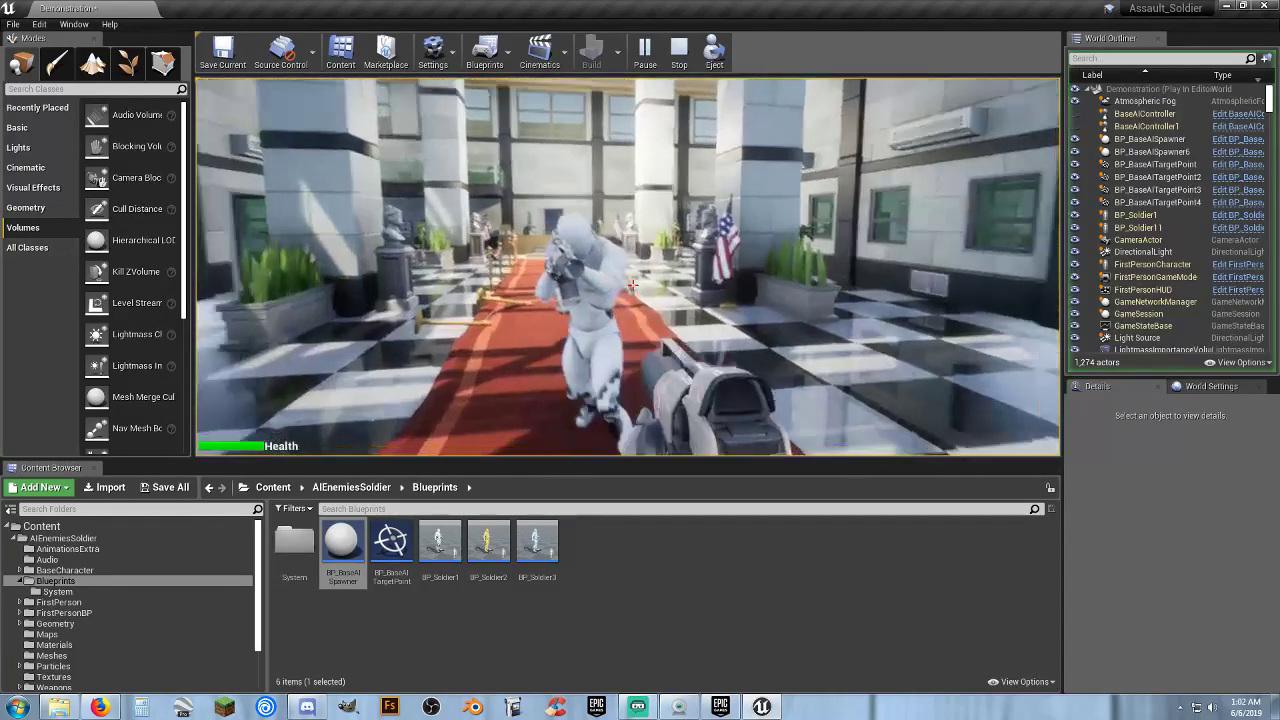
pyautogui.press('w')
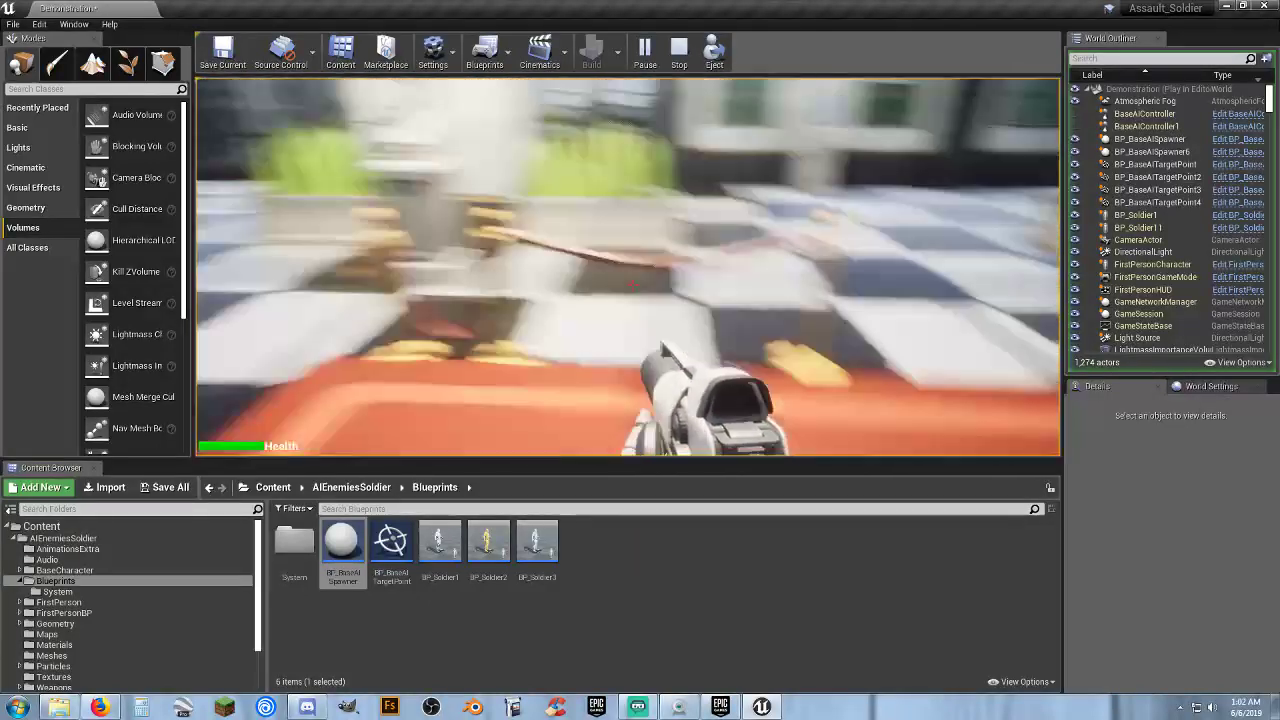
pyautogui.press('w')
pyautogui.press('s')
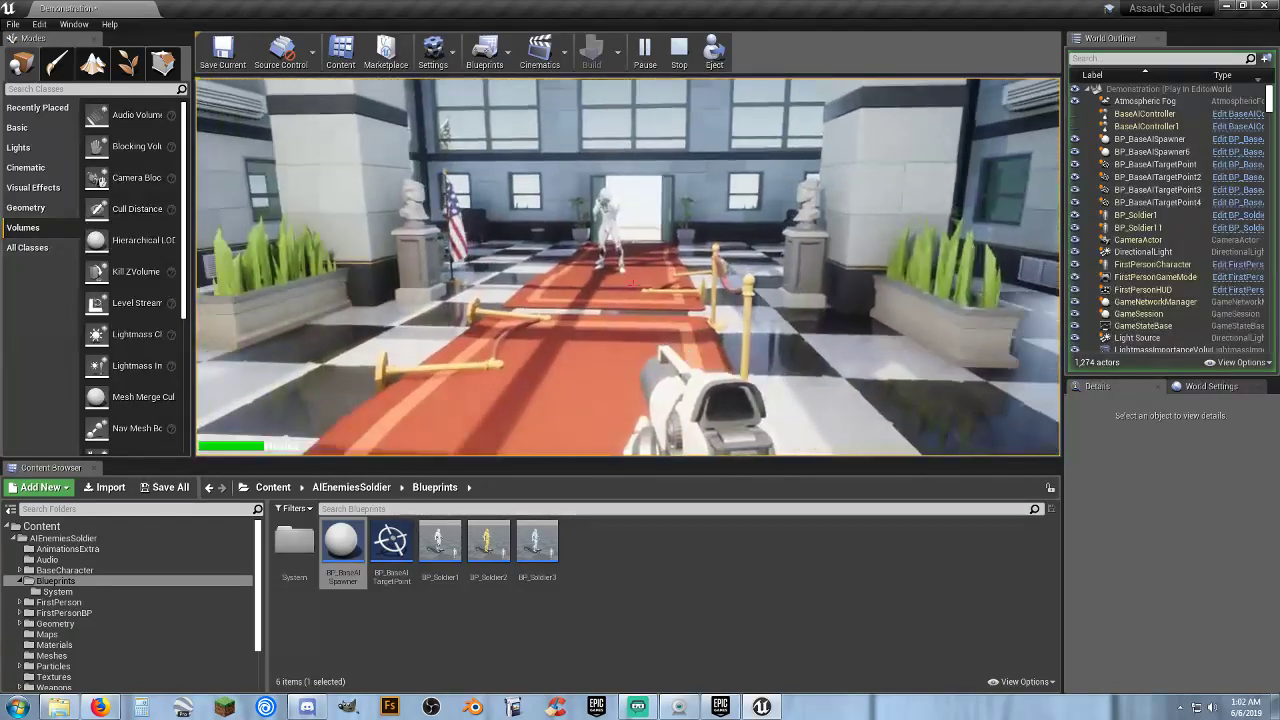
pyautogui.press('Escape')
pyautogui.moveTo(833, 306)
pyautogui.mouseDown(button='right')
pyautogui.moveTo(760, 330)
pyautogui.moveTo(710, 314)
pyautogui.mouseUp(button='right')
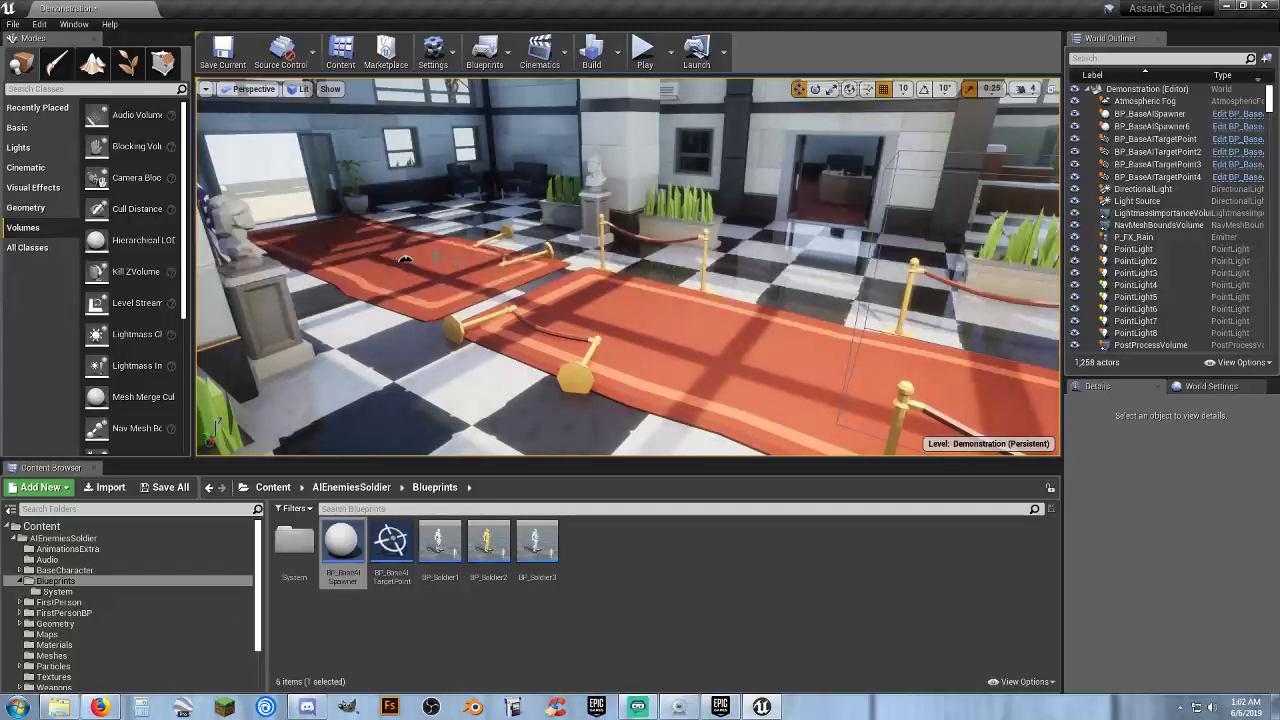
# - Place a new BP_BaseAISpawner on the lobby floor by the water cooler
pyautogui.moveTo(405, 260); pyautogui.dragTo(845, 293, button='right')
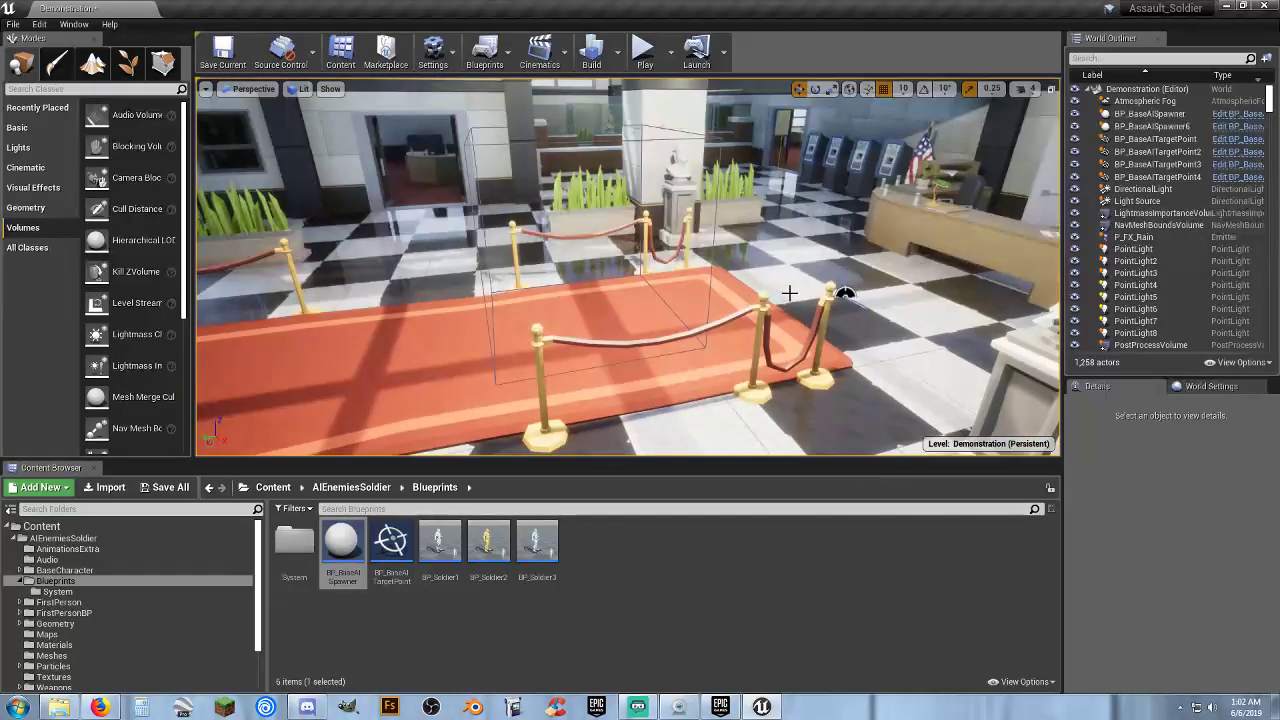
pyautogui.click(845, 292)
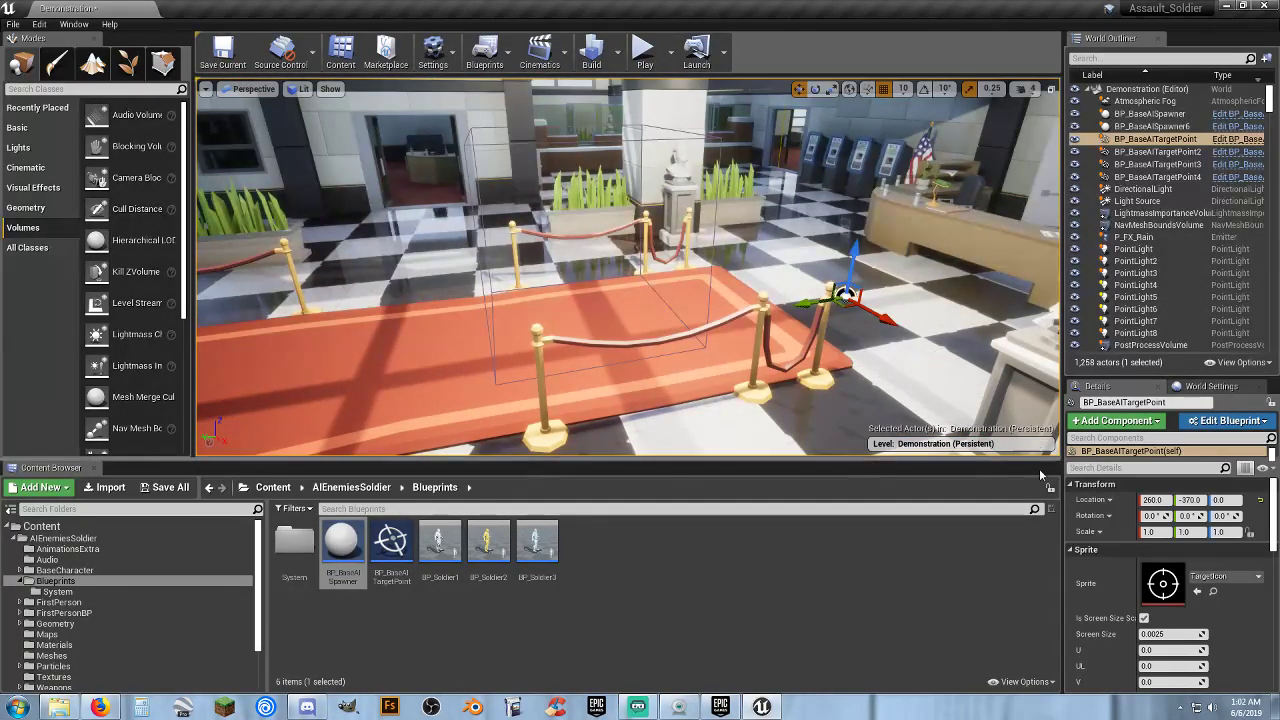
pyautogui.scroll(-2, 1119, 556)
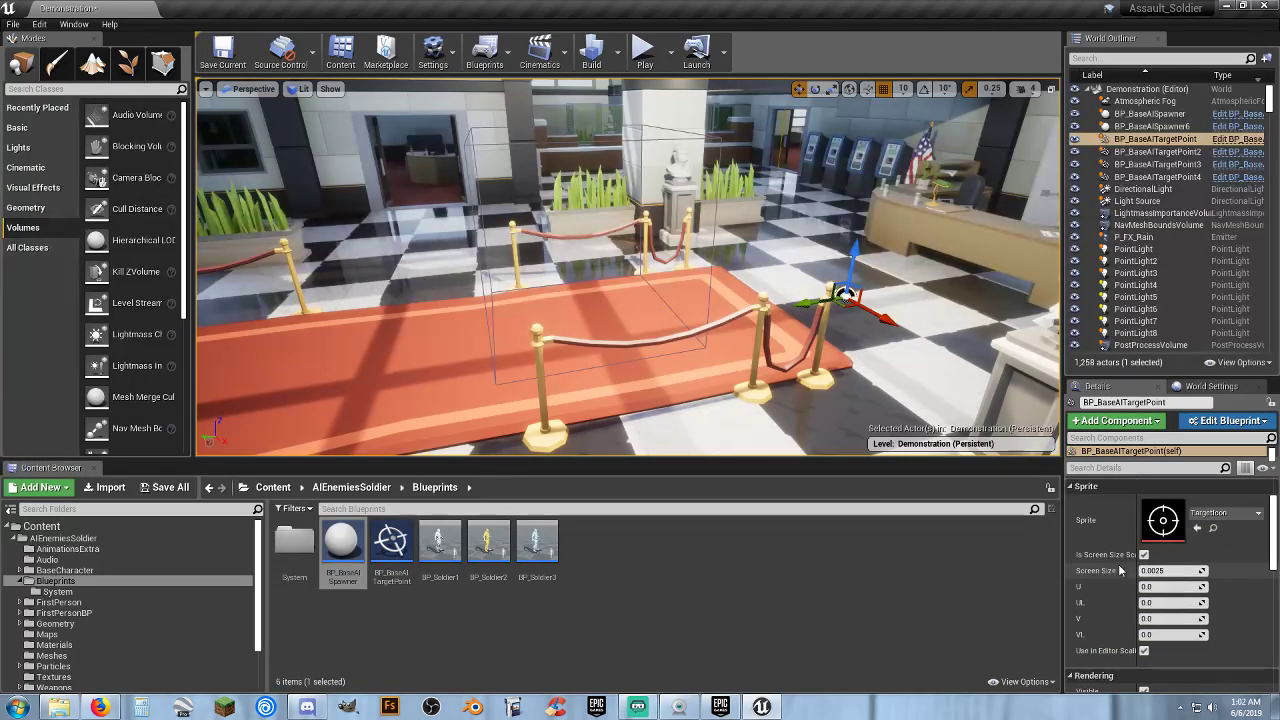
pyautogui.scroll(-1, 1118, 564)
pyautogui.scroll(-1, 1118, 566)
pyautogui.scroll(-1, 1119, 568)
pyautogui.scroll(-2, 1120, 568)
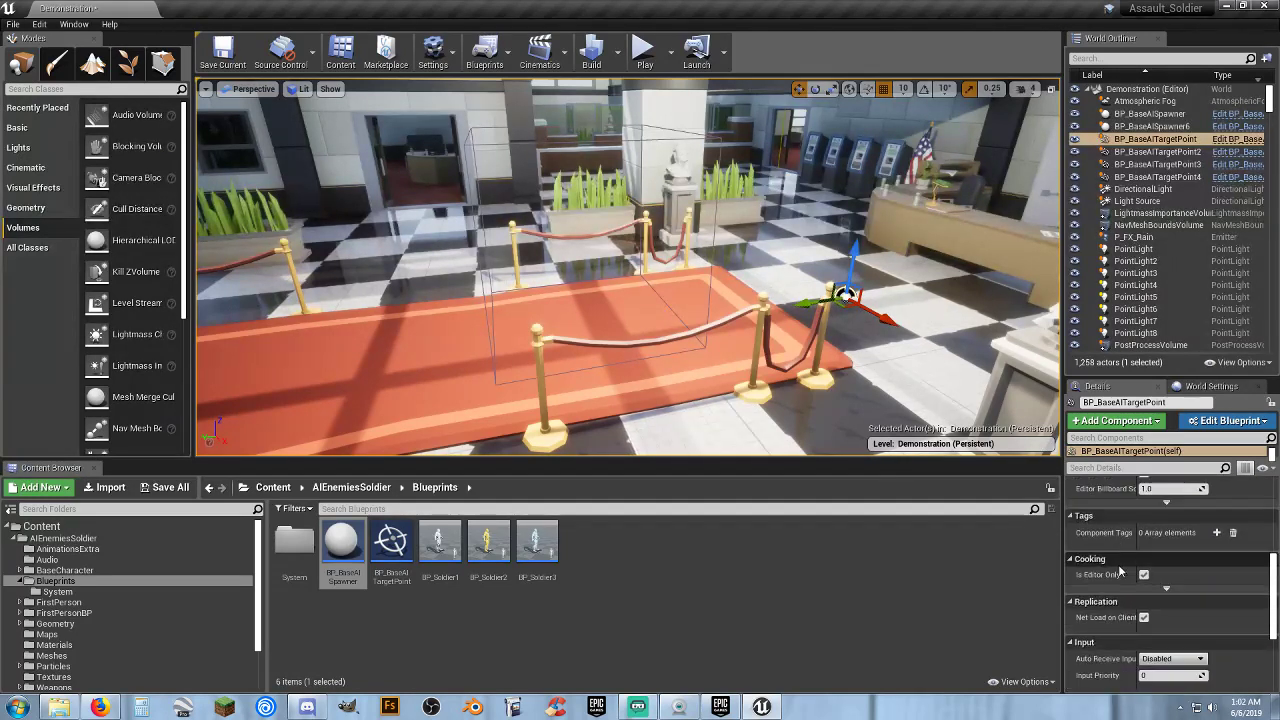
pyautogui.scroll(-1, 1119, 568)
pyautogui.scroll(-2, 1118, 564)
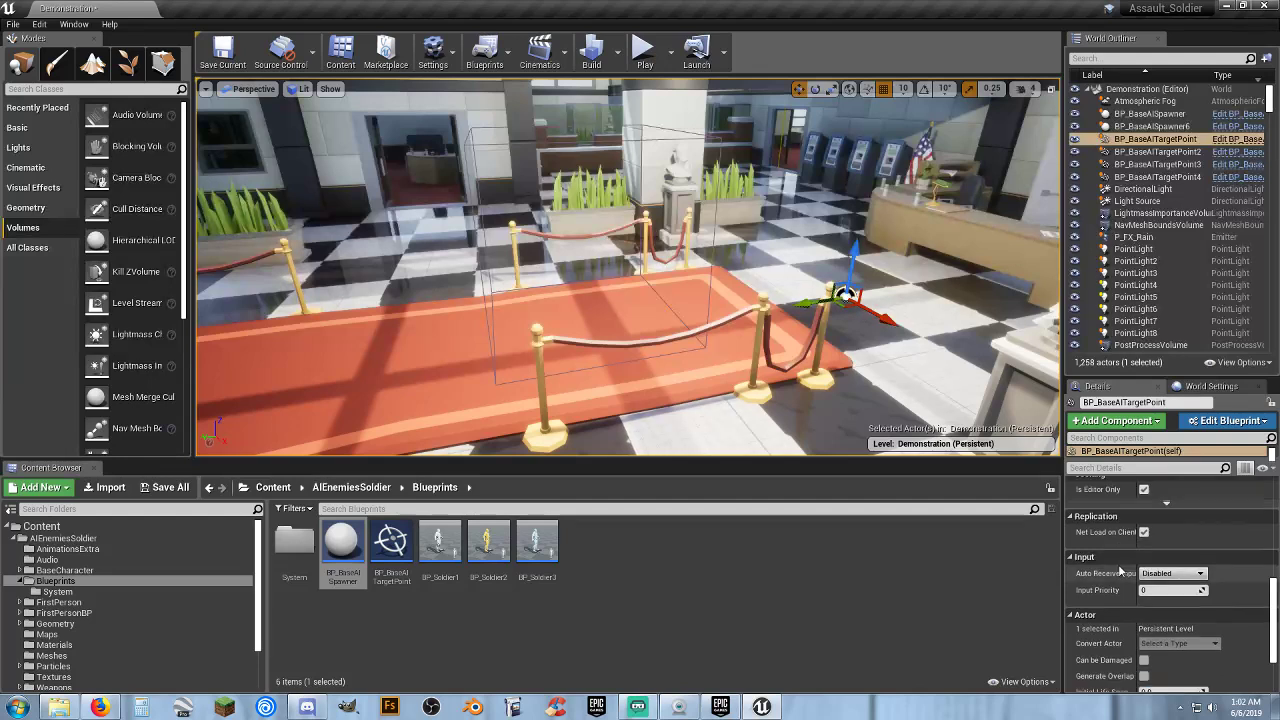
pyautogui.scroll(-1, 1118, 566)
pyautogui.moveTo(880, 285)
pyautogui.mouseDown(button='right')
pyautogui.moveTo(1000, 290)
pyautogui.moveTo(640, 300)
pyautogui.mouseUp(button='right')
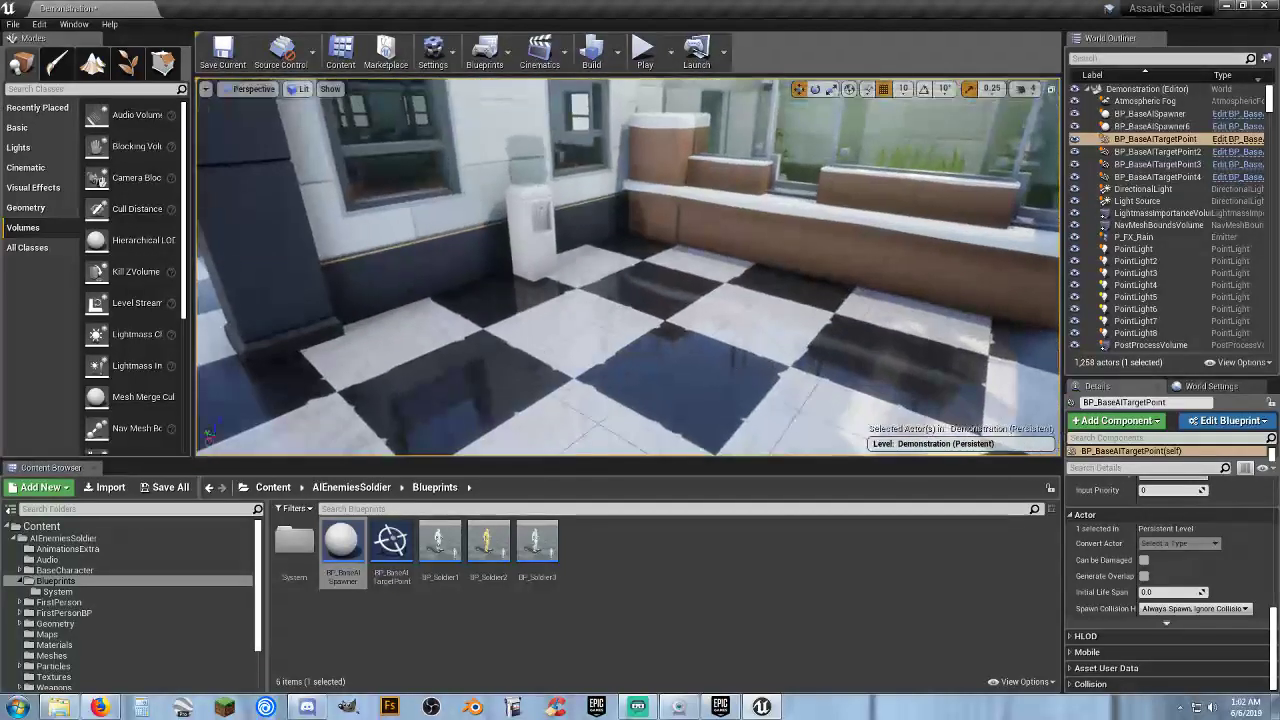
pyautogui.moveTo(342, 542); pyautogui.dragTo(685, 348)
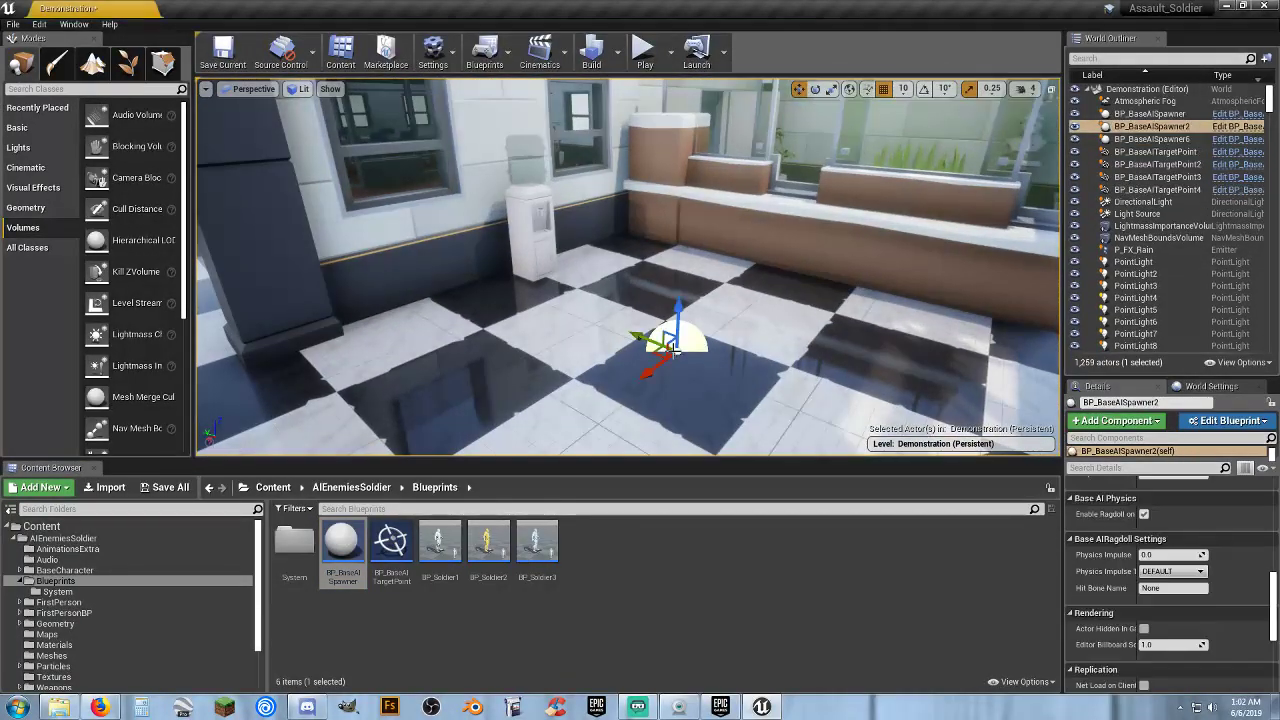
# - Run a brief play test with the new lobby spawner
pyautogui.click(648, 55)
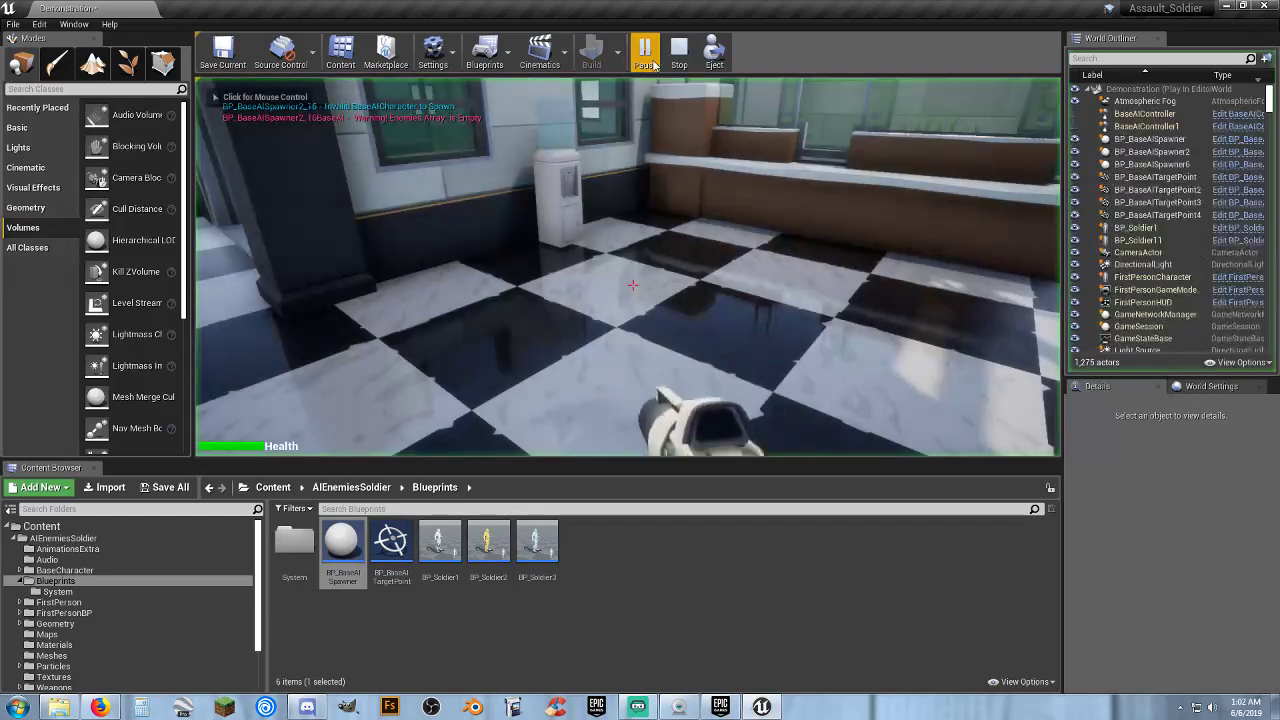
pyautogui.click(650, 160)
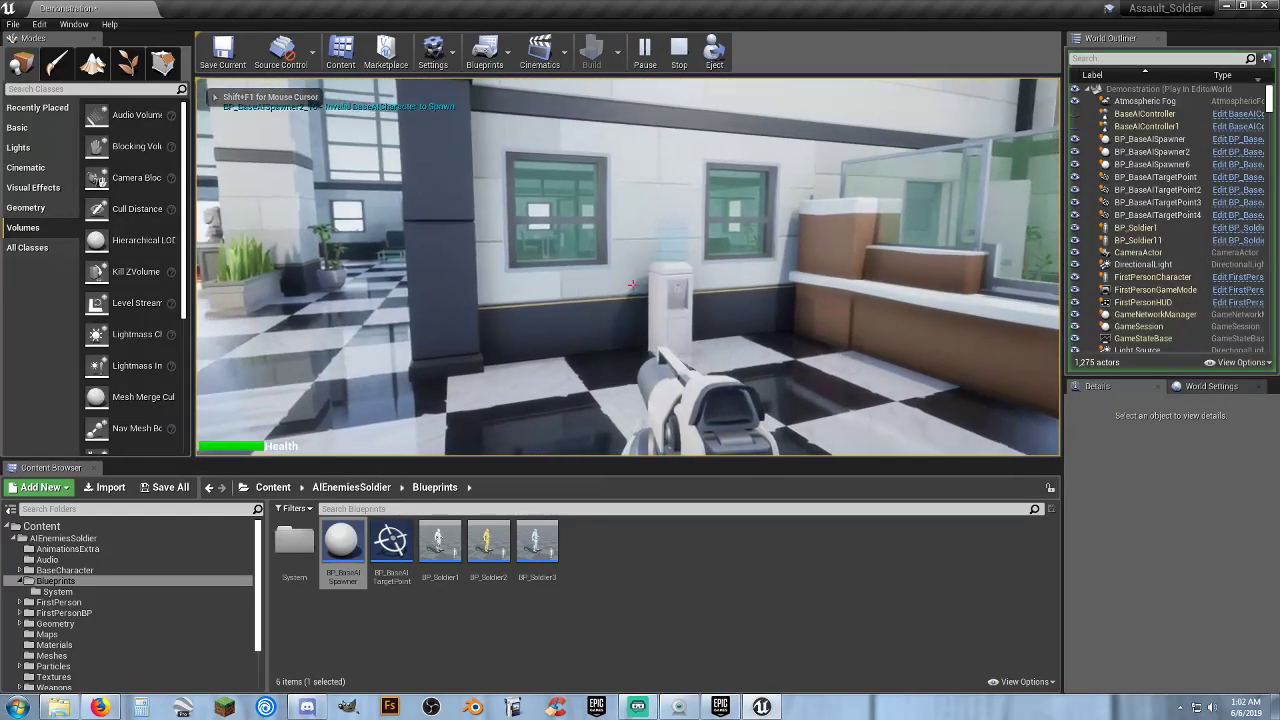
pyautogui.press('Escape')
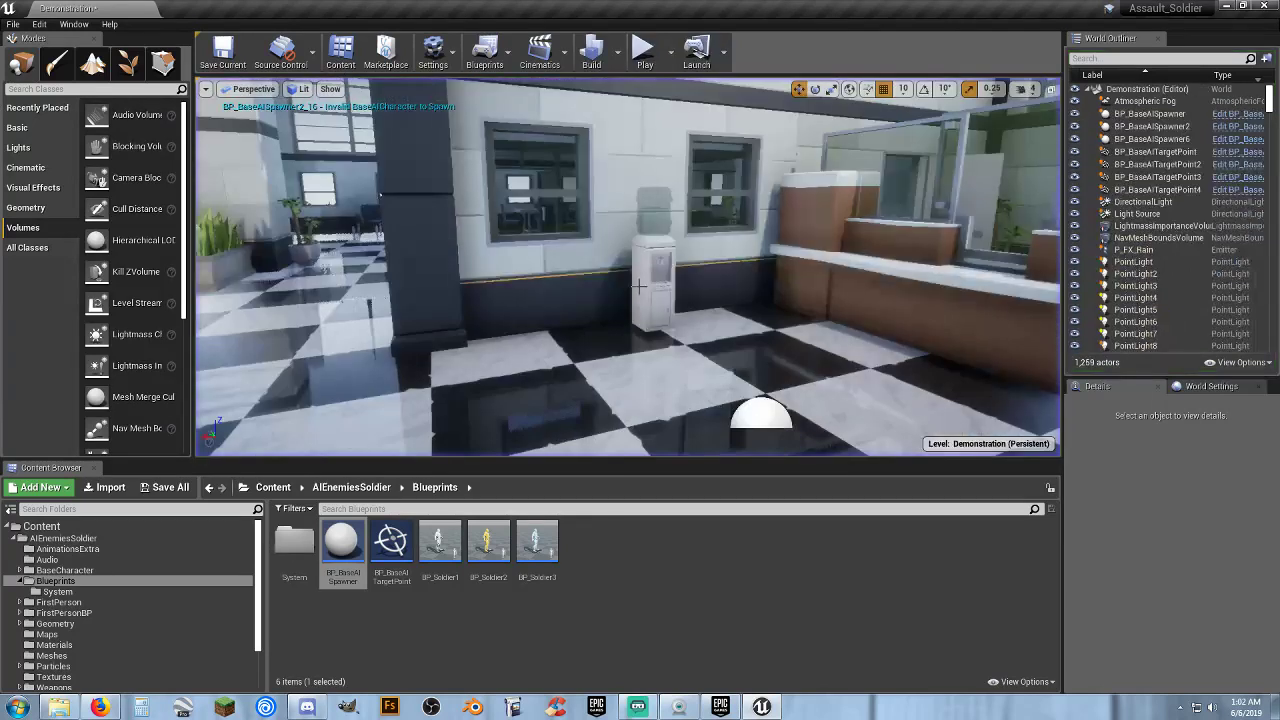
# - Set the spawner's Base AICharacter to a BP_Soldier class, add a soldier Enemies entry, and play-test
pyautogui.click(757, 405)
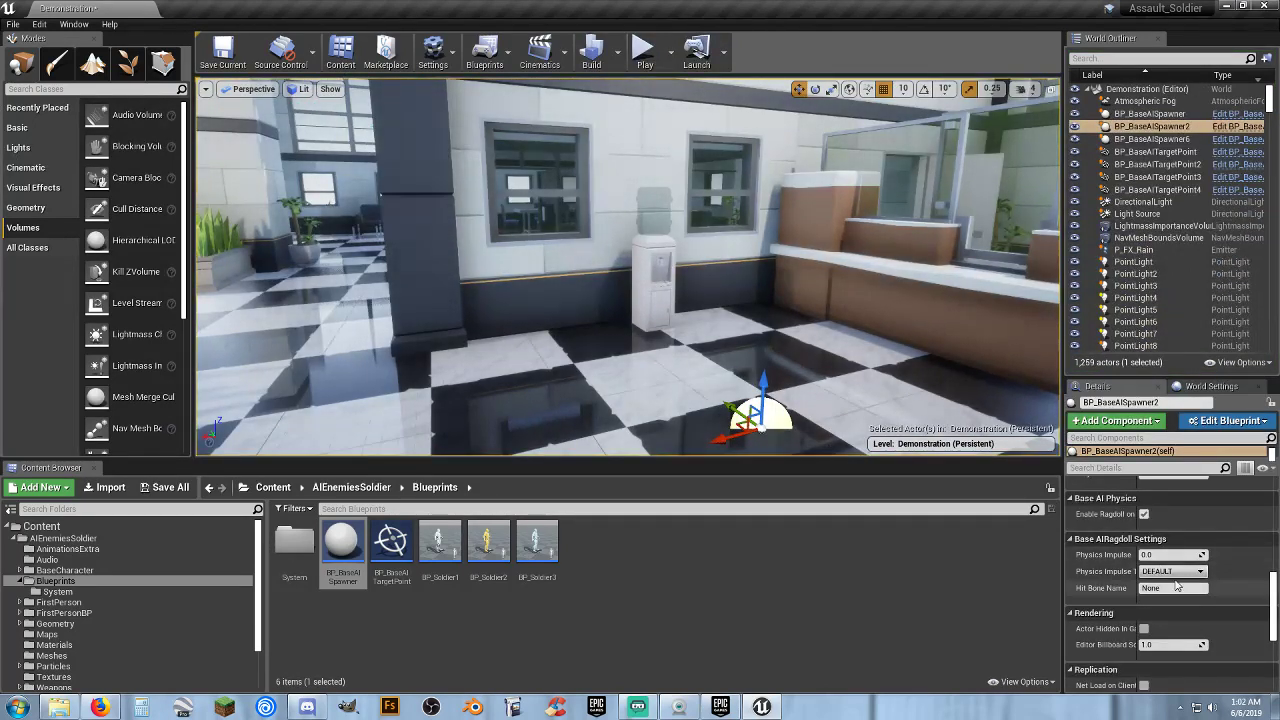
pyautogui.scroll(-5, 1173, 580)
pyautogui.scroll(3, 1175, 580)
pyautogui.scroll(3, 1167, 585)
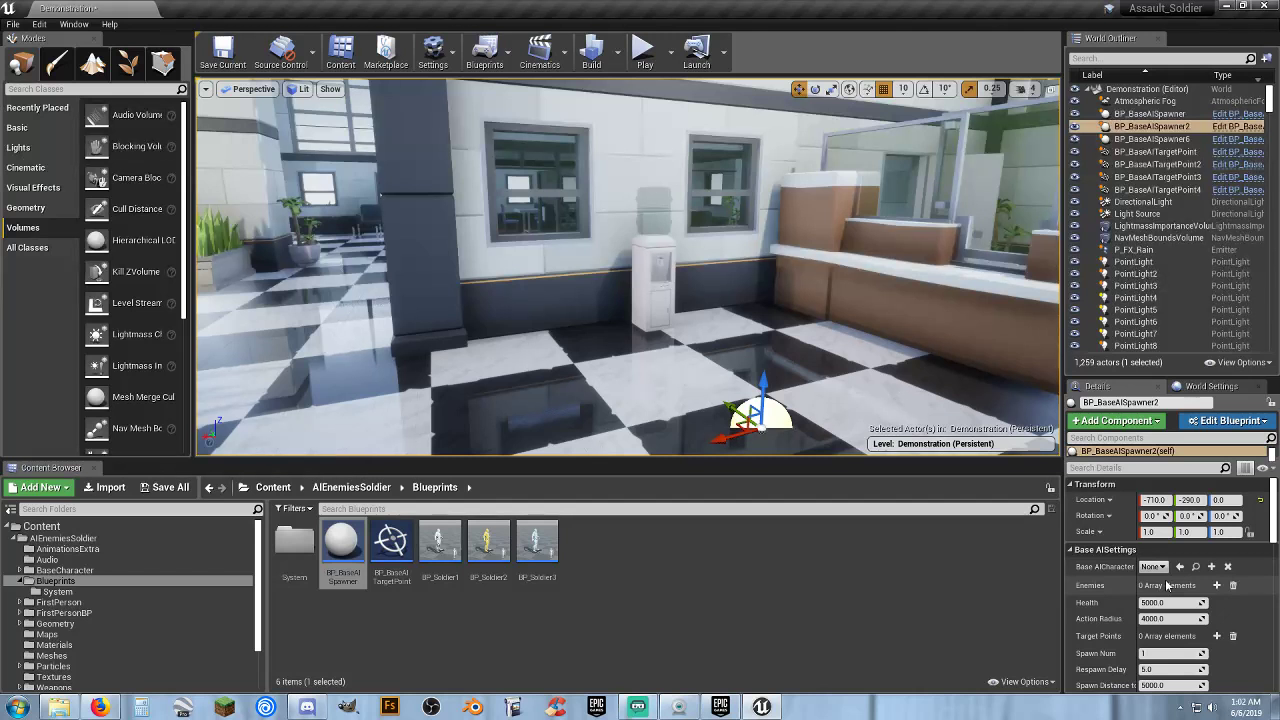
pyautogui.click(1152, 566)
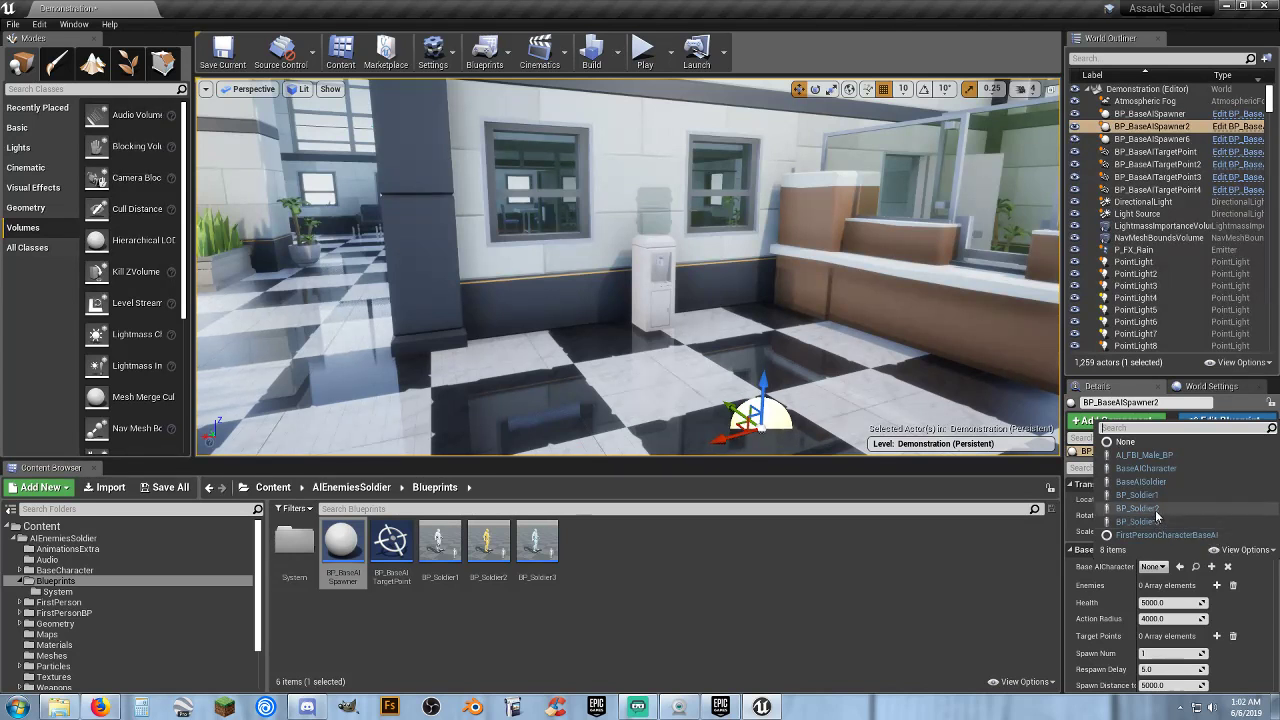
pyautogui.click(1155, 521)
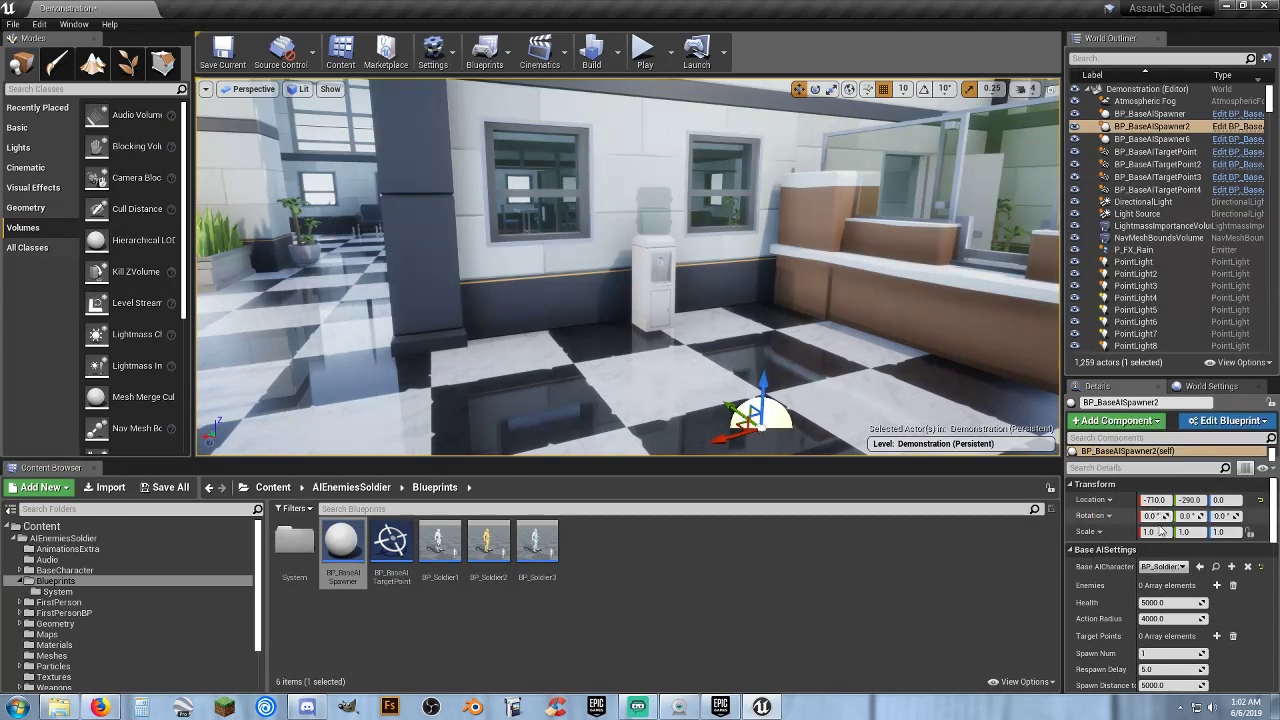
pyautogui.click(1217, 586)
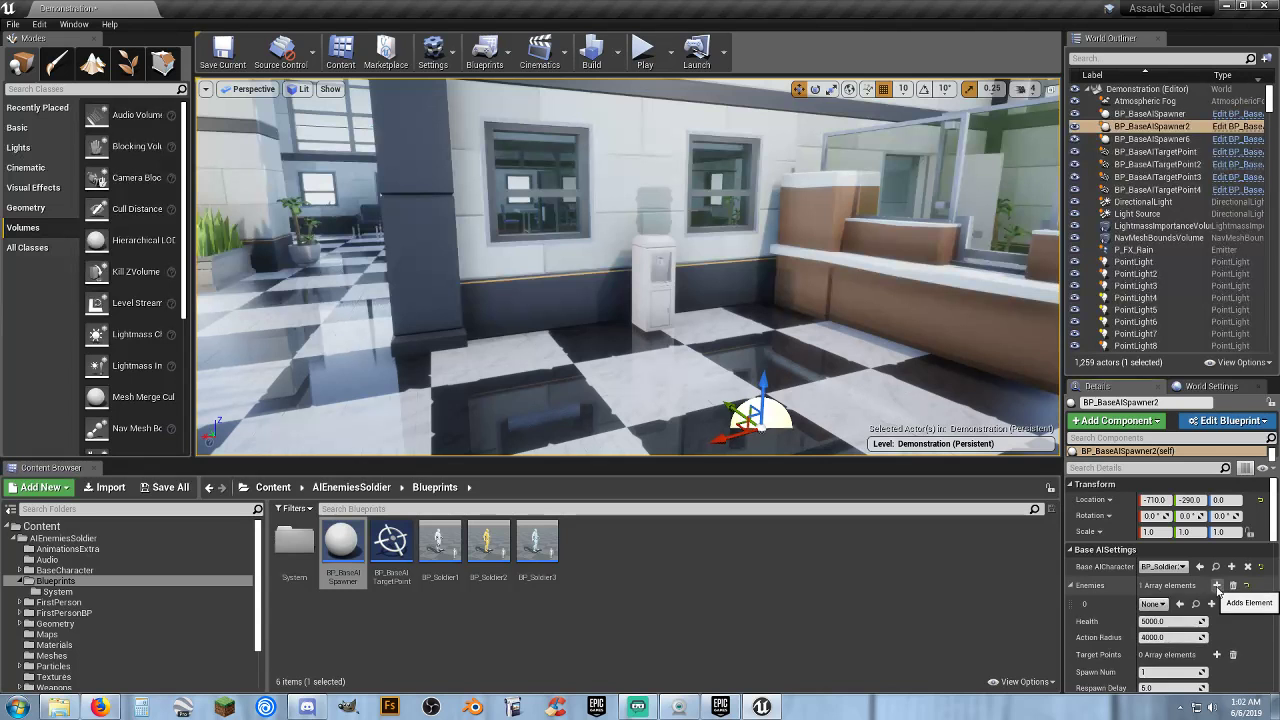
pyautogui.click(1154, 604)
pyautogui.click(1166, 478)
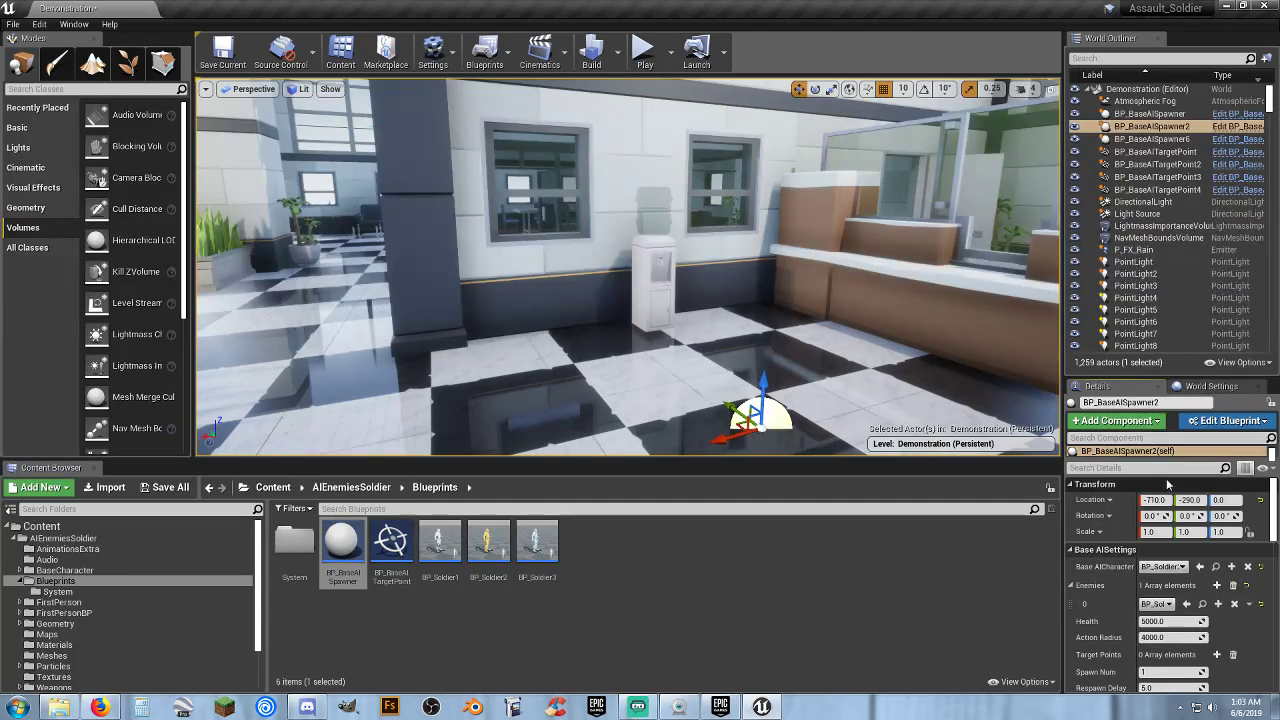
pyautogui.click(646, 52)
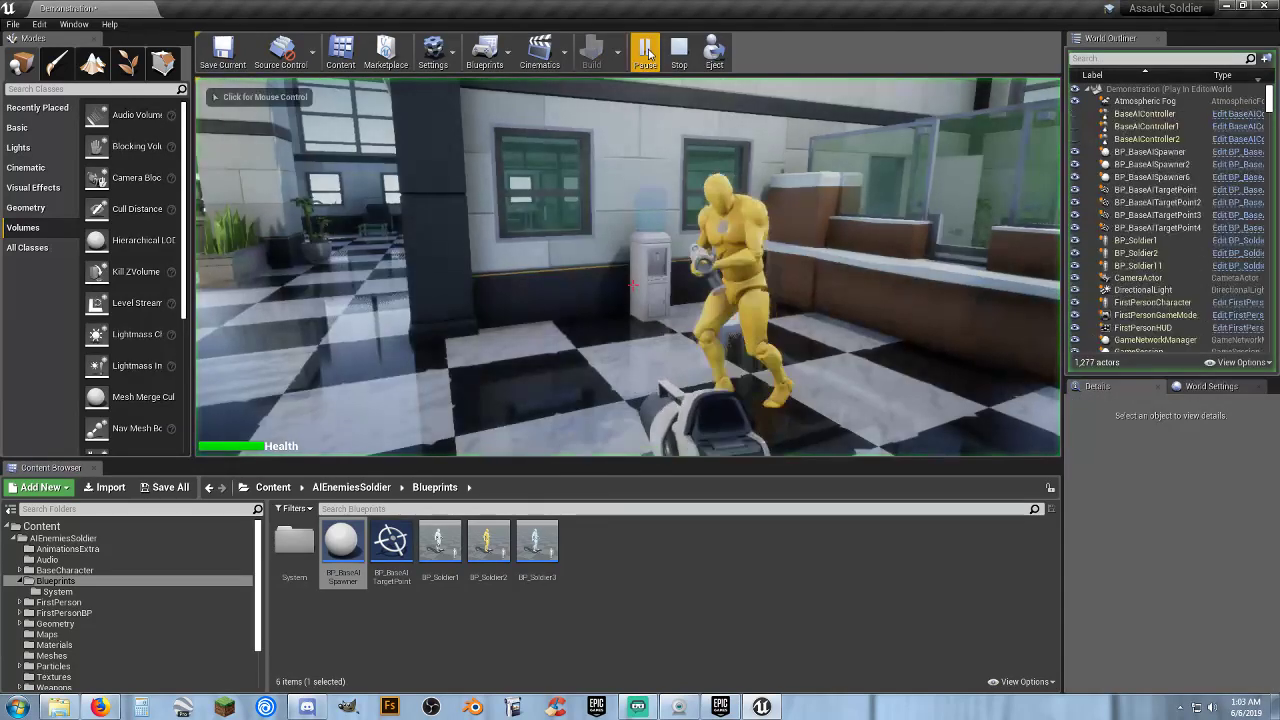
# - Walk around the lobby pillar watching the yellow and white soldiers fight, then stop playing
pyautogui.click(632, 285)
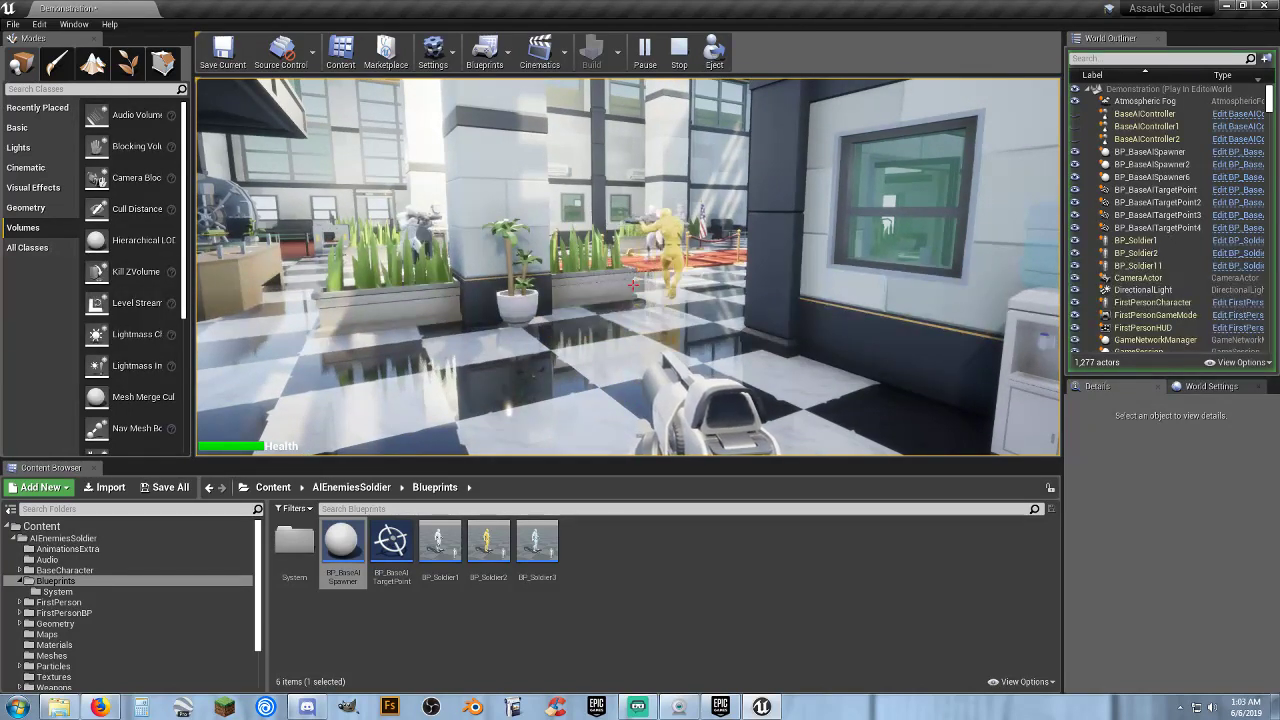
pyautogui.press('w')
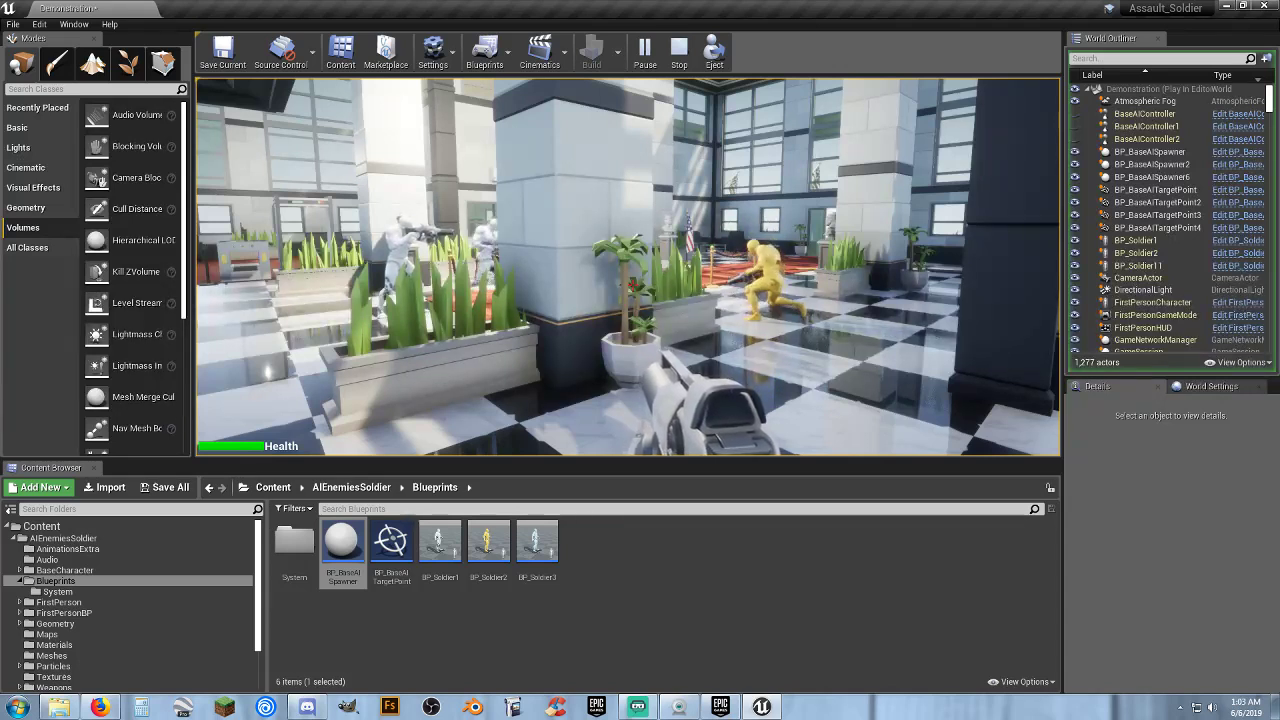
pyautogui.press('w')
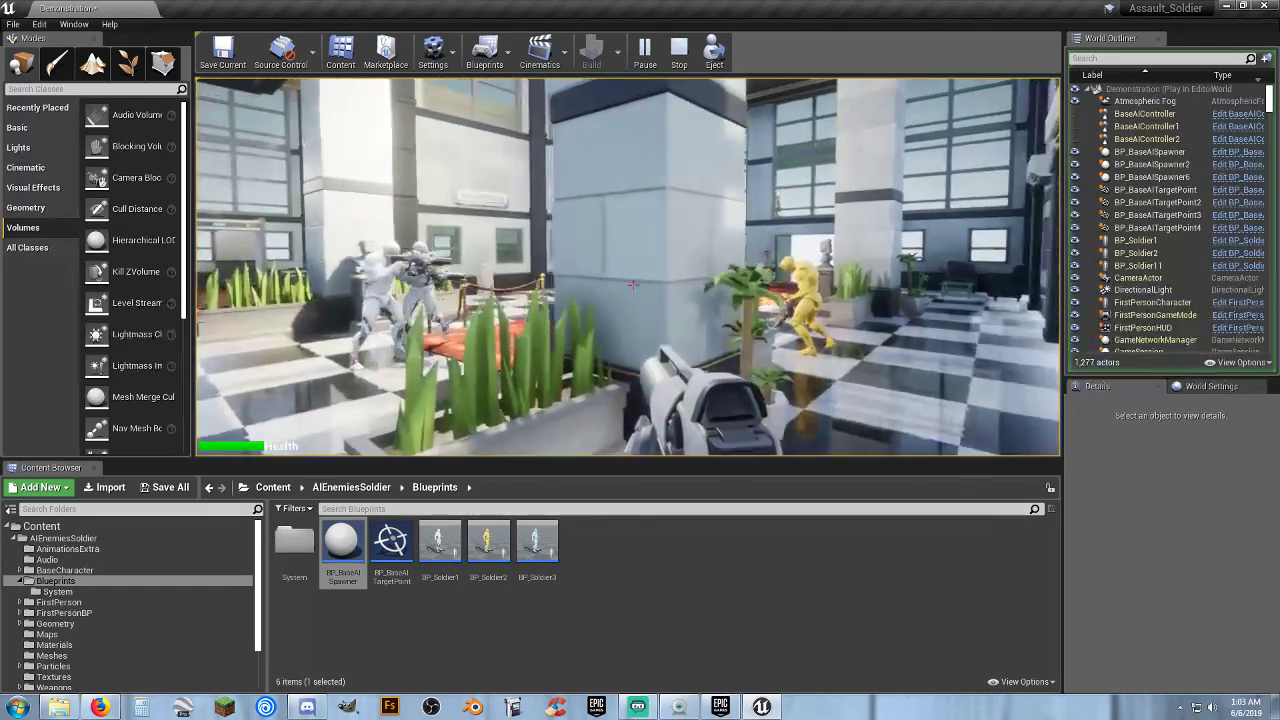
pyautogui.press('a')
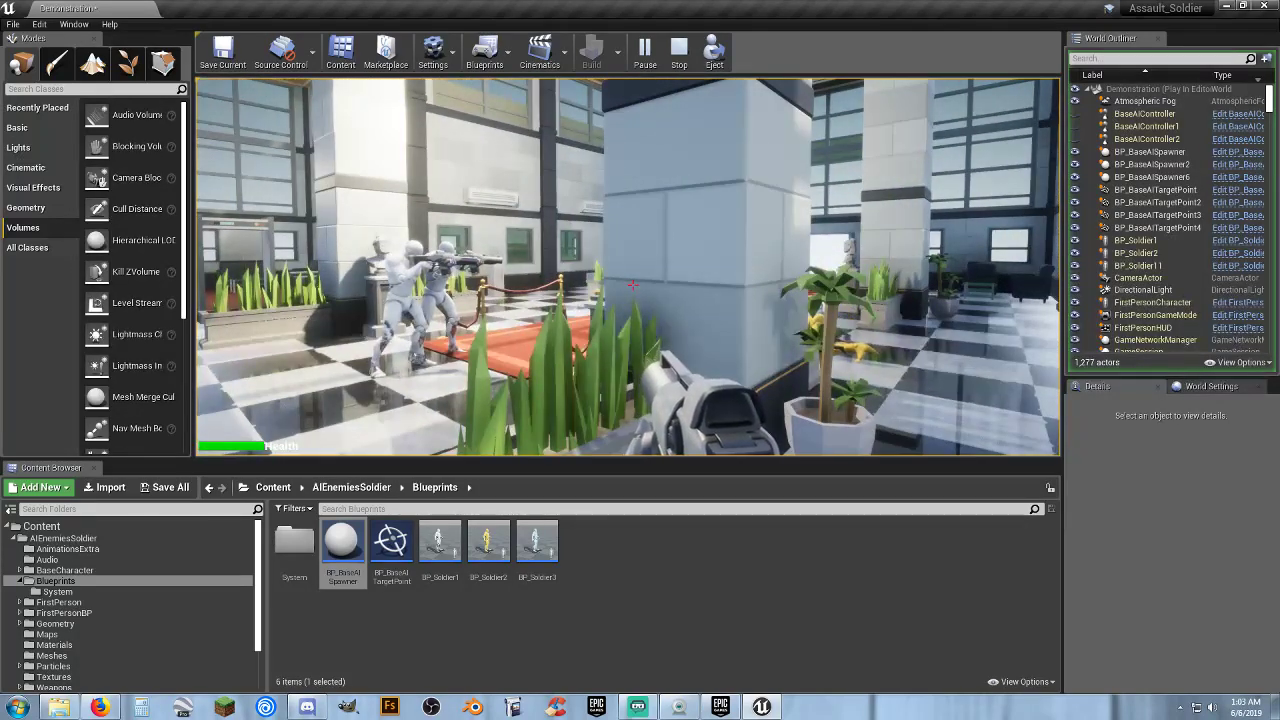
pyautogui.press('d')
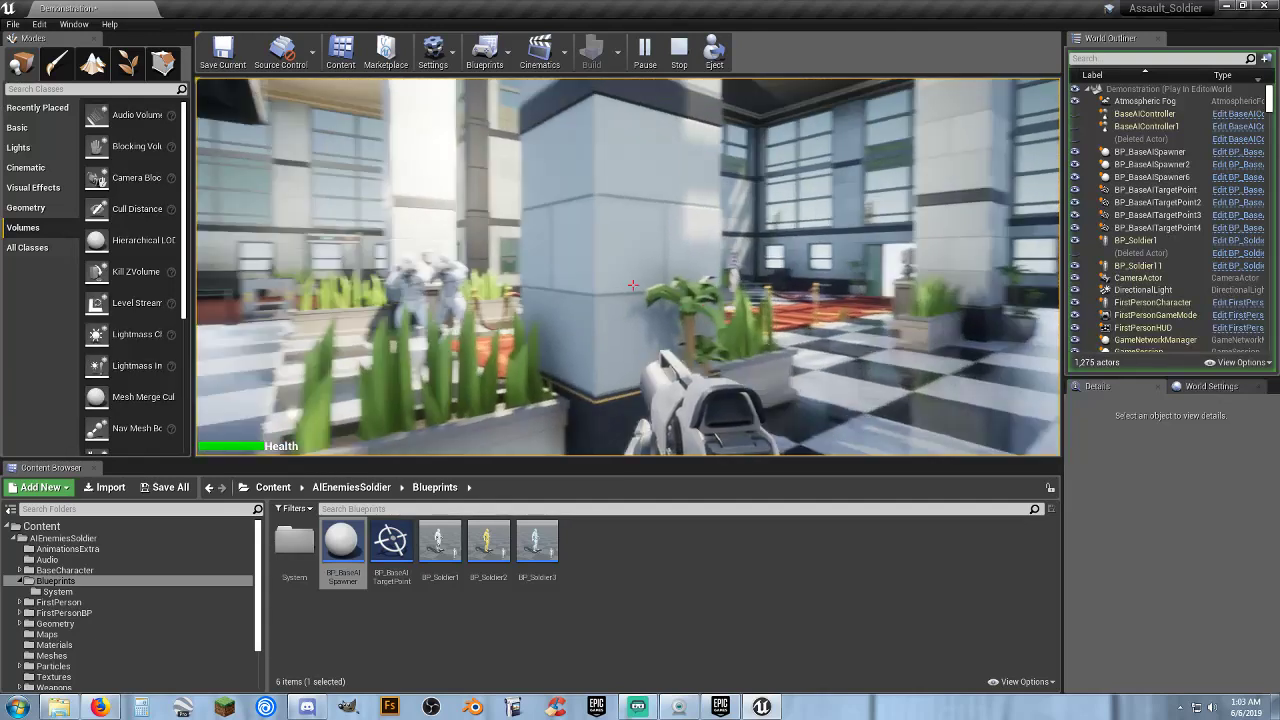
pyautogui.moveTo(632, 287)
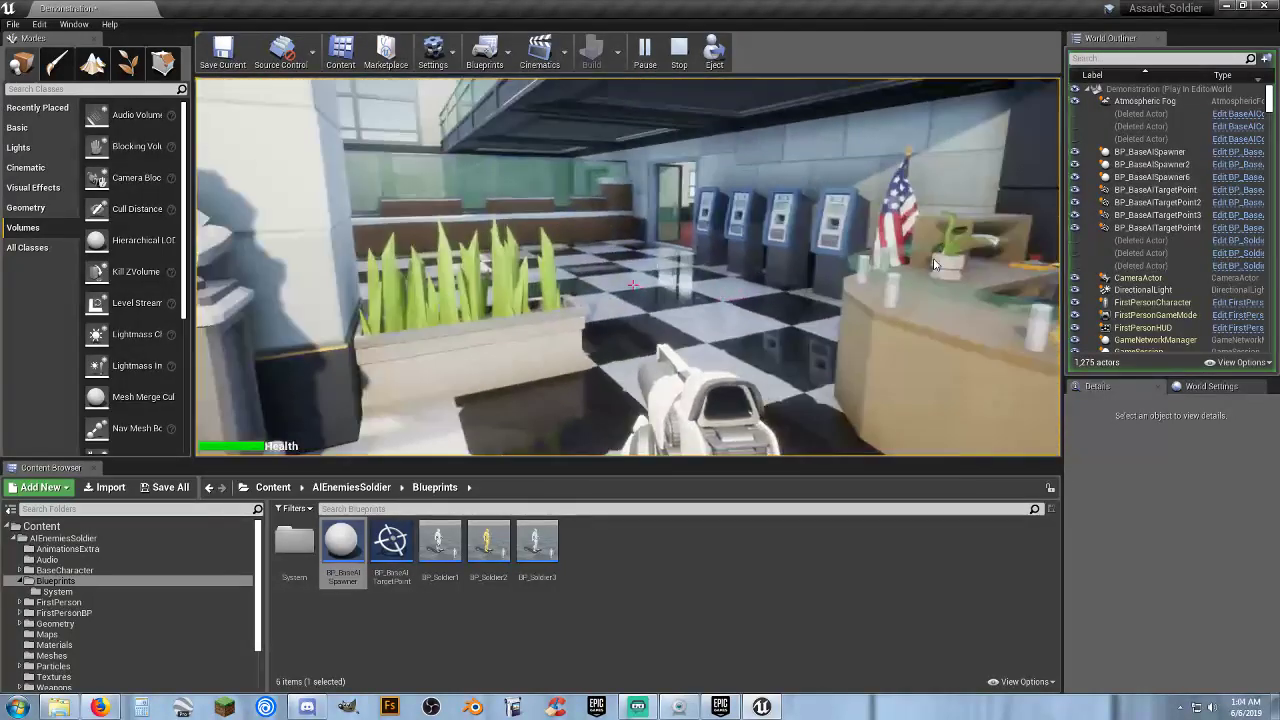
pyautogui.press('Escape')
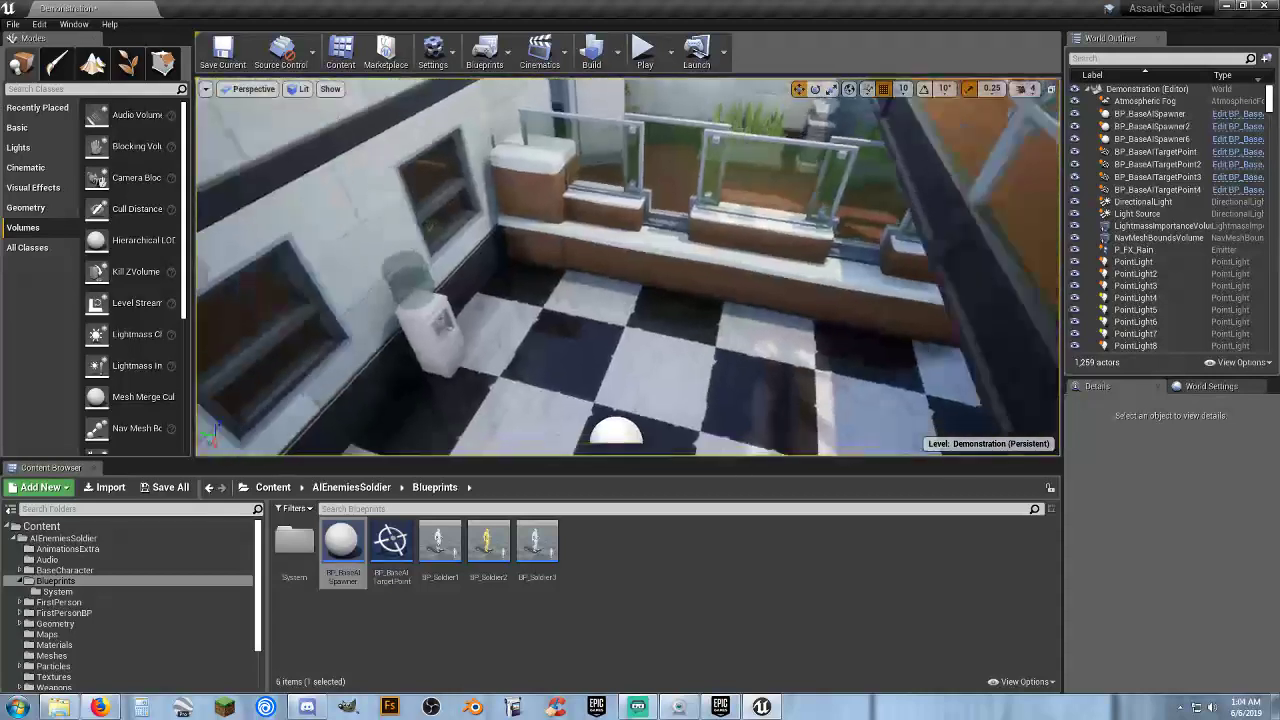
# - Place another BP_BaseAISpawner on the checkered floor near the white pillar
pyautogui.click(666, 305)
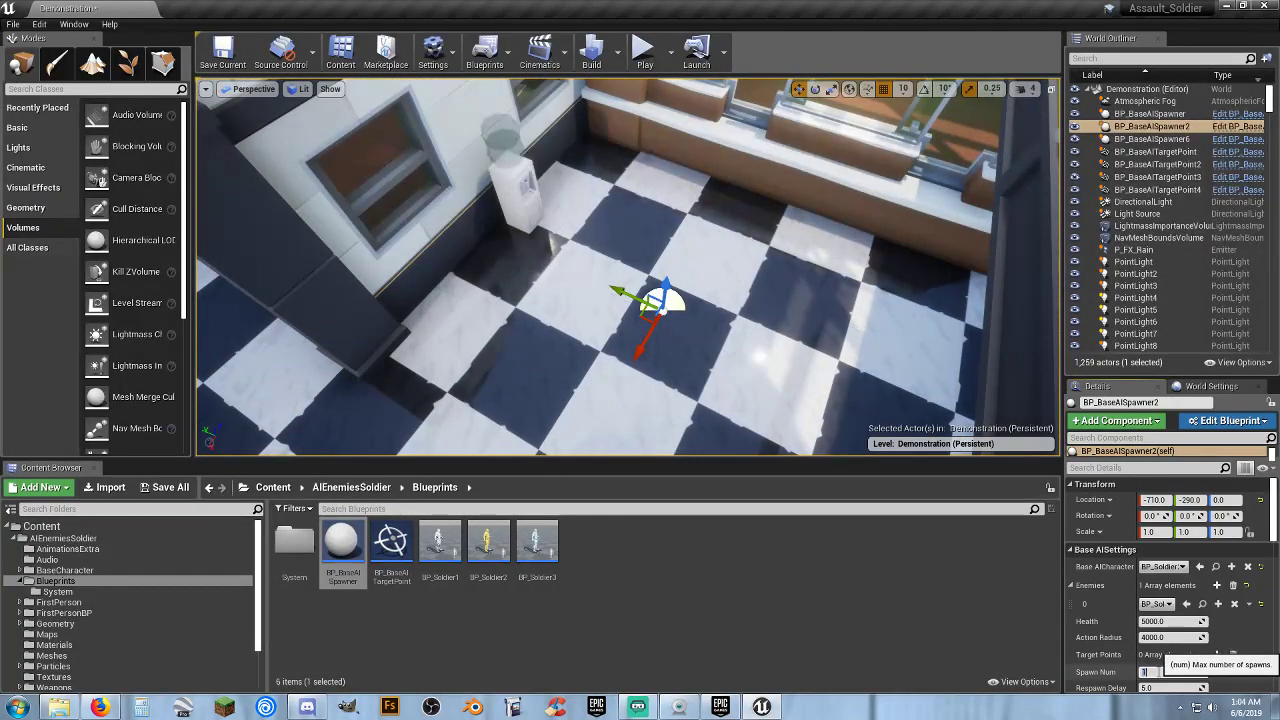
pyautogui.moveTo(891, 320)
pyautogui.mouseDown(button='right')
pyautogui.moveTo(384, 193)
pyautogui.moveTo(880, 318)
pyautogui.moveTo(935, 373)
pyautogui.mouseUp(button='right')
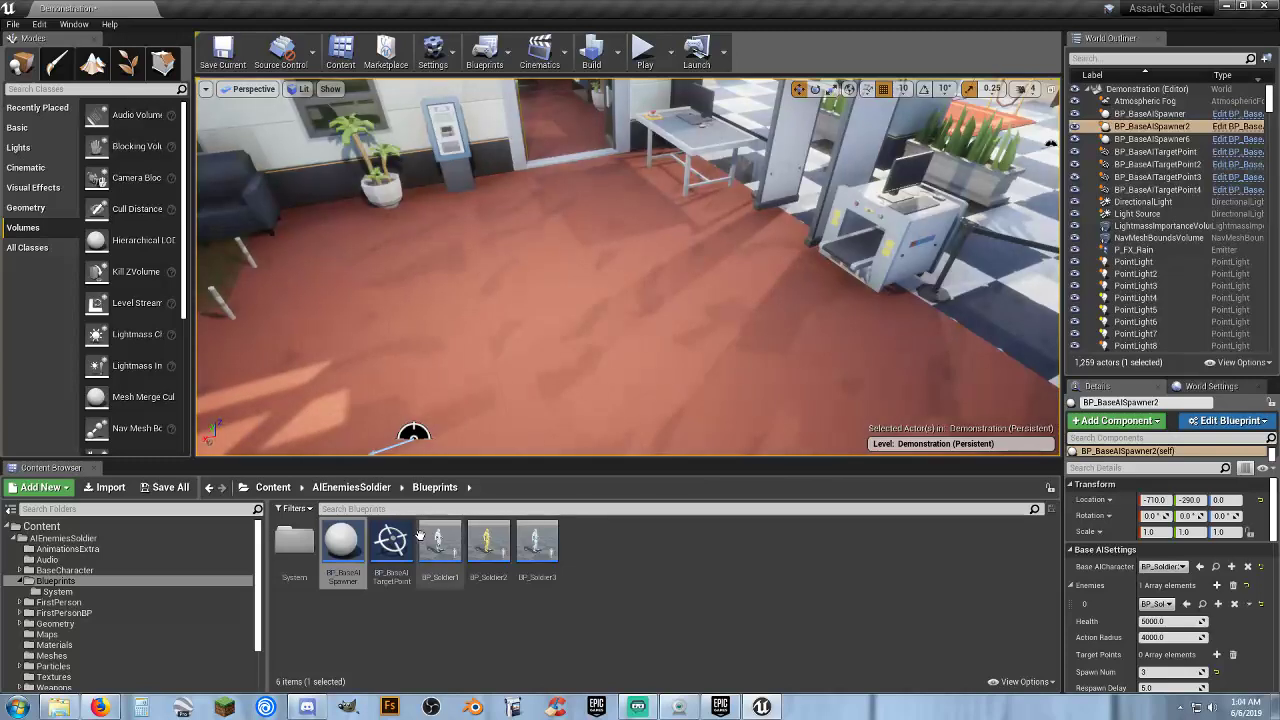
pyautogui.moveTo(698, 172); pyautogui.dragTo(698, 172, button='right')
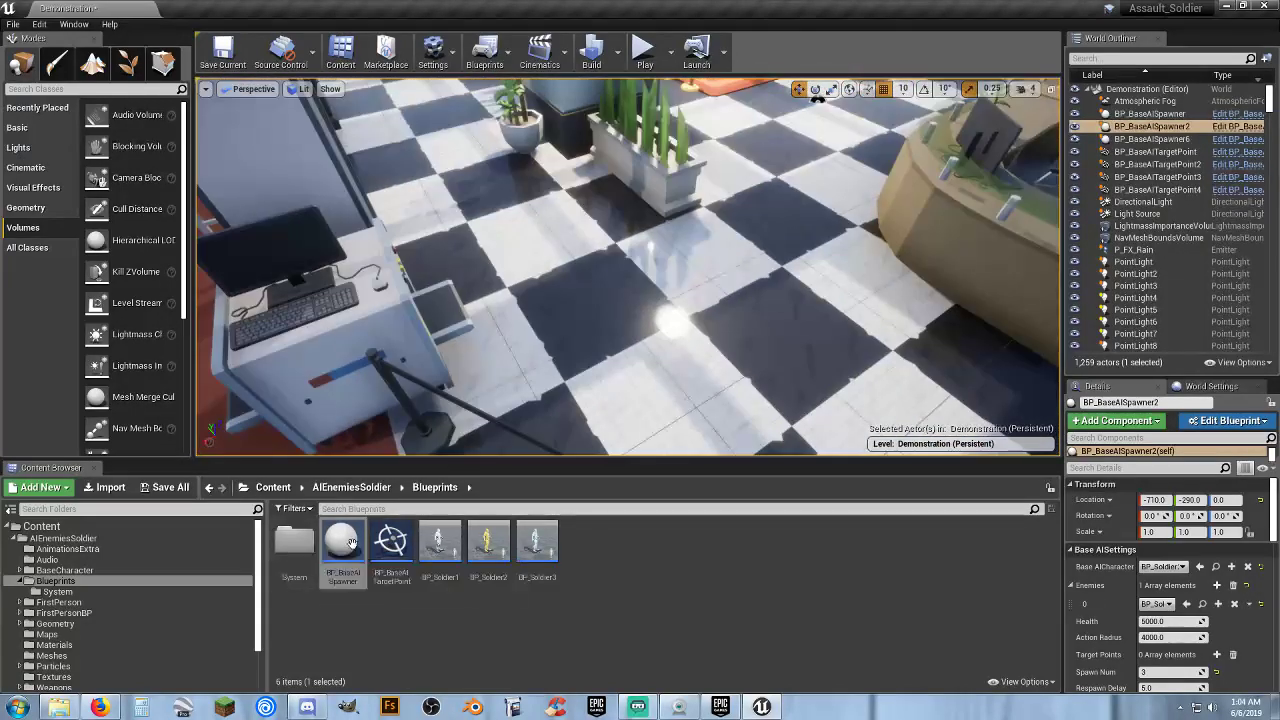
pyautogui.moveTo(342, 545); pyautogui.dragTo(792, 345)
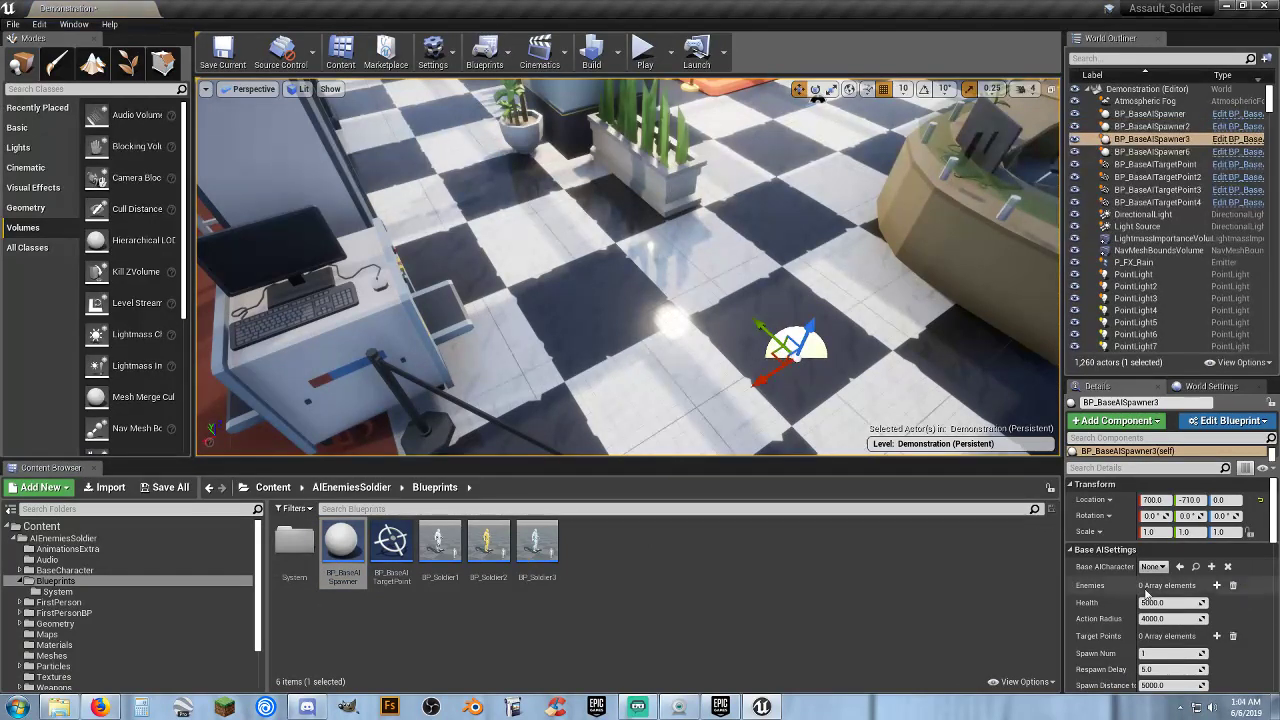
# - Make it spawn BP_Soldier2 with BP_Soldier1 as its enemy, then start a play test
pyautogui.click(1153, 566)
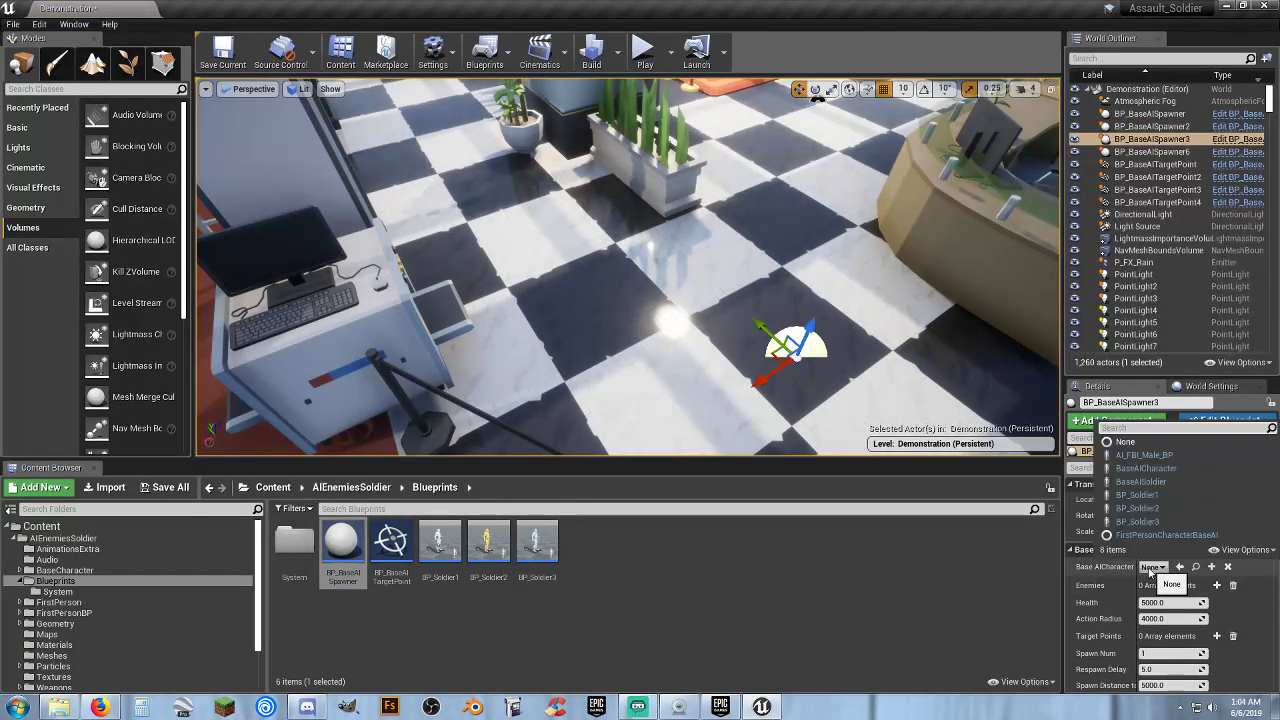
pyautogui.click(1158, 510)
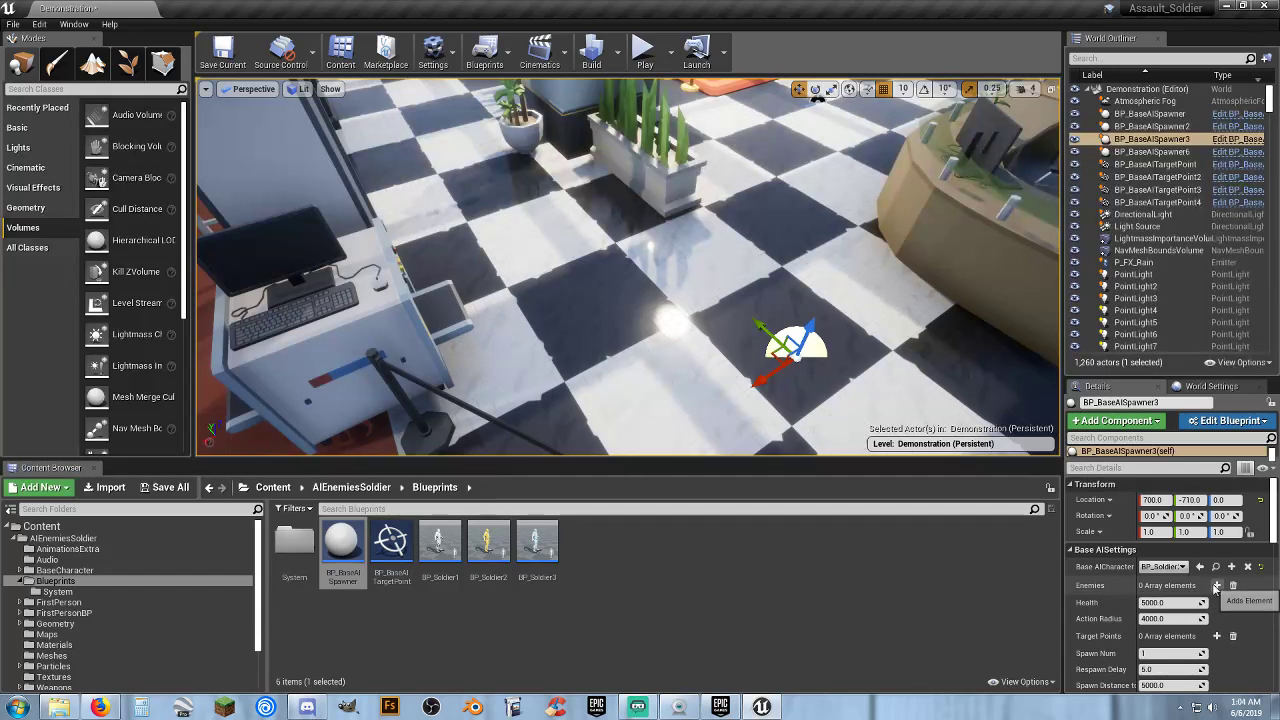
pyautogui.click(1216, 586)
pyautogui.click(1152, 604)
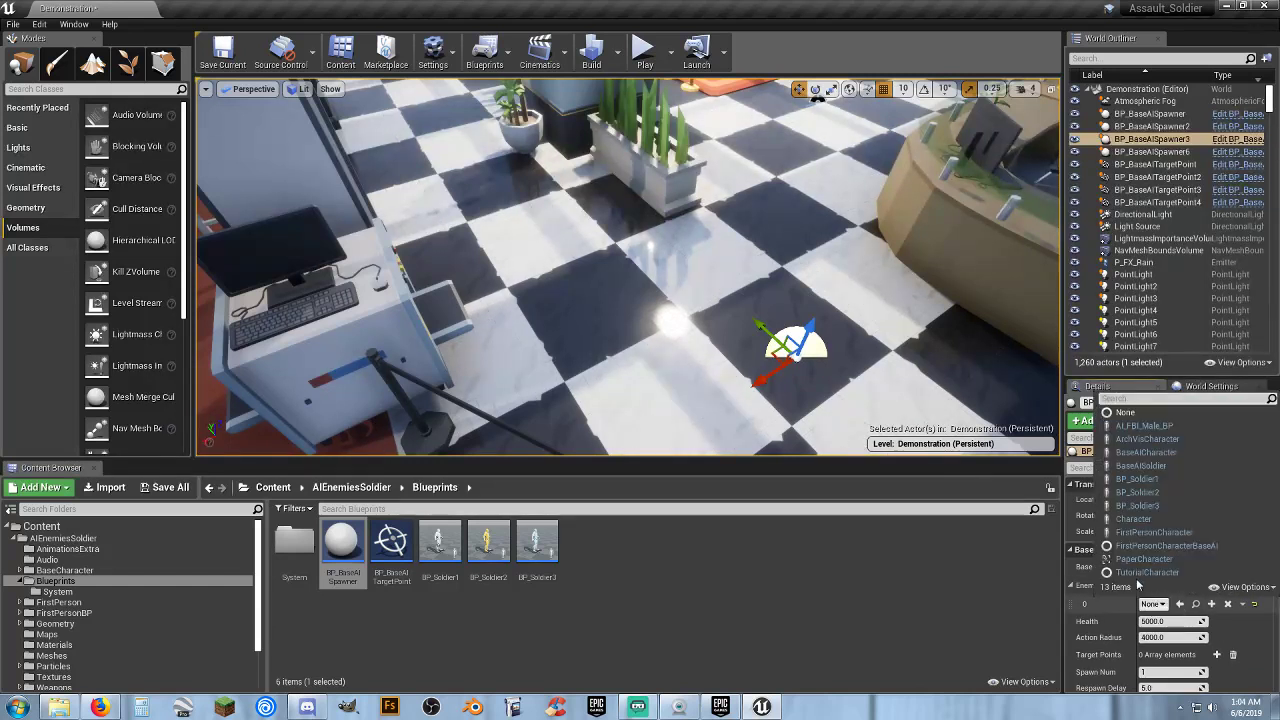
pyautogui.click(1149, 482)
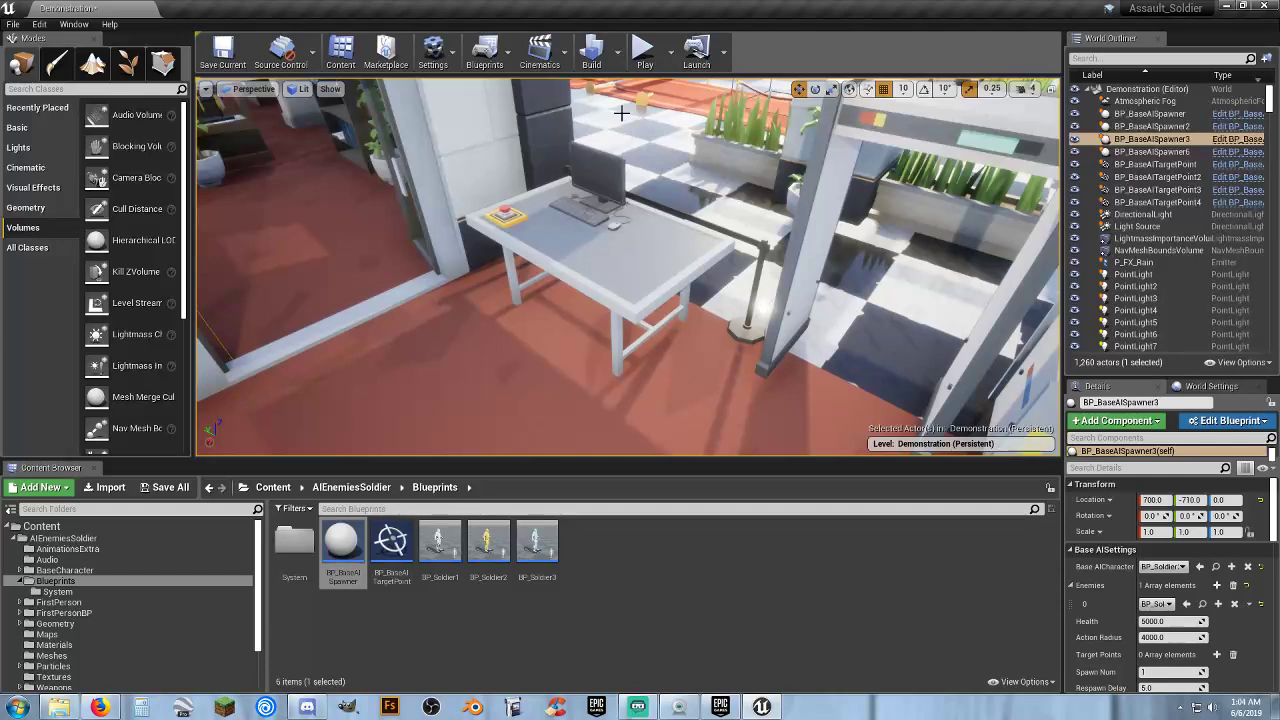
pyautogui.click(646, 45)
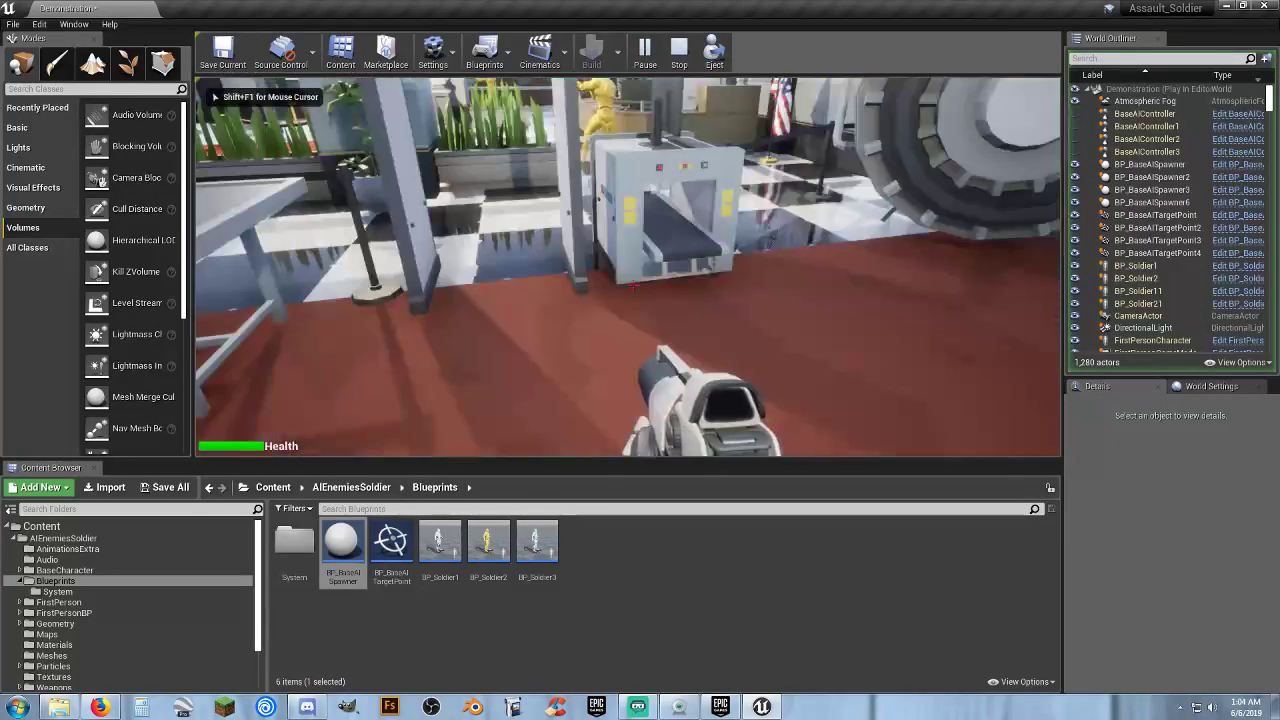
# - Walk through the archway past the plants and pillar toward the lobby fight, then stop
pyautogui.press('w')
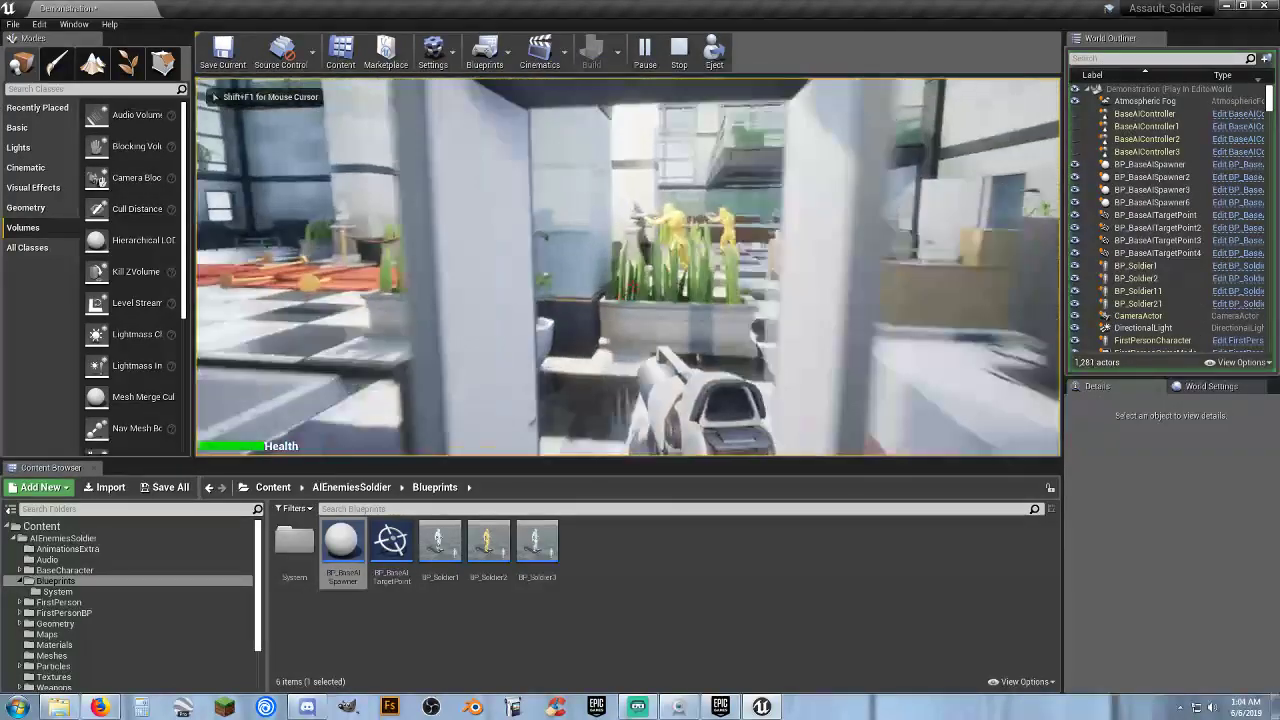
pyautogui.press('w')
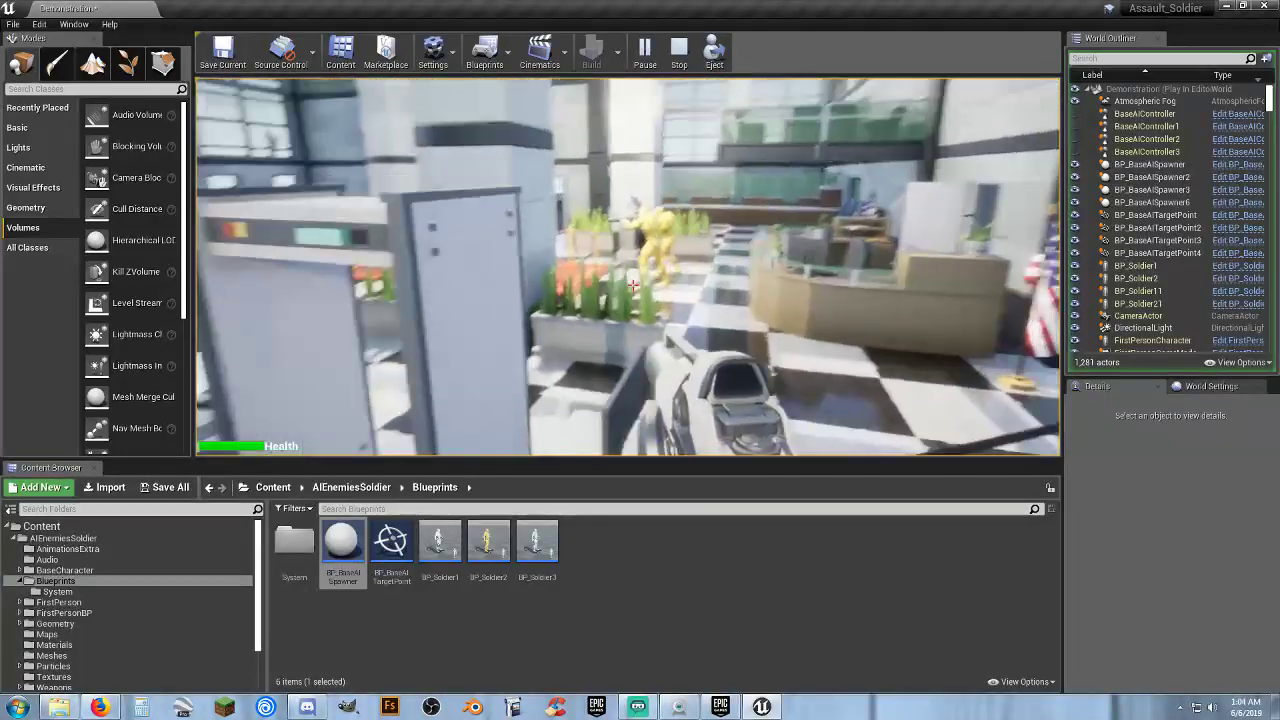
pyautogui.press('w')
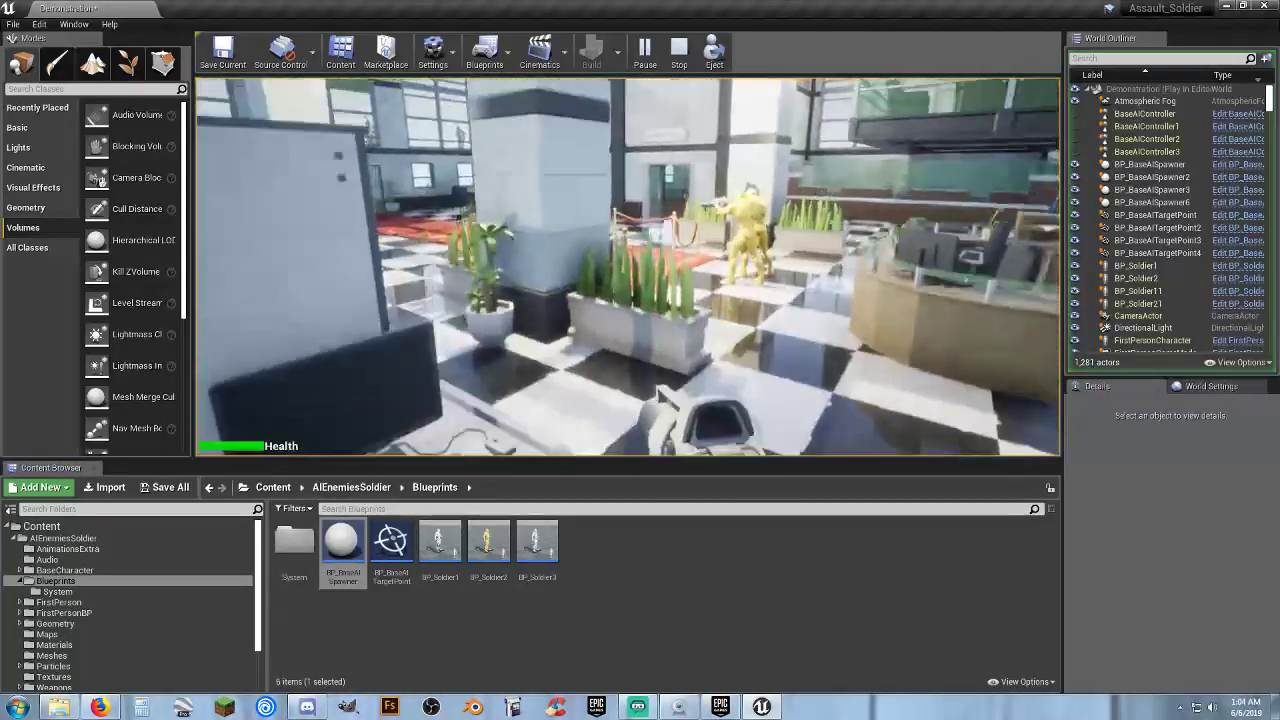
pyautogui.press('w')
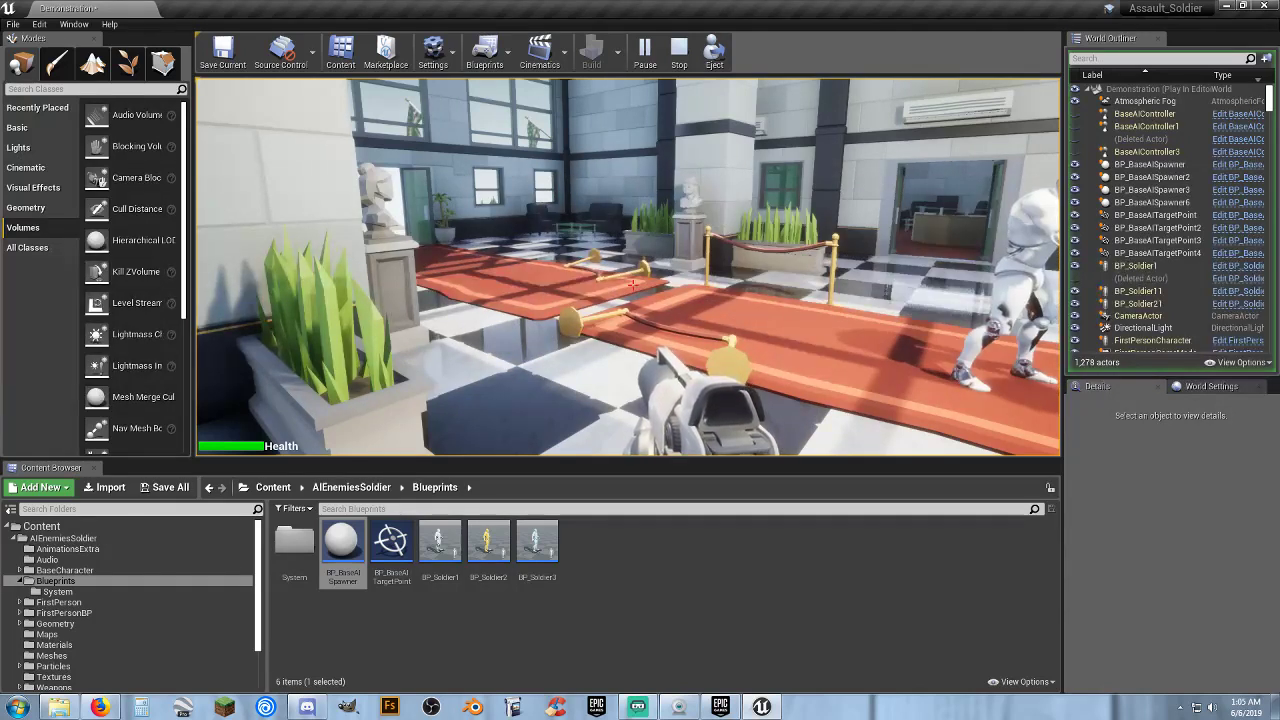
pyautogui.moveTo(632, 285)
pyautogui.press('w')
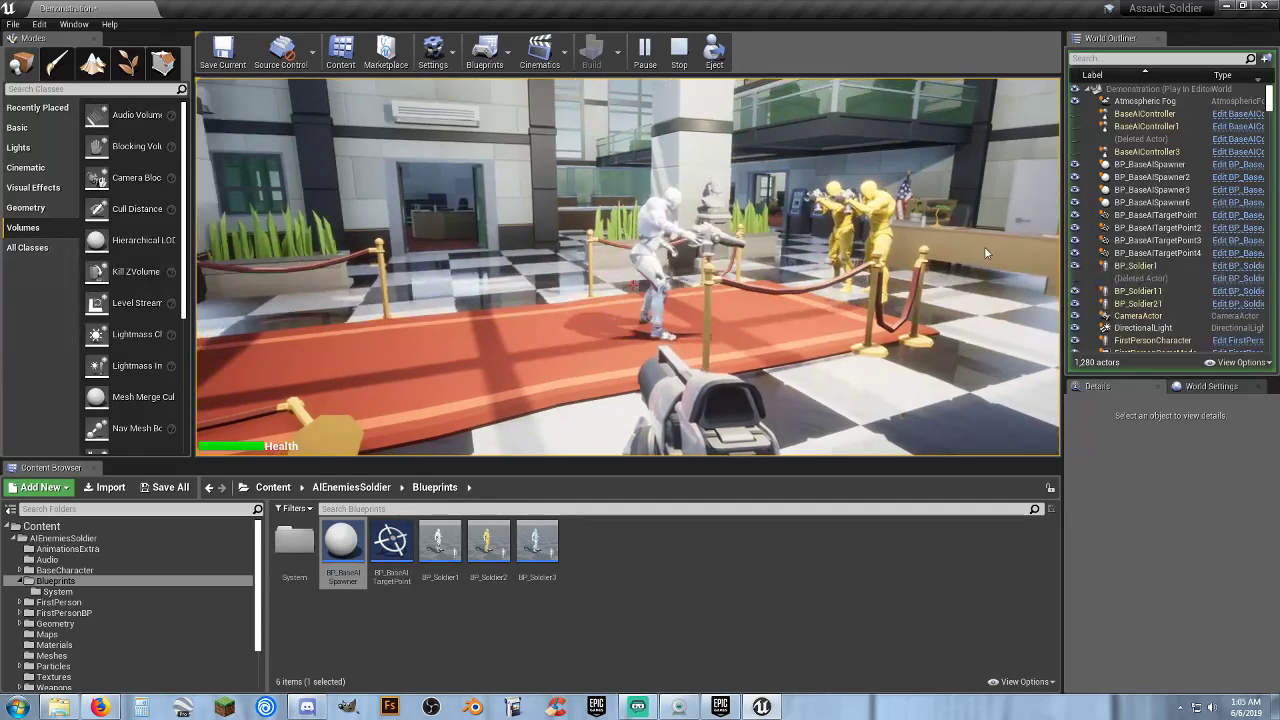
pyautogui.press('Escape')
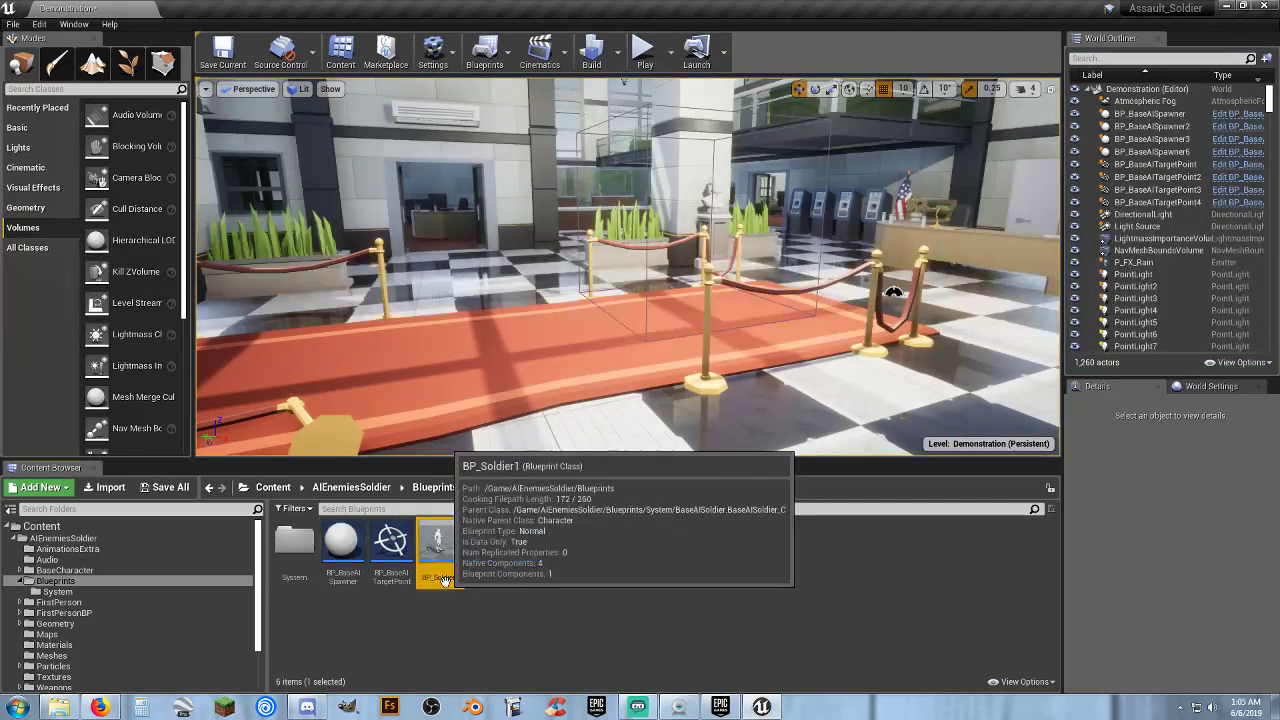
# - Inspect the BP_Soldier1 blueprint's Details, then close it
pyautogui.doubleClick(440, 545)
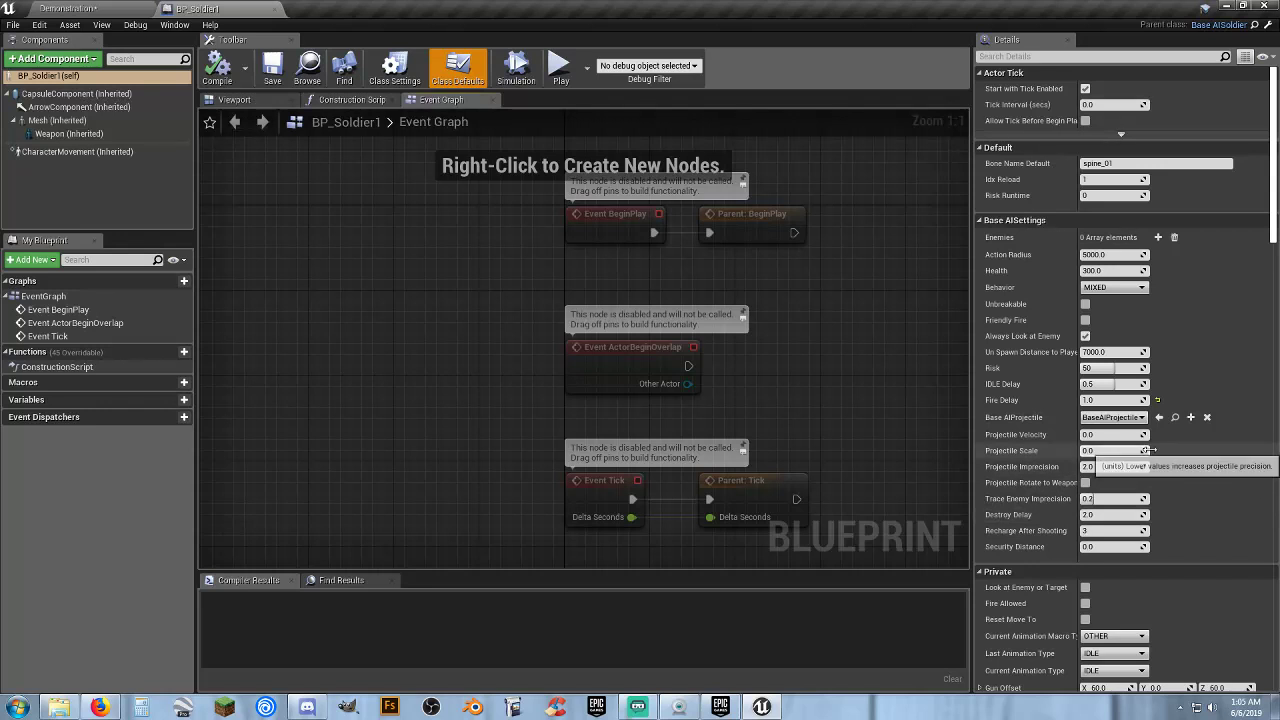
pyautogui.scroll(-3, 1055, 408)
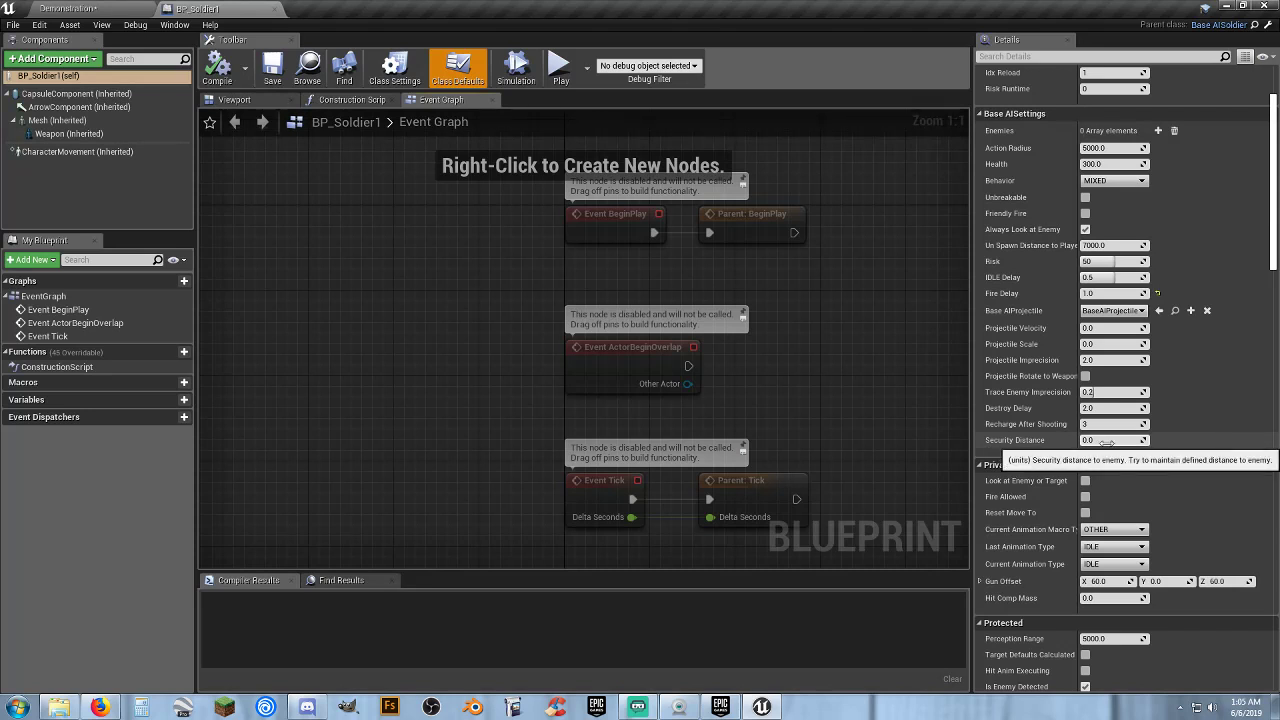
pyautogui.click(277, 8)
pyautogui.click(715, 636)
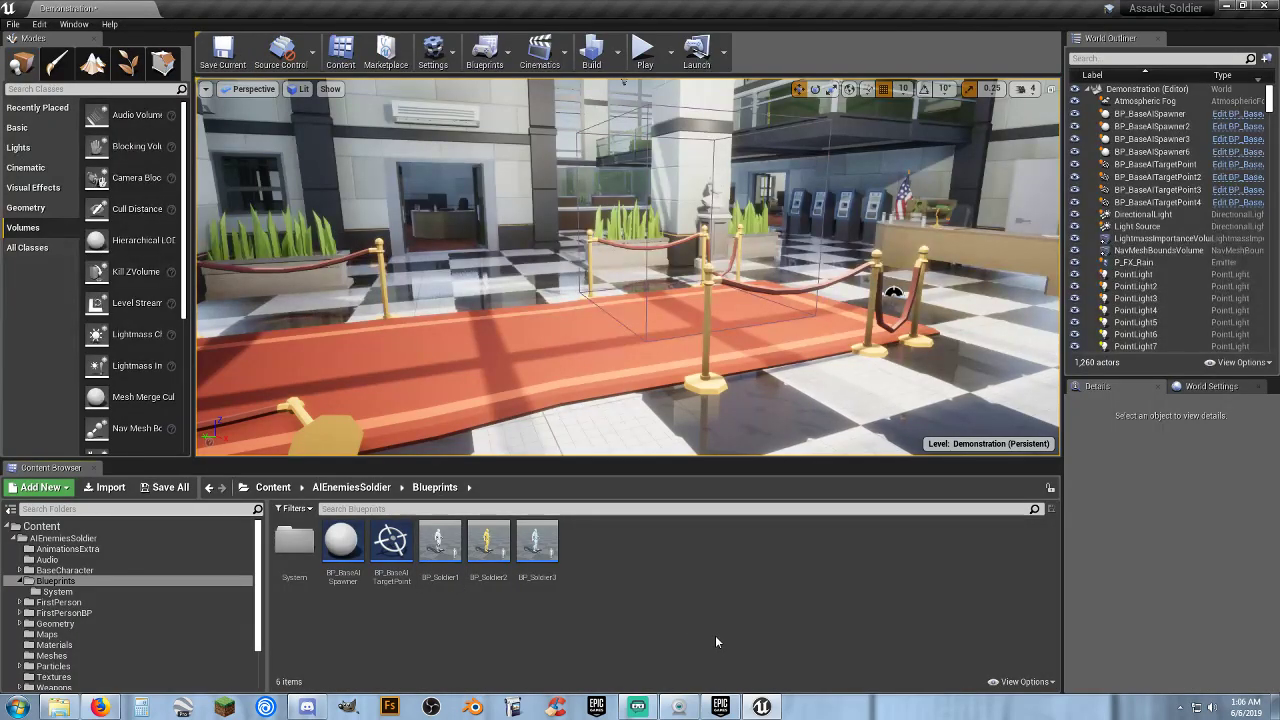
# - Save all modified content, including the Demonstration level
pyautogui.click(170, 488)
pyautogui.click(757, 471)
pyautogui.moveTo(1196, 7)
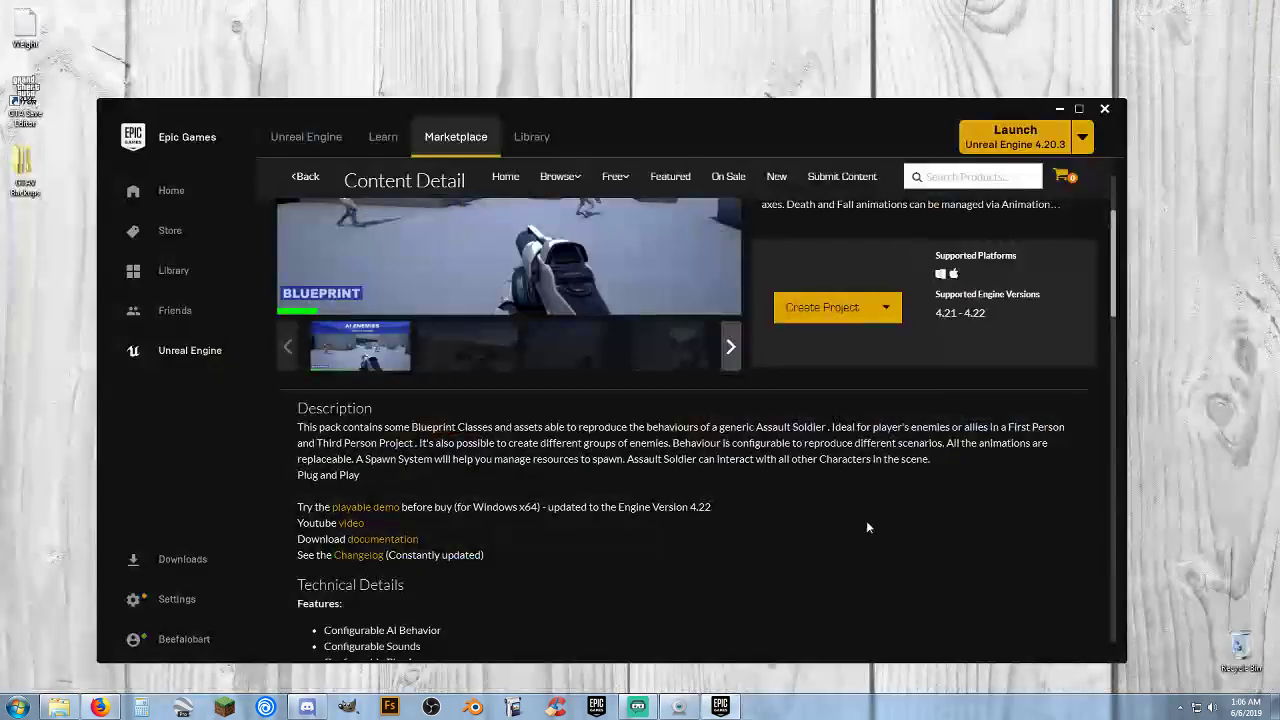
# - Create a new project named 'Cowboy' from the AI Enemies - Assault Soldier pack
pyautogui.scroll(3, 870, 520)
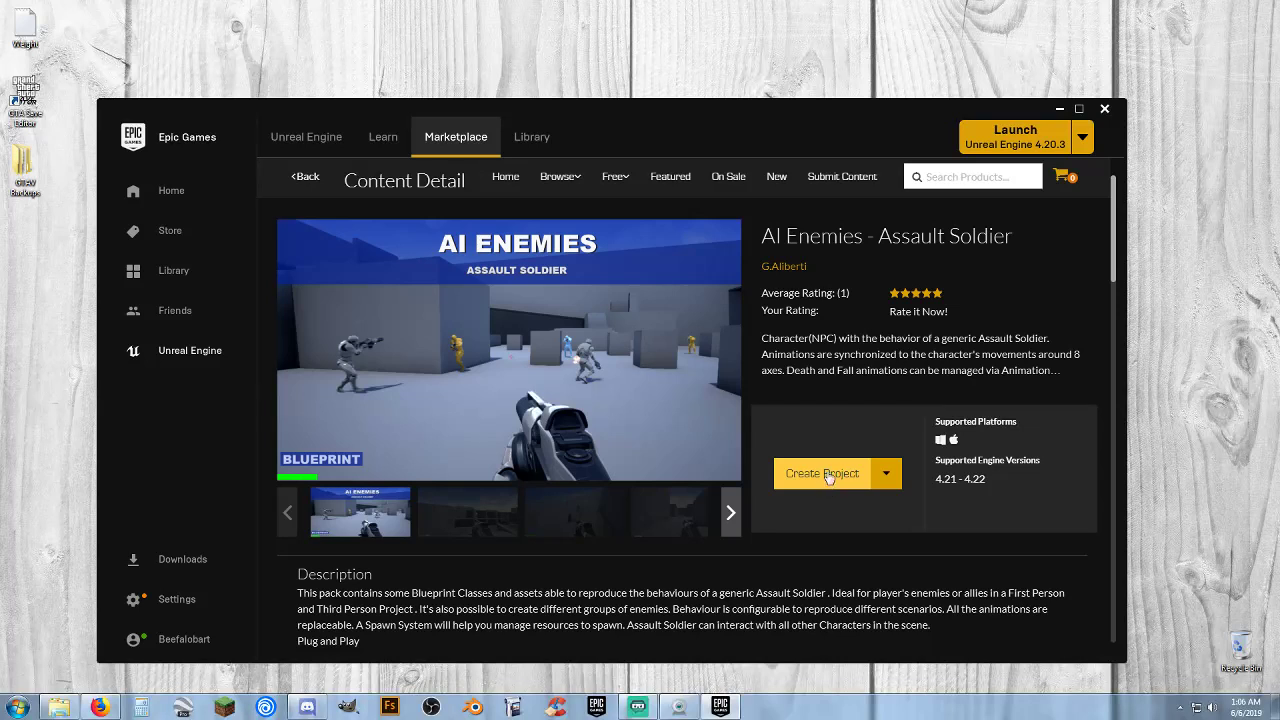
pyautogui.click(828, 477)
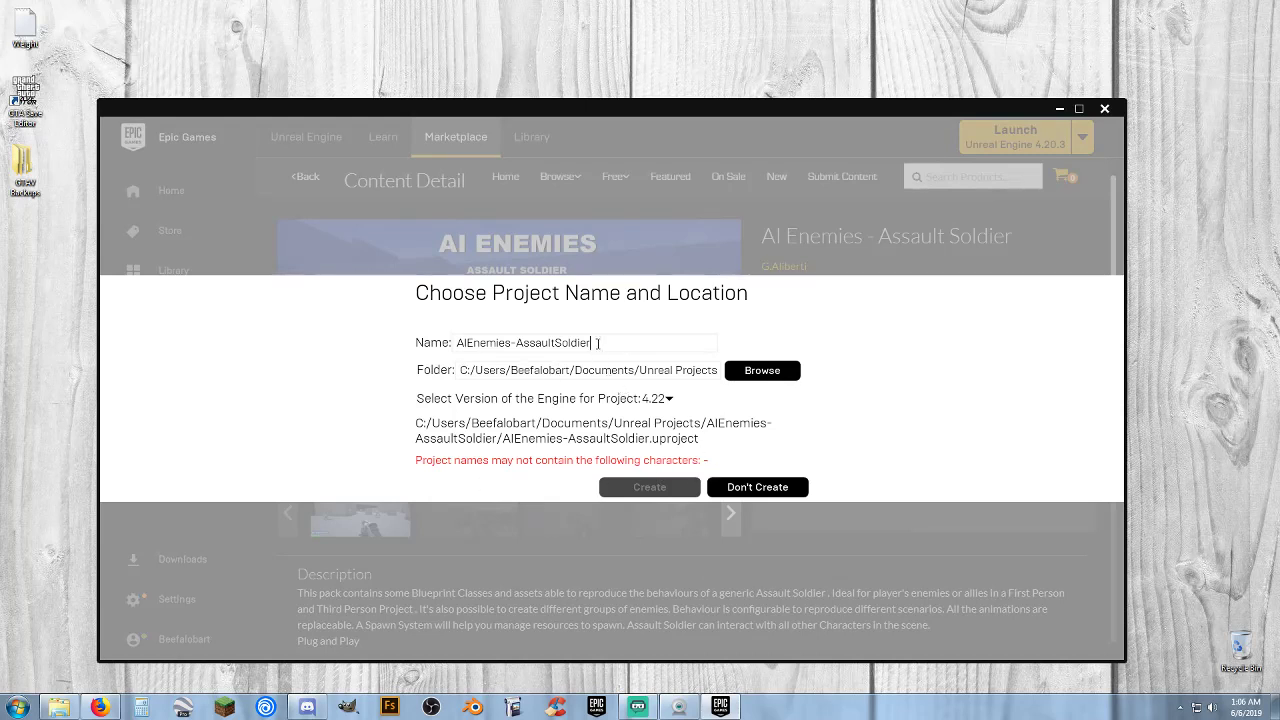
pyautogui.moveTo(598, 344); pyautogui.dragTo(454, 344)
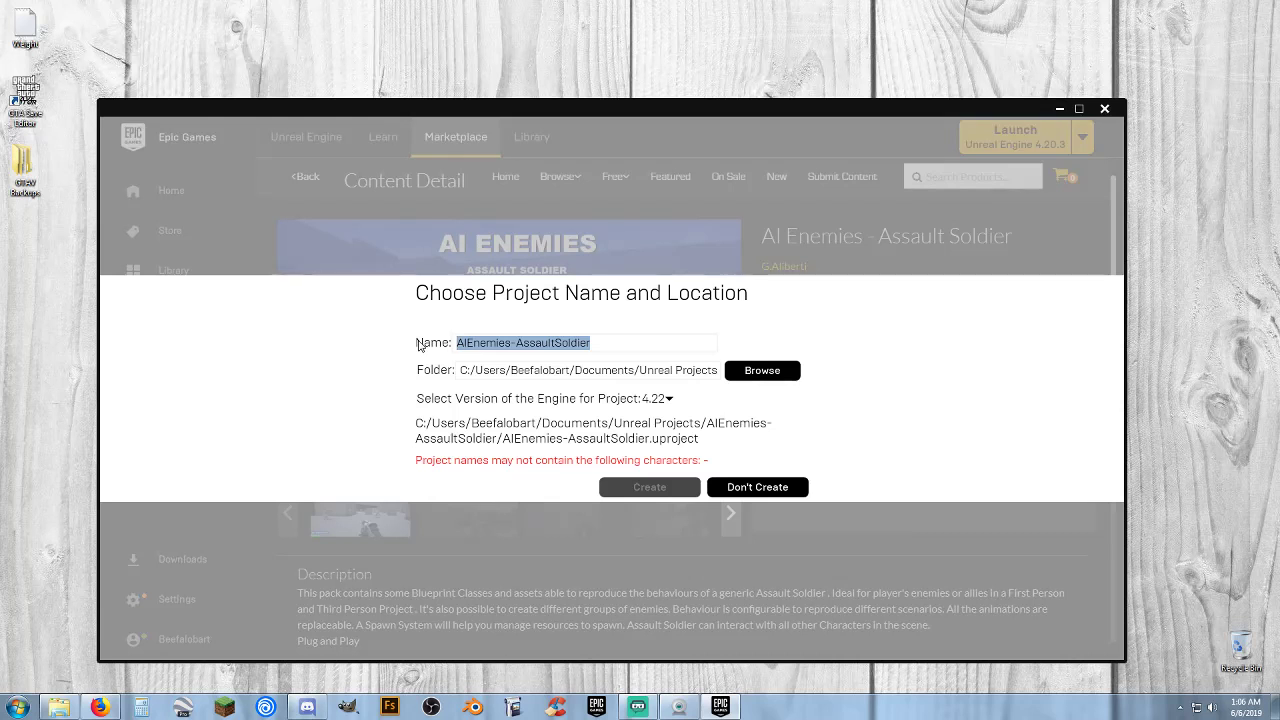
pyautogui.write('Co')
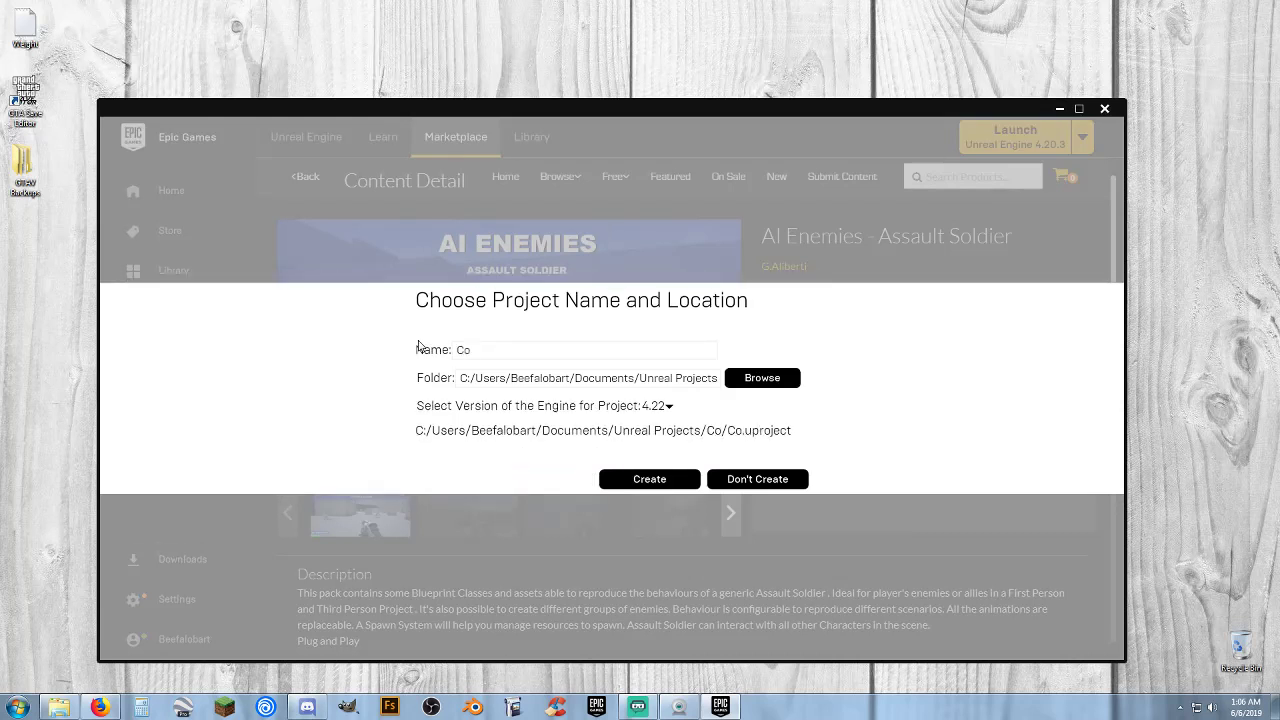
pyautogui.write('wboy')
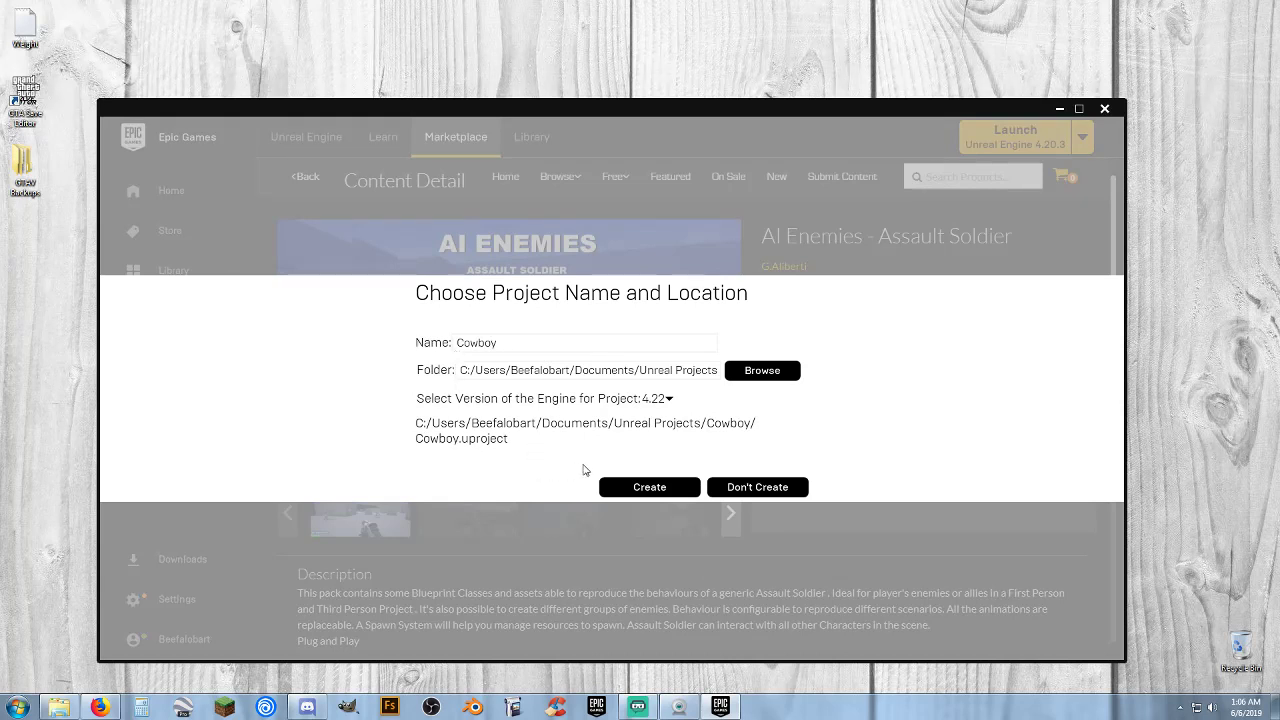
pyautogui.click(649, 489)
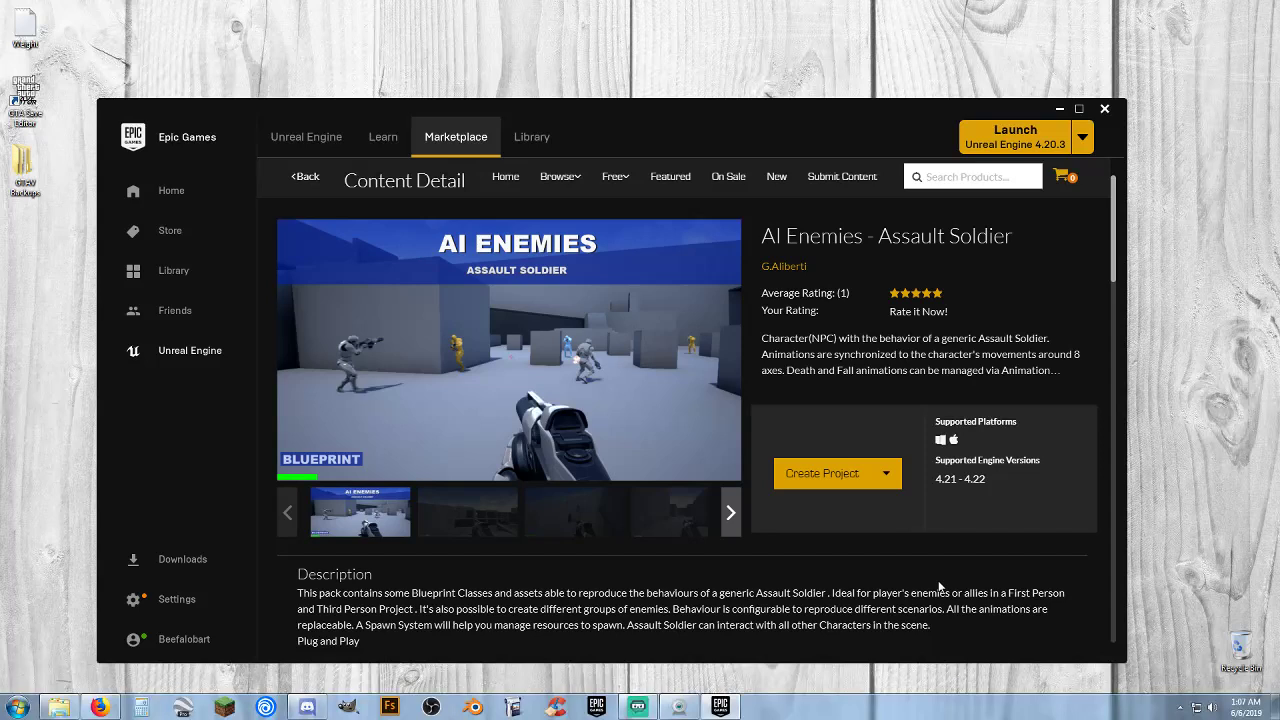
# - Find the new Cowboy 4.22 project under My Projects in the Library and select it
pyautogui.click(522, 141)
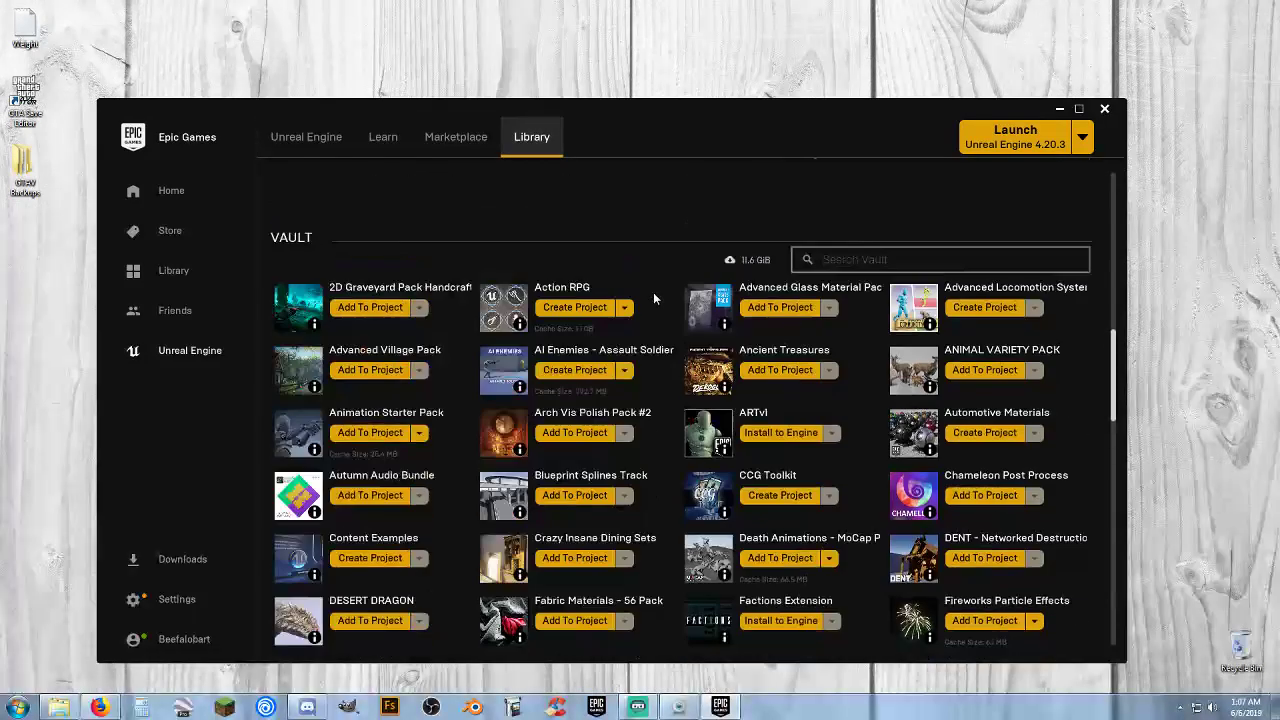
pyautogui.scroll(5, 653, 292)
pyautogui.scroll(3, 653, 292)
pyautogui.scroll(5, 652, 287)
pyautogui.scroll(3, 642, 291)
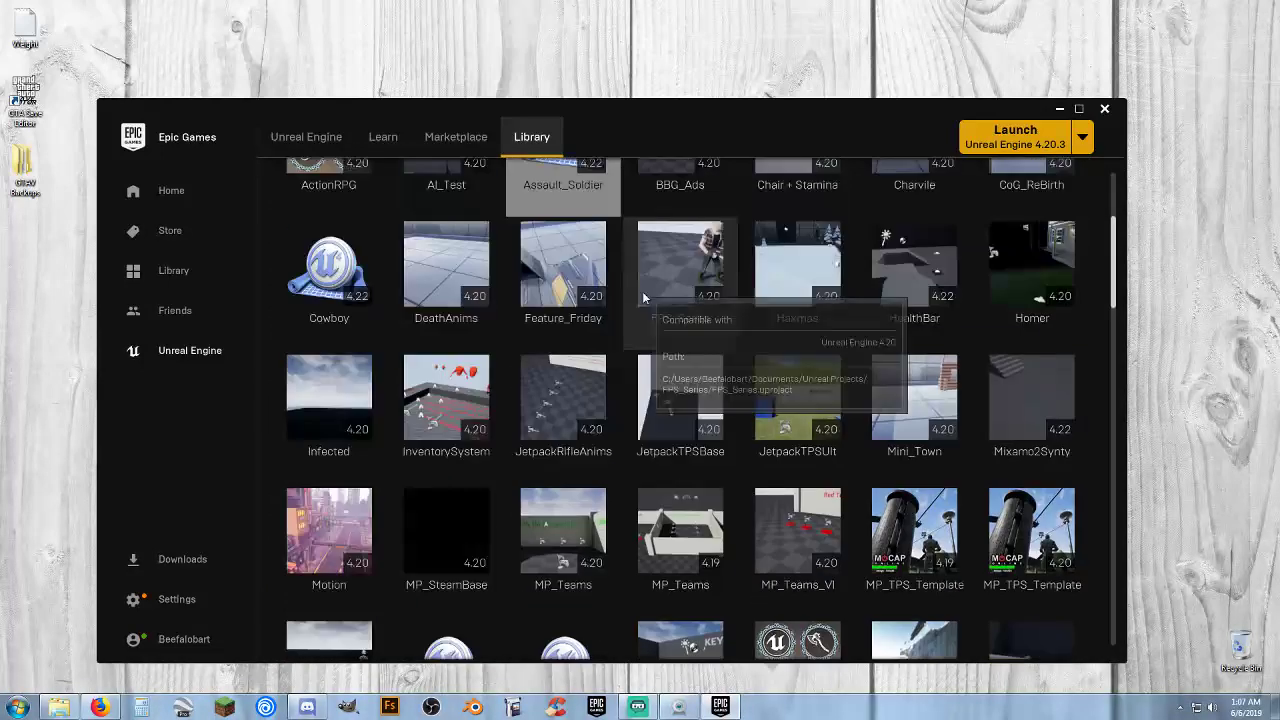
pyautogui.scroll(2, 643, 297)
pyautogui.scroll(1, 643, 297)
pyautogui.click(329, 395)
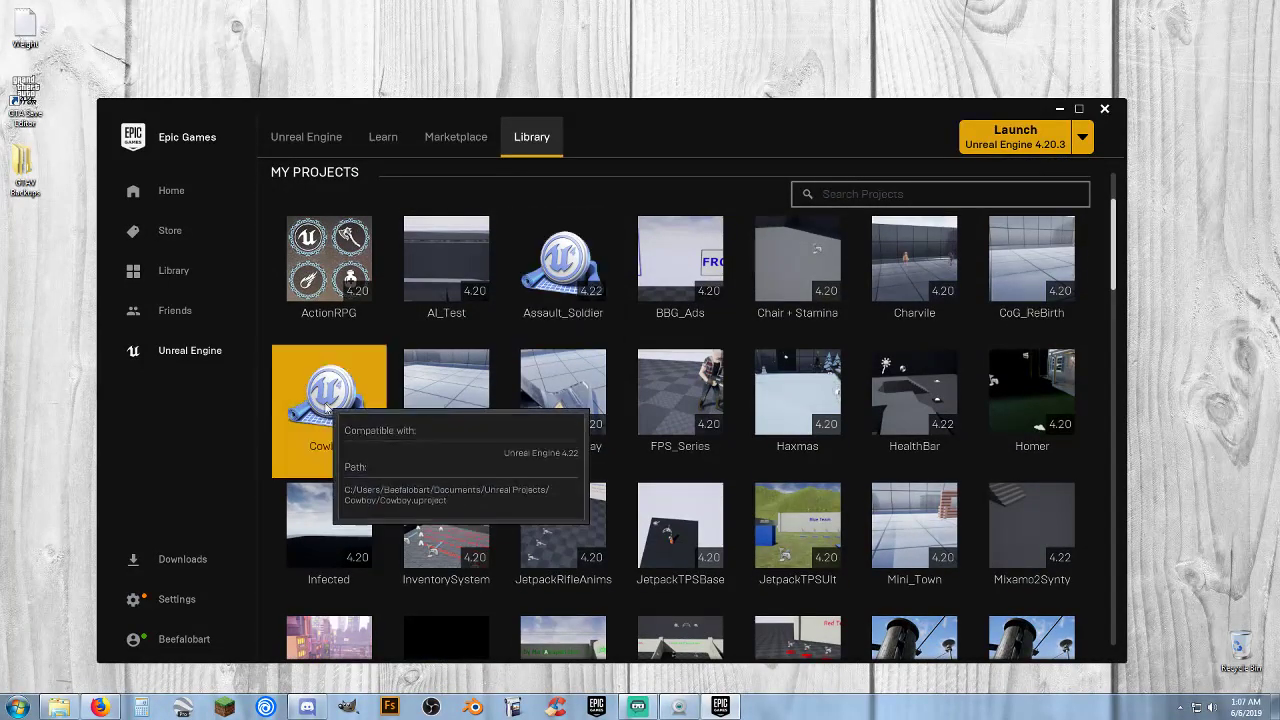